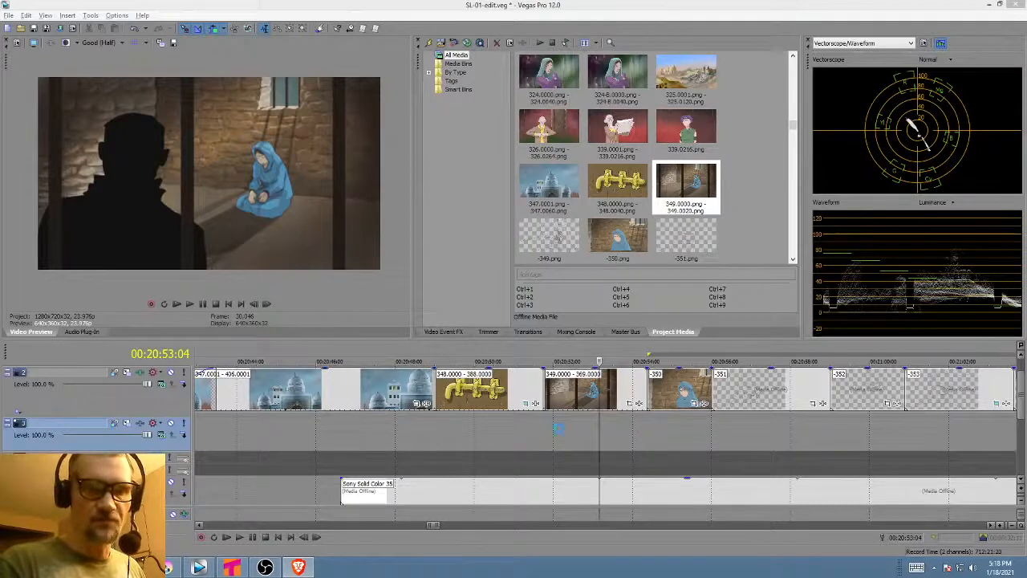
# - Crop event -350 evenly around its centre to about 1,608 × 904 using Event Pan/Crop
pyautogui.moveTo(545, 431)
pyautogui.mouseDown()
pyautogui.moveTo(716, 434)
pyautogui.moveTo(658, 429)
pyautogui.moveTo(677, 435)
pyautogui.mouseUp()
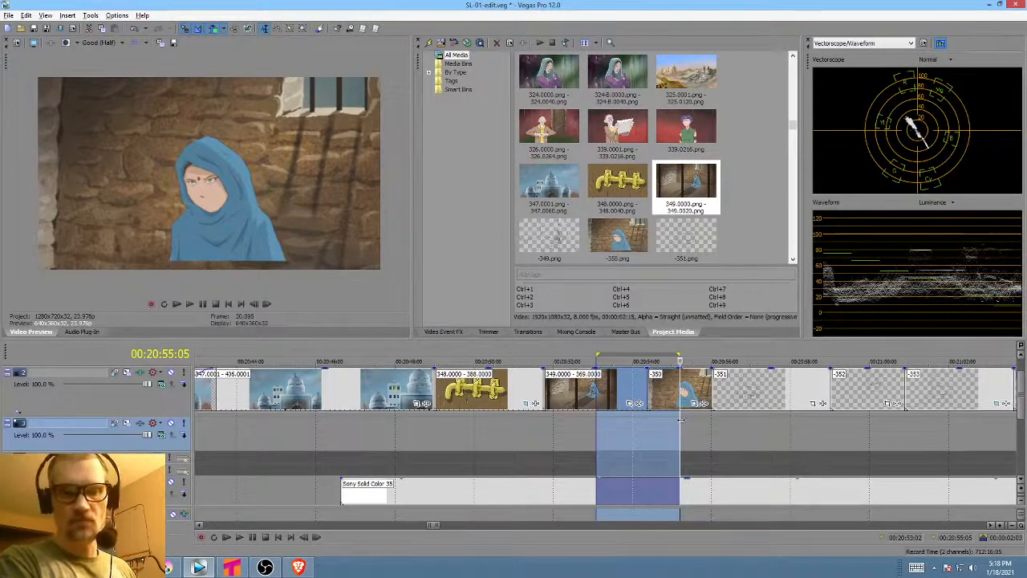
pyautogui.click(702, 408)
pyautogui.click(703, 403)
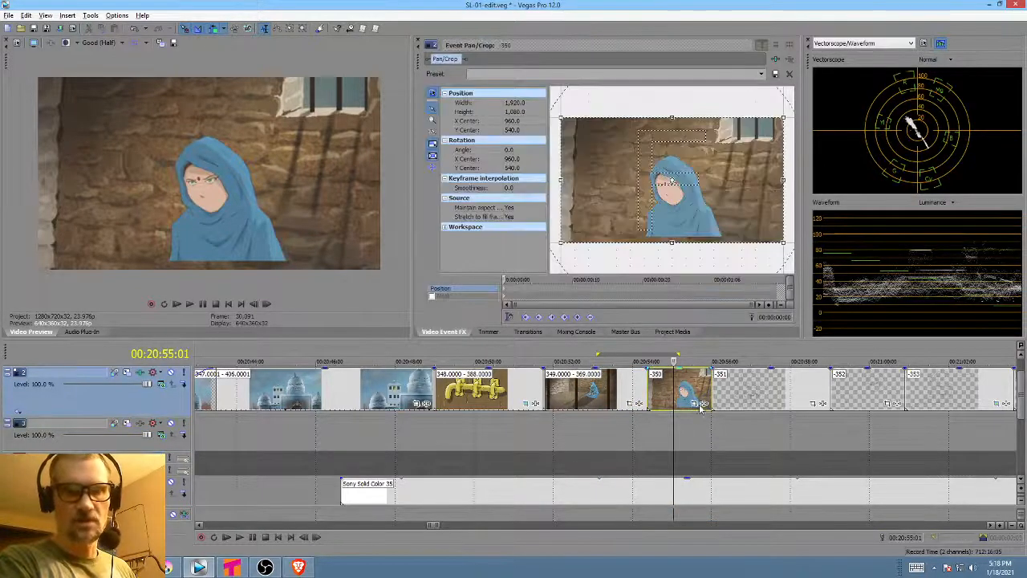
pyautogui.moveTo(781, 240); pyautogui.dragTo(773, 232)
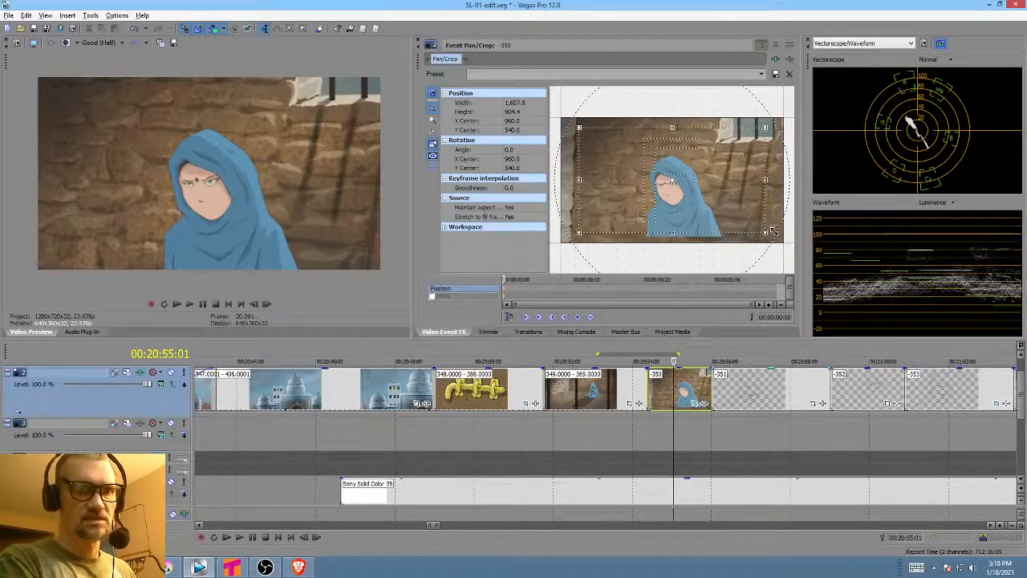
# - Extend event -350 by about 1.4 seconds, pushing the following events along, and select about 3 seconds across its cut to -351
pyautogui.click(684, 426)
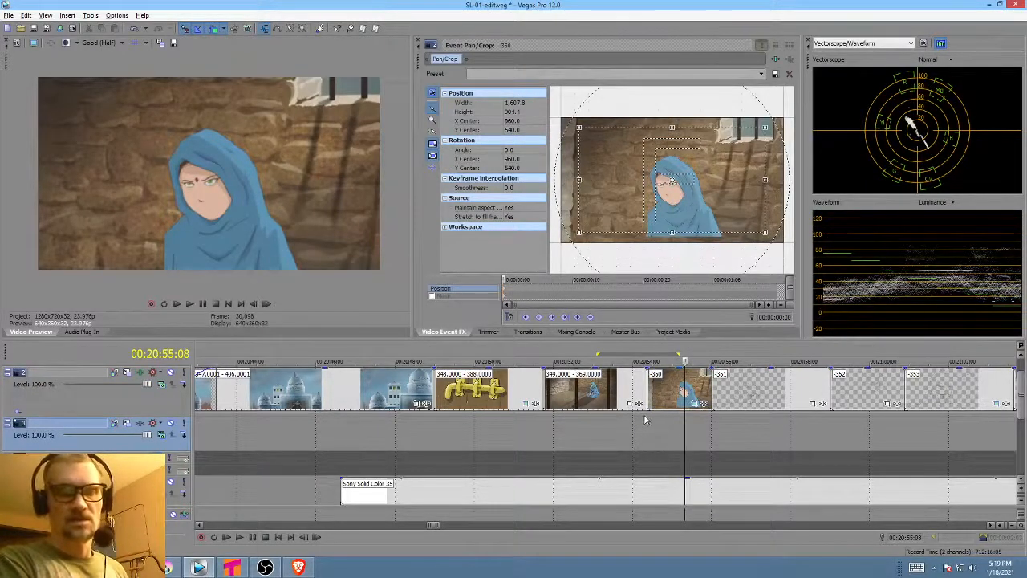
pyautogui.click(647, 408)
pyautogui.click(730, 431)
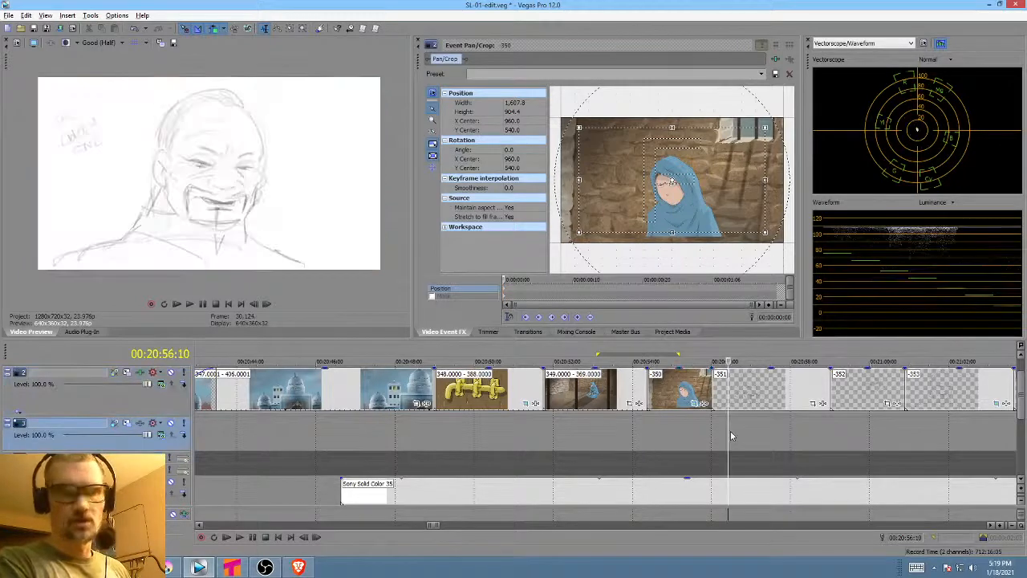
pyautogui.scroll(-5, 715, 425)
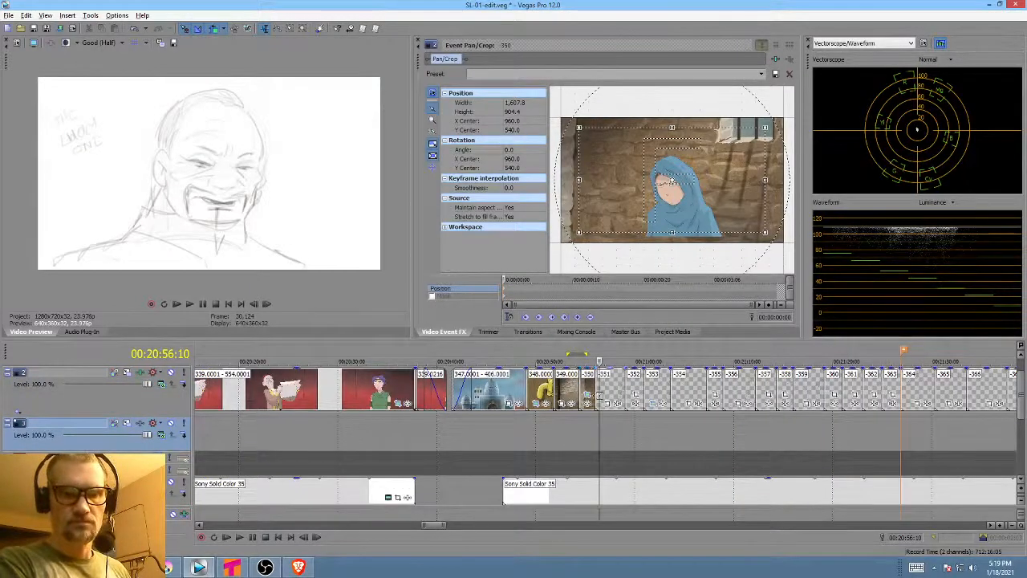
pyautogui.moveTo(593, 394); pyautogui.dragTo(608, 407)
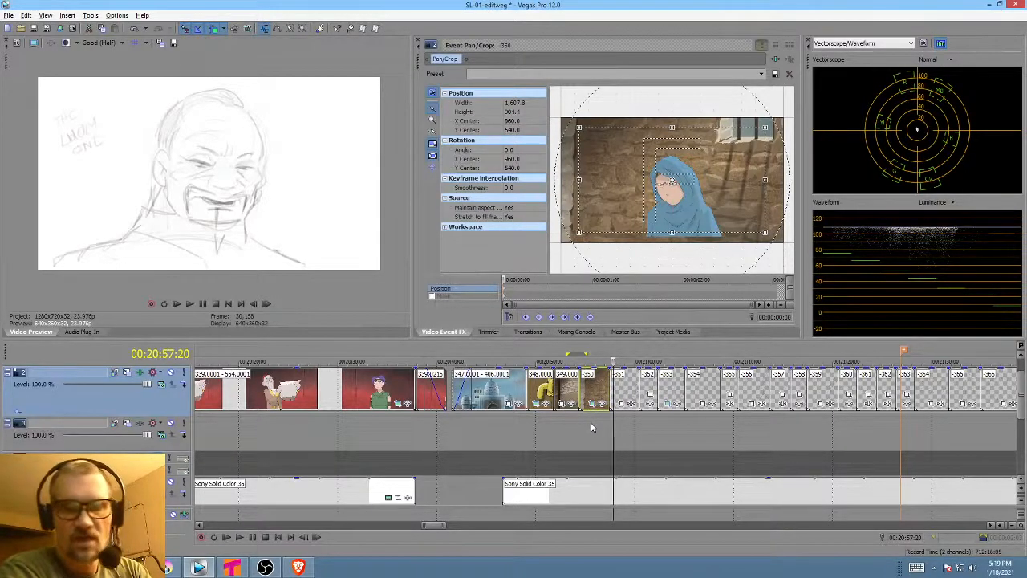
pyautogui.moveTo(590, 422)
pyautogui.mouseDown()
pyautogui.moveTo(679, 424)
pyautogui.moveTo(622, 423)
pyautogui.mouseUp()
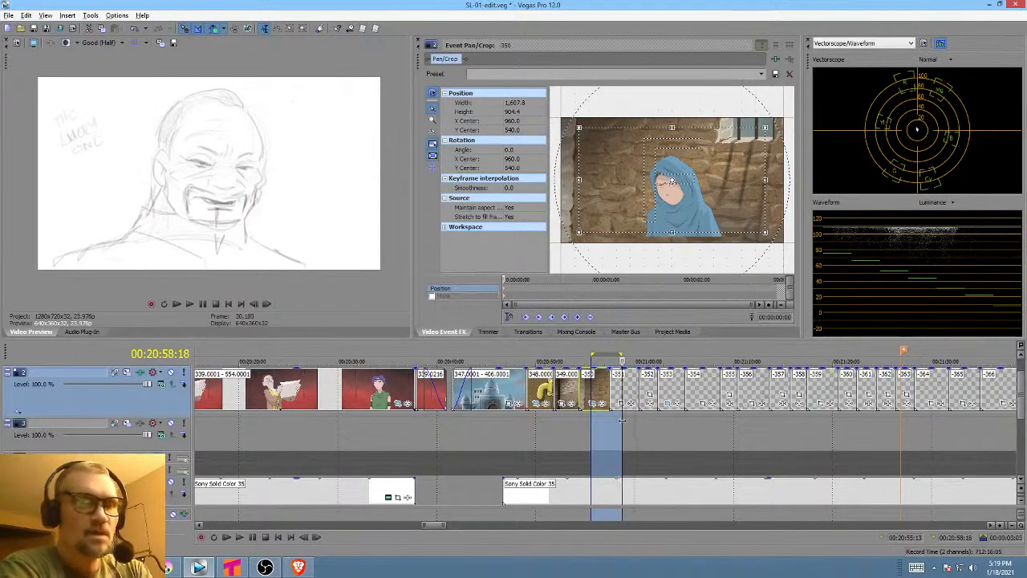
# - Switch to Tahoma2D, widen the Xsheet area for scene 350 and move the camera frame up in the viewer
pyautogui.click(233, 567)
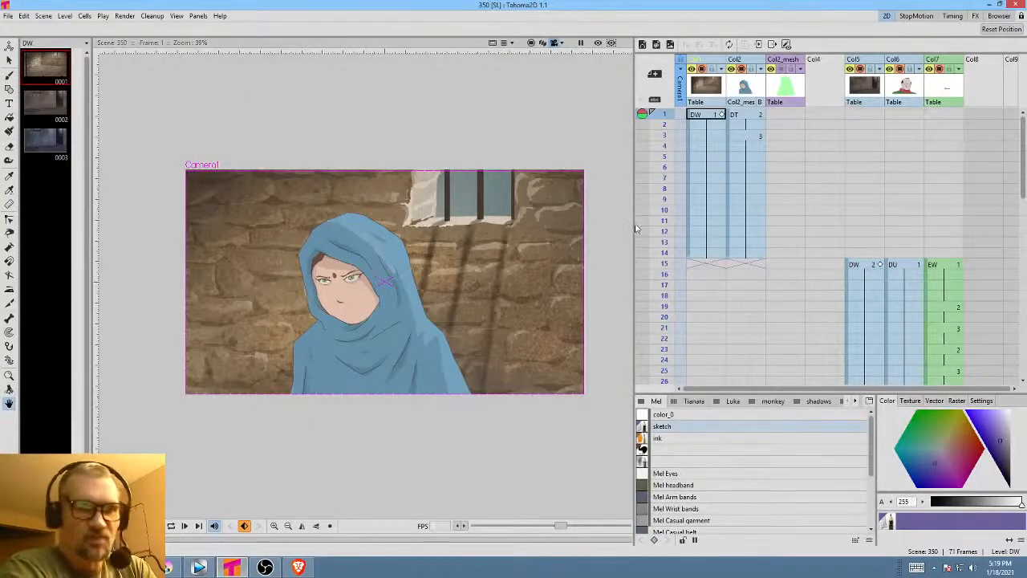
pyautogui.moveTo(634, 226); pyautogui.dragTo(567, 213)
pyautogui.moveTo(390, 410); pyautogui.dragTo(386, 351)
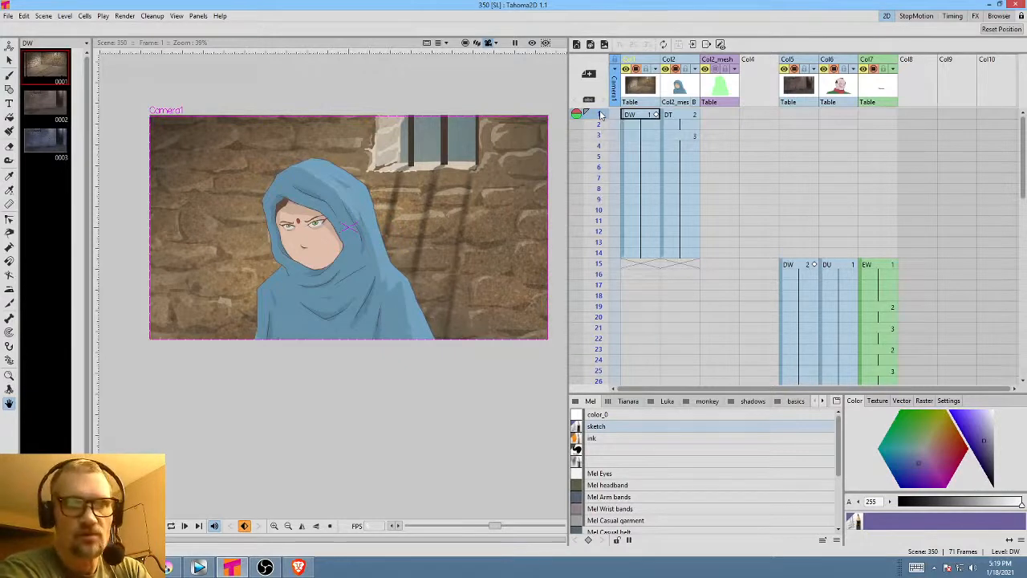
# - Scrub through scene 350's Xsheet to review its three shots up to frame 53, and return to frame 15
pyautogui.moveTo(601, 114); pyautogui.dragTo(610, 282)
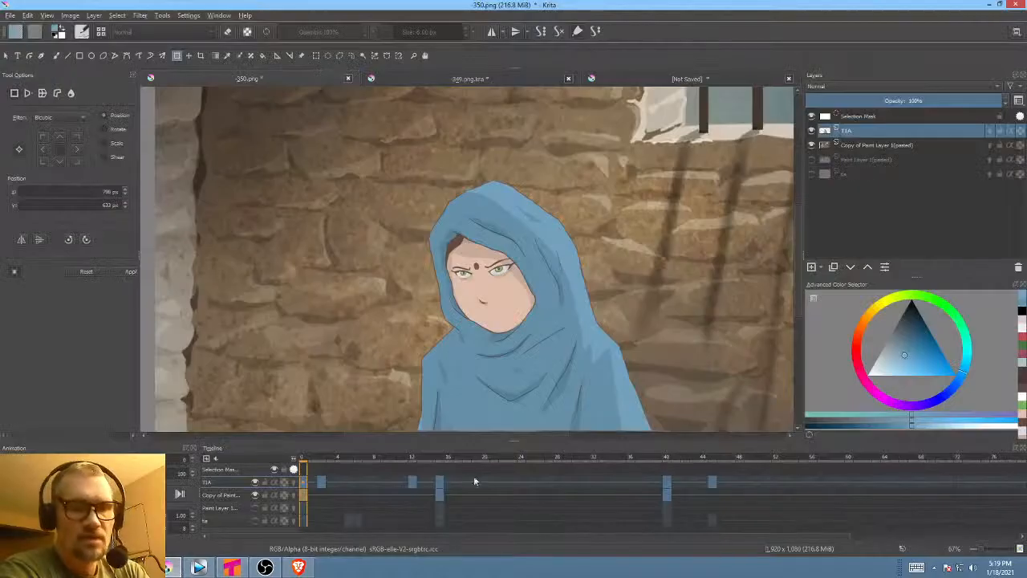
pyautogui.scroll(-2, 502, 261)
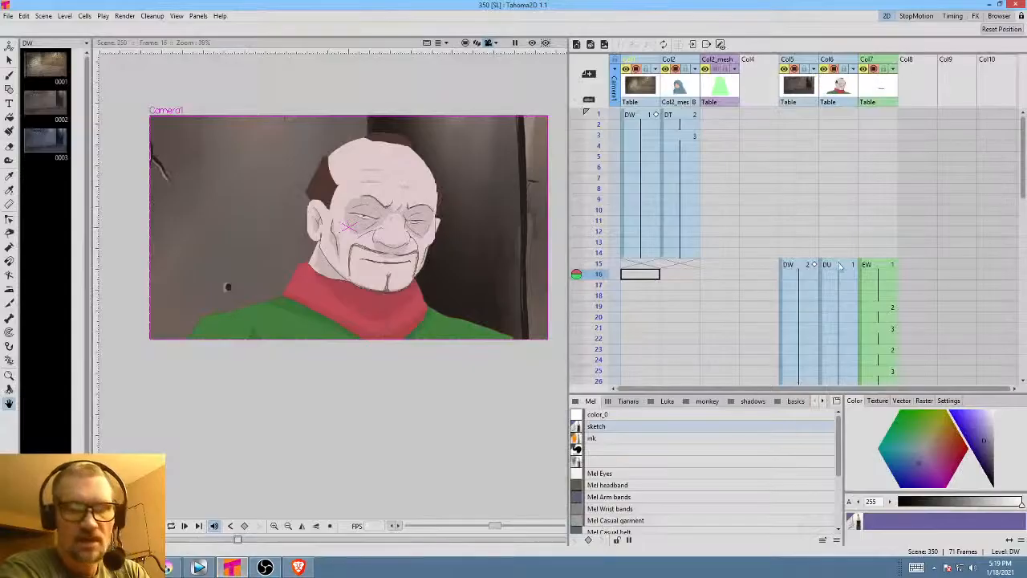
pyautogui.scroll(-4, 739, 233)
pyautogui.moveTo(595, 146); pyautogui.dragTo(597, 269)
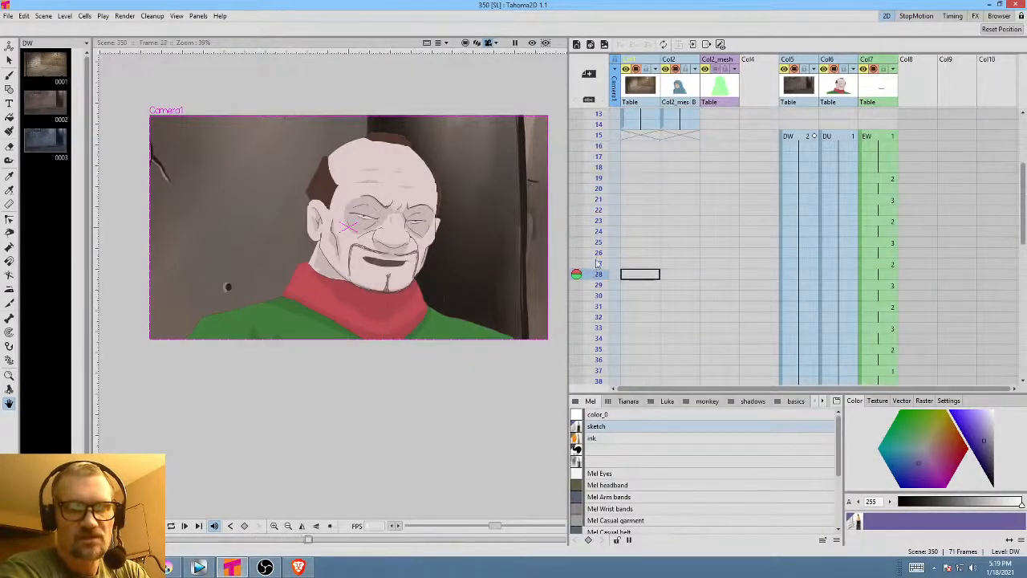
pyautogui.scroll(-6, 660, 208)
pyautogui.moveTo(611, 203)
pyautogui.mouseDown()
pyautogui.moveTo(590, 200)
pyautogui.moveTo(594, 363)
pyautogui.moveTo(599, 340)
pyautogui.mouseUp()
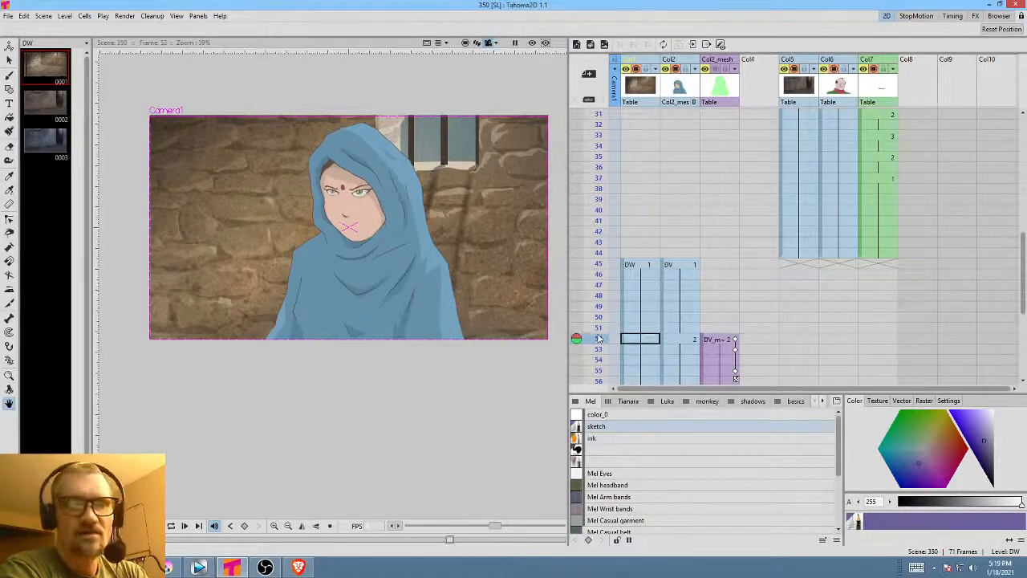
pyautogui.scroll(-3, 744, 275)
pyautogui.moveTo(599, 237)
pyautogui.mouseDown()
pyautogui.moveTo(599, 218)
pyautogui.moveTo(598, 293)
pyautogui.moveTo(602, 230)
pyautogui.moveTo(616, 283)
pyautogui.moveTo(616, 240)
pyautogui.moveTo(619, 273)
pyautogui.moveTo(630, 235)
pyautogui.moveTo(632, 259)
pyautogui.moveTo(639, 251)
pyautogui.mouseUp()
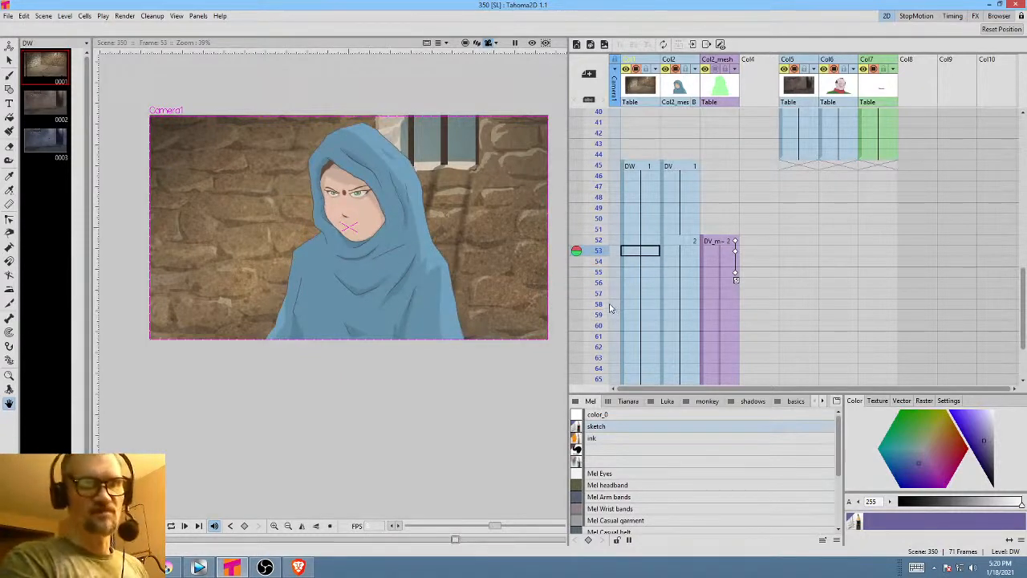
pyautogui.moveTo(599, 171)
pyautogui.mouseDown()
pyautogui.moveTo(606, 299)
pyautogui.moveTo(601, 166)
pyautogui.moveTo(607, 276)
pyautogui.moveTo(615, 225)
pyautogui.mouseUp()
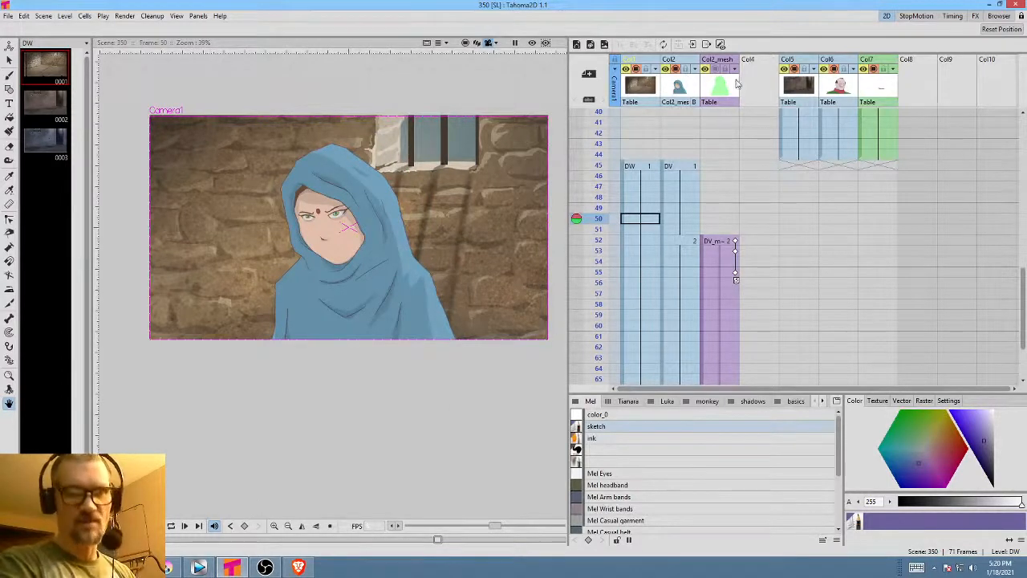
pyautogui.scroll(5, 693, 132)
pyautogui.scroll(1, 693, 132)
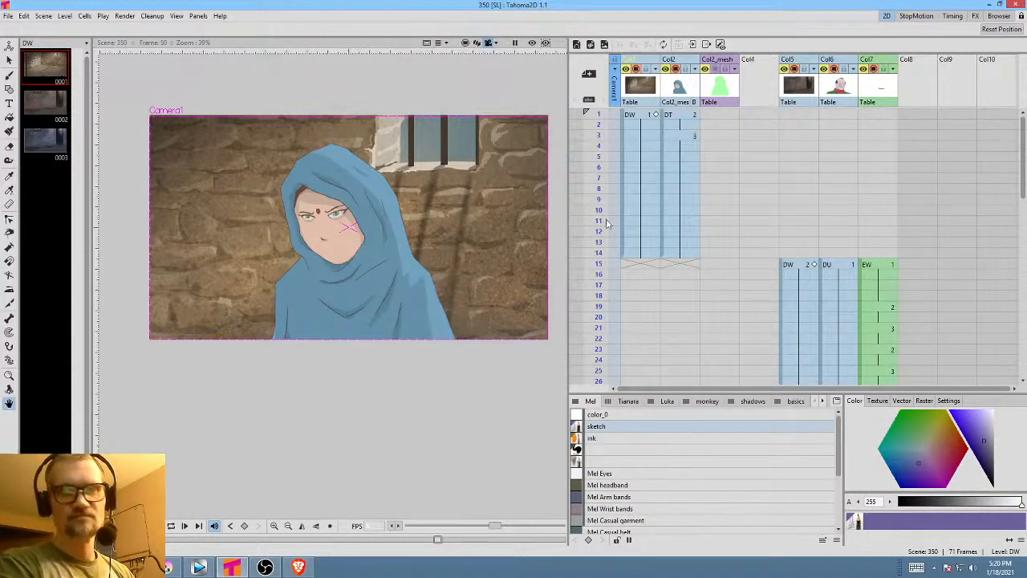
pyautogui.click(598, 263)
pyautogui.moveTo(601, 281)
pyautogui.mouseDown()
pyautogui.moveTo(614, 362)
pyautogui.moveTo(614, 295)
pyautogui.moveTo(608, 367)
pyautogui.moveTo(614, 267)
pyautogui.mouseUp()
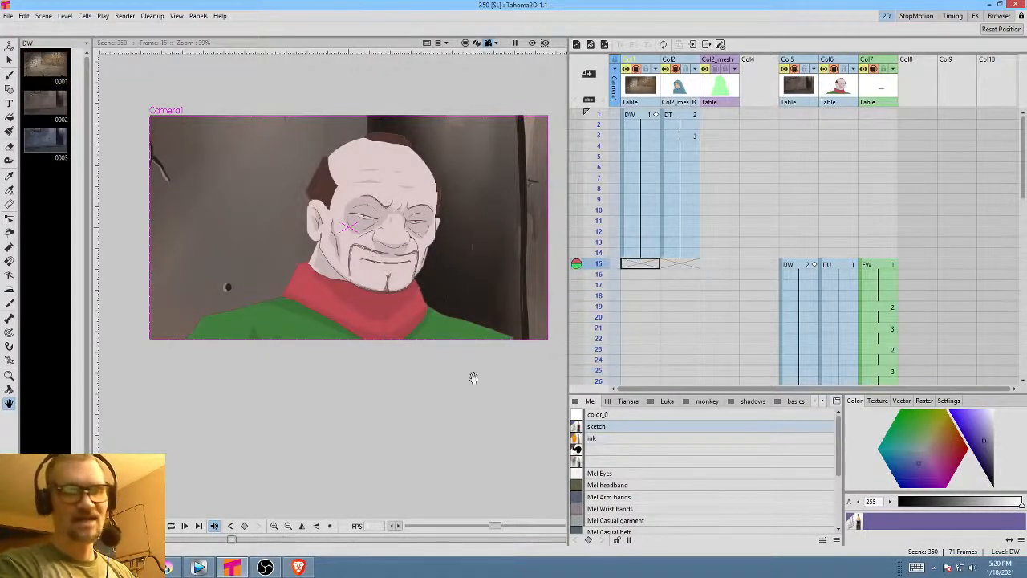
# - Switch to Krita, zoom out the timeline of -350.png and examine the hooded woman's artwork at frame 0
pyautogui.click(170, 568)
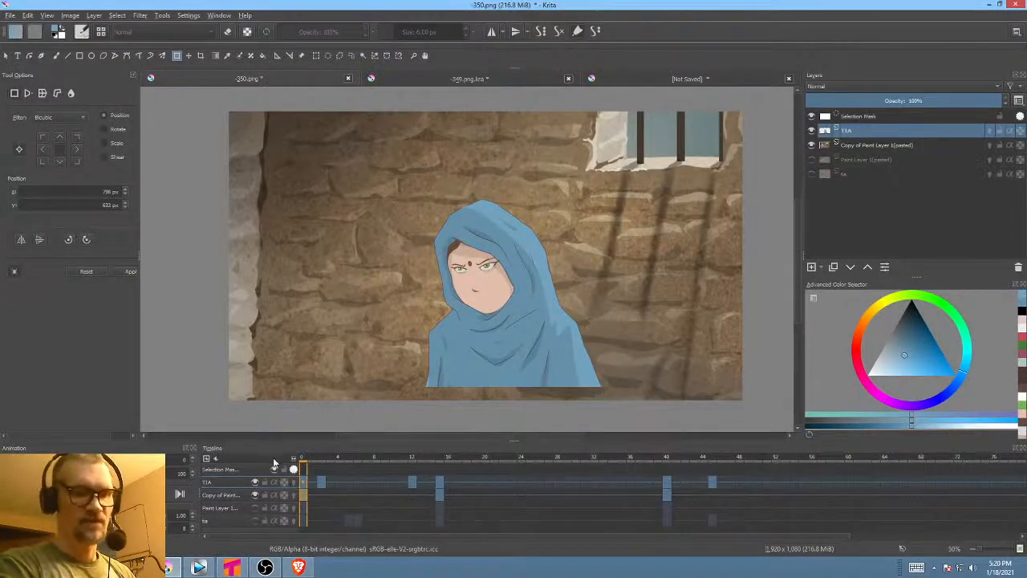
pyautogui.moveTo(294, 464); pyautogui.dragTo(249, 459)
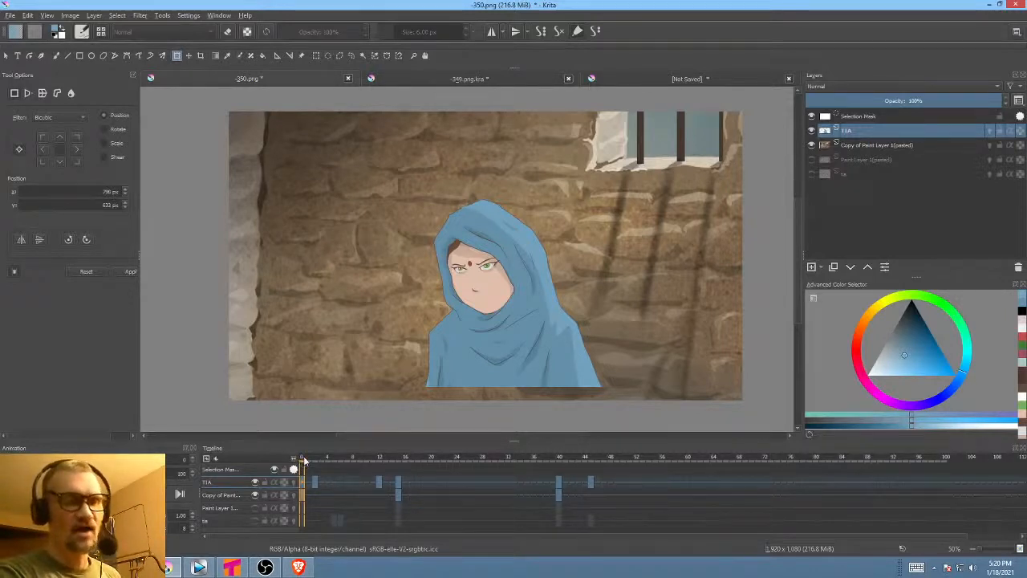
pyautogui.moveTo(304, 462)
pyautogui.mouseDown()
pyautogui.moveTo(587, 477)
pyautogui.moveTo(356, 470)
pyautogui.moveTo(425, 465)
pyautogui.moveTo(302, 457)
pyautogui.mouseUp()
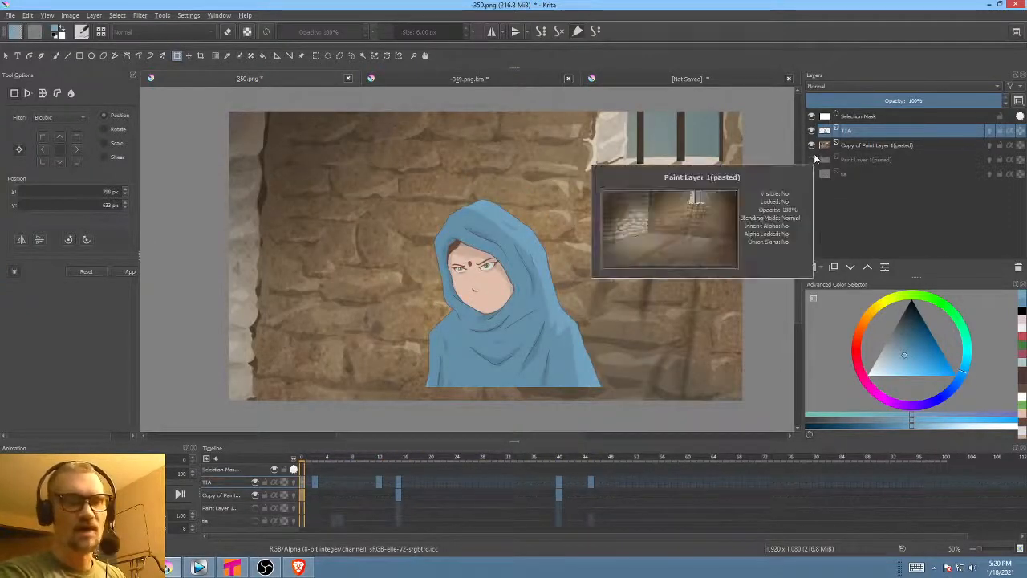
pyautogui.moveTo(862, 141)
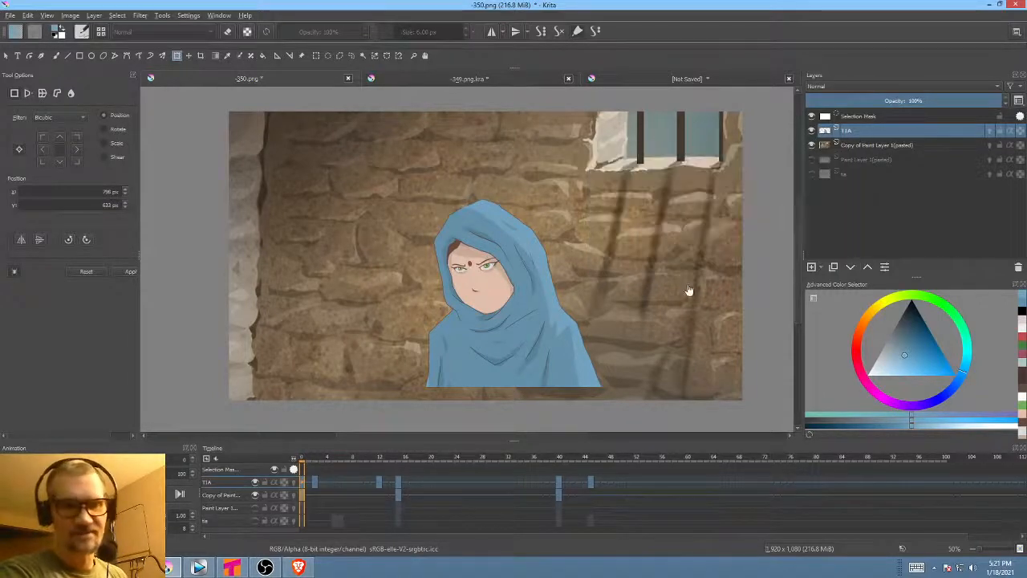
pyautogui.scroll(-2, 563, 303)
pyautogui.scroll(3, 565, 301)
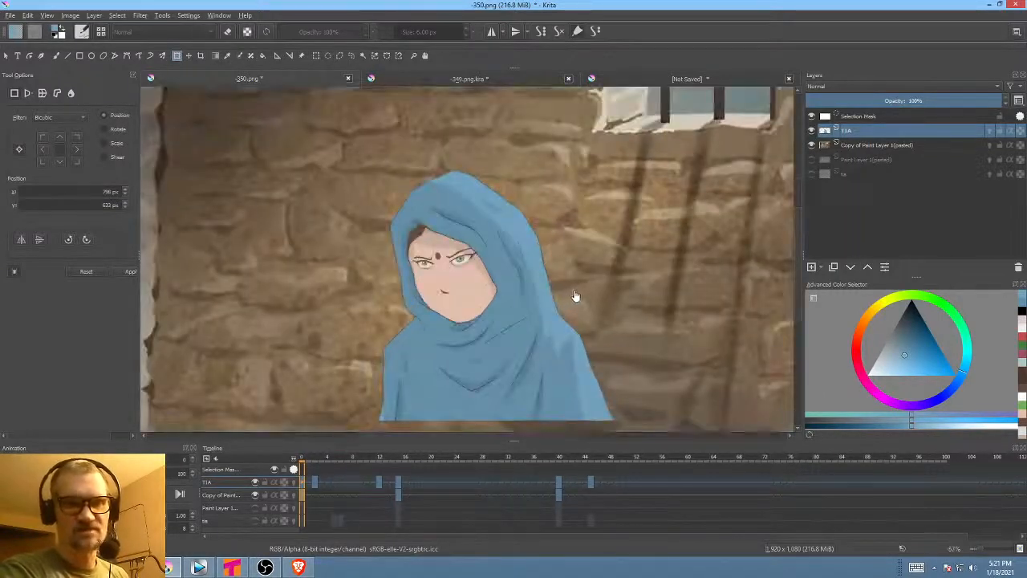
pyautogui.scroll(-1, 573, 298)
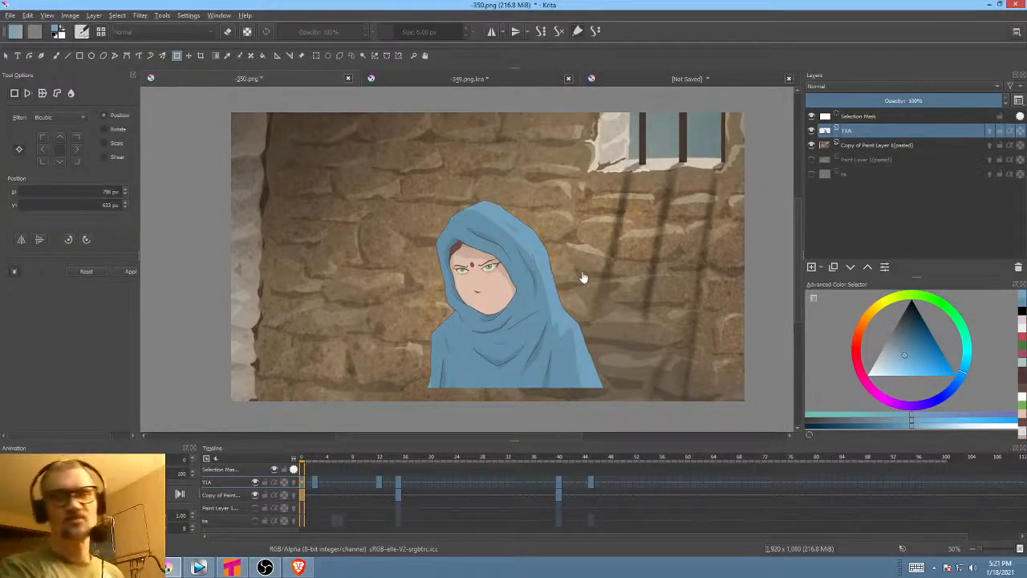
# - Show the Paint Layer 1(pasted) background instead of its copy, and rename it FULL RES BKGD
pyautogui.click(812, 159)
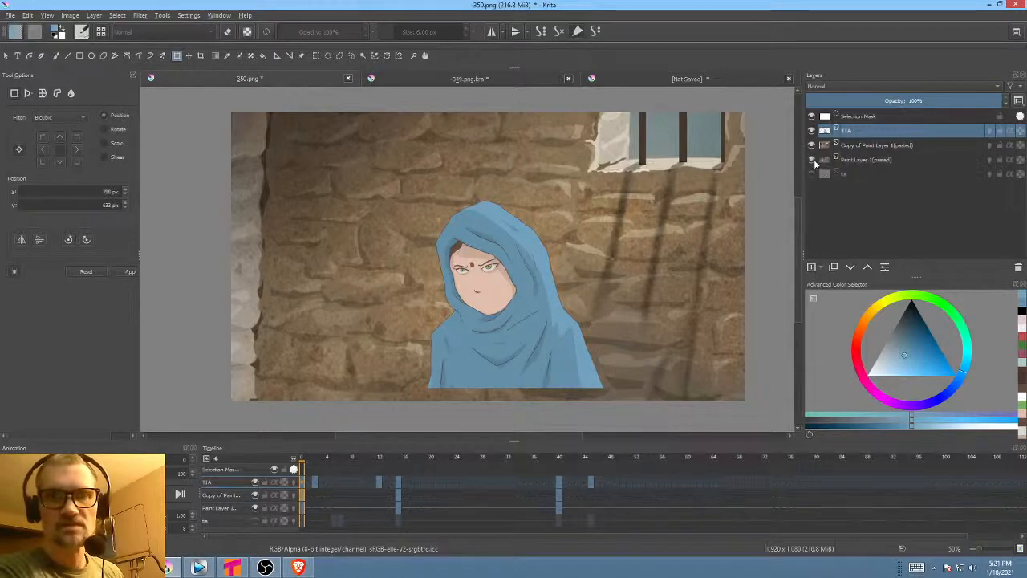
pyautogui.click(811, 146)
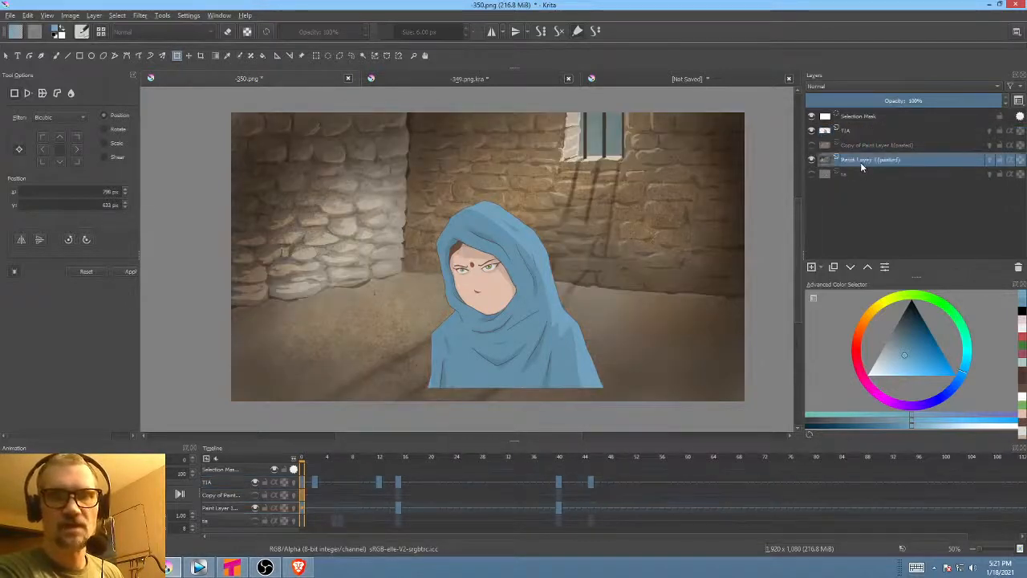
pyautogui.doubleClick(861, 160)
pyautogui.write('BUL')
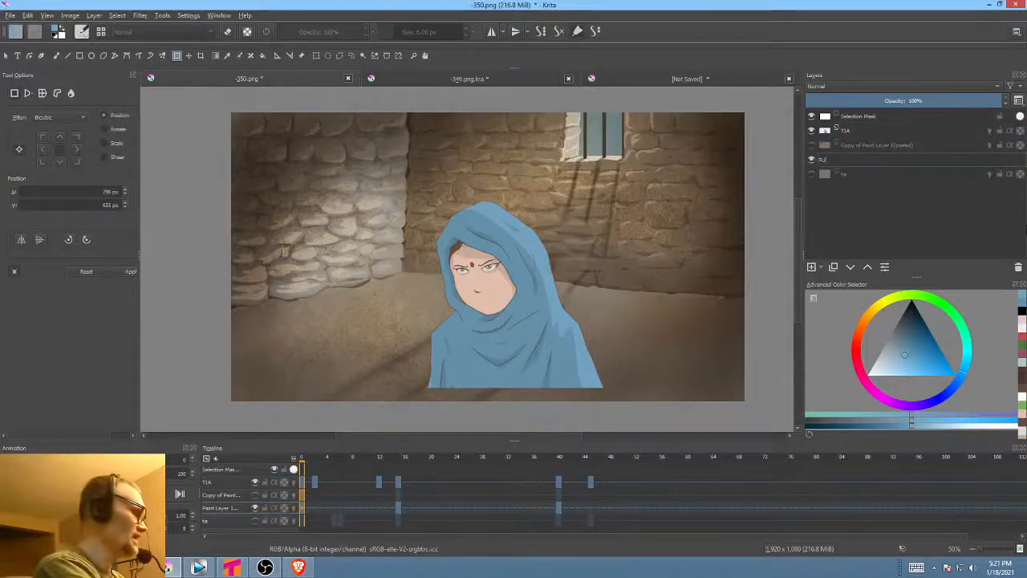
pyautogui.write('L RES')
pyautogui.press('Return')
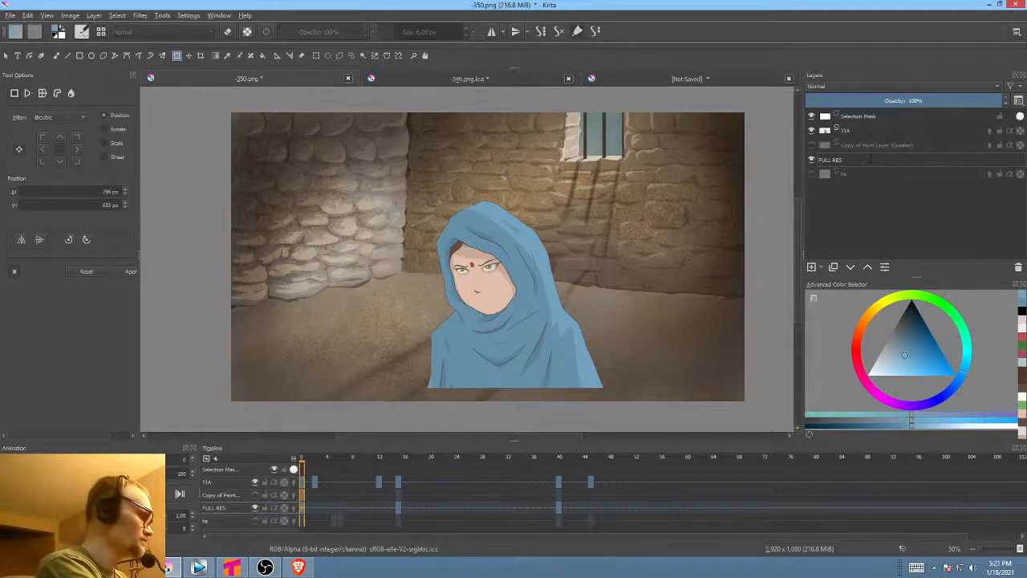
pyautogui.write('BKGD')
pyautogui.press('Return')
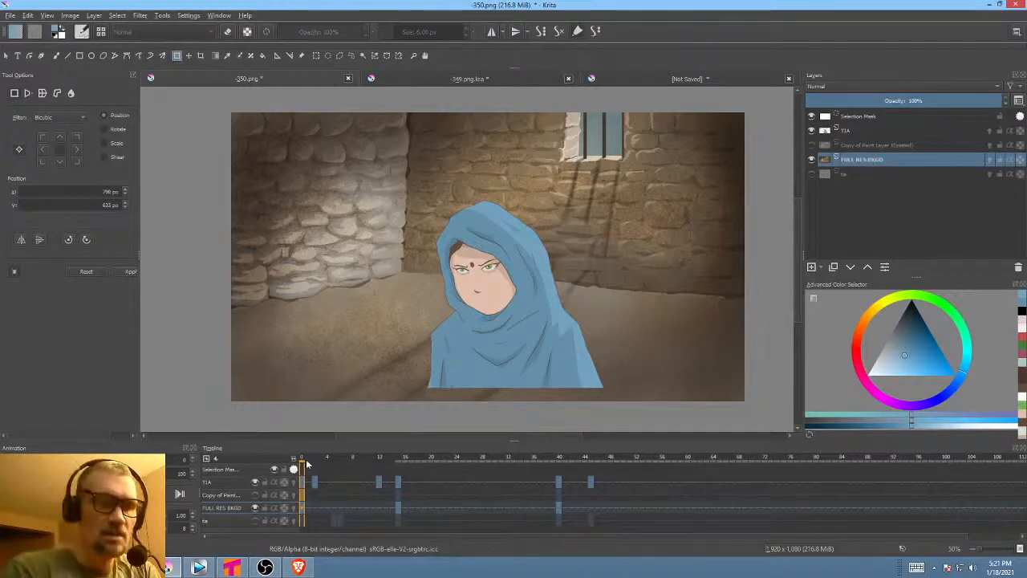
# - Show the Copy of Paint Layer 1(pasted) background again, hide FULL RES BKGD and select the copied layer
pyautogui.moveTo(306, 464)
pyautogui.mouseDown()
pyautogui.moveTo(565, 457)
pyautogui.moveTo(303, 459)
pyautogui.mouseUp()
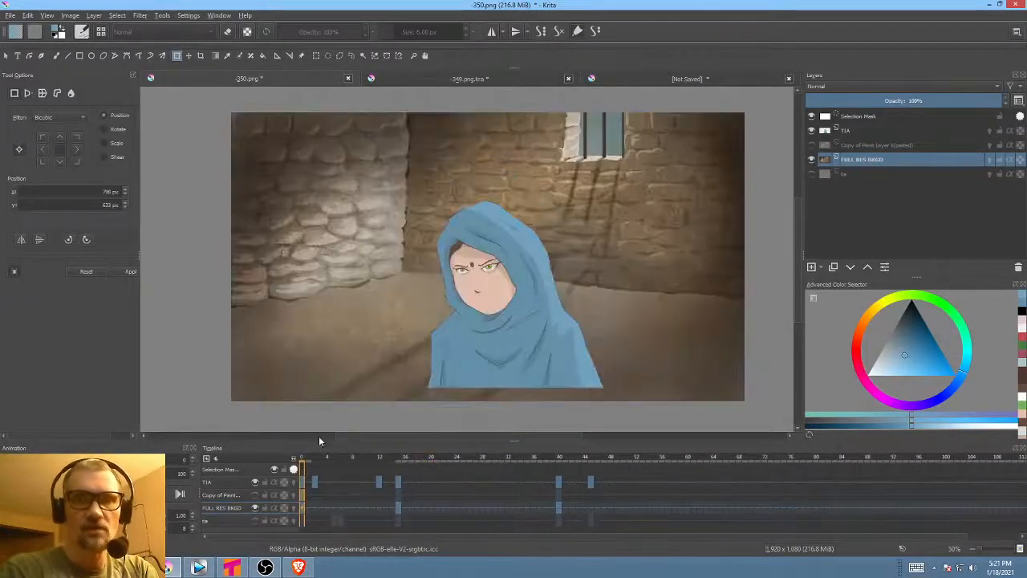
pyautogui.click(813, 145)
pyautogui.click(812, 160)
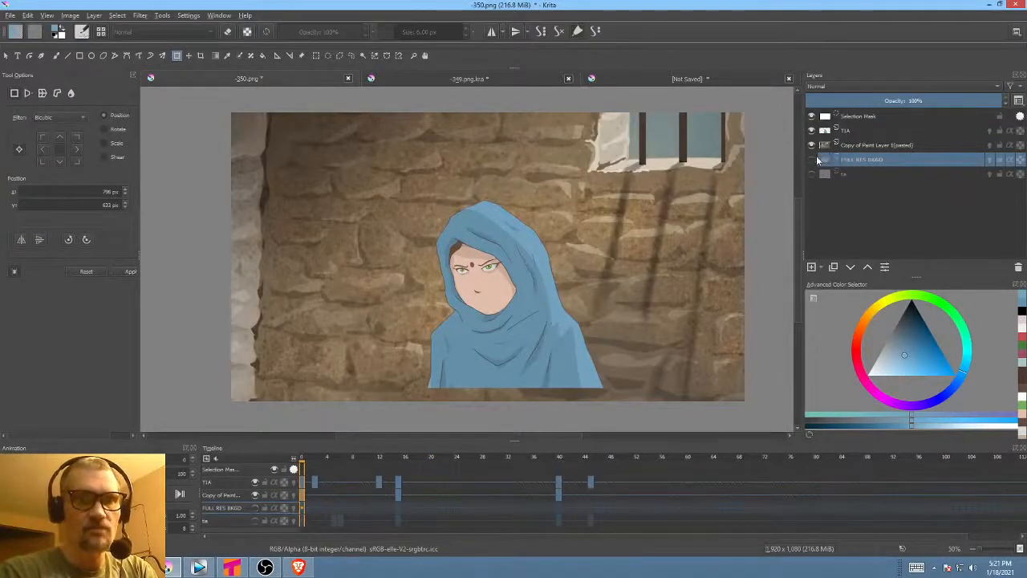
pyautogui.click(858, 148)
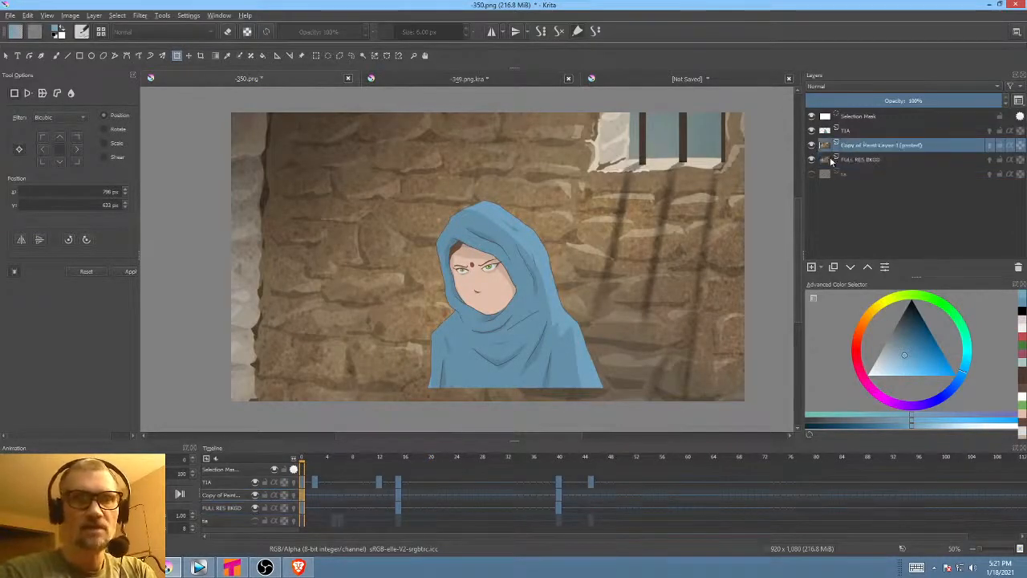
# - Compare the woman's poses at frames 7 and 0 on the TIA layer, with a closer look at the frame 0 pose
pyautogui.click(326, 460)
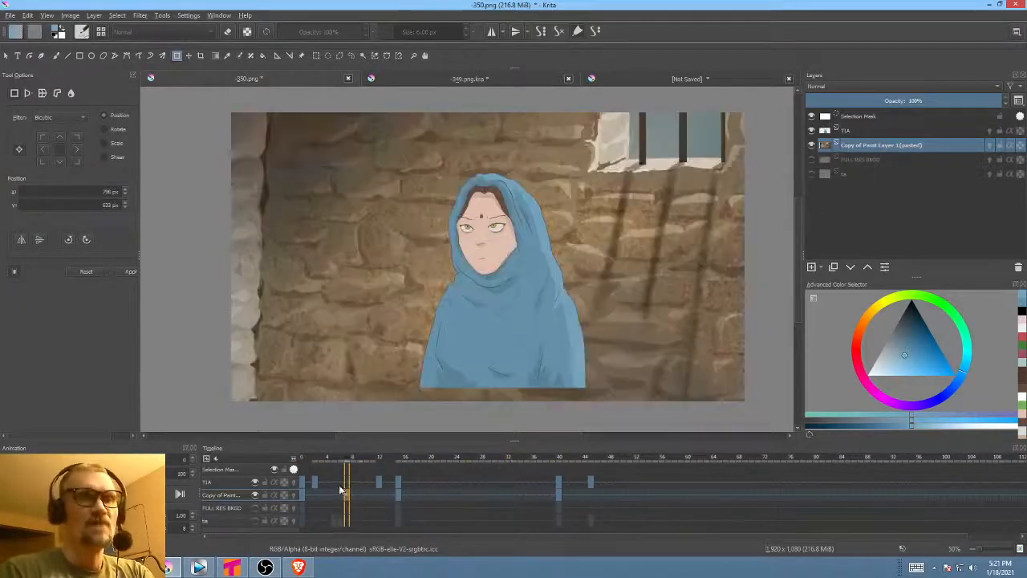
pyautogui.click(304, 488)
pyautogui.moveTo(304, 488)
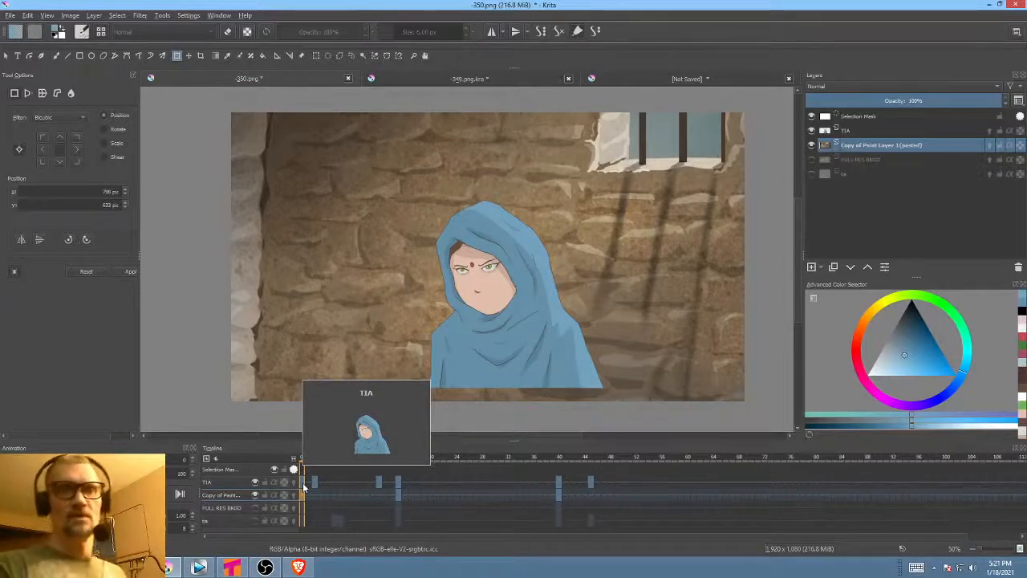
pyautogui.moveTo(559, 251); pyautogui.dragTo(596, 268)
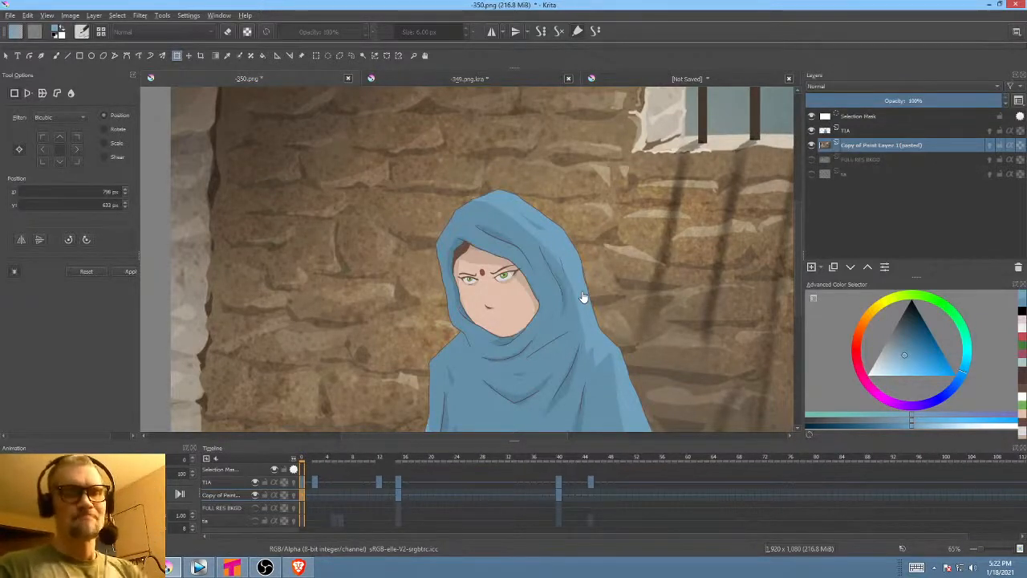
# - Check the poses around frames 12 to 16 and move the TIA layer's frame 12 keyframe to frame 2, replacing the one there
pyautogui.moveTo(317, 461)
pyautogui.mouseDown()
pyautogui.moveTo(476, 461)
pyautogui.moveTo(386, 461)
pyautogui.moveTo(360, 479)
pyautogui.moveTo(299, 487)
pyautogui.moveTo(379, 497)
pyautogui.mouseUp()
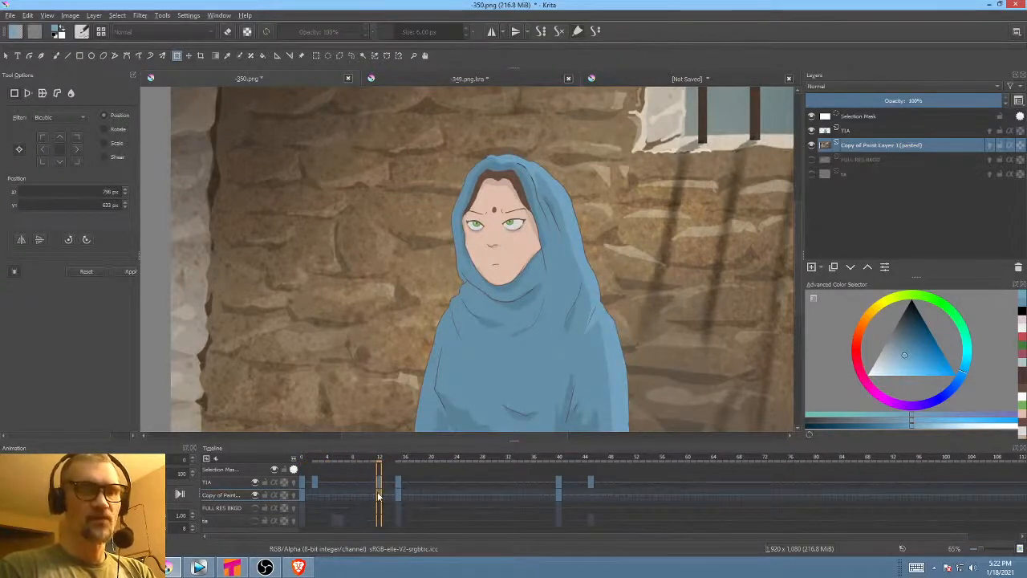
pyautogui.click(405, 463)
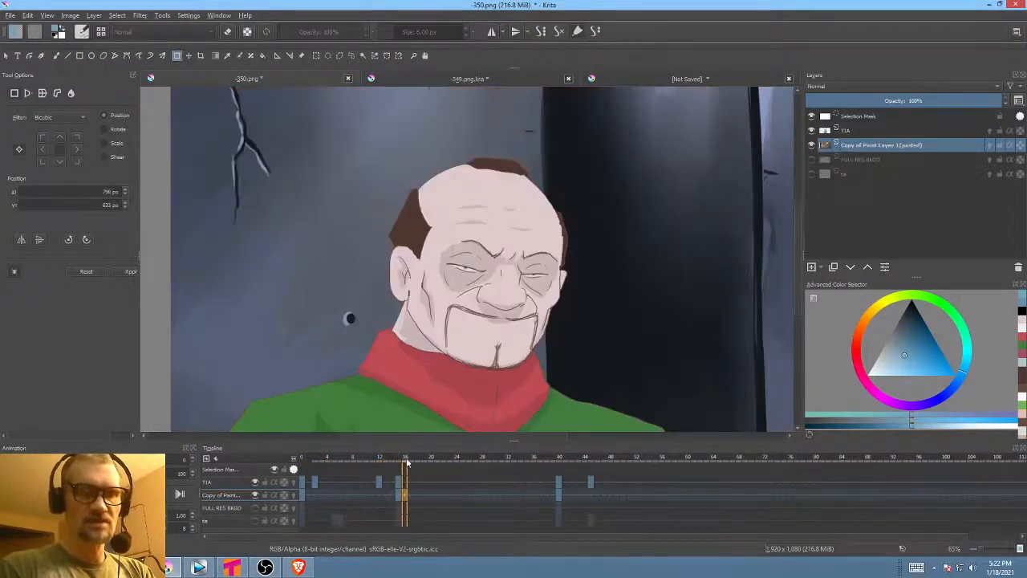
pyautogui.moveTo(407, 463); pyautogui.dragTo(366, 472)
pyautogui.click(380, 484)
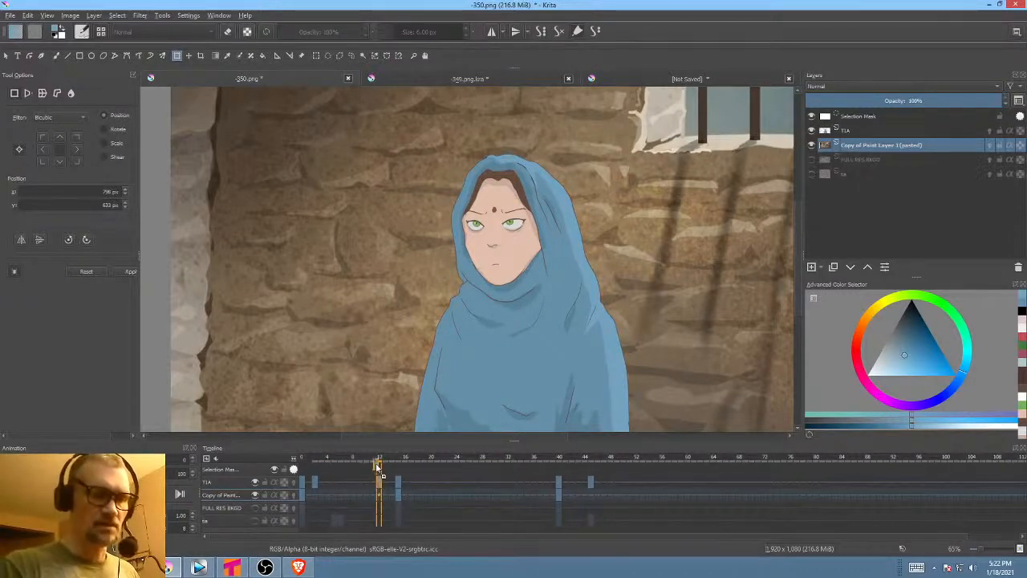
pyautogui.moveTo(380, 470); pyautogui.dragTo(315, 483)
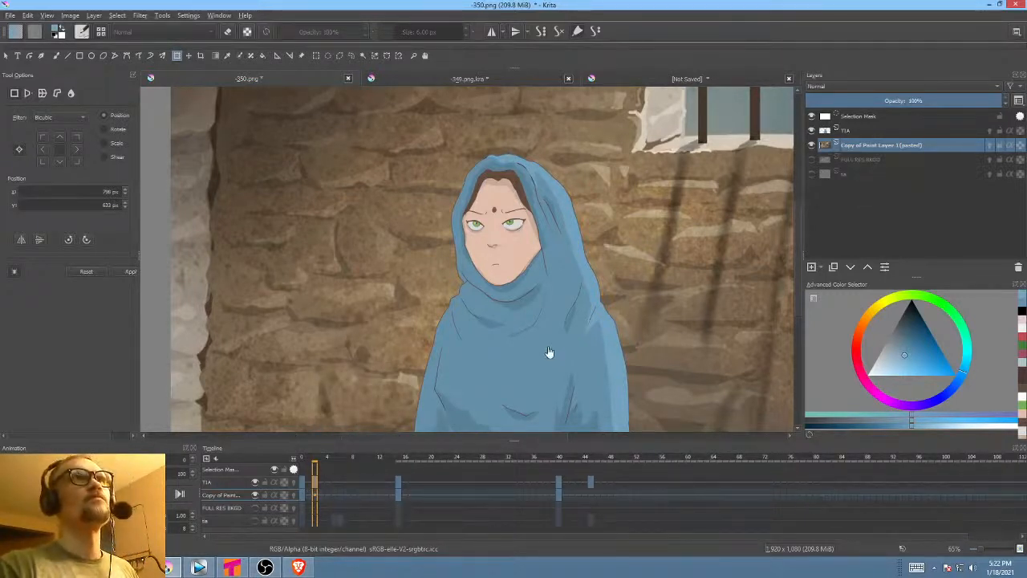
# - Switch to Tahoma2D, hide the Col5 background in the viewer at frame 15 and select the man's DU drawing in Col6
pyautogui.click(237, 566)
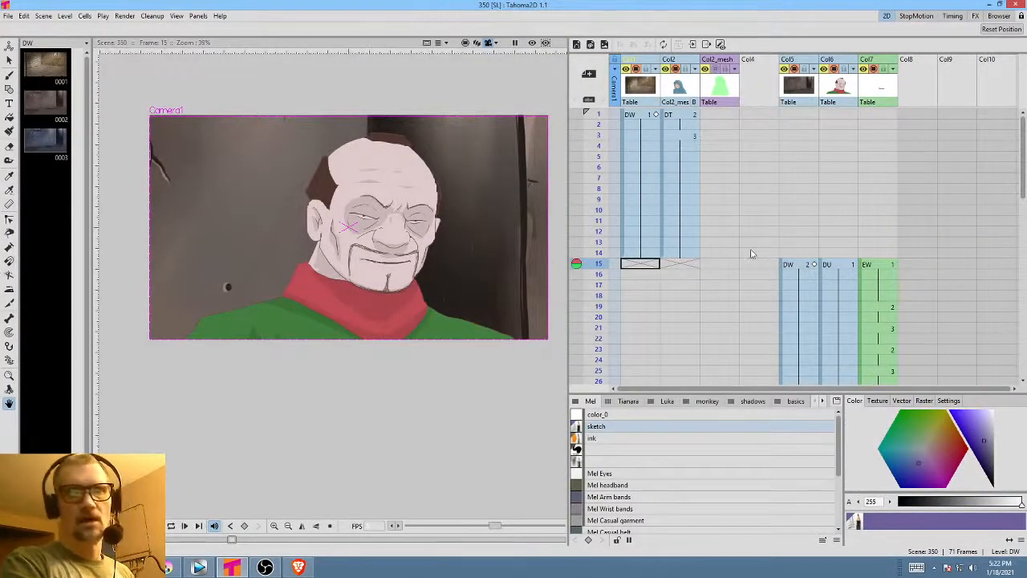
pyautogui.click(830, 267)
pyautogui.moveTo(427, 224); pyautogui.dragTo(454, 238)
pyautogui.scroll(2, 405, 244)
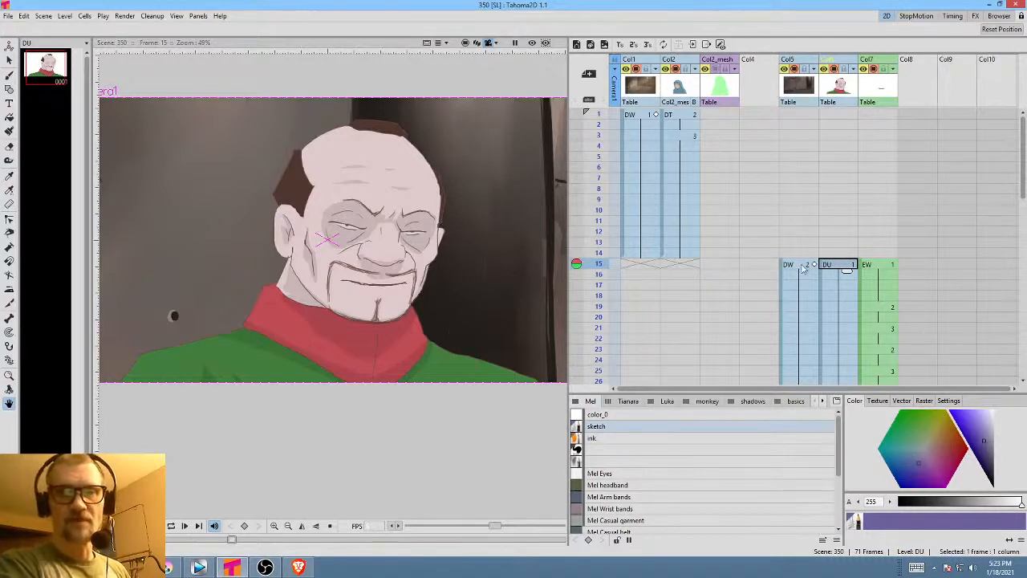
pyautogui.click(796, 69)
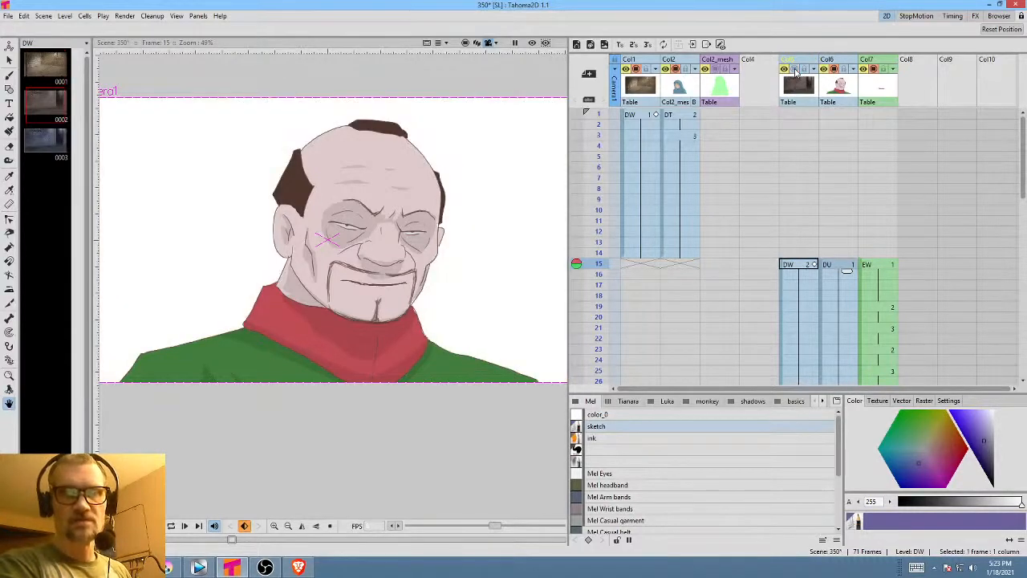
pyautogui.moveTo(500, 222); pyautogui.dragTo(479, 231)
pyautogui.click(847, 267)
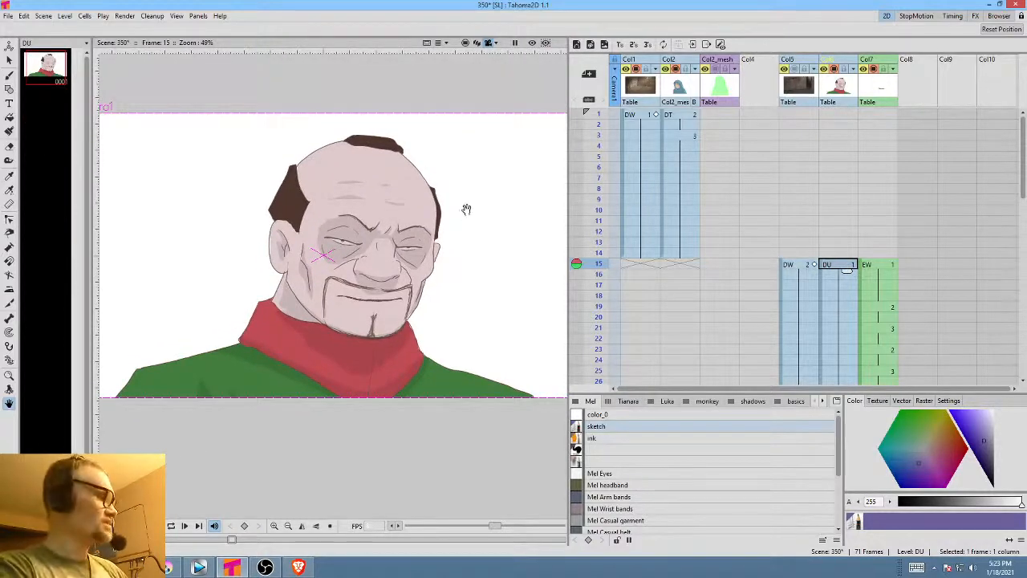
# - View the man's drawing full screen, fitted to the window, and examine his face close up before leaving full screen
pyautogui.press('`')
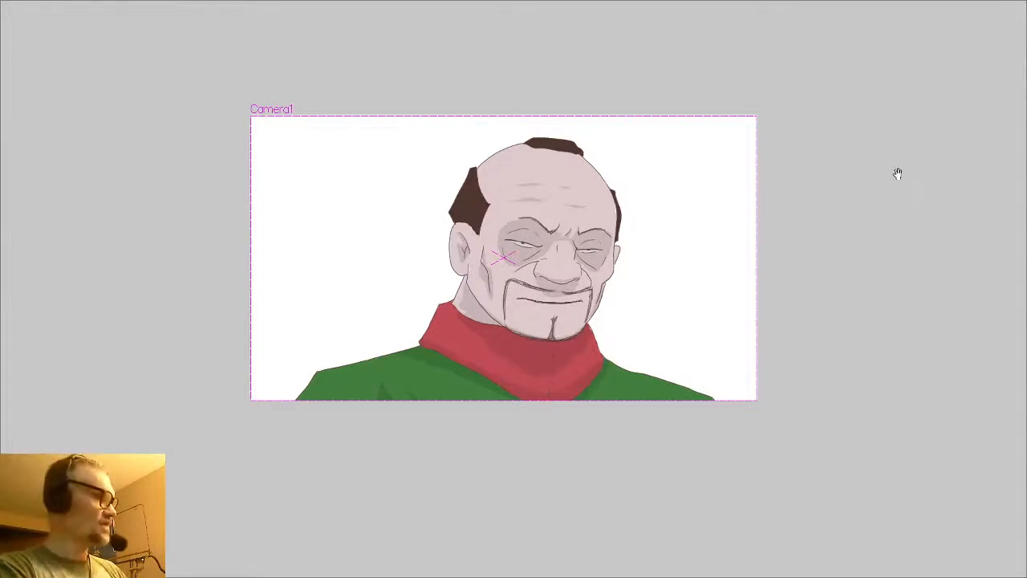
pyautogui.hotkey('alt', '9')
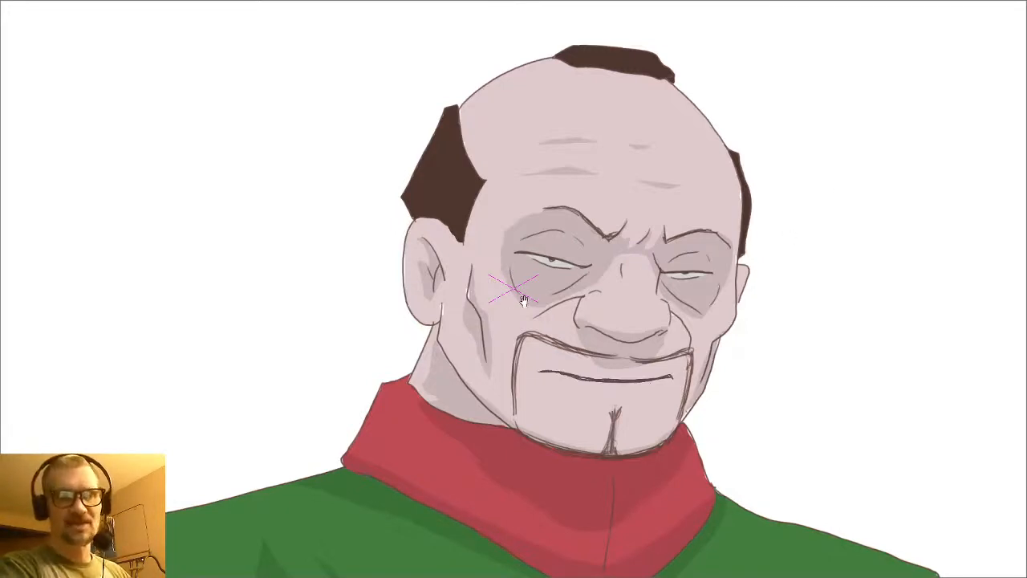
pyautogui.scroll(3, 497, 273)
pyautogui.scroll(-10, 540, 303)
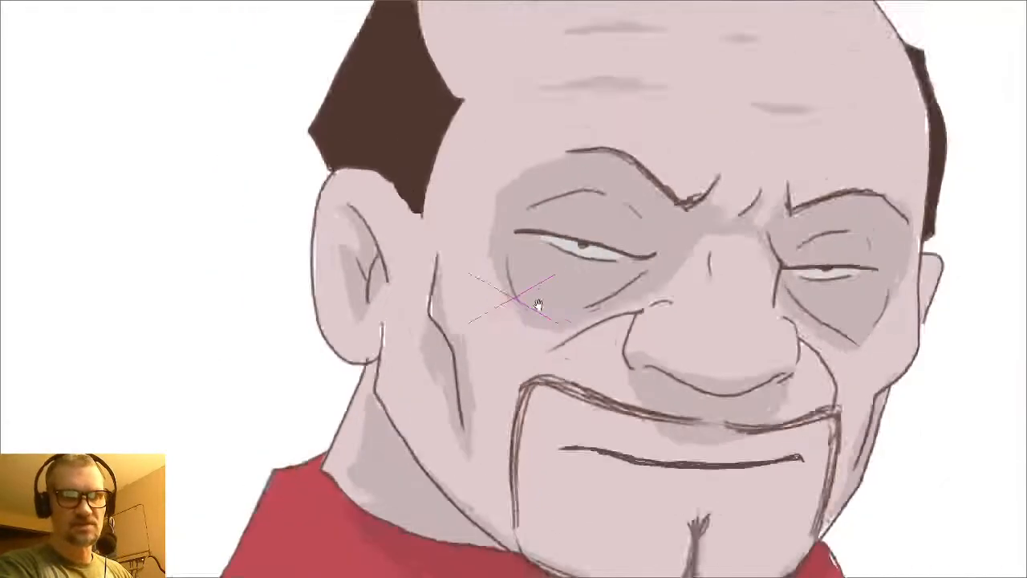
pyautogui.press('Escape')
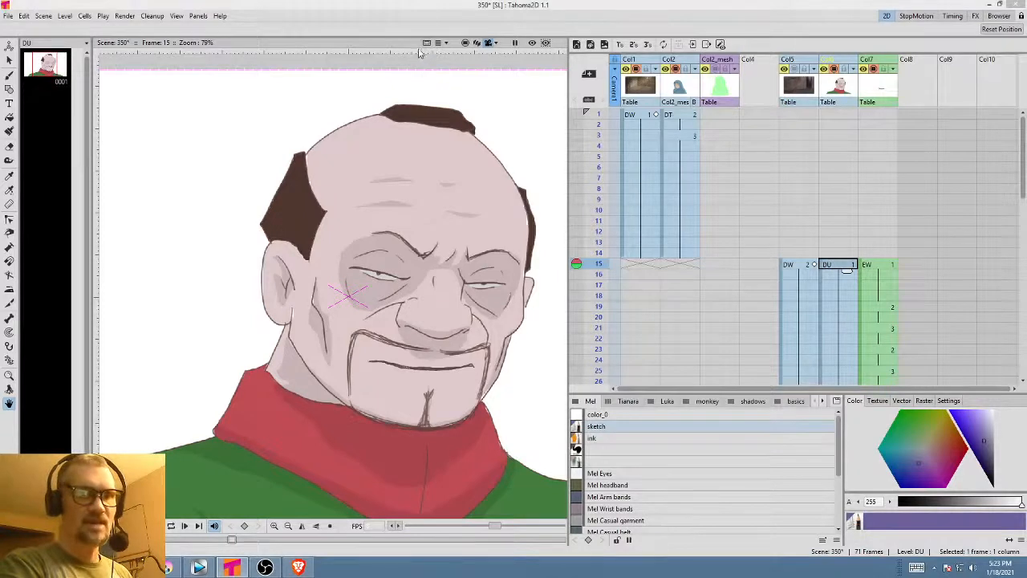
# - Examine the man's jaw, collar and face outlines at frame 15, with a brief comparison to the woman at frame 10
pyautogui.click(531, 42)
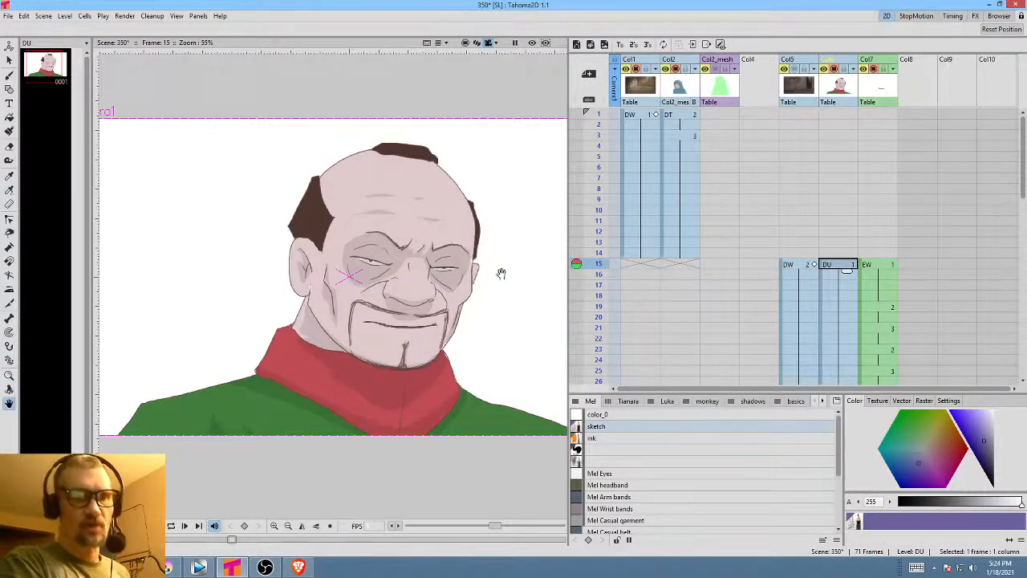
pyautogui.moveTo(500, 273); pyautogui.dragTo(442, 237)
pyautogui.scroll(5, 452, 297)
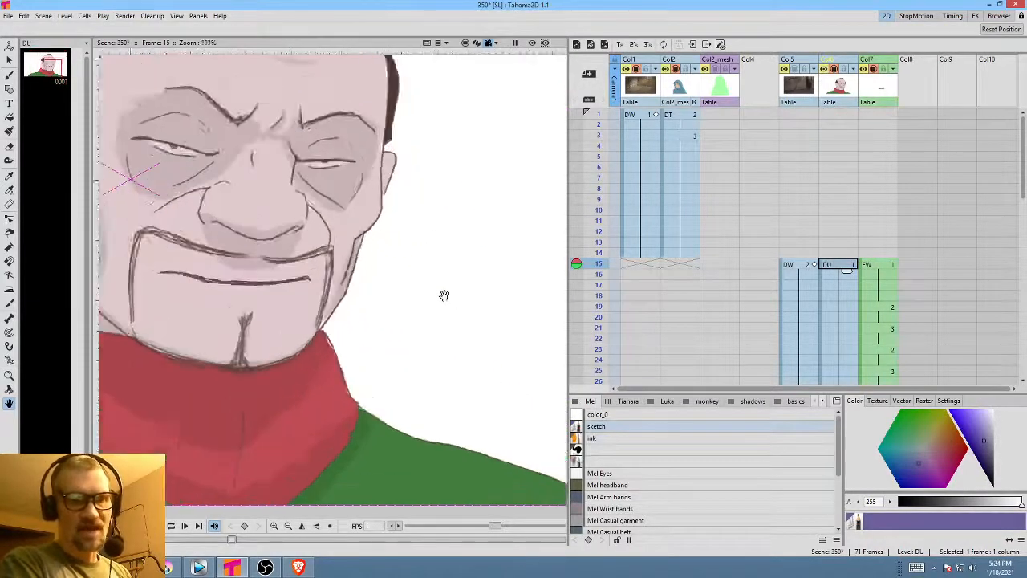
pyautogui.moveTo(447, 308); pyautogui.dragTo(406, 266)
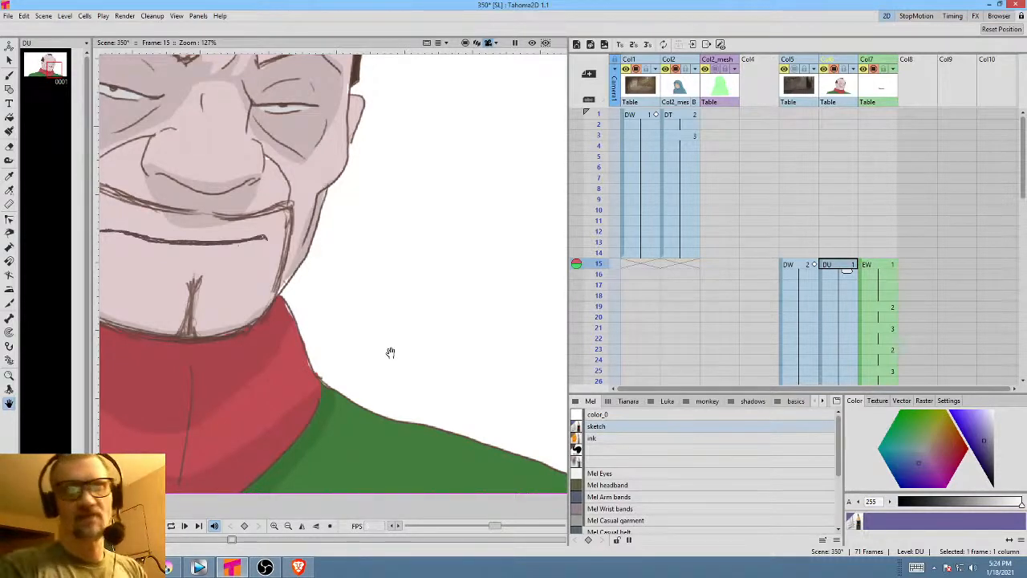
pyautogui.moveTo(390, 352); pyautogui.dragTo(501, 277)
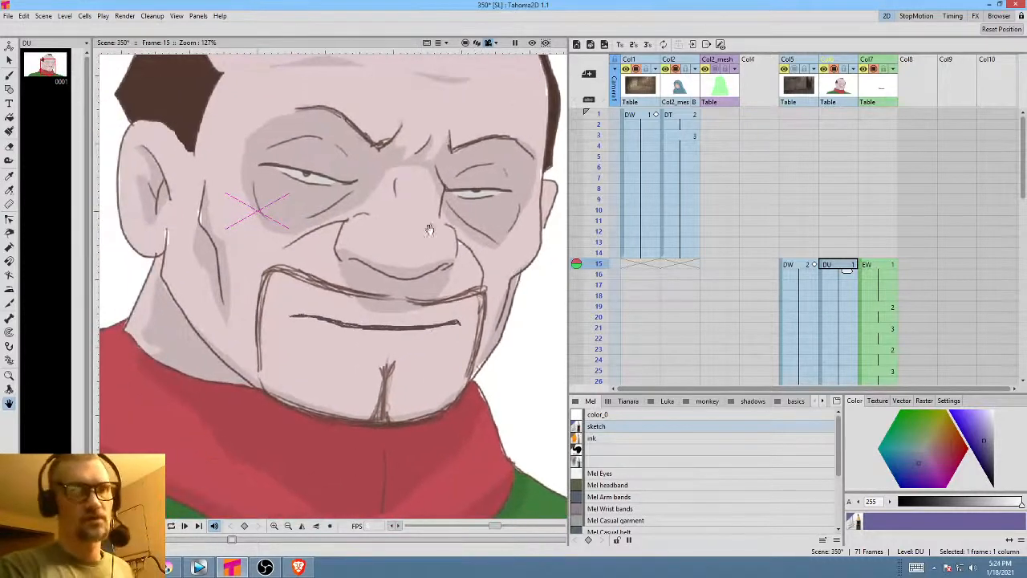
pyautogui.moveTo(433, 242)
pyautogui.mouseDown()
pyautogui.moveTo(427, 279)
pyautogui.moveTo(446, 258)
pyautogui.mouseUp()
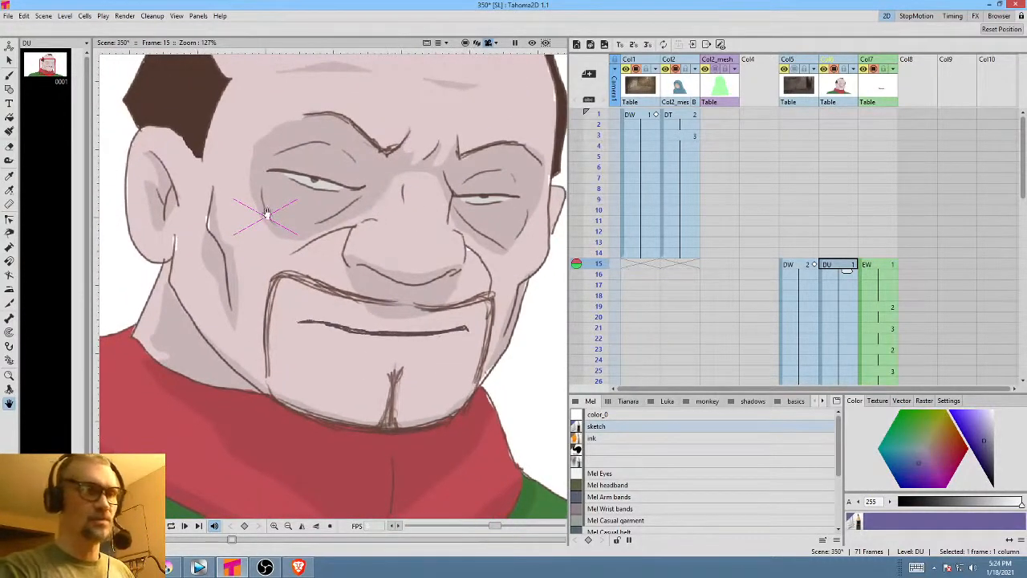
pyautogui.click(602, 211)
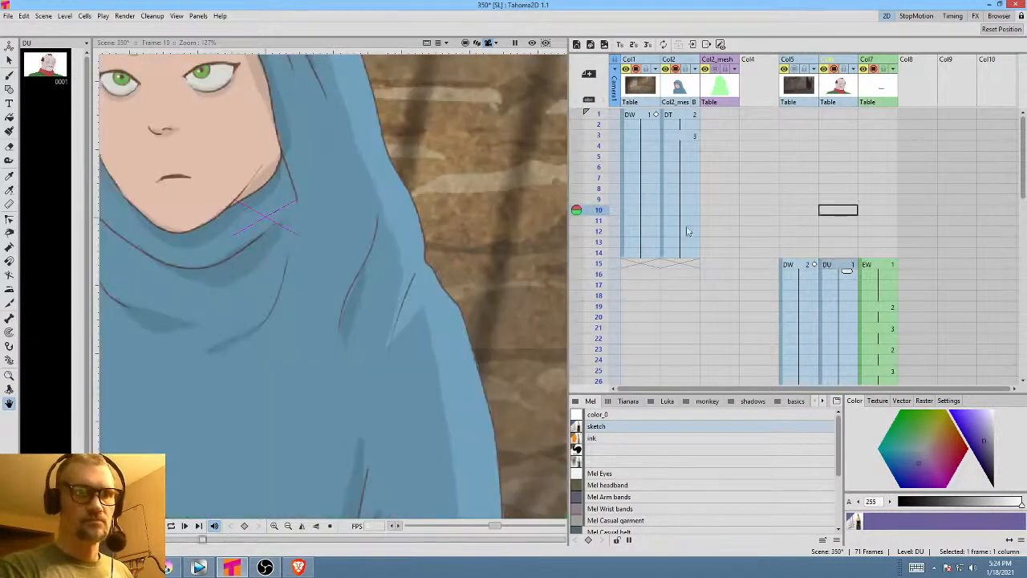
pyautogui.click(810, 265)
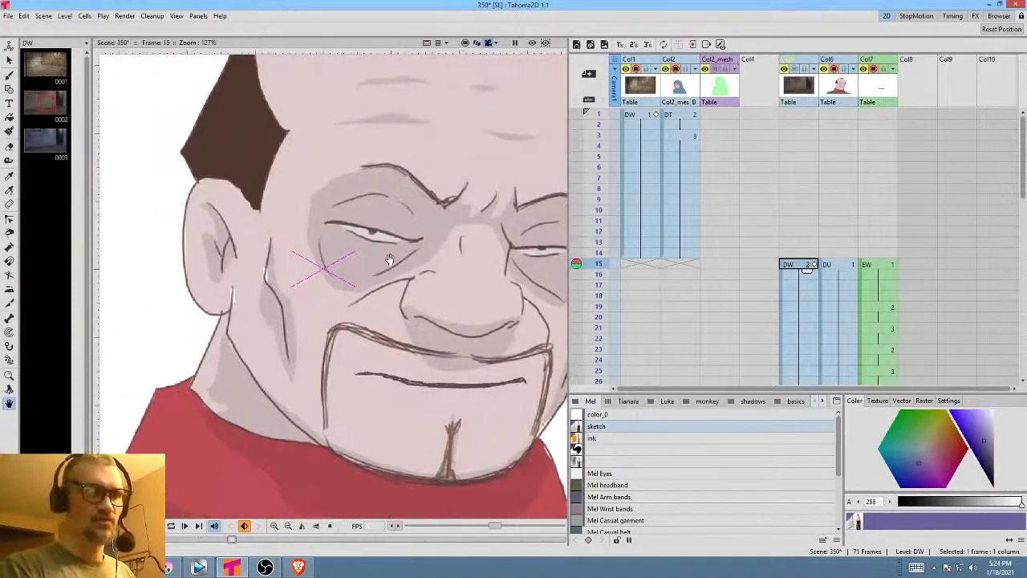
pyautogui.scroll(-3, 386, 288)
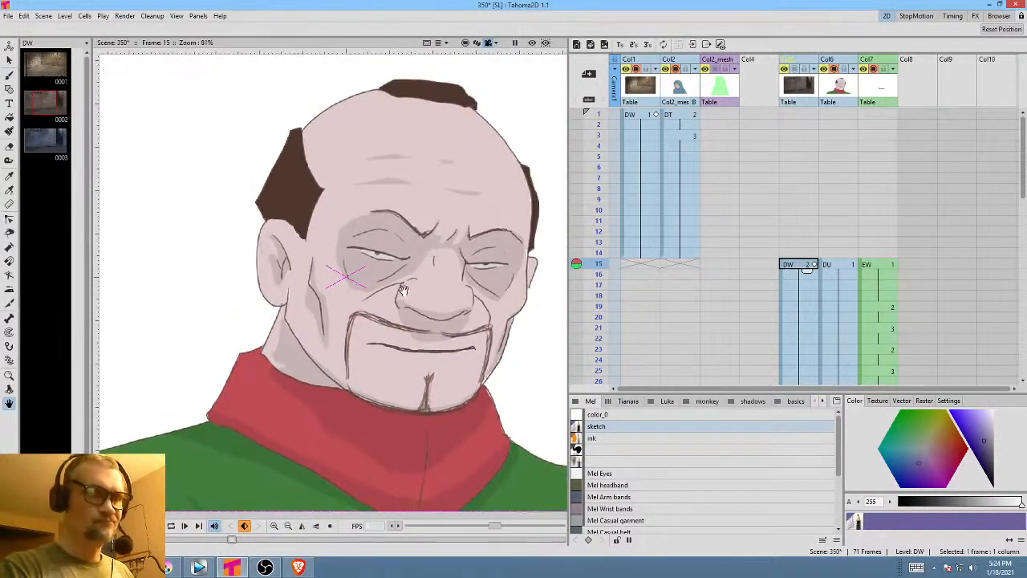
# - Preview the rendered frames with the Col5 background included, and close the preview window
pyautogui.hotkey('ctrl', 'r')
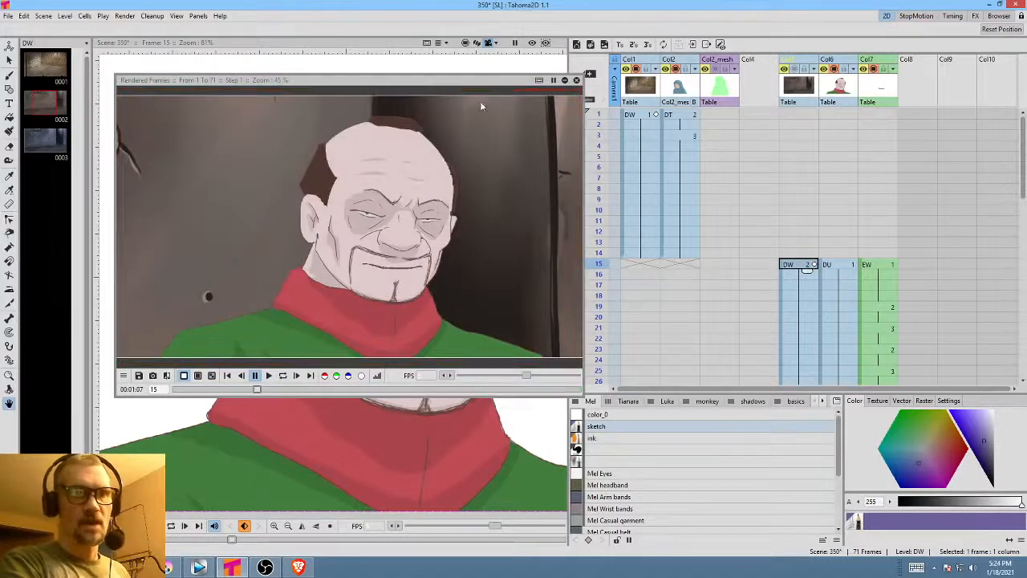
pyautogui.moveTo(475, 81); pyautogui.dragTo(530, 102)
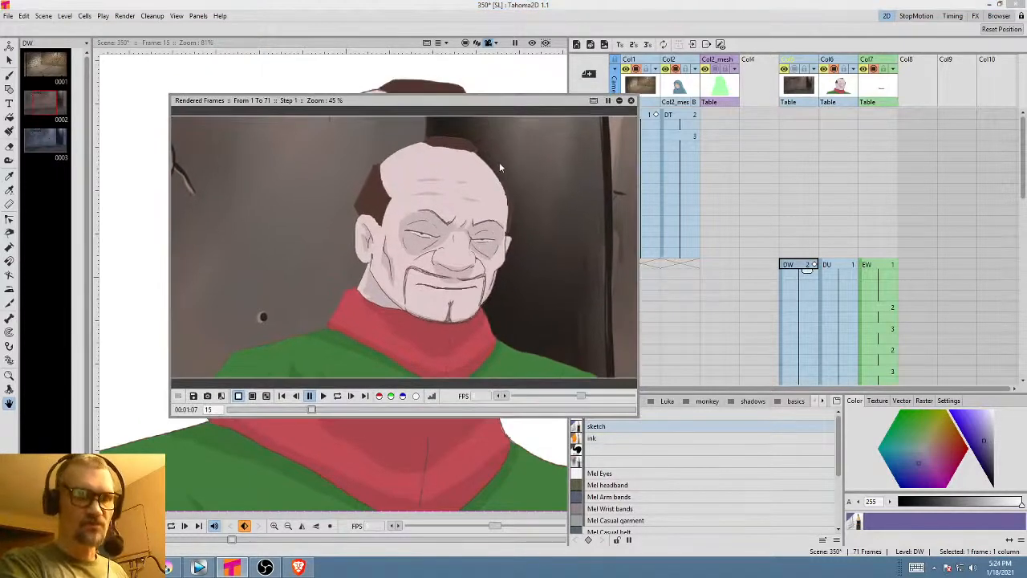
pyautogui.click(631, 100)
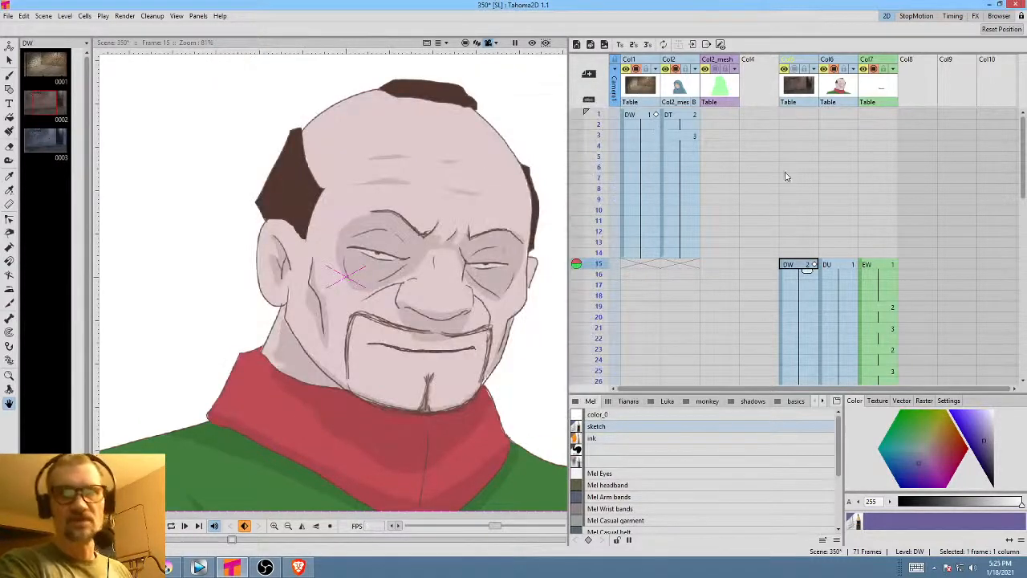
# - Turn off the render visibility of the Col5 background and preview the rendered frames again
pyautogui.click(785, 69)
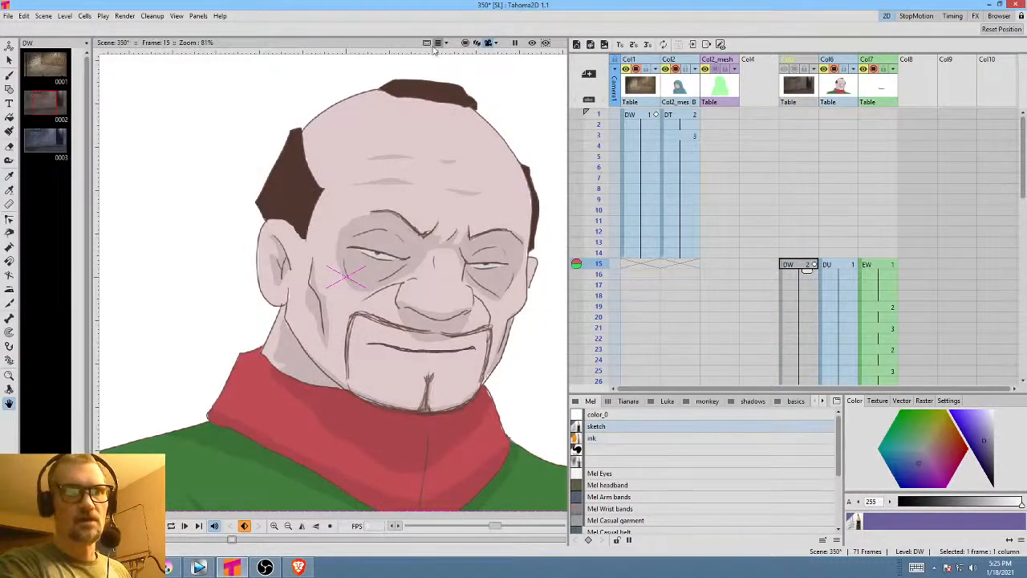
pyautogui.click(533, 44)
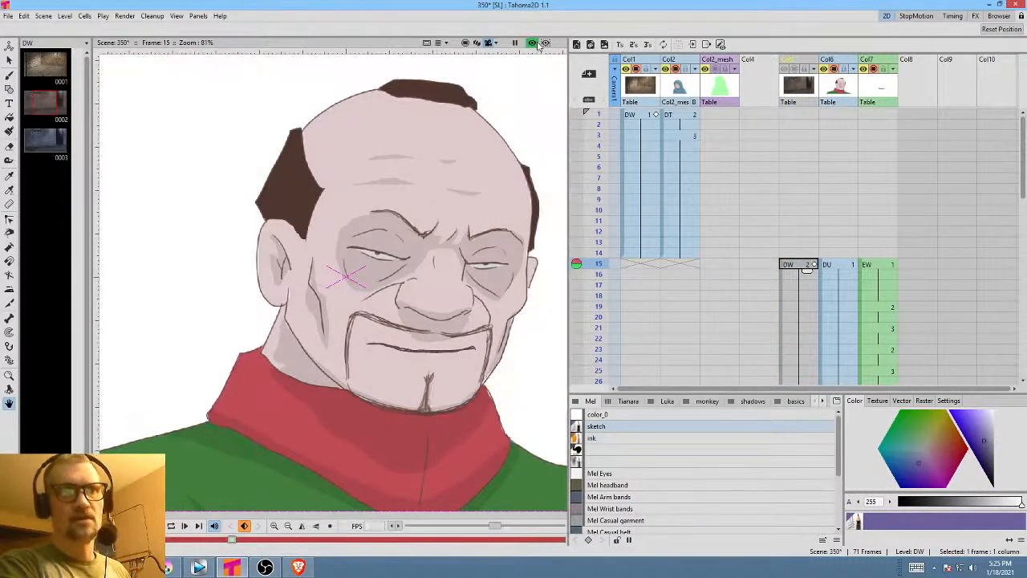
pyautogui.click(534, 43)
pyautogui.hotkey('ctrl', 'r')
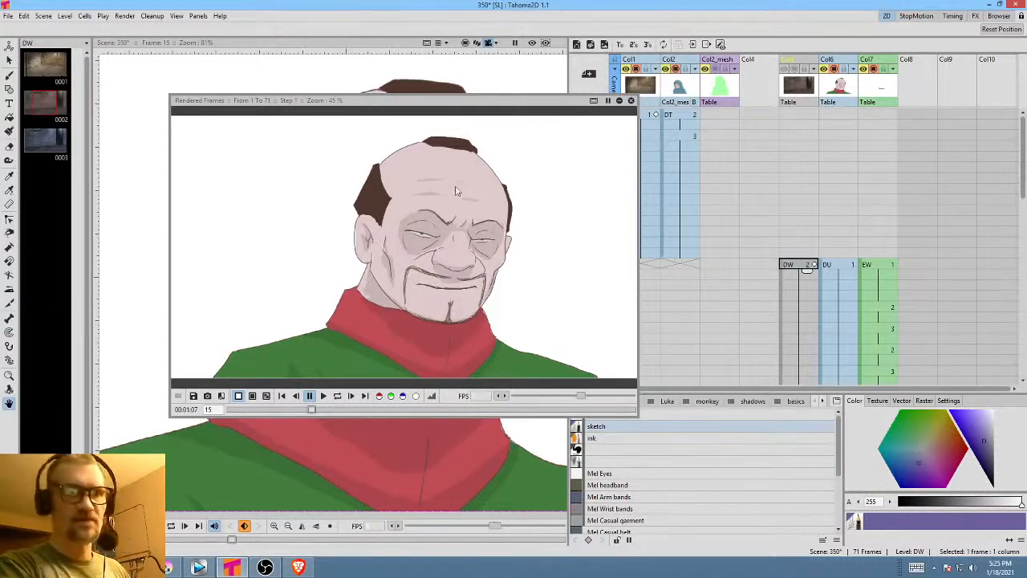
# - Fit the rendered preview to its window and show it full screen
pyautogui.moveTo(436, 105); pyautogui.dragTo(446, 117)
pyautogui.rightClick(435, 212)
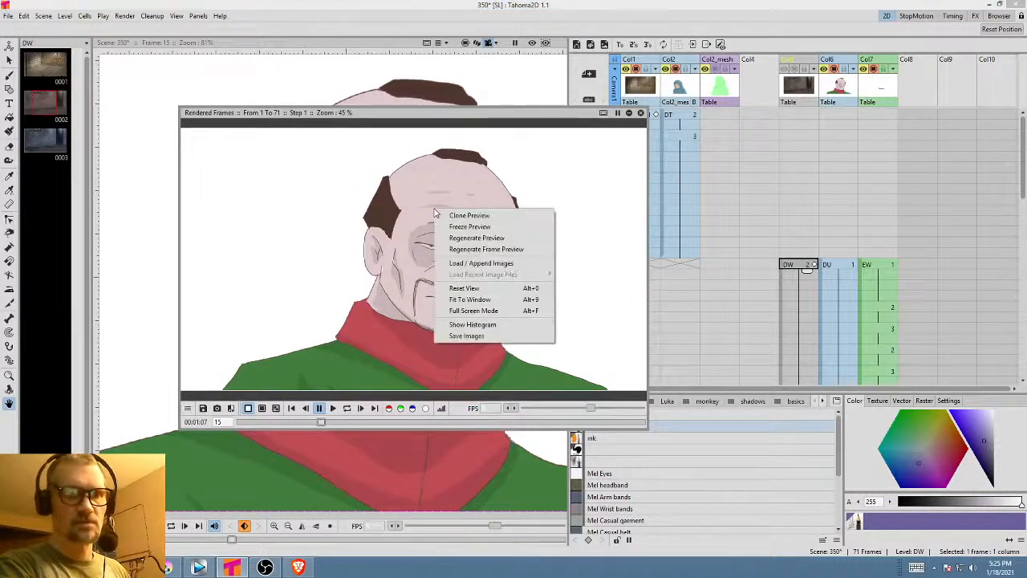
pyautogui.click(461, 300)
pyautogui.rightClick(447, 283)
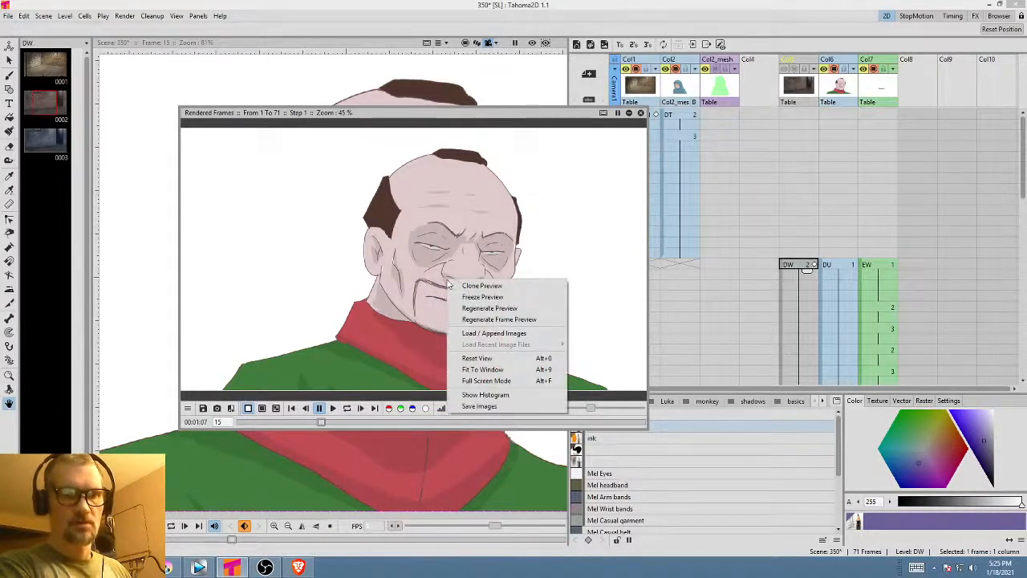
pyautogui.click(491, 381)
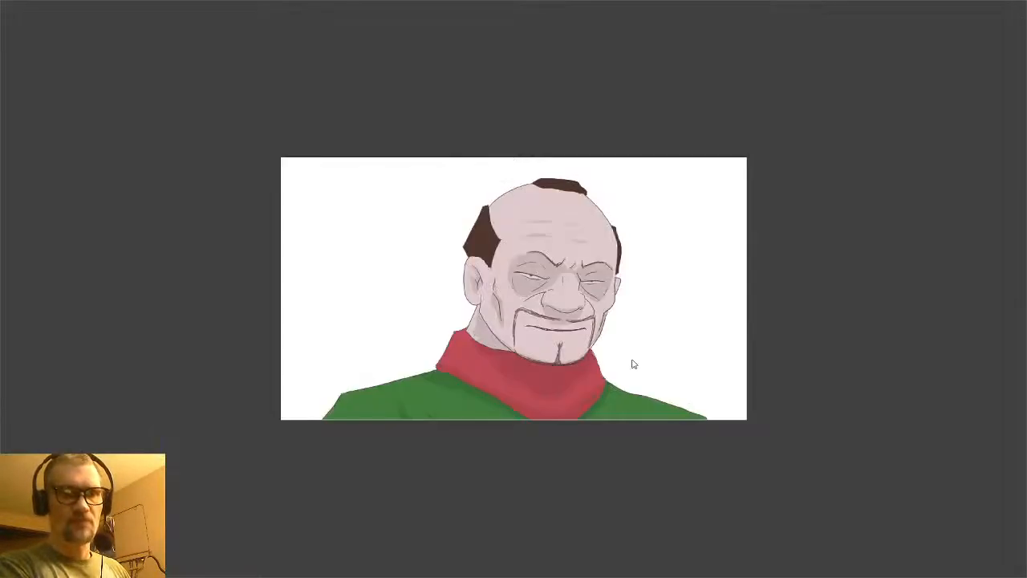
# - Examine the rendered man's outlines and face close up against the white background, and close the preview
pyautogui.scroll(5, 880, 386)
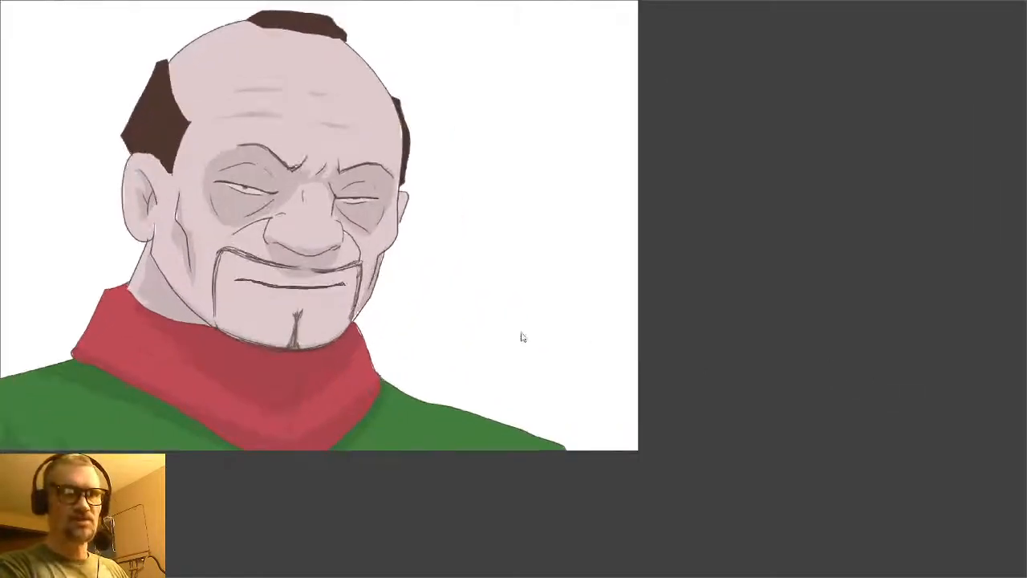
pyautogui.moveTo(522, 337); pyautogui.dragTo(731, 410)
pyautogui.scroll(3, 620, 372)
pyautogui.scroll(-3, 518, 373)
pyautogui.scroll(1, 519, 372)
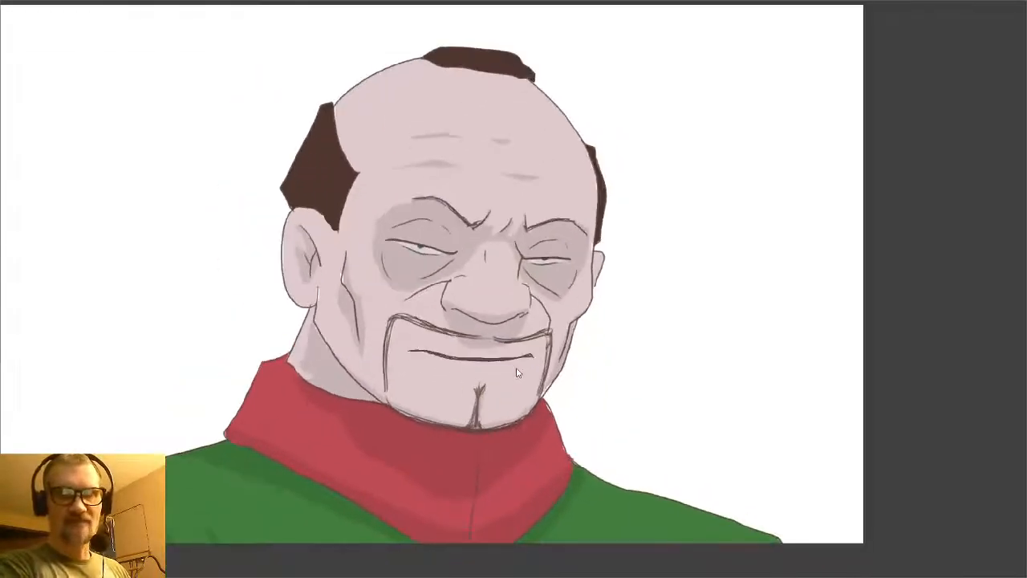
pyautogui.moveTo(518, 372); pyautogui.dragTo(631, 399)
pyautogui.scroll(1, 625, 403)
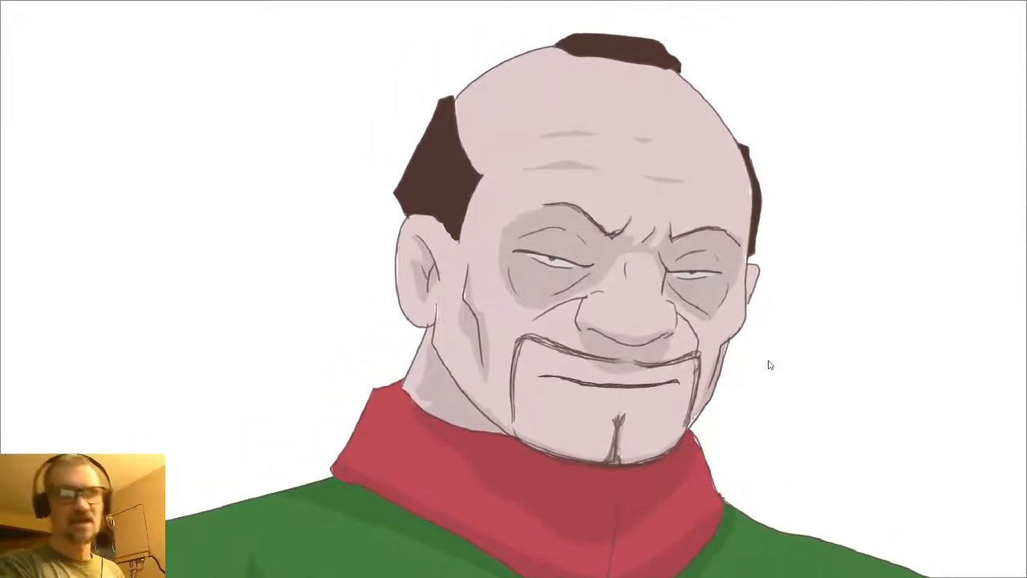
pyautogui.press('Escape')
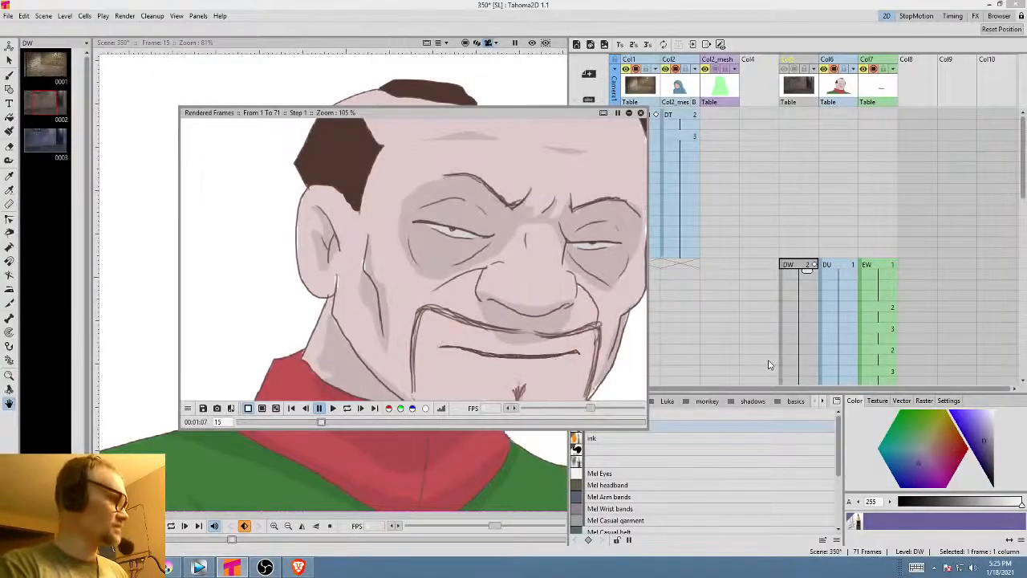
pyautogui.click(641, 113)
pyautogui.scroll(-3, 481, 202)
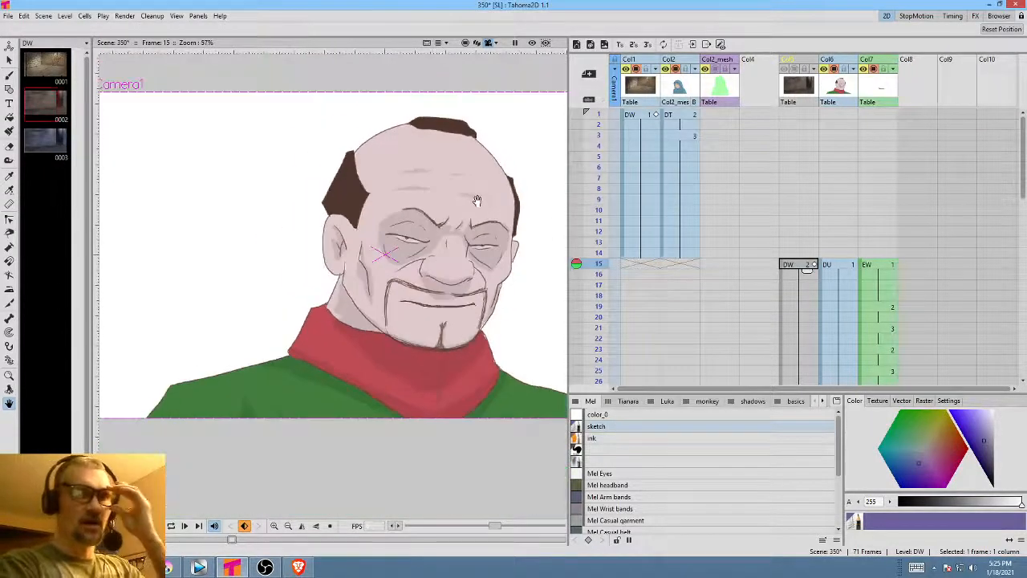
pyautogui.moveTo(499, 212); pyautogui.dragTo(454, 213)
pyautogui.scroll(-4, 456, 215)
pyautogui.scroll(4, 461, 222)
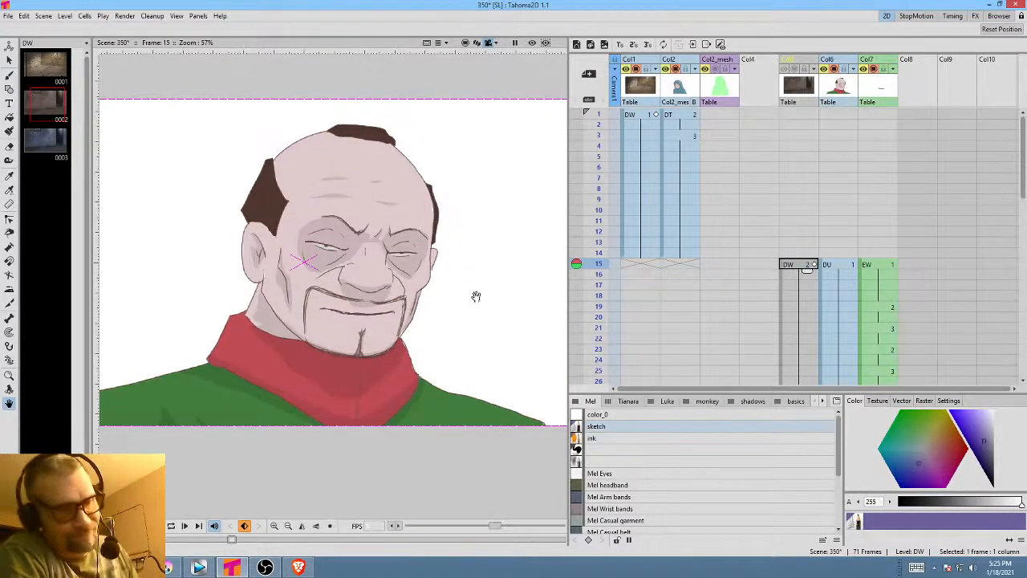
# - Enlarge the man's face in the scene view at frame 15 and hide the camera box overlay
pyautogui.click(169, 566)
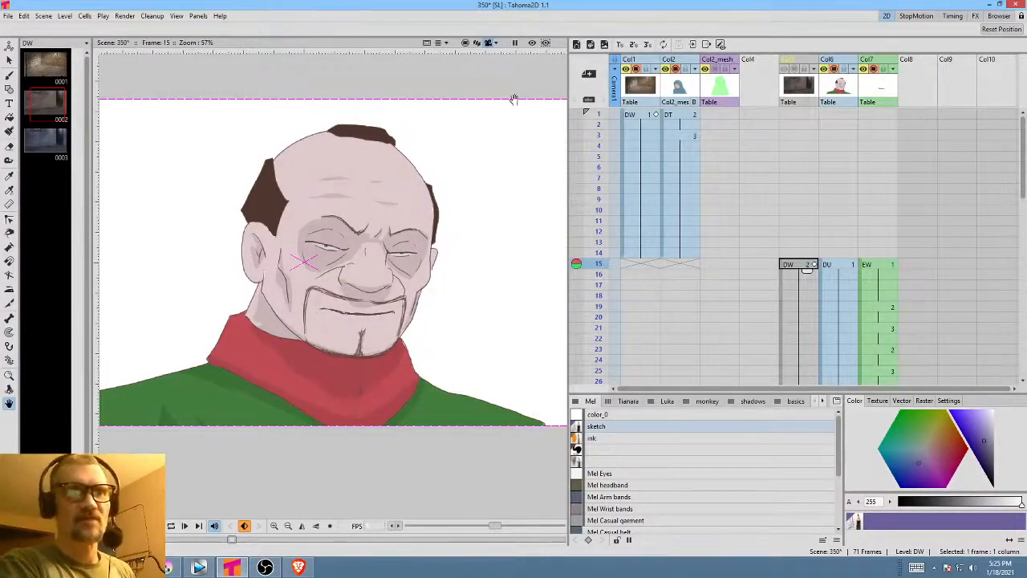
pyautogui.scroll(2, 418, 277)
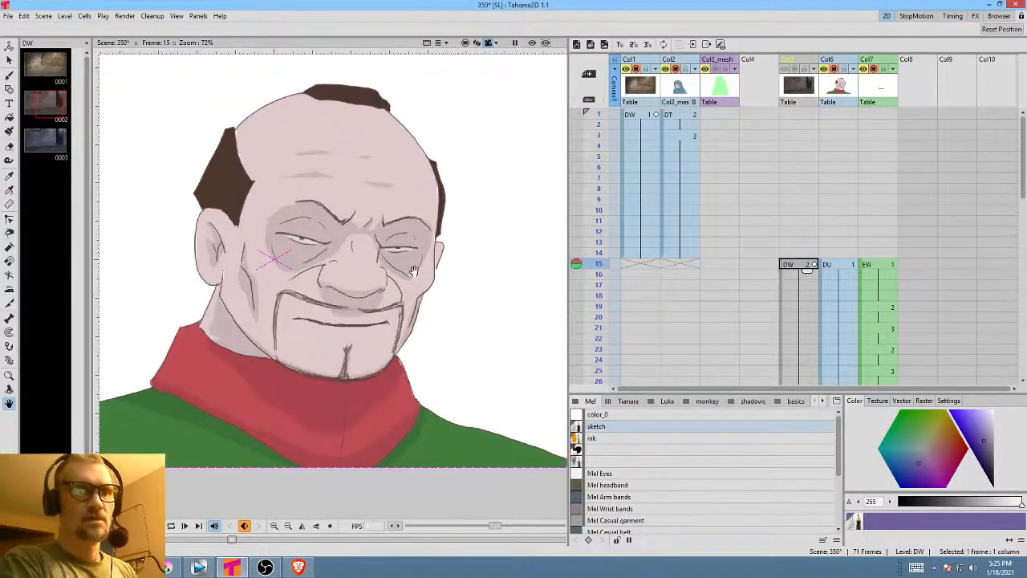
pyautogui.moveTo(432, 277); pyautogui.dragTo(441, 275)
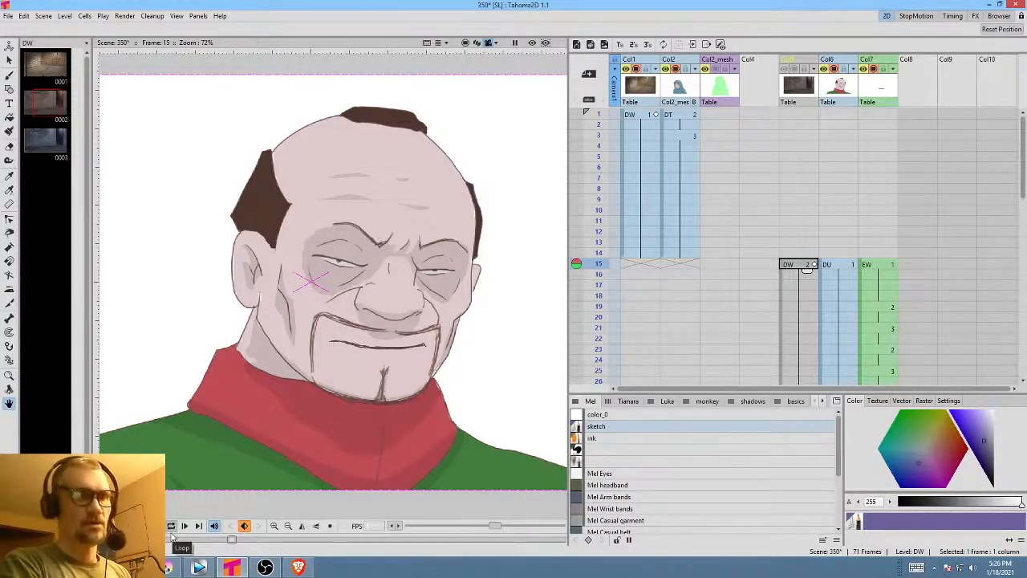
pyautogui.click(177, 16)
pyautogui.click(181, 40)
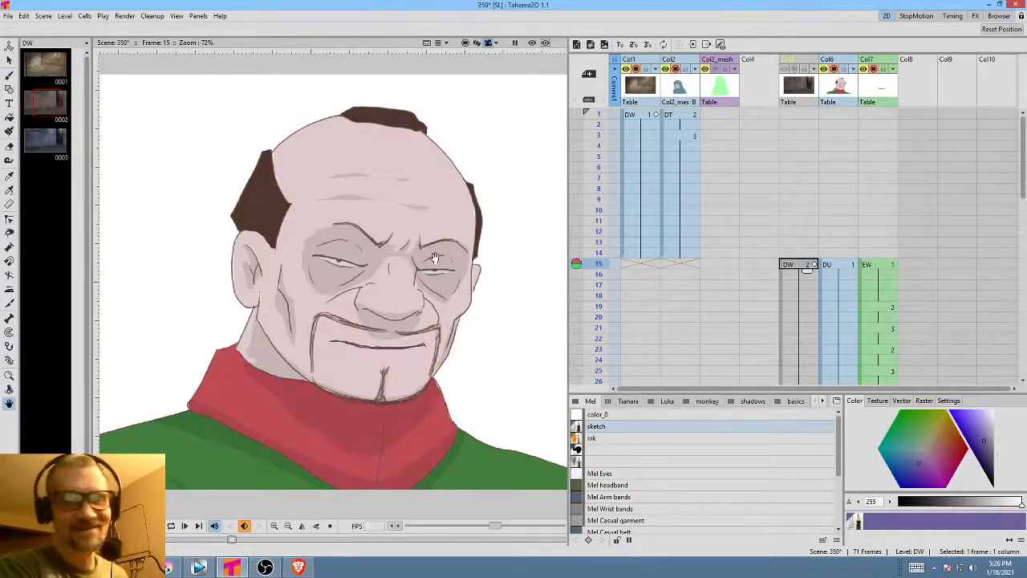
# - Examine the man's drawing full screen and close up, and return to the normal scene view
pyautogui.hotkey('alt', 'f')
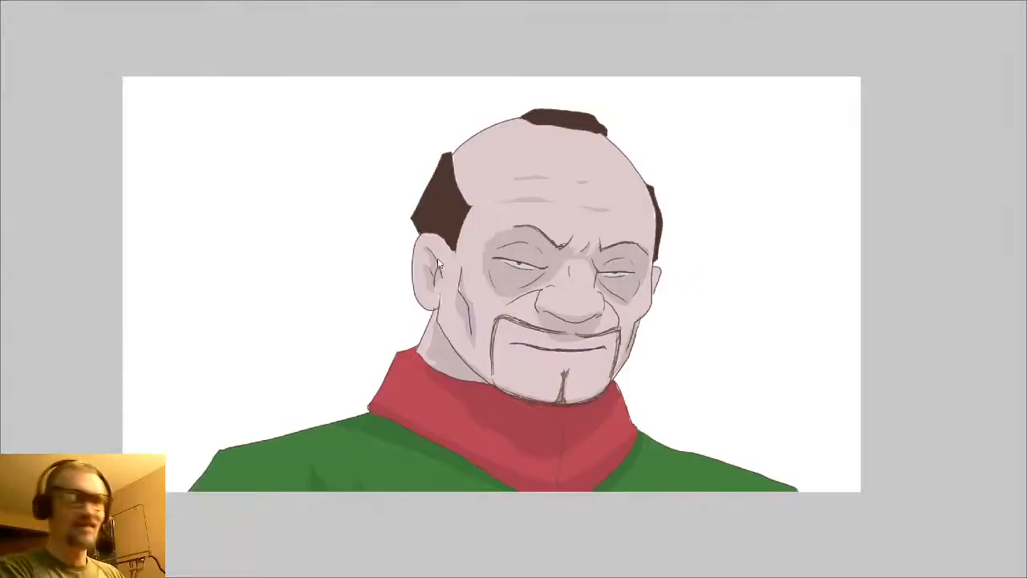
pyautogui.scroll(1, 485, 273)
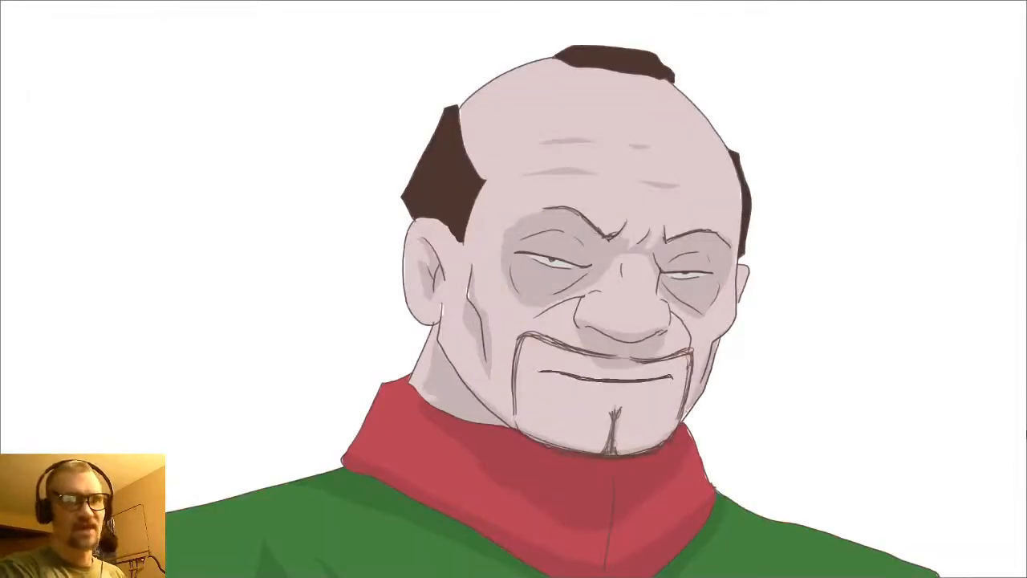
pyautogui.hotkey('alt', 'f')
pyautogui.scroll(-1, 395, 306)
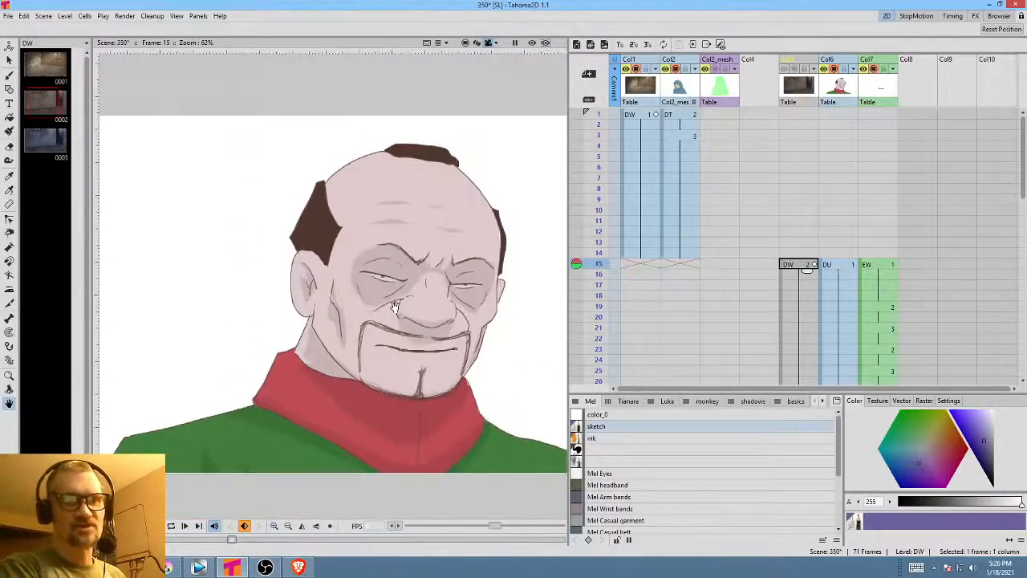
pyautogui.scroll(-1, 409, 297)
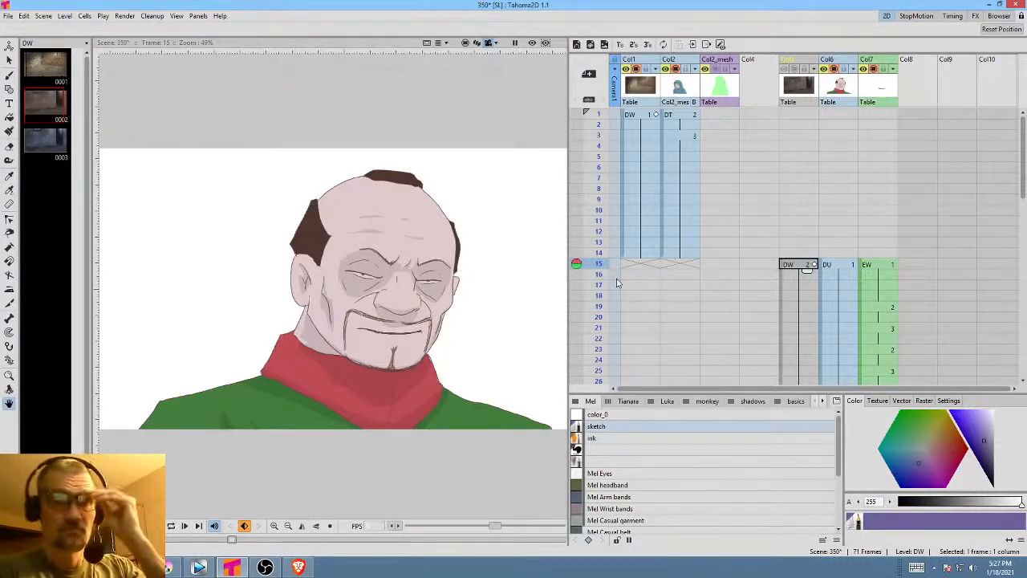
# - Step back and forth through frames 1 to 6 to compare the hooded woman's opening poses
pyautogui.click(605, 134)
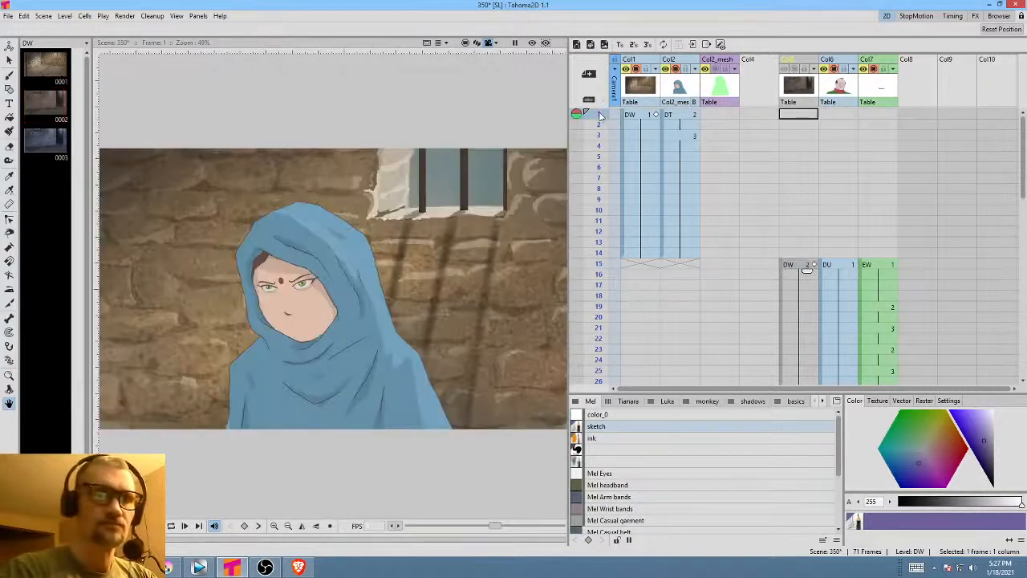
pyautogui.press('Up')
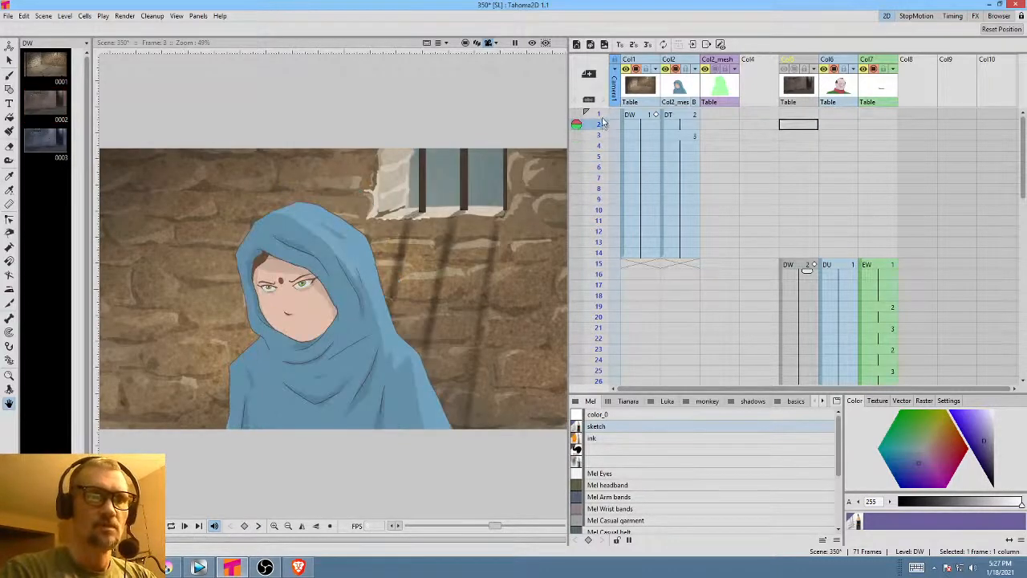
pyautogui.press('Up')
pyautogui.press('Down')
pyautogui.press('Down')
pyautogui.press('Up')
pyautogui.press('Up')
pyautogui.press('Down')
pyautogui.press('Down')
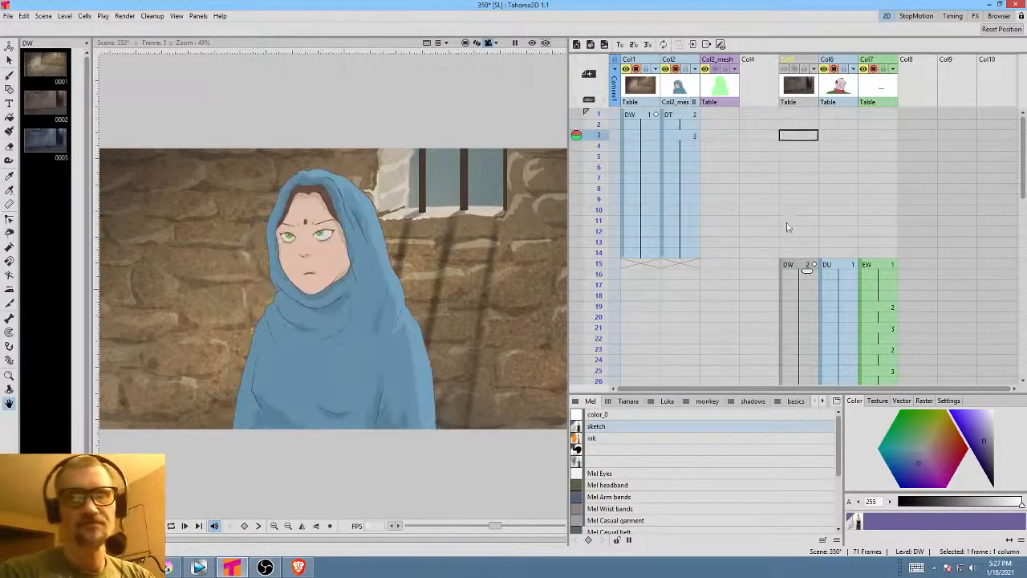
pyautogui.press('Up')
pyautogui.press('Up')
pyautogui.moveTo(599, 123); pyautogui.dragTo(603, 160)
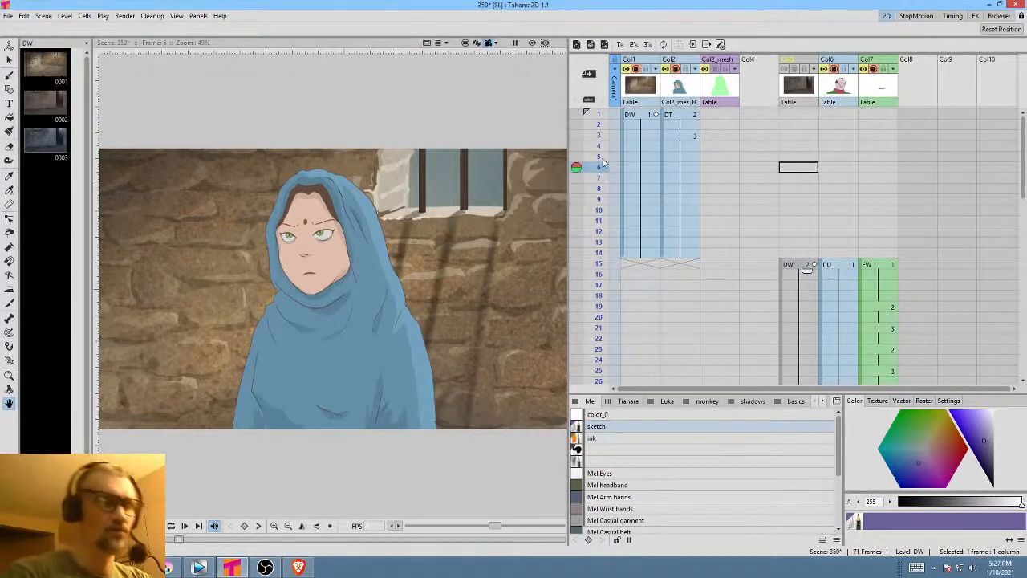
# - Switch to Krita and compare the hooded woman's poses at frames 2 and 0 of the -350.png document
pyautogui.click(166, 570)
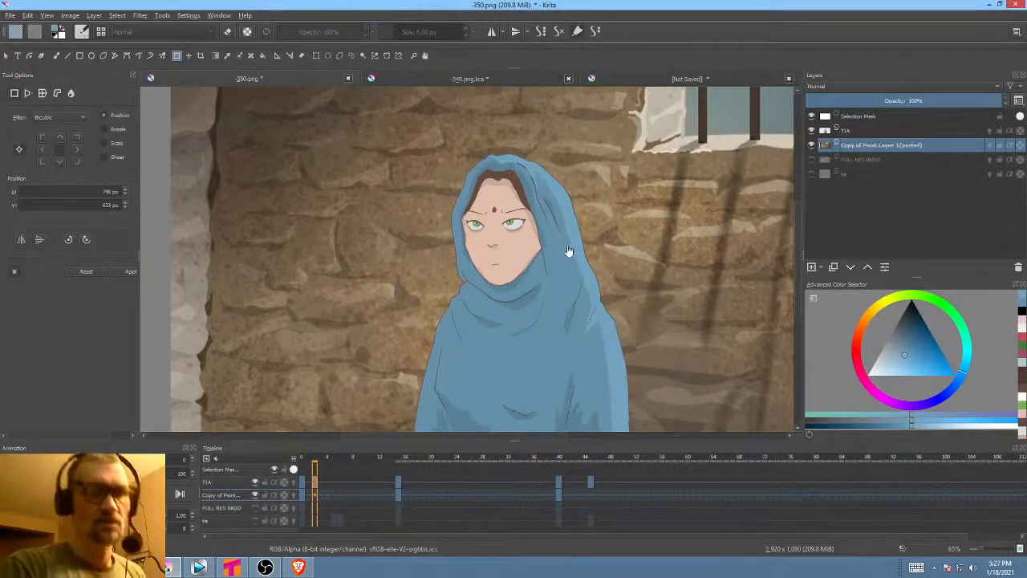
pyautogui.moveTo(552, 258); pyautogui.dragTo(516, 275)
pyautogui.scroll(-2, 516, 275)
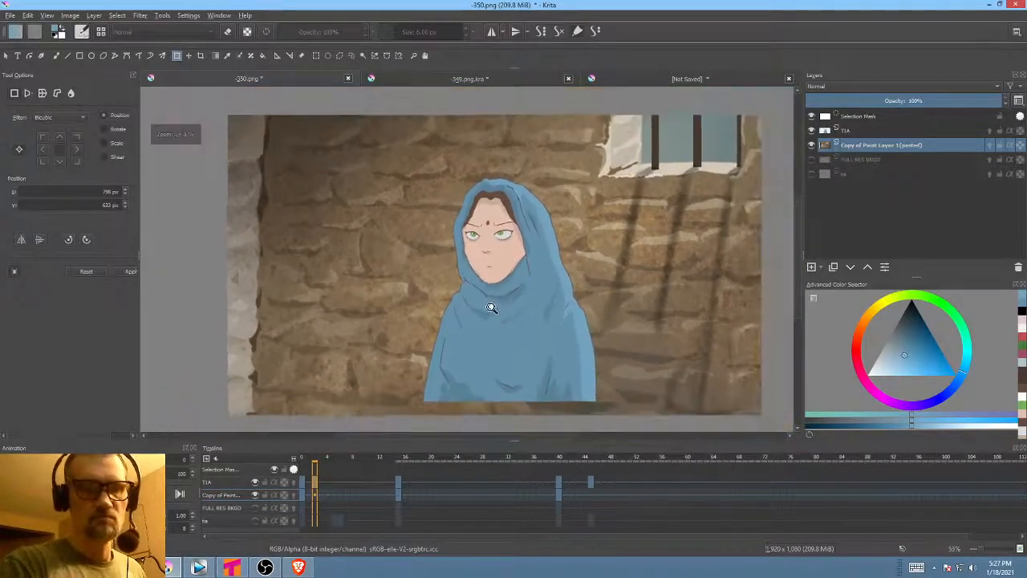
pyautogui.press('space')
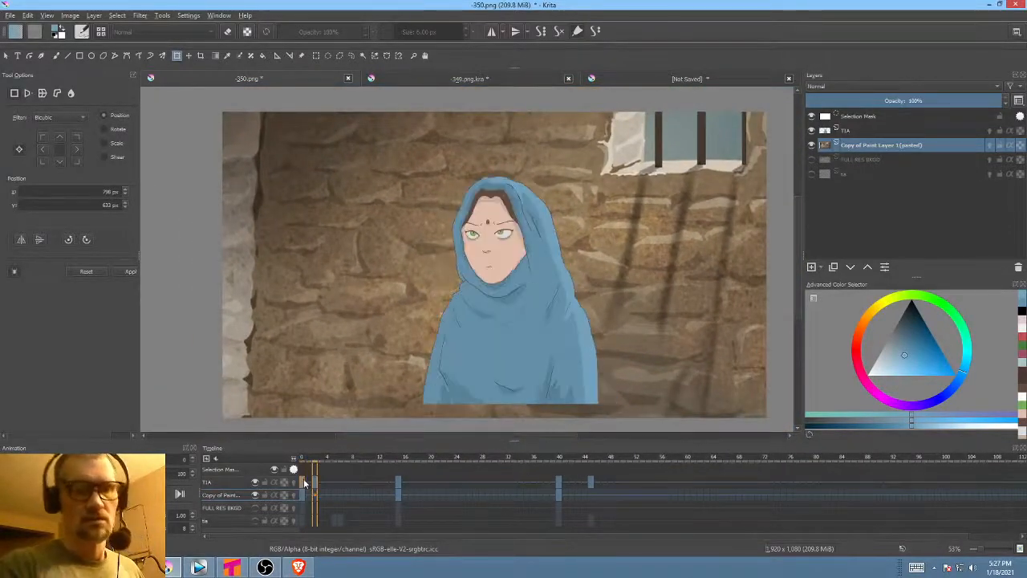
pyautogui.press('space')
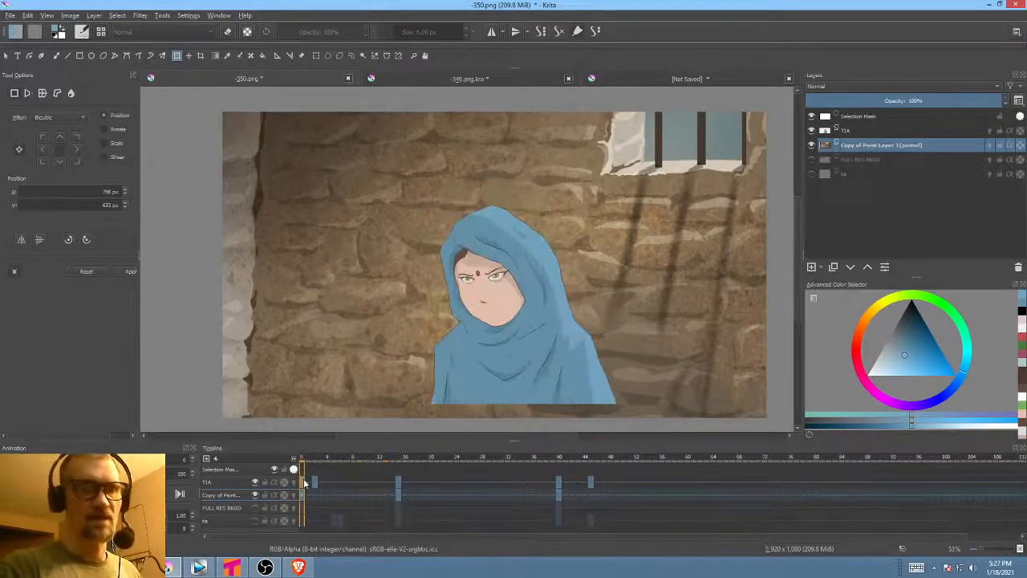
# - Examine the hooded woman's face and line art close up at frame 0
pyautogui.scroll(2, 583, 320)
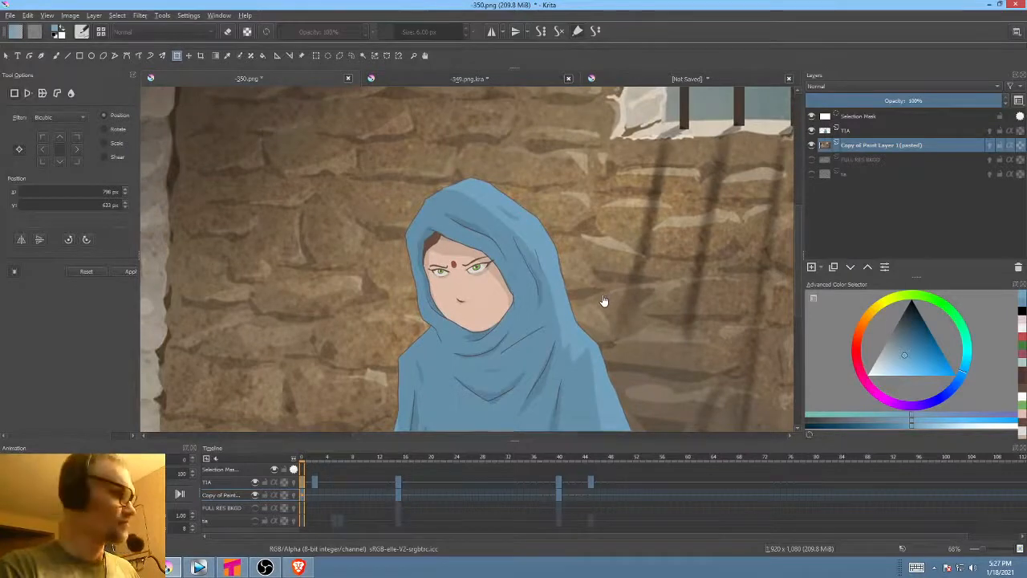
pyautogui.scroll(2, 606, 300)
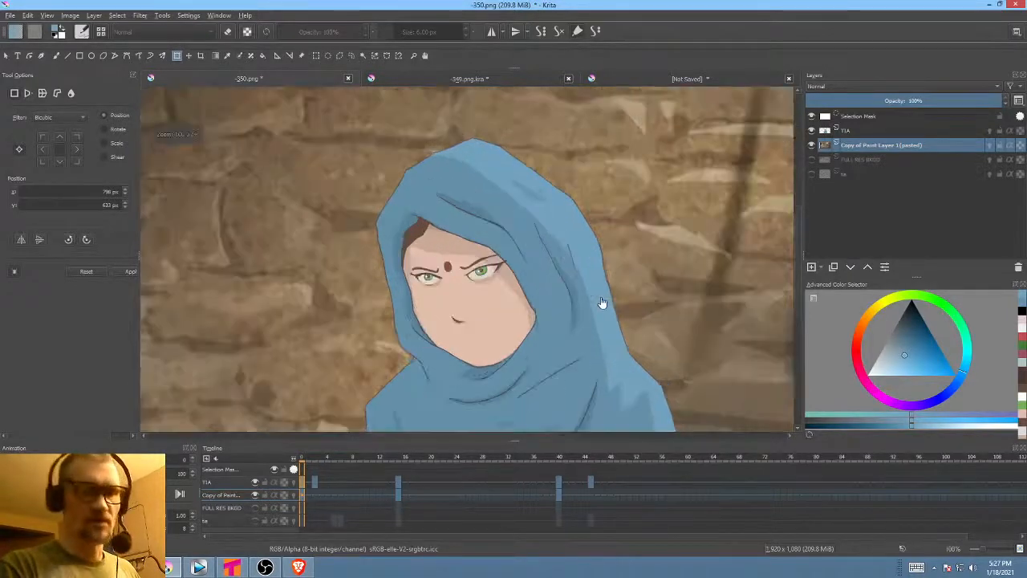
pyautogui.scroll(-5, 610, 277)
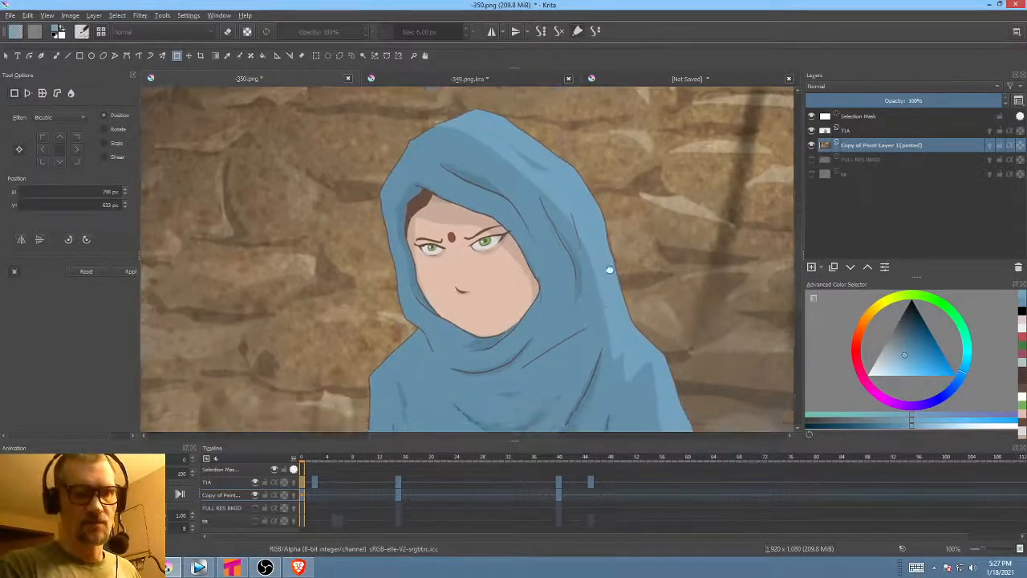
pyautogui.scroll(-1, 592, 275)
pyautogui.scroll(2, 597, 264)
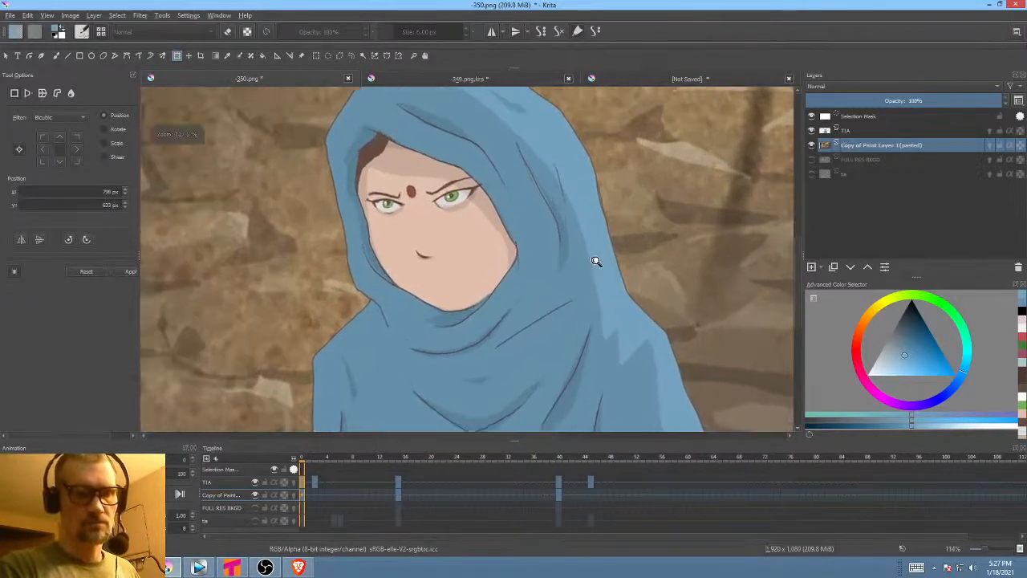
pyautogui.scroll(-3, 605, 250)
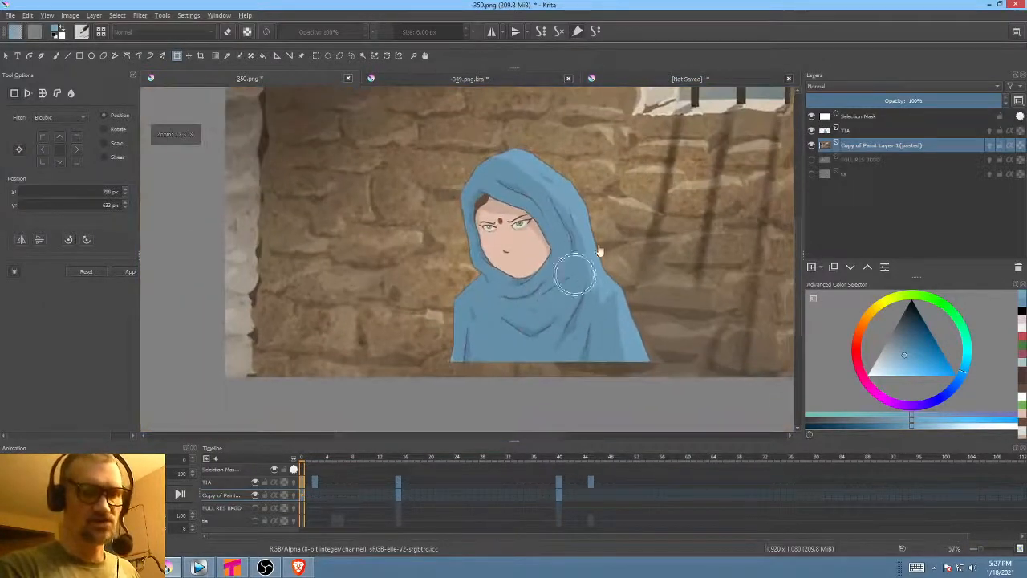
# - Go to the woman's keyframe at frame 2, play the animation, and stop it
pyautogui.click(317, 481)
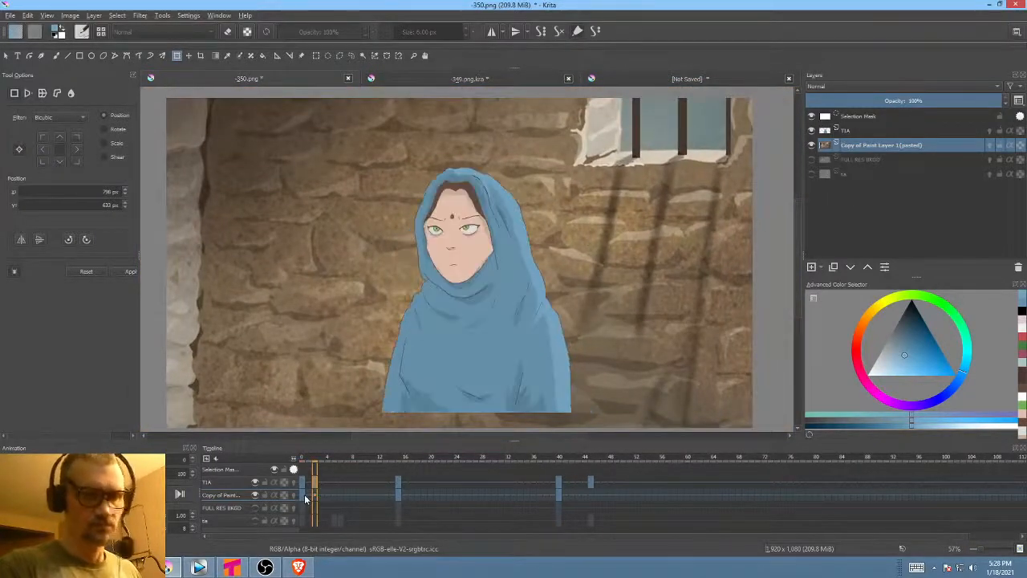
pyautogui.press('space')
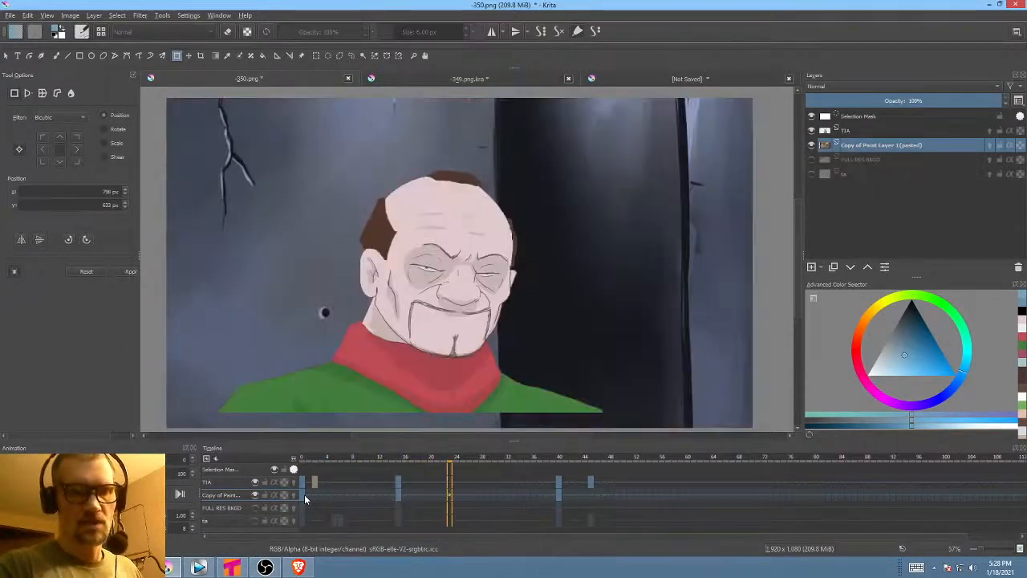
pyautogui.press('space')
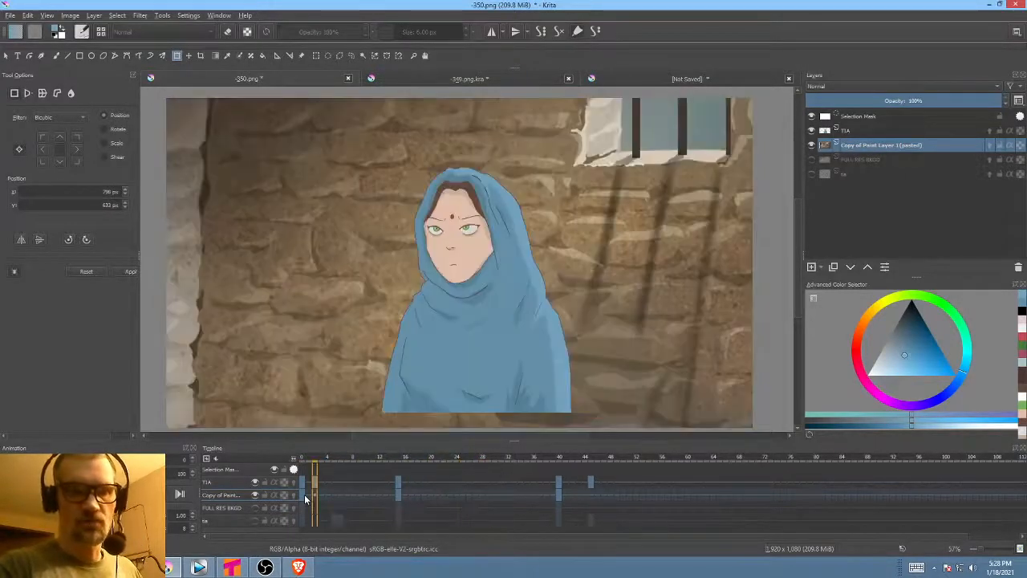
# - Select the TIA layer at frame 15 and sample the man's green jacket colour for the Freehand Path tool
pyautogui.click(398, 481)
pyautogui.moveTo(556, 316); pyautogui.dragTo(596, 252)
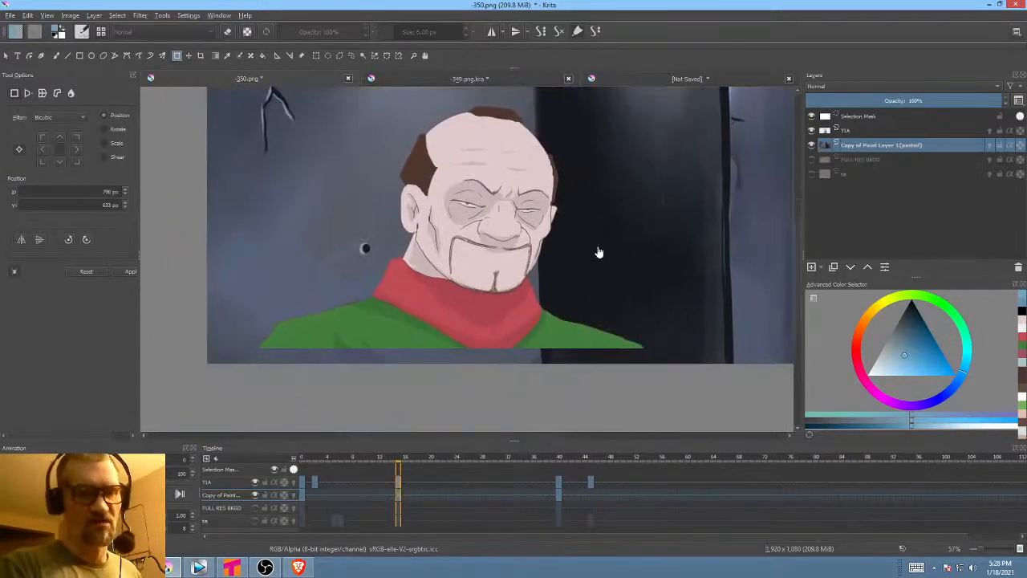
pyautogui.click(871, 131)
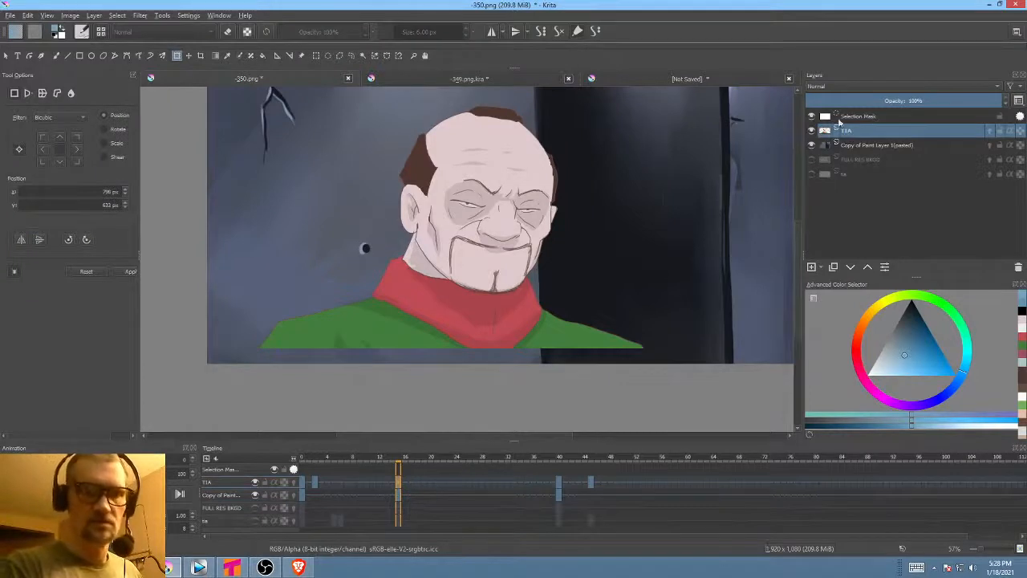
pyautogui.click(810, 130)
pyautogui.click(810, 130)
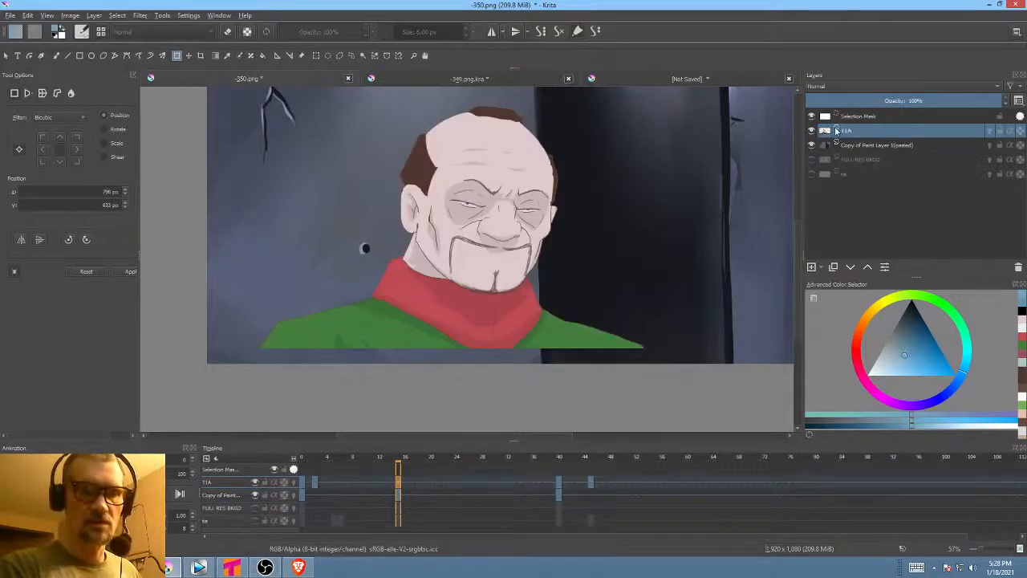
pyautogui.press('p')
pyautogui.keyDown('ctrl'); pyautogui.click(380, 325); pyautogui.keyUp('ctrl')
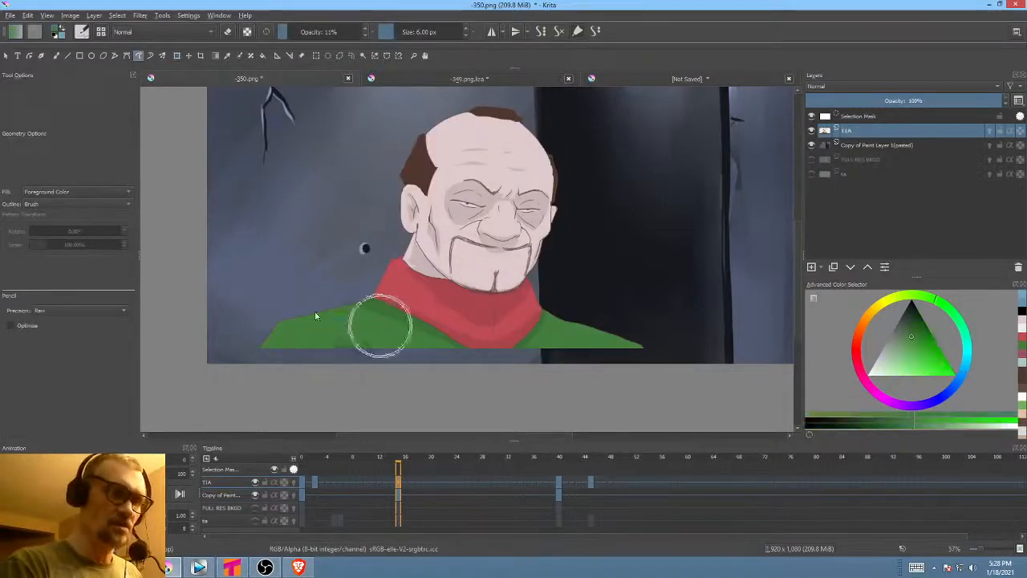
# - Try to fill the gap below the man's jacket with a green freehand shape at 11% opacity
pyautogui.moveTo(258, 351); pyautogui.dragTo(248, 367)
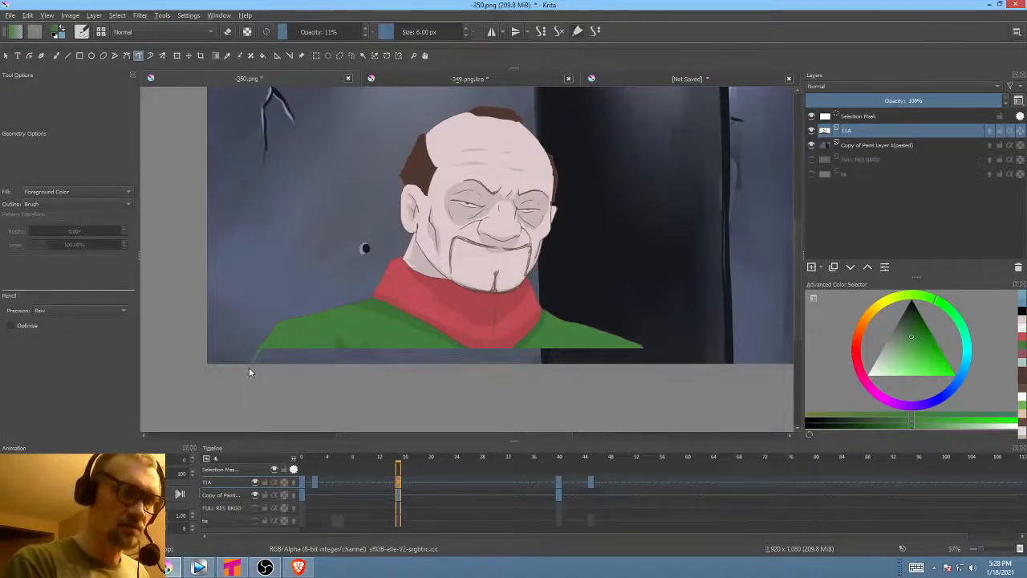
pyautogui.moveTo(342, 409)
pyautogui.mouseDown()
pyautogui.moveTo(607, 389)
pyautogui.moveTo(650, 368)
pyautogui.mouseUp()
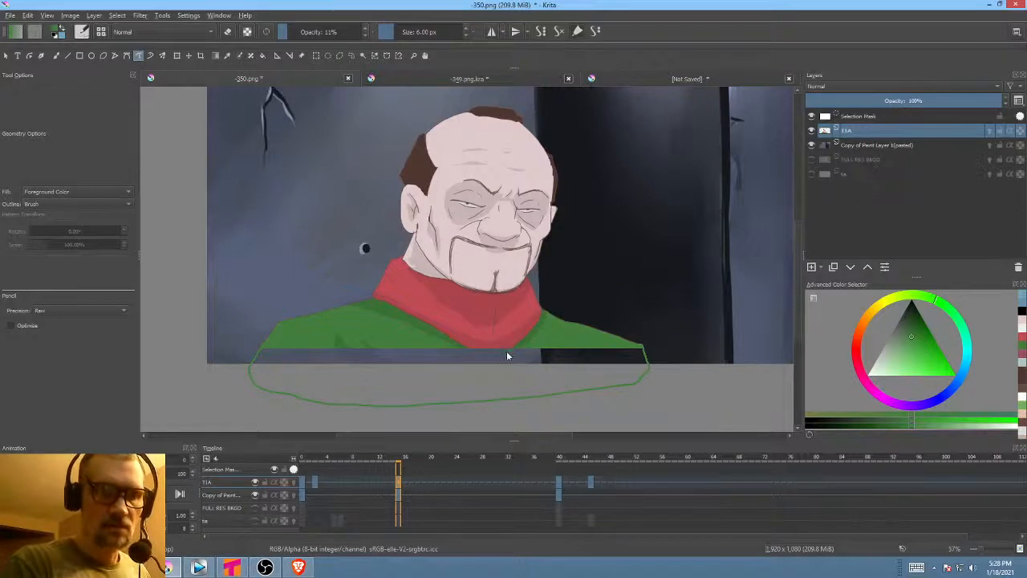
pyautogui.moveTo(506, 356)
pyautogui.mouseDown()
pyautogui.moveTo(421, 339)
pyautogui.moveTo(331, 326)
pyautogui.moveTo(371, 334)
pyautogui.moveTo(348, 330)
pyautogui.moveTo(357, 326)
pyautogui.moveTo(366, 348)
pyautogui.moveTo(306, 349)
pyautogui.mouseUp()
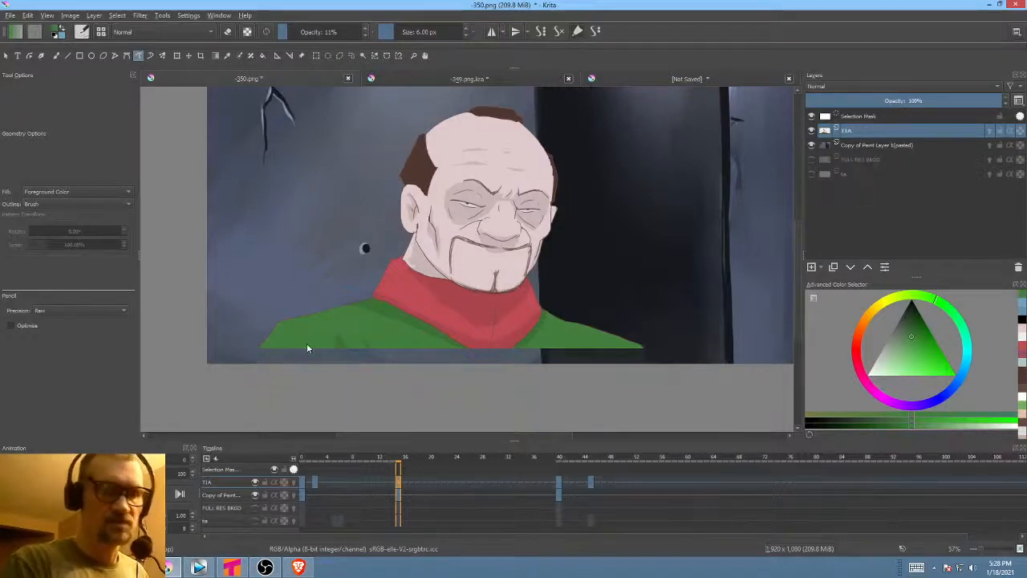
# - Set the opacity to 100% and fill the gap below the man's jacket down to the canvas edge with a green freehand shape
pyautogui.moveTo(291, 32); pyautogui.dragTo(410, 31)
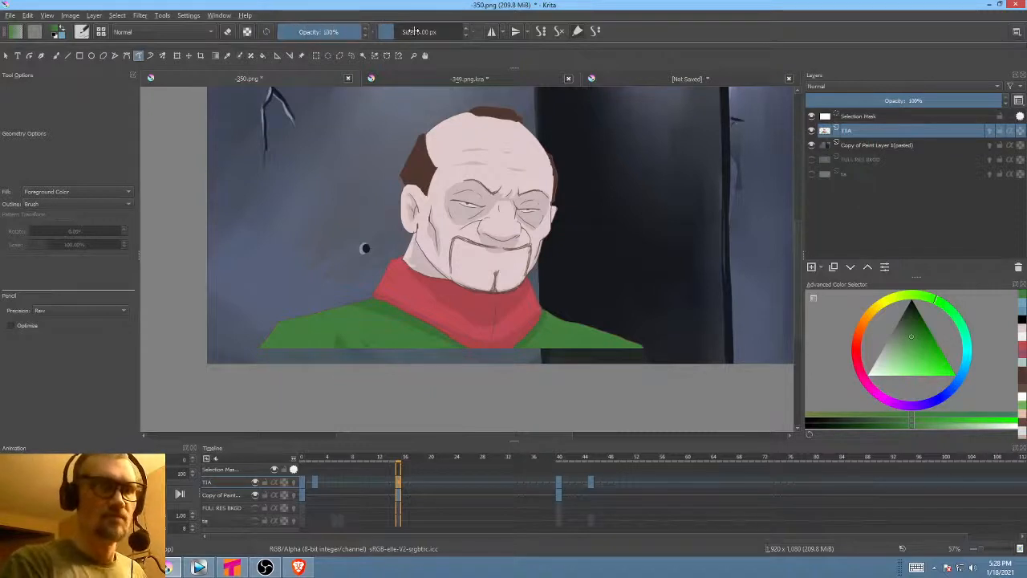
pyautogui.moveTo(262, 351)
pyautogui.mouseDown()
pyautogui.moveTo(247, 371)
pyautogui.moveTo(342, 392)
pyautogui.moveTo(596, 393)
pyautogui.mouseUp()
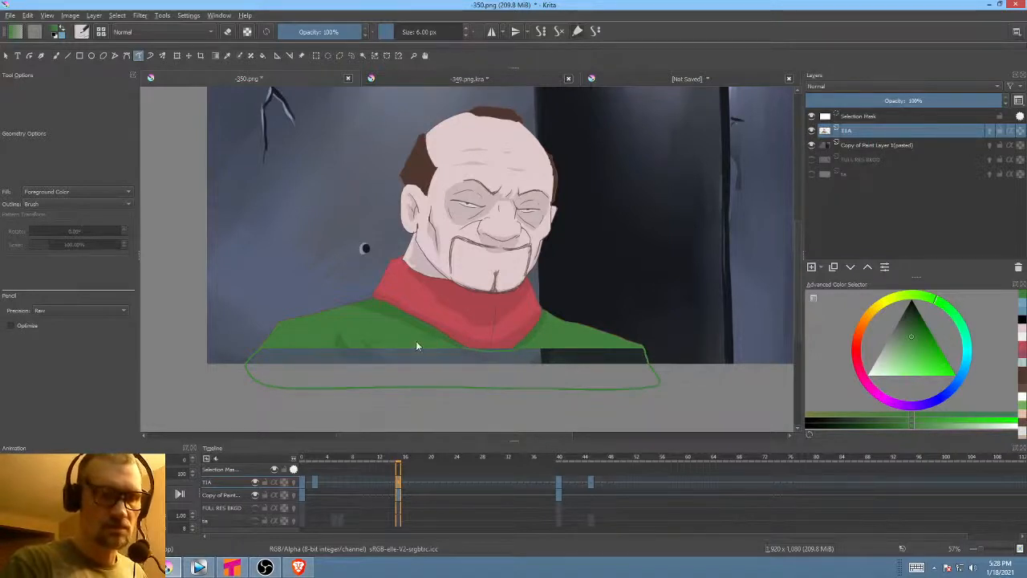
pyautogui.moveTo(326, 349); pyautogui.dragTo(288, 341)
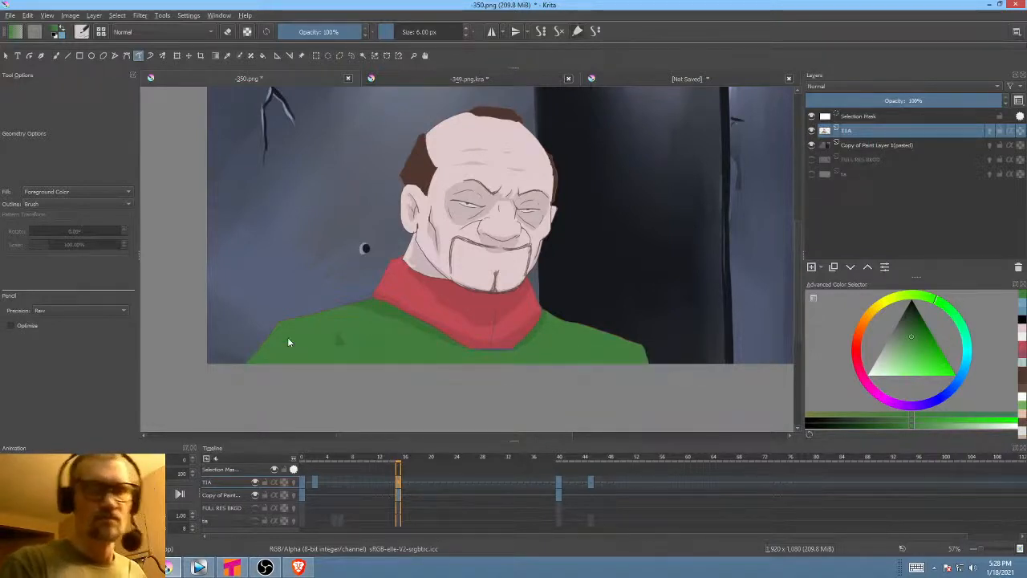
# - Sample the jacket green, darken it, and add freehand fold shadows near both of the man's shoulders
pyautogui.keyDown('ctrl'); pyautogui.click(342, 336); pyautogui.keyUp('ctrl')
pyautogui.press('k')
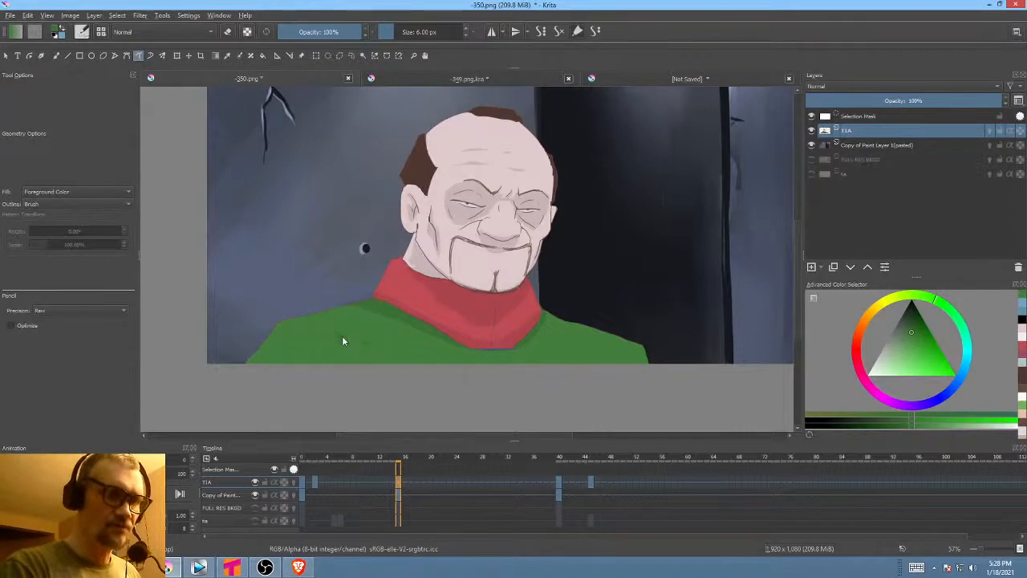
pyautogui.moveTo(359, 378); pyautogui.dragTo(341, 334)
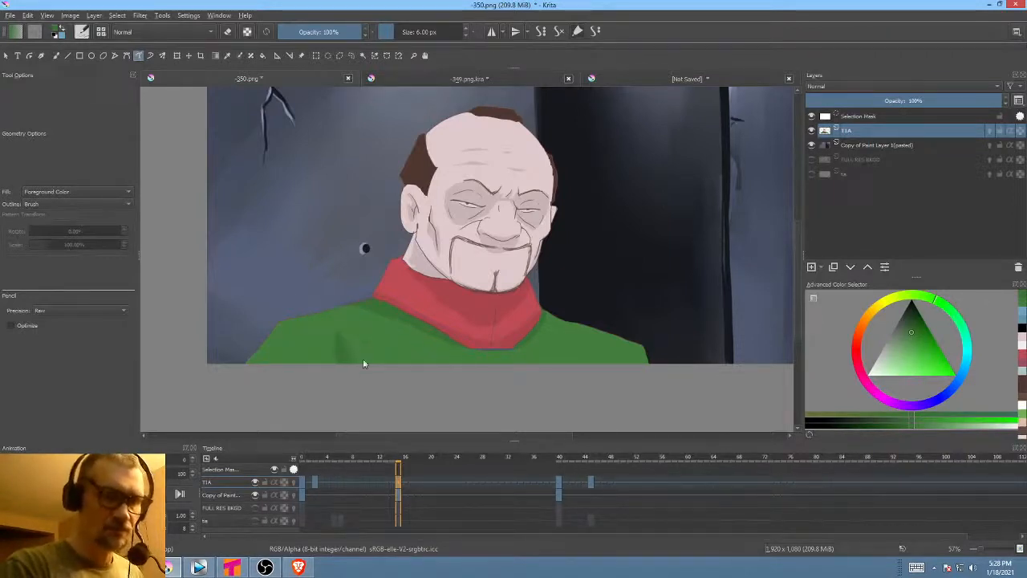
pyautogui.moveTo(363, 338)
pyautogui.mouseDown()
pyautogui.moveTo(379, 362)
pyautogui.moveTo(382, 352)
pyautogui.mouseUp()
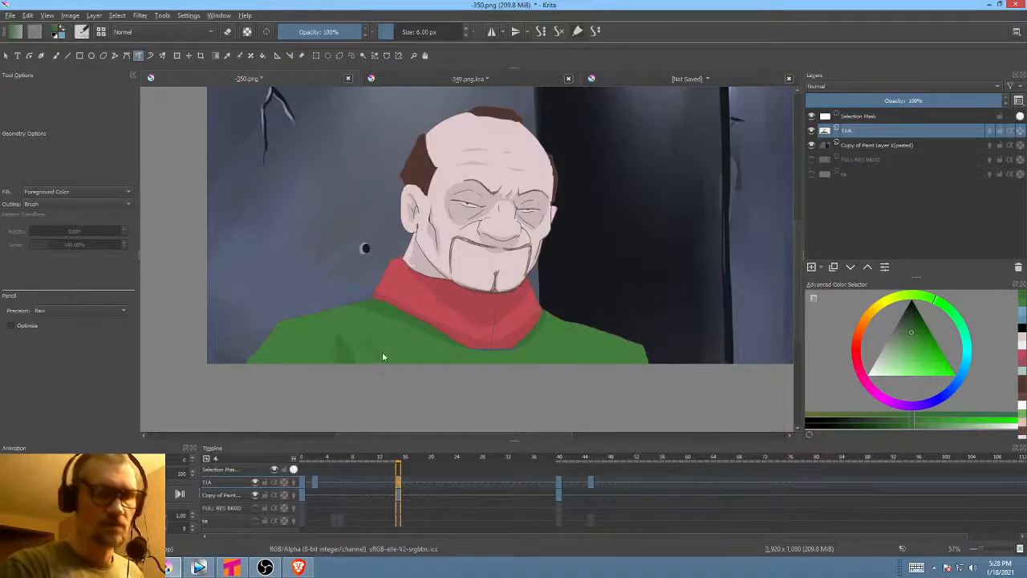
pyautogui.moveTo(579, 313); pyautogui.dragTo(594, 282)
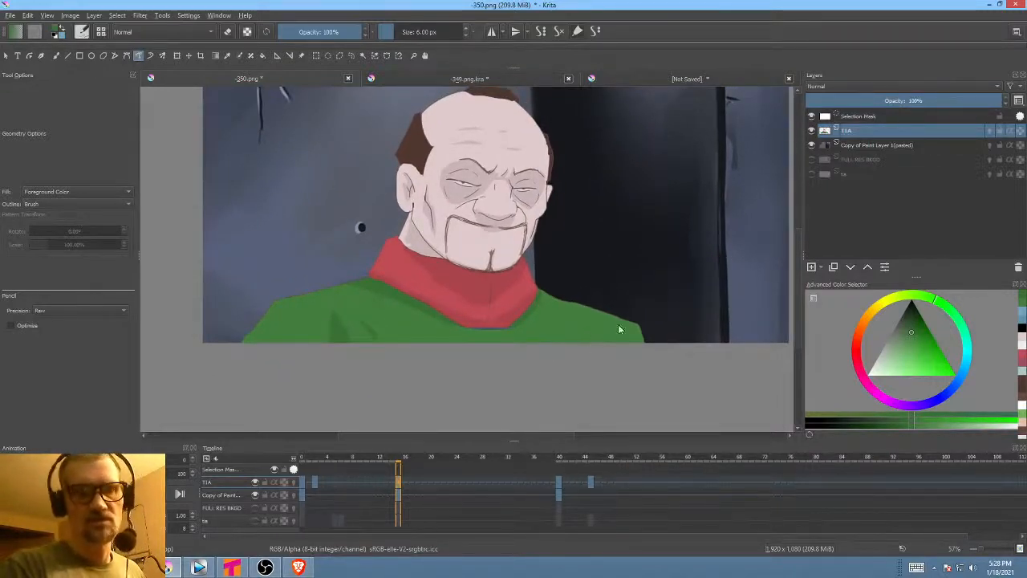
# - Fill the collar's flat lower edge into a rounded point with sampled red, and shade the jacket beneath it in dark green
pyautogui.scroll(5, 511, 311)
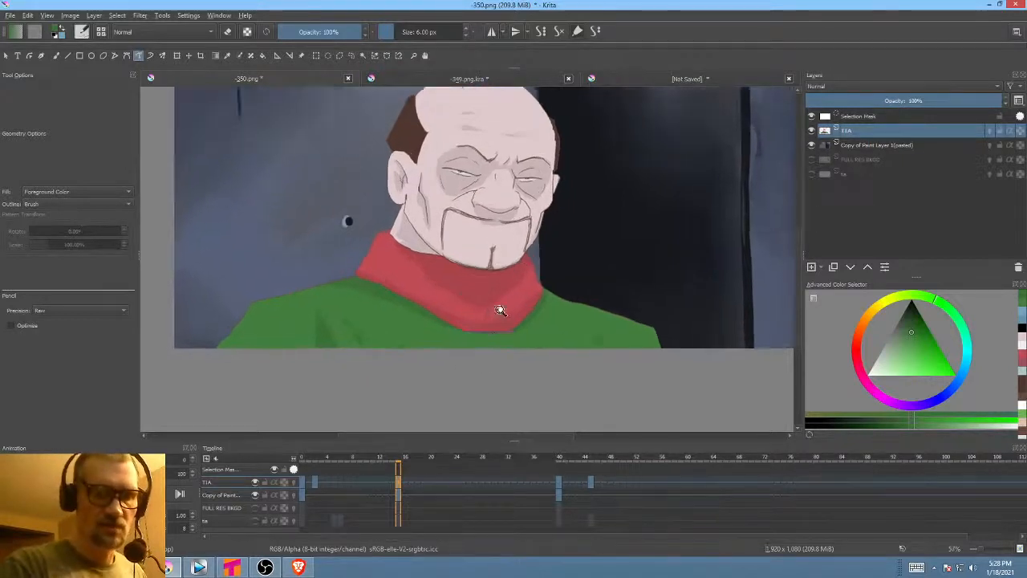
pyautogui.keyDown('ctrl'); pyautogui.click(510, 317); pyautogui.keyUp('ctrl')
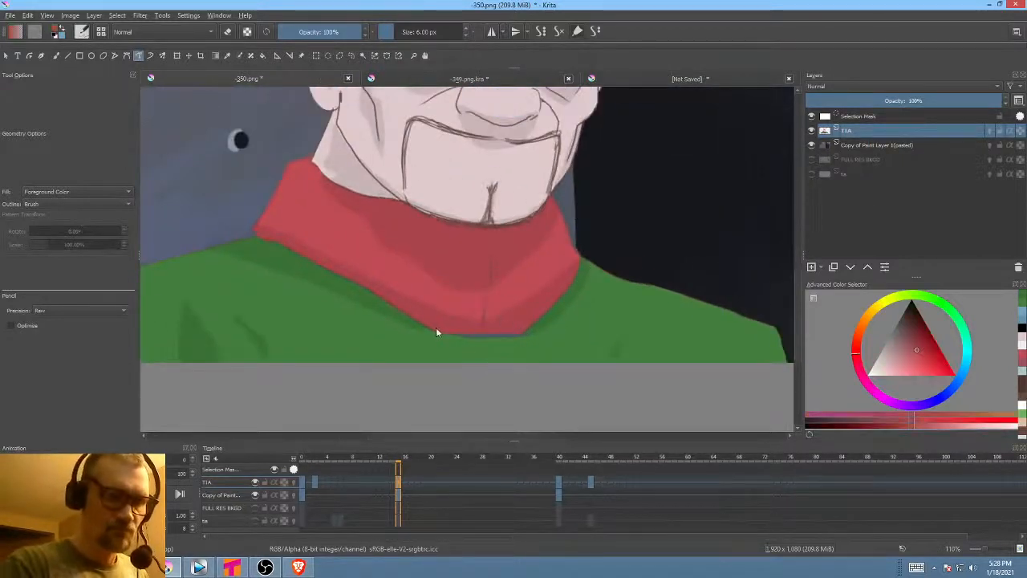
pyautogui.moveTo(515, 333); pyautogui.dragTo(525, 321)
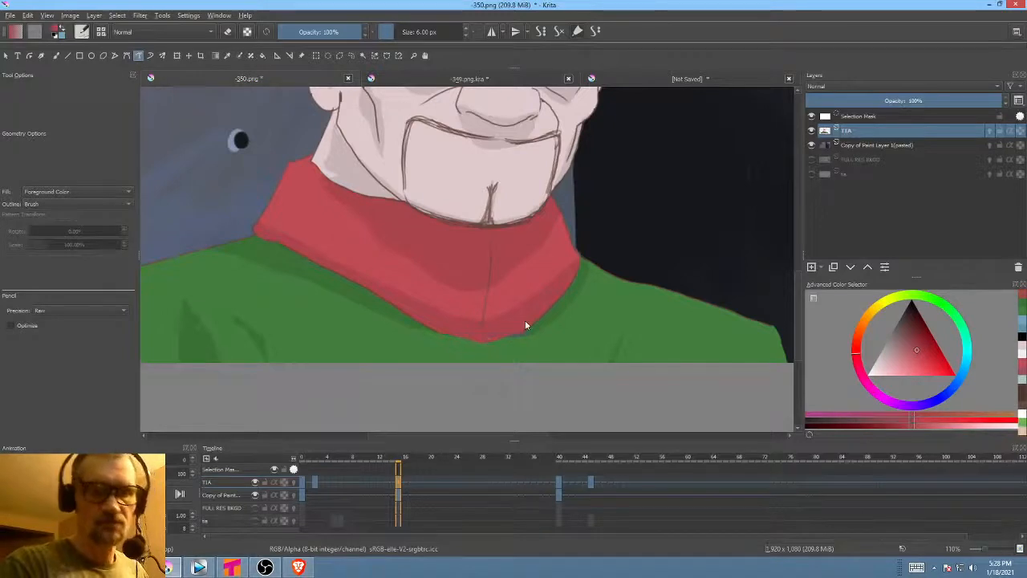
pyautogui.keyDown('ctrl'); pyautogui.click(529, 328); pyautogui.keyUp('ctrl')
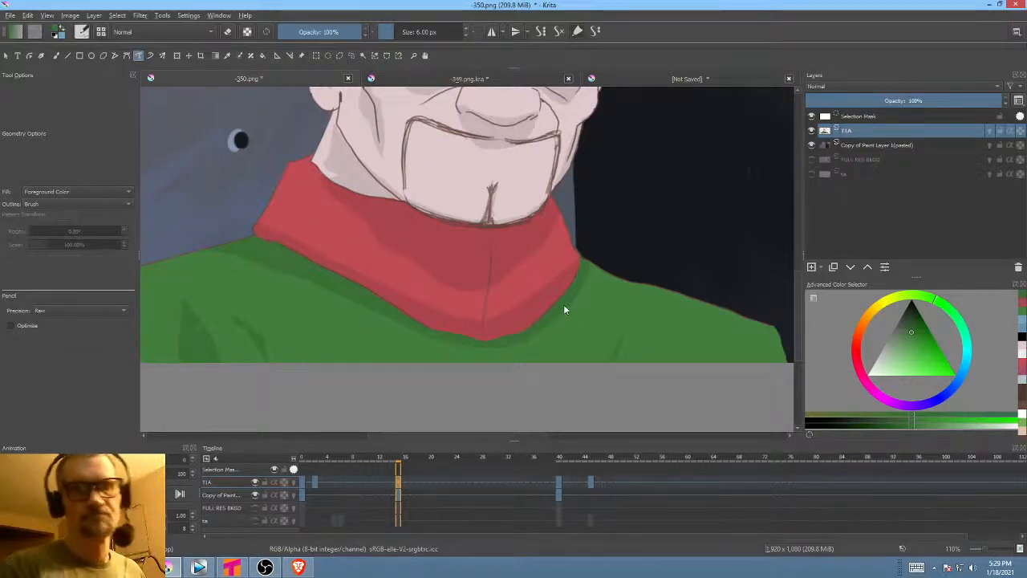
# - Save the image as PNG with the alpha channel stored and a Krita file copy included
pyautogui.scroll(-5, 563, 310)
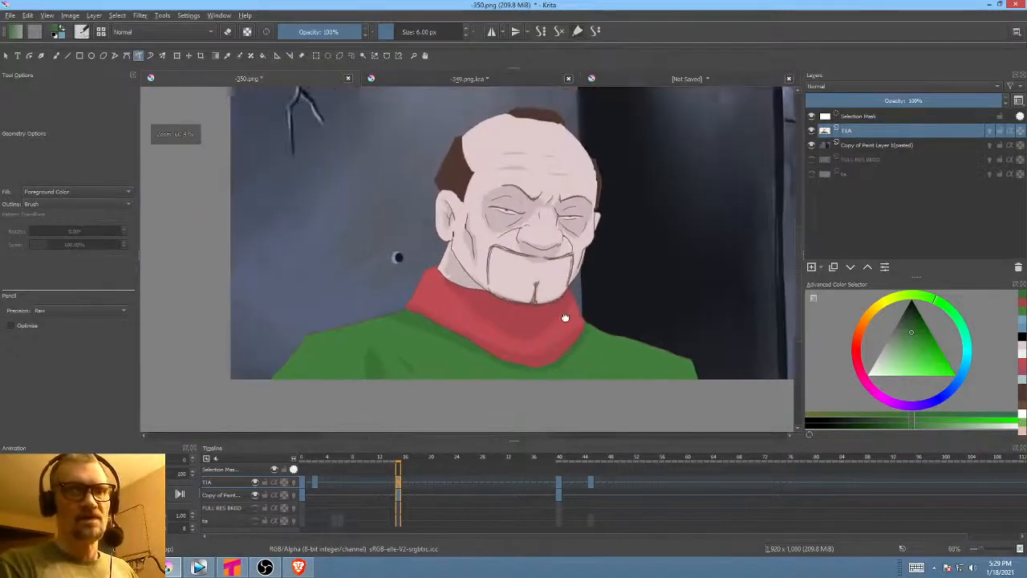
pyautogui.hotkey('ctrl', 's')
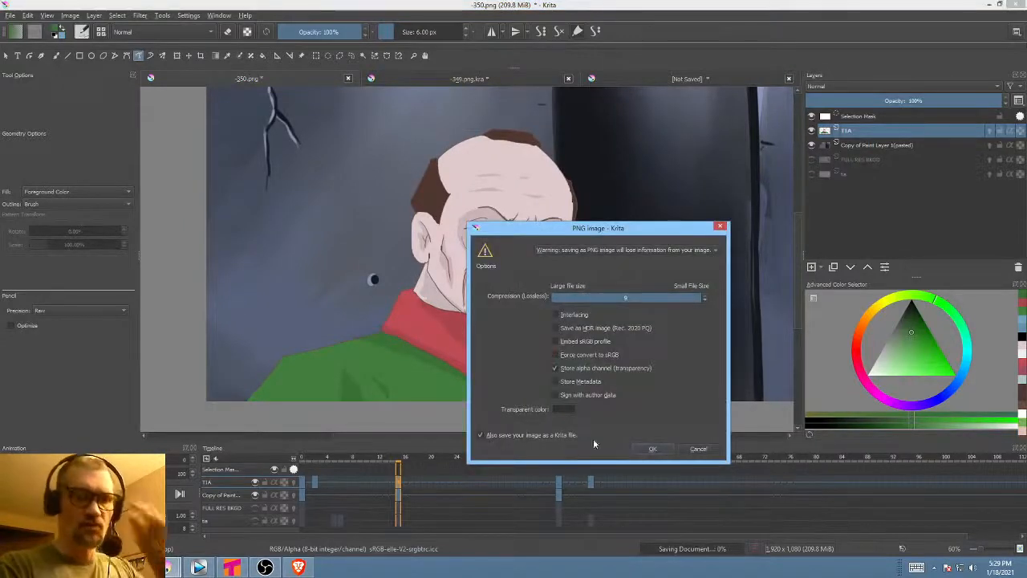
pyautogui.click(649, 450)
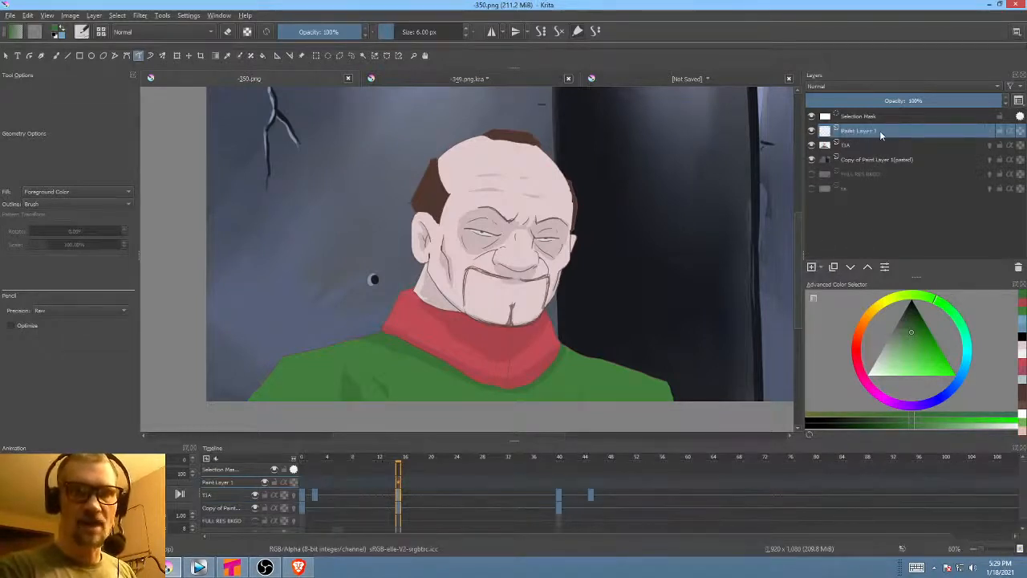
# - Add a new paint layer above the TIA layer and name it MOUTH
pyautogui.press('Insert')
pyautogui.write('M')
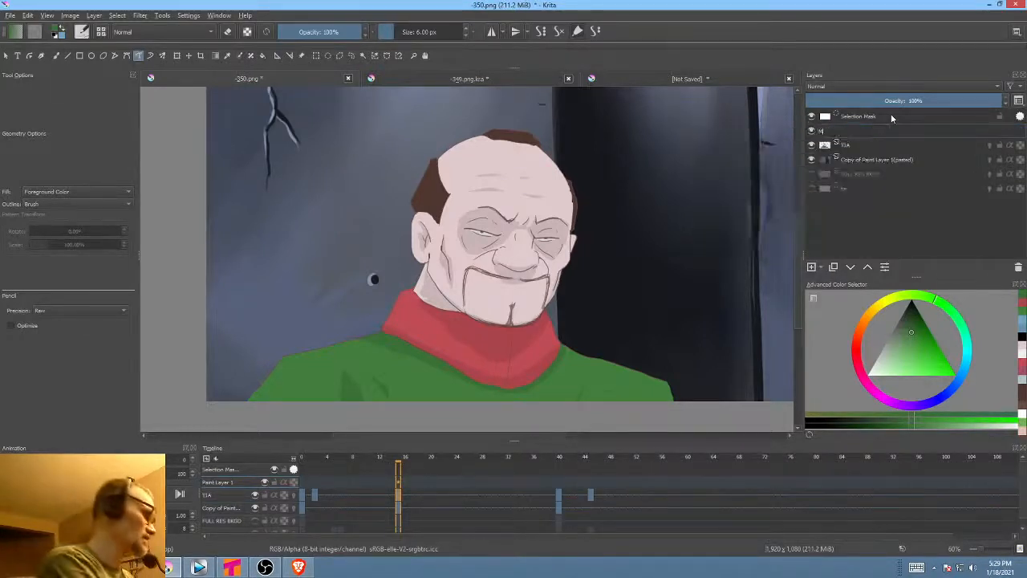
pyautogui.write('OUTH')
pyautogui.press('Return')
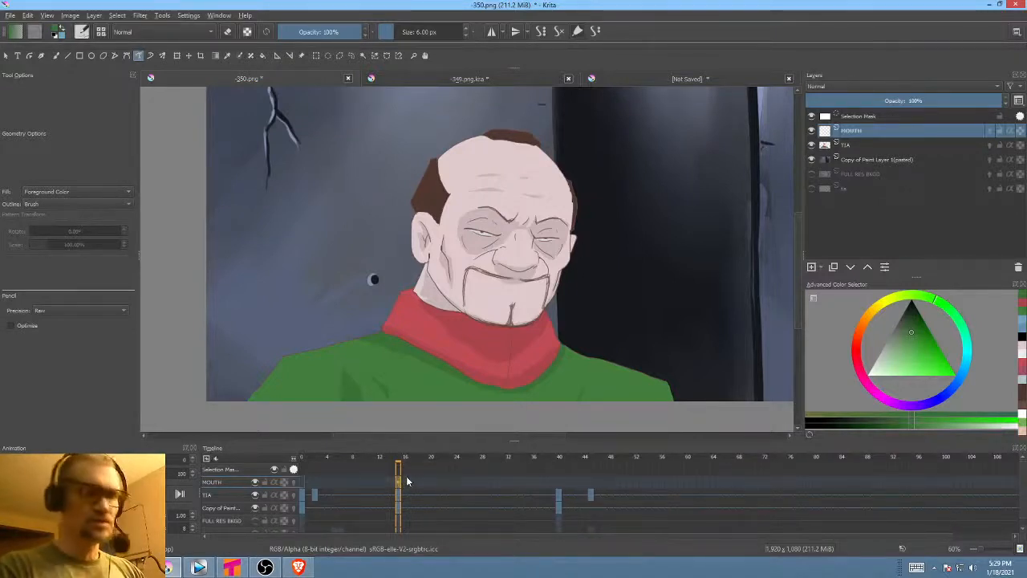
# - Choose a very dark orange-brown as the drawing colour for the man's mouth on the MOUTH layer
pyautogui.moveTo(492, 302); pyautogui.dragTo(530, 242)
pyautogui.moveTo(624, 250); pyautogui.dragTo(605, 176)
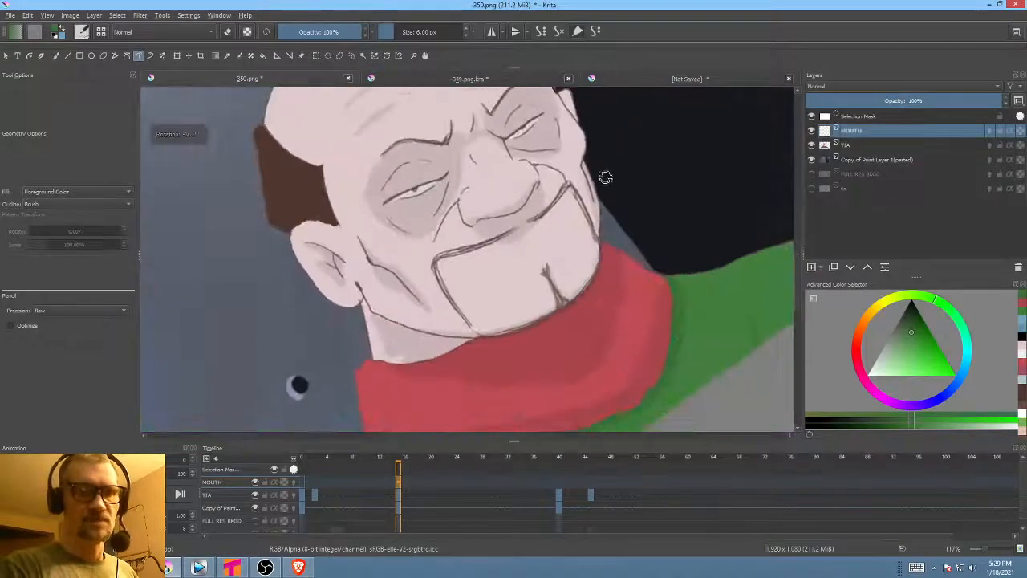
pyautogui.moveTo(560, 263)
pyautogui.mouseDown()
pyautogui.moveTo(558, 248)
pyautogui.moveTo(591, 236)
pyautogui.moveTo(546, 262)
pyautogui.mouseUp()
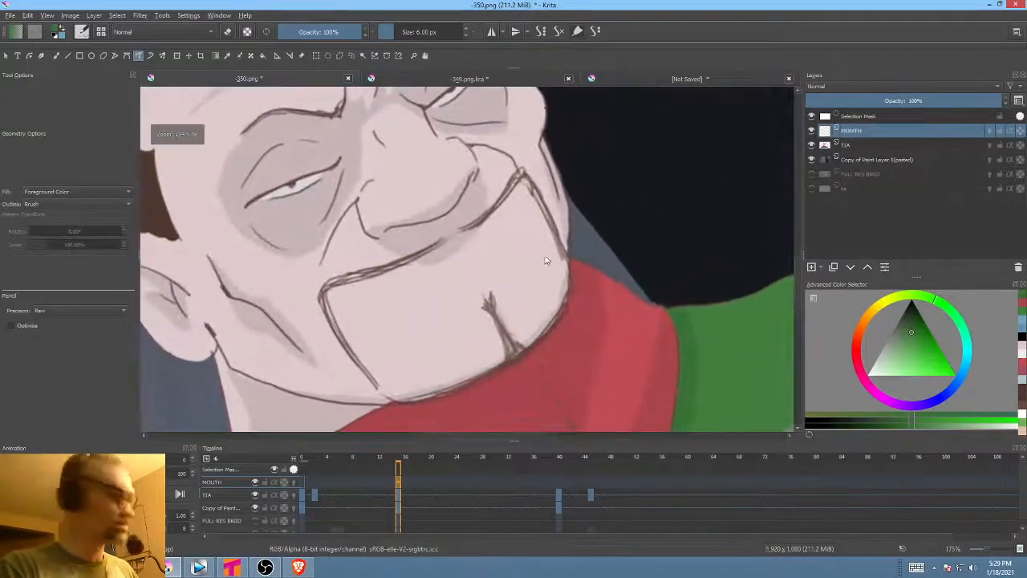
pyautogui.press('b')
pyautogui.press('x')
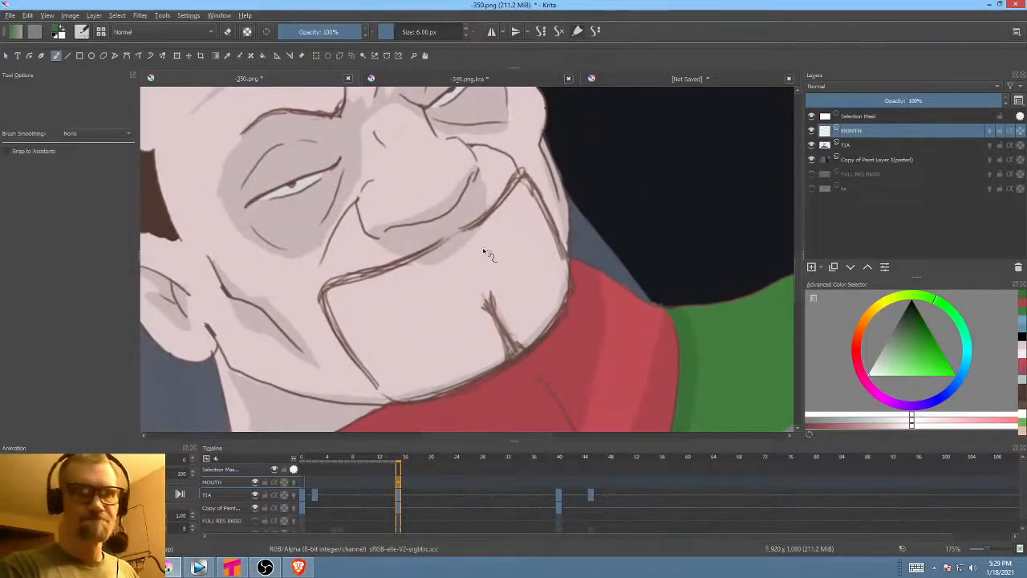
pyautogui.moveTo(364, 226); pyautogui.dragTo(553, 325)
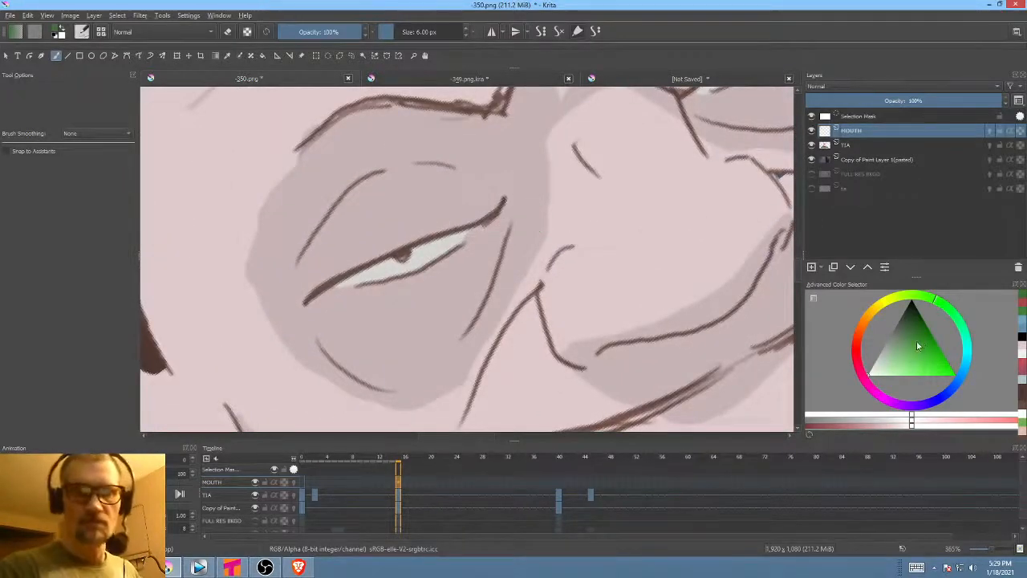
pyautogui.moveTo(916, 331); pyautogui.dragTo(911, 300)
pyautogui.moveTo(597, 303); pyautogui.dragTo(486, 166)
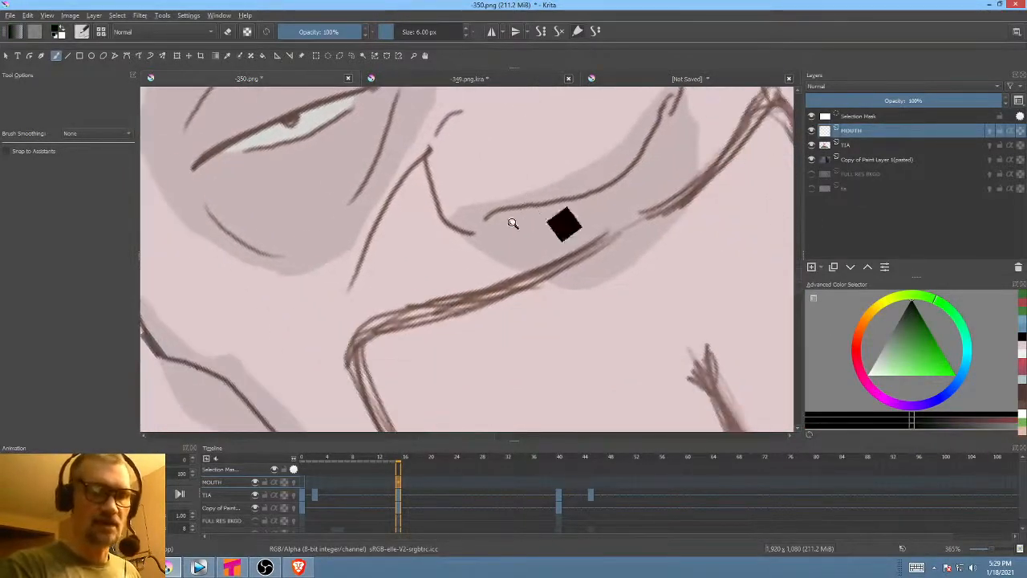
pyautogui.moveTo(512, 224); pyautogui.dragTo(587, 249)
pyautogui.click(907, 308)
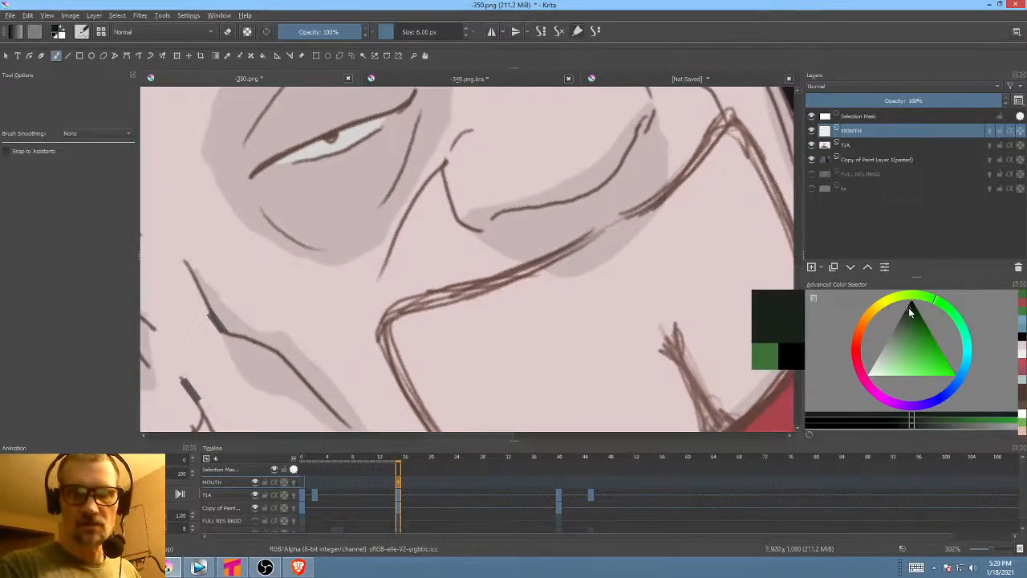
pyautogui.click(860, 331)
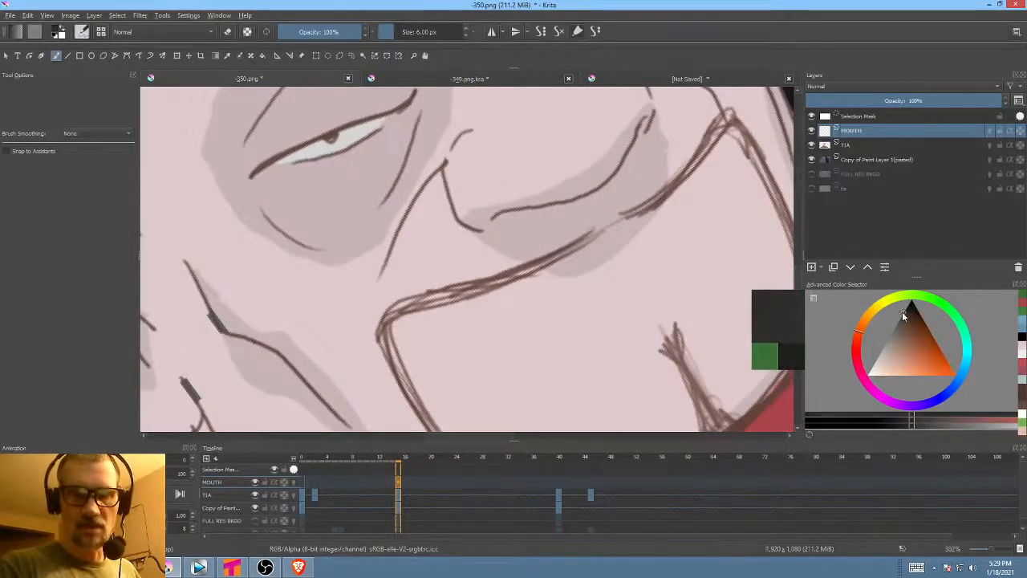
pyautogui.moveTo(902, 311); pyautogui.dragTo(929, 308)
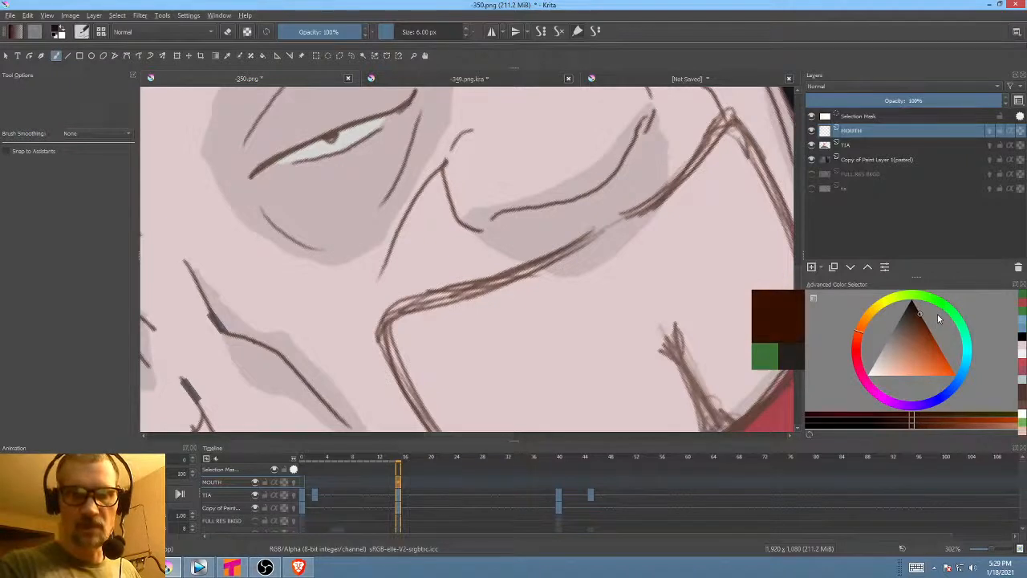
# - Fill a dark brown freehand oval below the man's moustache and lower the MOUTH layer's opacity to 58%
pyautogui.moveTo(681, 254)
pyautogui.mouseDown()
pyautogui.moveTo(569, 294)
pyautogui.moveTo(612, 281)
pyautogui.mouseUp()
pyautogui.press('p')
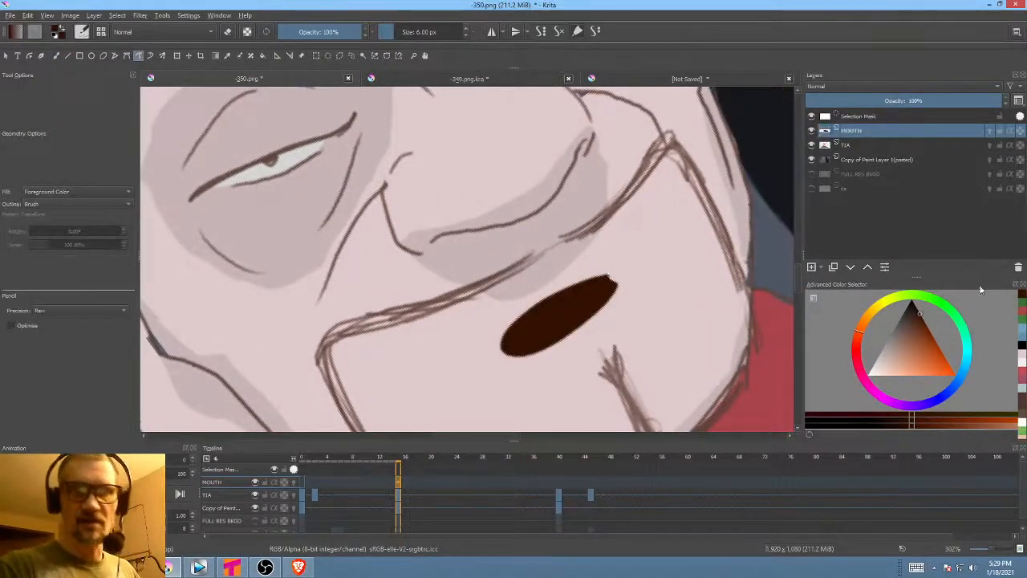
pyautogui.moveTo(957, 103); pyautogui.dragTo(921, 101)
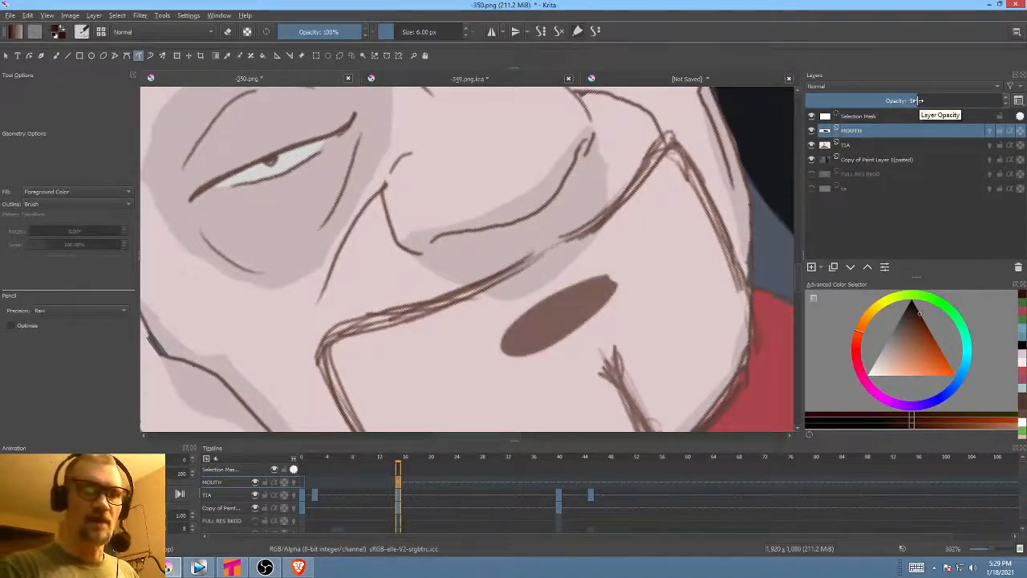
# - Erase the brown oval and brush a thin curved mouth line below the moustache on the MOUTH layer
pyautogui.moveTo(611, 248)
pyautogui.mouseDown()
pyautogui.moveTo(630, 286)
pyautogui.moveTo(493, 388)
pyautogui.moveTo(662, 309)
pyautogui.mouseUp()
pyautogui.press('e')
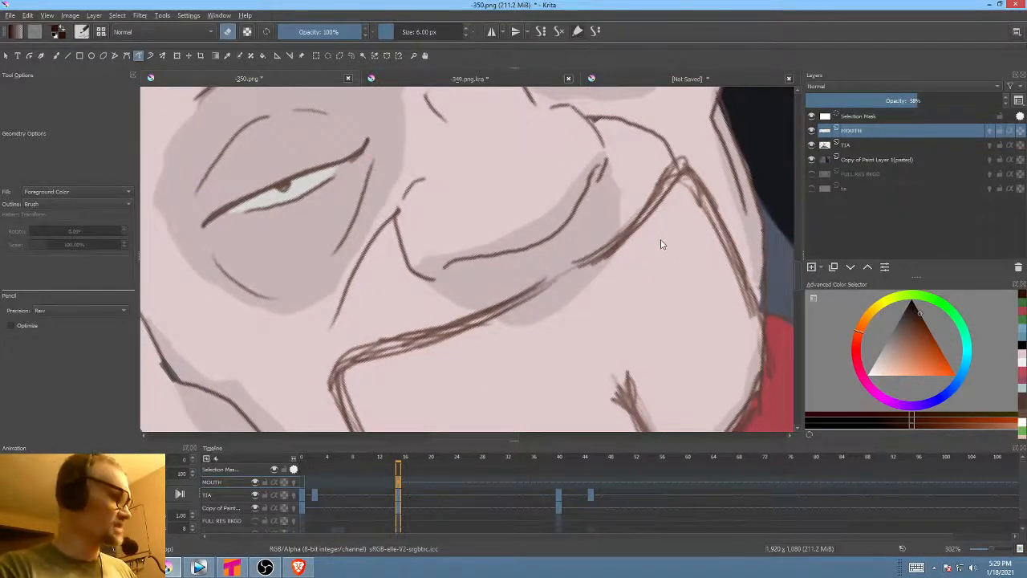
pyautogui.press('e')
pyautogui.press('b')
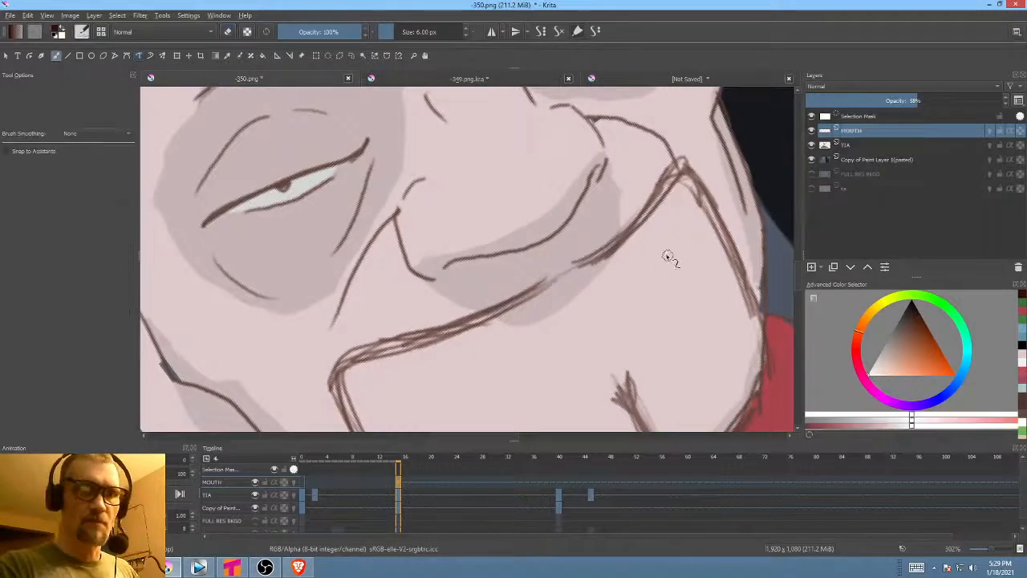
pyautogui.moveTo(647, 276)
pyautogui.mouseDown()
pyautogui.moveTo(636, 238)
pyautogui.moveTo(578, 276)
pyautogui.moveTo(425, 341)
pyautogui.mouseUp()
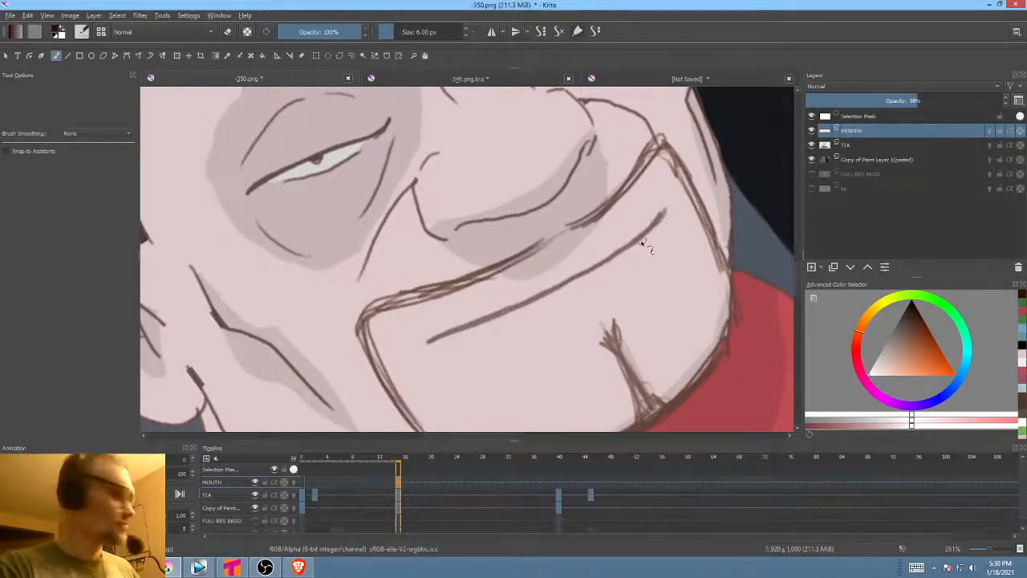
pyautogui.press('5')
pyautogui.moveTo(627, 273)
pyautogui.mouseDown()
pyautogui.moveTo(598, 324)
pyautogui.moveTo(536, 352)
pyautogui.mouseUp()
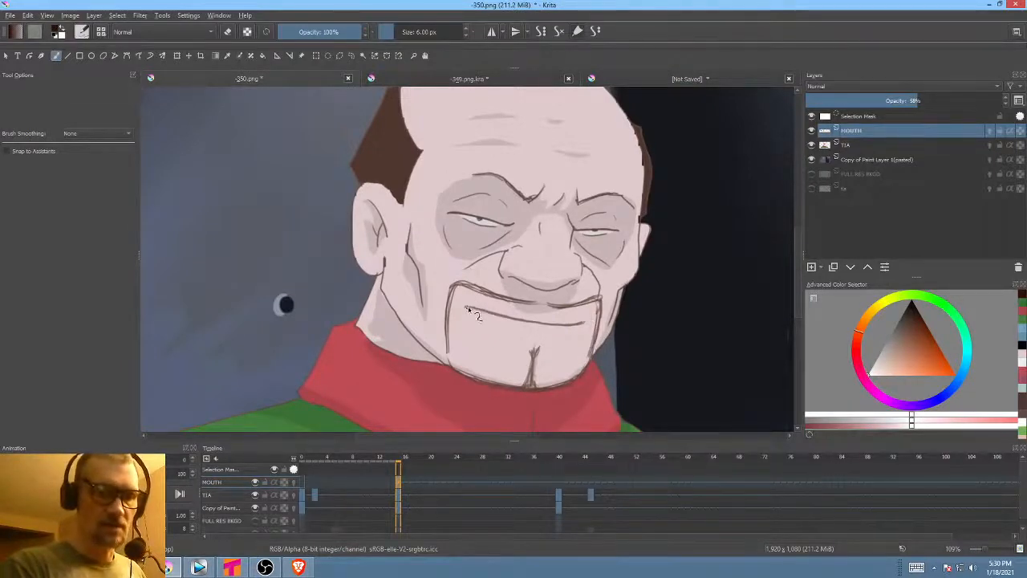
pyautogui.moveTo(676, 337); pyautogui.dragTo(665, 323)
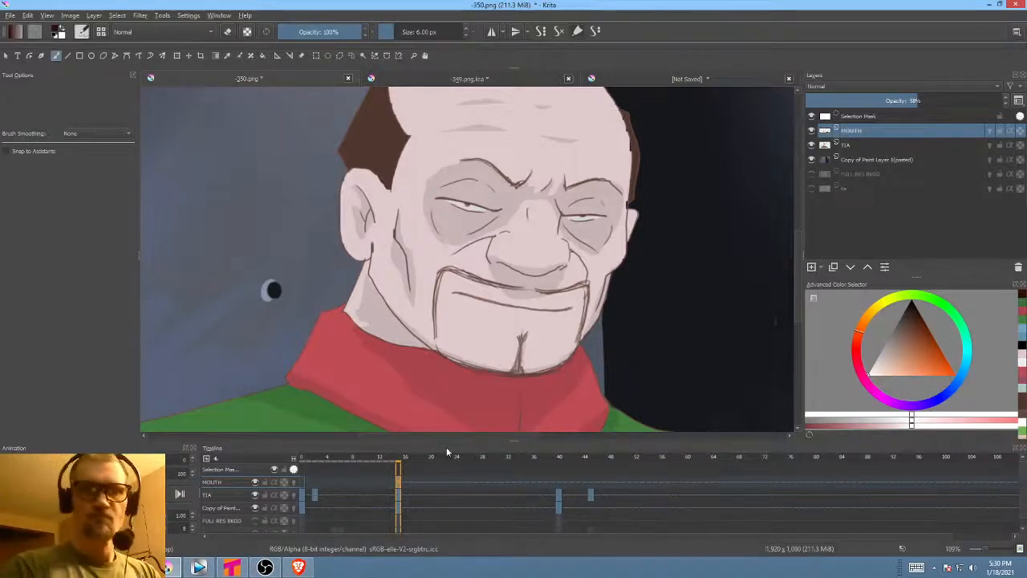
# - Strengthen the man's eyebrow lines with the brush on the TIA layer, and make MOUTH the active layer again
pyautogui.click(850, 147)
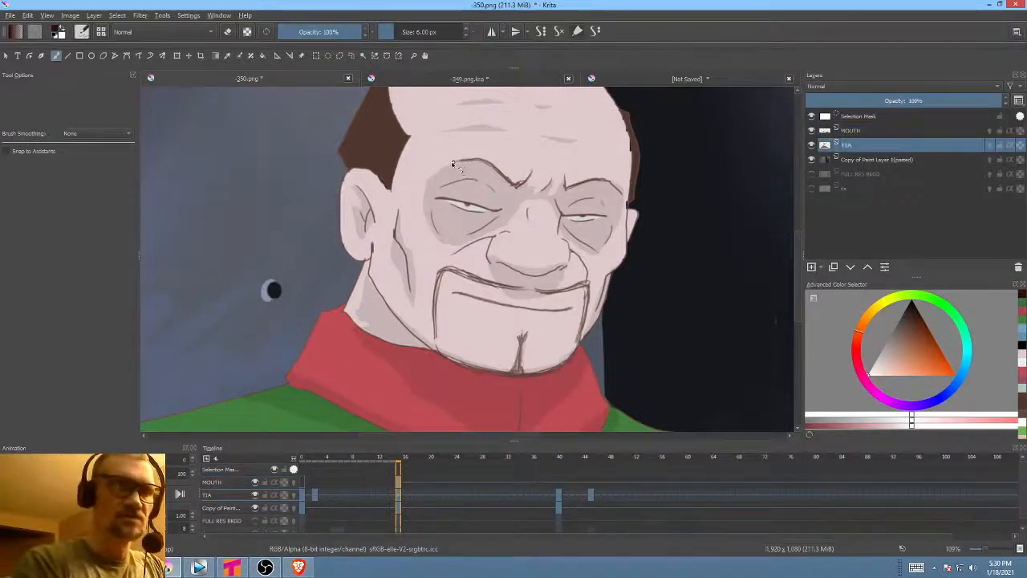
pyautogui.moveTo(448, 166)
pyautogui.mouseDown()
pyautogui.moveTo(496, 162)
pyautogui.moveTo(521, 186)
pyautogui.moveTo(536, 170)
pyautogui.moveTo(568, 191)
pyautogui.moveTo(603, 182)
pyautogui.mouseUp()
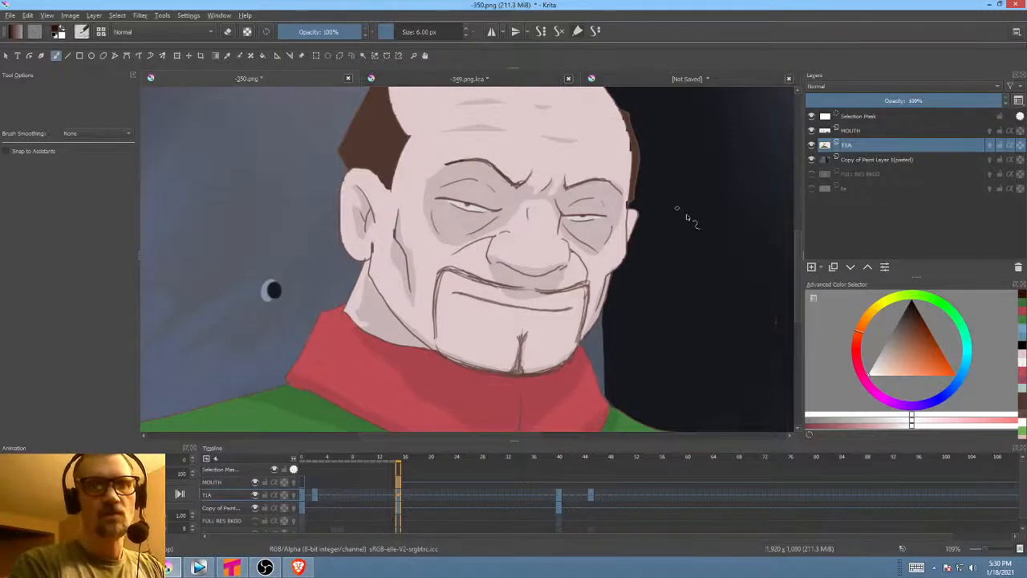
pyautogui.click(814, 146)
pyautogui.click(814, 145)
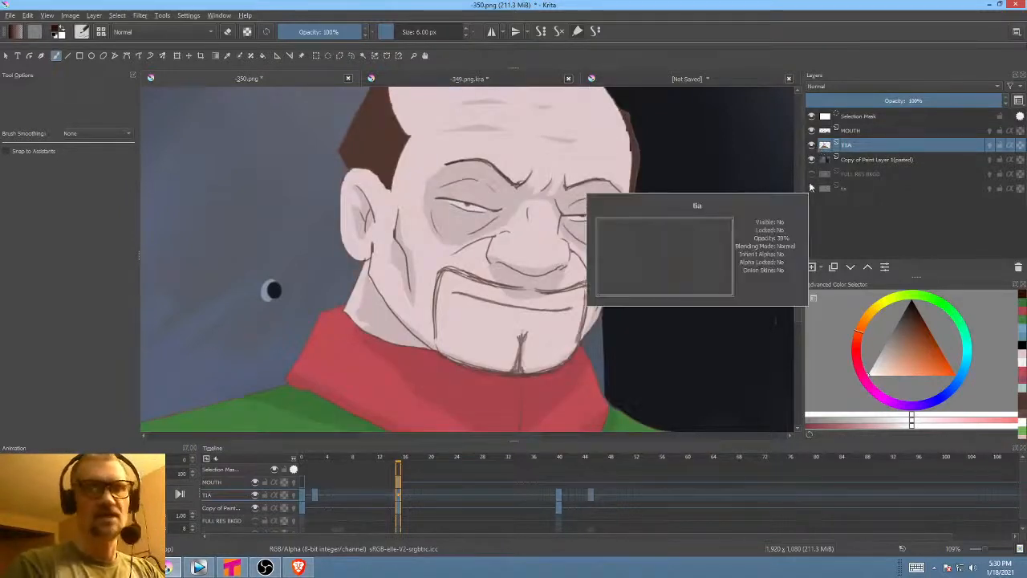
pyautogui.click(870, 129)
pyautogui.moveTo(853, 190)
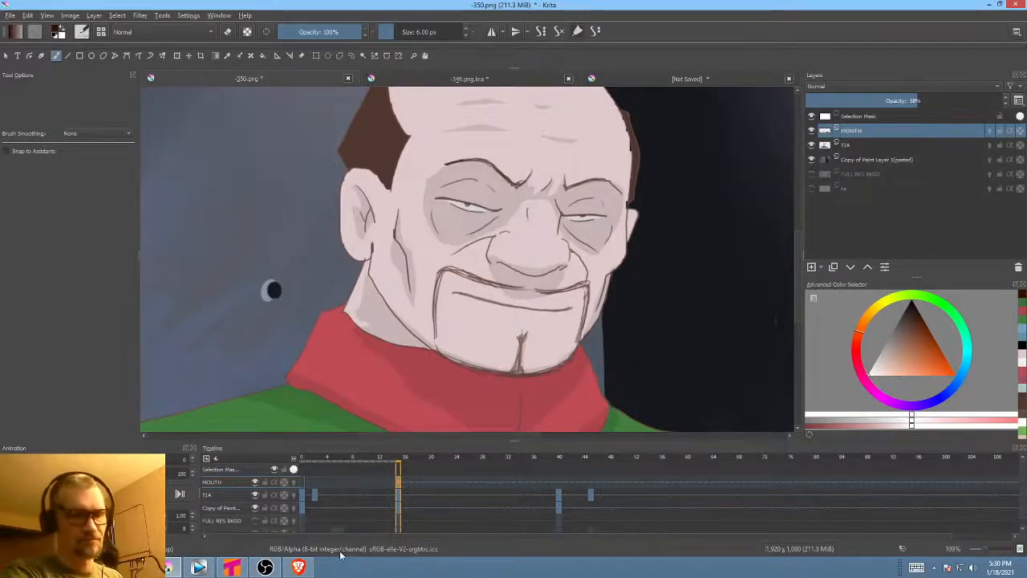
# - Switch to FastStone Image Viewer, look through the extras folder for the man's image DU.0001.tif and preview it, then return to Krita
pyautogui.click(241, 568)
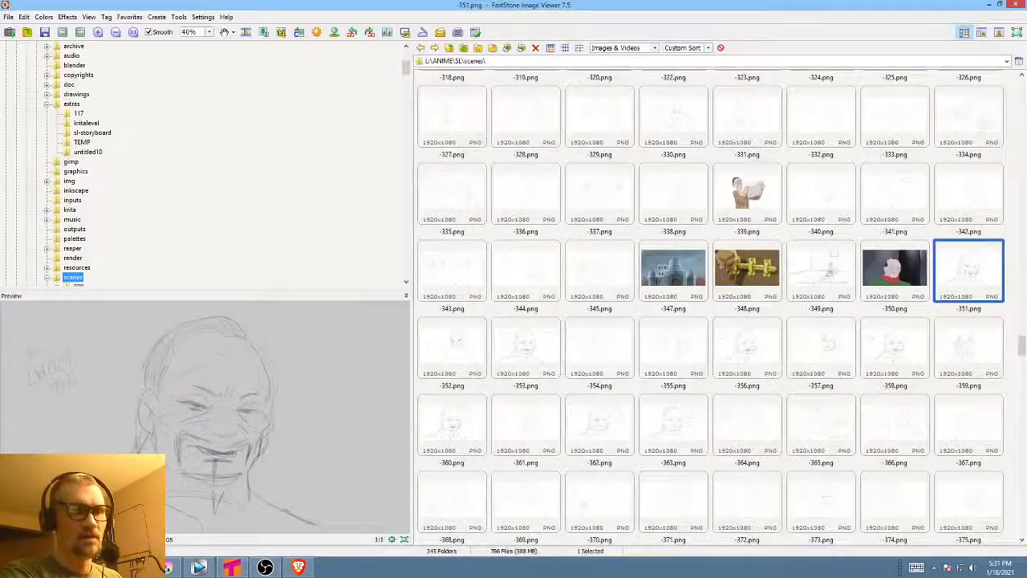
pyautogui.hotkey('alt', 'Tab')
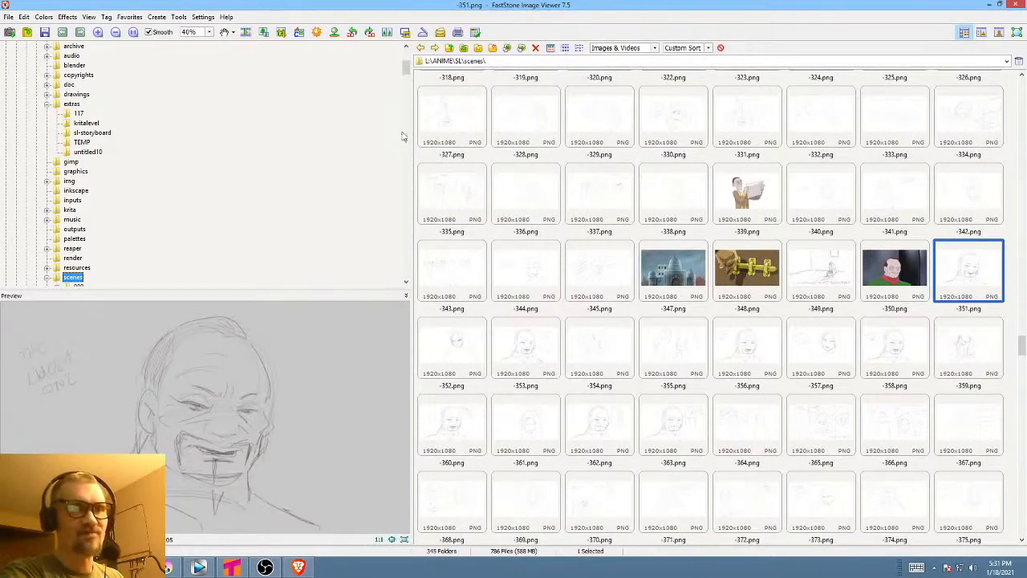
pyautogui.scroll(2, 404, 74)
pyautogui.click(71, 162)
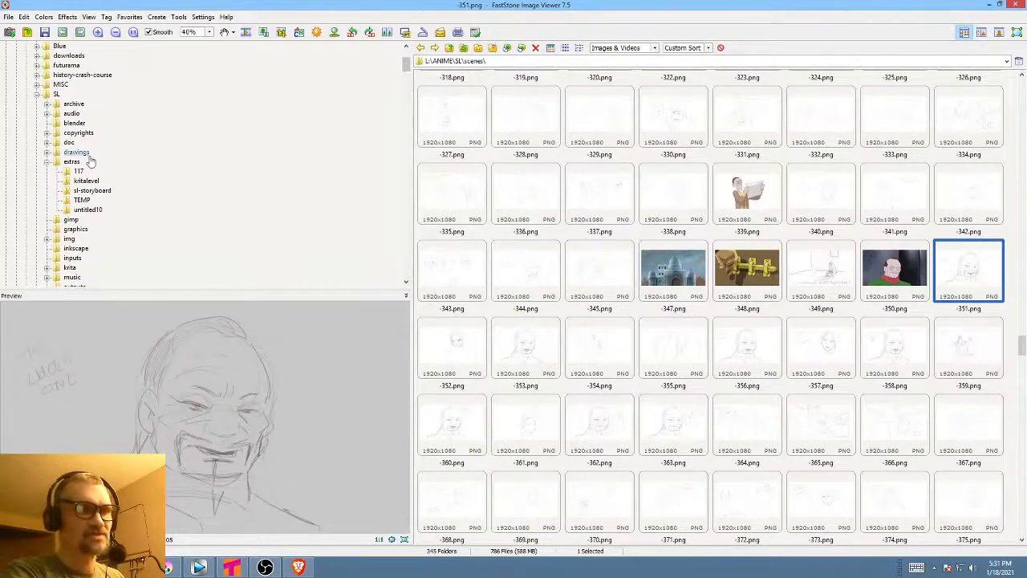
pyautogui.scroll(-5, 744, 326)
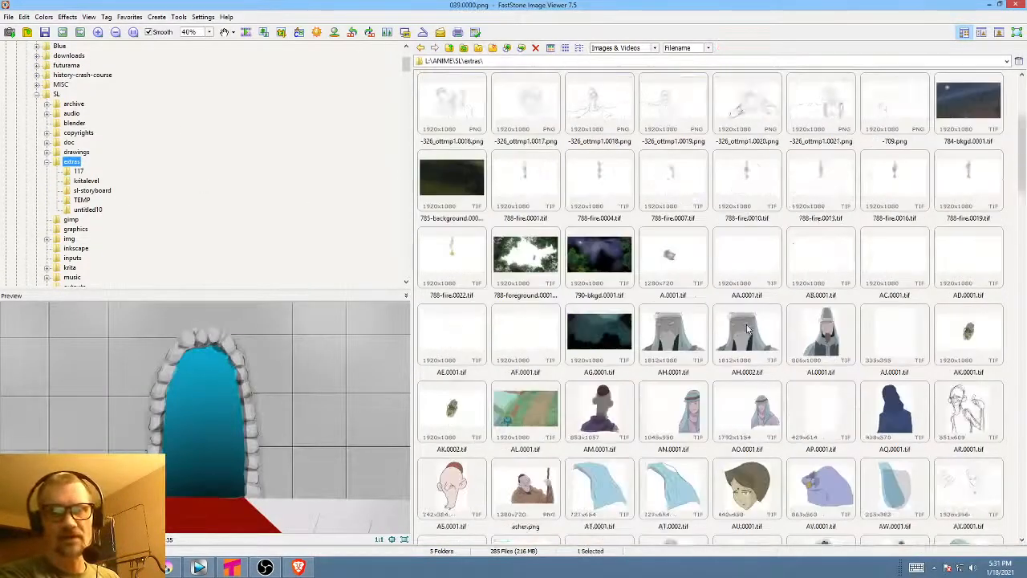
pyautogui.scroll(-6, 745, 325)
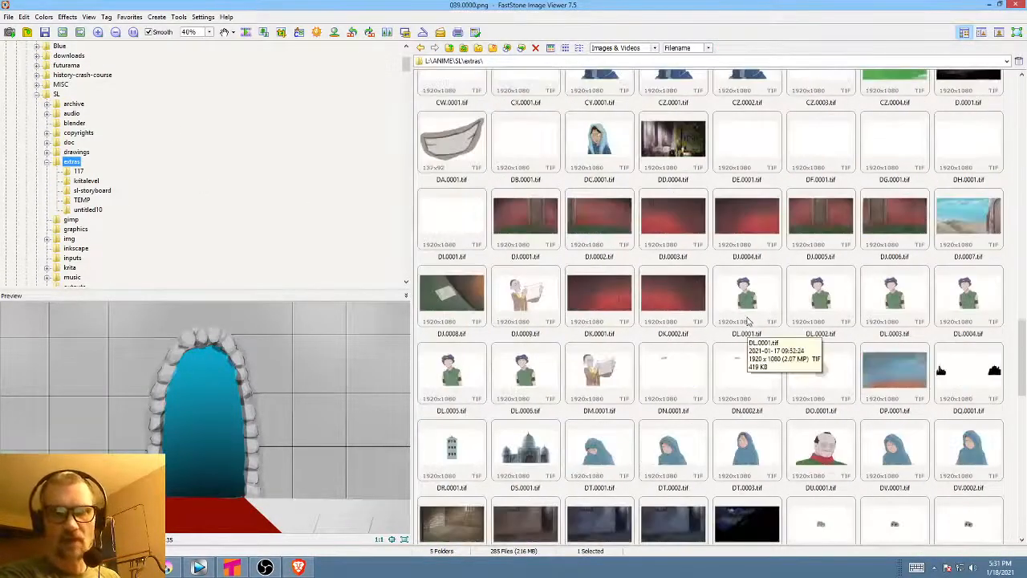
pyautogui.click(765, 455)
pyautogui.click(819, 453)
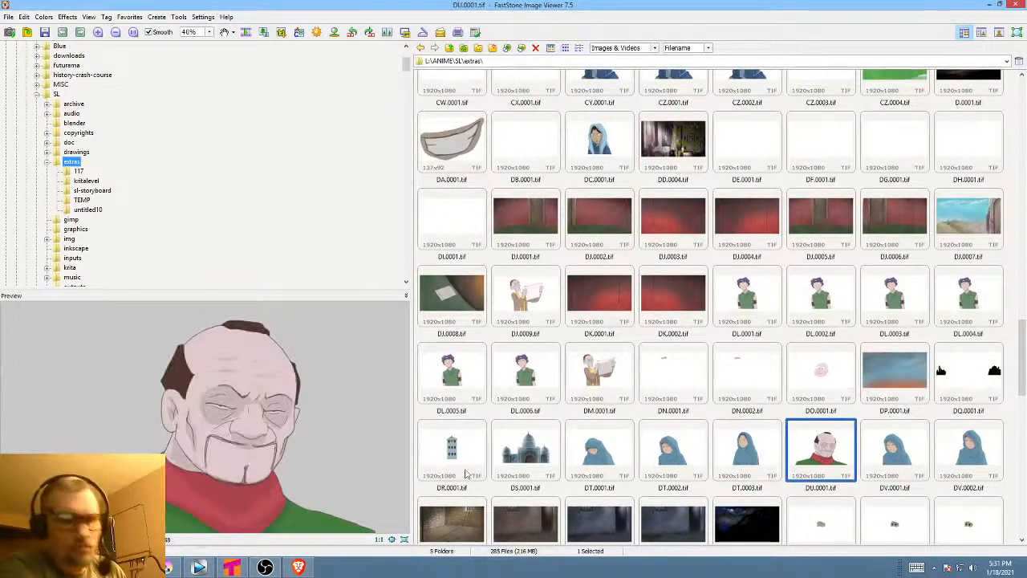
pyautogui.moveTo(184, 571)
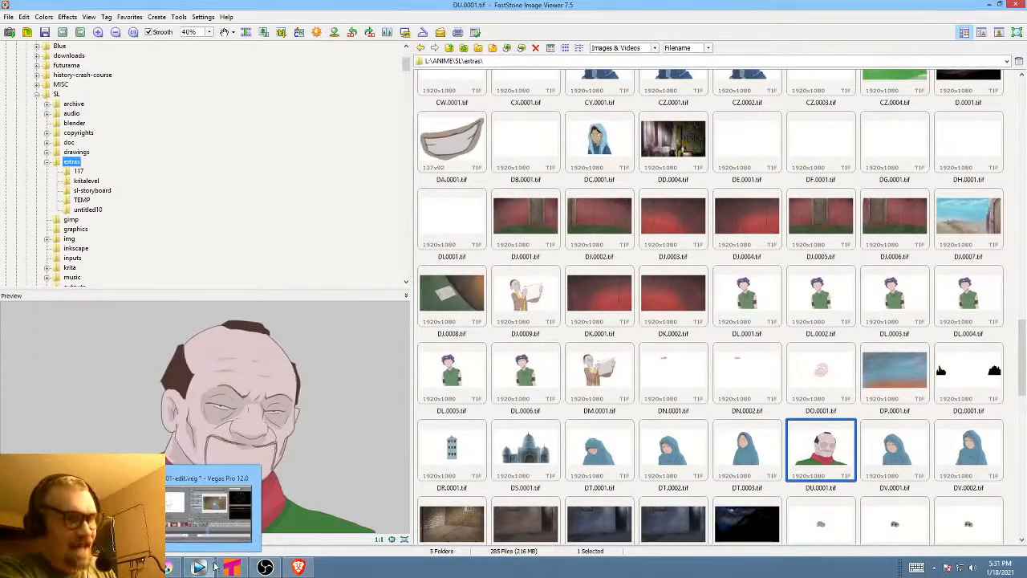
pyautogui.click(170, 567)
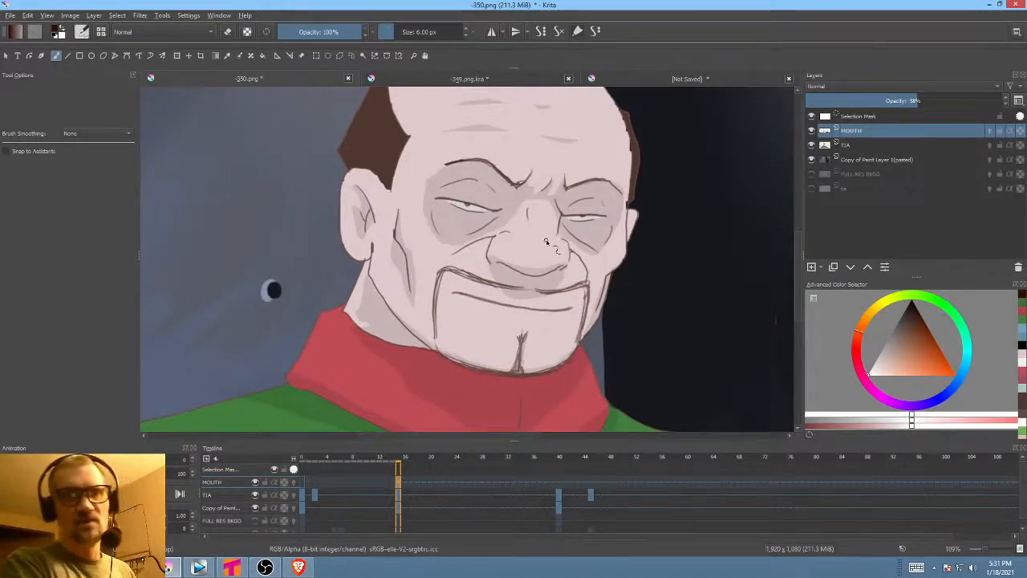
# - Draw a narrow dark brown filled strip below the man's moustache at frame 17 of the MOUTH layer
pyautogui.press('1')
pyautogui.press('5')
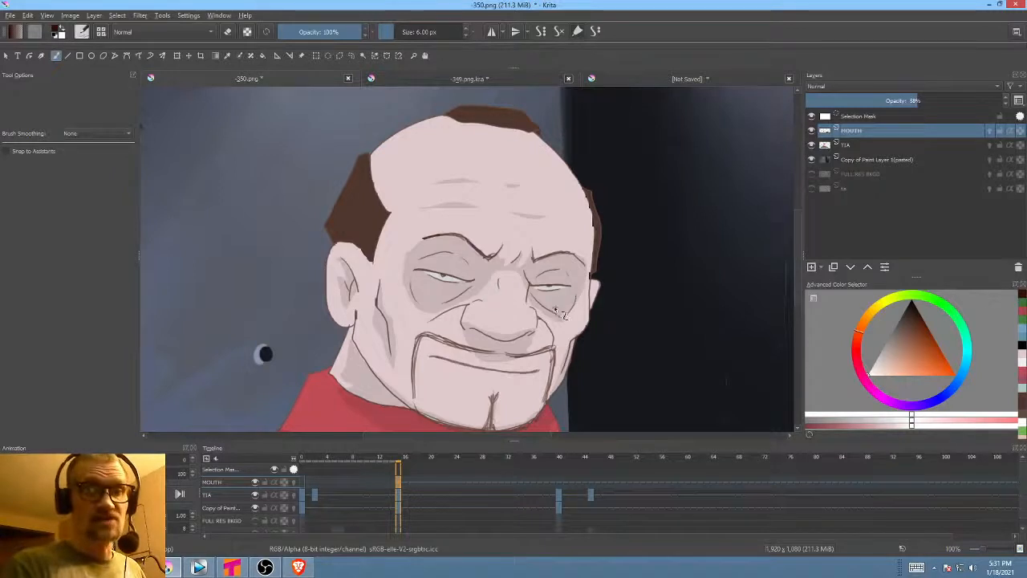
pyautogui.scroll(4, 561, 273)
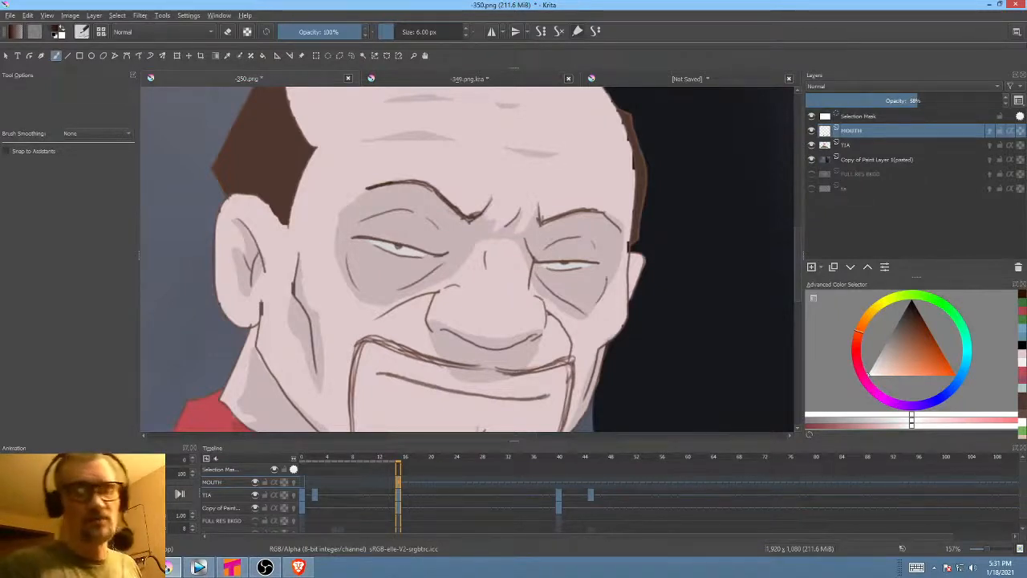
pyautogui.click(412, 483)
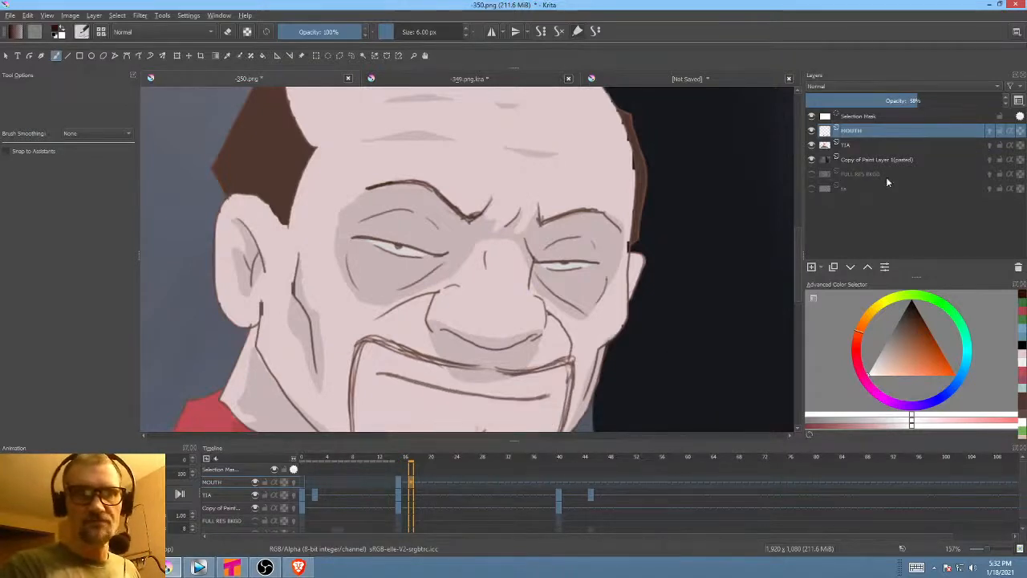
pyautogui.moveTo(535, 313)
pyautogui.mouseDown()
pyautogui.moveTo(564, 266)
pyautogui.moveTo(554, 284)
pyautogui.mouseUp()
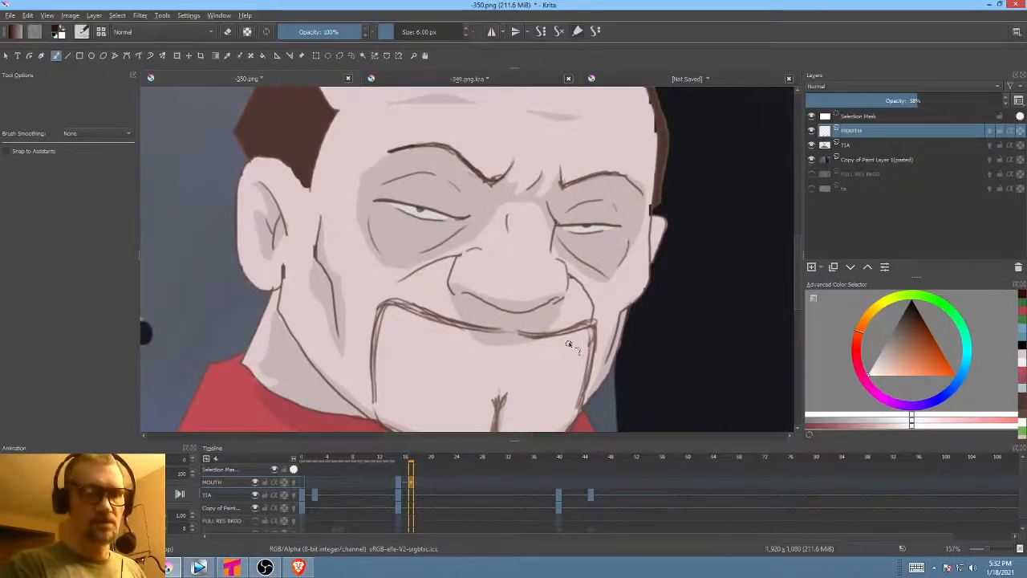
pyautogui.moveTo(569, 344); pyautogui.dragTo(572, 310)
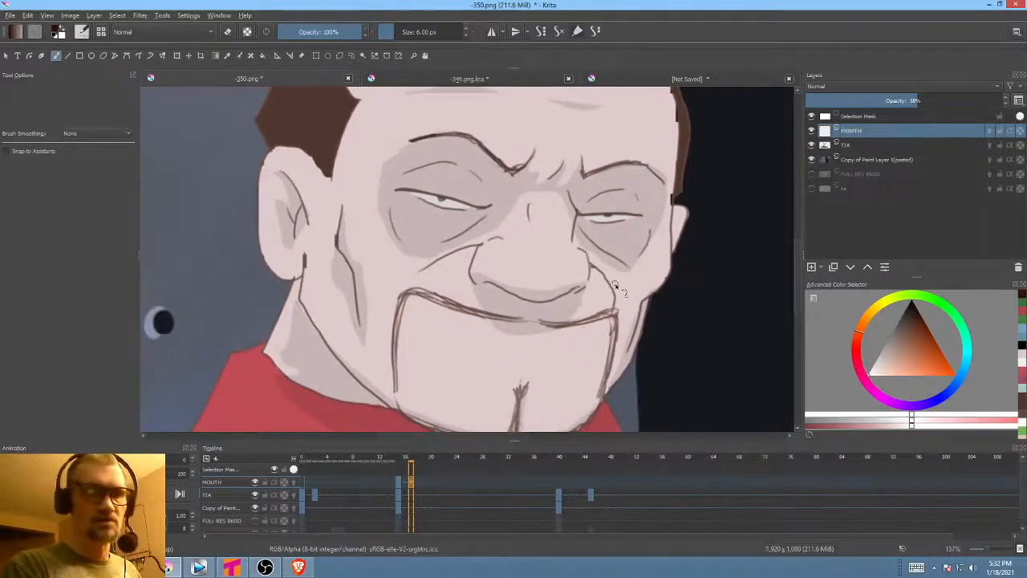
pyautogui.moveTo(614, 282)
pyautogui.mouseDown()
pyautogui.moveTo(618, 274)
pyautogui.moveTo(544, 258)
pyautogui.moveTo(385, 351)
pyautogui.moveTo(479, 321)
pyautogui.moveTo(531, 287)
pyautogui.mouseUp()
pyautogui.press('p')
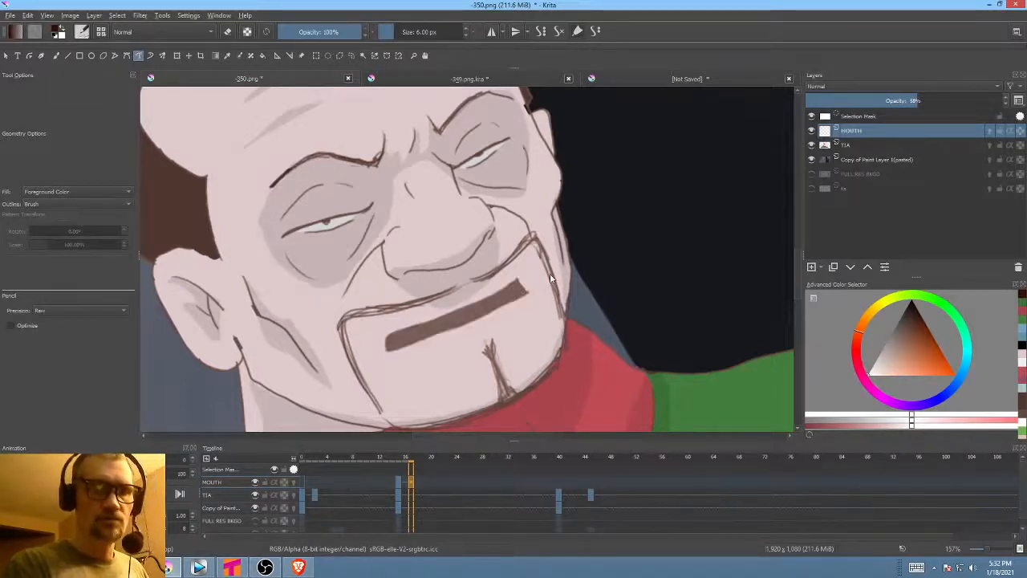
# - Extend the brown mouth shape into a thicker open mouth at frame 19 of the MOUTH layer
pyautogui.click(422, 481)
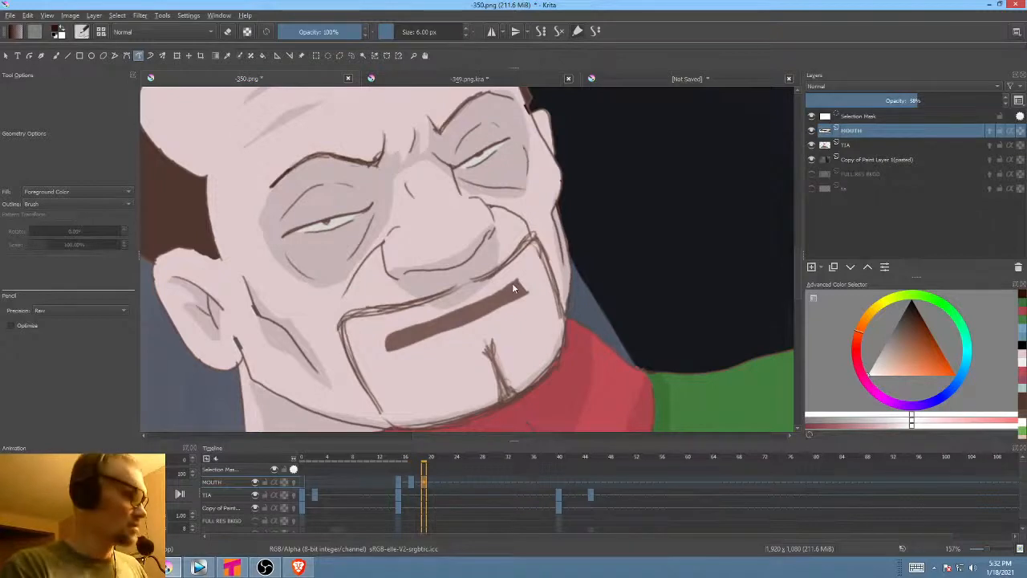
pyautogui.moveTo(520, 282); pyautogui.dragTo(487, 301)
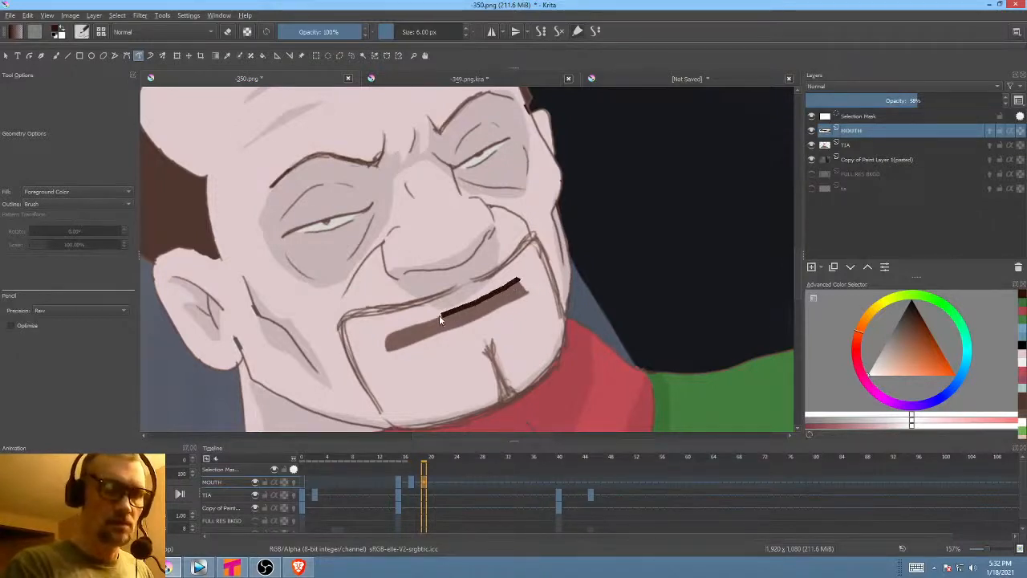
pyautogui.moveTo(386, 340)
pyautogui.mouseDown()
pyautogui.moveTo(386, 358)
pyautogui.moveTo(447, 343)
pyautogui.mouseUp()
pyautogui.moveTo(508, 317)
pyautogui.mouseDown()
pyautogui.moveTo(536, 301)
pyautogui.moveTo(521, 284)
pyautogui.mouseUp()
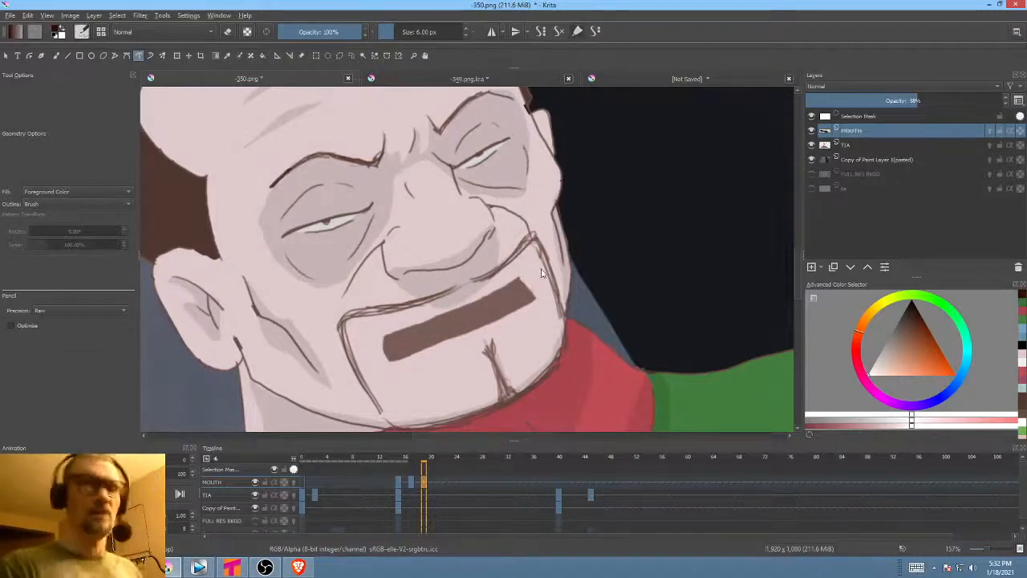
pyautogui.scroll(-2, 541, 274)
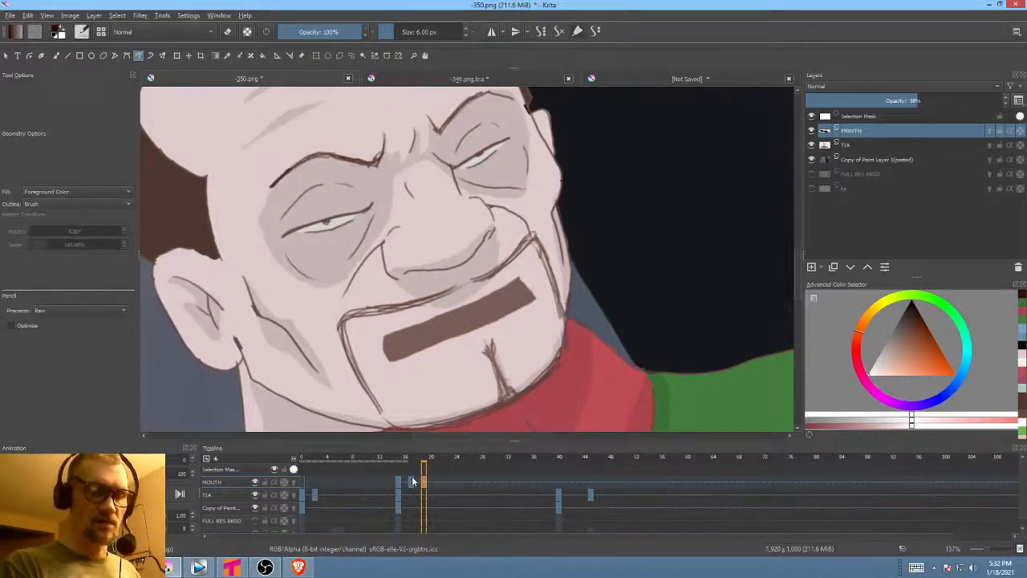
# - Set the MOUTH layer's opacity to 66% and trim the lower edge of the frame 19 mouth with the eraser
pyautogui.click(940, 100)
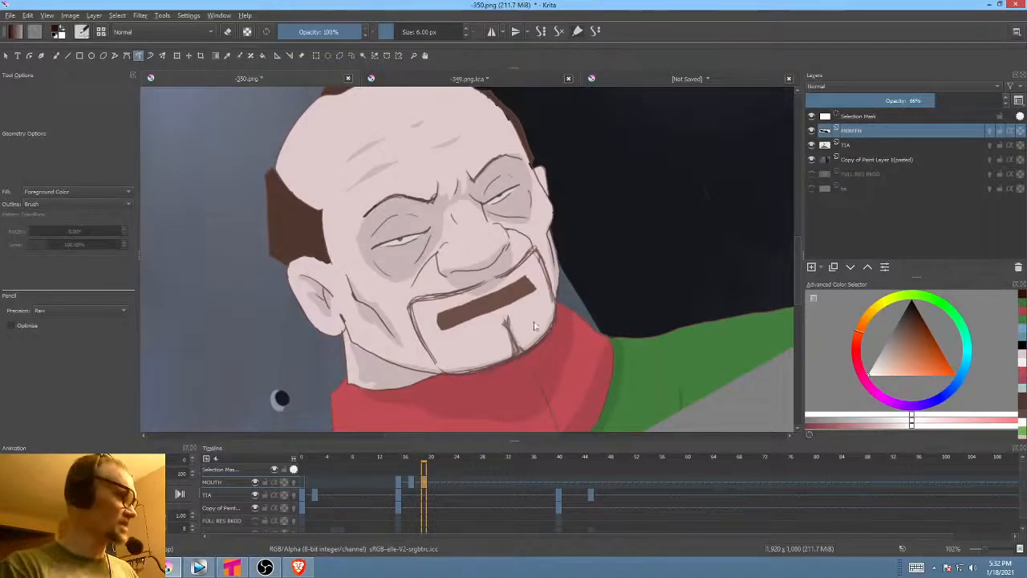
pyautogui.press('5')
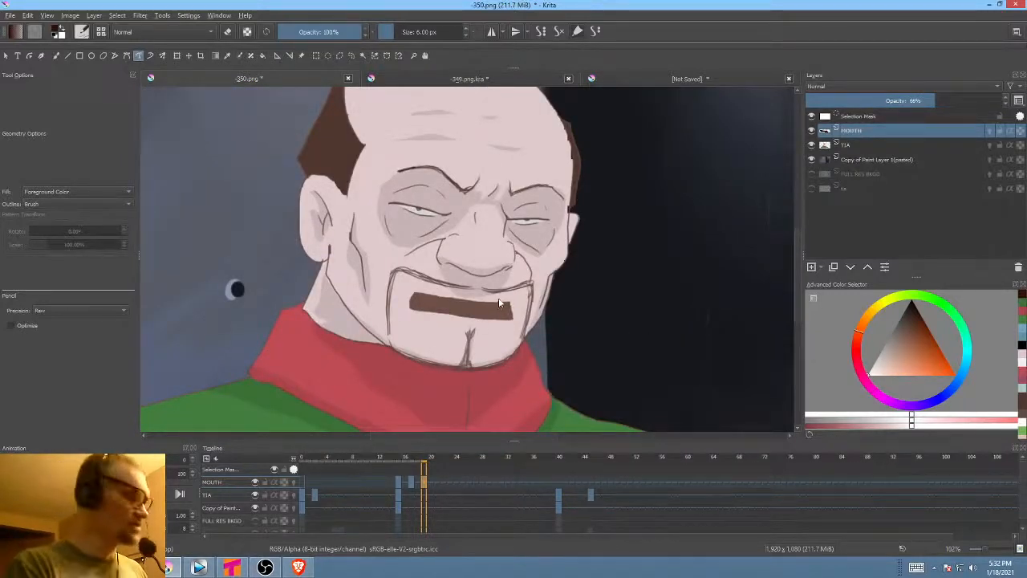
pyautogui.press('e')
pyautogui.moveTo(448, 318); pyautogui.dragTo(518, 333)
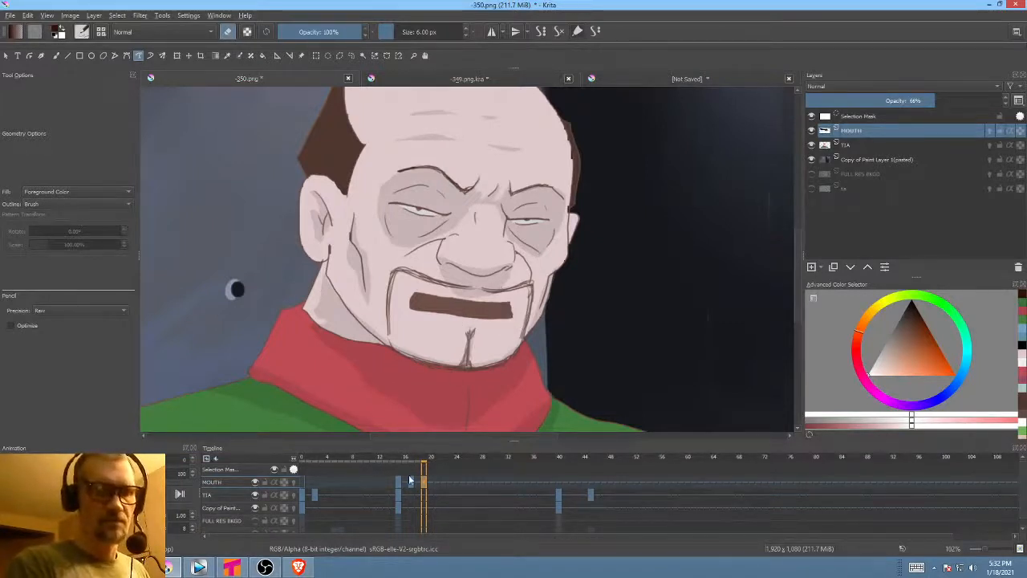
# - Duplicate the man's mouth keyframes on the MOUTH layer so they repeat every two frames up to frame 35
pyautogui.click(412, 481)
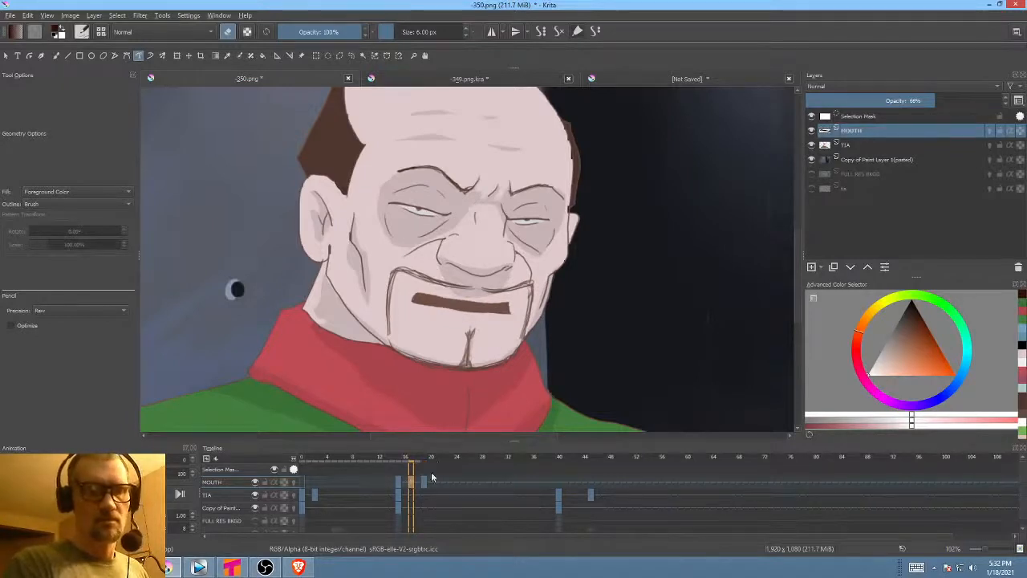
pyautogui.click(400, 484)
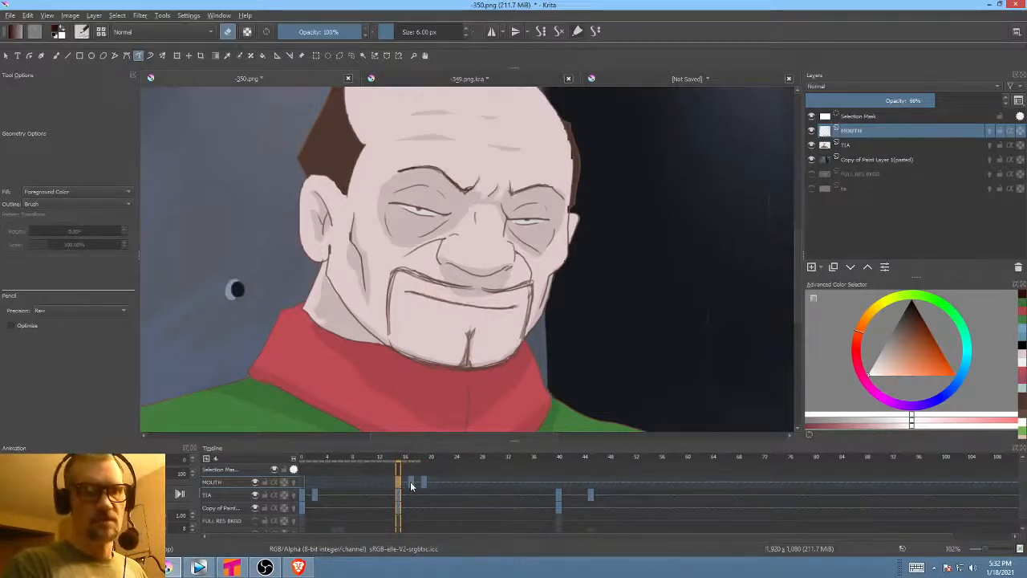
pyautogui.click(412, 485)
pyautogui.click(424, 484)
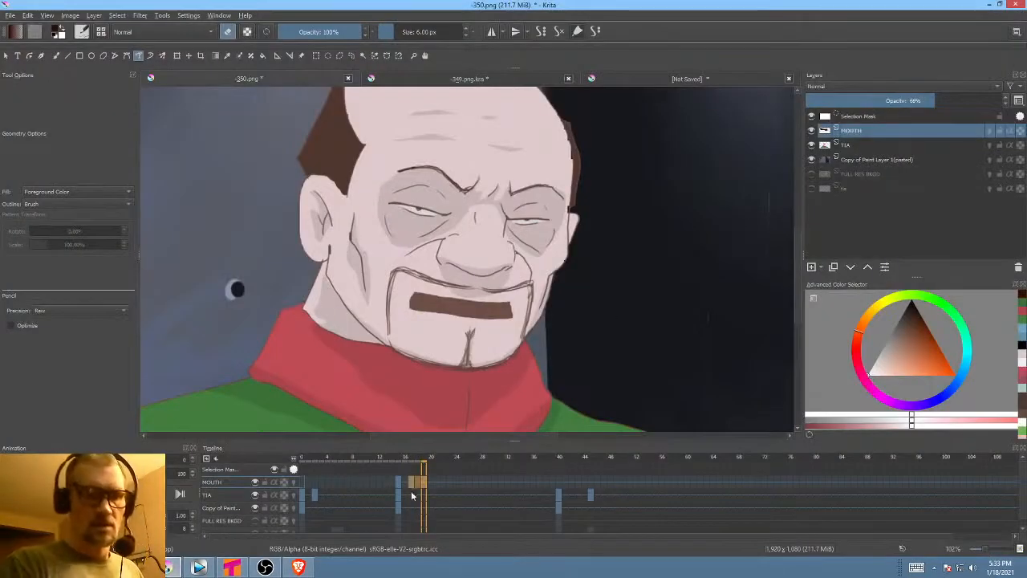
pyautogui.click(412, 483)
pyautogui.keyDown('shift'); pyautogui.click(424, 483); pyautogui.keyUp('shift')
pyautogui.moveTo(411, 481); pyautogui.dragTo(513, 481)
pyautogui.click(412, 484)
pyautogui.keyDown('shift'); pyautogui.click(450, 483); pyautogui.keyUp('shift')
pyautogui.click(414, 483)
pyautogui.moveTo(405, 484); pyautogui.dragTo(528, 482)
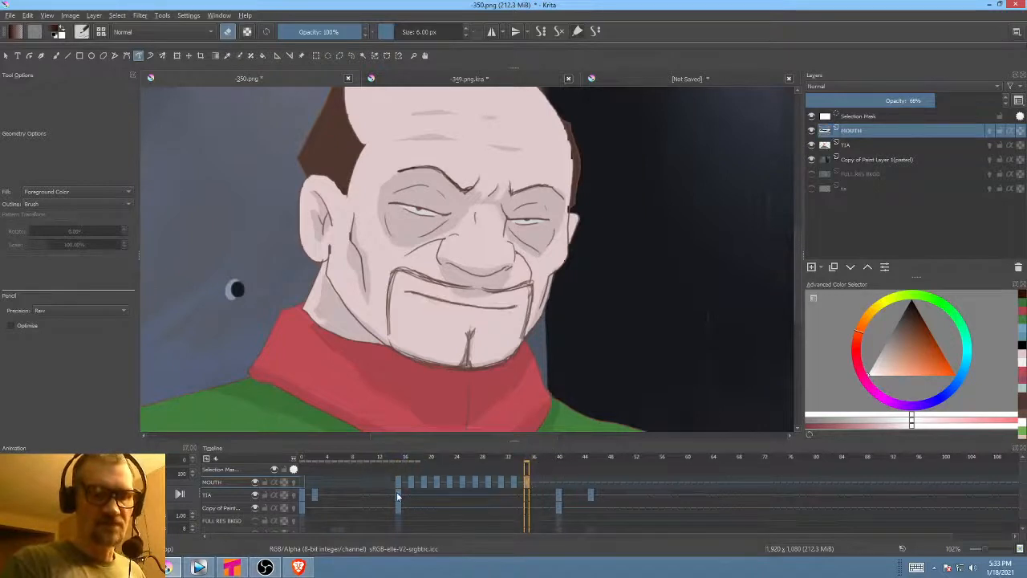
# - Play the animation from frame 12 to check the man's mouth movement
pyautogui.click(379, 480)
pyautogui.press('space')
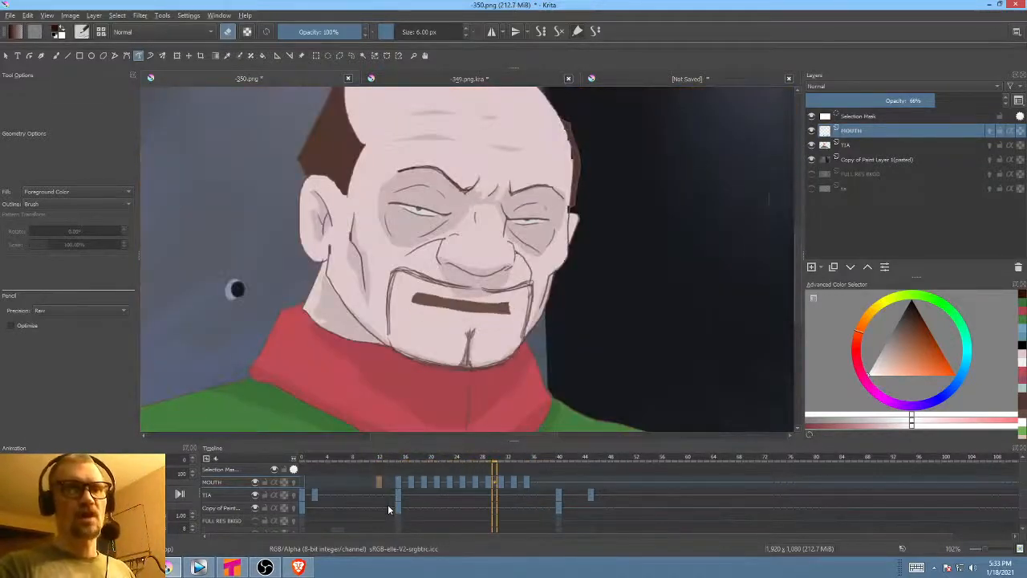
pyautogui.press('space')
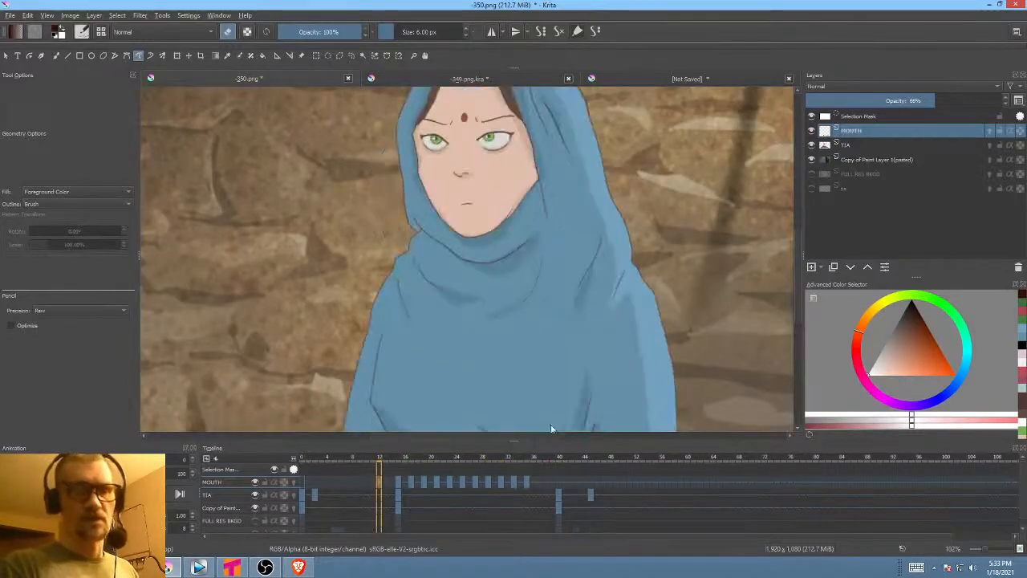
# - Clear the man's mouth at frame 40 of the MOUTH layer and brush a thin mouth line on the woman's face
pyautogui.moveTo(554, 330); pyautogui.dragTo(587, 367)
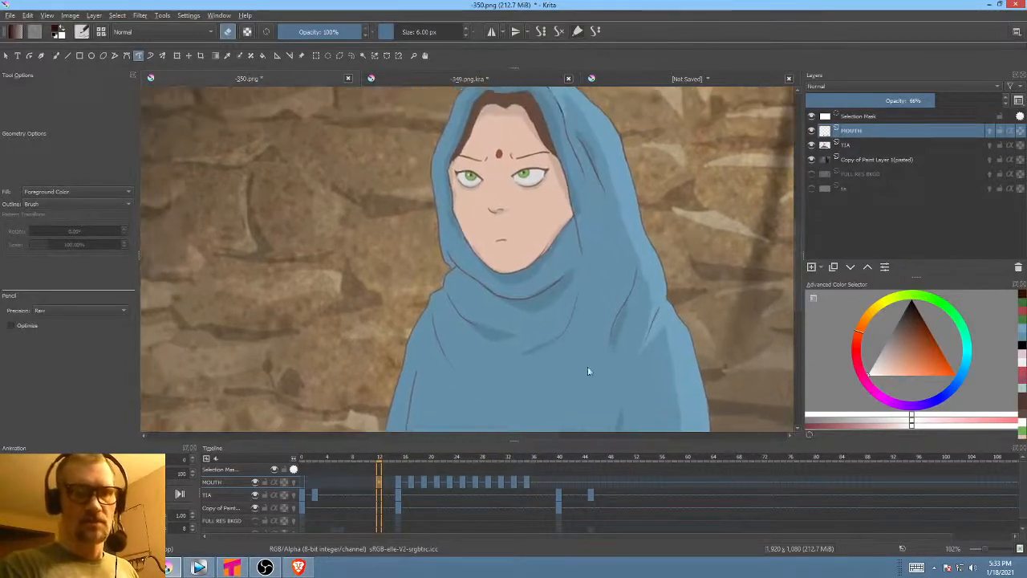
pyautogui.click(560, 496)
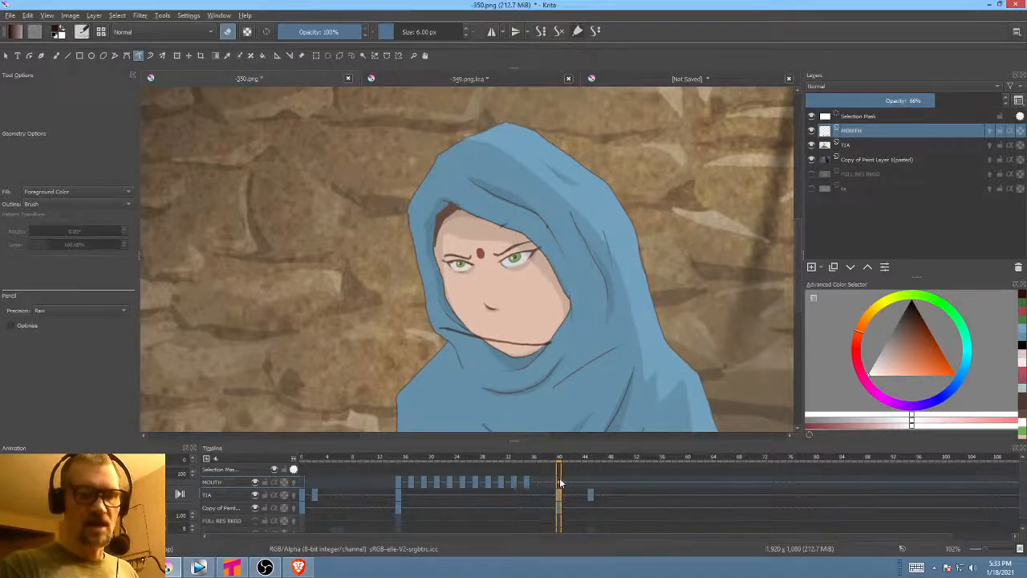
pyautogui.click(561, 482)
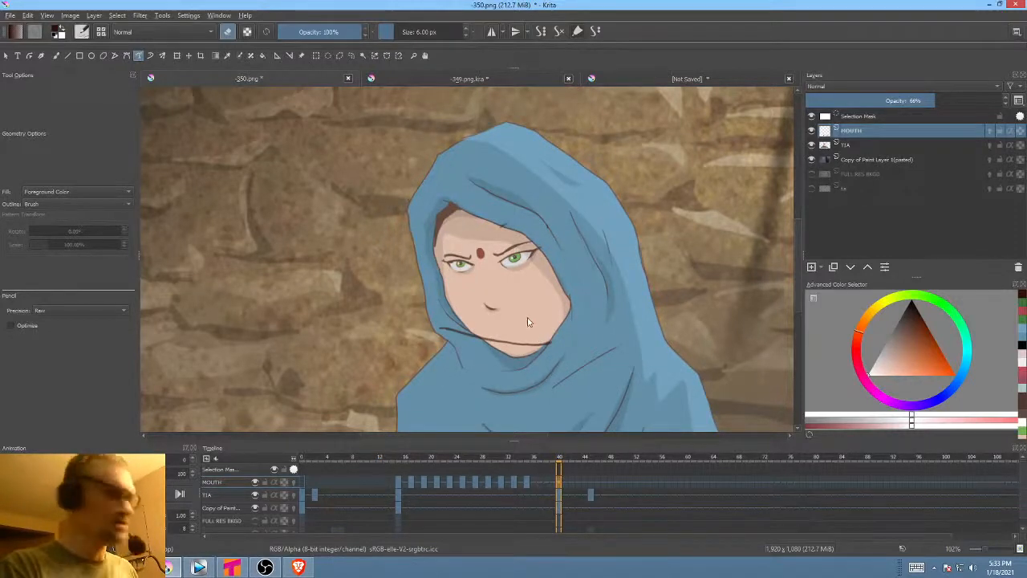
pyautogui.press('Delete')
pyautogui.scroll(3, 538, 338)
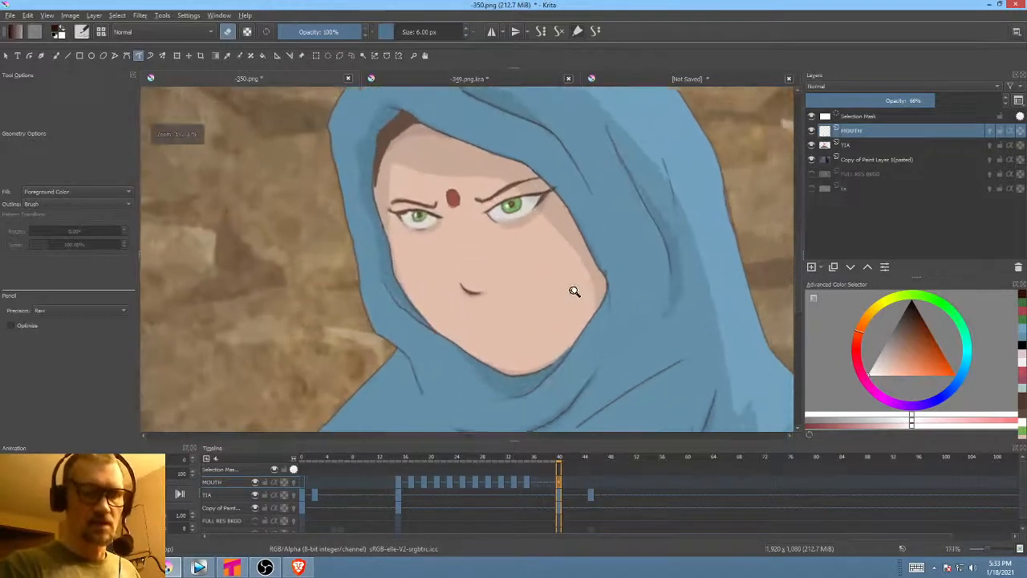
pyautogui.press('b')
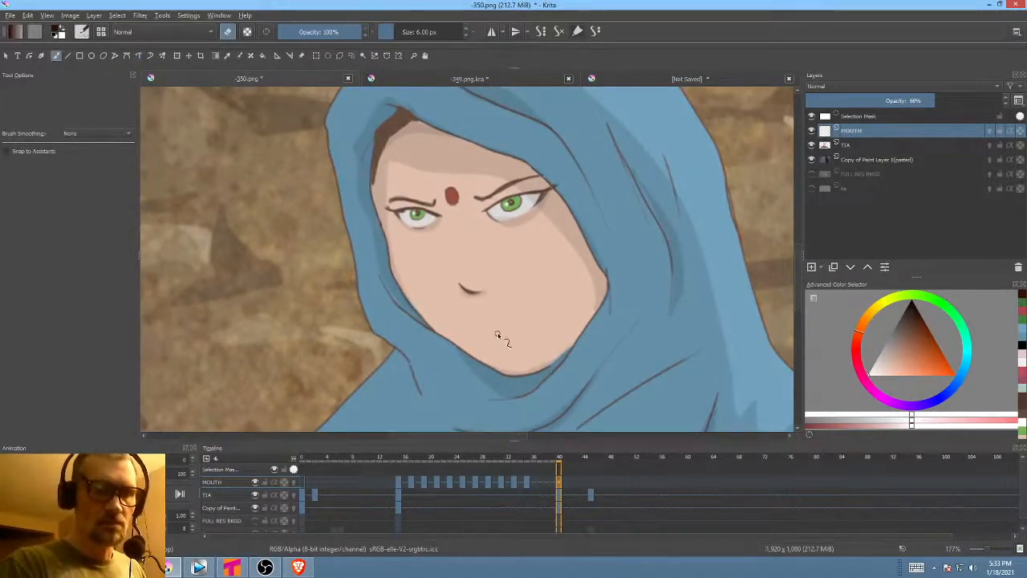
pyautogui.press('e')
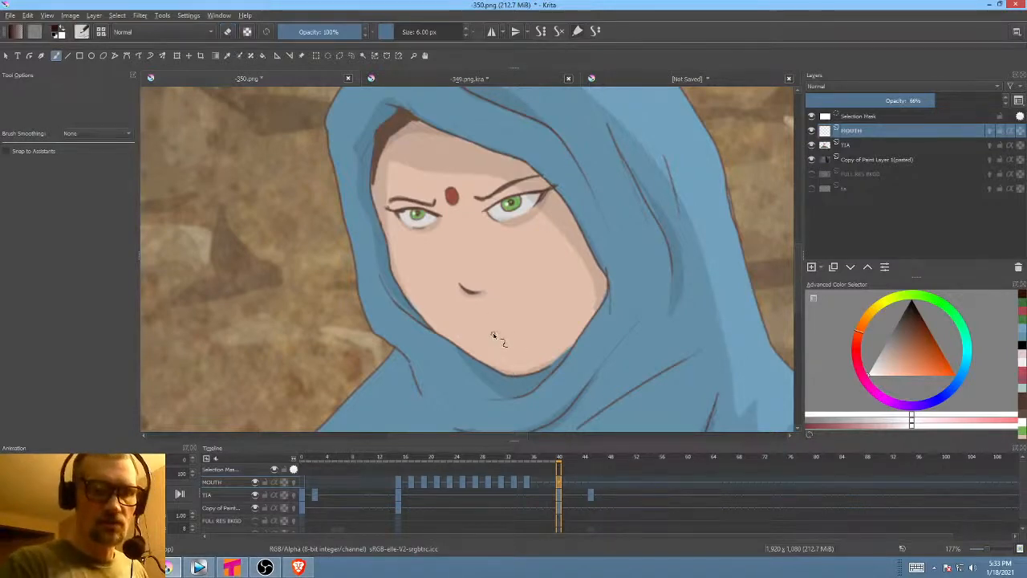
pyautogui.moveTo(493, 332)
pyautogui.mouseDown()
pyautogui.moveTo(533, 329)
pyautogui.moveTo(492, 334)
pyautogui.moveTo(516, 332)
pyautogui.mouseUp()
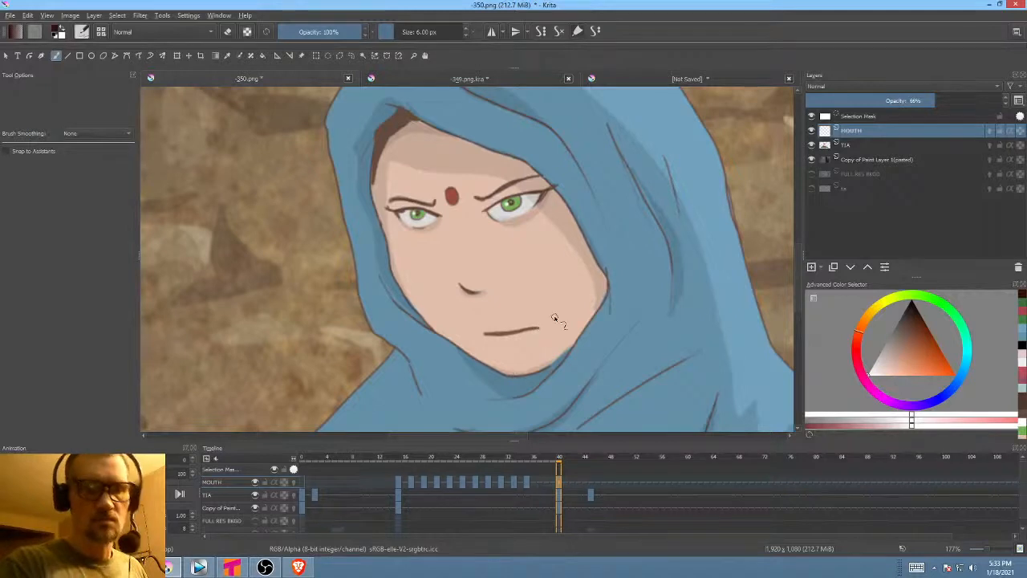
# - Go to frame 45 and save the shot as a PNG, also saving it as a Krita file
pyautogui.click(592, 496)
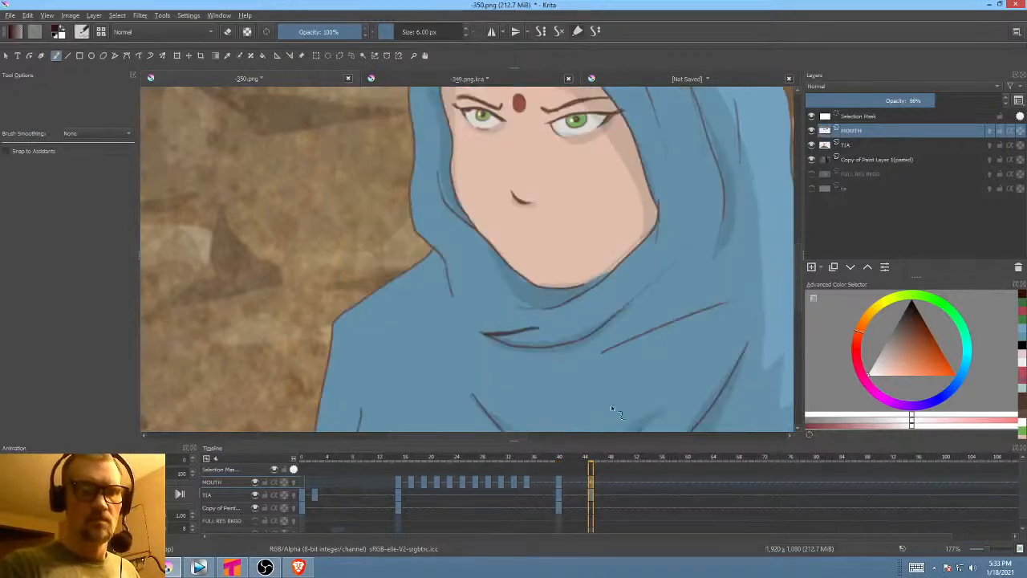
pyautogui.moveTo(548, 231); pyautogui.dragTo(521, 291)
pyautogui.moveTo(605, 227); pyautogui.dragTo(498, 259)
pyautogui.moveTo(576, 246)
pyautogui.mouseDown()
pyautogui.moveTo(578, 213)
pyautogui.moveTo(577, 232)
pyautogui.mouseUp()
pyautogui.moveTo(533, 262); pyautogui.dragTo(560, 238)
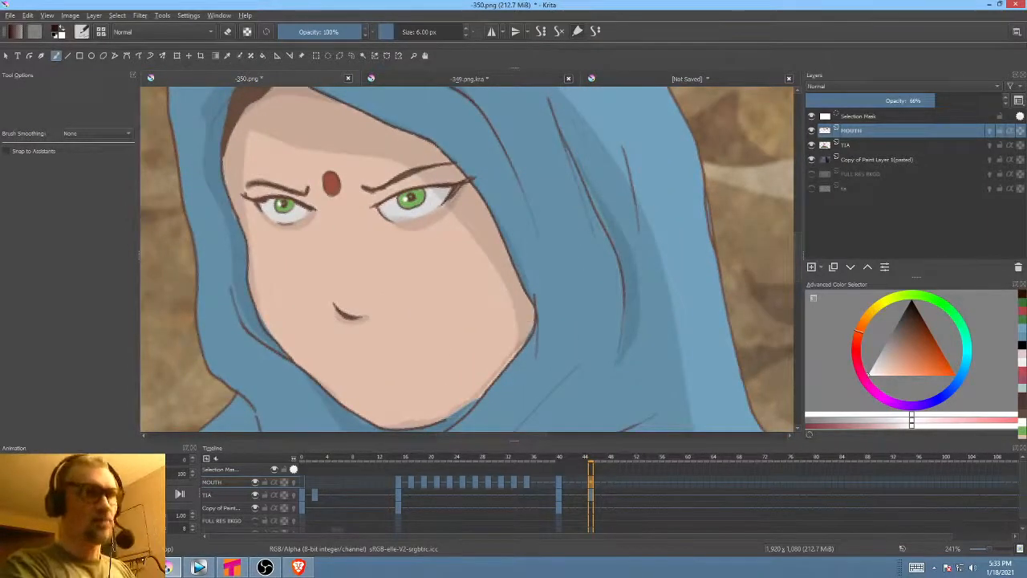
pyautogui.click(10, 15)
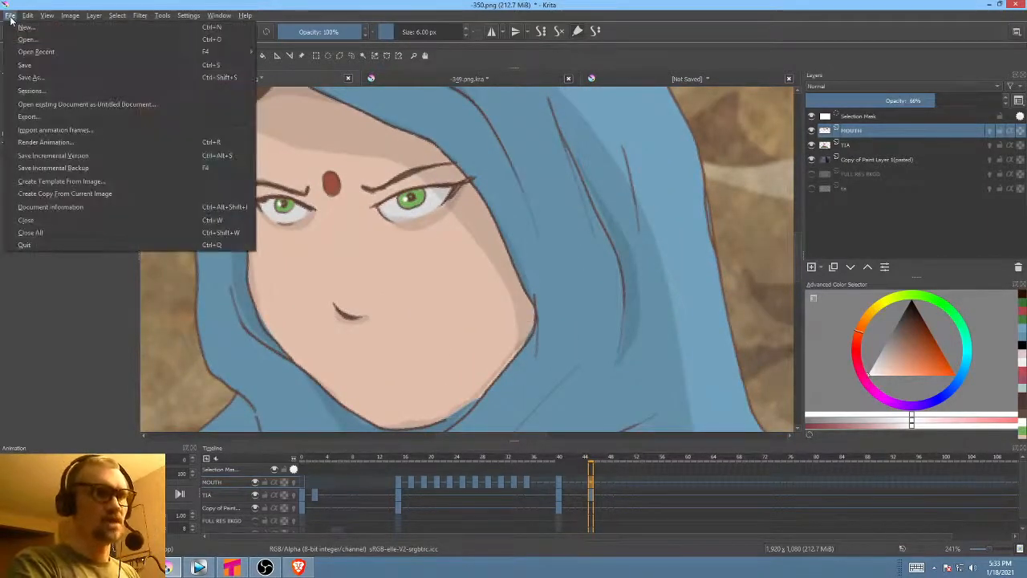
pyautogui.click(32, 68)
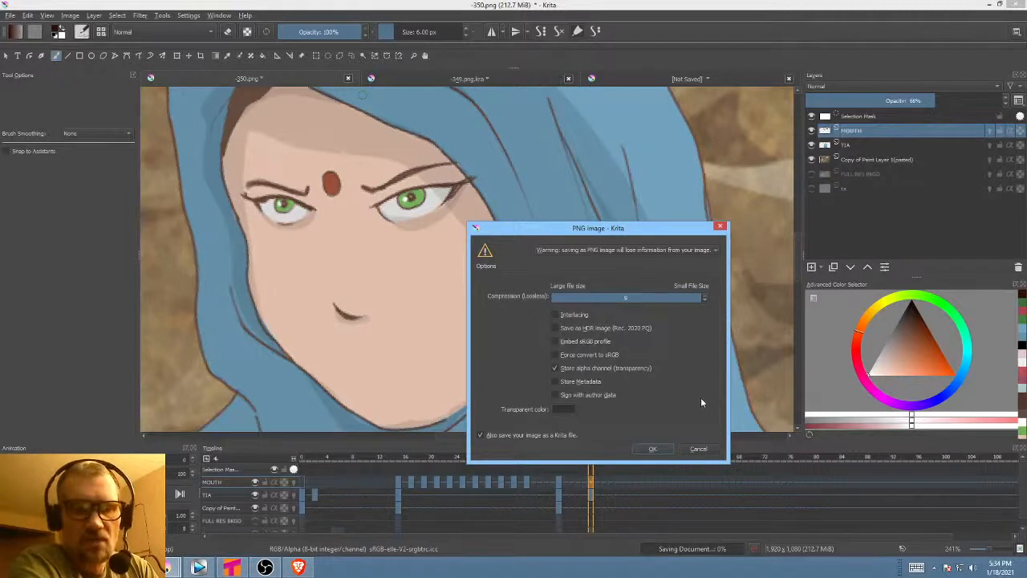
pyautogui.click(654, 449)
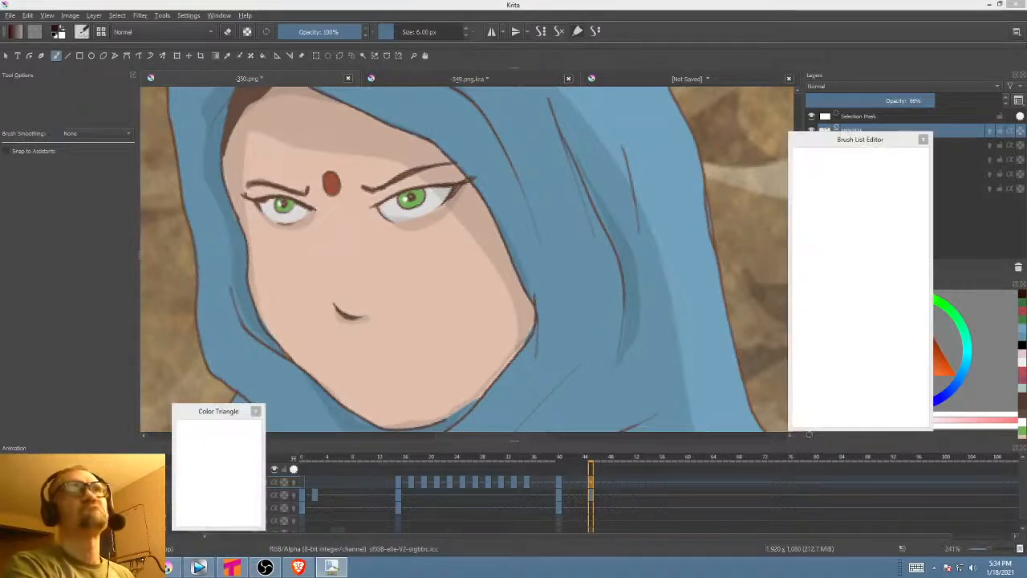
# - In MyPaint, scribble a few test strokes with a pencil brush from Set#2 and close the Color Sampler
pyautogui.moveTo(423, 577); pyautogui.dragTo(423, 105)
pyautogui.doubleClick(424, 105)
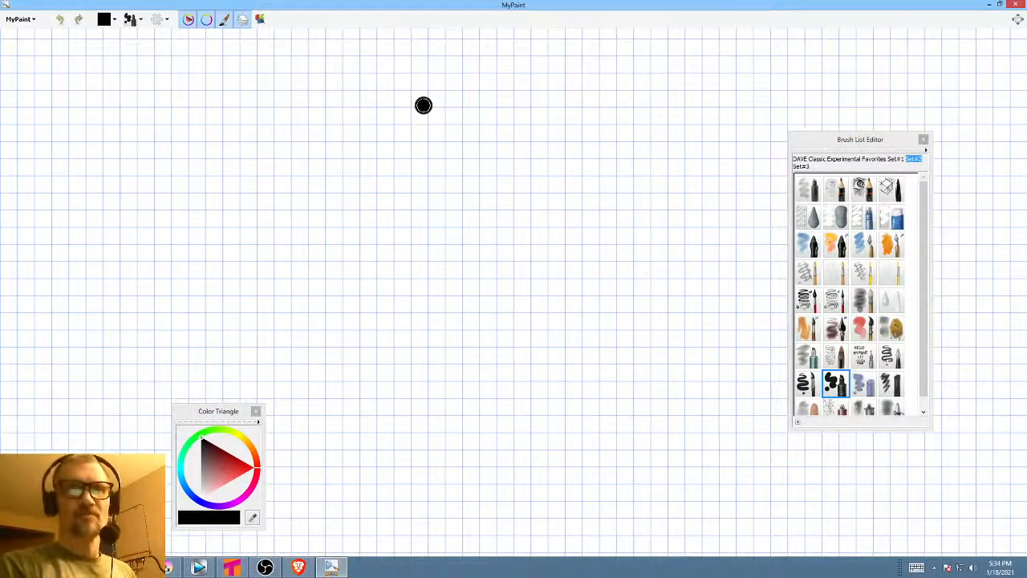
pyautogui.click(861, 188)
pyautogui.moveTo(490, 111)
pyautogui.mouseDown()
pyautogui.moveTo(458, 215)
pyautogui.moveTo(524, 218)
pyautogui.moveTo(579, 259)
pyautogui.moveTo(496, 332)
pyautogui.moveTo(452, 345)
pyautogui.moveTo(631, 164)
pyautogui.moveTo(427, 276)
pyautogui.moveTo(375, 317)
pyautogui.moveTo(598, 136)
pyautogui.mouseUp()
pyautogui.moveTo(771, 281)
pyautogui.mouseDown()
pyautogui.moveTo(500, 261)
pyautogui.moveTo(668, 242)
pyautogui.moveTo(731, 286)
pyautogui.mouseUp()
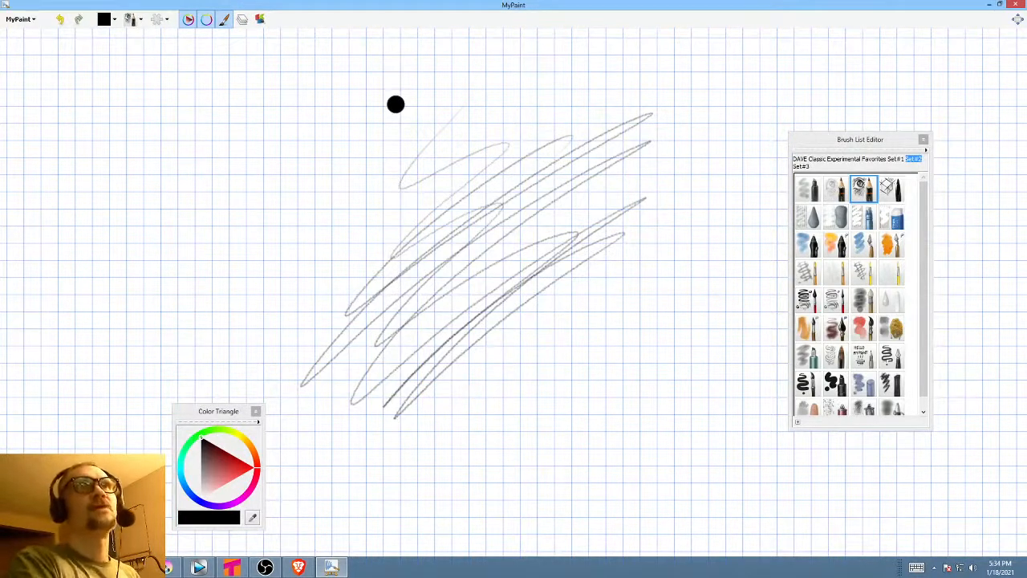
pyautogui.press('v')
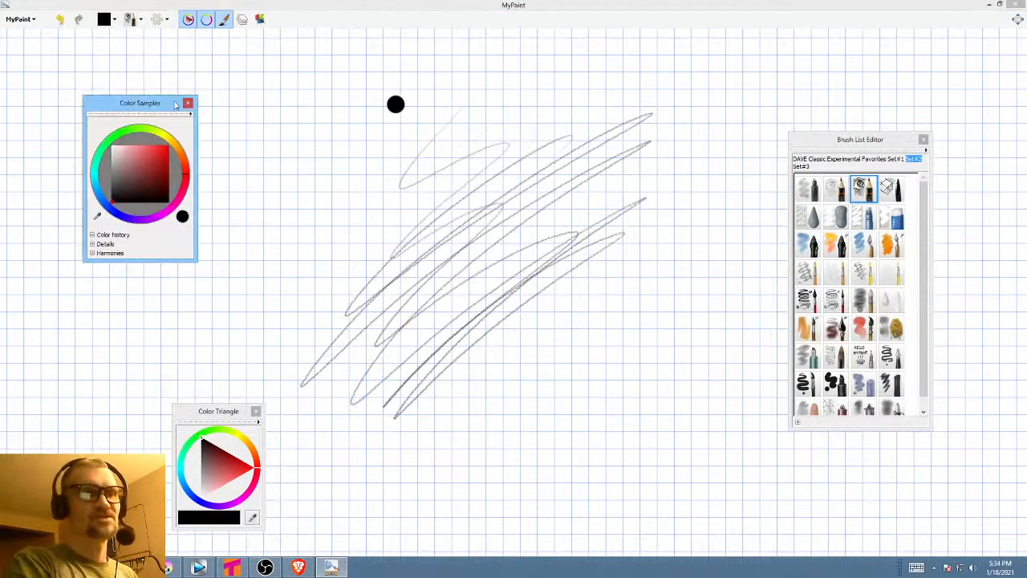
pyautogui.click(188, 105)
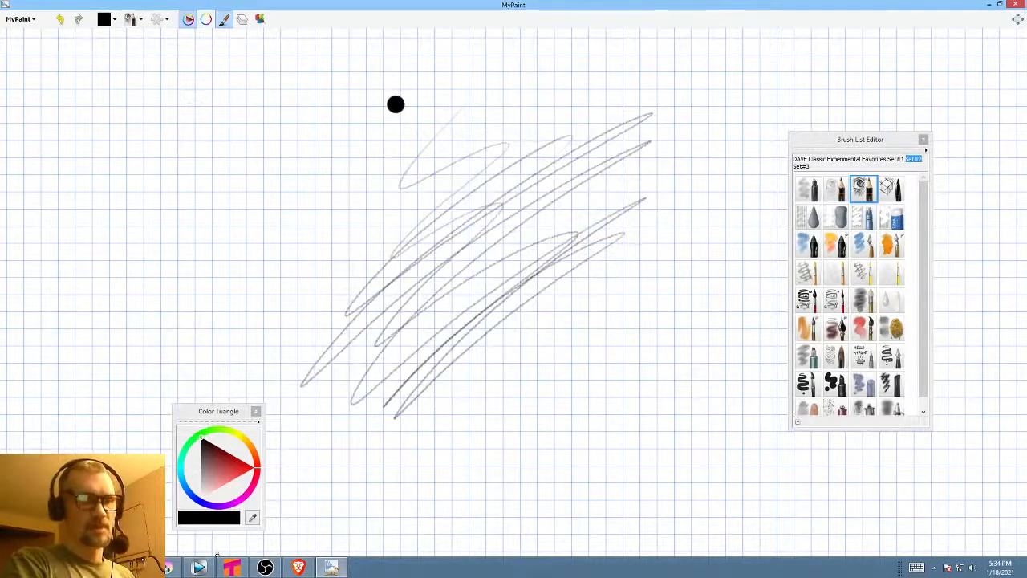
# - Switch to Krita, paste the MyPaint scribble as a layer above MOUTH, undo the paste and switch back to MyPaint
pyautogui.click(173, 569)
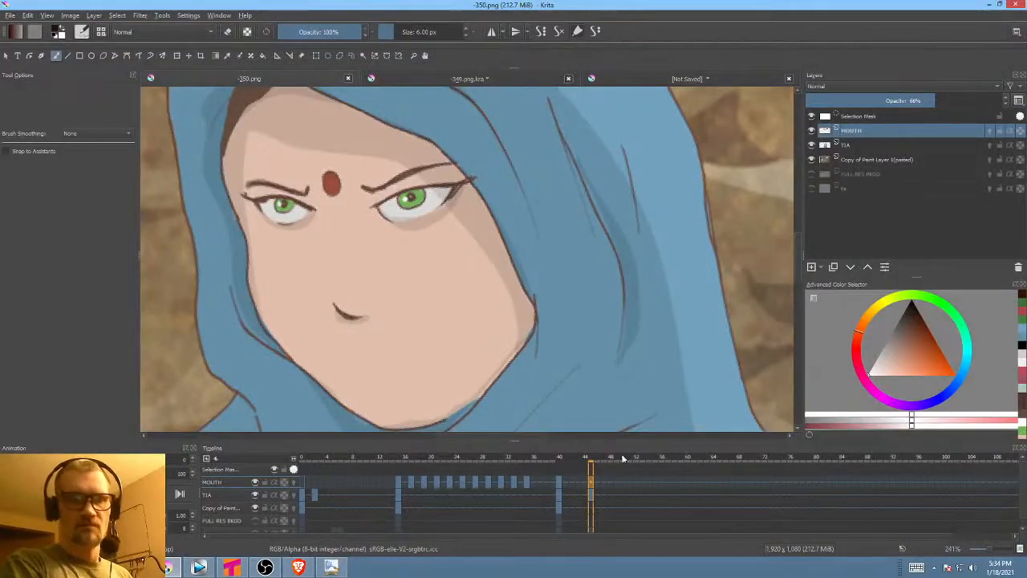
pyautogui.press('ctrl')
pyautogui.hotkey('ctrl', 'v')
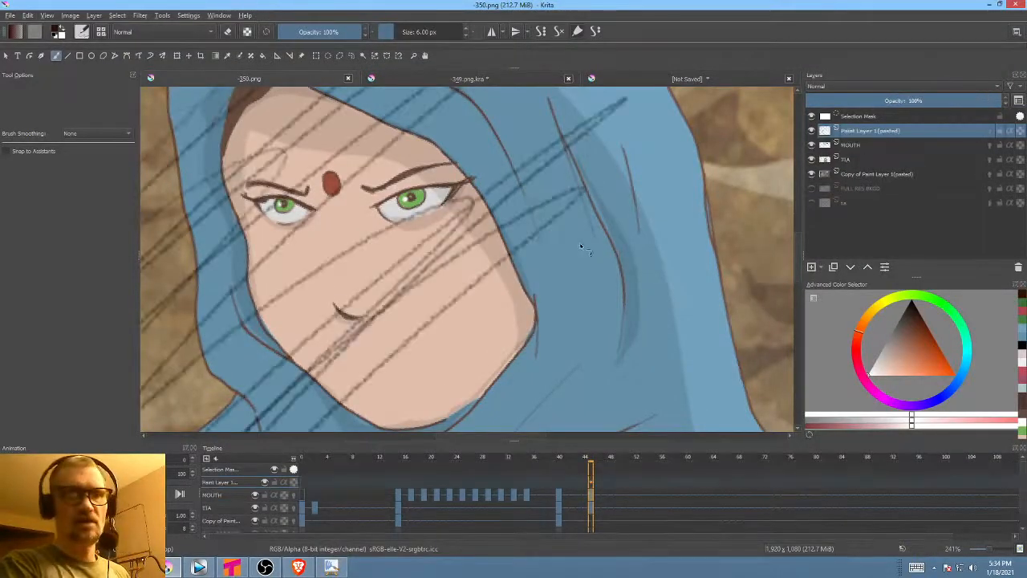
pyautogui.scroll(-3, 502, 226)
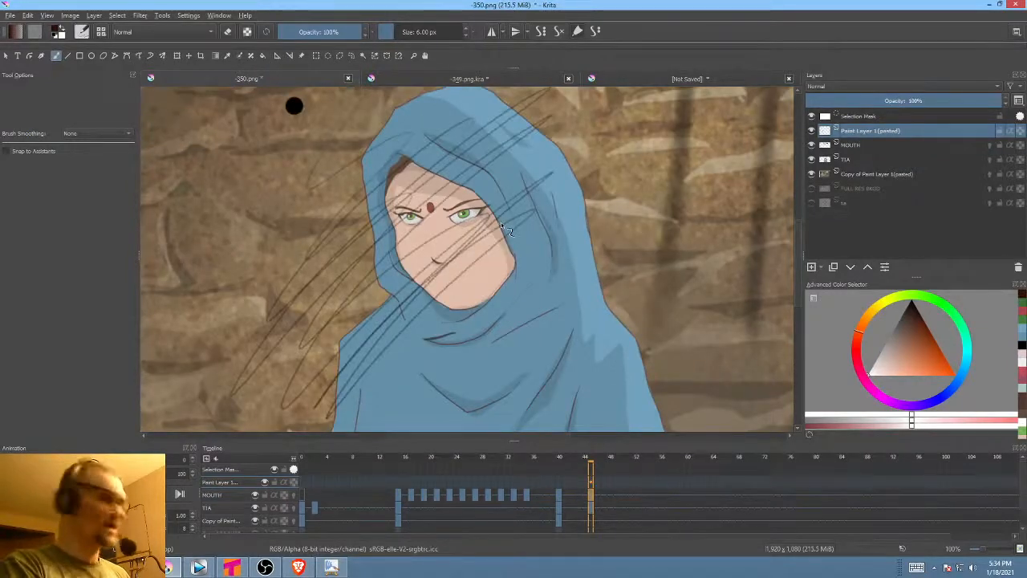
pyautogui.hotkey('ctrl', 'z')
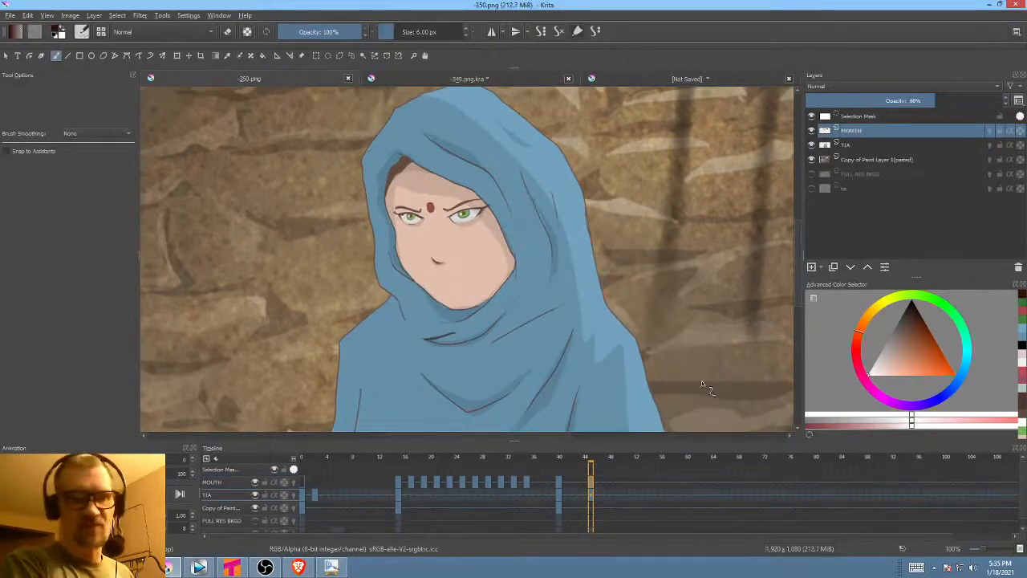
pyautogui.moveTo(594, 302); pyautogui.dragTo(551, 304)
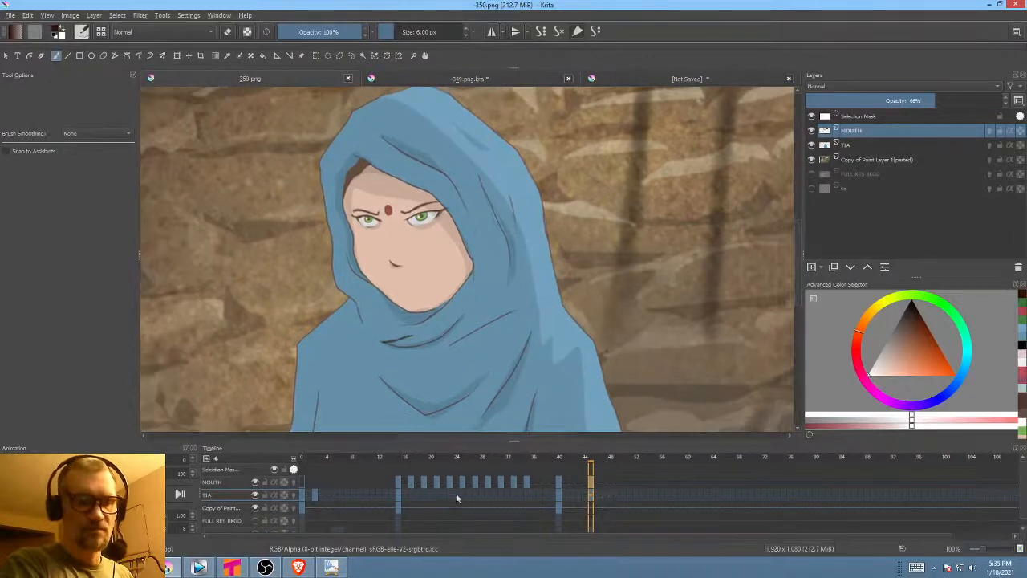
pyautogui.click(332, 567)
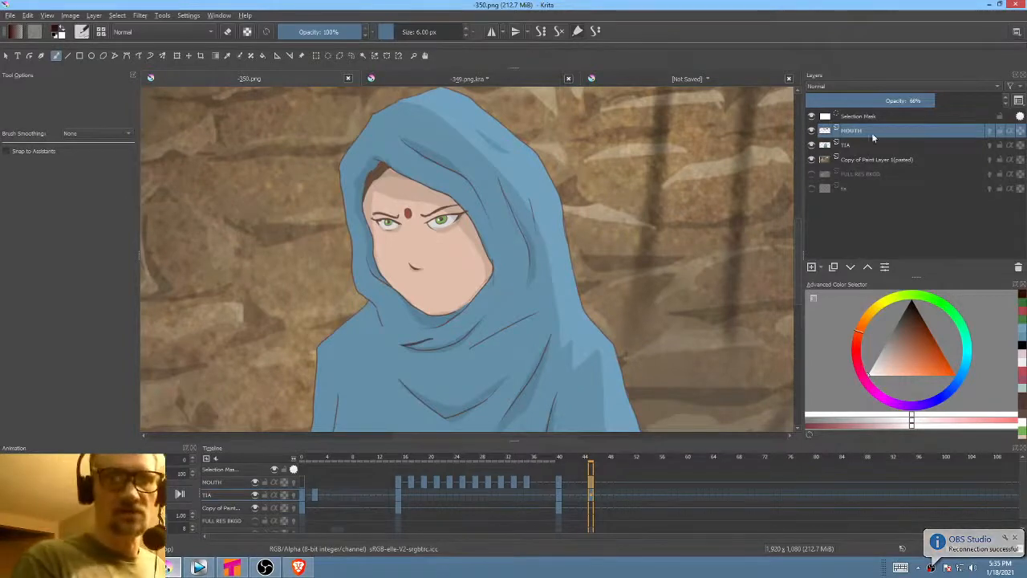
# - Draw a filled, slightly open mouth on the woman's face at frame 45 of the MOUTH layer with the freehand path tool
pyautogui.moveTo(412, 303)
pyautogui.mouseDown()
pyautogui.moveTo(424, 277)
pyautogui.moveTo(483, 225)
pyautogui.mouseUp()
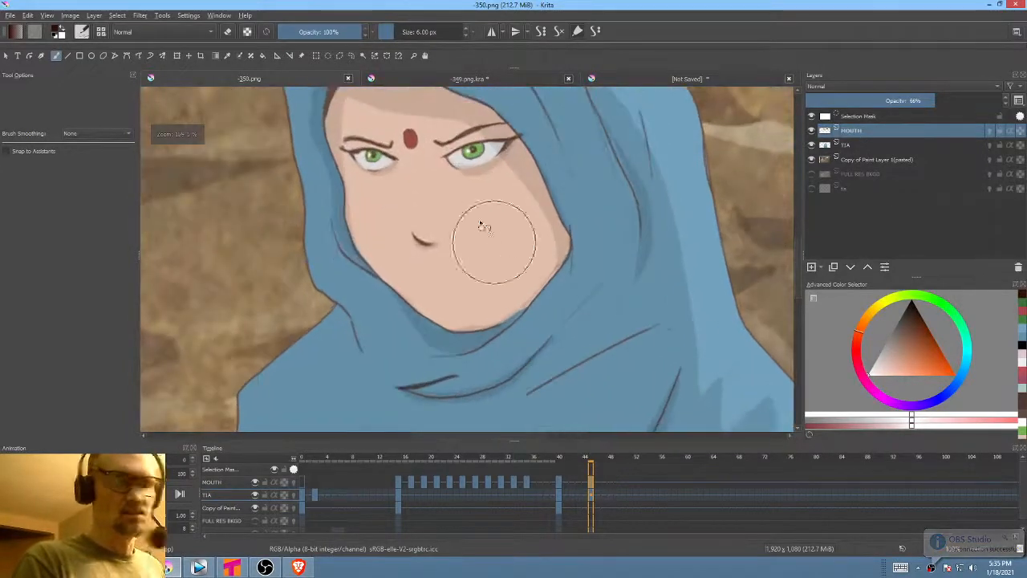
pyautogui.press('p')
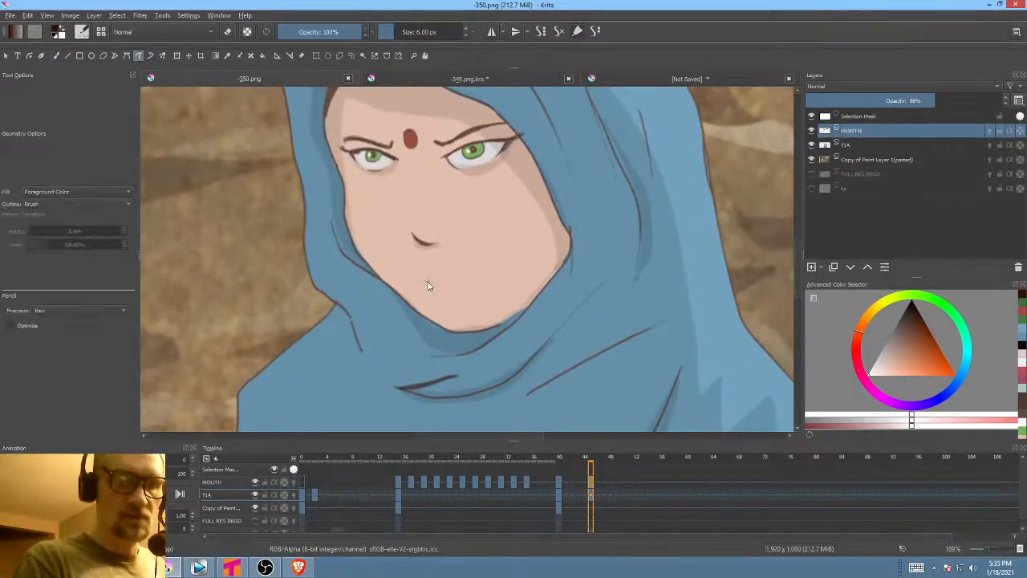
pyautogui.moveTo(427, 286)
pyautogui.mouseDown()
pyautogui.moveTo(484, 277)
pyautogui.moveTo(491, 297)
pyautogui.moveTo(440, 302)
pyautogui.moveTo(430, 289)
pyautogui.mouseUp()
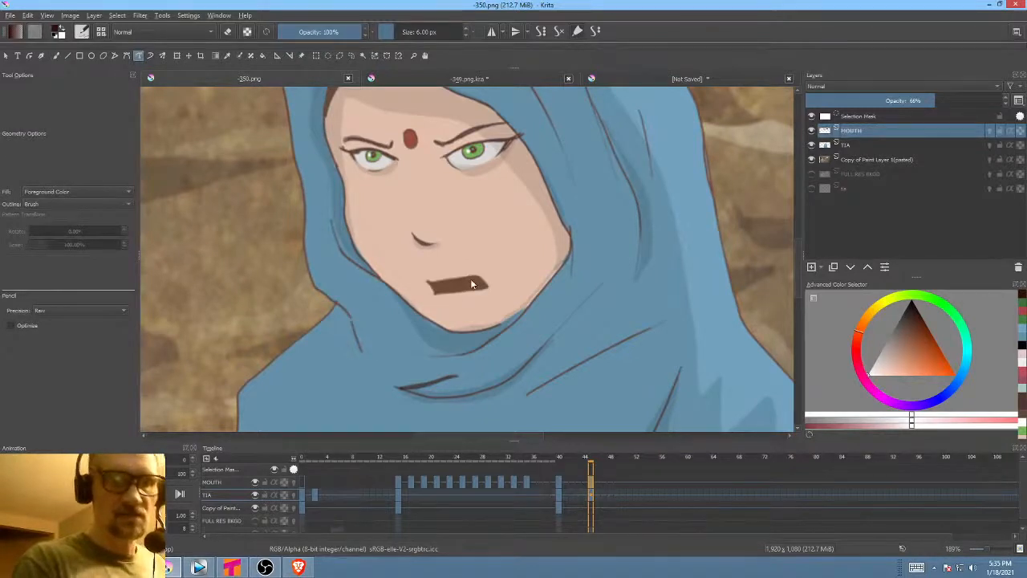
# - Draw a wider open mouth at frame 47 of the MOUTH layer and compare it with frame 45
pyautogui.click(607, 480)
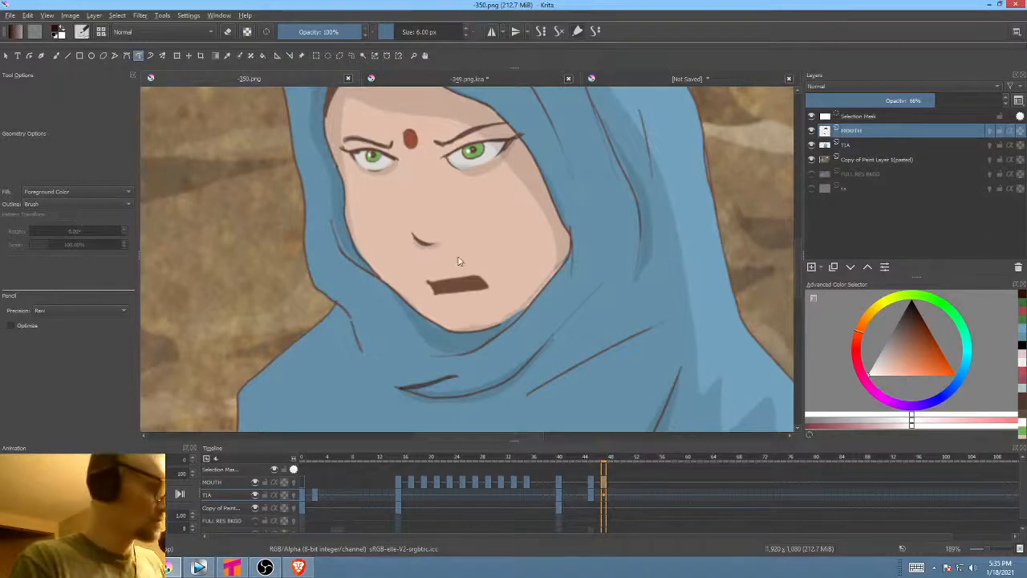
pyautogui.moveTo(423, 279)
pyautogui.mouseDown()
pyautogui.moveTo(488, 285)
pyautogui.moveTo(422, 280)
pyautogui.mouseUp()
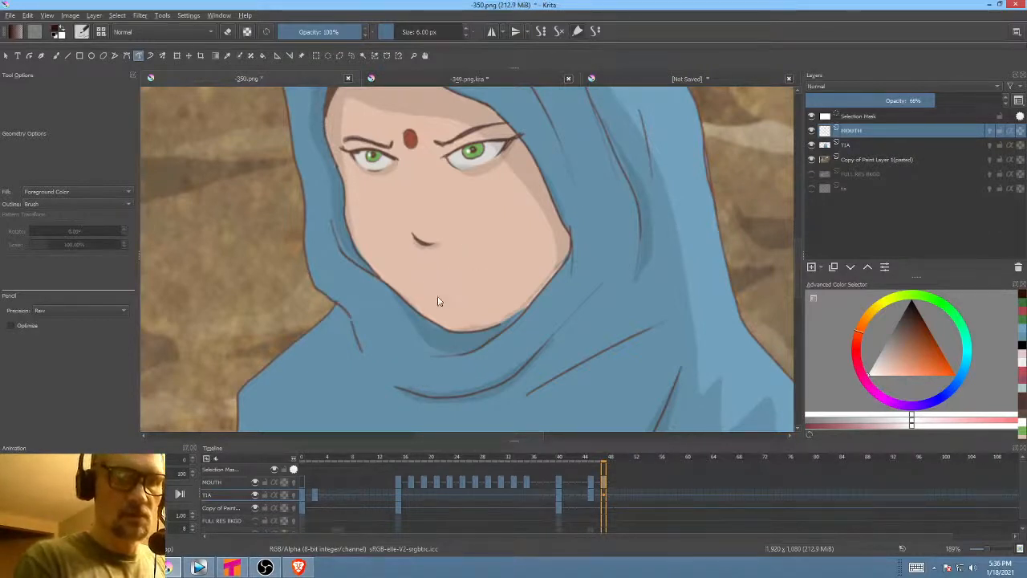
pyautogui.click(592, 482)
pyautogui.click(603, 480)
pyautogui.click(593, 486)
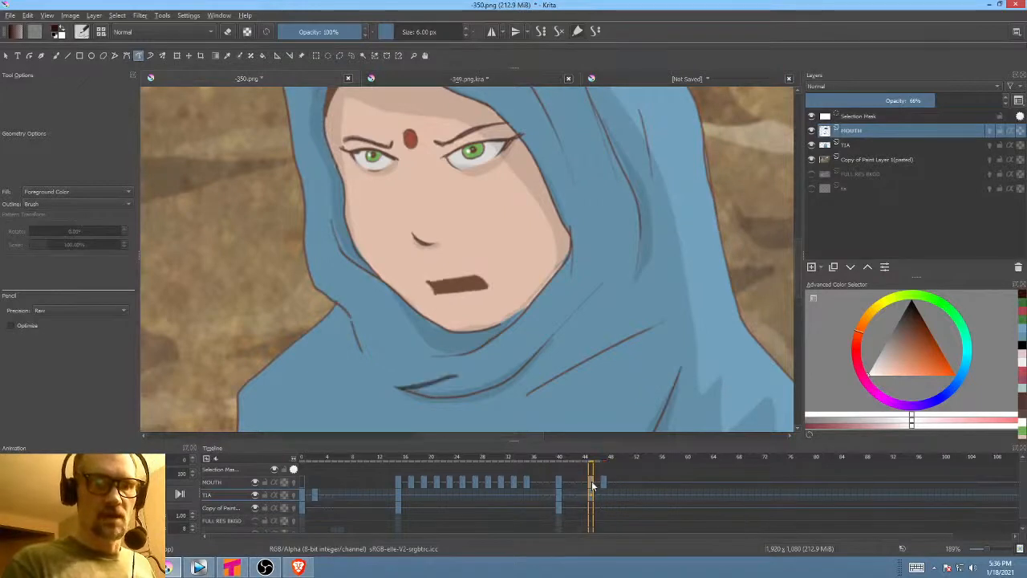
# - Try erasing the area around the stray line on the scarf on the TIA layer at frame 45, then undo the erasure
pyautogui.press('pagedown')
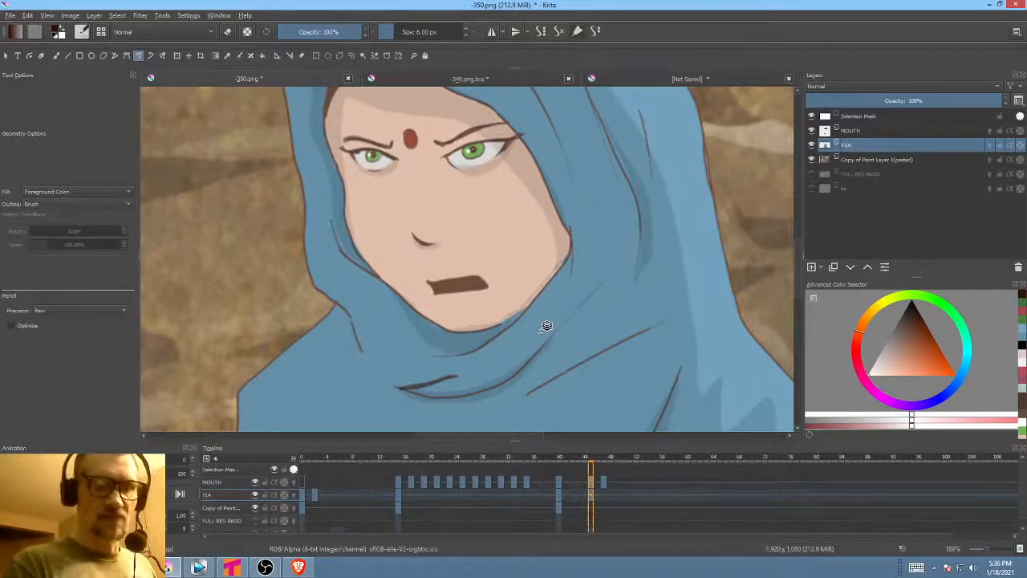
pyautogui.press('e')
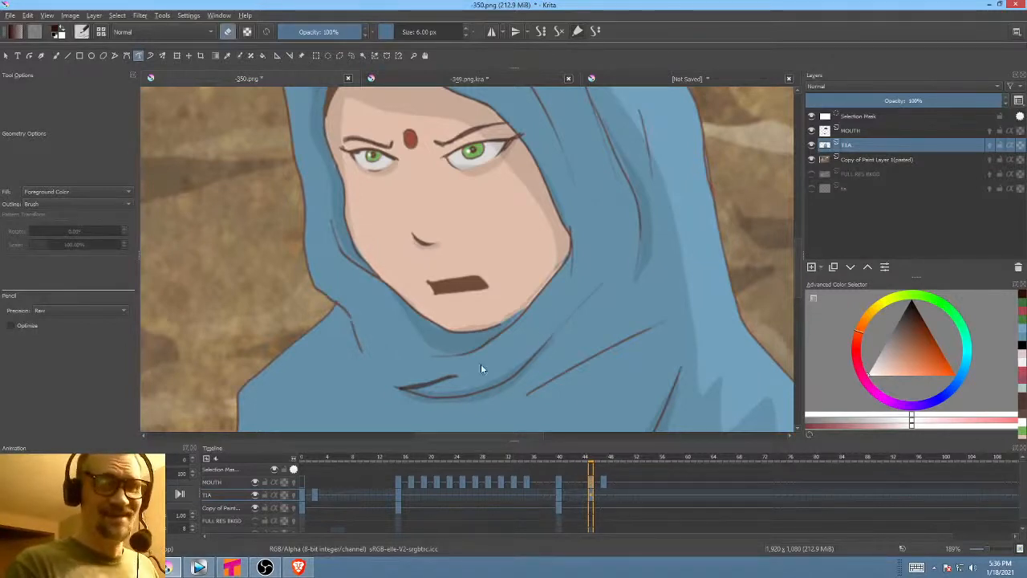
pyautogui.moveTo(481, 363)
pyautogui.mouseDown()
pyautogui.moveTo(408, 362)
pyautogui.moveTo(495, 367)
pyautogui.mouseUp()
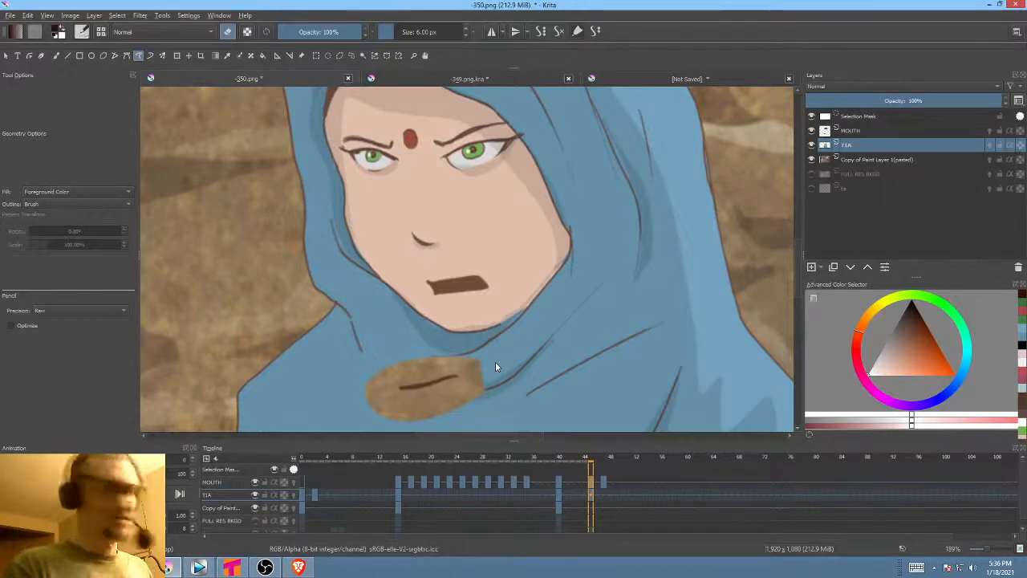
pyautogui.hotkey('ctrl', 'z')
# - Toggle the MOUTH layer's visibility at frame 47 and flip between frames 45 and 47 to compare the stray scarf line
pyautogui.press('Right')
pyautogui.press('Right')
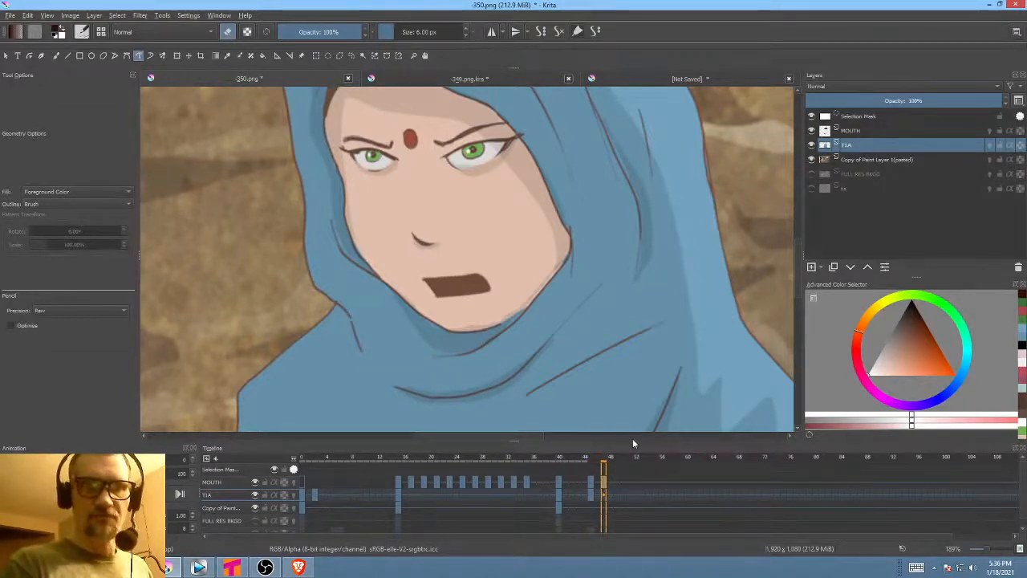
pyautogui.click(811, 130)
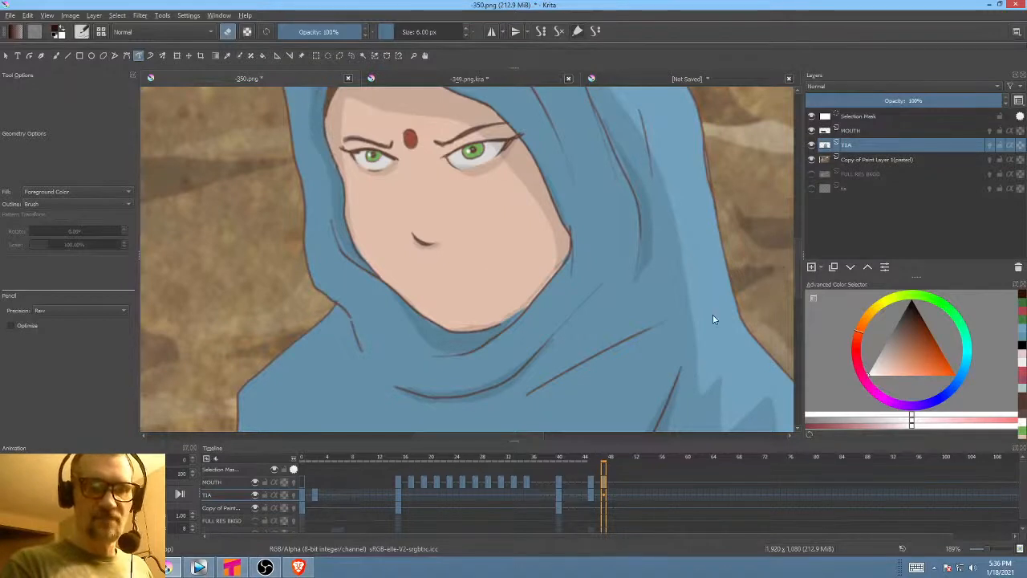
pyautogui.press('Left')
pyautogui.press('Left')
pyautogui.press('Right')
pyautogui.press('Right')
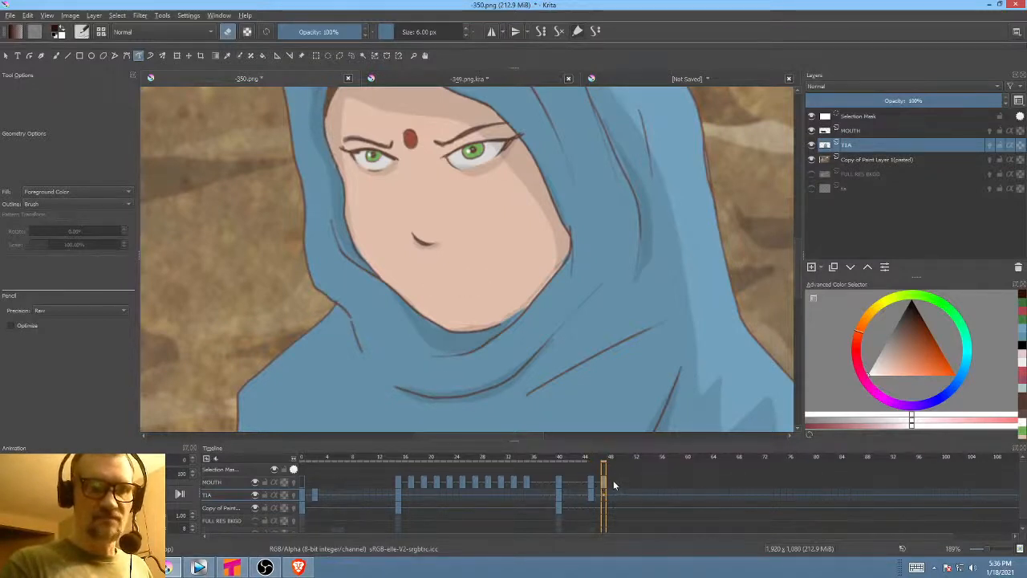
pyautogui.press('Left')
pyautogui.press('Left')
pyautogui.press('Right')
pyautogui.press('Right')
pyautogui.press('Left')
pyautogui.press('Left')
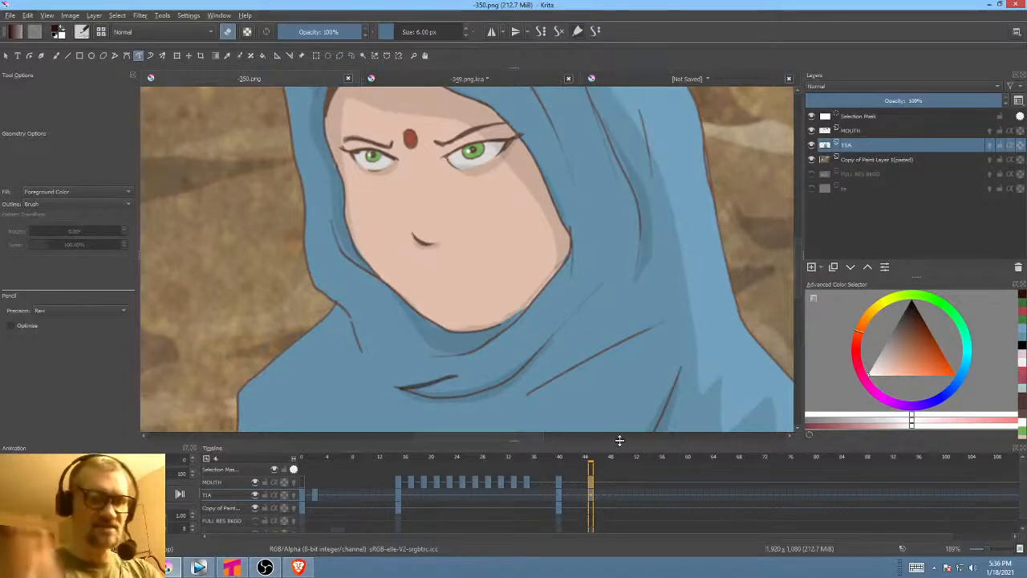
# - Create a blank keyframe at frame 45 of the MOUTH layer and draw a filled, slightly open mouth with eraser mode off
pyautogui.rightClick(592, 482)
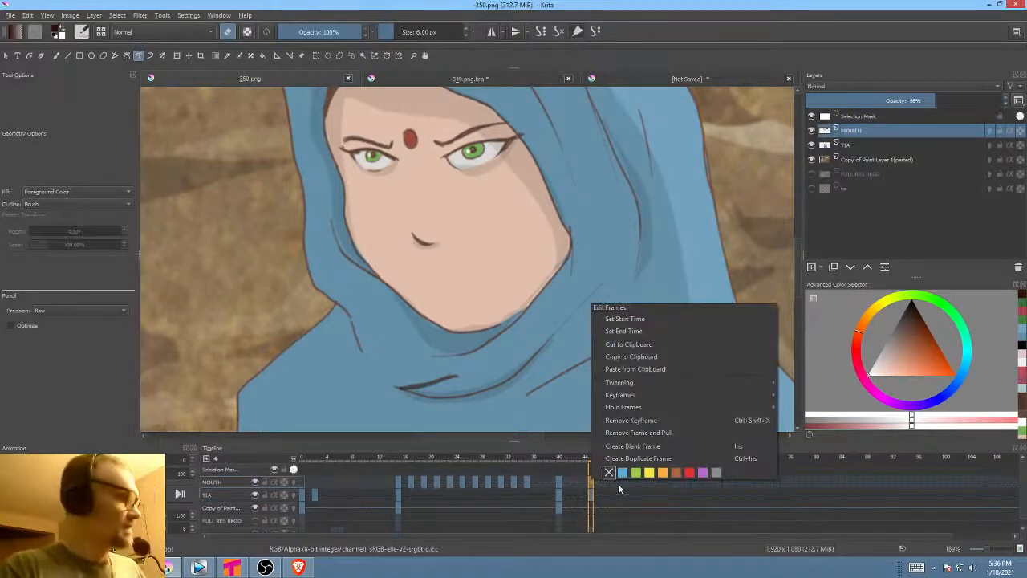
pyautogui.click(618, 486)
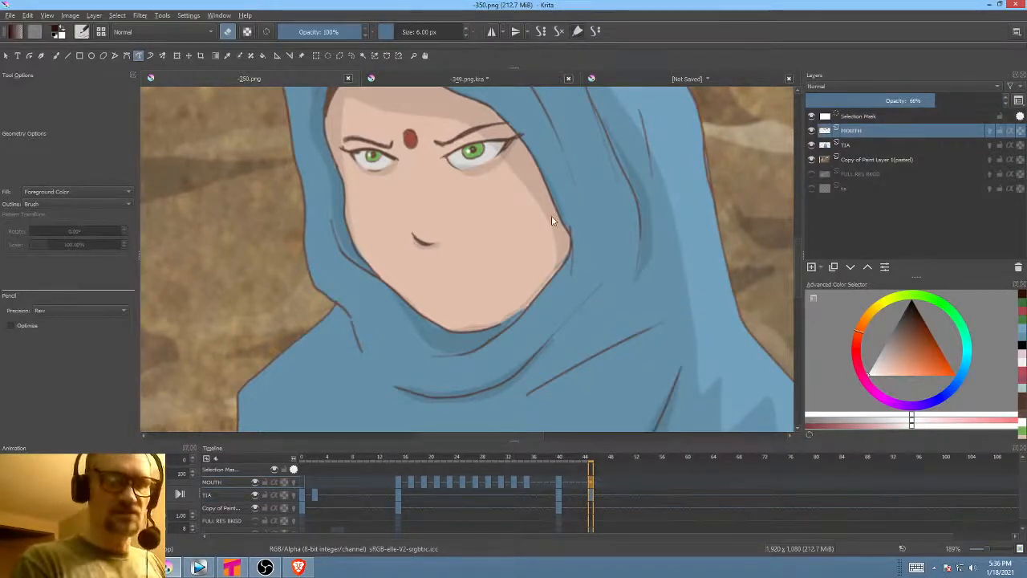
pyautogui.moveTo(431, 286)
pyautogui.mouseDown()
pyautogui.moveTo(474, 286)
pyautogui.moveTo(447, 301)
pyautogui.moveTo(434, 289)
pyautogui.mouseUp()
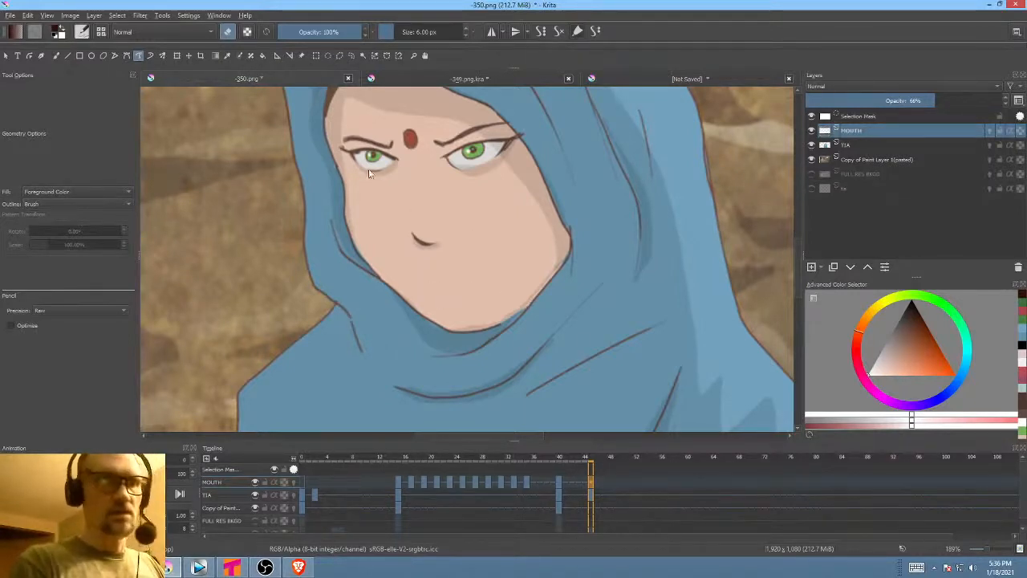
pyautogui.click(228, 32)
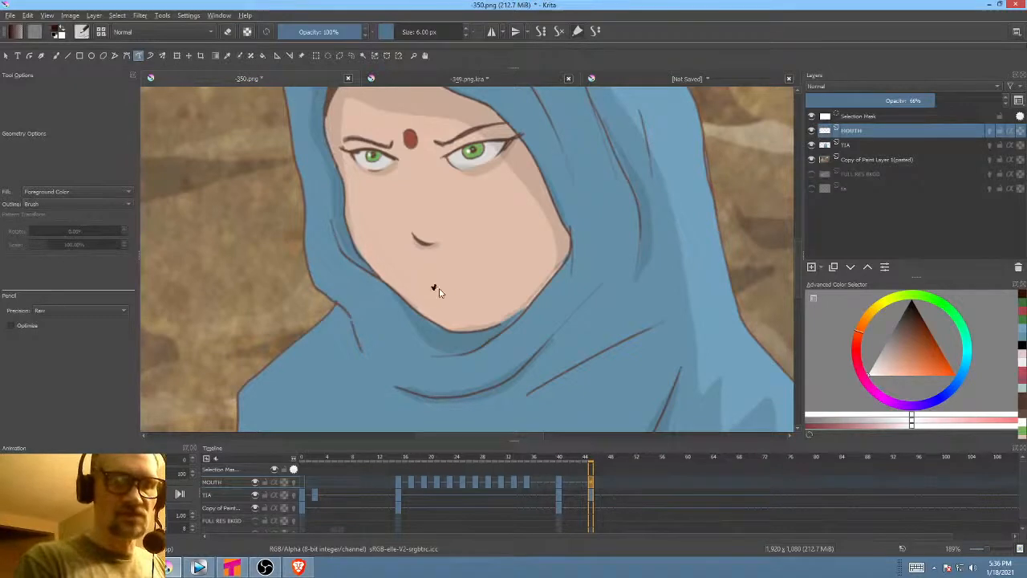
pyautogui.moveTo(433, 287)
pyautogui.mouseDown()
pyautogui.moveTo(490, 287)
pyautogui.moveTo(489, 301)
pyautogui.moveTo(439, 298)
pyautogui.moveTo(435, 289)
pyautogui.mouseUp()
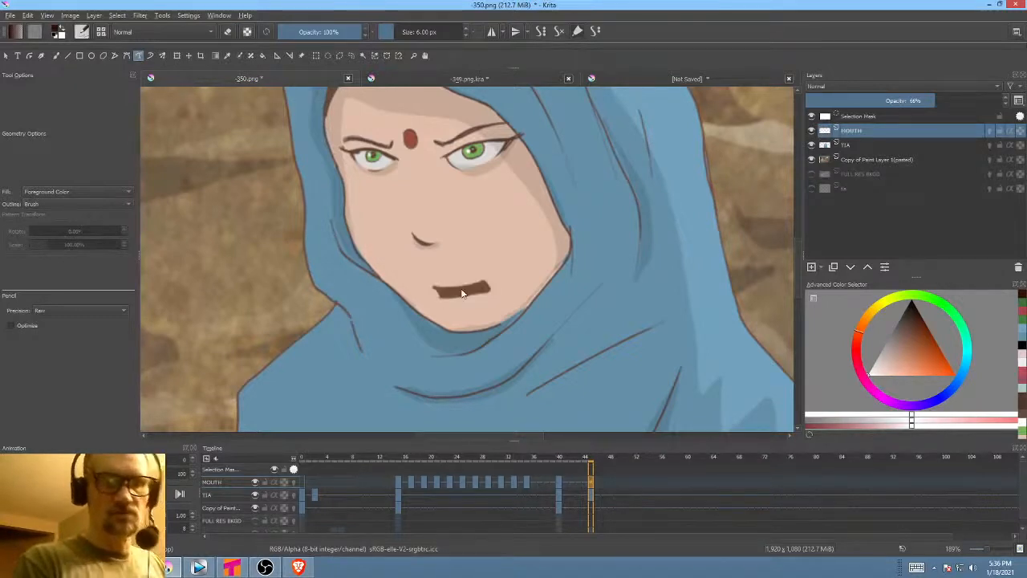
# - Nudge the mouth drawing at frame 45 of the MOUTH layer slightly left and up with the Transform tool
pyautogui.moveTo(529, 257); pyautogui.dragTo(534, 245)
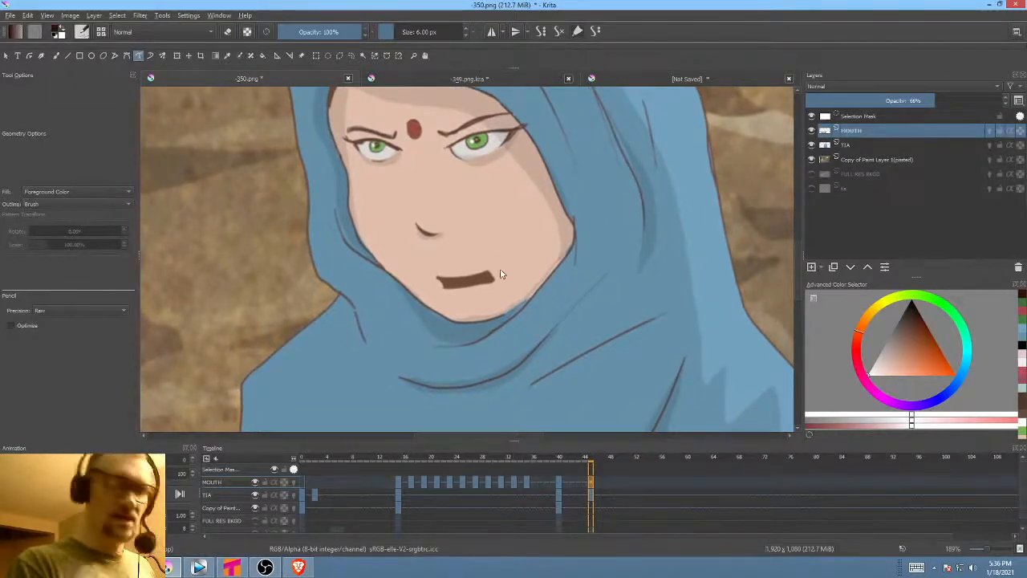
pyautogui.hotkey('ctrl', 't')
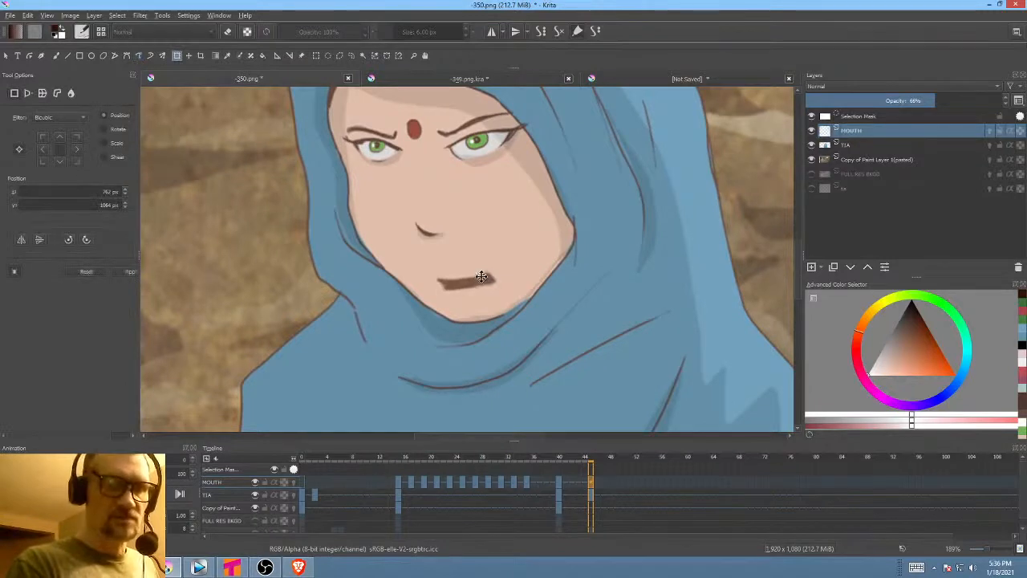
pyautogui.moveTo(475, 277); pyautogui.dragTo(467, 278)
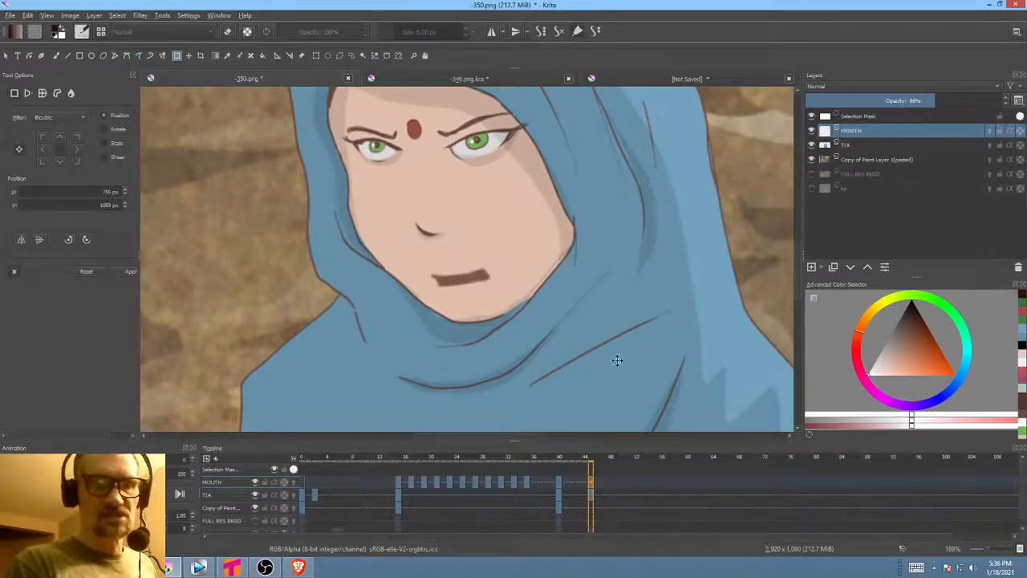
# - Start frame 47 of the MOUTH layer from a blank drawing and draw a filled, wider open mouth over the ghosted frame 45 mouth
pyautogui.click(604, 483)
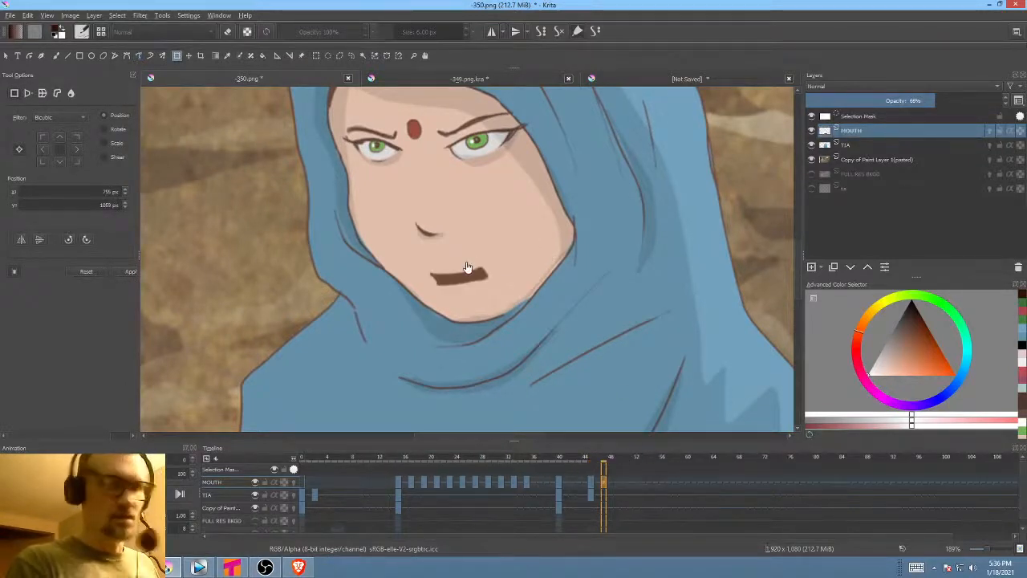
pyautogui.click(467, 276)
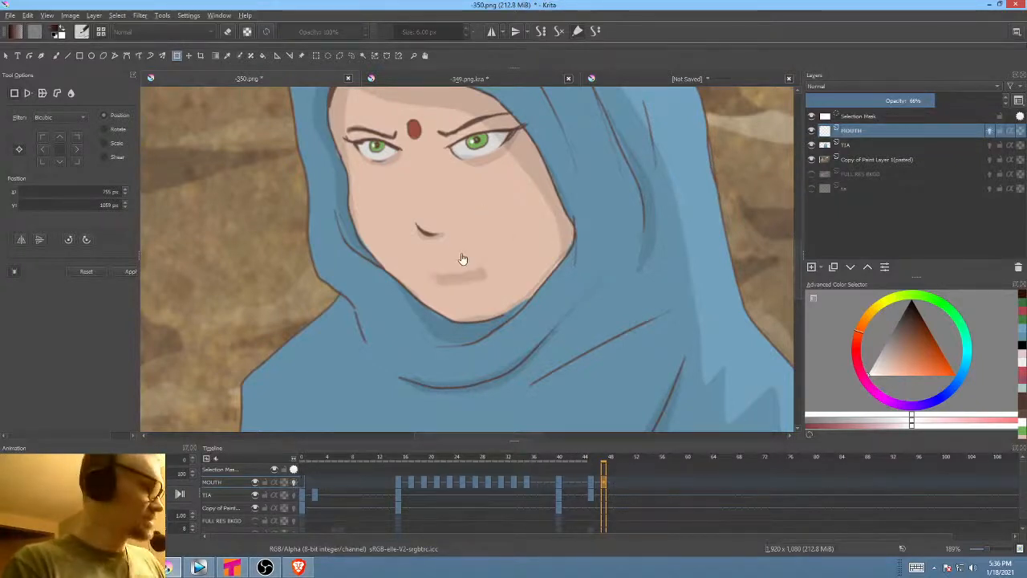
pyautogui.press('p')
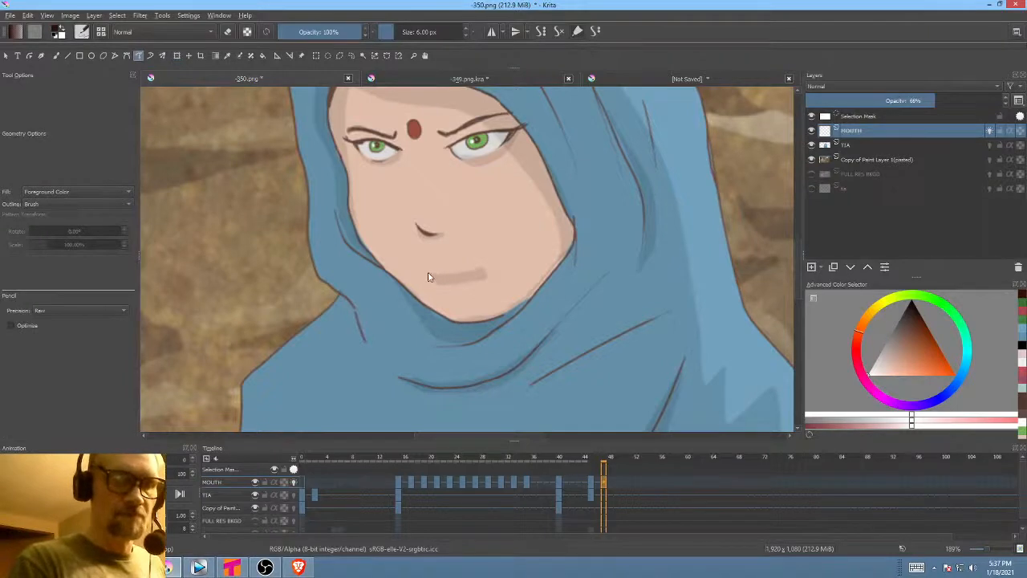
pyautogui.moveTo(458, 273)
pyautogui.mouseDown()
pyautogui.moveTo(482, 272)
pyautogui.moveTo(463, 290)
pyautogui.moveTo(439, 293)
pyautogui.mouseUp()
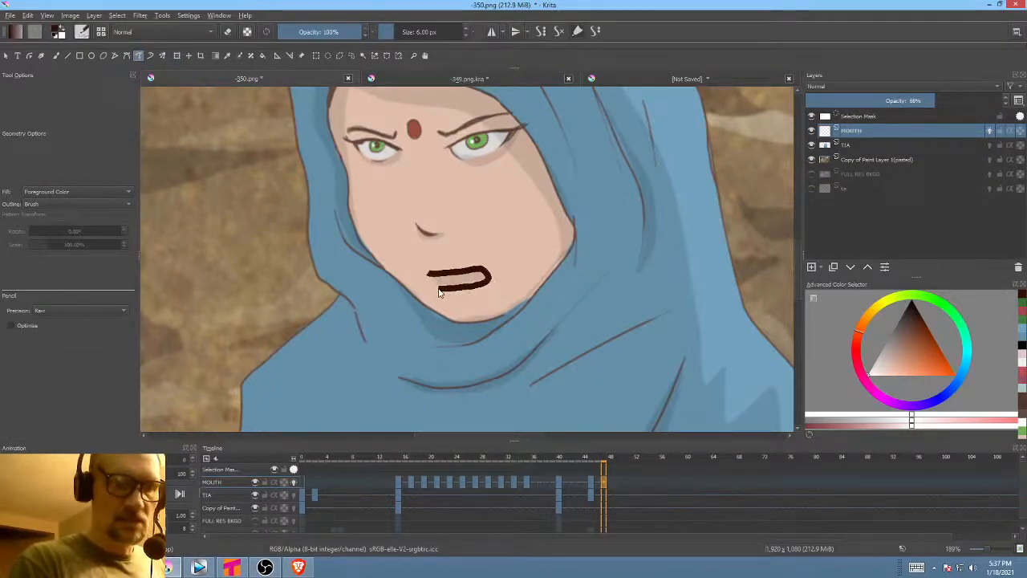
# - Repeat the mouth poses of frames 45 and 47 at frames 49, 51 and 53 of the MOUTH layer and play them back
pyautogui.click(592, 484)
pyautogui.keyDown('shift'); pyautogui.click(602, 485); pyautogui.keyUp('shift')
pyautogui.moveTo(595, 484); pyautogui.dragTo(645, 481)
pyautogui.click(618, 483)
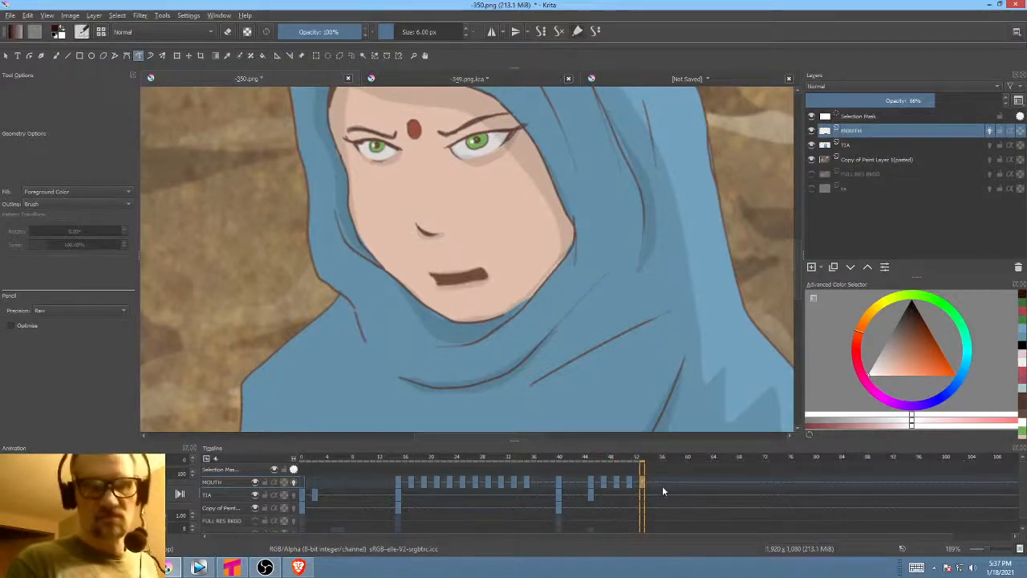
pyautogui.click(591, 482)
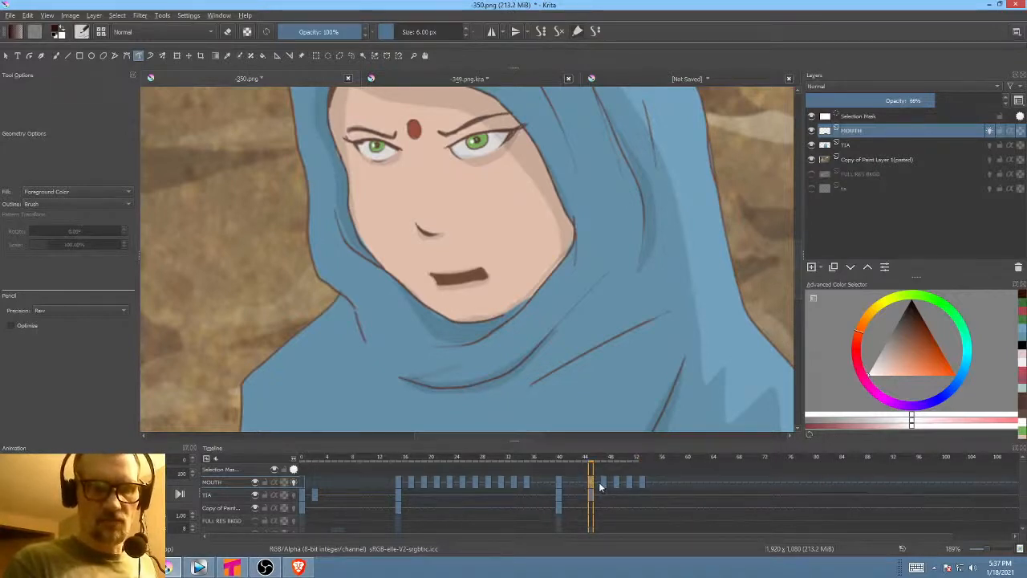
pyautogui.press('space')
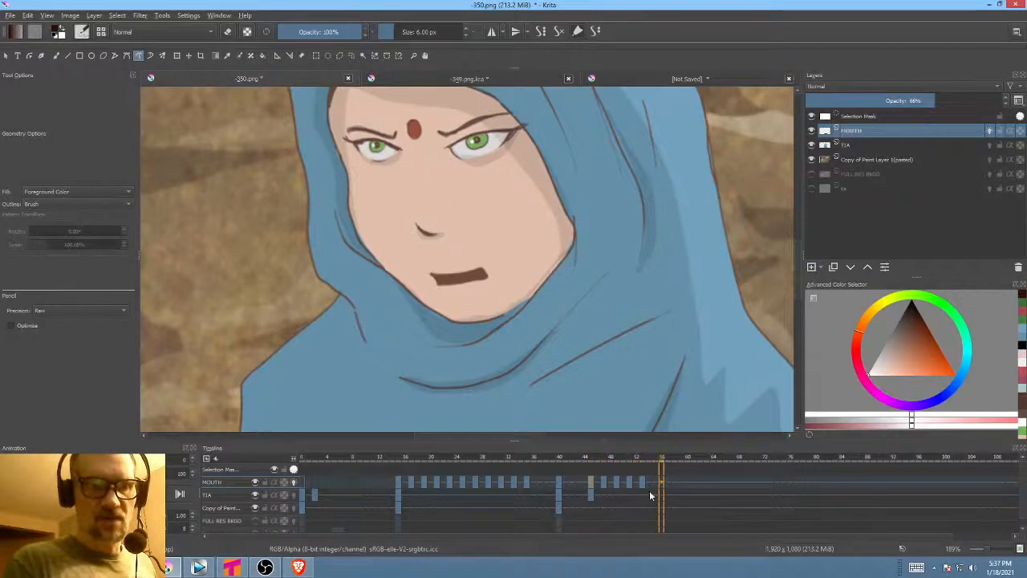
pyautogui.press('space')
# - Start frame 55 of the MOUTH layer from a blank drawing and draw a closed, straight mouth line with the brush
pyautogui.click(655, 481)
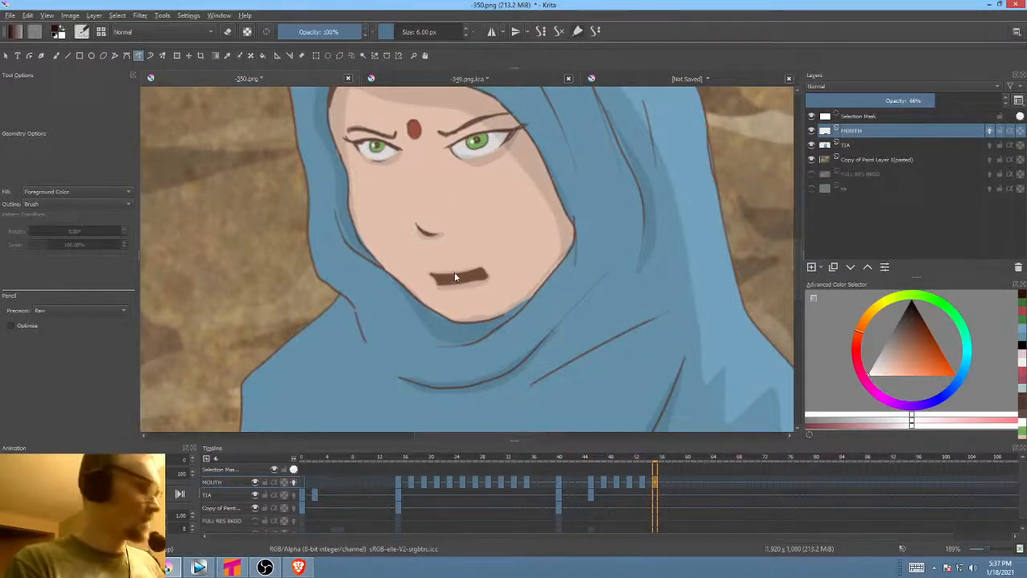
pyautogui.press('b')
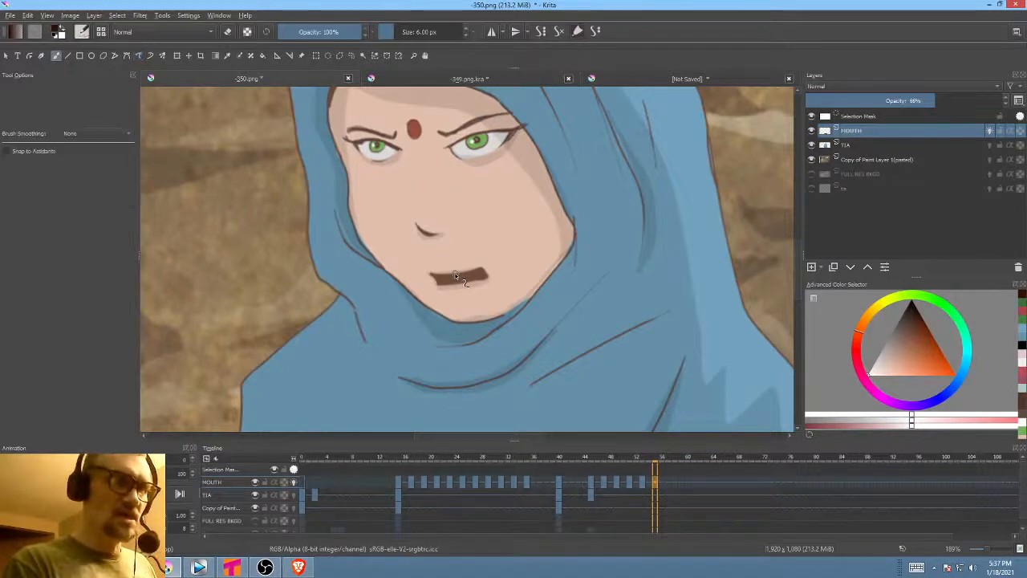
pyautogui.press('Delete')
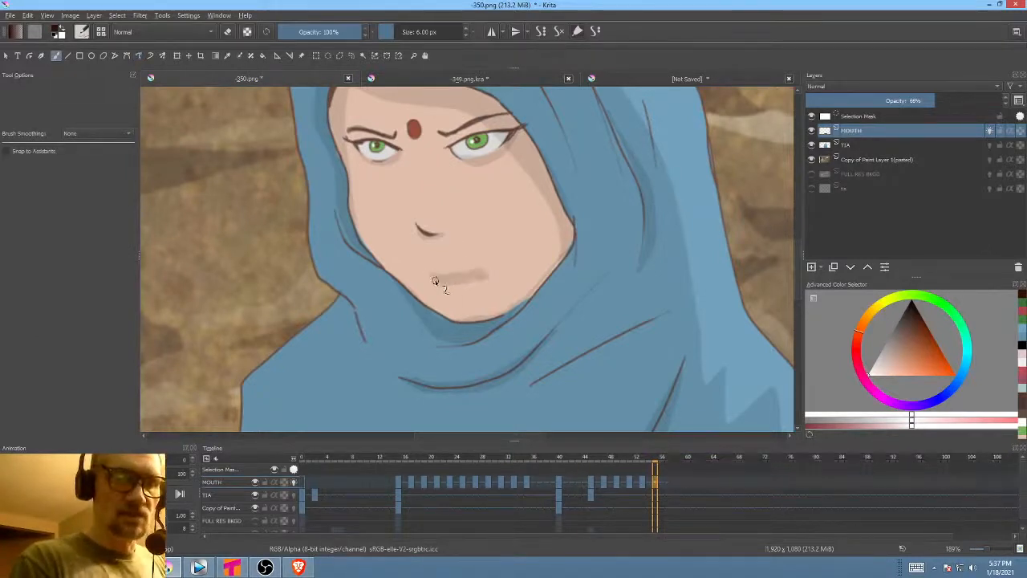
pyautogui.moveTo(435, 280); pyautogui.dragTo(494, 274)
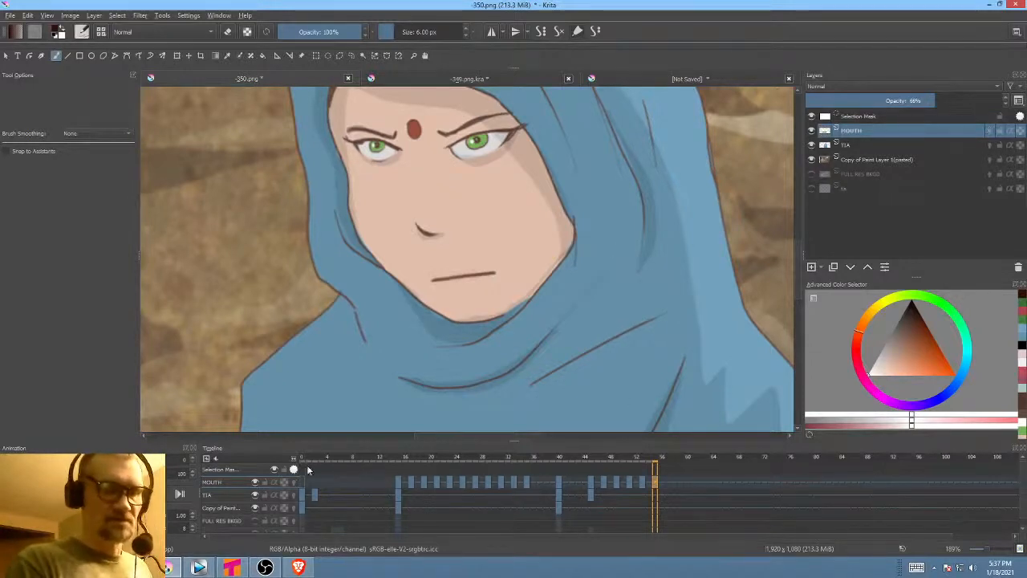
# - Select the TIA layer at frame 45, step to frame 51, and play the frames from 45 on to check the woman's talking mouth
pyautogui.scroll(-4, 562, 269)
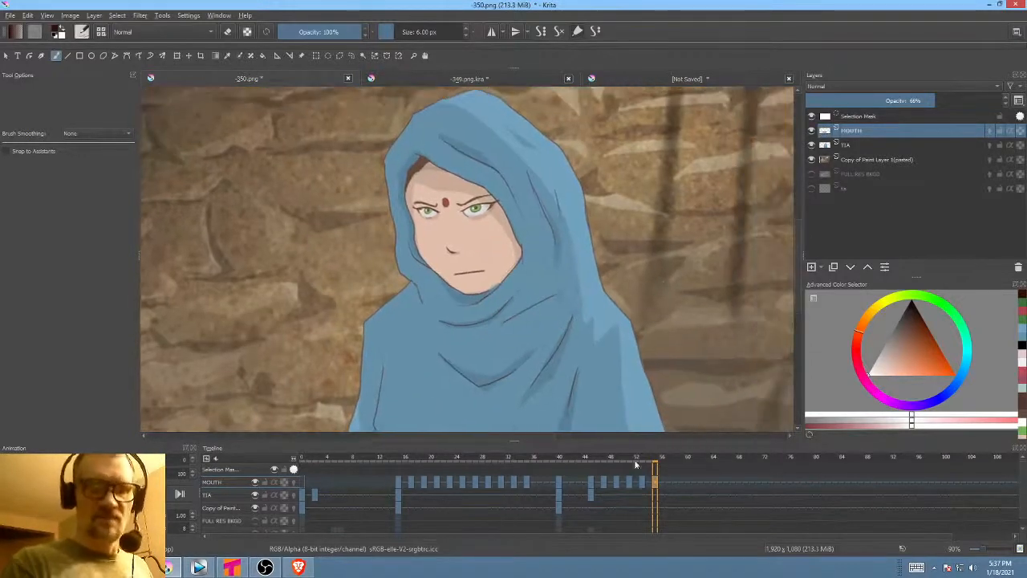
pyautogui.click(592, 512)
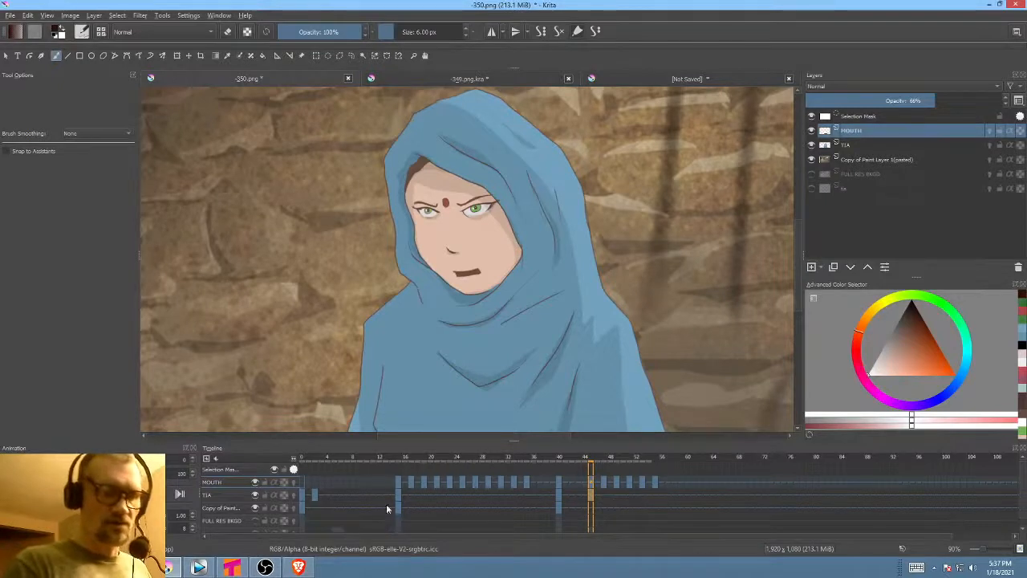
pyautogui.rightClick(592, 495)
pyautogui.press('Escape')
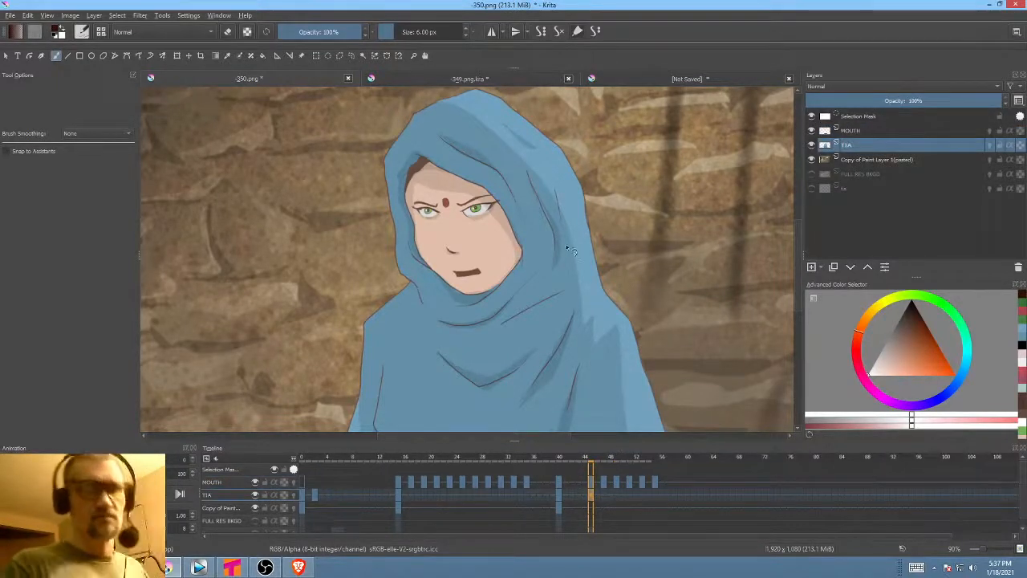
pyautogui.moveTo(470, 264); pyautogui.dragTo(557, 252)
pyautogui.click(622, 504)
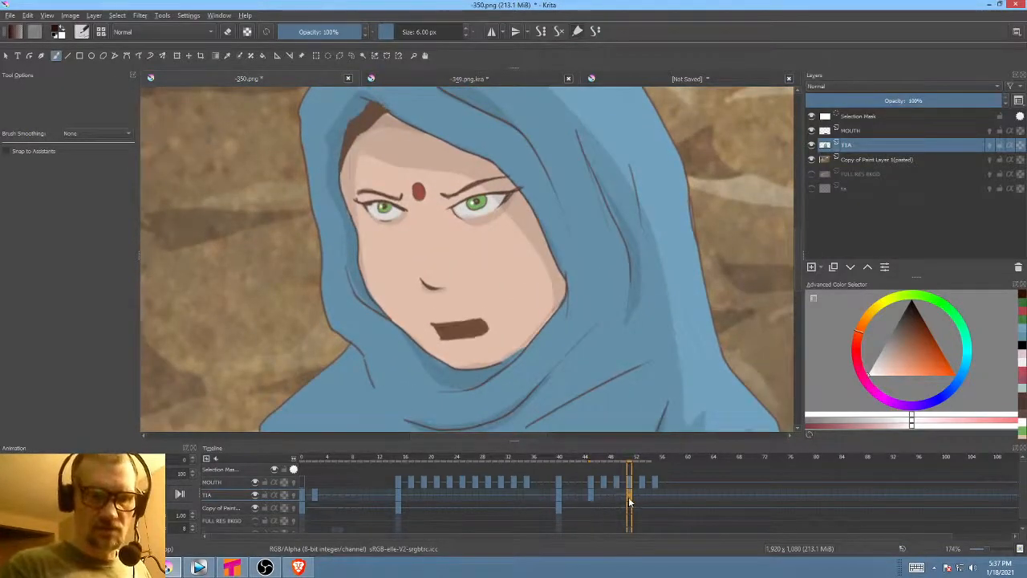
pyautogui.click(594, 496)
pyautogui.click(605, 501)
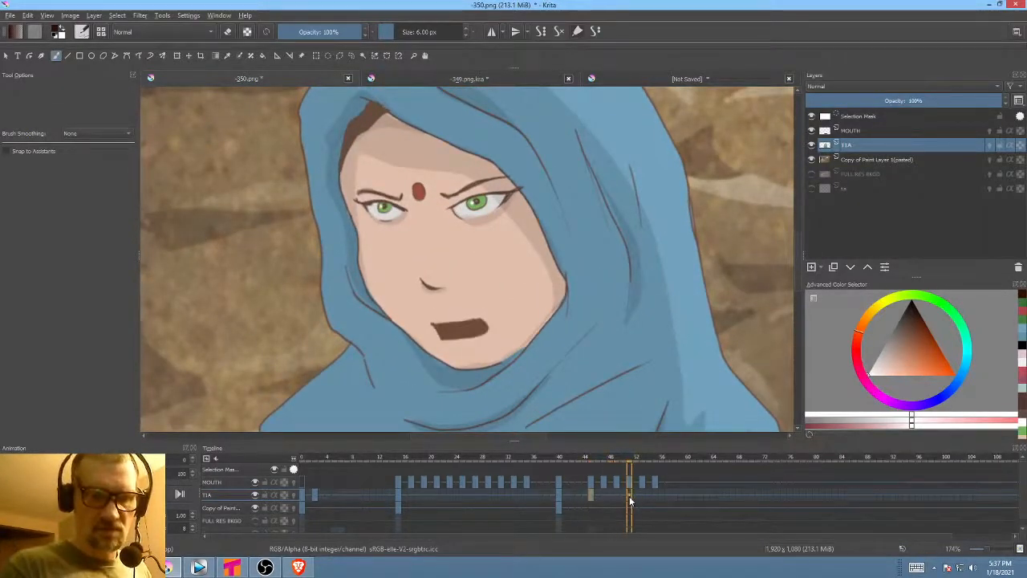
pyautogui.press('space')
pyautogui.press('space')
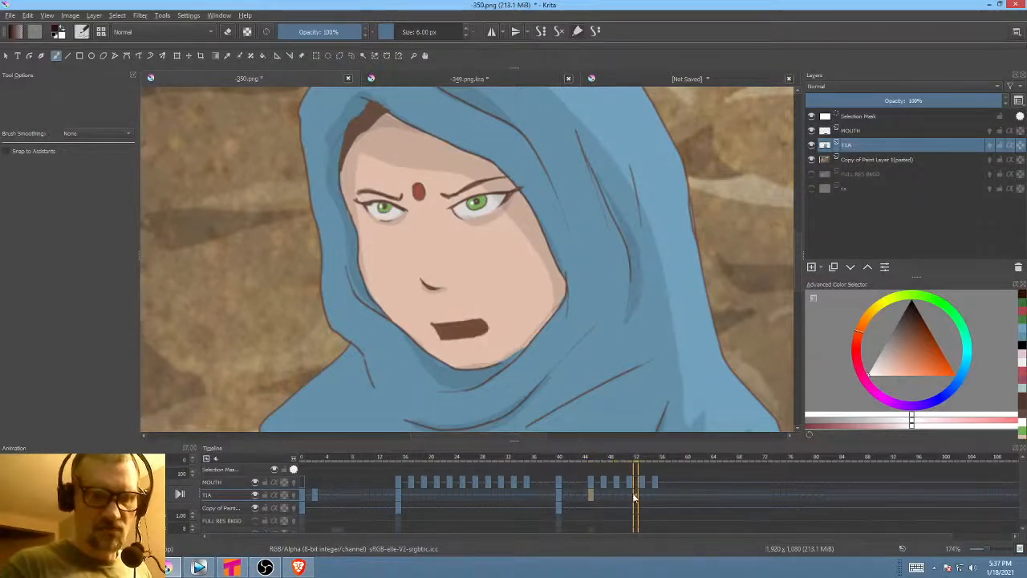
pyautogui.press('space')
pyautogui.press('space')
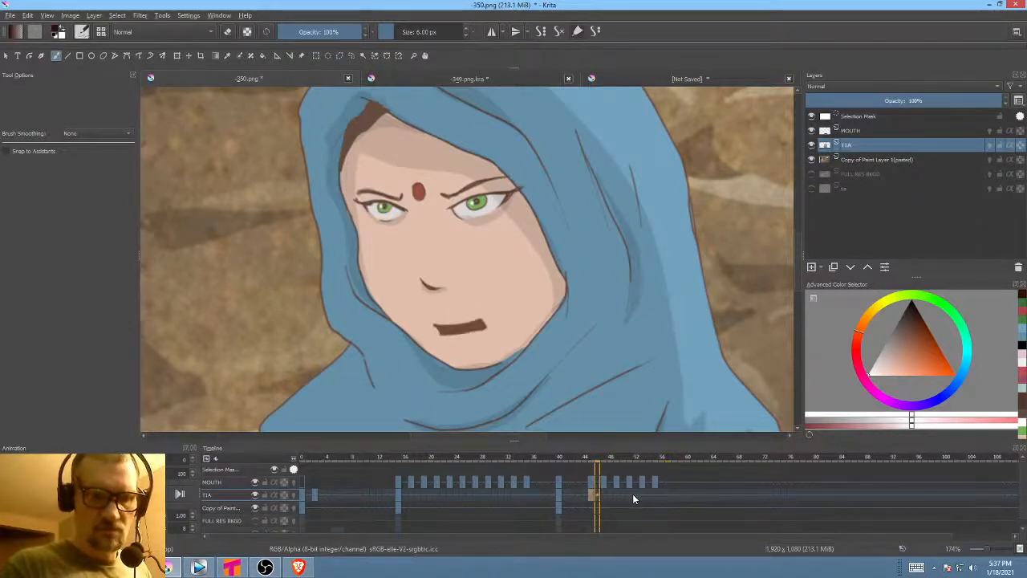
pyautogui.press('space')
# - At frame 51 of the TIA layer, narrow the woman's right-hand eye by painting its lower part with sampled shadow and skin colours
pyautogui.click(630, 496)
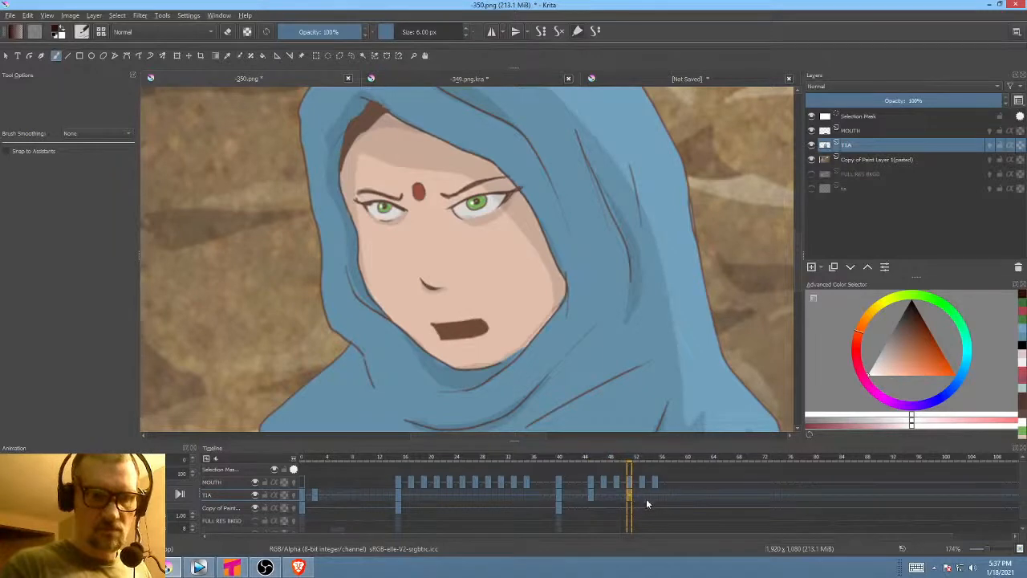
pyautogui.moveTo(541, 317); pyautogui.dragTo(536, 317)
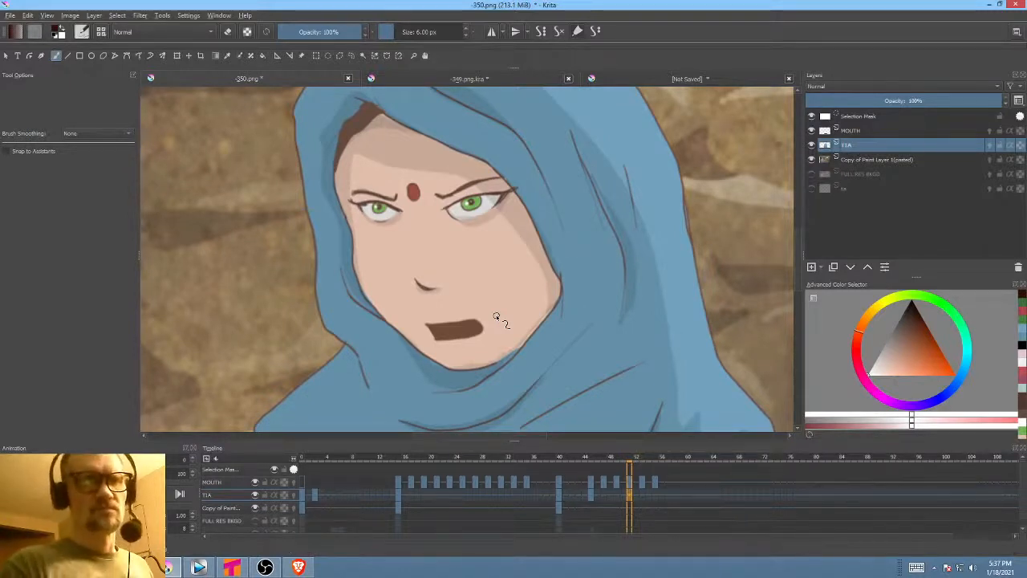
pyautogui.moveTo(411, 267)
pyautogui.mouseDown()
pyautogui.moveTo(472, 190)
pyautogui.moveTo(465, 316)
pyautogui.moveTo(483, 312)
pyautogui.mouseUp()
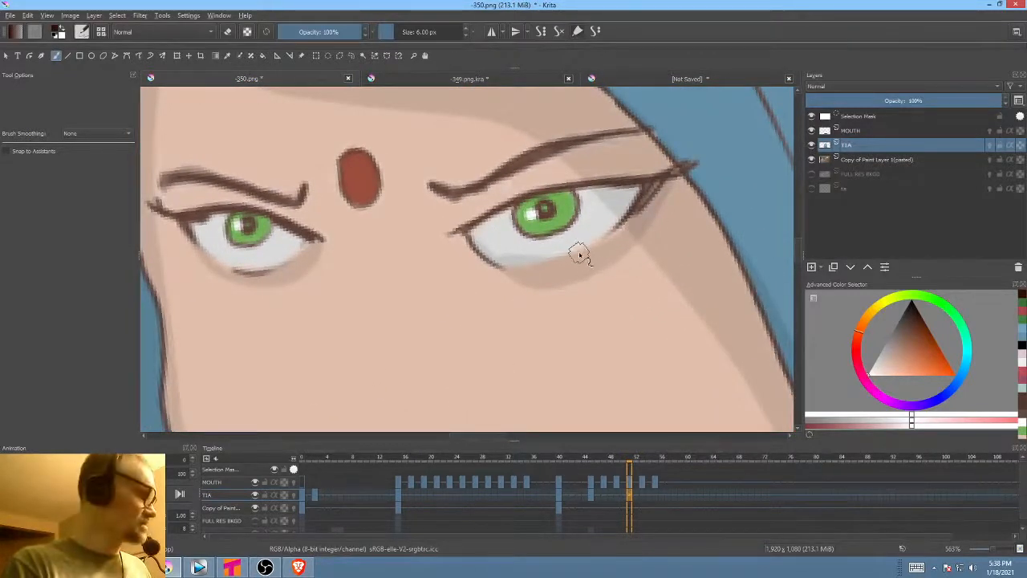
pyautogui.keyDown('ctrl'); pyautogui.click(598, 281); pyautogui.keyUp('ctrl')
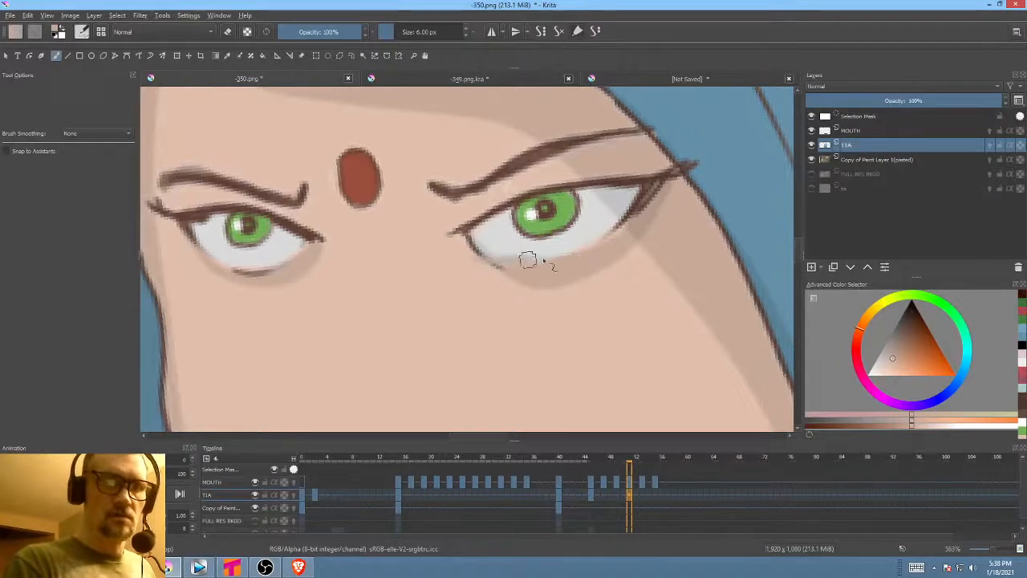
pyautogui.moveTo(484, 266)
pyautogui.mouseDown()
pyautogui.moveTo(539, 257)
pyautogui.moveTo(586, 232)
pyautogui.moveTo(620, 241)
pyautogui.mouseUp()
pyautogui.keyDown('ctrl'); pyautogui.click(494, 280); pyautogui.keyUp('ctrl')
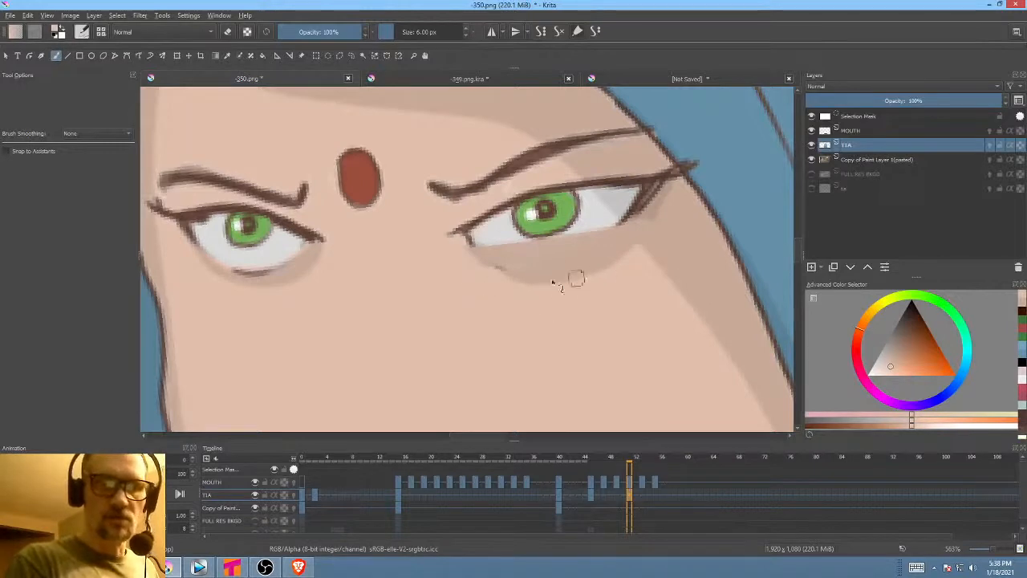
pyautogui.moveTo(573, 278)
pyautogui.mouseDown()
pyautogui.moveTo(532, 273)
pyautogui.moveTo(579, 273)
pyautogui.moveTo(502, 268)
pyautogui.mouseUp()
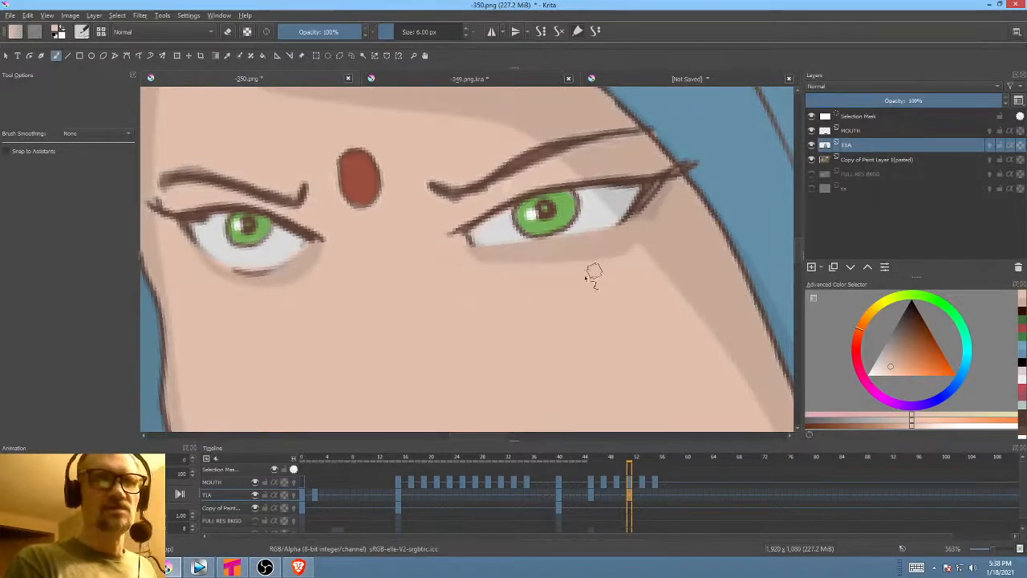
# - Narrow the woman's left-hand eye to match with sampled shadow and skin colours, touch up its white, and undo the stray stroke
pyautogui.moveTo(538, 311); pyautogui.dragTo(658, 340)
pyautogui.keyDown('ctrl'); pyautogui.click(417, 294); pyautogui.keyUp('ctrl')
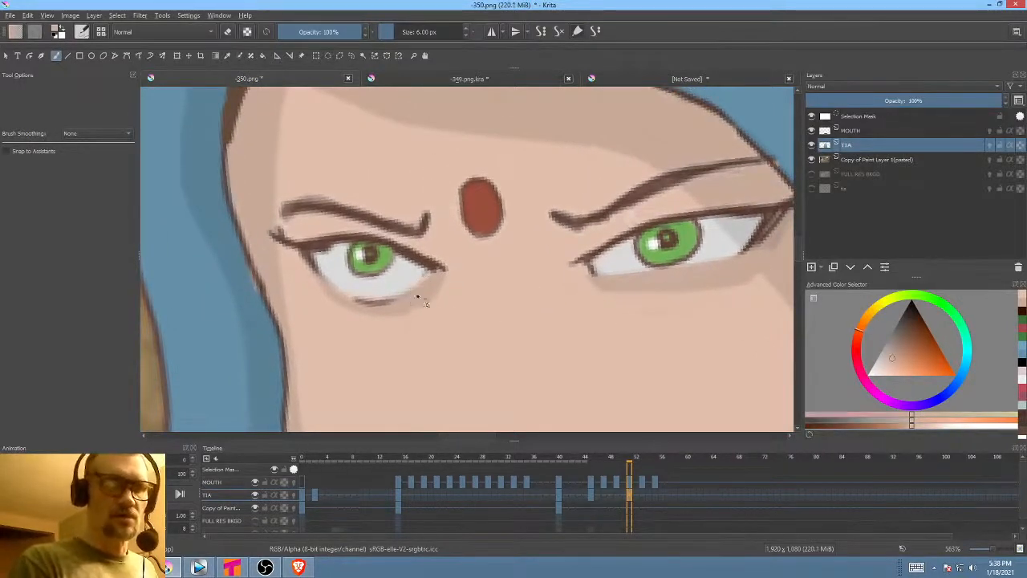
pyautogui.keyDown('ctrl'); pyautogui.click(429, 285); pyautogui.keyUp('ctrl')
pyautogui.moveTo(426, 289)
pyautogui.mouseDown()
pyautogui.moveTo(353, 289)
pyautogui.moveTo(311, 274)
pyautogui.moveTo(419, 292)
pyautogui.moveTo(393, 294)
pyautogui.moveTo(339, 286)
pyautogui.moveTo(438, 284)
pyautogui.moveTo(333, 280)
pyautogui.moveTo(366, 294)
pyautogui.moveTo(352, 298)
pyautogui.moveTo(400, 295)
pyautogui.moveTo(368, 299)
pyautogui.moveTo(390, 306)
pyautogui.moveTo(382, 304)
pyautogui.moveTo(445, 302)
pyautogui.moveTo(459, 289)
pyautogui.moveTo(352, 305)
pyautogui.moveTo(390, 312)
pyautogui.moveTo(336, 301)
pyautogui.moveTo(321, 296)
pyautogui.moveTo(491, 305)
pyautogui.mouseUp()
pyautogui.keyDown('ctrl'); pyautogui.click(452, 292); pyautogui.keyUp('ctrl')
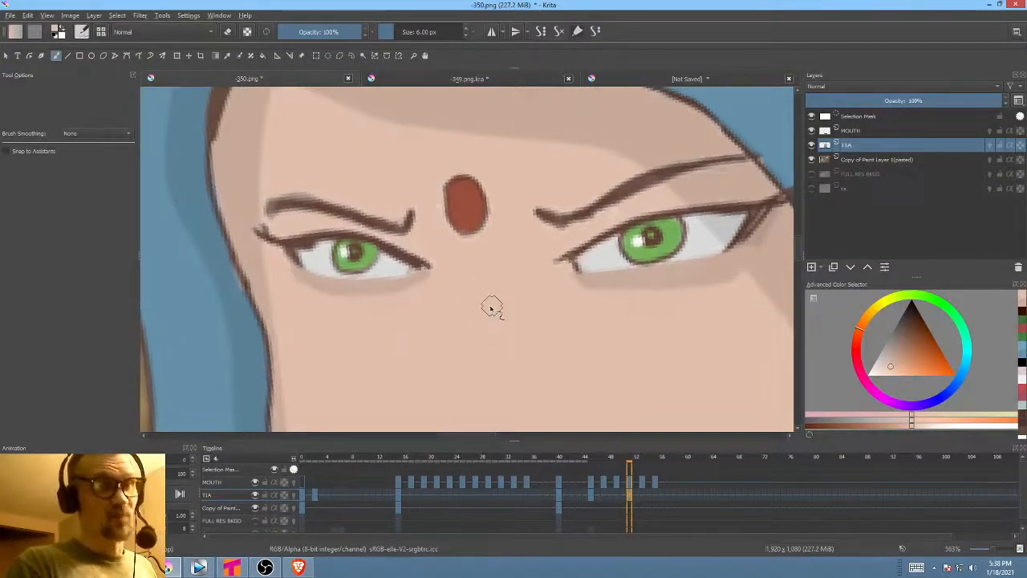
pyautogui.keyDown('ctrl'); pyautogui.click(321, 255); pyautogui.keyUp('ctrl')
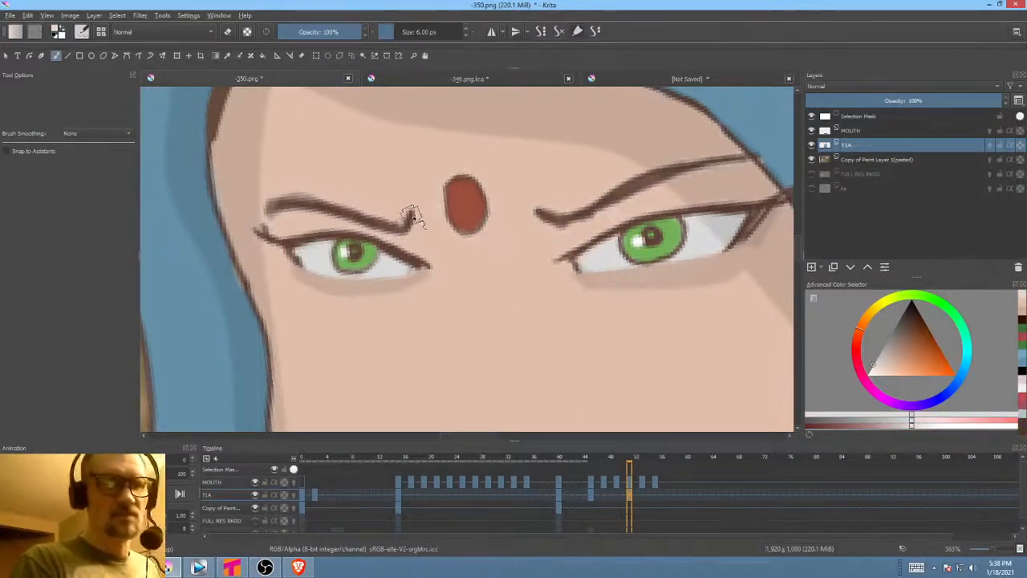
pyautogui.click(446, 235)
pyautogui.hotkey('ctrl', 'z')
# - Cover both of the woman's eyebrows on the TIA layer with filled freehand shapes in the sampled skin and forehead-shadow colours
pyautogui.keyDown('ctrl'); pyautogui.click(410, 196); pyautogui.keyUp('ctrl')
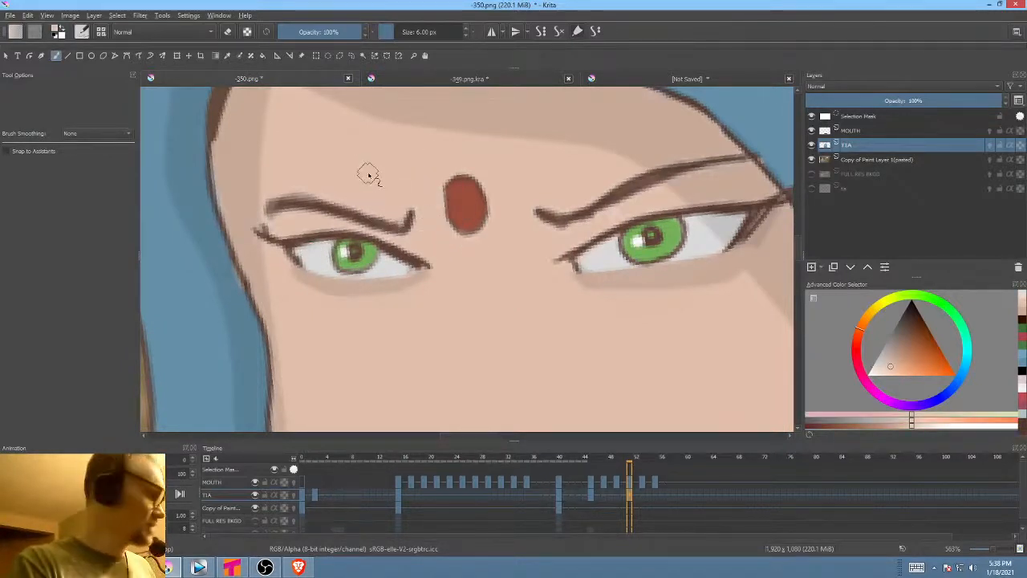
pyautogui.press('f')
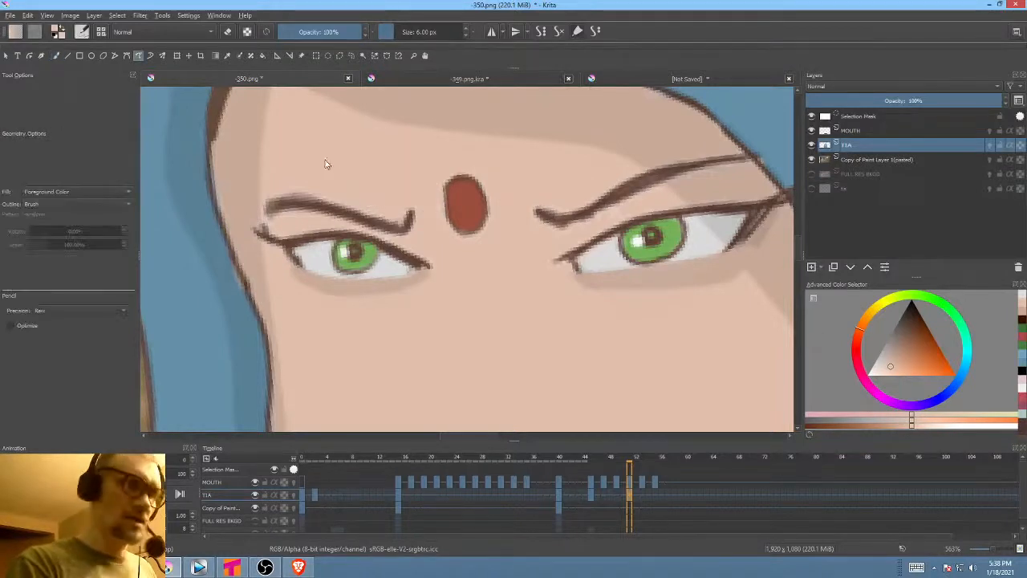
pyautogui.moveTo(269, 203)
pyautogui.mouseDown()
pyautogui.moveTo(328, 215)
pyautogui.moveTo(419, 222)
pyautogui.mouseUp()
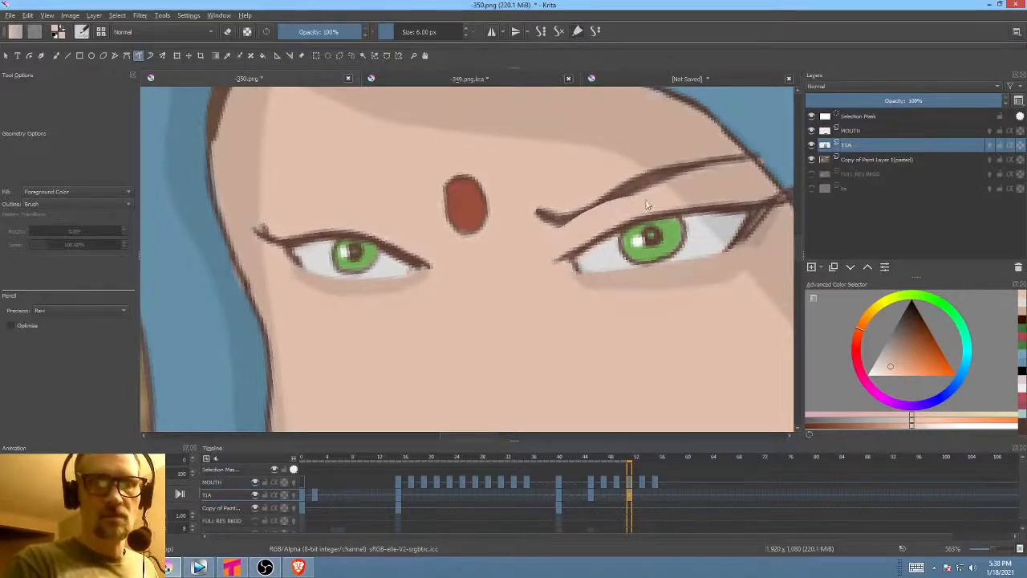
pyautogui.moveTo(655, 187)
pyautogui.mouseDown()
pyautogui.moveTo(603, 188)
pyautogui.moveTo(612, 221)
pyautogui.mouseUp()
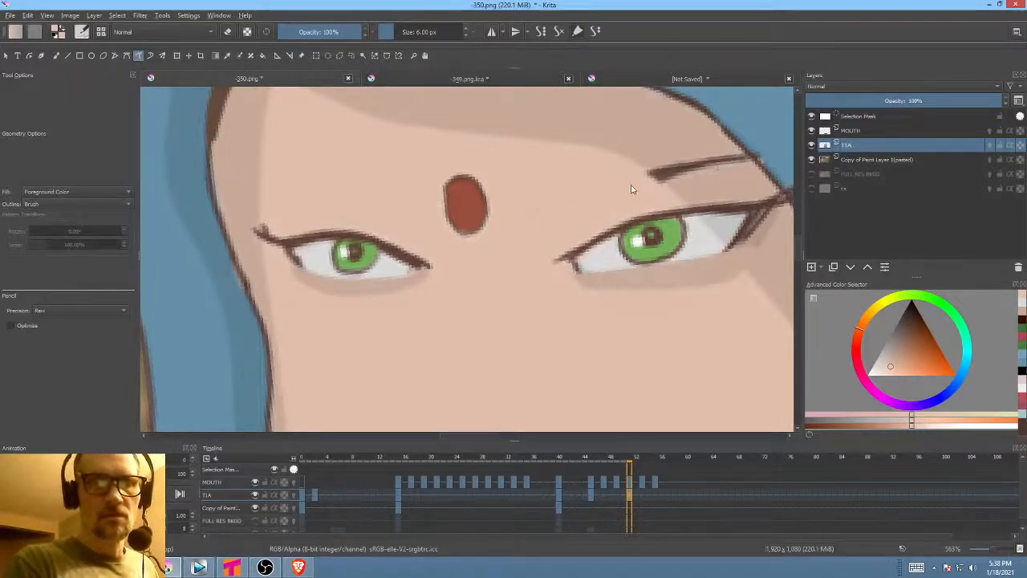
pyautogui.keyDown('ctrl'); pyautogui.click(665, 140); pyautogui.keyUp('ctrl')
pyautogui.moveTo(640, 155)
pyautogui.mouseDown()
pyautogui.moveTo(672, 183)
pyautogui.moveTo(744, 161)
pyautogui.moveTo(664, 168)
pyautogui.moveTo(718, 171)
pyautogui.mouseUp()
pyautogui.moveTo(651, 174); pyautogui.dragTo(760, 154)
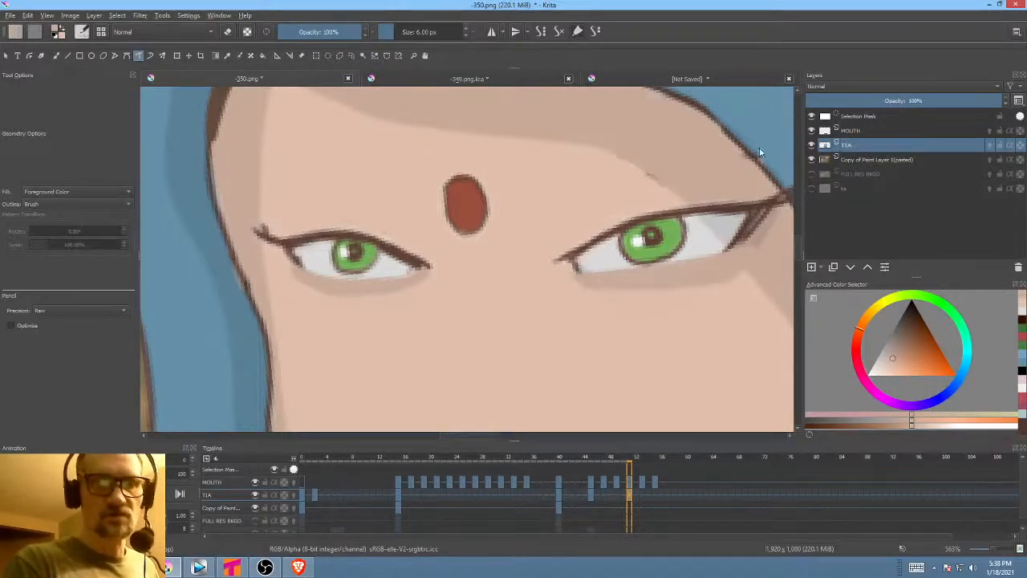
# - Clean up the last traces of the right-hand eyebrow with the forehead-shadow colour and the sampled scarf blue
pyautogui.moveTo(658, 174); pyautogui.dragTo(731, 174)
pyautogui.moveTo(691, 170); pyautogui.dragTo(687, 170)
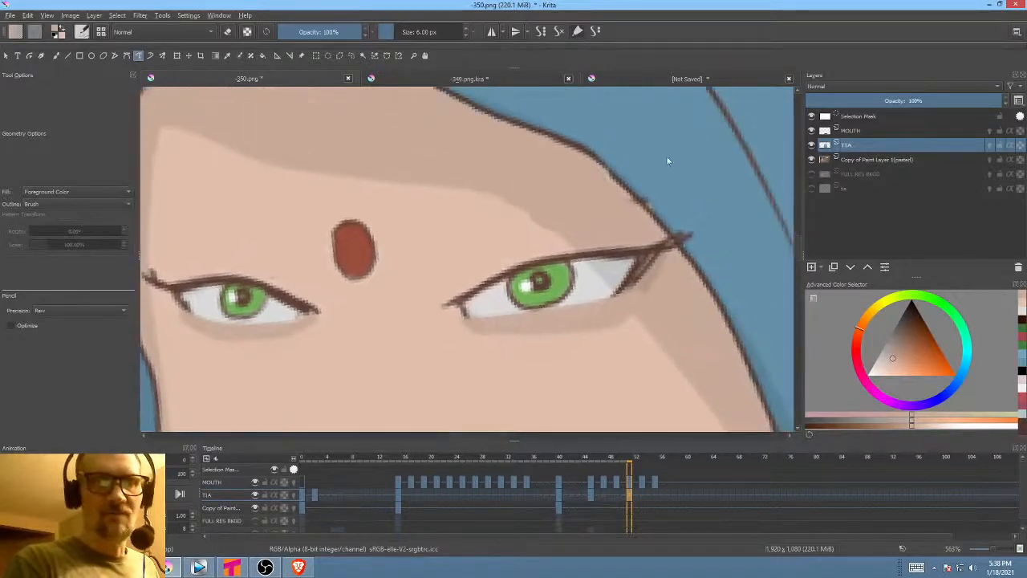
pyautogui.keyDown('ctrl'); pyautogui.click(661, 168); pyautogui.keyUp('ctrl')
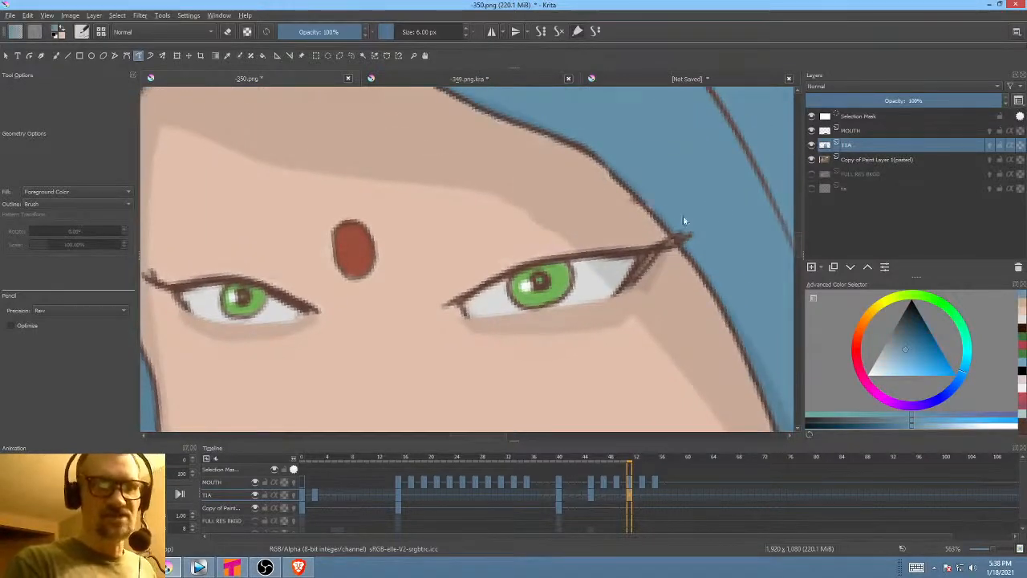
# - Brush new low, slanted eyebrows in the sampled dark brown over both eyes and add frown marks between them, mirroring the view to check
pyautogui.keyDown('ctrl'); pyautogui.click(637, 249); pyautogui.keyUp('ctrl')
pyautogui.press('b')
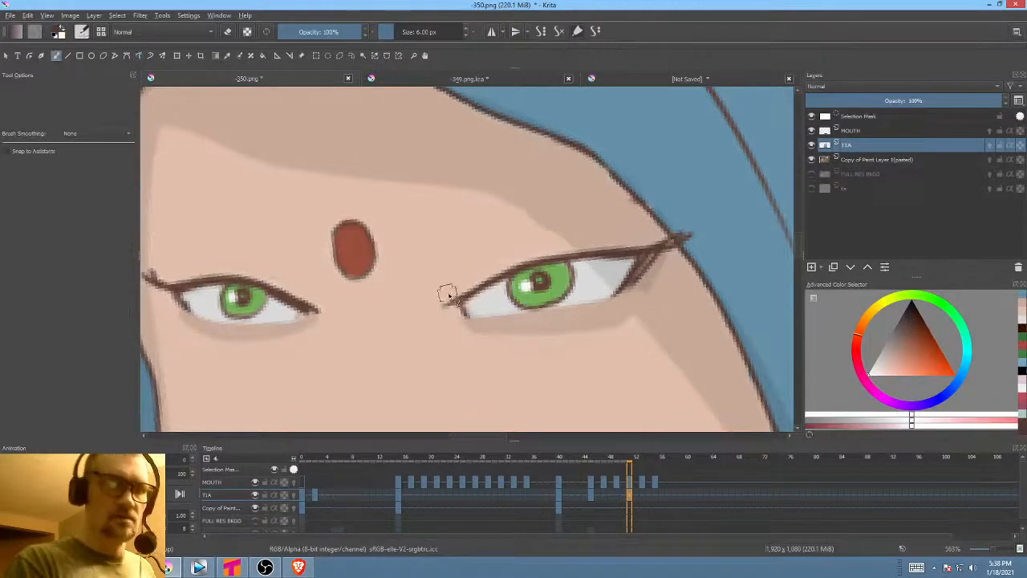
pyautogui.moveTo(437, 296)
pyautogui.mouseDown()
pyautogui.moveTo(640, 227)
pyautogui.moveTo(423, 294)
pyautogui.moveTo(665, 227)
pyautogui.mouseUp()
pyautogui.press('m')
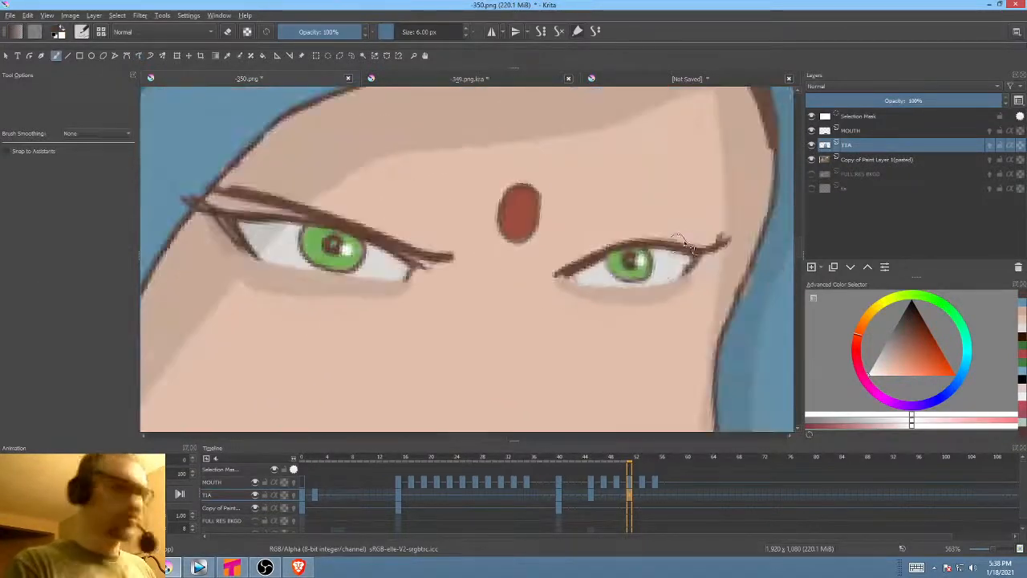
pyautogui.press('m')
pyautogui.moveTo(450, 292)
pyautogui.mouseDown()
pyautogui.moveTo(647, 247)
pyautogui.moveTo(446, 294)
pyautogui.mouseUp()
pyautogui.scroll(-5, 588, 232)
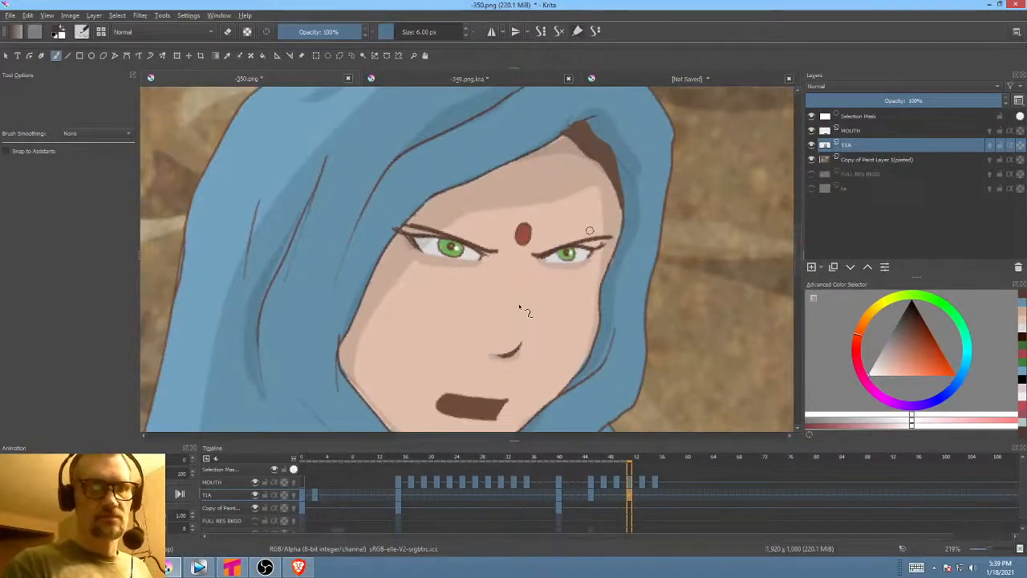
pyautogui.press('m')
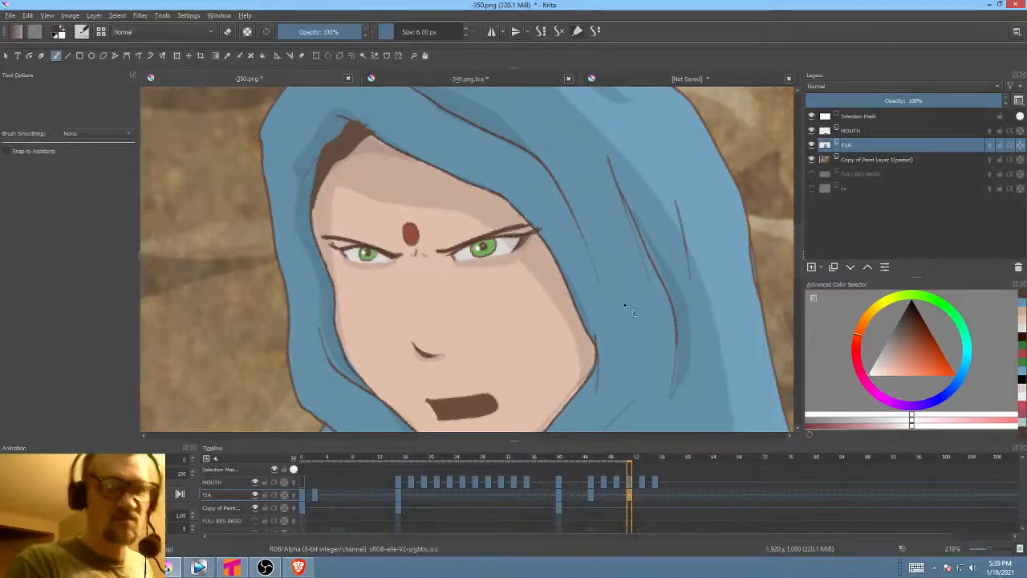
pyautogui.scroll(-3, 622, 299)
pyautogui.moveTo(612, 294); pyautogui.dragTo(595, 291)
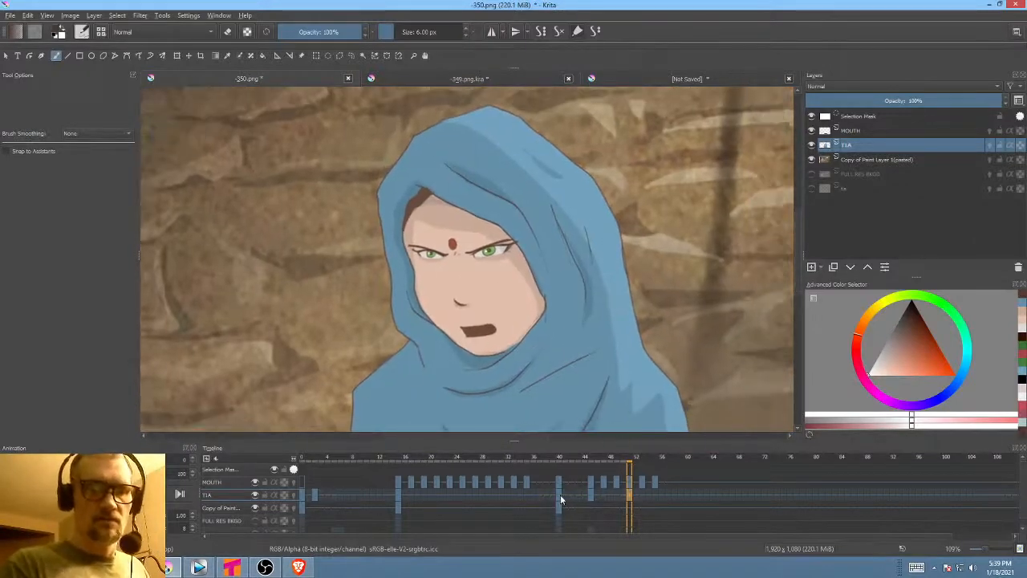
# - Go to frame 40 of the TIA layer and examine the woman's pose there
pyautogui.click(560, 494)
pyautogui.press('space')
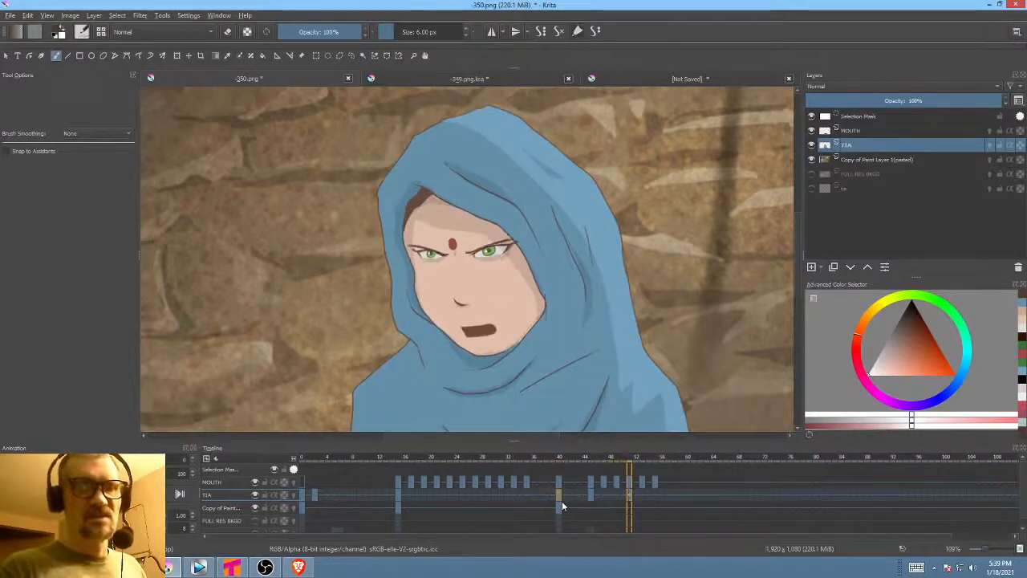
pyautogui.press('space')
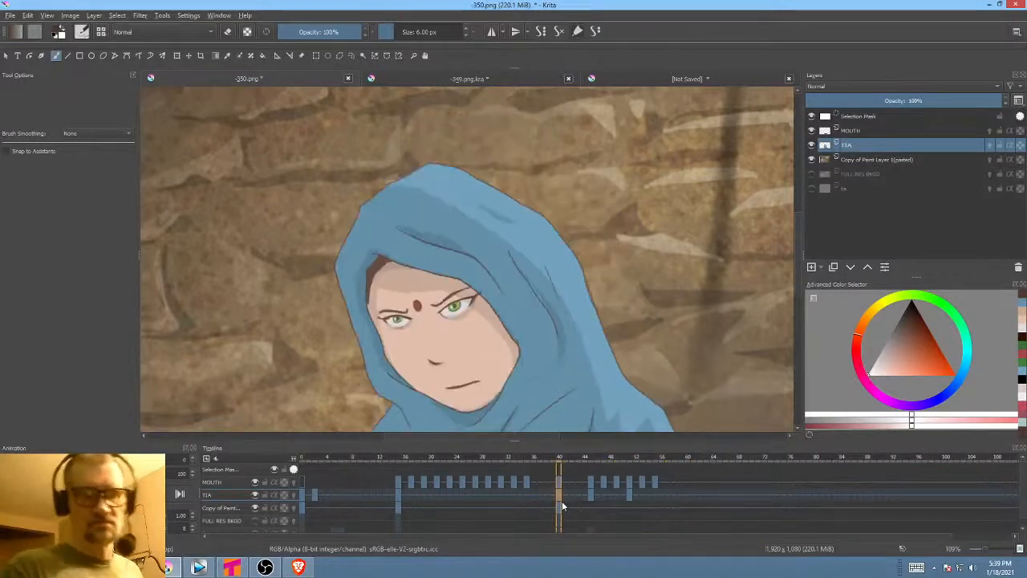
pyautogui.moveTo(504, 295); pyautogui.dragTo(553, 295)
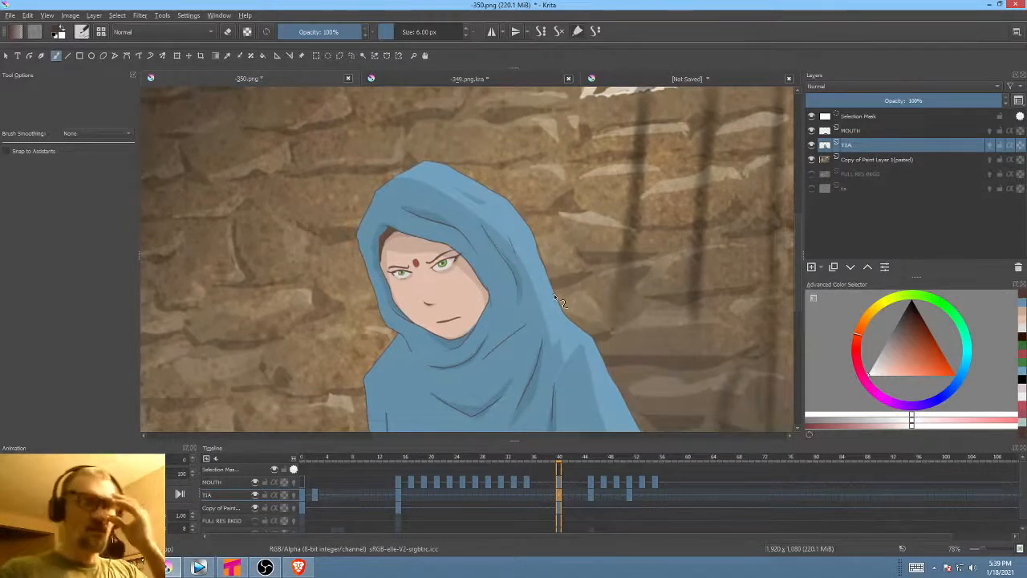
# - At frame 54 of the TIA layer, outline-select the woman's head, rotate it slightly clockwise, shift it up and right, apply and deselect
pyautogui.moveTo(593, 458); pyautogui.dragTo(645, 455)
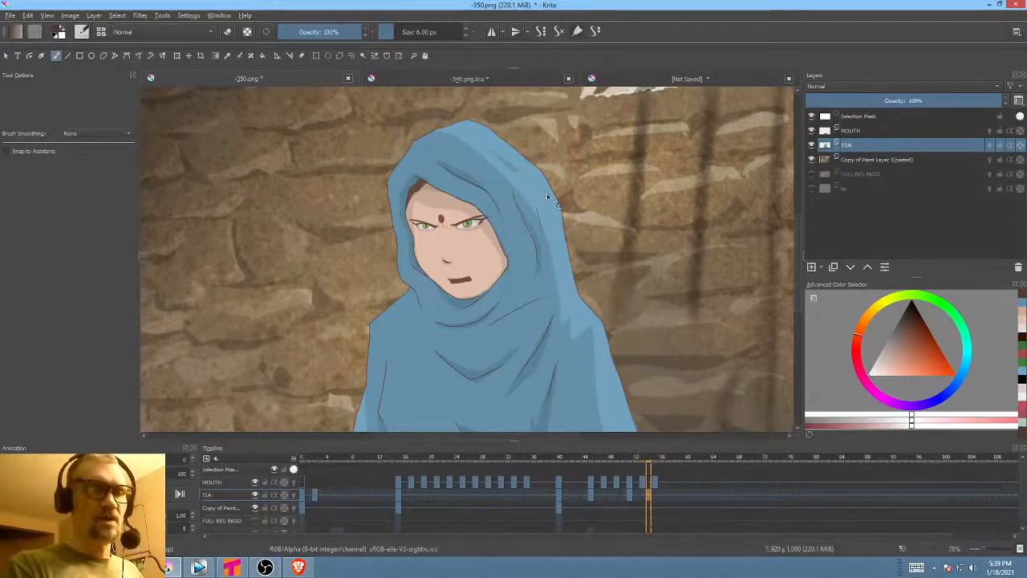
pyautogui.press('l')
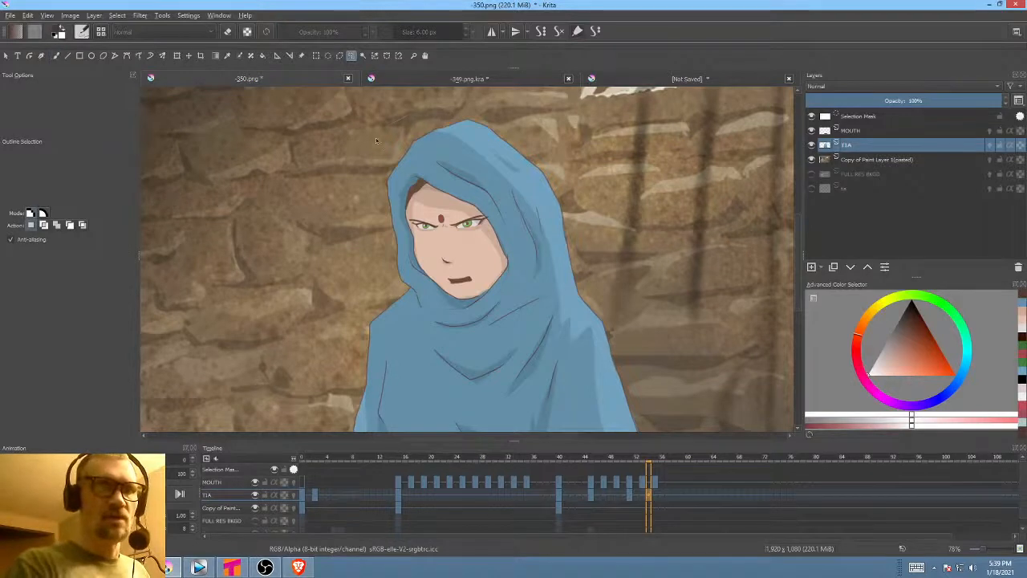
pyautogui.moveTo(594, 263); pyautogui.dragTo(595, 295)
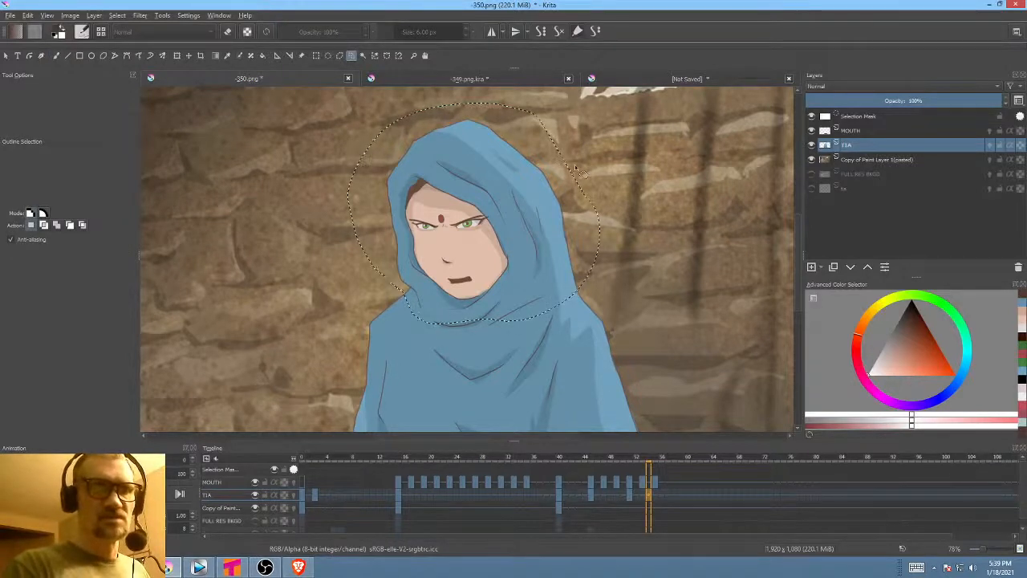
pyautogui.hotkey('ctrl', 't')
pyautogui.moveTo(632, 239); pyautogui.dragTo(632, 280)
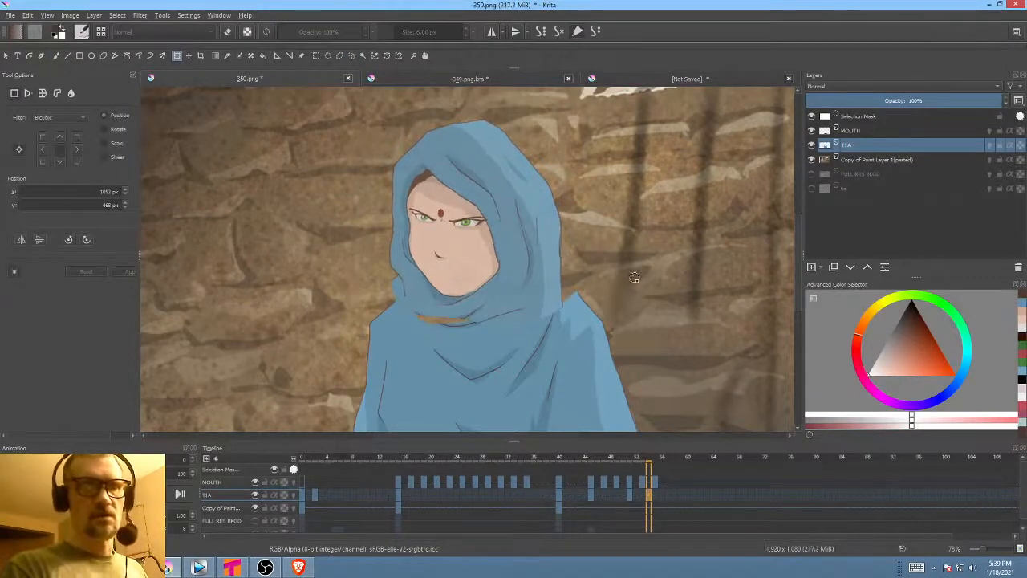
pyautogui.moveTo(545, 264)
pyautogui.mouseDown()
pyautogui.moveTo(564, 241)
pyautogui.moveTo(559, 253)
pyautogui.mouseUp()
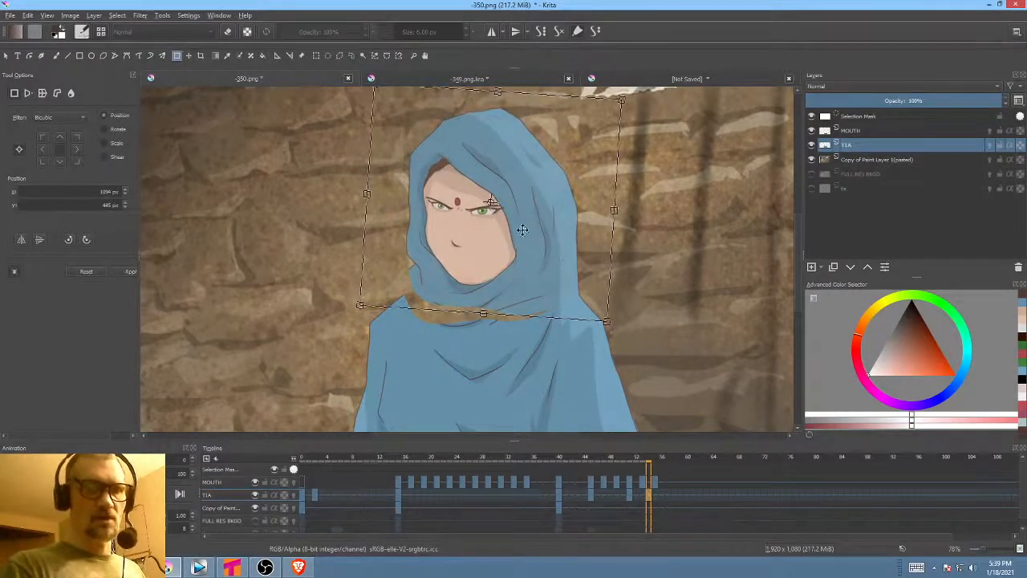
pyautogui.press('Return')
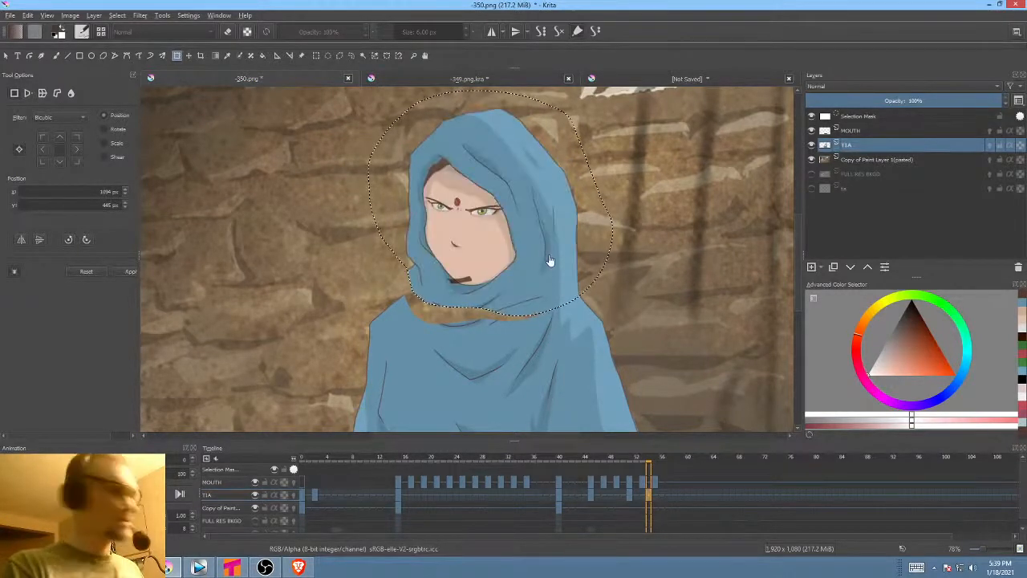
pyautogui.hotkey('ctrl', 'shift', 'a')
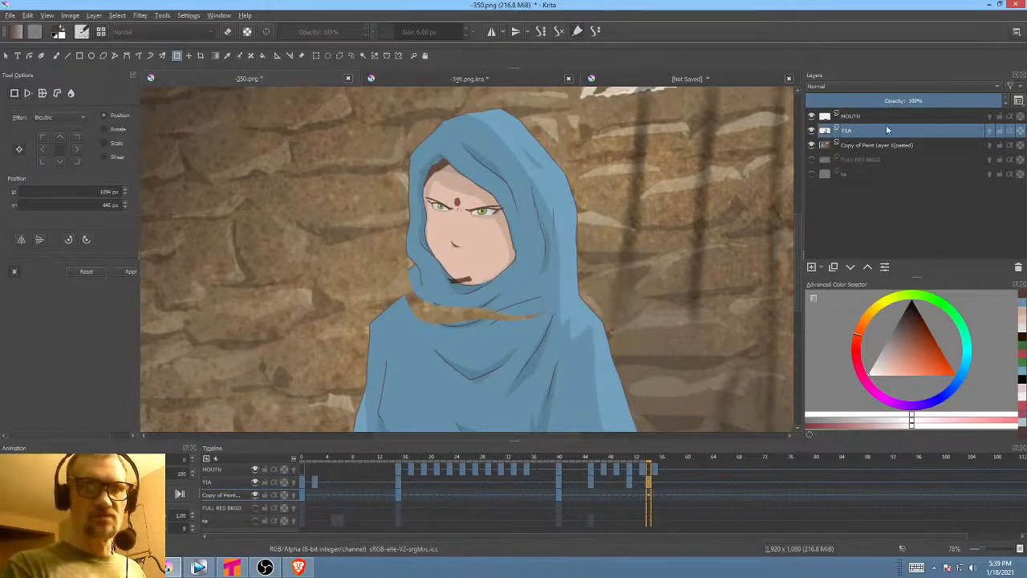
# - Hide the MOUTH layer and erase the leftover piece of scarf at the left side of the neck with a freehand shape
pyautogui.click(811, 116)
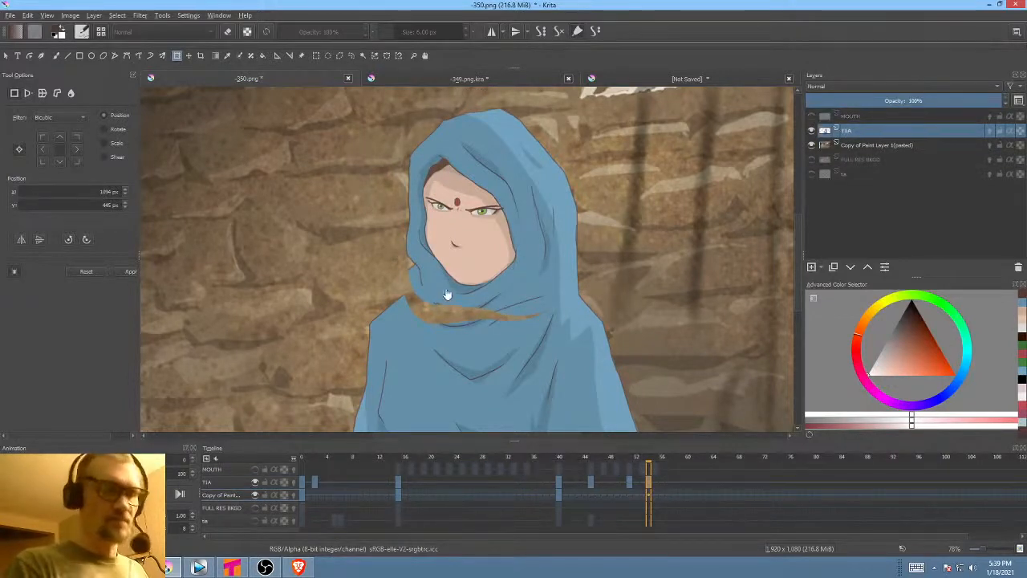
pyautogui.press('p')
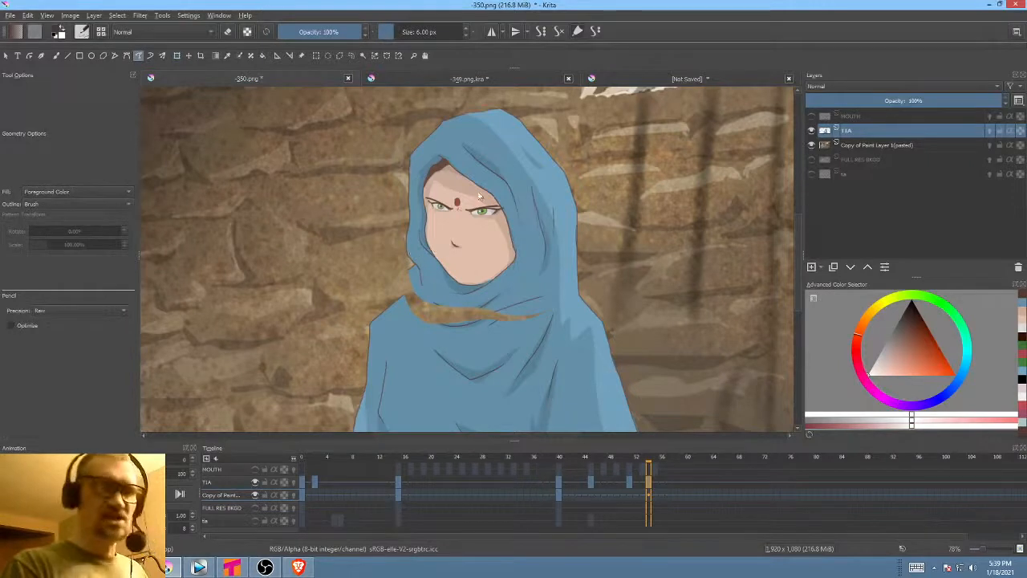
pyautogui.press('e')
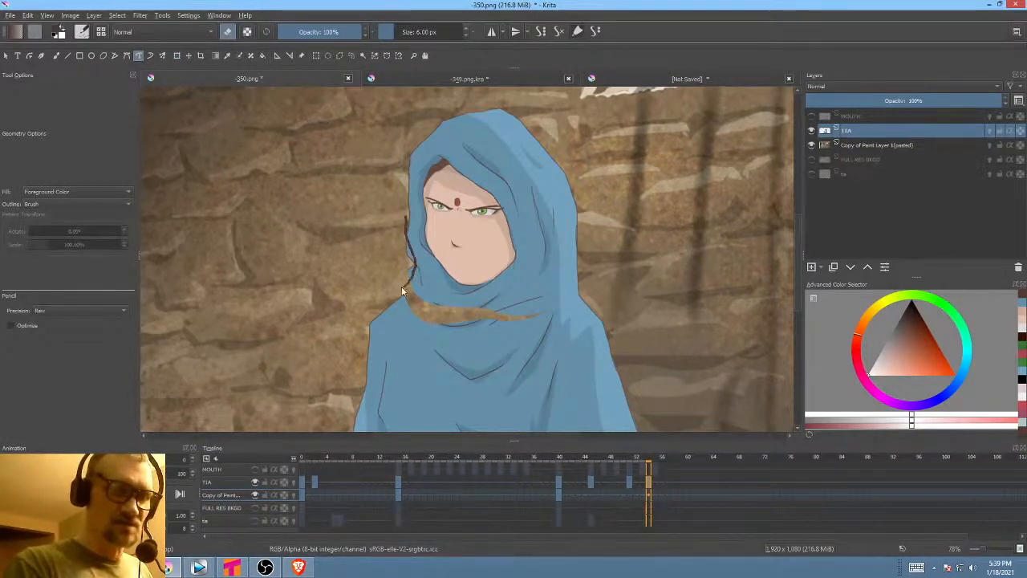
pyautogui.moveTo(402, 287); pyautogui.dragTo(393, 286)
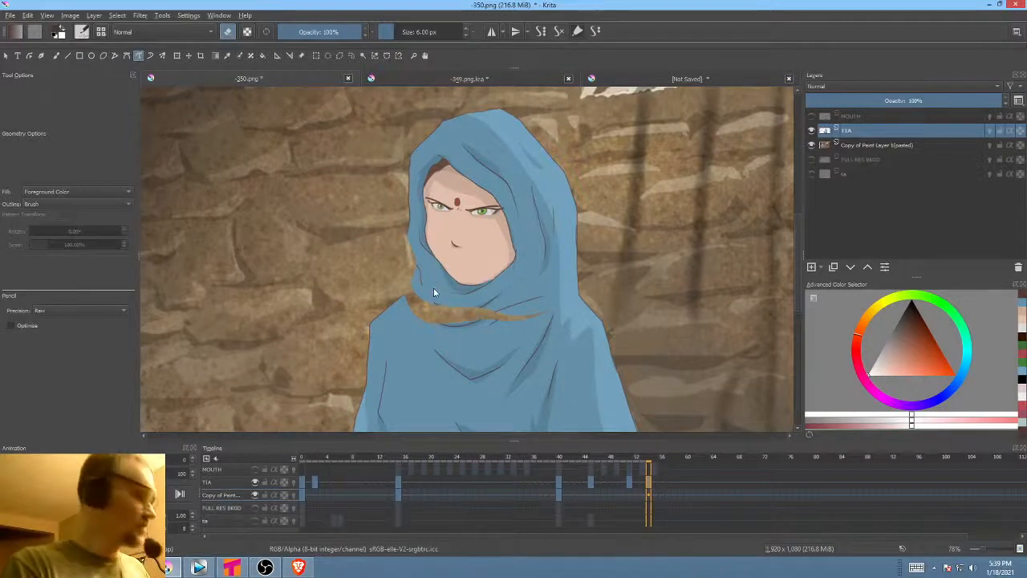
# - Close the gap in the scarf below the chin with freehand shapes filled in the sampled scarf blue
pyautogui.keyDown('ctrl'); pyautogui.click(434, 287); pyautogui.keyUp('ctrl')
pyautogui.press('e')
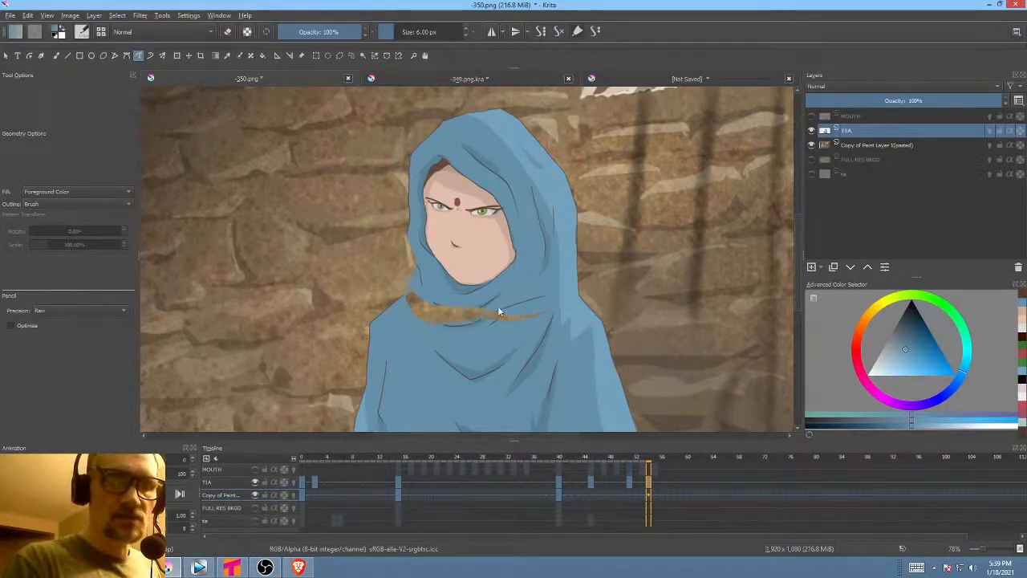
pyautogui.moveTo(498, 309); pyautogui.dragTo(545, 317)
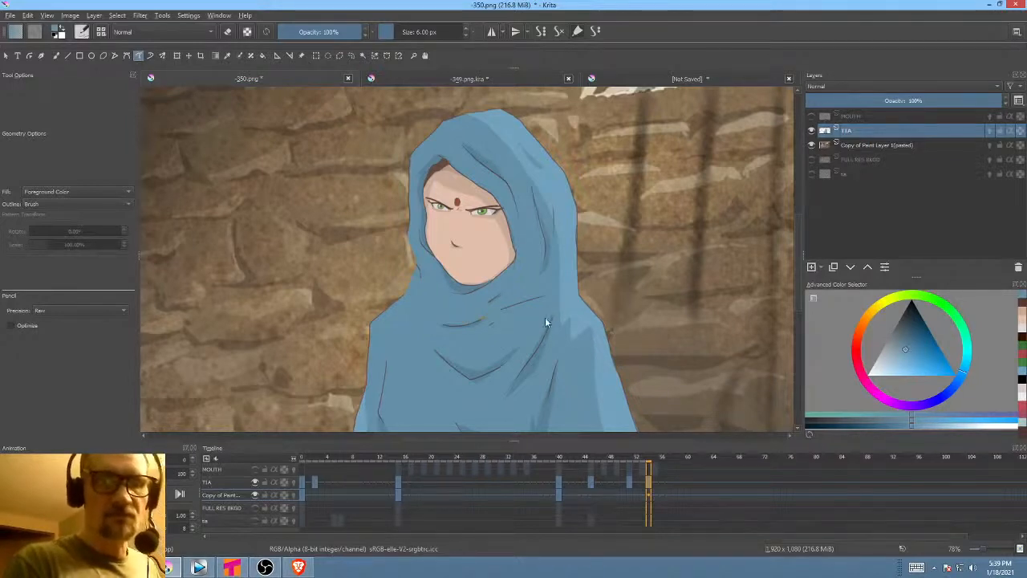
# - Brush the missing scarf outline along the left side of the neck in very dark blue, comparing frame 54 with frame 51
pyautogui.click(908, 313)
pyautogui.press('b')
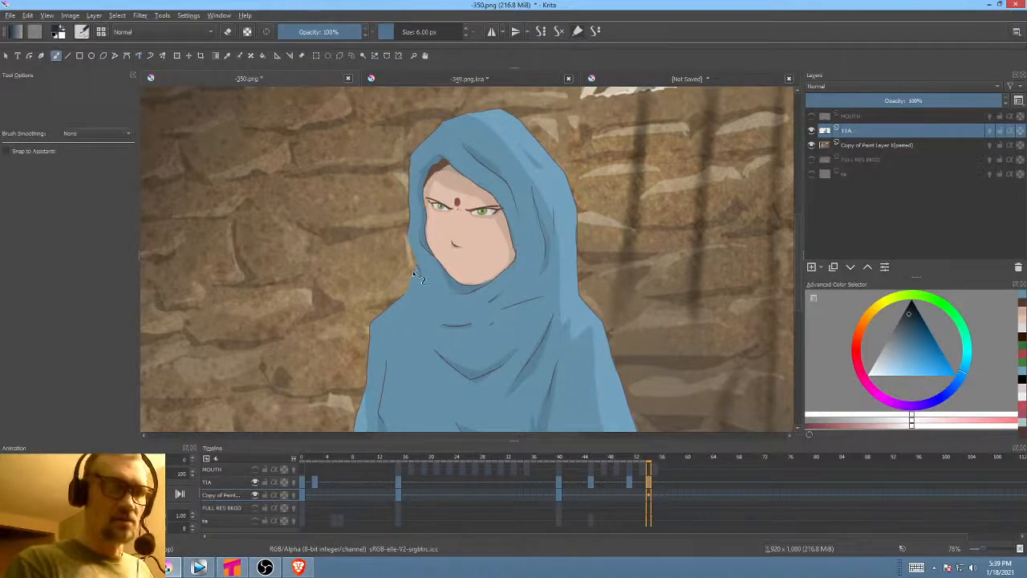
pyautogui.scroll(3, 422, 274)
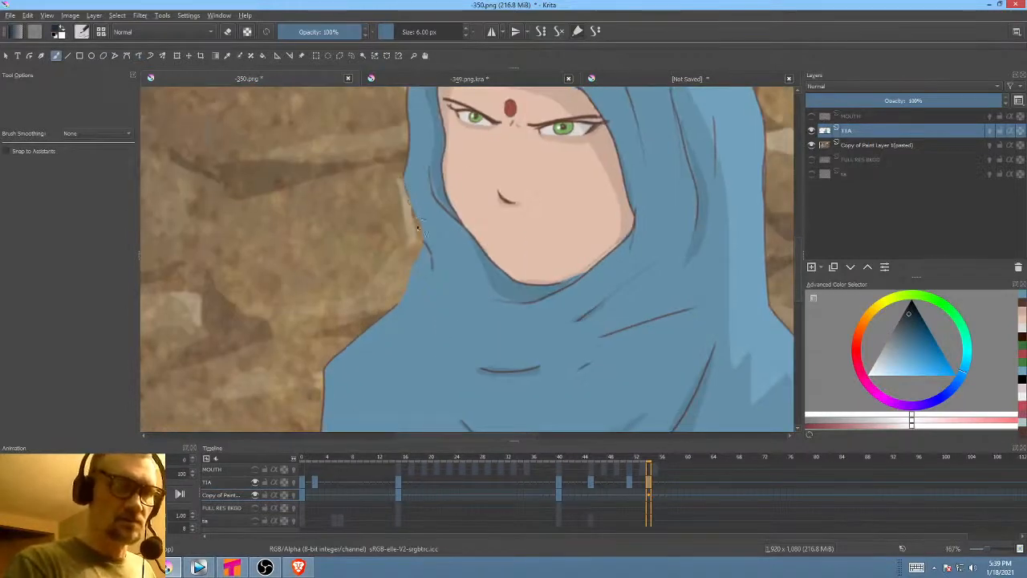
pyautogui.moveTo(417, 224); pyautogui.dragTo(426, 245)
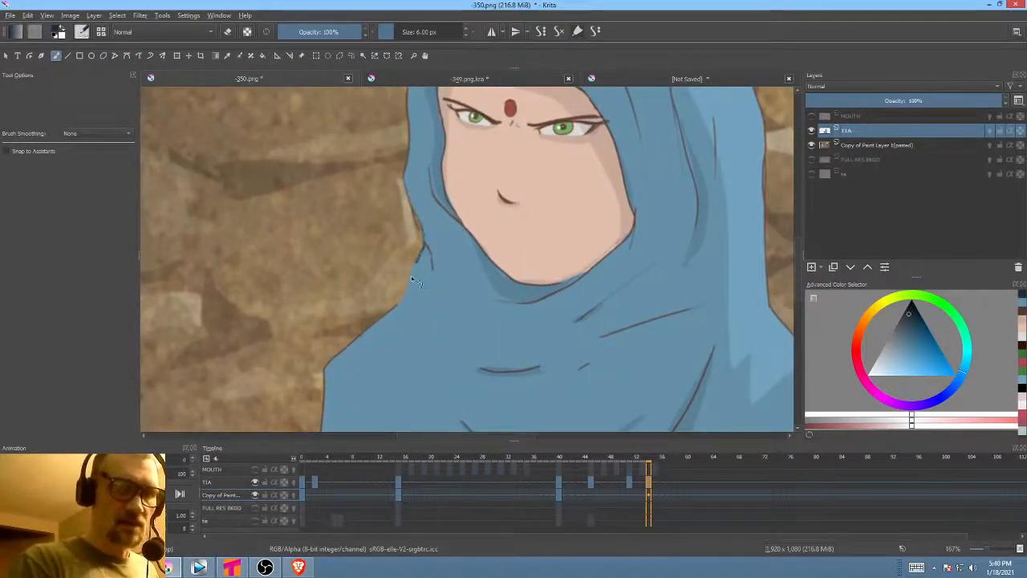
pyautogui.press('Left')
pyautogui.press('Right')
pyautogui.press('Left')
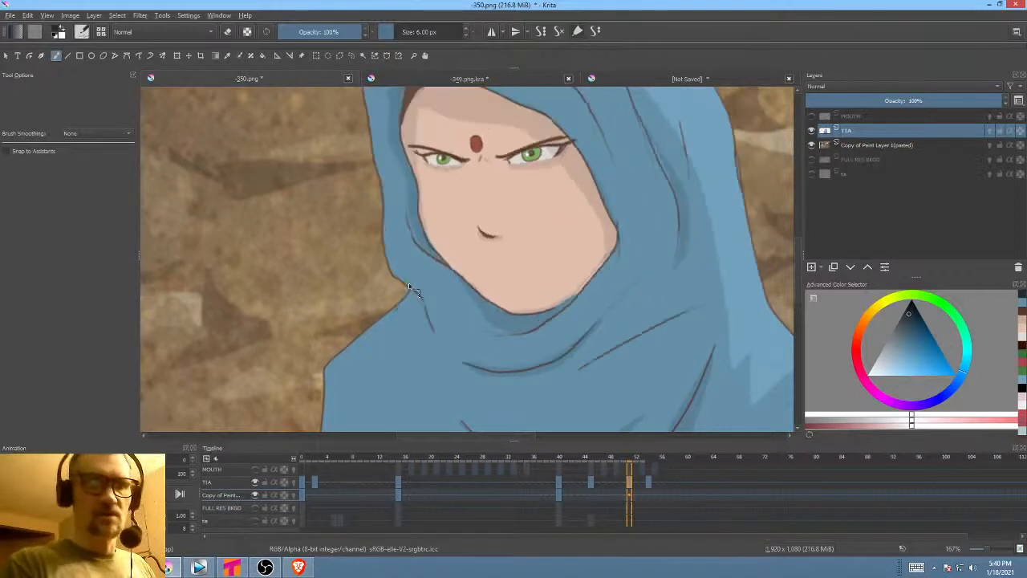
pyautogui.press('Right')
# - Draw fold lines on the scarf around the neck and shoulder at frame 54, flipping to frame 51 for reference
pyautogui.moveTo(436, 286); pyautogui.dragTo(436, 355)
pyautogui.press('Left')
pyautogui.press('Right')
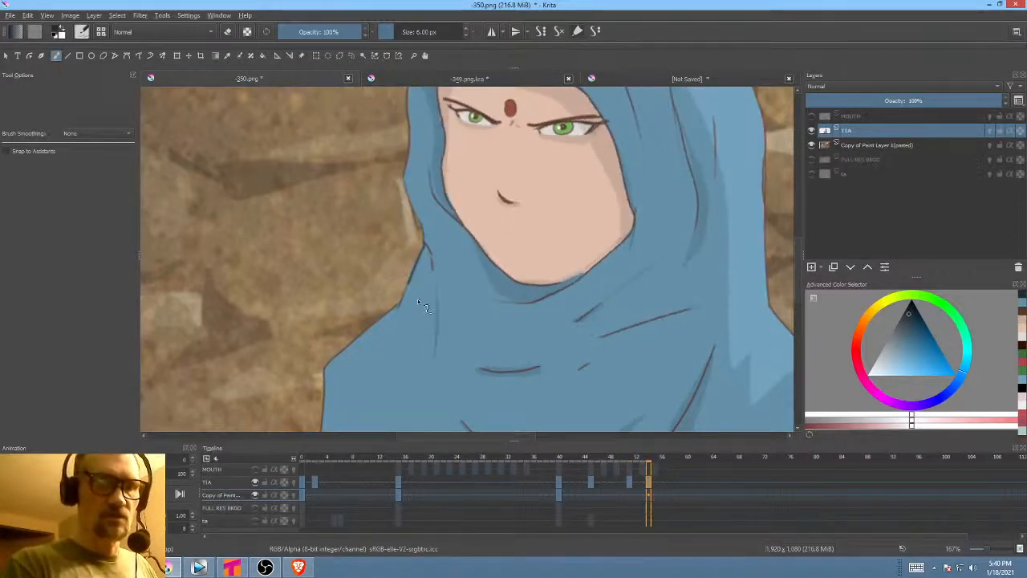
pyautogui.moveTo(396, 322); pyautogui.dragTo(386, 346)
pyautogui.press('Left')
pyautogui.press('Right')
pyautogui.press('Left')
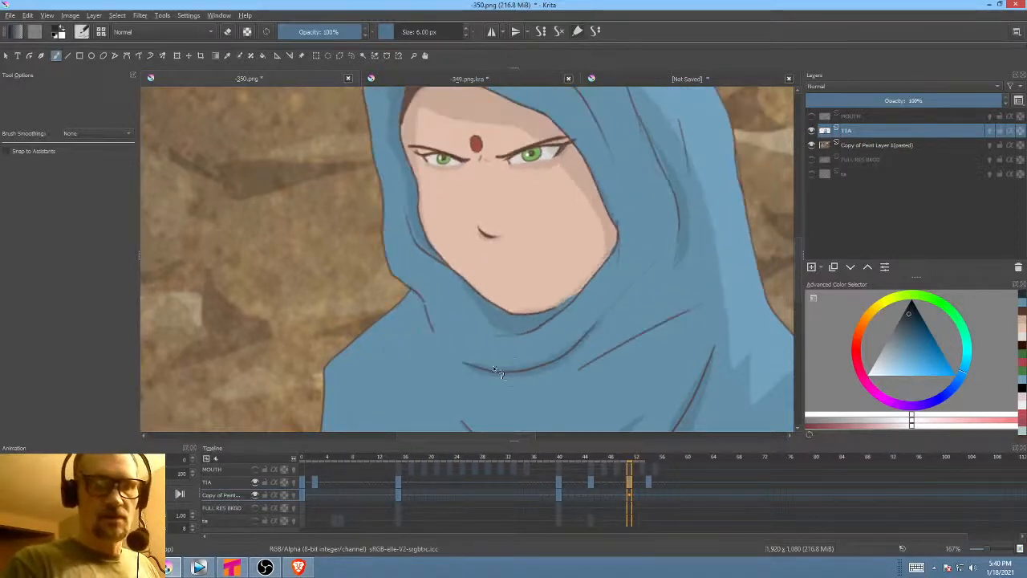
pyautogui.press('Right')
pyautogui.moveTo(471, 361); pyautogui.dragTo(484, 370)
pyautogui.press('Left')
pyautogui.press('Right')
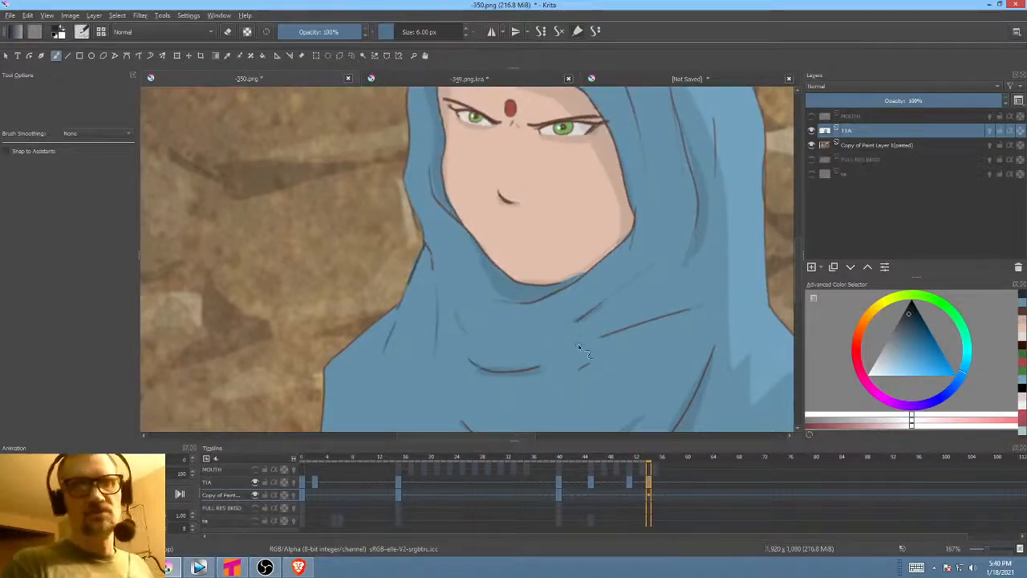
# - Show the MOUTH layer again and move the TIA keyframe from frame 54 to frame 55
pyautogui.click(811, 116)
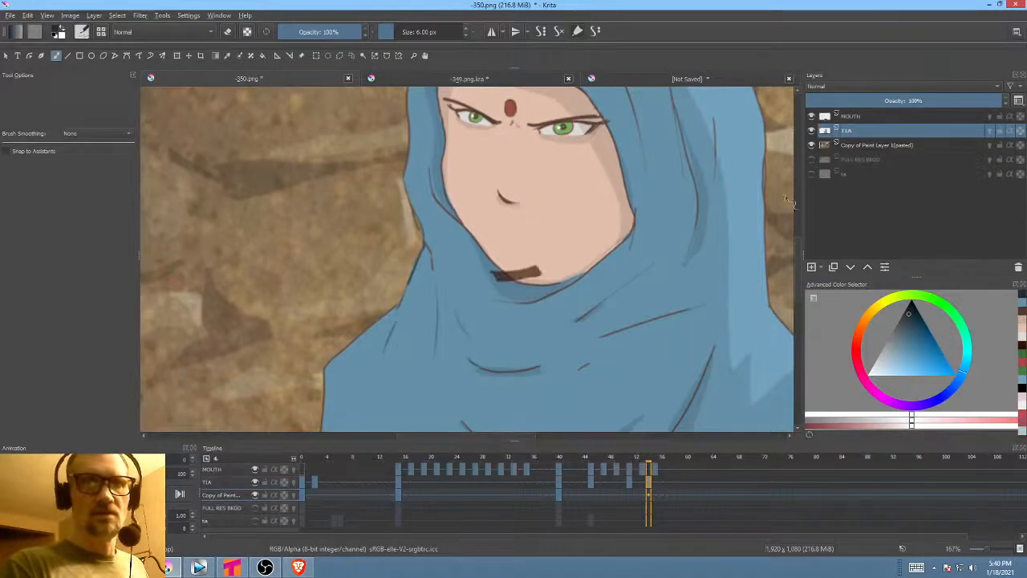
pyautogui.click(642, 471)
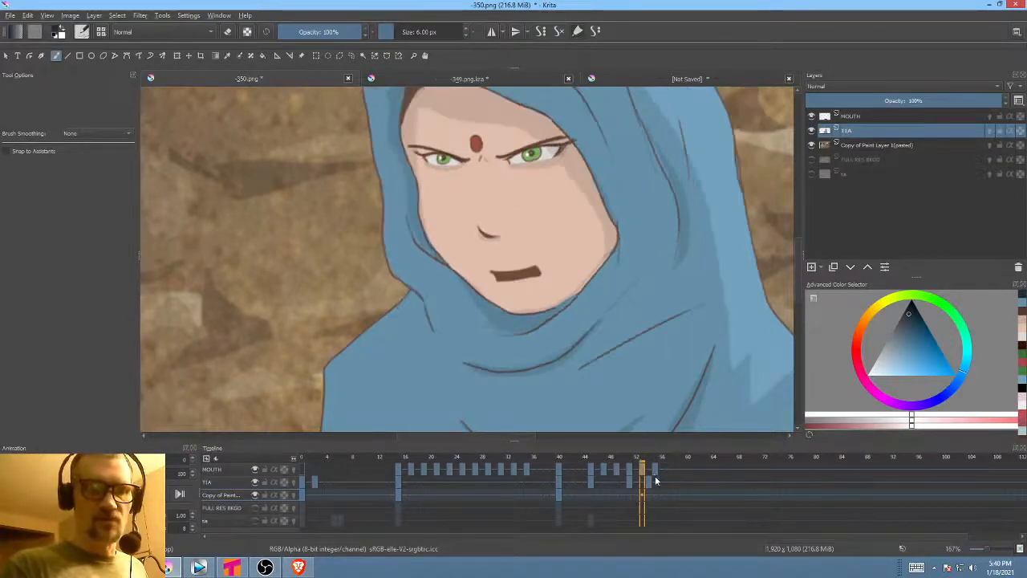
pyautogui.moveTo(649, 481)
pyautogui.mouseDown()
pyautogui.moveTo(644, 494)
pyautogui.moveTo(655, 482)
pyautogui.mouseUp()
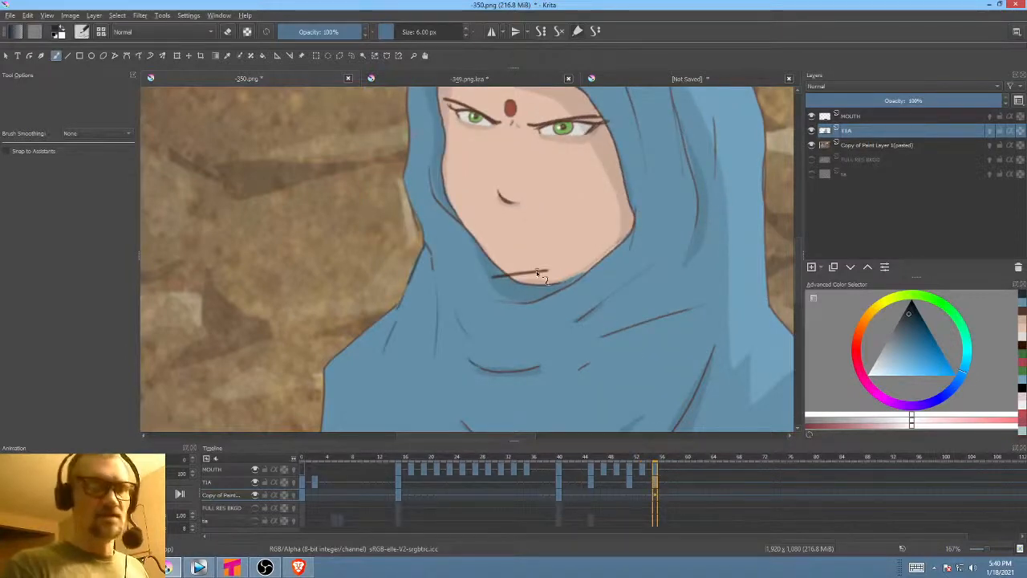
# - Move the mouth line at frame 55 on the MOUTH layer up from the chin edge onto the tilted face below the nose
pyautogui.click(867, 119)
pyautogui.hotkey('ctrl', 't')
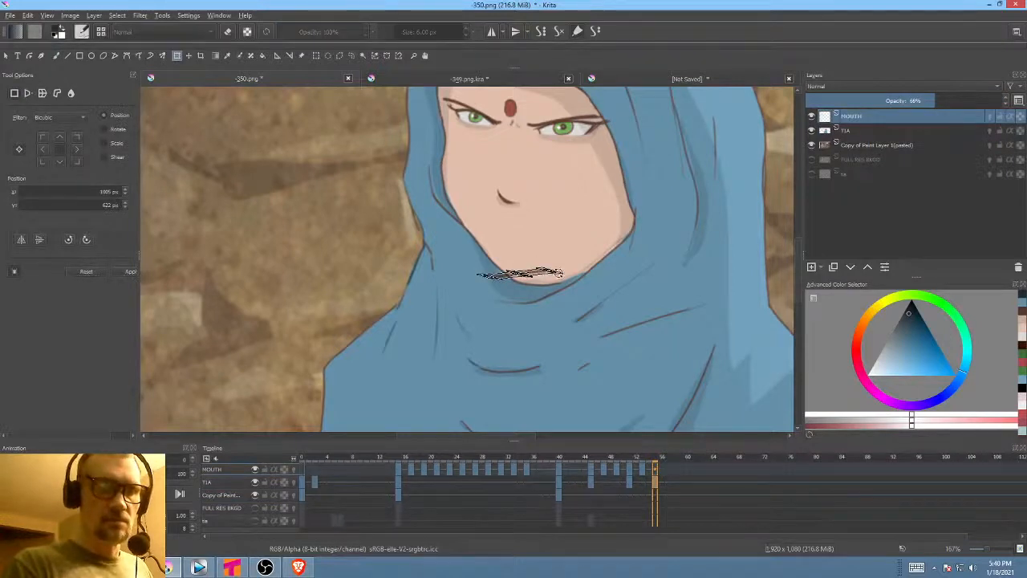
pyautogui.moveTo(541, 305); pyautogui.dragTo(615, 223)
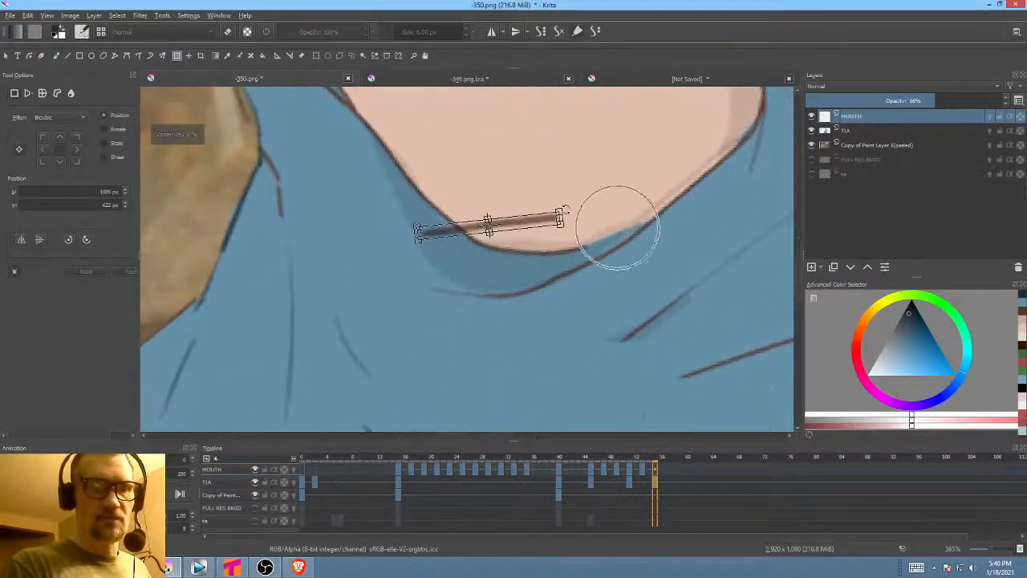
pyautogui.moveTo(536, 227); pyautogui.dragTo(588, 150)
pyautogui.scroll(-5, 546, 295)
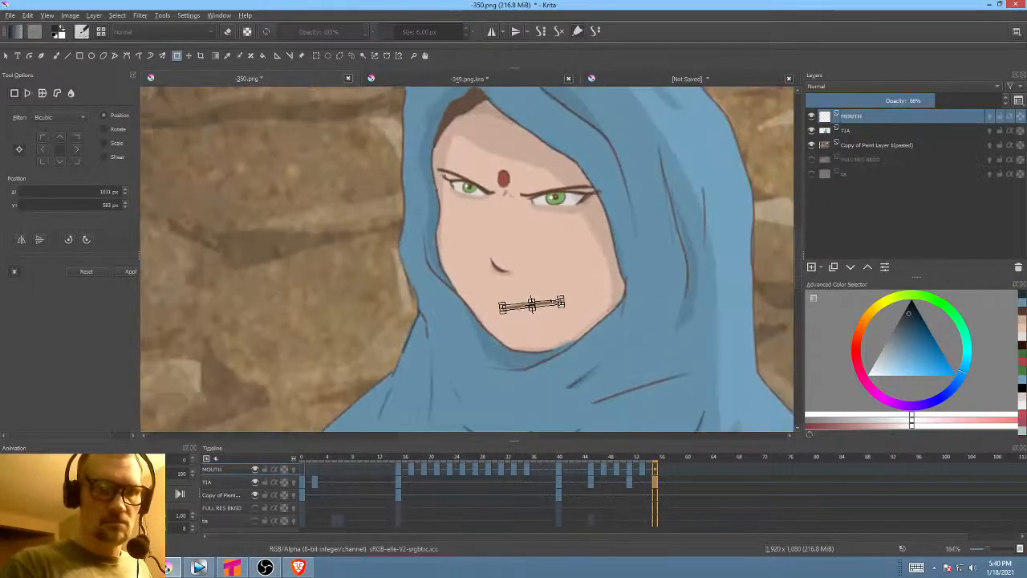
pyautogui.press('Return')
# - Rotate the frame 55 mouth line until nearly level and nudge it slightly lower, to X 1032 px and Y 588 px
pyautogui.click(548, 302)
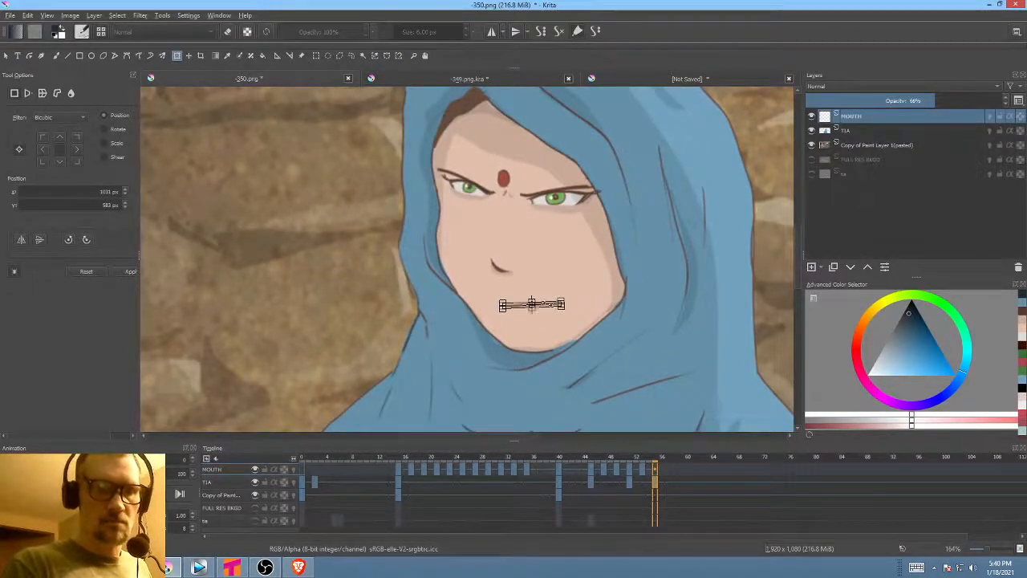
pyautogui.press('Return')
pyautogui.click(547, 302)
pyautogui.scroll(3, 546, 303)
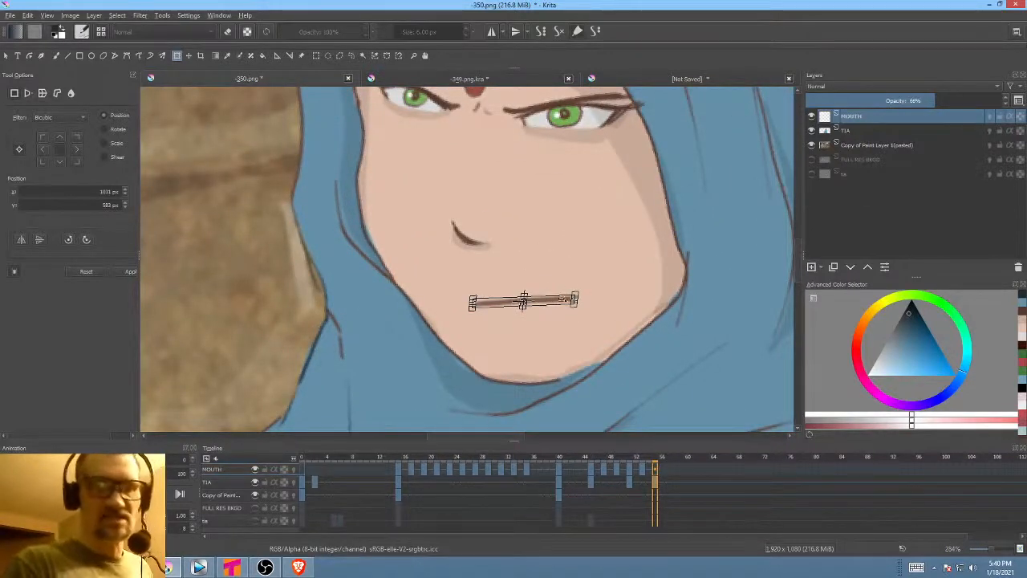
pyautogui.scroll(3, 527, 321)
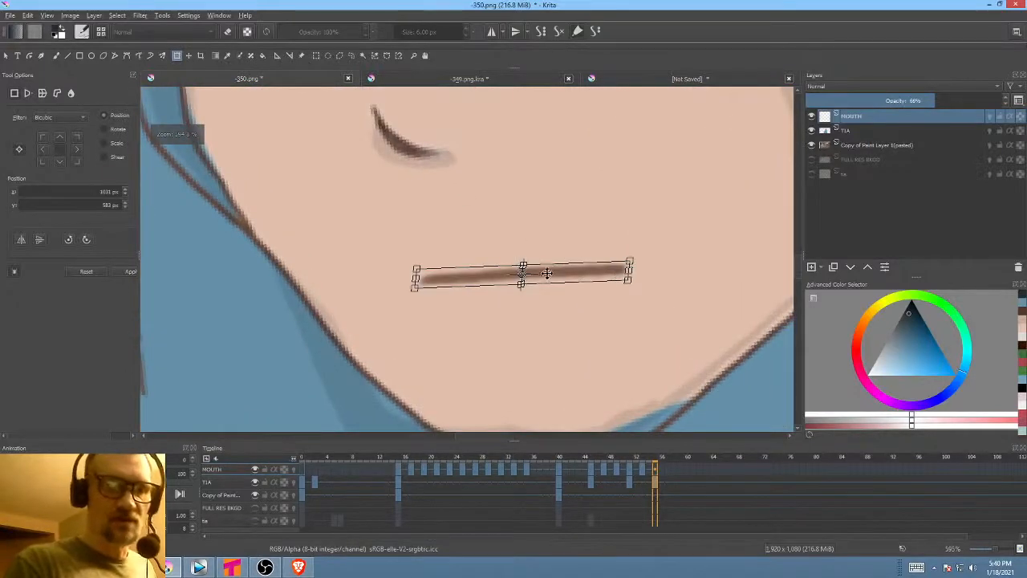
pyautogui.moveTo(562, 258); pyautogui.dragTo(552, 289)
pyautogui.scroll(-3, 596, 252)
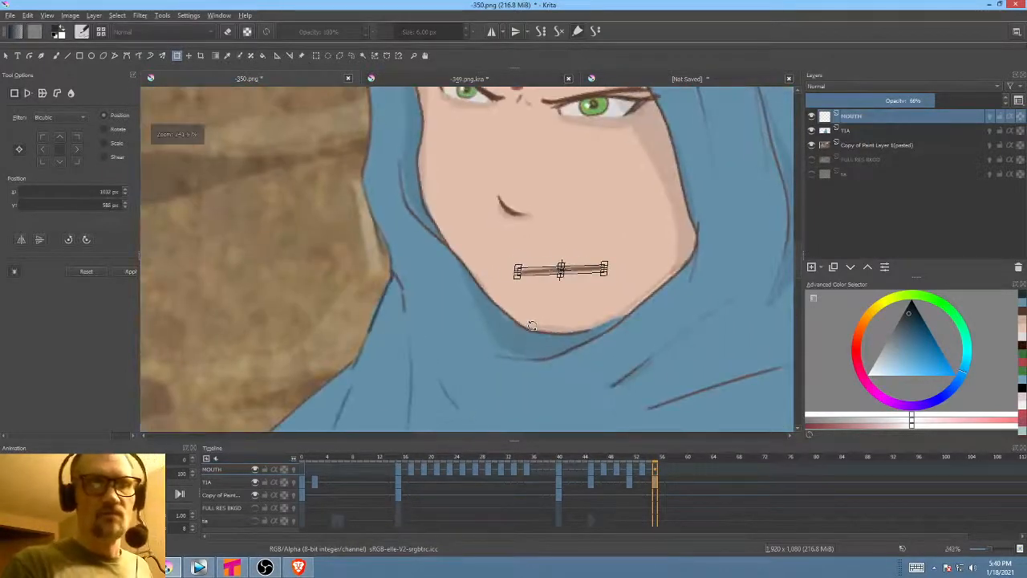
pyautogui.scroll(-2, 543, 290)
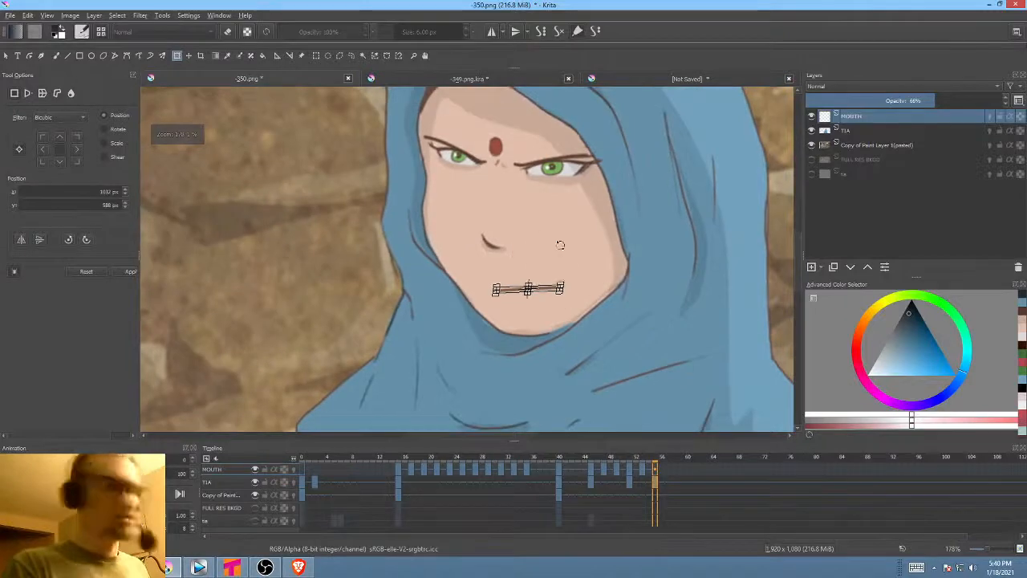
# - Play back the woman's animation from frame 41 to review the head tilt and talking mouth
pyautogui.click(533, 469)
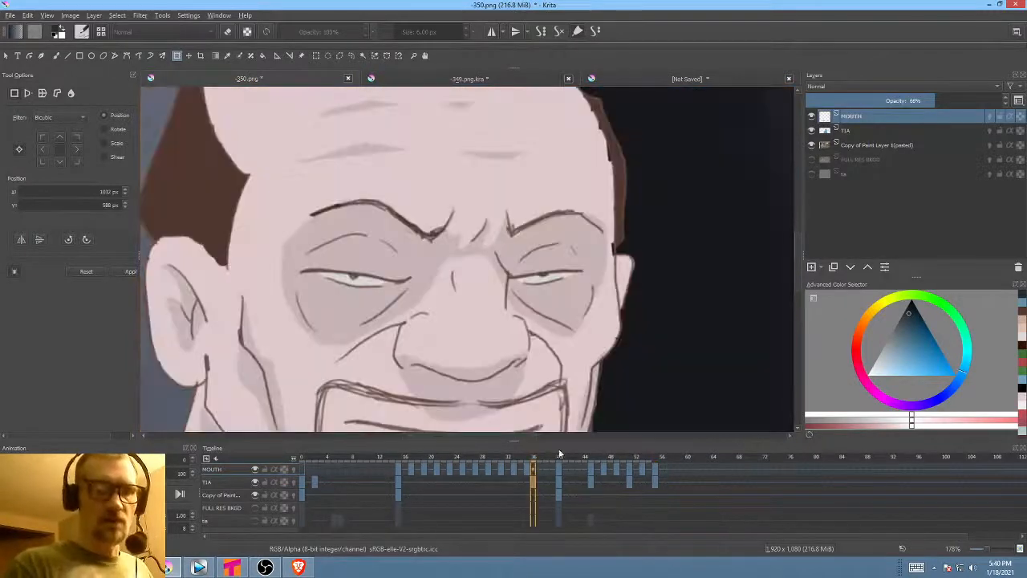
pyautogui.scroll(-3, 490, 325)
pyautogui.click(574, 473)
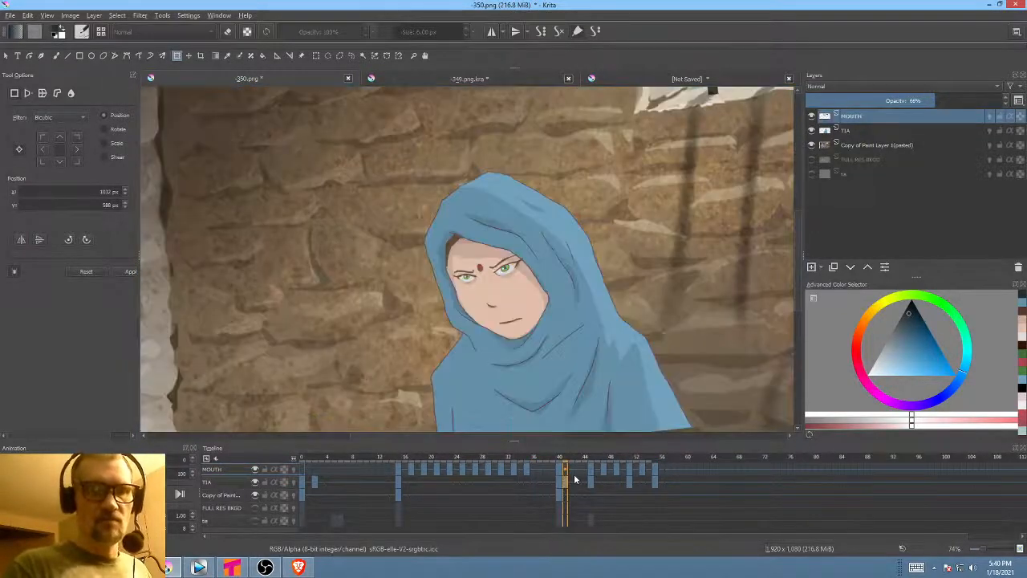
pyautogui.press('space')
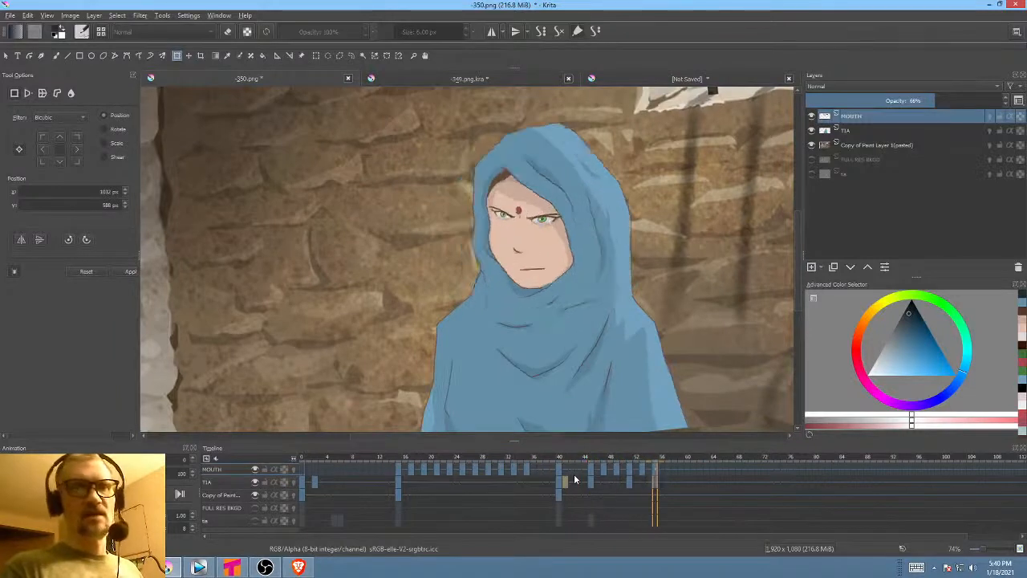
pyautogui.click(574, 479)
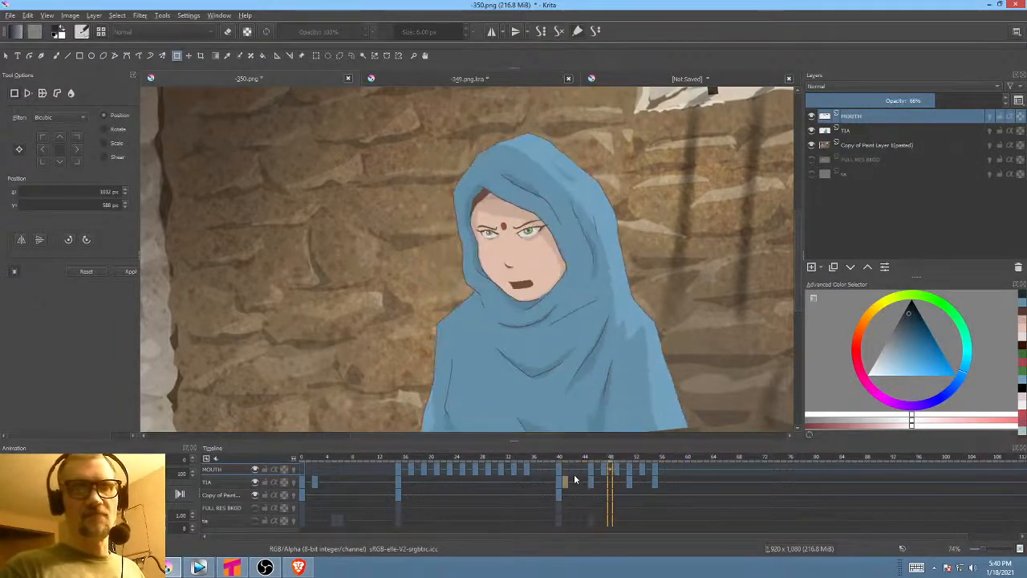
pyautogui.click(573, 476)
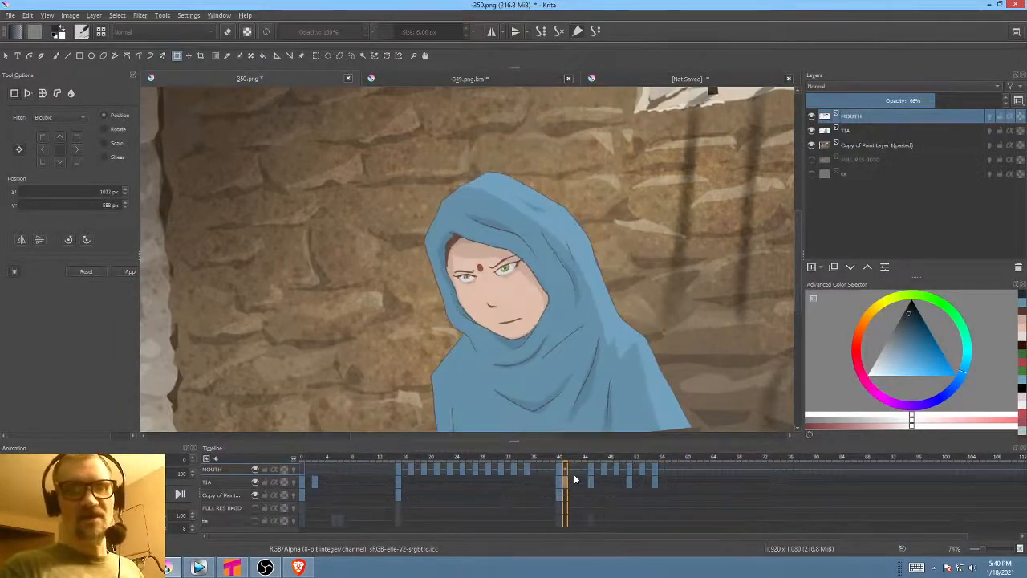
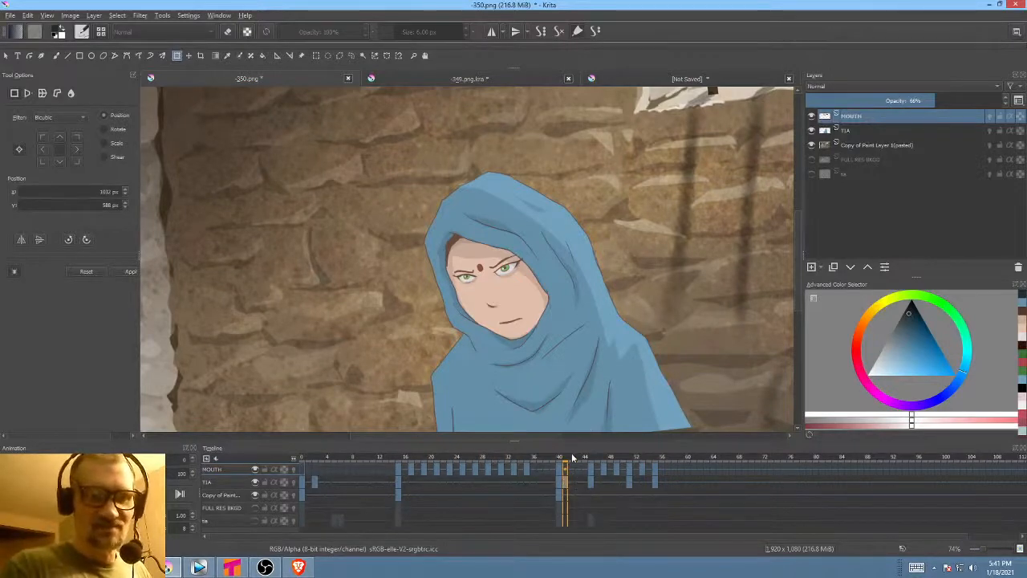
# - Go back to frame 0 on the TIA layer and sample the scarf blue for freehand path shapes
pyautogui.moveTo(564, 459); pyautogui.dragTo(305, 479)
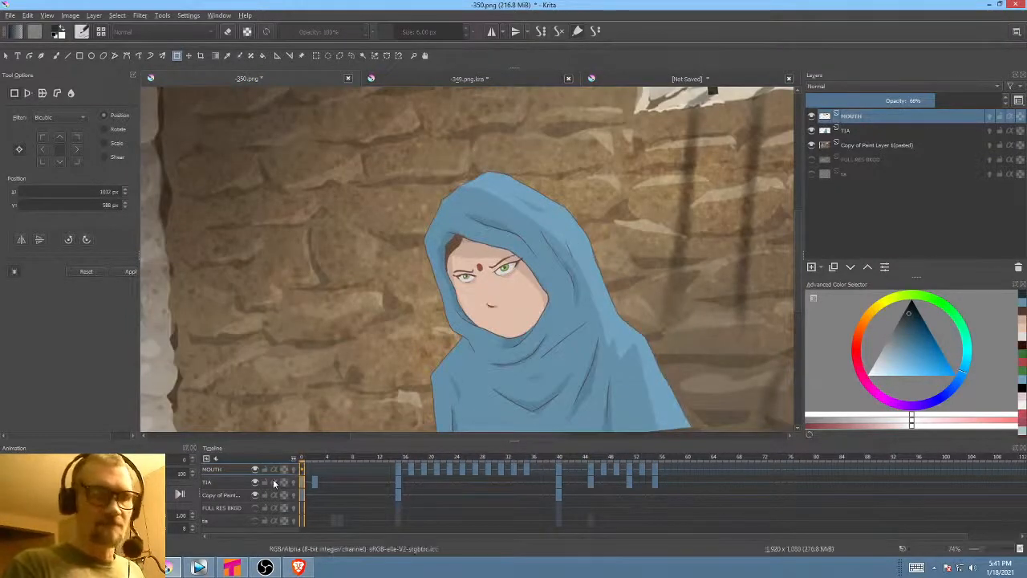
pyautogui.press('p')
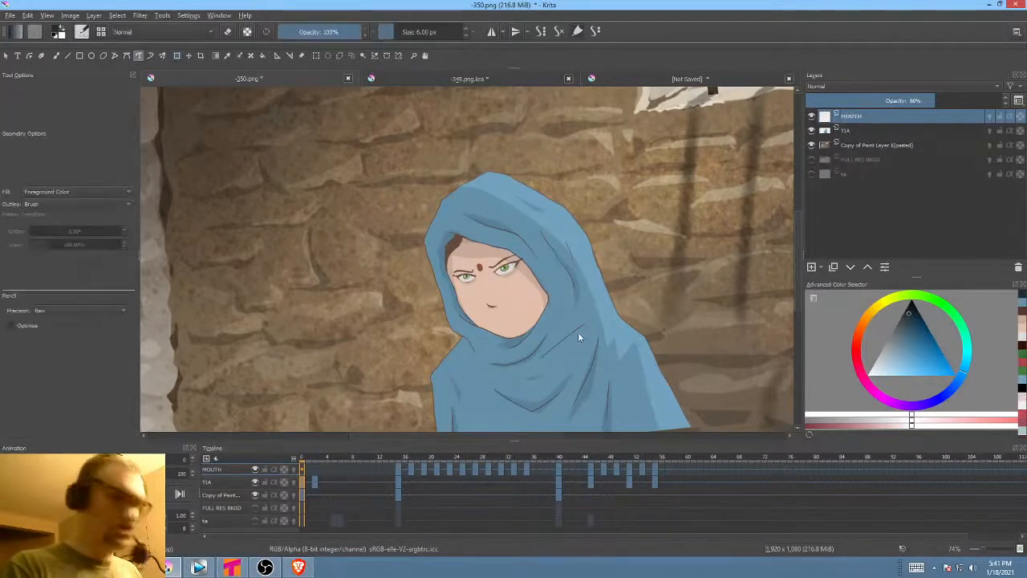
pyautogui.keyDown('ctrl'); pyautogui.click(572, 351); pyautogui.keyUp('ctrl')
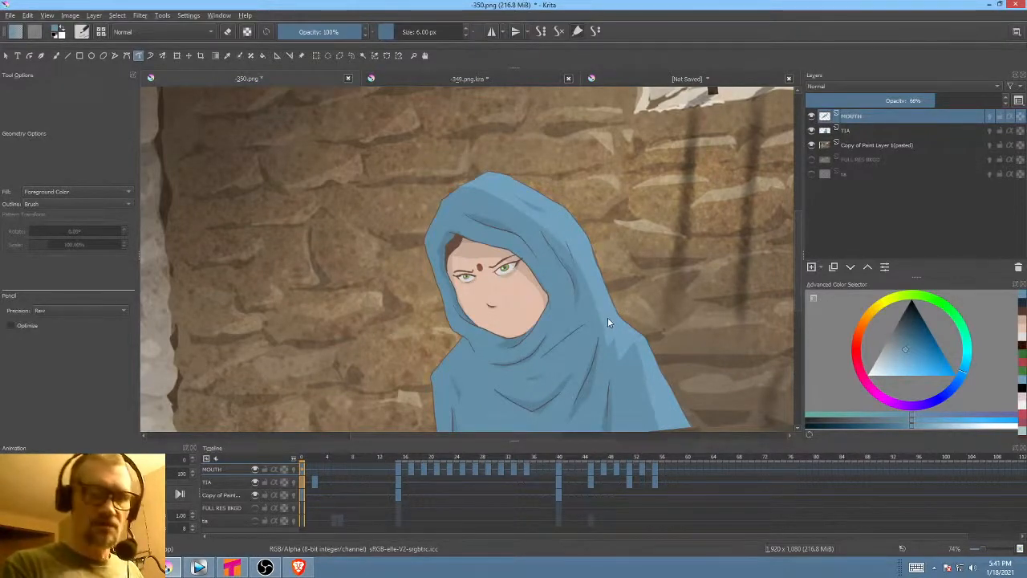
pyautogui.rightClick(301, 482)
pyautogui.press('Escape')
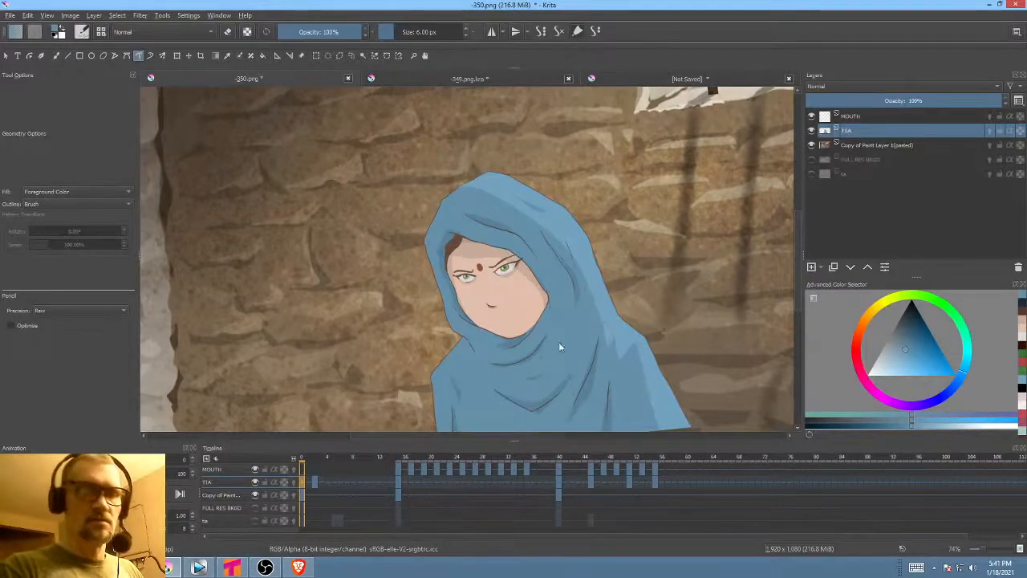
# - Go through the TIA keyframes from frame 0 to frame 55 to compare the face and scarf folds
pyautogui.press('Right')
pyautogui.press('Right')
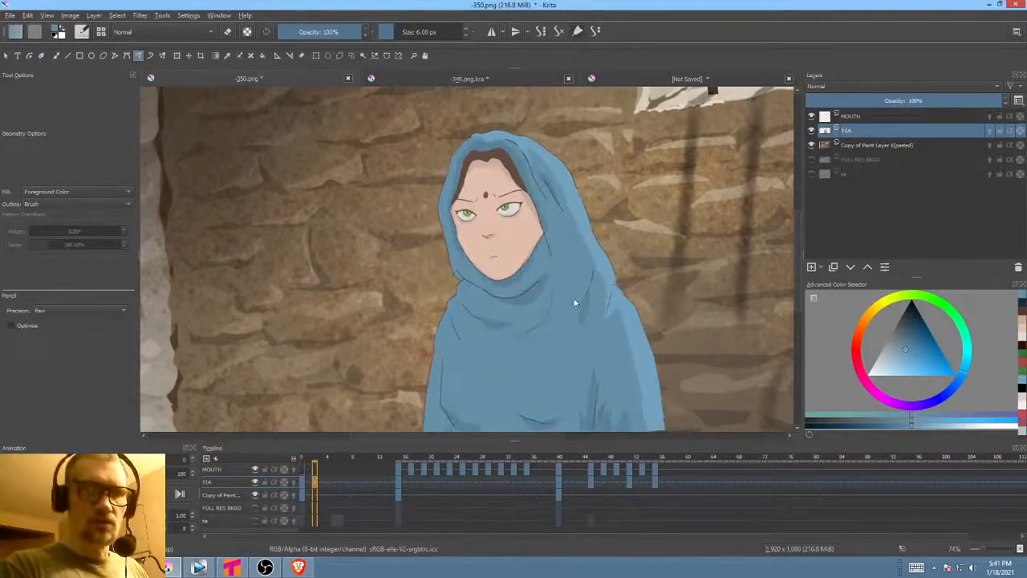
pyautogui.press('.')
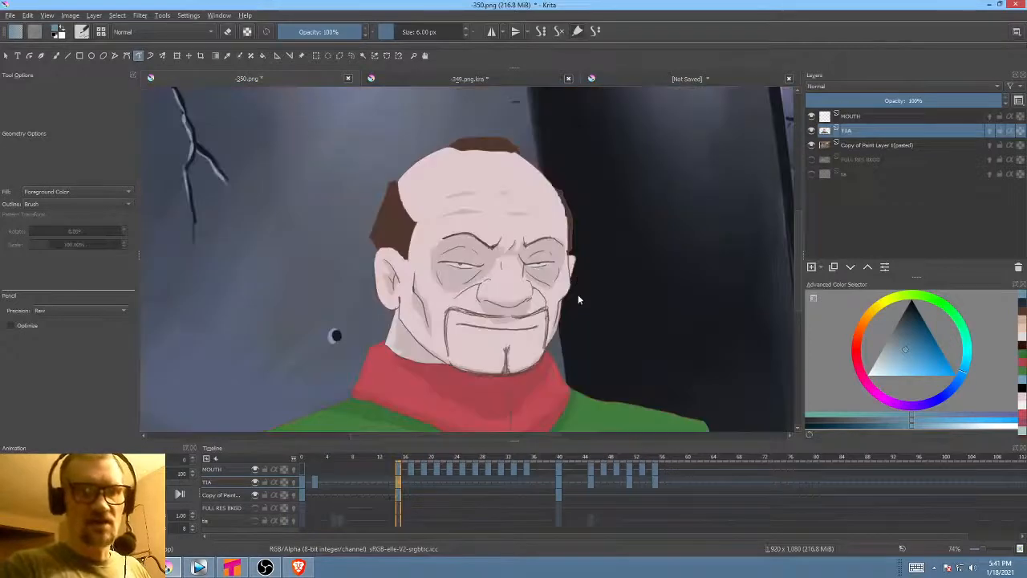
pyautogui.press('.')
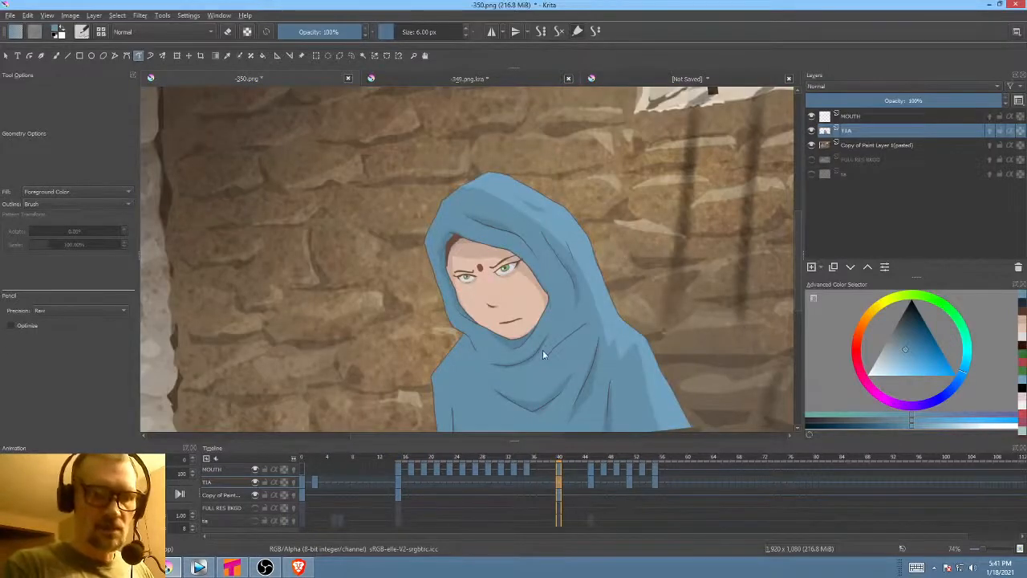
pyautogui.press('.')
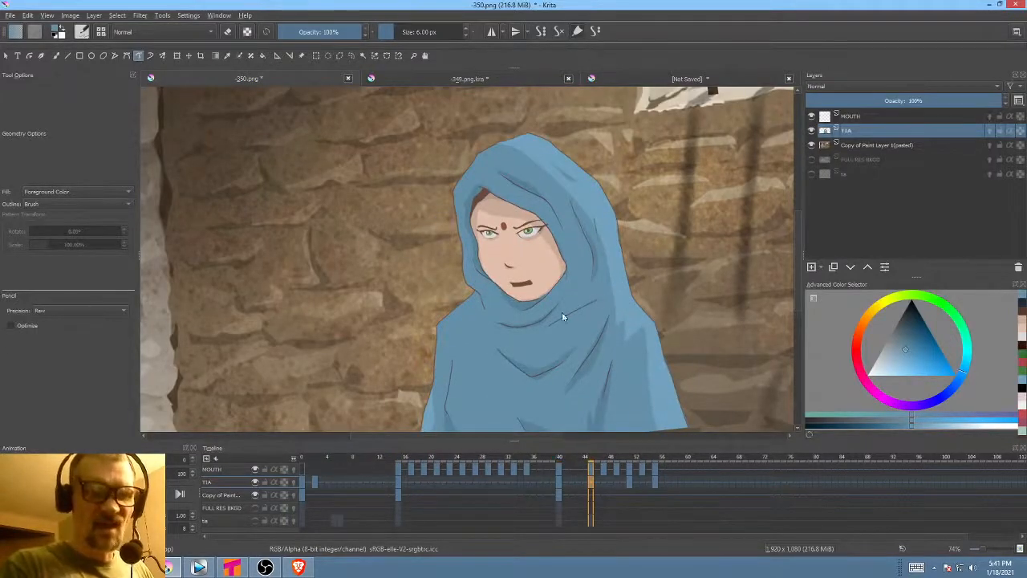
pyautogui.press('.')
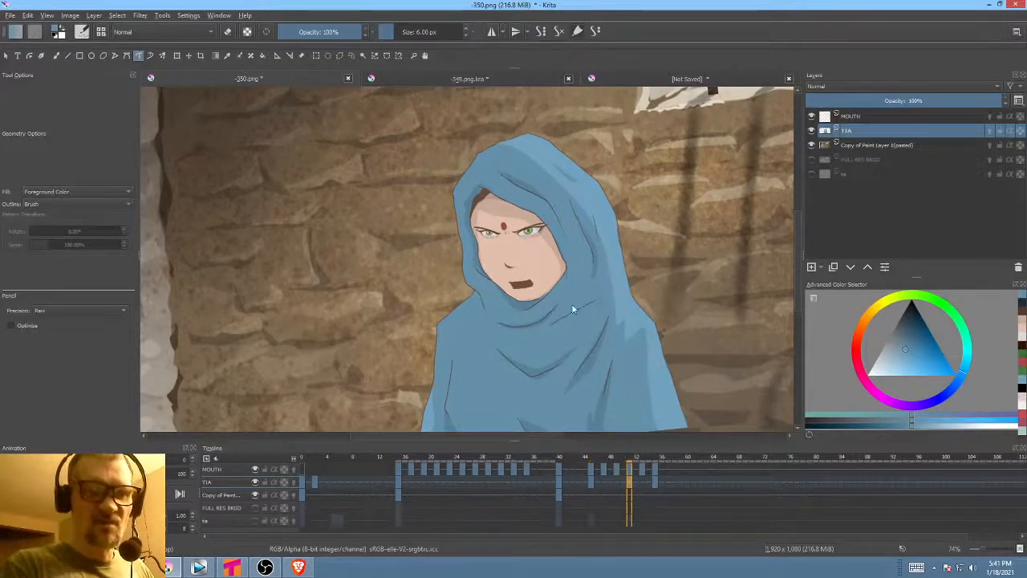
pyautogui.press('.')
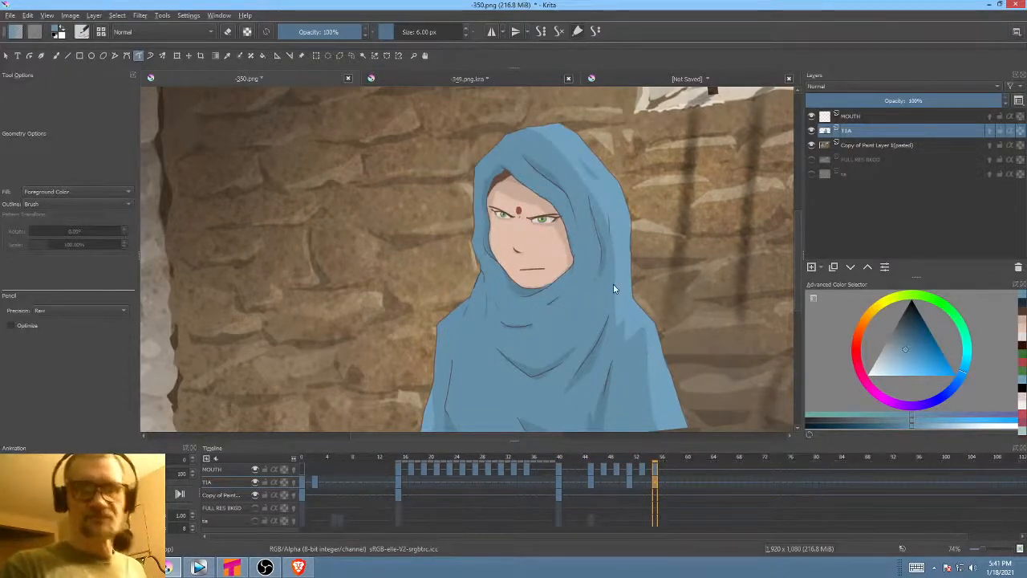
# - Extend the scarf fold below the chin at frame 55 on the TIA layer with a very dark blue brush line
pyautogui.press('b')
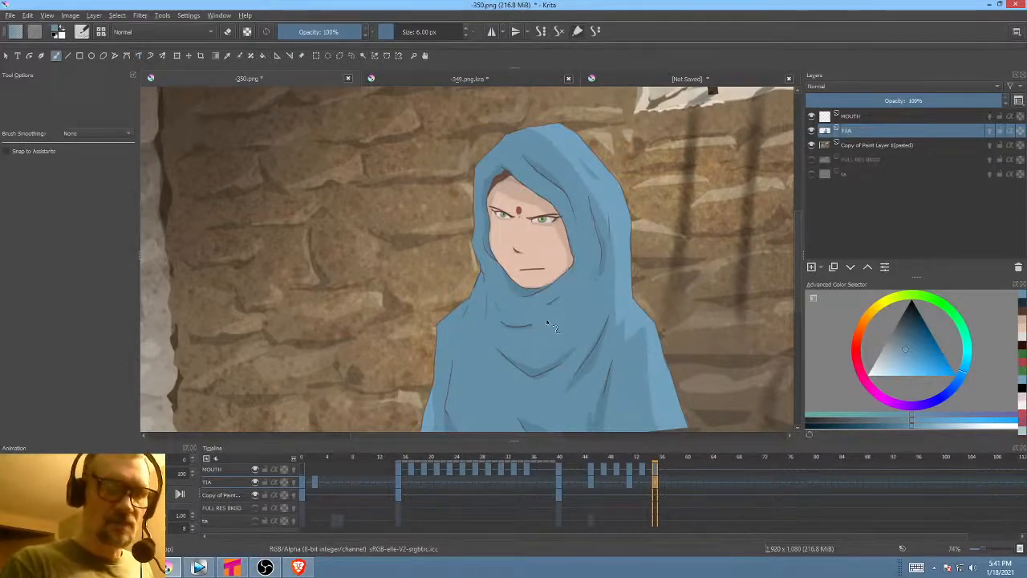
pyautogui.click(907, 316)
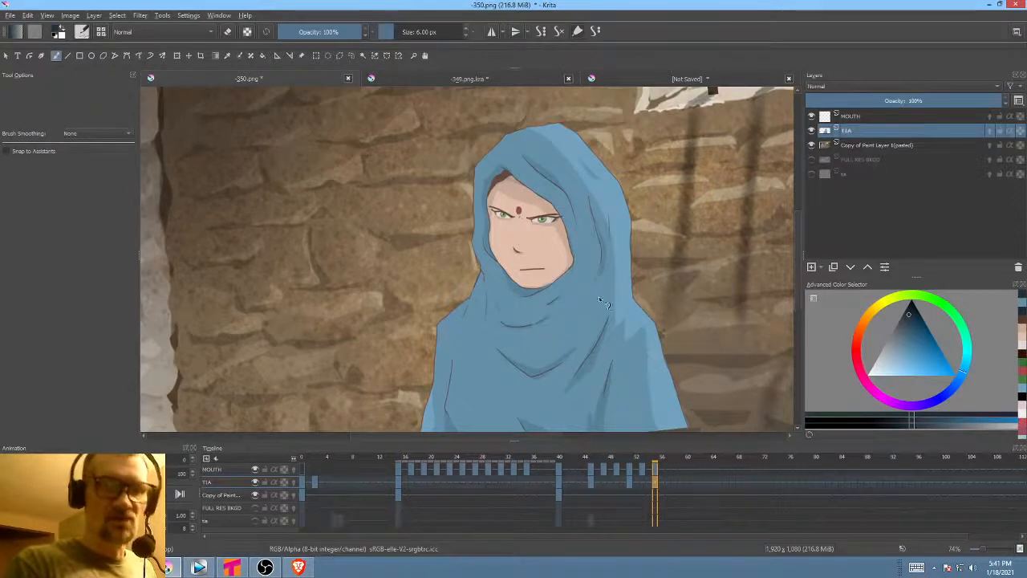
pyautogui.moveTo(552, 329); pyautogui.dragTo(635, 254)
pyautogui.moveTo(641, 300); pyautogui.dragTo(633, 305)
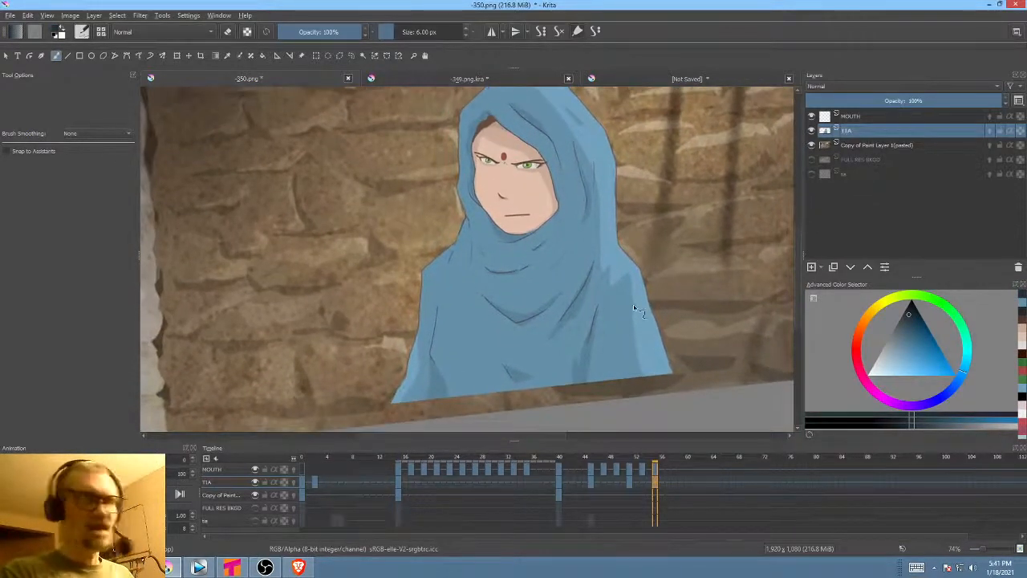
# - Reset the canvas rotation and flip between TIA frames 51 and 55 to compare the head and shoulder poses
pyautogui.press('5')
pyautogui.scroll(-3, 598, 311)
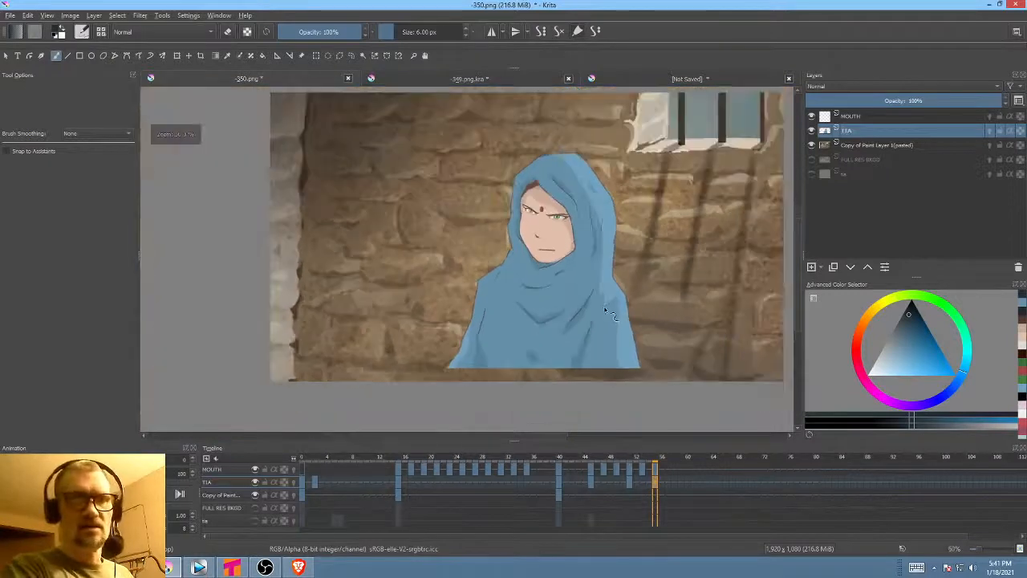
pyautogui.click(629, 483)
pyautogui.click(654, 483)
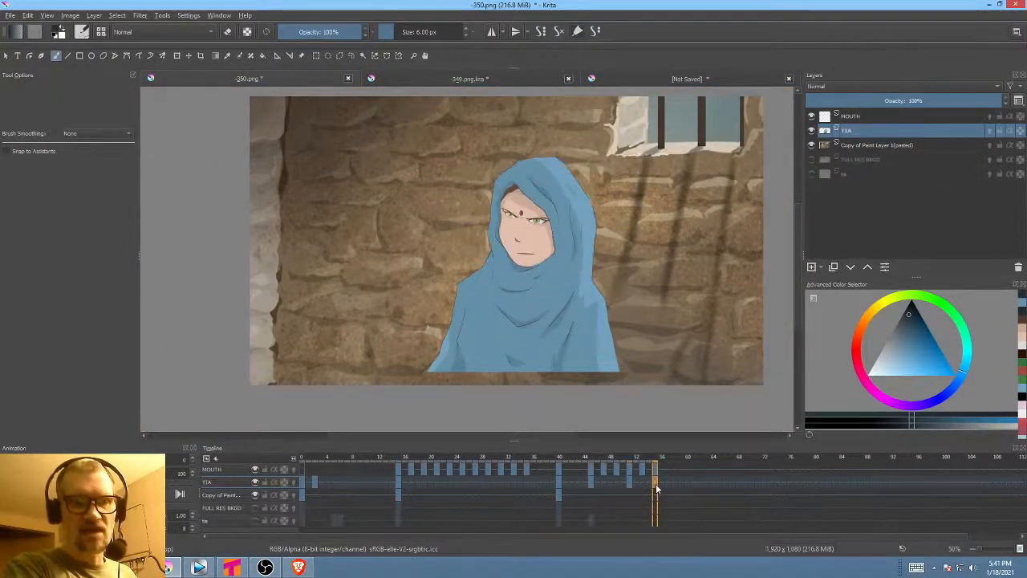
pyautogui.click(630, 482)
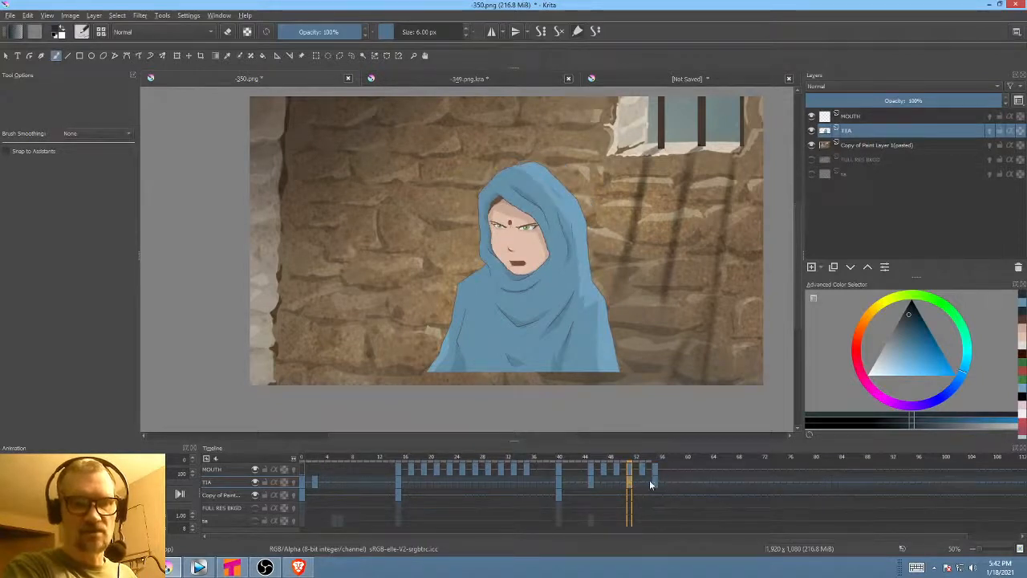
pyautogui.click(654, 482)
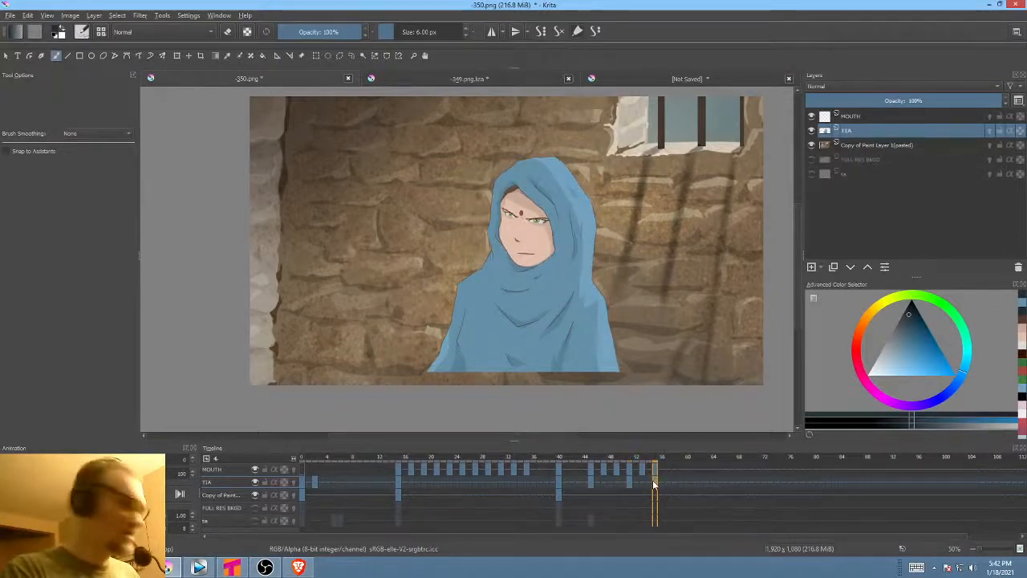
# - Liquify the TIA drawing at frame 55 with a brush of about 212, reshaping the window-side shoulder and pulling its lower scarf edge inward
pyautogui.hotkey('ctrl', 't')
pyautogui.rightClick(607, 268)
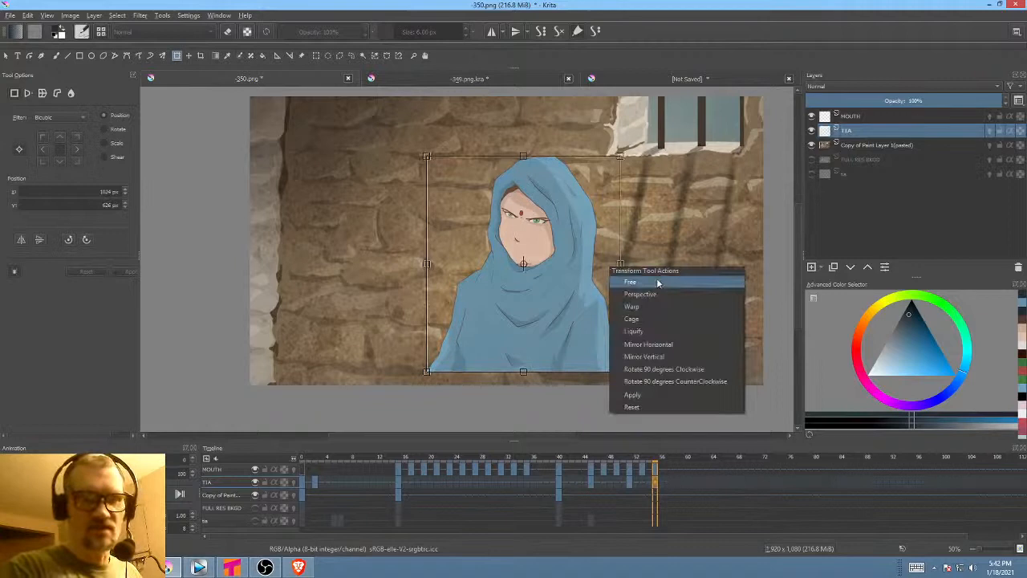
pyautogui.click(646, 328)
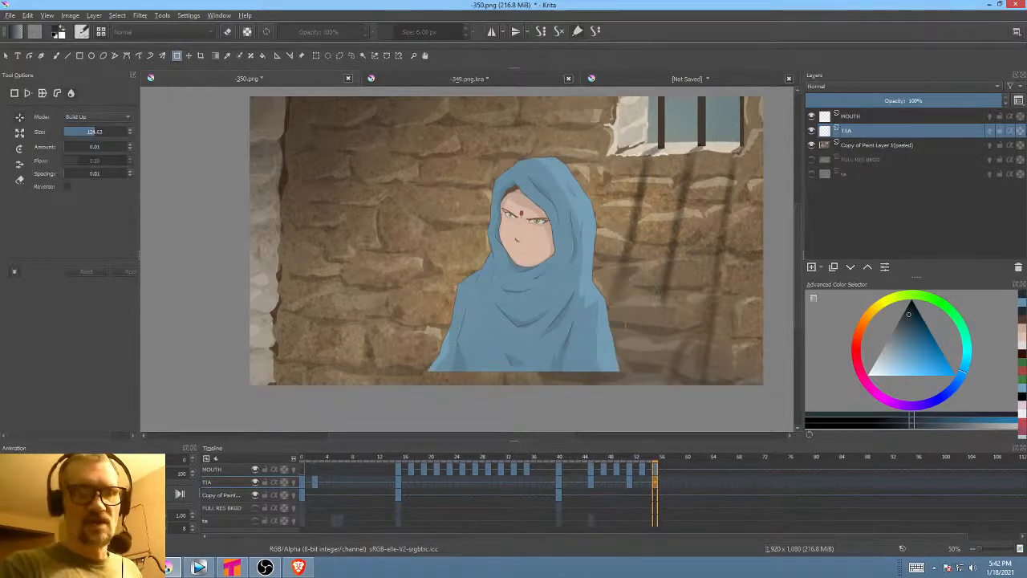
pyautogui.moveTo(651, 331); pyautogui.dragTo(706, 331)
pyautogui.moveTo(662, 291); pyautogui.dragTo(654, 291)
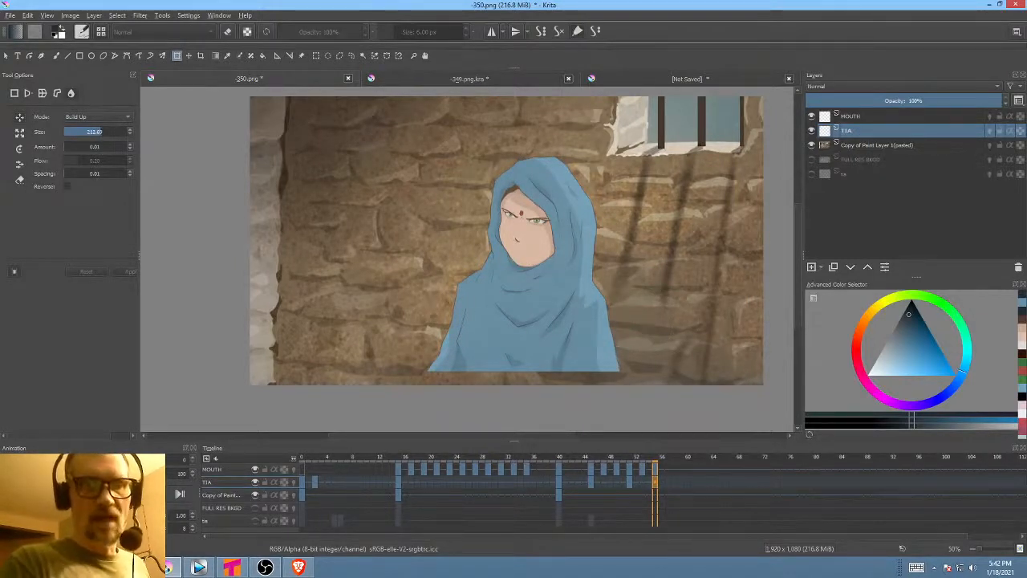
pyautogui.moveTo(587, 303); pyautogui.dragTo(600, 302)
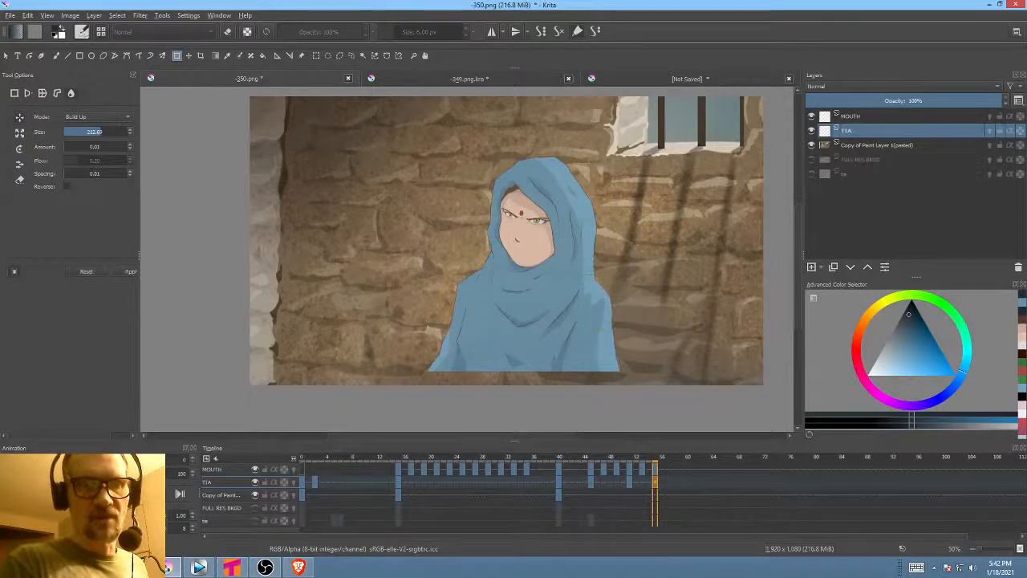
pyautogui.moveTo(609, 358); pyautogui.dragTo(606, 381)
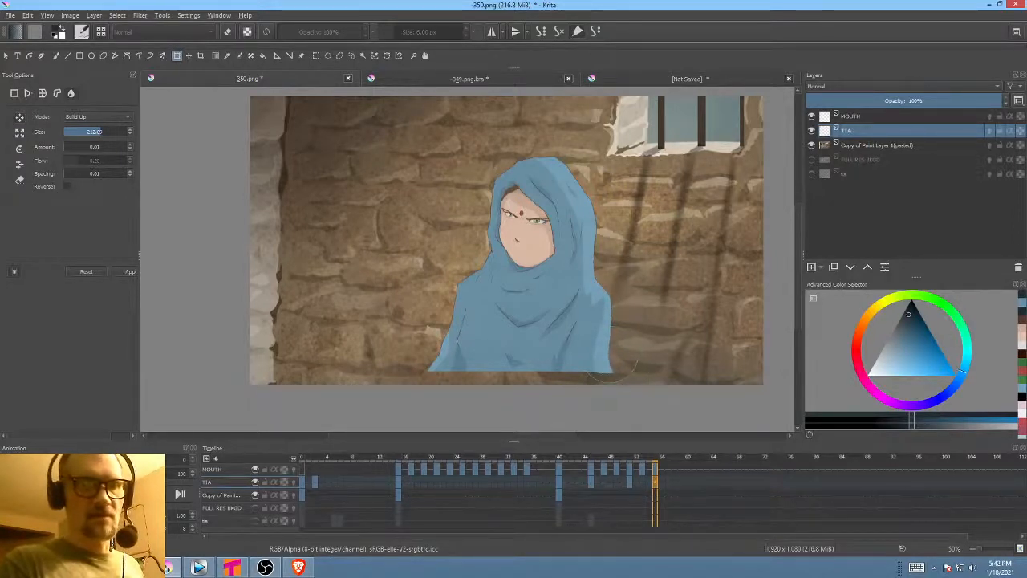
pyautogui.moveTo(608, 290)
pyautogui.mouseDown()
pyautogui.moveTo(637, 269)
pyautogui.moveTo(649, 329)
pyautogui.moveTo(646, 313)
pyautogui.mouseUp()
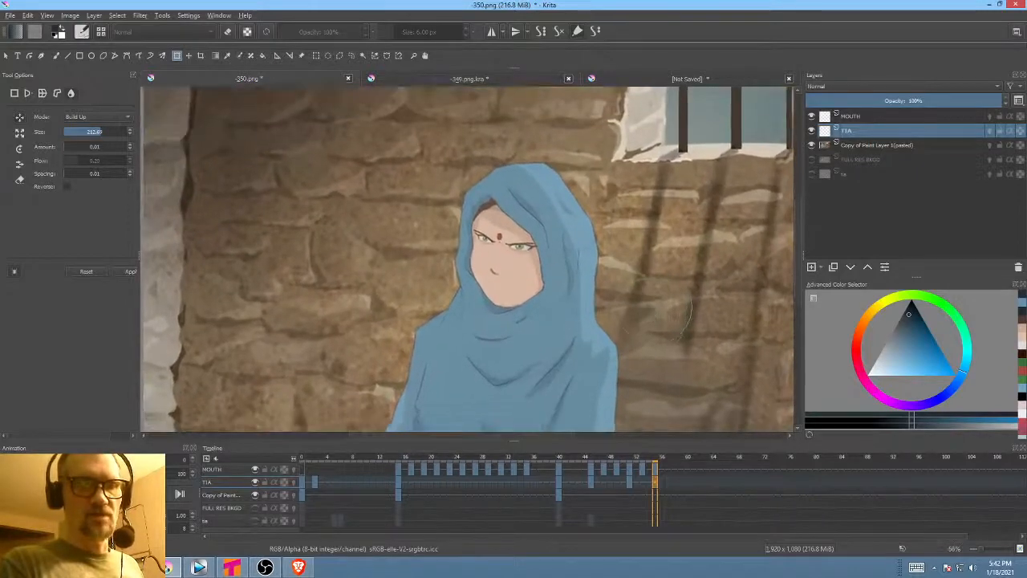
# - Liquify the shoulder away from the window upward and inward, pull in the sleeve edge below it, and apply the transform
pyautogui.press('space')
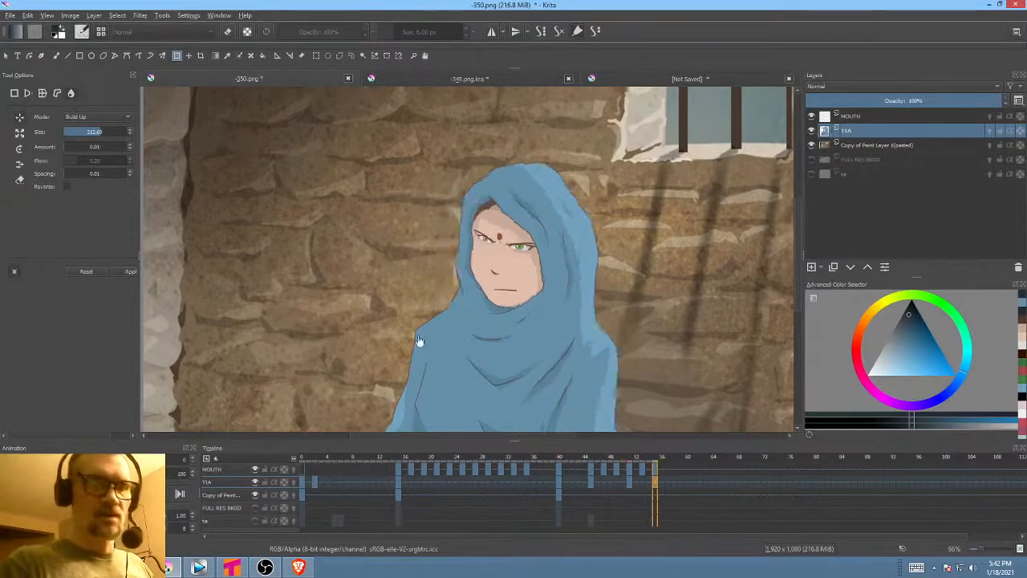
pyautogui.moveTo(412, 339)
pyautogui.mouseDown()
pyautogui.moveTo(423, 340)
pyautogui.moveTo(434, 318)
pyautogui.mouseUp()
pyautogui.moveTo(389, 413); pyautogui.dragTo(405, 398)
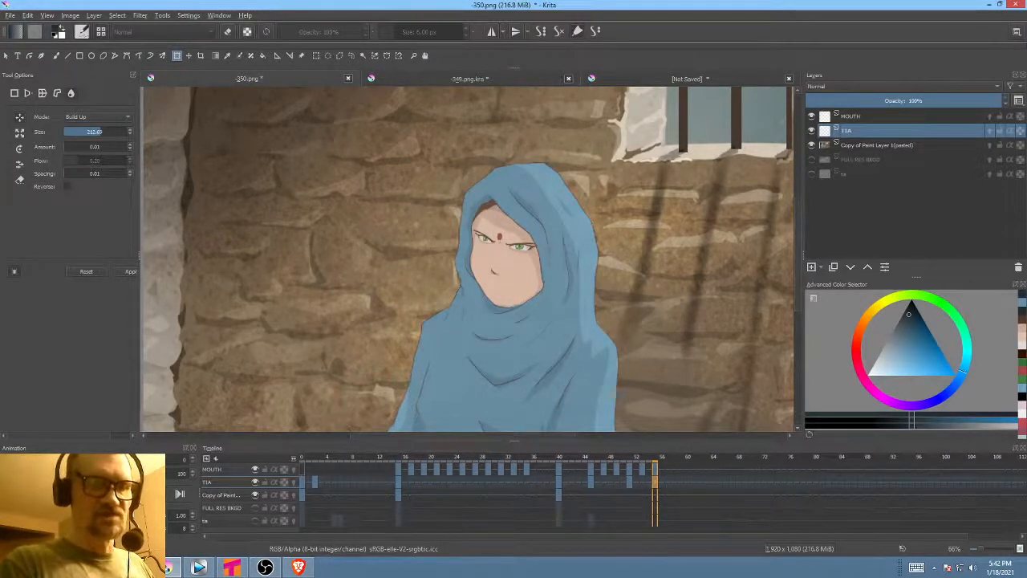
pyautogui.moveTo(600, 312); pyautogui.dragTo(578, 273)
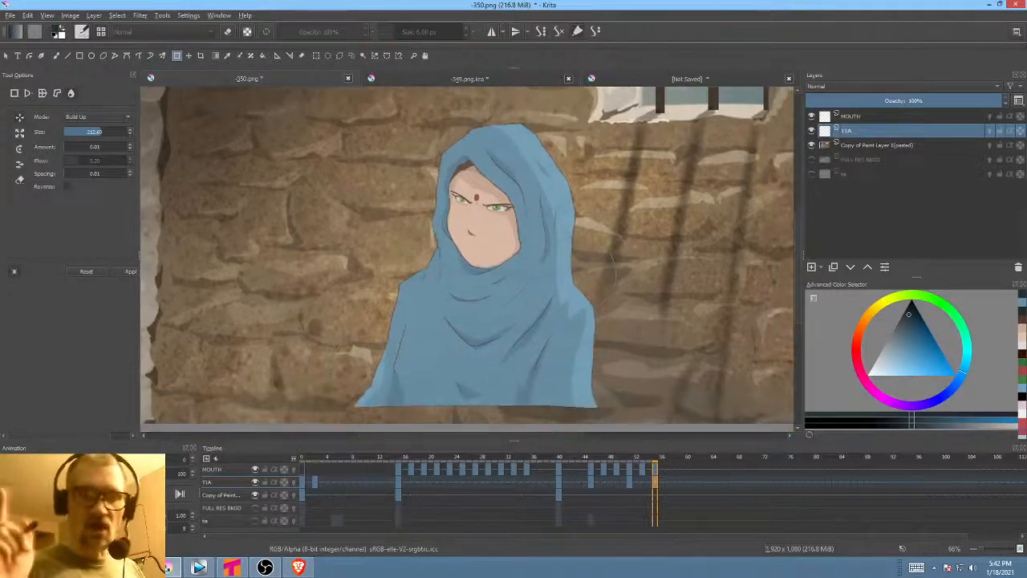
pyautogui.press('Return')
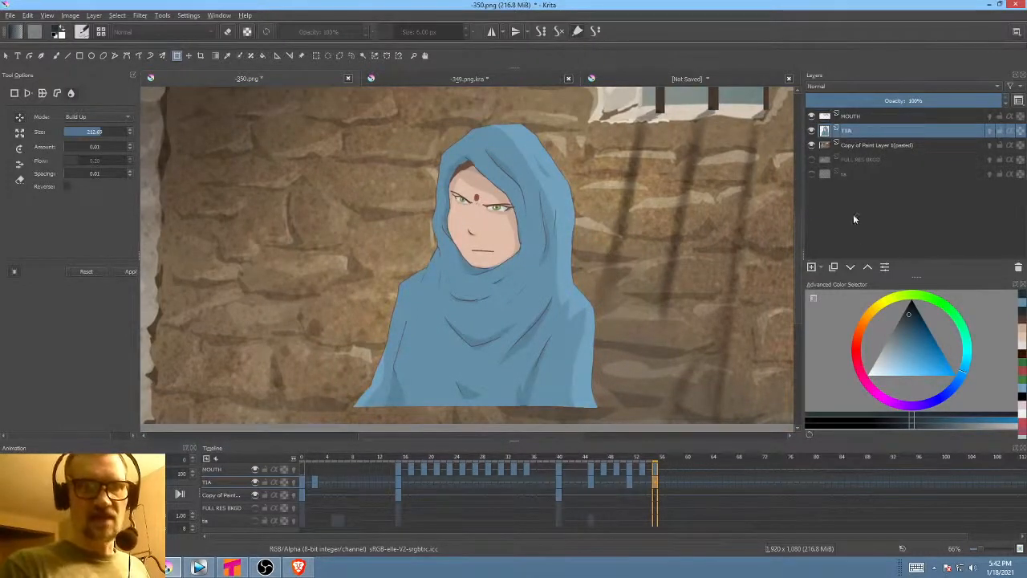
# - Add a new paint layer above TIA and name it HANDS
pyautogui.click(812, 266)
pyautogui.doubleClick(880, 131)
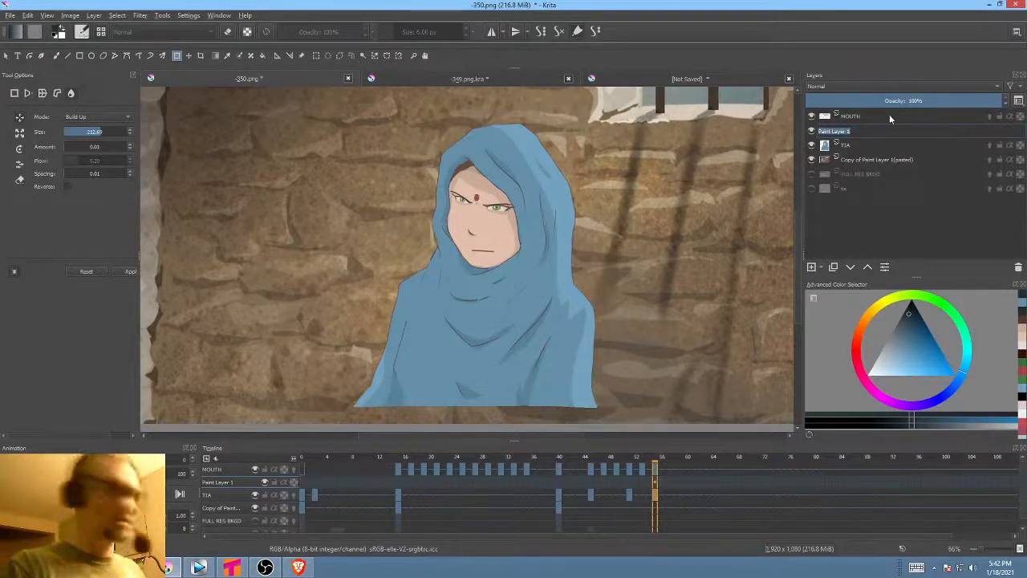
pyautogui.write('HAN')
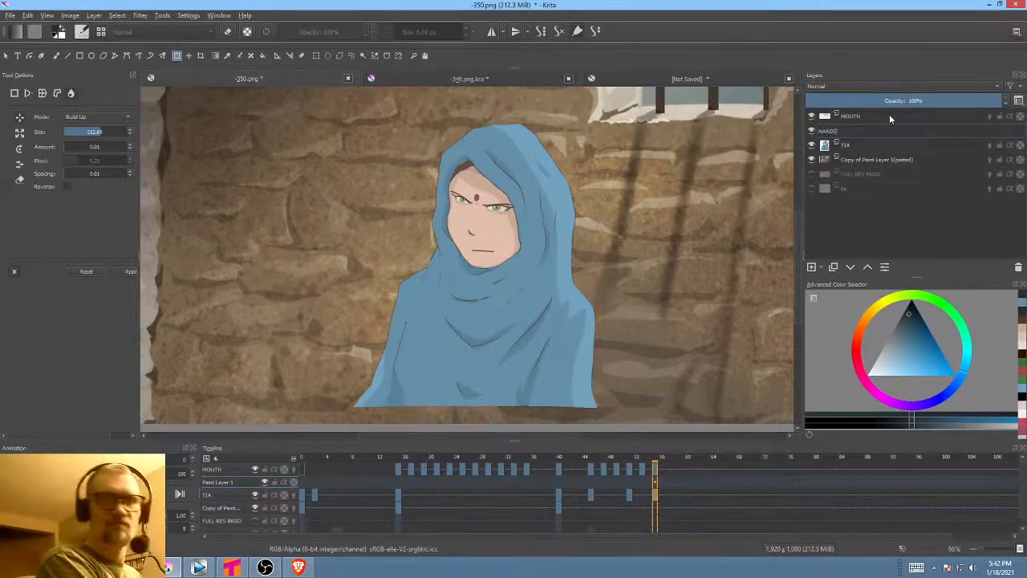
pyautogui.write('DS')
pyautogui.press('Return')
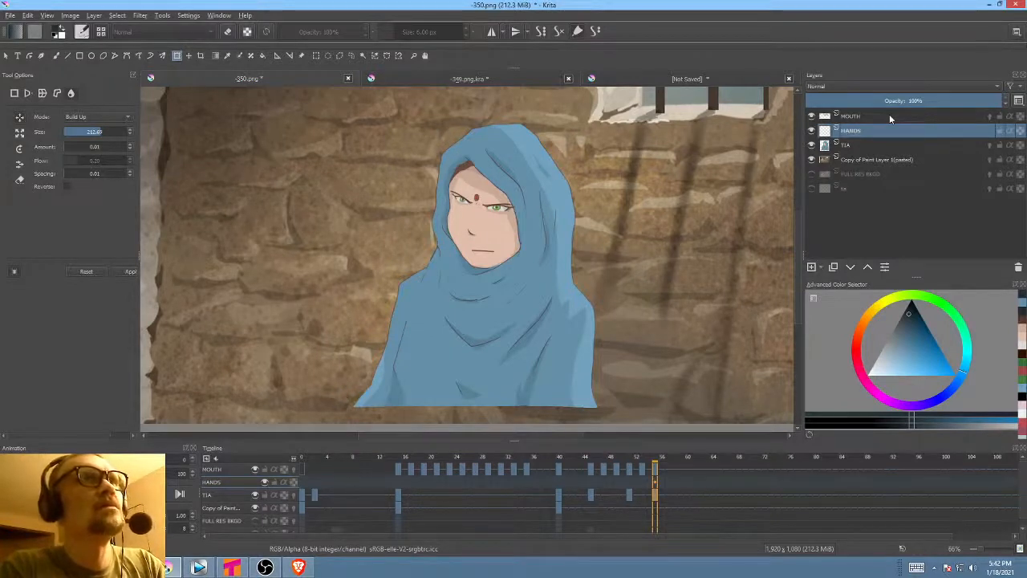
# - Scrub back through the animation from frame 55 to frame 0 and compare the opening TIA poses
pyautogui.moveTo(646, 287); pyautogui.dragTo(667, 300)
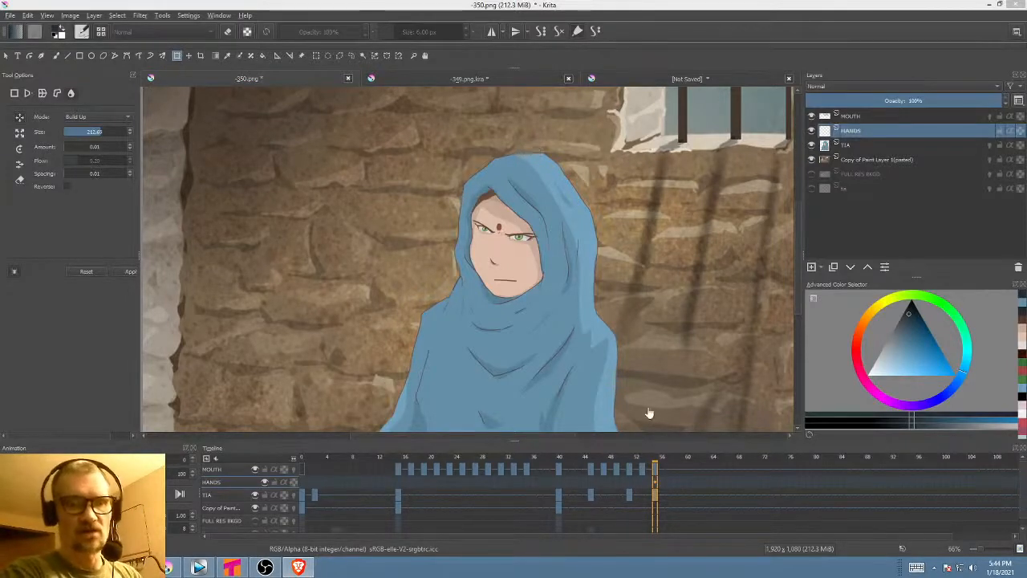
pyautogui.moveTo(612, 457); pyautogui.dragTo(552, 426)
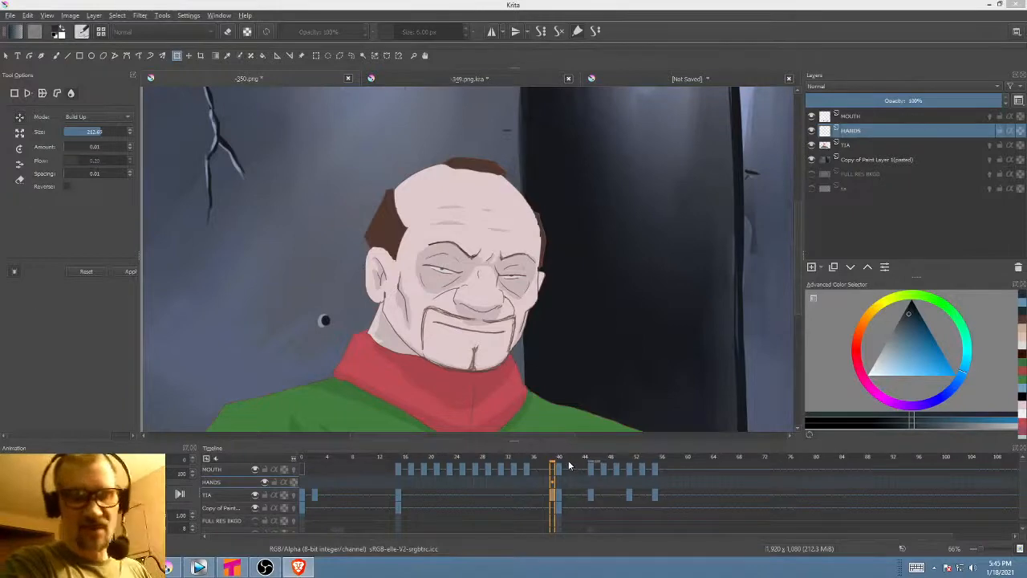
pyautogui.moveTo(560, 464); pyautogui.dragTo(513, 454)
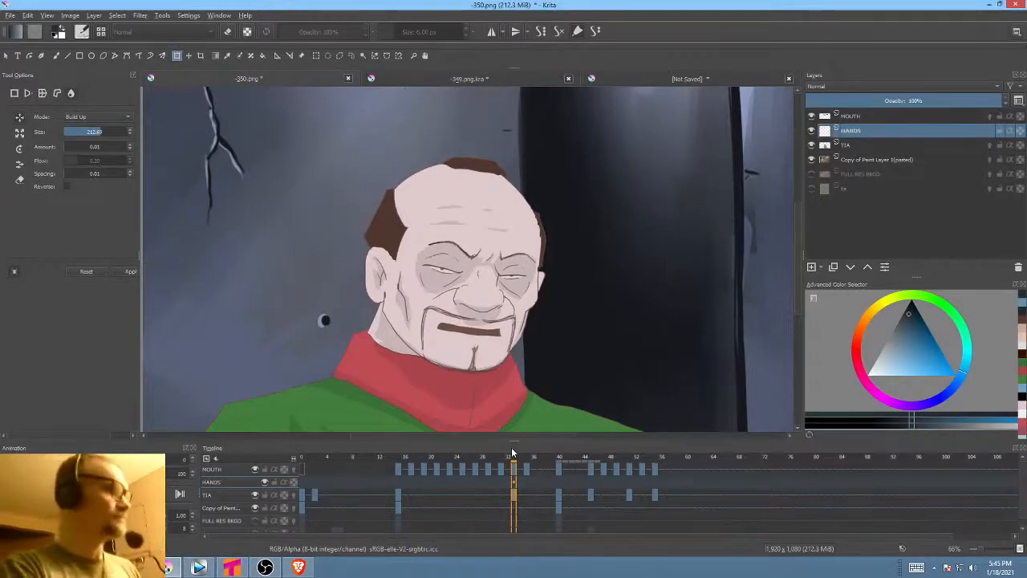
pyautogui.moveTo(511, 454); pyautogui.dragTo(252, 470)
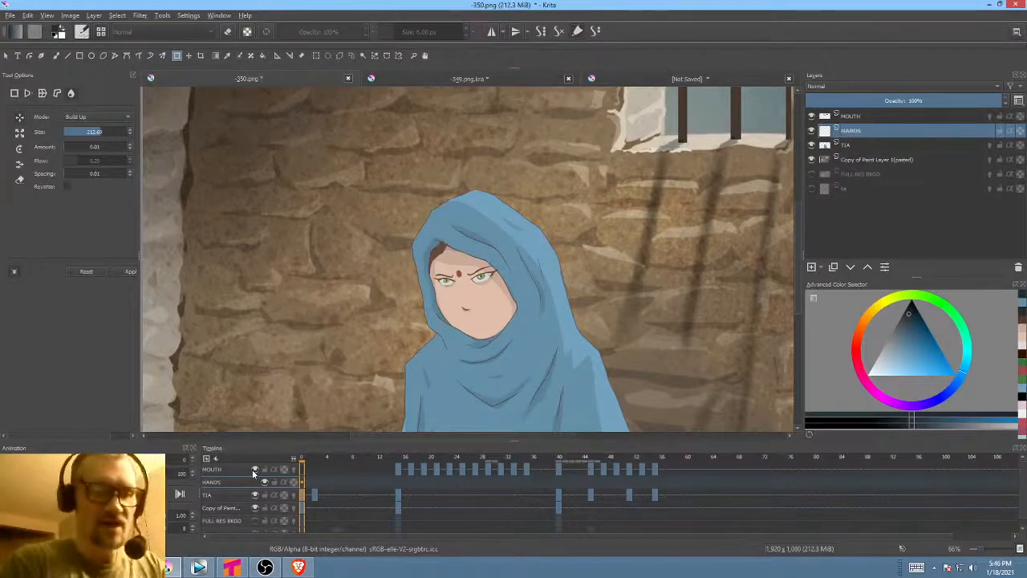
pyautogui.moveTo(304, 460); pyautogui.dragTo(304, 487)
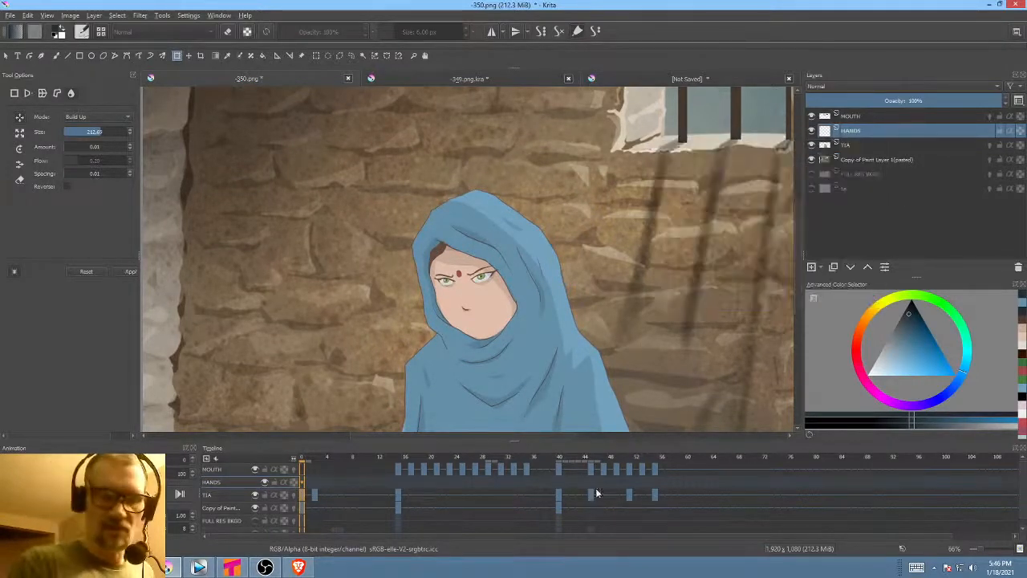
pyautogui.click(314, 498)
pyautogui.click(303, 499)
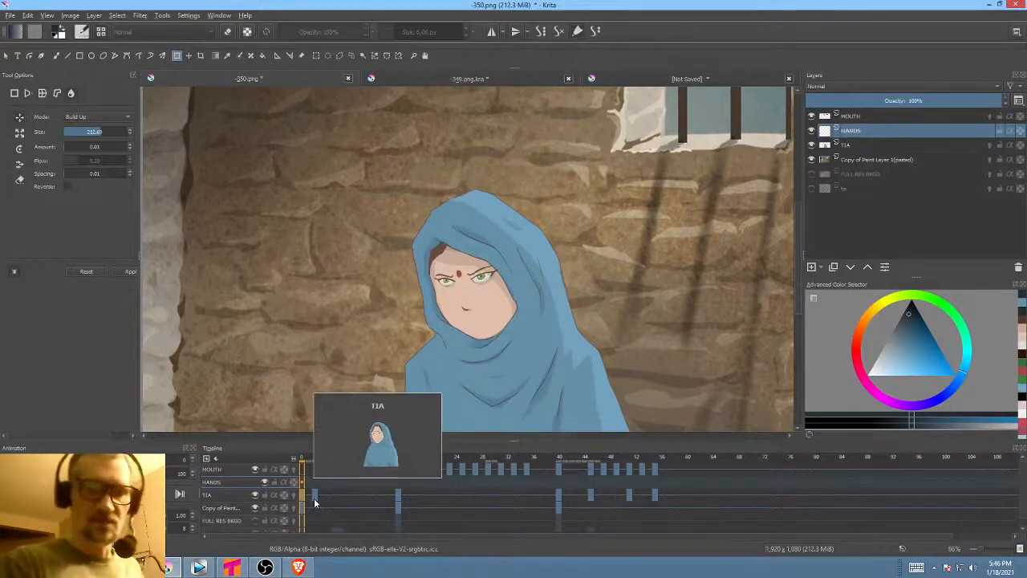
# - Draw a short dark brown mouth line below the nose at frame 0 on the HANDS layer and compare it with frame 2
pyautogui.press('b')
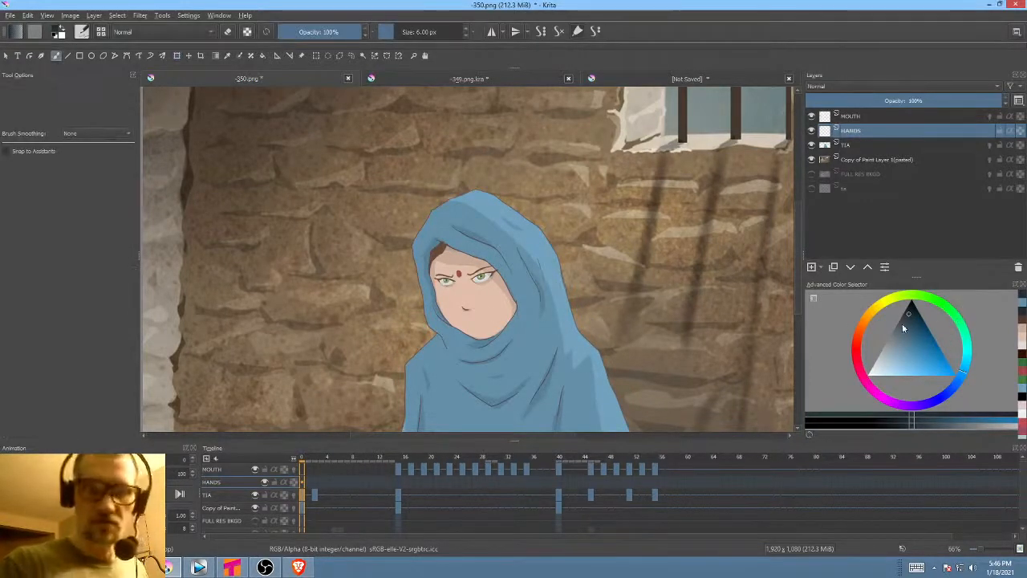
pyautogui.click(863, 329)
pyautogui.click(907, 317)
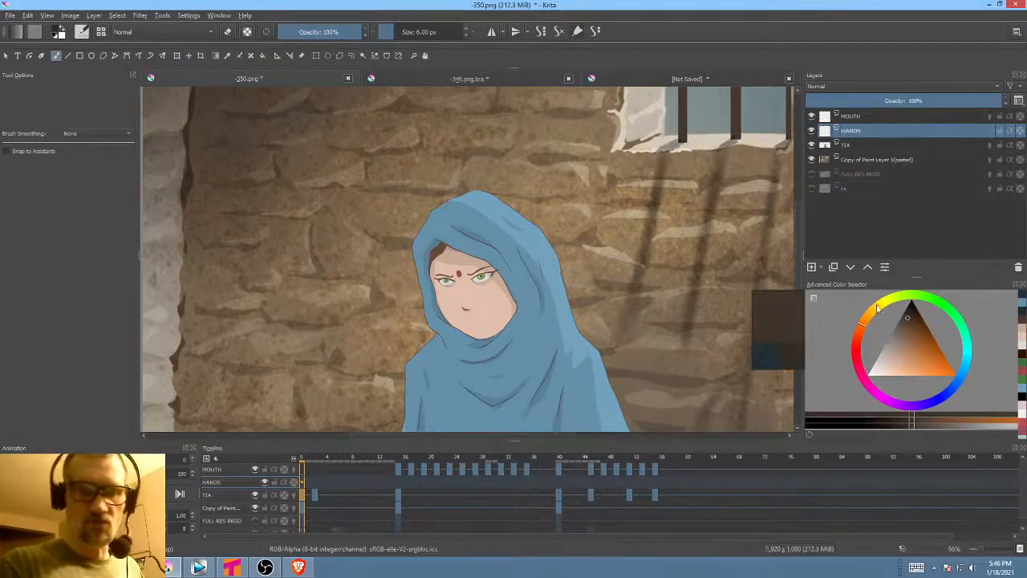
pyautogui.scroll(3, 503, 331)
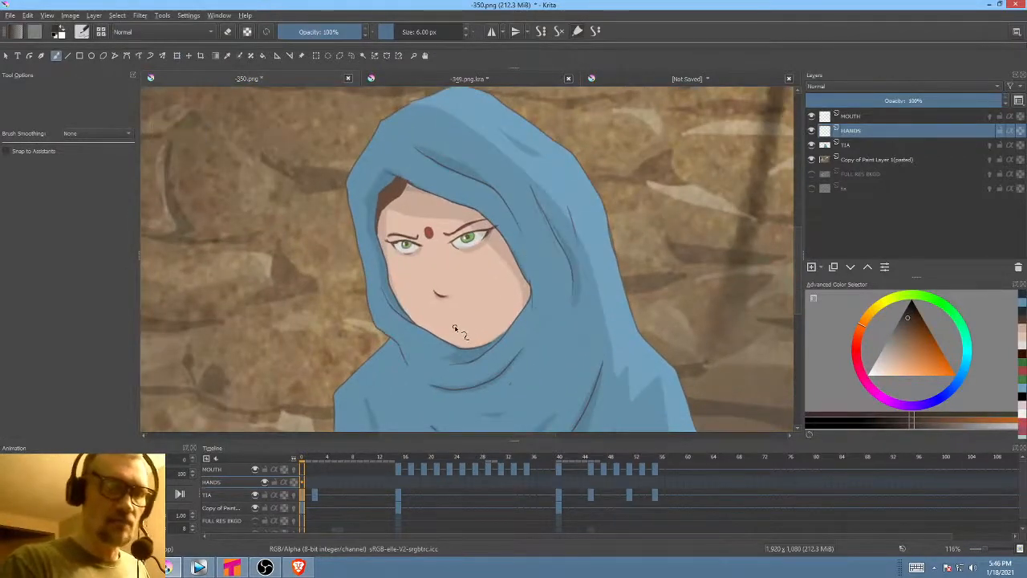
pyautogui.moveTo(470, 323); pyautogui.dragTo(482, 319)
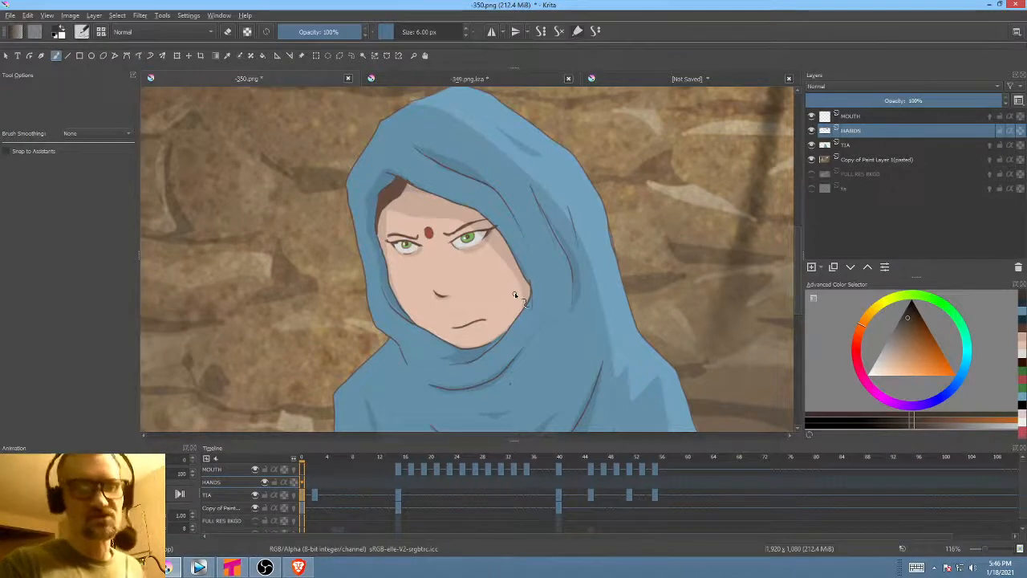
pyautogui.click(317, 494)
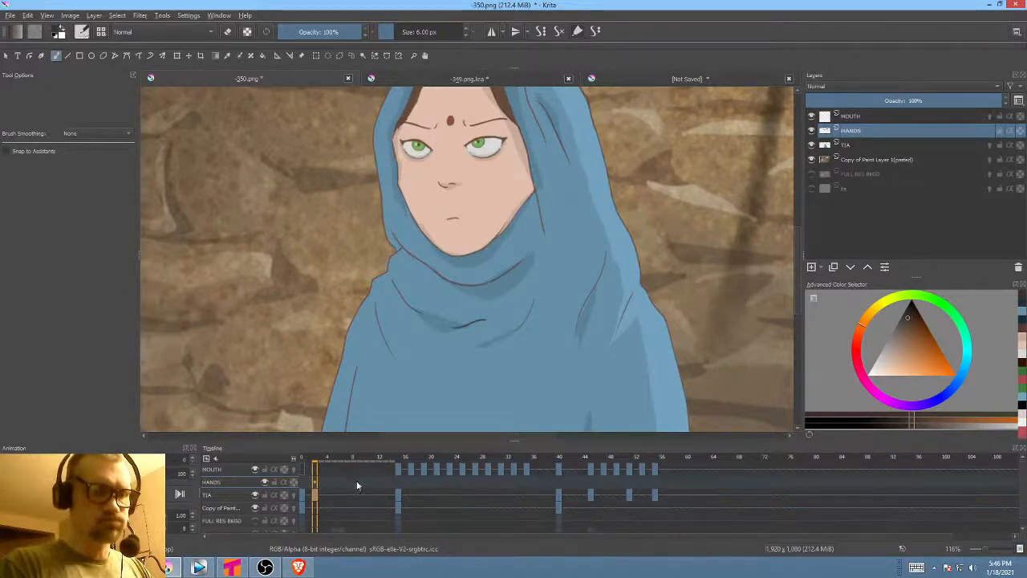
pyautogui.click(302, 482)
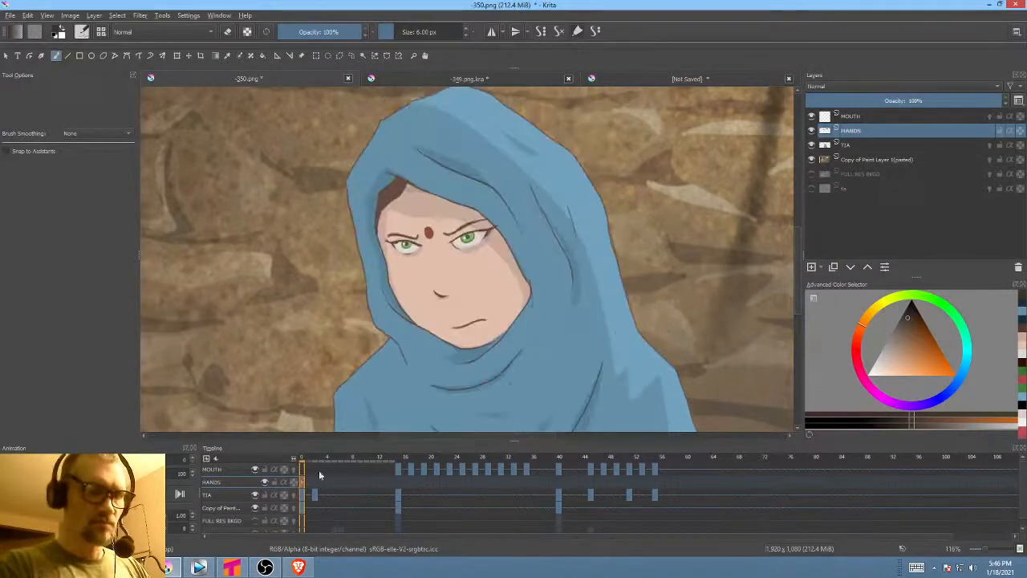
# - Erase the mouth line from the HANDS layer at frame 0 with a freehand path shape in eraser mode
pyautogui.press('p')
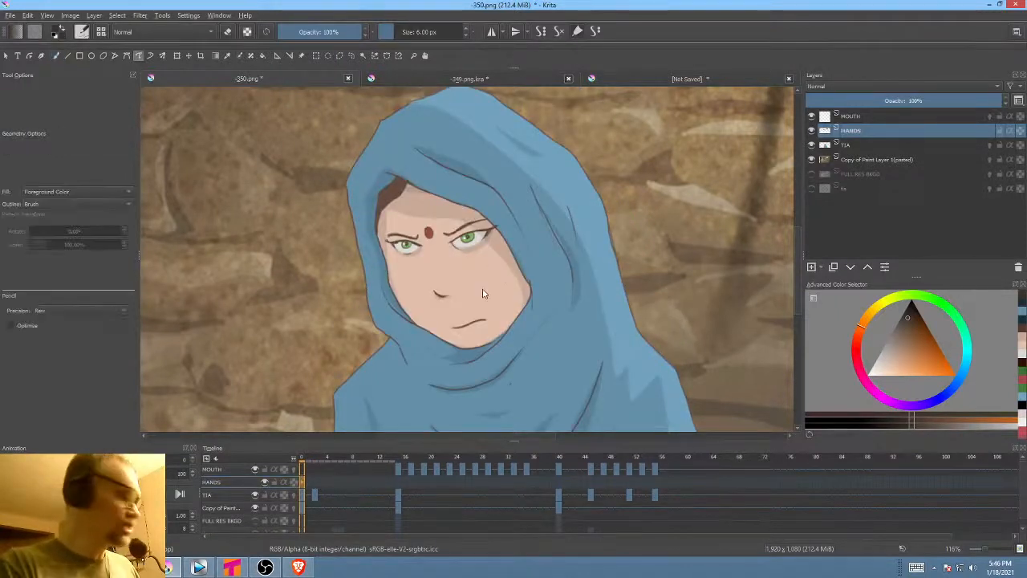
pyautogui.press('e')
pyautogui.moveTo(492, 302)
pyautogui.mouseDown()
pyautogui.moveTo(434, 332)
pyautogui.moveTo(490, 313)
pyautogui.mouseUp()
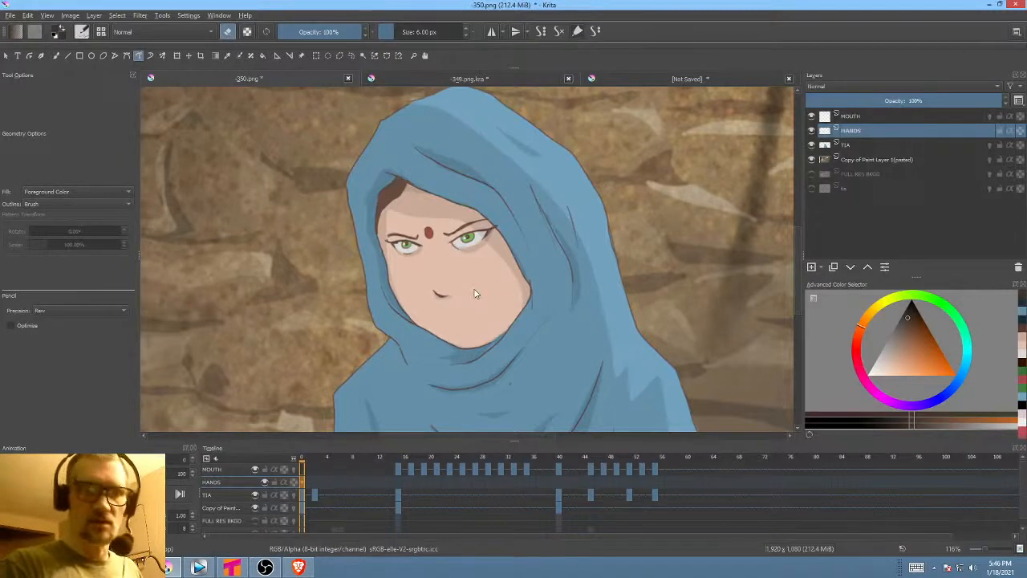
# - Draw a short downturned dark brown mouth line at frame 0 on the MOUTH layer
pyautogui.click(867, 117)
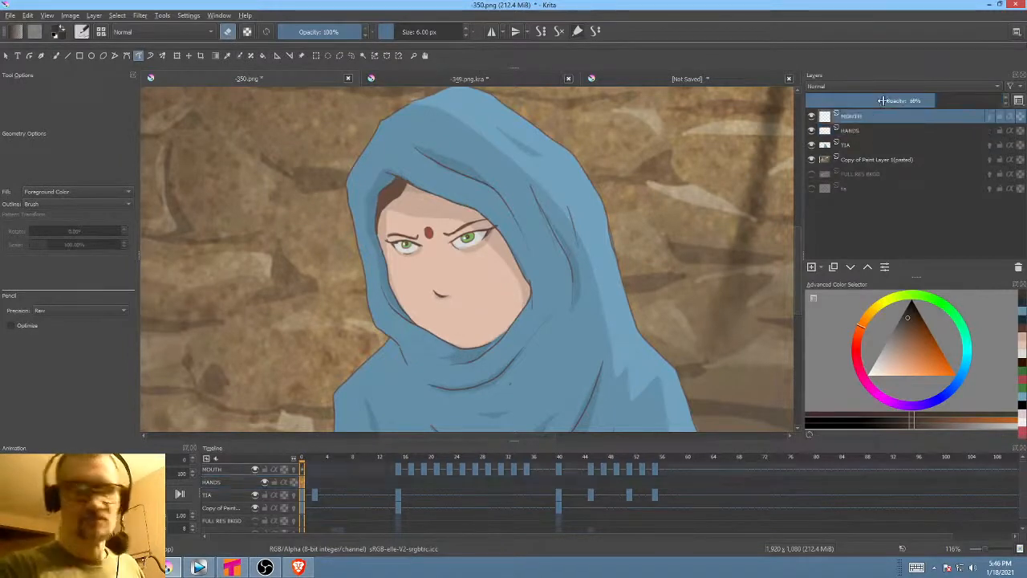
pyautogui.press('b')
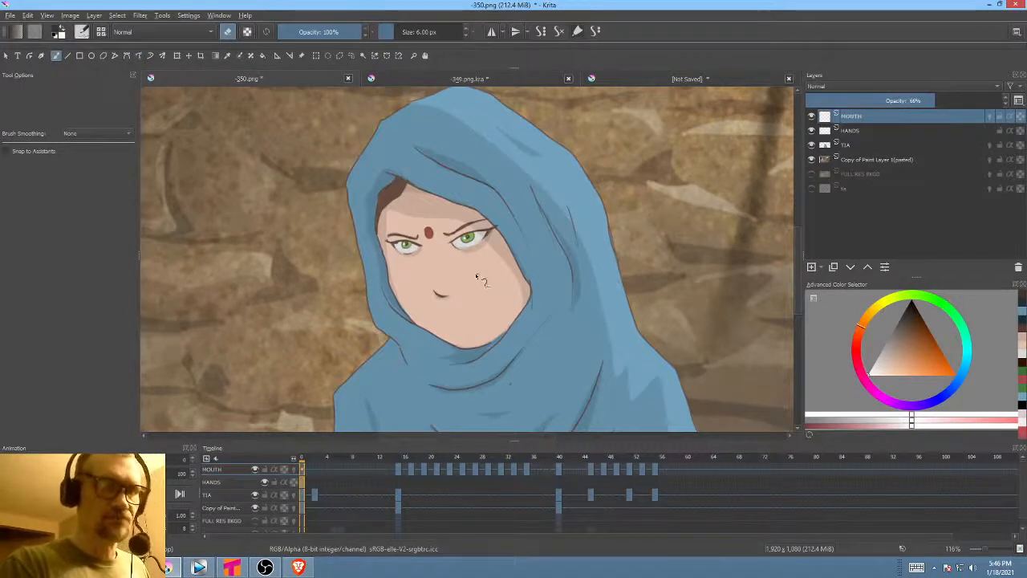
pyautogui.moveTo(457, 323); pyautogui.dragTo(483, 316)
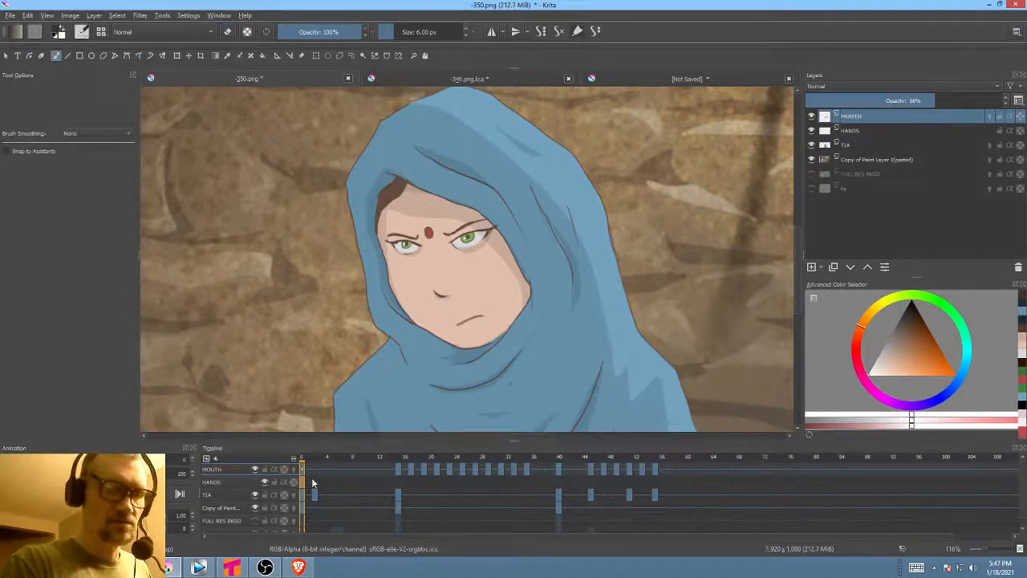
pyautogui.moveTo(908, 322)
pyautogui.mouseDown()
pyautogui.moveTo(913, 297)
pyautogui.moveTo(906, 316)
pyautogui.moveTo(918, 317)
pyautogui.mouseUp()
pyautogui.click(861, 328)
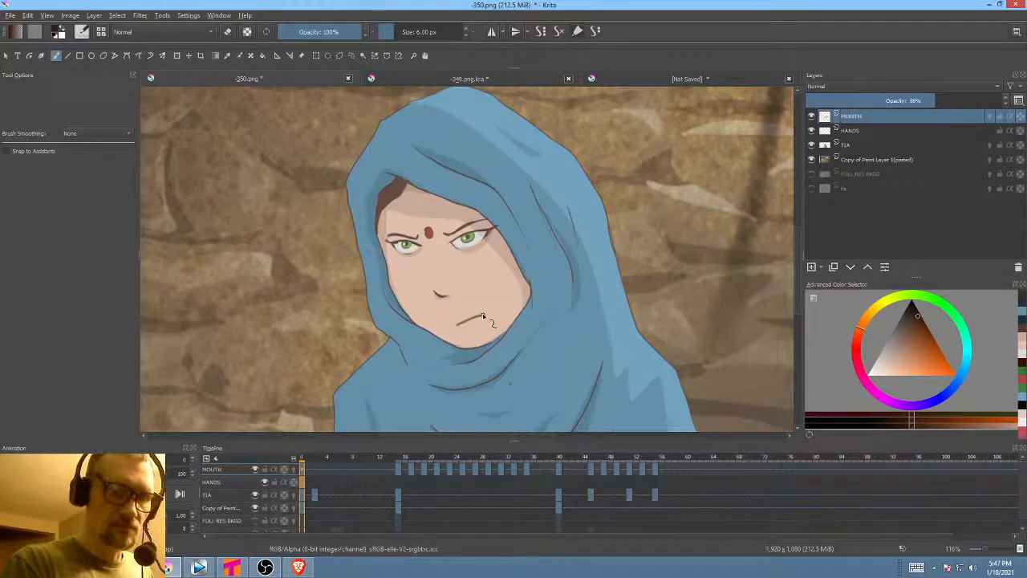
# - Add a blank MOUTH keyframe at frame 2 and scrub through the opening frames to frame 6 to check the mouth
pyautogui.click(316, 471)
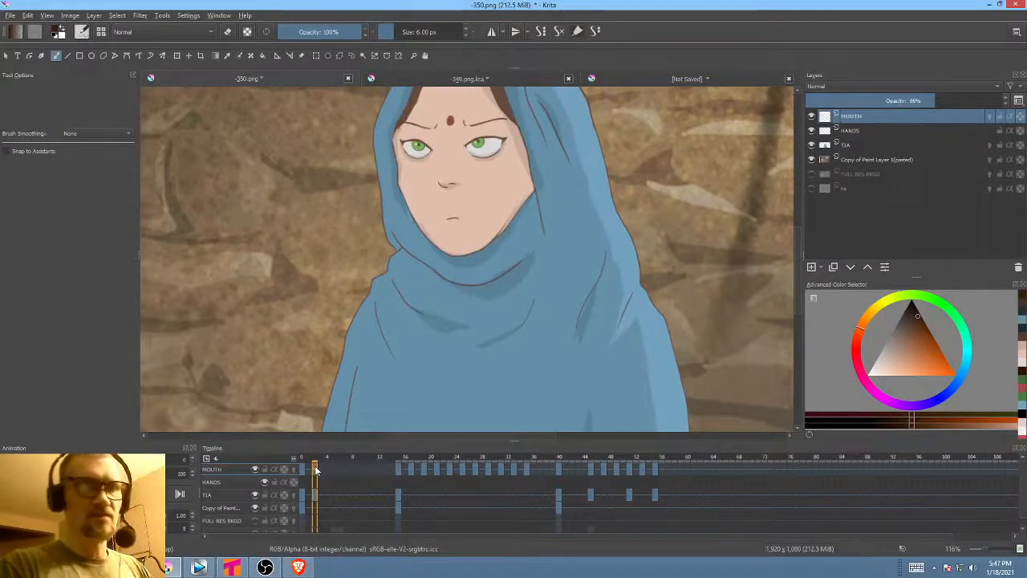
pyautogui.moveTo(531, 235); pyautogui.dragTo(541, 264)
pyautogui.moveTo(554, 316); pyautogui.dragTo(520, 334)
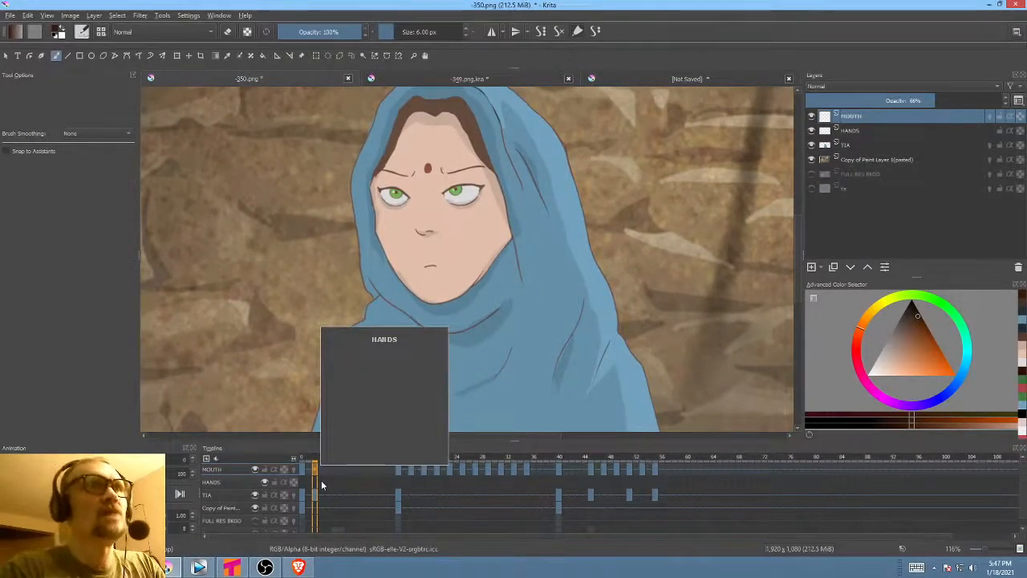
pyautogui.moveTo(306, 460)
pyautogui.mouseDown()
pyautogui.moveTo(661, 475)
pyautogui.moveTo(399, 490)
pyautogui.moveTo(663, 493)
pyautogui.moveTo(302, 496)
pyautogui.moveTo(337, 492)
pyautogui.mouseUp()
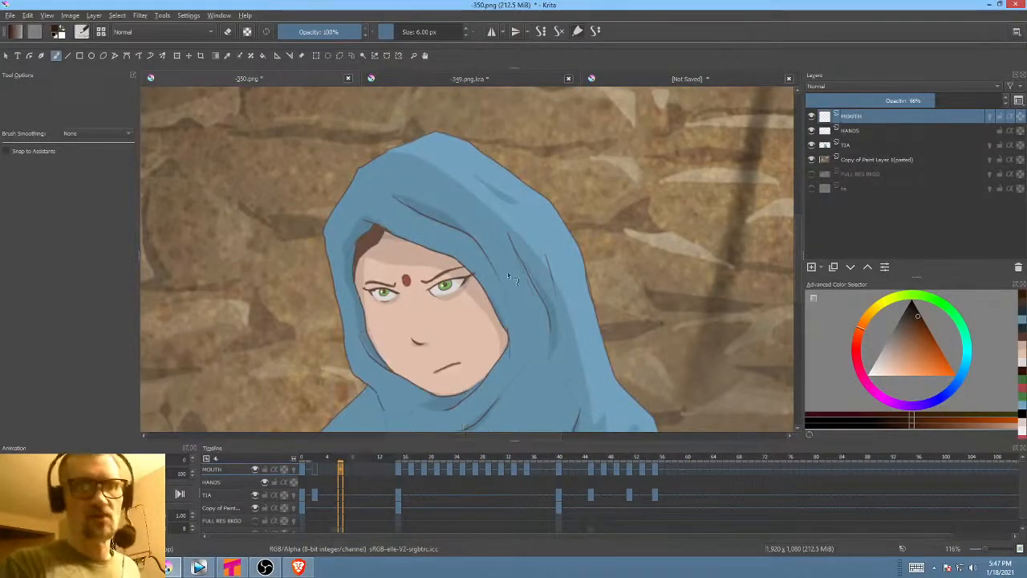
pyautogui.scroll(-2, 514, 273)
pyautogui.scroll(1, 525, 265)
pyautogui.scroll(-1, 534, 259)
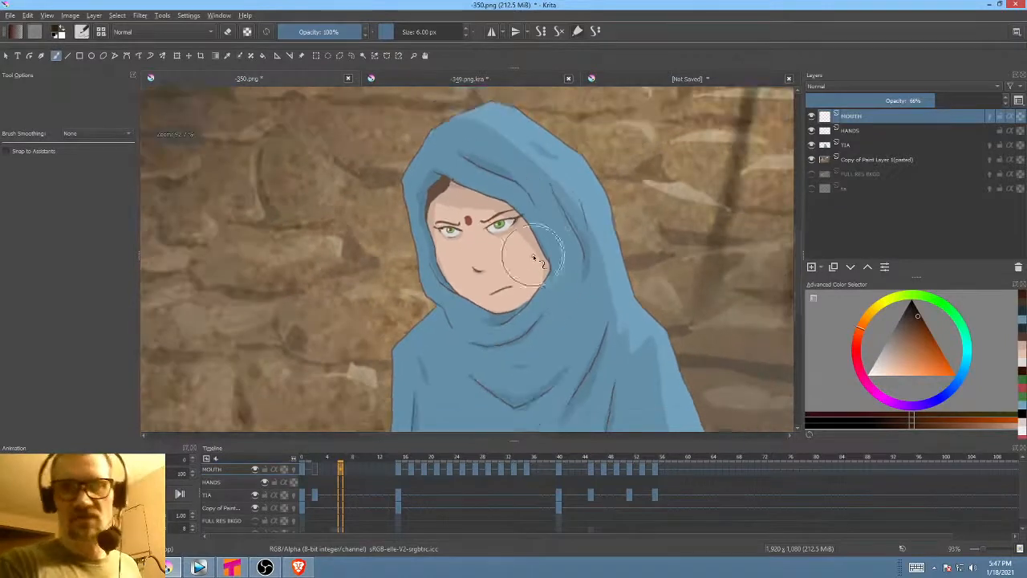
# - Make the HANDS layer active and sample the scarf's blue for the Freehand Path tool
pyautogui.click(899, 130)
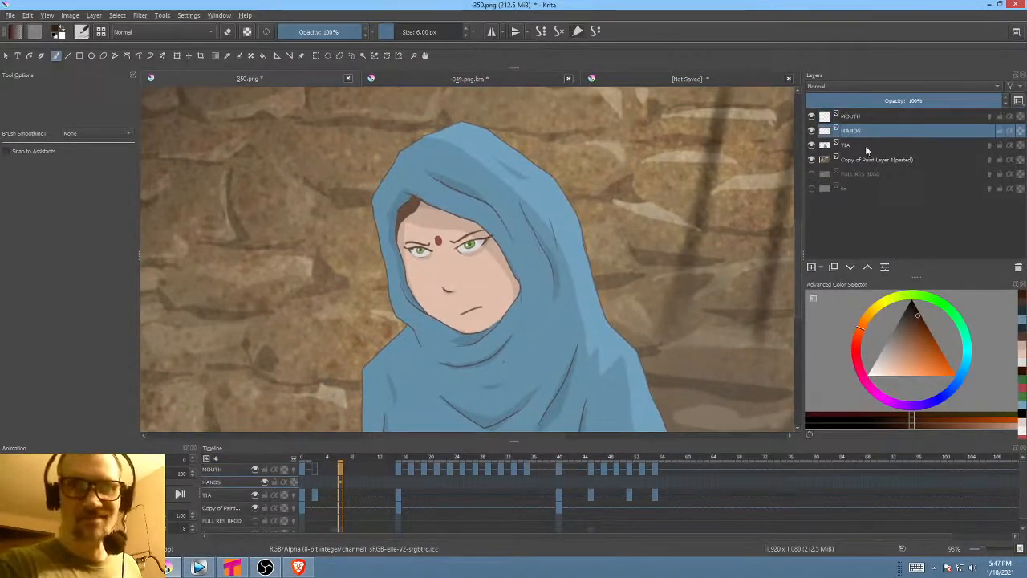
pyautogui.click(867, 148)
pyautogui.click(872, 130)
pyautogui.moveTo(531, 294)
pyautogui.mouseDown()
pyautogui.moveTo(557, 208)
pyautogui.moveTo(560, 241)
pyautogui.mouseUp()
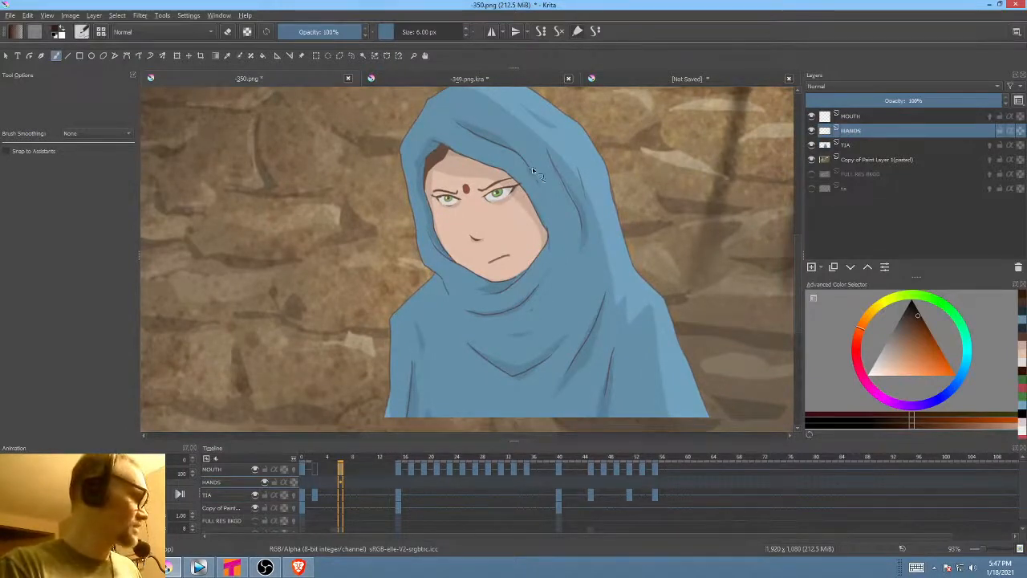
pyautogui.press('f')
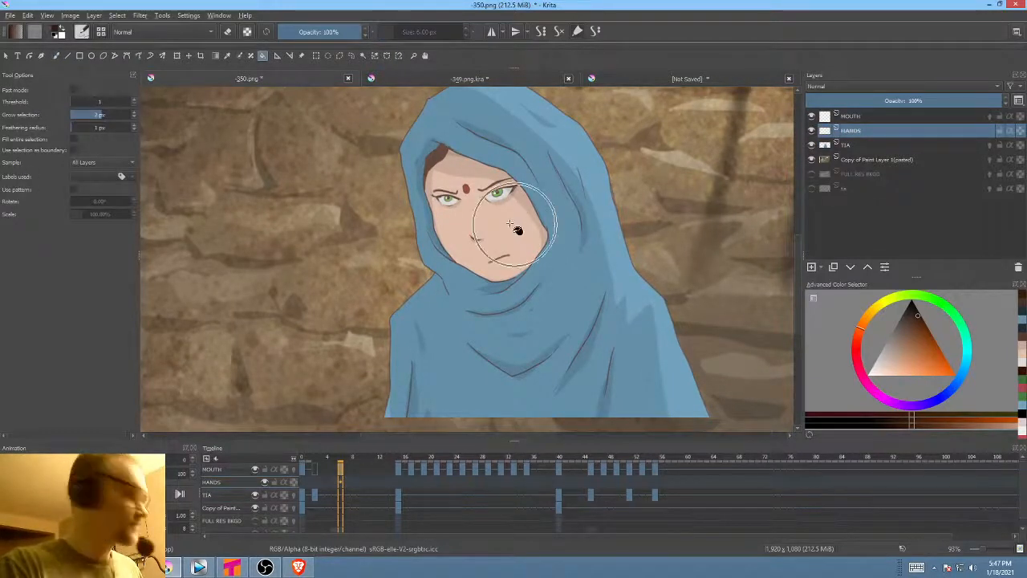
pyautogui.press('p')
pyautogui.keyDown('ctrl'); pyautogui.click(494, 322); pyautogui.keyUp('ctrl')
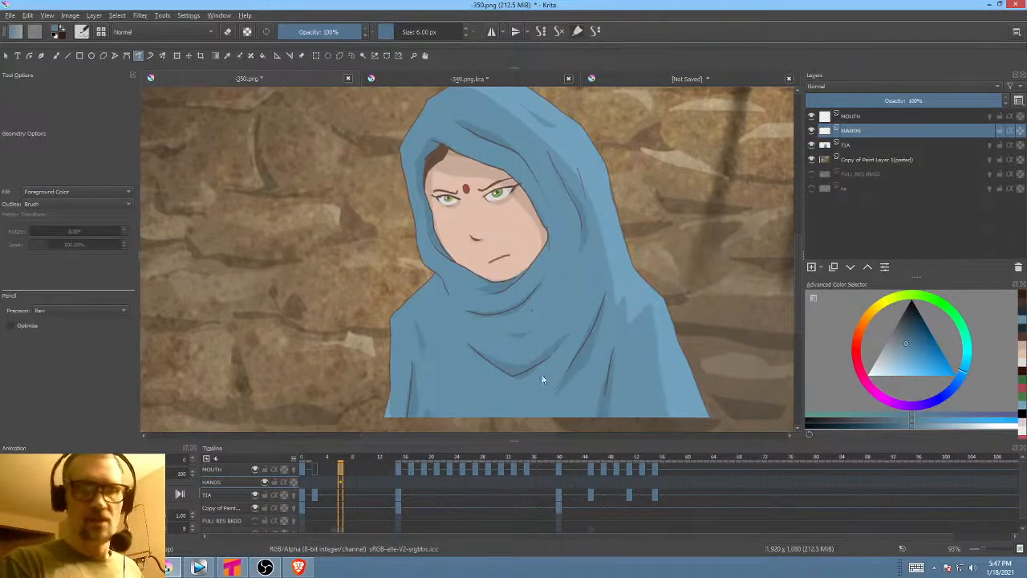
# - Add a paint layer above HANDS at frame 55 and set the freehand brush to bright orange-red
pyautogui.click(655, 465)
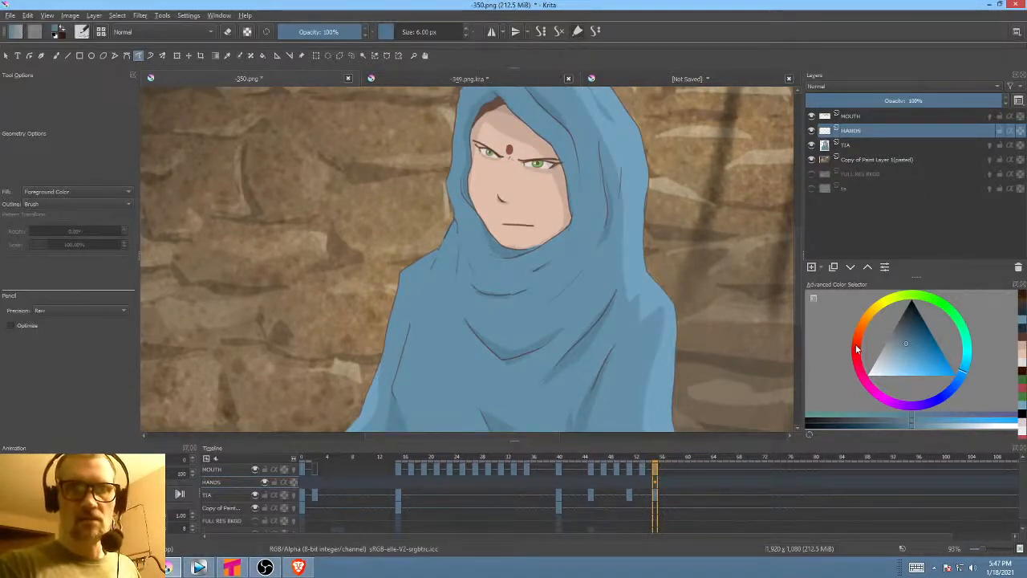
pyautogui.click(813, 267)
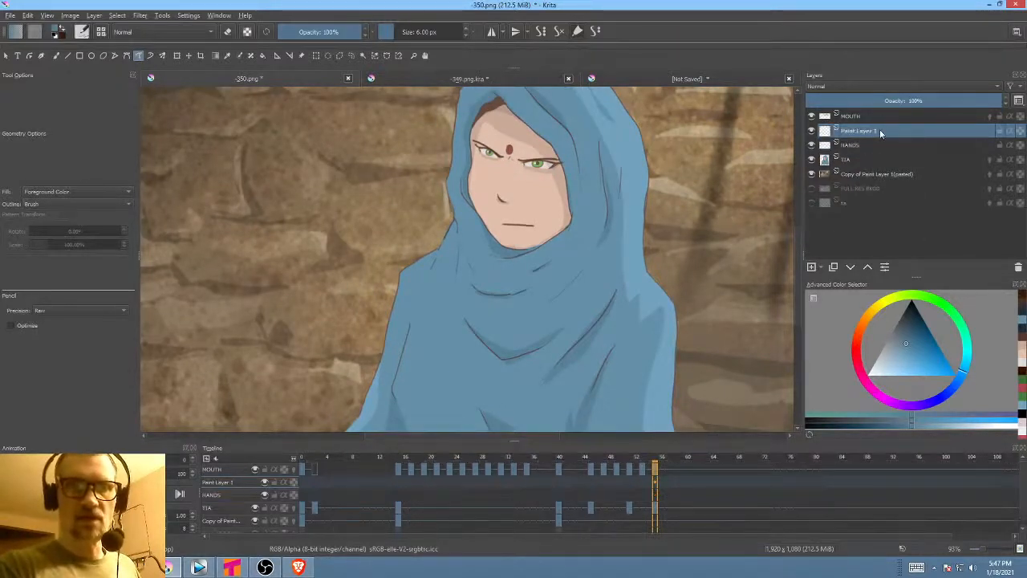
pyautogui.click(969, 382)
pyautogui.click(859, 332)
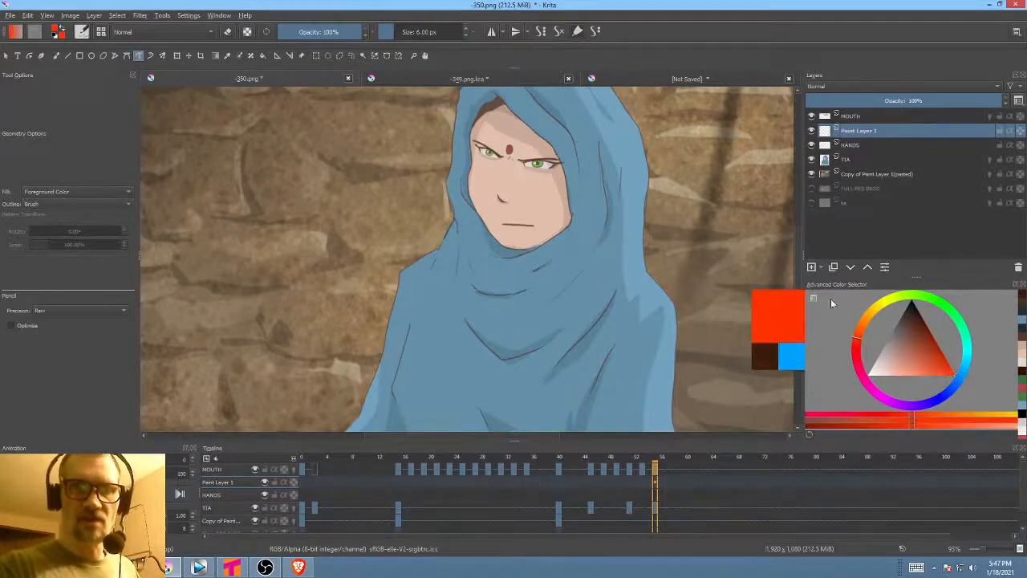
pyautogui.press('b')
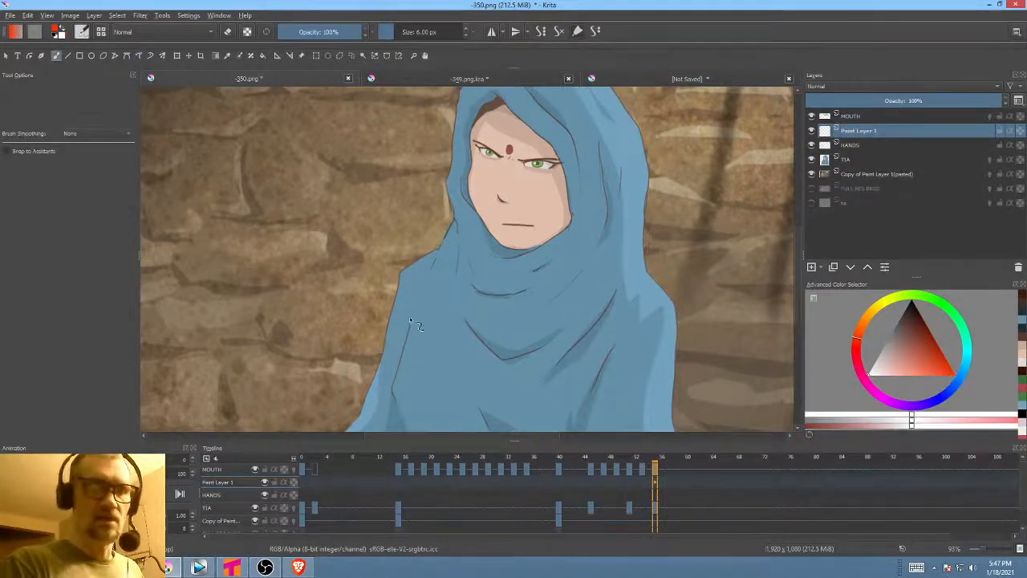
# - Sketch a clenched fist with wrist over the woman's chest in red, and start the second hand's knuckles beside her shoulder
pyautogui.moveTo(401, 320)
pyautogui.mouseDown()
pyautogui.moveTo(448, 293)
pyautogui.moveTo(417, 329)
pyautogui.moveTo(458, 297)
pyautogui.moveTo(426, 296)
pyautogui.moveTo(473, 287)
pyautogui.mouseUp()
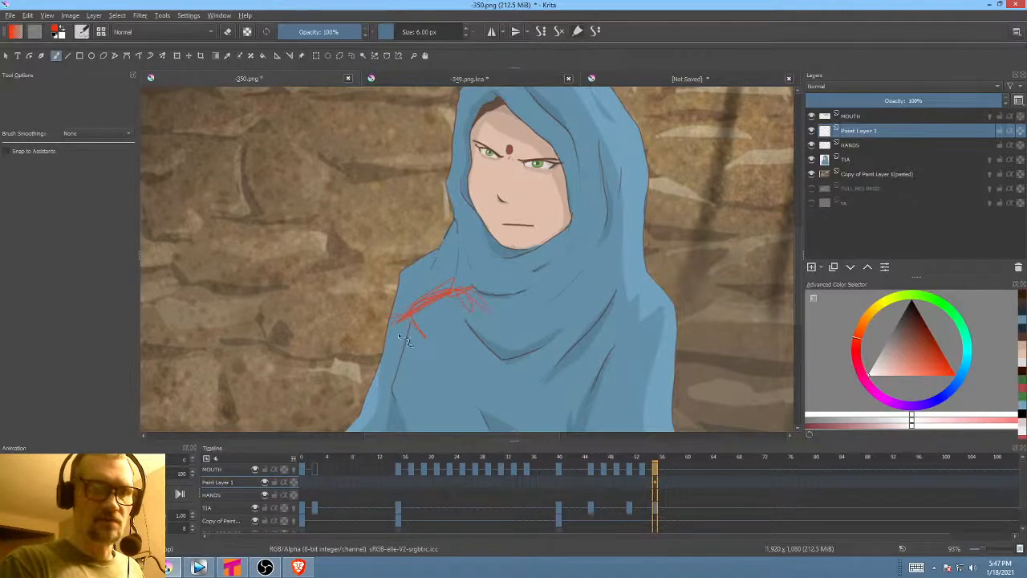
pyautogui.moveTo(402, 319)
pyautogui.mouseDown()
pyautogui.moveTo(426, 306)
pyautogui.moveTo(417, 341)
pyautogui.moveTo(437, 352)
pyautogui.moveTo(491, 321)
pyautogui.moveTo(469, 364)
pyautogui.moveTo(449, 370)
pyautogui.moveTo(479, 358)
pyautogui.mouseUp()
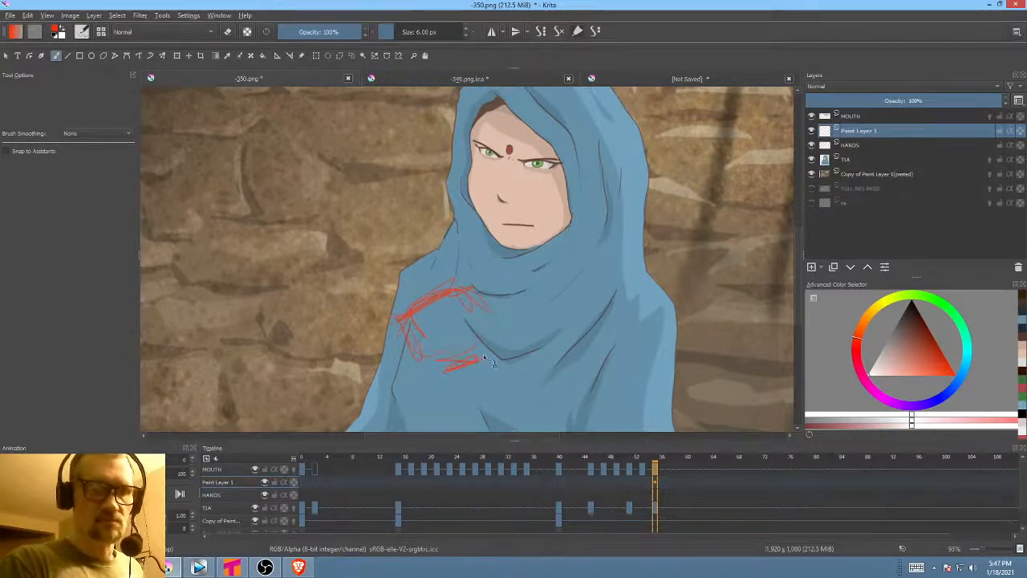
pyautogui.moveTo(485, 320); pyautogui.dragTo(487, 389)
pyautogui.moveTo(457, 402); pyautogui.dragTo(486, 389)
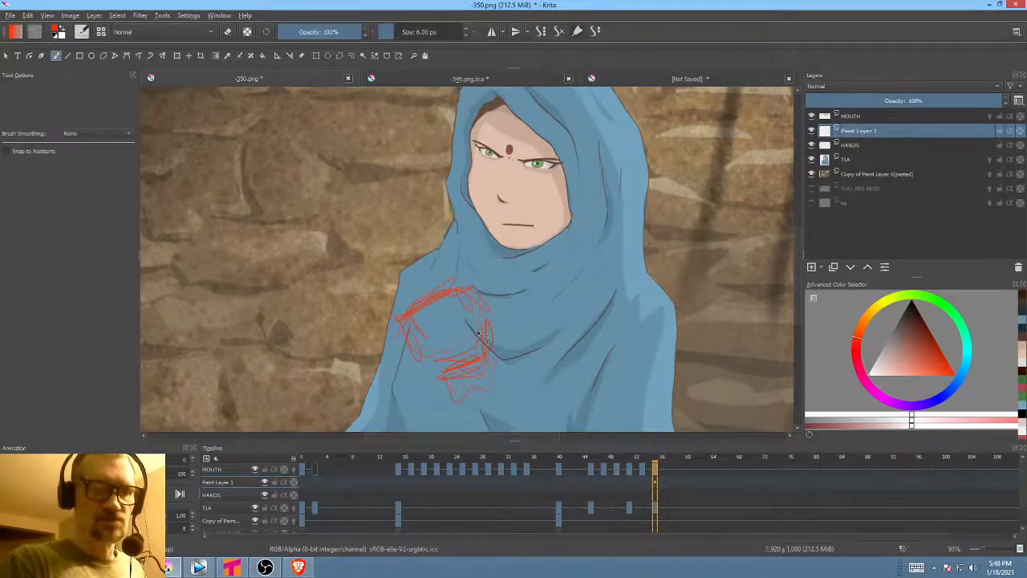
pyautogui.moveTo(411, 319)
pyautogui.mouseDown()
pyautogui.moveTo(451, 281)
pyautogui.moveTo(404, 302)
pyautogui.moveTo(402, 332)
pyautogui.moveTo(354, 289)
pyautogui.moveTo(381, 277)
pyautogui.moveTo(408, 282)
pyautogui.mouseUp()
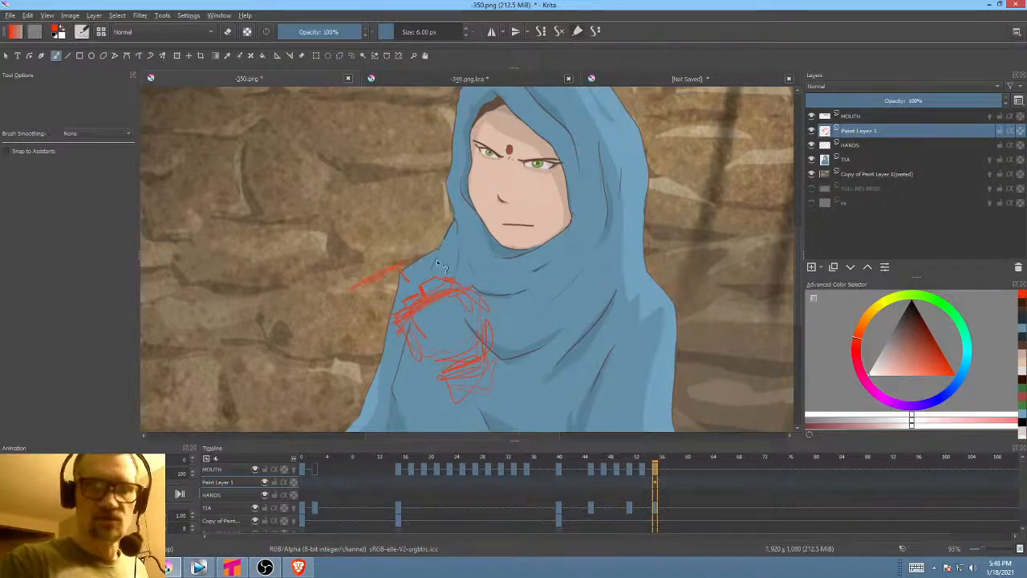
# - Change the brush to dark blue and sketch the second hand's outline beside the shoulder
pyautogui.moveTo(961, 352)
pyautogui.mouseDown()
pyautogui.moveTo(962, 373)
pyautogui.moveTo(943, 394)
pyautogui.mouseUp()
pyautogui.moveTo(923, 353); pyautogui.dragTo(928, 358)
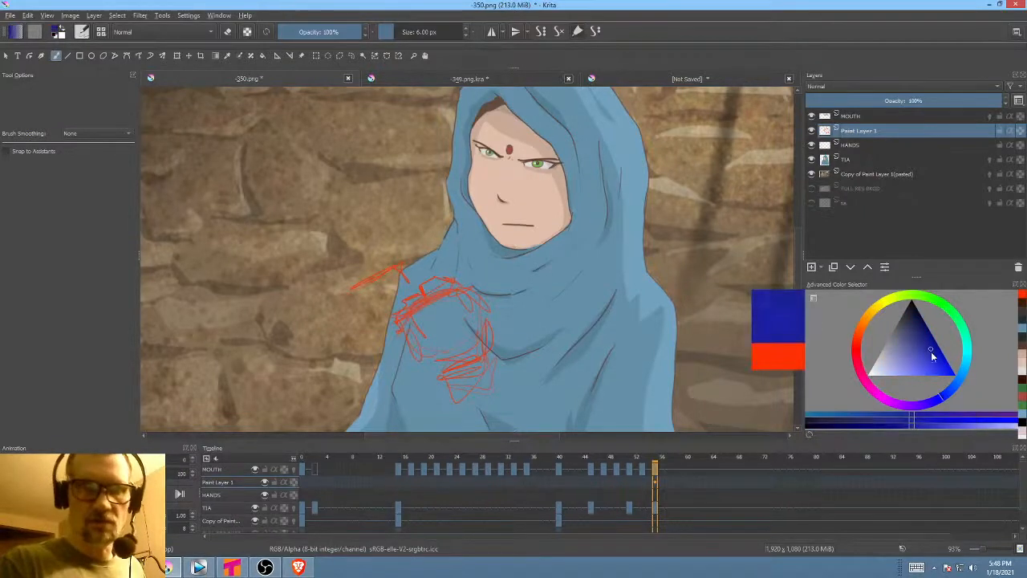
pyautogui.moveTo(348, 287)
pyautogui.mouseDown()
pyautogui.moveTo(394, 266)
pyautogui.moveTo(406, 280)
pyautogui.moveTo(371, 280)
pyautogui.moveTo(406, 280)
pyautogui.moveTo(395, 303)
pyautogui.moveTo(380, 279)
pyautogui.moveTo(352, 298)
pyautogui.moveTo(355, 321)
pyautogui.moveTo(342, 310)
pyautogui.moveTo(332, 316)
pyautogui.moveTo(330, 326)
pyautogui.moveTo(359, 334)
pyautogui.mouseUp()
pyautogui.moveTo(579, 319); pyautogui.dragTo(573, 263)
pyautogui.moveTo(436, 326); pyautogui.dragTo(488, 303)
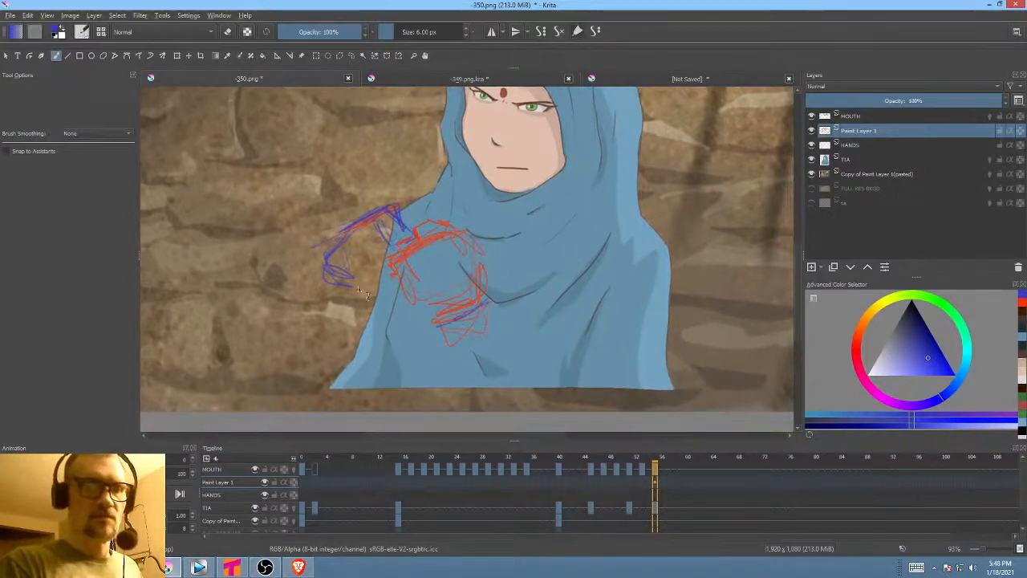
# - Sketch the wrist cuffs for both hands and the bent sleeve below the outer hand in blue
pyautogui.moveTo(339, 277)
pyautogui.mouseDown()
pyautogui.moveTo(378, 261)
pyautogui.moveTo(350, 282)
pyautogui.moveTo(412, 266)
pyautogui.moveTo(392, 269)
pyautogui.moveTo(425, 309)
pyautogui.moveTo(471, 304)
pyautogui.moveTo(437, 317)
pyautogui.moveTo(458, 318)
pyautogui.moveTo(446, 358)
pyautogui.mouseUp()
pyautogui.moveTo(485, 303)
pyautogui.mouseDown()
pyautogui.moveTo(493, 341)
pyautogui.moveTo(504, 340)
pyautogui.moveTo(471, 373)
pyautogui.moveTo(491, 362)
pyautogui.mouseUp()
pyautogui.moveTo(324, 266)
pyautogui.mouseDown()
pyautogui.moveTo(323, 304)
pyautogui.moveTo(319, 258)
pyautogui.moveTo(338, 298)
pyautogui.moveTo(306, 283)
pyautogui.moveTo(369, 252)
pyautogui.moveTo(287, 317)
pyautogui.moveTo(340, 251)
pyautogui.moveTo(290, 364)
pyautogui.moveTo(295, 313)
pyautogui.moveTo(288, 345)
pyautogui.mouseUp()
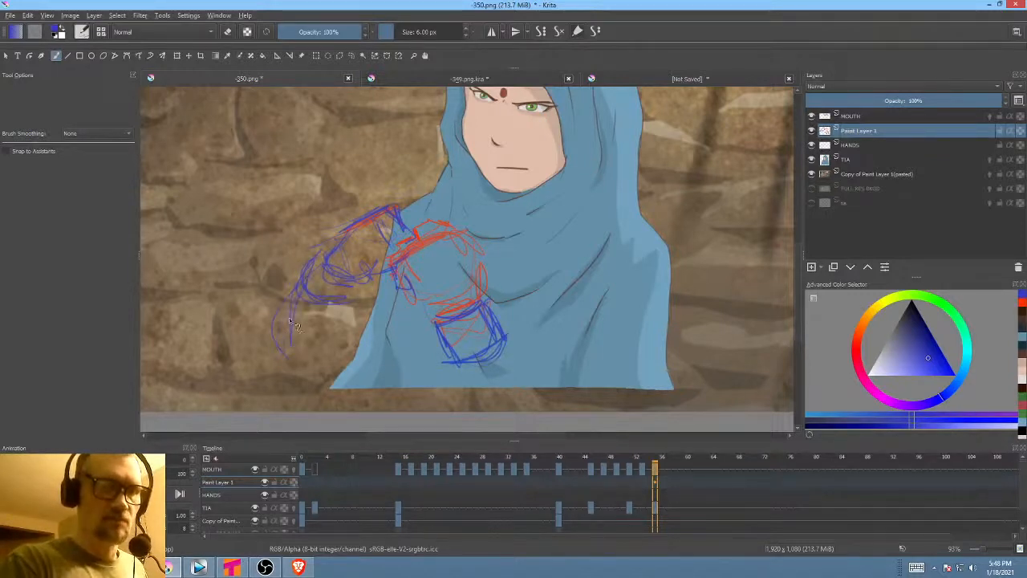
pyautogui.moveTo(300, 305)
pyautogui.mouseDown()
pyautogui.moveTo(290, 345)
pyautogui.moveTo(340, 377)
pyautogui.mouseUp()
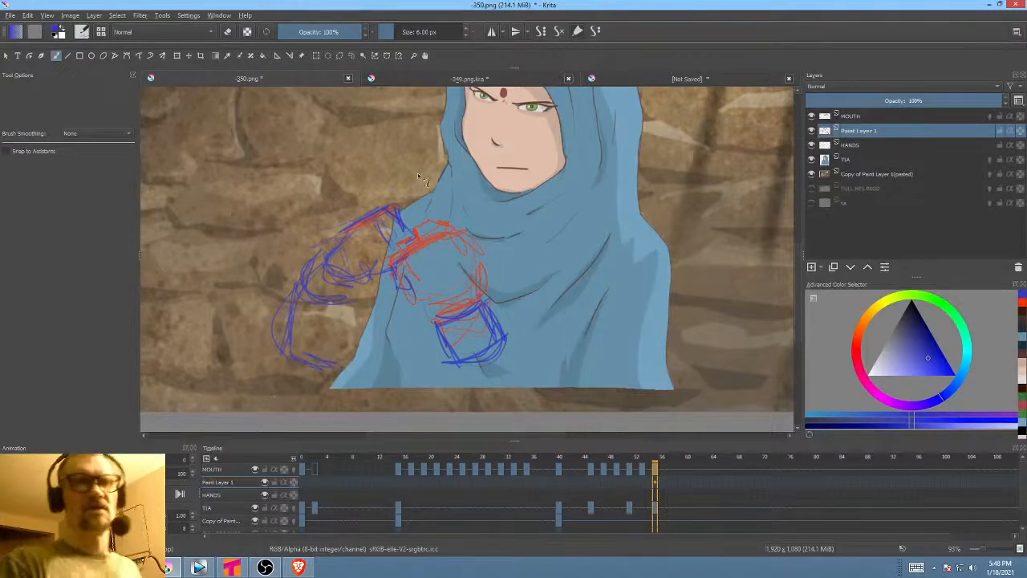
pyautogui.moveTo(365, 283)
pyautogui.mouseDown()
pyautogui.moveTo(350, 365)
pyautogui.moveTo(395, 297)
pyautogui.moveTo(345, 384)
pyautogui.moveTo(396, 308)
pyautogui.mouseUp()
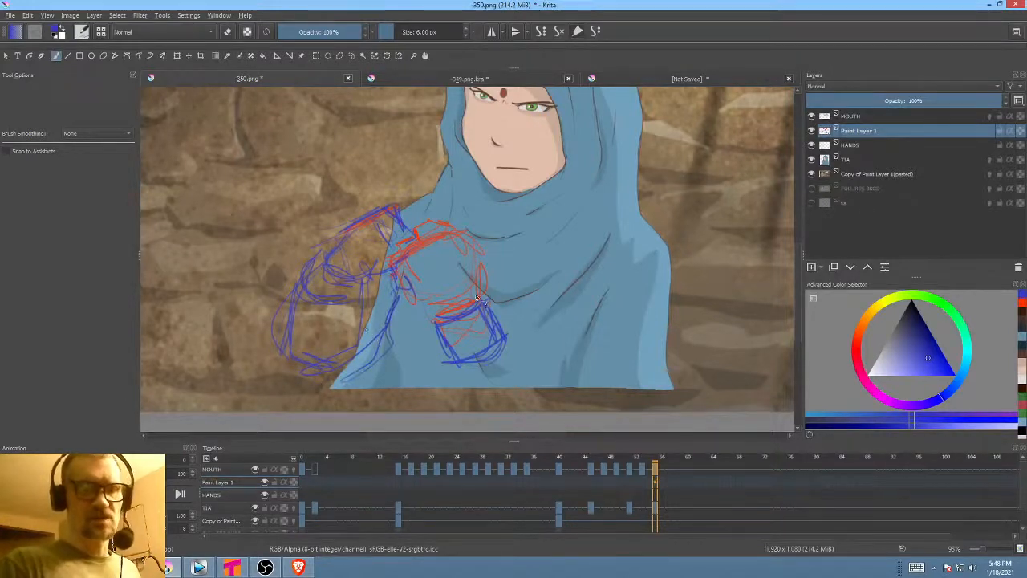
# - Sketch two blue forearm lines from the chest fist's cuff down to the picture's lower edge
pyautogui.moveTo(477, 298); pyautogui.dragTo(454, 239)
pyautogui.moveTo(440, 310); pyautogui.dragTo(443, 350)
pyautogui.moveTo(482, 284); pyautogui.dragTo(562, 342)
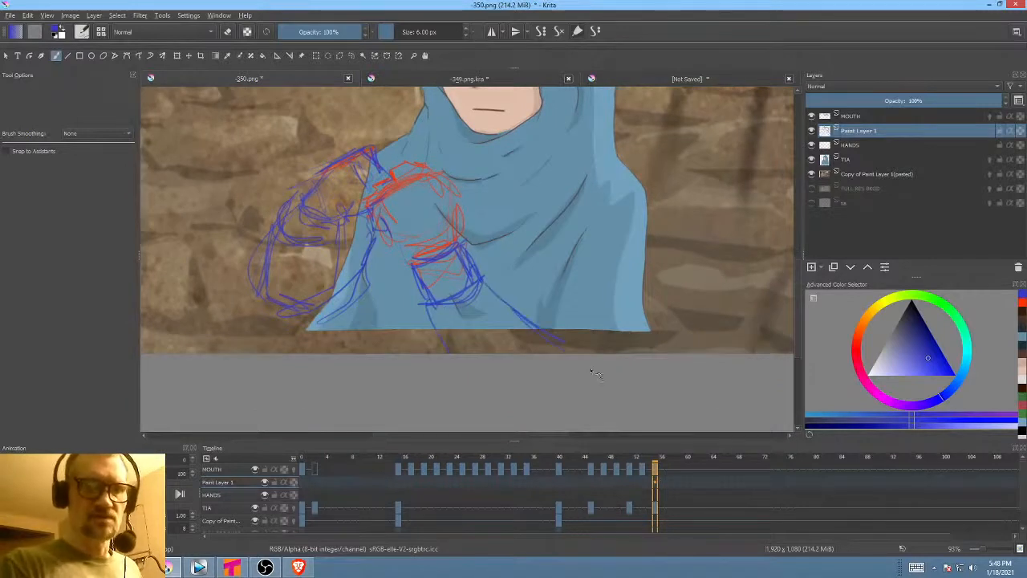
pyautogui.moveTo(559, 275); pyautogui.dragTo(529, 288)
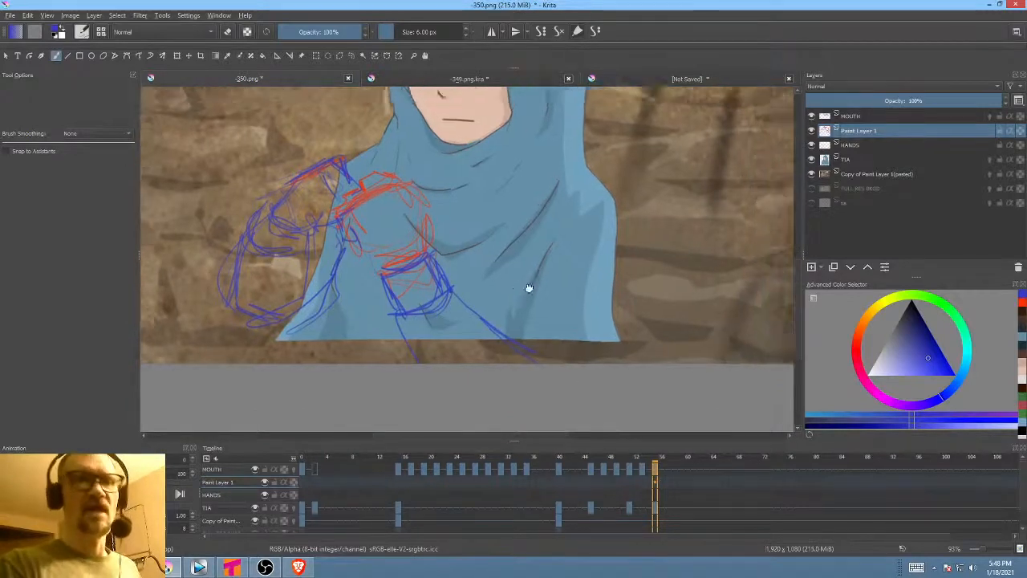
# - Sample the scarf's light blue and add a keyframe to the HANDS layer at frame 55
pyautogui.click(877, 145)
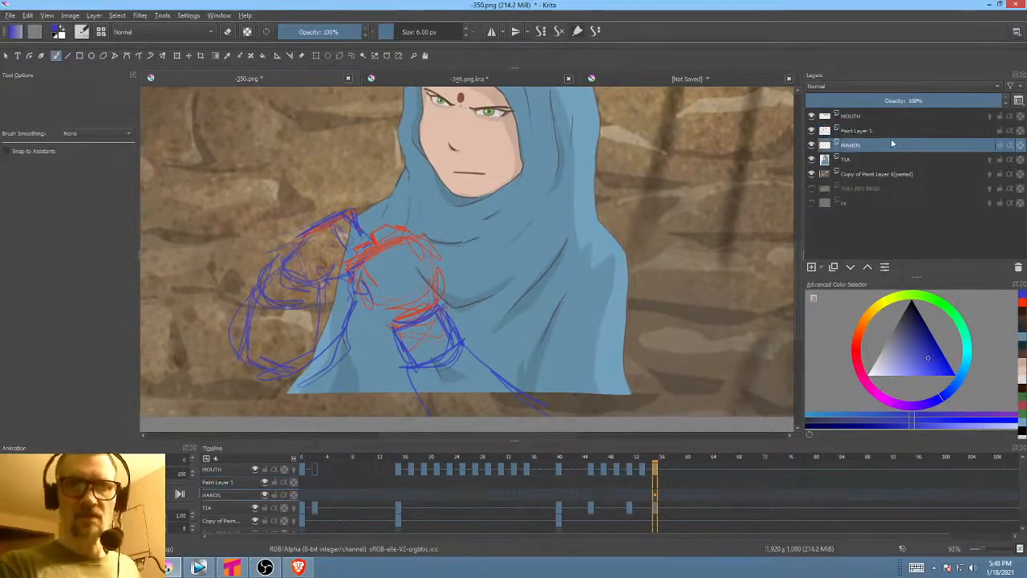
pyautogui.keyDown('ctrl'); pyautogui.click(624, 303); pyautogui.keyUp('ctrl')
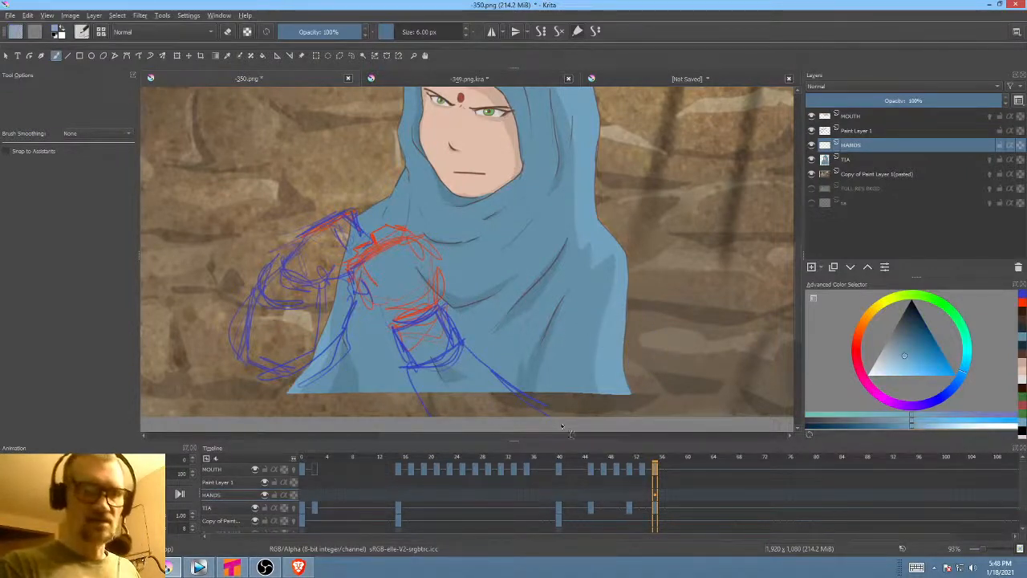
pyautogui.click(656, 499)
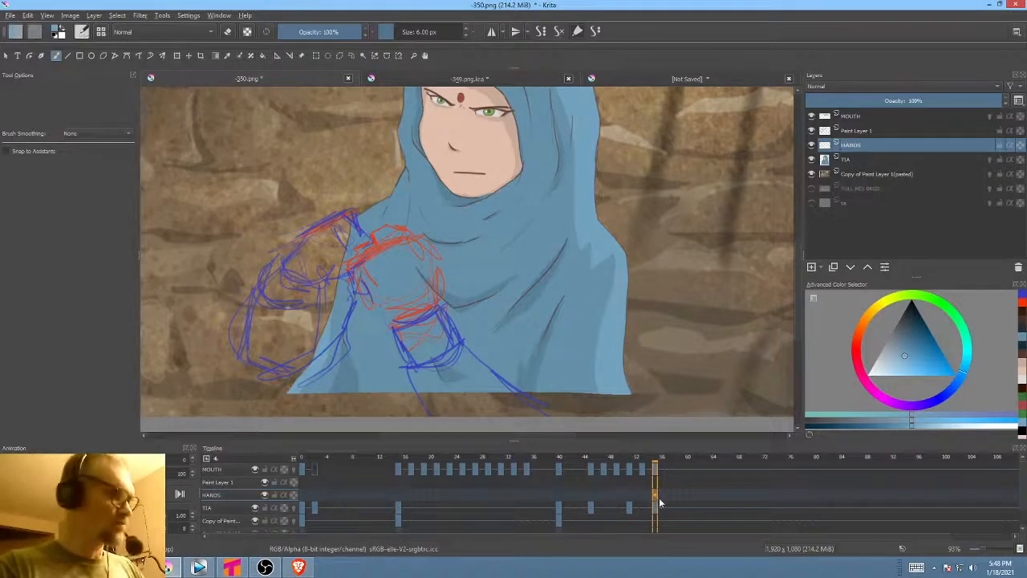
pyautogui.press('Insert')
# - Fill the forearm below the chest fist with a light blue freehand path shape reaching the picture's lower edge
pyautogui.press('p')
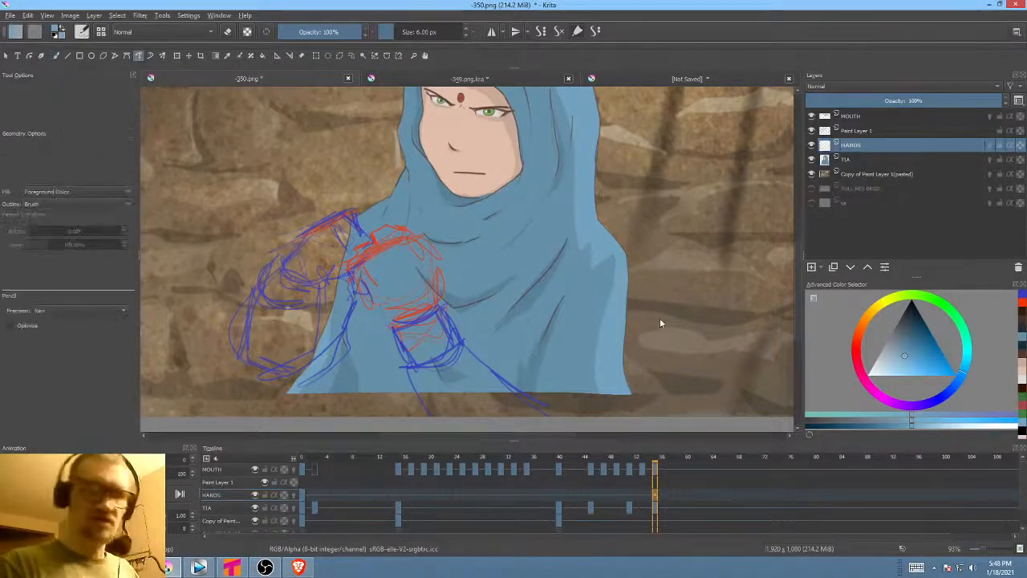
pyautogui.moveTo(564, 395); pyautogui.dragTo(571, 331)
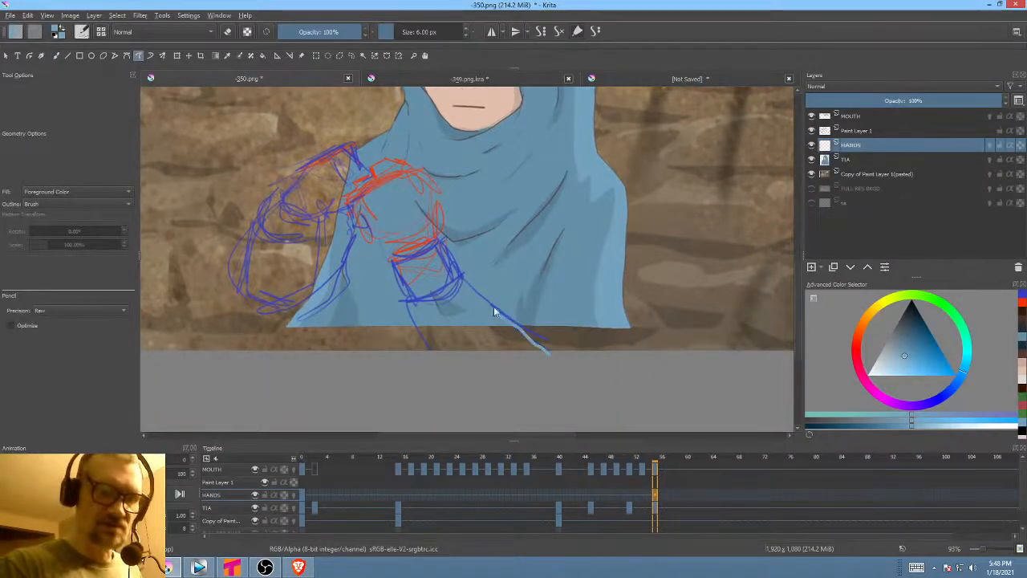
pyautogui.moveTo(461, 283)
pyautogui.mouseDown()
pyautogui.moveTo(407, 298)
pyautogui.moveTo(426, 349)
pyautogui.mouseUp()
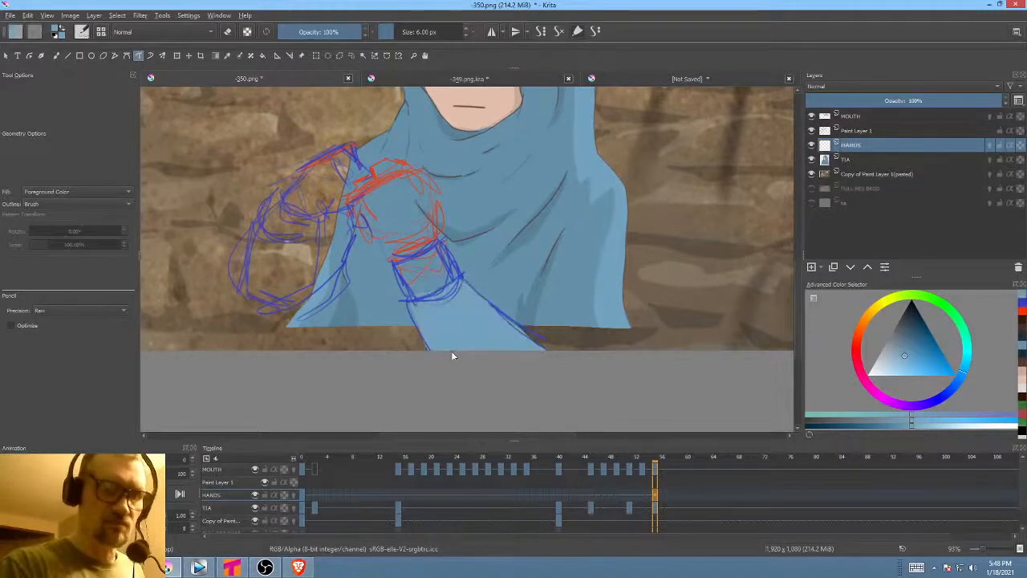
# - Sample the scarf's darker blue and fill the outer arm's bent sleeve with a freehand path shape
pyautogui.keyDown('ctrl'); pyautogui.click(522, 239); pyautogui.keyUp('ctrl')
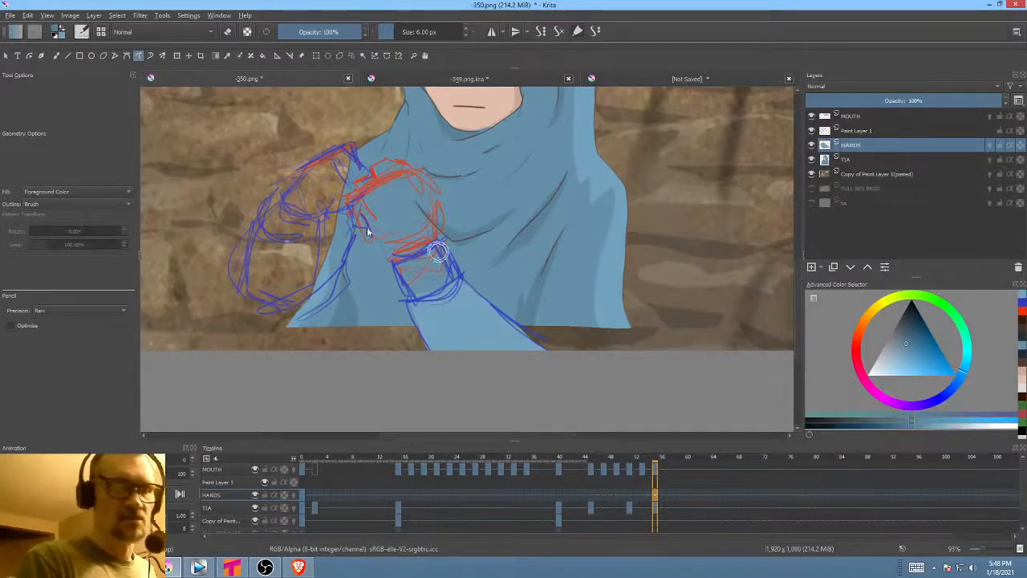
pyautogui.moveTo(308, 227)
pyautogui.mouseDown()
pyautogui.moveTo(256, 243)
pyautogui.moveTo(242, 293)
pyautogui.moveTo(268, 320)
pyautogui.moveTo(316, 296)
pyautogui.moveTo(350, 251)
pyautogui.mouseUp()
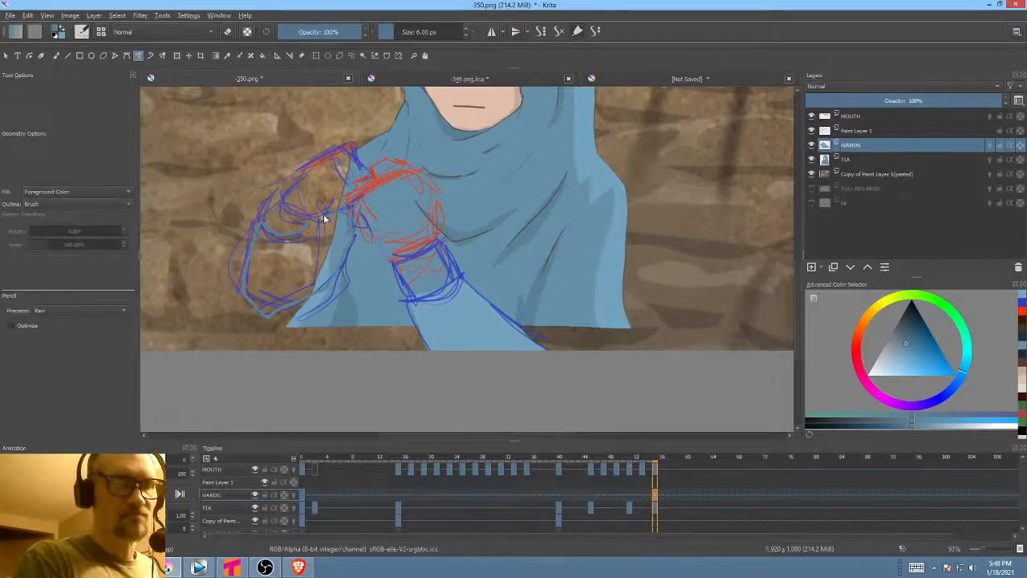
pyautogui.moveTo(310, 220); pyautogui.dragTo(312, 223)
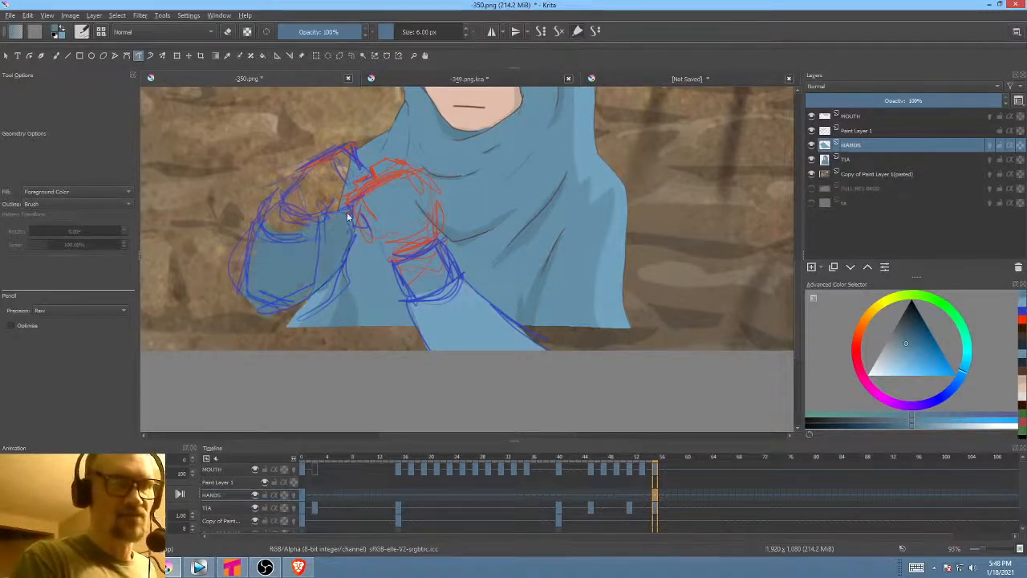
# - Sample the face's skin tone and fill both sketched fists on the HANDS layer with freehand path shapes
pyautogui.moveTo(436, 274); pyautogui.dragTo(407, 358)
pyautogui.keyDown('ctrl'); pyautogui.click(495, 145); pyautogui.keyUp('ctrl')
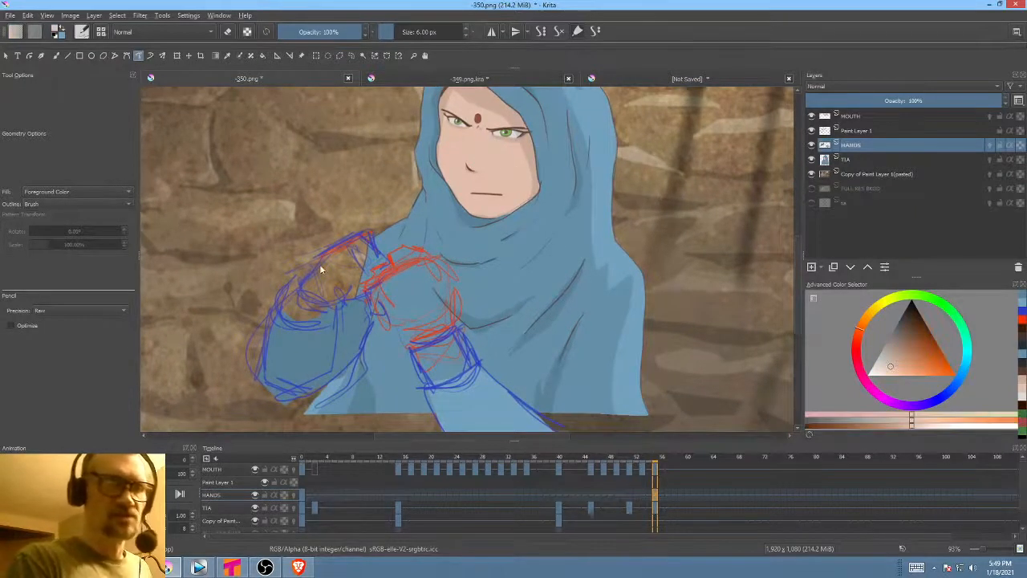
pyautogui.moveTo(321, 261)
pyautogui.mouseDown()
pyautogui.moveTo(304, 300)
pyautogui.moveTo(329, 306)
pyautogui.moveTo(366, 293)
pyautogui.moveTo(356, 241)
pyautogui.moveTo(366, 235)
pyautogui.moveTo(389, 259)
pyautogui.moveTo(361, 294)
pyautogui.mouseUp()
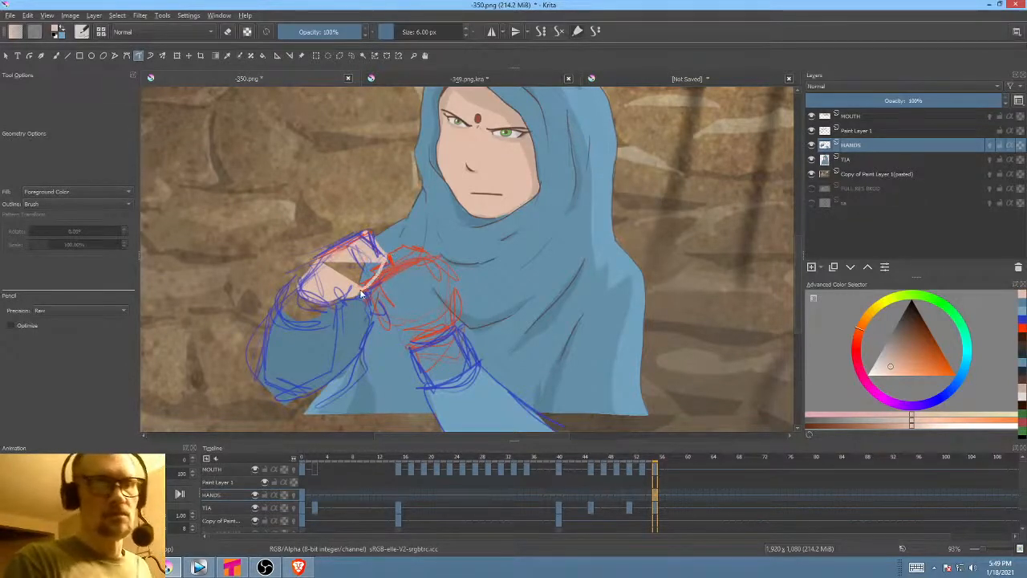
pyautogui.moveTo(326, 264); pyautogui.dragTo(382, 261)
pyautogui.moveTo(459, 325)
pyautogui.mouseDown()
pyautogui.moveTo(447, 276)
pyautogui.moveTo(403, 249)
pyautogui.mouseUp()
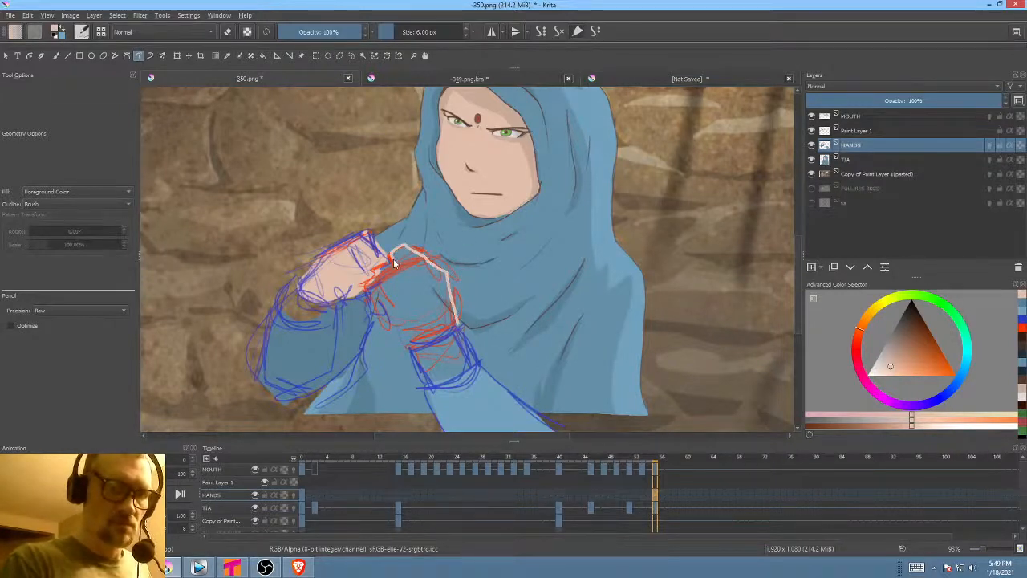
pyautogui.moveTo(372, 279)
pyautogui.mouseDown()
pyautogui.moveTo(375, 319)
pyautogui.moveTo(411, 342)
pyautogui.moveTo(456, 327)
pyautogui.mouseUp()
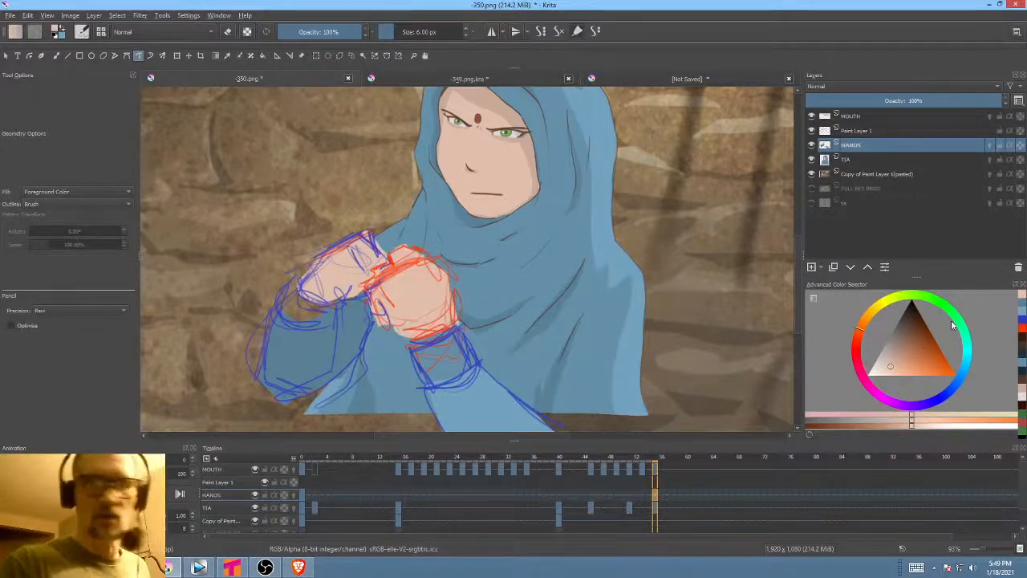
# - Choose a very dark grey-brown and fill the wrist cuffs of both hands with freehand path shapes
pyautogui.click(913, 305)
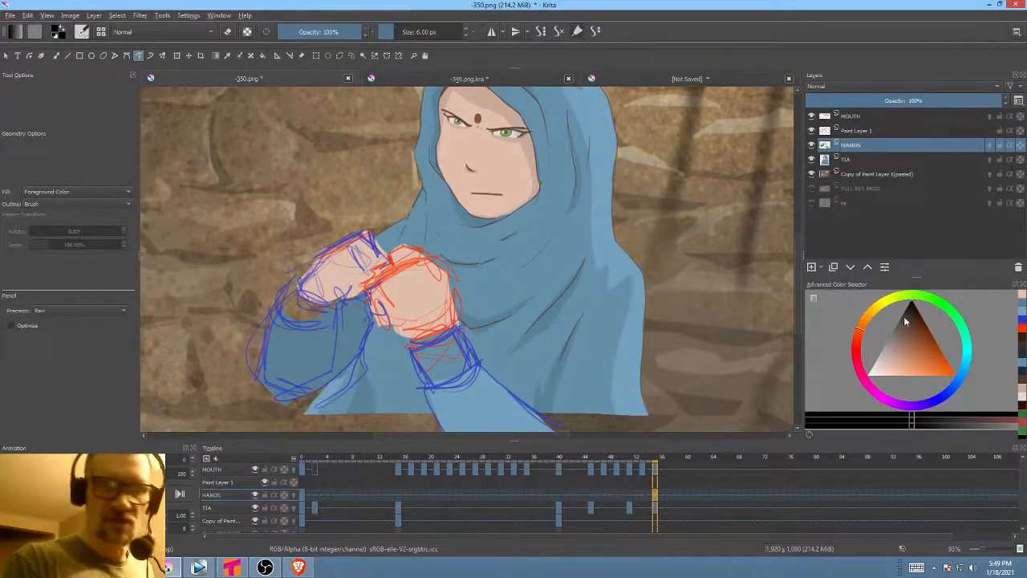
pyautogui.moveTo(909, 314); pyautogui.dragTo(899, 317)
pyautogui.moveTo(455, 329)
pyautogui.mouseDown()
pyautogui.moveTo(407, 346)
pyautogui.moveTo(420, 390)
pyautogui.moveTo(451, 384)
pyautogui.moveTo(477, 361)
pyautogui.mouseUp()
pyautogui.moveTo(460, 324); pyautogui.dragTo(458, 322)
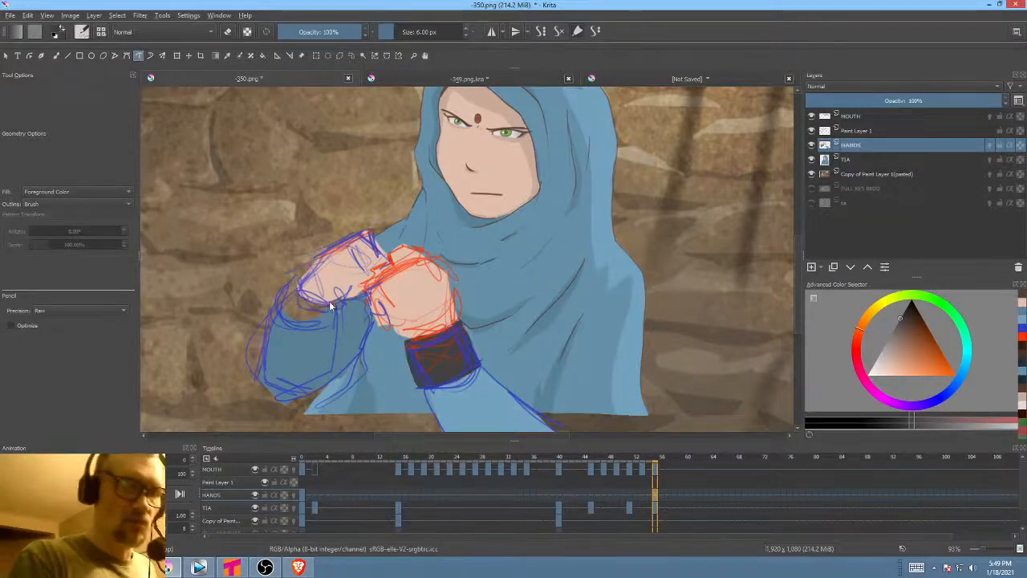
pyautogui.moveTo(332, 302)
pyautogui.mouseDown()
pyautogui.moveTo(304, 277)
pyautogui.moveTo(277, 303)
pyautogui.moveTo(279, 317)
pyautogui.moveTo(305, 328)
pyautogui.moveTo(341, 296)
pyautogui.mouseUp()
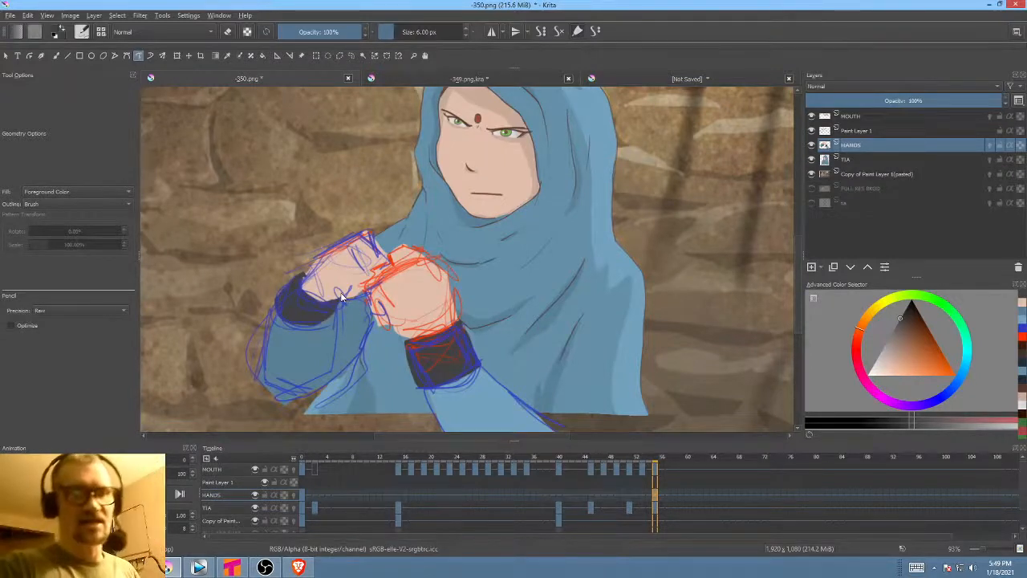
# - Pick another brush preset, enlarge it to about 27 px and paint one dark chain link hanging from each wrist cuff
pyautogui.moveTo(540, 299); pyautogui.dragTo(583, 280)
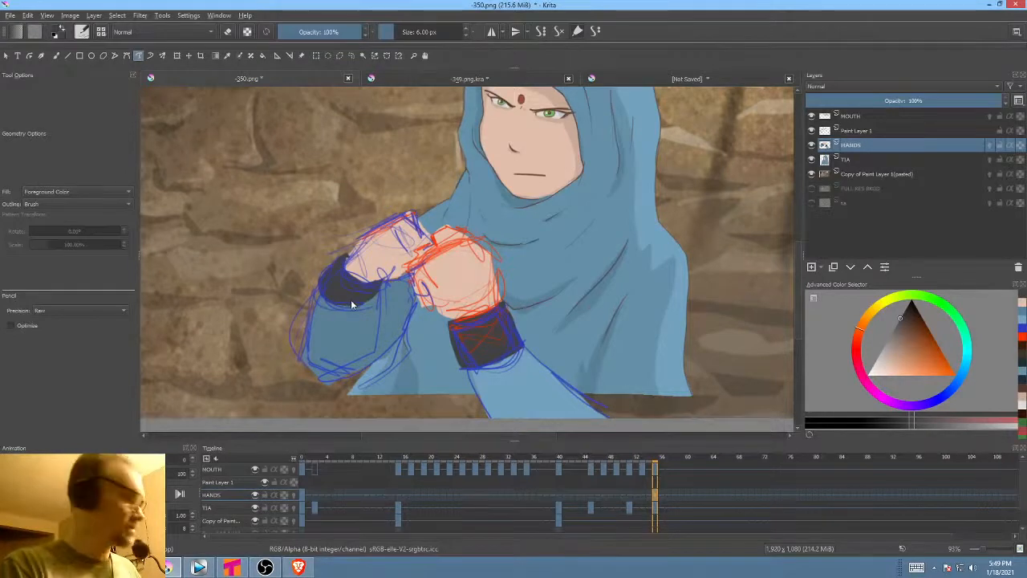
pyautogui.rightClick(678, 211)
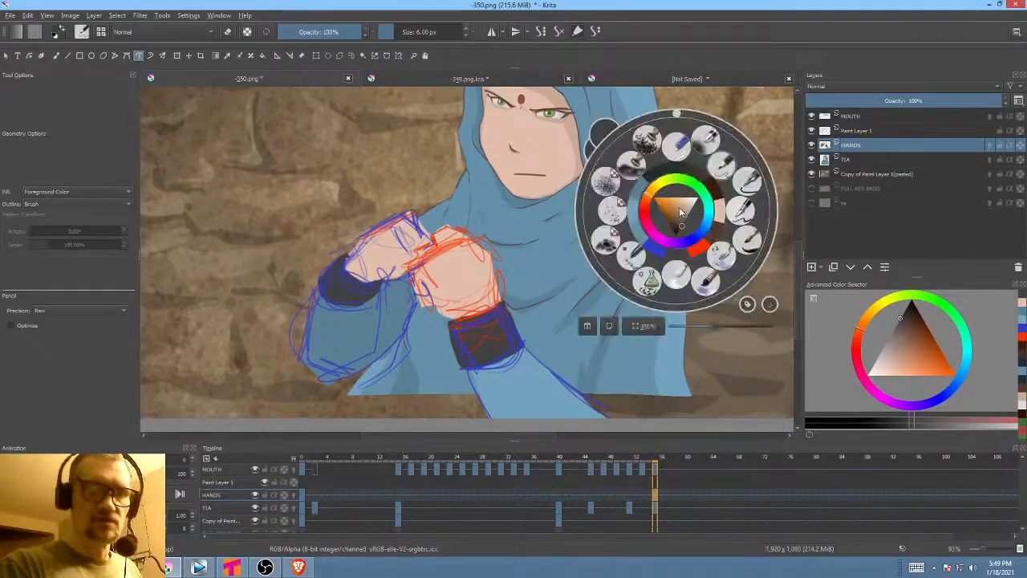
pyautogui.click(746, 183)
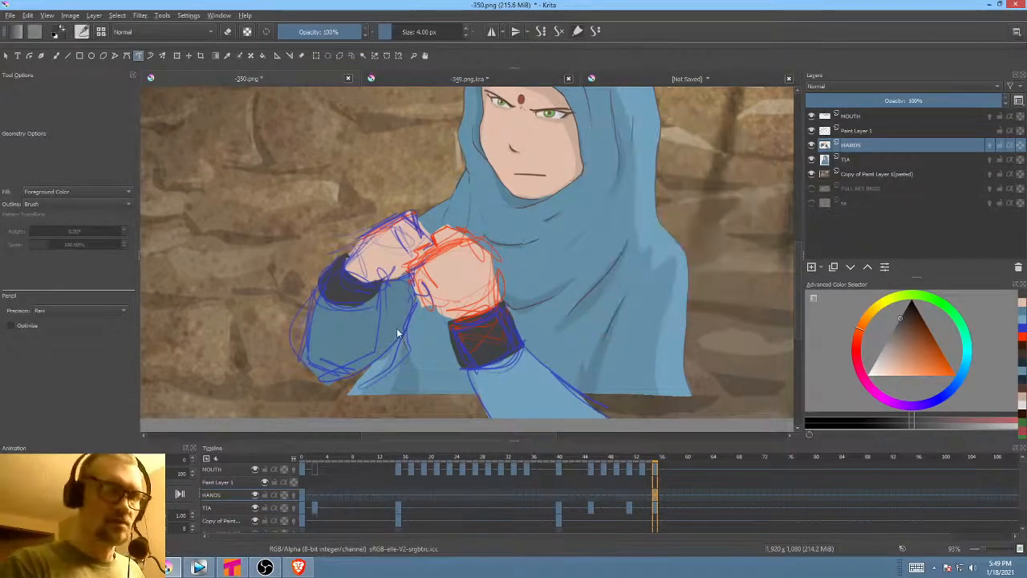
pyautogui.press('b')
pyautogui.press('x')
pyautogui.moveTo(403, 342); pyautogui.dragTo(427, 340)
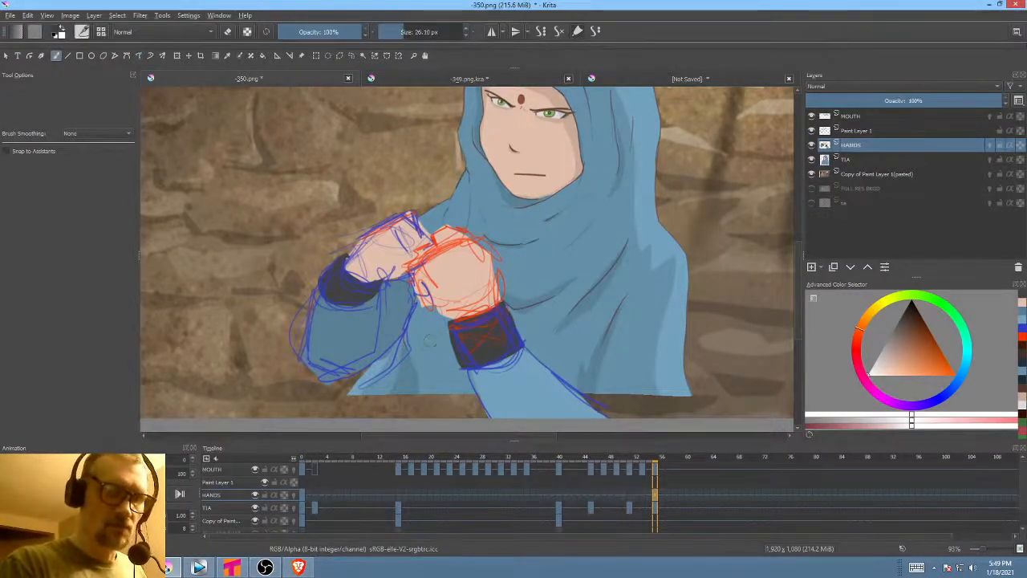
pyautogui.moveTo(350, 309)
pyautogui.mouseDown()
pyautogui.moveTo(345, 319)
pyautogui.moveTo(361, 337)
pyautogui.moveTo(370, 309)
pyautogui.moveTo(363, 301)
pyautogui.mouseUp()
pyautogui.moveTo(465, 365)
pyautogui.mouseDown()
pyautogui.moveTo(455, 390)
pyautogui.moveTo(464, 360)
pyautogui.mouseUp()
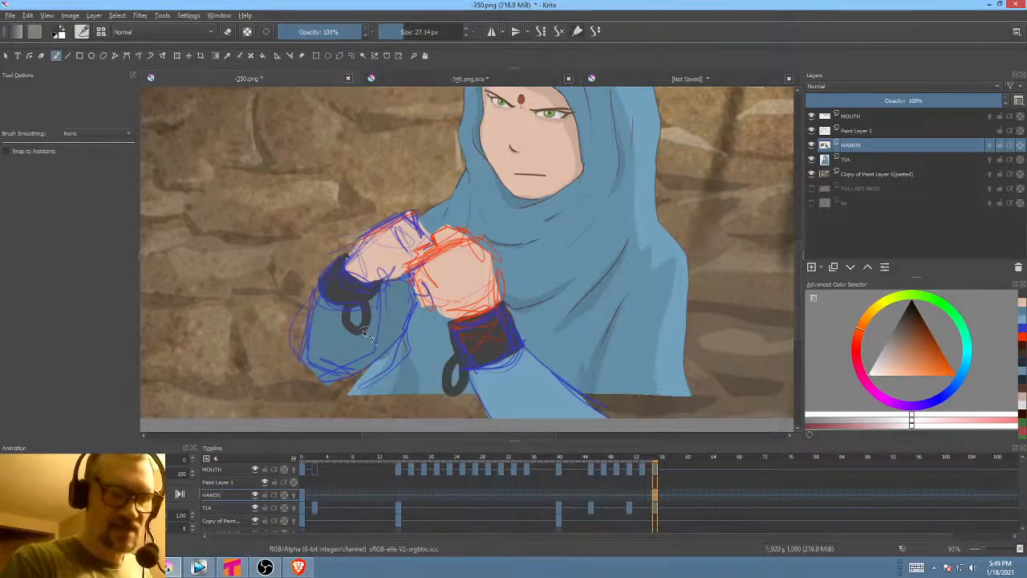
# - Extend both chains with further dark links down toward the picture's lower edge
pyautogui.moveTo(359, 324)
pyautogui.mouseDown()
pyautogui.moveTo(368, 370)
pyautogui.moveTo(378, 352)
pyautogui.moveTo(376, 369)
pyautogui.moveTo(389, 377)
pyautogui.moveTo(382, 397)
pyautogui.moveTo(371, 377)
pyautogui.moveTo(387, 401)
pyautogui.mouseUp()
pyautogui.moveTo(450, 383)
pyautogui.mouseDown()
pyautogui.moveTo(451, 412)
pyautogui.moveTo(439, 413)
pyautogui.mouseUp()
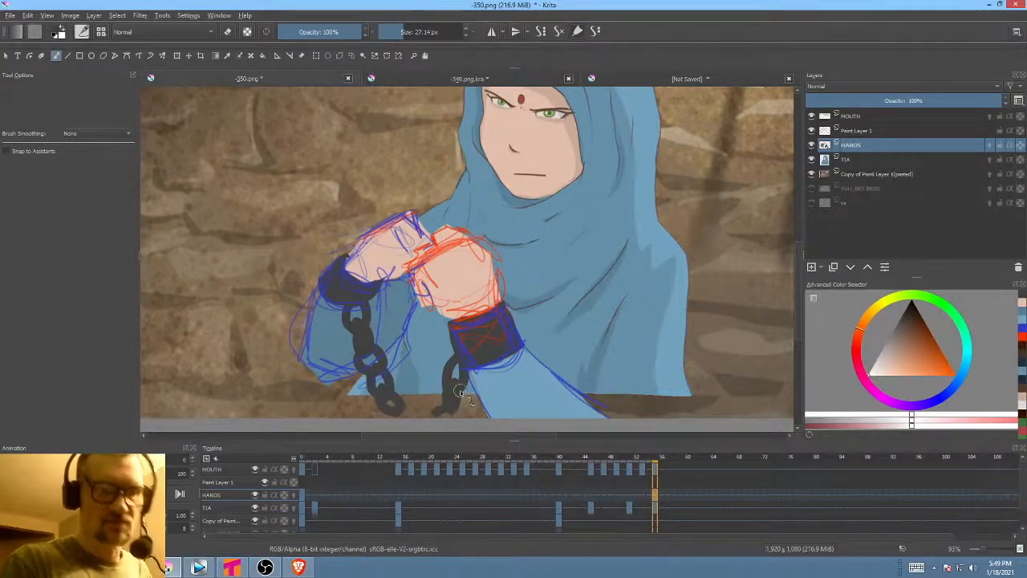
# - Hide the sketch on Paint Layer 1 and touch up the small gap in the outer fist with its sampled skin tone
pyautogui.moveTo(527, 326)
pyautogui.mouseDown()
pyautogui.moveTo(498, 368)
pyautogui.moveTo(549, 336)
pyautogui.mouseUp()
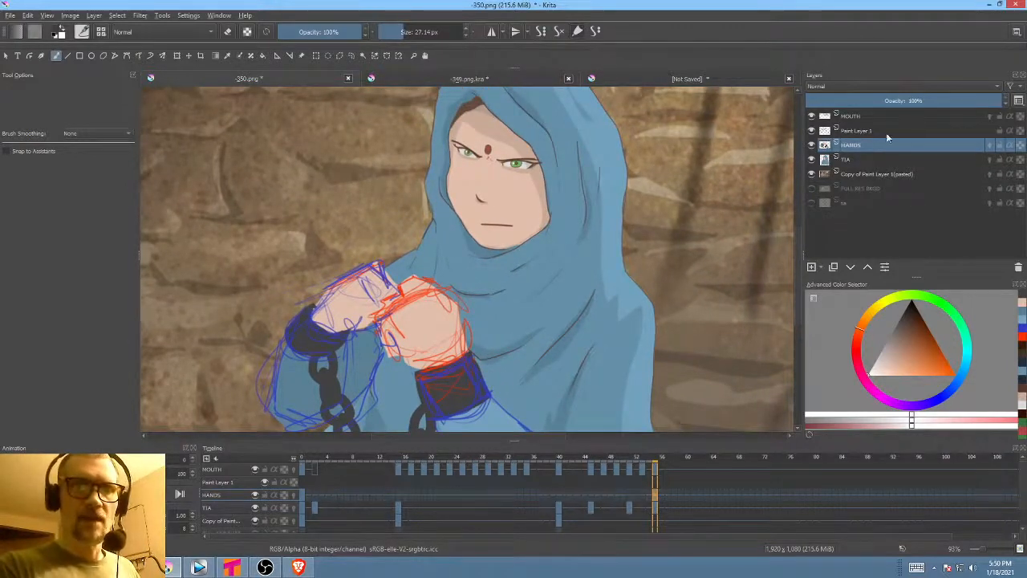
pyautogui.click(811, 130)
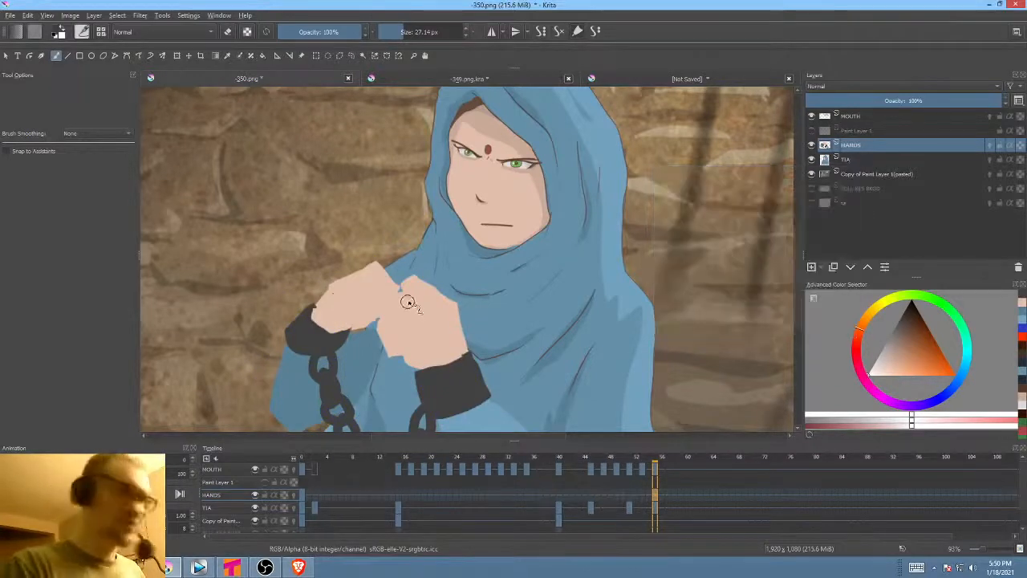
pyautogui.press('p')
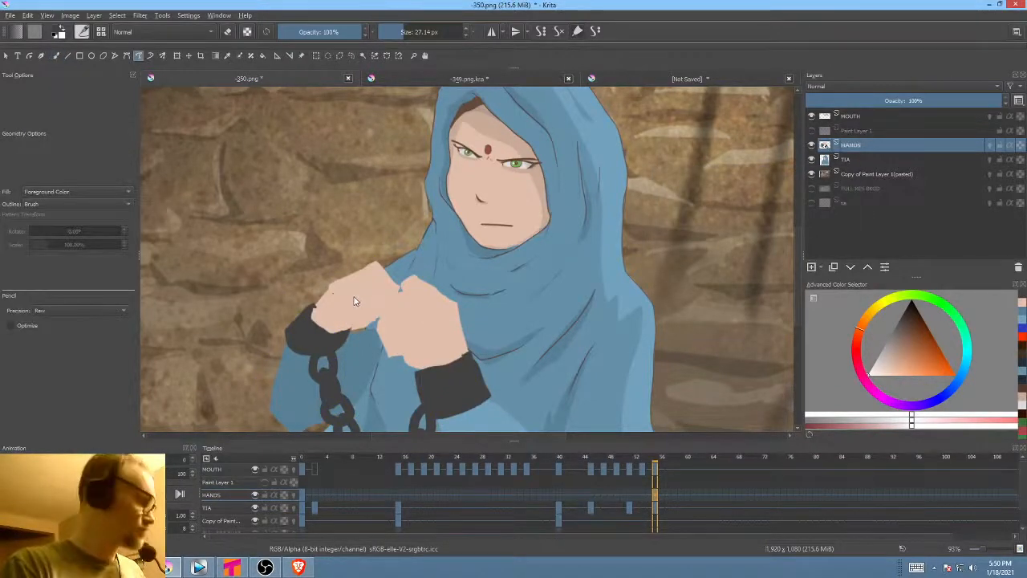
pyautogui.keyDown('ctrl'); pyautogui.click(354, 299); pyautogui.keyUp('ctrl')
pyautogui.moveTo(338, 287)
pyautogui.mouseDown()
pyautogui.moveTo(324, 298)
pyautogui.moveTo(332, 294)
pyautogui.mouseUp()
pyautogui.hotkey('ctrl', 'z')
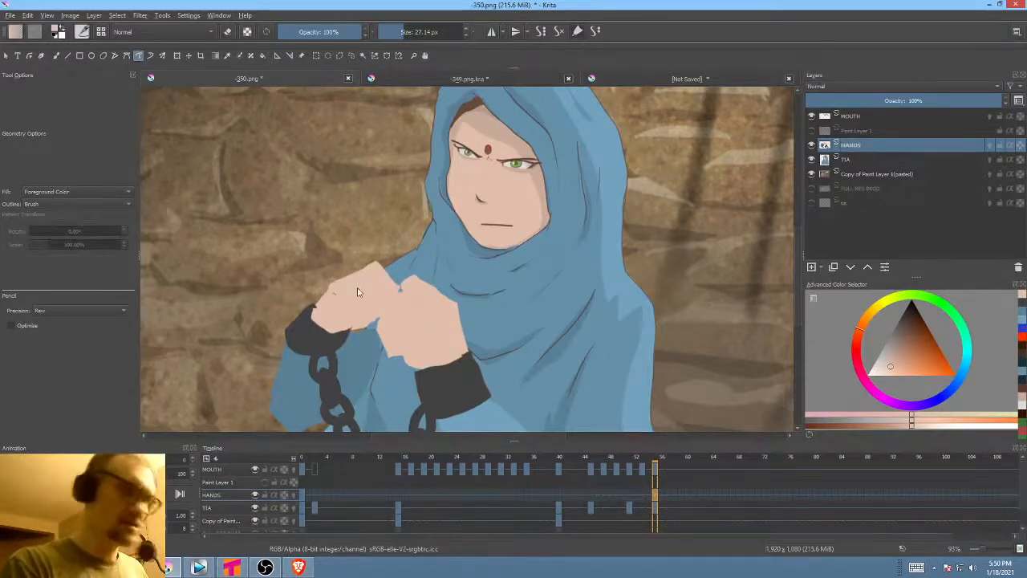
pyautogui.press('b')
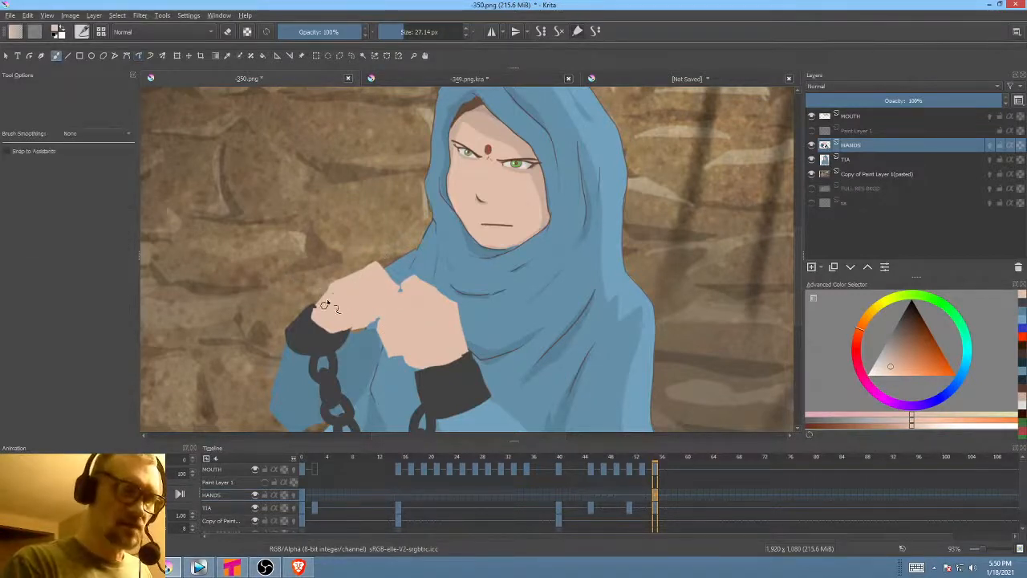
# - Choose a very dark brown and a 6 px brush, and outline the upper knuckles of the chest fist
pyautogui.click(907, 316)
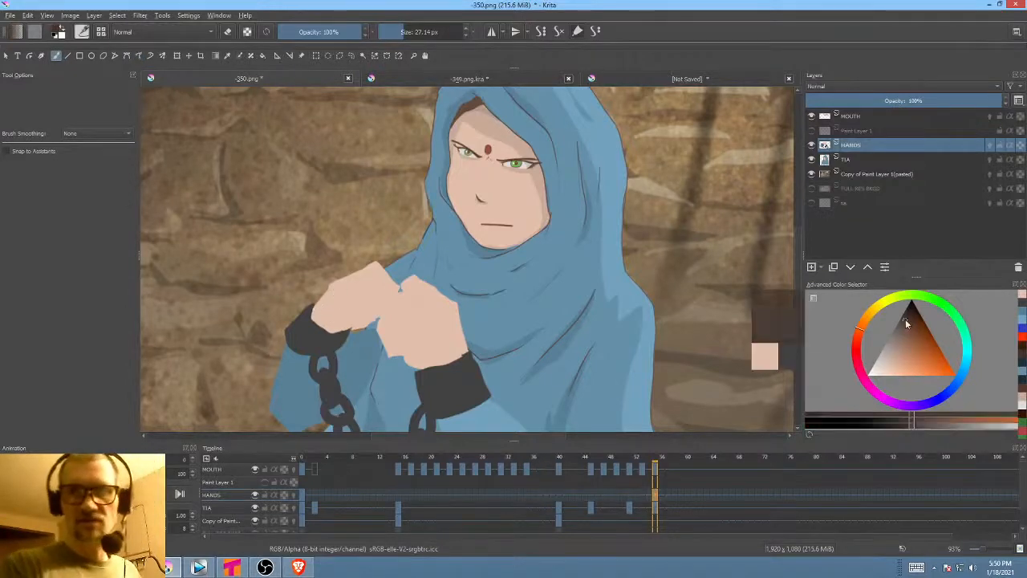
pyautogui.rightClick(490, 275)
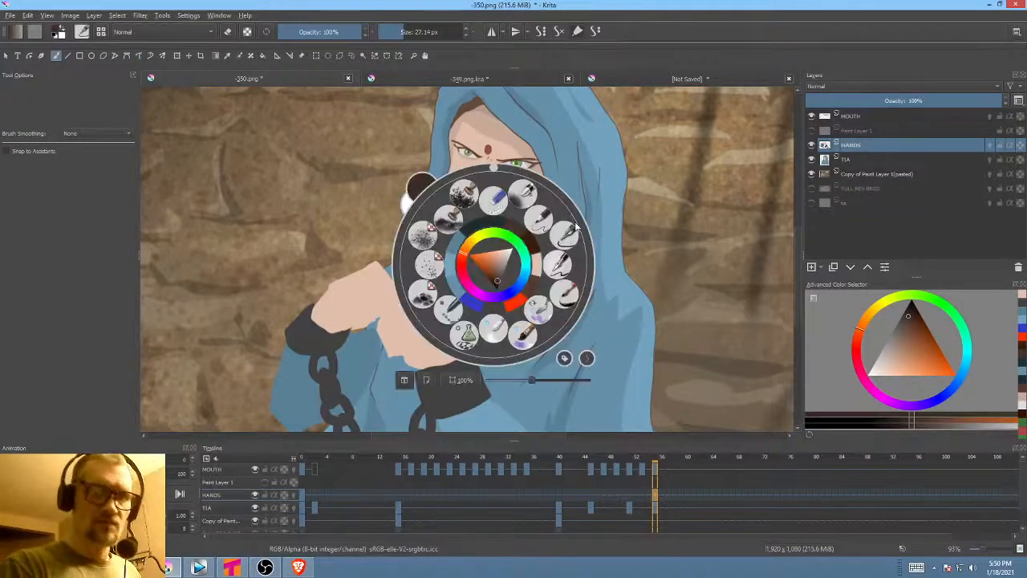
pyautogui.click(415, 265)
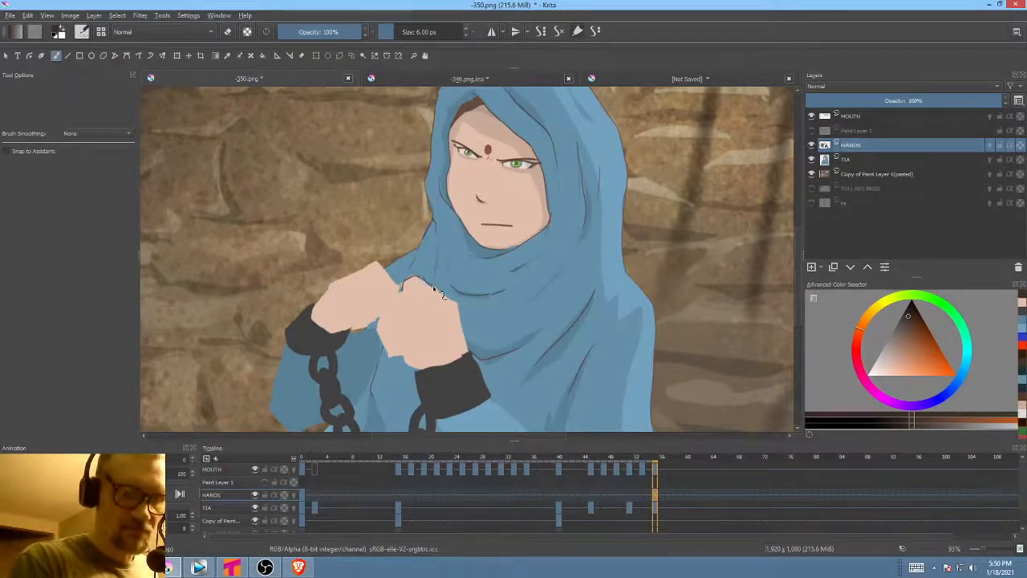
pyautogui.moveTo(433, 289)
pyautogui.mouseDown()
pyautogui.moveTo(445, 296)
pyautogui.moveTo(509, 251)
pyautogui.moveTo(528, 207)
pyautogui.moveTo(572, 182)
pyautogui.moveTo(506, 238)
pyautogui.mouseUp()
# - Switch to canvas-only view and continue the chest fist's outline along the back of the hand to its cuff
pyautogui.press('Tab')
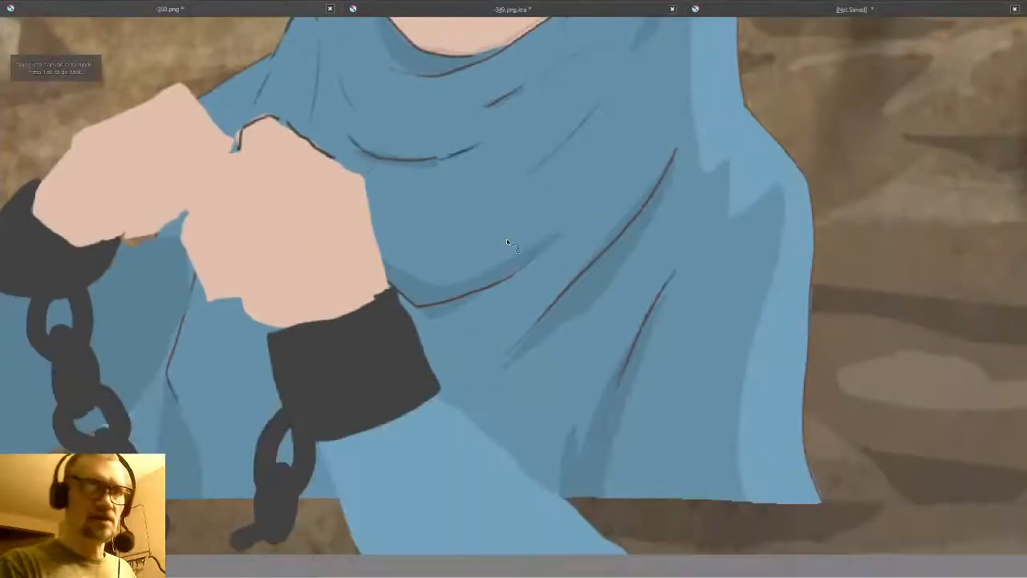
pyautogui.moveTo(522, 135)
pyautogui.mouseDown()
pyautogui.moveTo(552, 282)
pyautogui.moveTo(638, 261)
pyautogui.mouseUp()
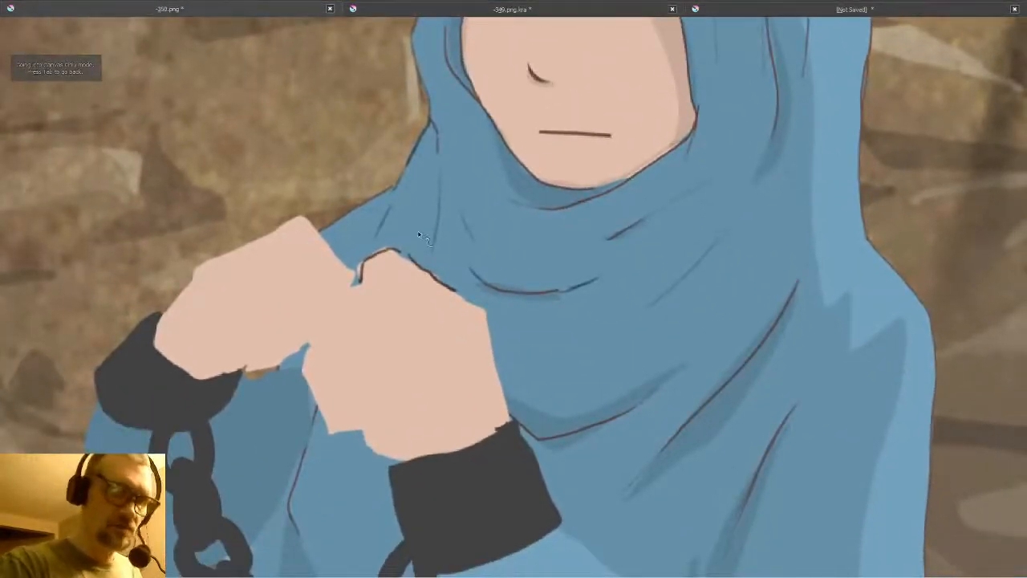
pyautogui.moveTo(552, 165); pyautogui.dragTo(637, 269)
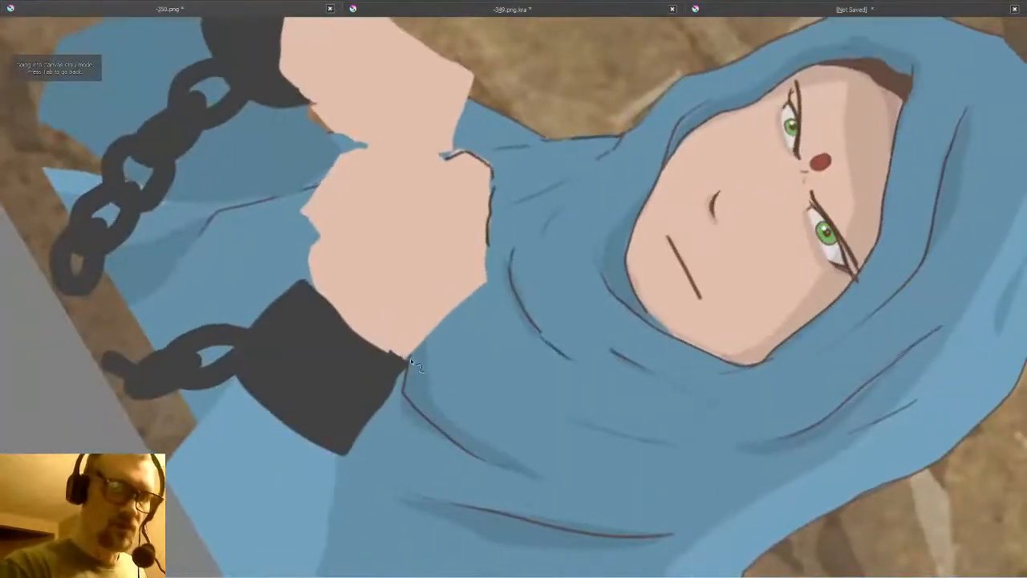
pyautogui.moveTo(407, 353); pyautogui.dragTo(484, 285)
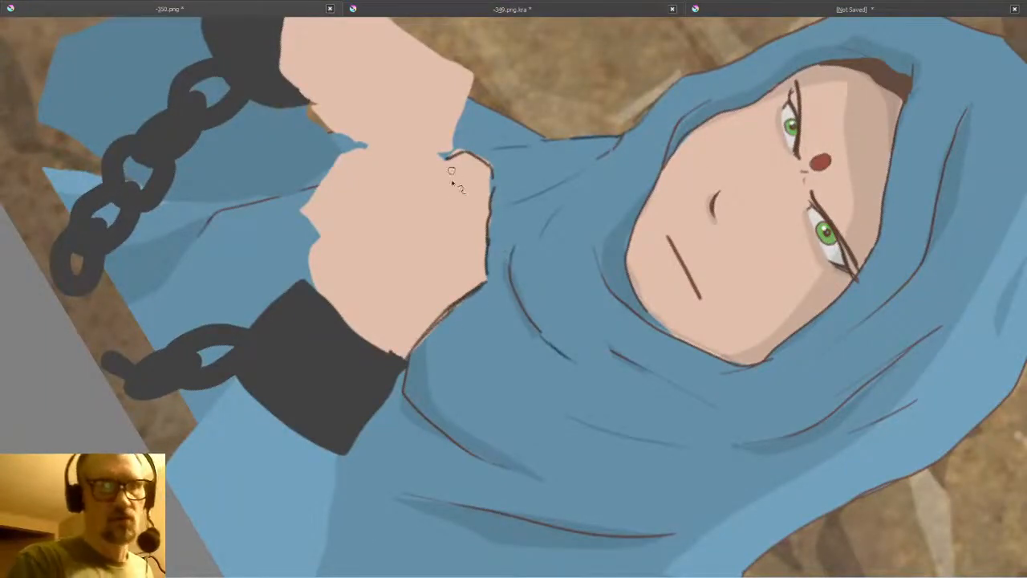
# - Draw a finger crease on the chest fist and a short contour line where the two fists meet
pyautogui.moveTo(447, 179); pyautogui.dragTo(451, 230)
pyautogui.moveTo(446, 154); pyautogui.dragTo(418, 149)
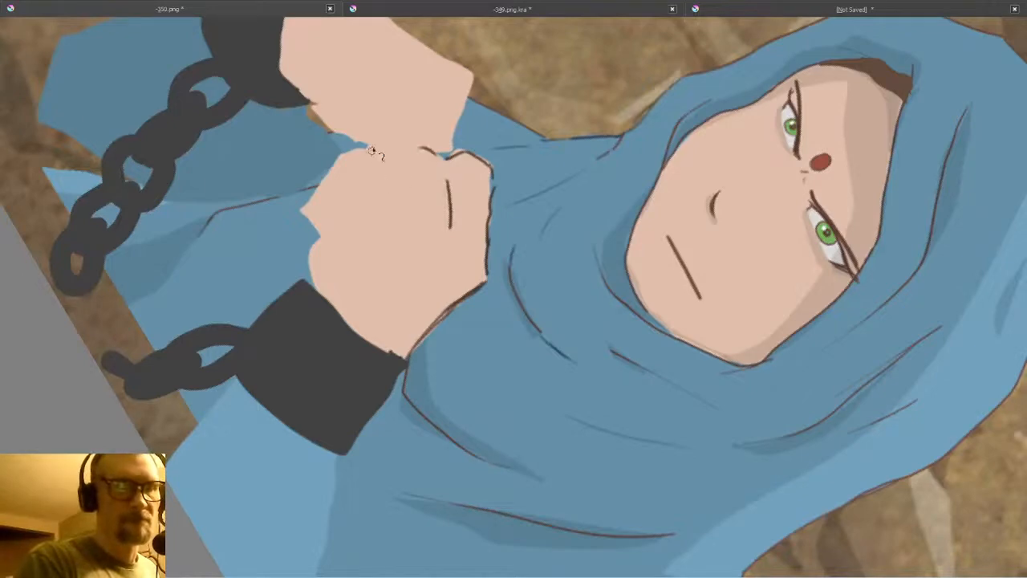
pyautogui.moveTo(582, 178); pyautogui.dragTo(316, 203)
pyautogui.moveTo(428, 286); pyautogui.dragTo(427, 168)
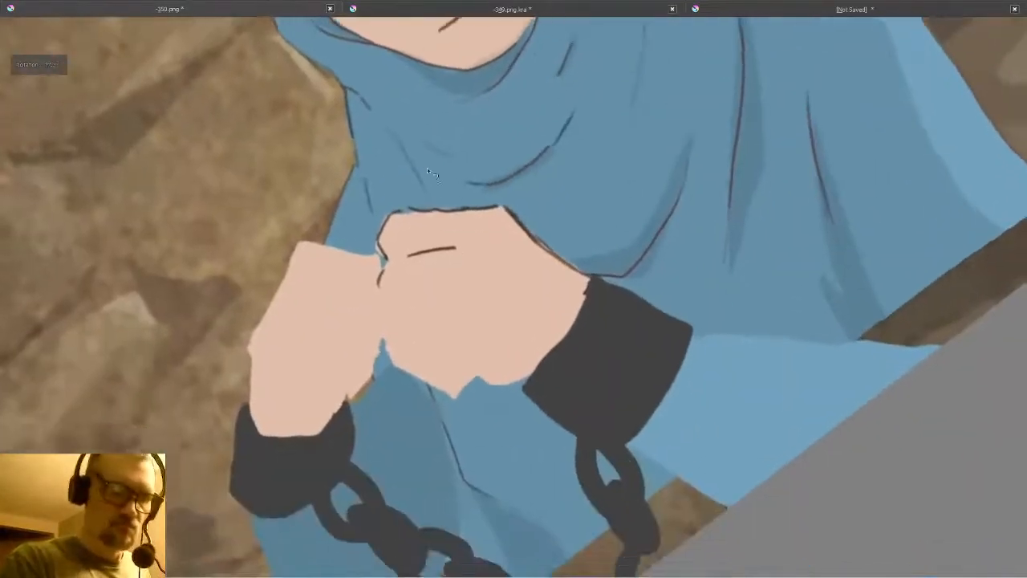
# - Outline the front hand's knuckles and lower edge in dark line, and draw the creases separating its fingers
pyautogui.moveTo(378, 283); pyautogui.dragTo(382, 344)
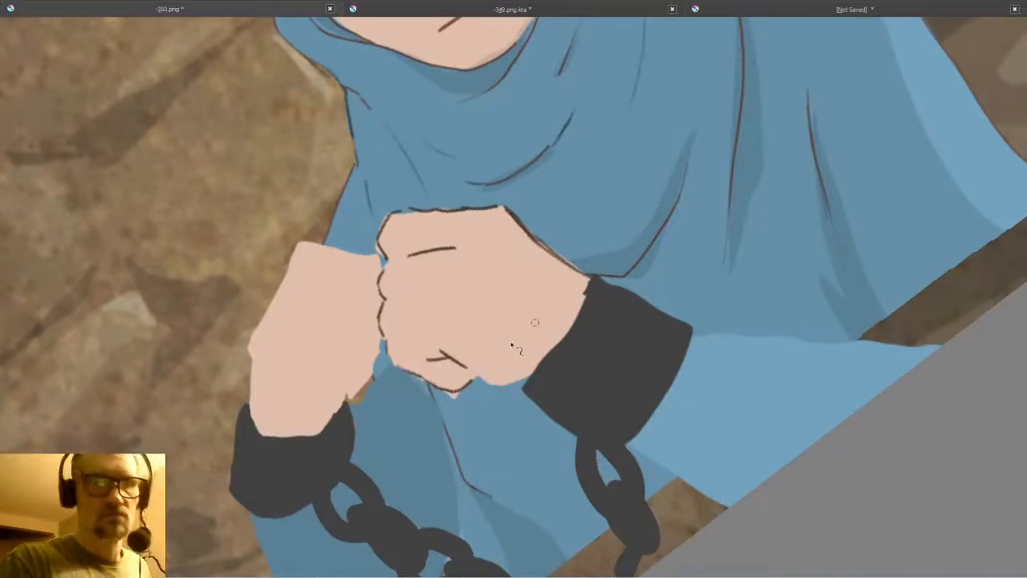
pyautogui.moveTo(400, 295); pyautogui.dragTo(446, 284)
pyautogui.moveTo(405, 332); pyautogui.dragTo(434, 321)
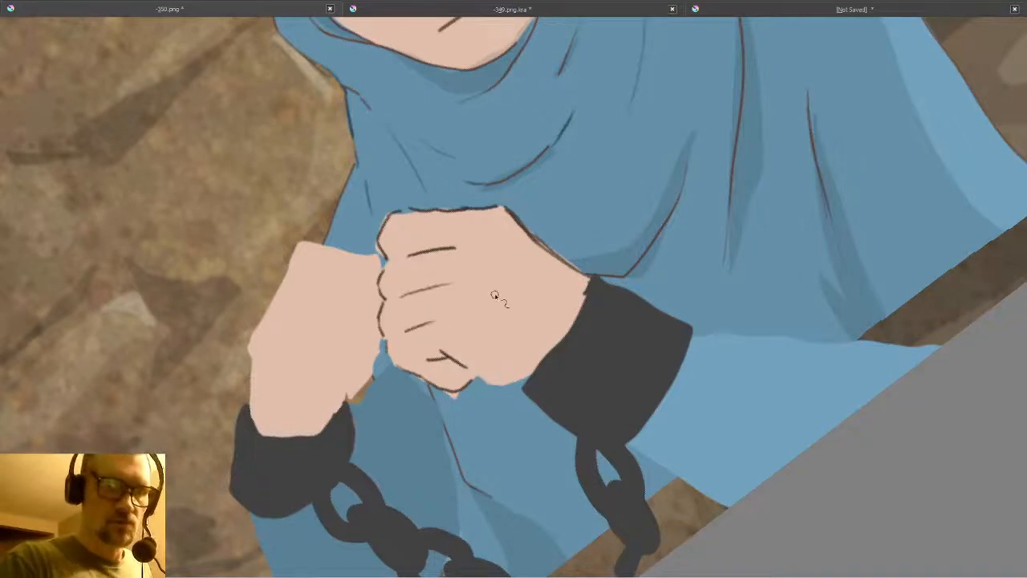
pyautogui.scroll(-1, 543, 300)
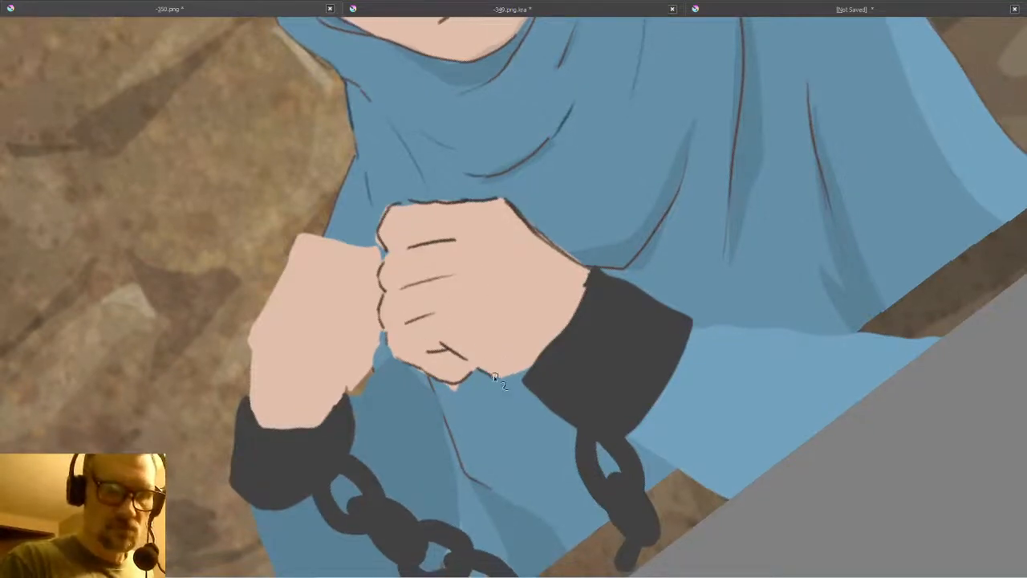
pyautogui.moveTo(494, 377); pyautogui.dragTo(528, 369)
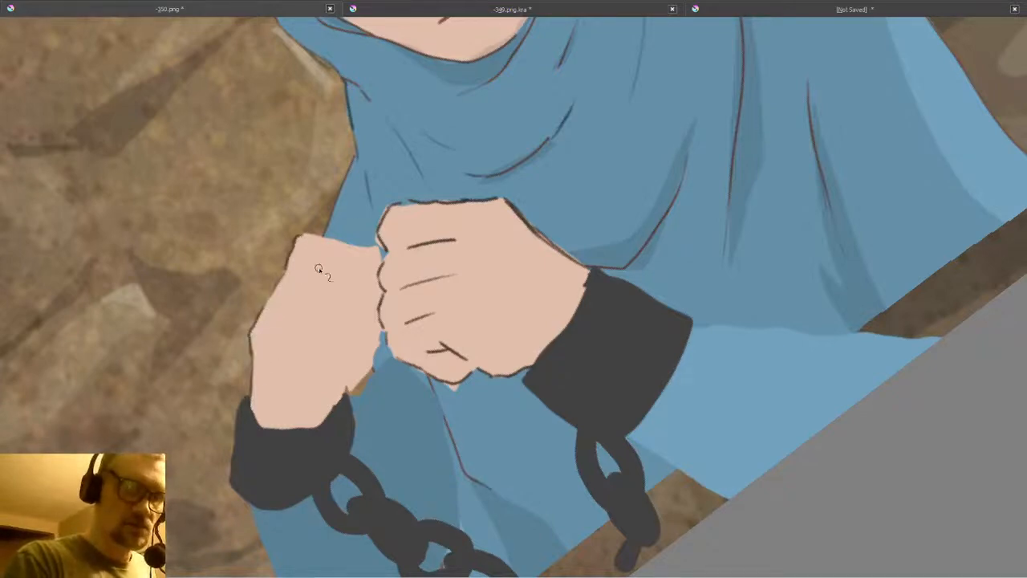
# - Draw the finger creases and thumb fold on the rear hand and outline its upper knuckle edge
pyautogui.moveTo(318, 267)
pyautogui.mouseDown()
pyautogui.moveTo(309, 294)
pyautogui.moveTo(354, 302)
pyautogui.mouseUp()
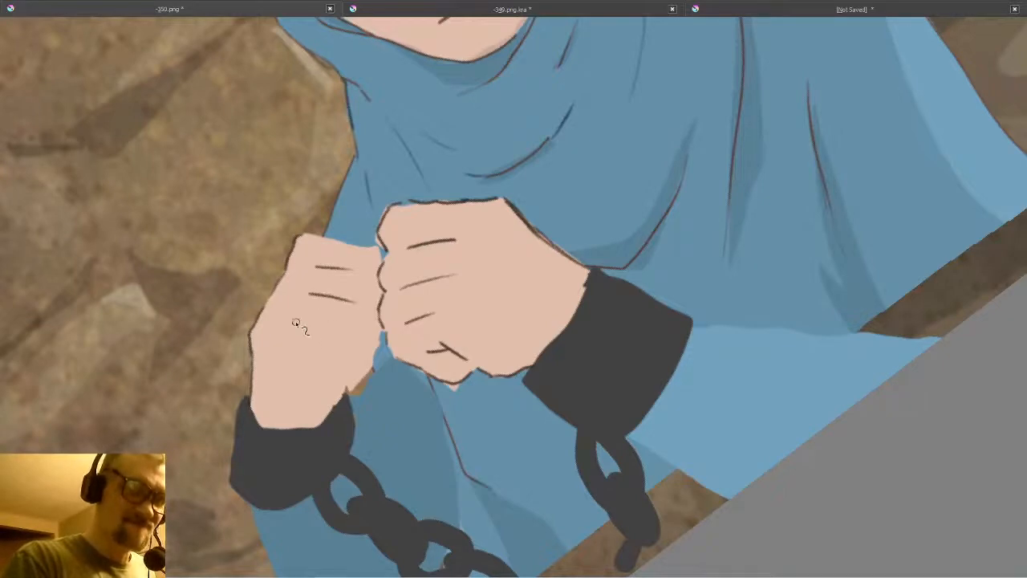
pyautogui.moveTo(295, 321); pyautogui.dragTo(330, 328)
pyautogui.moveTo(311, 367)
pyautogui.mouseDown()
pyautogui.moveTo(320, 372)
pyautogui.moveTo(300, 379)
pyautogui.mouseUp()
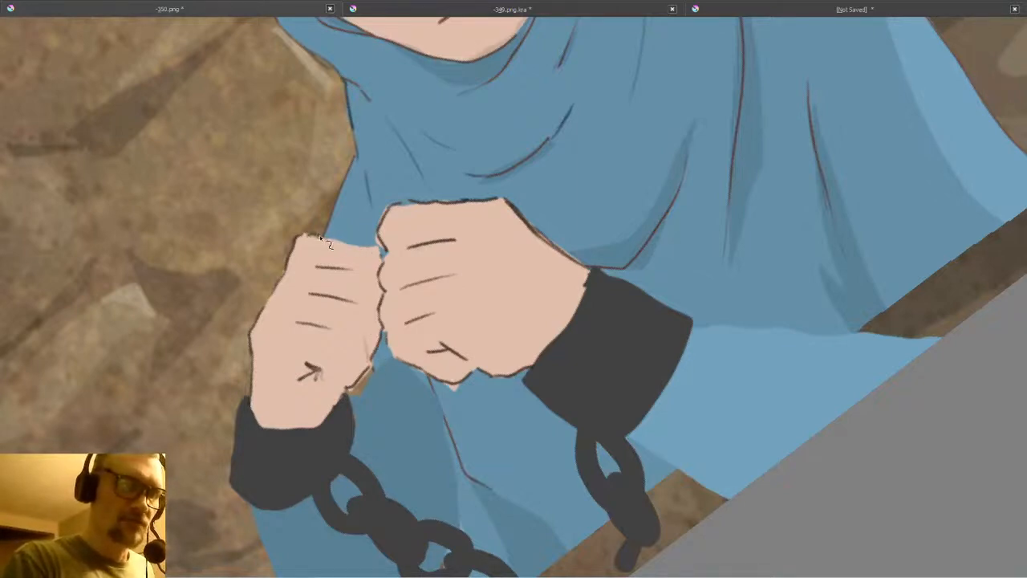
pyautogui.moveTo(305, 234); pyautogui.dragTo(337, 242)
# - Clean up the rear hand's outline along its lower finger edge near the cuff
pyautogui.moveTo(539, 154)
pyautogui.keyDown('shift'); pyautogui.mouseDown()
pyautogui.moveTo(476, 156)
pyautogui.moveTo(399, 207)
pyautogui.mouseUp(); pyautogui.keyUp('shift')
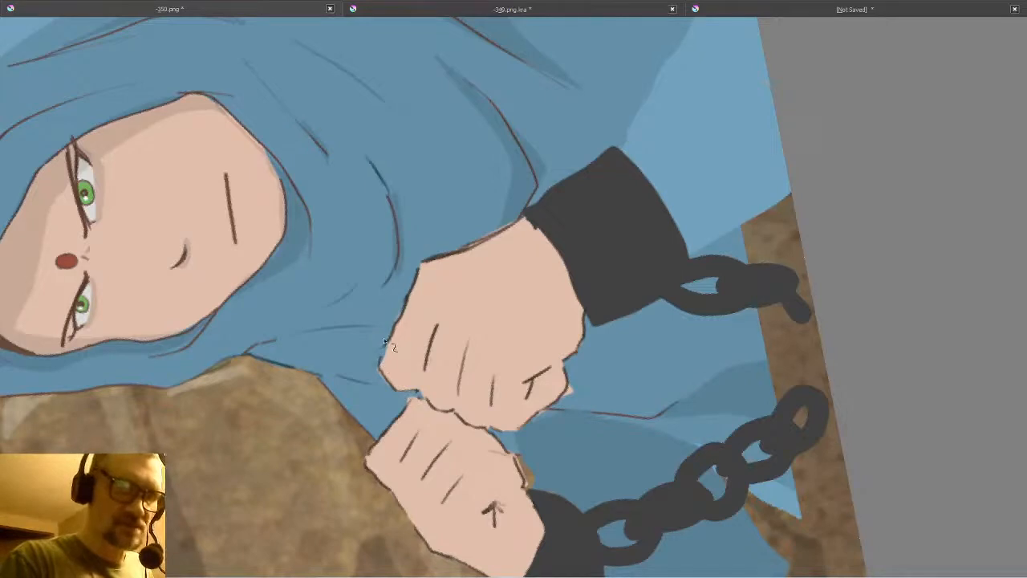
pyautogui.moveTo(576, 342); pyautogui.dragTo(588, 301)
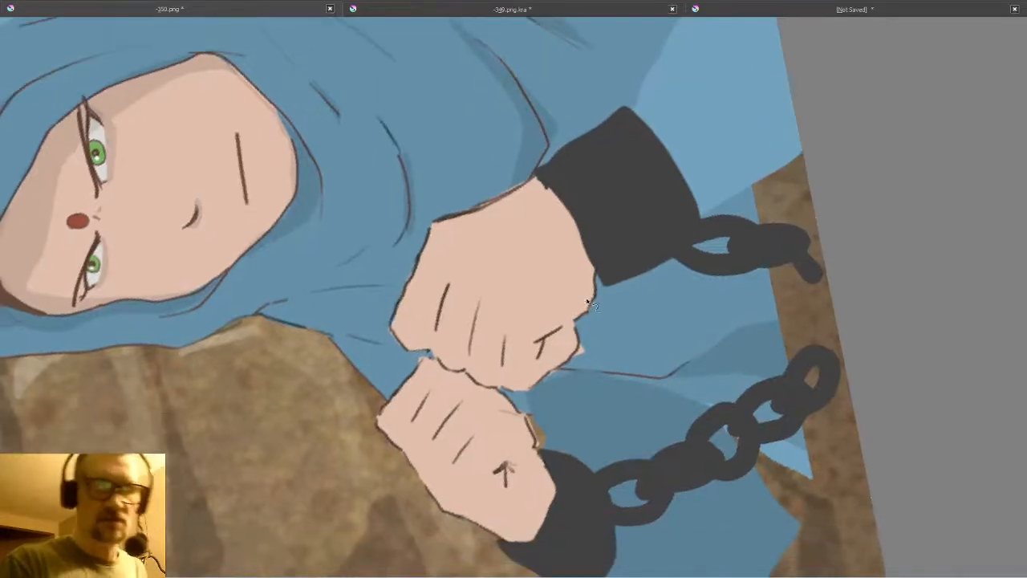
pyautogui.moveTo(656, 287); pyautogui.dragTo(683, 239)
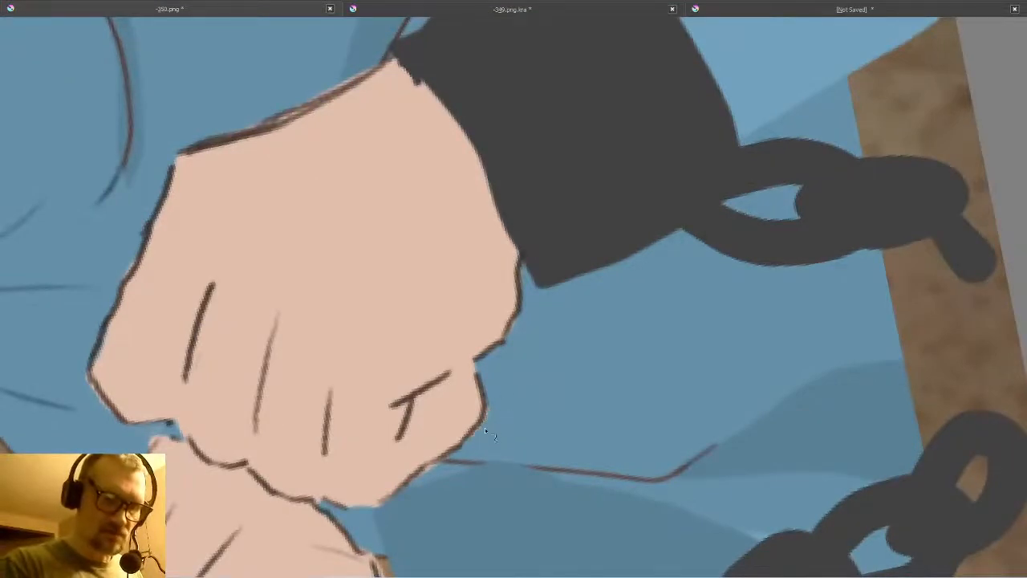
pyautogui.moveTo(607, 337); pyautogui.dragTo(615, 151)
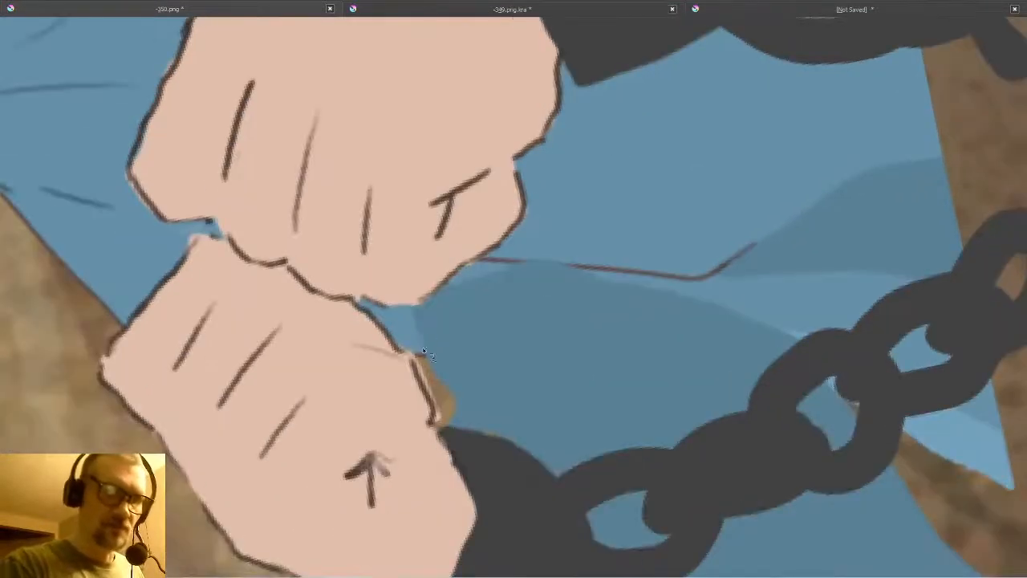
pyautogui.moveTo(422, 368); pyautogui.dragTo(435, 401)
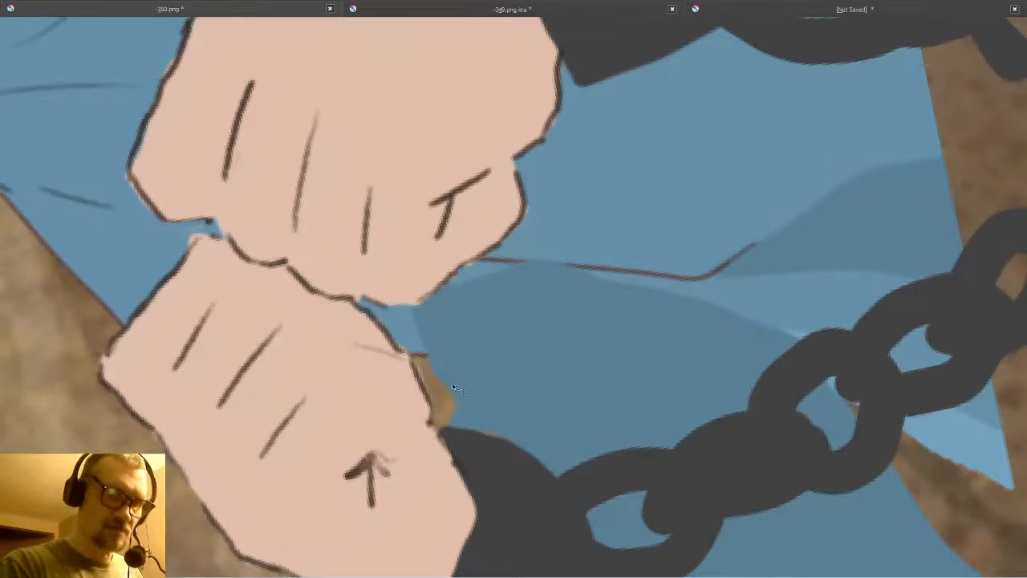
pyautogui.moveTo(573, 280); pyautogui.dragTo(544, 318)
# - Fill the brown gap beneath the rear hand with the sleeve's blue, painting behind the existing artwork
pyautogui.press('5')
pyautogui.moveTo(654, 325); pyautogui.dragTo(630, 250)
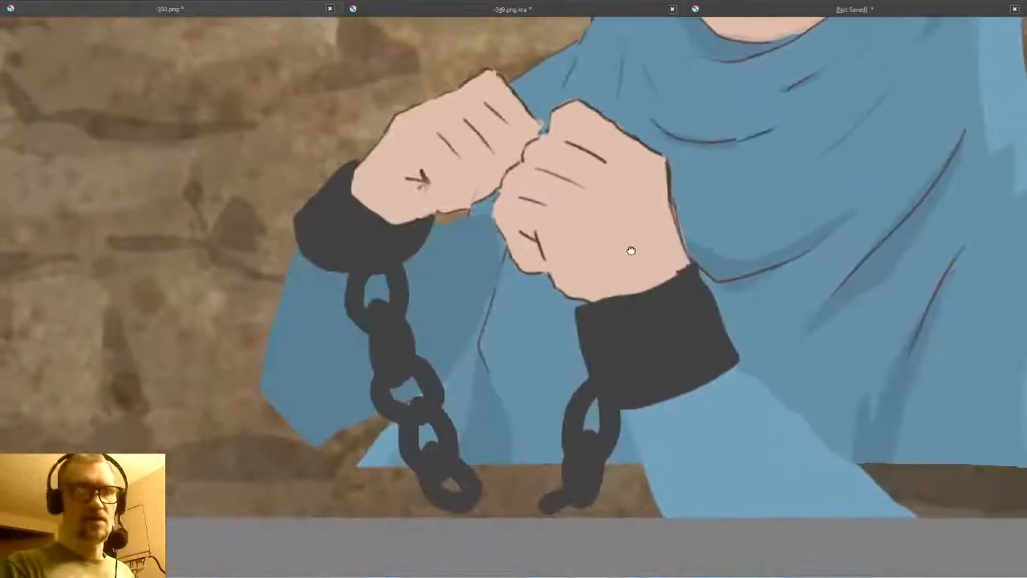
pyautogui.moveTo(586, 303); pyautogui.dragTo(584, 310)
pyautogui.scroll(3, 584, 310)
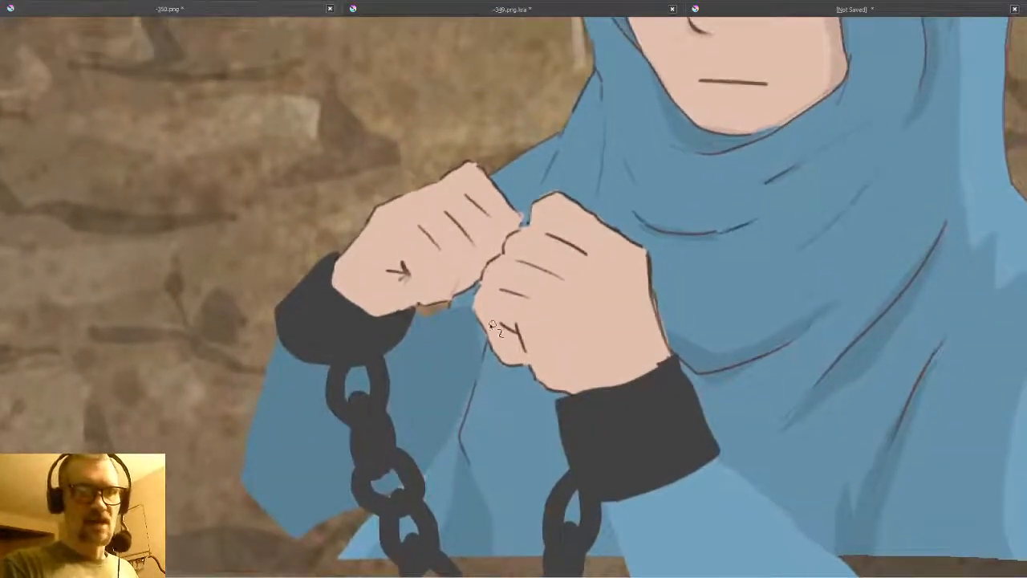
pyautogui.scroll(1, 464, 315)
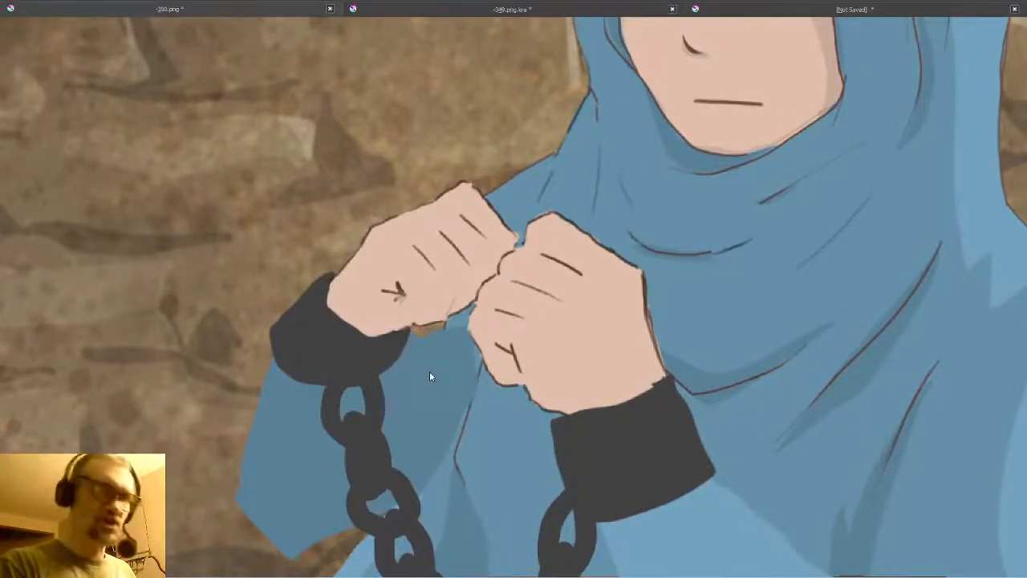
pyautogui.moveTo(446, 324); pyautogui.dragTo(414, 329)
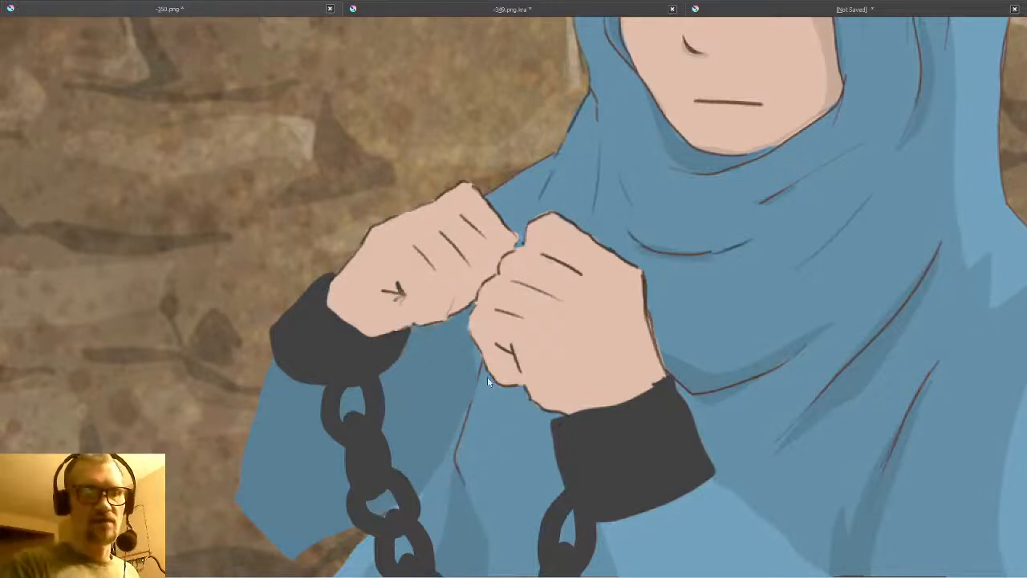
# - Bring back the full interface and turn on Preserve Alpha for painting on the HANDS layer
pyautogui.moveTo(487, 377); pyautogui.dragTo(470, 297)
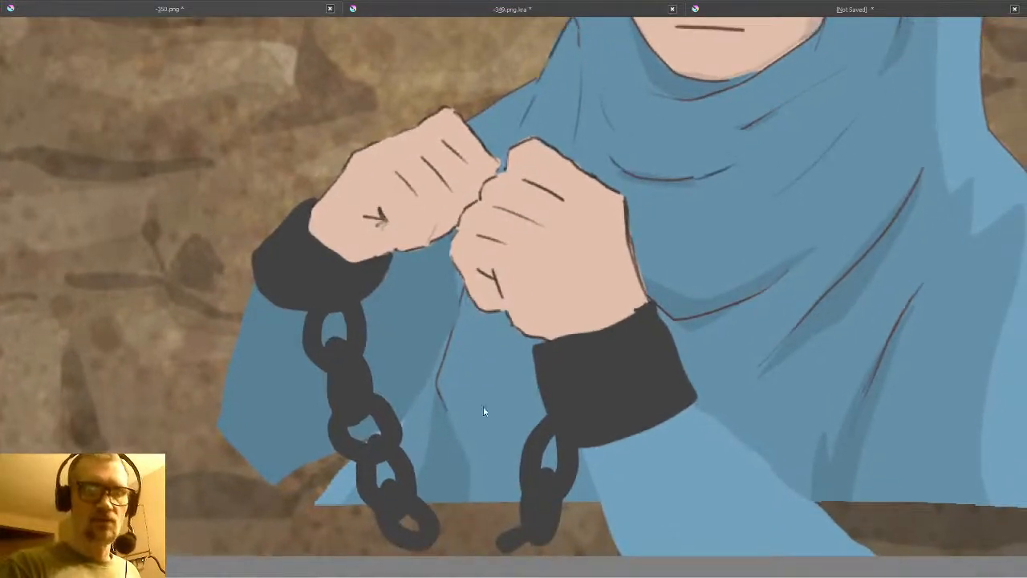
pyautogui.moveTo(483, 411); pyautogui.dragTo(445, 431)
pyautogui.press('Tab')
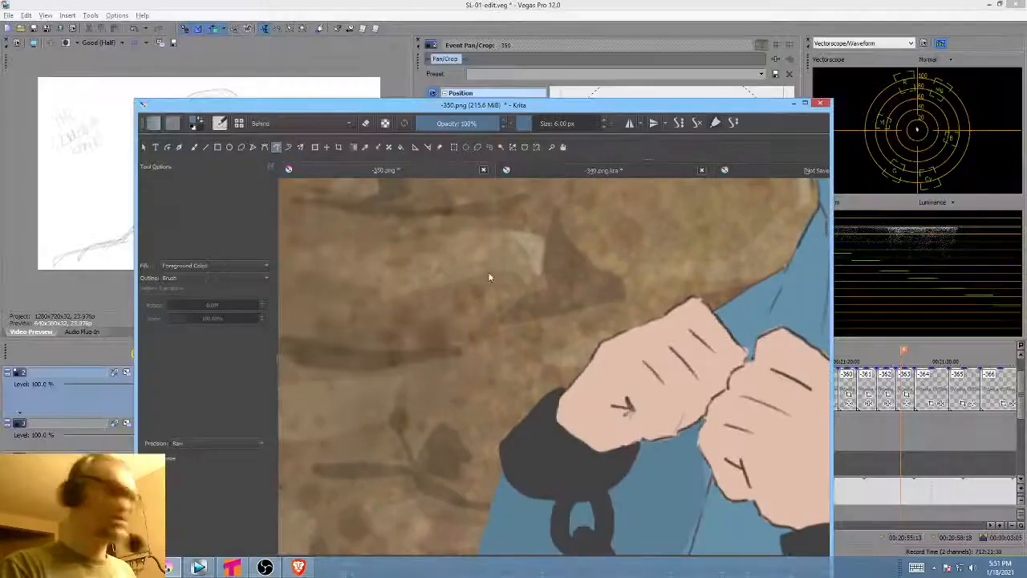
pyautogui.moveTo(429, 358)
pyautogui.mouseDown()
pyautogui.moveTo(428, 266)
pyautogui.moveTo(426, 344)
pyautogui.mouseUp()
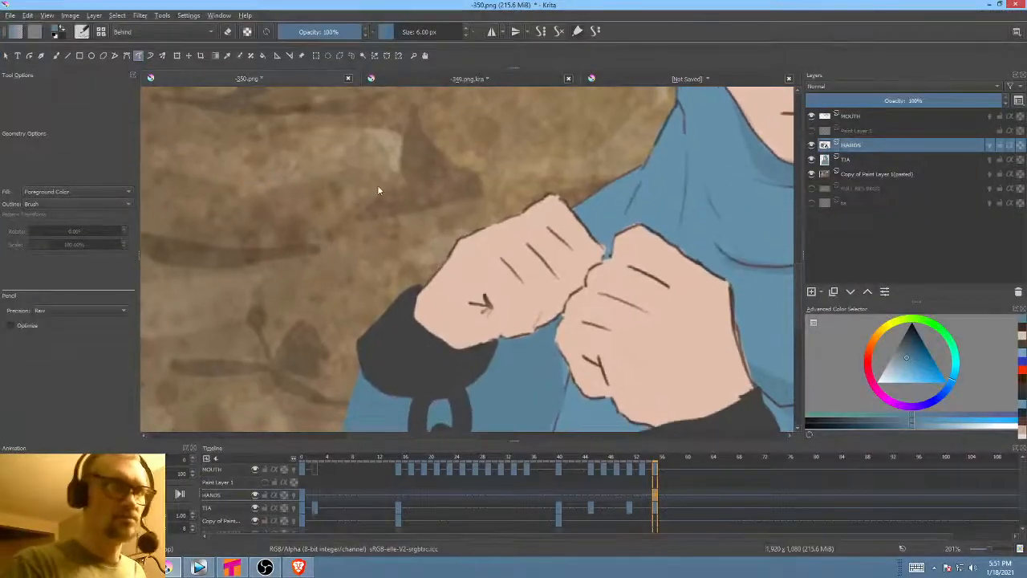
pyautogui.click(248, 31)
# - Try to fill a darker blue shadow shape across the rear sleeve below the cuff in Behind mode
pyautogui.scroll(-1, 561, 305)
pyautogui.moveTo(562, 321); pyautogui.dragTo(551, 240)
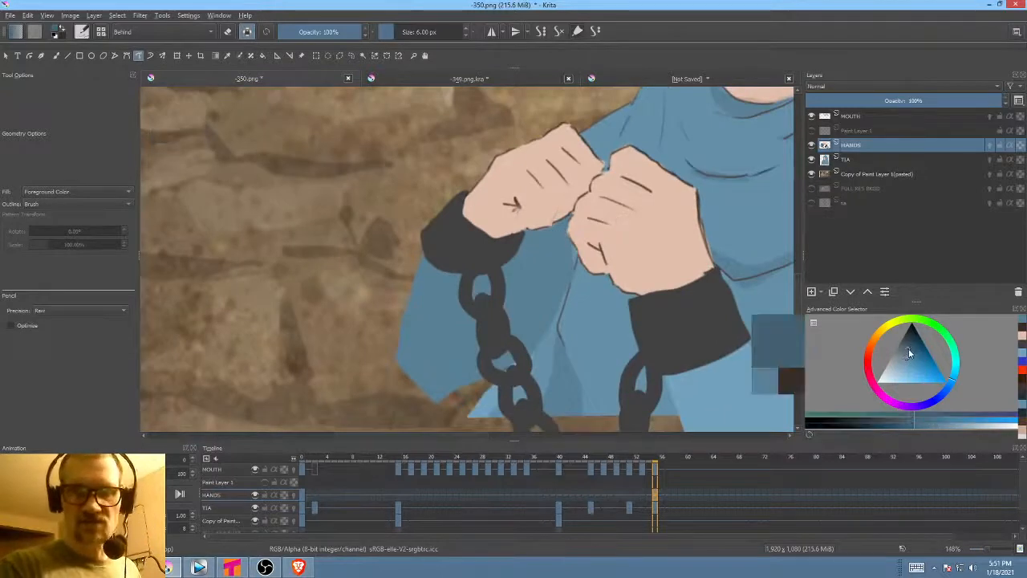
pyautogui.scroll(-2, 573, 294)
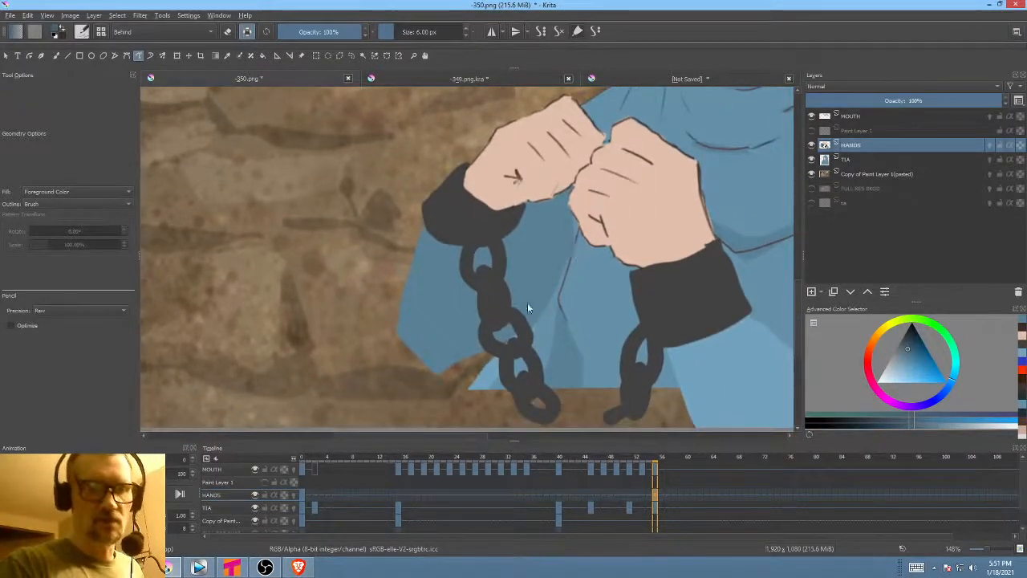
pyautogui.moveTo(491, 350)
pyautogui.mouseDown()
pyautogui.moveTo(464, 371)
pyautogui.moveTo(459, 243)
pyautogui.mouseUp()
pyautogui.moveTo(500, 315); pyautogui.dragTo(544, 241)
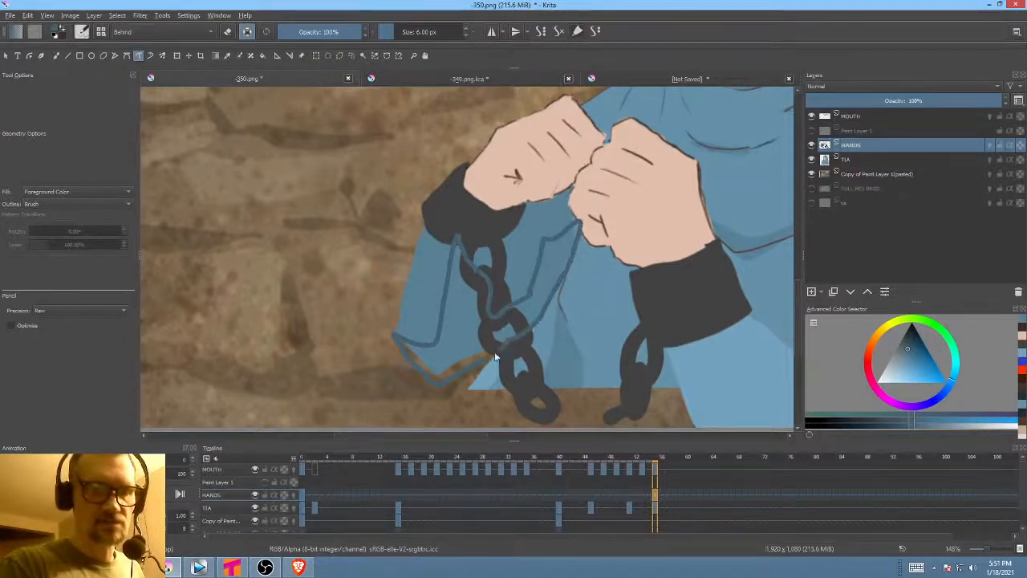
pyautogui.moveTo(495, 352); pyautogui.dragTo(483, 356)
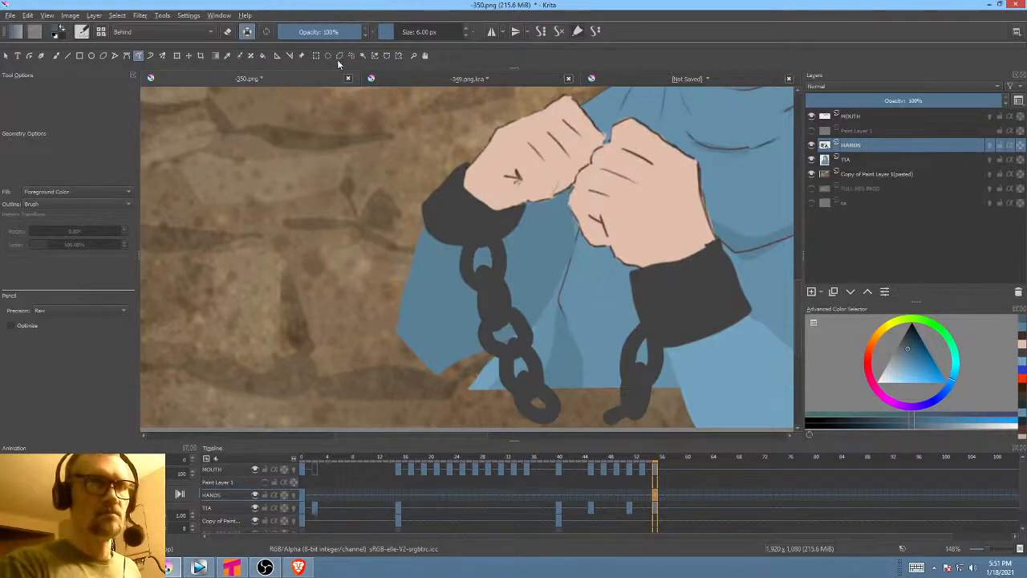
# - Set the brush blending mode to Normal
pyautogui.click(147, 32)
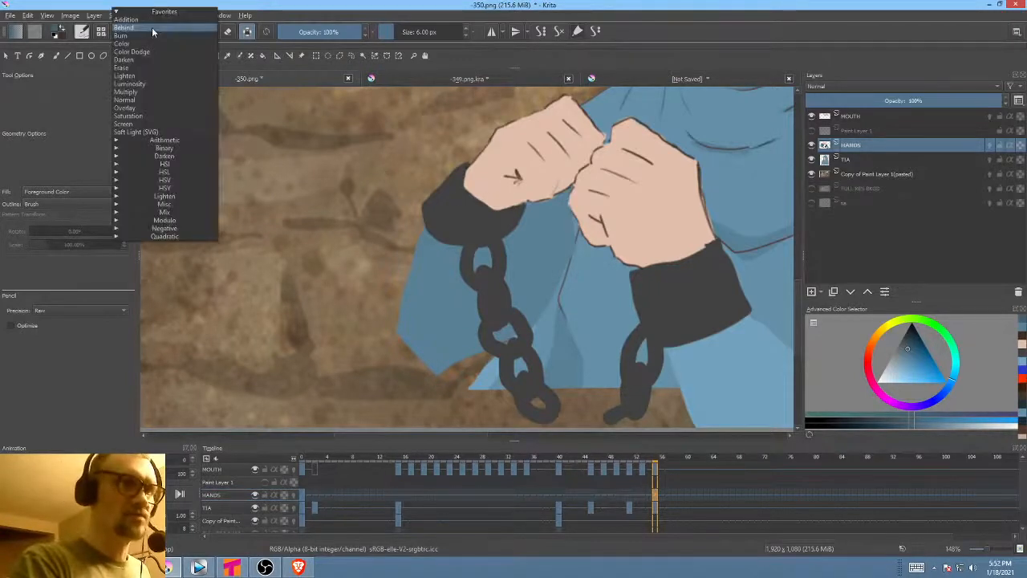
pyautogui.click(146, 98)
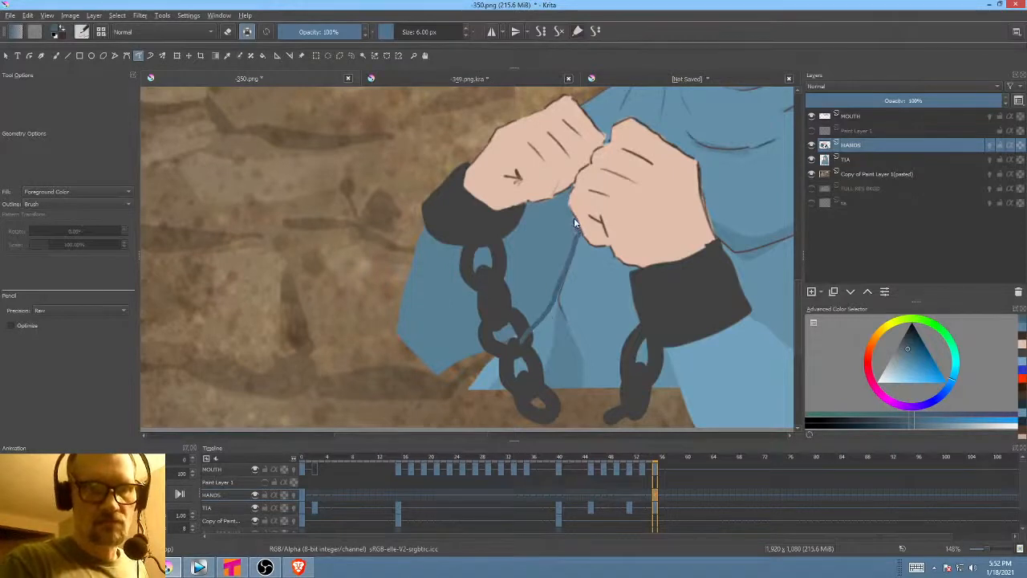
# - Try a jagged darker blue shadow fill along the rear sleeve's lower edge, and undo it
pyautogui.moveTo(574, 223); pyautogui.dragTo(554, 261)
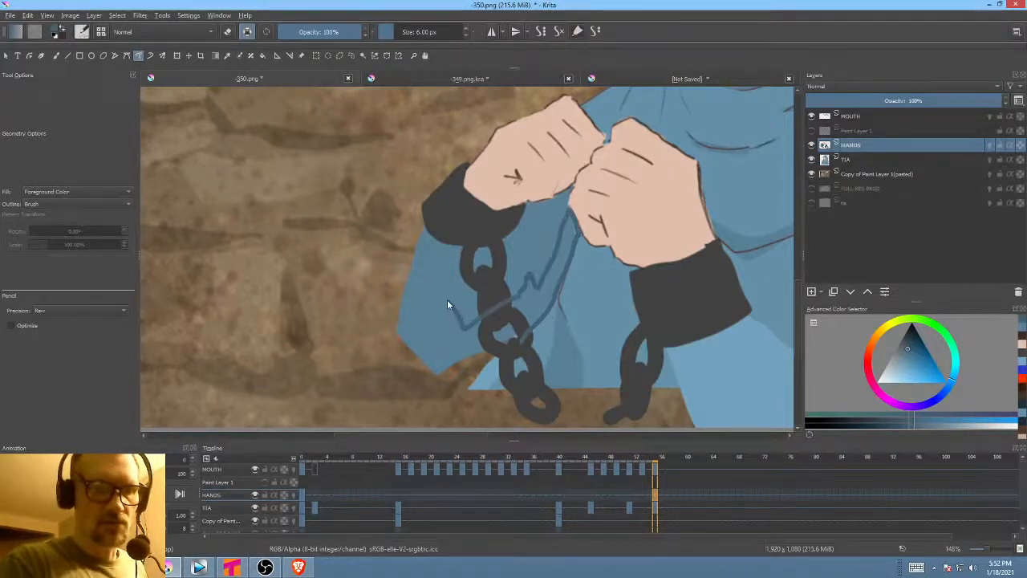
pyautogui.moveTo(431, 325); pyautogui.dragTo(406, 327)
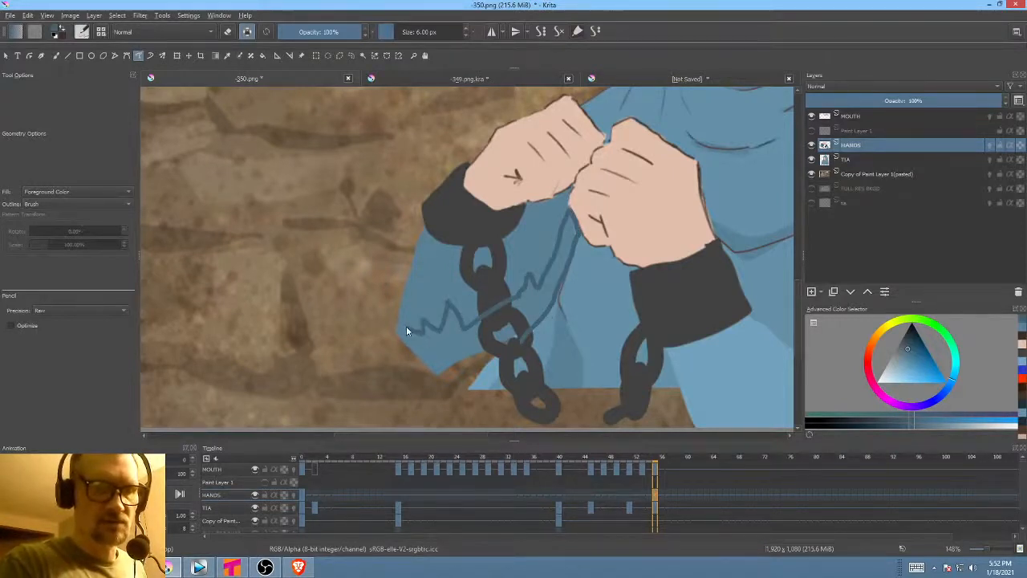
pyautogui.moveTo(501, 350); pyautogui.dragTo(498, 353)
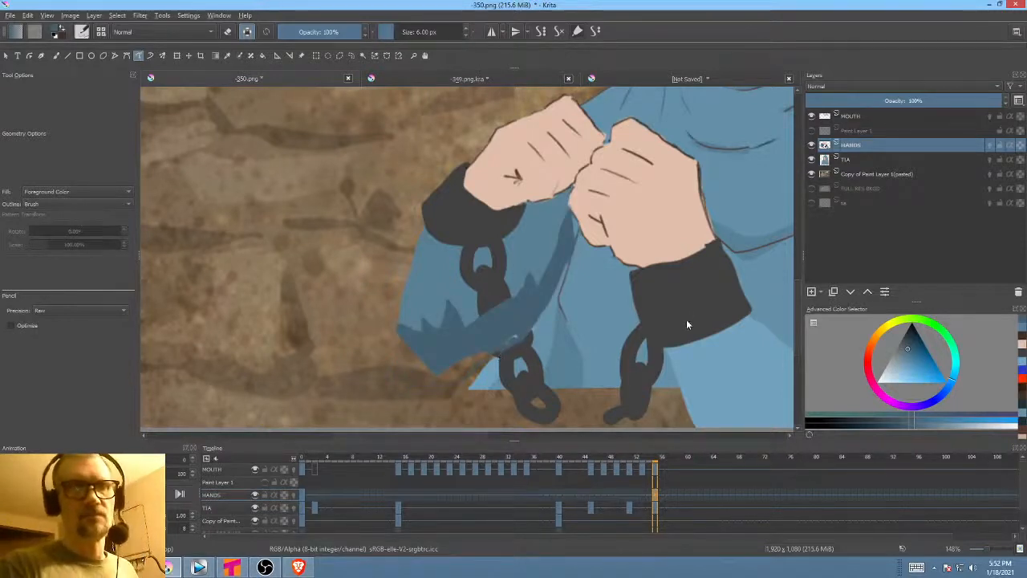
pyautogui.moveTo(668, 329); pyautogui.dragTo(614, 343)
pyautogui.hotkey('ctrl', 'z')
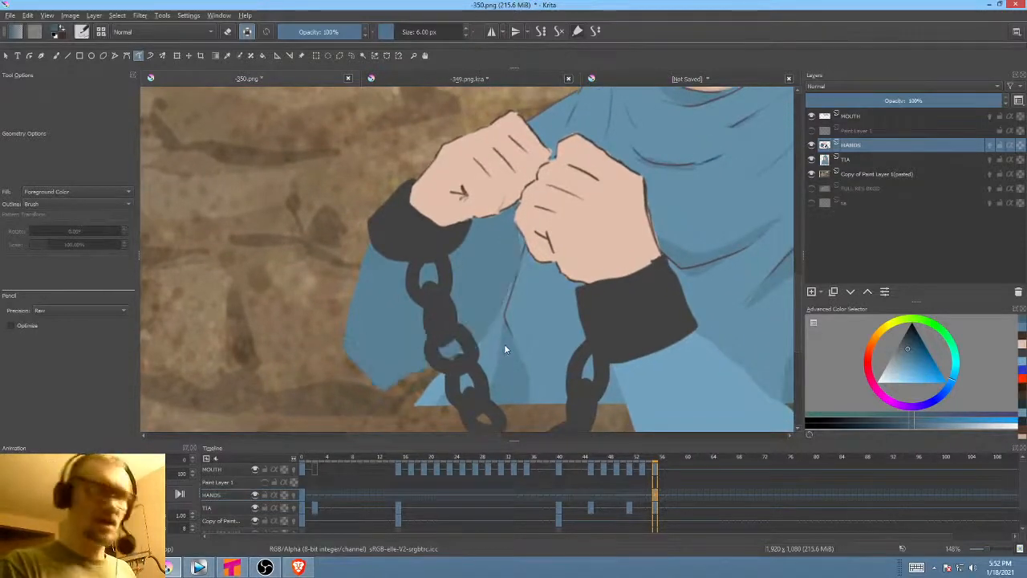
# - Draw thin dark fold lines with the freehand brush on the rear sleeve beside the hanging chain
pyautogui.moveTo(508, 318); pyautogui.dragTo(509, 287)
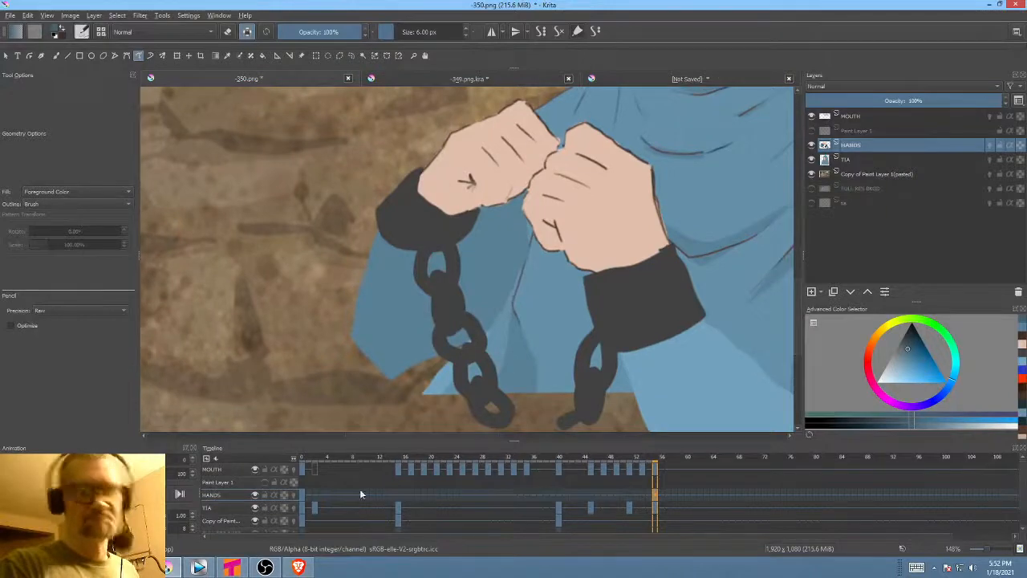
pyautogui.scroll(-6, 553, 316)
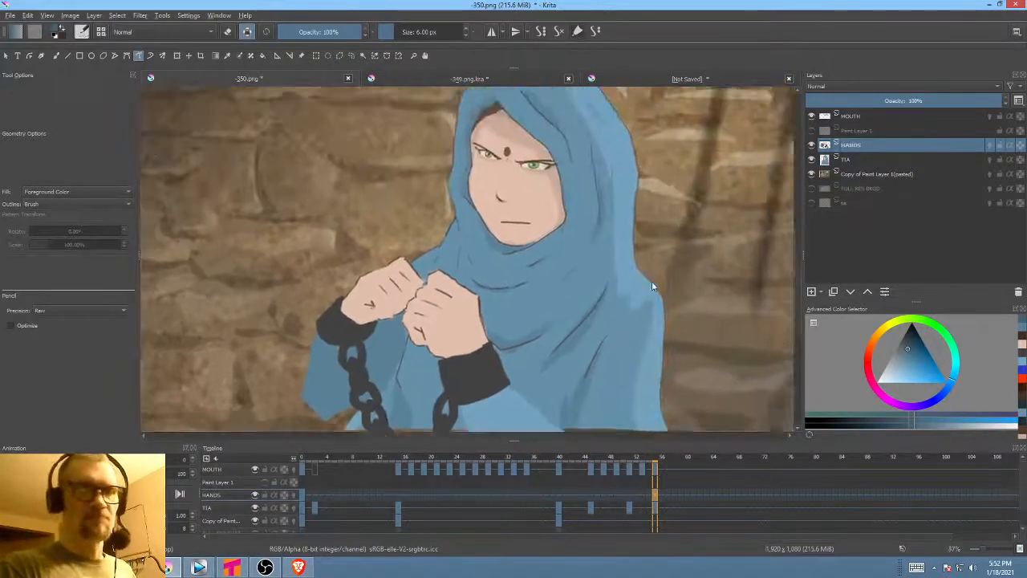
pyautogui.moveTo(594, 320)
pyautogui.mouseDown()
pyautogui.moveTo(610, 370)
pyautogui.moveTo(625, 255)
pyautogui.mouseUp()
pyautogui.press('b')
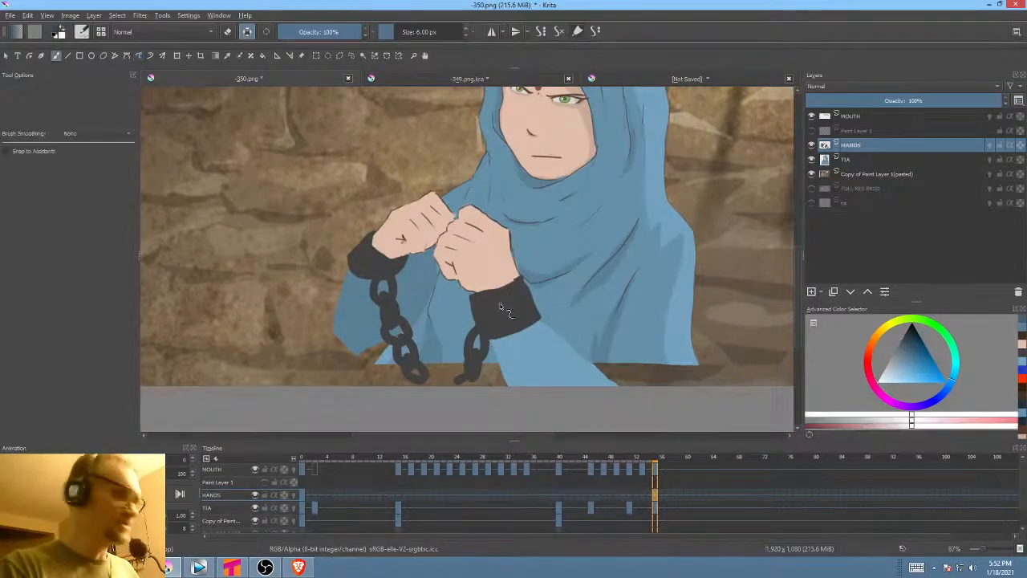
pyautogui.scroll(2, 500, 307)
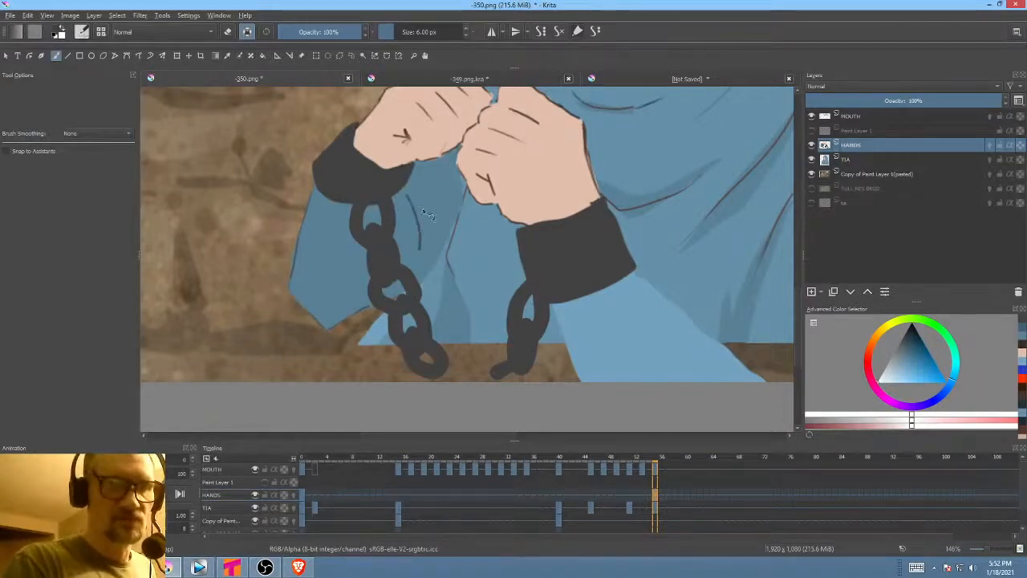
pyautogui.moveTo(426, 214)
pyautogui.mouseDown()
pyautogui.moveTo(415, 300)
pyautogui.moveTo(450, 238)
pyautogui.moveTo(474, 321)
pyautogui.moveTo(466, 279)
pyautogui.mouseUp()
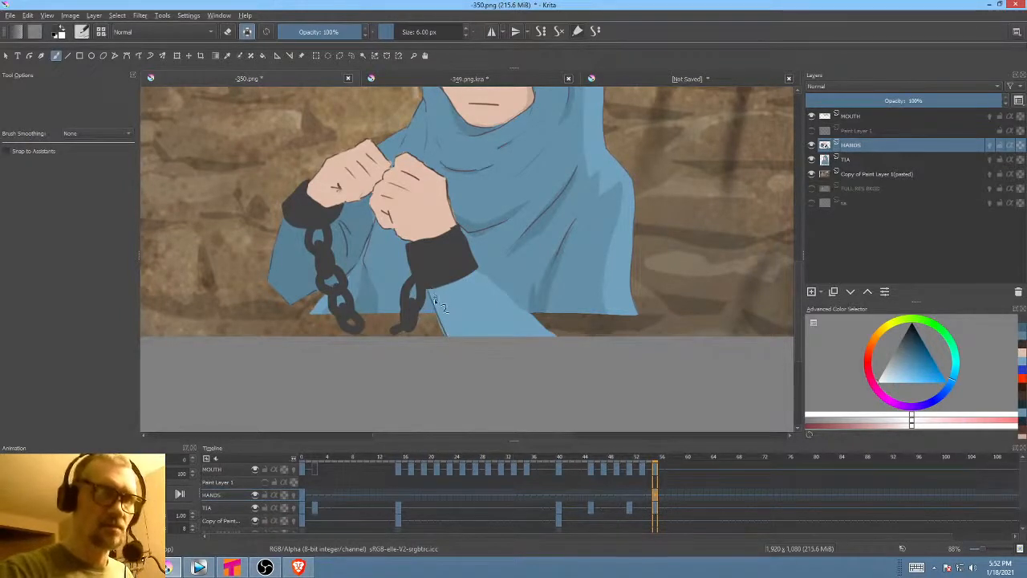
# - Turn off Preserve Alpha and outline both edges of the front sleeve below the cuff in dark line
pyautogui.click(247, 32)
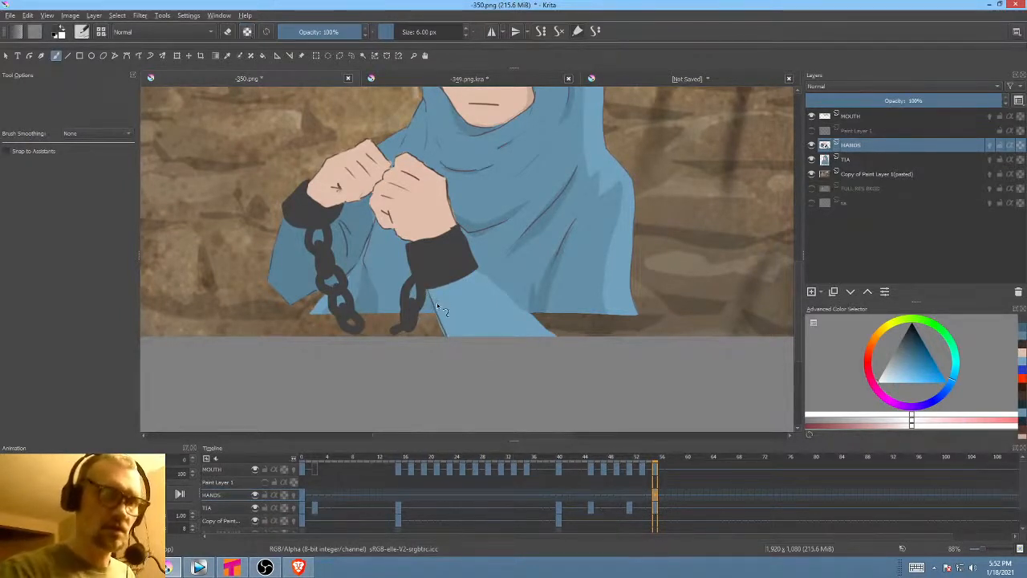
pyautogui.moveTo(428, 290); pyautogui.dragTo(446, 344)
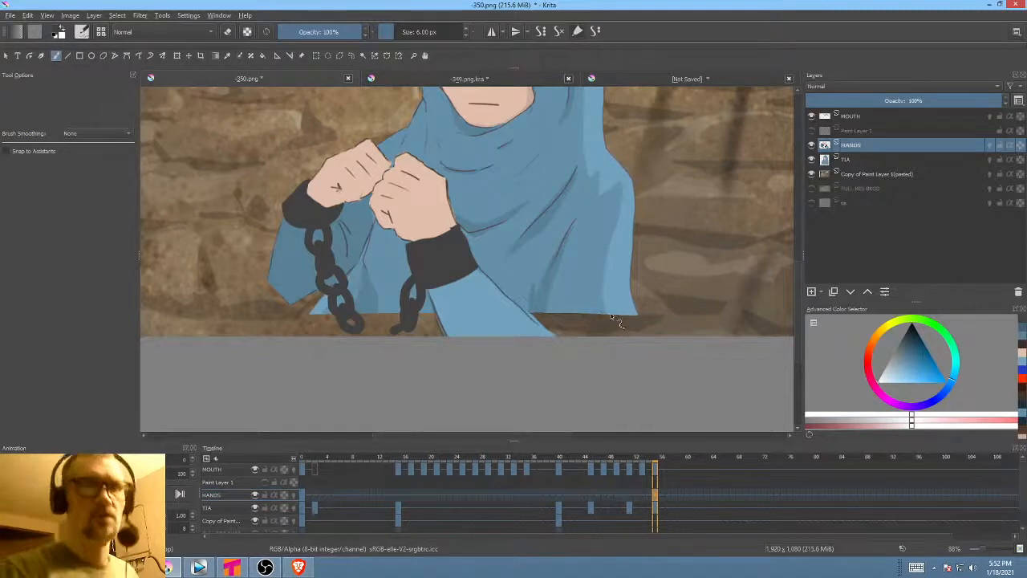
# - Shade the underside of the front sleeve with a darker blue sampled from the shawl, using the Freehand Path tool
pyautogui.scroll(5, 618, 321)
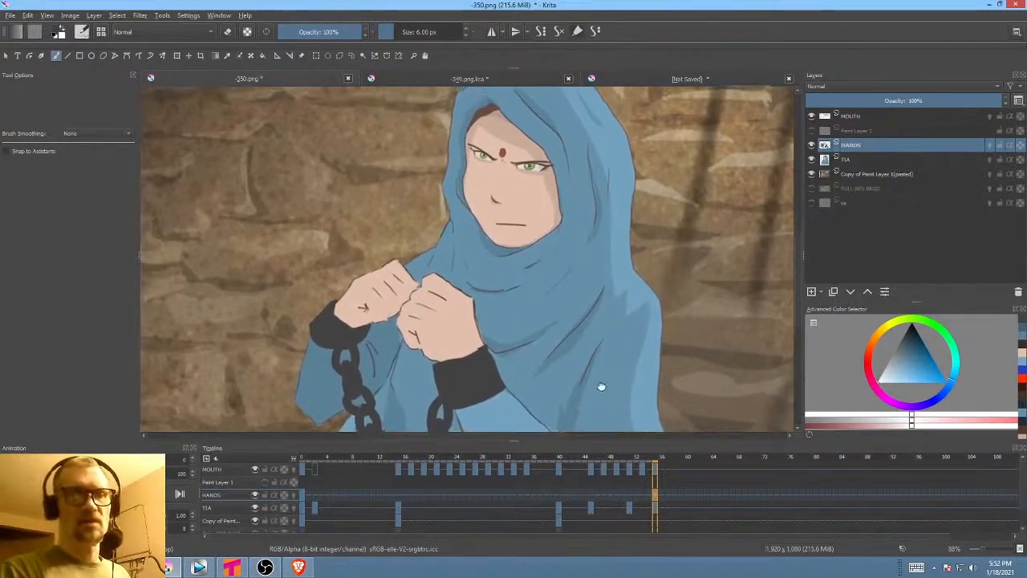
pyautogui.scroll(-5, 601, 387)
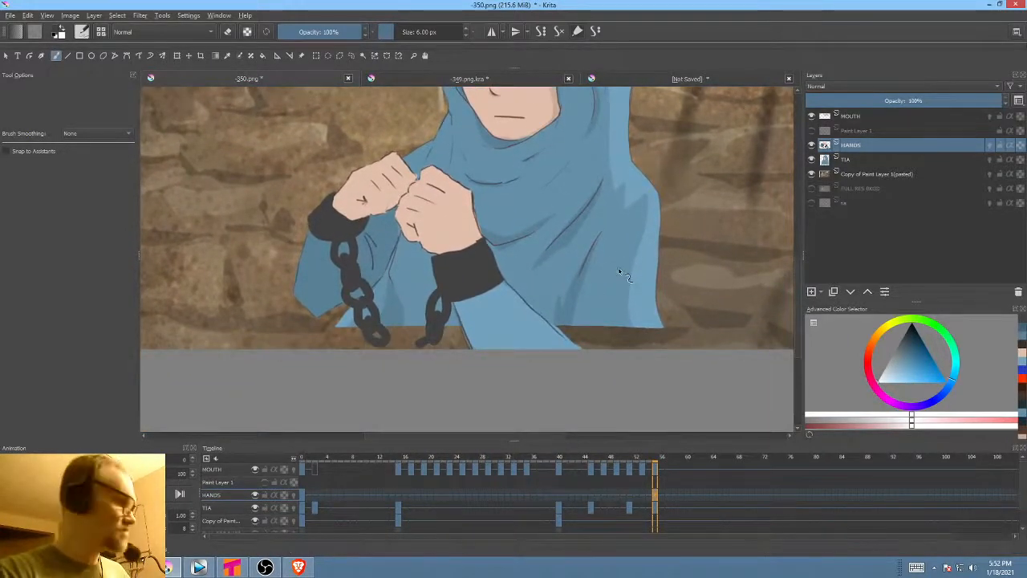
pyautogui.press('p')
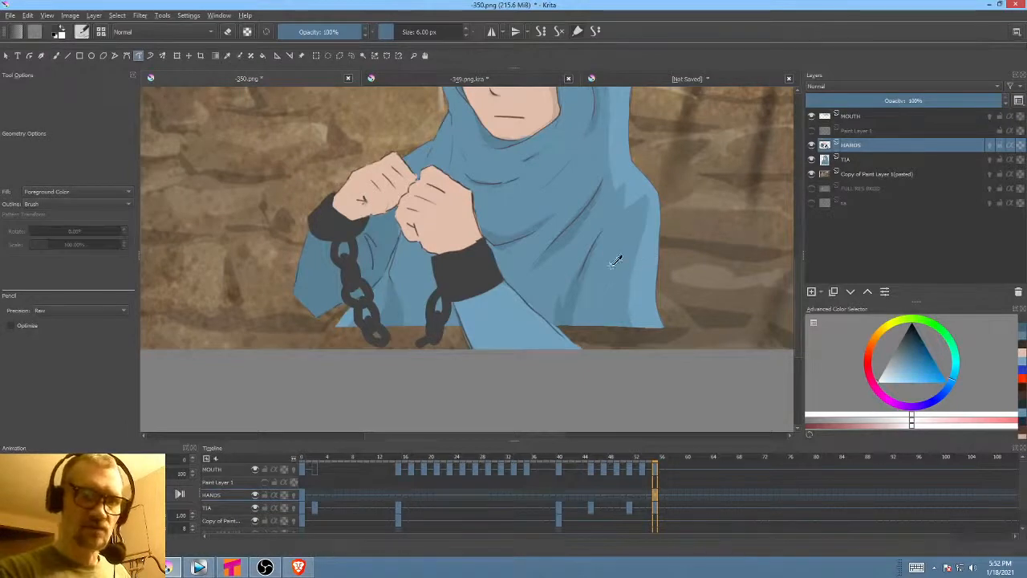
pyautogui.keyDown('ctrl'); pyautogui.click(610, 268); pyautogui.keyUp('ctrl')
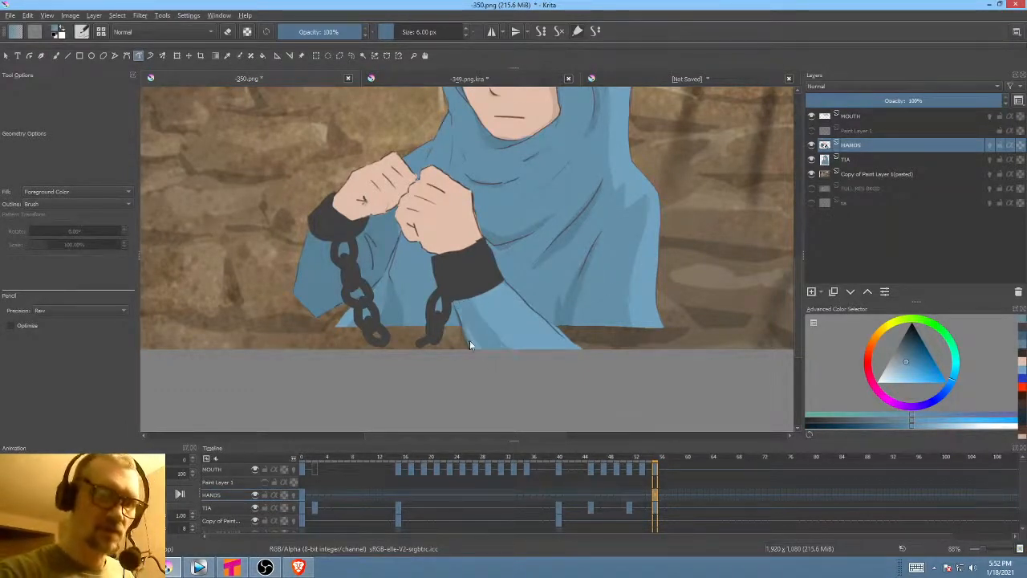
pyautogui.moveTo(587, 306); pyautogui.dragTo(580, 339)
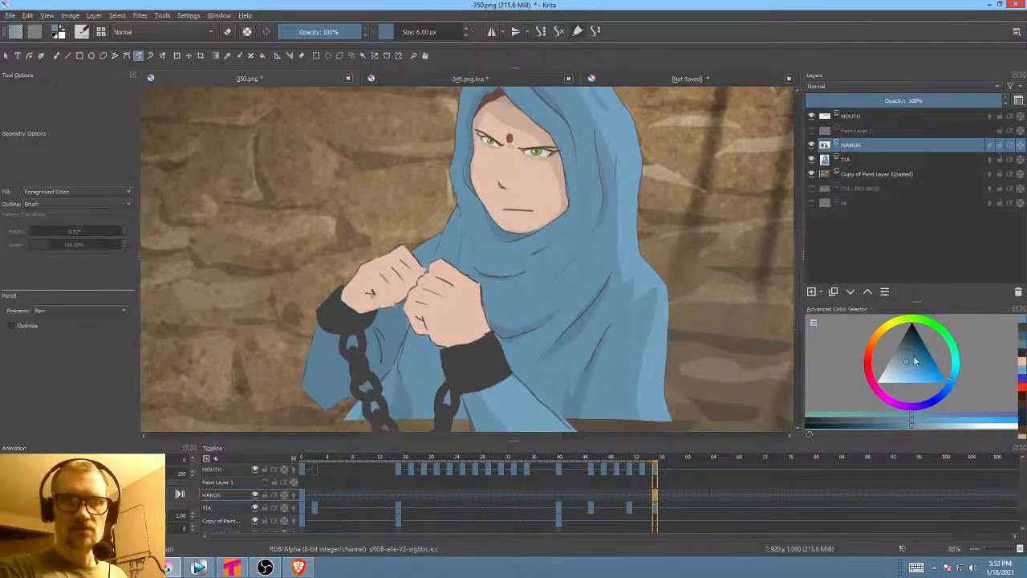
# - Shade both hands with black Freehand Path shapes at 10% opacity, keeping Preserve Alpha on
pyautogui.click(907, 329)
pyautogui.click(246, 32)
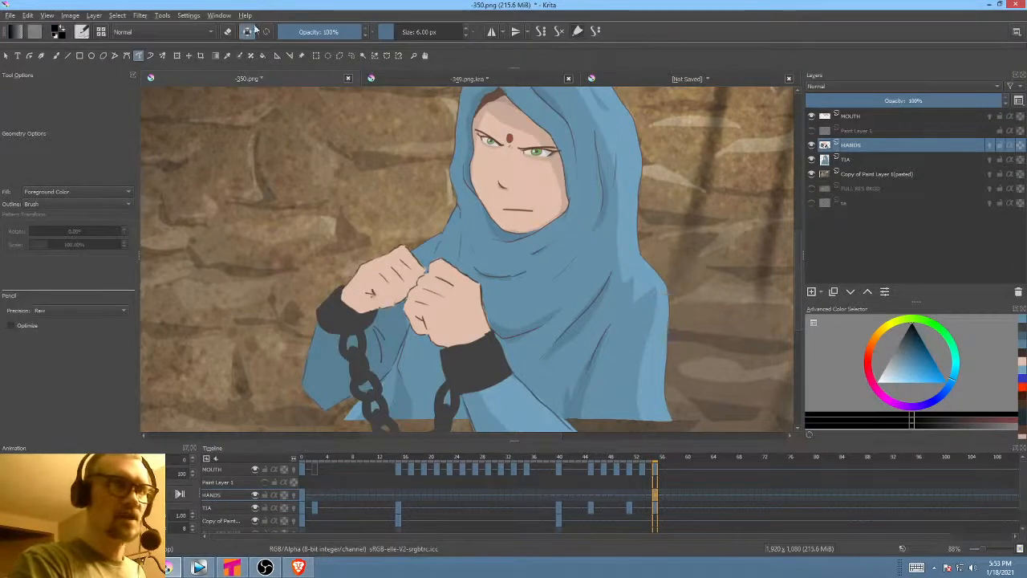
pyautogui.moveTo(357, 32); pyautogui.dragTo(285, 41)
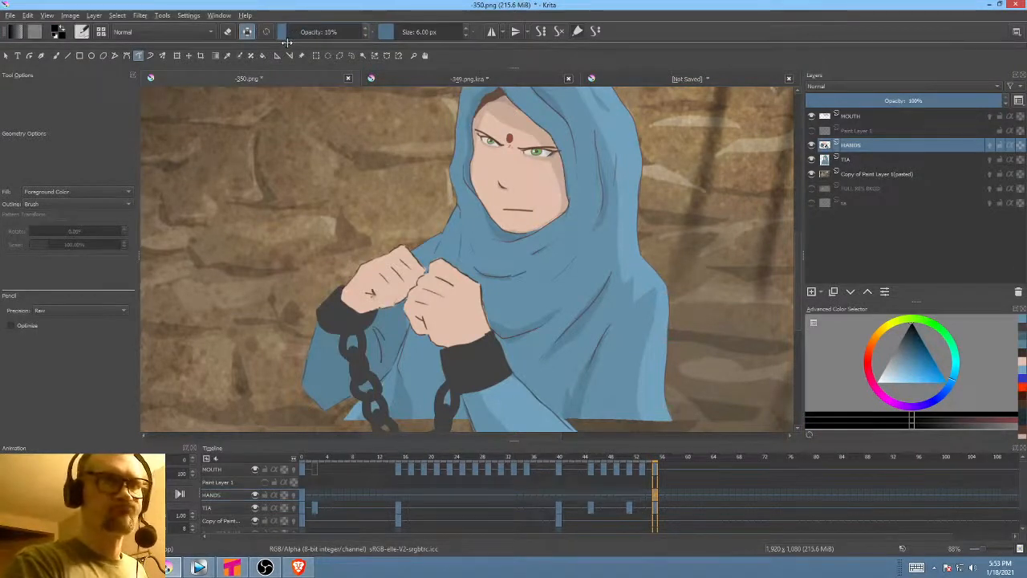
pyautogui.moveTo(443, 346)
pyautogui.mouseDown()
pyautogui.moveTo(458, 345)
pyautogui.moveTo(456, 323)
pyautogui.moveTo(407, 309)
pyautogui.moveTo(416, 337)
pyautogui.moveTo(437, 345)
pyautogui.mouseUp()
pyautogui.moveTo(361, 321)
pyautogui.mouseDown()
pyautogui.moveTo(404, 304)
pyautogui.moveTo(422, 270)
pyautogui.moveTo(409, 257)
pyautogui.moveTo(375, 279)
pyautogui.mouseUp()
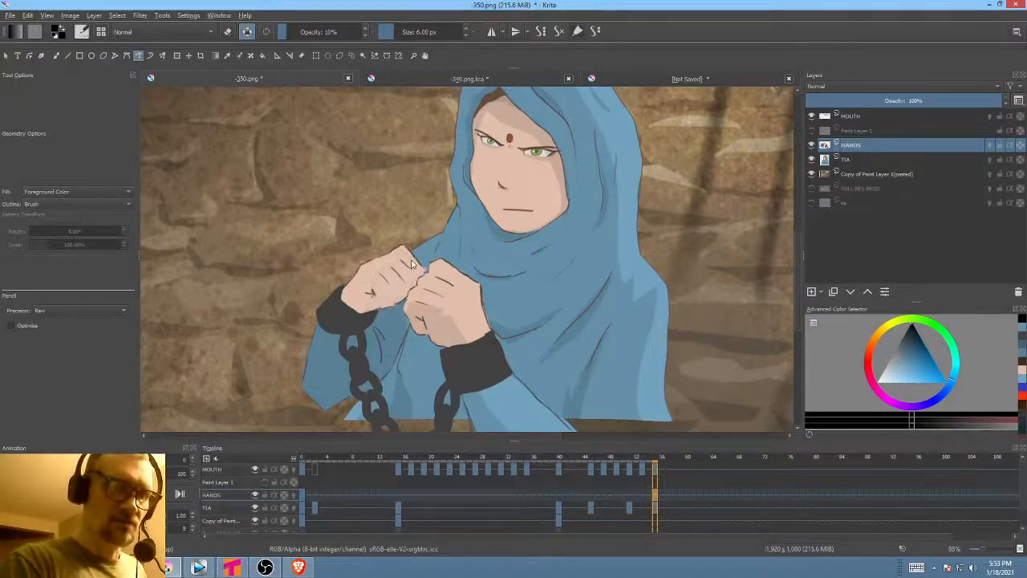
pyautogui.moveTo(407, 299)
pyautogui.mouseDown()
pyautogui.moveTo(422, 278)
pyautogui.moveTo(403, 251)
pyautogui.moveTo(371, 287)
pyautogui.moveTo(339, 299)
pyautogui.moveTo(403, 303)
pyautogui.mouseUp()
# - Darken the rear sleeve and the underside of its cuff with one translucent black shape
pyautogui.moveTo(518, 315); pyautogui.dragTo(457, 247)
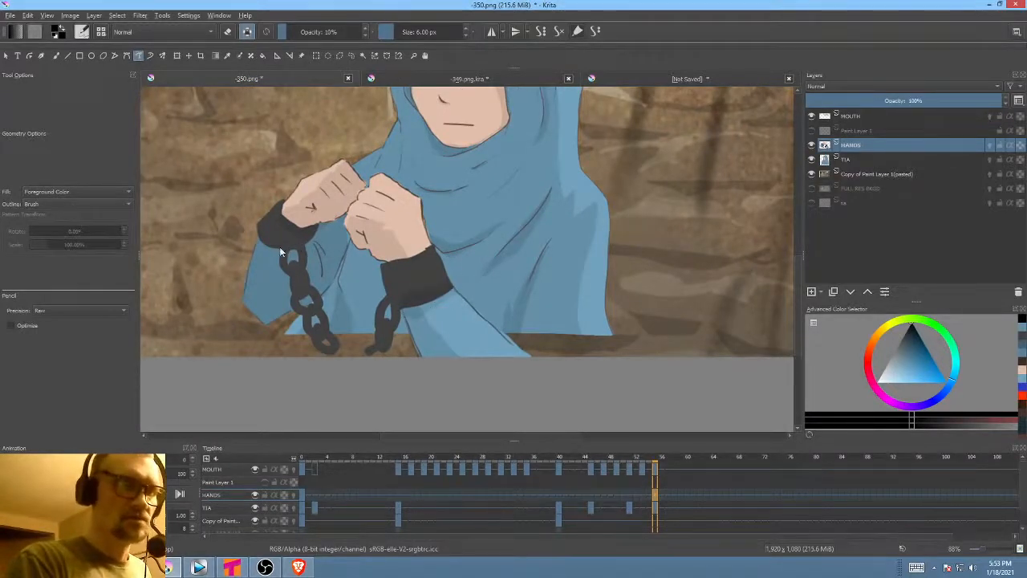
pyautogui.moveTo(290, 244); pyautogui.dragTo(267, 247)
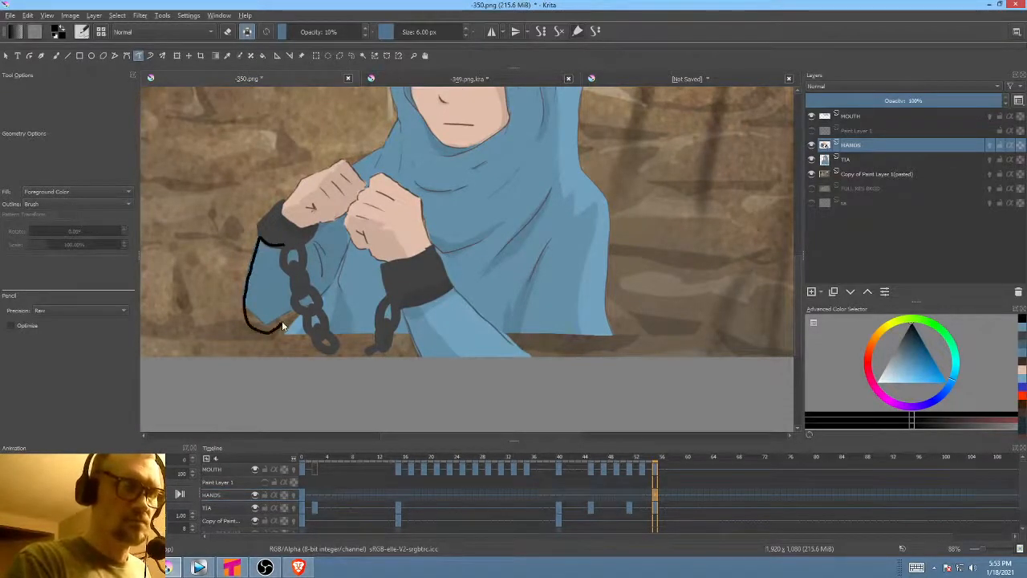
pyautogui.moveTo(282, 321)
pyautogui.mouseDown()
pyautogui.moveTo(273, 279)
pyautogui.moveTo(289, 232)
pyautogui.mouseUp()
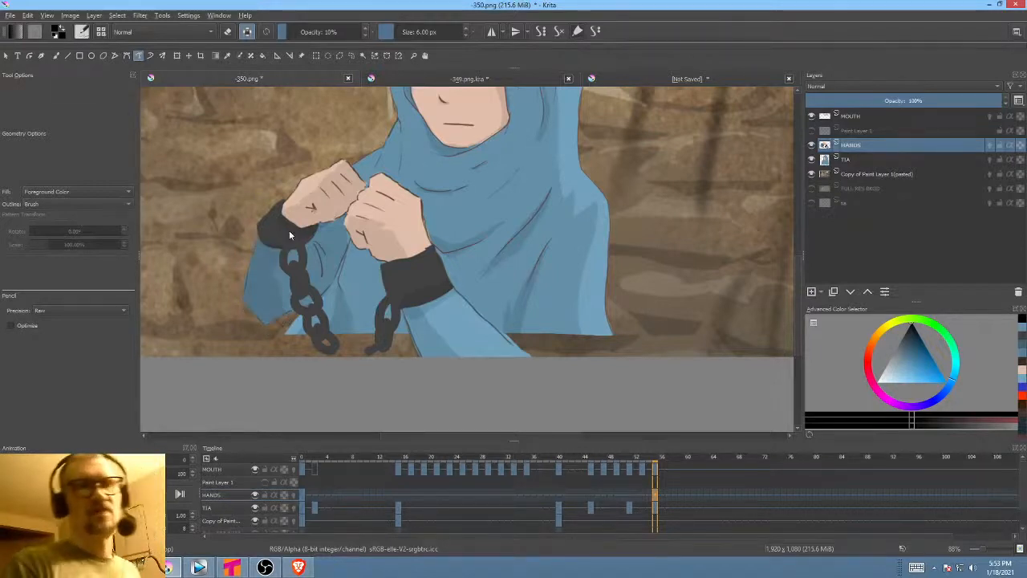
pyautogui.scroll(4, 289, 233)
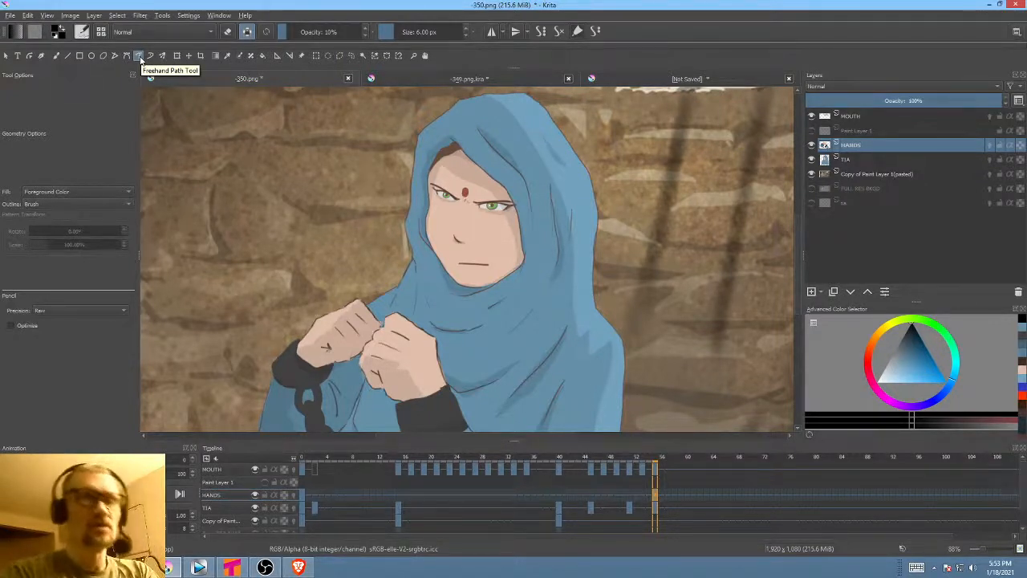
# - Switch to Tahoma2D, try a freehand erase across the shawl's shoulder in the Col2 drawing on frame 1, and undo it
pyautogui.click(237, 566)
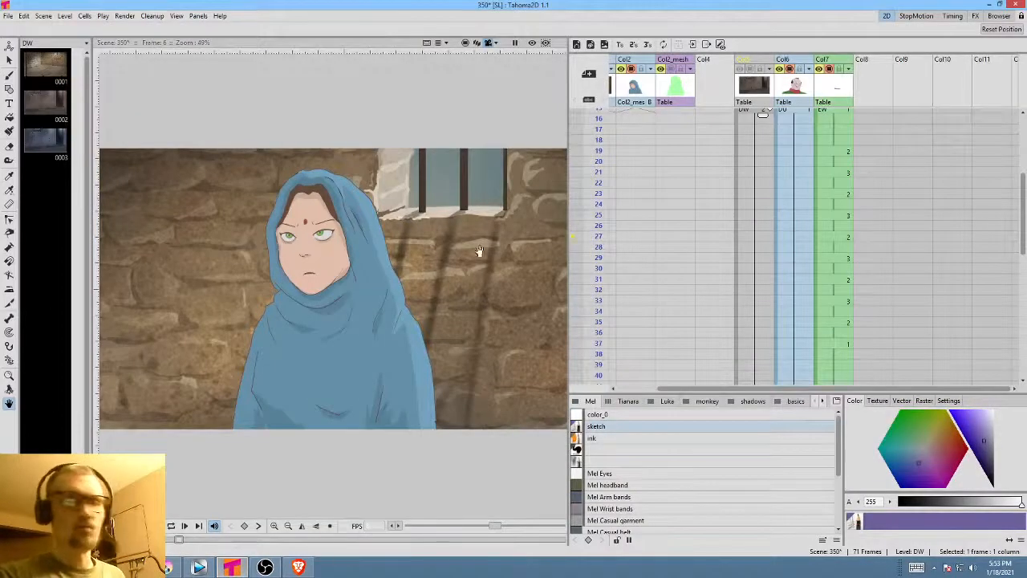
pyautogui.press('e')
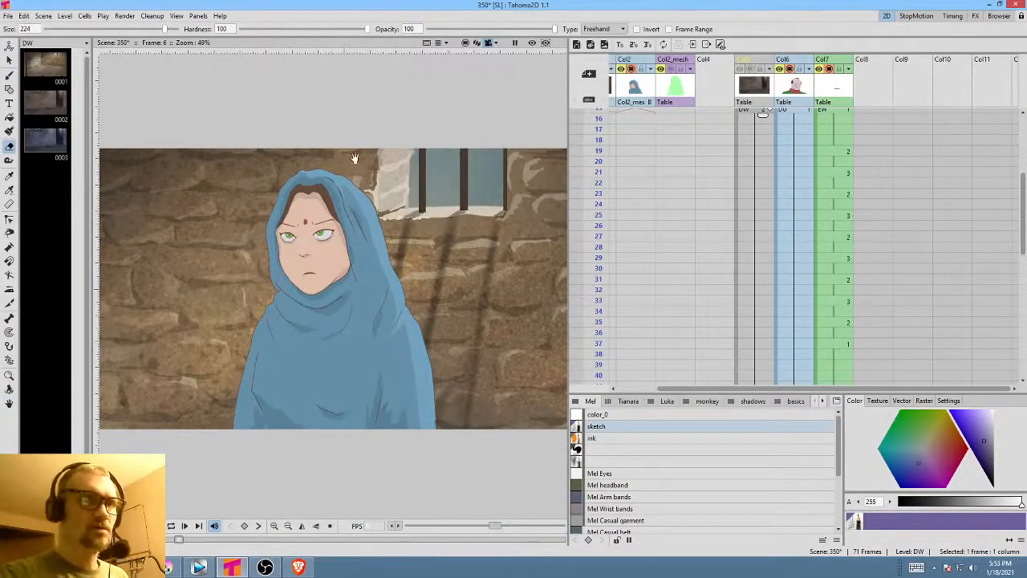
pyautogui.scroll(5, 754, 201)
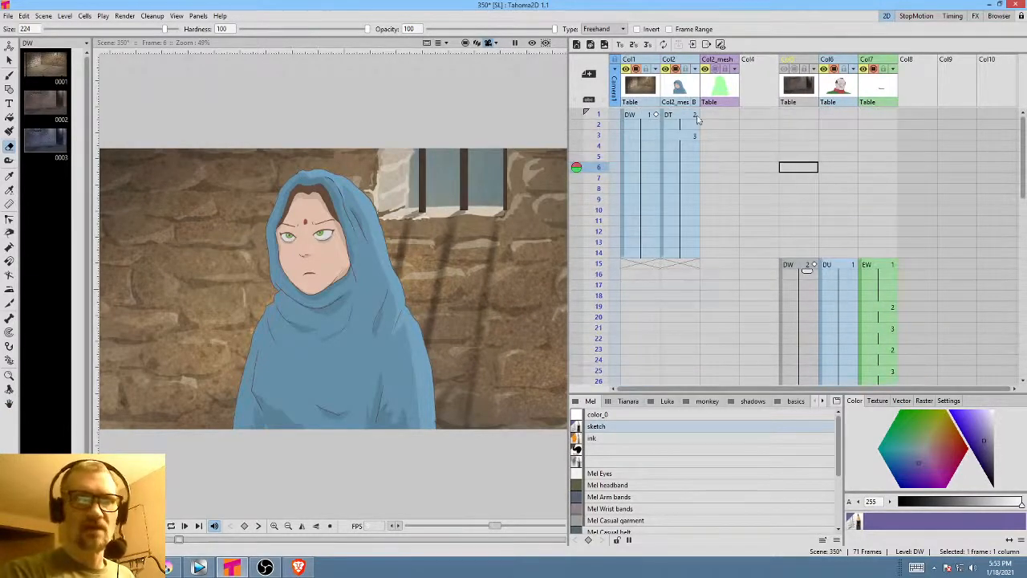
pyautogui.click(681, 115)
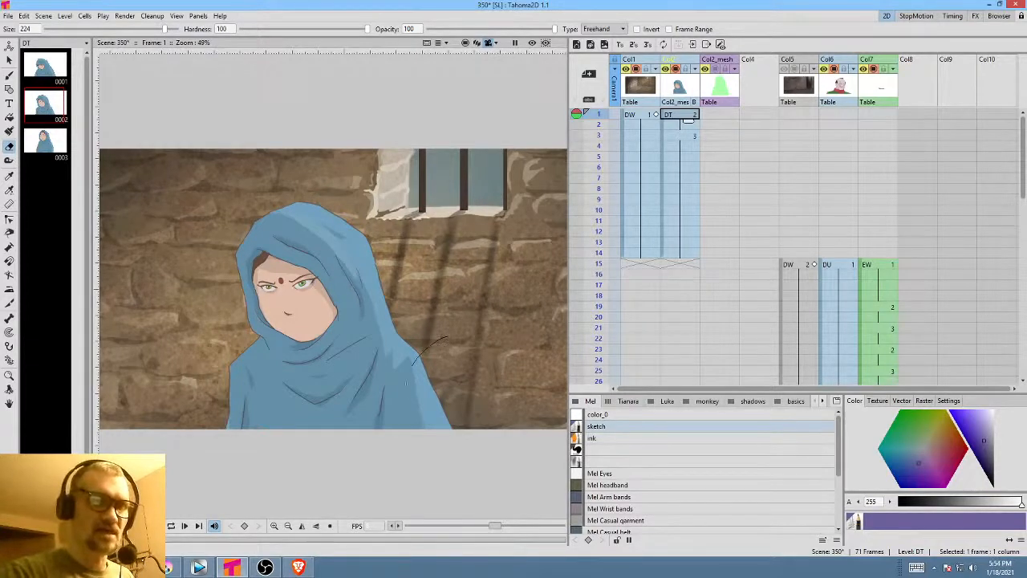
pyautogui.moveTo(444, 338); pyautogui.dragTo(463, 329)
pyautogui.hotkey('ctrl', 'z')
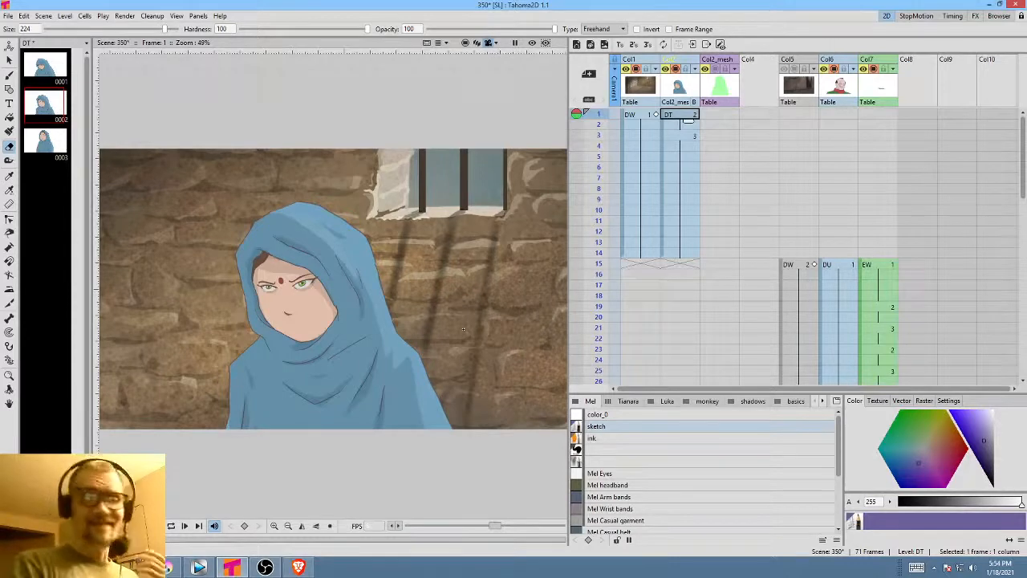
# - Switch back to Krita, try erasing part of the rear hand with the Freehand Path tool at 100% opacity, and undo it
pyautogui.click(168, 567)
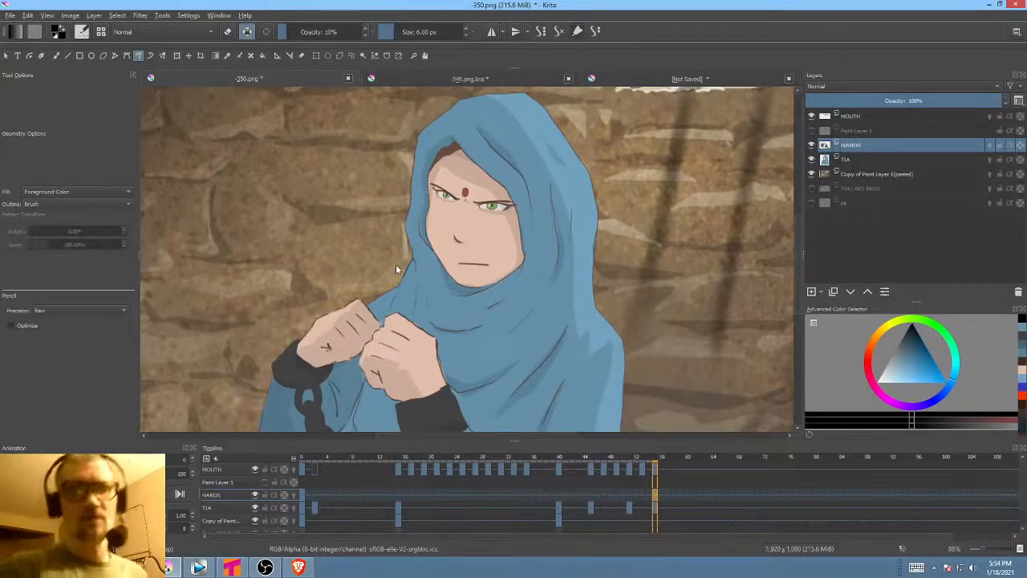
pyautogui.click(150, 55)
pyautogui.click(139, 57)
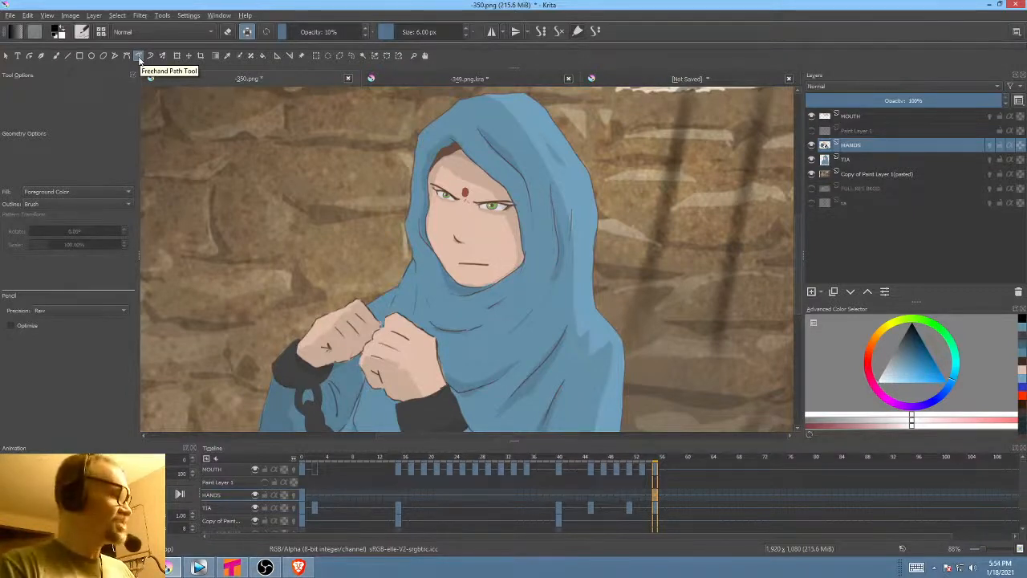
pyautogui.press('e')
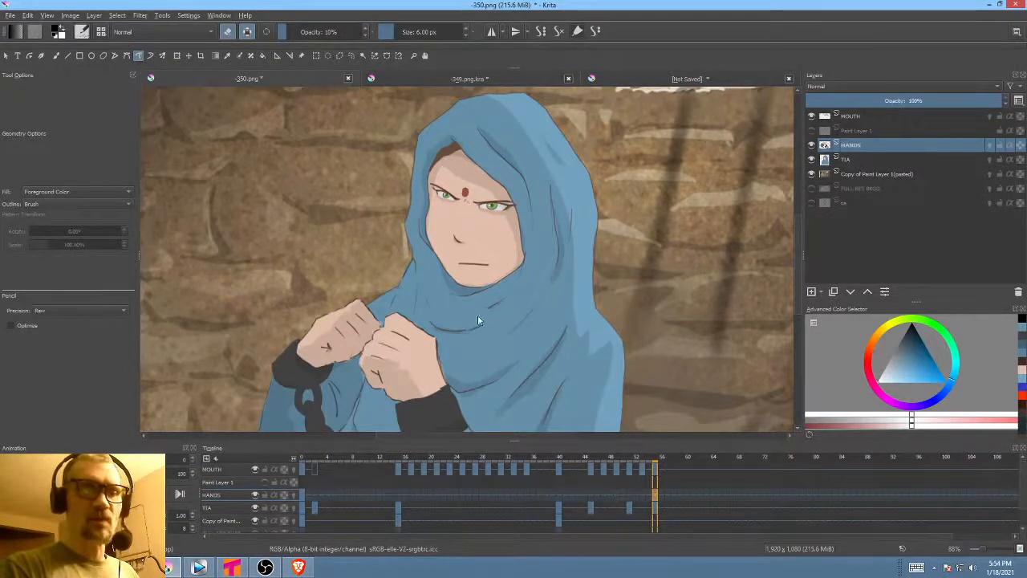
pyautogui.moveTo(296, 293); pyautogui.dragTo(295, 301)
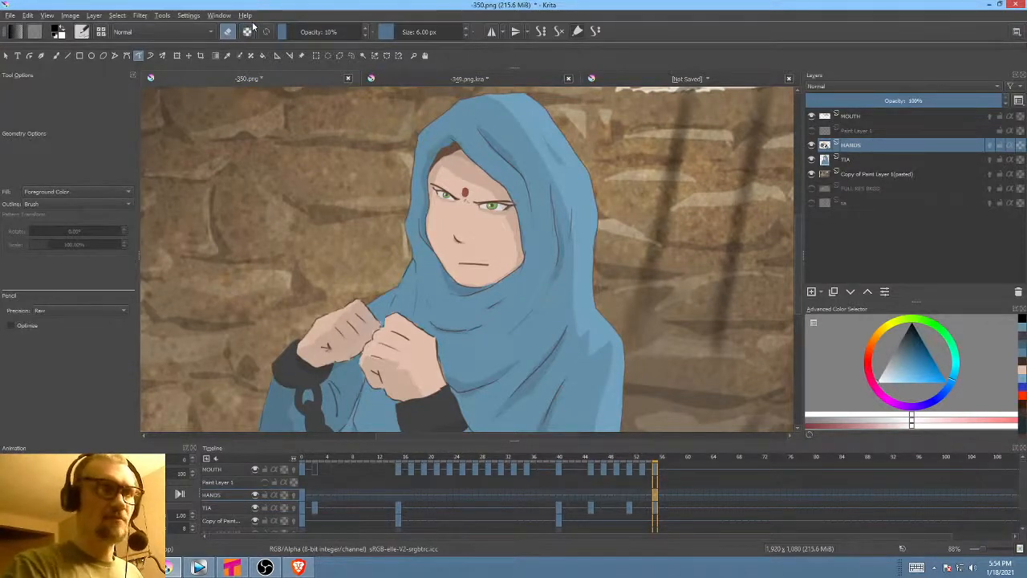
pyautogui.moveTo(302, 287); pyautogui.dragTo(333, 352)
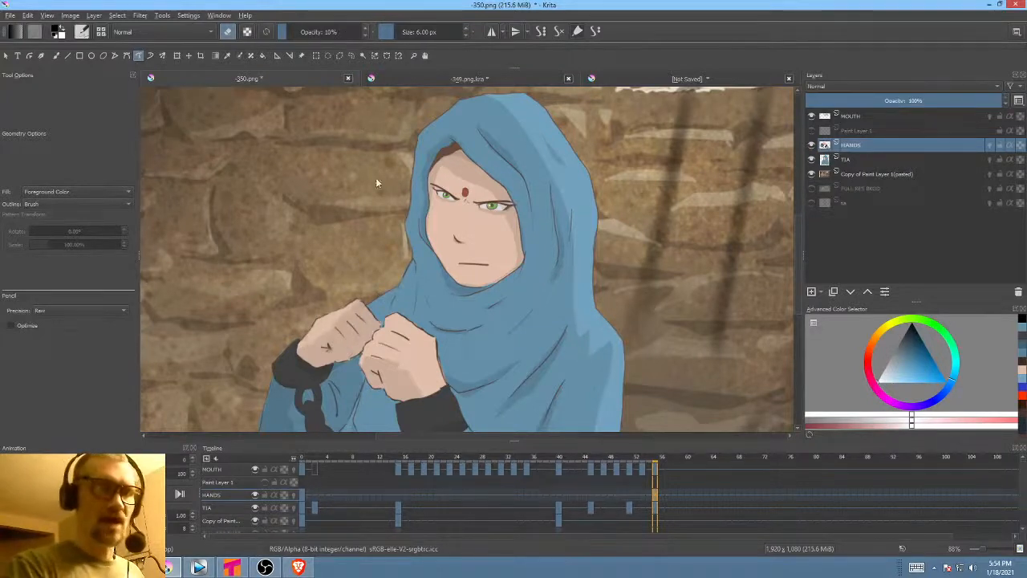
pyautogui.moveTo(292, 32); pyautogui.dragTo(391, 24)
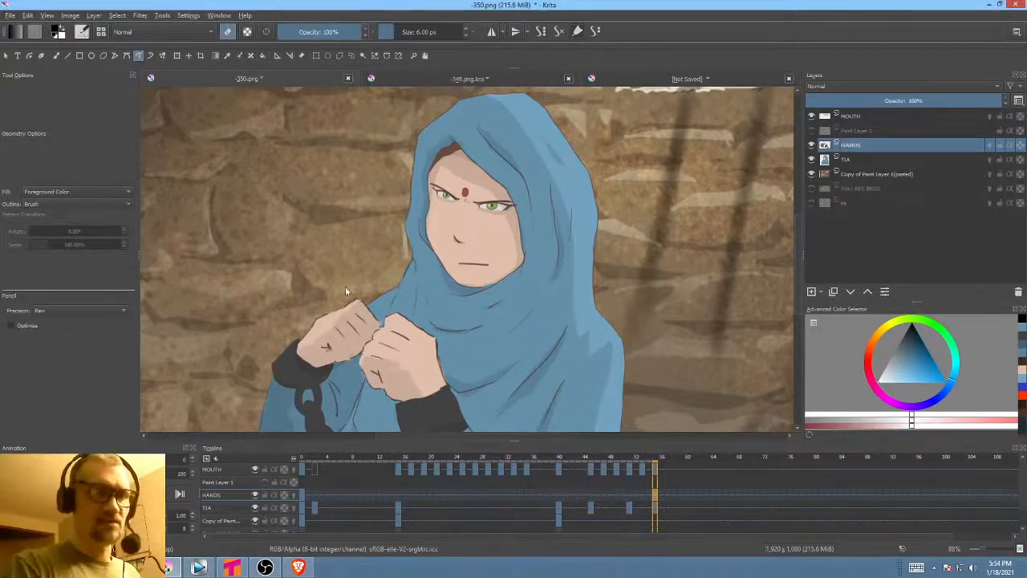
pyautogui.moveTo(301, 325); pyautogui.dragTo(333, 277)
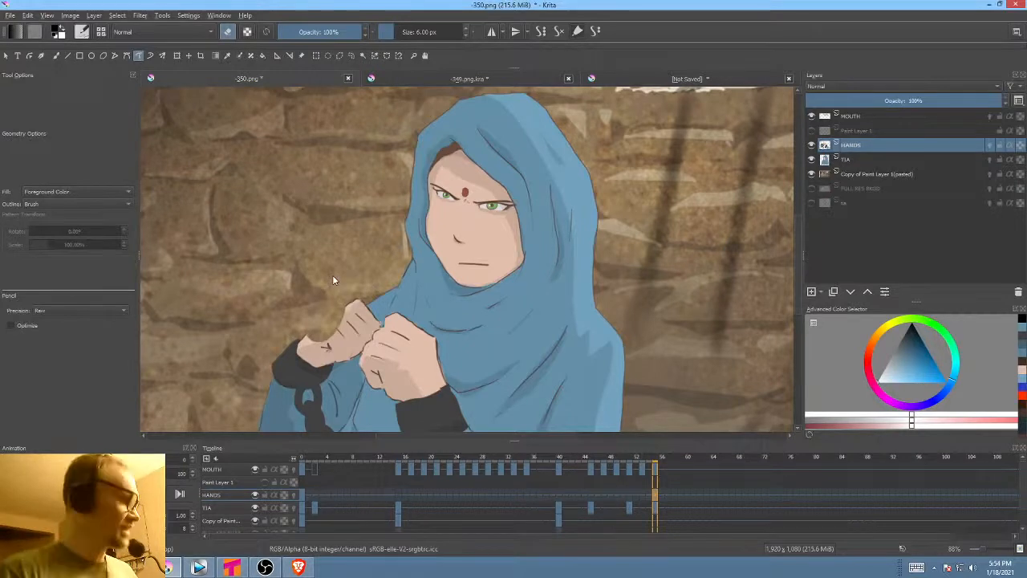
pyautogui.hotkey('ctrl', 'z')
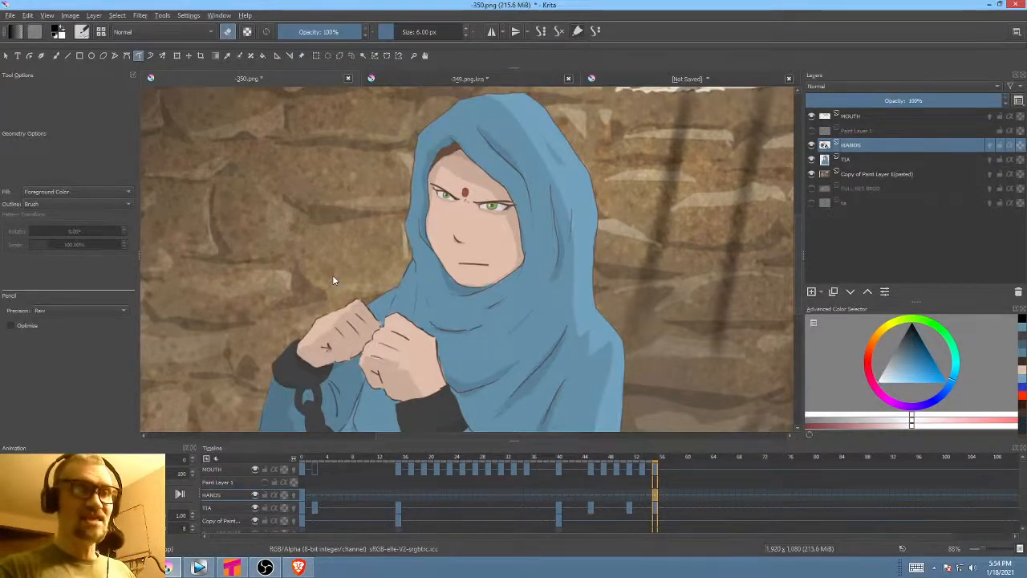
pyautogui.press('b')
pyautogui.press('e')
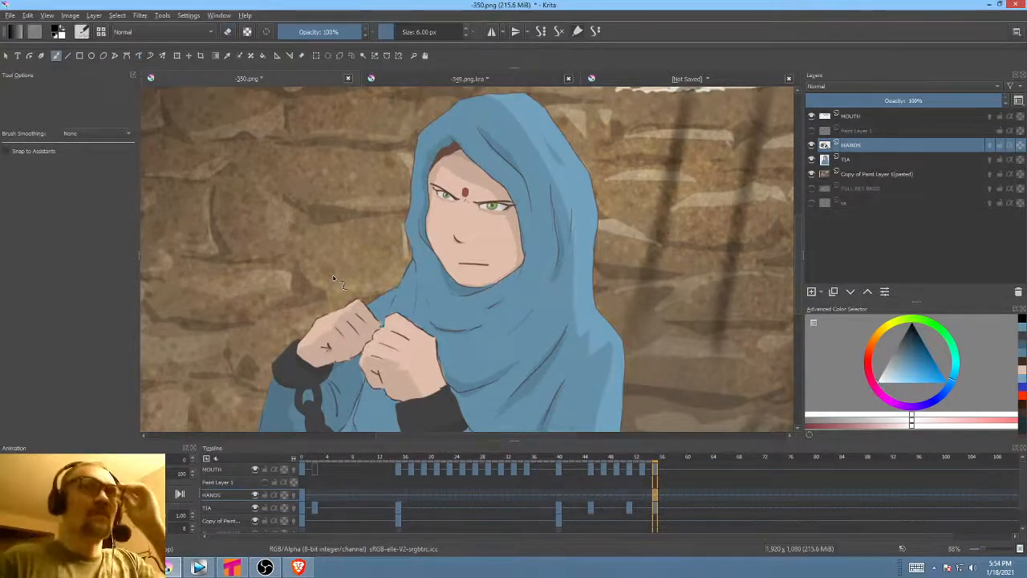
# - Add a duplicate HANDS keyframe on frame 56 and transform the hands with a slight counterclockwise rotation and downward shift
pyautogui.moveTo(571, 318); pyautogui.dragTo(578, 291)
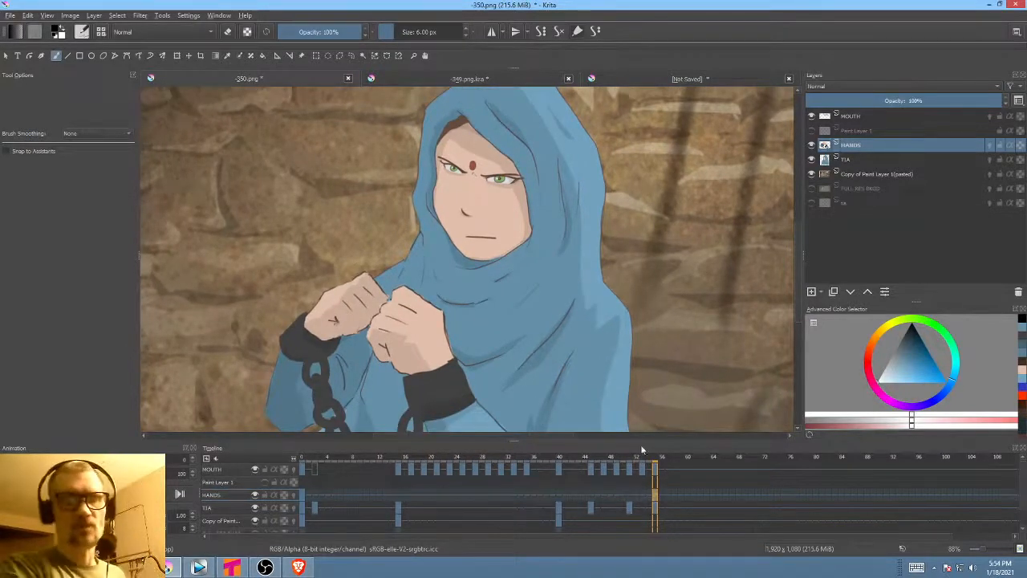
pyautogui.click(660, 496)
pyautogui.moveTo(453, 360)
pyautogui.mouseDown()
pyautogui.moveTo(470, 268)
pyautogui.moveTo(454, 365)
pyautogui.mouseUp()
pyautogui.hotkey('ctrl', 't')
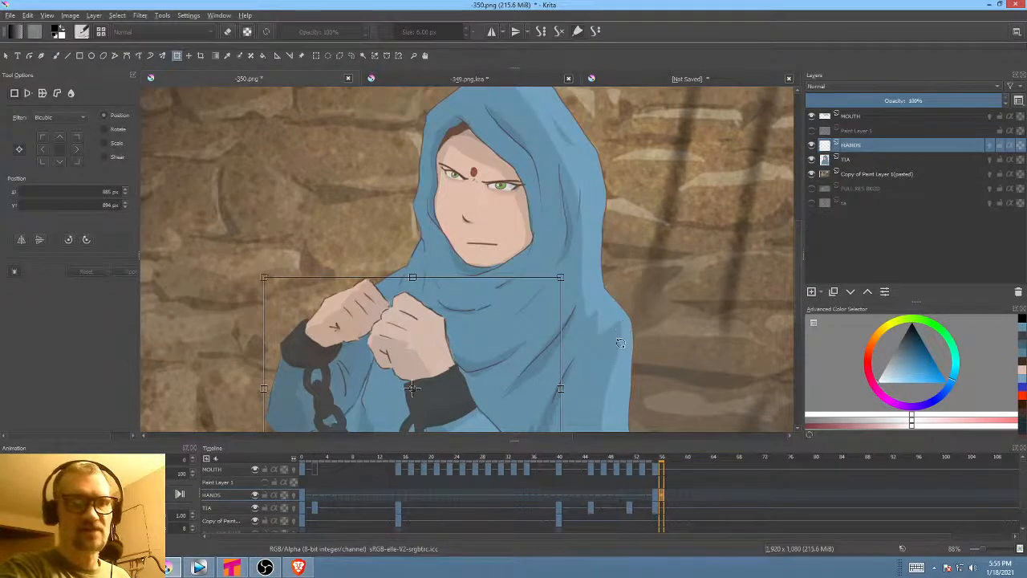
pyautogui.moveTo(612, 345); pyautogui.dragTo(611, 335)
pyautogui.moveTo(426, 417); pyautogui.dragTo(427, 424)
# - Duplicate the hands to frame 57, rotate them strongly counterclockwise, and move them down and right to about X 1019, Y 983 px
pyautogui.click(667, 495)
pyautogui.click(425, 374)
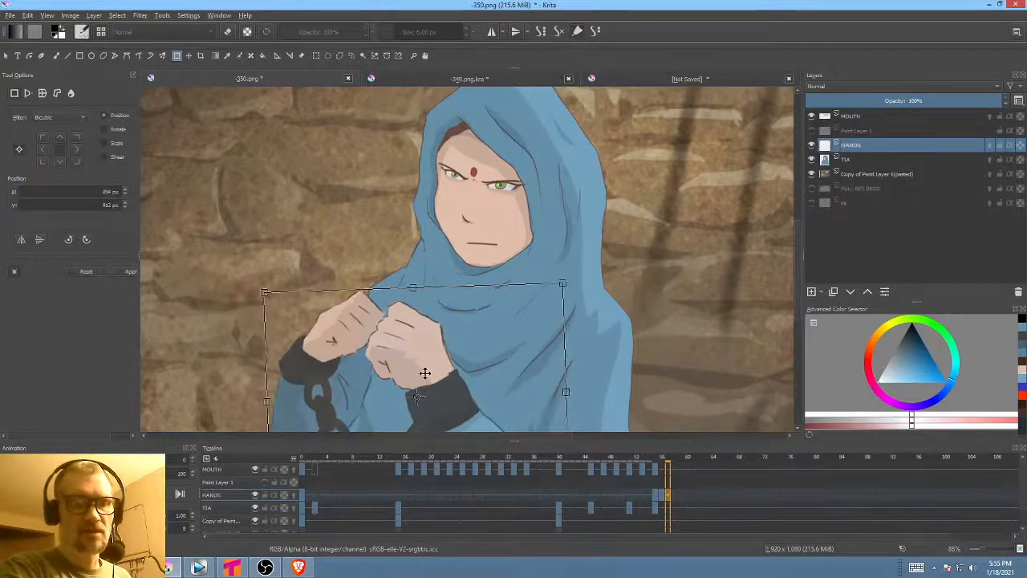
pyautogui.moveTo(426, 374); pyautogui.dragTo(434, 397)
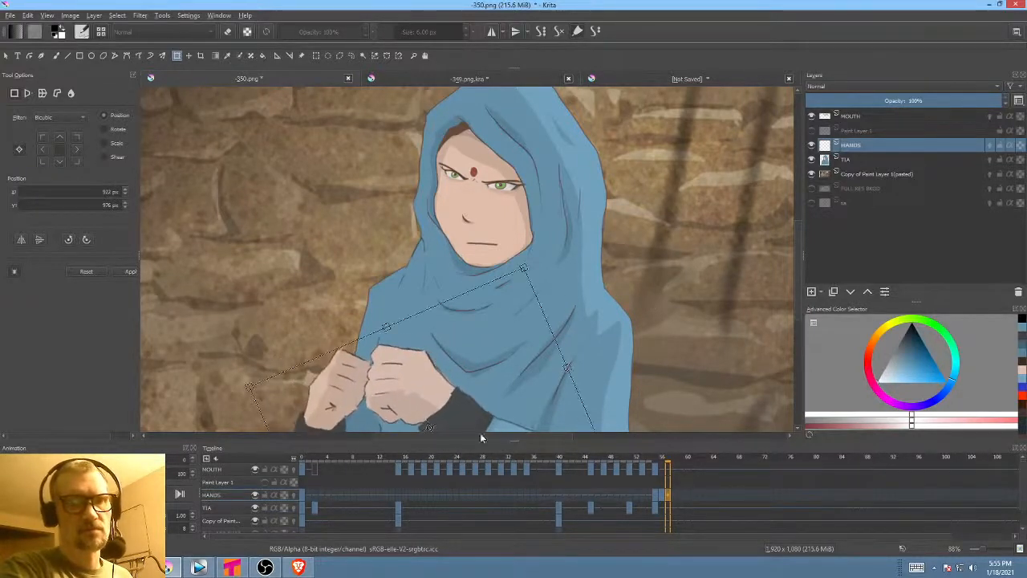
pyautogui.moveTo(521, 419)
pyautogui.mouseDown()
pyautogui.moveTo(546, 418)
pyautogui.moveTo(507, 415)
pyautogui.moveTo(523, 423)
pyautogui.mouseUp()
pyautogui.click(523, 423)
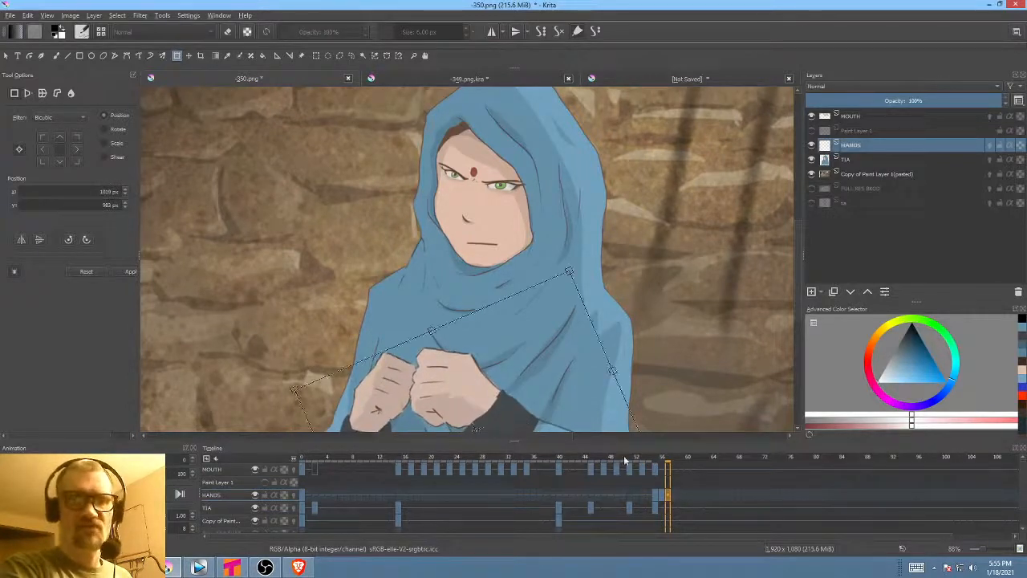
# - Duplicate the hands to frame 58, rotate them slightly counterclockwise, and move them a little further down
pyautogui.click(673, 496)
pyautogui.click(463, 383)
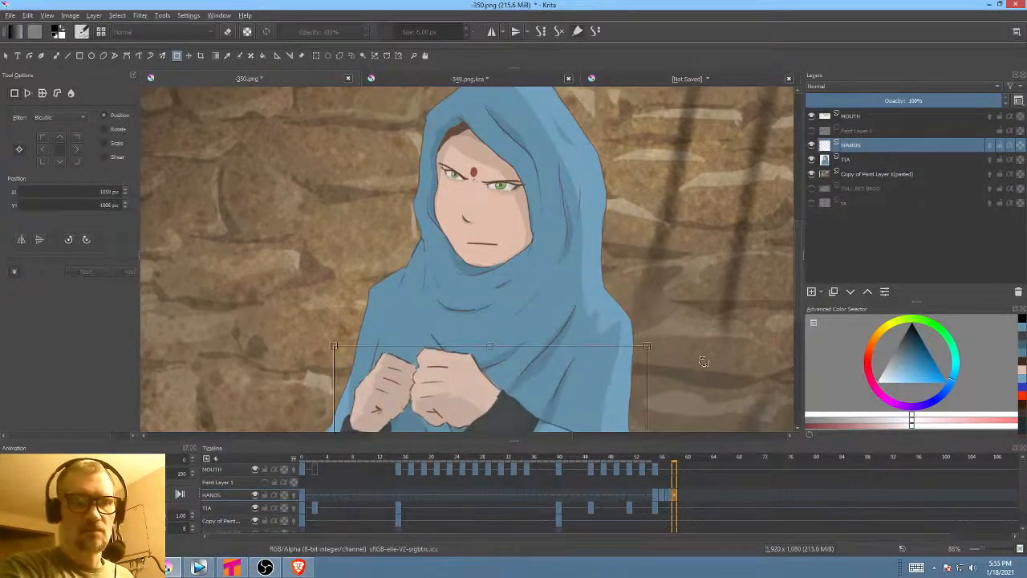
pyautogui.moveTo(708, 333); pyautogui.dragTo(682, 338)
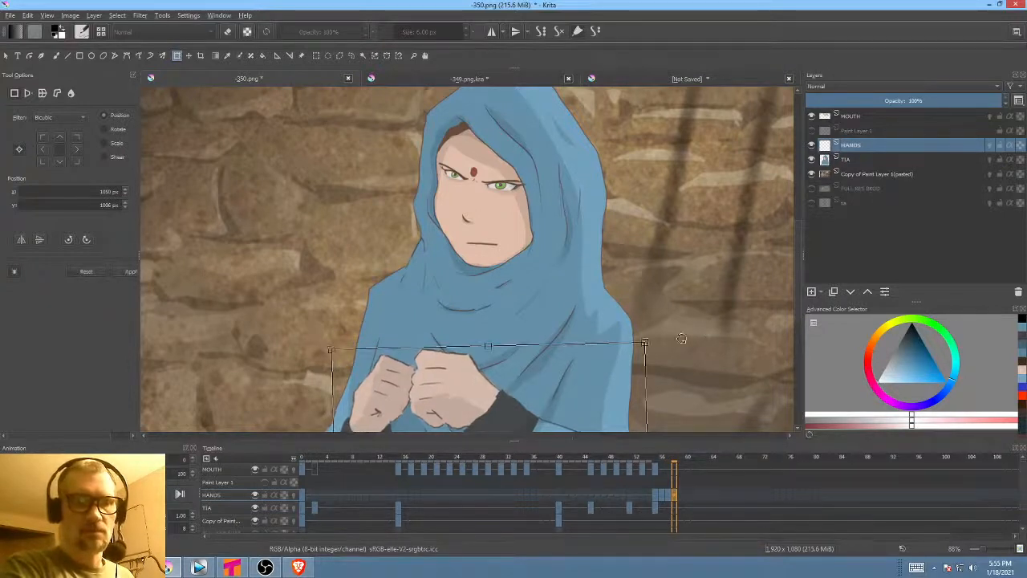
pyautogui.moveTo(497, 403); pyautogui.dragTo(502, 415)
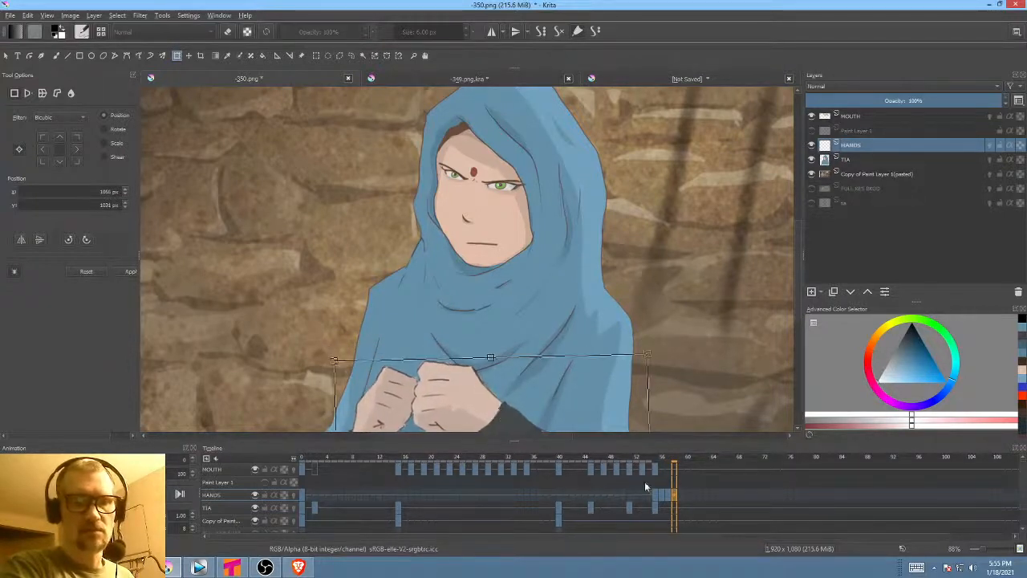
# - Remove the HANDS keyframe on frame 58 and move the frame 57 keyframe into its place
pyautogui.click(681, 494)
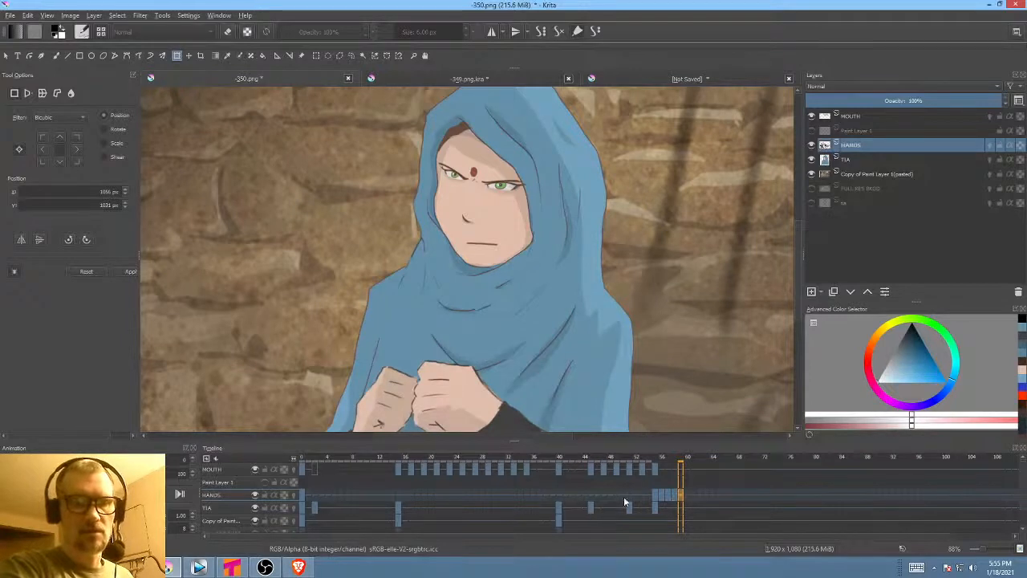
pyautogui.moveTo(654, 463); pyautogui.dragTo(675, 451)
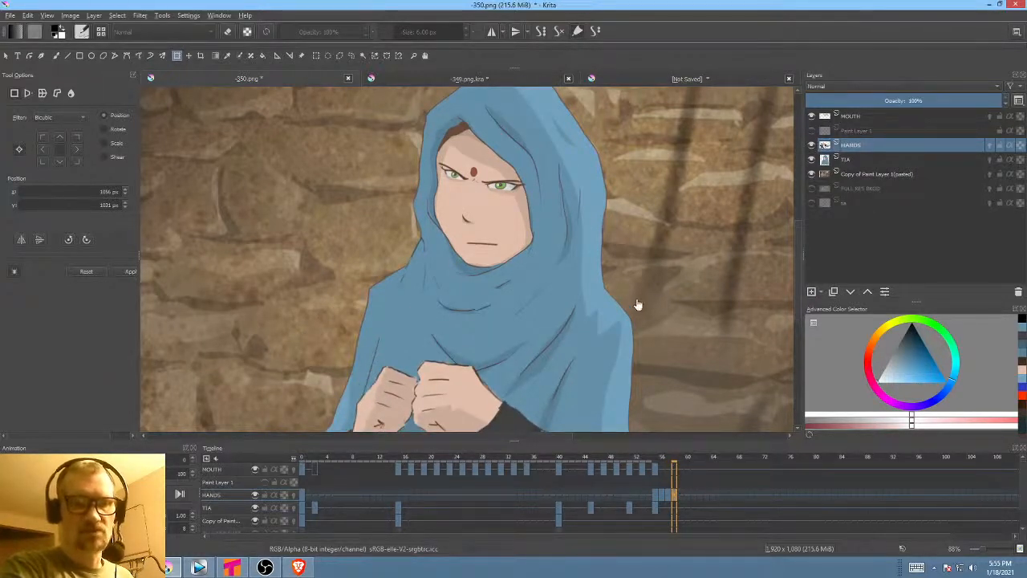
pyautogui.scroll(-3, 636, 305)
pyautogui.click(671, 496)
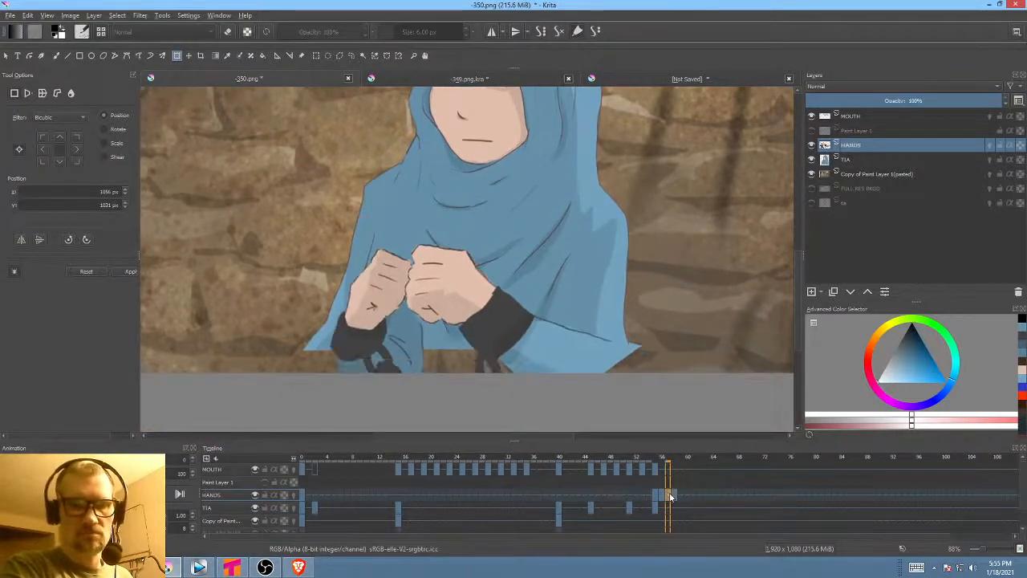
pyautogui.click(676, 496)
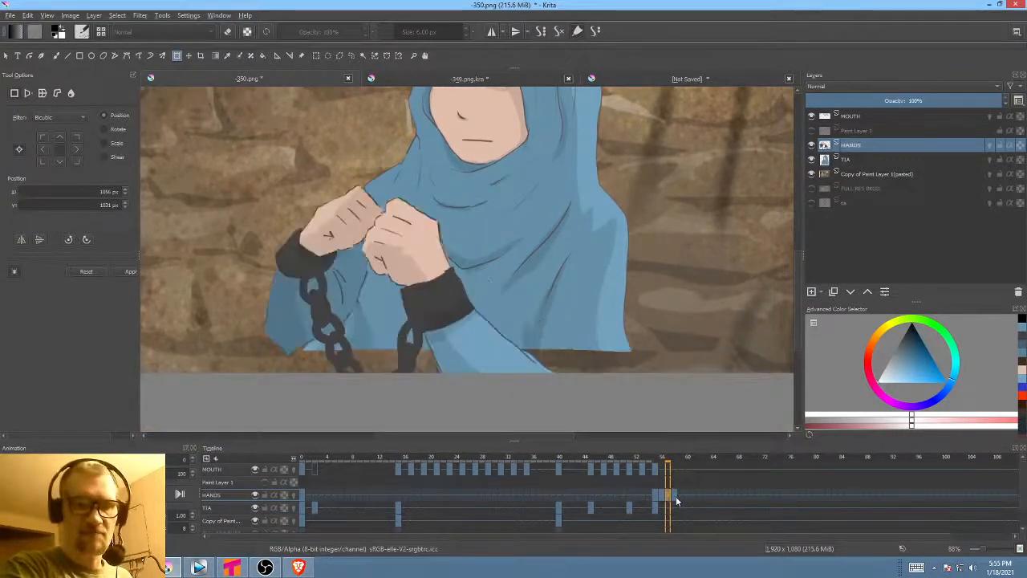
pyautogui.click(687, 507)
pyautogui.click(668, 494)
pyautogui.click(675, 495)
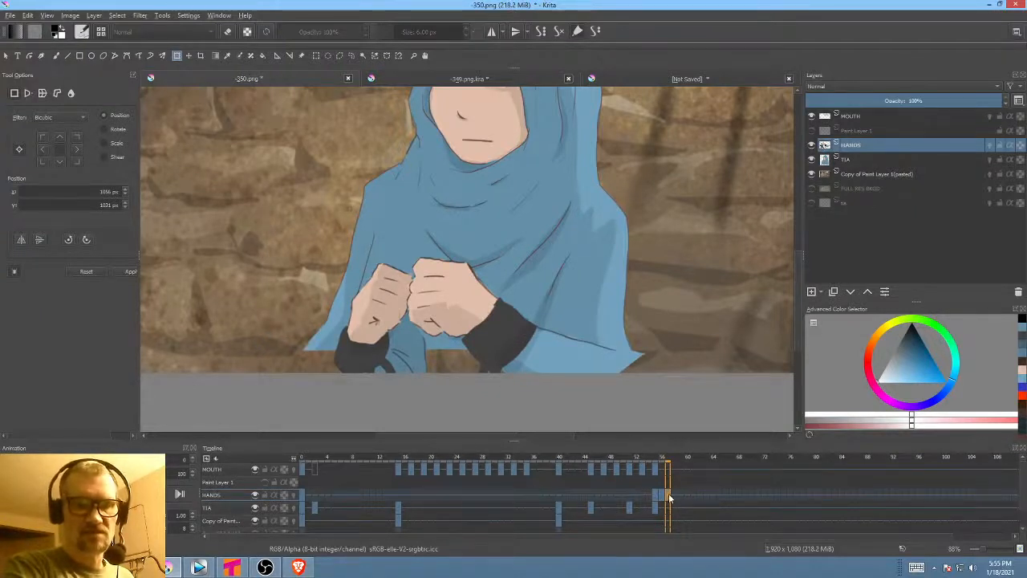
pyautogui.moveTo(675, 502); pyautogui.dragTo(675, 495)
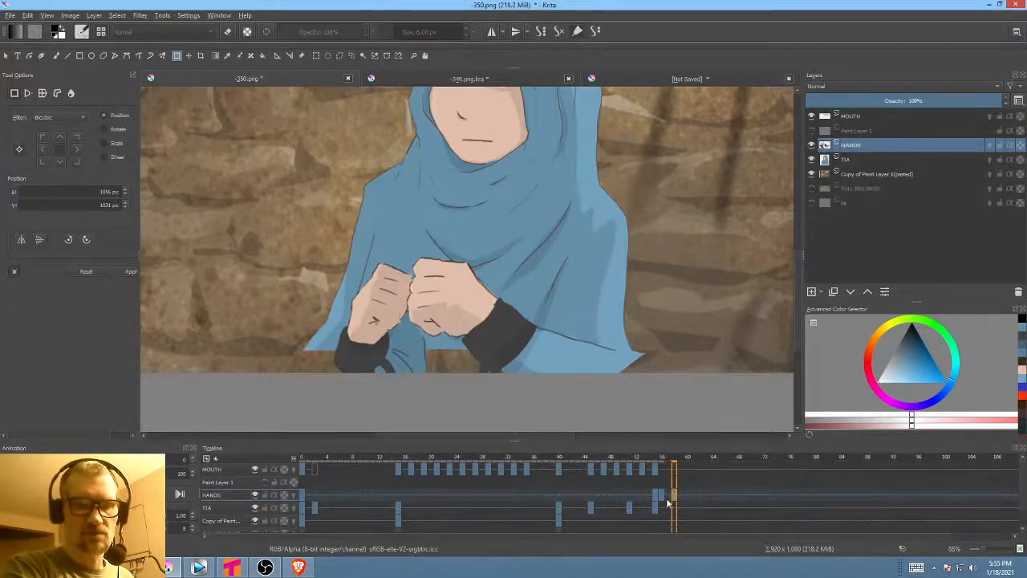
# - Duplicate the raised hands to frame 57, rotate them counterclockwise, and move them down and right to about Y 1021 px
pyautogui.click(668, 496)
pyautogui.click(469, 329)
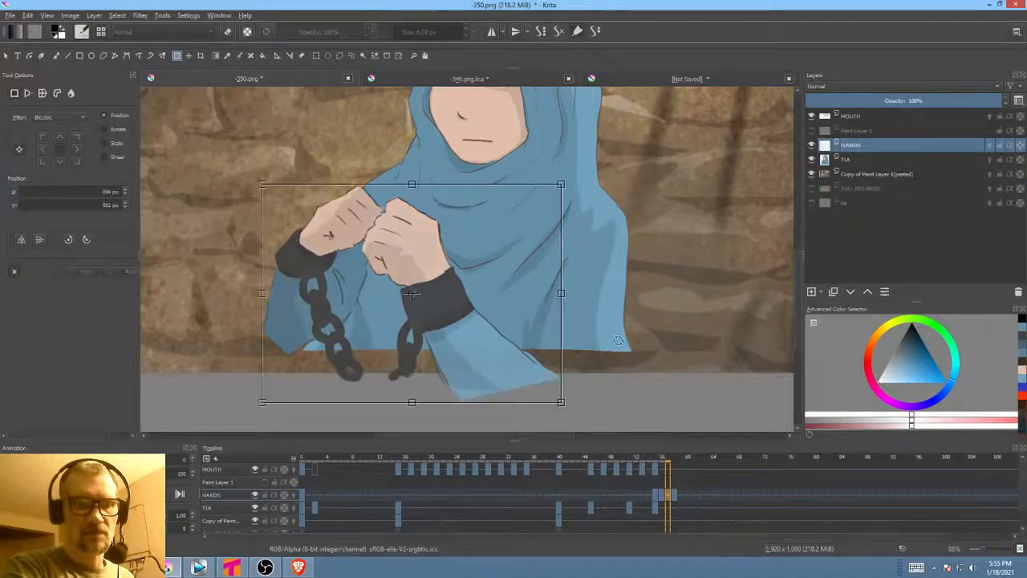
pyautogui.moveTo(611, 341); pyautogui.dragTo(617, 290)
pyautogui.moveTo(466, 321); pyautogui.dragTo(498, 371)
pyautogui.moveTo(500, 235); pyautogui.dragTo(501, 343)
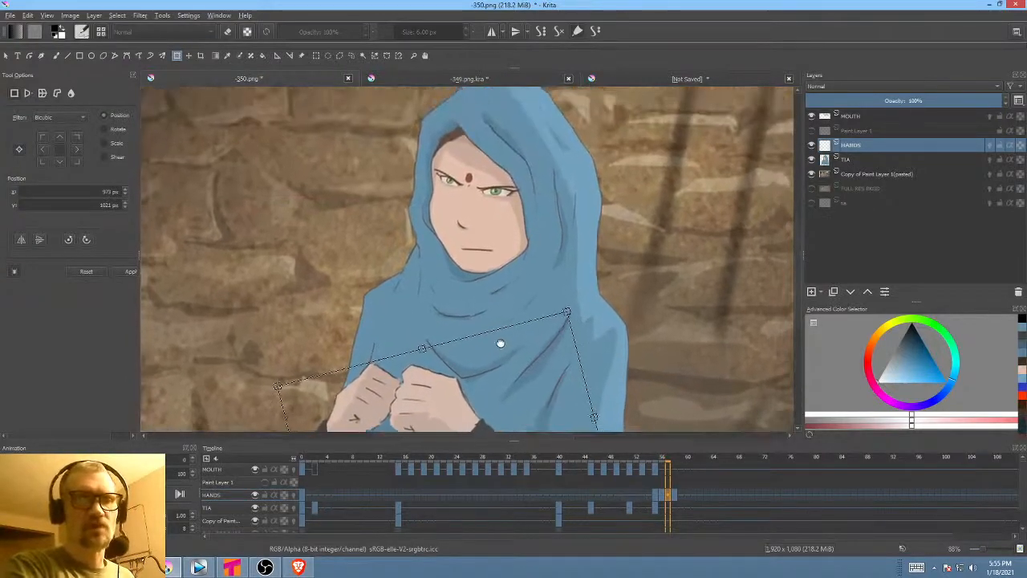
# - Mirror the order of the HANDS keyframes on frames 55 to 58 and move the group to frames 52 to 55
pyautogui.click(675, 495)
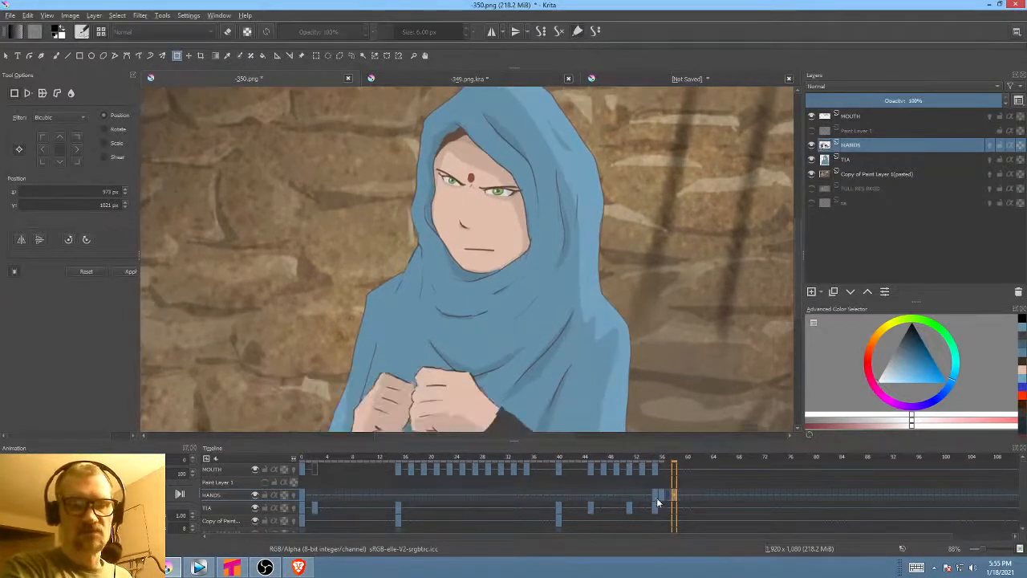
pyautogui.click(657, 494)
pyautogui.rightClick(653, 494)
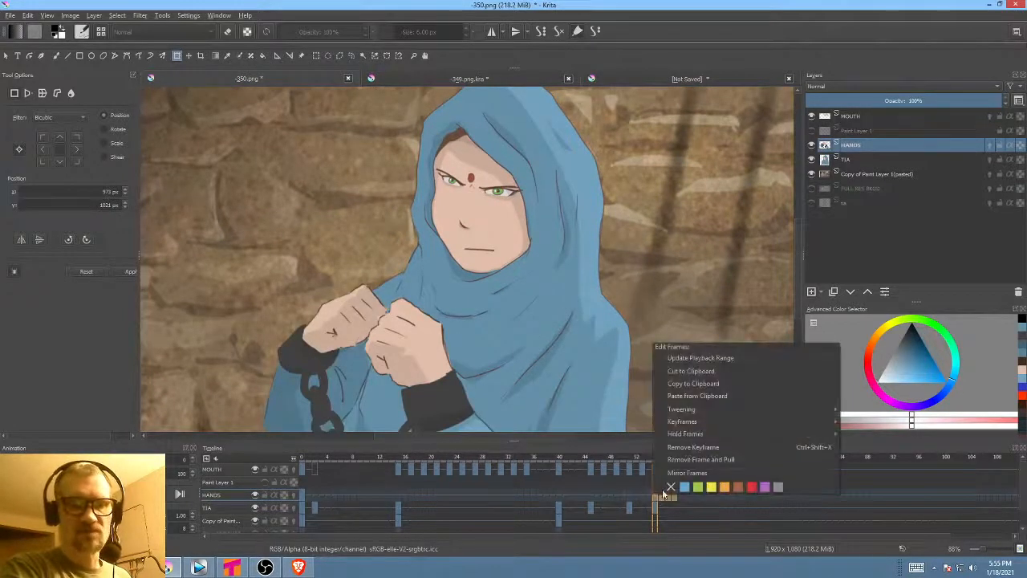
pyautogui.click(673, 472)
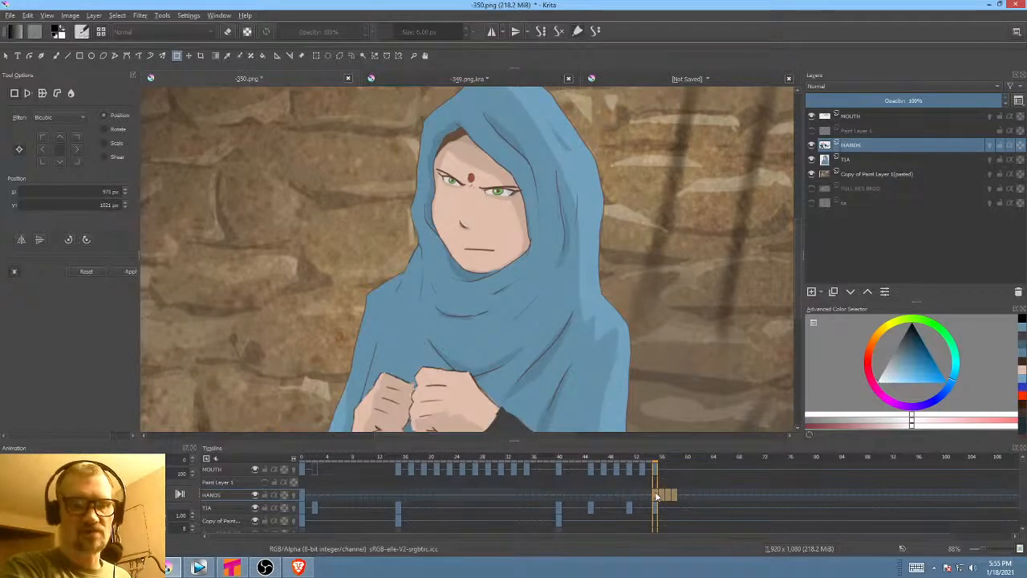
pyautogui.moveTo(654, 491); pyautogui.dragTo(635, 493)
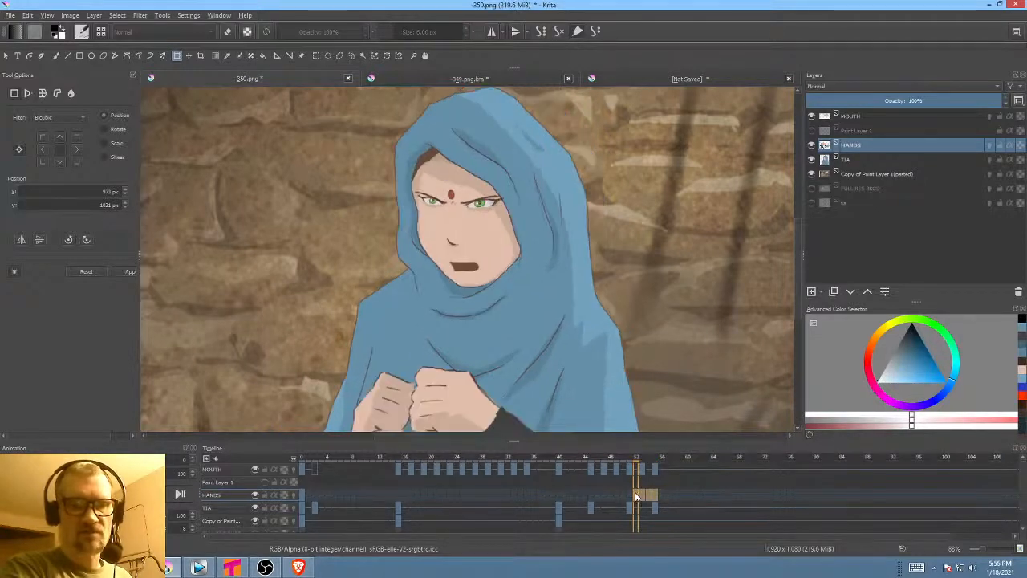
# - Play back the mirrored hand movement and check the HANDS poses on frames 53 and 54
pyautogui.click(574, 485)
pyautogui.press('space')
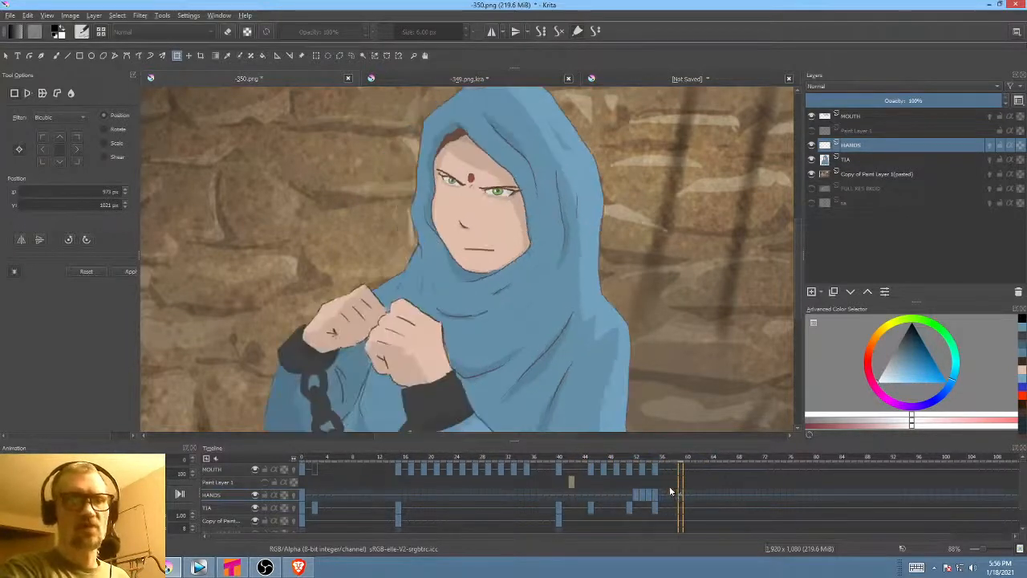
pyautogui.click(652, 496)
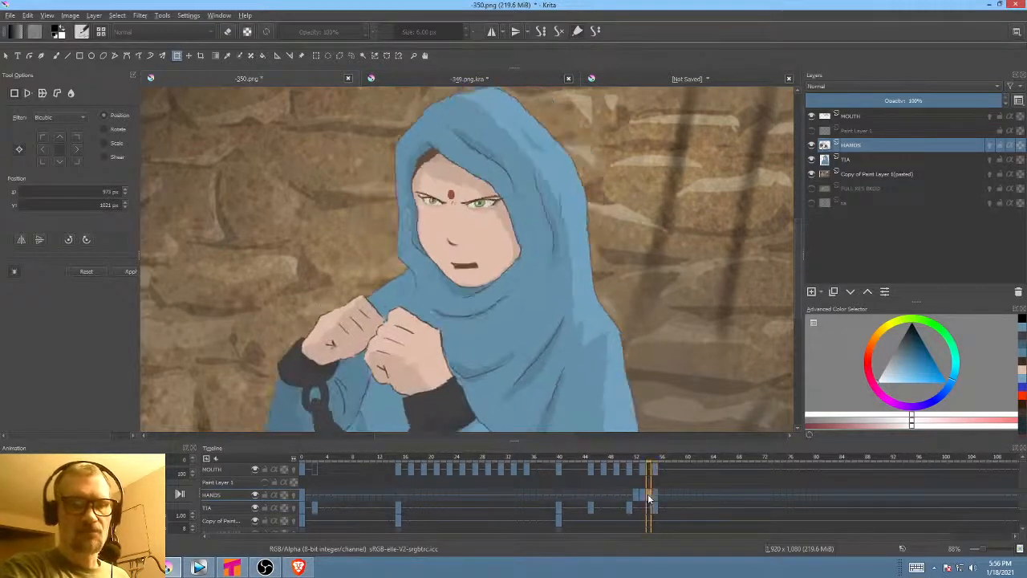
pyautogui.click(645, 501)
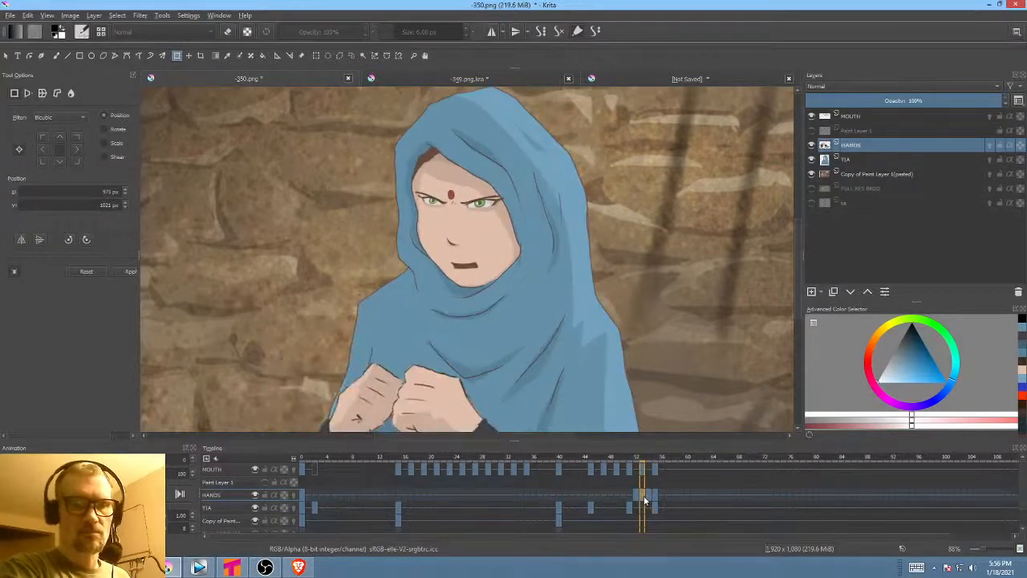
pyautogui.click(594, 489)
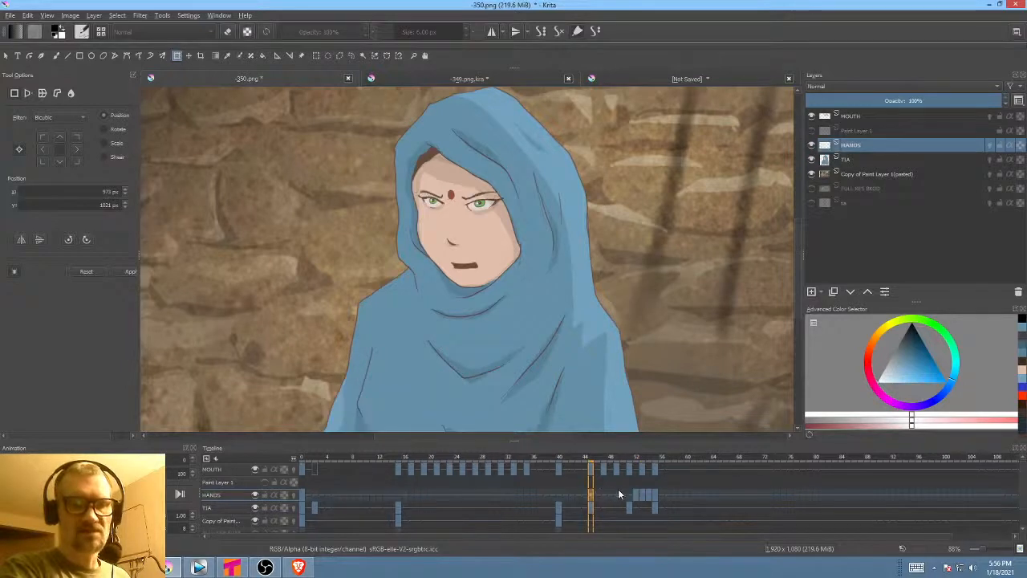
pyautogui.click(610, 489)
pyautogui.click(642, 496)
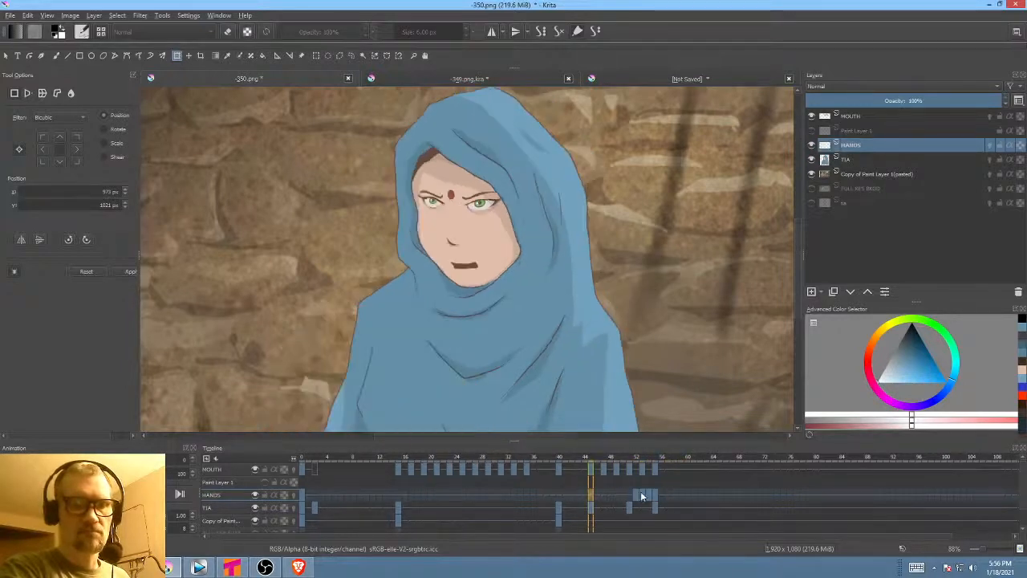
# - Remove the HANDS keyframe on frame 53 and move the frame 52 keyframe to frame 49
pyautogui.click(638, 494)
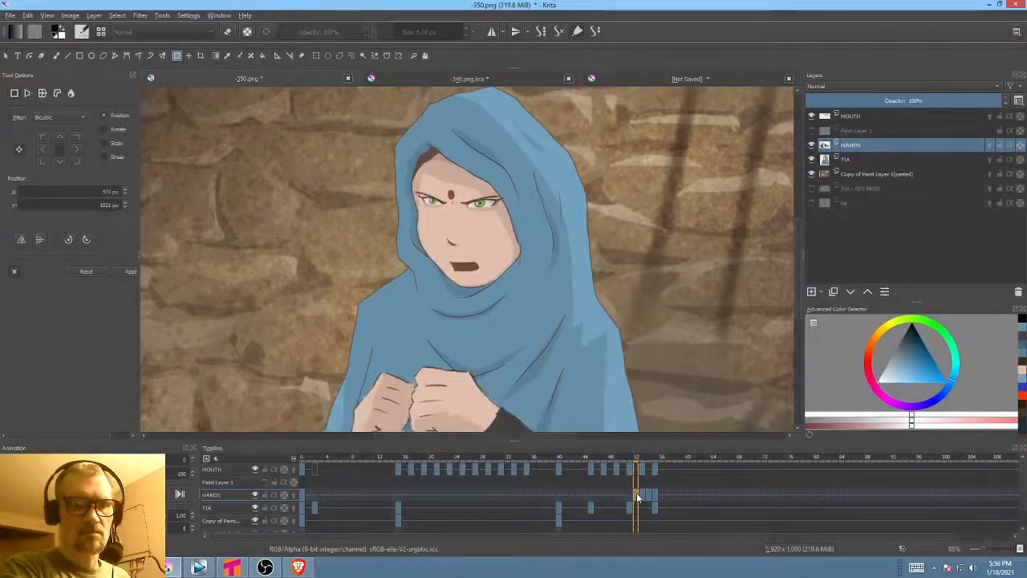
pyautogui.click(644, 496)
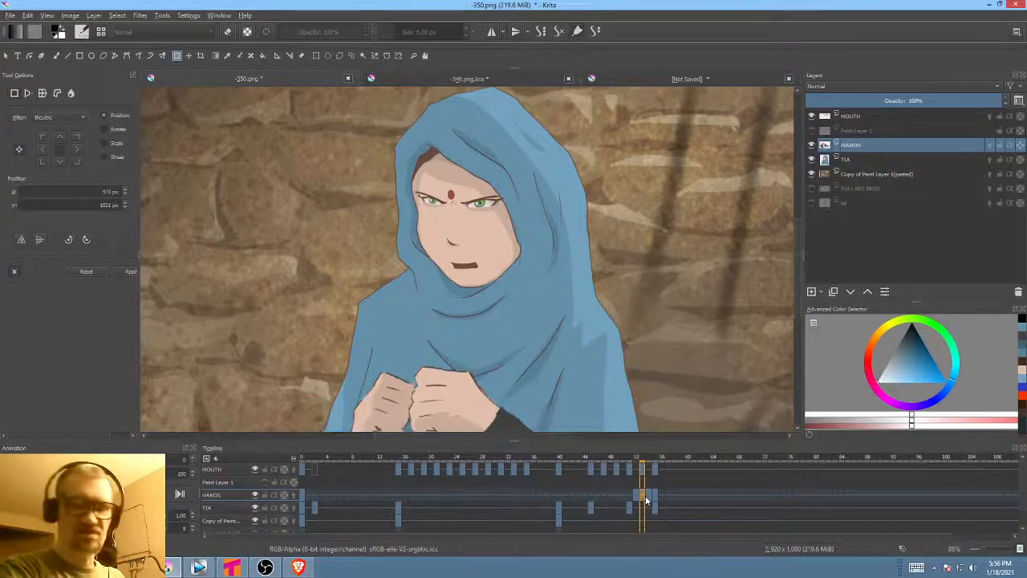
pyautogui.click(635, 496)
pyautogui.moveTo(635, 496)
pyautogui.mouseDown()
pyautogui.moveTo(604, 496)
pyautogui.moveTo(677, 501)
pyautogui.moveTo(602, 496)
pyautogui.moveTo(617, 496)
pyautogui.mouseUp()
# - Play the animation from frame 40 and look over the raised hands around frames 55 and 56
pyautogui.click(561, 493)
pyautogui.press('space')
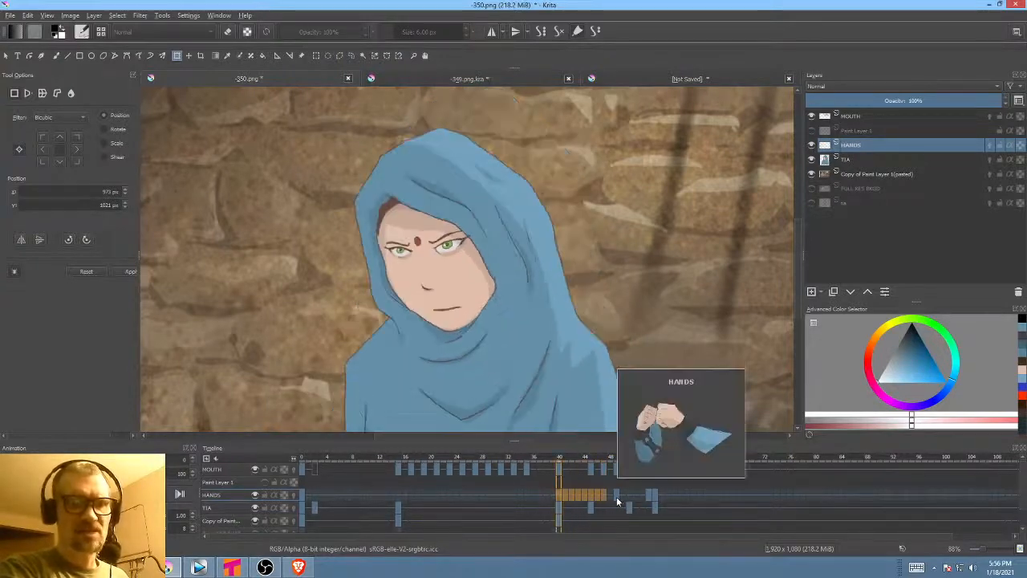
pyautogui.click(562, 493)
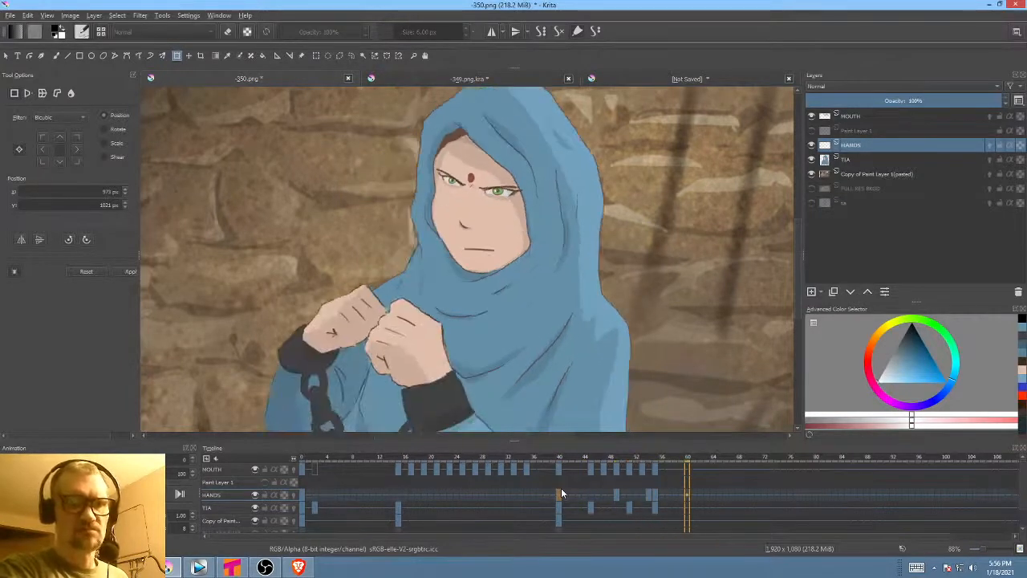
pyautogui.press('space')
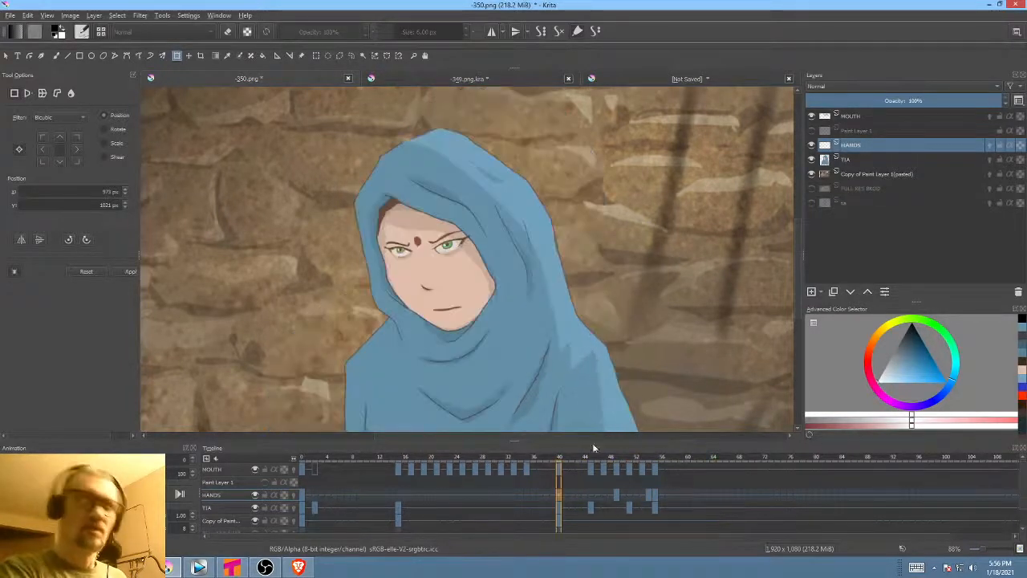
pyautogui.click(655, 493)
pyautogui.click(662, 495)
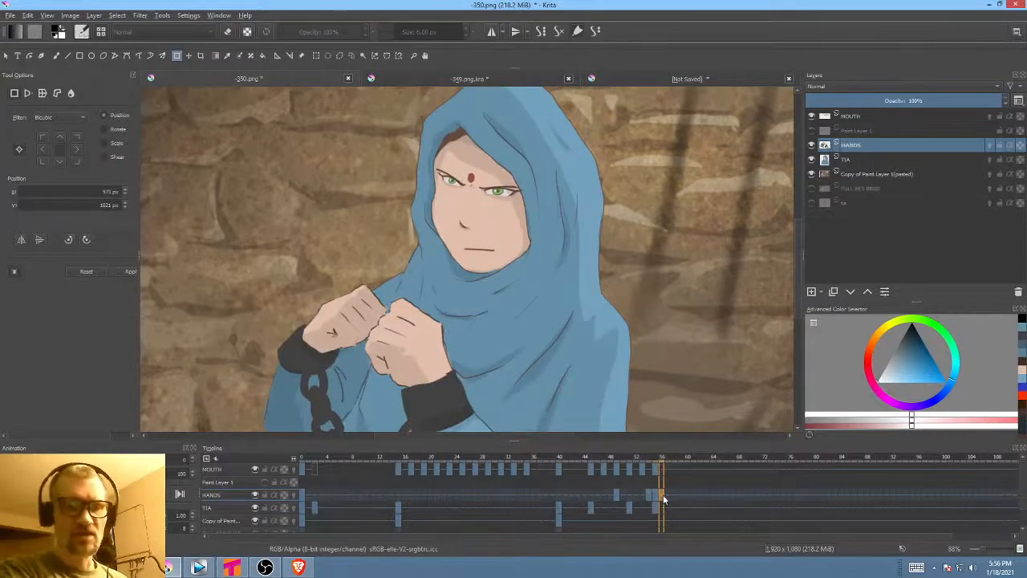
pyautogui.moveTo(504, 402); pyautogui.dragTo(582, 311)
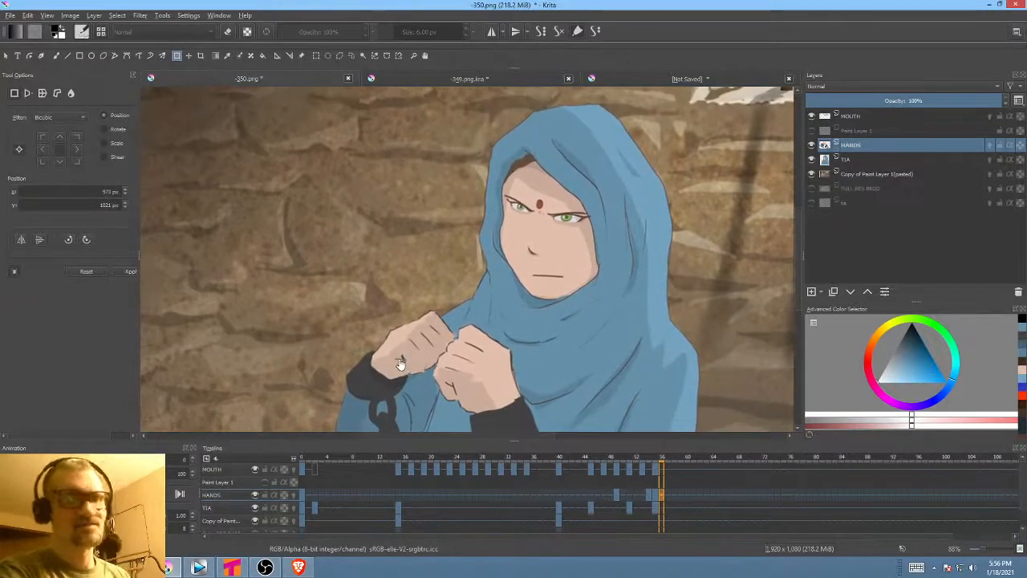
# - Save -350.png with the alpha channel stored and also save the image as a Krita file
pyautogui.click(11, 15)
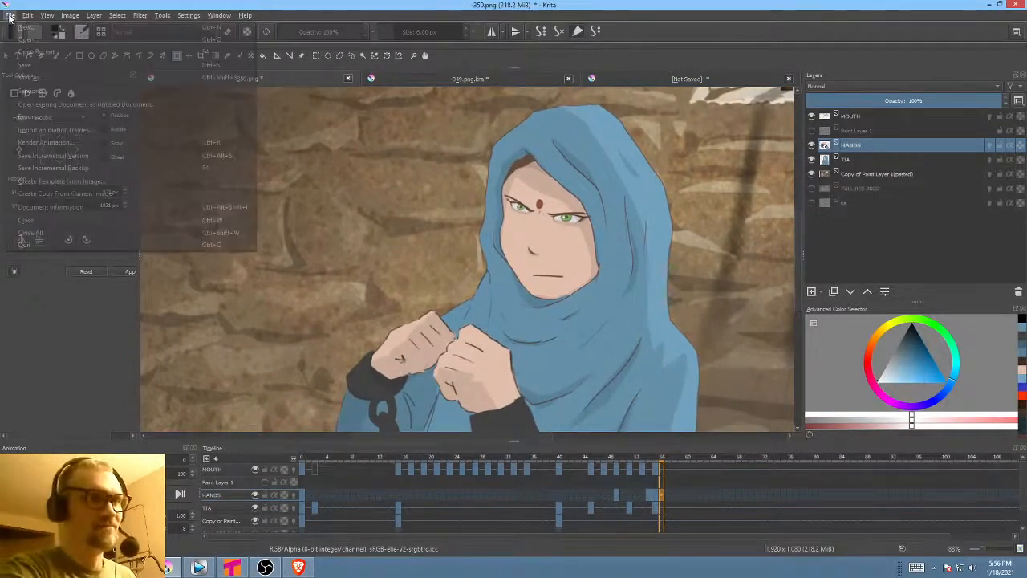
pyautogui.click(37, 46)
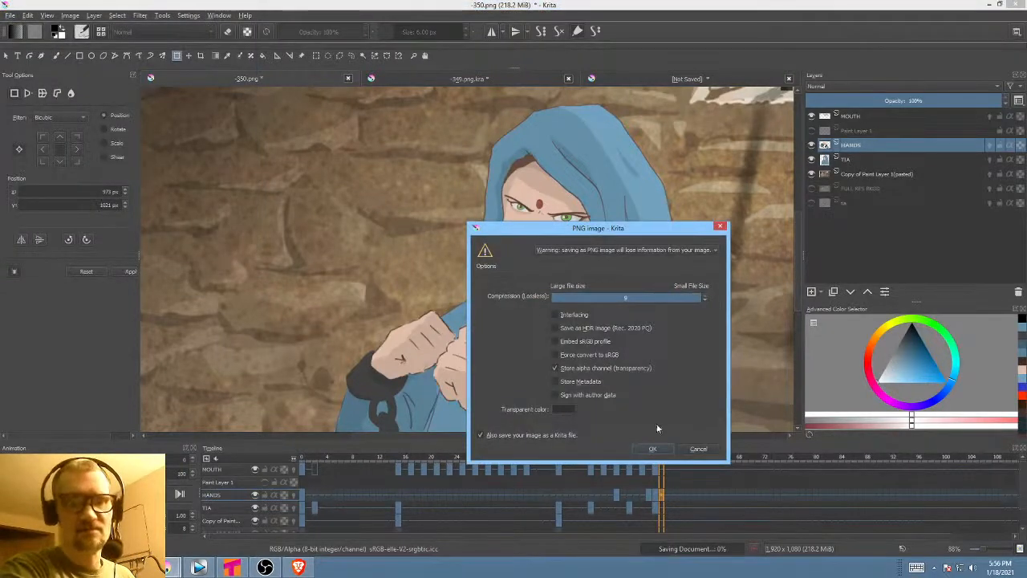
pyautogui.click(653, 449)
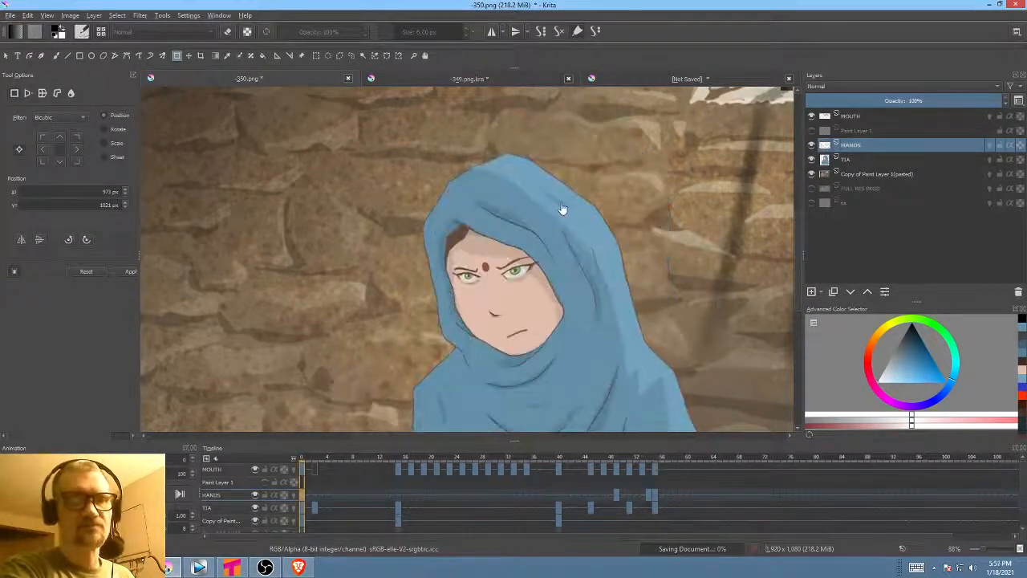
pyautogui.scroll(-2, 563, 210)
pyautogui.moveTo(567, 220); pyautogui.dragTo(537, 247)
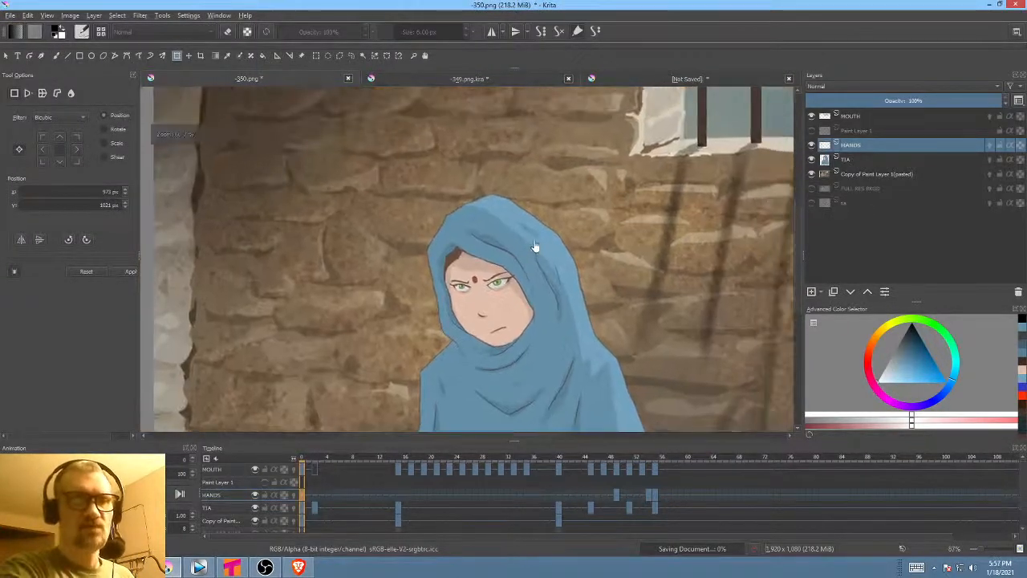
# - Switch to Vegas Pro and play back the edit from the palace clip and again from clip 349
pyautogui.click(199, 567)
pyautogui.click(508, 431)
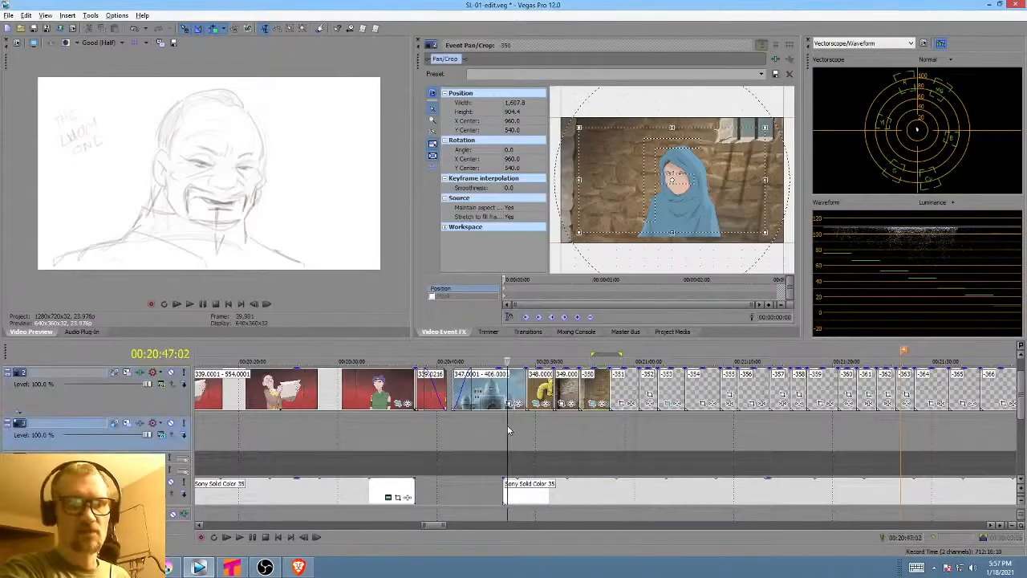
pyautogui.click(476, 424)
pyautogui.press('space')
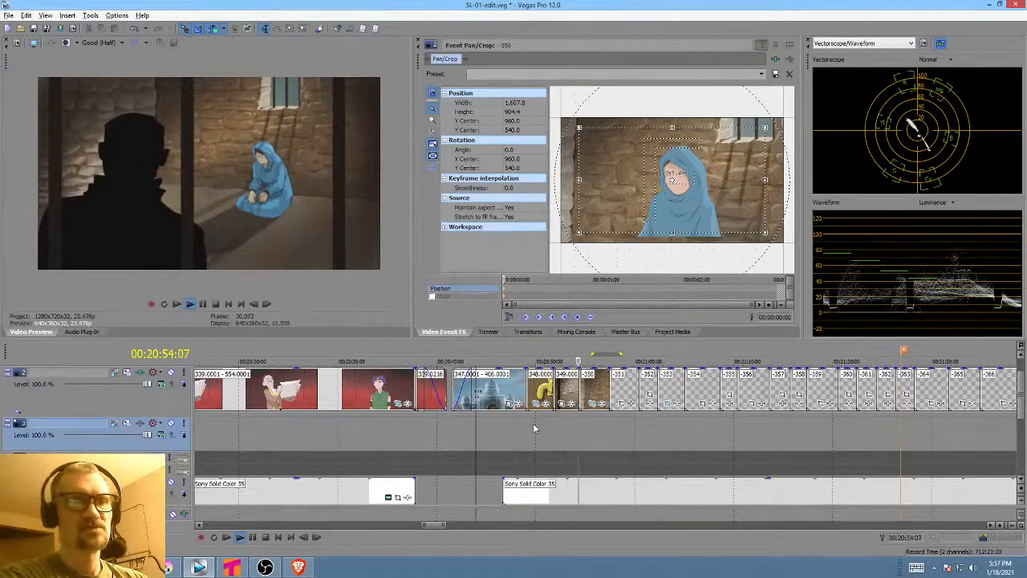
pyautogui.click(566, 425)
pyautogui.press('space')
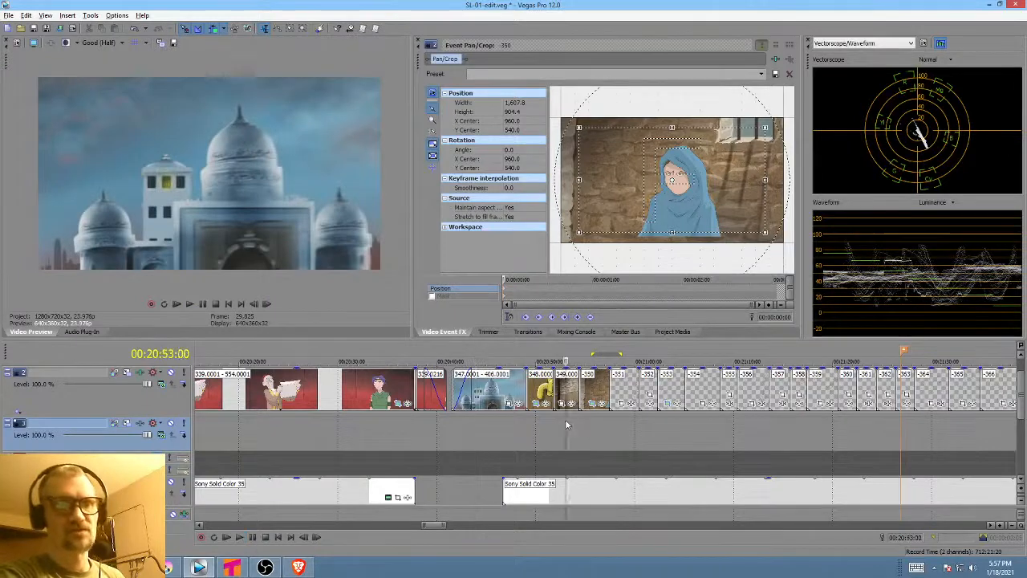
# - Return to Krita, scrub to frame 40 on the TIA layer, and play back the woman's shot from there
pyautogui.click(200, 568)
pyautogui.press('space')
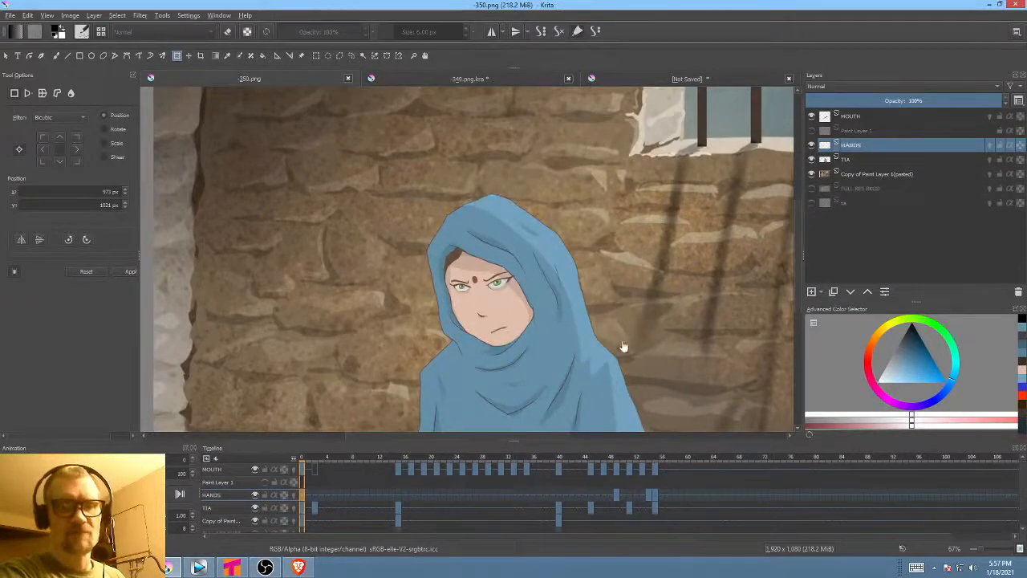
pyautogui.moveTo(646, 472); pyautogui.dragTo(561, 462)
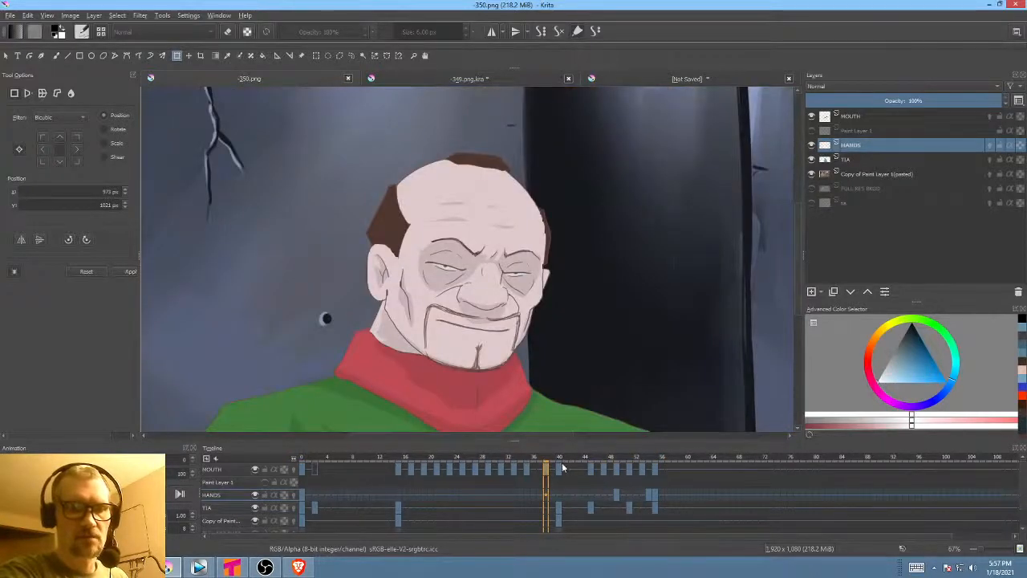
pyautogui.click(220, 509)
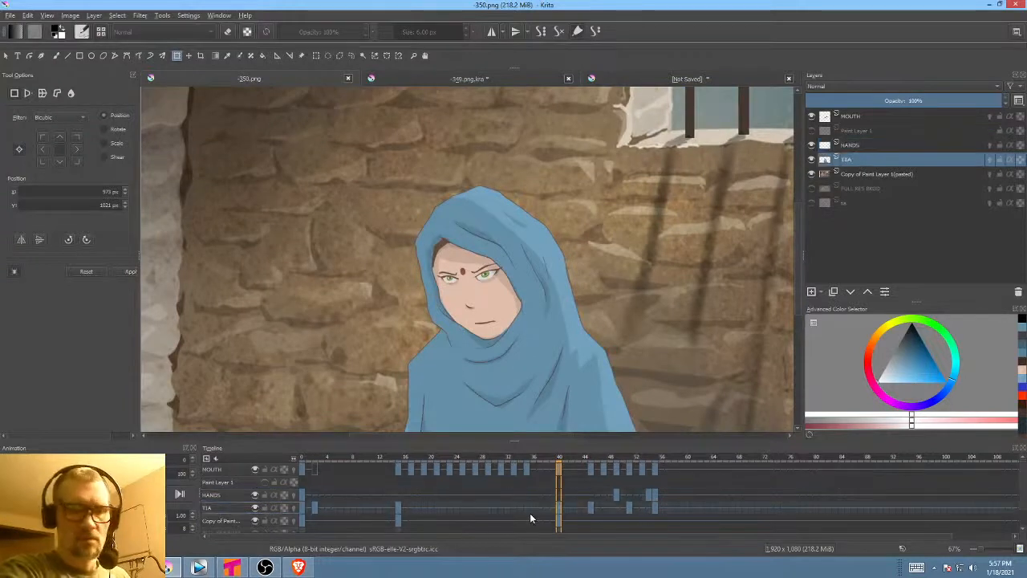
pyautogui.press('space')
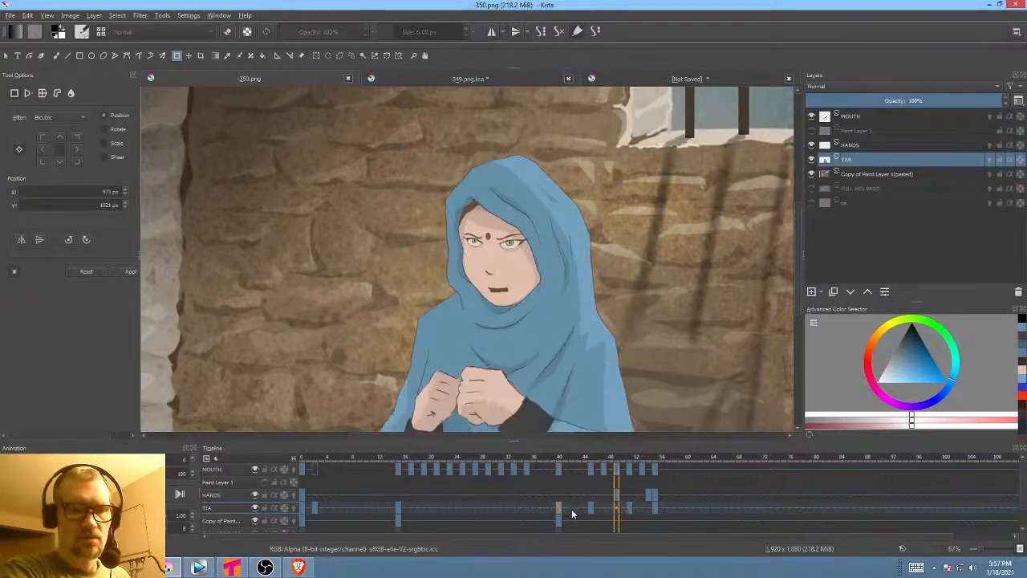
# - Move the TIA keyframe at frame 51 onto frame 45 and play back the shot from frame 40
pyautogui.click(591, 512)
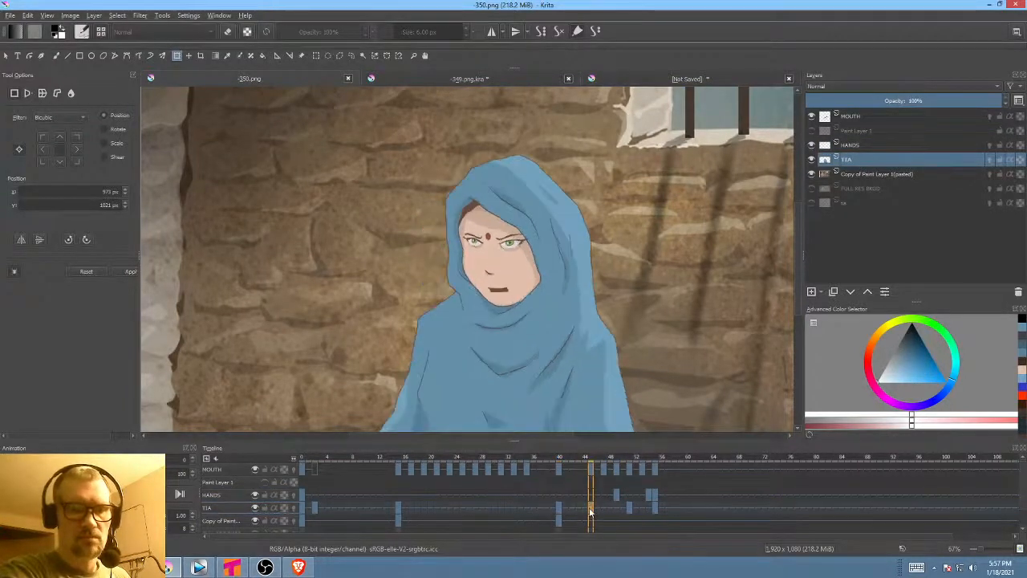
pyautogui.click(630, 512)
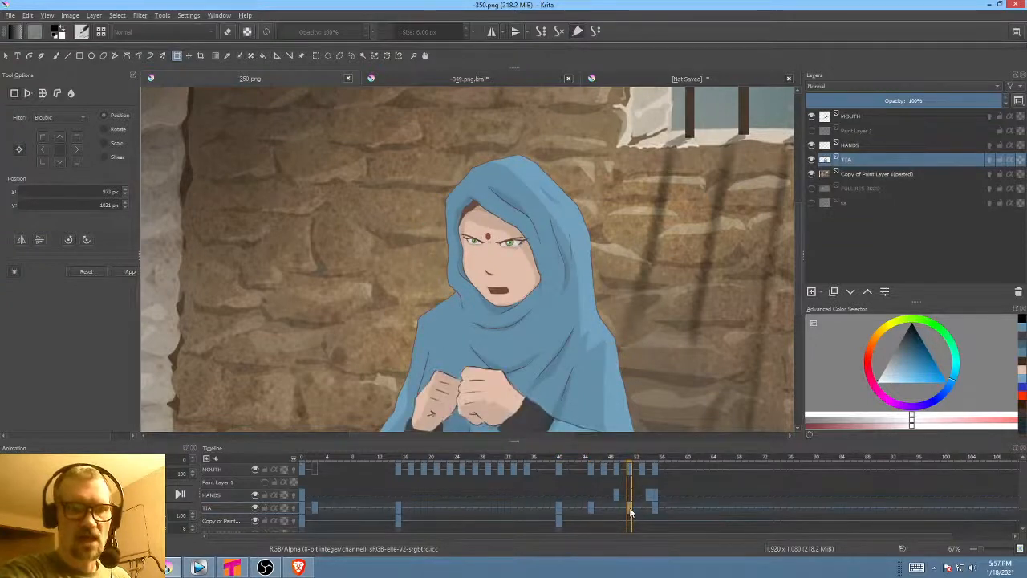
pyautogui.click(591, 511)
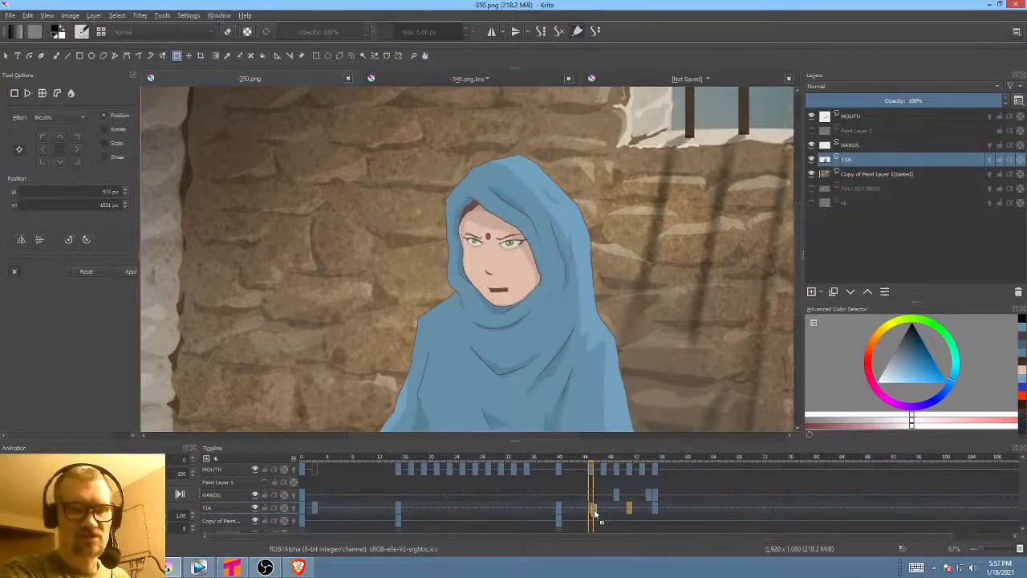
pyautogui.click(559, 511)
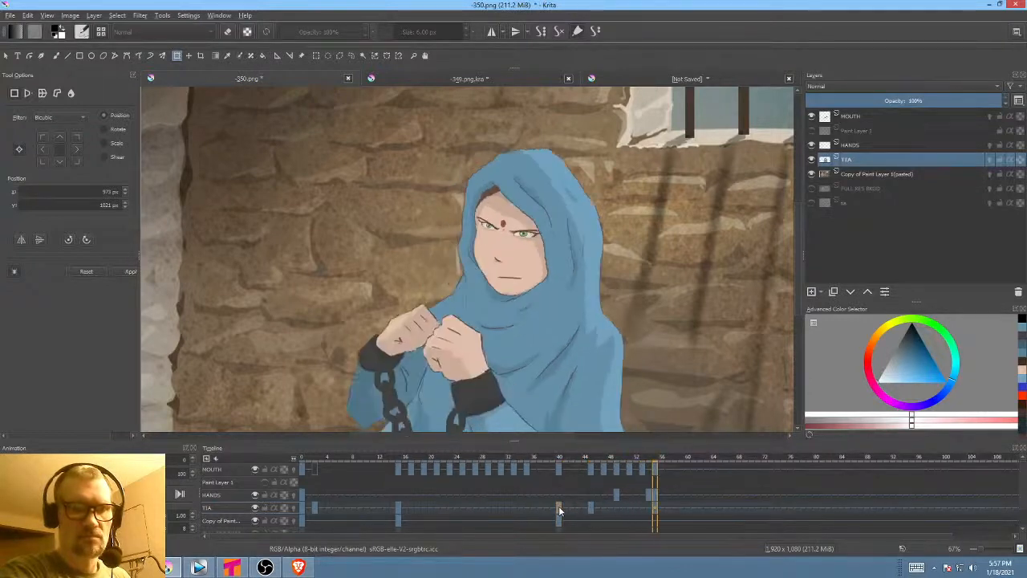
pyautogui.press('space')
pyautogui.press('space')
pyautogui.press('space')
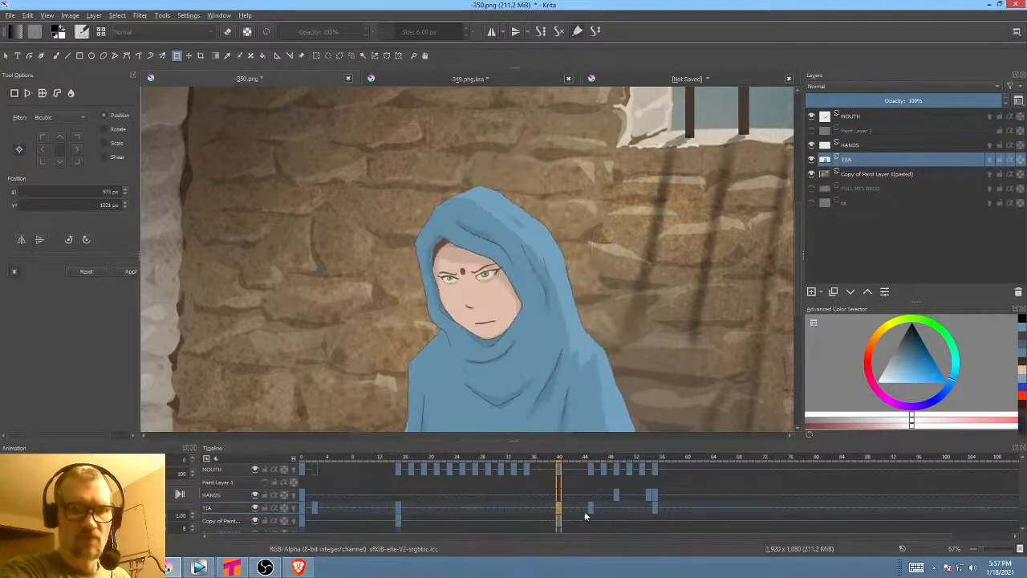
# - Copy the TIA drawing from frame 40 to frame 41 and raise the smaller eye's lower edge with a sampled skin-shadow colour
pyautogui.click(565, 508)
pyautogui.scroll(4, 493, 337)
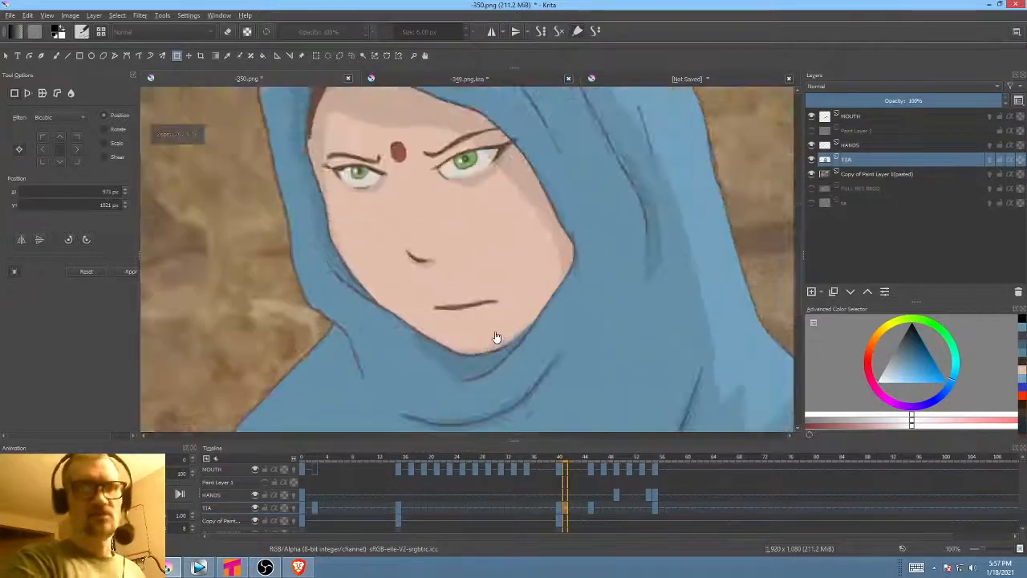
pyautogui.moveTo(487, 212); pyautogui.dragTo(511, 360)
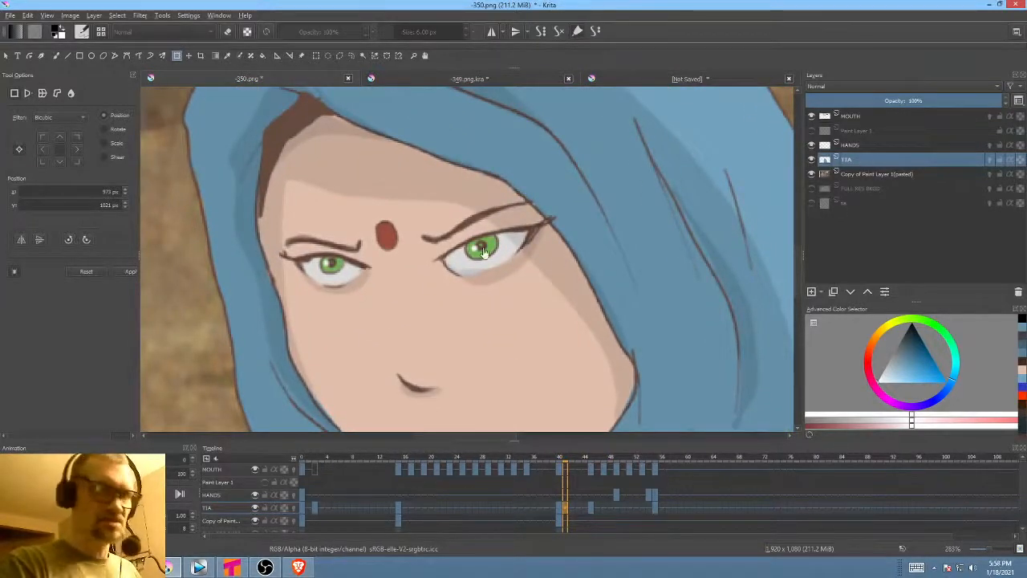
pyautogui.press('p')
pyautogui.keyDown('ctrl'); pyautogui.click(499, 270); pyautogui.keyUp('ctrl')
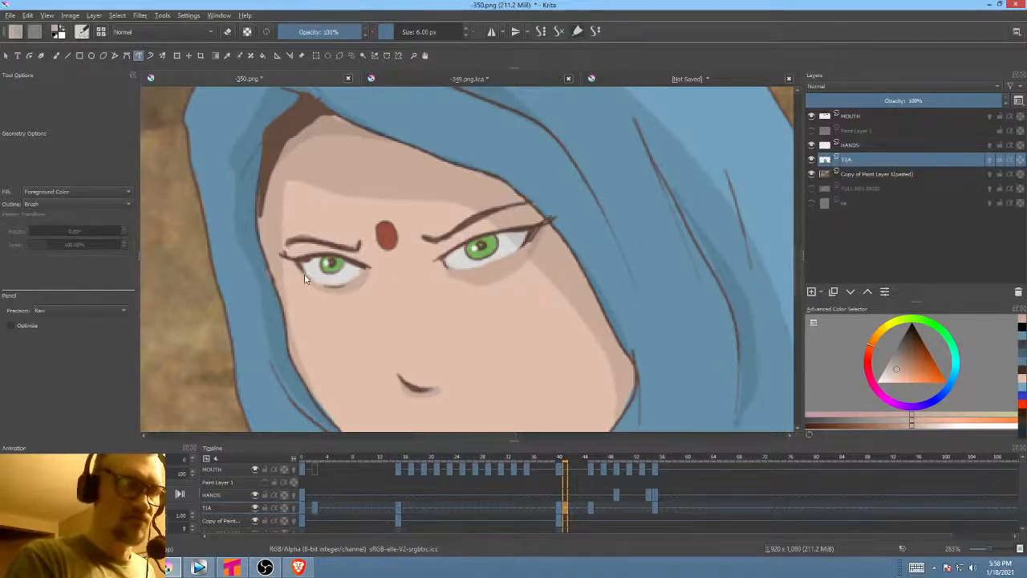
pyautogui.moveTo(325, 282); pyautogui.dragTo(357, 279)
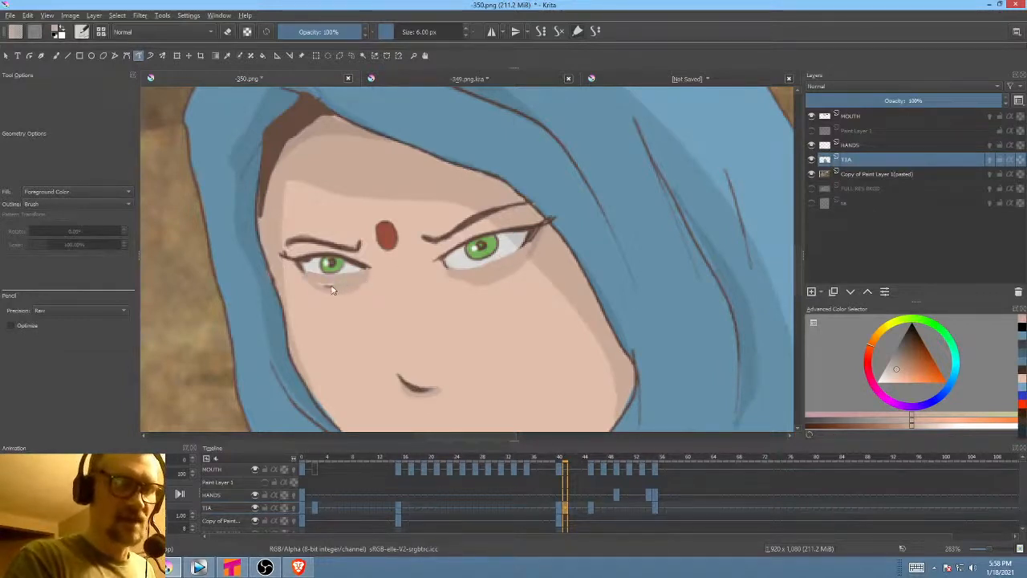
# - Sample skin tones around the larger eye and slim down the shadow beneath it on frame 41
pyautogui.keyDown('ctrl'); pyautogui.click(522, 286); pyautogui.keyUp('ctrl')
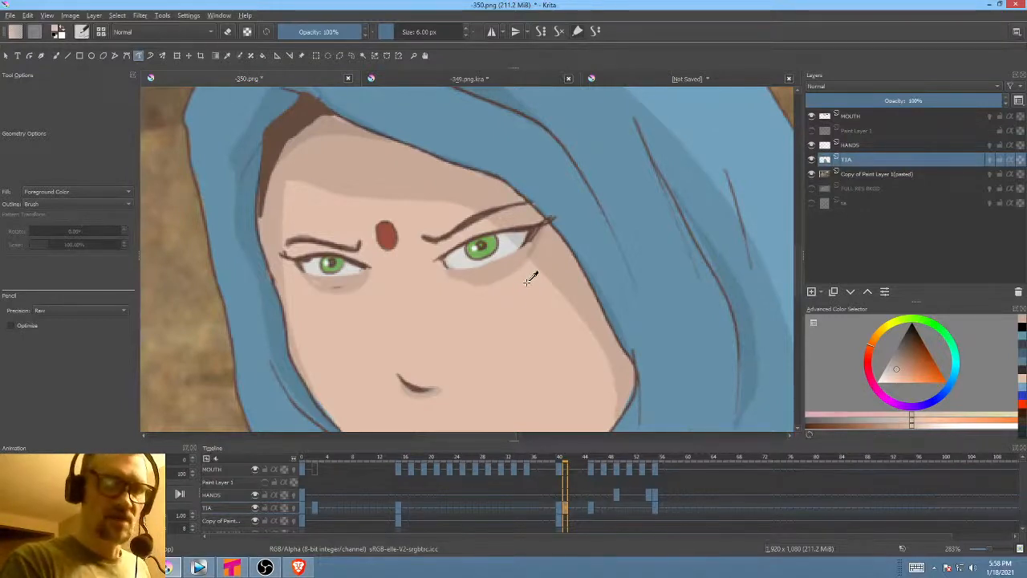
pyautogui.keyDown('ctrl'); pyautogui.click(550, 244); pyautogui.keyUp('ctrl')
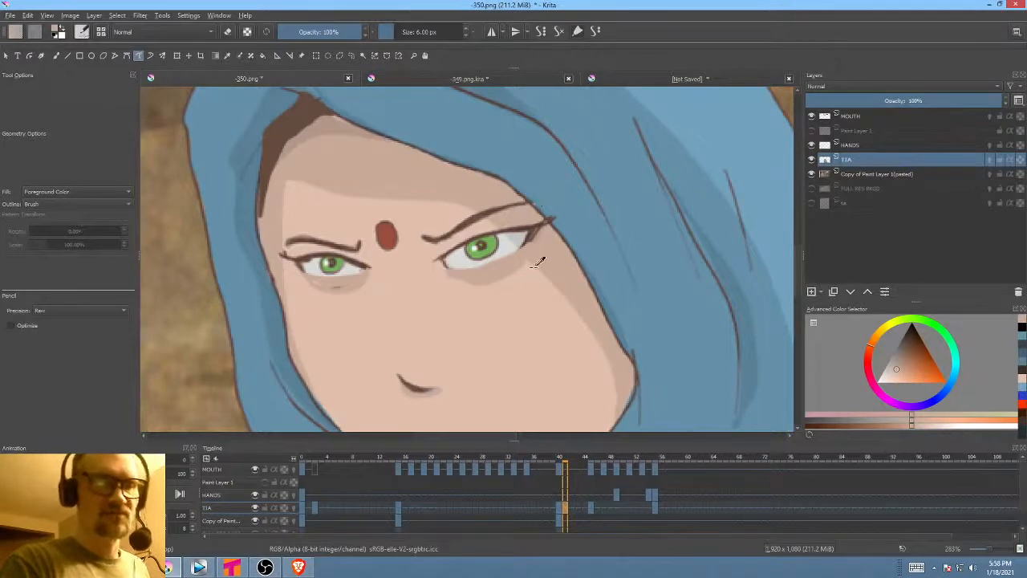
pyautogui.keyDown('ctrl'); pyautogui.click(534, 265); pyautogui.keyUp('ctrl')
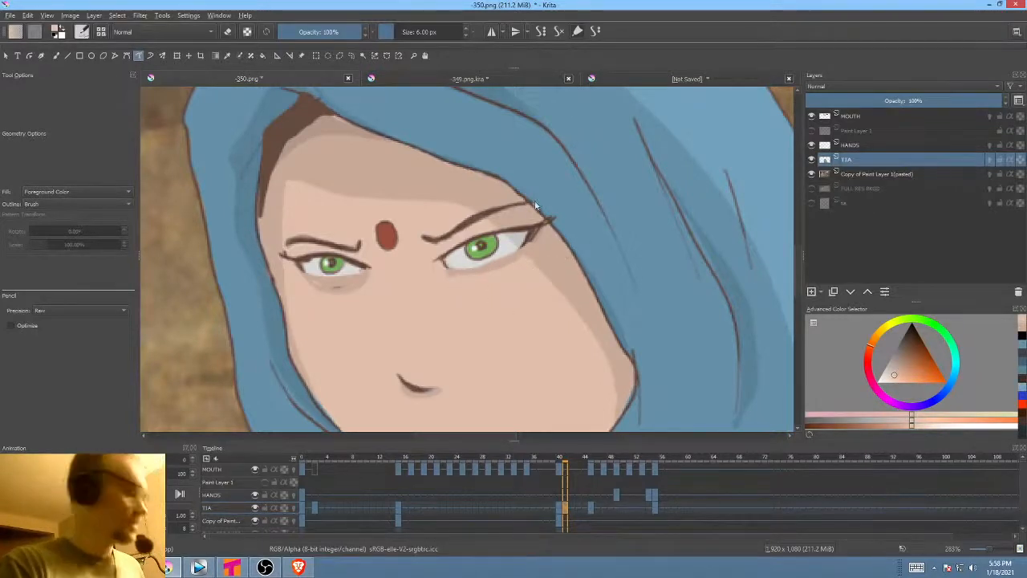
pyautogui.moveTo(455, 270); pyautogui.dragTo(543, 268)
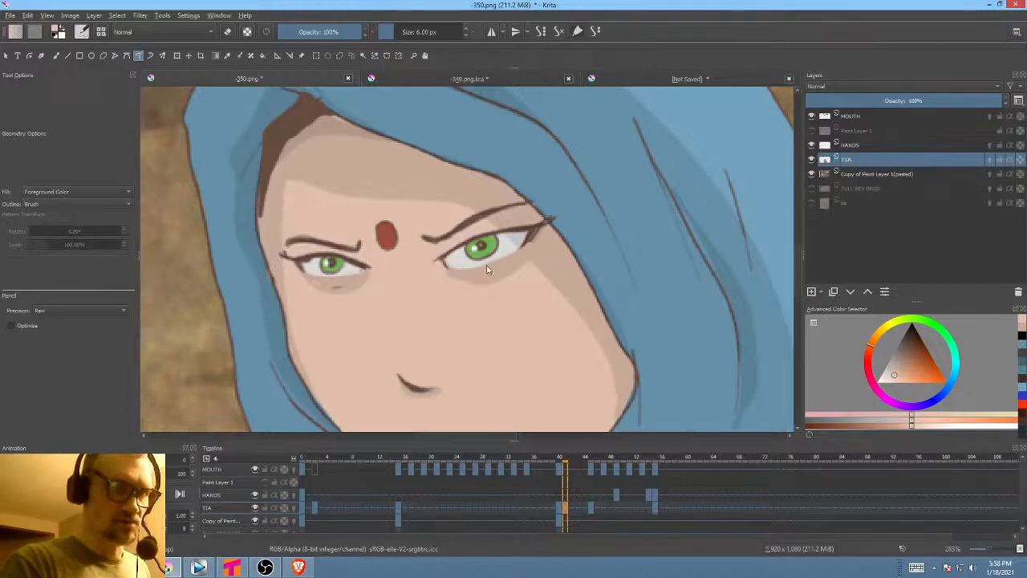
pyautogui.click(90, 310)
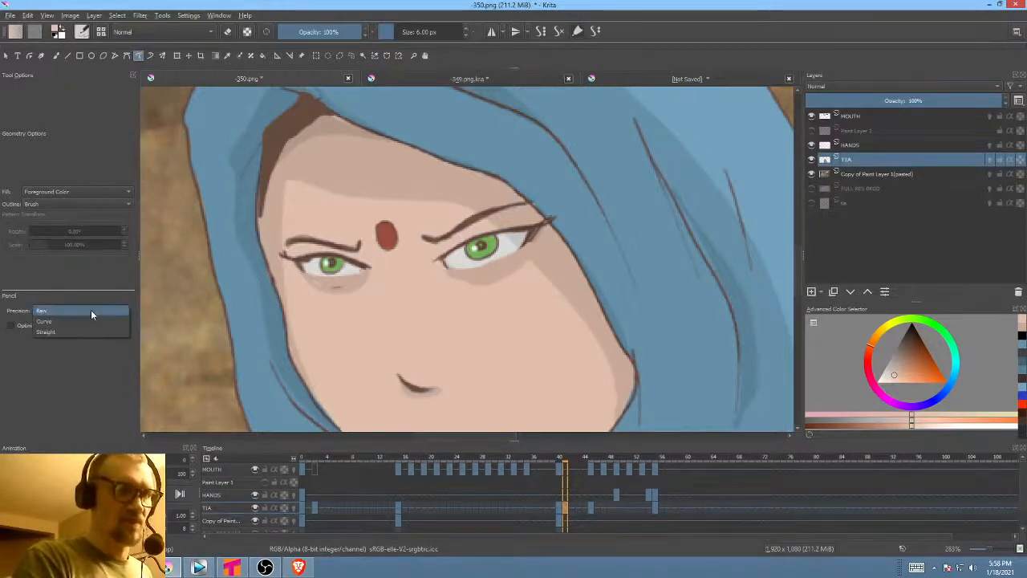
pyautogui.click(89, 321)
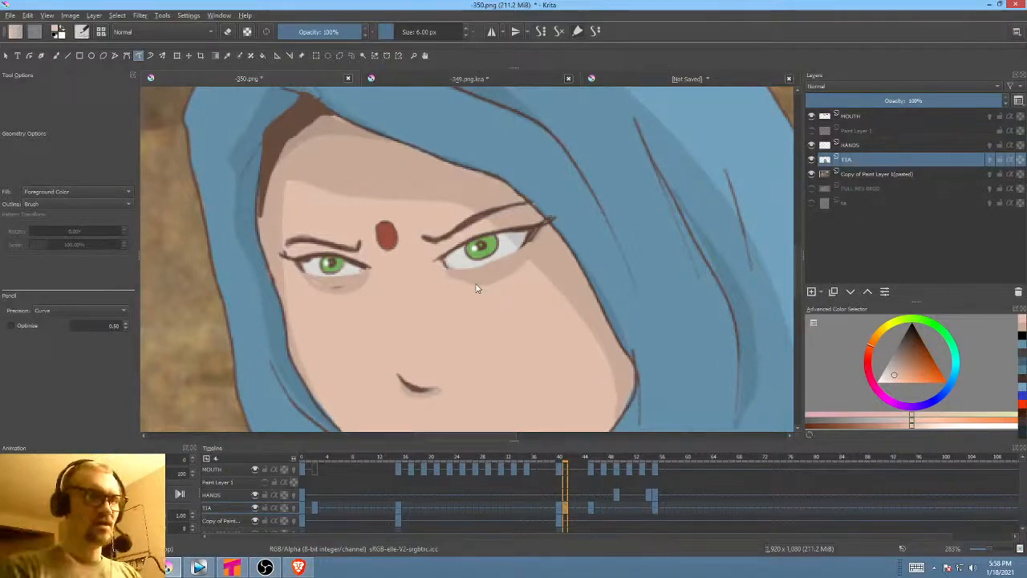
pyautogui.click(66, 309)
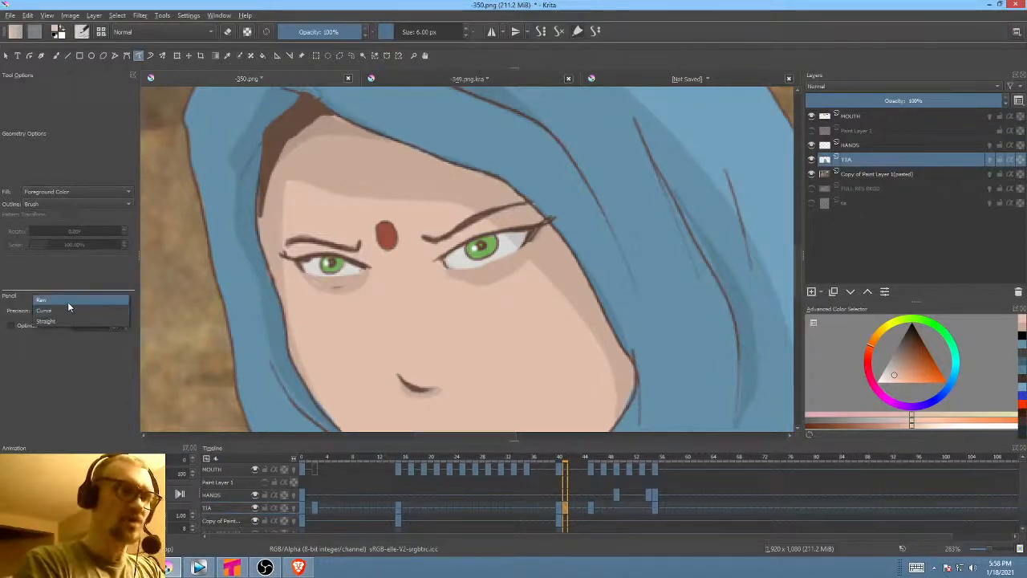
pyautogui.click(69, 298)
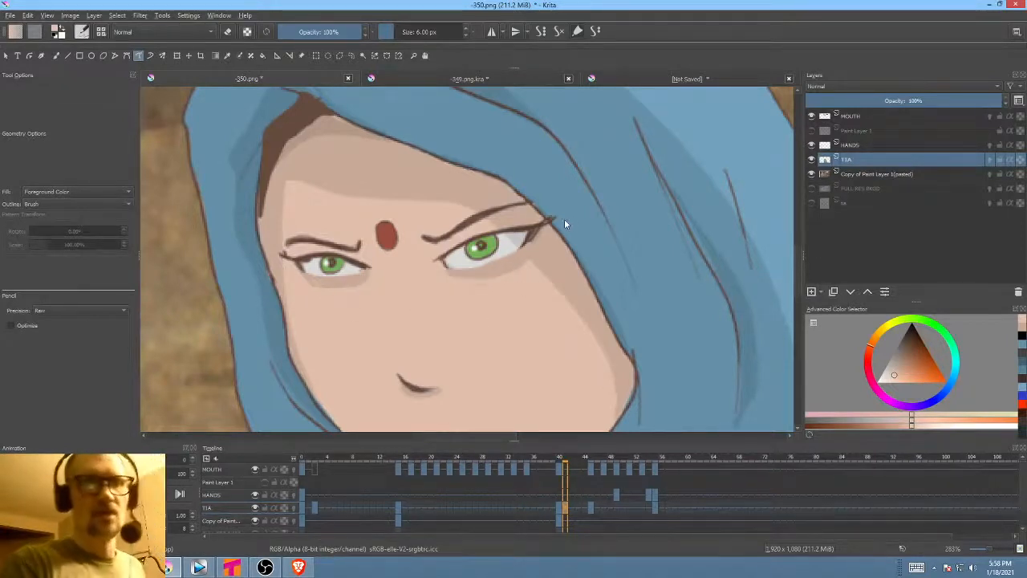
# - Sample the brown beside the larger eye and brush thin lower-lid lines under both eyes
pyautogui.keyDown('ctrl'); pyautogui.click(541, 219); pyautogui.keyUp('ctrl')
pyautogui.press('b')
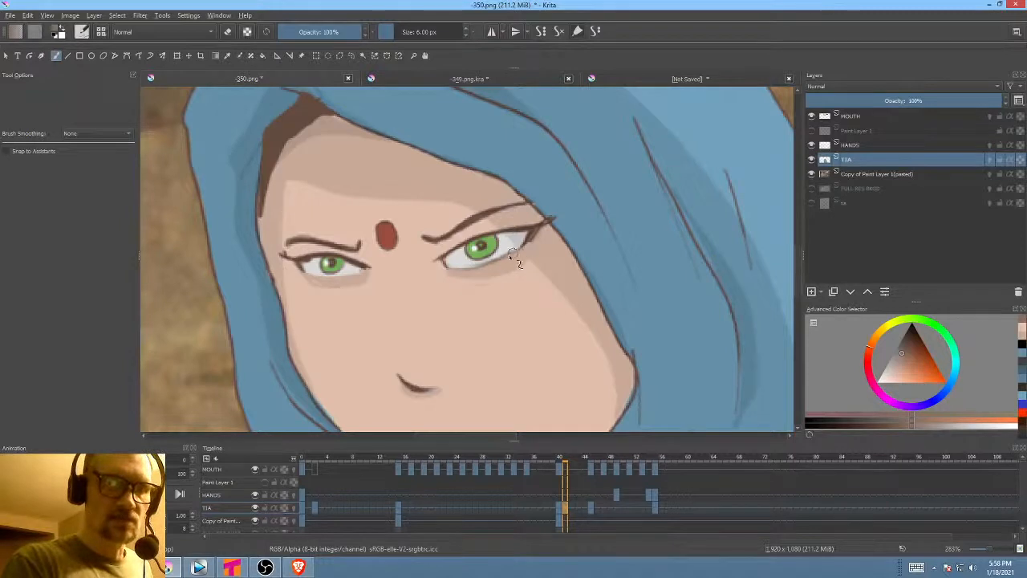
pyautogui.moveTo(313, 276); pyautogui.dragTo(340, 276)
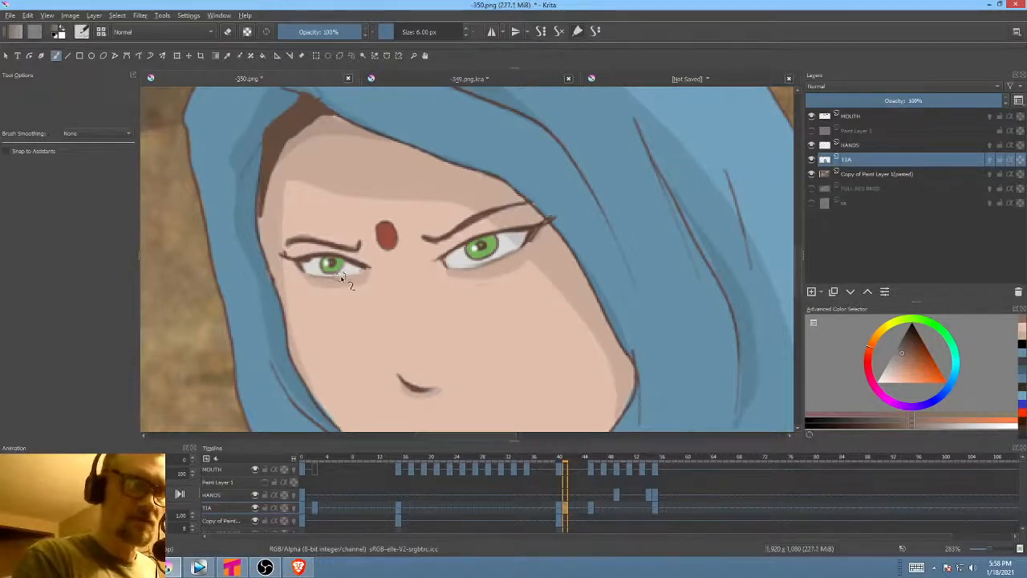
# - Paint over and redraw the inner ends of both eyebrows with sampled skin and brown tones for a tighter frown
pyautogui.moveTo(525, 297)
pyautogui.mouseDown()
pyautogui.moveTo(527, 259)
pyautogui.moveTo(505, 286)
pyautogui.moveTo(529, 243)
pyautogui.moveTo(506, 299)
pyautogui.mouseUp()
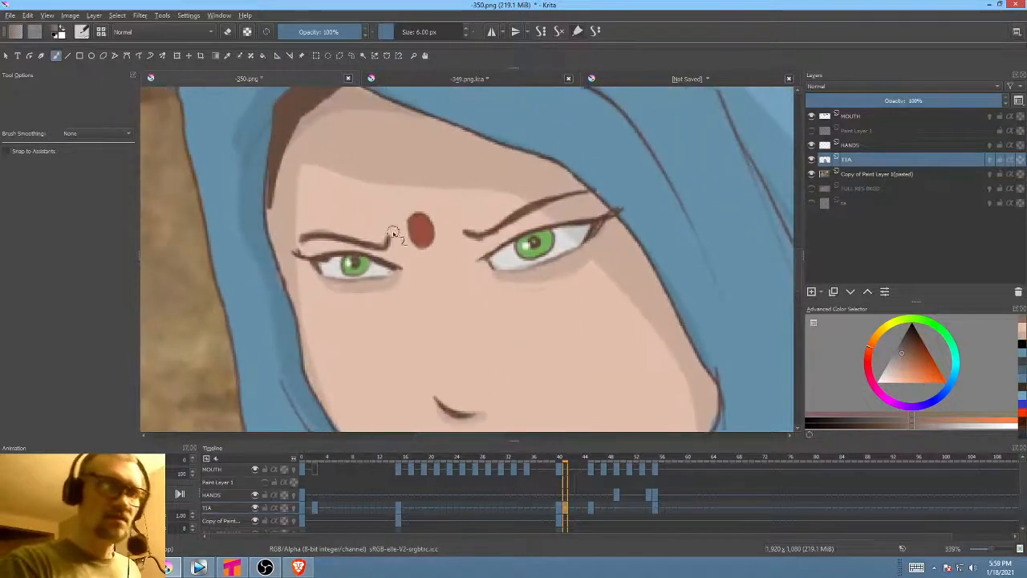
pyautogui.press('e')
pyautogui.press('e')
pyautogui.keyDown('ctrl'); pyautogui.click(377, 218); pyautogui.keyUp('ctrl')
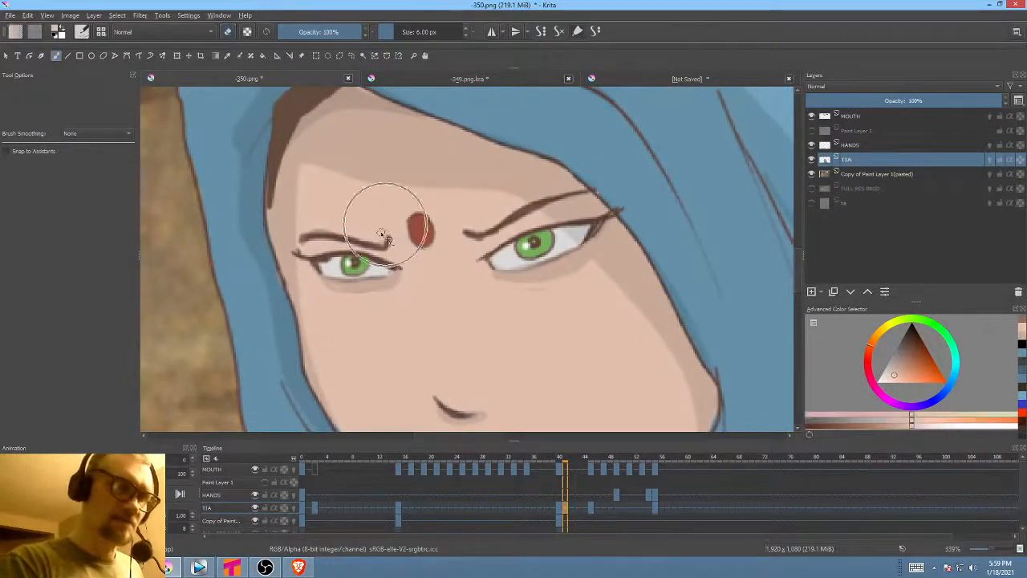
pyautogui.keyDown('ctrl'); pyautogui.click(388, 241); pyautogui.keyUp('ctrl')
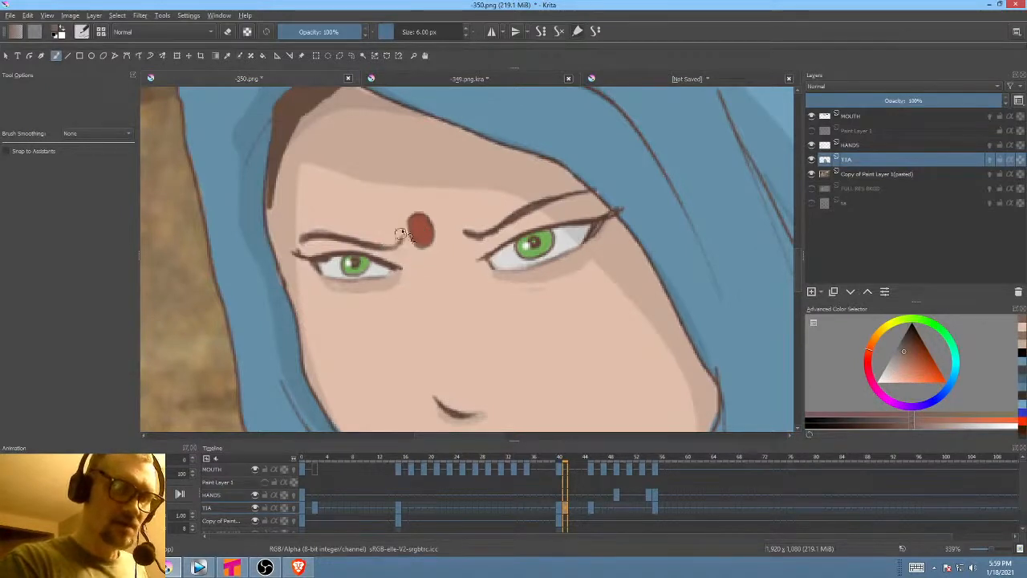
pyautogui.moveTo(402, 234); pyautogui.dragTo(393, 245)
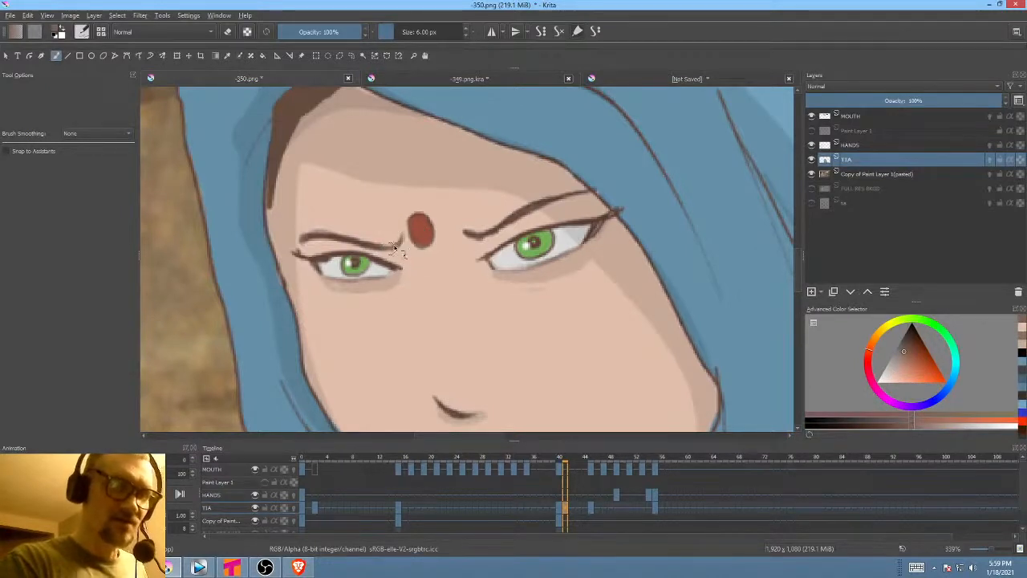
pyautogui.keyDown('ctrl'); pyautogui.click(470, 223); pyautogui.keyUp('ctrl')
pyautogui.moveTo(466, 235)
pyautogui.mouseDown()
pyautogui.moveTo(507, 218)
pyautogui.moveTo(458, 237)
pyautogui.mouseUp()
pyautogui.keyDown('ctrl'); pyautogui.click(499, 224); pyautogui.keyUp('ctrl')
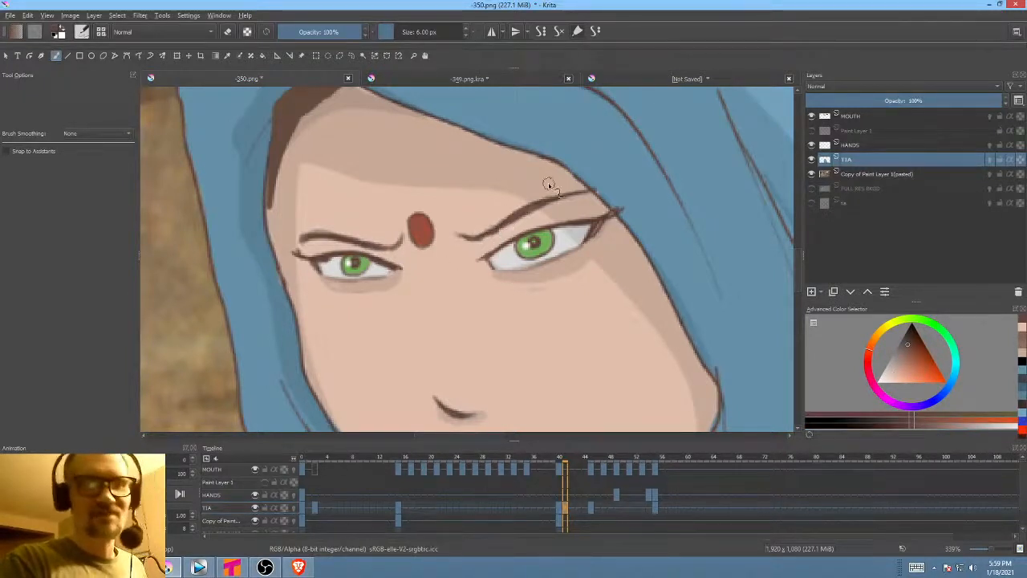
# - Check the animation from frame 38 on the TIA layer and save -350.png
pyautogui.moveTo(521, 306)
pyautogui.mouseDown()
pyautogui.moveTo(545, 280)
pyautogui.moveTo(462, 354)
pyautogui.moveTo(526, 247)
pyautogui.moveTo(517, 305)
pyautogui.moveTo(537, 321)
pyautogui.mouseUp()
pyautogui.moveTo(553, 264); pyautogui.dragTo(551, 205)
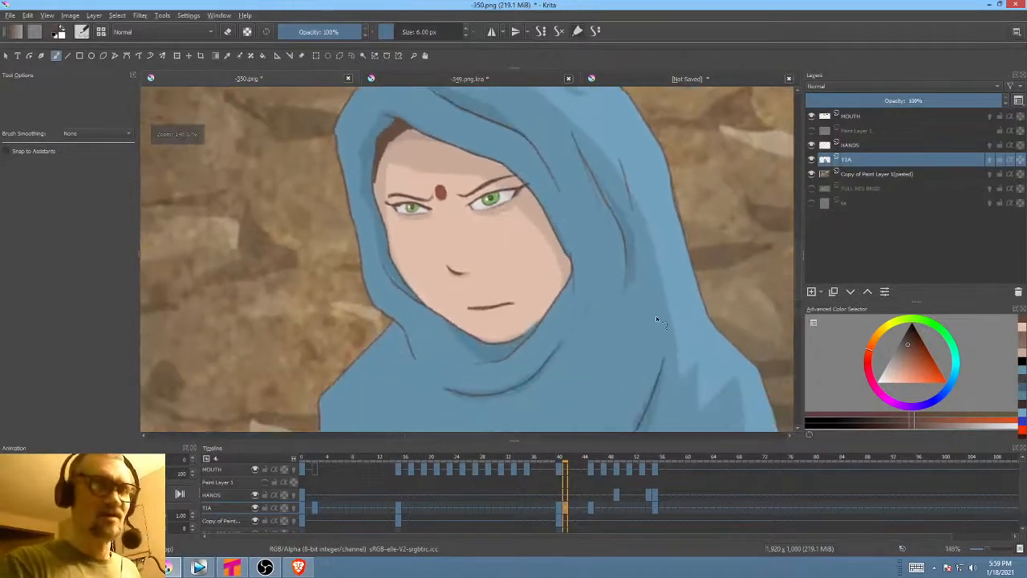
pyautogui.click(546, 508)
pyautogui.moveTo(539, 240); pyautogui.dragTo(530, 293)
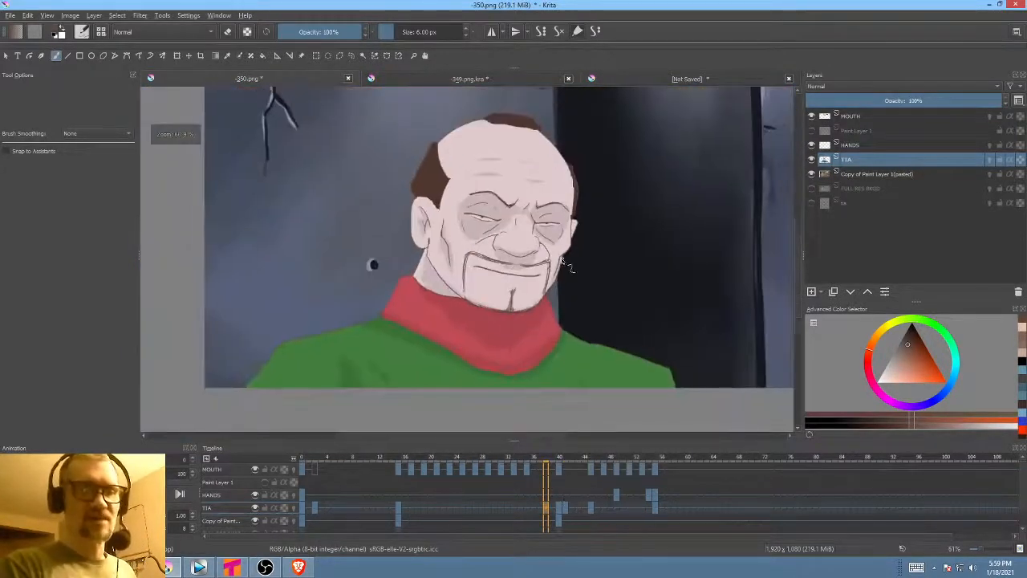
pyautogui.hotkey('ctrl', 's')
pyautogui.click(660, 448)
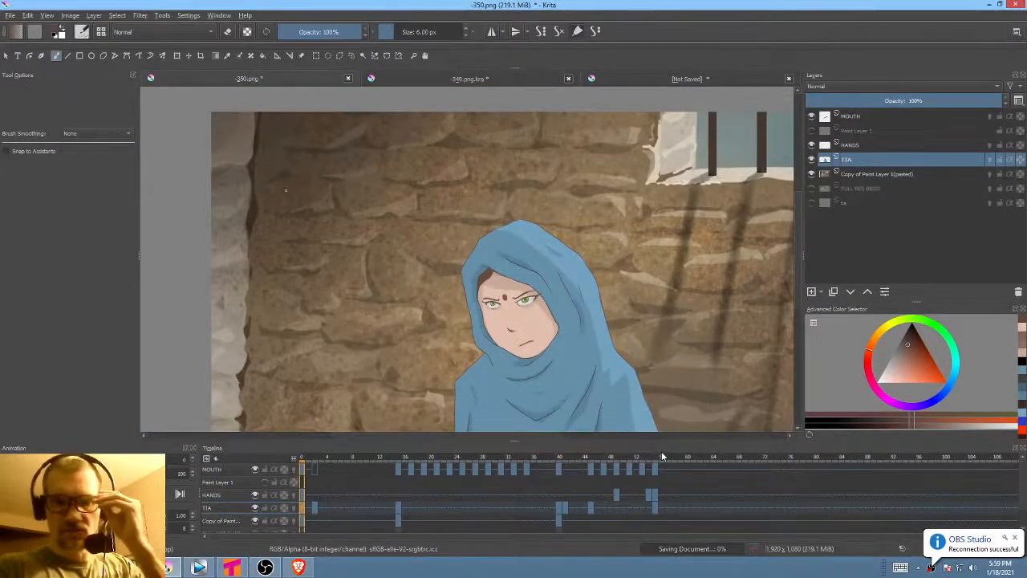
pyautogui.moveTo(655, 302)
pyautogui.mouseDown()
pyautogui.moveTo(637, 253)
pyautogui.moveTo(637, 286)
pyautogui.moveTo(652, 295)
pyautogui.mouseUp()
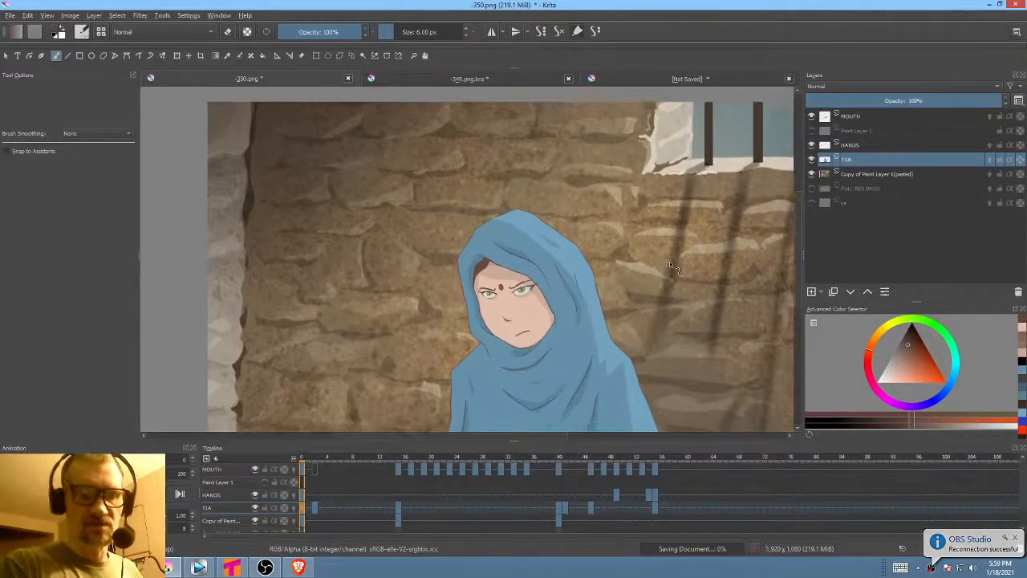
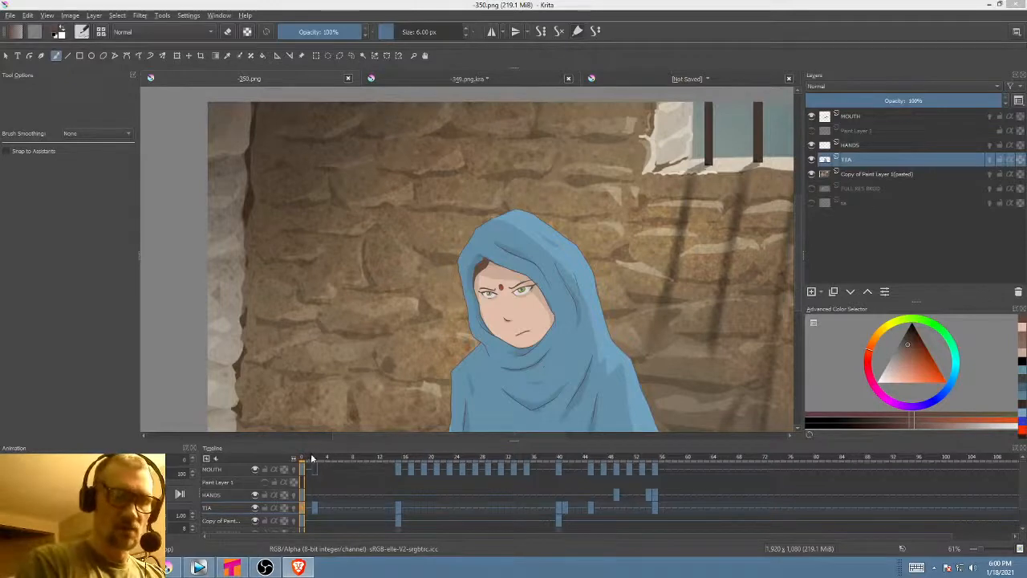
# - Return to frame 0 and save -350.png again with the alpha channel stored and a Krita file alongside
pyautogui.moveTo(316, 459); pyautogui.dragTo(269, 477)
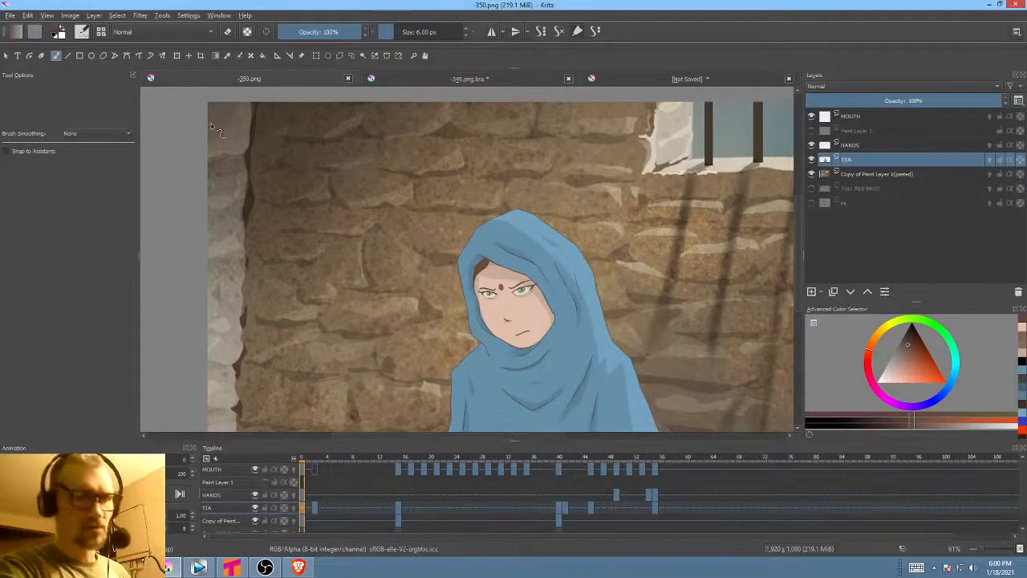
pyautogui.click(10, 15)
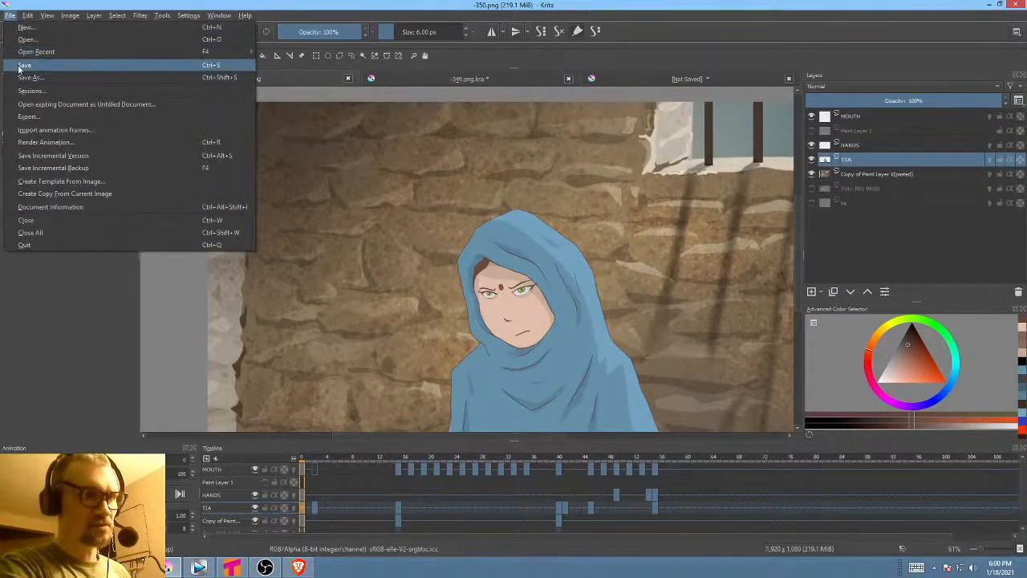
pyautogui.click(19, 66)
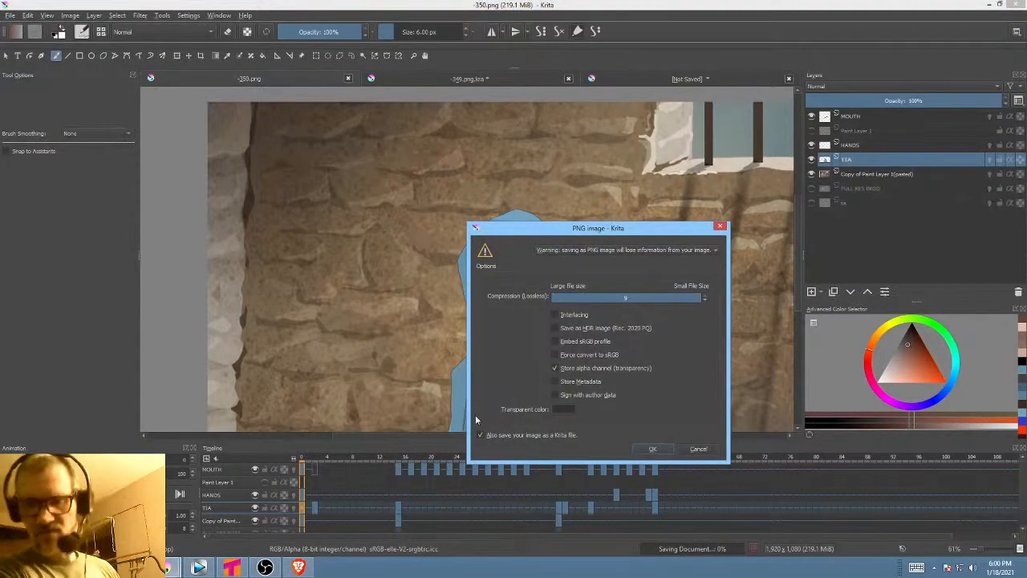
pyautogui.click(651, 450)
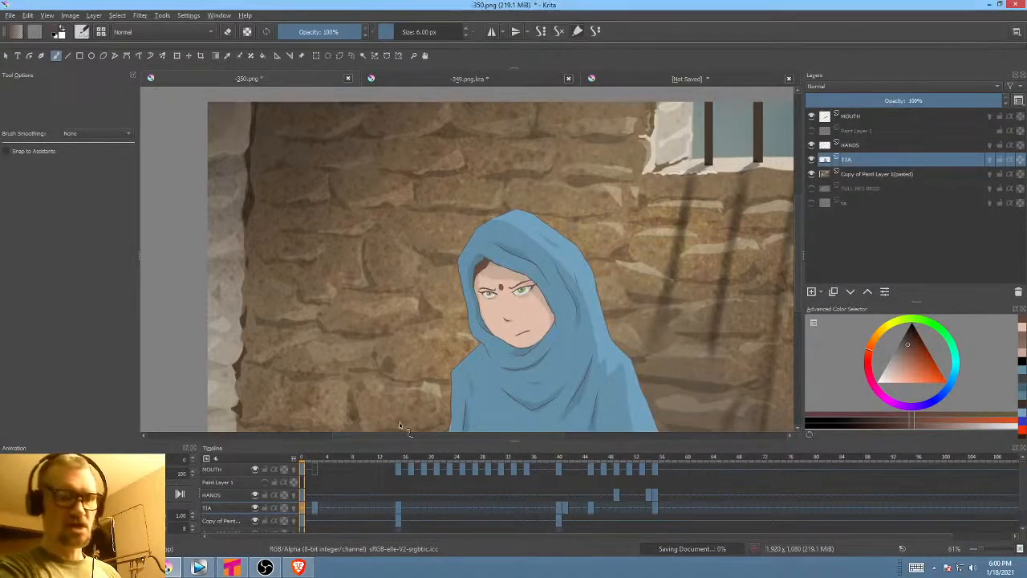
# - Switch to Vegas Pro, view the updated clip -350 in the edit, and move on to clip -351
pyautogui.click(201, 568)
pyautogui.click(591, 430)
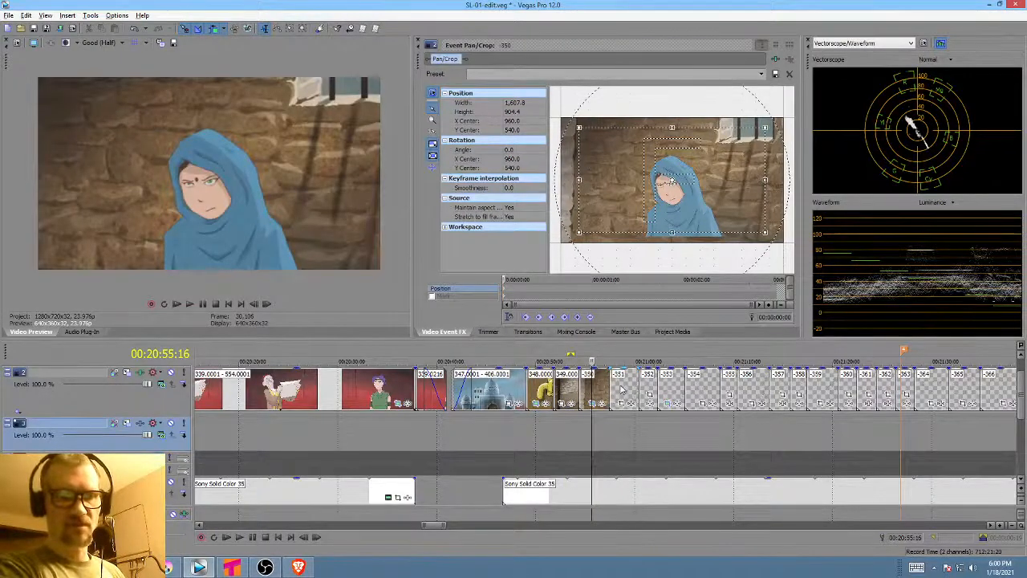
pyautogui.click(627, 461)
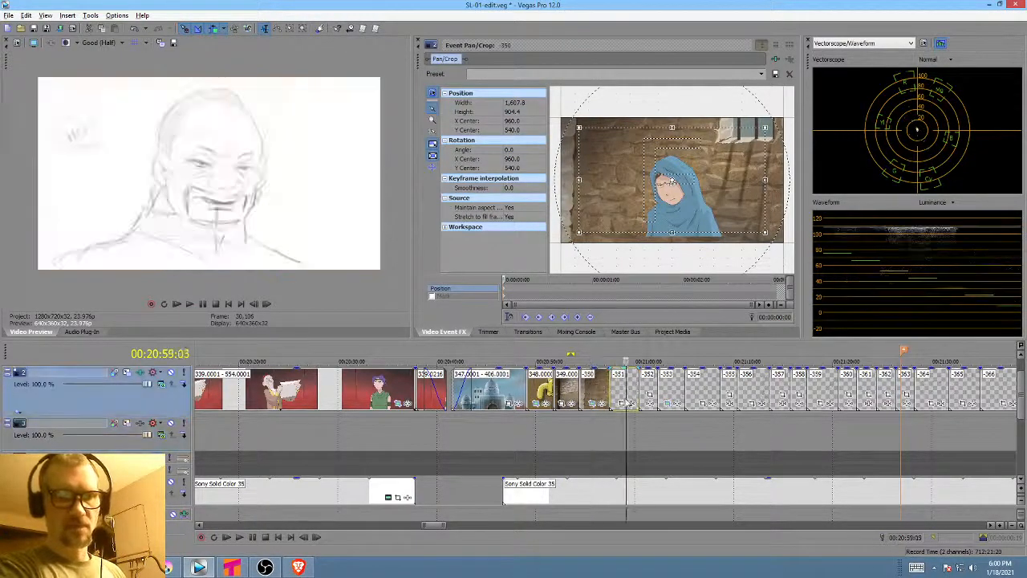
# - Scrub through the storyboard sketches of clips -351 to -353 in the edit
pyautogui.click(639, 456)
pyautogui.click(646, 453)
pyautogui.scroll(2, 640, 442)
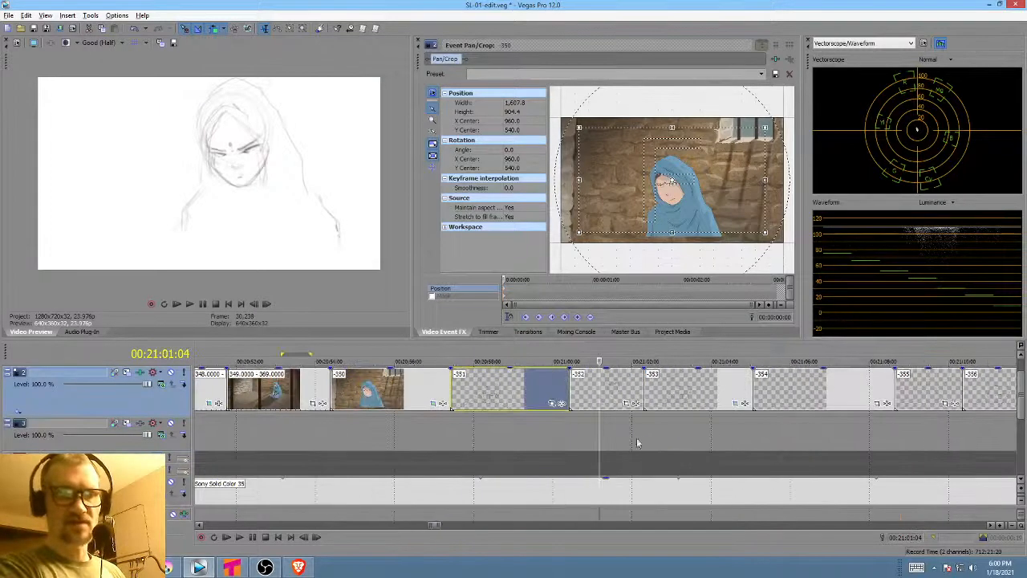
pyautogui.moveTo(618, 437); pyautogui.dragTo(704, 435)
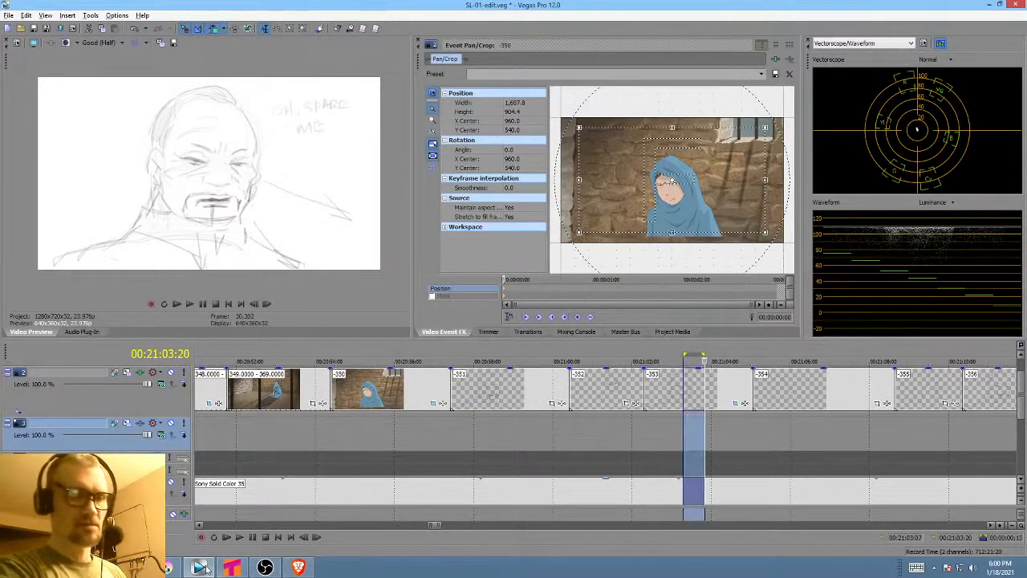
# - Switch to Krita, enlarge the animation timeline, and copy the bald man's keyframe on the TIA layer from frame 15 to frame 63
pyautogui.moveTo(201, 567)
pyautogui.click(214, 510)
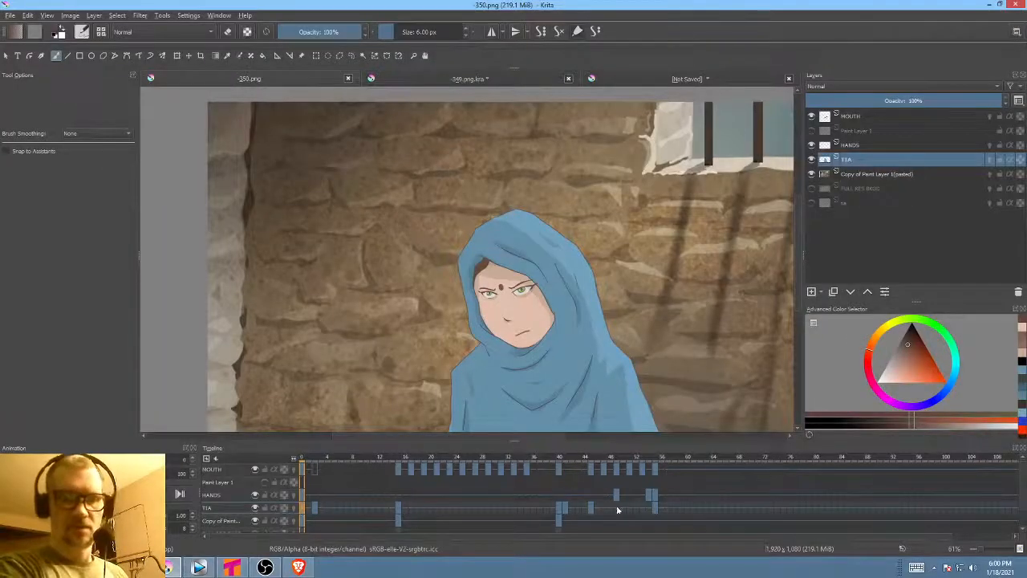
pyautogui.moveTo(615, 441); pyautogui.dragTo(617, 420)
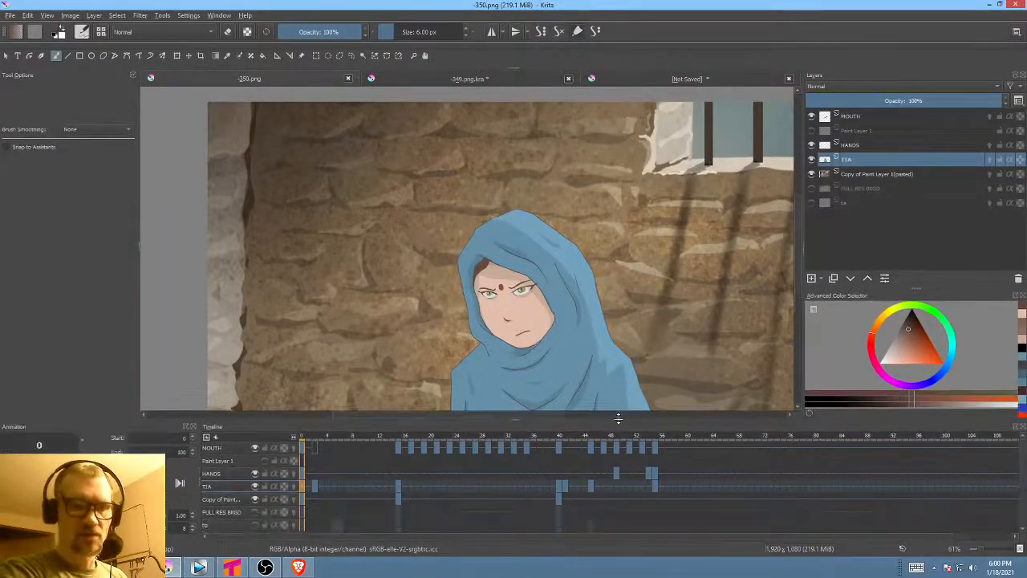
pyautogui.click(397, 491)
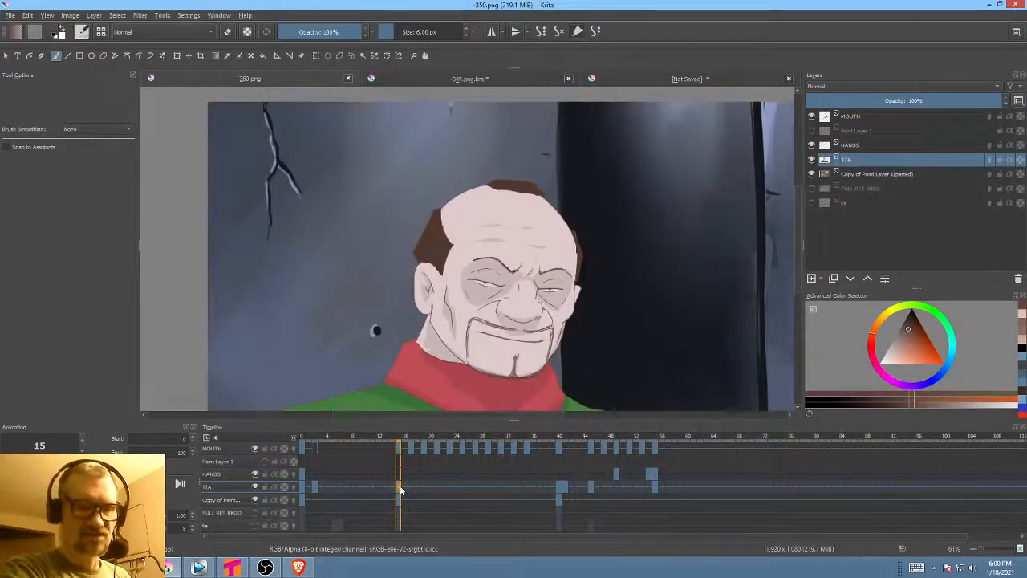
pyautogui.moveTo(526, 487); pyautogui.dragTo(706, 492)
pyautogui.click(641, 488)
pyautogui.moveTo(641, 488); pyautogui.dragTo(707, 491)
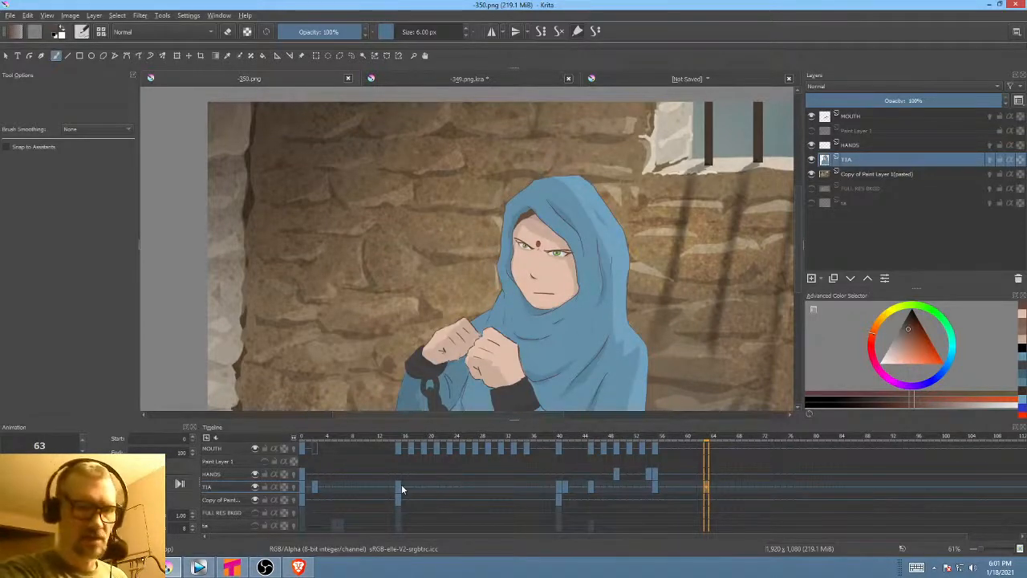
pyautogui.moveTo(401, 484); pyautogui.dragTo(707, 478)
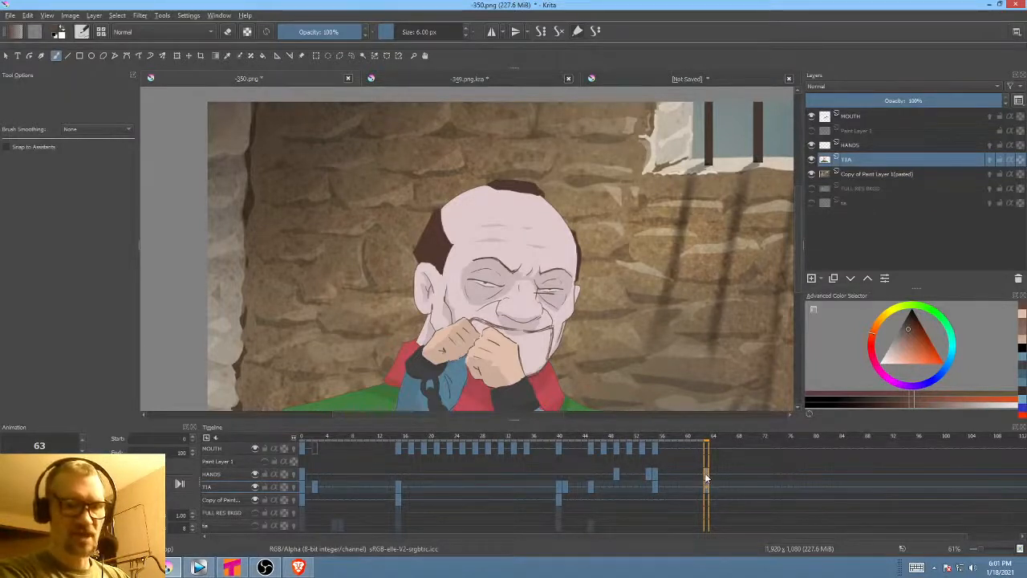
# - Clear the hands from the HANDS layer at frame 63 and copy the dark background keyframe from frame 15 to frame 63
pyautogui.press('Delete')
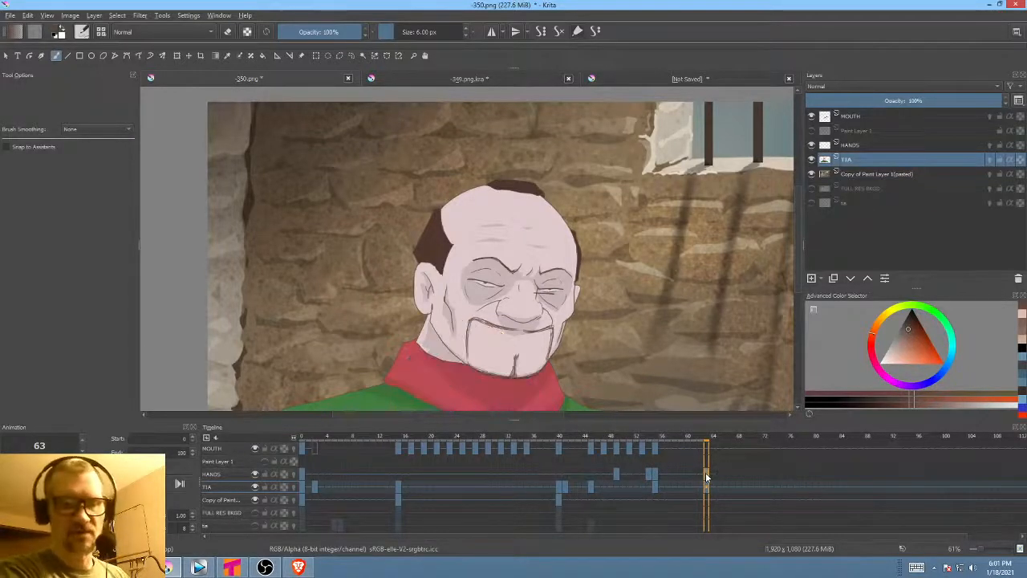
pyautogui.moveTo(698, 369); pyautogui.dragTo(705, 321)
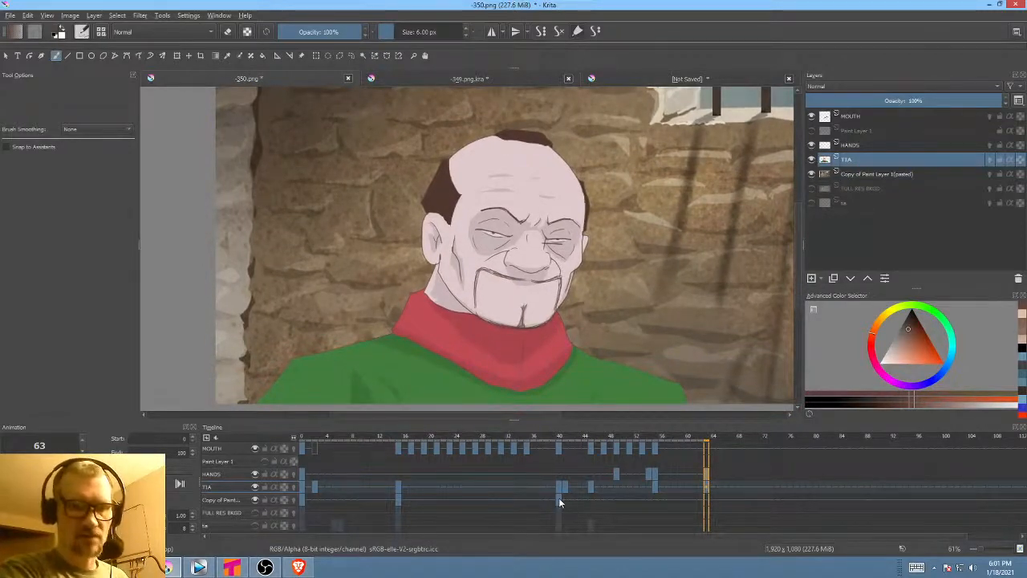
pyautogui.click(226, 501)
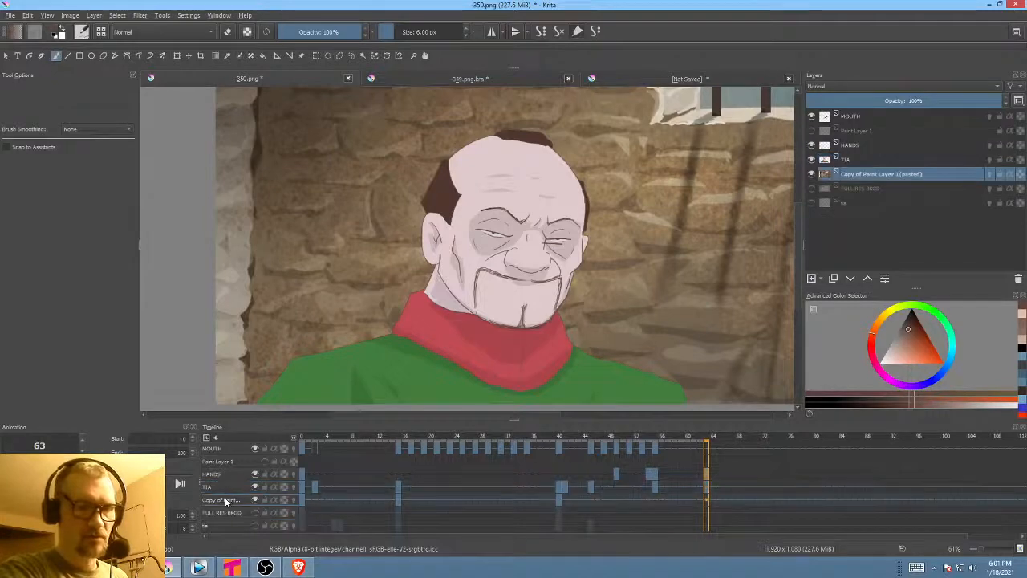
pyautogui.click(397, 505)
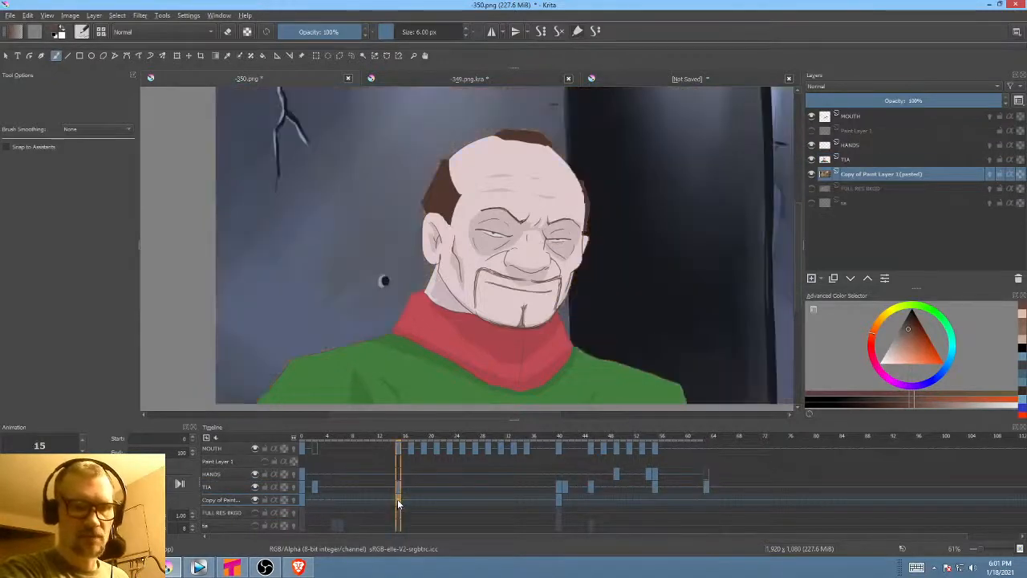
pyautogui.click(706, 504)
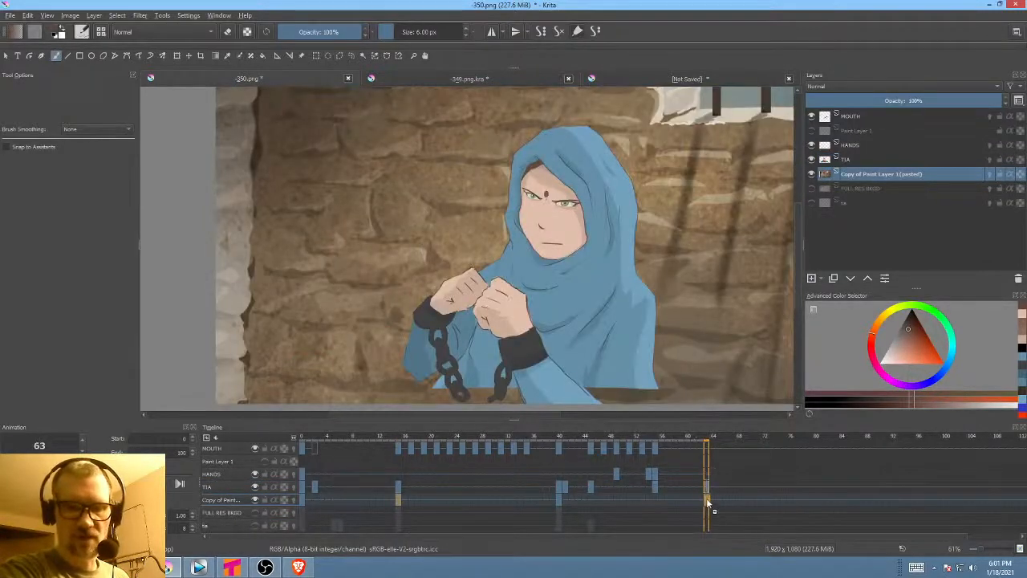
pyautogui.click(706, 503)
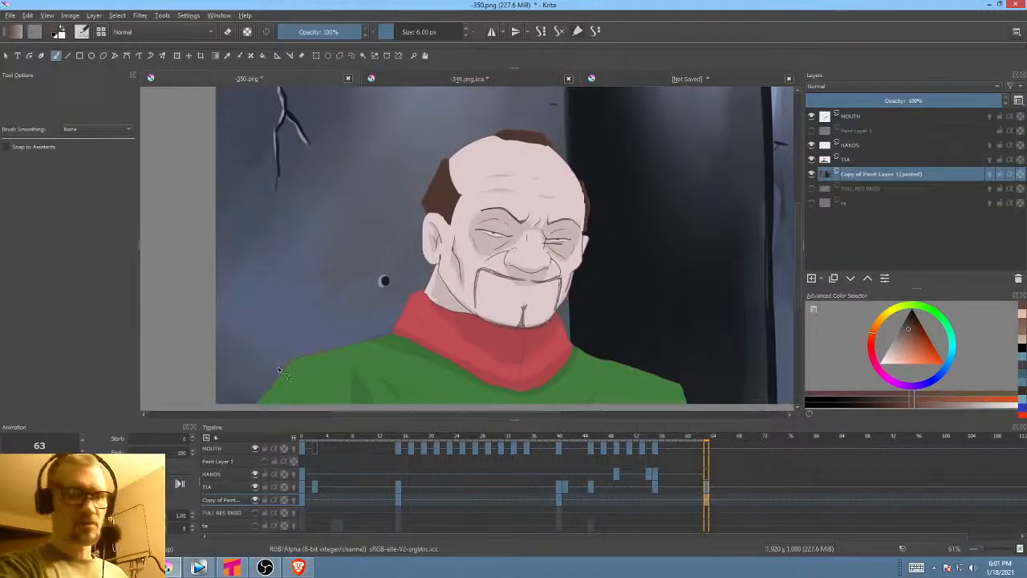
# - Rename the TIA layer to CHAR and save -350.png with the alpha channel stored and a Krita file alongside
pyautogui.moveTo(658, 350); pyautogui.dragTo(610, 346)
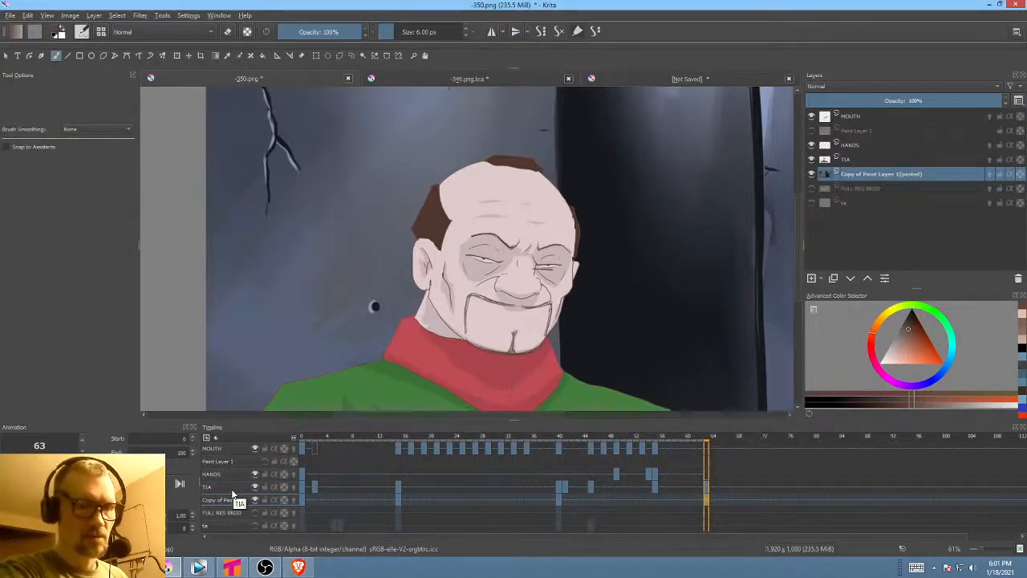
pyautogui.doubleClick(854, 161)
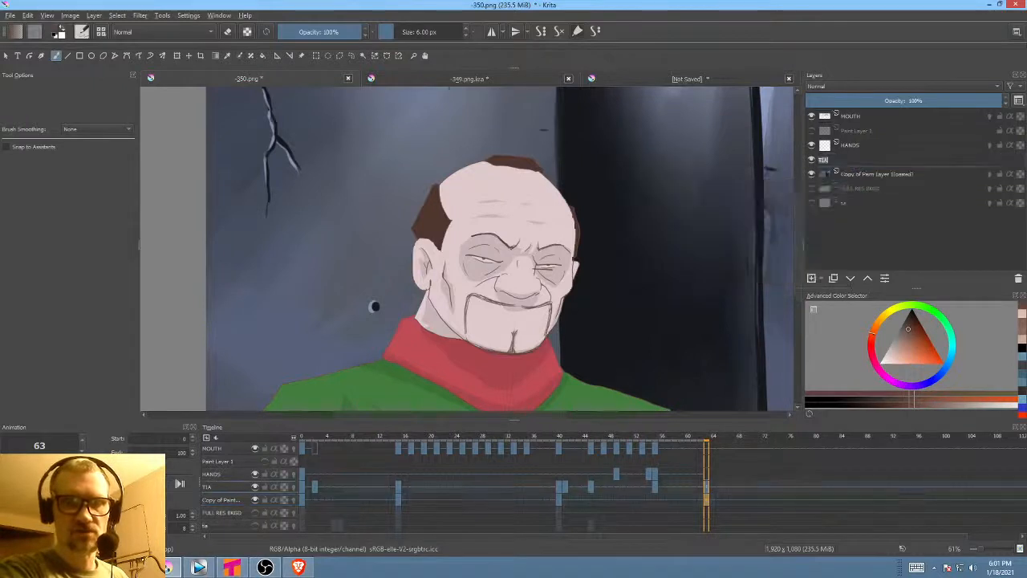
pyautogui.write('CHAR')
pyautogui.press('Return')
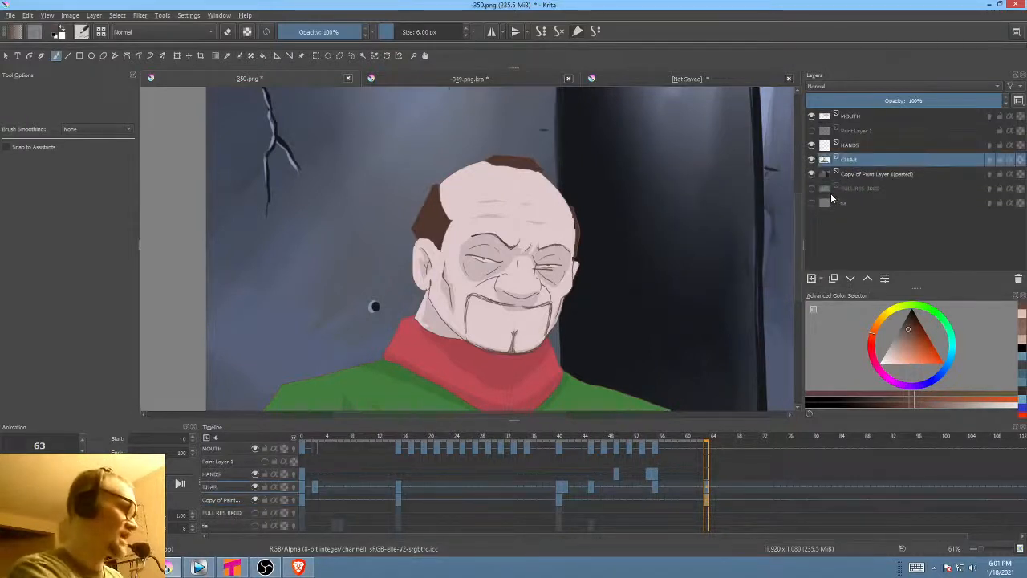
pyautogui.hotkey('ctrl', 's')
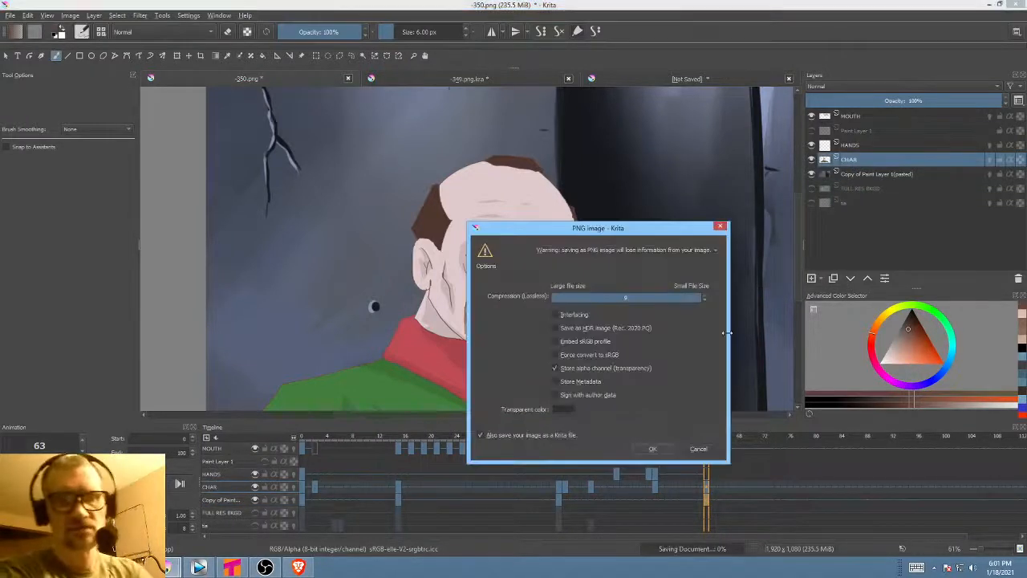
pyautogui.click(652, 449)
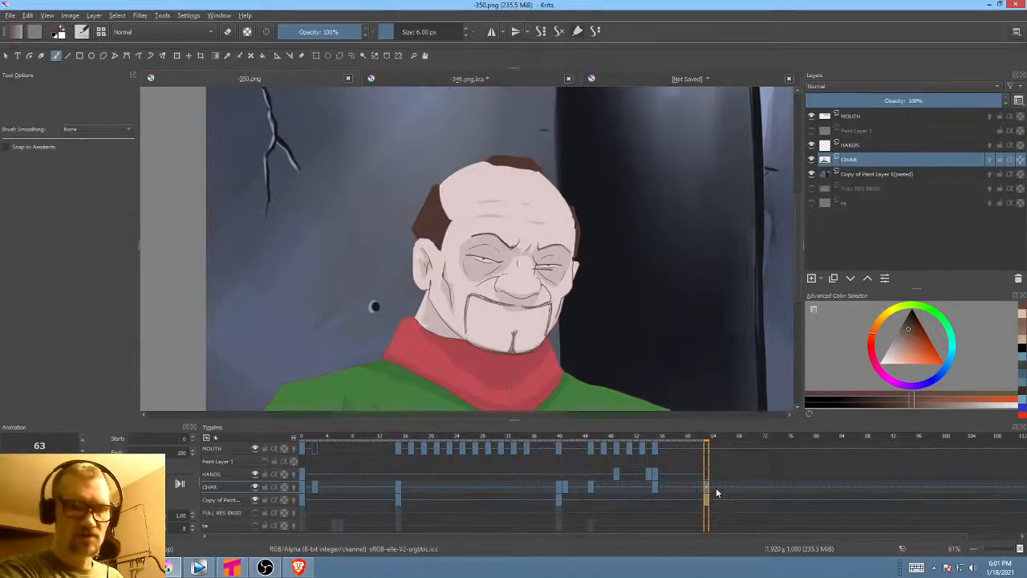
# - Paint brown irises in both of the bald man's eyes on the CHAR layer at frame 15
pyautogui.moveTo(580, 338); pyautogui.dragTo(573, 311)
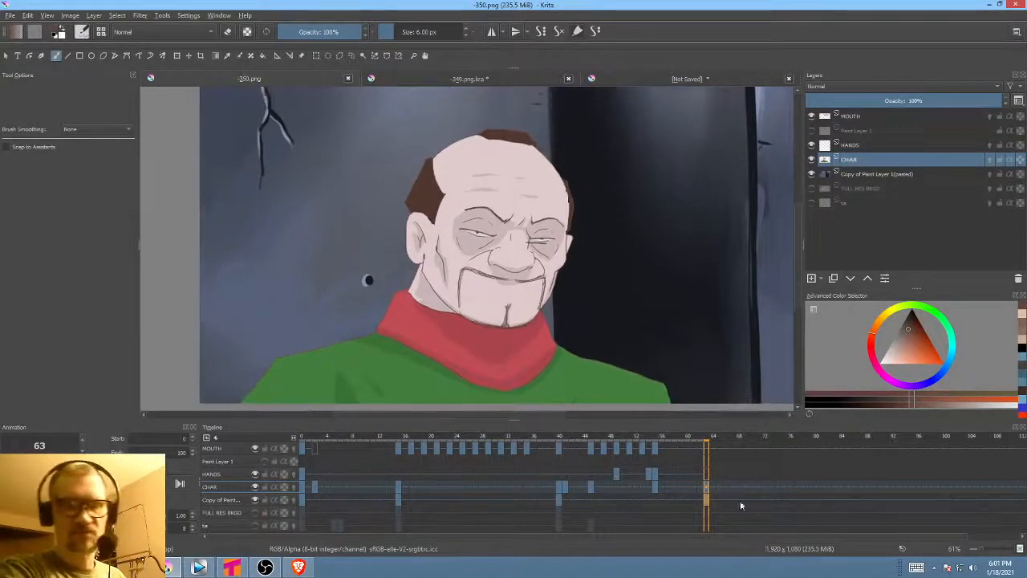
pyautogui.moveTo(715, 485)
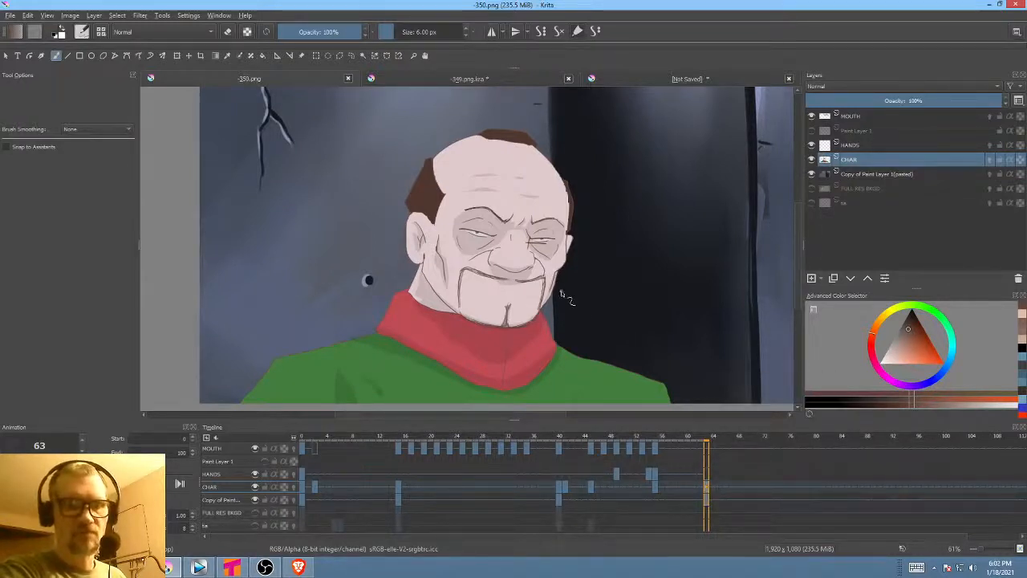
pyautogui.click(304, 490)
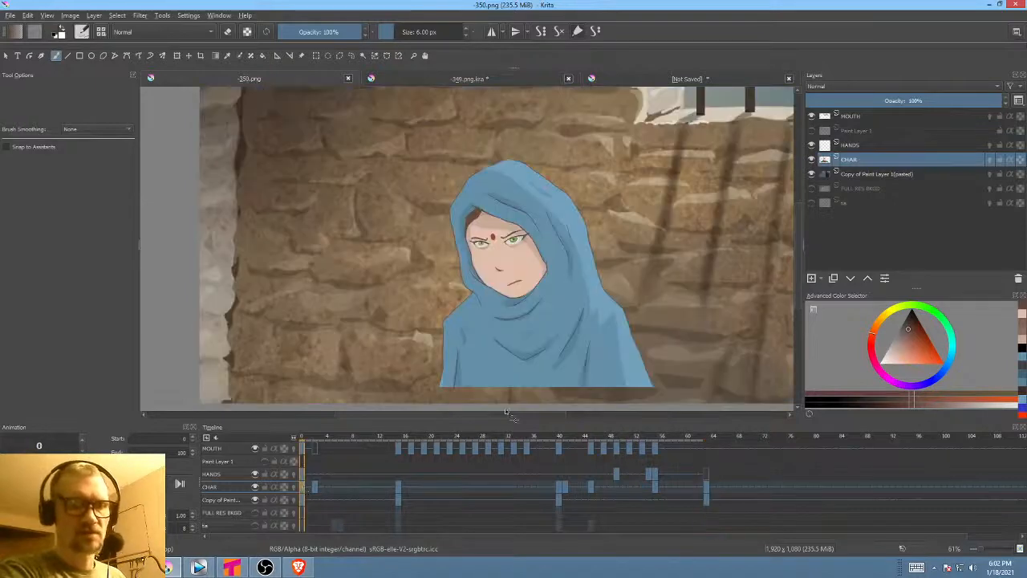
pyautogui.click(401, 487)
pyautogui.scroll(5, 509, 223)
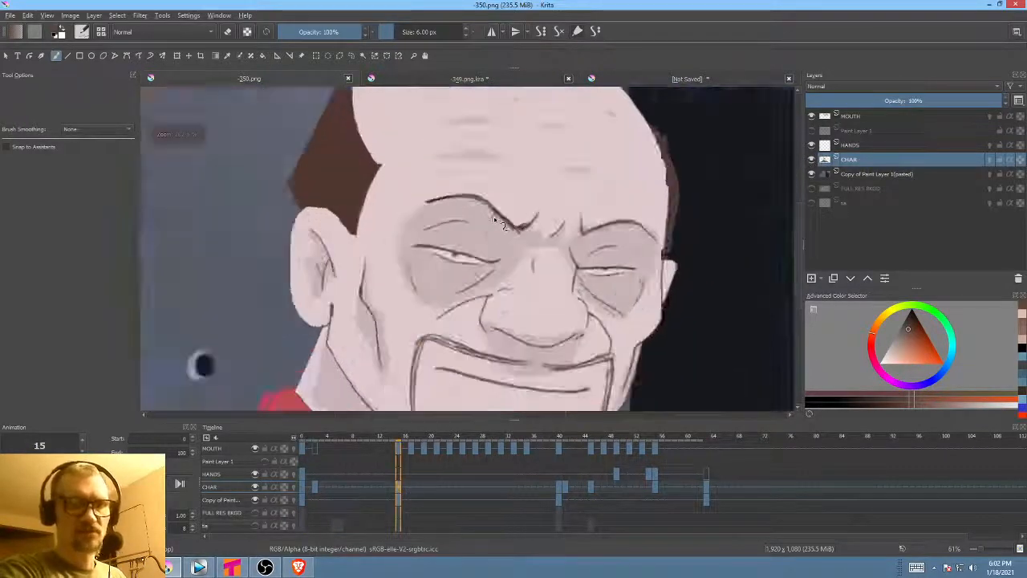
pyautogui.scroll(-2, 510, 223)
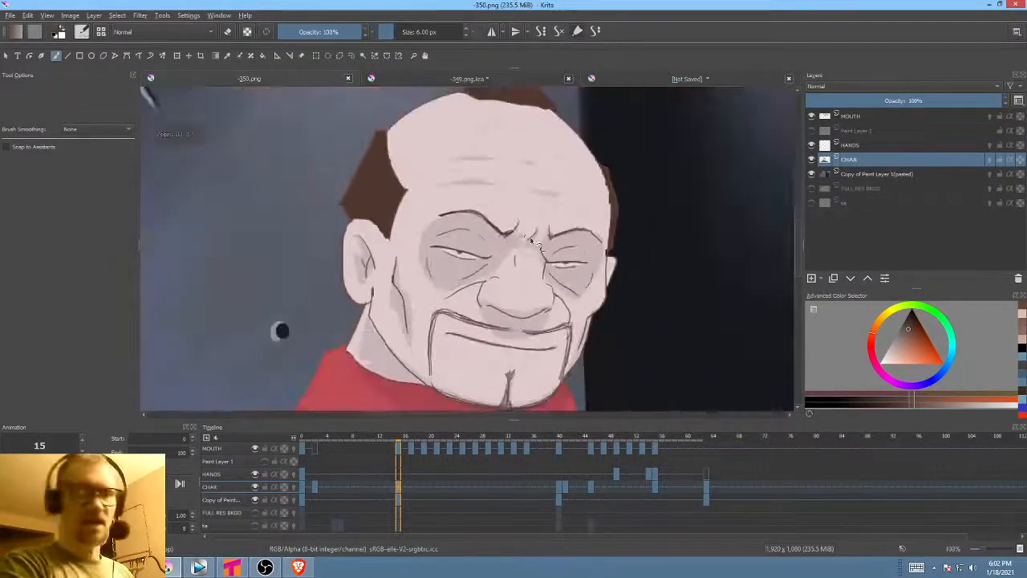
pyautogui.scroll(4, 576, 269)
pyautogui.scroll(3, 576, 269)
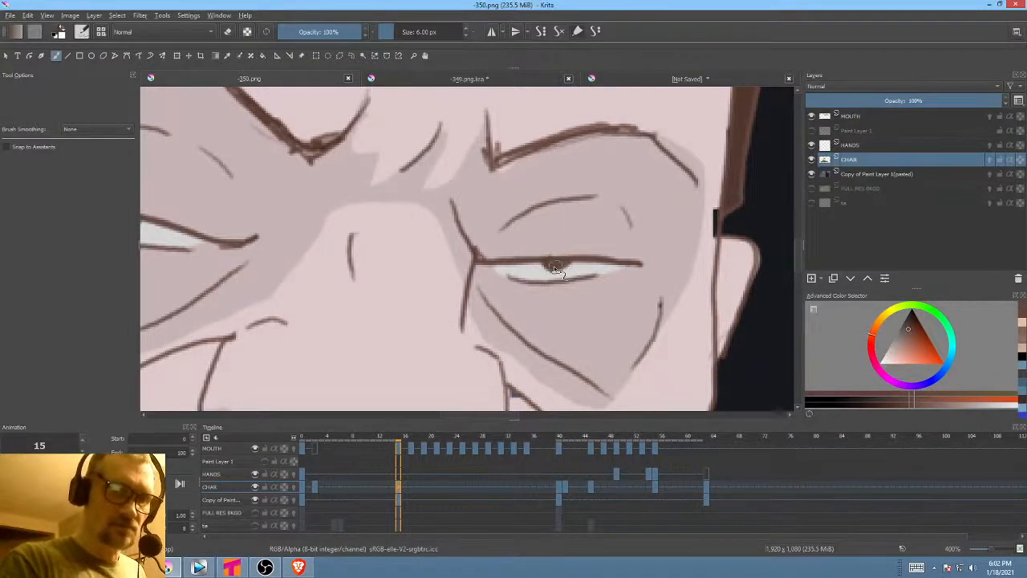
pyautogui.press('m')
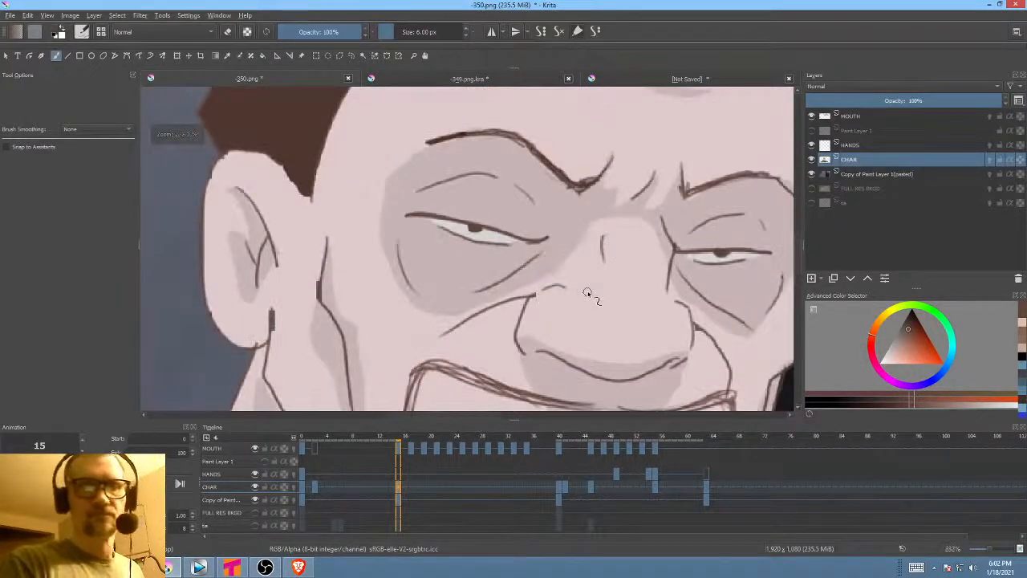
pyautogui.moveTo(697, 286); pyautogui.dragTo(611, 272)
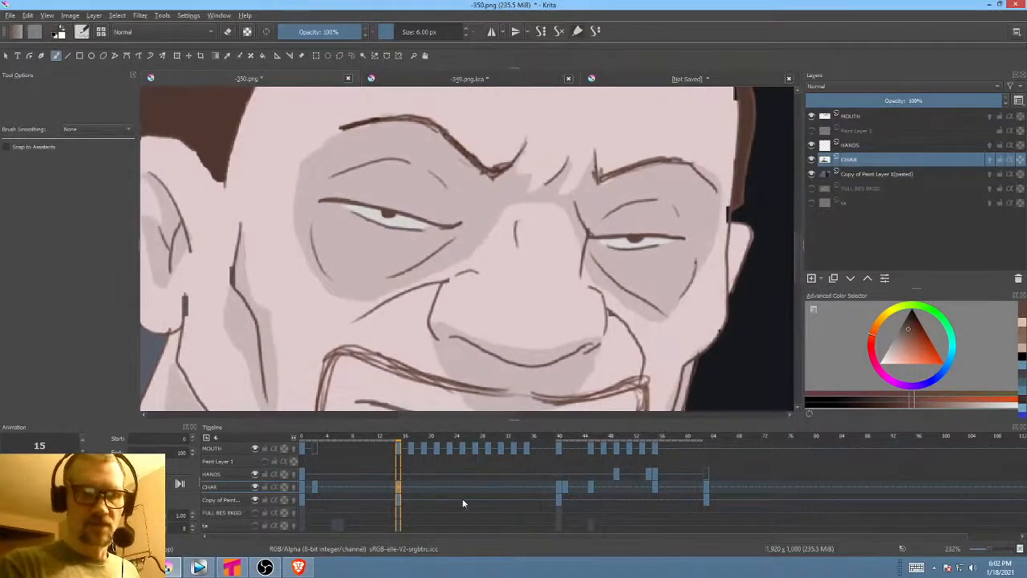
# - Copy the revised CHAR keyframe and the smiling MOUTH keyframe from frame 15 to frame 63
pyautogui.moveTo(396, 489); pyautogui.dragTo(709, 486)
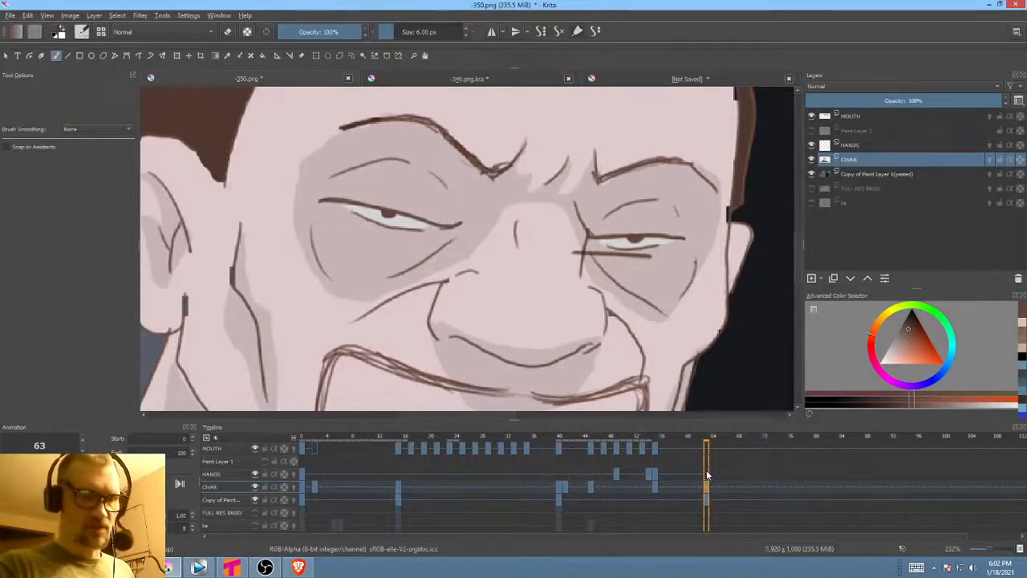
pyautogui.scroll(-3, 658, 218)
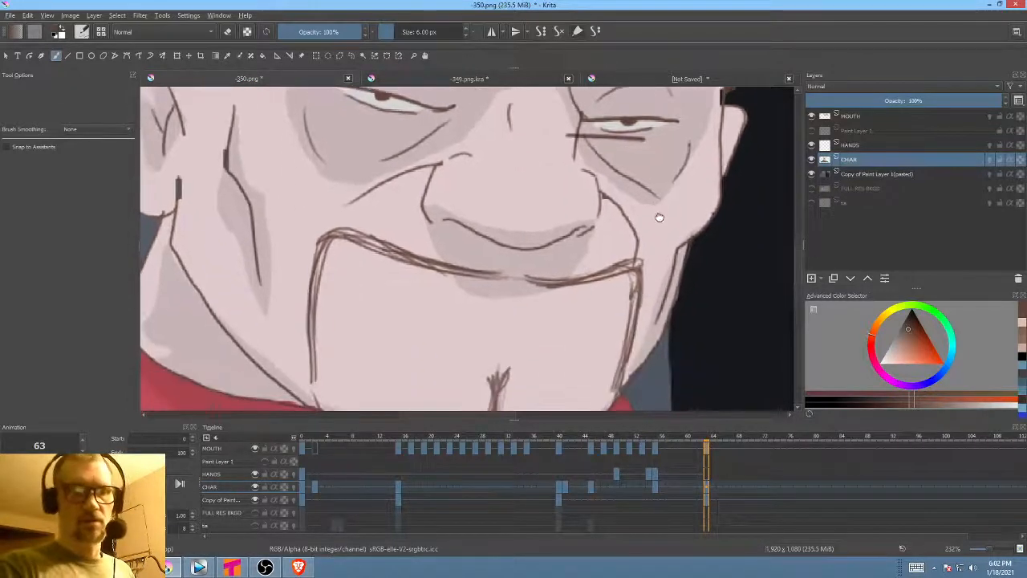
pyautogui.click(400, 454)
pyautogui.moveTo(400, 453); pyautogui.dragTo(709, 446)
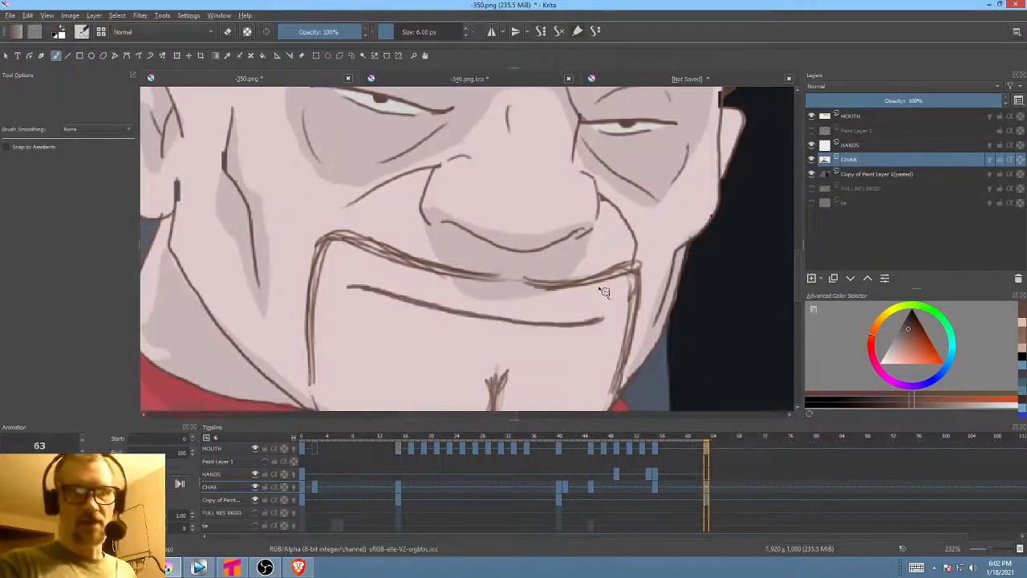
pyautogui.scroll(-4, 610, 290)
pyautogui.moveTo(617, 288); pyautogui.dragTo(621, 257)
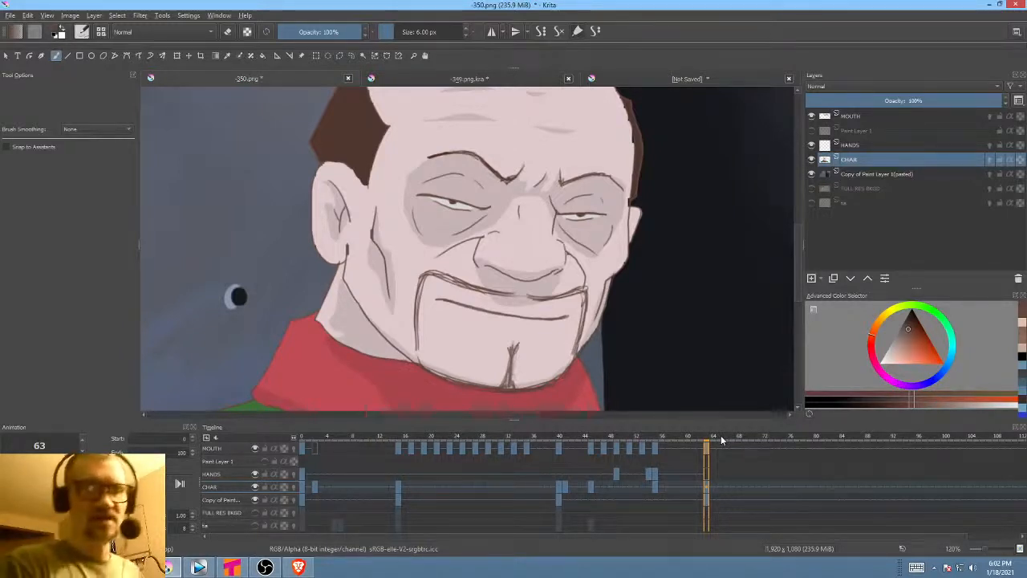
pyautogui.click(713, 446)
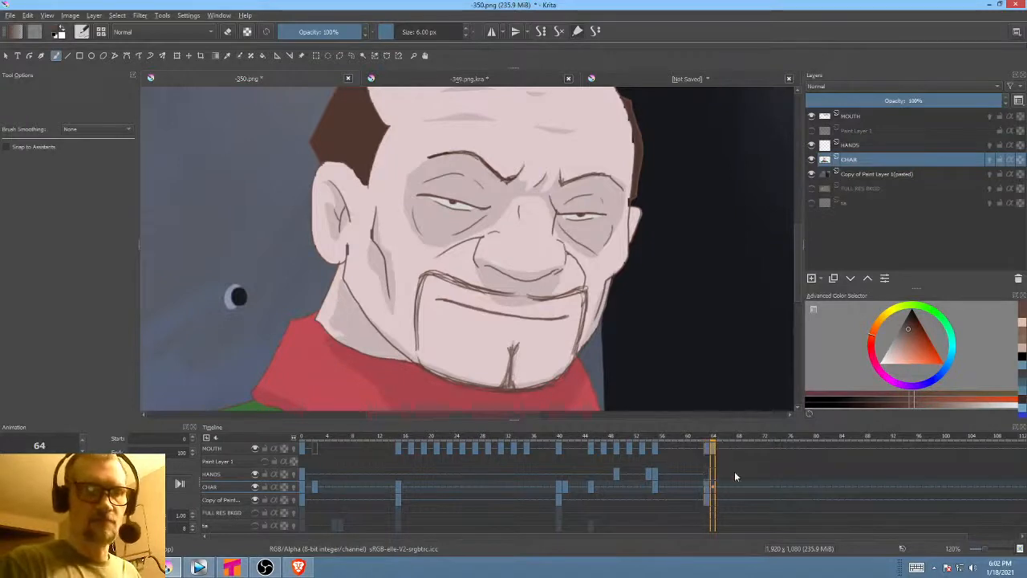
pyautogui.hotkey('ctrl', 't')
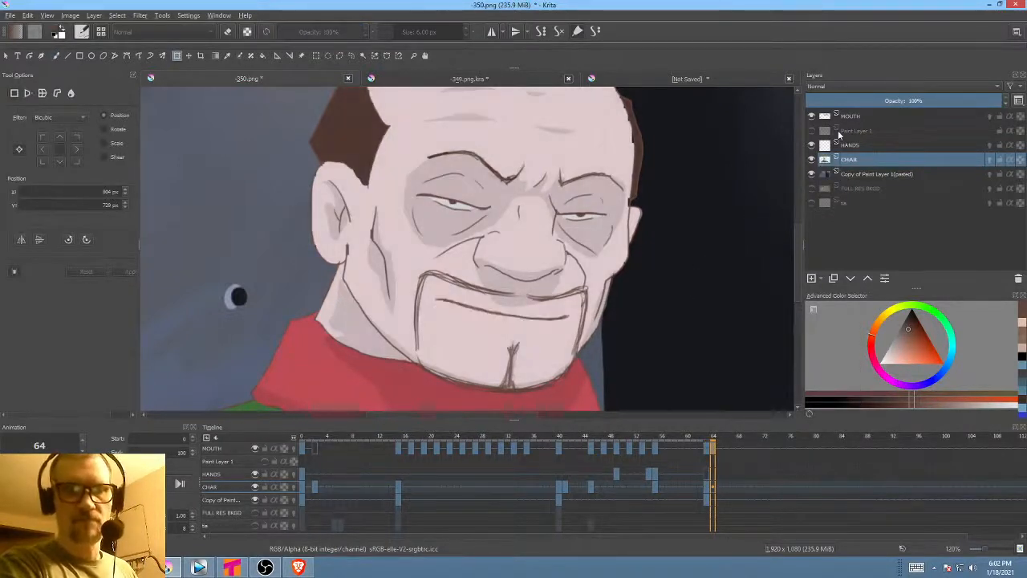
pyautogui.click(838, 115)
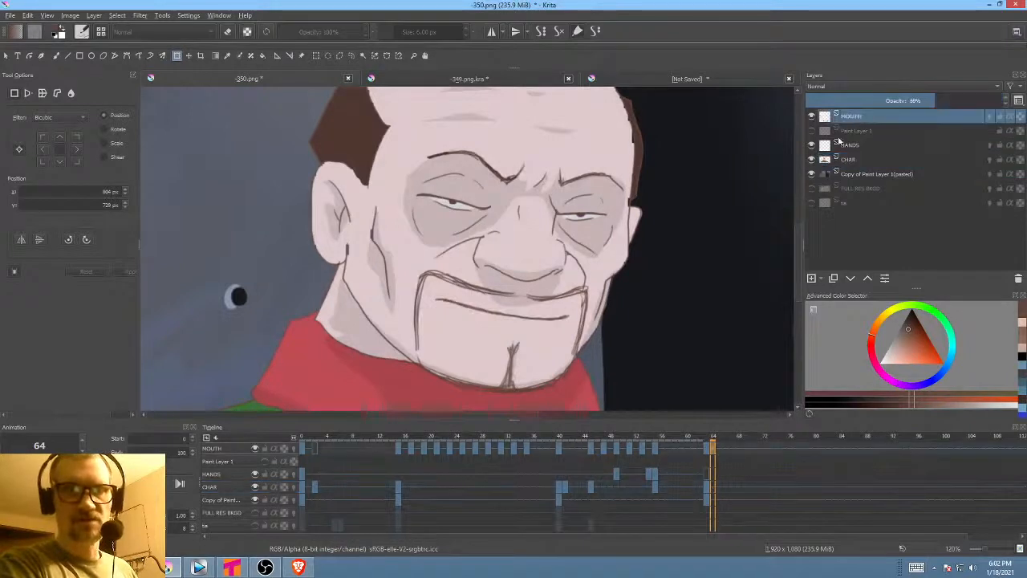
pyautogui.rightClick(478, 310)
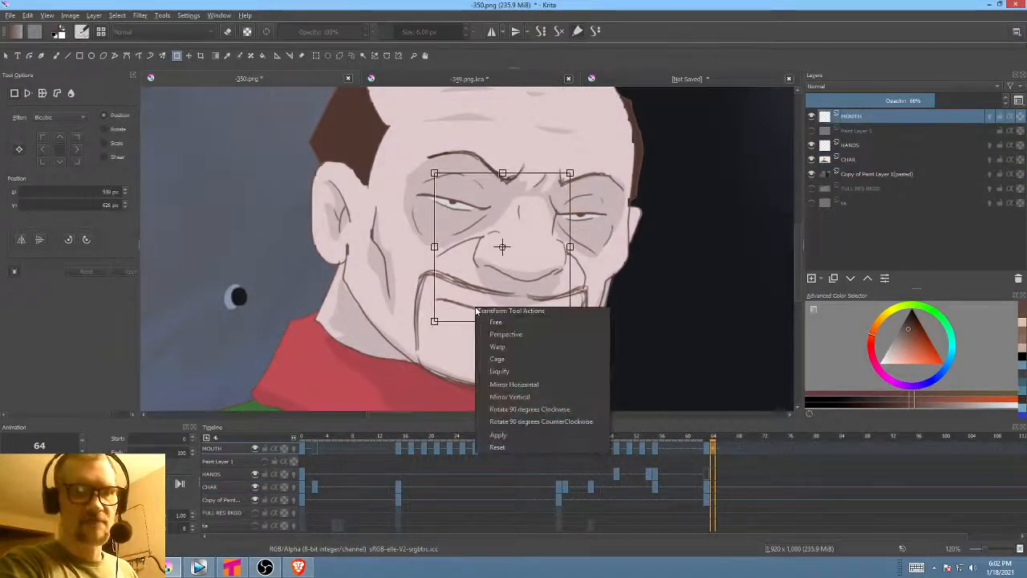
pyautogui.click(502, 372)
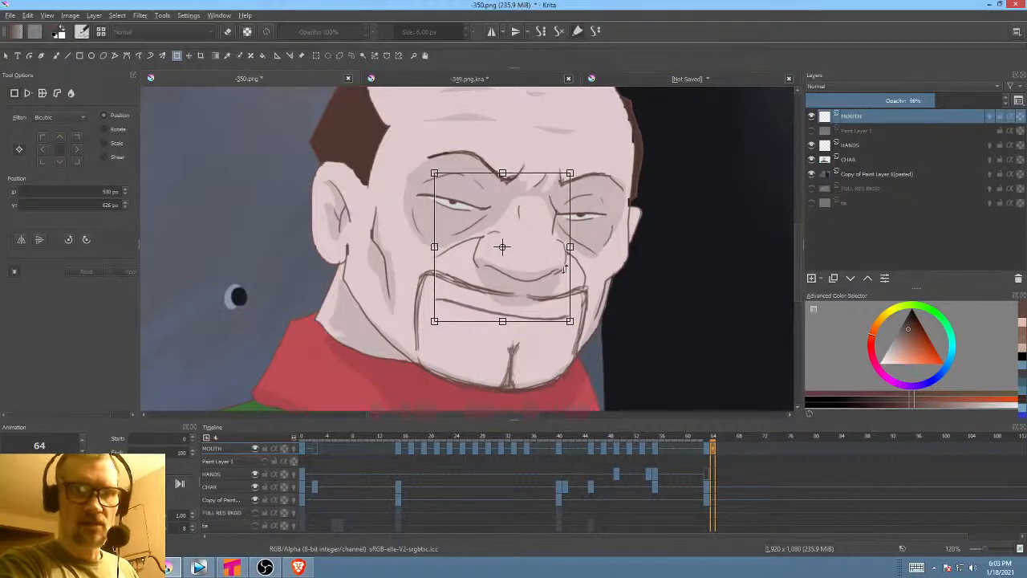
pyautogui.moveTo(542, 302); pyautogui.dragTo(545, 289)
pyautogui.hotkey('ctrl', 'z')
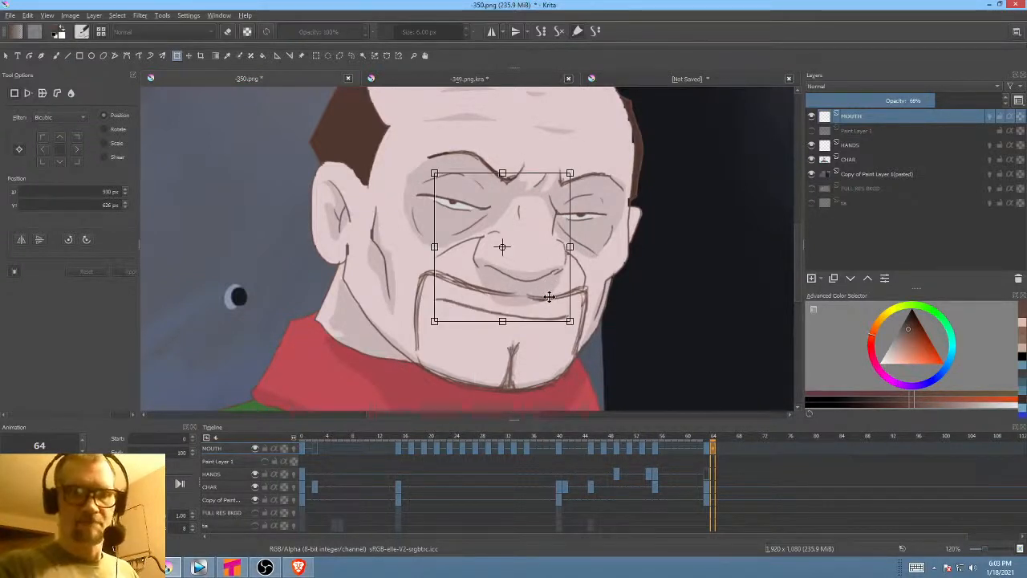
# - Erase stray marks above the nose between the eyebrows on the MOUTH layer's frame 63 keyframe and check the remaining transform bounds
pyautogui.click(708, 449)
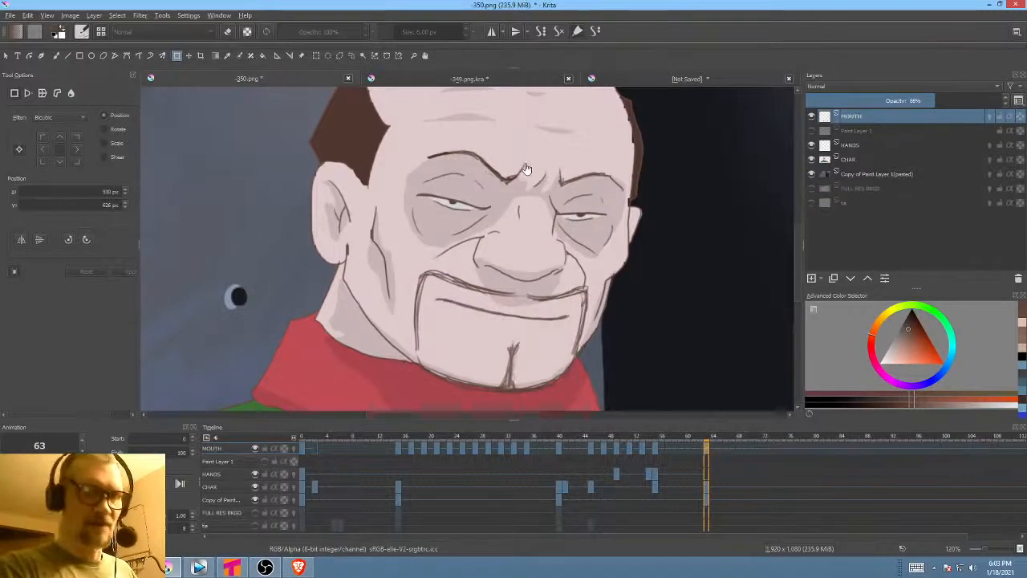
pyautogui.press('p')
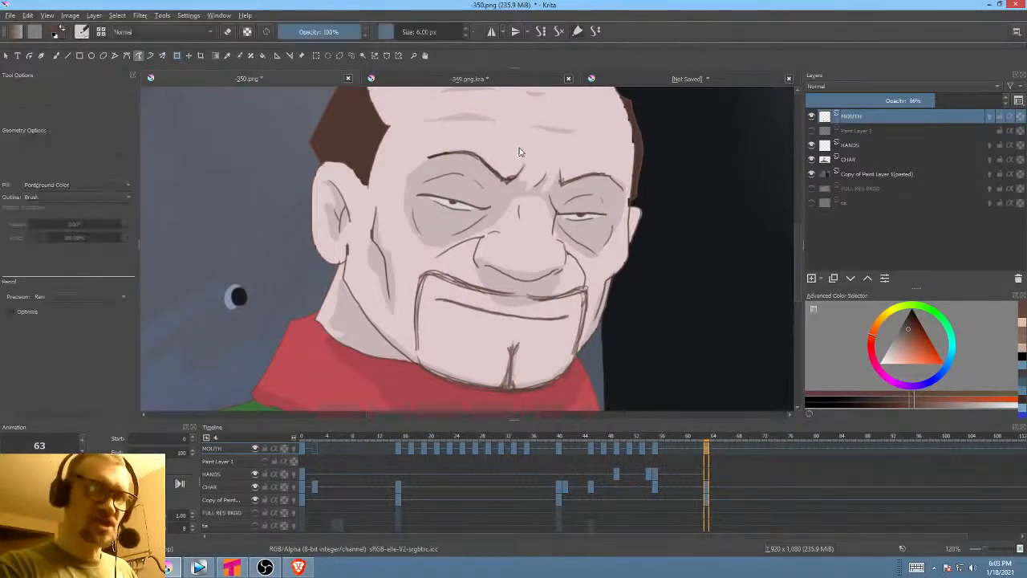
pyautogui.press('e')
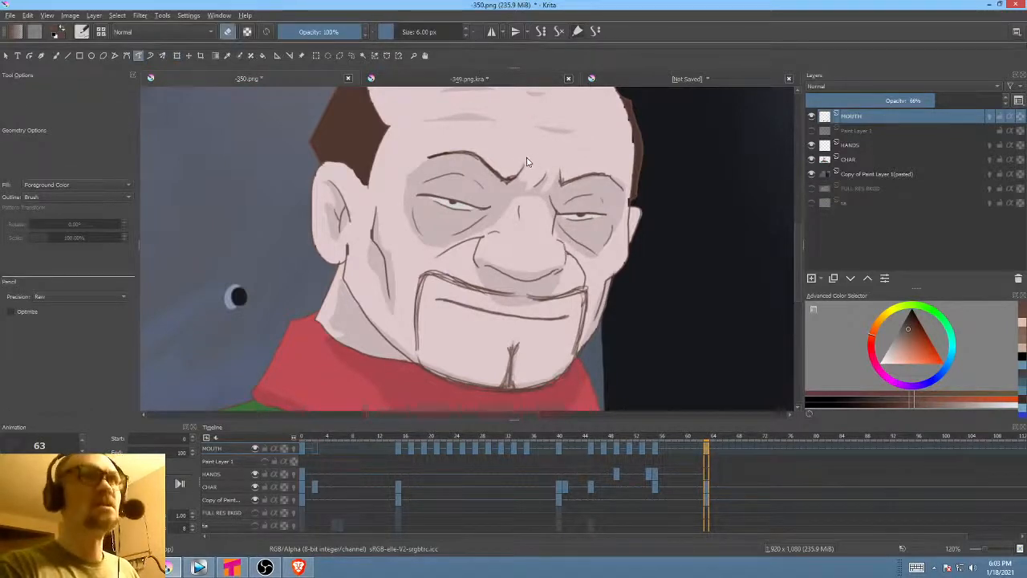
pyautogui.moveTo(527, 162)
pyautogui.mouseDown()
pyautogui.moveTo(494, 188)
pyautogui.moveTo(541, 183)
pyautogui.moveTo(547, 157)
pyautogui.mouseUp()
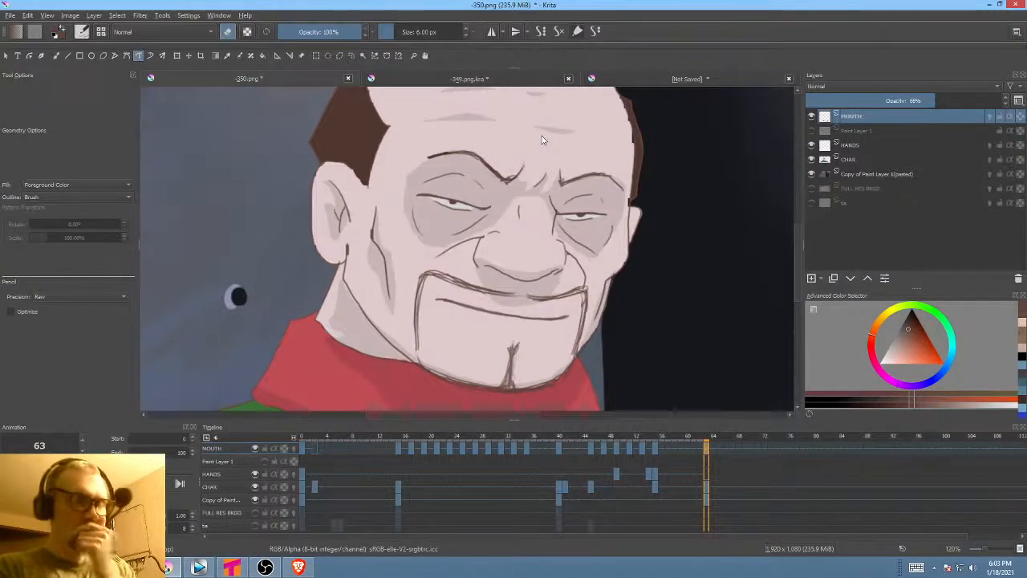
pyautogui.click(716, 448)
pyautogui.hotkey('ctrl', 't')
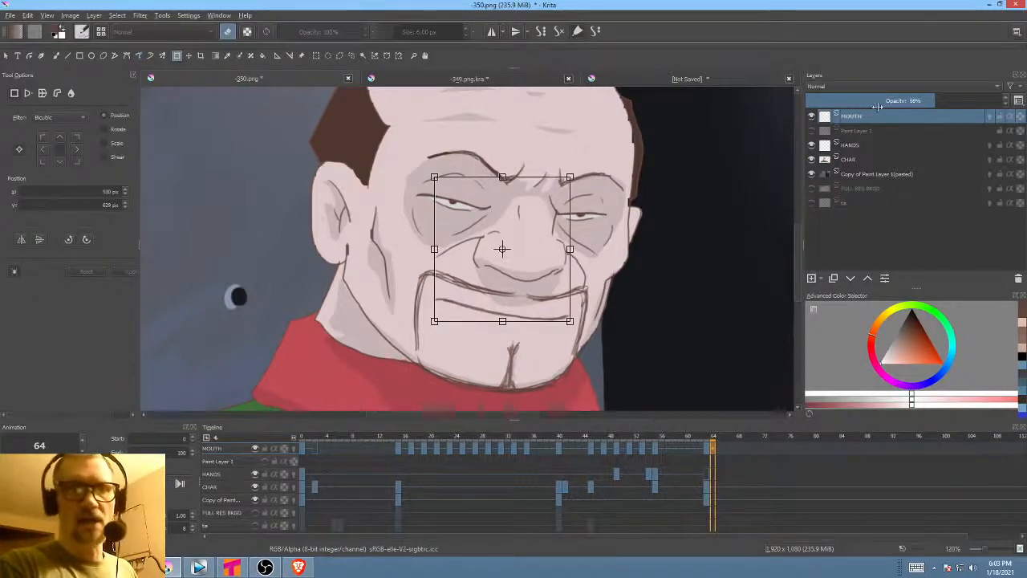
# - Erase everything above the mouth line on the MOUTH layer at frame 63 by outlining the whole upper face
pyautogui.click(707, 452)
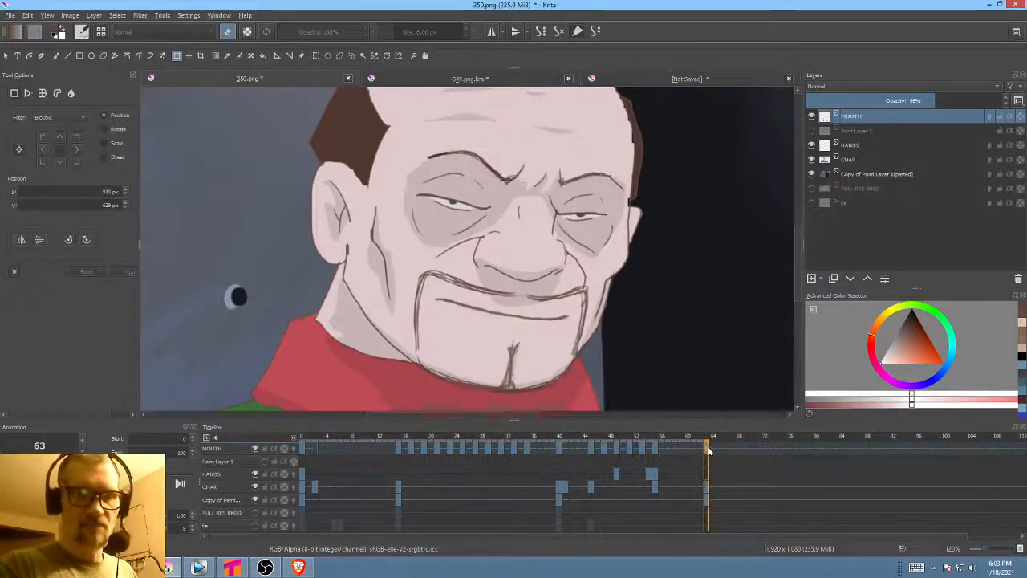
pyautogui.press('p')
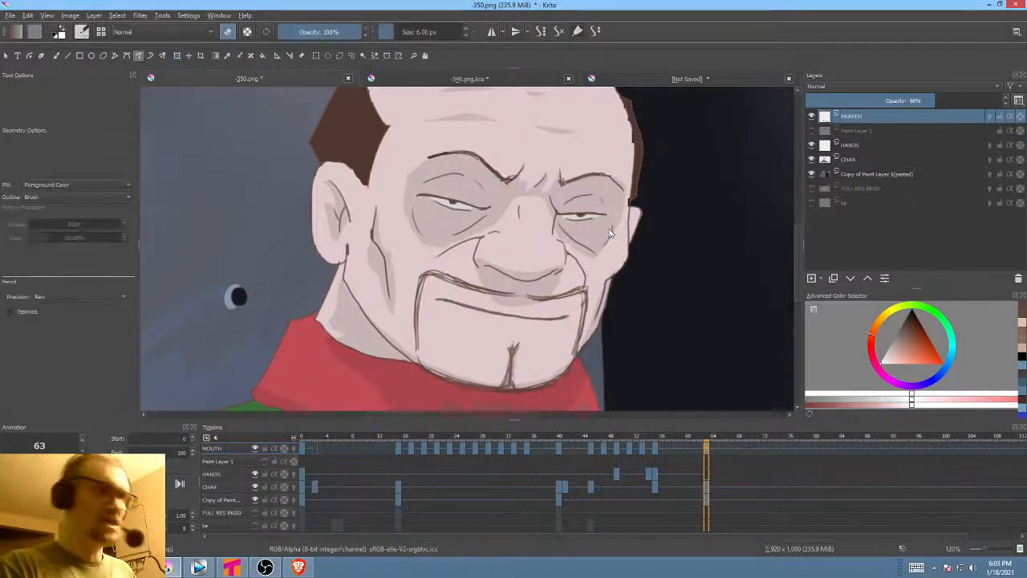
pyautogui.moveTo(688, 160)
pyautogui.mouseDown()
pyautogui.moveTo(554, 117)
pyautogui.moveTo(386, 131)
pyautogui.moveTo(296, 254)
pyautogui.mouseUp()
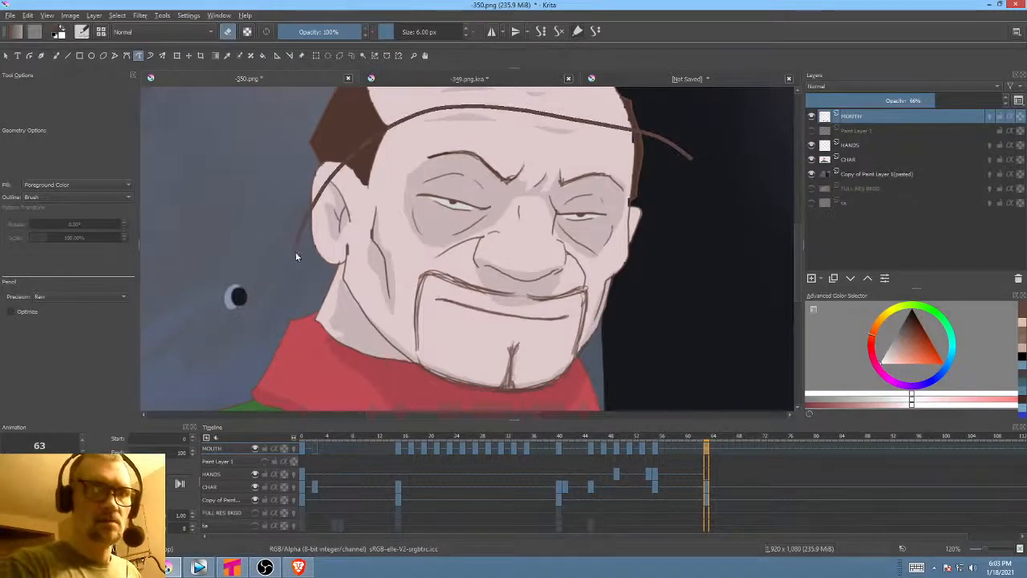
pyautogui.moveTo(360, 306)
pyautogui.mouseDown()
pyautogui.moveTo(416, 287)
pyautogui.moveTo(573, 302)
pyautogui.mouseUp()
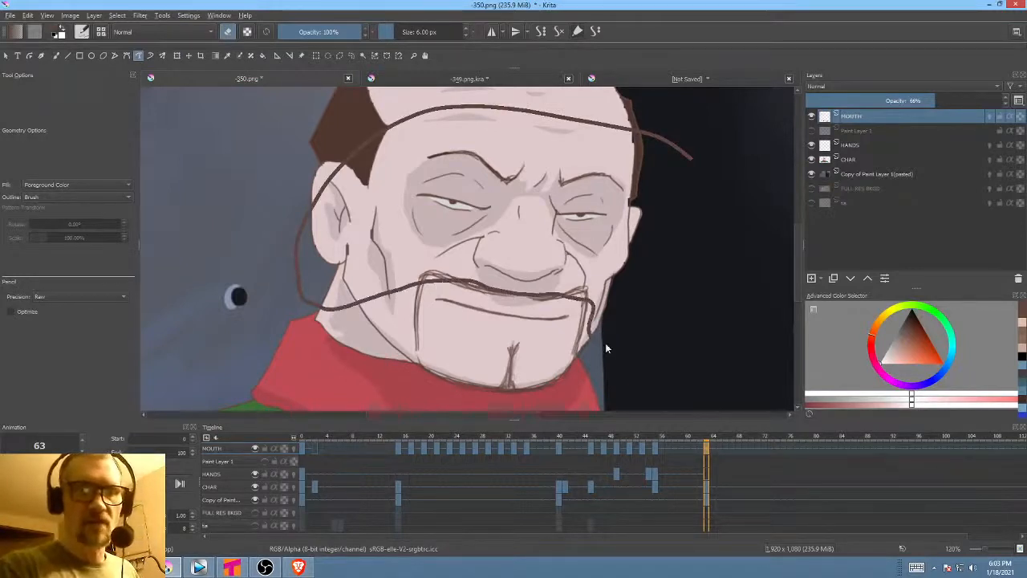
pyautogui.moveTo(605, 345); pyautogui.dragTo(710, 158)
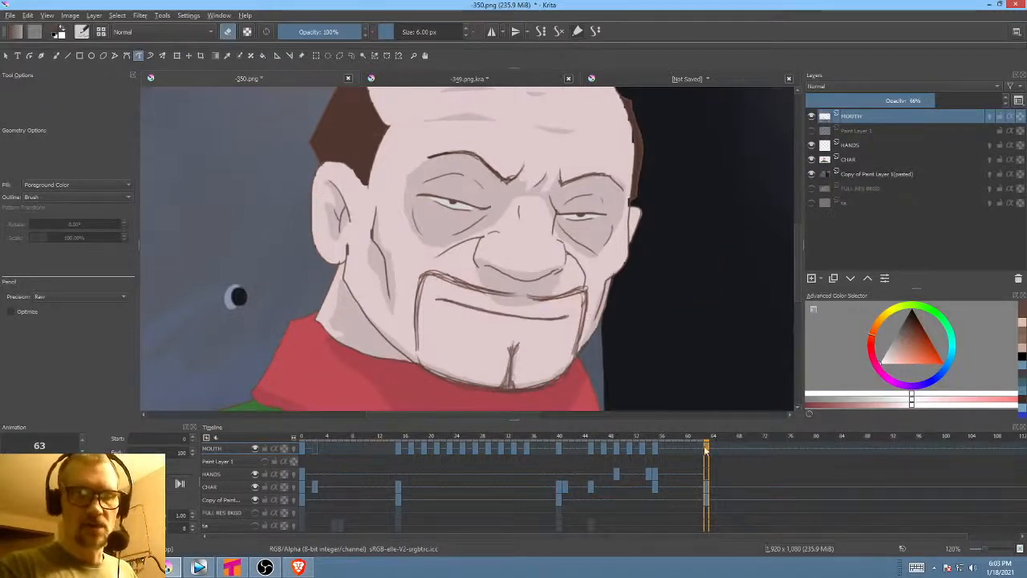
pyautogui.hotkey('ctrl', 't')
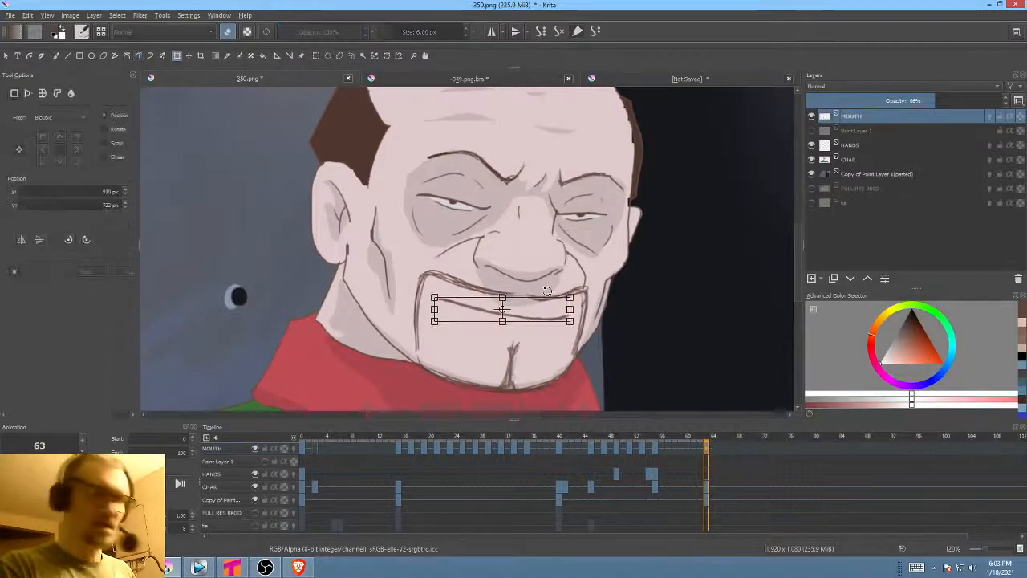
# - Liquify the mouth line at frame 64 on the MOUTH layer so the smile's corners start to drop slightly
pyautogui.click(712, 437)
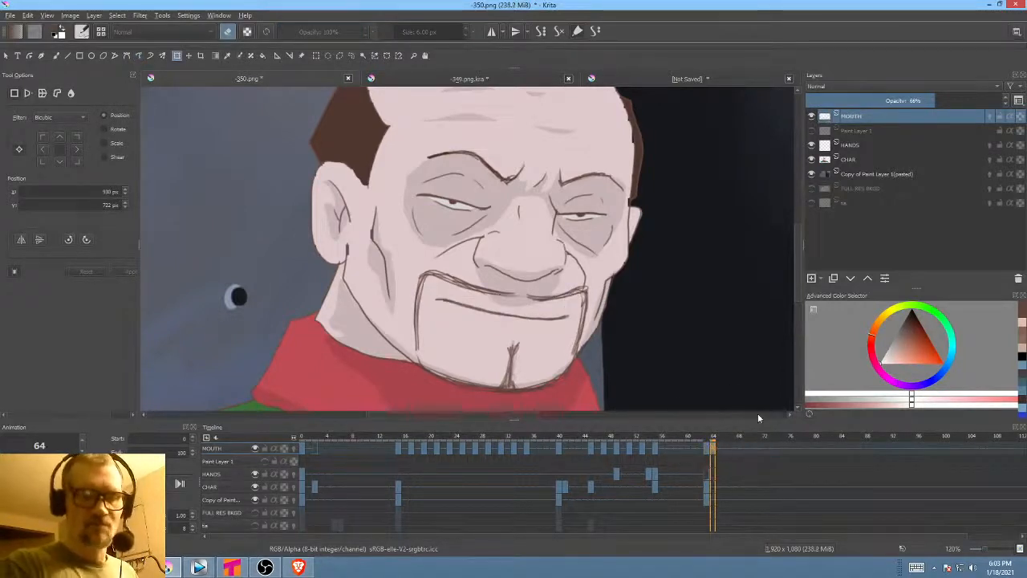
pyautogui.click(483, 313)
pyautogui.rightClick(489, 315)
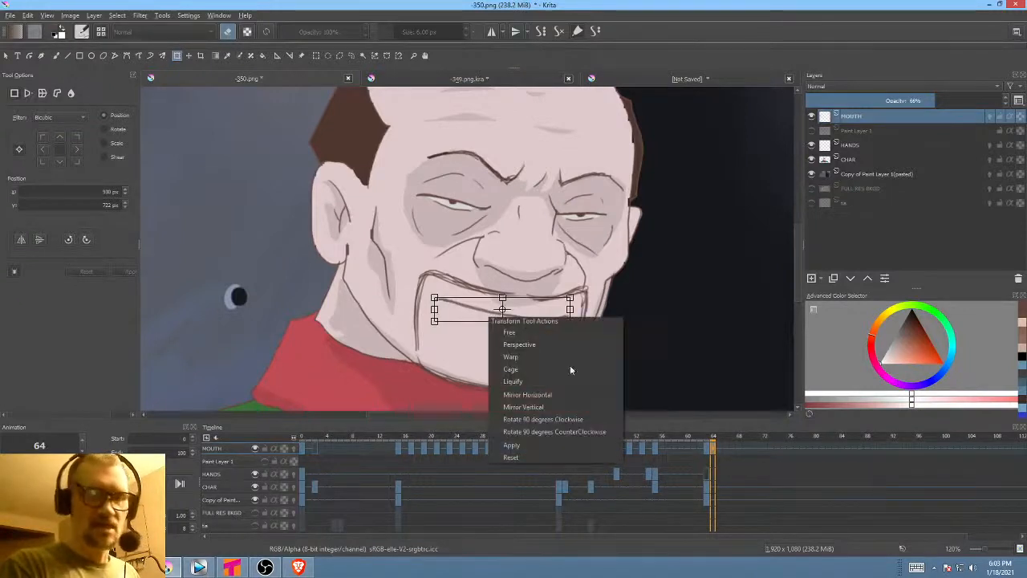
pyautogui.click(551, 379)
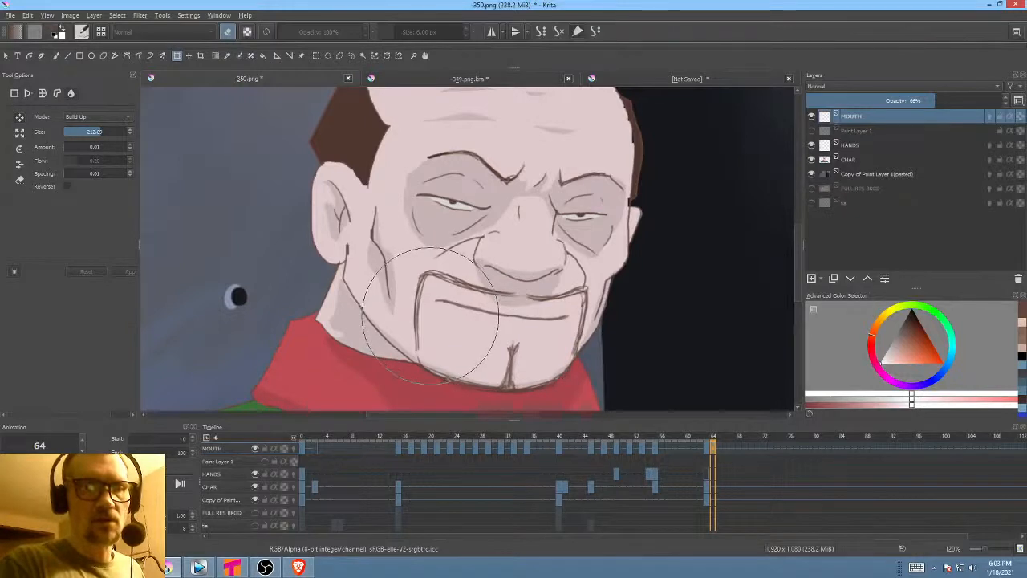
pyautogui.moveTo(584, 330); pyautogui.dragTo(590, 327)
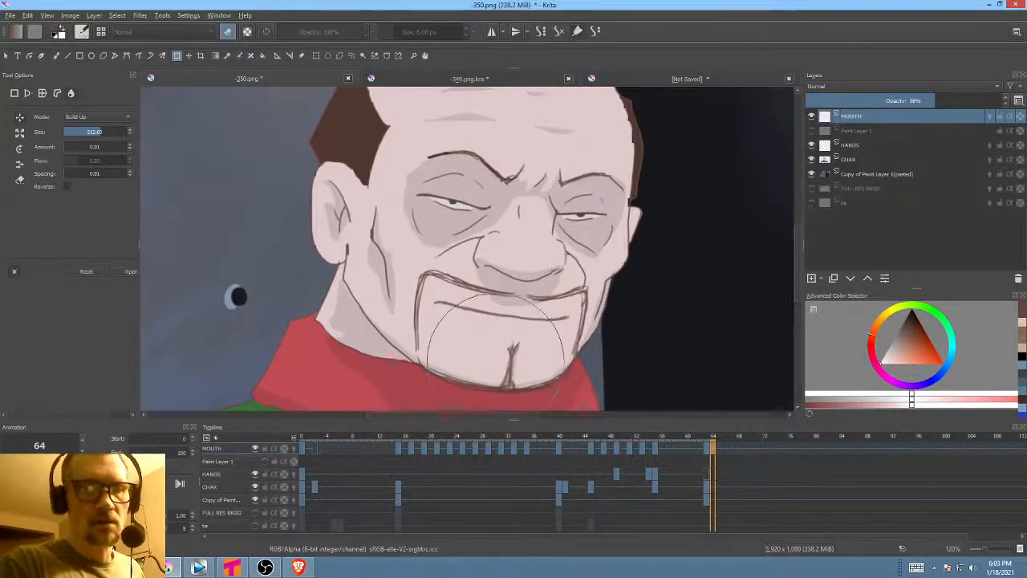
# - Flatten the smile progressively with Liquify on the MOUTH layer at frames 65 and 66, using a smaller brush
pyautogui.click(720, 448)
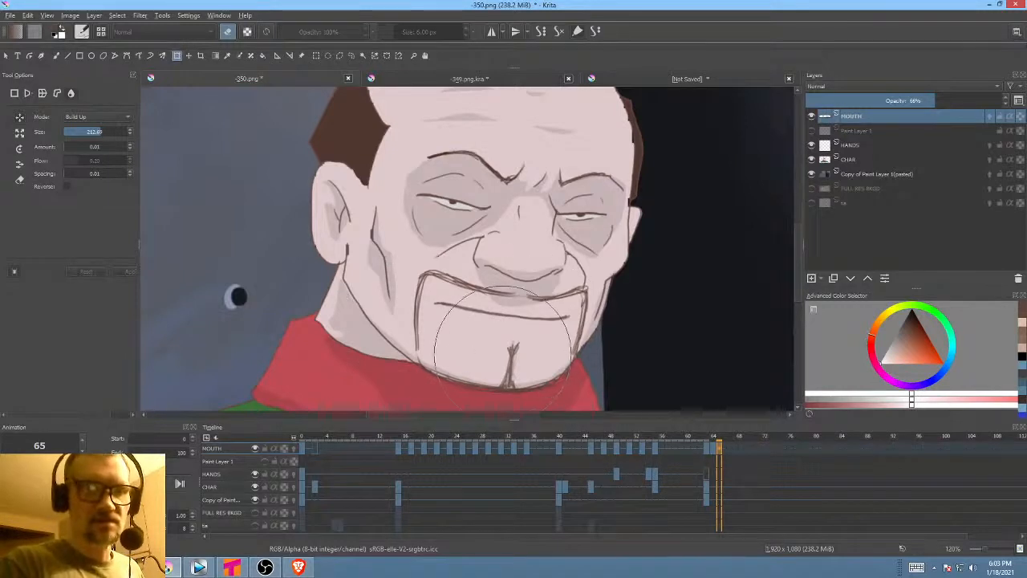
pyautogui.moveTo(512, 345)
pyautogui.mouseDown()
pyautogui.moveTo(476, 350)
pyautogui.moveTo(500, 340)
pyautogui.mouseUp()
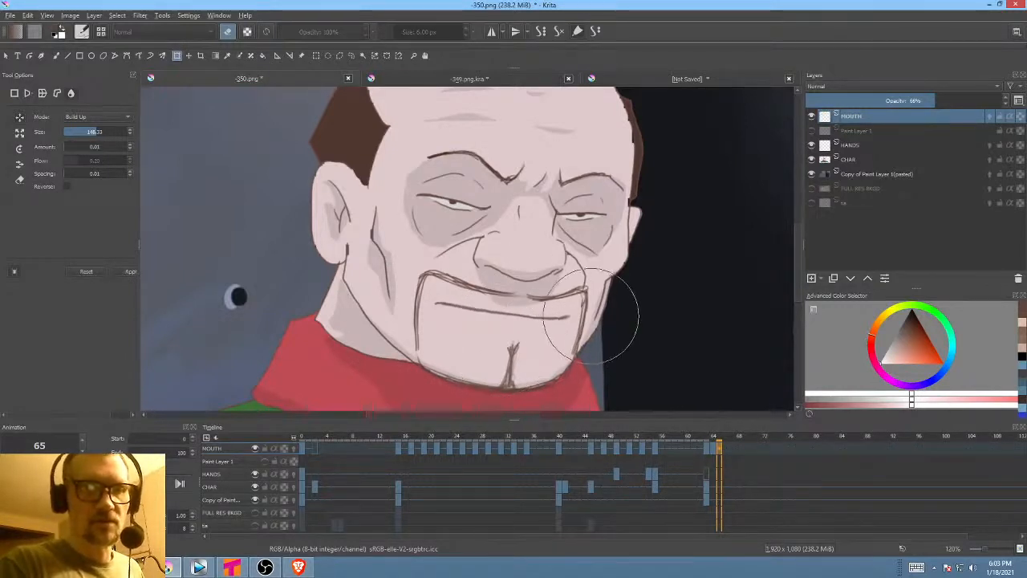
pyautogui.moveTo(625, 307)
pyautogui.mouseDown()
pyautogui.moveTo(586, 337)
pyautogui.moveTo(599, 297)
pyautogui.moveTo(547, 345)
pyautogui.mouseUp()
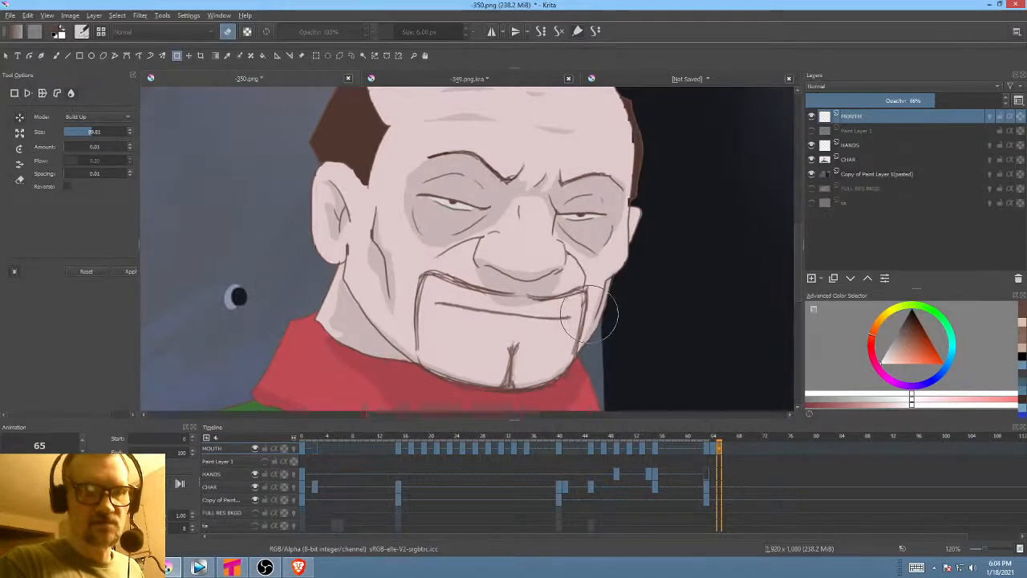
pyautogui.click(729, 446)
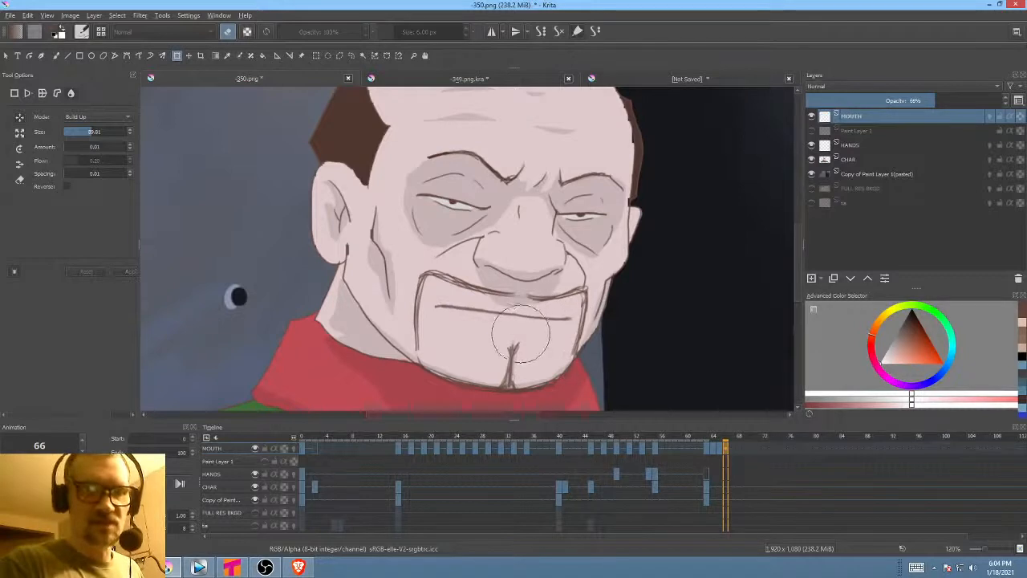
pyautogui.moveTo(597, 323); pyautogui.dragTo(553, 344)
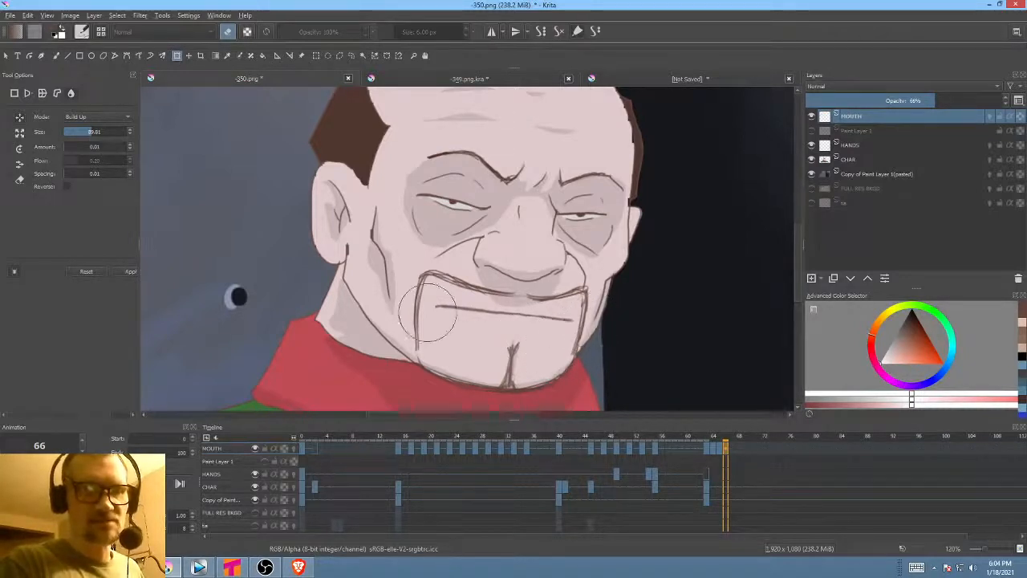
# - Bend the mouth line into a deepening frown with Liquify on the MOUTH layer at frames 67 and 68
pyautogui.click(734, 450)
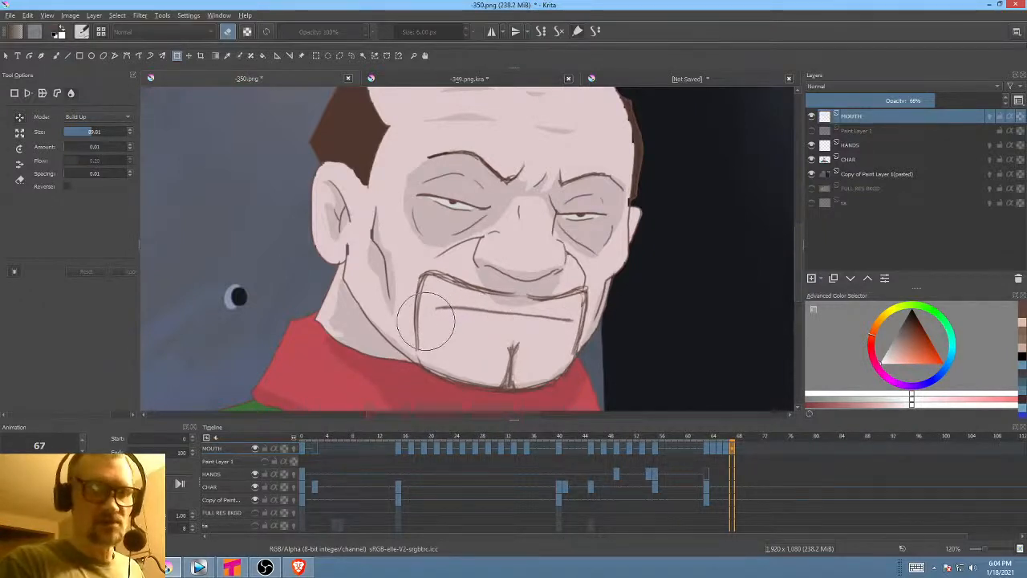
pyautogui.moveTo(424, 321); pyautogui.dragTo(458, 297)
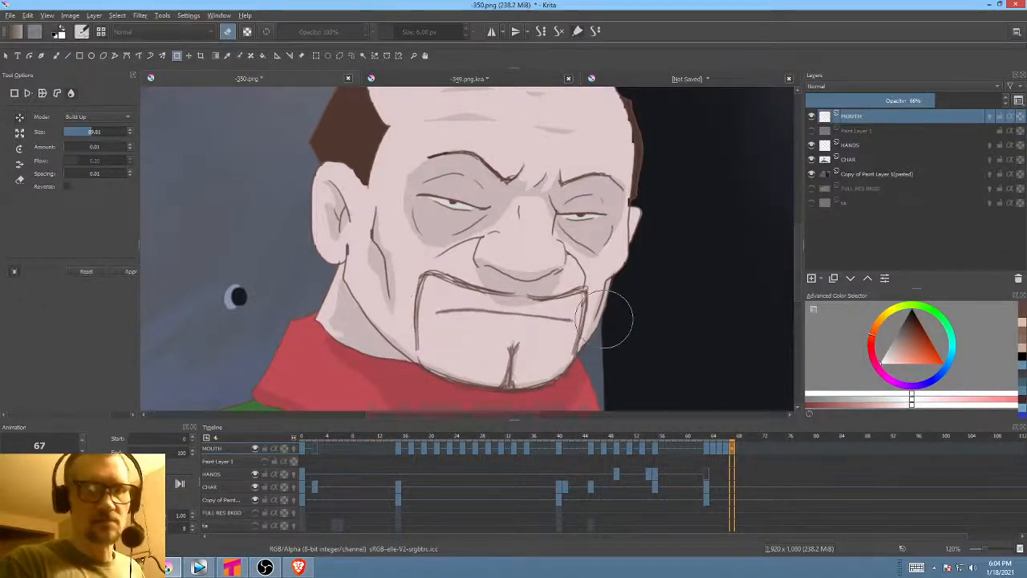
pyautogui.moveTo(592, 328)
pyautogui.mouseDown()
pyautogui.moveTo(609, 327)
pyautogui.moveTo(600, 330)
pyautogui.mouseUp()
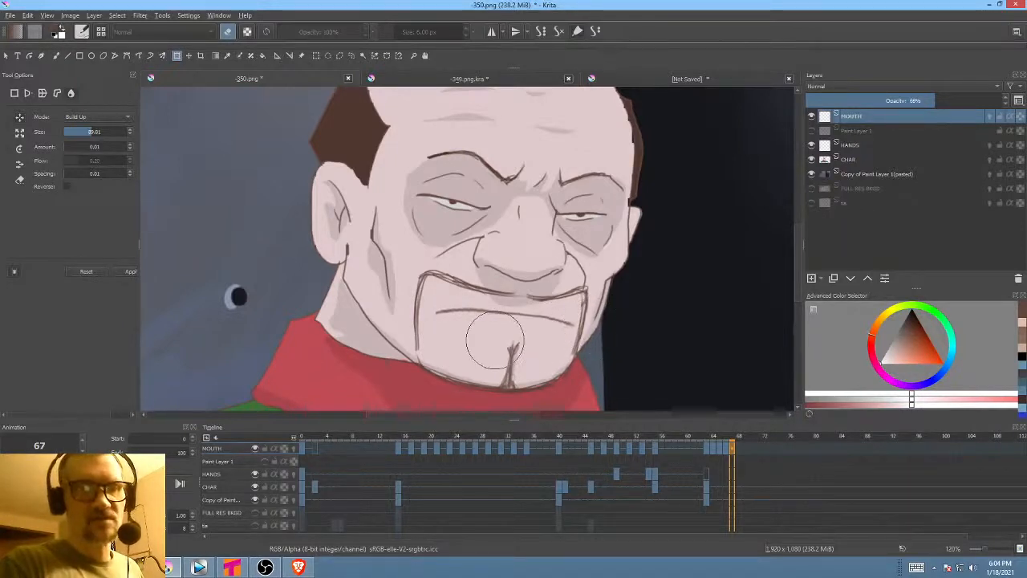
pyautogui.click(739, 449)
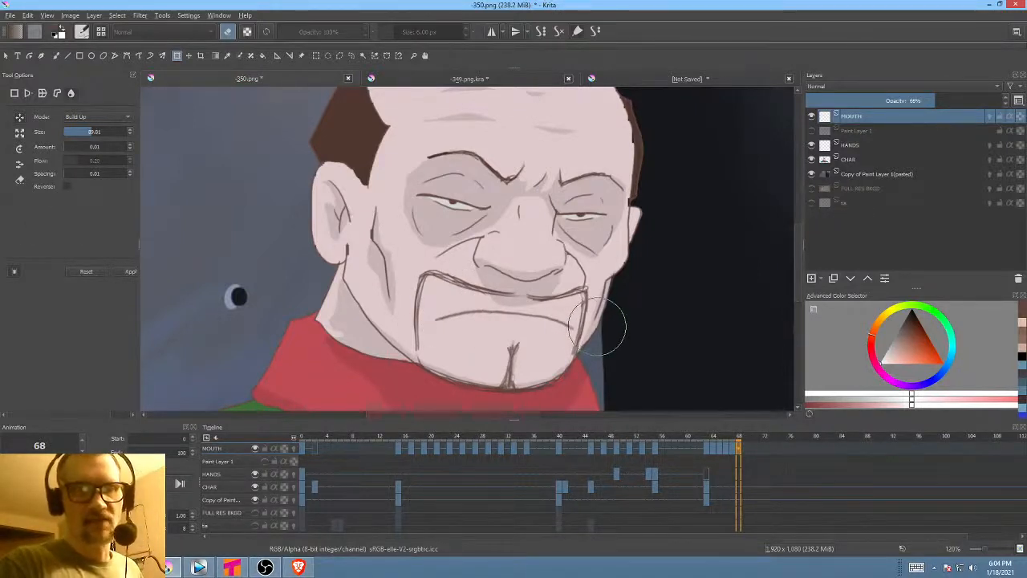
# - Play the animation from frame 60 to review the bald man's smile turning into a frown
pyautogui.click(687, 456)
pyautogui.press('space')
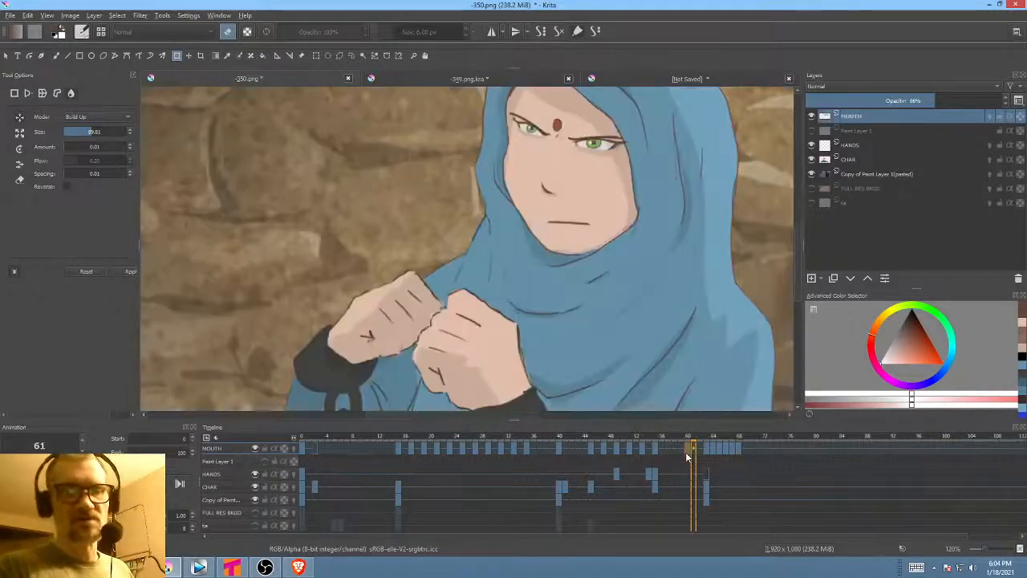
pyautogui.press('space')
pyautogui.press('space')
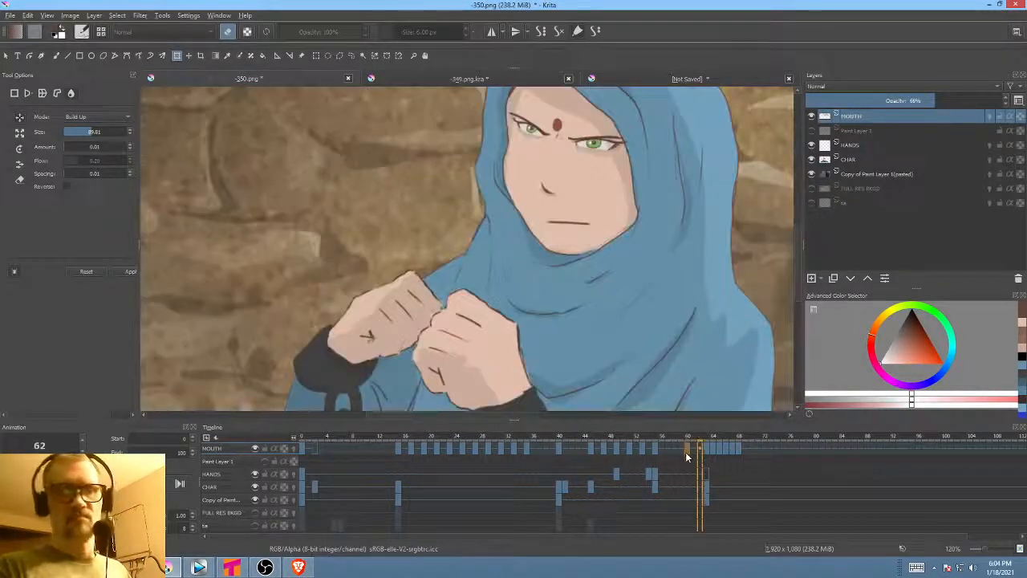
pyautogui.press('space')
pyautogui.press('space')
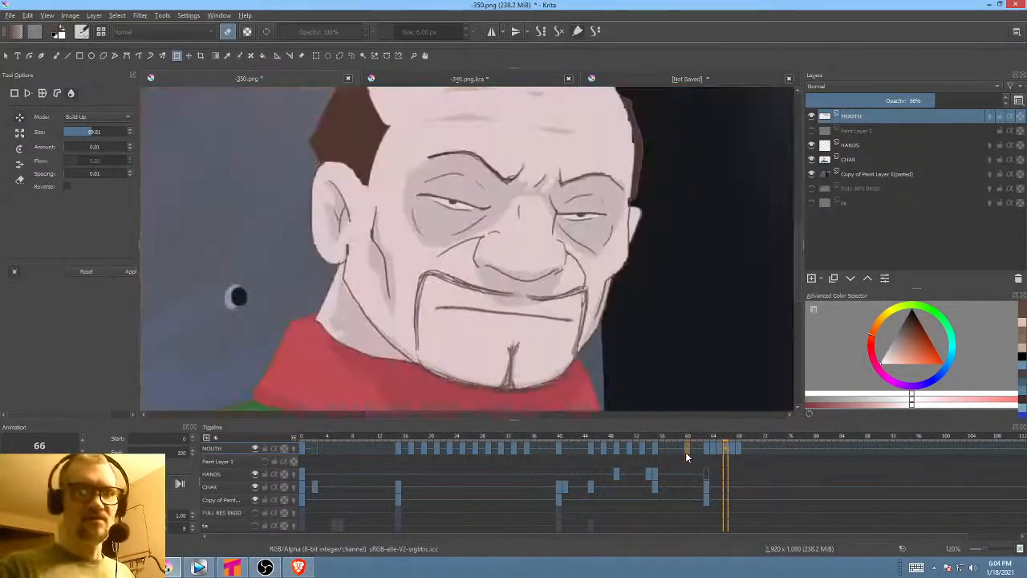
pyautogui.press('space')
# - Remove the MOUTH keyframe at frame 68 and return to frame 61 ahead of the bald man's shot
pyautogui.click(738, 447)
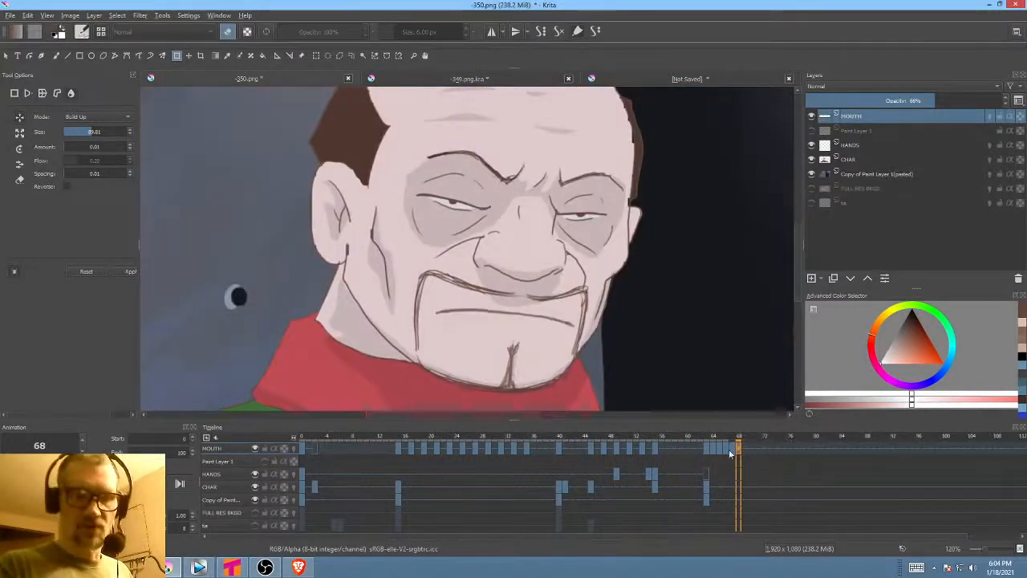
pyautogui.click(691, 447)
pyautogui.scroll(-2, 594, 261)
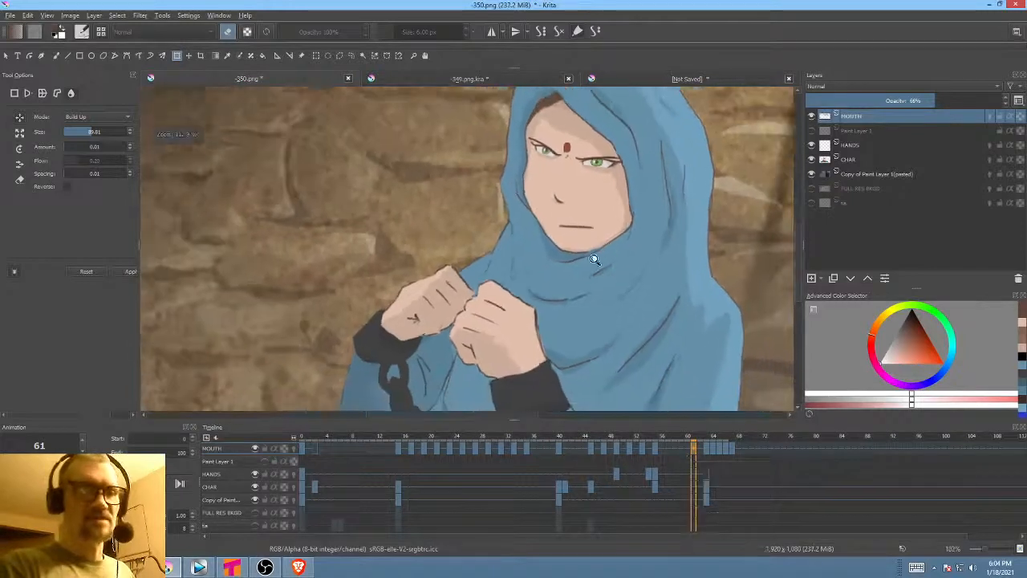
# - Play the animation from frame 44, and shift the four MOUTH keyframes of the smile-to-frown change to frames 67 to 70
pyautogui.click(589, 462)
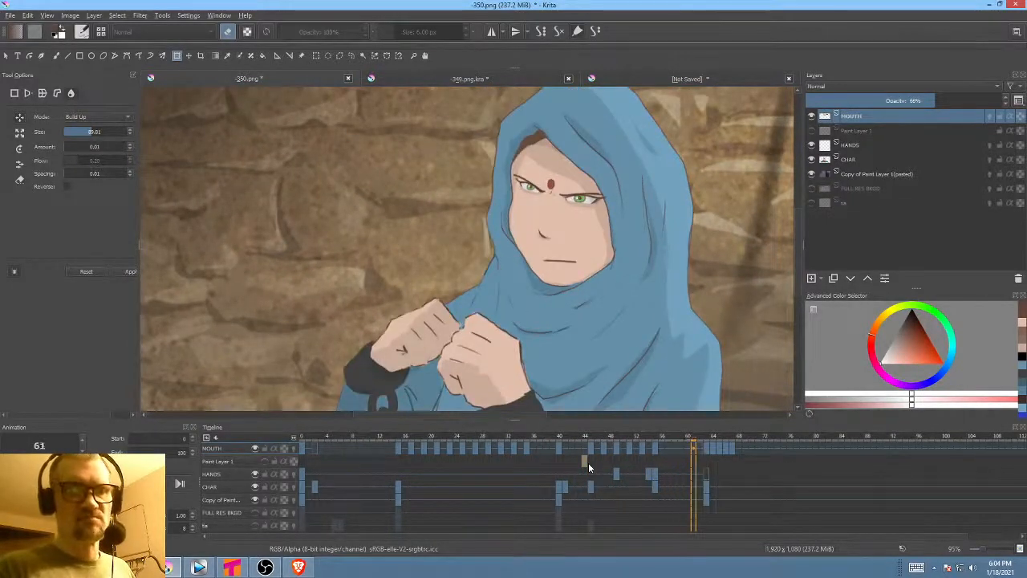
pyautogui.press('space')
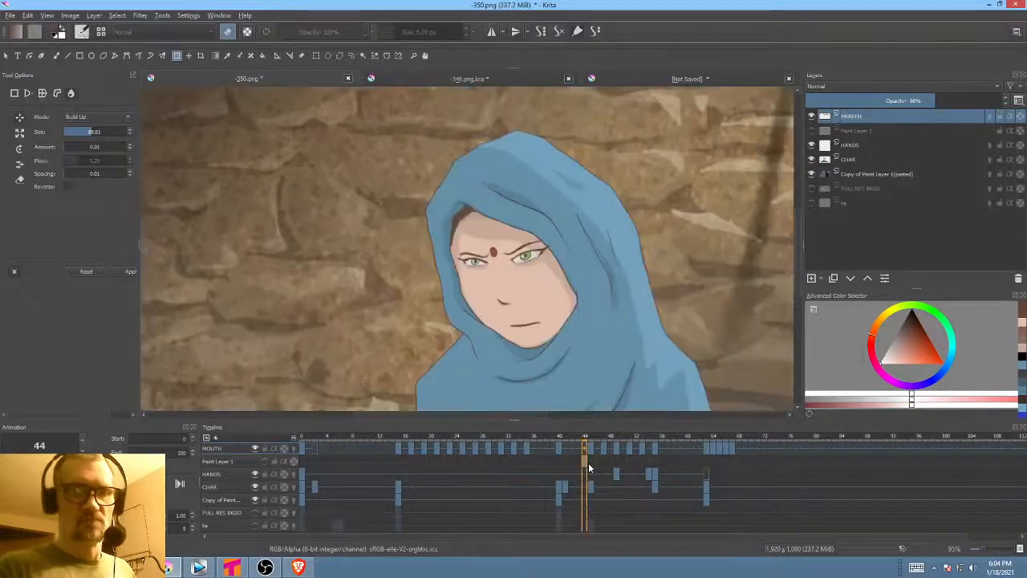
pyautogui.click(713, 447)
pyautogui.moveTo(715, 447); pyautogui.dragTo(741, 447)
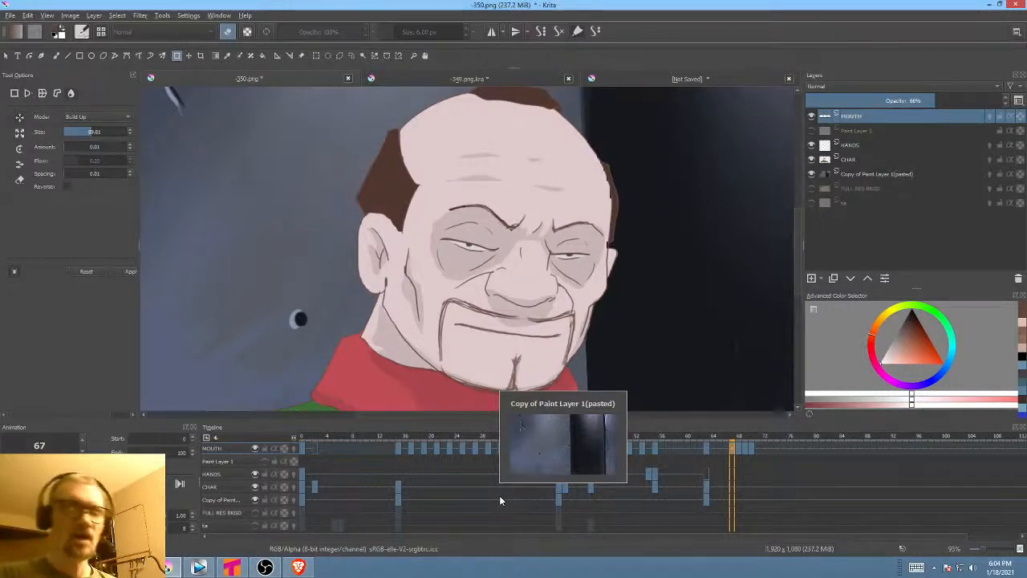
# - Move the woman's CHAR keyframe from frame 41 to frame 43 and play the animation from frame 37 to check the timing
pyautogui.click(669, 445)
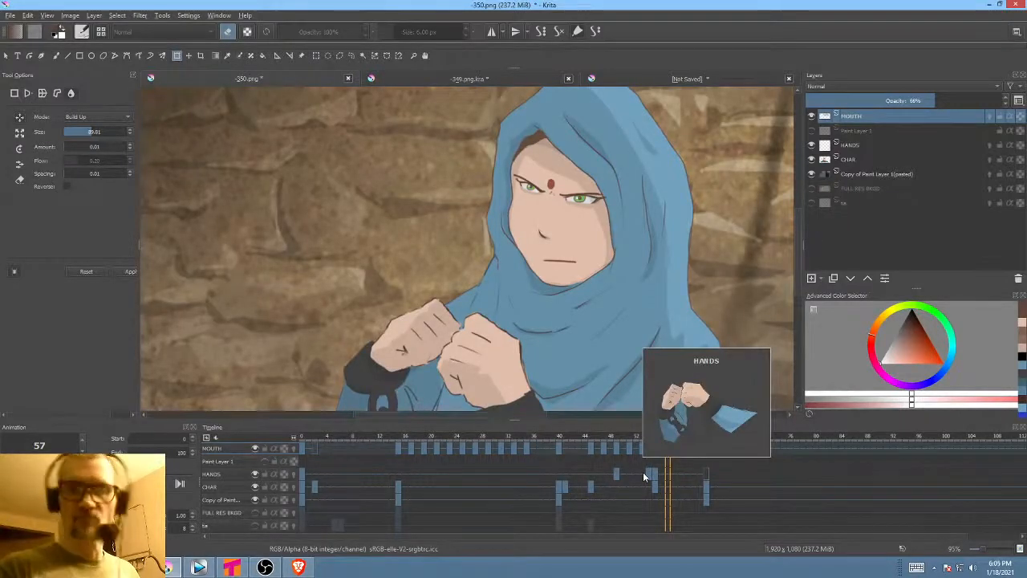
pyautogui.click(566, 485)
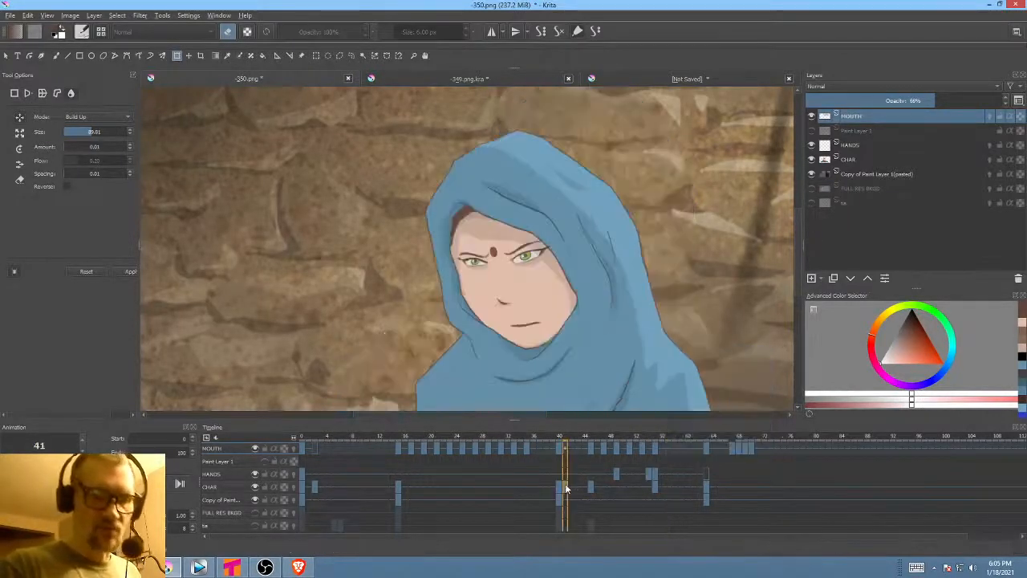
pyautogui.click(571, 486)
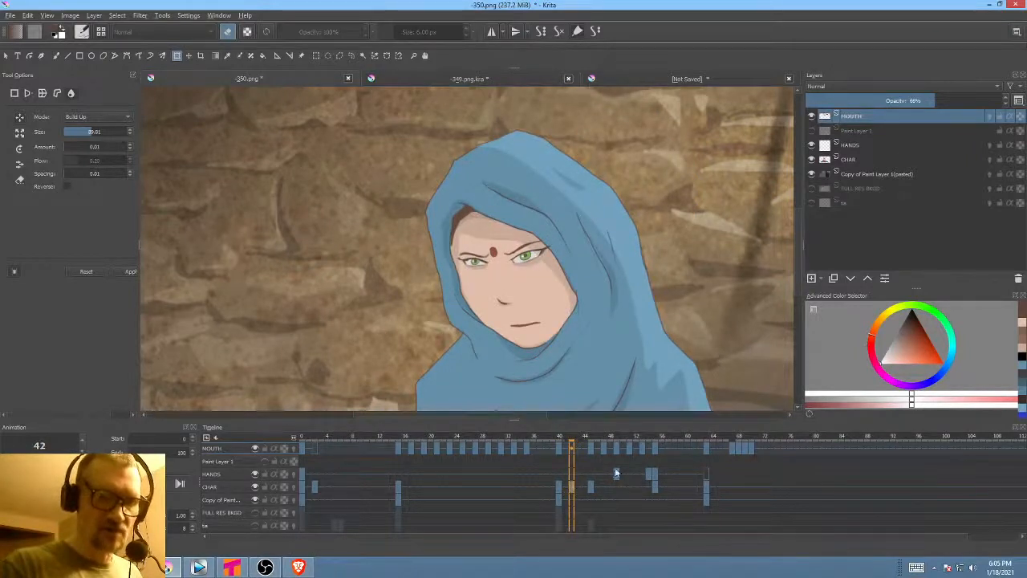
pyautogui.click(532, 488)
pyautogui.press('space')
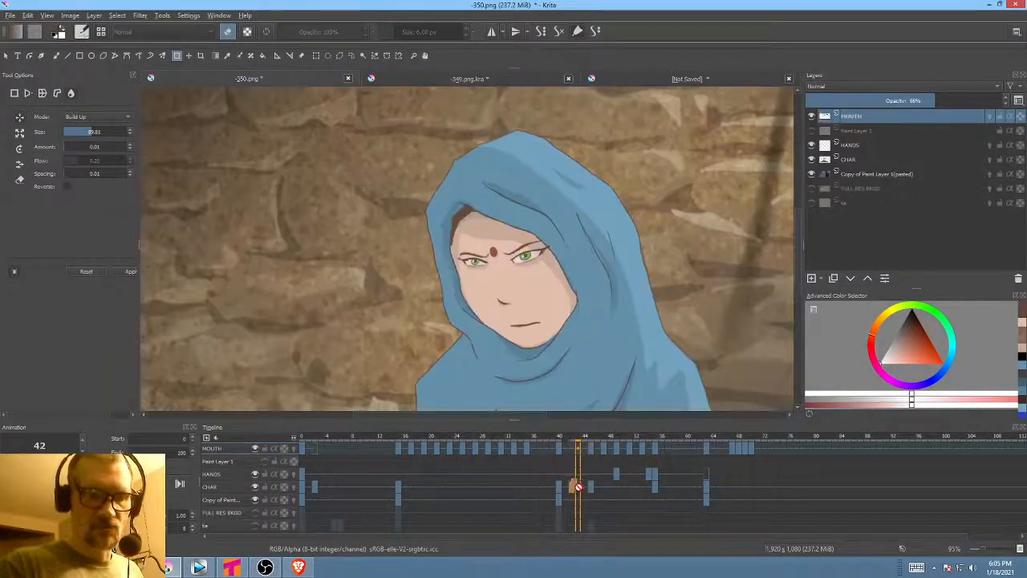
pyautogui.moveTo(578, 487); pyautogui.dragTo(579, 487)
pyautogui.click(540, 487)
pyautogui.press('space')
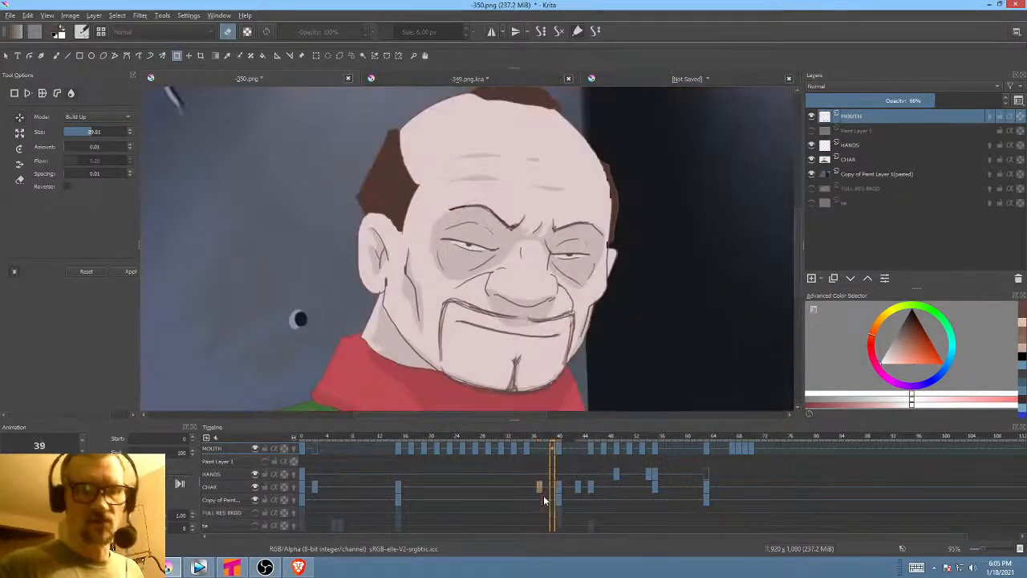
pyautogui.press('space')
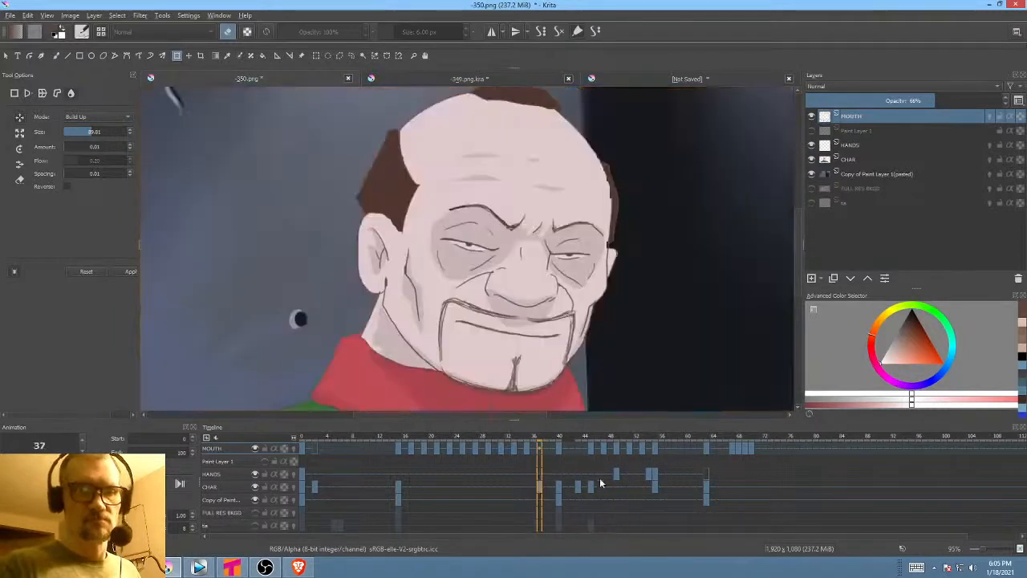
# - Enlarge the timeline and shift all layers' keyframes from frame 45 onward three frames later, starting at frame 48
pyautogui.click(673, 415)
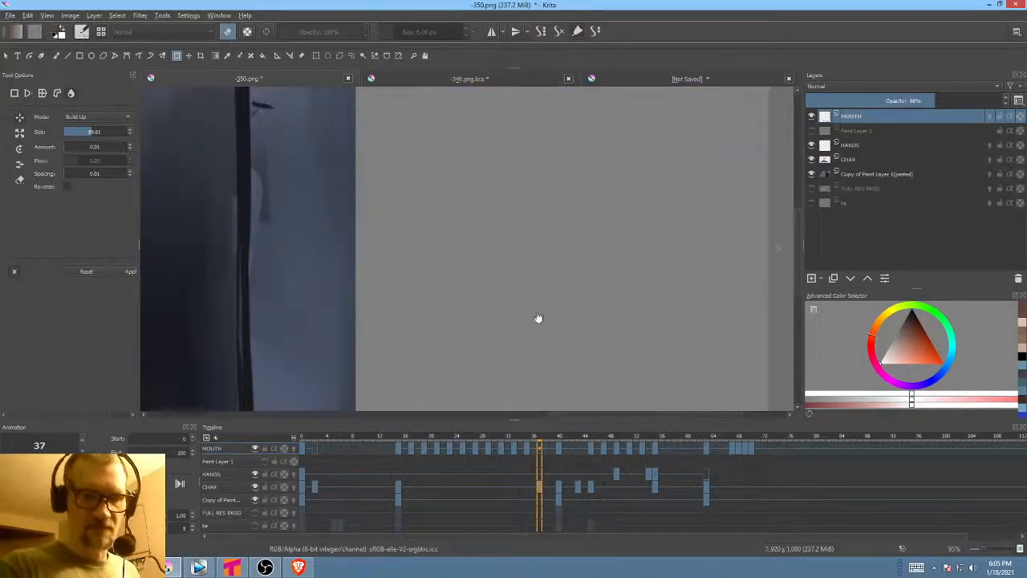
pyautogui.moveTo(538, 317); pyautogui.dragTo(689, 247)
pyautogui.click(592, 447)
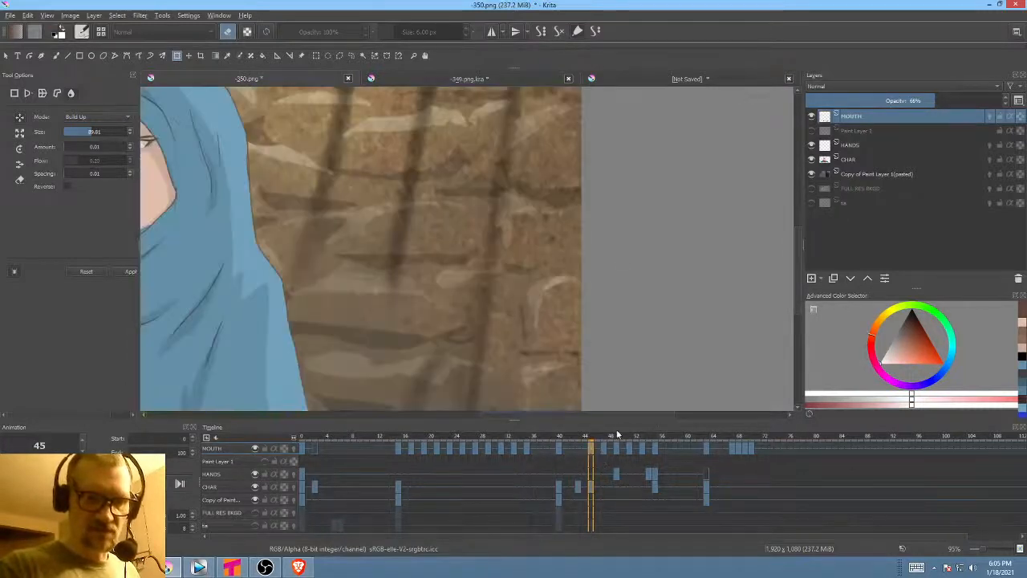
pyautogui.moveTo(629, 419); pyautogui.dragTo(629, 388)
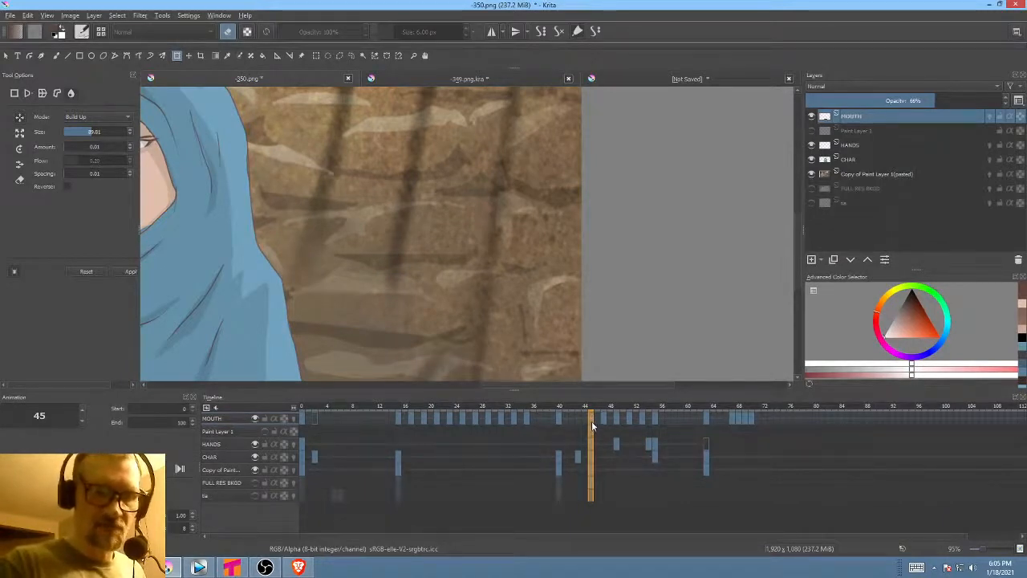
pyautogui.moveTo(592, 420); pyautogui.dragTo(609, 418)
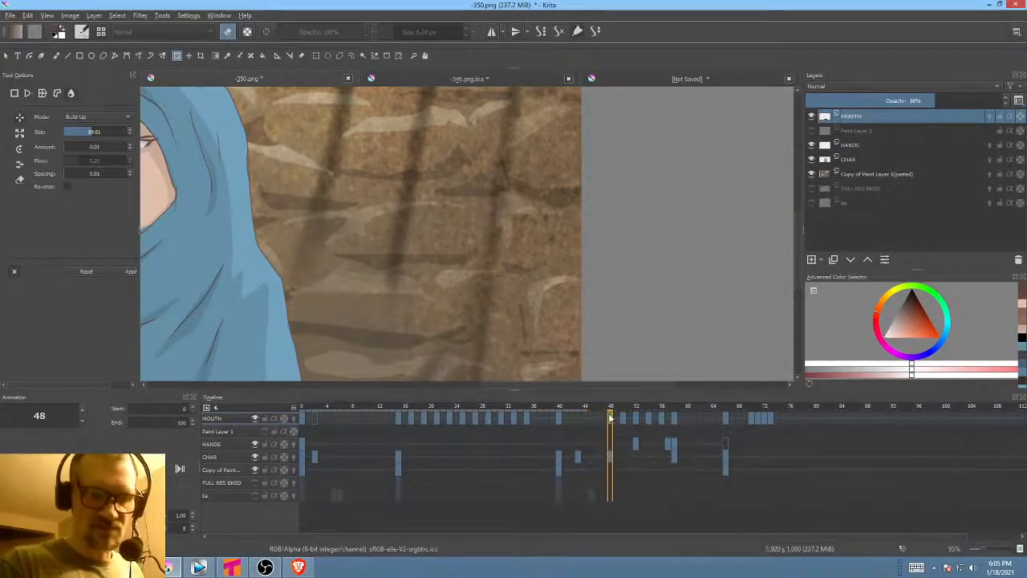
# - Play the animation from frame 38 to review the retimed woman's shot and the cut to the bald man
pyautogui.click(547, 441)
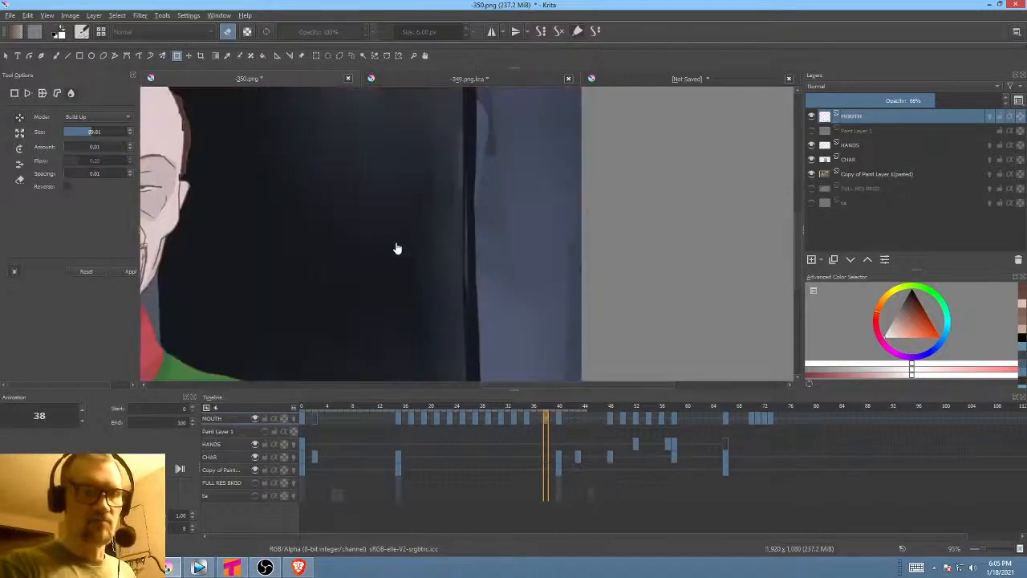
pyautogui.scroll(-2, 406, 262)
pyautogui.moveTo(407, 262); pyautogui.dragTo(607, 310)
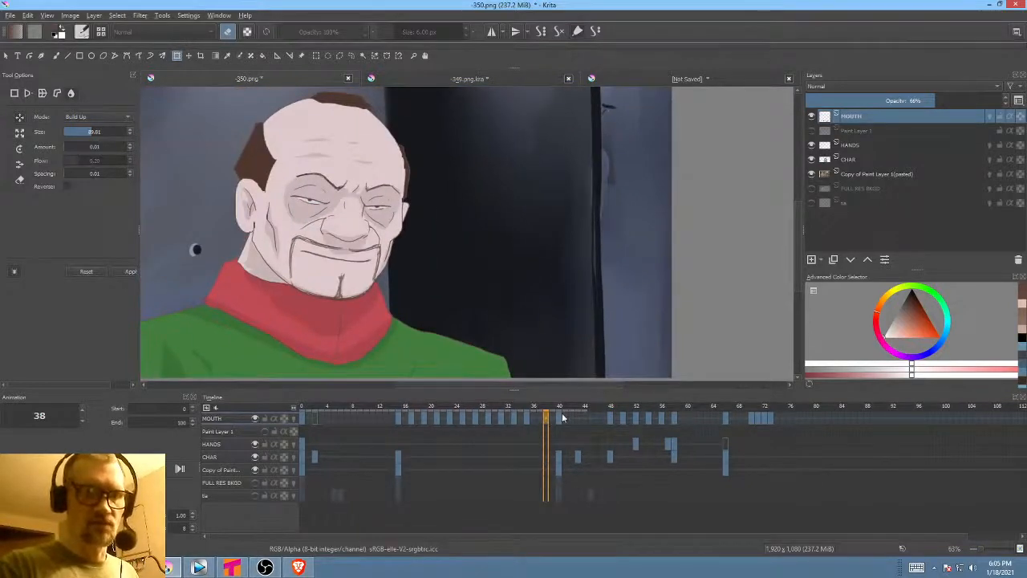
pyautogui.press('space')
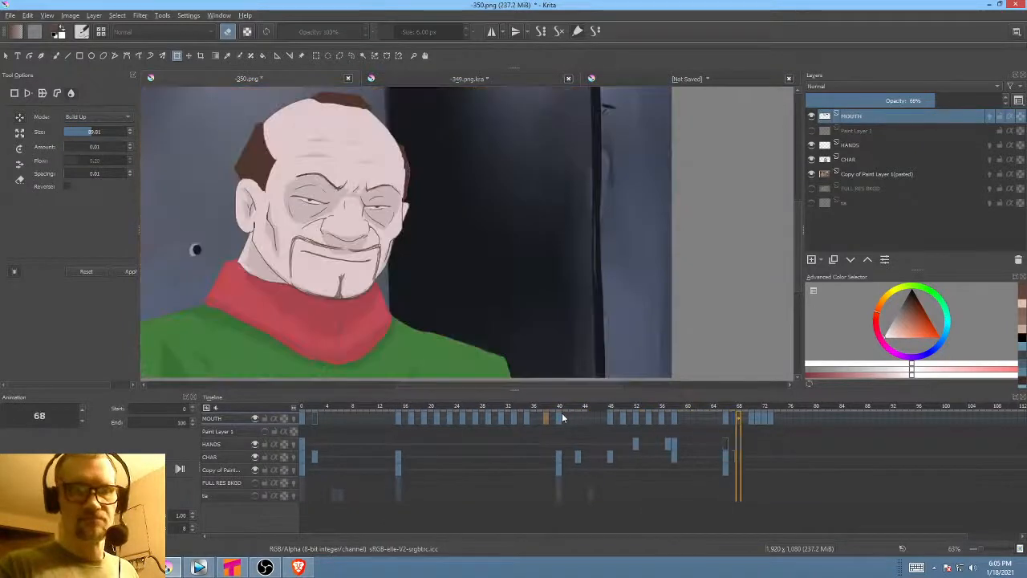
pyautogui.press('space')
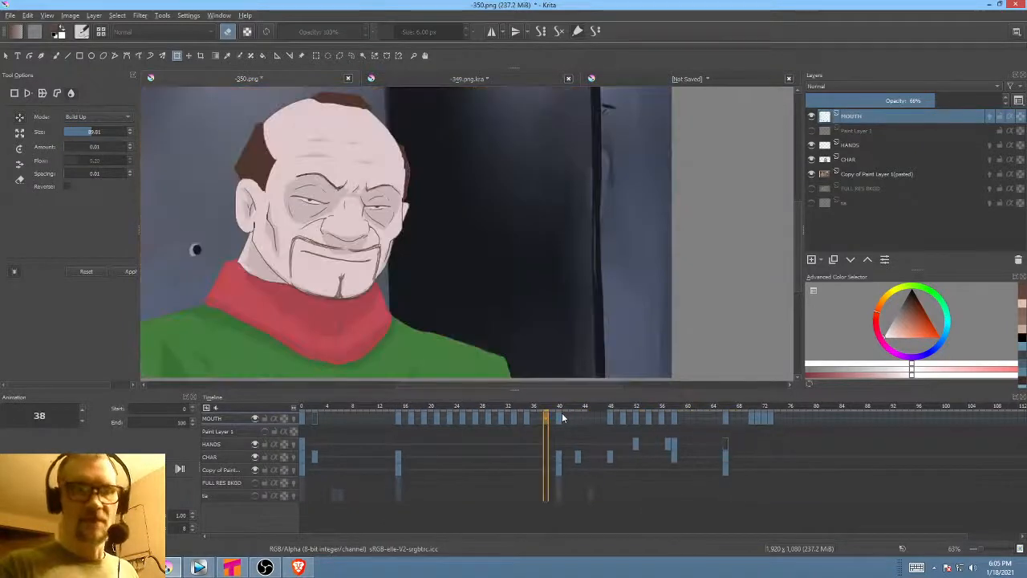
# - Play the bald man's shot from frame 66 repeatedly to examine his smile turning into a frown
pyautogui.click(726, 418)
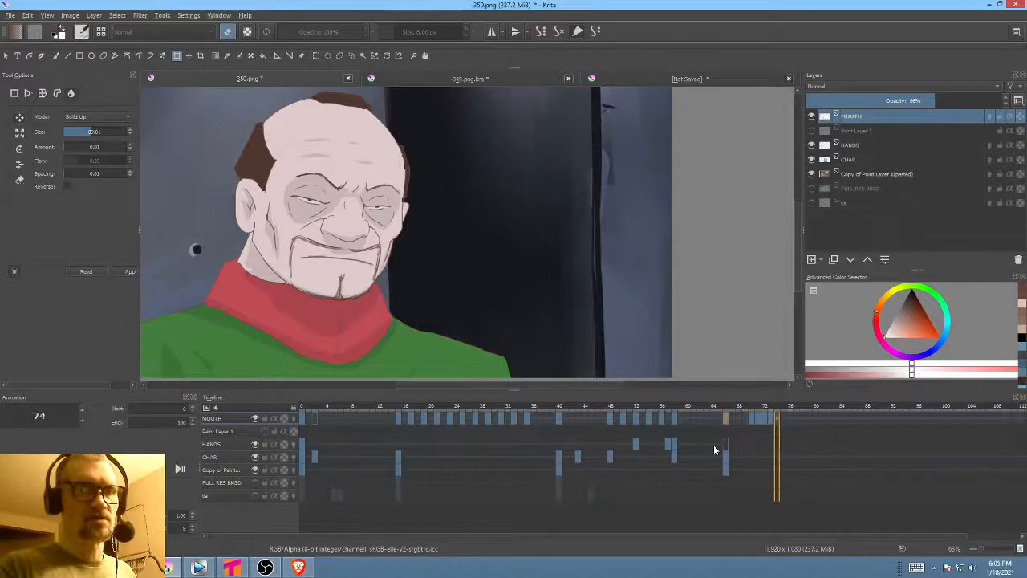
pyautogui.press('space')
pyautogui.press('Right')
pyautogui.press('space')
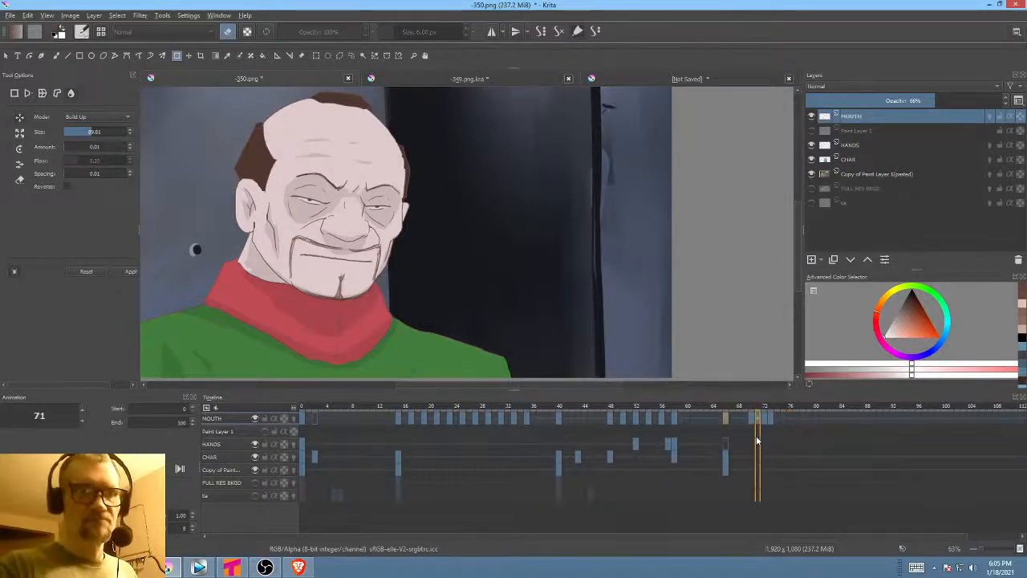
pyautogui.press('space')
pyautogui.scroll(2, 519, 230)
pyautogui.press('space')
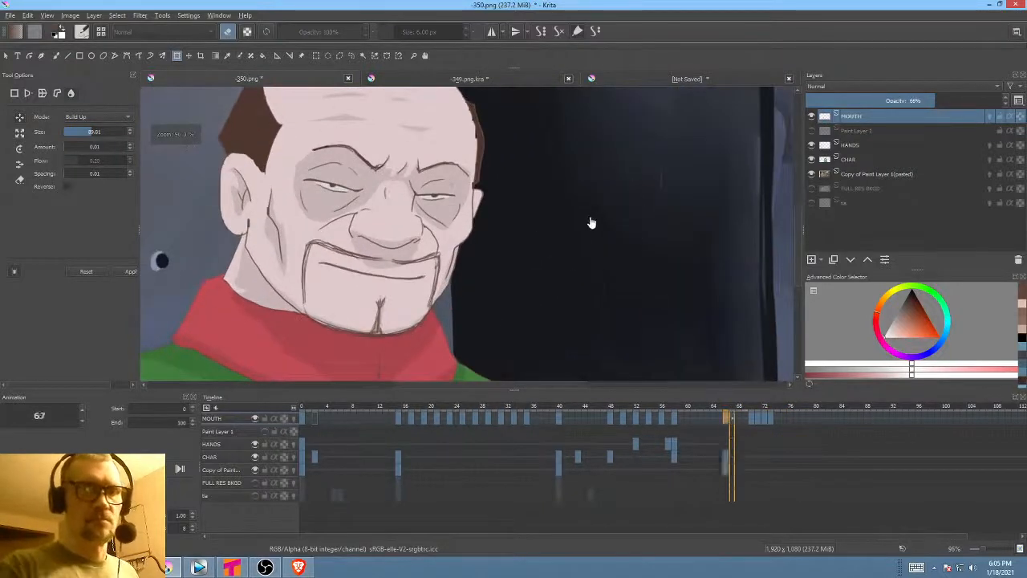
pyautogui.press('space')
pyautogui.press('space')
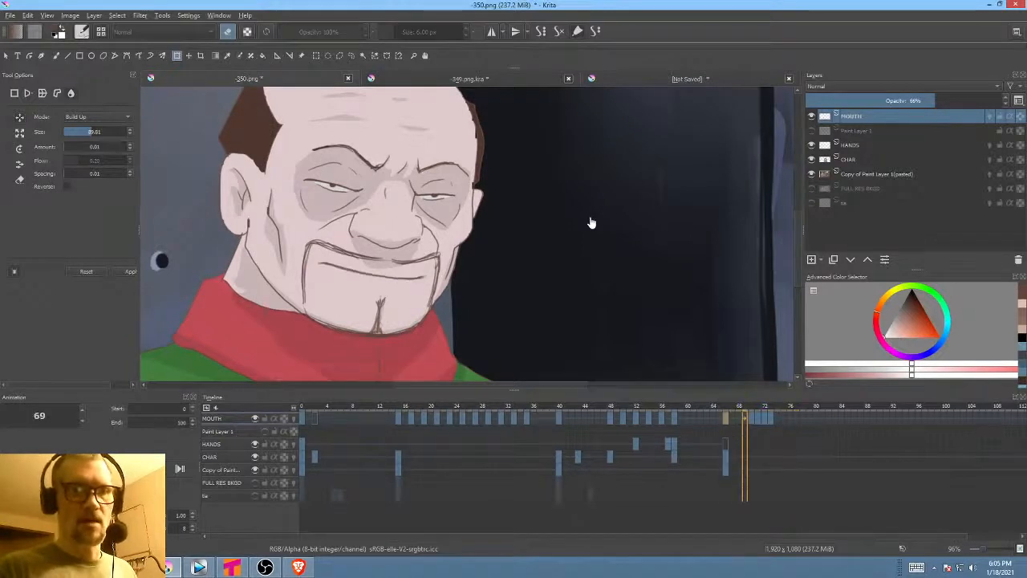
pyautogui.press('space')
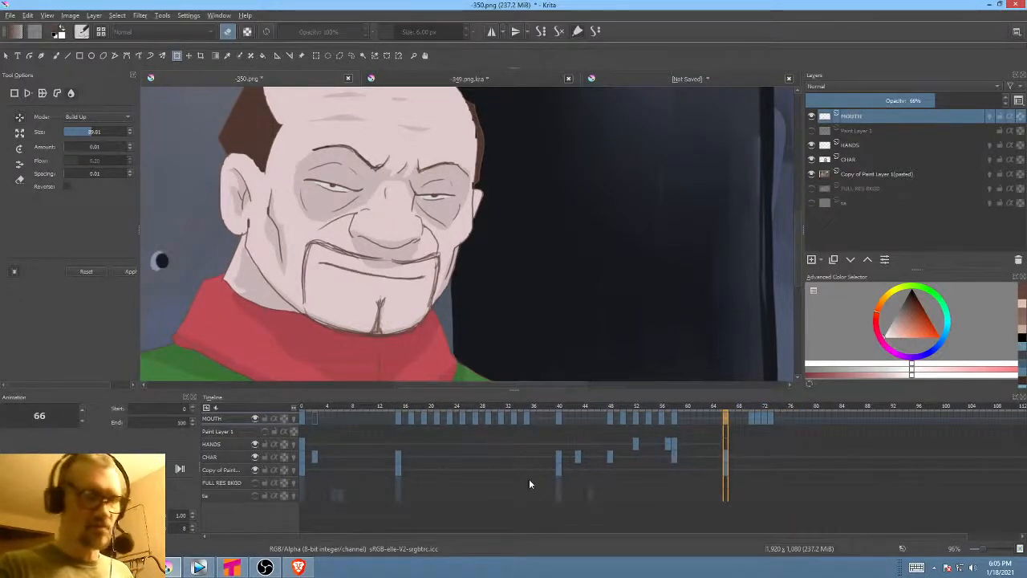
# - Create a CHAR keyframe at frame 70 and slightly reshape the bald man's eyebrows with the Liquify transform
pyautogui.click(867, 156)
pyautogui.click(751, 456)
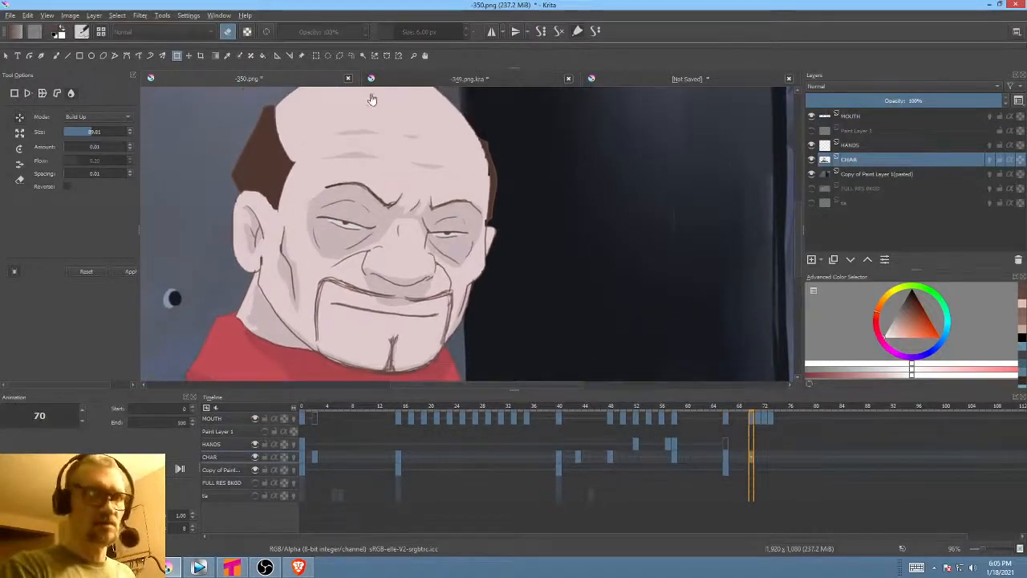
pyautogui.click(398, 163)
pyautogui.rightClick(408, 170)
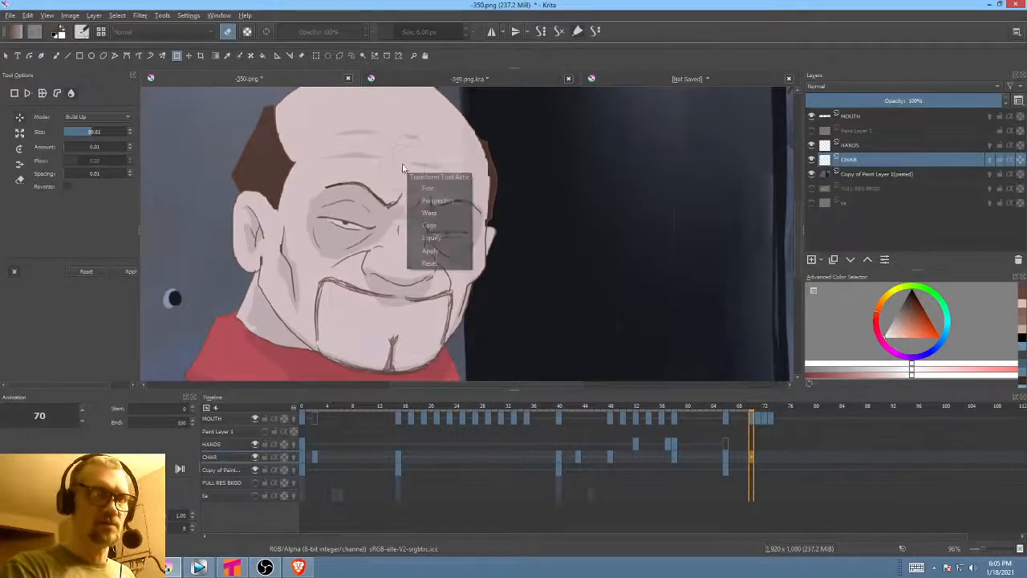
pyautogui.click(443, 187)
pyautogui.rightClick(474, 164)
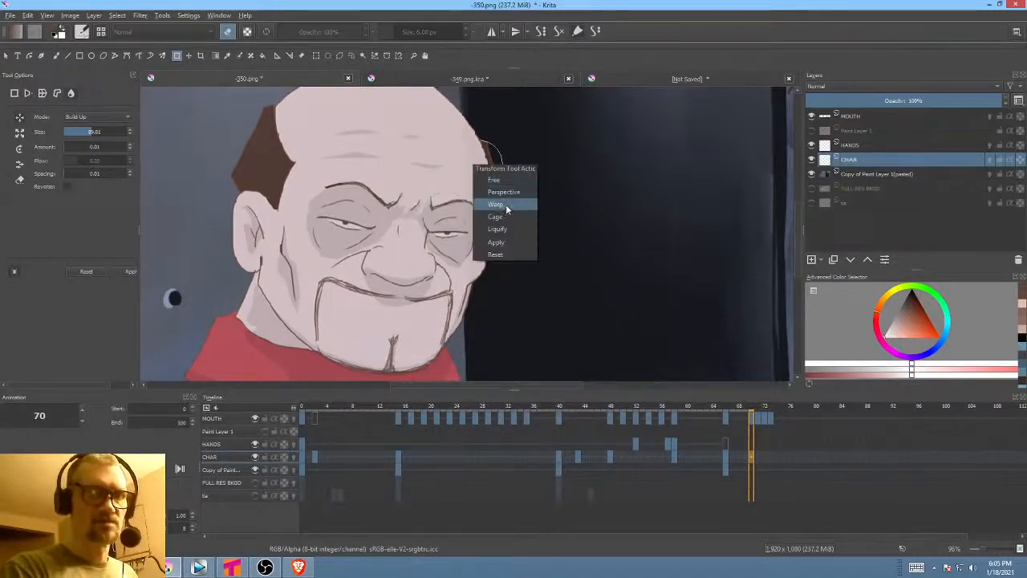
pyautogui.click(502, 218)
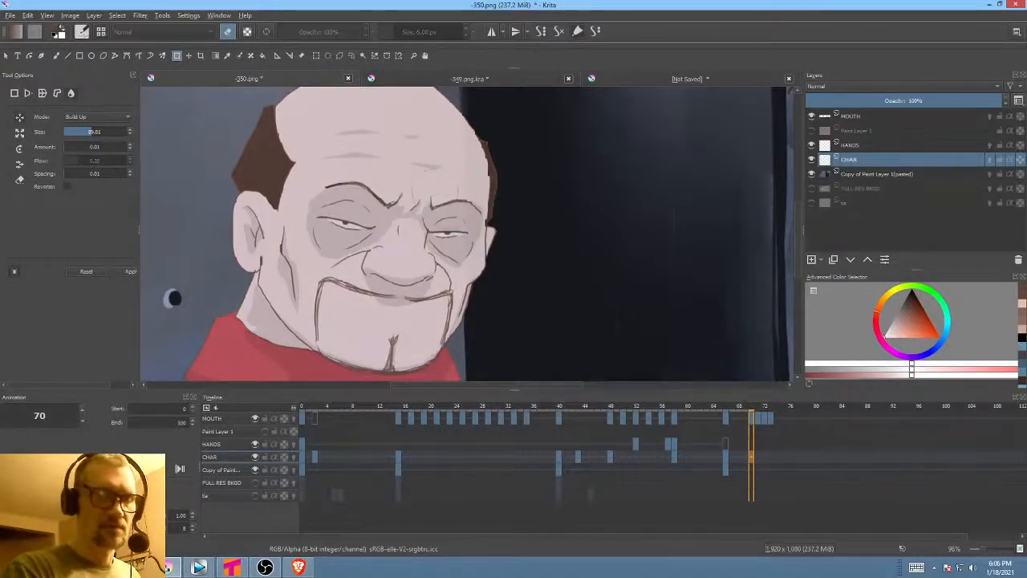
pyautogui.moveTo(433, 191)
pyautogui.mouseDown()
pyautogui.moveTo(438, 204)
pyautogui.moveTo(363, 188)
pyautogui.moveTo(355, 199)
pyautogui.mouseUp()
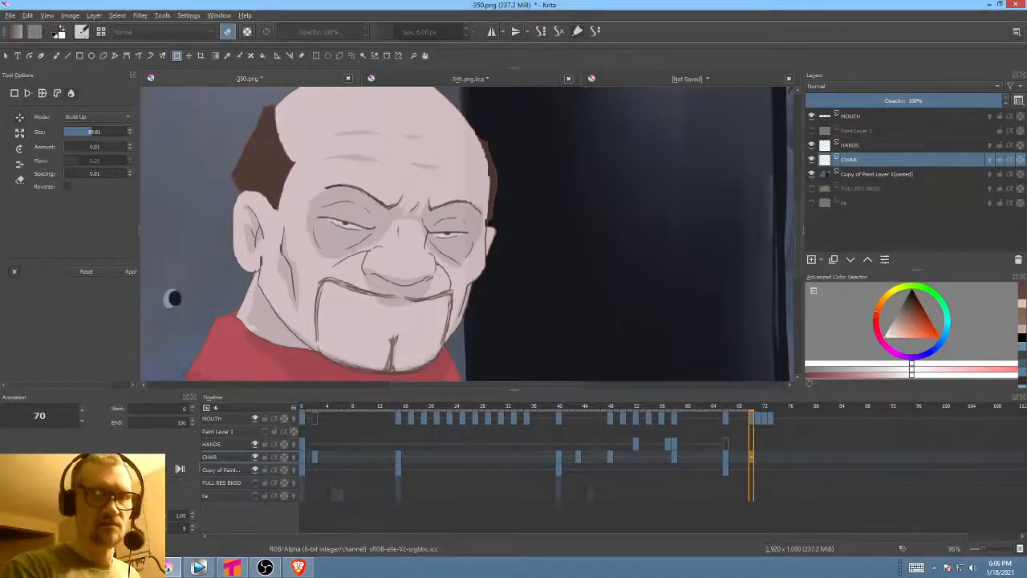
# - Create CHAR keyframes at frames 71 and 72 and progressively lower the bald man's eyebrows into a scowl with Liquify
pyautogui.click(759, 457)
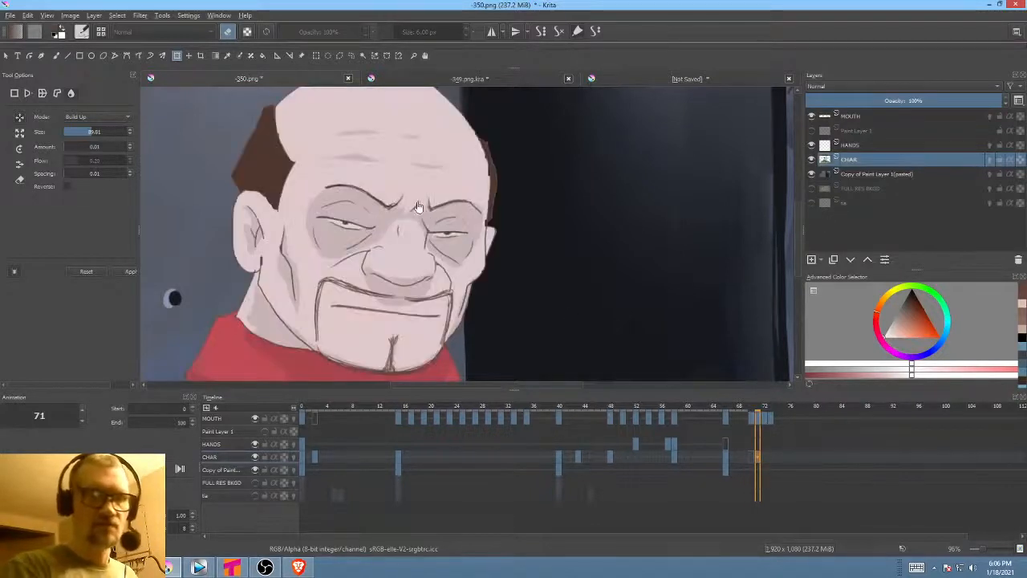
pyautogui.moveTo(438, 192); pyautogui.dragTo(431, 199)
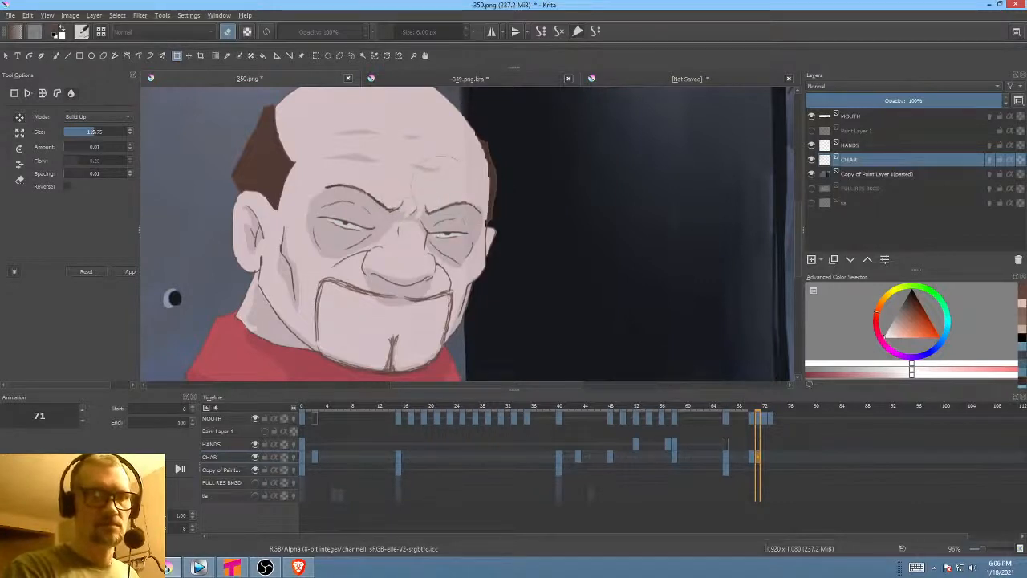
pyautogui.moveTo(389, 173); pyautogui.dragTo(381, 173)
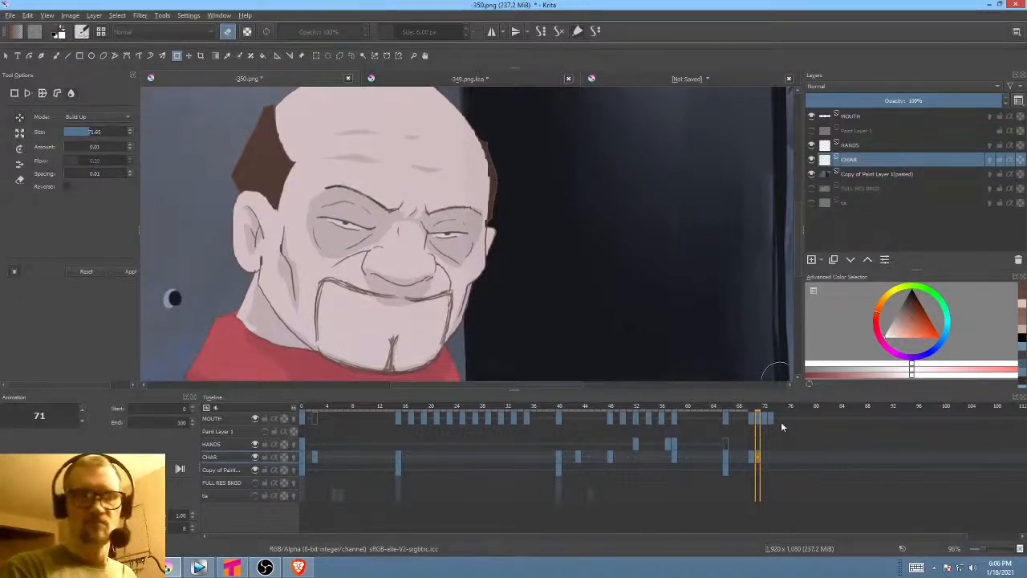
pyautogui.click(767, 457)
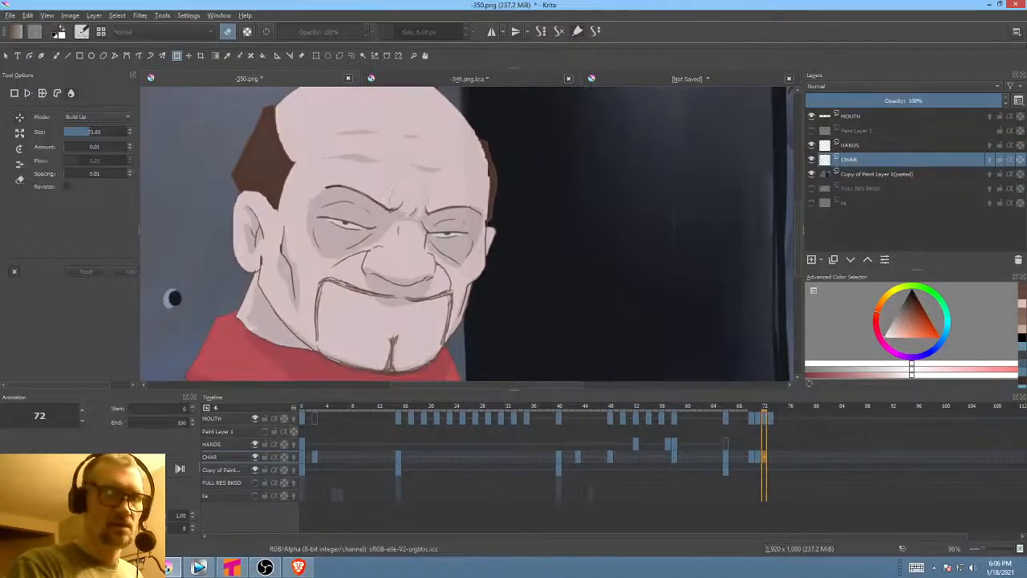
pyautogui.click(411, 200)
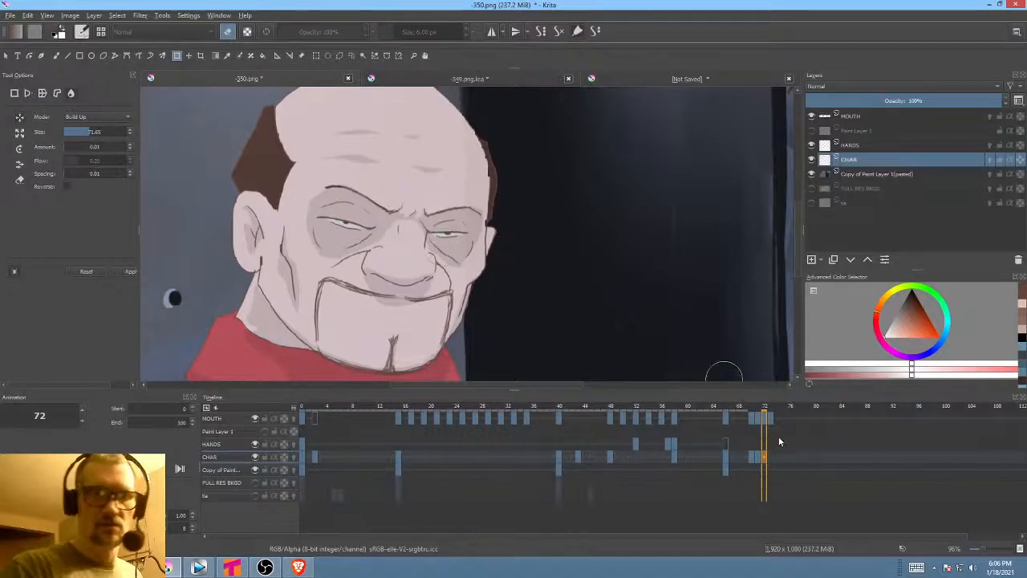
# - Create a CHAR keyframe at frame 73 and refine the bald man's eyes and inner brows with Liquify, undoing the last stroke
pyautogui.click(772, 464)
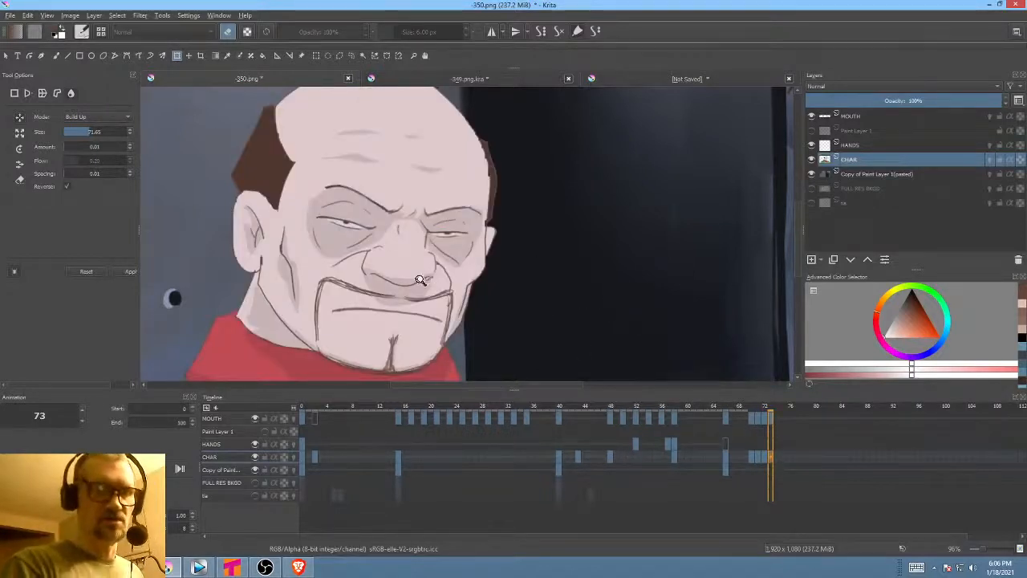
pyautogui.scroll(4, 472, 218)
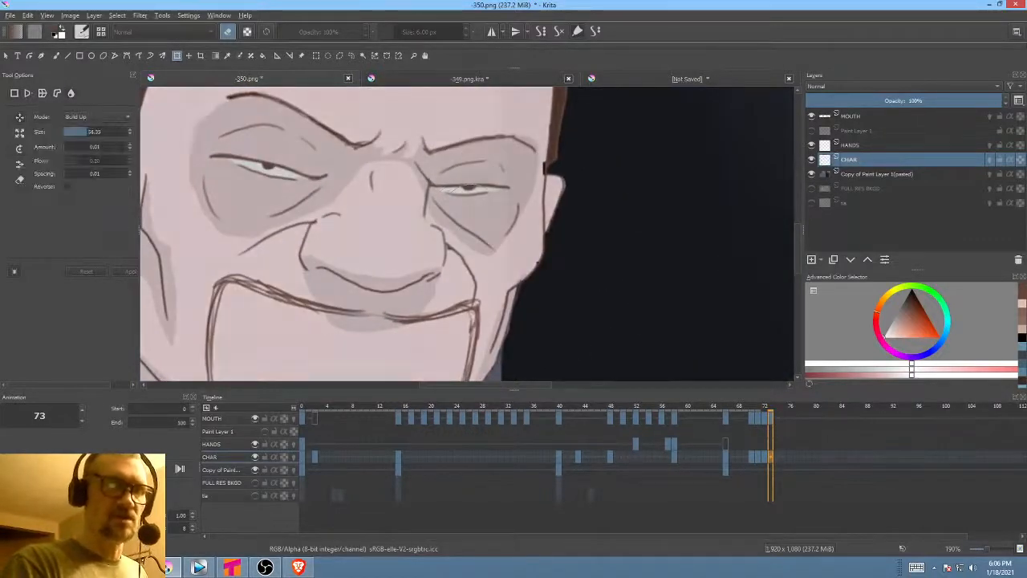
pyautogui.moveTo(473, 189); pyautogui.dragTo(454, 188)
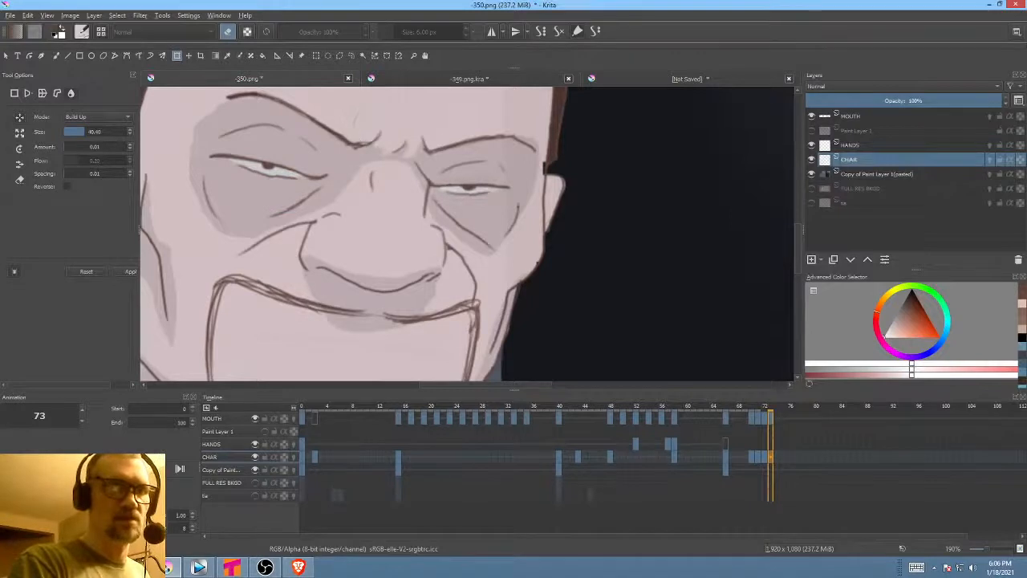
pyautogui.moveTo(354, 123); pyautogui.dragTo(358, 131)
pyautogui.moveTo(439, 135); pyautogui.dragTo(440, 140)
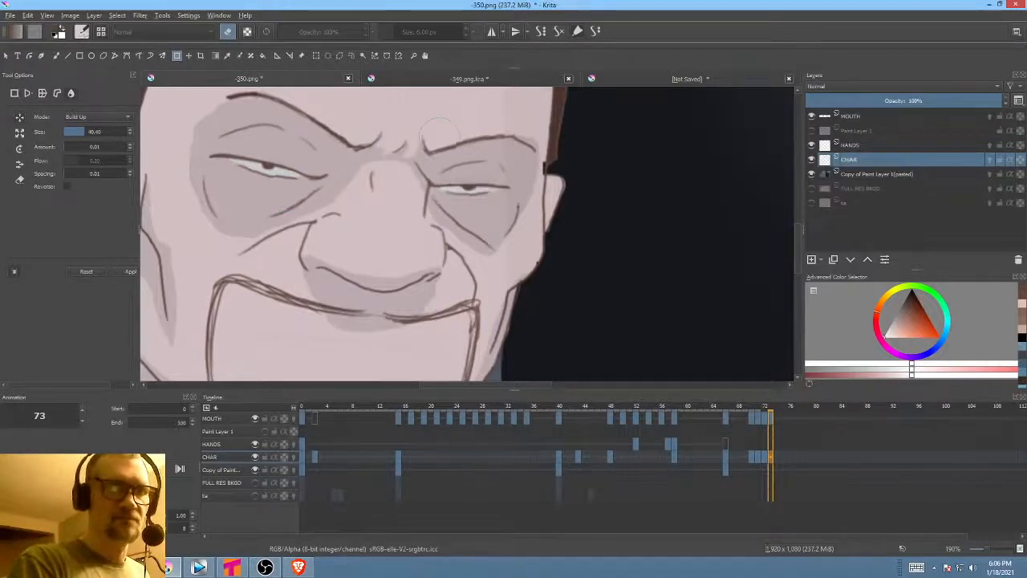
pyautogui.hotkey('ctrl', 'z')
pyautogui.hotkey('ctrl', '-')
pyautogui.hotkey('ctrl', '-')
pyautogui.hotkey('ctrl', '-')
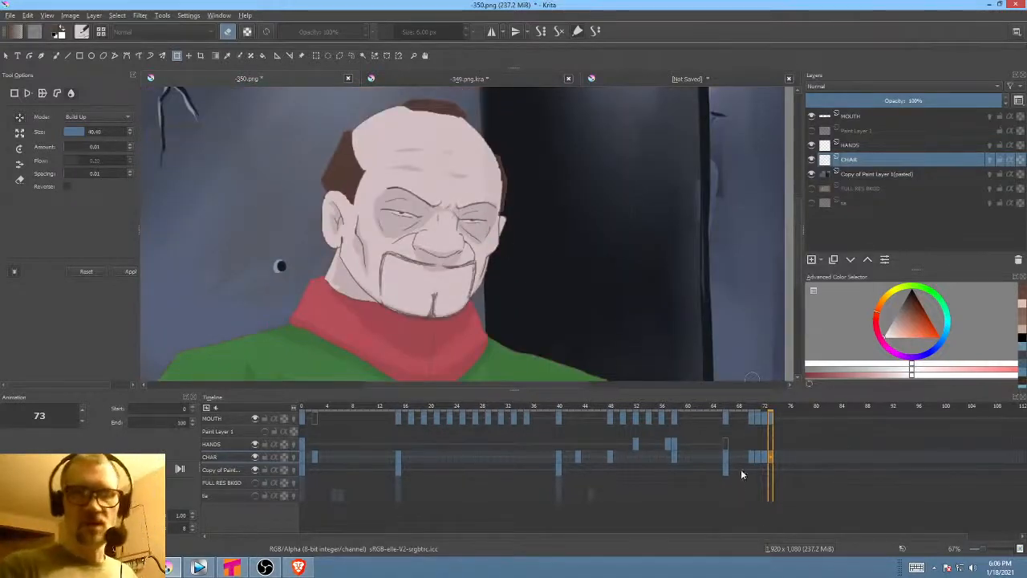
# - Play the animation from frame 50 to review the woman's shot and the cut to the frowning bald man
pyautogui.click(708, 456)
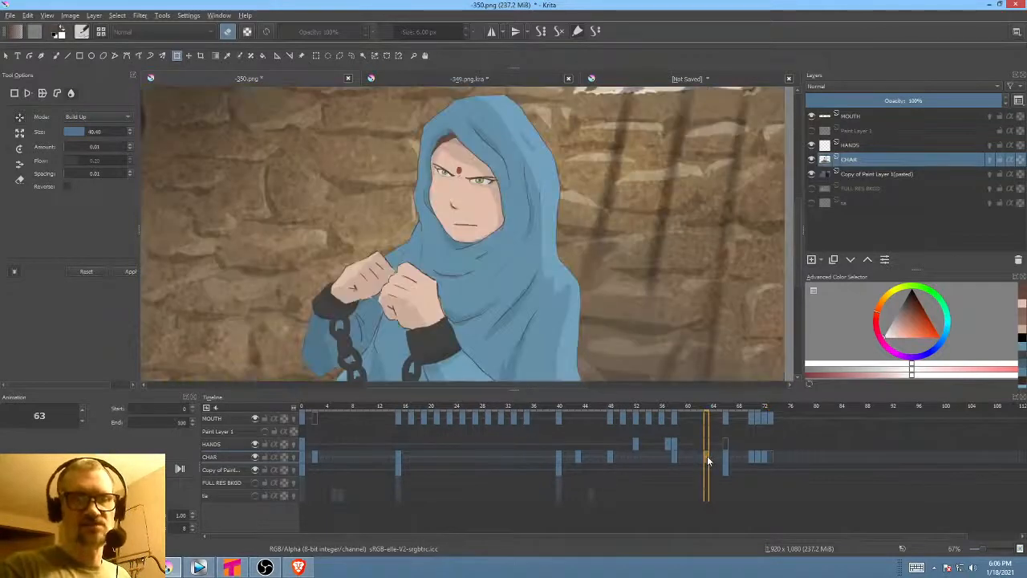
pyautogui.click(638, 456)
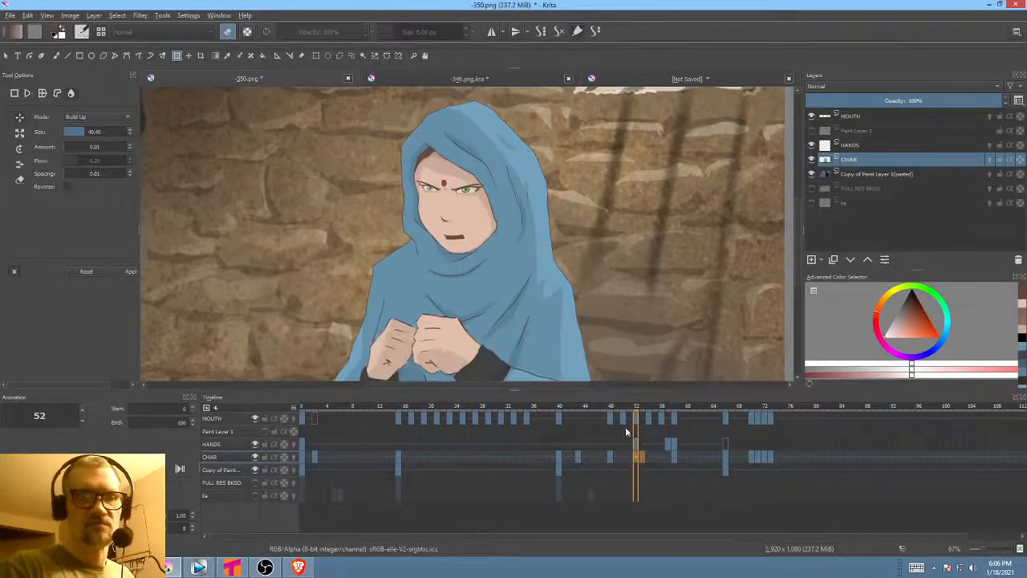
pyautogui.click(624, 464)
pyautogui.press('space')
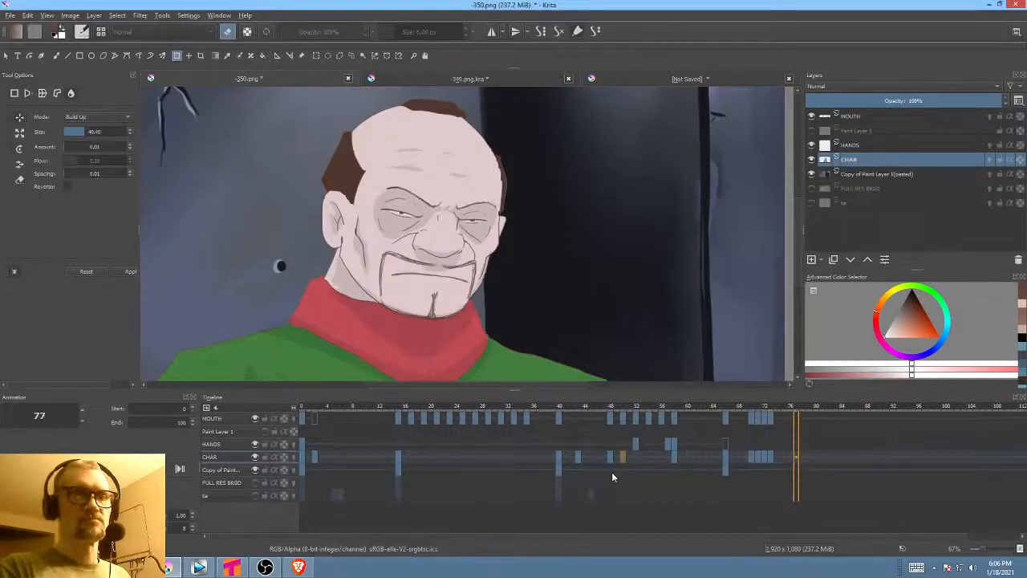
pyautogui.press('space')
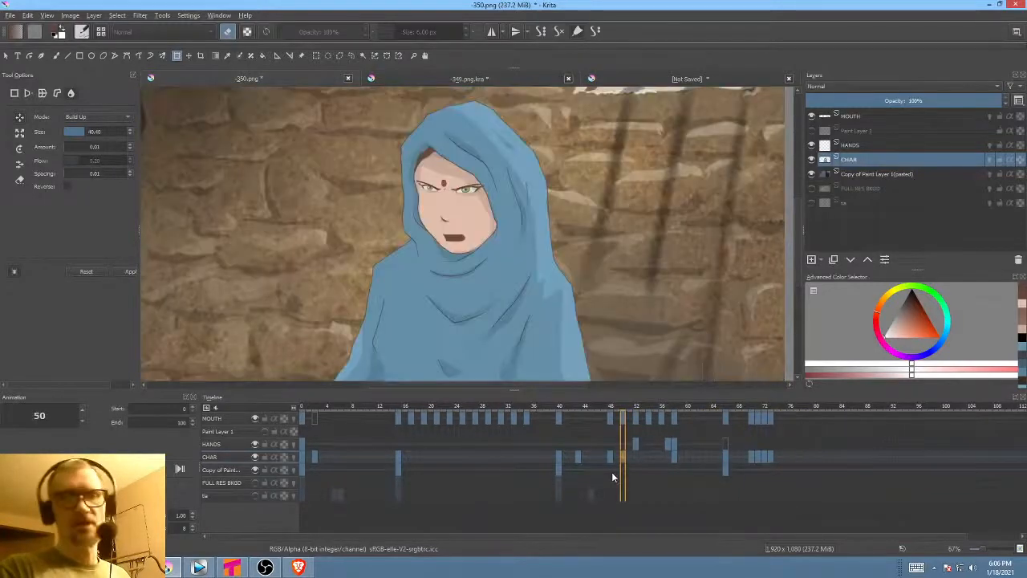
# - Save -350.png with the default PNG options and also as a Krita file
pyautogui.click(10, 16)
pyautogui.click(32, 65)
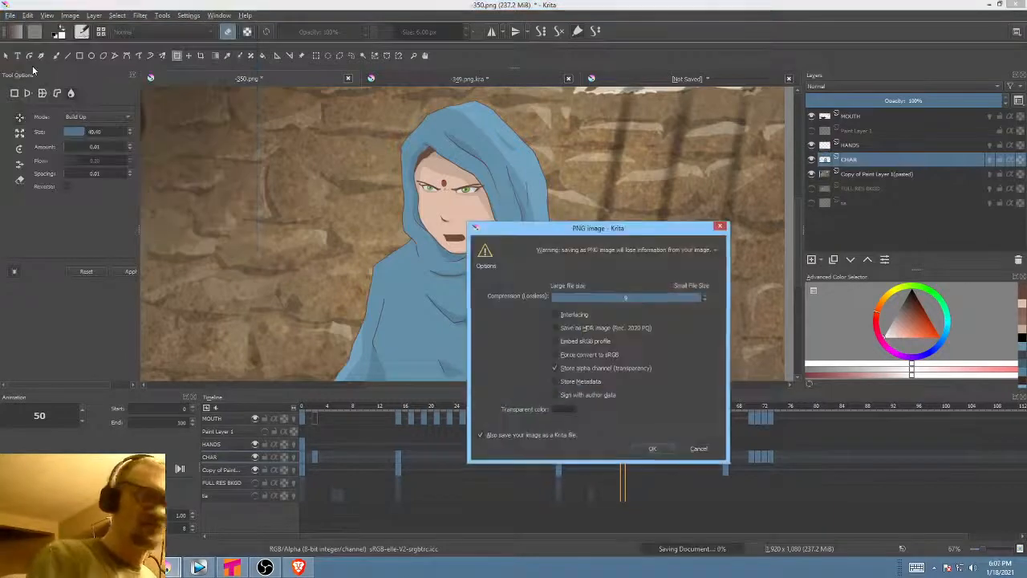
pyautogui.click(652, 448)
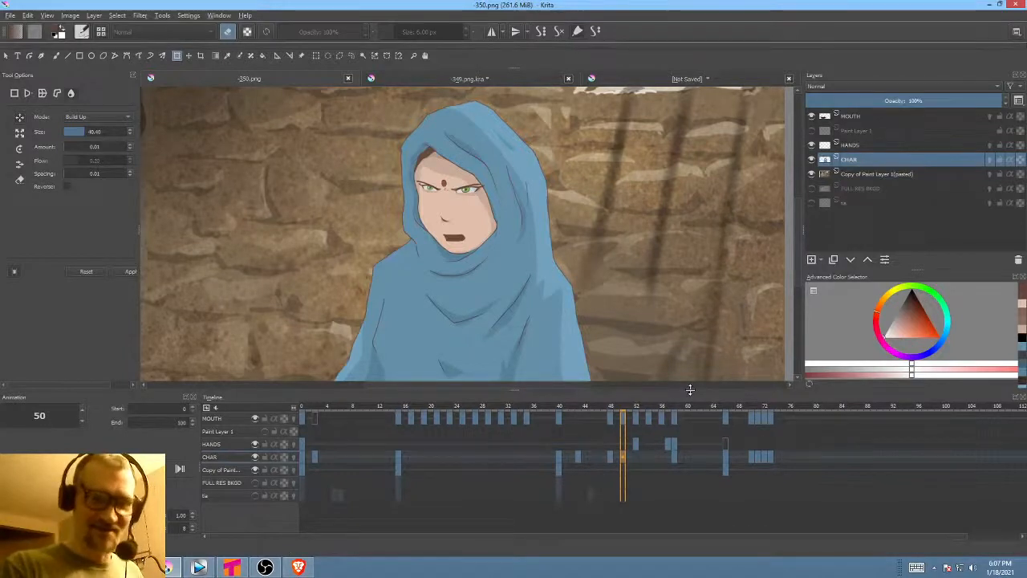
# - Enlarge the canvas area above the timeline, play from frame 63 and inspect the bald man's frown at frame 77
pyautogui.moveTo(686, 388); pyautogui.dragTo(688, 405)
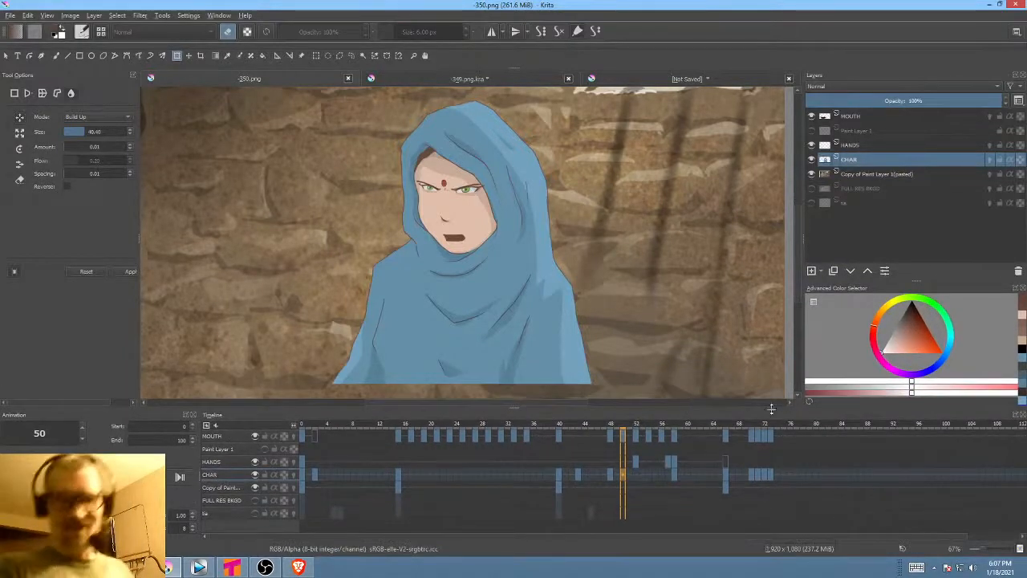
pyautogui.click(705, 433)
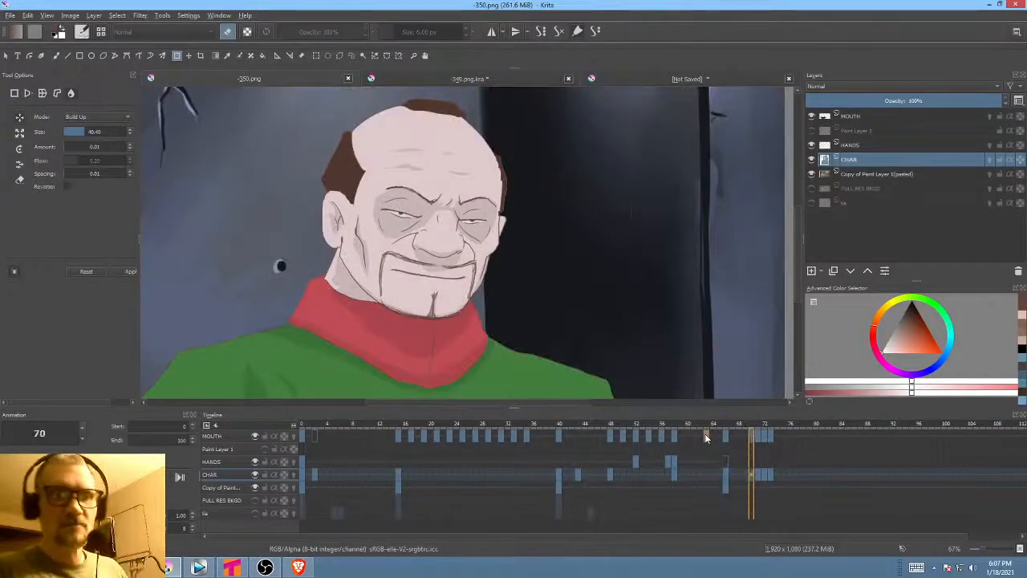
pyautogui.press('space')
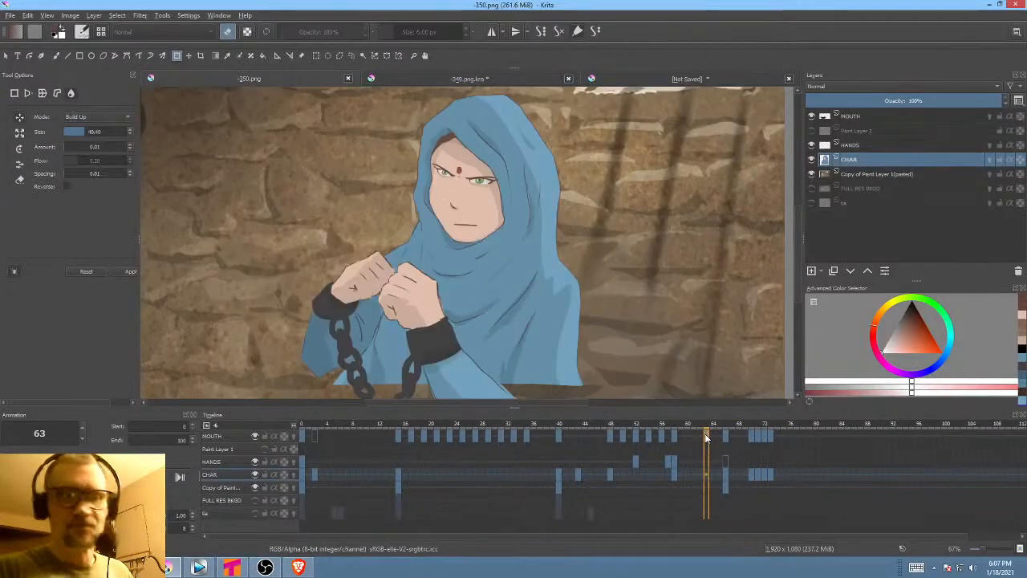
pyautogui.click(793, 473)
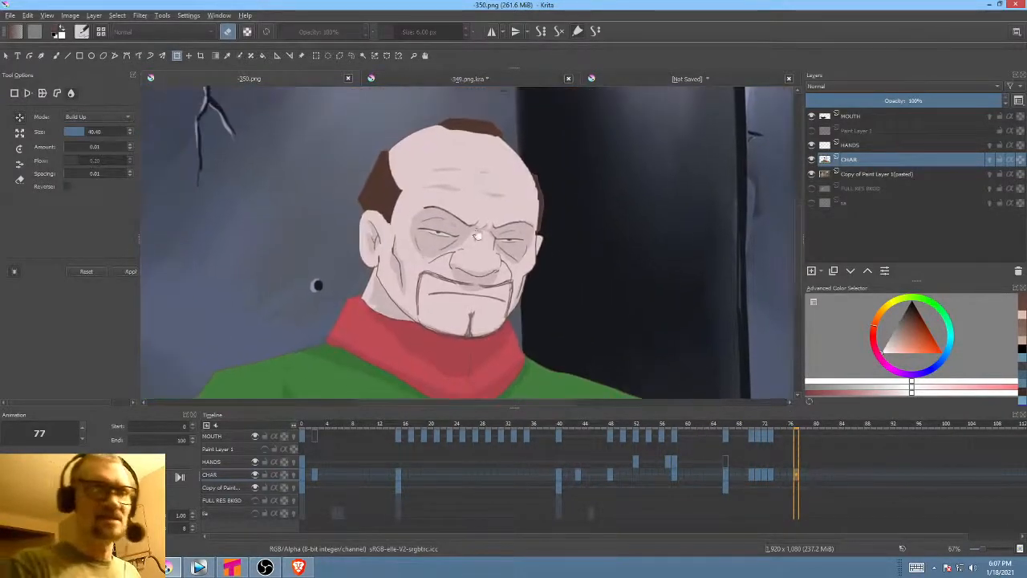
# - Save -350.png and its Krita copy again, keeping the current PNG options
pyautogui.click(11, 15)
pyautogui.click(33, 64)
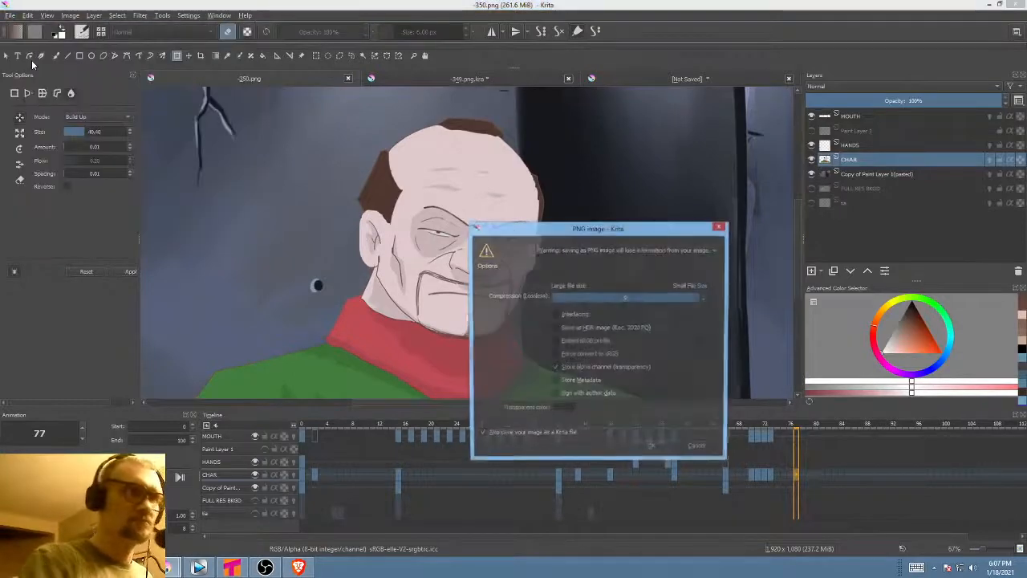
pyautogui.click(659, 450)
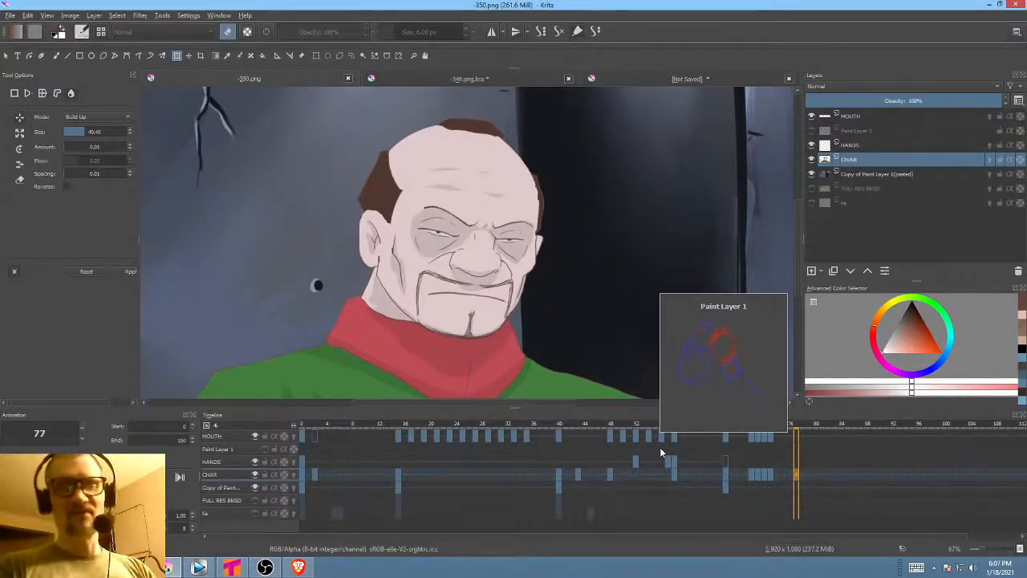
# - Briefly show Paint Layer 1 to check its red and blue sketch, hide it and delete the layer
pyautogui.click(878, 130)
pyautogui.click(811, 131)
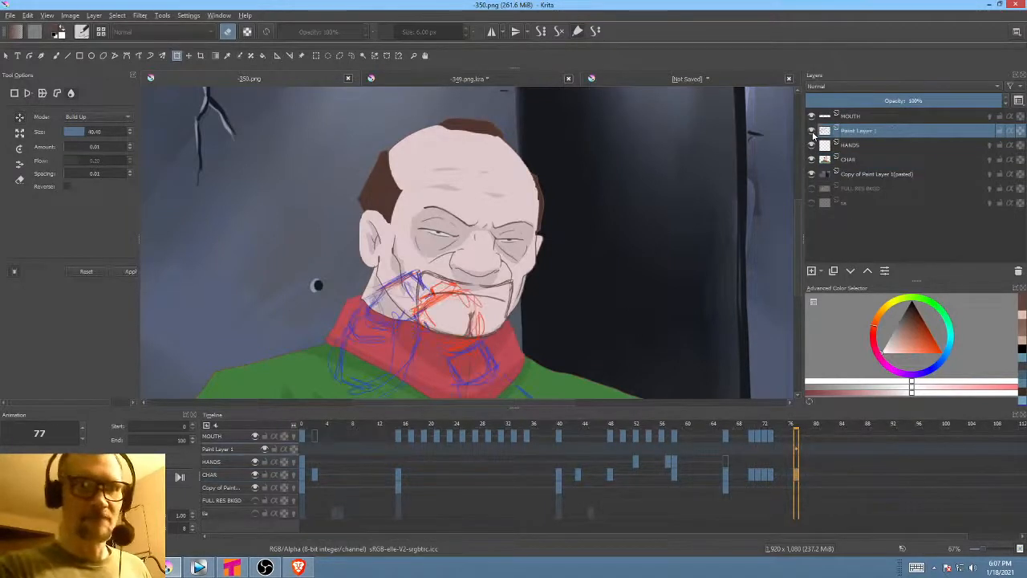
pyautogui.click(811, 131)
pyautogui.click(1018, 273)
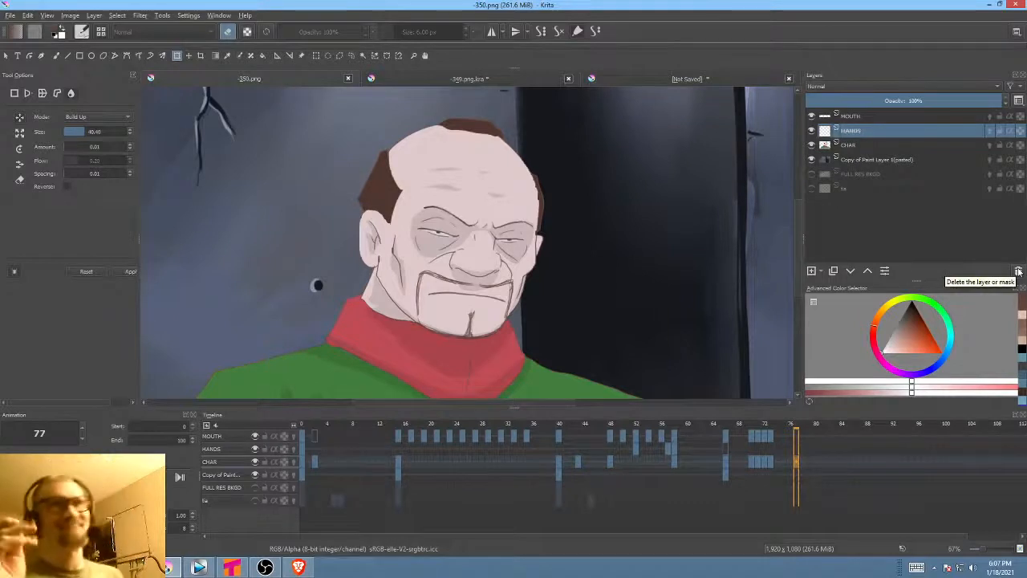
# - Play the bald man's shot from frame 66 to check his smile turning into a frown
pyautogui.click(726, 465)
pyautogui.press('Right')
pyautogui.press('Right')
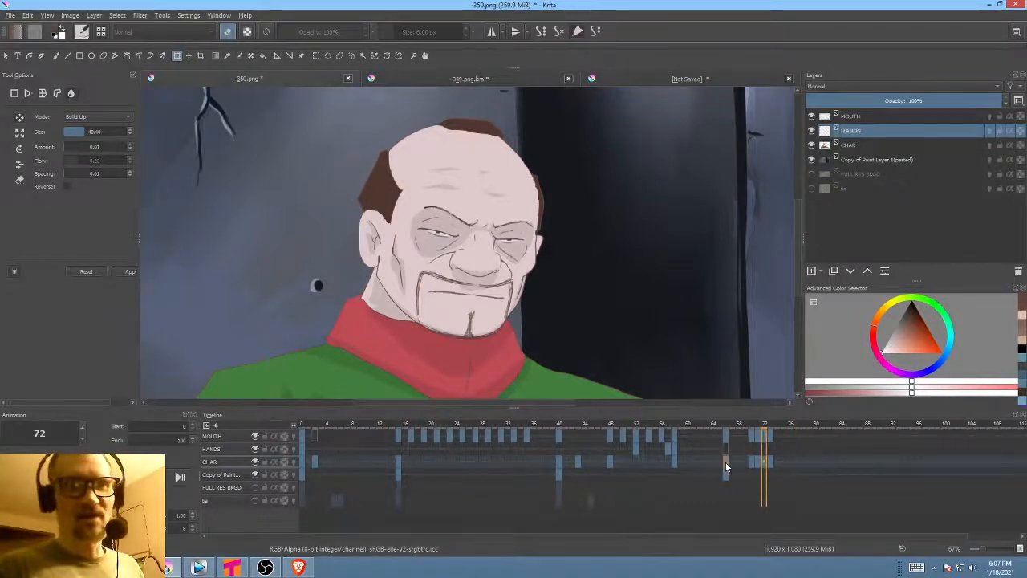
pyautogui.press('space')
pyautogui.press('space')
pyautogui.press('space')
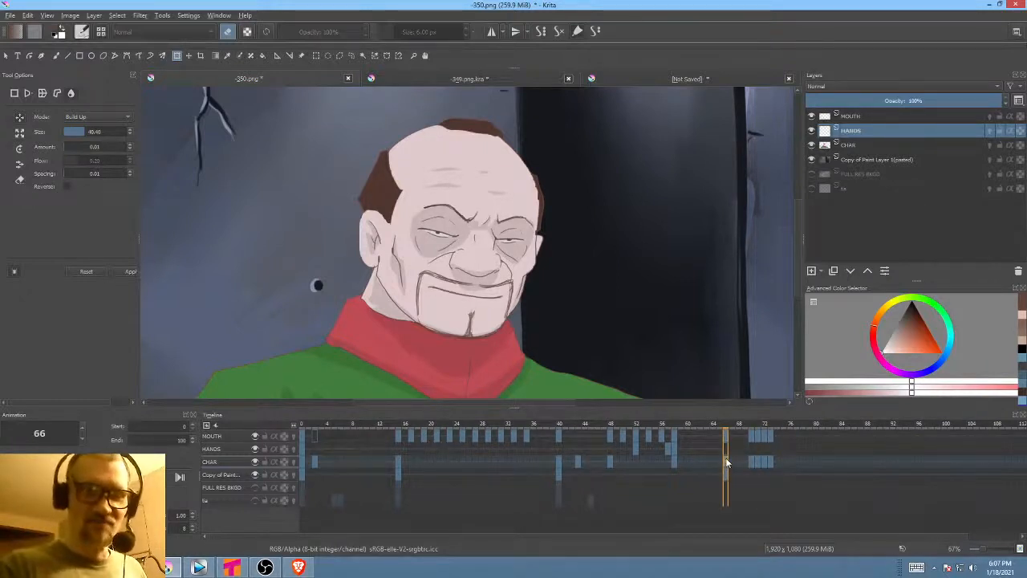
# - Slightly reshape the bald man's eyebrow on the CHAR keyframe at frame 66 with Liquify
pyautogui.click(453, 199)
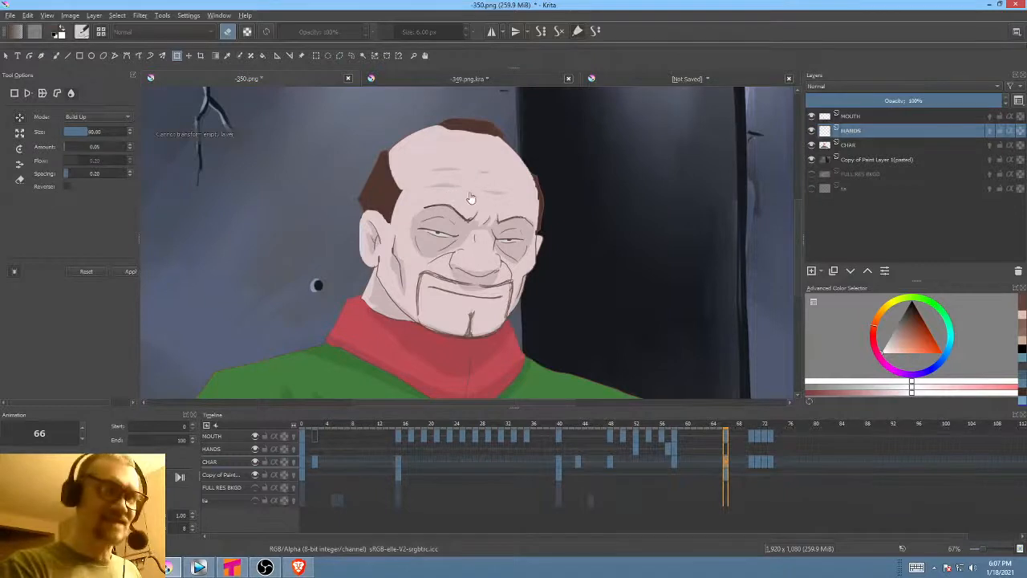
pyautogui.click(875, 145)
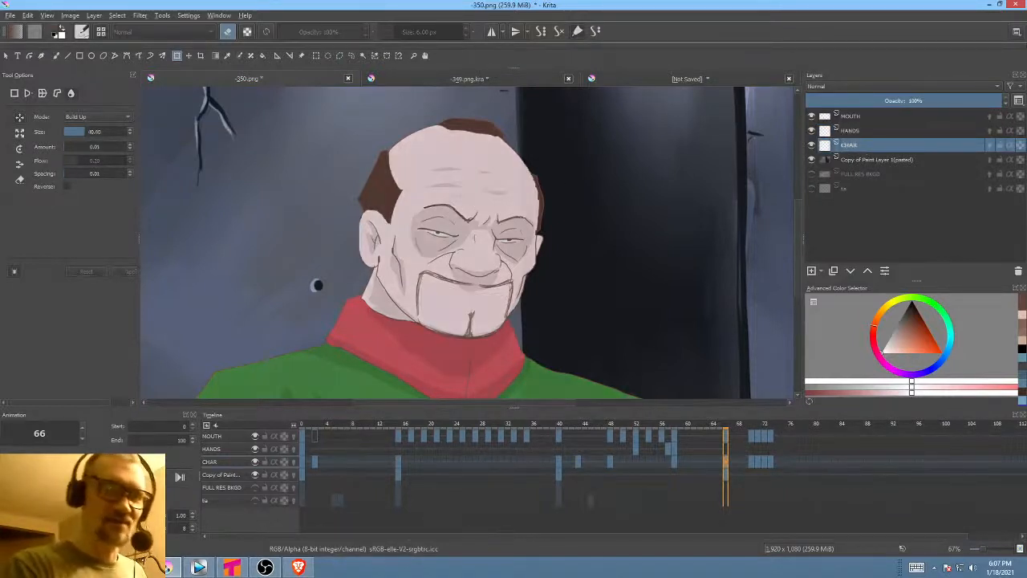
pyautogui.moveTo(460, 195)
pyautogui.mouseDown()
pyautogui.moveTo(477, 195)
pyautogui.moveTo(450, 204)
pyautogui.mouseUp()
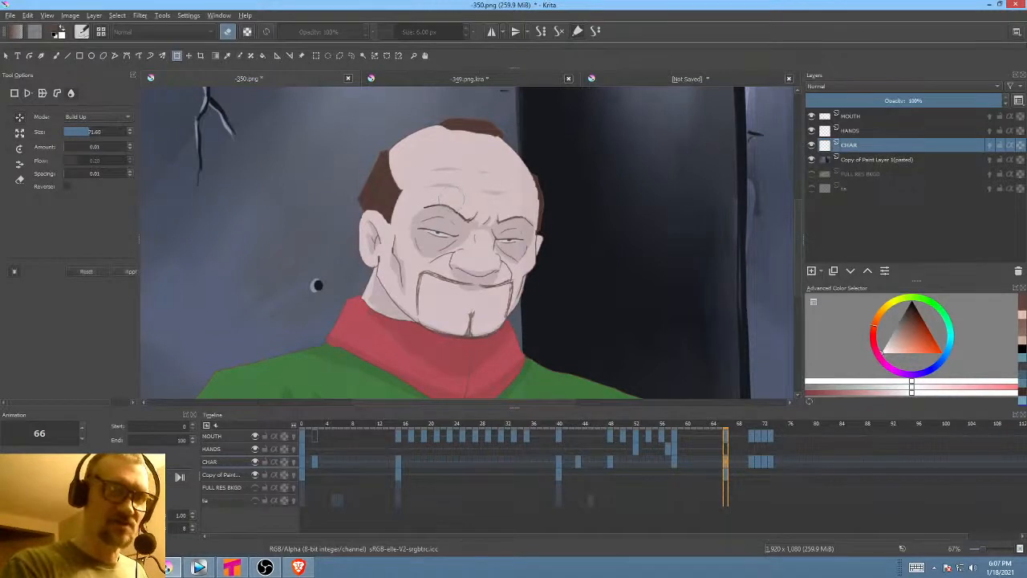
# - Play the animation from frame 61 to review the cut from the woman to the bald man's changing expression
pyautogui.click(694, 464)
pyautogui.press('space')
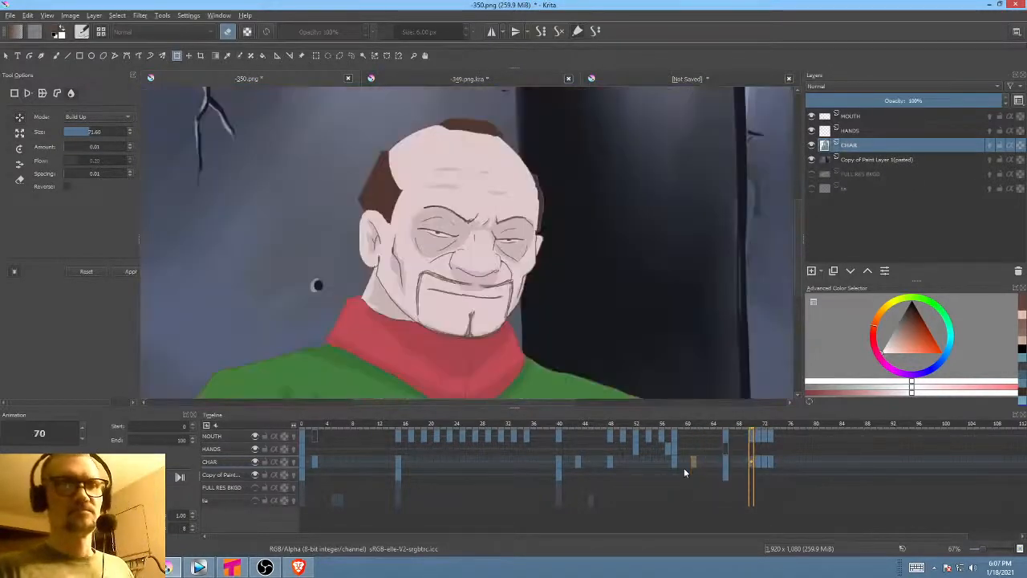
pyautogui.press('space')
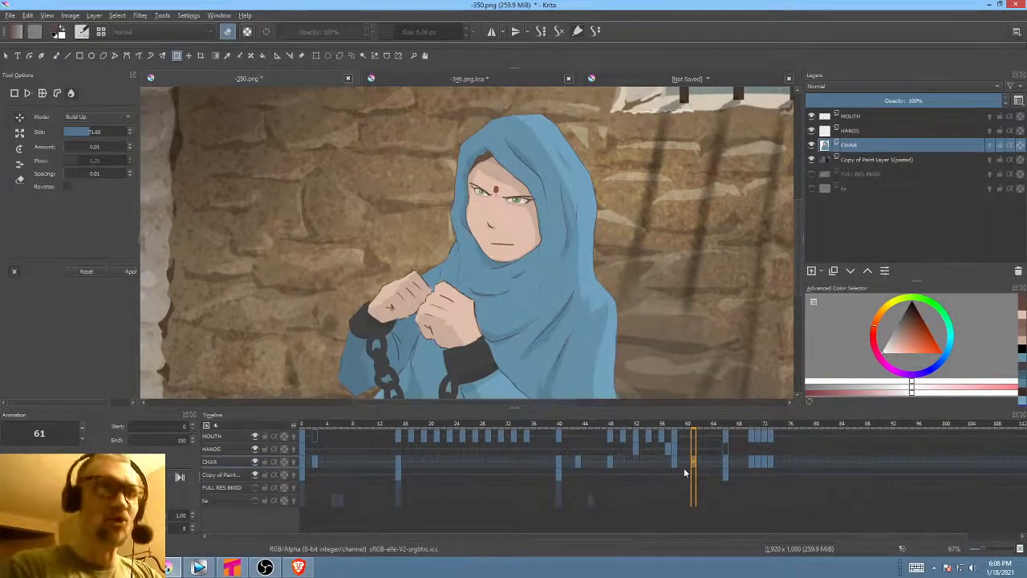
# - Switch to the SALT AND LIGHT script in OpenOffice Writer and read Golech's reply to "This is outrageous!"
pyautogui.moveTo(603, 290); pyautogui.dragTo(600, 298)
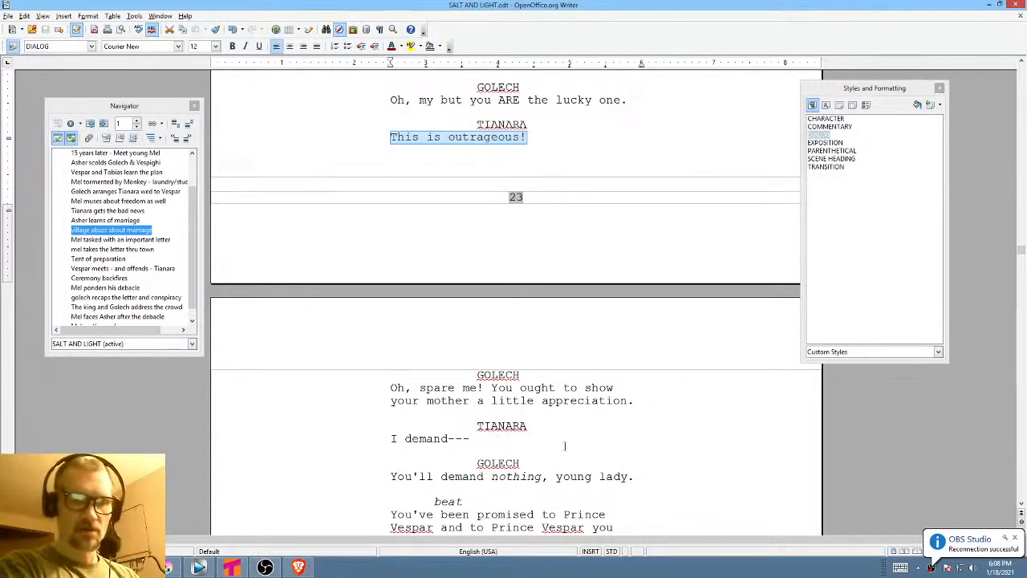
pyautogui.scroll(-1, 565, 446)
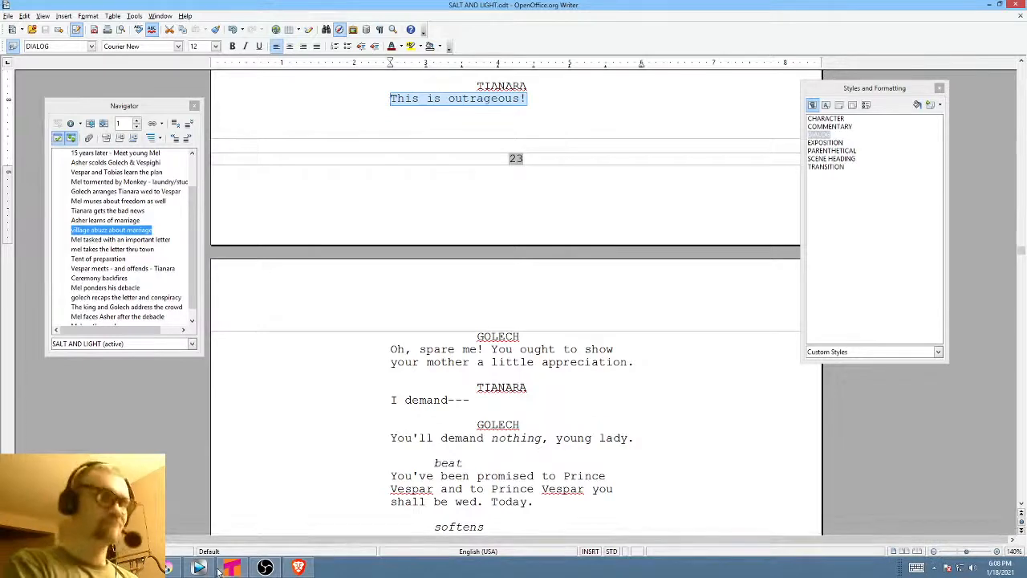
pyautogui.click(169, 569)
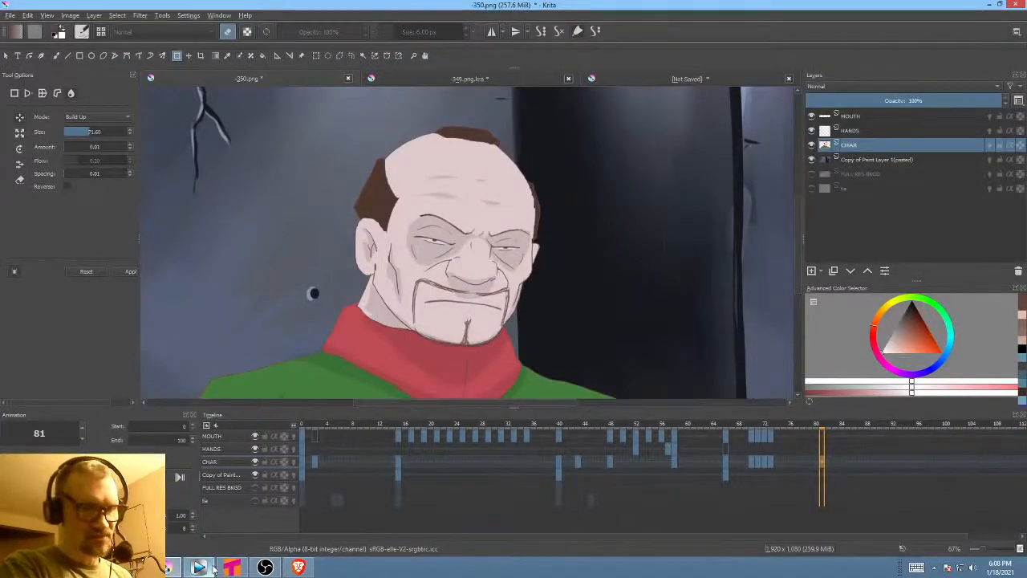
# - Switch to Vegas Pro and select the range 00:21:03:19 to 00:21:04:16 on the timeline to check the "Oh, spare me" timing
pyautogui.click(201, 568)
pyautogui.hscroll(2, 731, 434)
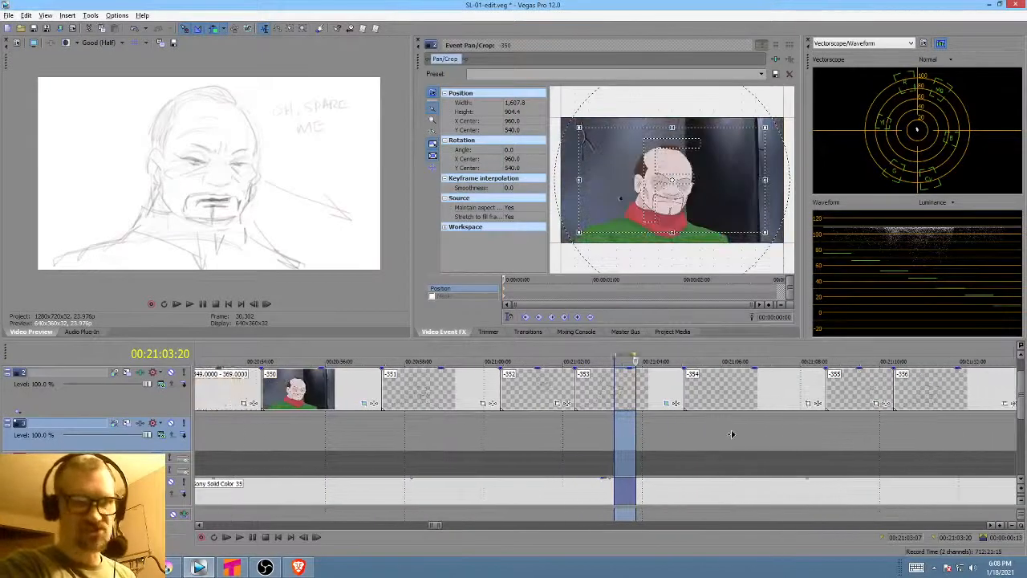
pyautogui.hscroll(1, 732, 434)
pyautogui.moveTo(607, 434); pyautogui.dragTo(640, 440)
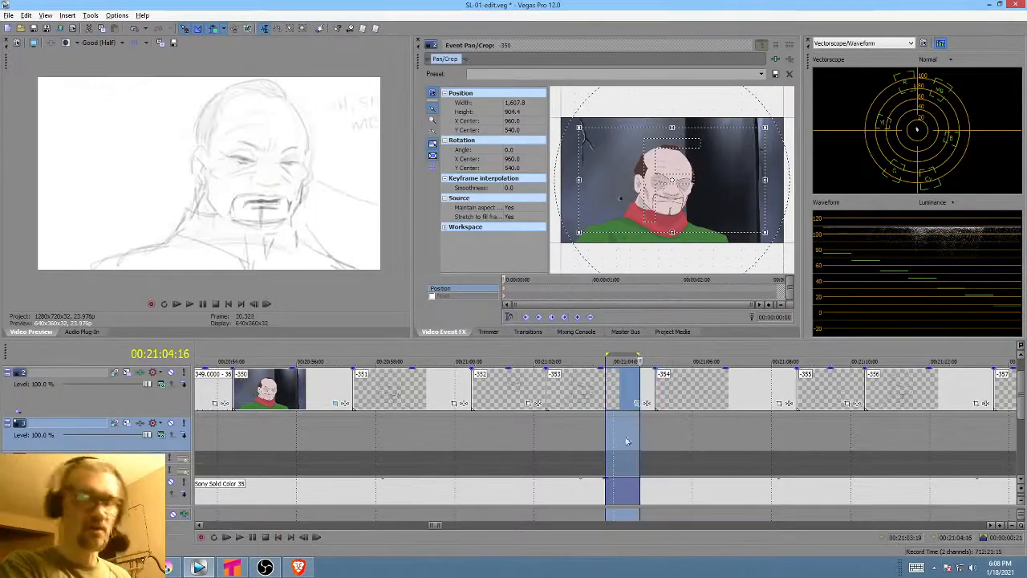
# - Switch to Krita and move to frame 82 on the MOUTH layer of the -350 animation
pyautogui.click(167, 569)
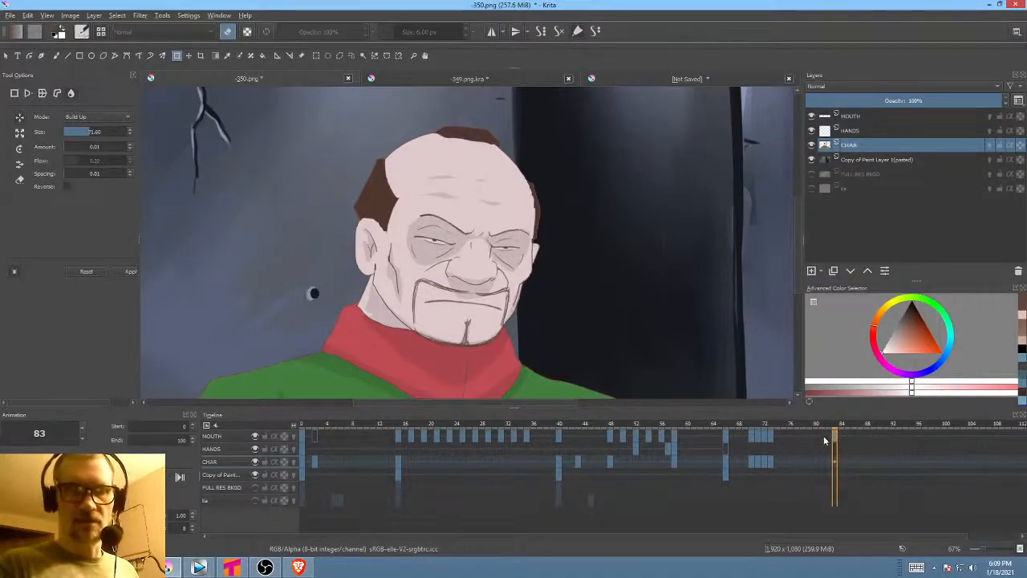
pyautogui.click(231, 437)
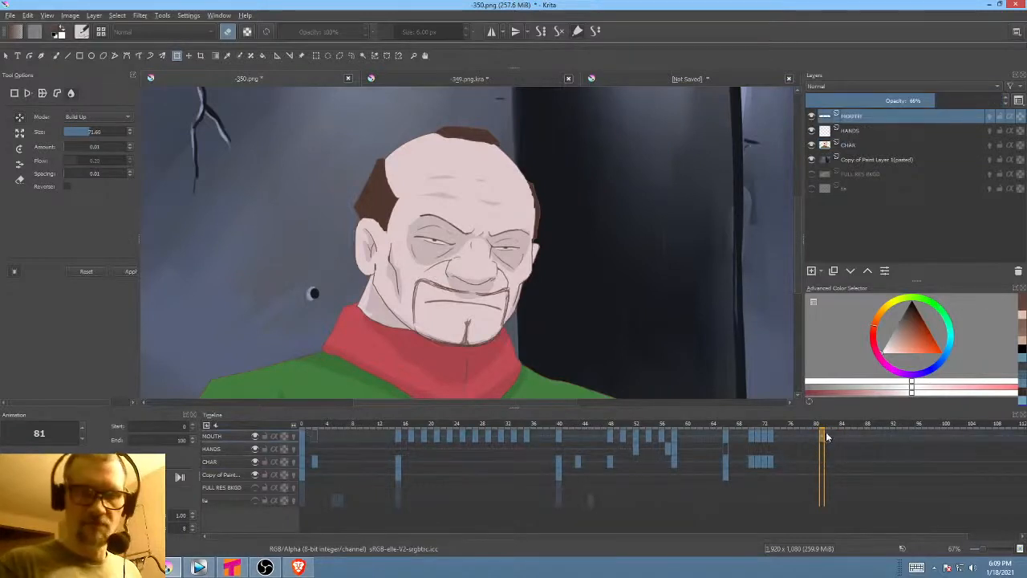
pyautogui.click(220, 461)
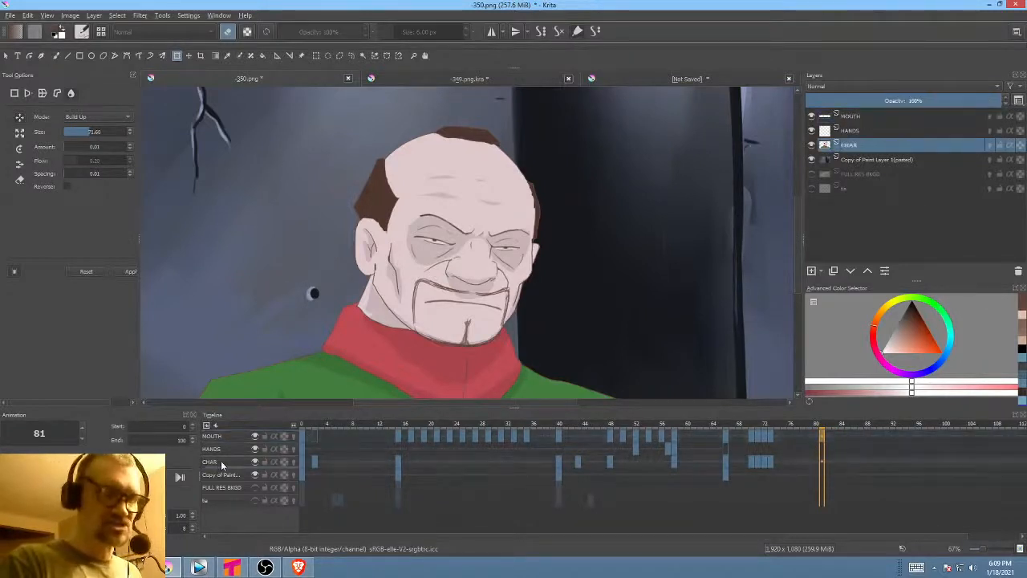
pyautogui.click(827, 461)
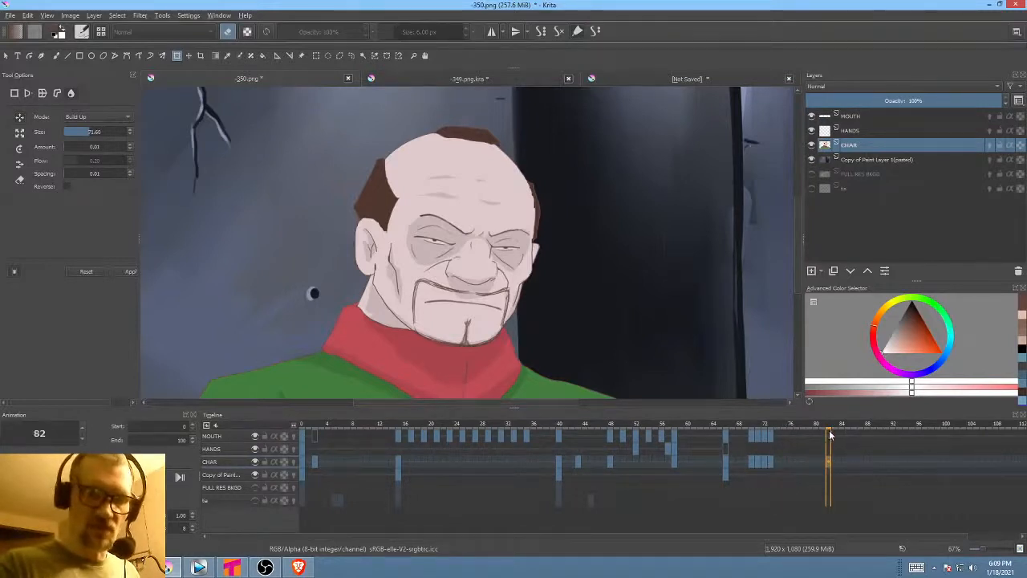
pyautogui.rightClick(829, 434)
pyautogui.click(830, 439)
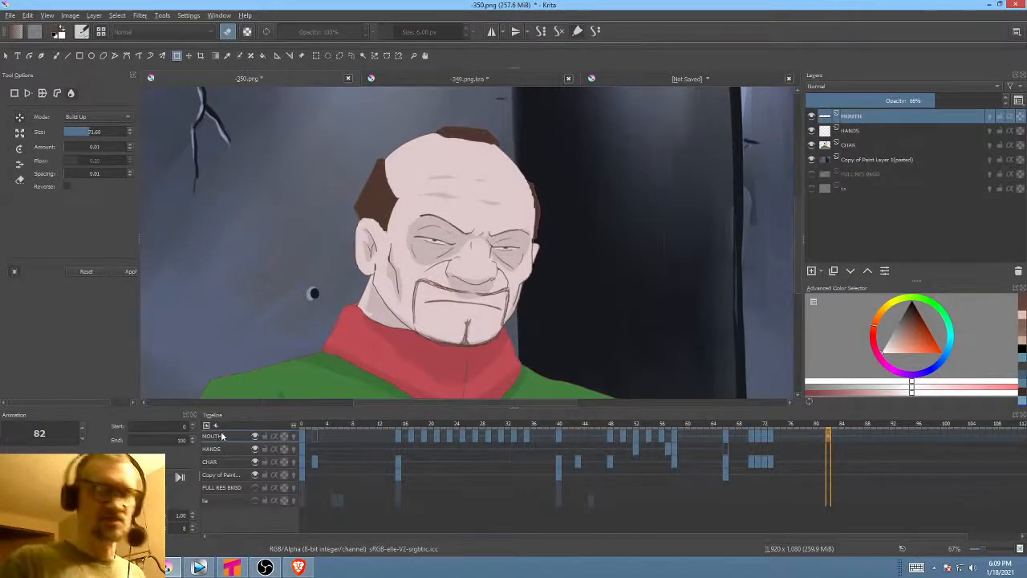
# - Pick a very dark brown and draw a filled open mouth with the Freehand Path tool on a new MOUTH keyframe at frame 82
pyautogui.scroll(1, 543, 266)
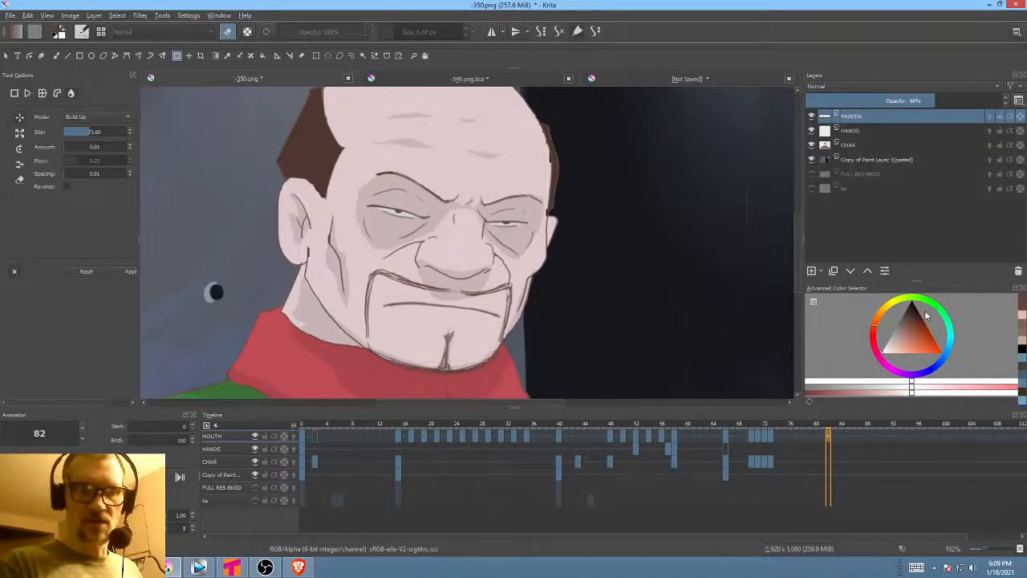
pyautogui.moveTo(912, 319); pyautogui.dragTo(915, 310)
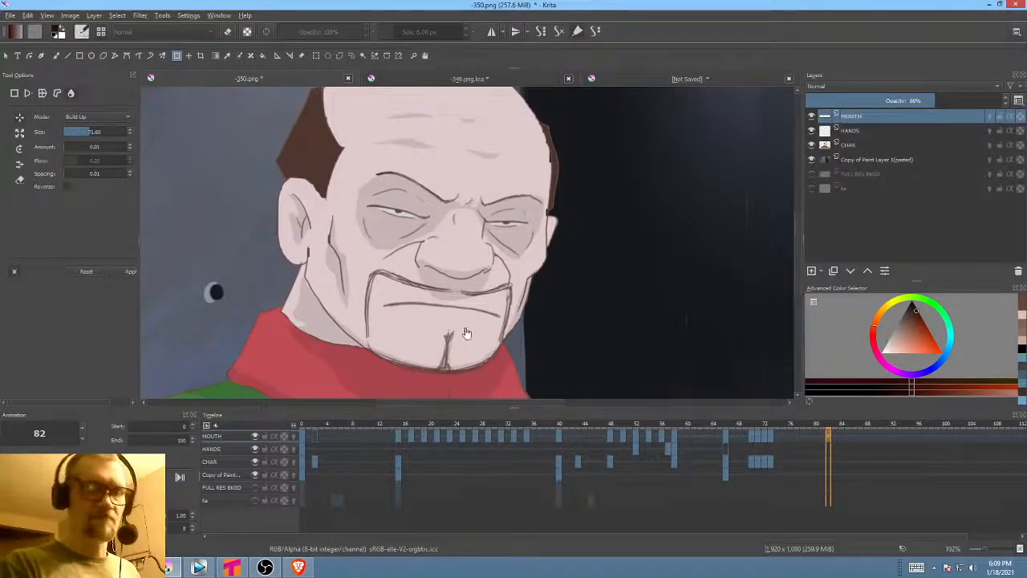
pyautogui.moveTo(467, 333); pyautogui.dragTo(544, 288)
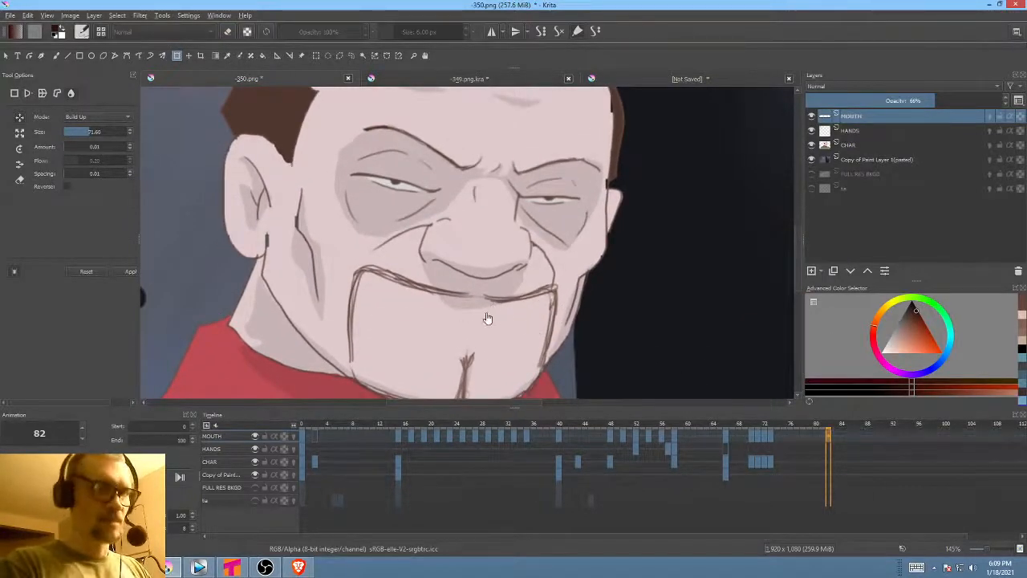
pyautogui.click(479, 291)
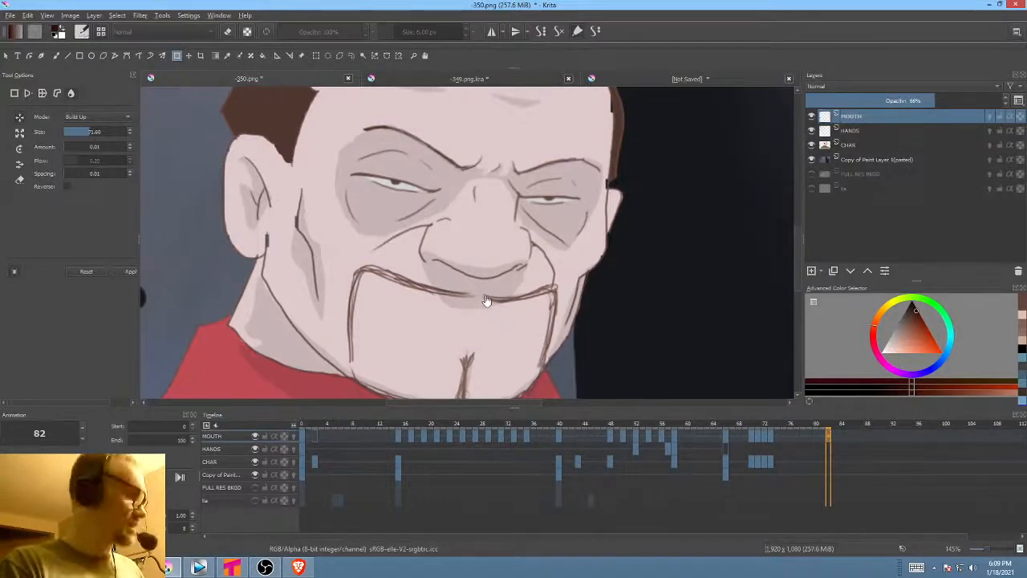
pyautogui.press('p')
pyautogui.moveTo(480, 323)
pyautogui.mouseDown()
pyautogui.moveTo(413, 321)
pyautogui.moveTo(413, 330)
pyautogui.moveTo(499, 326)
pyautogui.mouseUp()
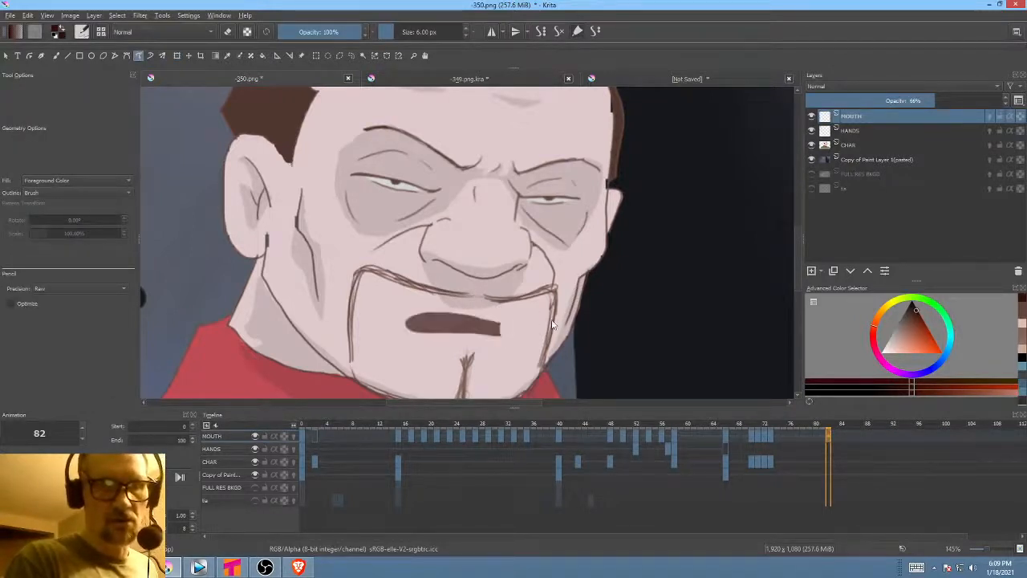
# - Draw a narrower open mouth at frame 84 and a nearly closed mouth line at frame 85 on the MOUTH layer
pyautogui.click(841, 437)
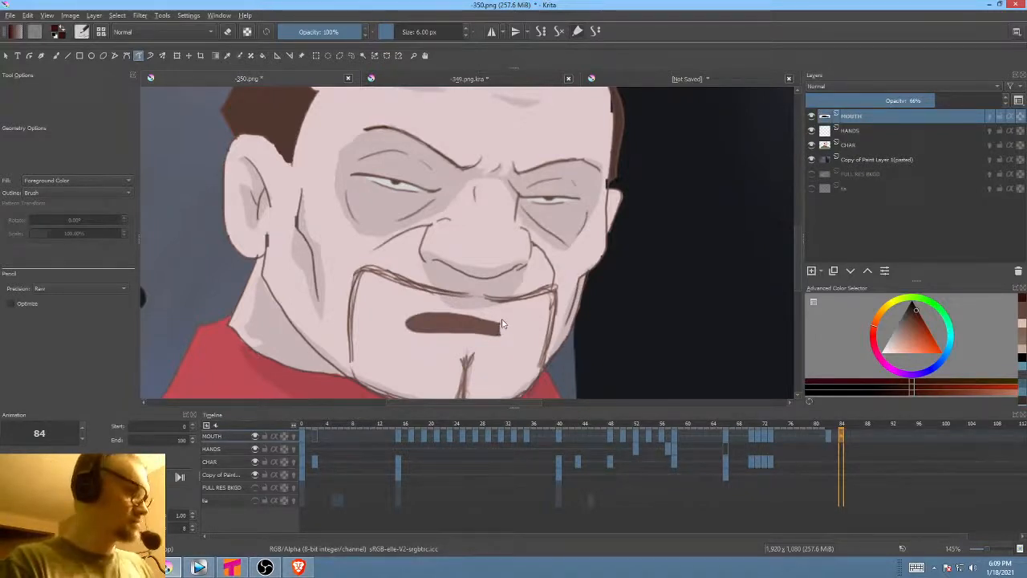
pyautogui.moveTo(502, 323)
pyautogui.mouseDown()
pyautogui.moveTo(403, 317)
pyautogui.moveTo(510, 327)
pyautogui.mouseUp()
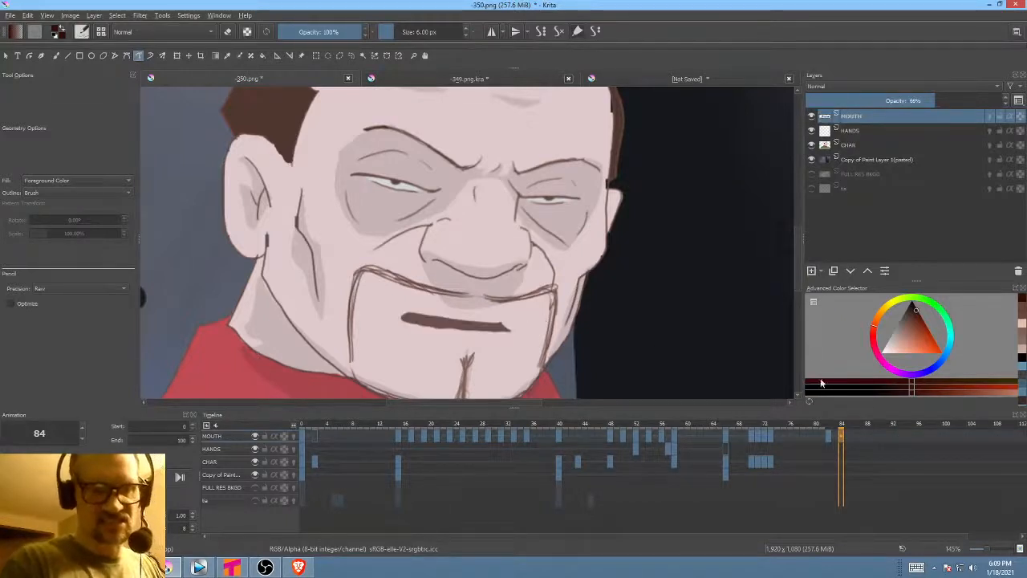
pyautogui.click(854, 434)
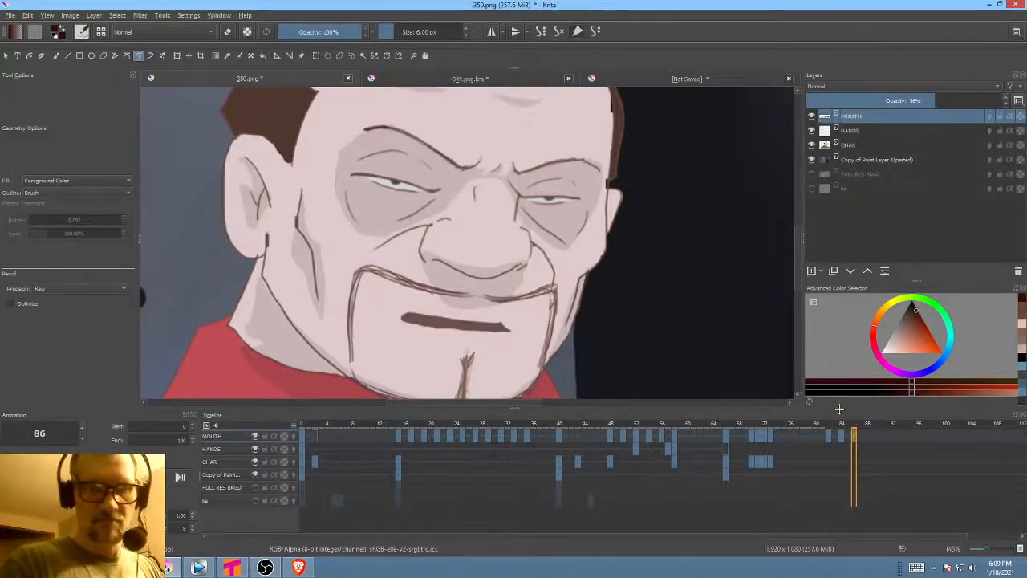
pyautogui.press('Left')
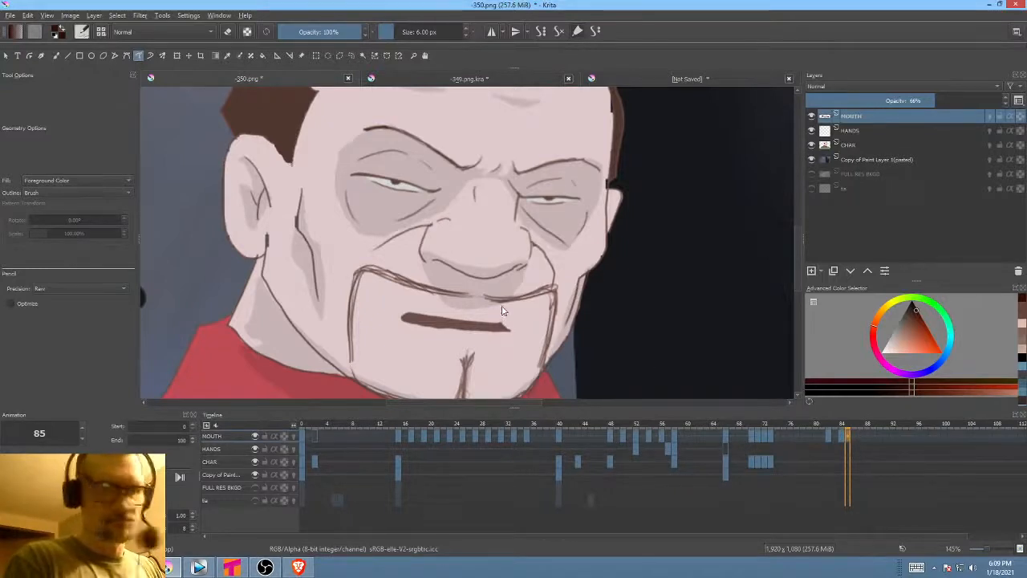
pyautogui.press('Delete')
pyautogui.moveTo(514, 326); pyautogui.dragTo(384, 309)
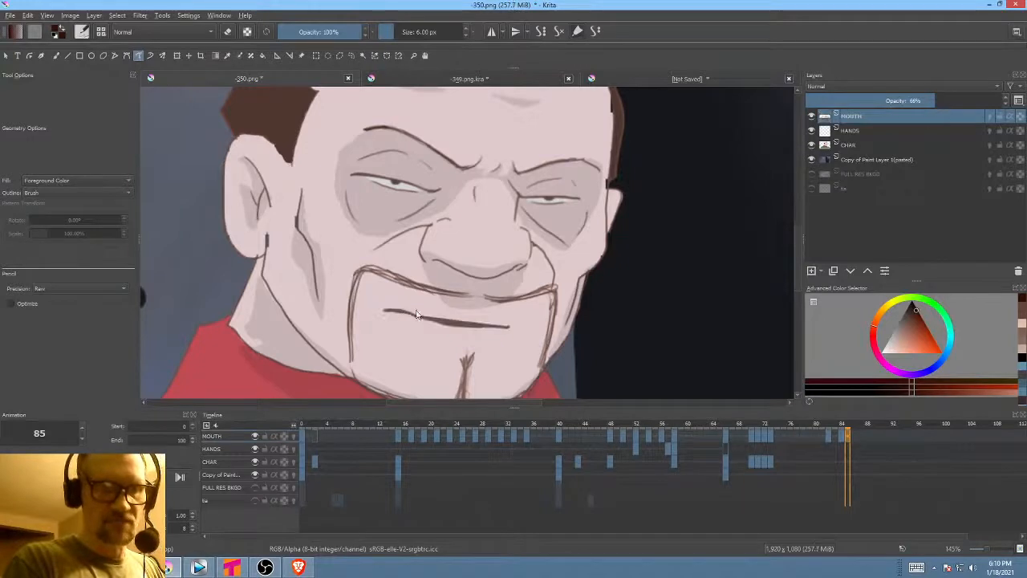
# - Draw a wide open mouth at frame 86 and a thin closed mouth line at frame 88 on the MOUTH layer
pyautogui.click(855, 433)
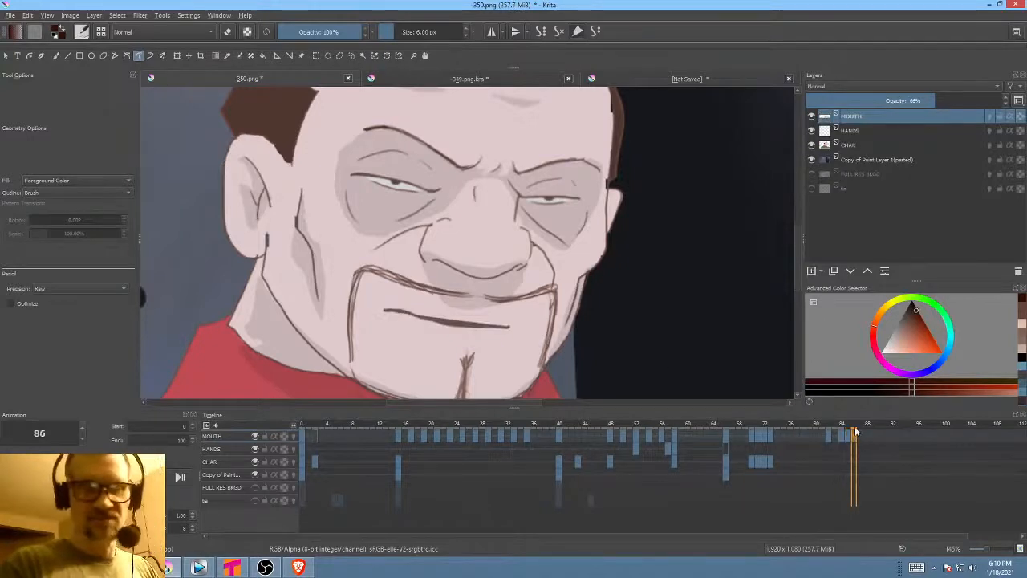
pyautogui.press('Delete')
pyautogui.moveTo(517, 323)
pyautogui.mouseDown()
pyautogui.moveTo(404, 307)
pyautogui.moveTo(388, 324)
pyautogui.moveTo(521, 329)
pyautogui.mouseUp()
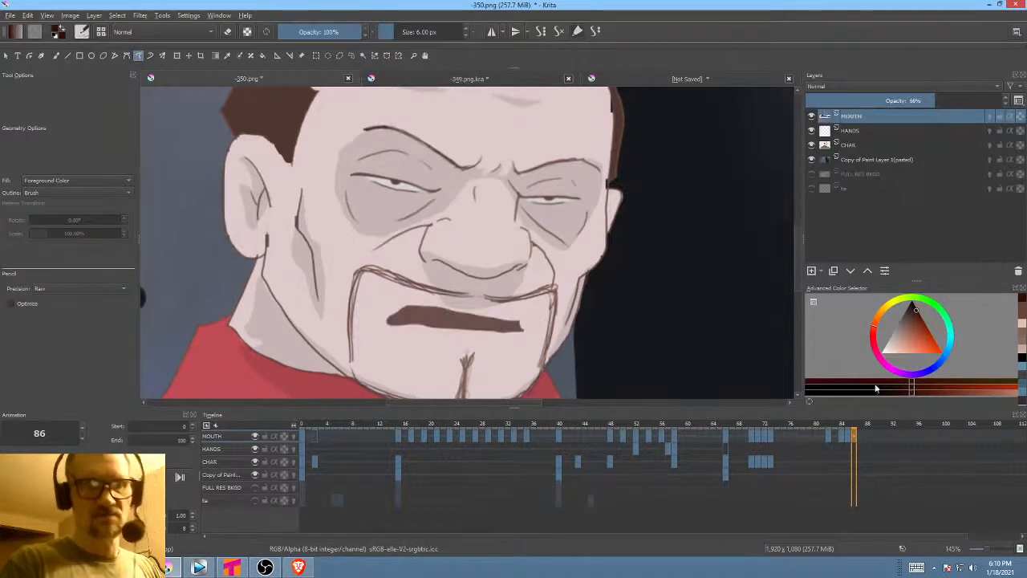
pyautogui.click(868, 435)
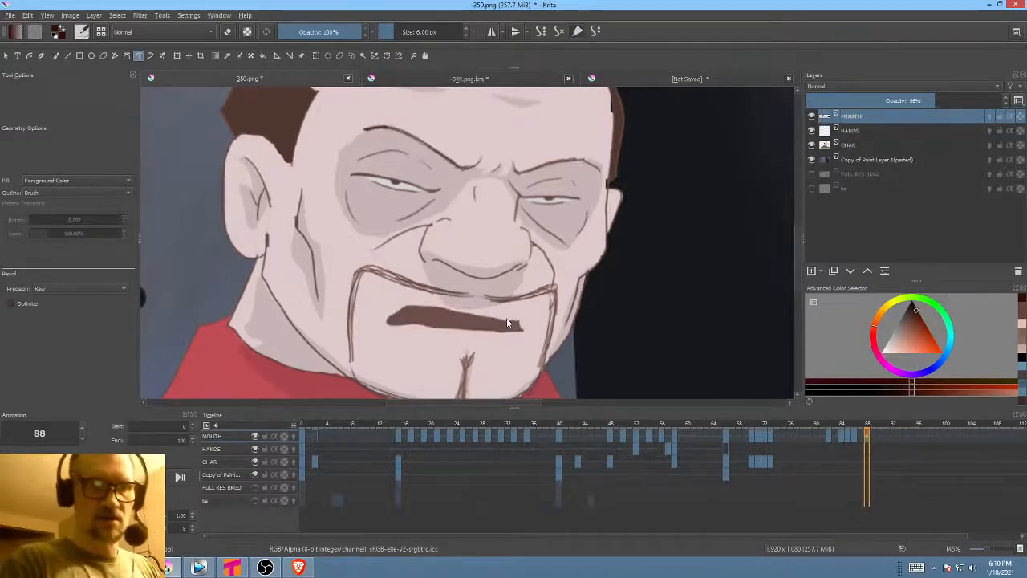
pyautogui.moveTo(518, 323); pyautogui.dragTo(390, 315)
# - Draw a long, narrow open mouth at frame 89 on the MOUTH layer and shift it slightly lower with Transform
pyautogui.click(871, 435)
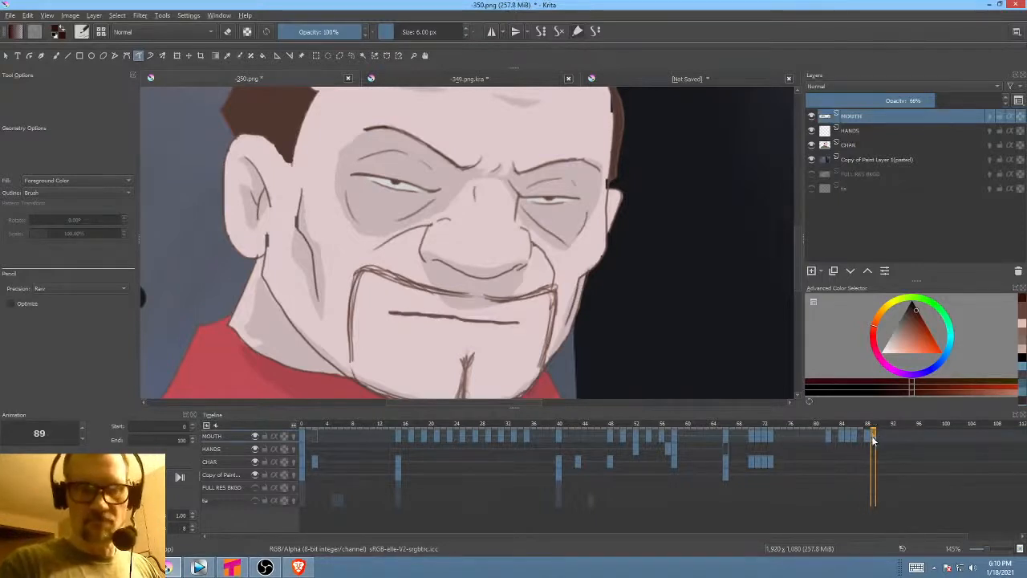
pyautogui.moveTo(527, 315)
pyautogui.mouseDown()
pyautogui.moveTo(394, 303)
pyautogui.moveTo(447, 321)
pyautogui.moveTo(526, 321)
pyautogui.mouseUp()
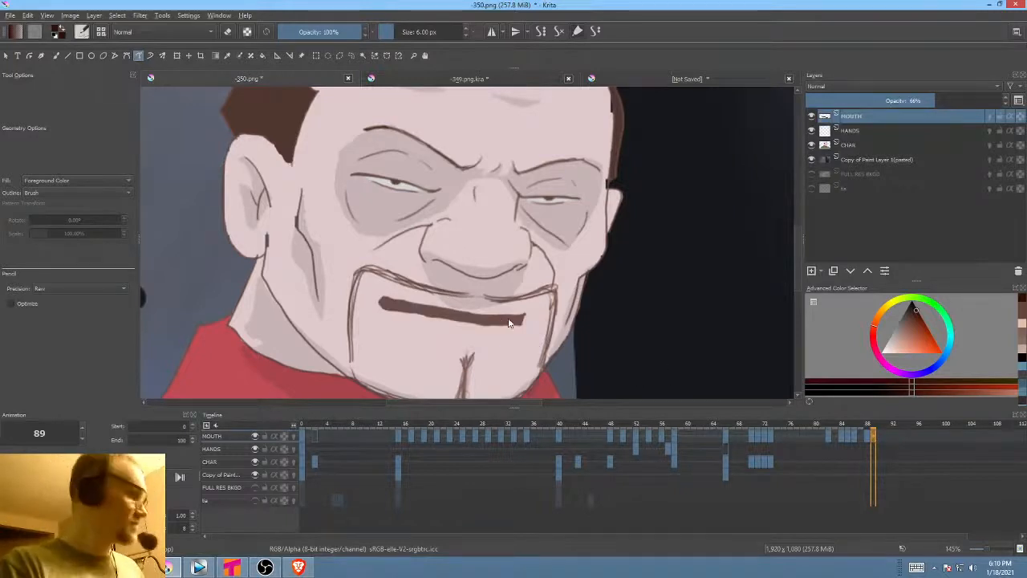
pyautogui.hotkey('ctrl', 't')
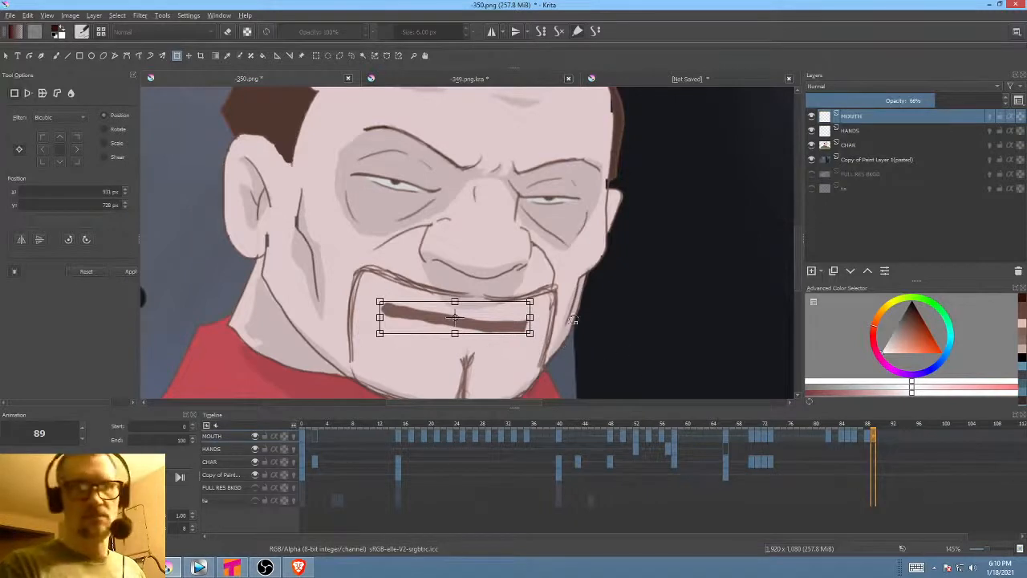
# - Copy the closed frowning mouth keyframe from frame 73 to frame 91 on the MOUTH layer
pyautogui.click(880, 436)
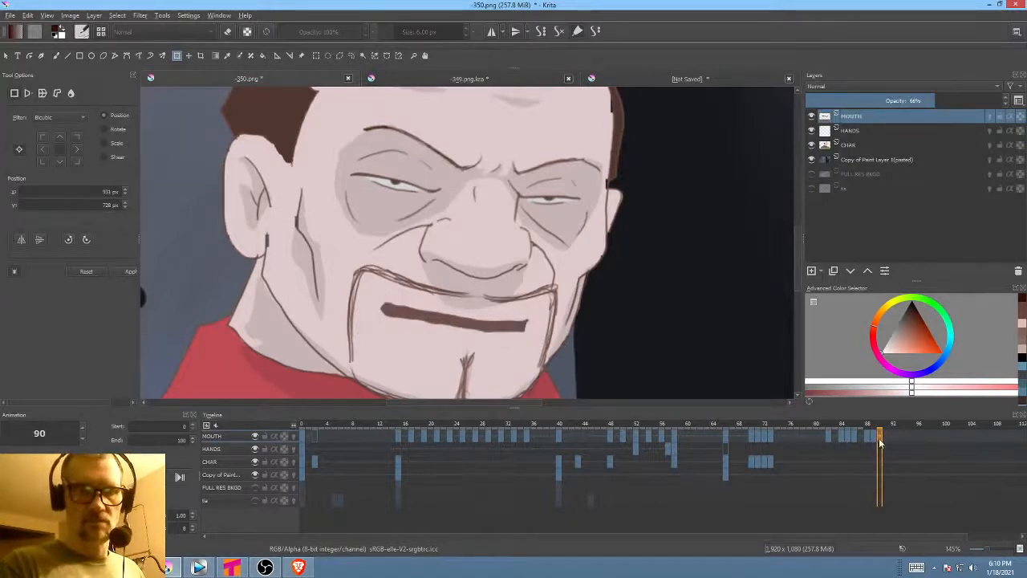
pyautogui.click(772, 437)
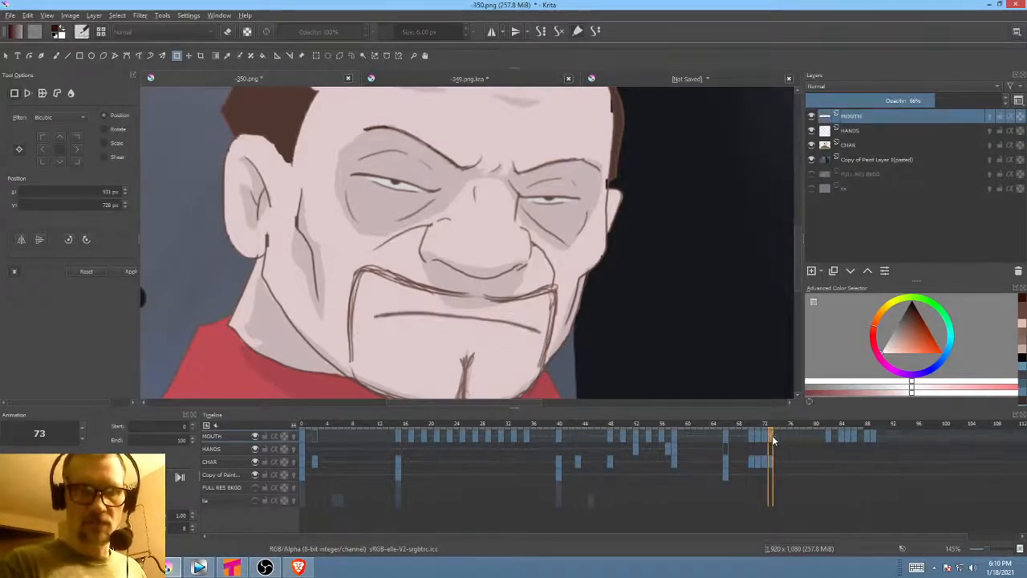
pyautogui.click(880, 436)
pyautogui.click(886, 436)
# - Play the animation from frame 78 to review the timing of the new mouth shapes
pyautogui.click(802, 437)
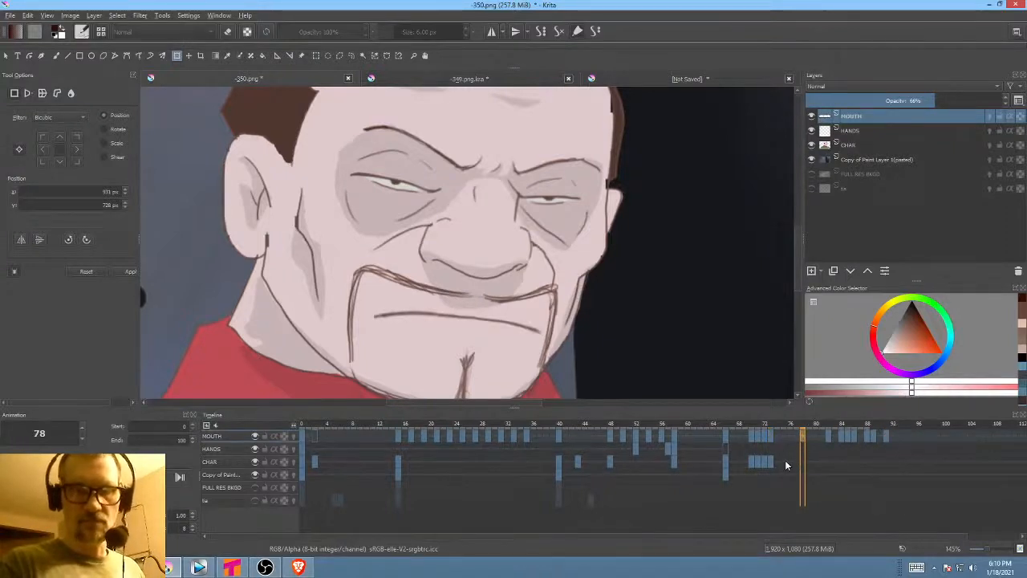
pyautogui.press('space')
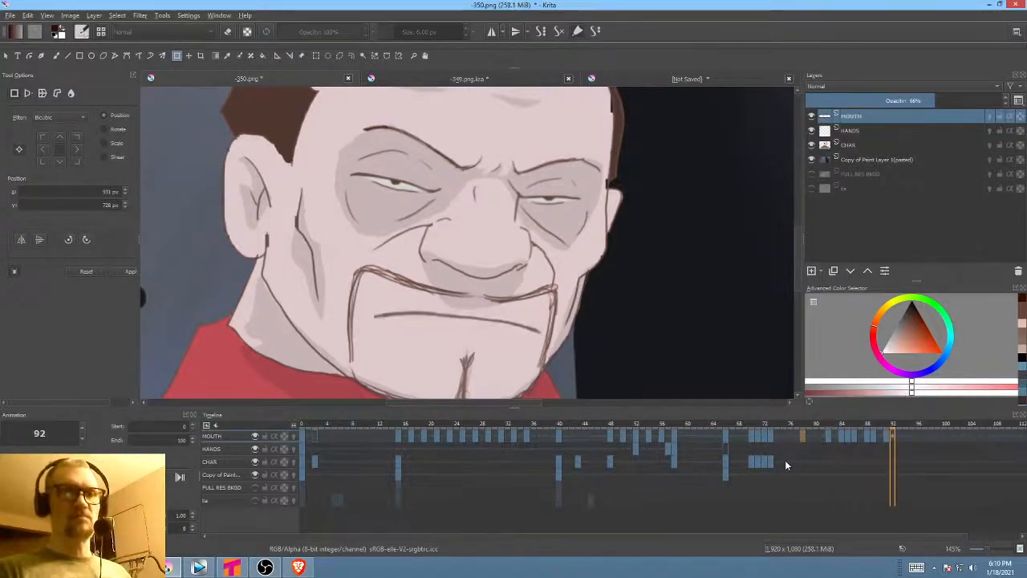
pyautogui.press('space')
pyautogui.press('space')
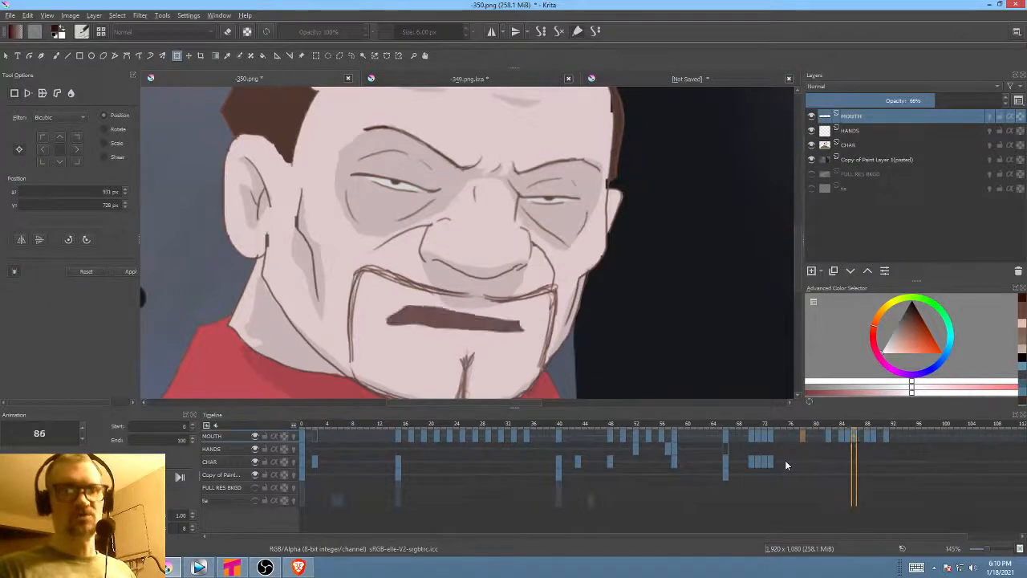
pyautogui.press('space')
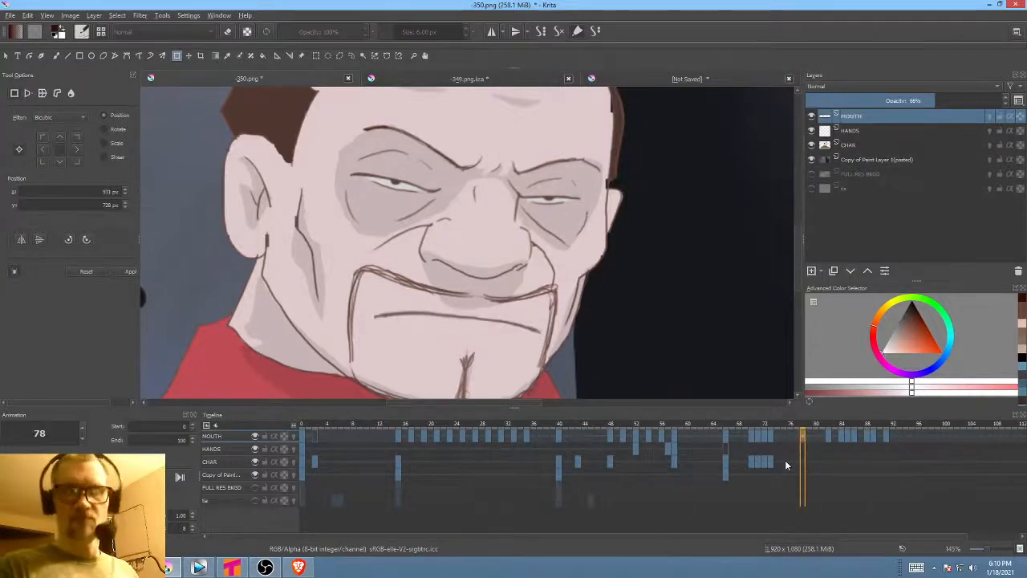
# - Make the mouth shape at frame 84 slightly taller and reposition it with Transform
pyautogui.click(843, 438)
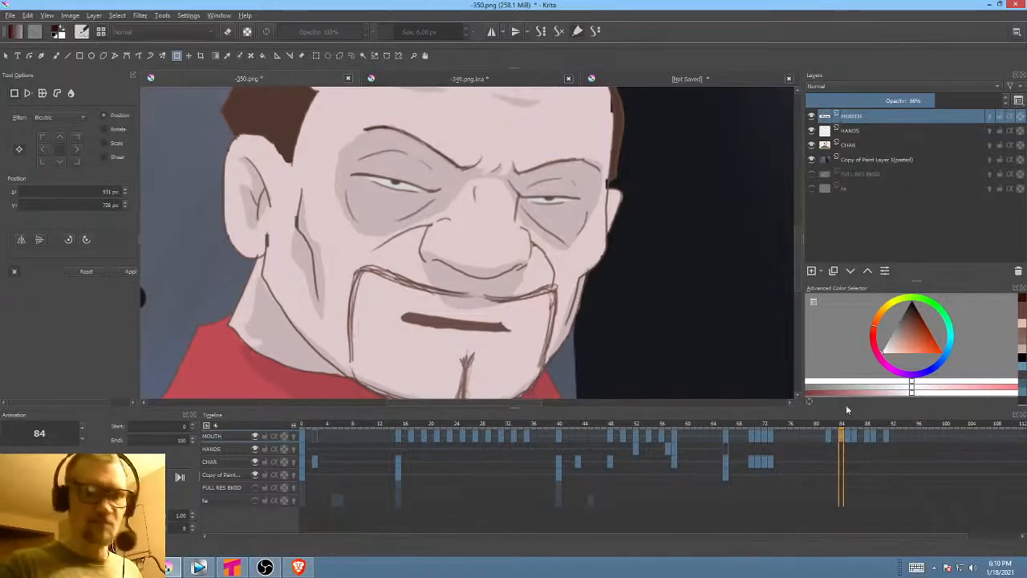
pyautogui.click(472, 334)
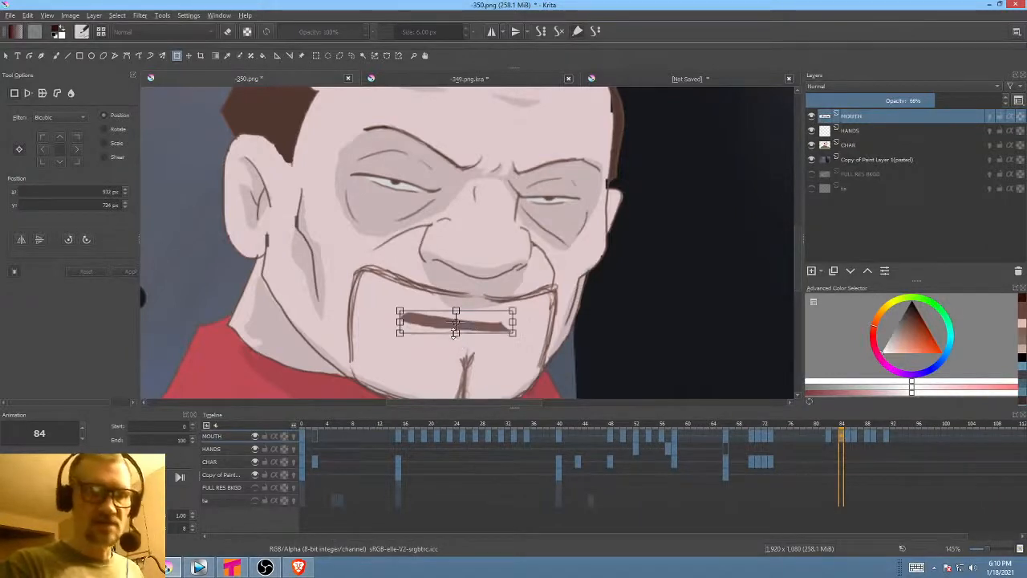
pyautogui.moveTo(454, 333); pyautogui.dragTo(534, 328)
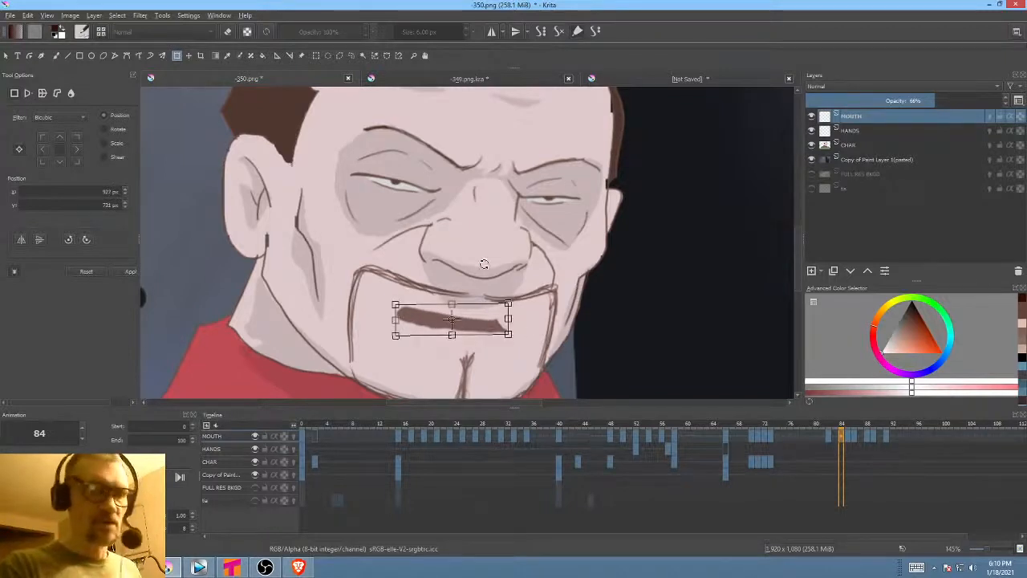
# - Set the Freehand Path tool's precision to Curve and trim the lower edge of frame 84's mouth shape in eraser mode
pyautogui.press('p')
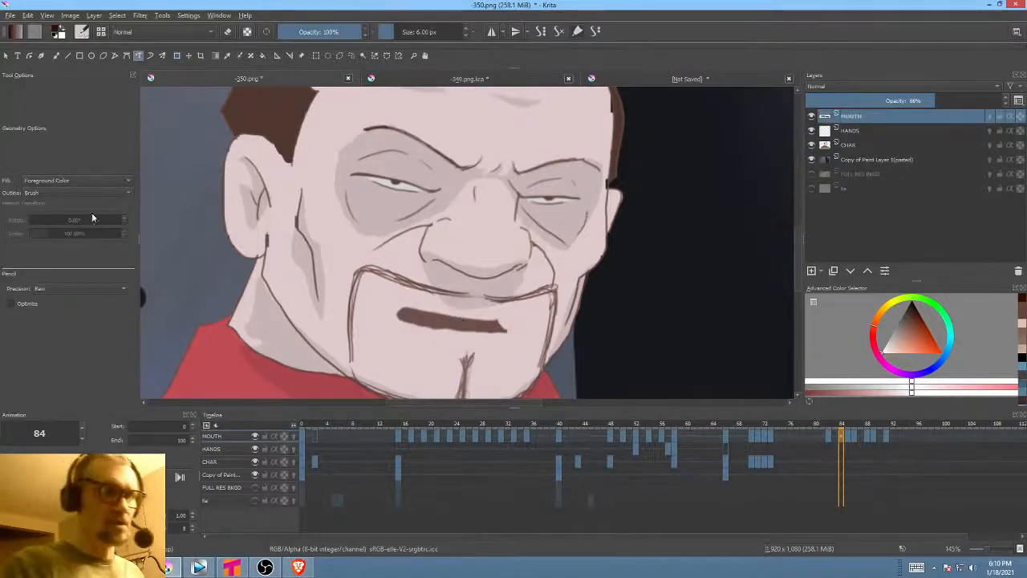
pyautogui.press('e')
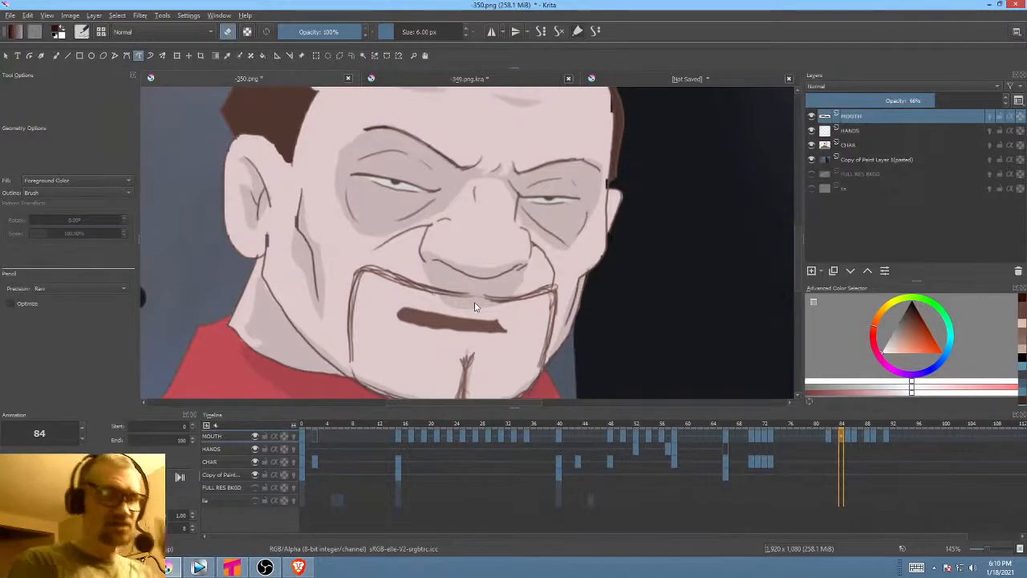
pyautogui.click(74, 289)
pyautogui.click(74, 297)
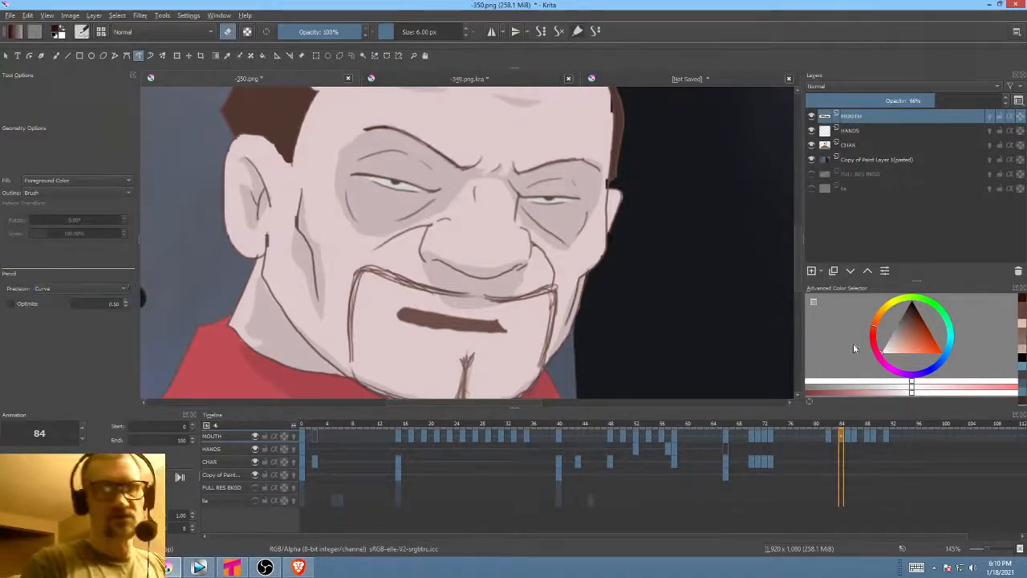
pyautogui.moveTo(615, 283); pyautogui.dragTo(579, 150)
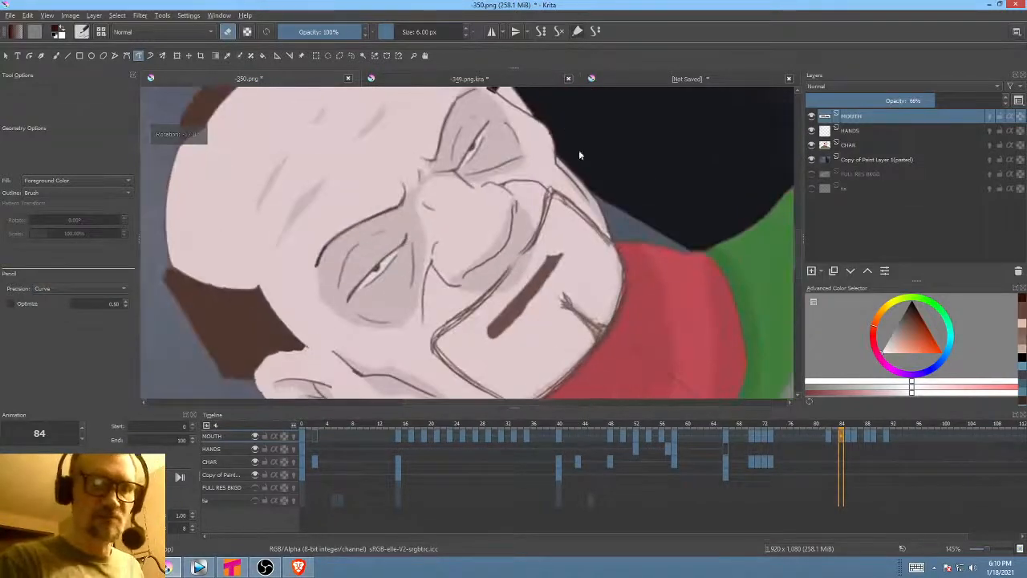
pyautogui.moveTo(537, 280); pyautogui.dragTo(431, 273)
pyautogui.moveTo(431, 299); pyautogui.dragTo(429, 259)
pyautogui.moveTo(503, 161)
pyautogui.mouseDown()
pyautogui.moveTo(484, 199)
pyautogui.moveTo(335, 375)
pyautogui.mouseUp()
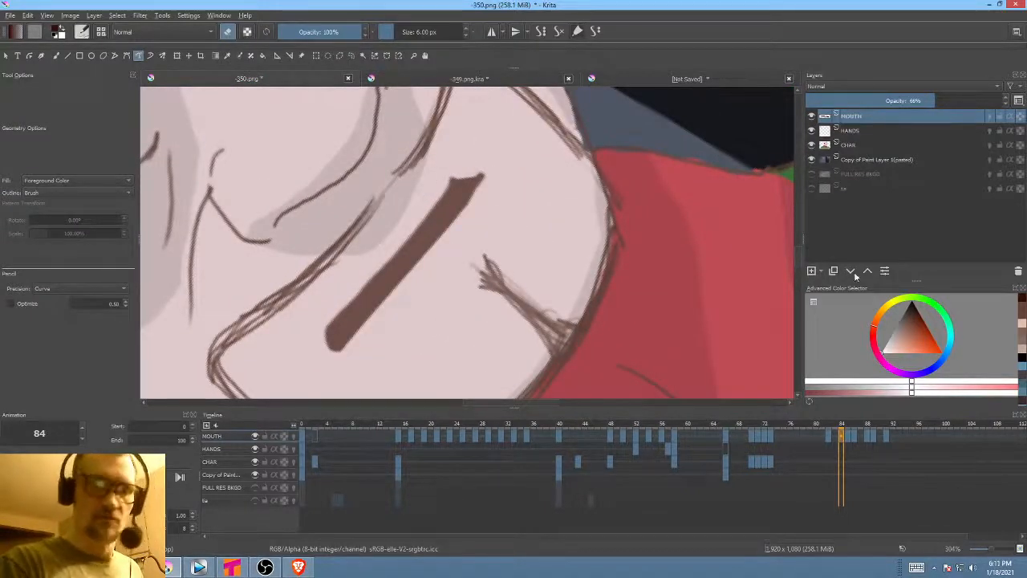
# - Trim the lower edges of the mouth shapes at frames 82 and 85 on the MOUTH layer in eraser mode
pyautogui.click(830, 437)
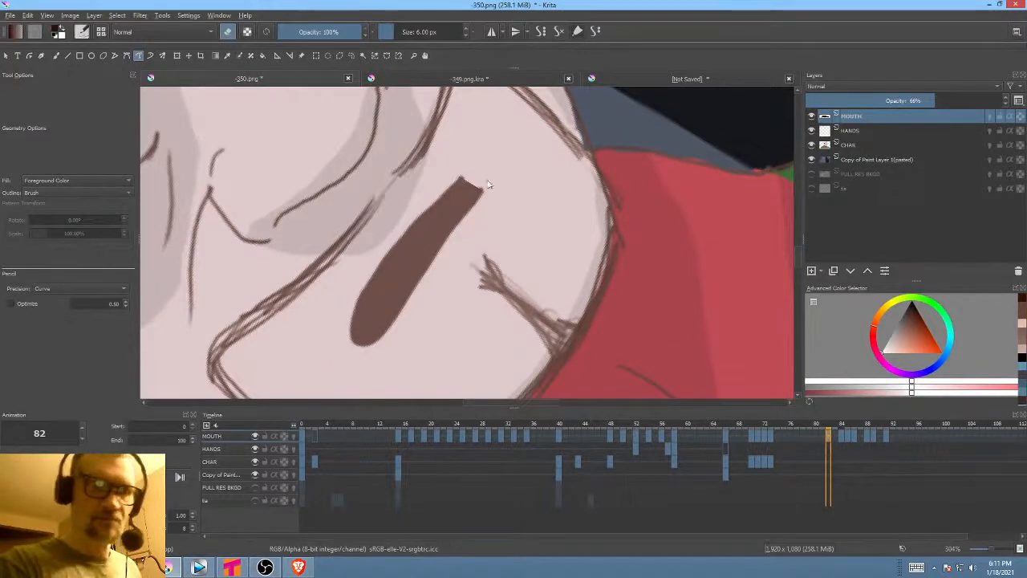
pyautogui.moveTo(494, 195)
pyautogui.mouseDown()
pyautogui.moveTo(419, 293)
pyautogui.moveTo(381, 368)
pyautogui.mouseUp()
pyautogui.click(849, 437)
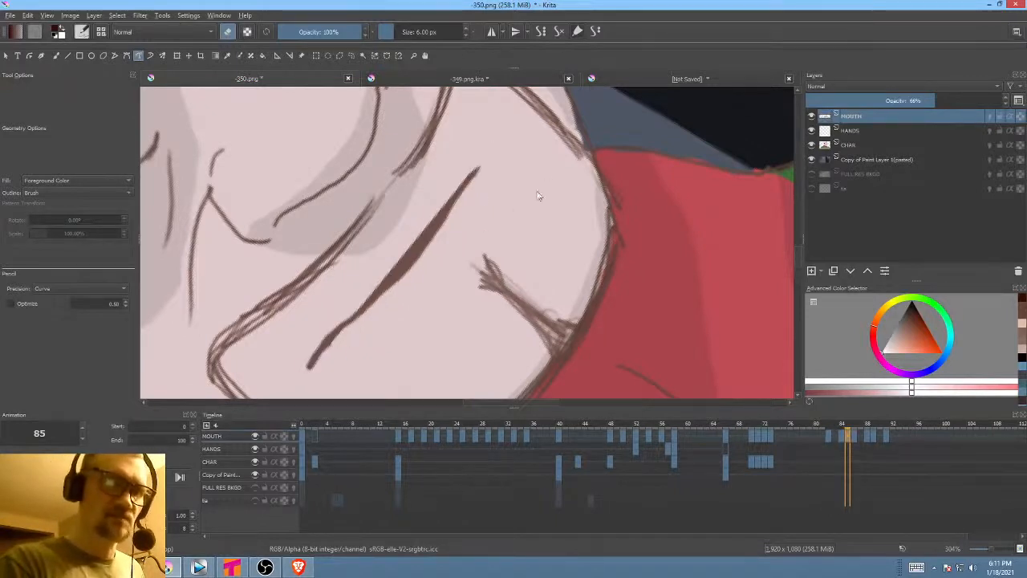
pyautogui.moveTo(343, 338); pyautogui.dragTo(309, 370)
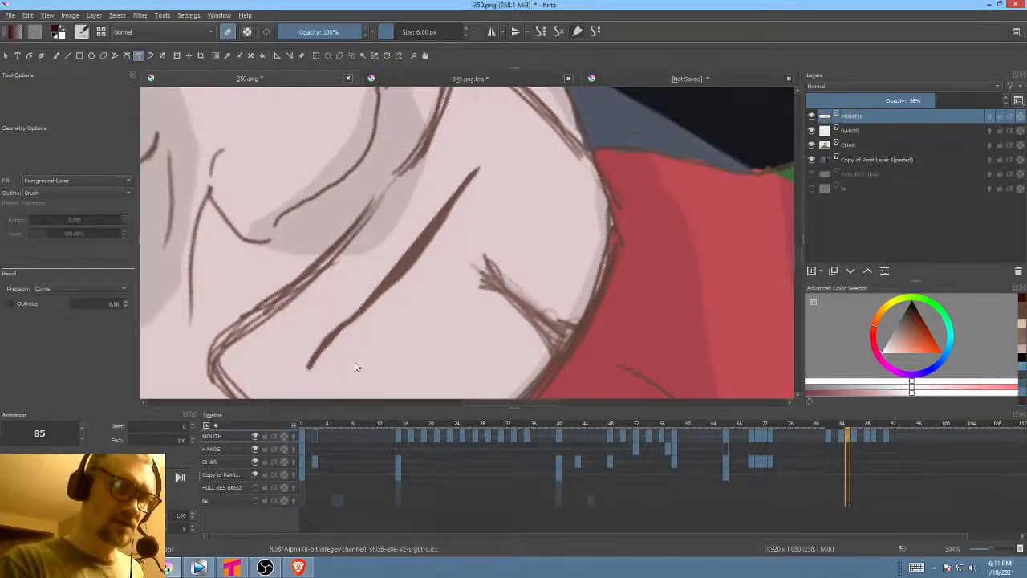
# - Trim and straighten the long edges of the mouth shape at frame 86 in eraser mode
pyautogui.click(857, 435)
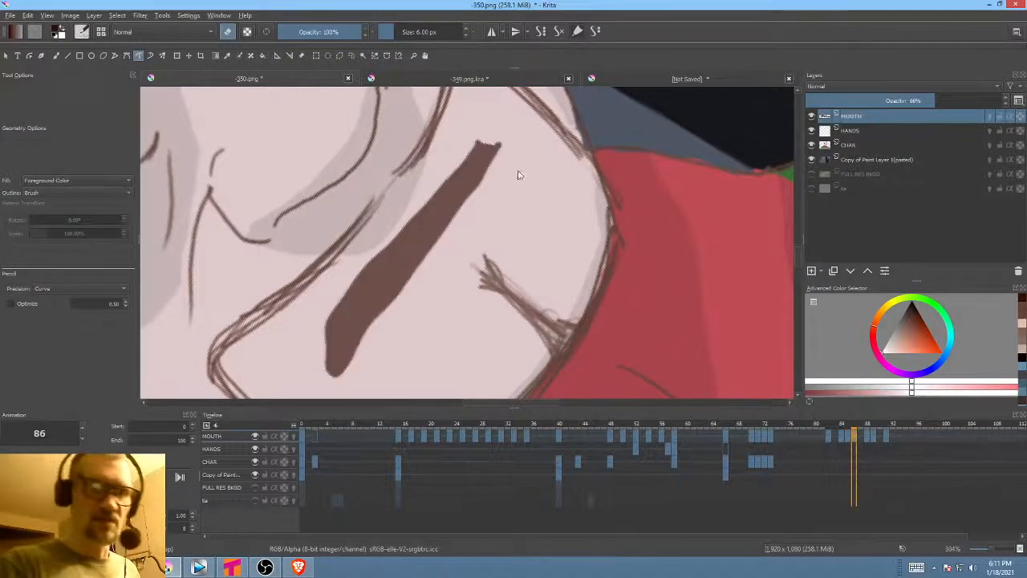
pyautogui.moveTo(355, 367)
pyautogui.mouseDown()
pyautogui.moveTo(460, 212)
pyautogui.moveTo(518, 156)
pyautogui.mouseUp()
pyautogui.hotkey('ctrl', 'z')
pyautogui.moveTo(553, 234); pyautogui.dragTo(553, 246)
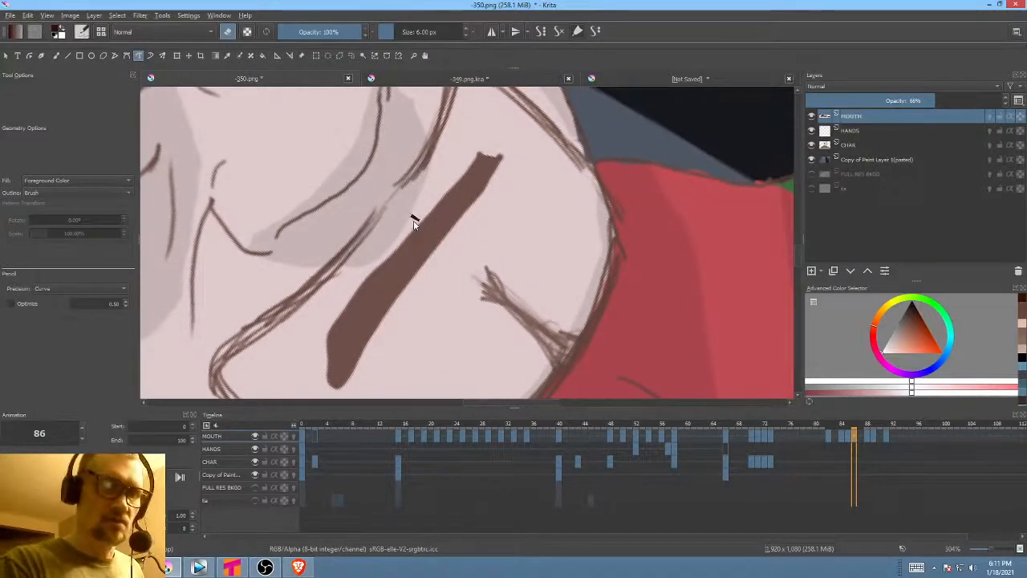
pyautogui.moveTo(414, 225)
pyautogui.mouseDown()
pyautogui.moveTo(313, 345)
pyautogui.moveTo(289, 336)
pyautogui.mouseUp()
pyautogui.hotkey('ctrl', 'z')
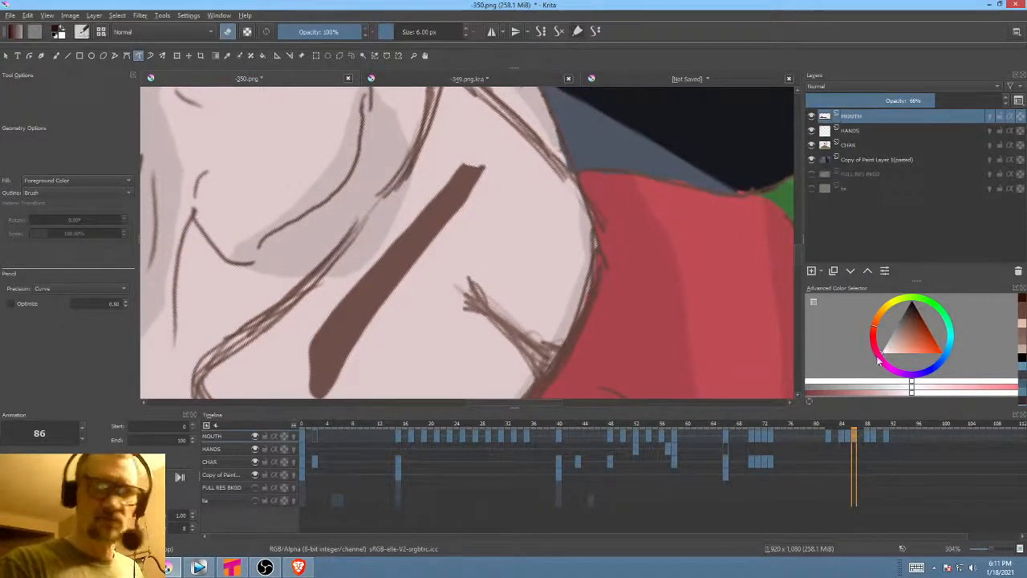
# - Trim around the upper end of the mouth shape at frame 89 in eraser mode
pyautogui.click(868, 437)
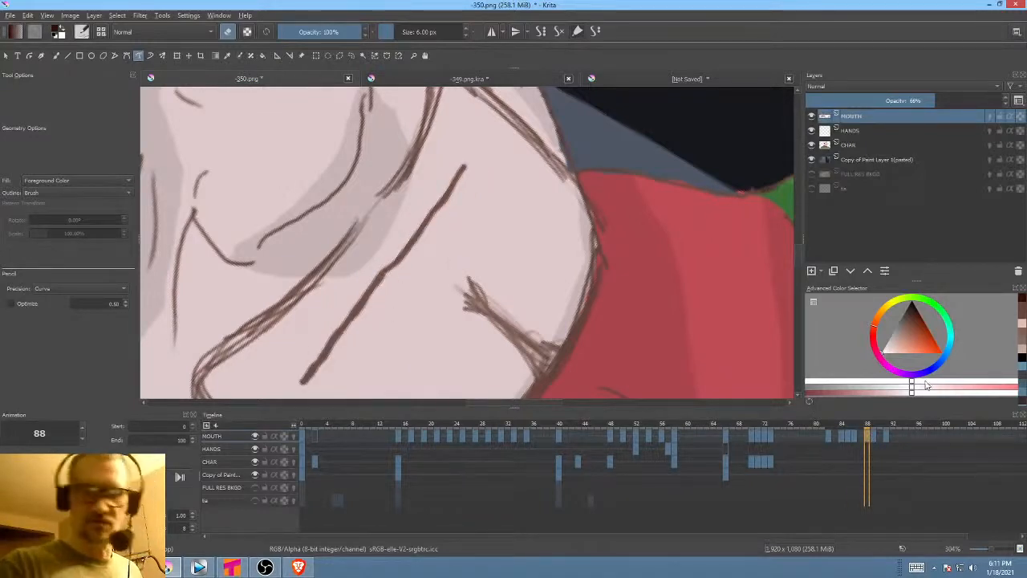
pyautogui.click(875, 438)
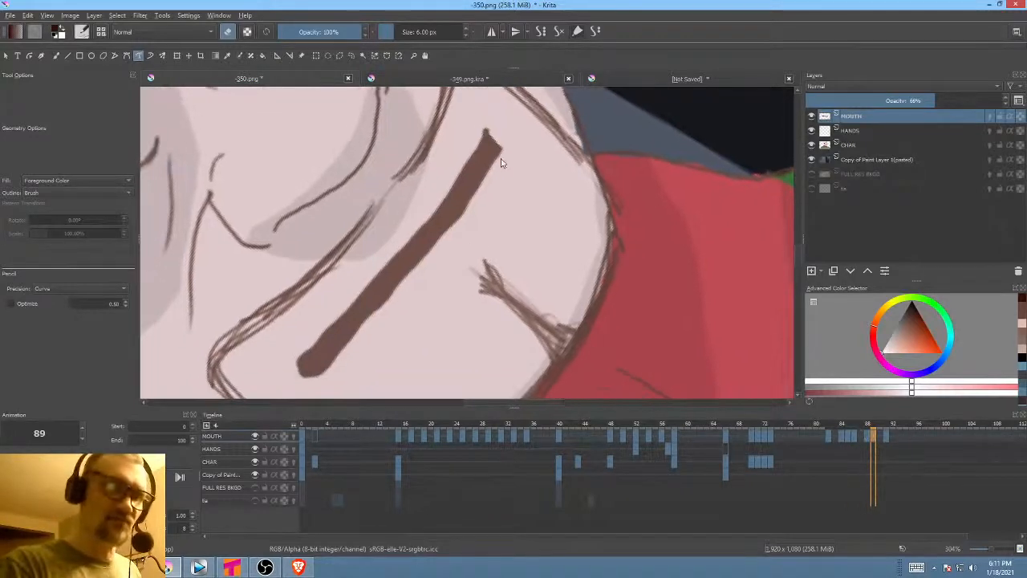
pyautogui.moveTo(507, 147)
pyautogui.mouseDown()
pyautogui.moveTo(475, 207)
pyautogui.moveTo(321, 385)
pyautogui.moveTo(439, 273)
pyautogui.moveTo(523, 167)
pyautogui.mouseUp()
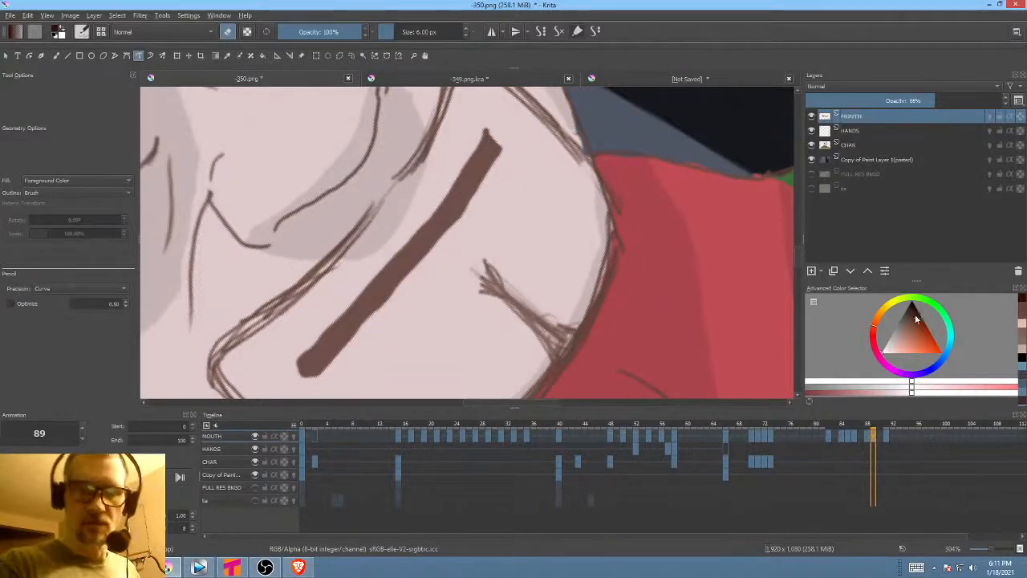
pyautogui.moveTo(916, 318); pyautogui.dragTo(919, 313)
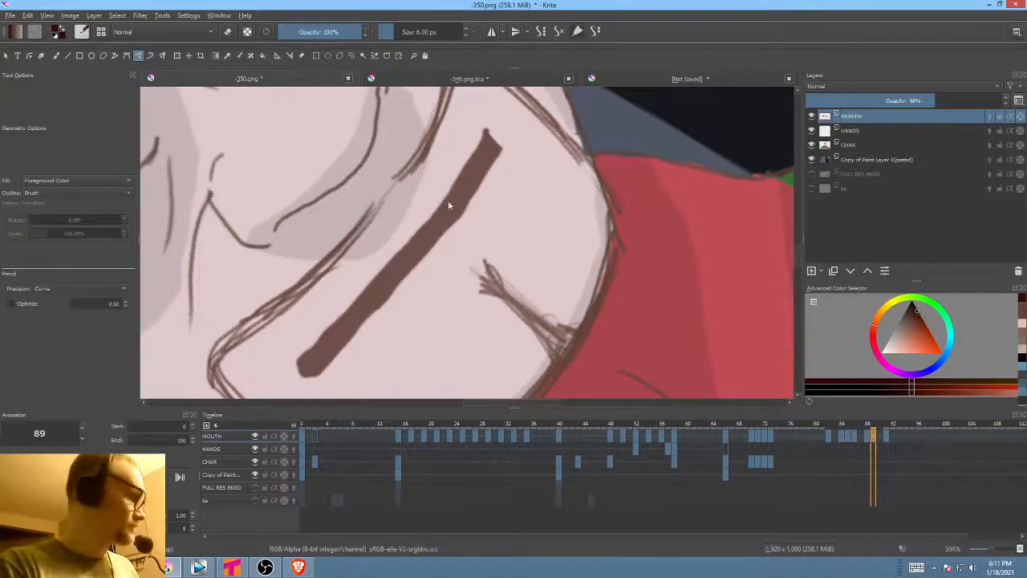
pyautogui.press('e')
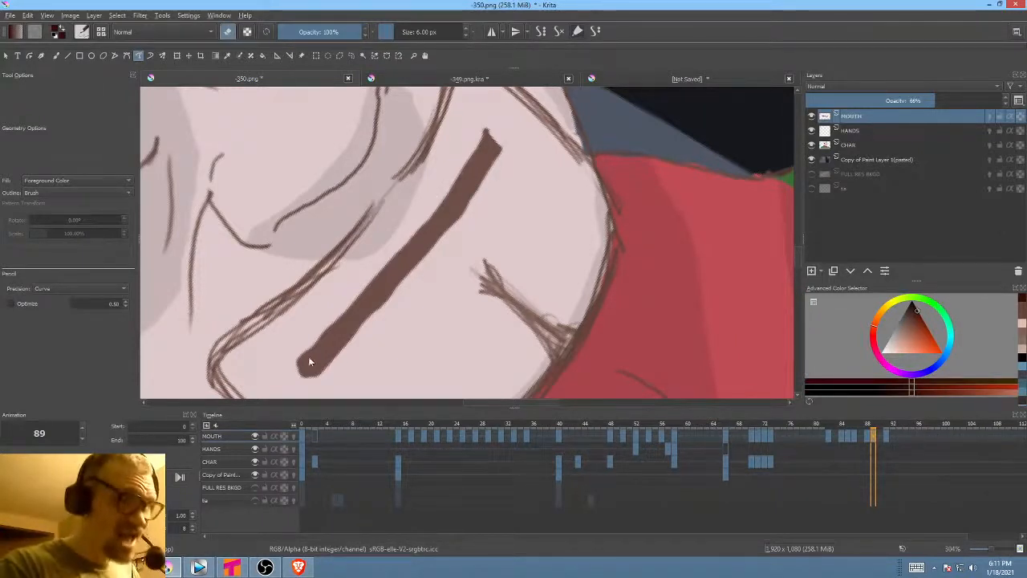
pyautogui.moveTo(304, 363)
pyautogui.mouseDown()
pyautogui.moveTo(320, 370)
pyautogui.moveTo(353, 350)
pyautogui.moveTo(474, 199)
pyautogui.mouseUp()
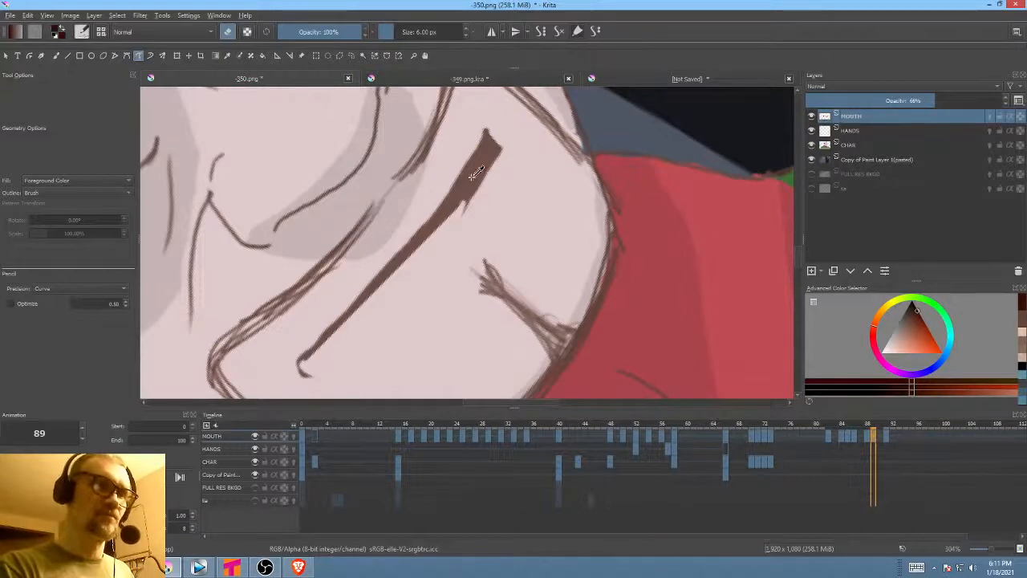
pyautogui.moveTo(473, 206); pyautogui.dragTo(413, 247)
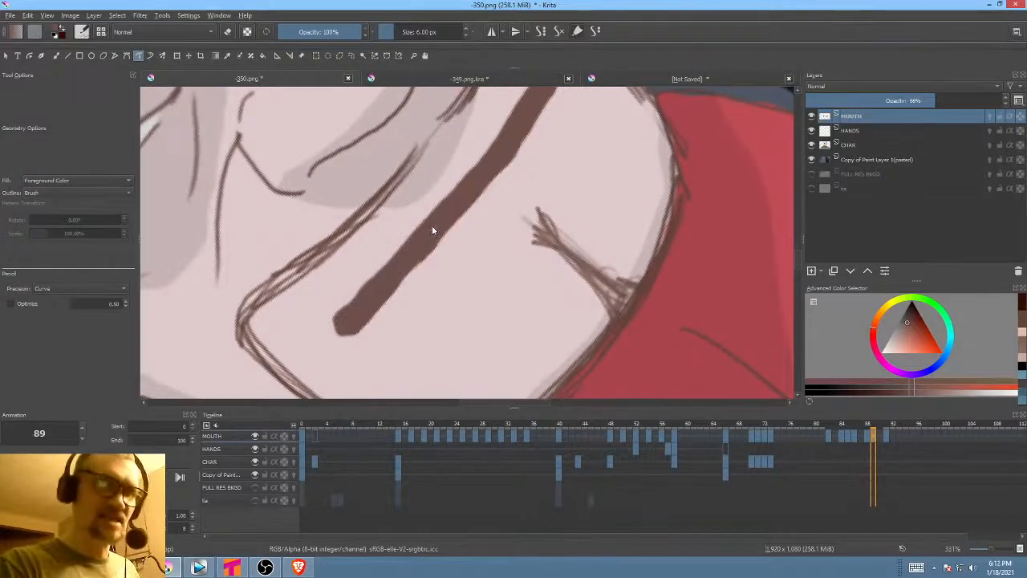
pyautogui.moveTo(344, 318)
pyautogui.mouseDown()
pyautogui.moveTo(339, 331)
pyautogui.moveTo(507, 177)
pyautogui.moveTo(536, 114)
pyautogui.mouseUp()
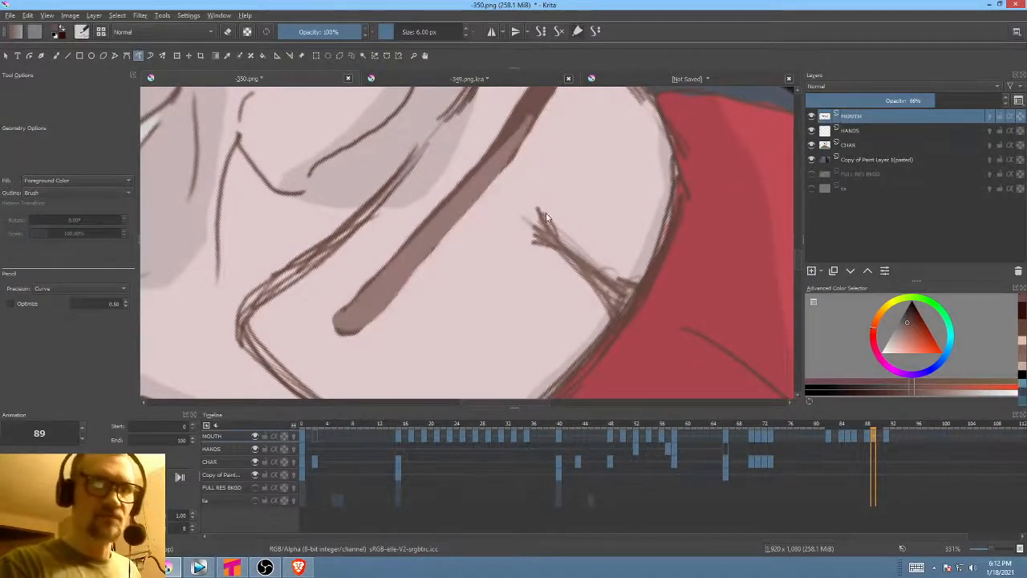
pyautogui.moveTo(503, 304); pyautogui.dragTo(465, 325)
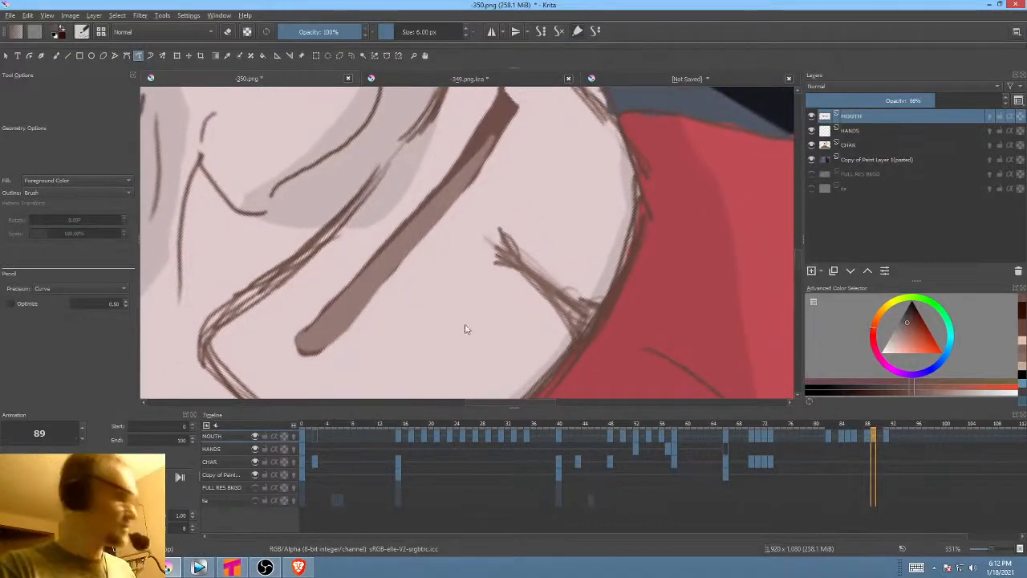
pyautogui.hotkey('ctrl', 'z')
# - Set a very dark brown as the painting color and smooth the uneven edge of frame 89's mouth shape with a filled freehand path
pyautogui.moveTo(914, 325); pyautogui.dragTo(917, 309)
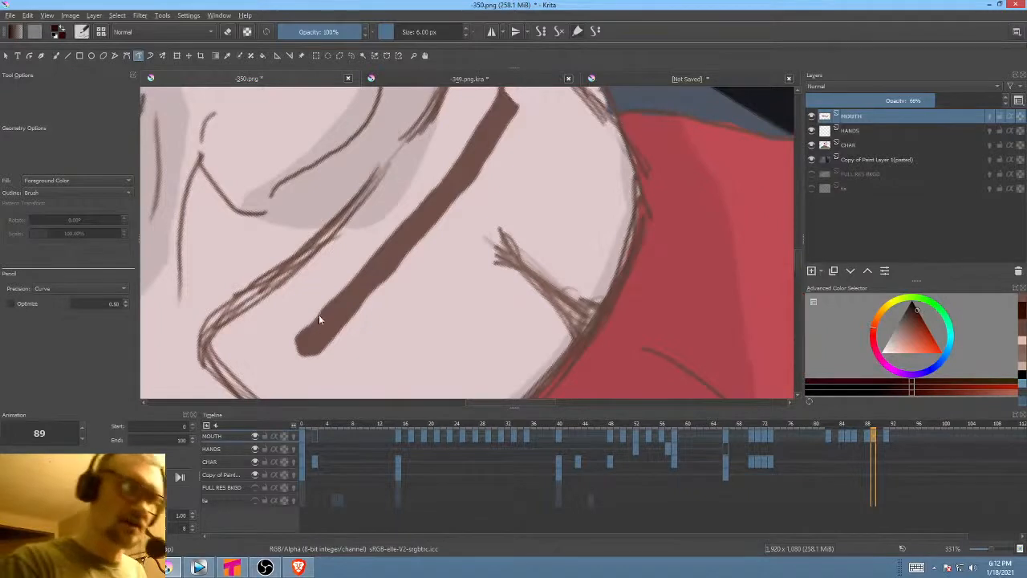
pyautogui.moveTo(318, 320)
pyautogui.mouseDown()
pyautogui.moveTo(301, 345)
pyautogui.moveTo(307, 353)
pyautogui.moveTo(349, 325)
pyautogui.moveTo(492, 157)
pyautogui.moveTo(502, 121)
pyautogui.moveTo(491, 136)
pyautogui.moveTo(511, 116)
pyautogui.moveTo(490, 156)
pyautogui.mouseUp()
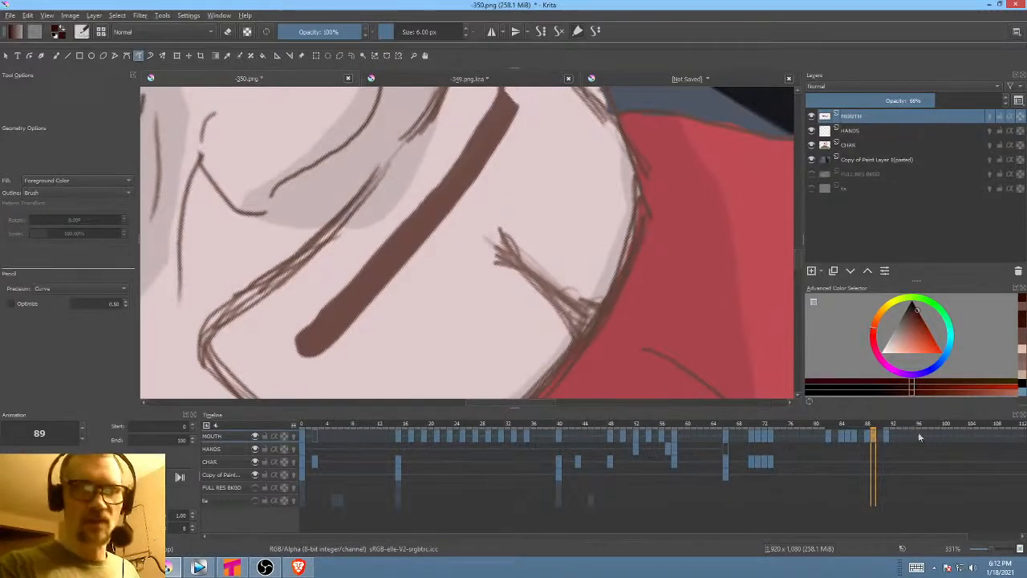
# - Play the animation from frame 78 with the whole face in view to review the refined mouth shapes
pyautogui.click(887, 435)
pyautogui.scroll(-3, 431, 328)
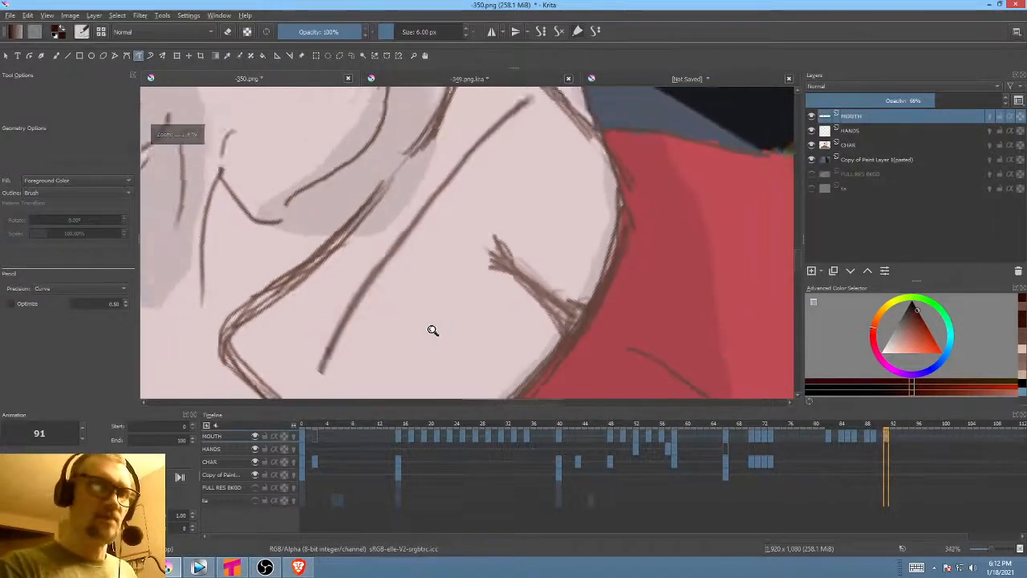
pyautogui.scroll(-2, 429, 350)
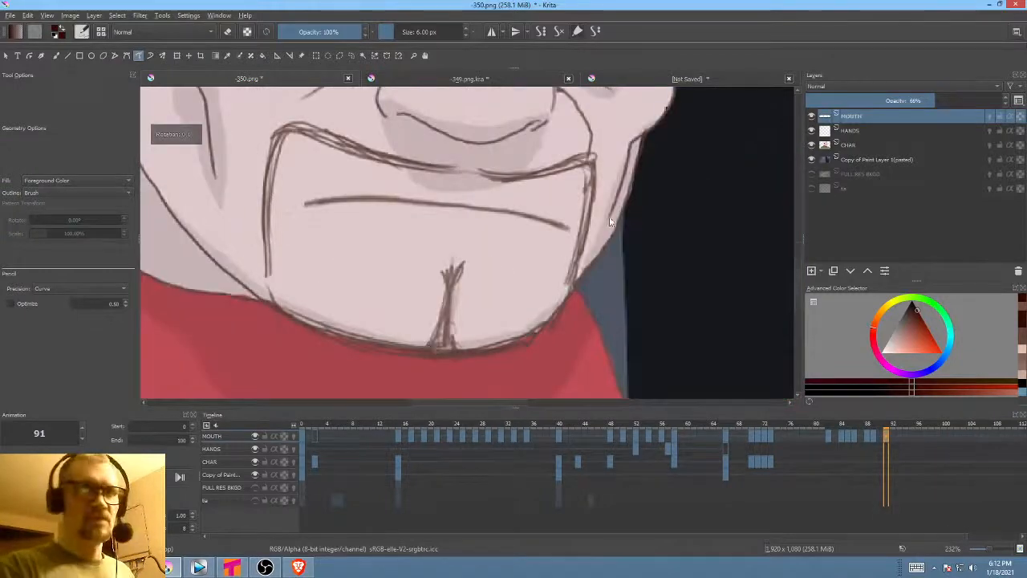
pyautogui.scroll(-2, 539, 275)
pyautogui.scroll(-1, 539, 275)
pyautogui.moveTo(613, 244); pyautogui.dragTo(555, 332)
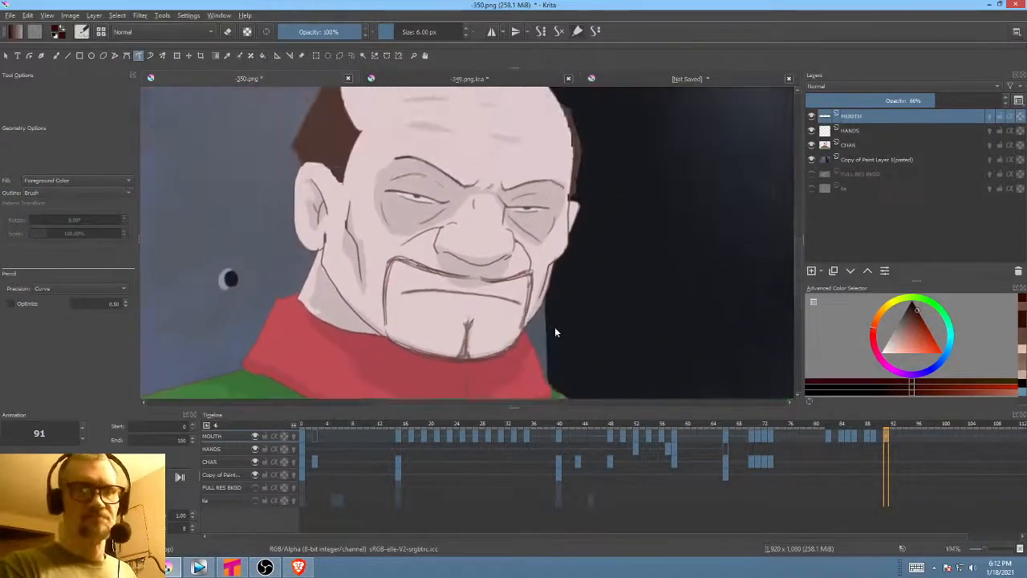
pyautogui.click(804, 440)
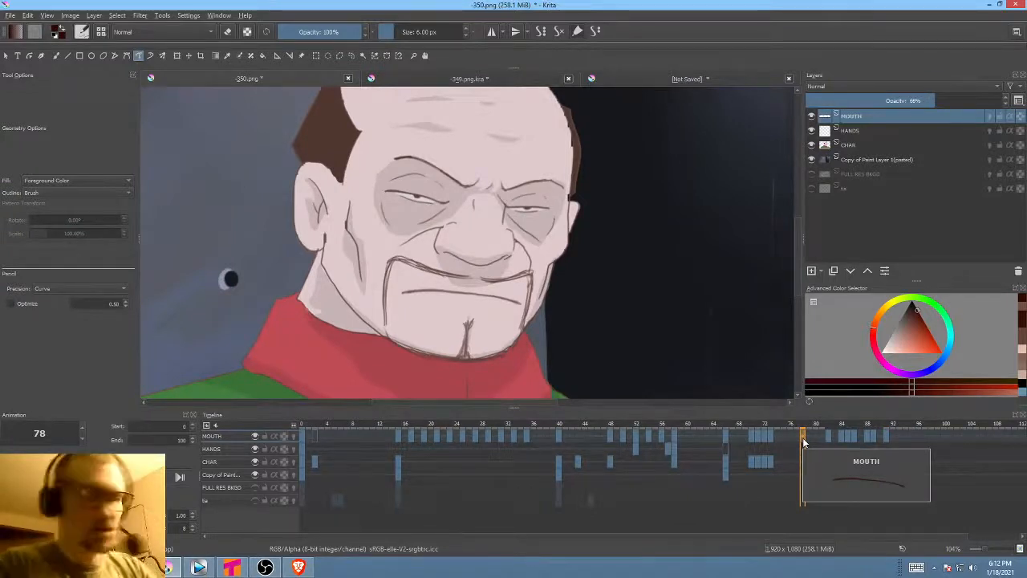
pyautogui.press('space')
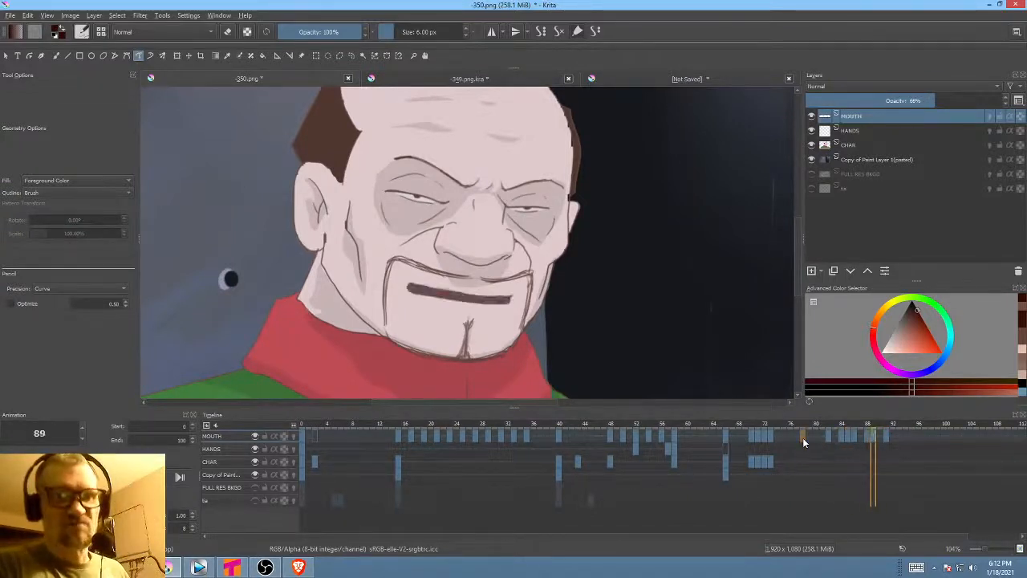
pyautogui.press('space')
# - Mirror the mouth shape at frame 89 horizontally with Transform, and rotate it to follow the tilt of the mustache
pyautogui.click(875, 440)
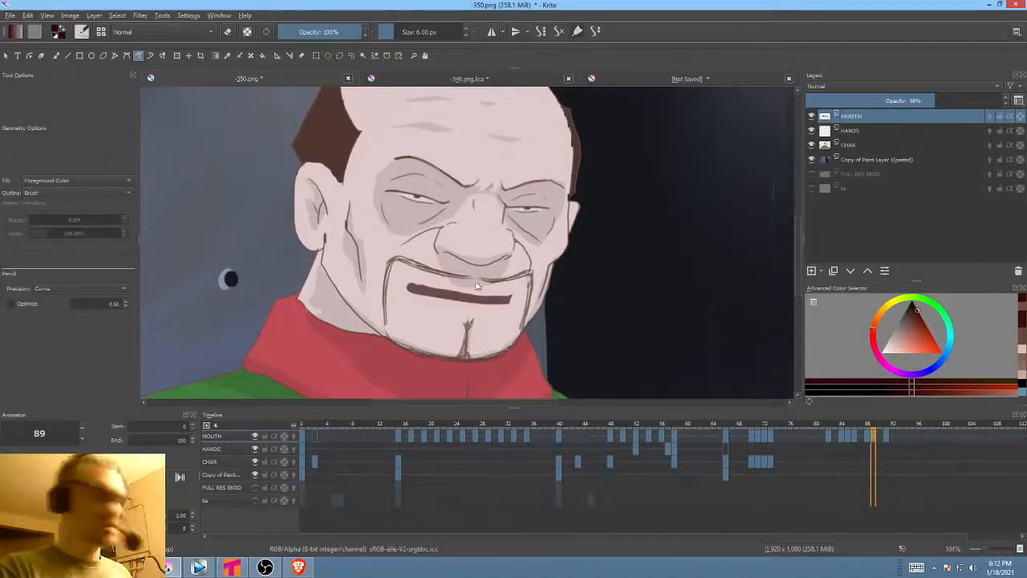
pyautogui.hotkey('ctrl', 't')
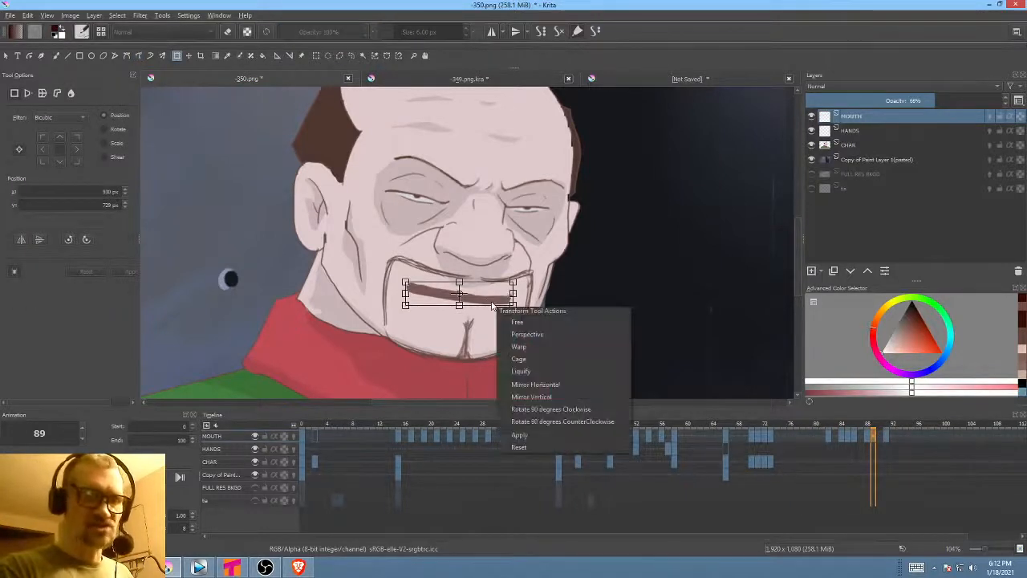
pyautogui.rightClick(498, 306)
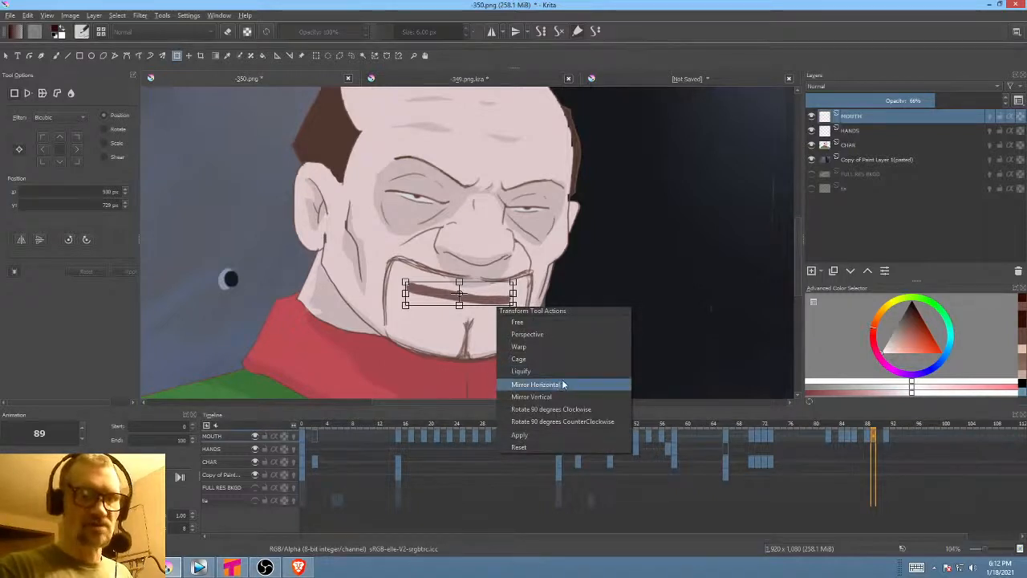
pyautogui.click(554, 389)
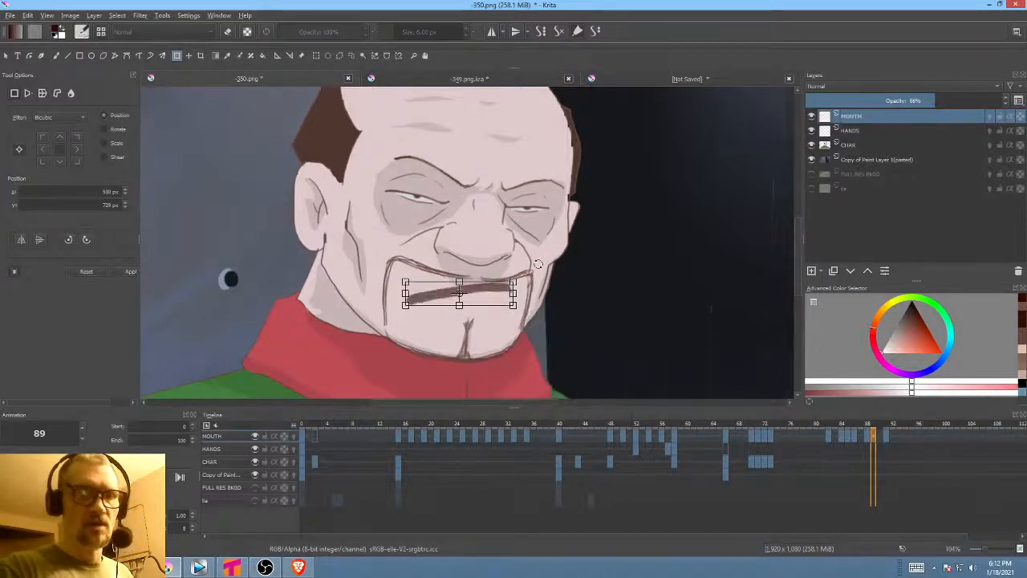
pyautogui.press('Return')
pyautogui.moveTo(532, 317); pyautogui.dragTo(487, 299)
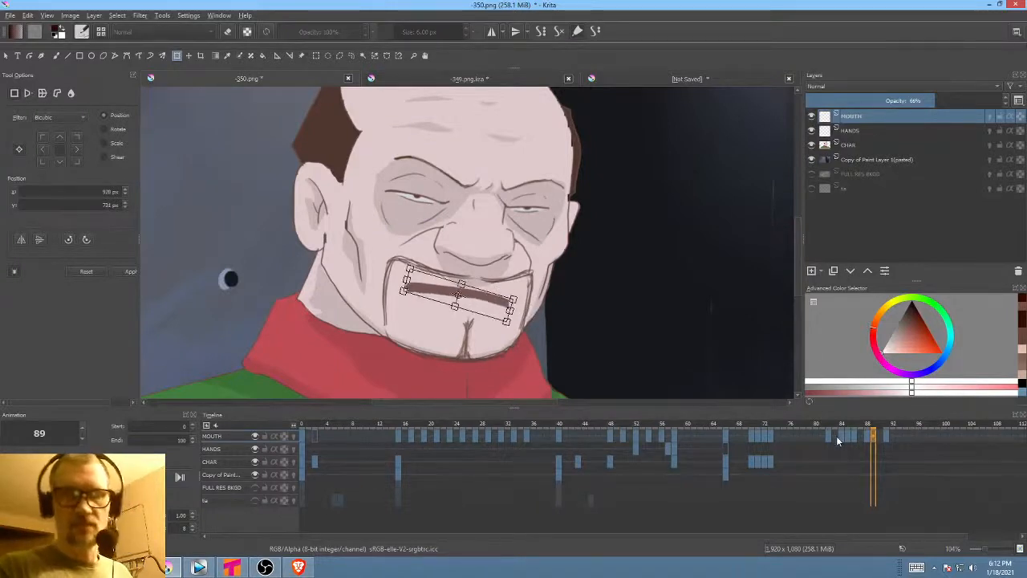
# - Play the dialogue section and examine the mouth shapes around frames 82 and 83 against the full figure
pyautogui.press('space')
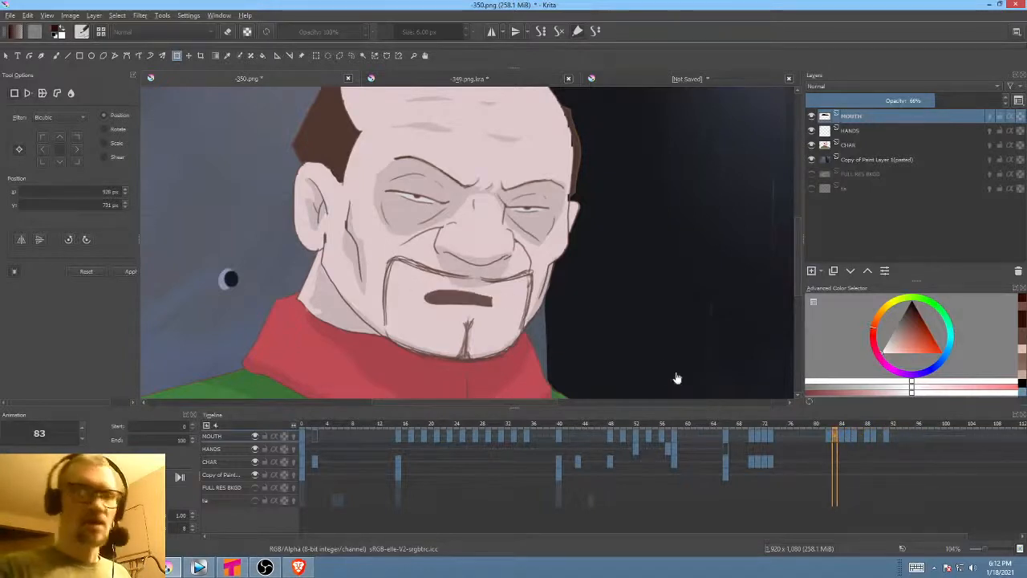
pyautogui.scroll(-3, 548, 277)
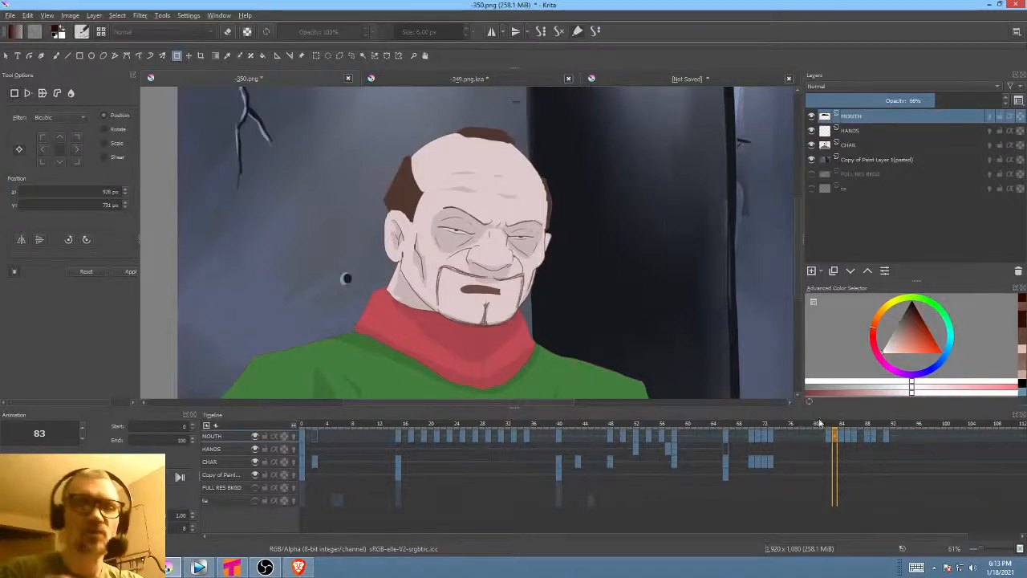
pyautogui.moveTo(825, 427)
pyautogui.mouseDown()
pyautogui.moveTo(888, 431)
pyautogui.moveTo(821, 437)
pyautogui.moveTo(832, 447)
pyautogui.moveTo(837, 439)
pyautogui.mouseUp()
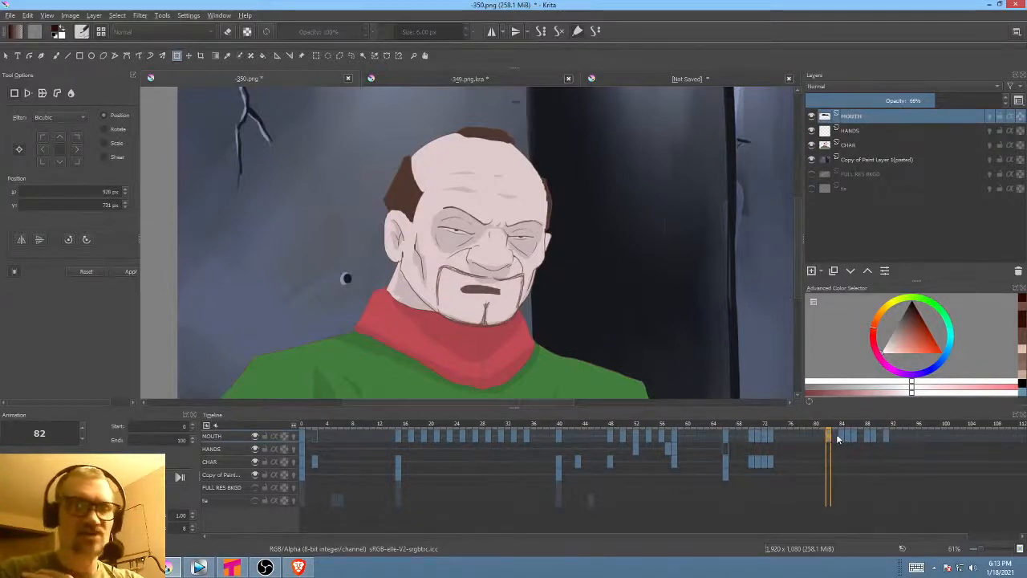
# - Shift the MOUTH keyframes at frames 88, 89 and 91 one frame later and play from frame 79 to check the timing
pyautogui.click(867, 439)
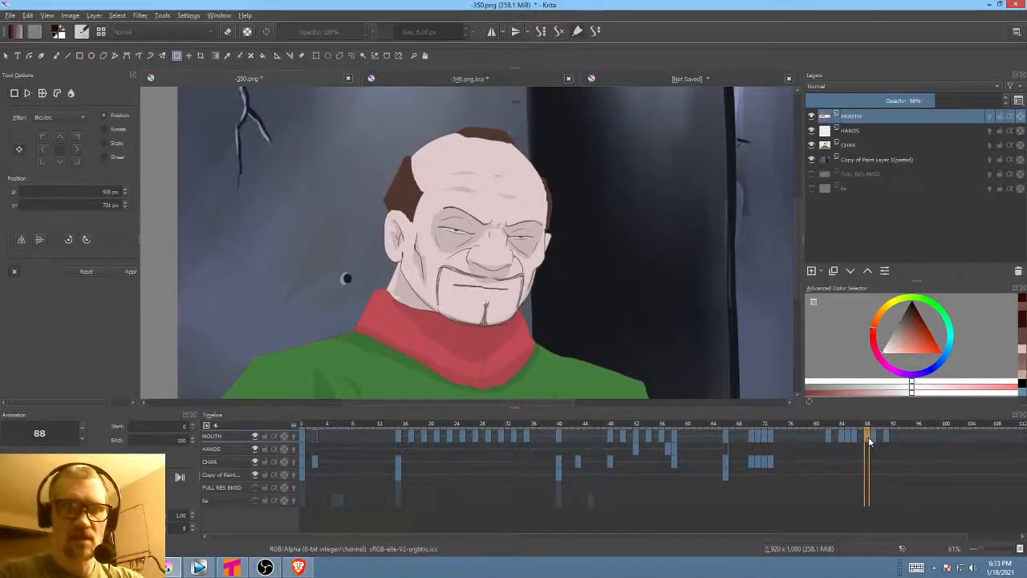
pyautogui.click(910, 435)
pyautogui.click(868, 435)
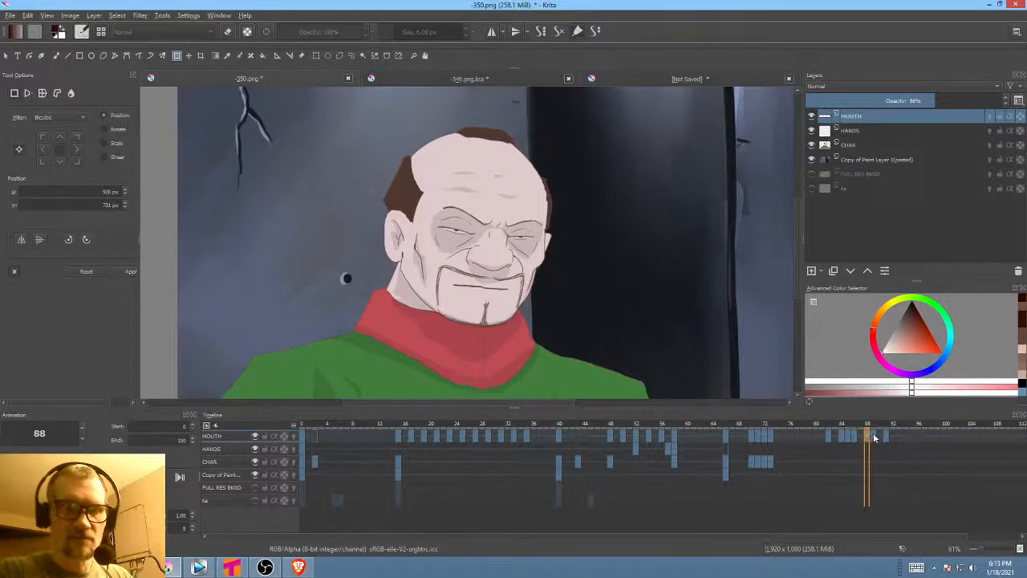
pyautogui.click(873, 436)
pyautogui.click(871, 440)
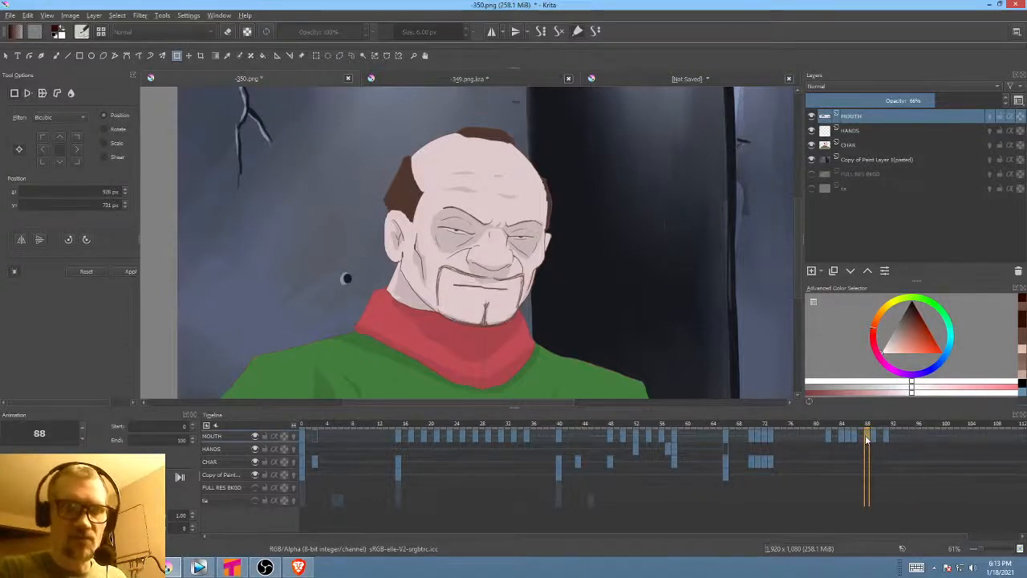
pyautogui.moveTo(866, 450); pyautogui.dragTo(876, 439)
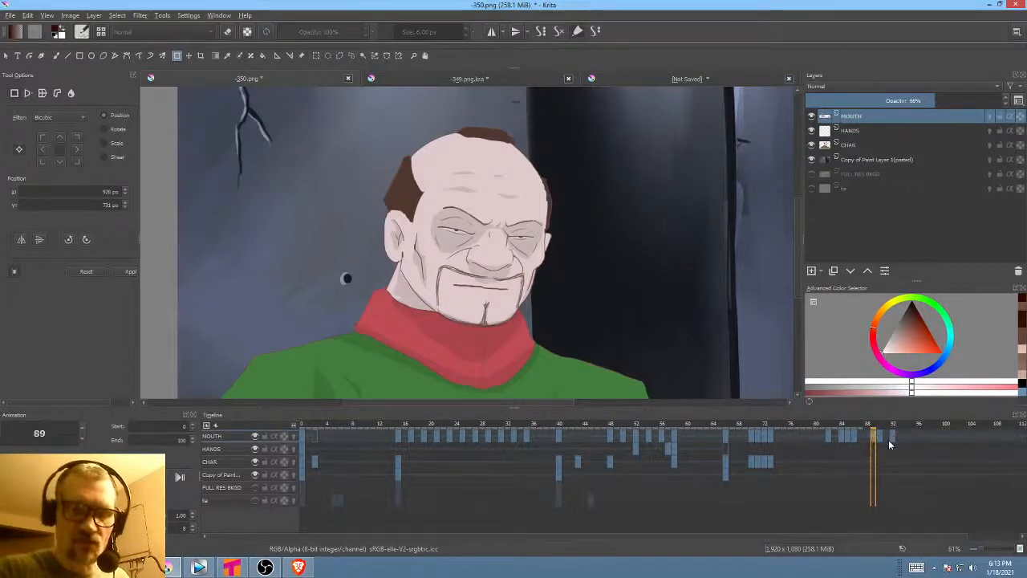
pyautogui.click(811, 437)
pyautogui.press('space')
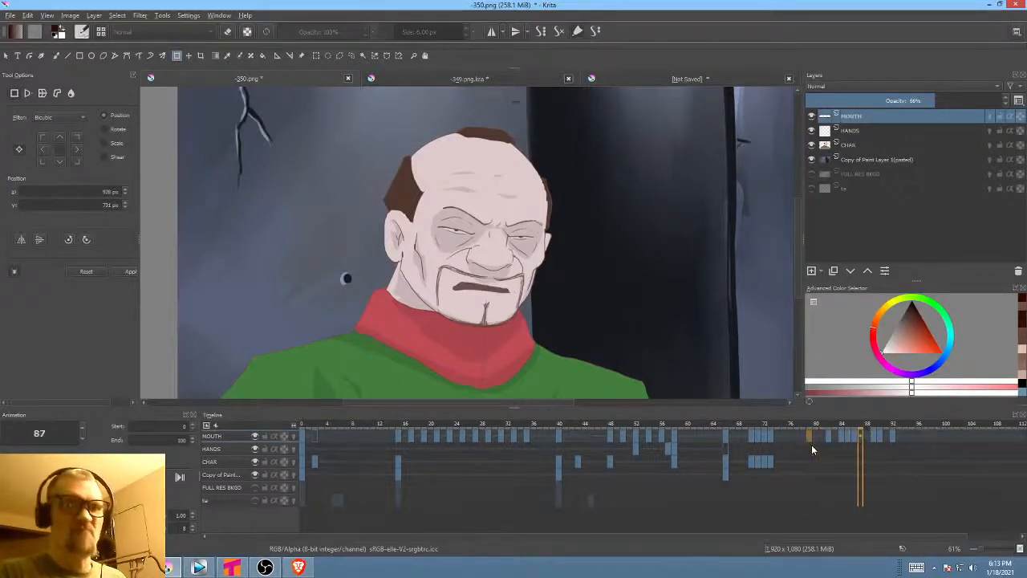
# - Nudge the drooping right end of the mouth at frame 90 upward with the Liquify transform at a brush size of about 147
pyautogui.press('space')
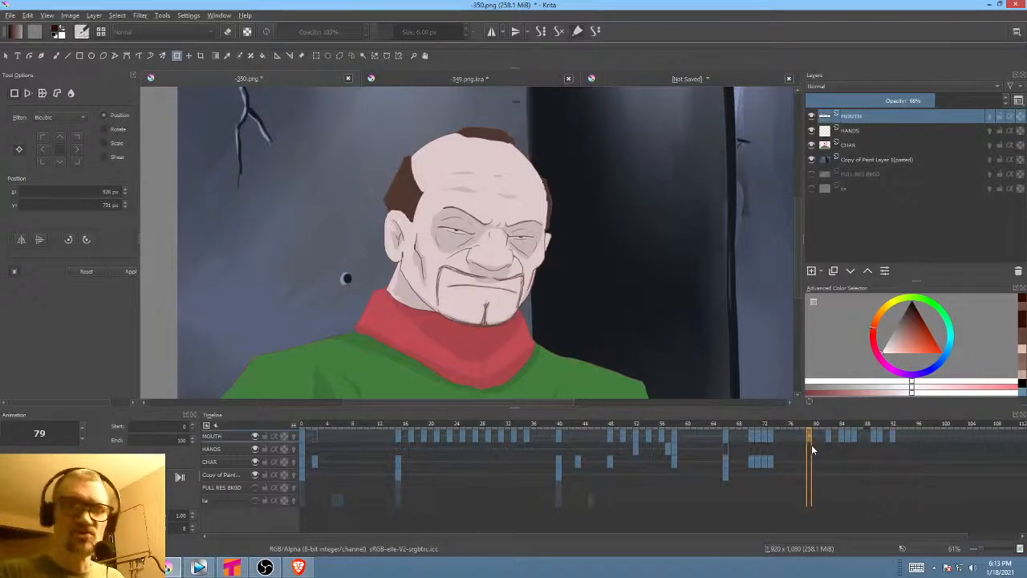
pyautogui.click(882, 437)
pyautogui.click(893, 435)
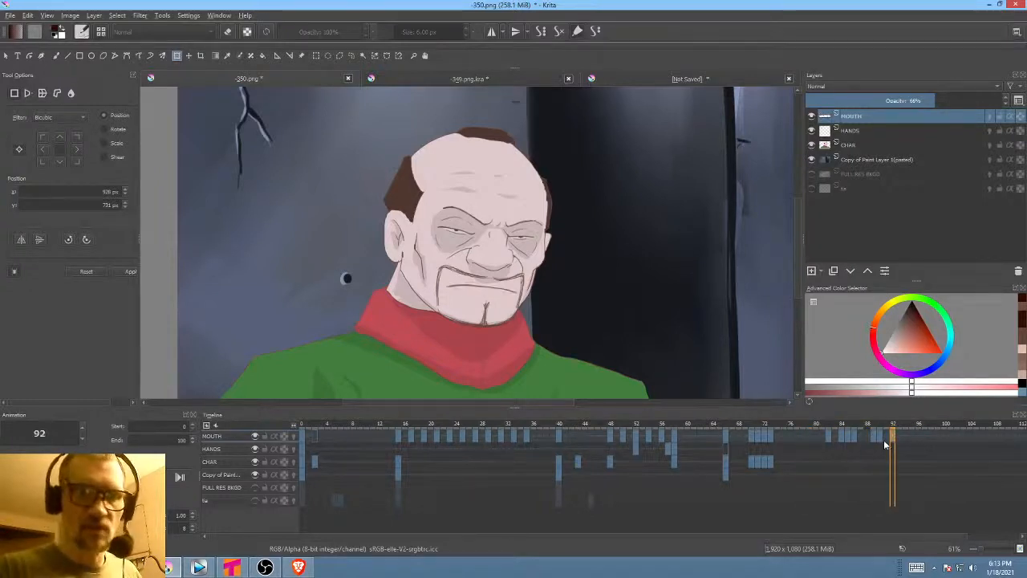
pyautogui.click(882, 438)
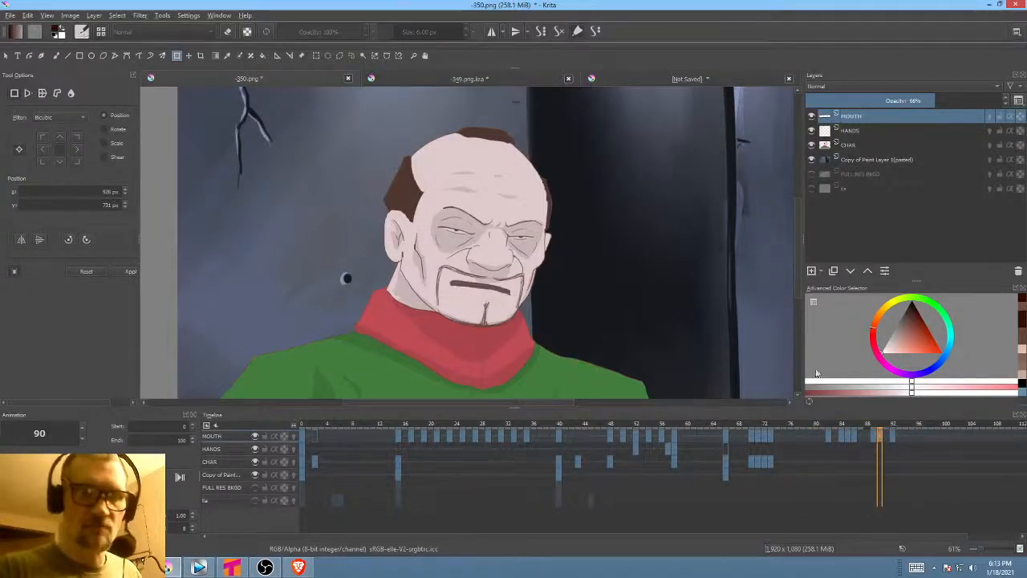
pyautogui.rightClick(521, 305)
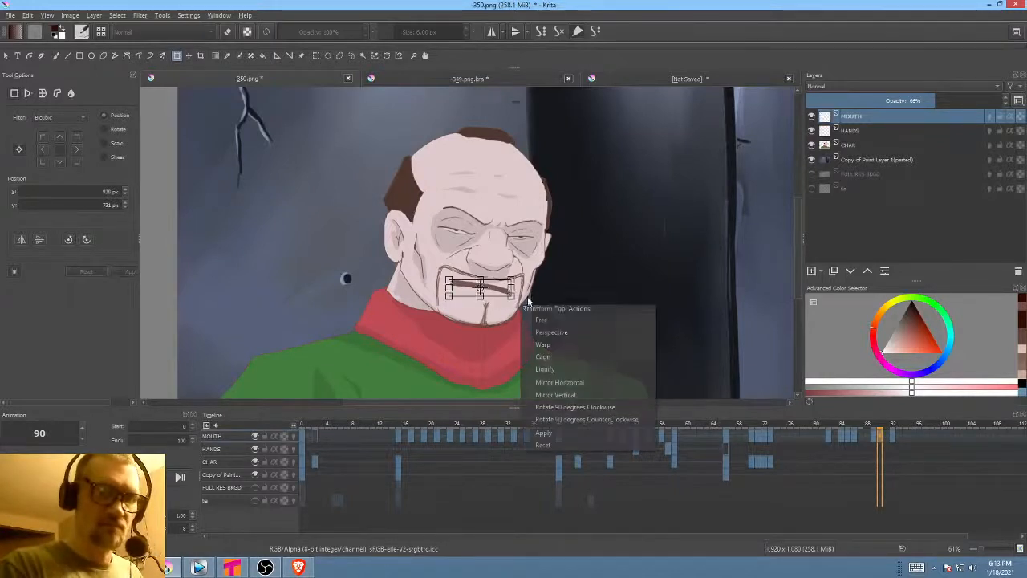
pyautogui.click(559, 370)
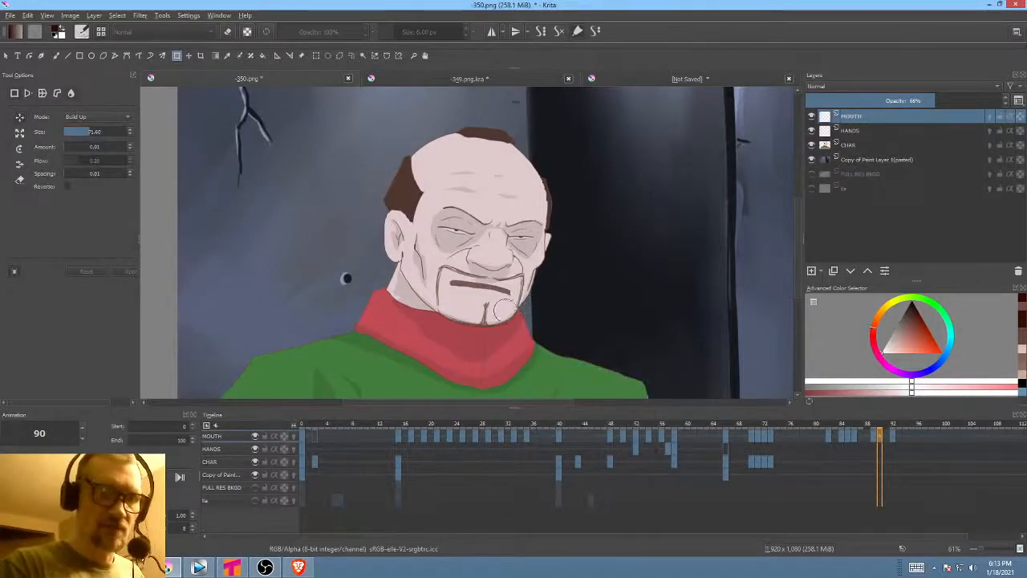
pyautogui.moveTo(515, 307); pyautogui.dragTo(518, 299)
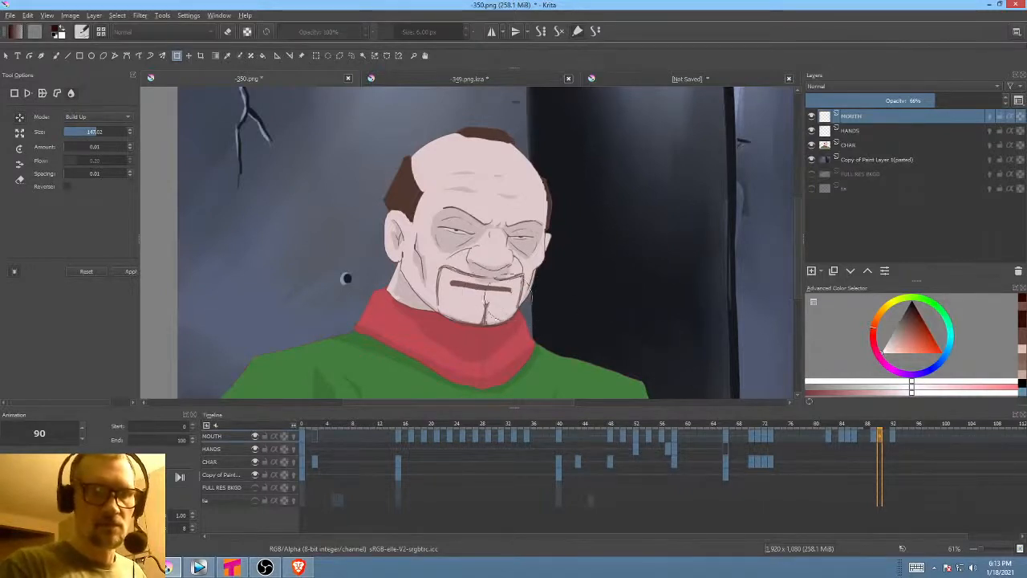
# - Play the dialogue from frame 80 to review the adjusted mouth shape
pyautogui.click(816, 437)
pyautogui.press('space')
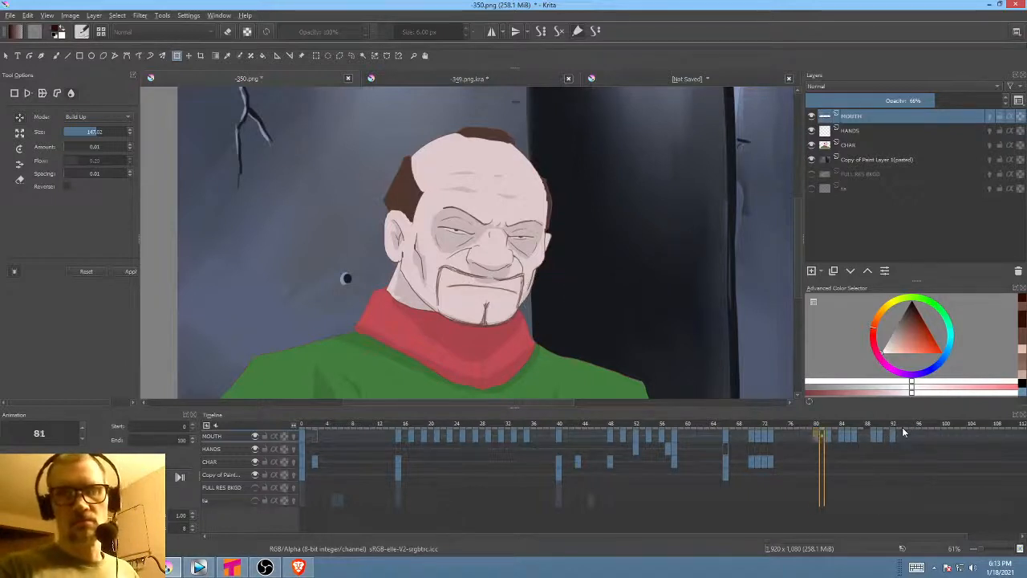
pyautogui.press('space')
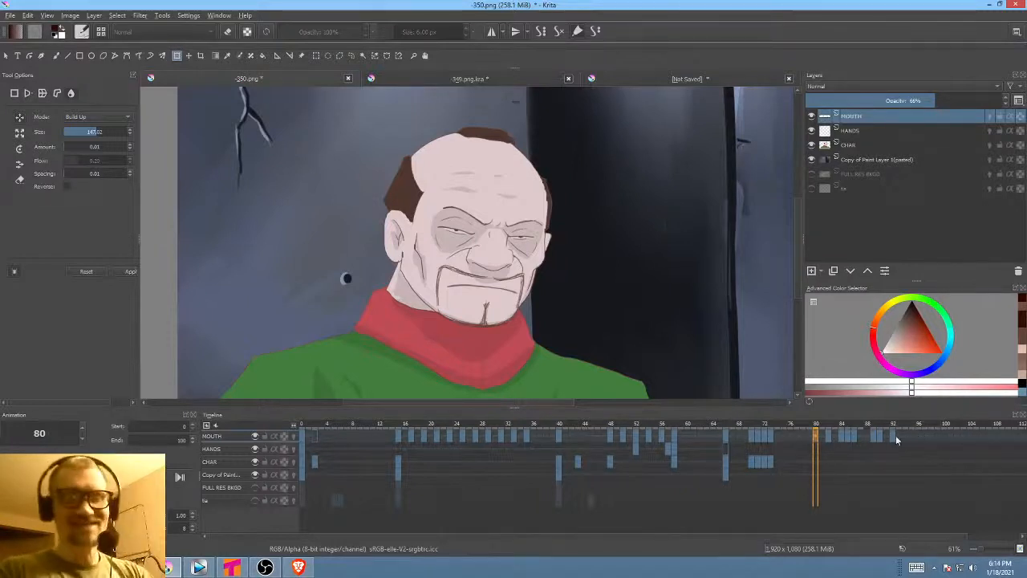
# - Scrub through the dialogue frames and examine the MOUTH shapes between frames 85 and 93
pyautogui.moveTo(830, 422)
pyautogui.mouseDown()
pyautogui.moveTo(849, 423)
pyautogui.moveTo(841, 425)
pyautogui.moveTo(855, 440)
pyautogui.mouseUp()
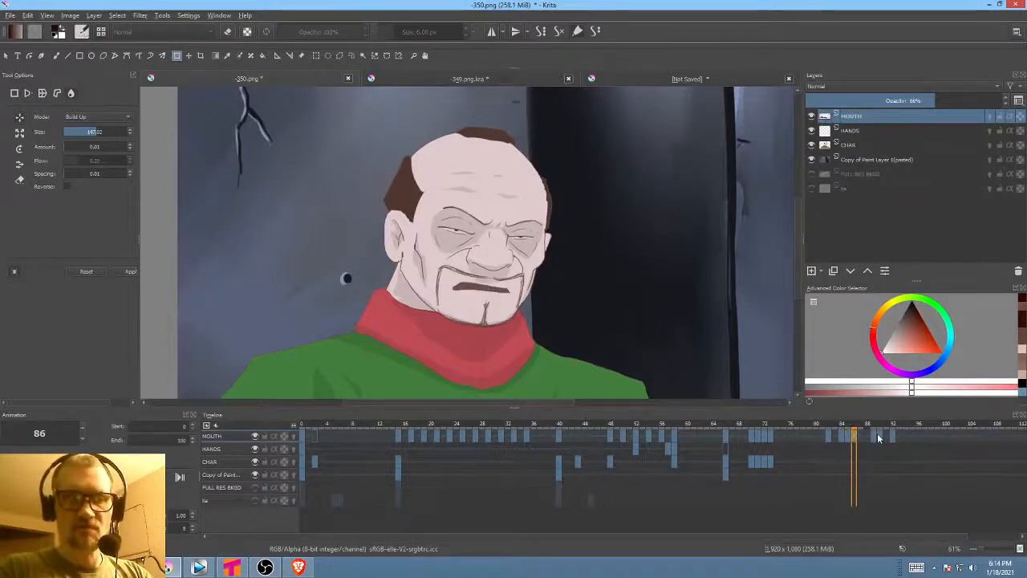
pyautogui.click(880, 435)
pyautogui.click(874, 437)
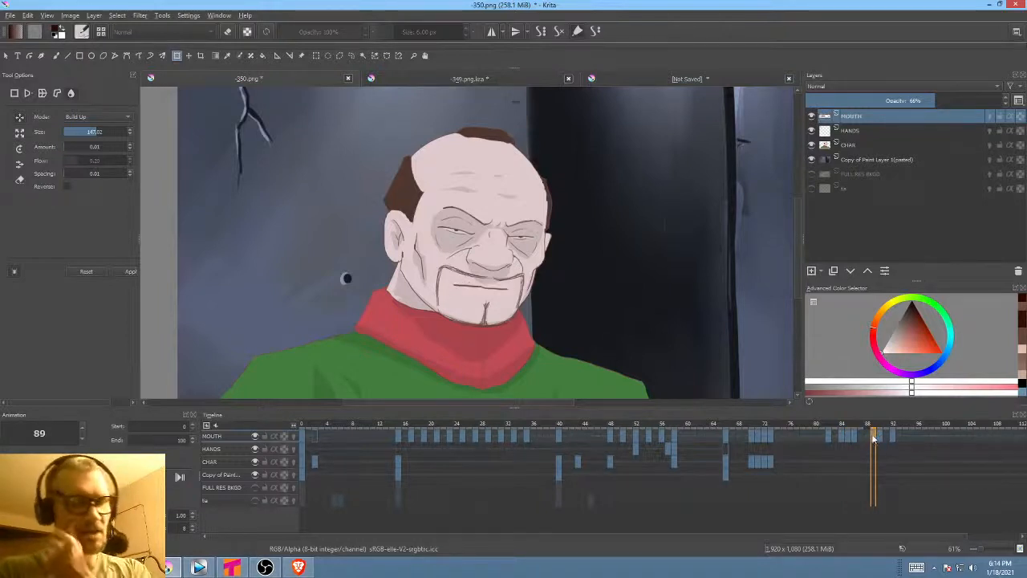
pyautogui.click(881, 437)
pyautogui.moveTo(867, 426)
pyautogui.mouseDown()
pyautogui.moveTo(900, 424)
pyautogui.moveTo(847, 425)
pyautogui.mouseUp()
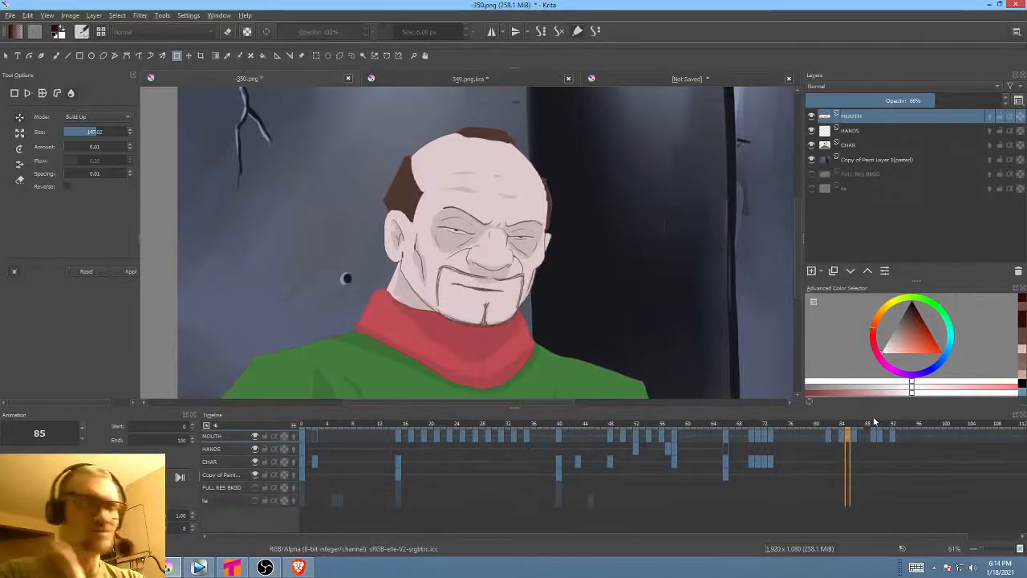
pyautogui.moveTo(876, 424); pyautogui.dragTo(874, 423)
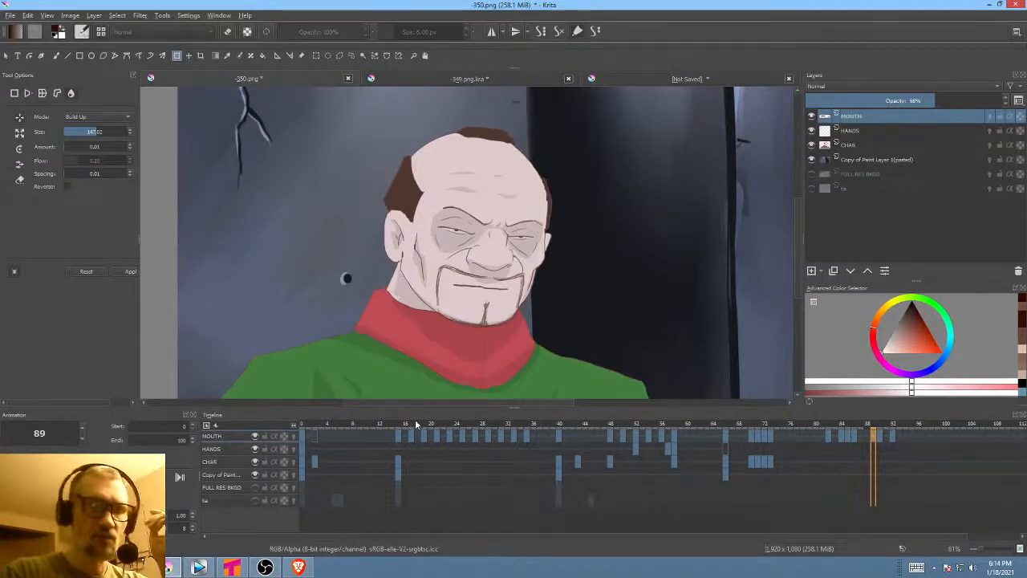
pyautogui.moveTo(415, 419)
pyautogui.mouseDown()
pyautogui.moveTo(532, 435)
pyautogui.moveTo(407, 434)
pyautogui.moveTo(591, 447)
pyautogui.moveTo(843, 443)
pyautogui.moveTo(686, 438)
pyautogui.moveTo(837, 454)
pyautogui.moveTo(873, 446)
pyautogui.moveTo(491, 436)
pyautogui.moveTo(420, 444)
pyautogui.moveTo(873, 442)
pyautogui.mouseUp()
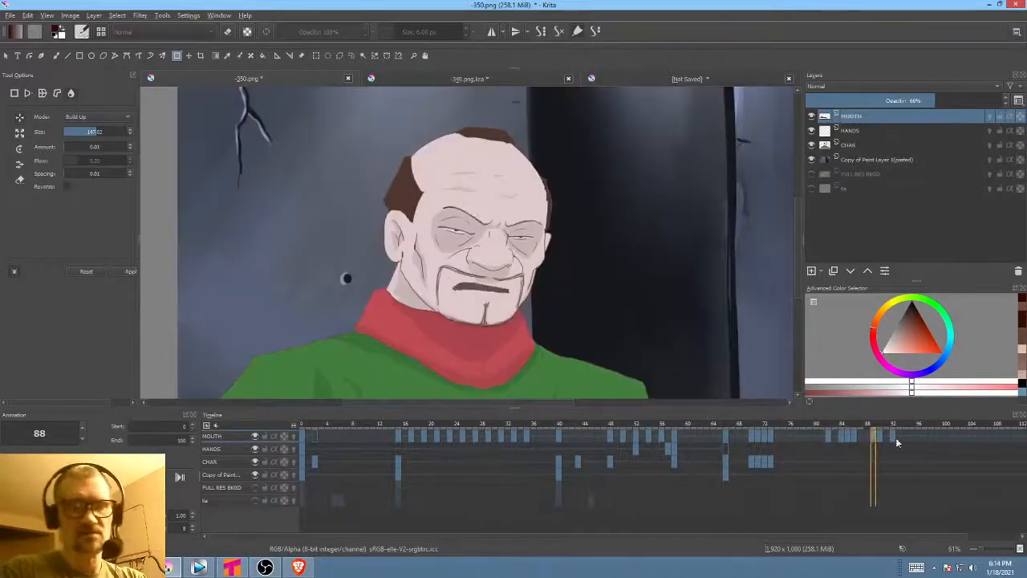
pyautogui.click(896, 440)
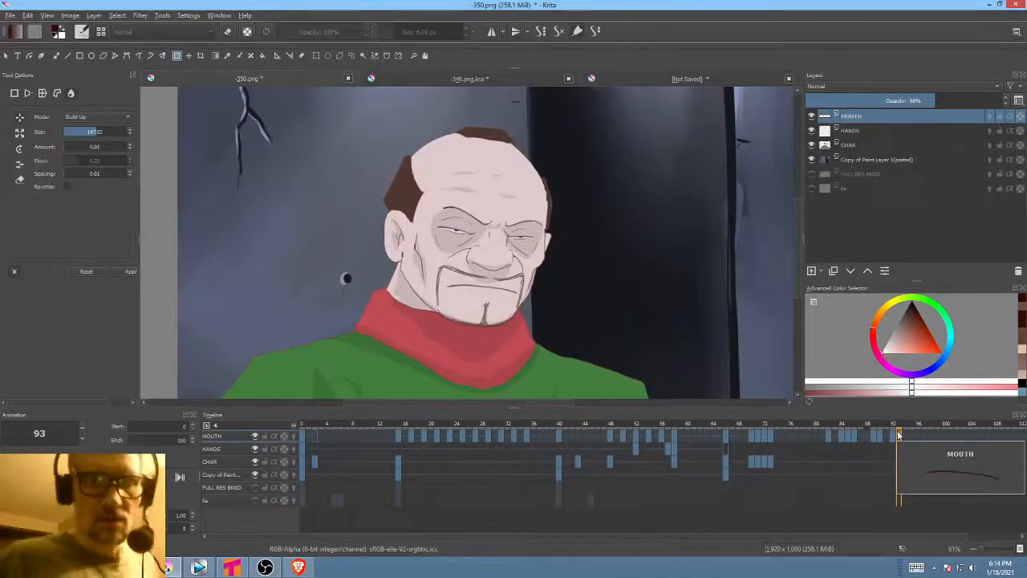
# - Save the -350.png document with the option to also save it as a Krita file
pyautogui.click(10, 15)
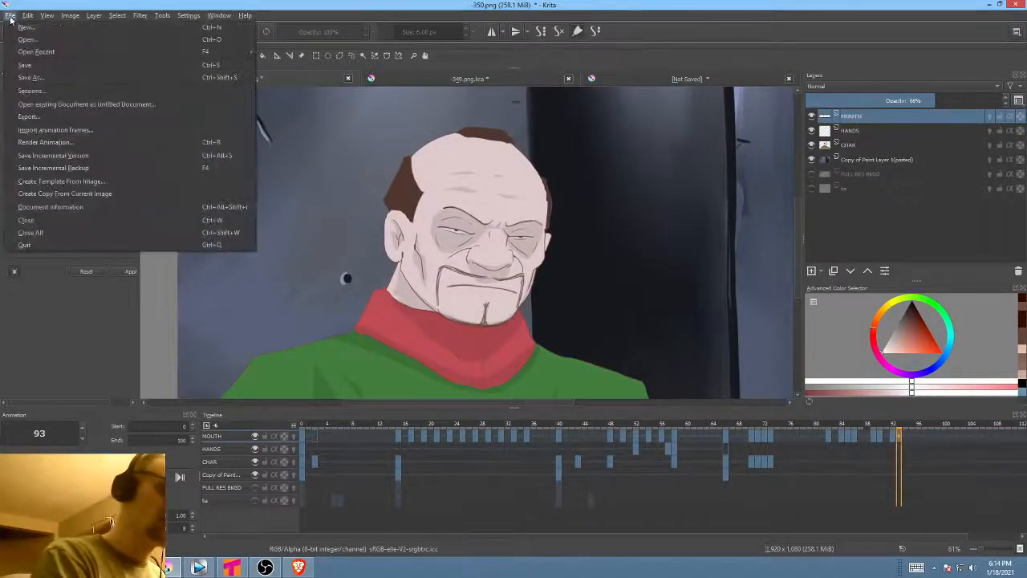
pyautogui.click(34, 68)
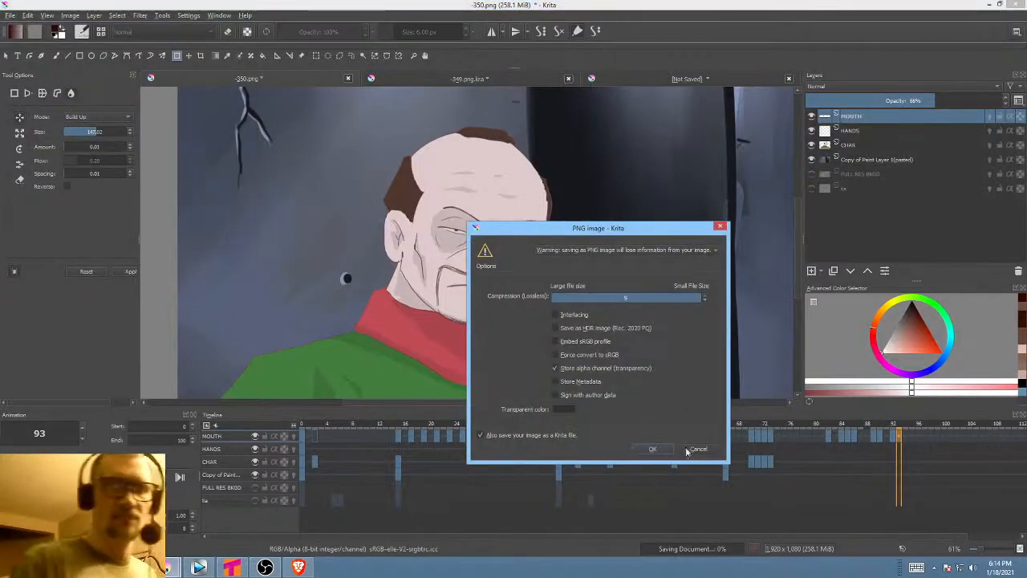
pyautogui.click(688, 451)
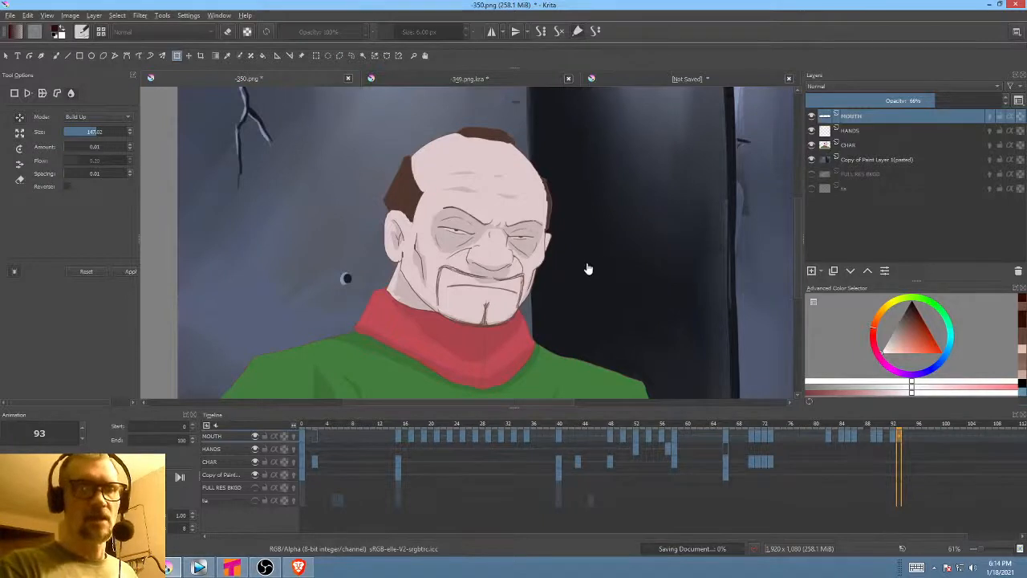
# - Add a blank keyframe on the MOUTH layer at frame 96 and duplicate the CHAR drawing into a keyframe there
pyautogui.scroll(-1, 604, 273)
pyautogui.moveTo(605, 273); pyautogui.dragTo(564, 269)
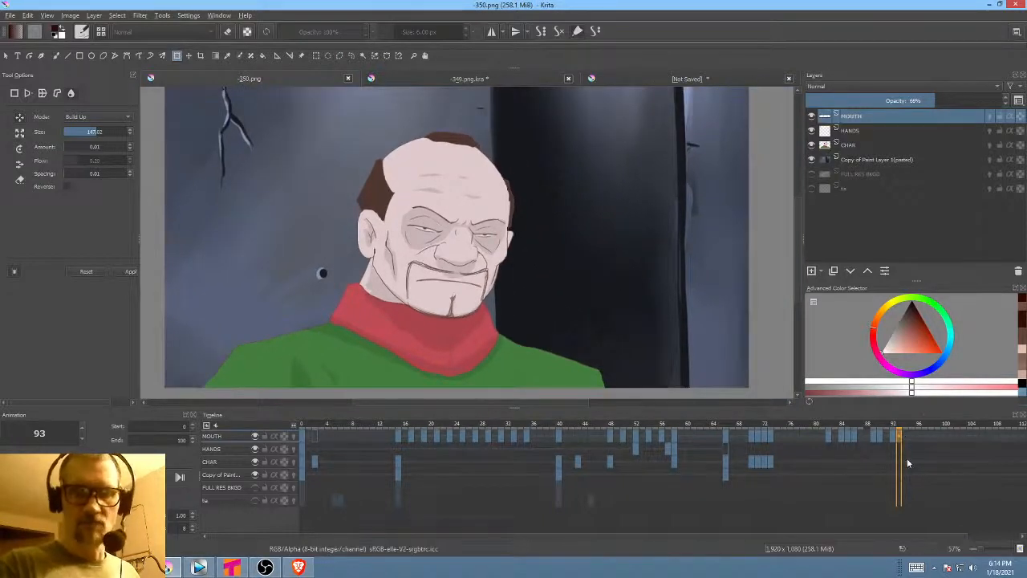
pyautogui.click(918, 435)
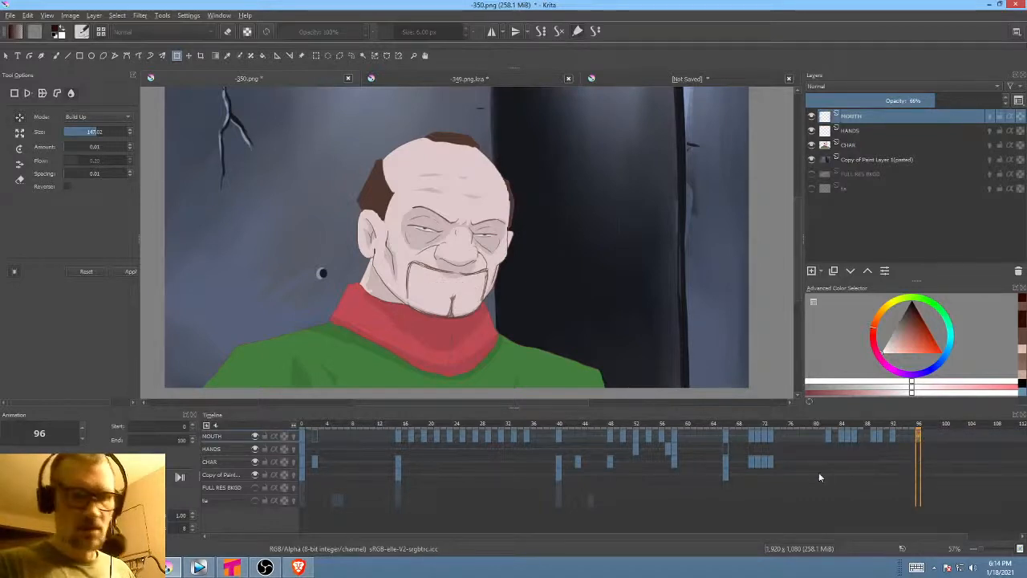
pyautogui.rightClick(919, 465)
pyautogui.click(907, 441)
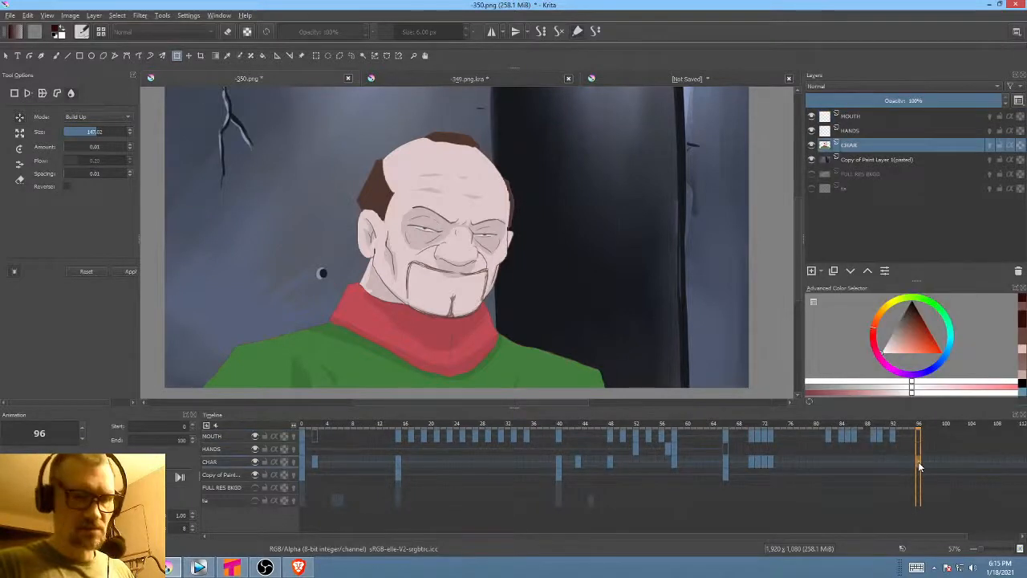
# - Draw a closed mouth line on the CHAR drawing at frame 96 with a 6 px dark reddish-brown brush at 66% opacity
pyautogui.press('b')
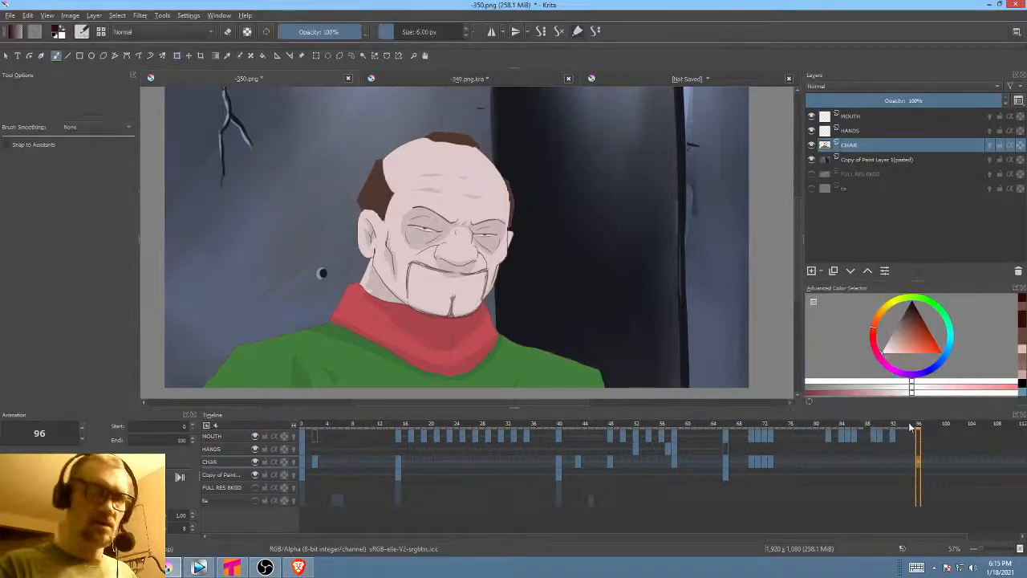
pyautogui.click(918, 318)
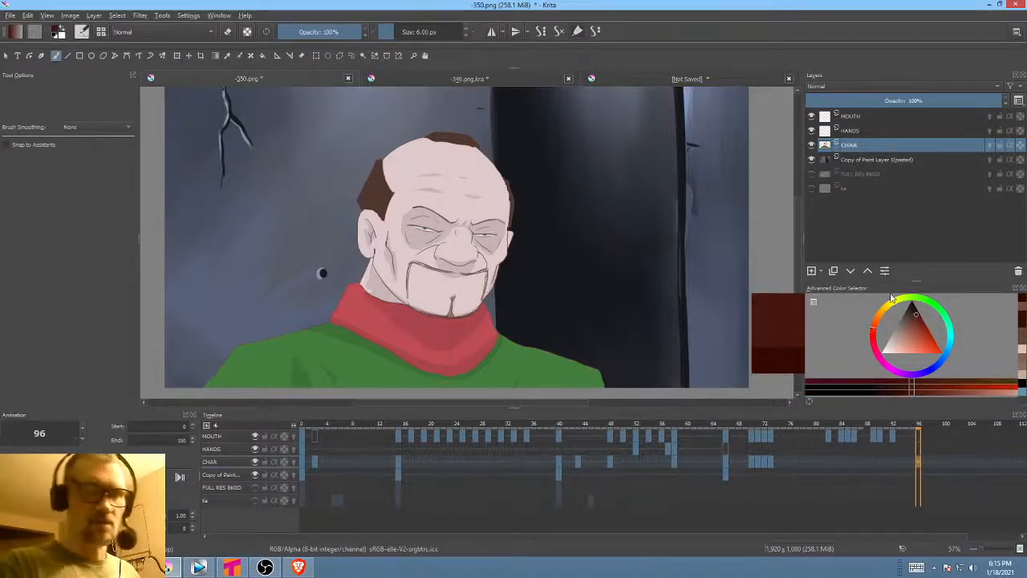
pyautogui.click(888, 117)
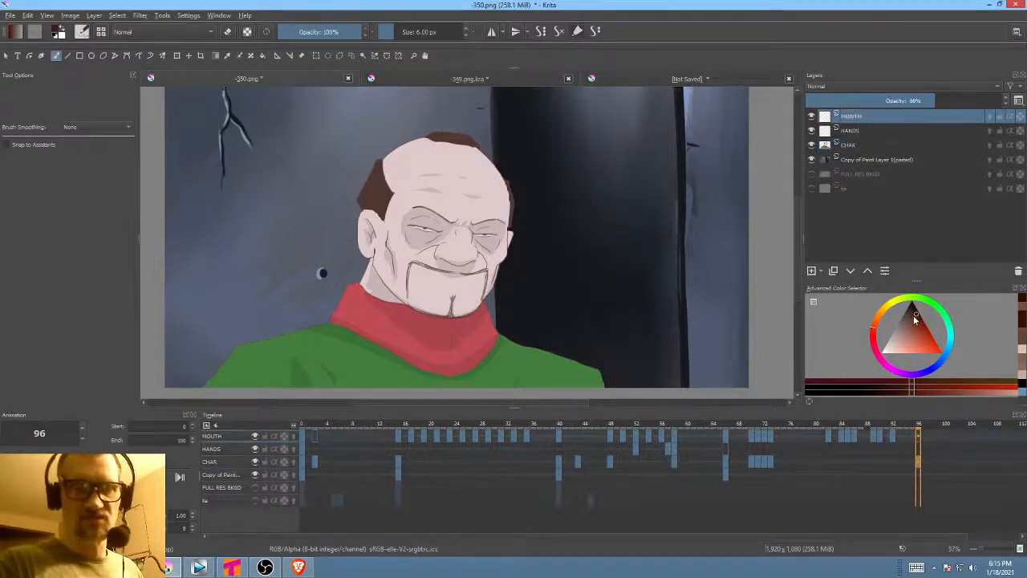
pyautogui.click(914, 315)
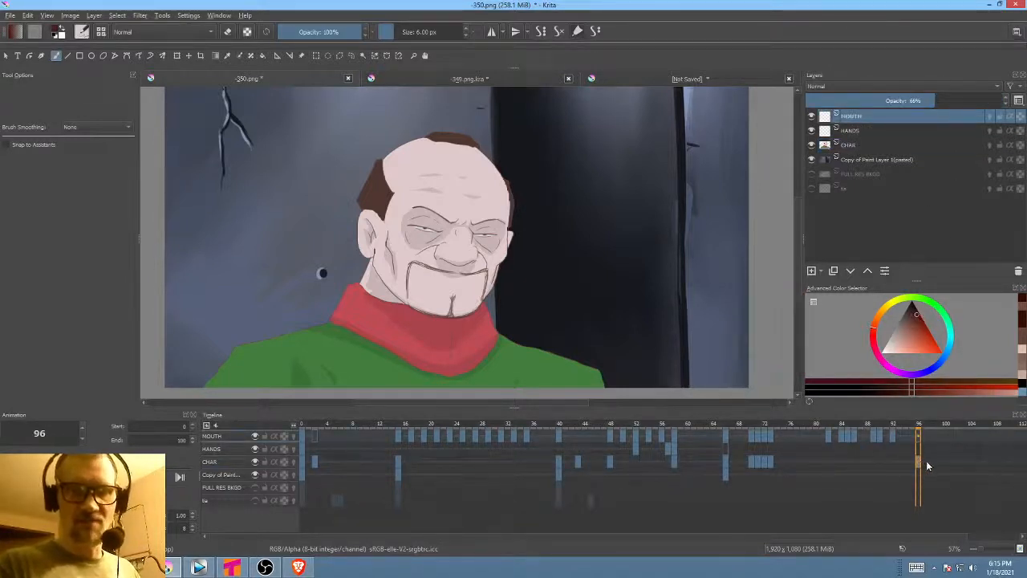
pyautogui.click(226, 462)
pyautogui.moveTo(351, 31); pyautogui.dragTo(332, 45)
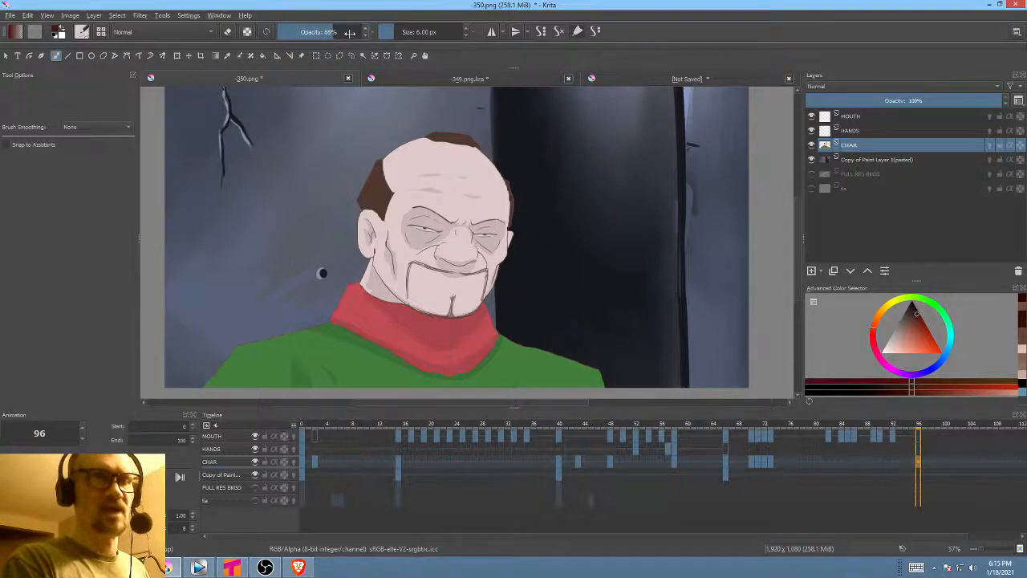
pyautogui.scroll(2, 443, 324)
pyautogui.moveTo(503, 259); pyautogui.dragTo(494, 287)
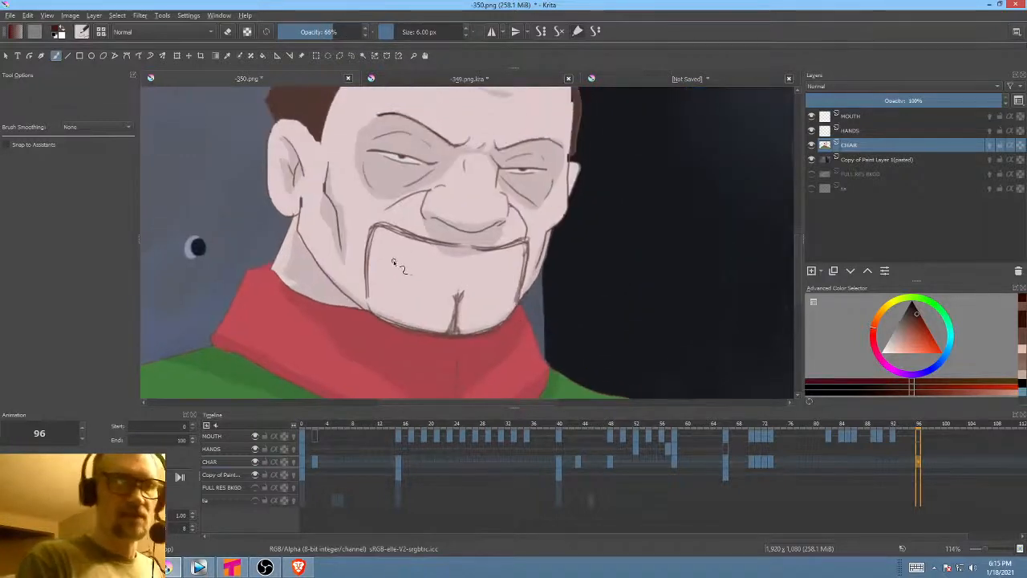
pyautogui.moveTo(392, 263); pyautogui.dragTo(500, 267)
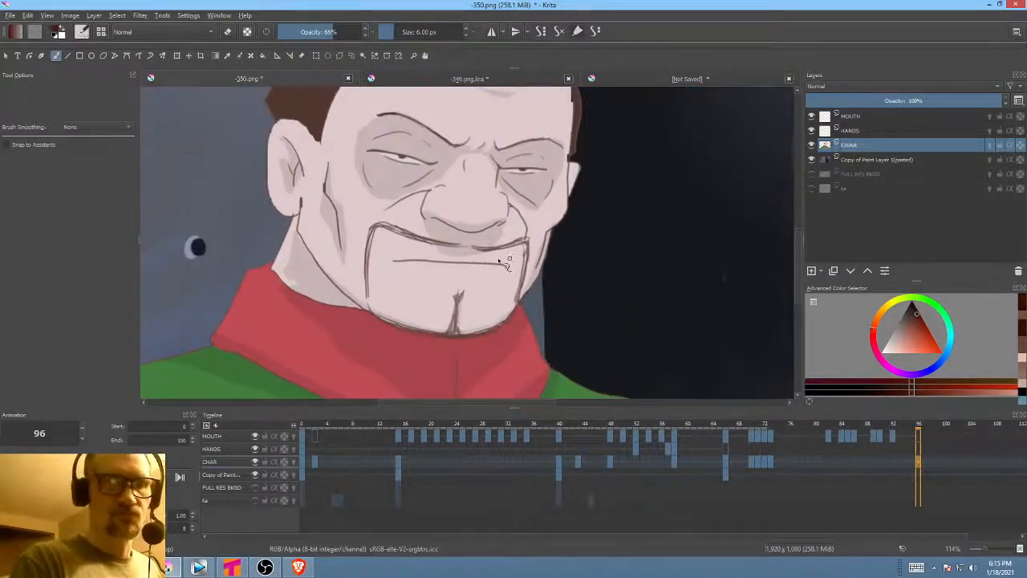
pyautogui.moveTo(390, 264); pyautogui.dragTo(470, 267)
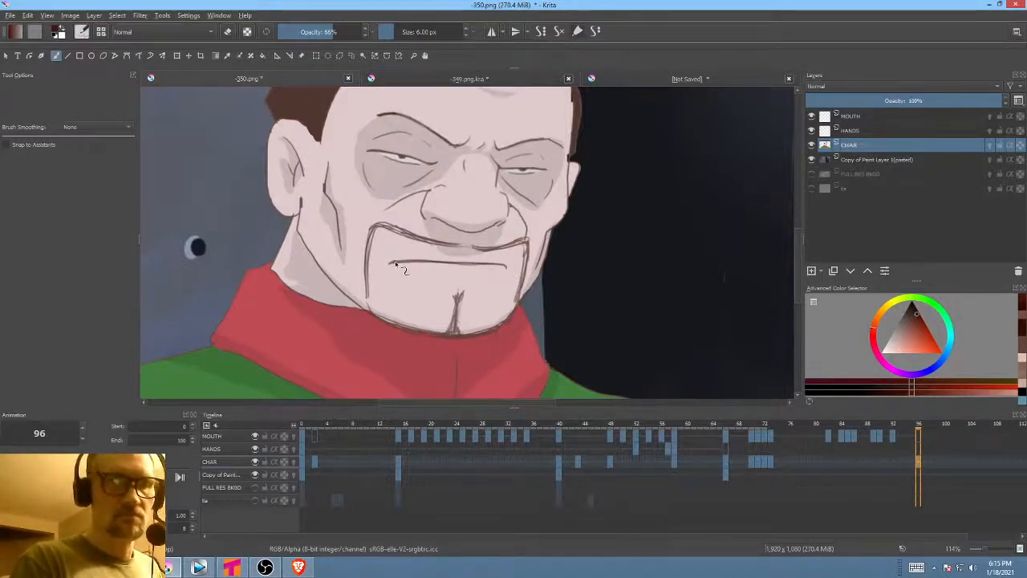
# - Play the animation from frame 86 with the whole figure in view to check the closed mouth at frame 96
pyautogui.scroll(-3, 561, 297)
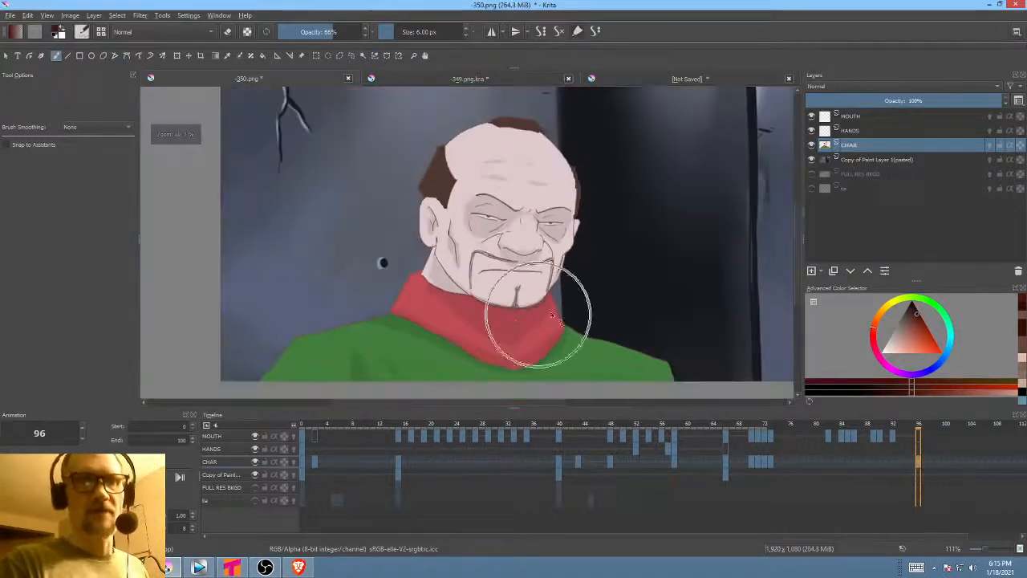
pyautogui.click(855, 465)
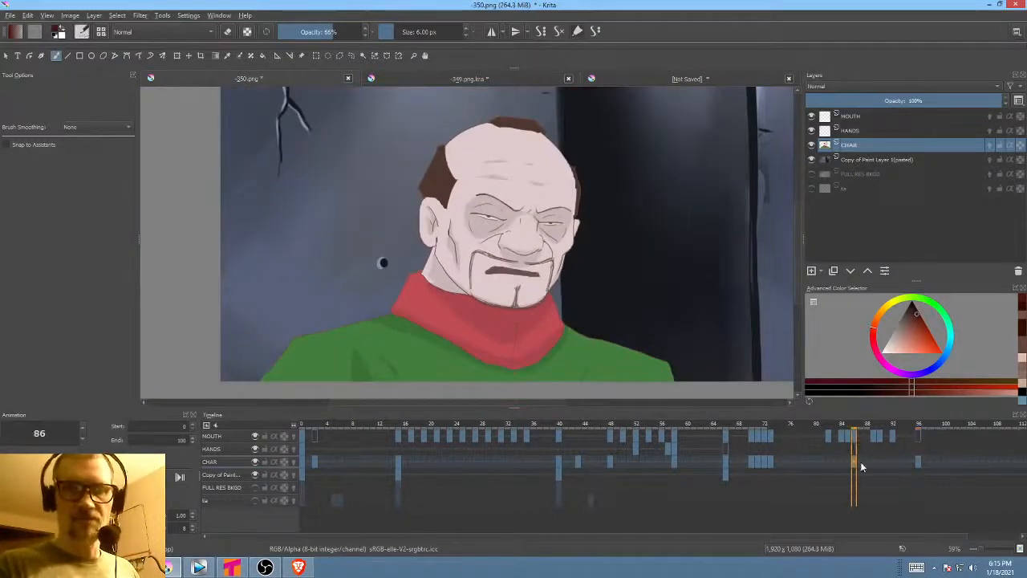
pyautogui.press('space')
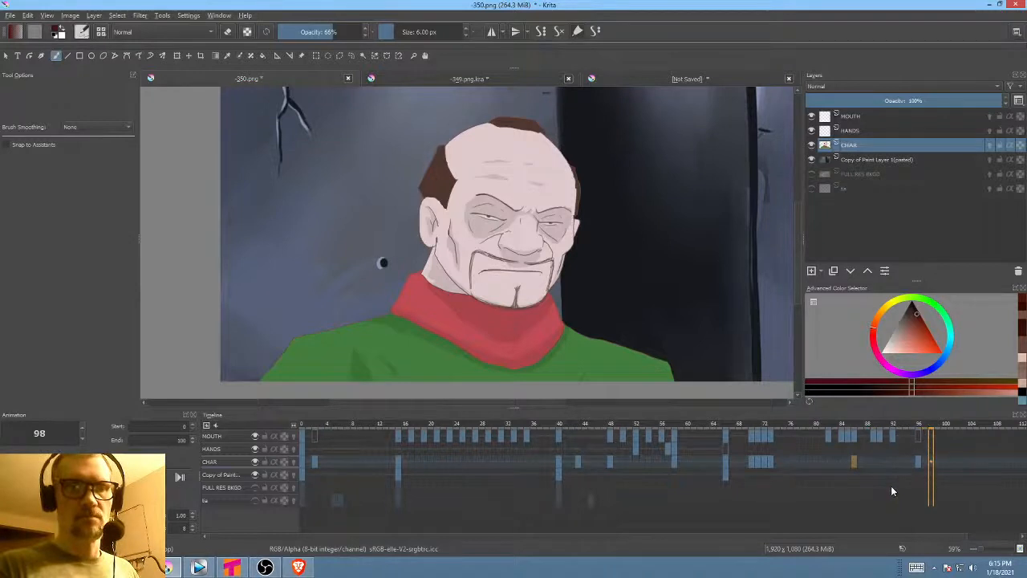
pyautogui.click(920, 464)
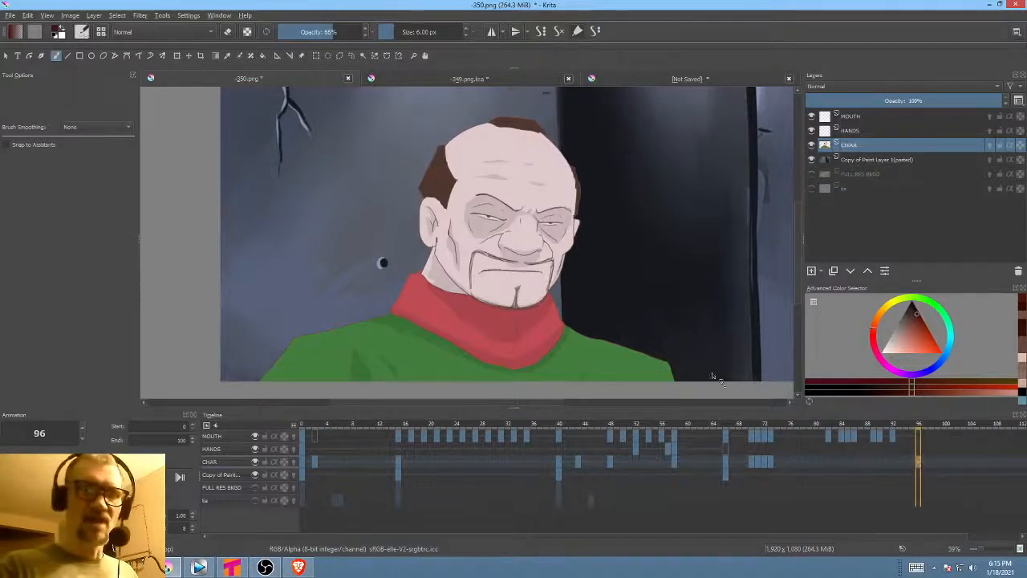
# - Transform the CHAR drawing at frame 96: rotate it slightly clockwise, shift it slightly right and enlarge it a little
pyautogui.moveTo(620, 304); pyautogui.dragTo(573, 291)
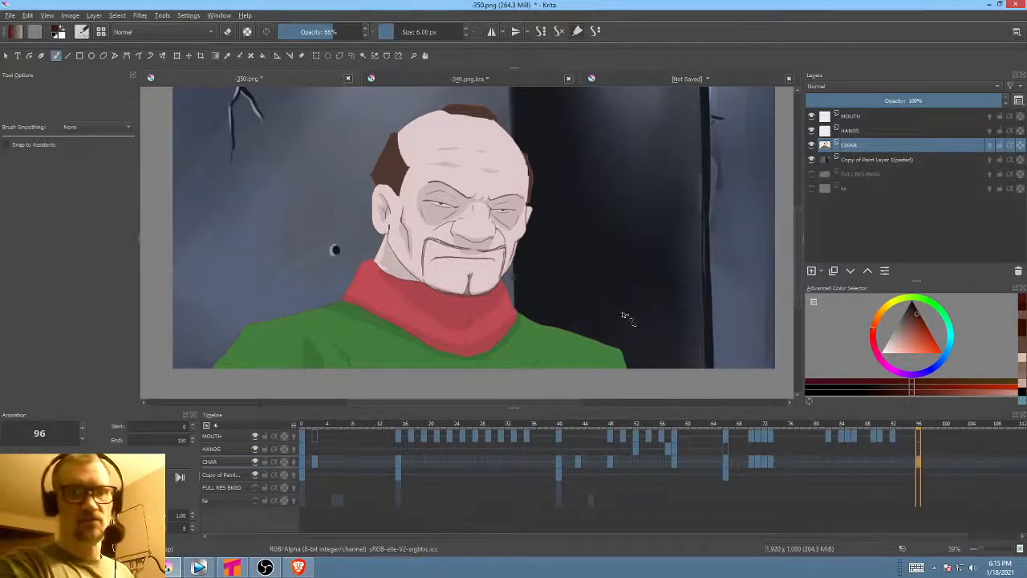
pyautogui.scroll(-1, 624, 315)
pyautogui.moveTo(608, 307); pyautogui.dragTo(562, 310)
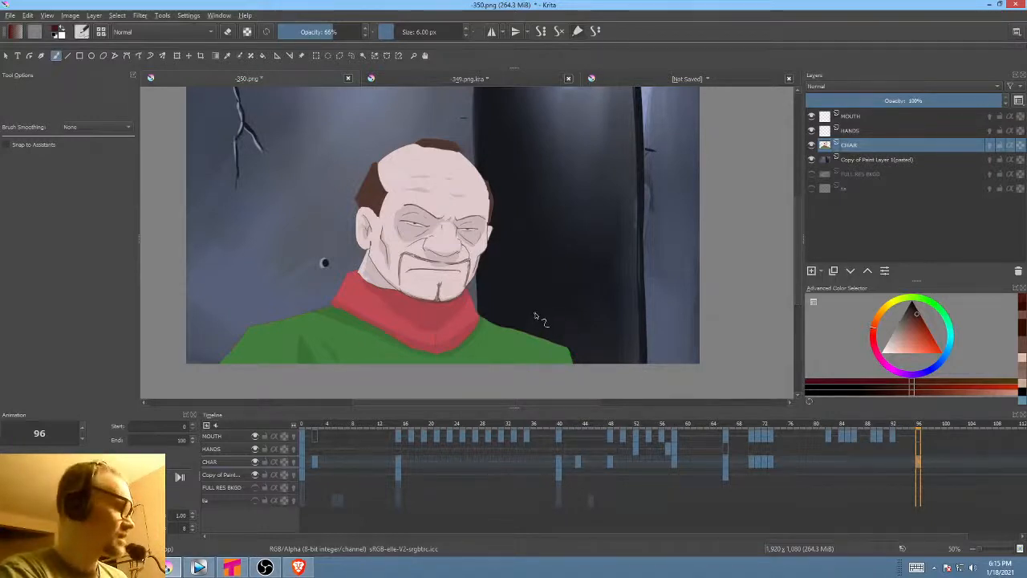
pyautogui.hotkey('ctrl', 't')
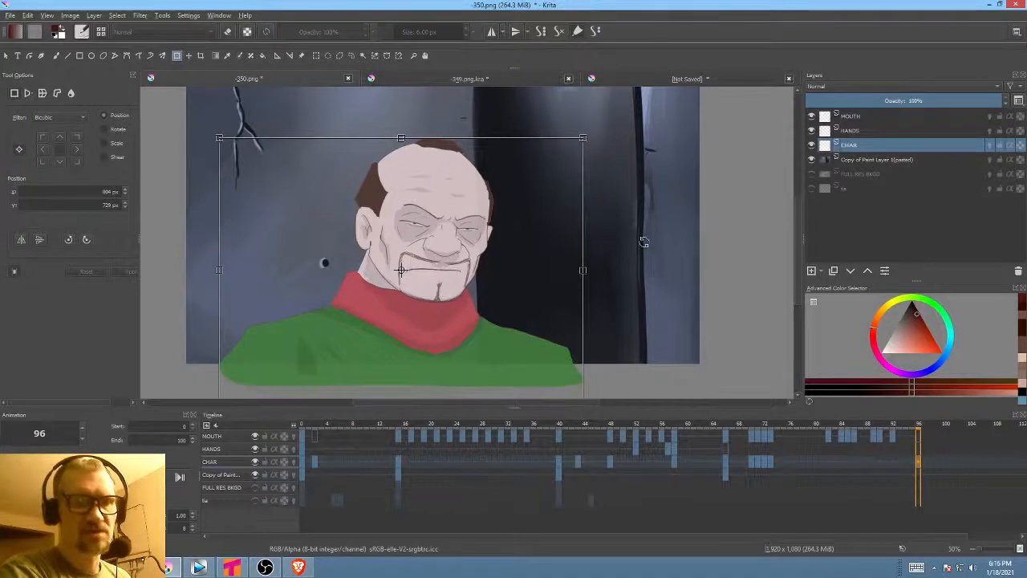
pyautogui.press('Escape')
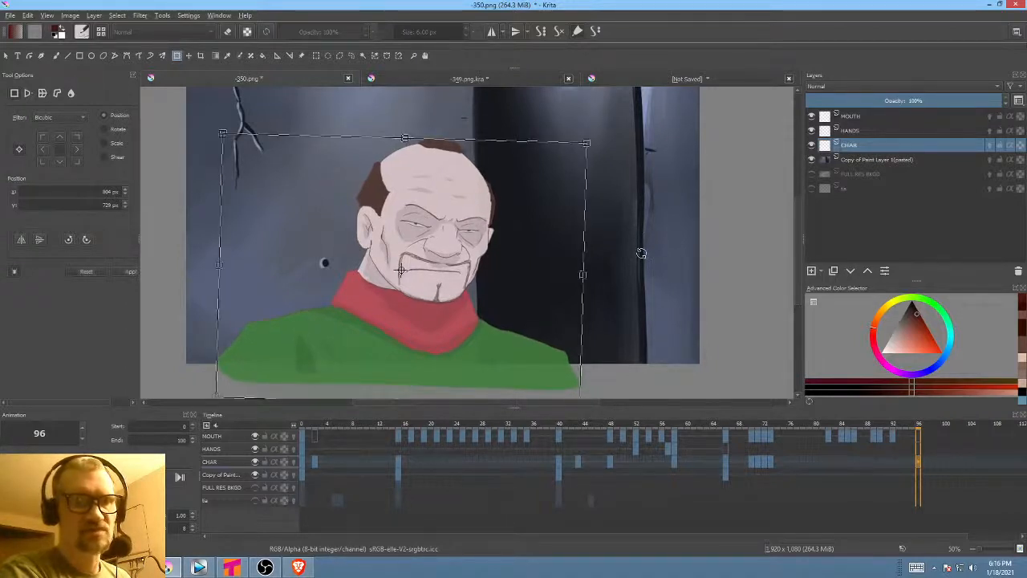
pyautogui.moveTo(483, 265); pyautogui.dragTo(489, 264)
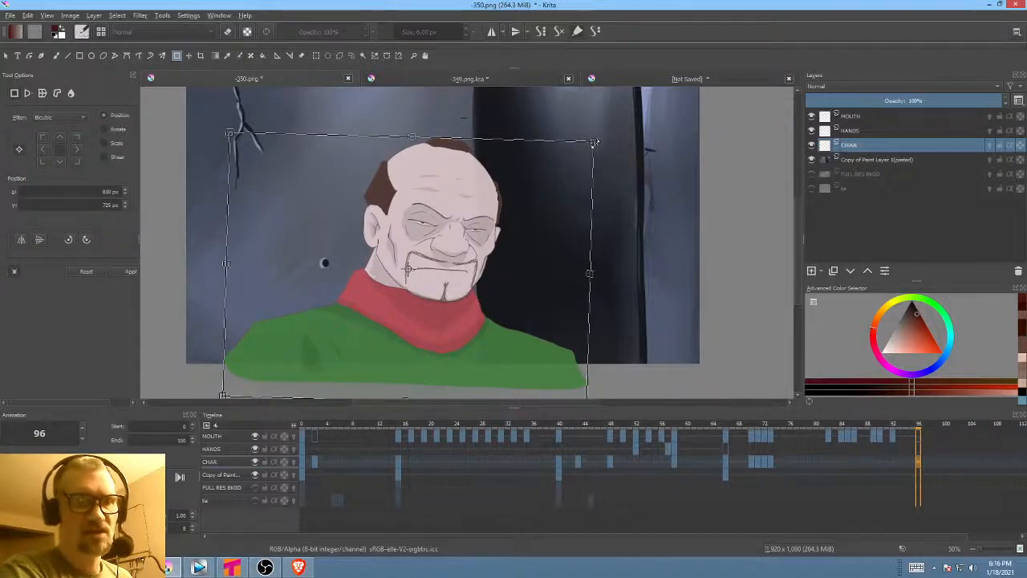
pyautogui.moveTo(594, 143); pyautogui.dragTo(599, 142)
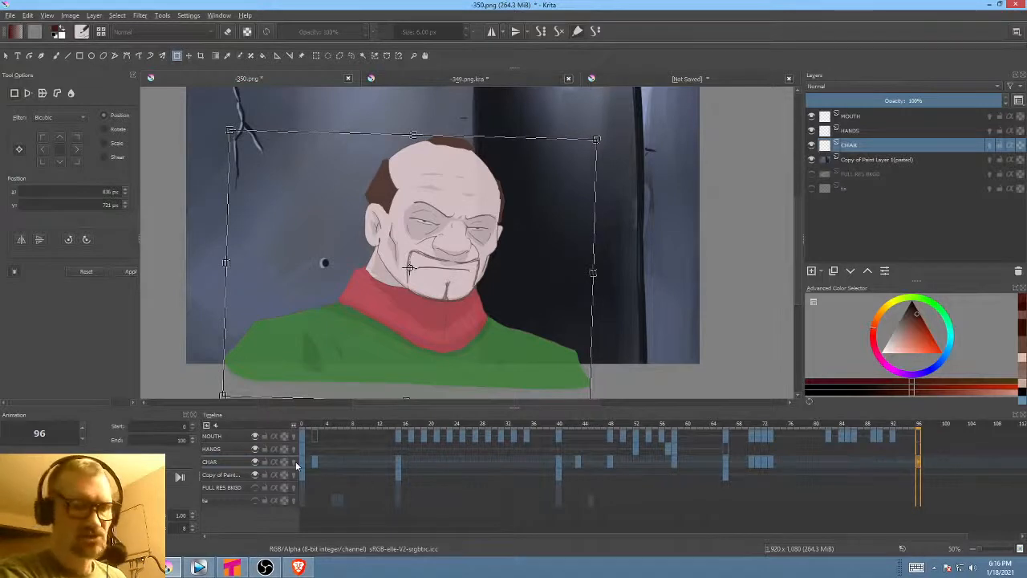
pyautogui.press('Return')
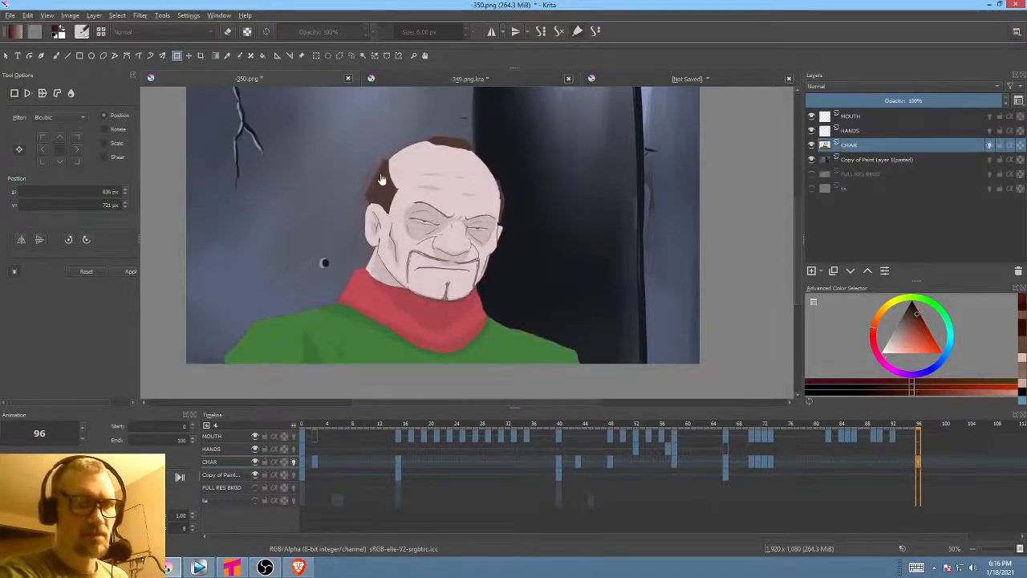
# - With onion skins on, duplicate the CHAR drawing into a keyframe at frame 97, enlarge it slightly and shift it right
pyautogui.click(925, 461)
pyautogui.click(441, 243)
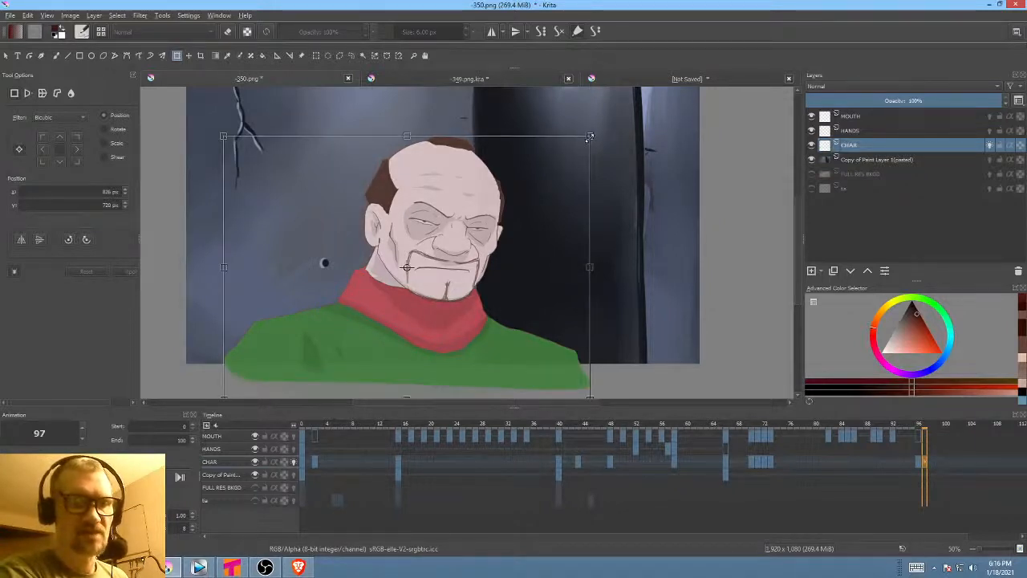
pyautogui.moveTo(590, 138); pyautogui.dragTo(612, 136)
pyautogui.moveTo(461, 195); pyautogui.dragTo(496, 196)
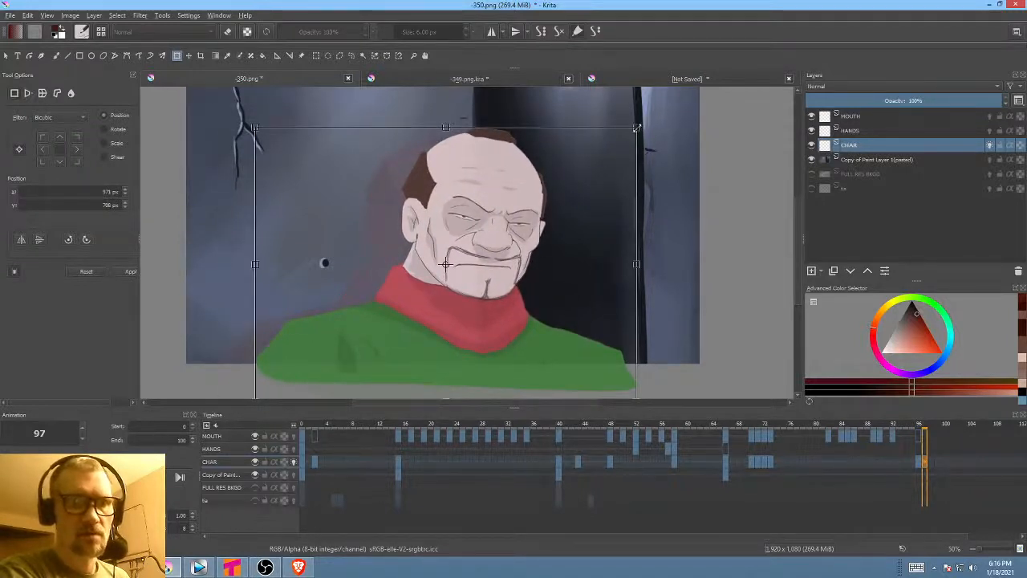
pyautogui.moveTo(636, 129); pyautogui.dragTo(652, 127)
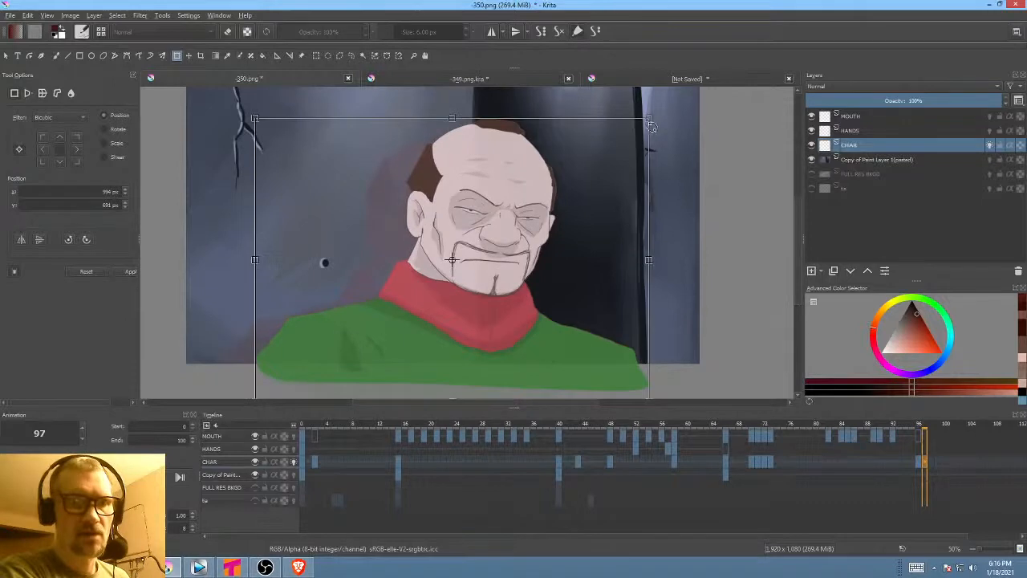
# - Duplicate the CHAR drawing into a keyframe at frame 98, enlarge it further and move it toward the image's right edge
pyautogui.click(934, 459)
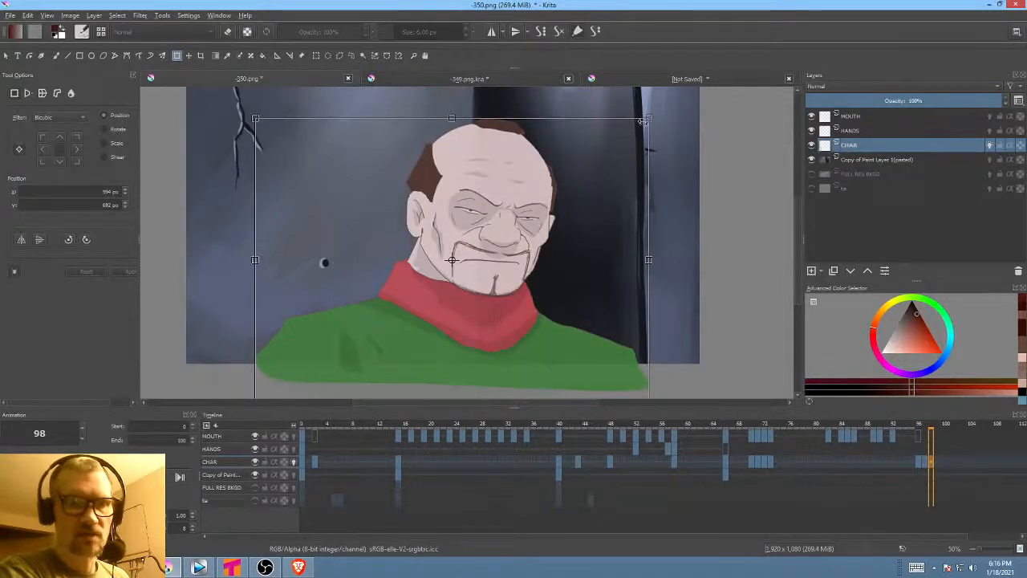
pyautogui.moveTo(648, 118); pyautogui.dragTo(644, 78)
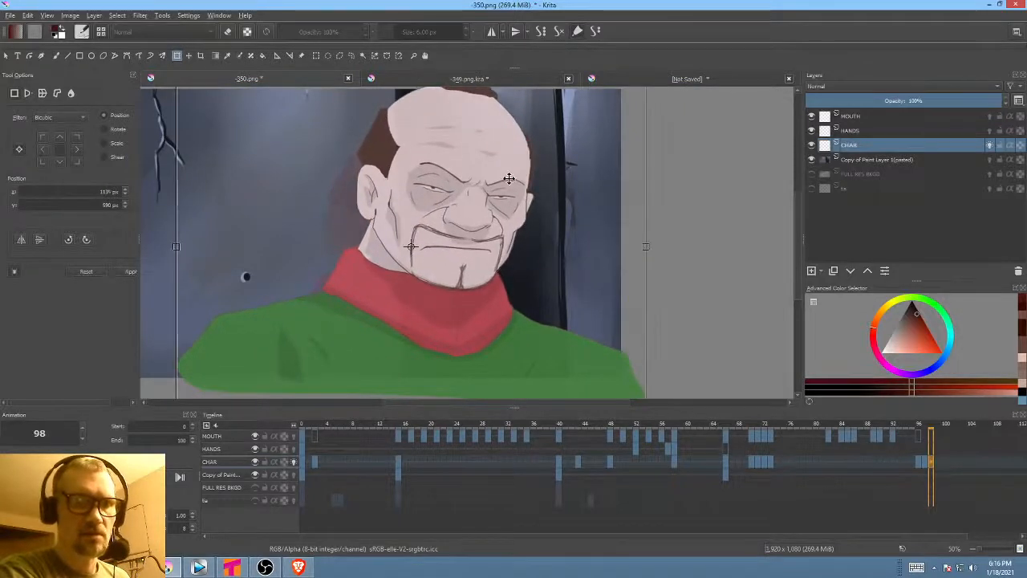
pyautogui.moveTo(509, 178); pyautogui.dragTo(581, 196)
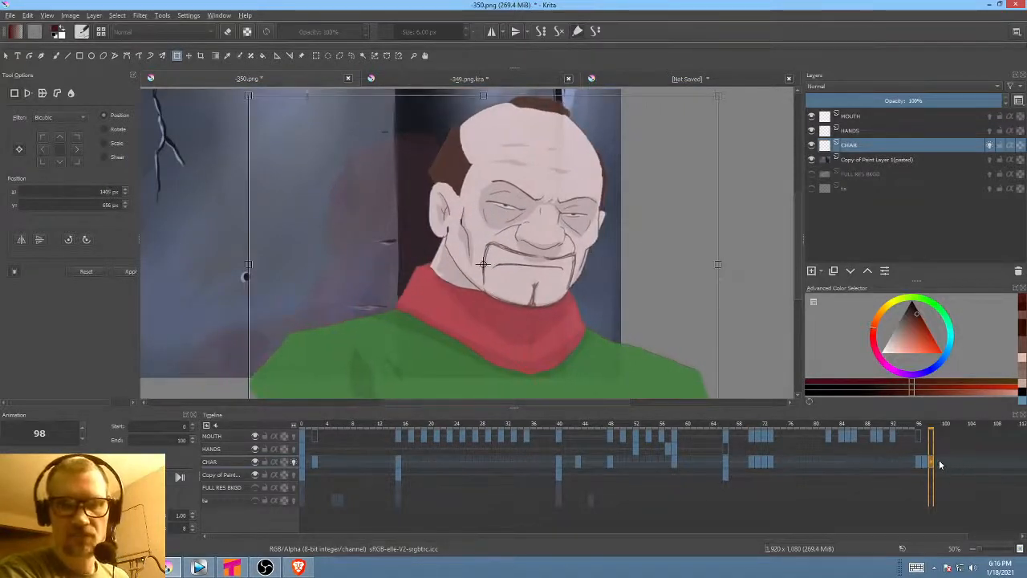
# - Duplicate the CHAR drawing into a keyframe at frame 99, enlarge it strongly and move it partly past the image's right edge
pyautogui.click(939, 464)
pyautogui.scroll(-1, 548, 196)
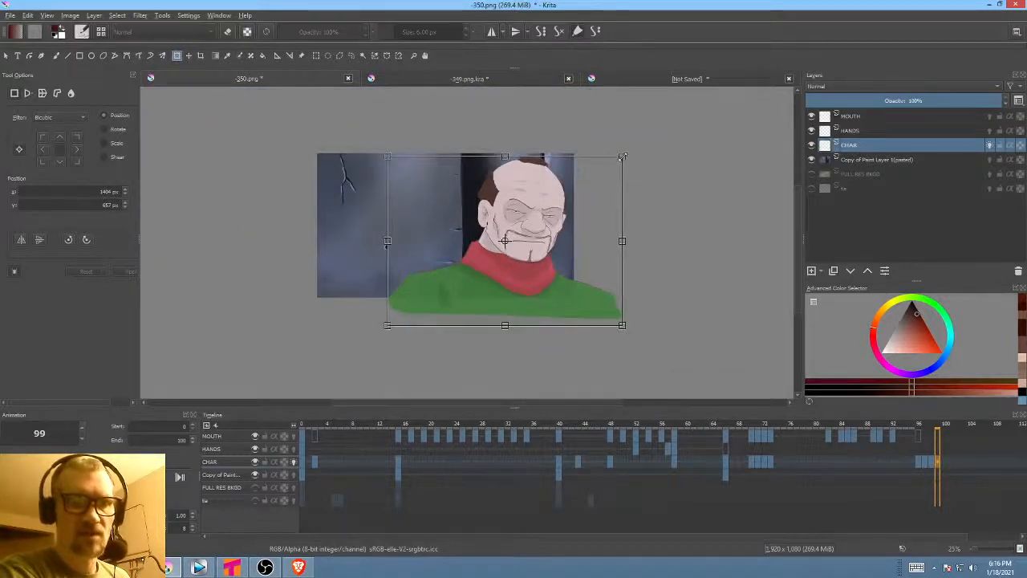
pyautogui.moveTo(622, 156); pyautogui.dragTo(756, 137)
pyautogui.moveTo(546, 190); pyautogui.dragTo(617, 265)
# - Play the animation from about frame 93 to check the man's exit movement with the whole image in view
pyautogui.click(898, 463)
pyautogui.scroll(-1, 591, 252)
pyautogui.scroll(1, 514, 260)
pyautogui.scroll(1, 515, 259)
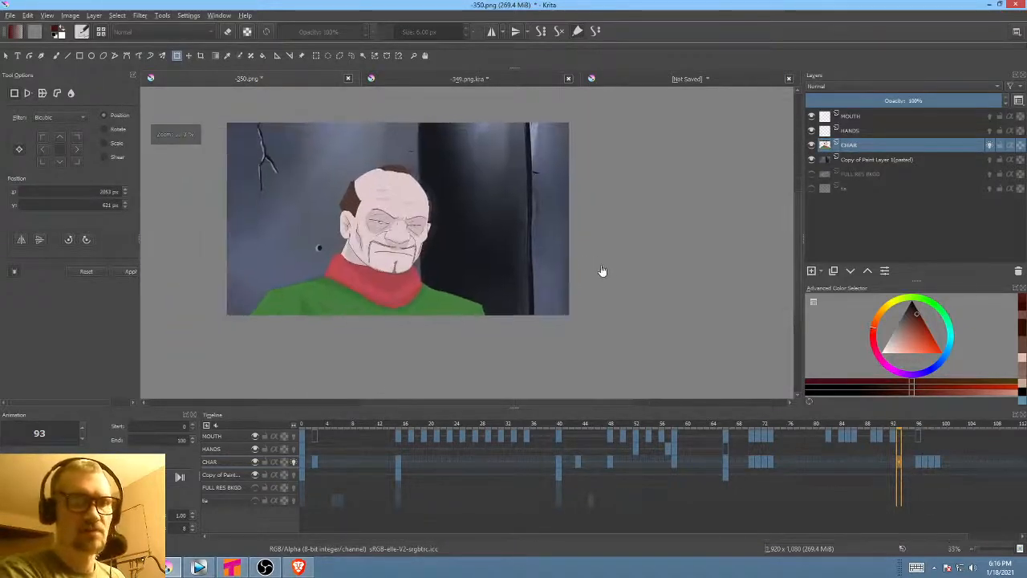
pyautogui.press('space')
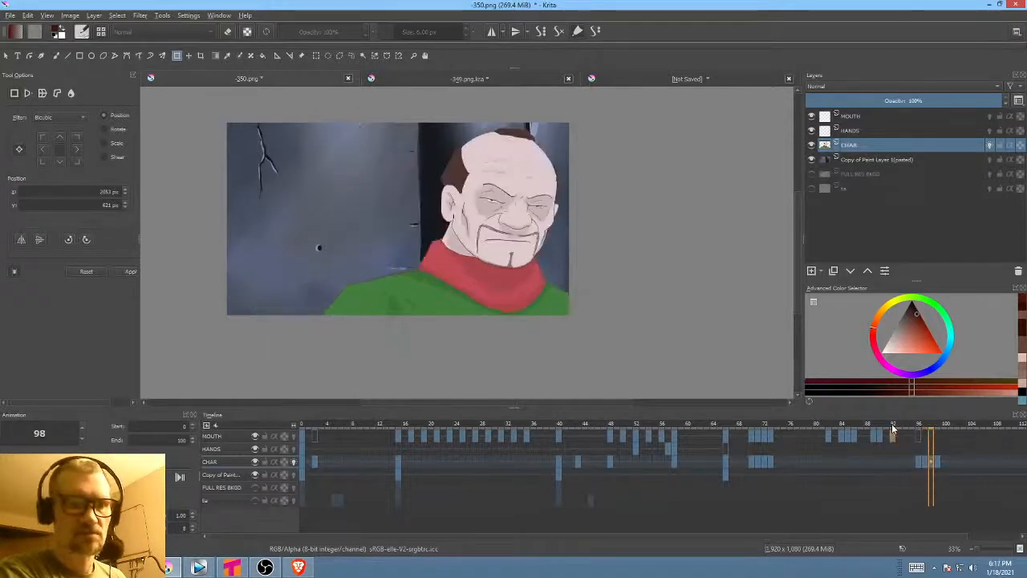
pyautogui.click(892, 424)
# - Set the animation's end frame to 120, add a blank CHAR keyframe at frame 100 and turn off the layer's onion skins
pyautogui.click(939, 462)
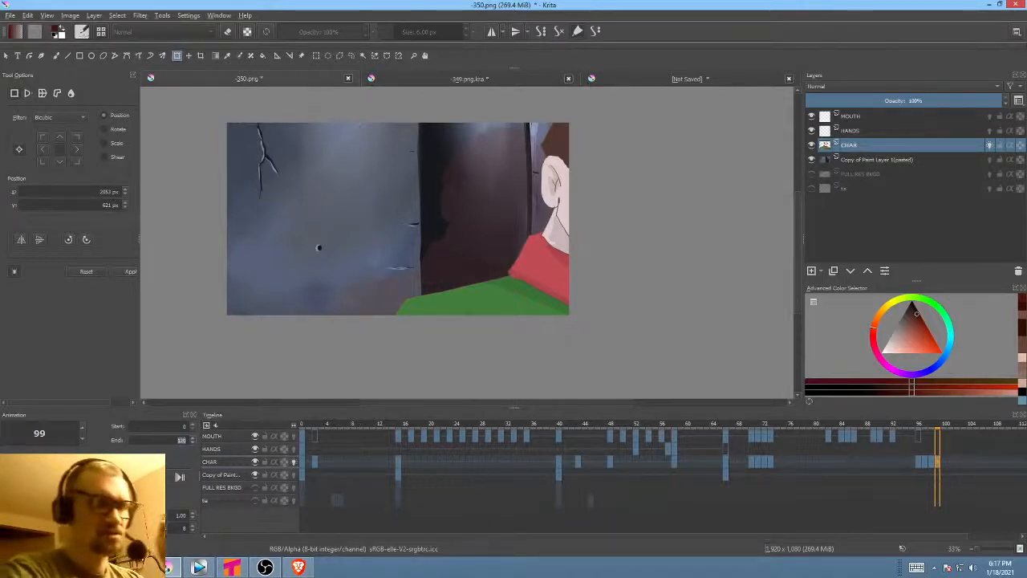
pyautogui.click(943, 462)
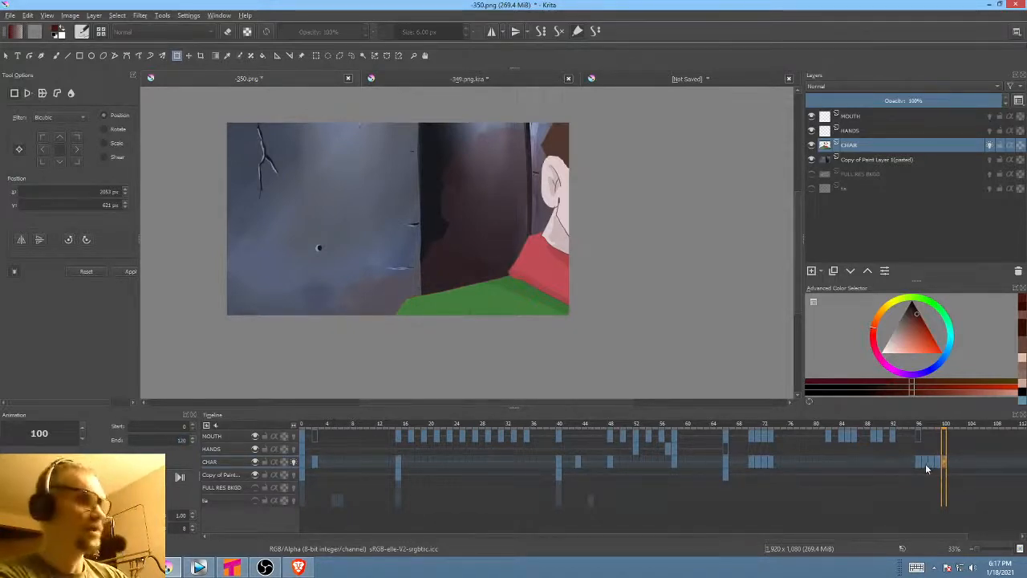
pyautogui.click(294, 463)
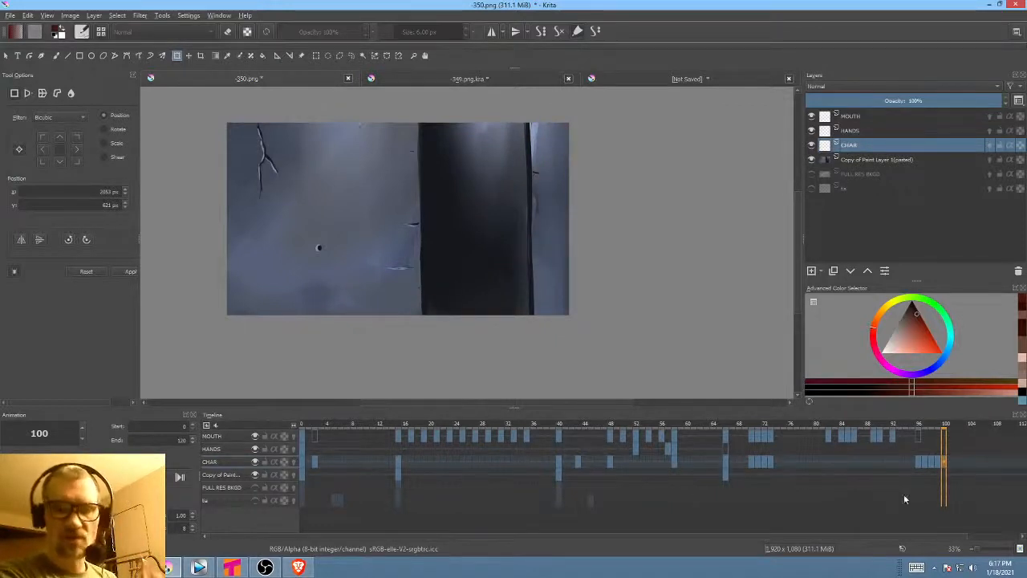
# - Step through the CHAR frames from 95 onward to examine how the man leaves the shot
pyautogui.click(919, 466)
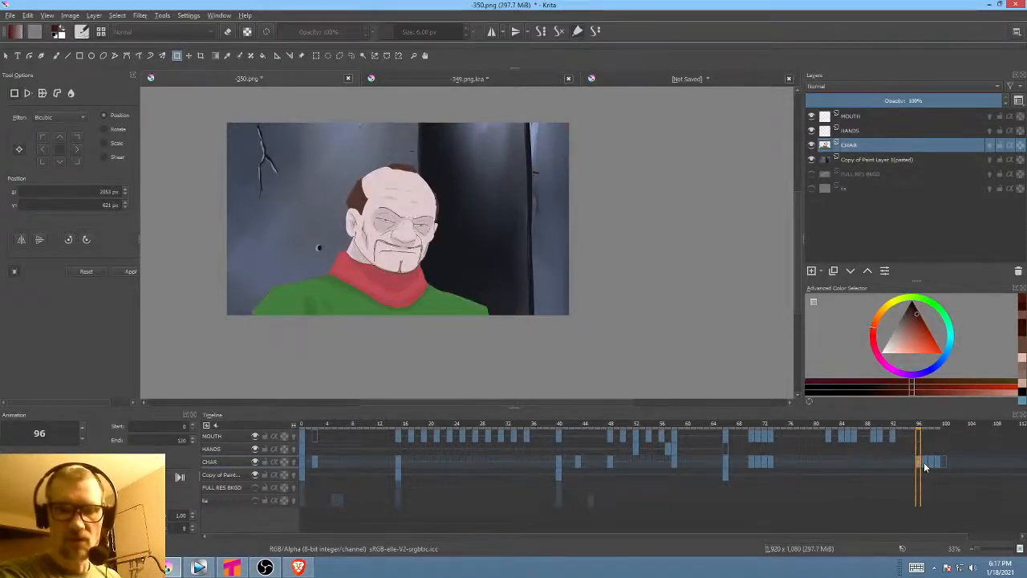
pyautogui.click(923, 462)
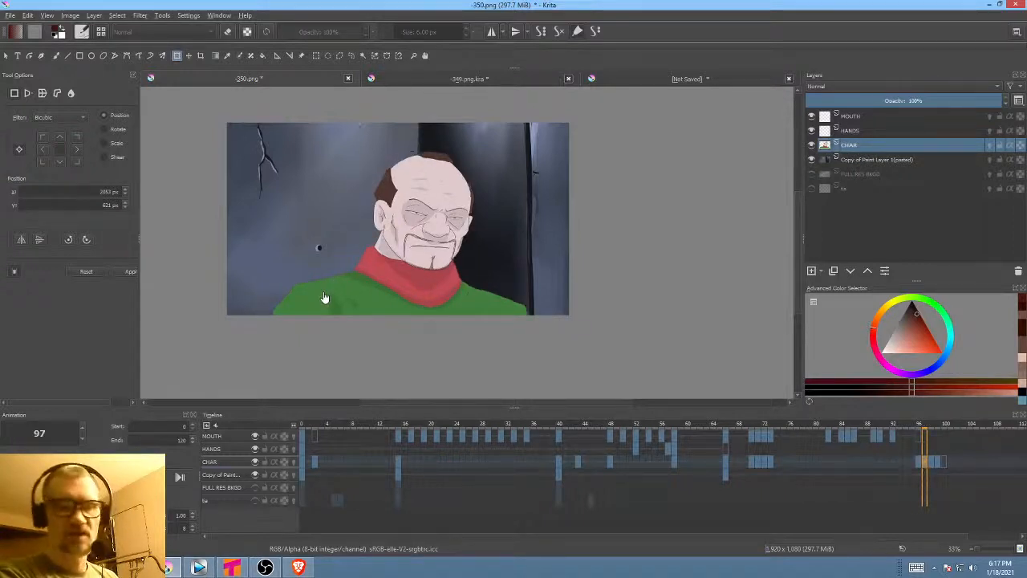
pyautogui.click(910, 463)
pyautogui.press('Right')
pyautogui.press('Right')
pyautogui.press('Right')
pyautogui.press('Right')
pyautogui.press('Right')
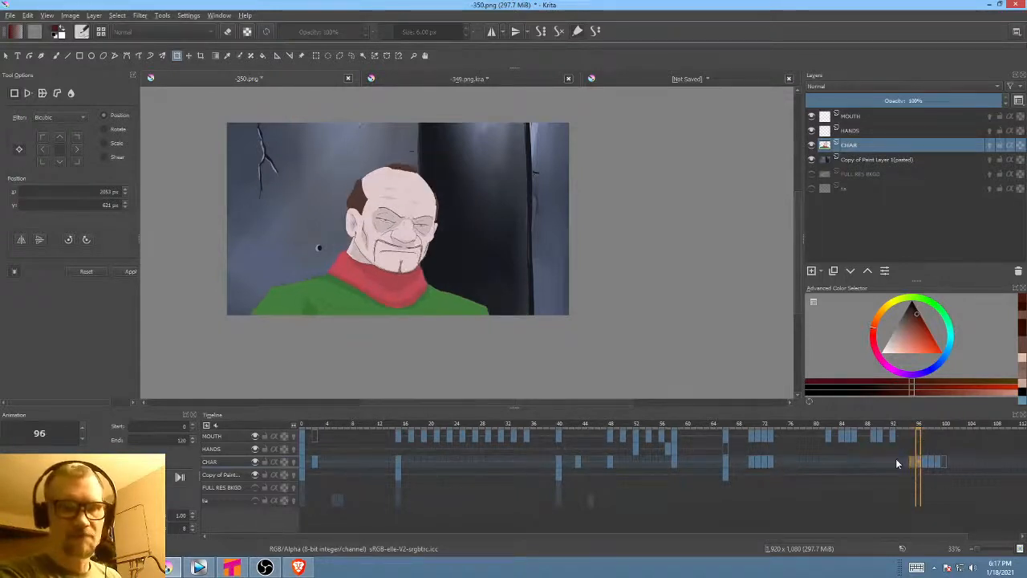
# - Liquify both shoulders of the man on the CHAR layer at frame 96 to adjust their shape
pyautogui.click(910, 463)
pyautogui.click(920, 465)
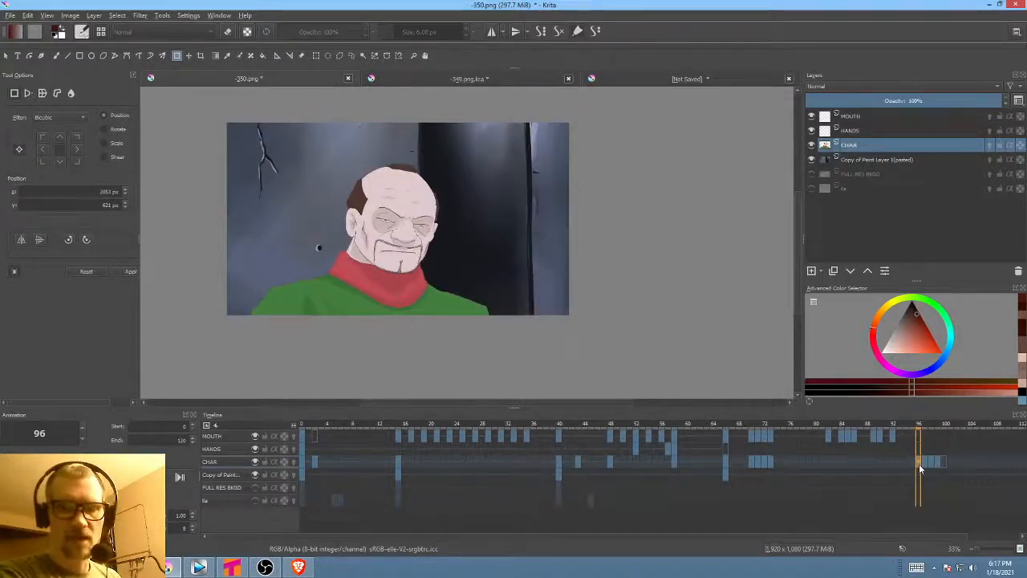
pyautogui.rightClick(408, 310)
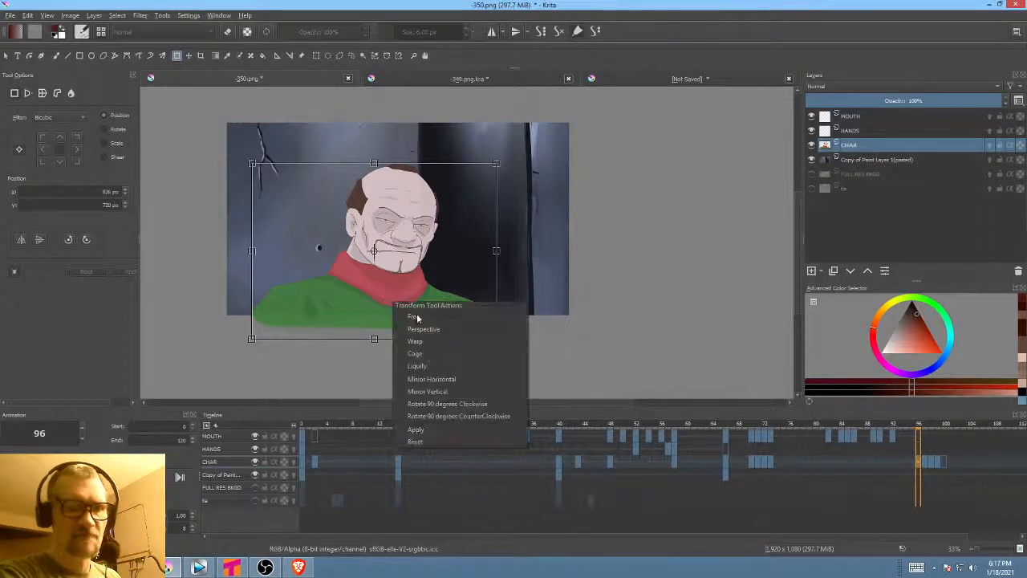
pyautogui.click(447, 374)
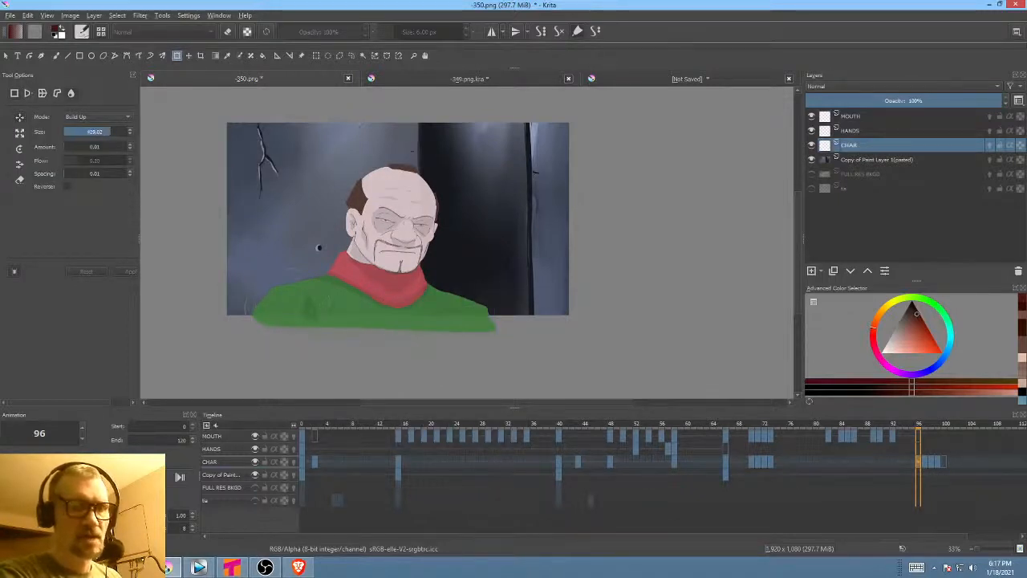
pyautogui.moveTo(287, 301); pyautogui.dragTo(290, 303)
pyautogui.moveTo(509, 309); pyautogui.dragTo(461, 294)
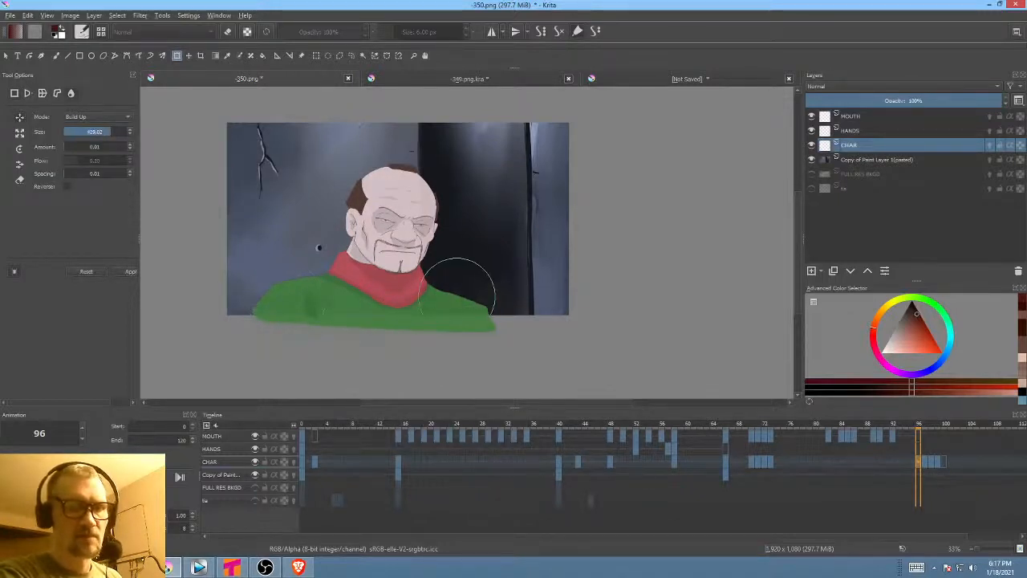
# - Reshape the man's shoulders with Liquify on the CHAR keyframes at frames 97 and 98
pyautogui.click(925, 464)
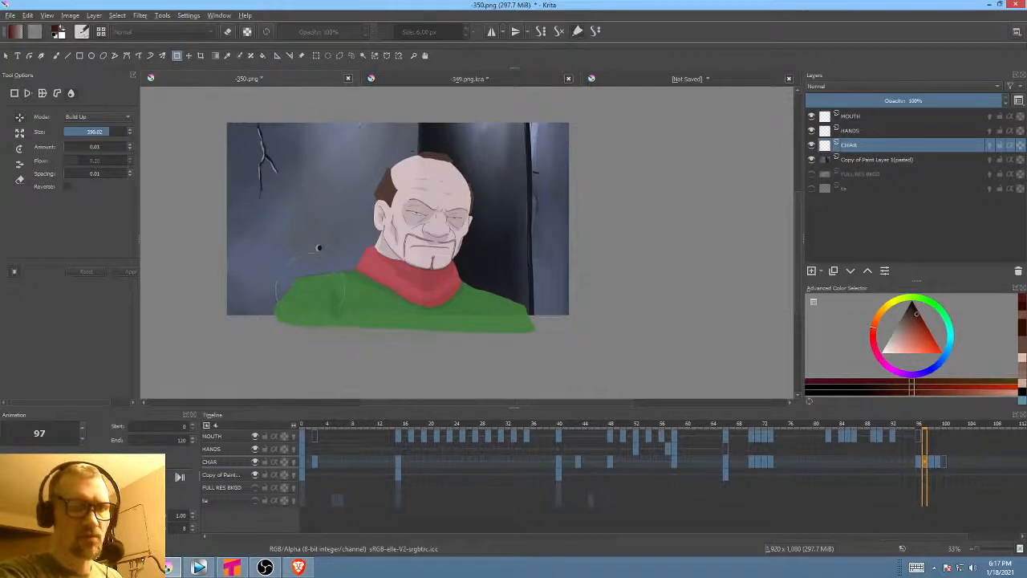
pyautogui.moveTo(502, 292); pyautogui.dragTo(497, 298)
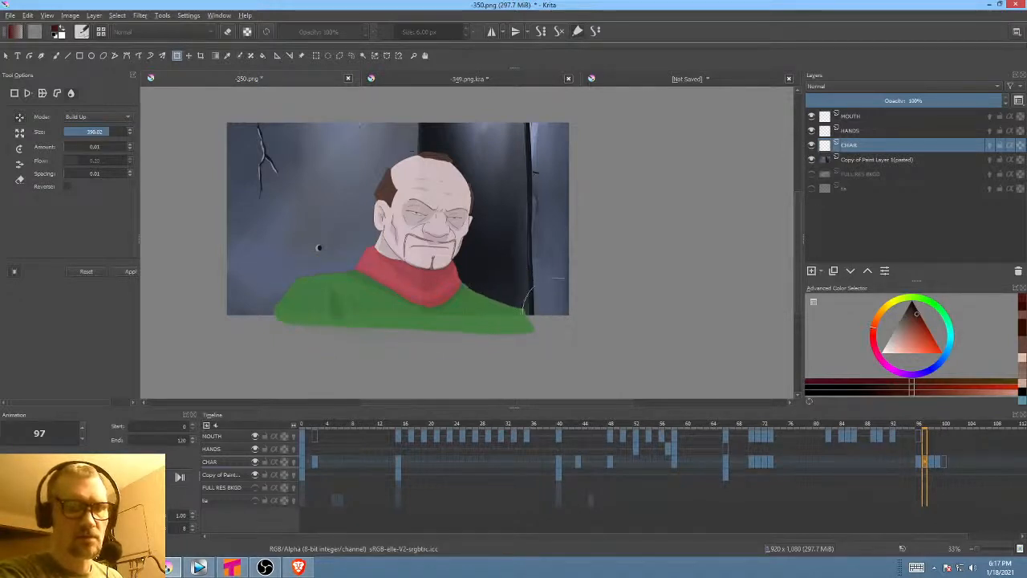
pyautogui.click(930, 464)
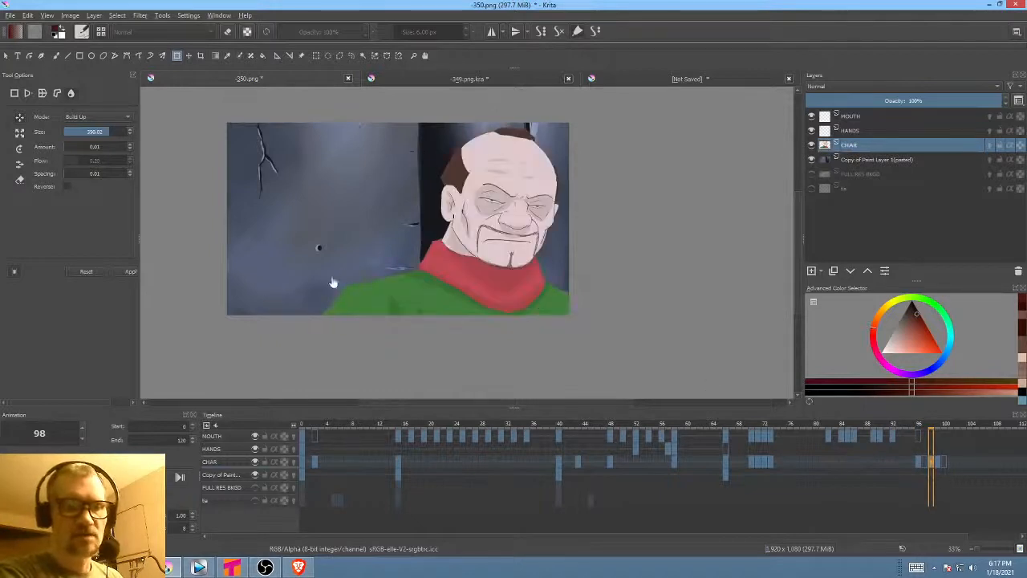
pyautogui.hotkey('ctrl', 't')
pyautogui.press('Return')
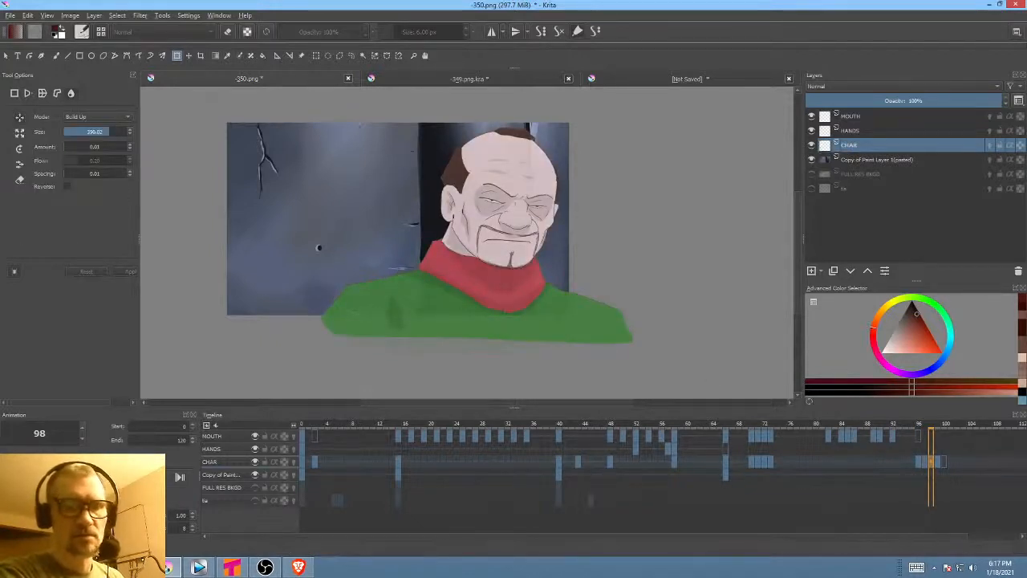
# - Reshape the man's near shoulder at frame 99 with a Liquify brush of size 997
pyautogui.click(939, 466)
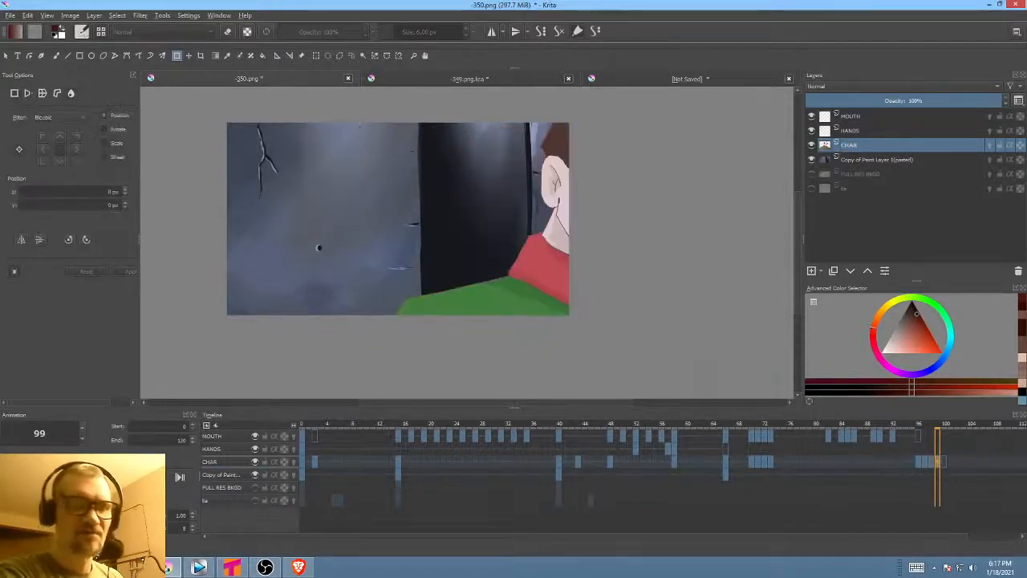
pyautogui.hotkey('ctrl', 't')
pyautogui.moveTo(413, 311); pyautogui.dragTo(425, 296)
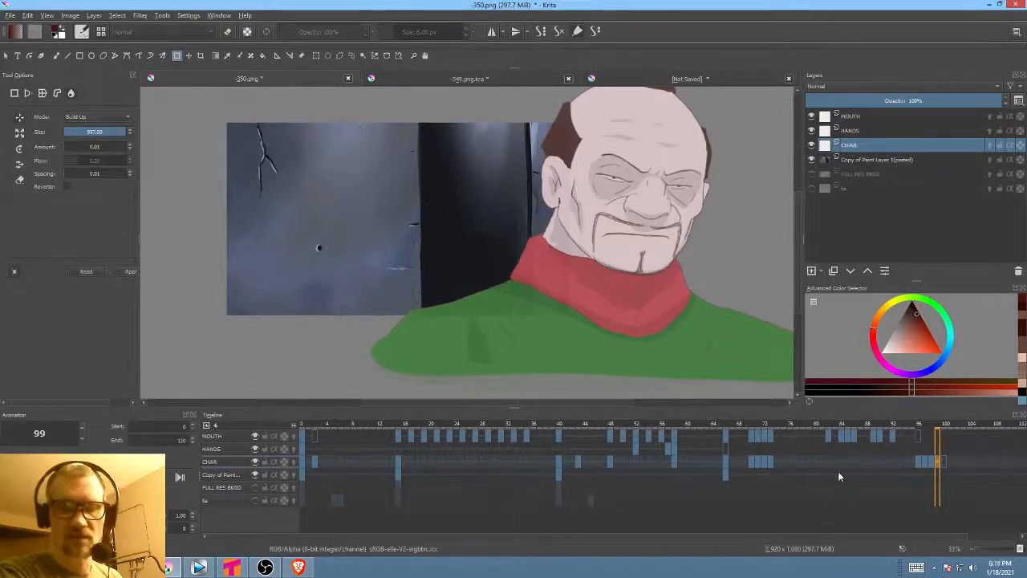
# - Play the animation from frame 84 and scrub back through the timeline to review the man's exit and the earlier frames
pyautogui.click(840, 468)
pyautogui.scroll(-1, 564, 320)
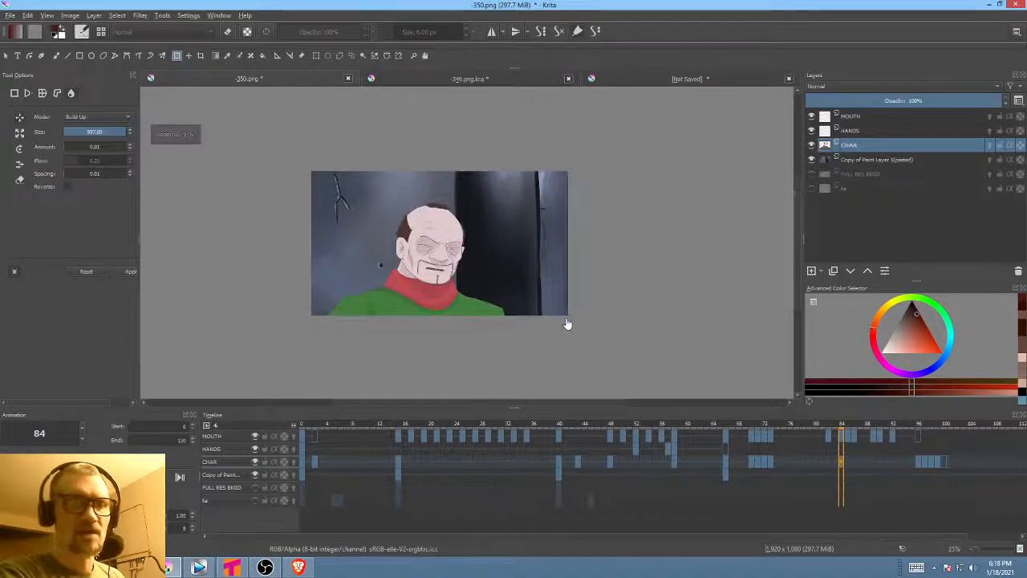
pyautogui.press('space')
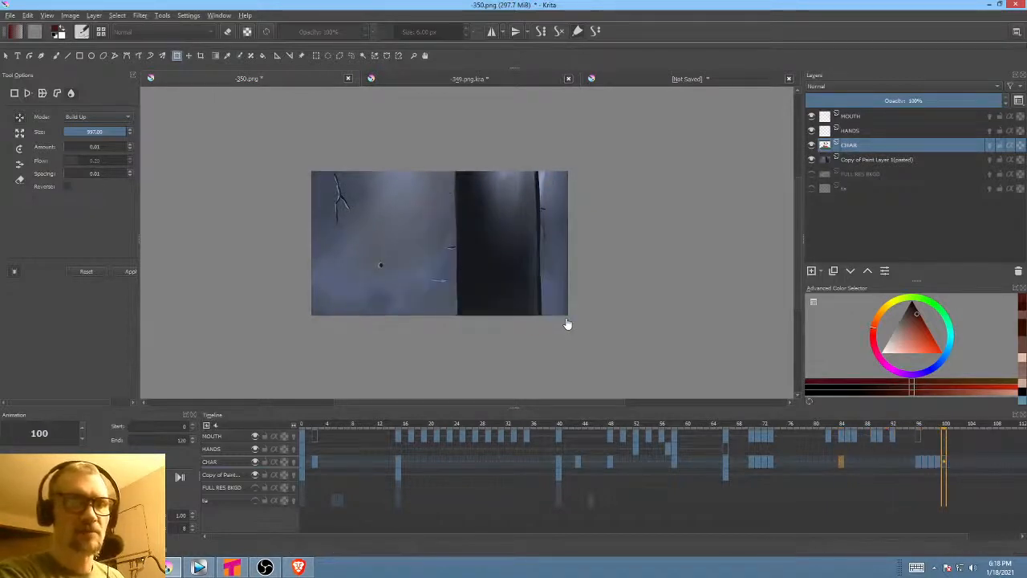
pyautogui.press('space')
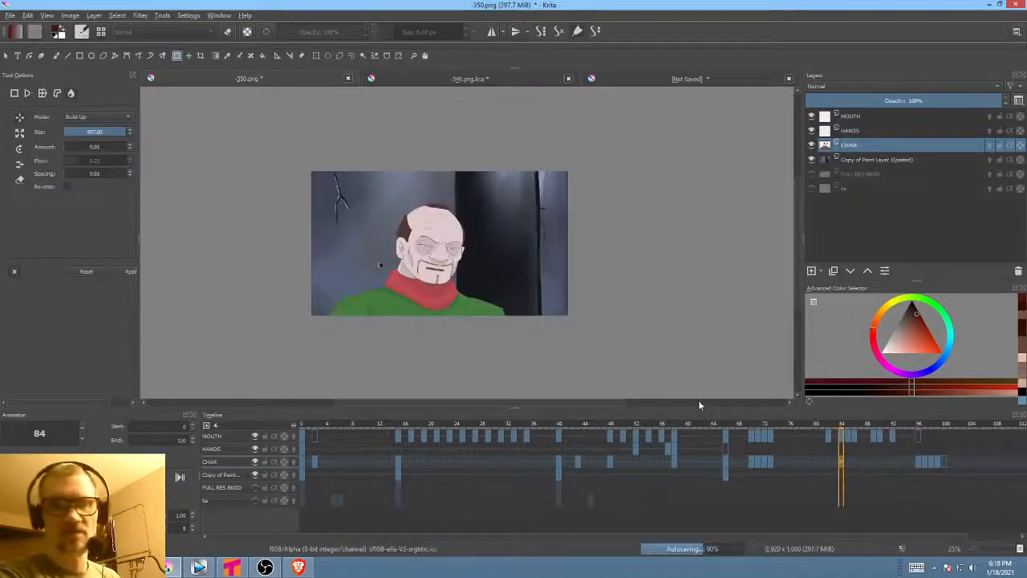
pyautogui.click(918, 462)
pyautogui.moveTo(663, 366); pyautogui.dragTo(645, 366)
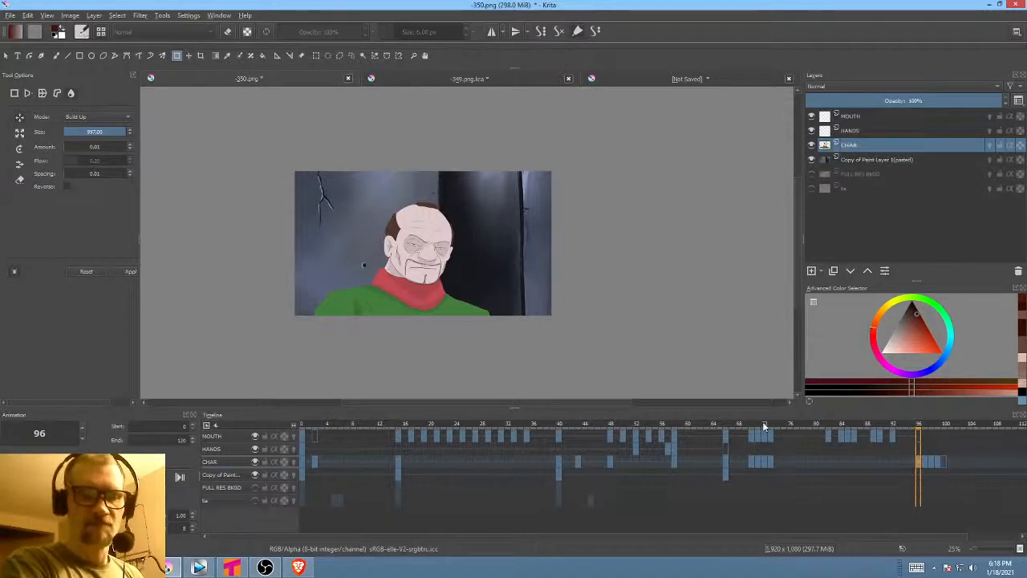
pyautogui.moveTo(764, 426); pyautogui.dragTo(741, 409)
pyautogui.scroll(3, 481, 259)
pyautogui.moveTo(481, 260); pyautogui.dragTo(581, 276)
pyautogui.moveTo(742, 426); pyautogui.dragTo(681, 425)
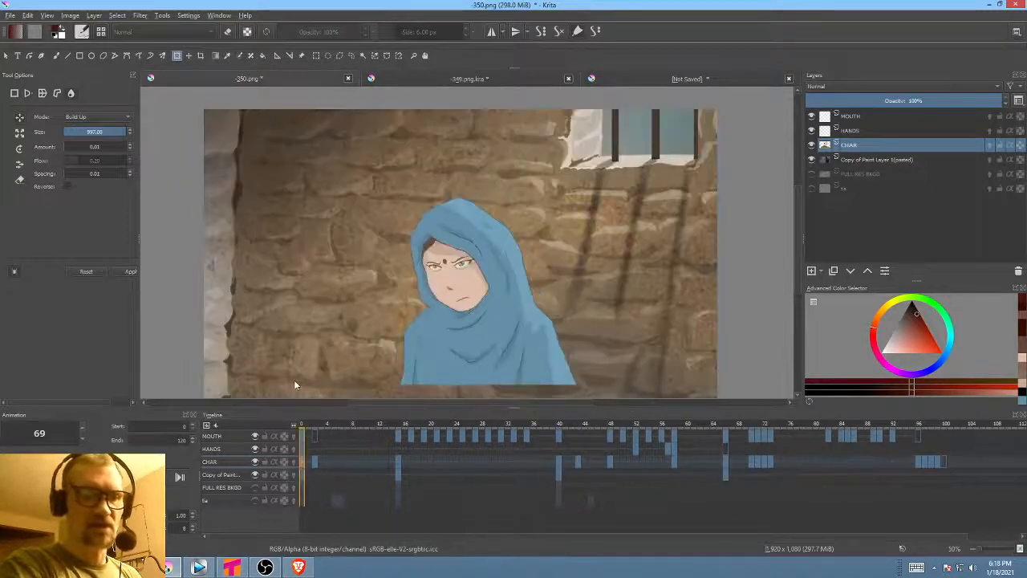
# - Darken the man's CHAR drawing at frame 15 with a Color Adjustment curve, lowering the white point's output to 233
pyautogui.moveTo(294, 384); pyautogui.dragTo(403, 393)
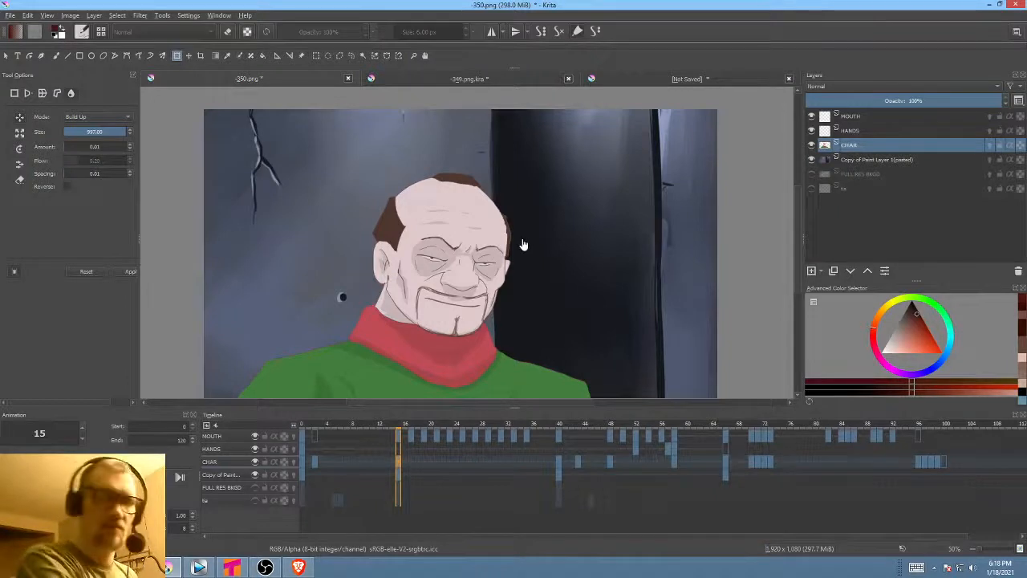
pyautogui.hotkey('ctrl', 'm')
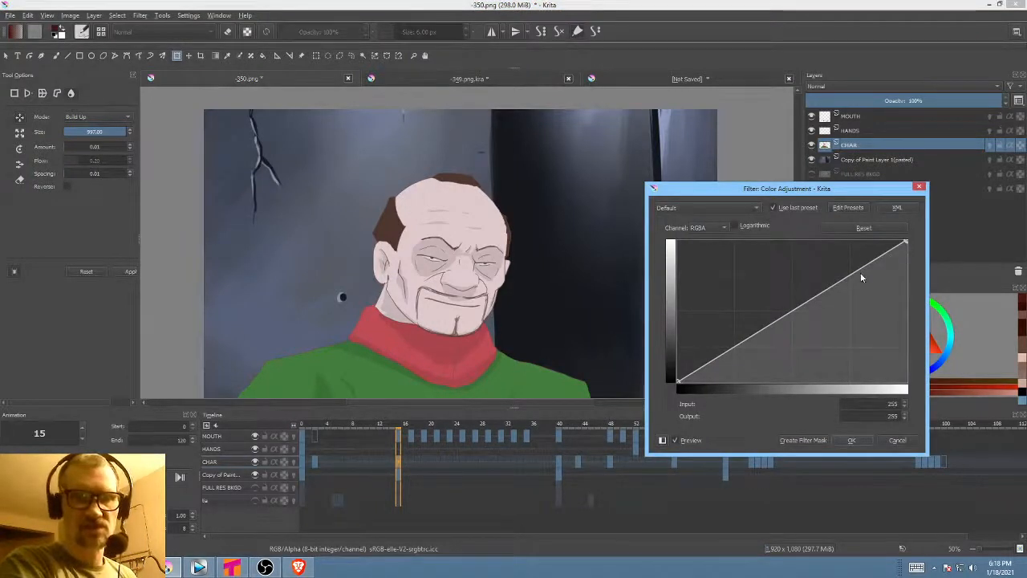
pyautogui.moveTo(854, 274); pyautogui.dragTo(855, 279)
pyautogui.click(865, 229)
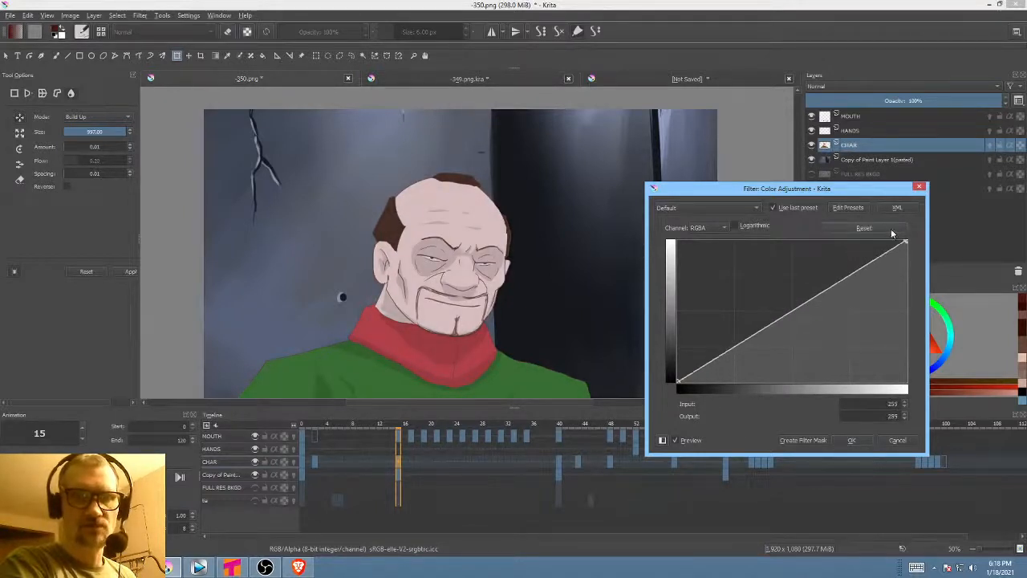
pyautogui.moveTo(907, 239)
pyautogui.mouseDown()
pyautogui.moveTo(907, 276)
pyautogui.moveTo(913, 234)
pyautogui.moveTo(913, 252)
pyautogui.mouseUp()
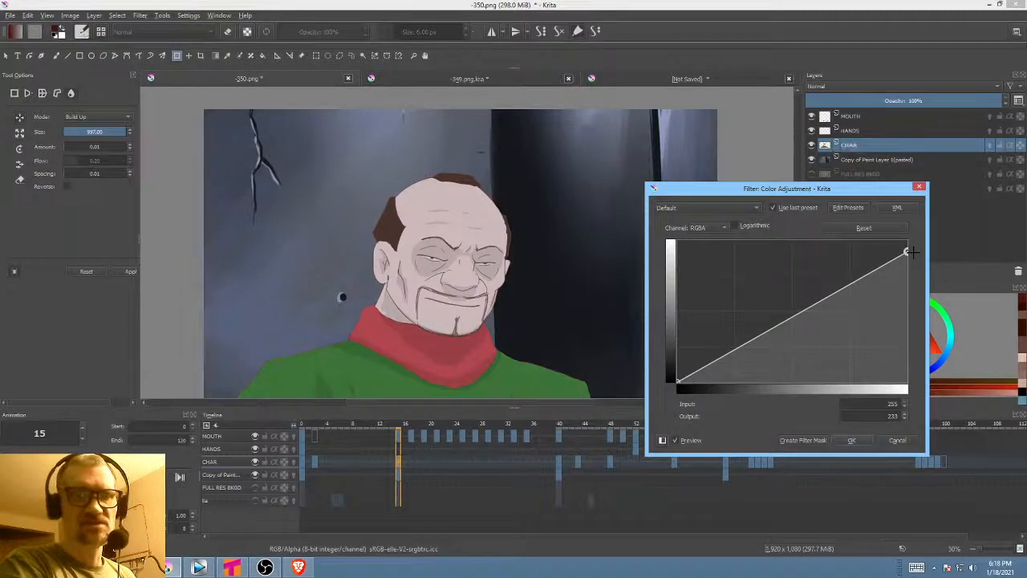
pyautogui.click(852, 441)
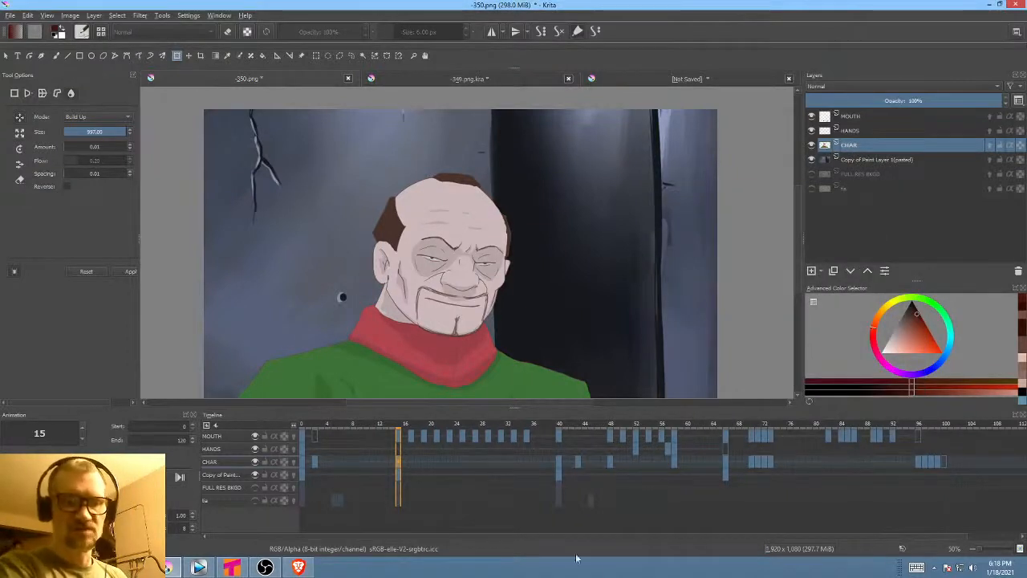
# - Reapply the darkening Color Adjustment to the man's CHAR keyframes from frame 40 through the group just after frame 68
pyautogui.click(557, 463)
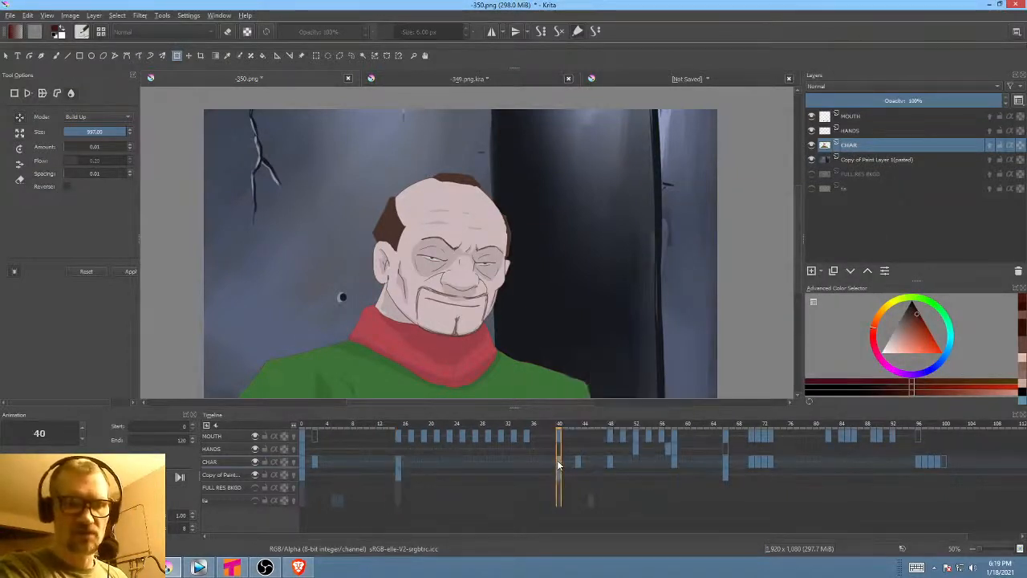
pyautogui.click(725, 461)
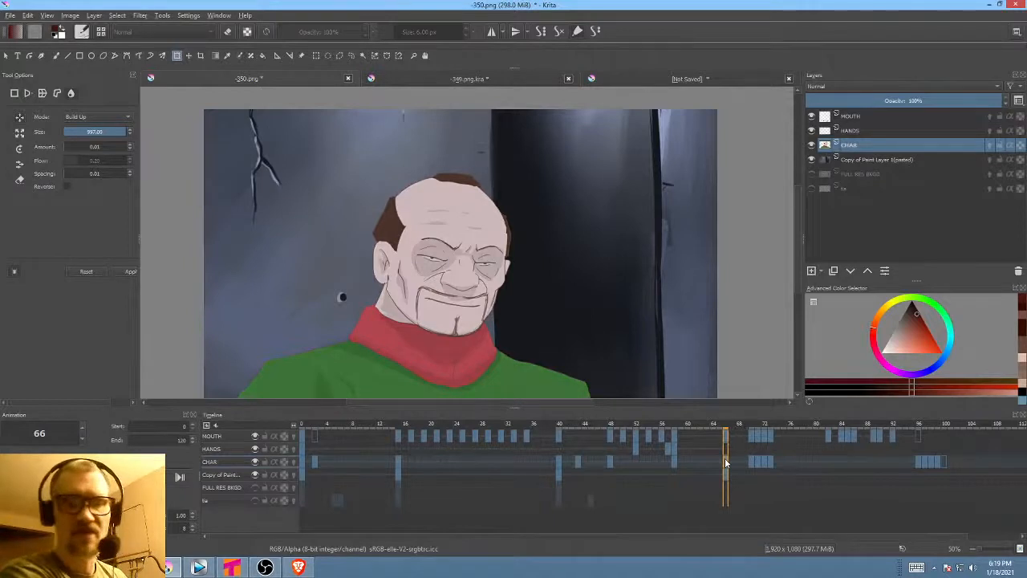
pyautogui.press('Right')
pyautogui.press('Right')
pyautogui.press('Right')
pyautogui.press('Right')
pyautogui.press('Right')
pyautogui.press('Right')
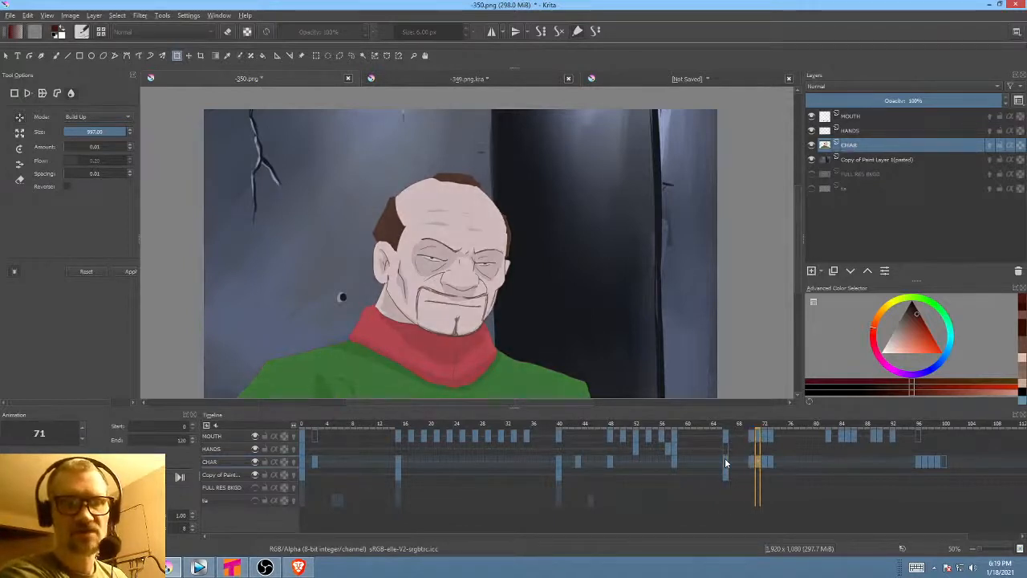
pyautogui.press('.')
pyautogui.press('.')
# - Reapply the darkening Color Adjustment to the man's CHAR keyframes at frames 96, 97, 98 and 99
pyautogui.press('.')
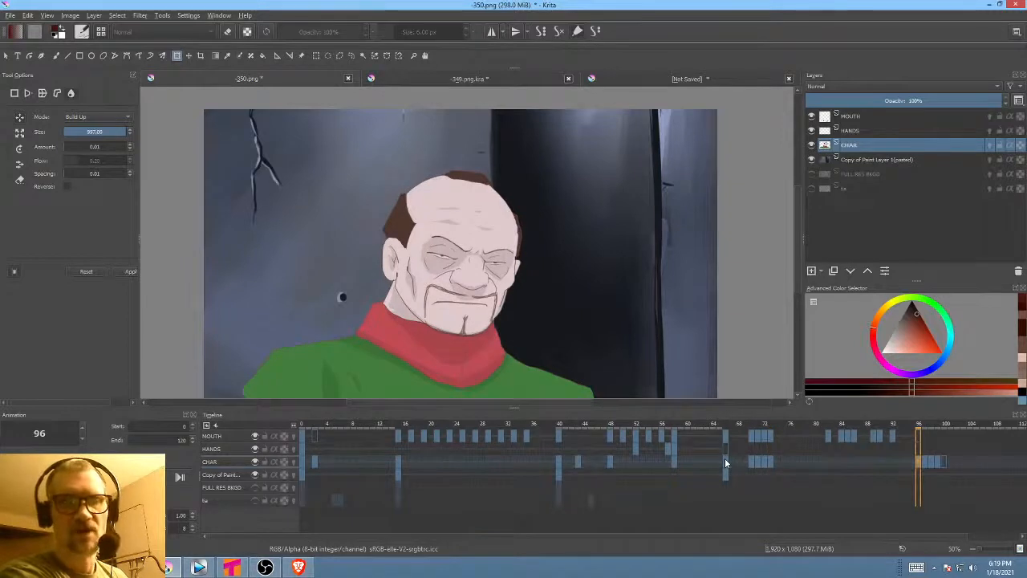
pyautogui.press('Right')
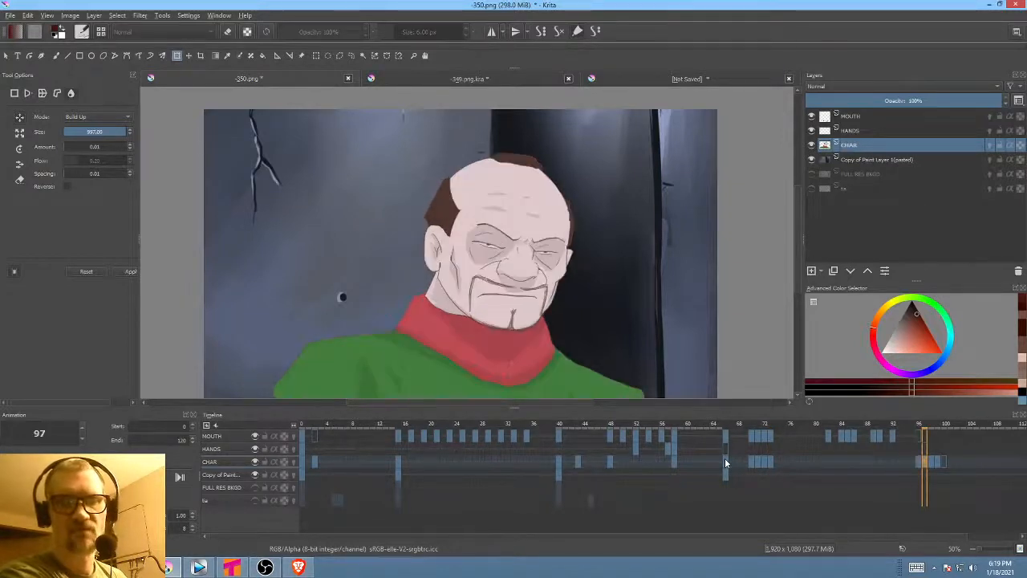
pyautogui.press('Right')
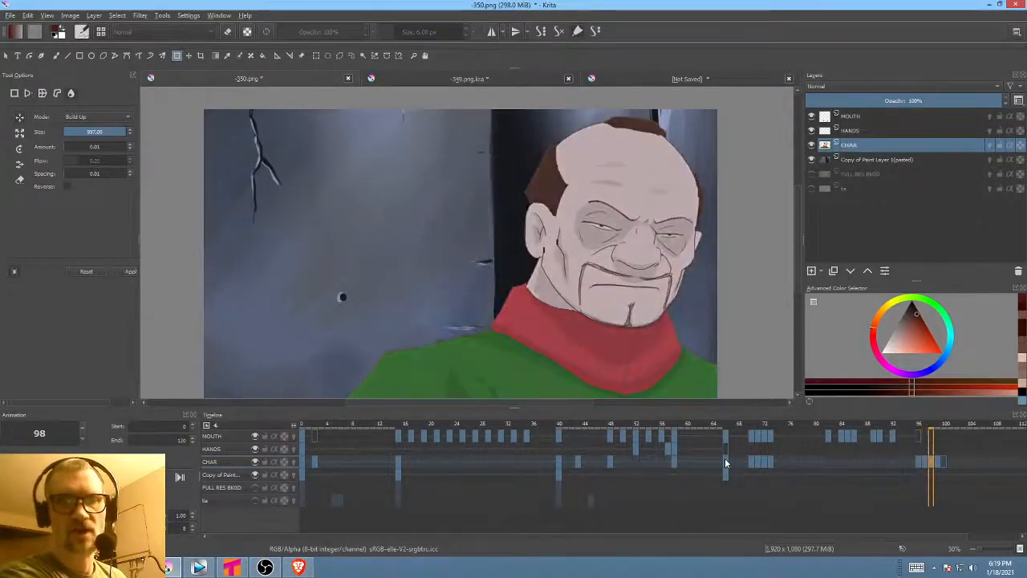
pyautogui.press('Right')
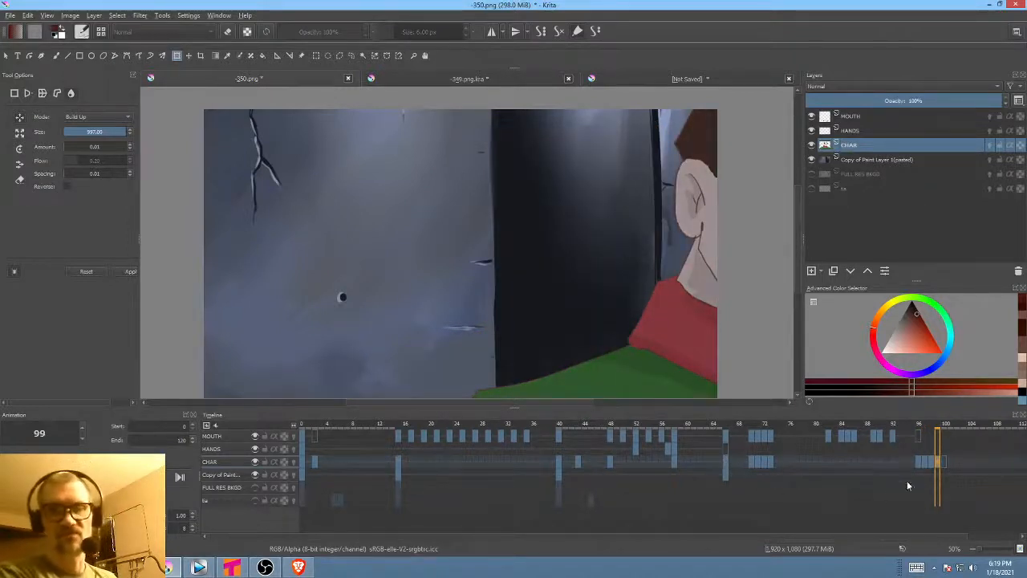
# - Check the man's drawing at frame 87 and save the animation document
pyautogui.click(860, 464)
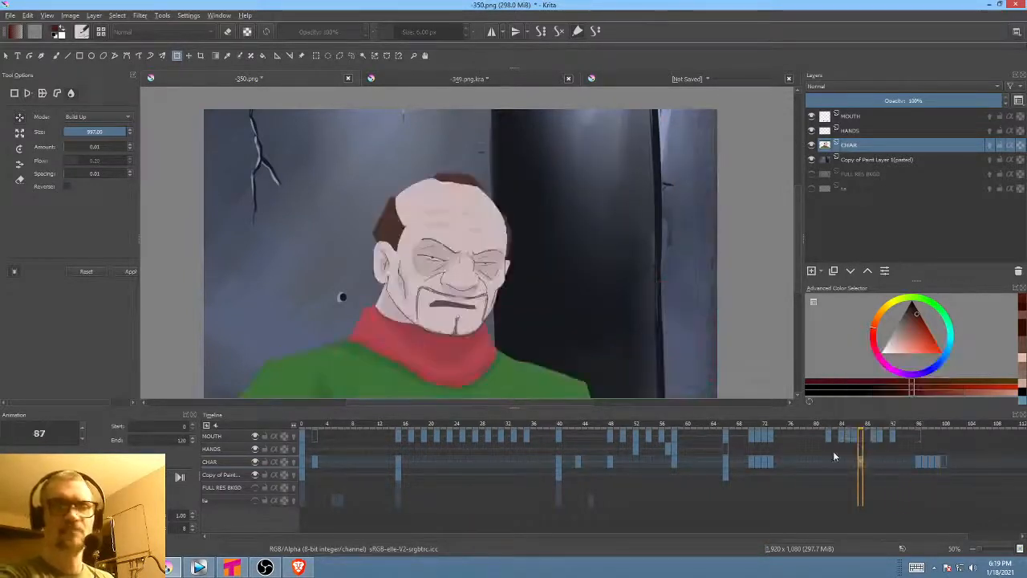
pyautogui.click(10, 15)
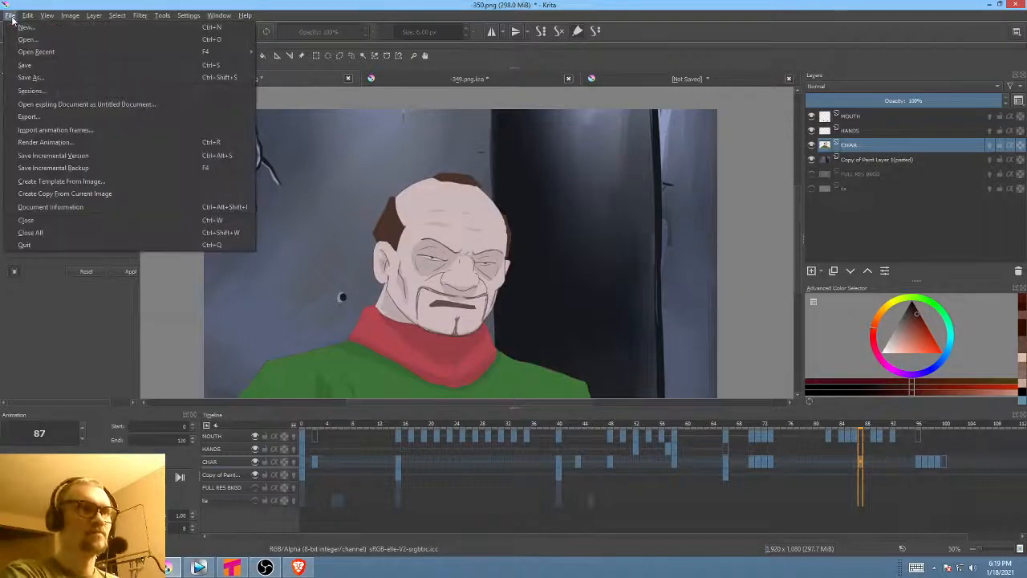
pyautogui.click(24, 62)
pyautogui.click(654, 448)
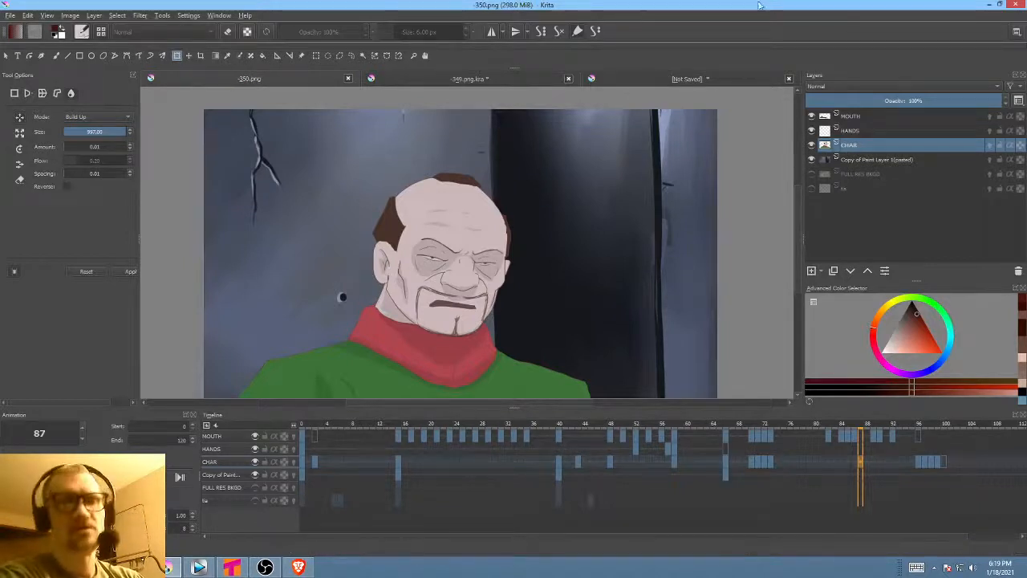
# - Review the man's shot around frame 75 and the woman's opening drawings from frame 0 to frame 2
pyautogui.moveTo(509, 207)
pyautogui.mouseDown()
pyautogui.moveTo(524, 183)
pyautogui.moveTo(503, 210)
pyautogui.mouseUp()
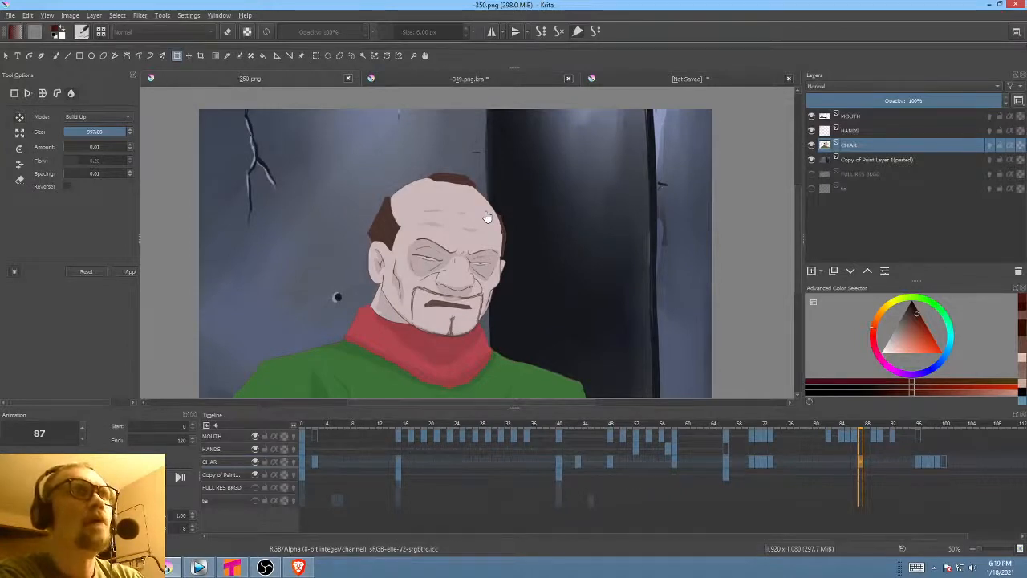
pyautogui.moveTo(495, 244)
pyautogui.mouseDown()
pyautogui.moveTo(474, 212)
pyautogui.moveTo(492, 233)
pyautogui.mouseUp()
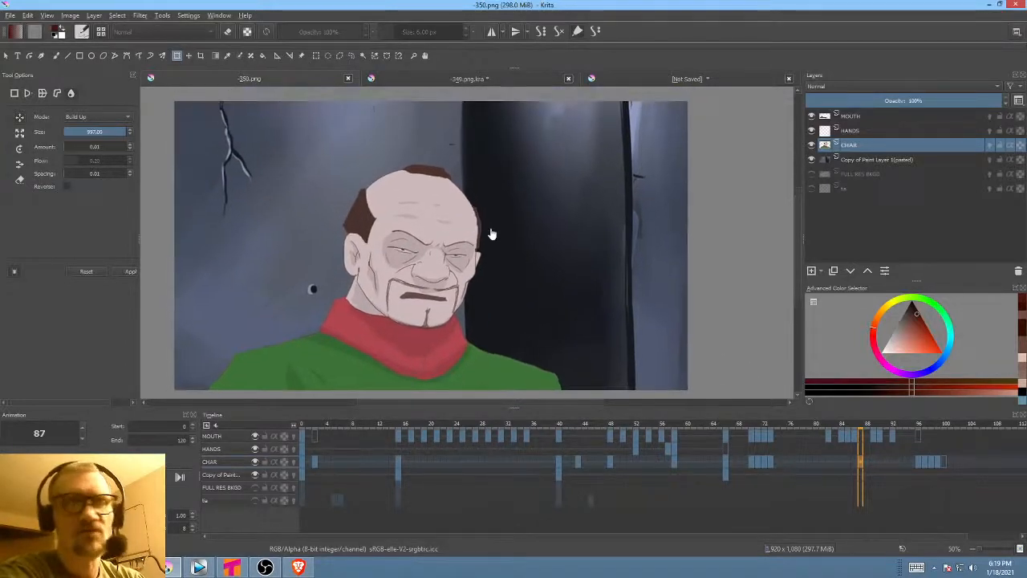
pyautogui.moveTo(771, 425)
pyautogui.mouseDown()
pyautogui.moveTo(852, 429)
pyautogui.moveTo(785, 427)
pyautogui.mouseUp()
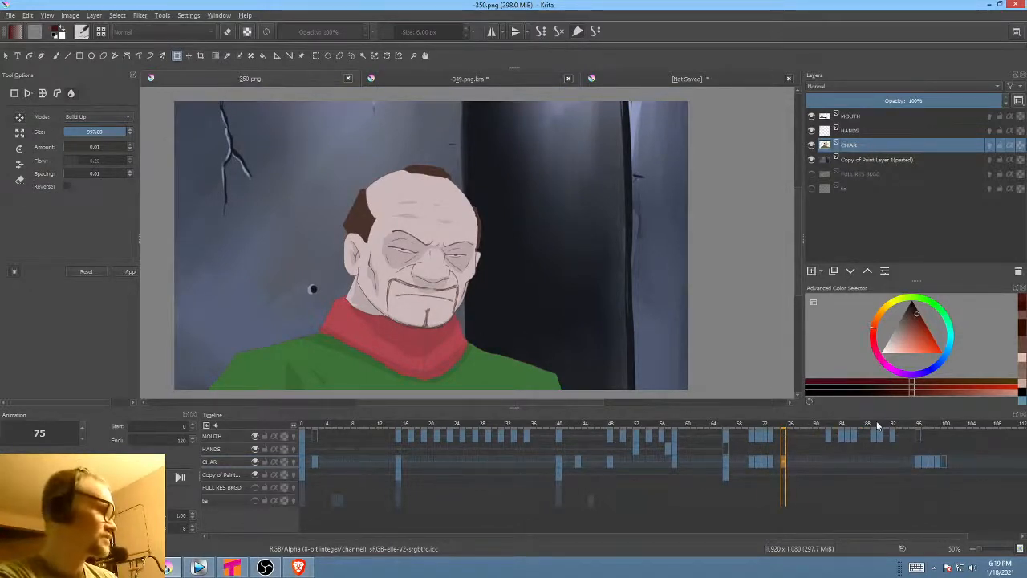
pyautogui.press('Home')
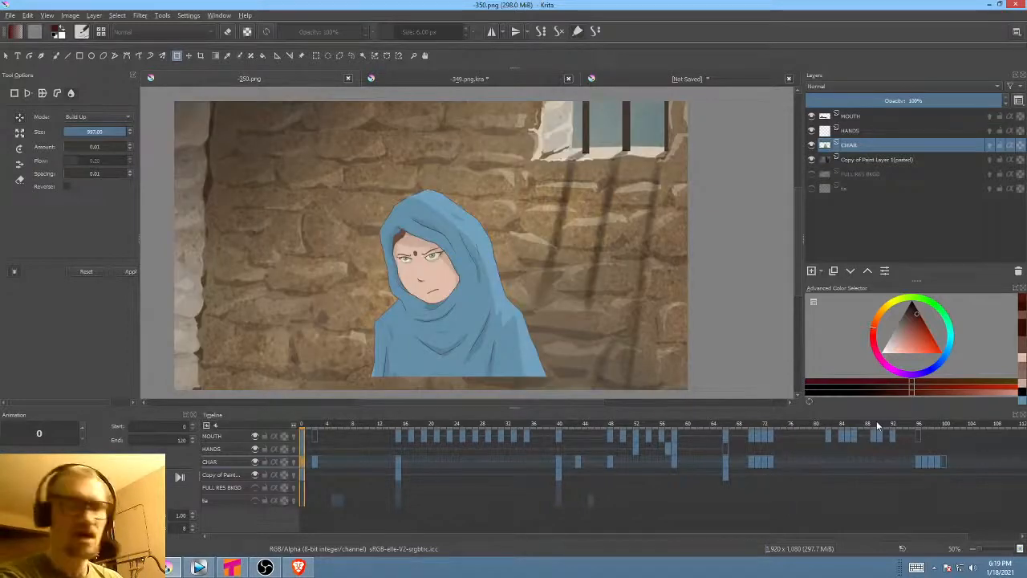
pyautogui.scroll(1, 611, 305)
pyautogui.moveTo(611, 306); pyautogui.dragTo(697, 324)
pyautogui.press('Right')
pyautogui.press('Right')
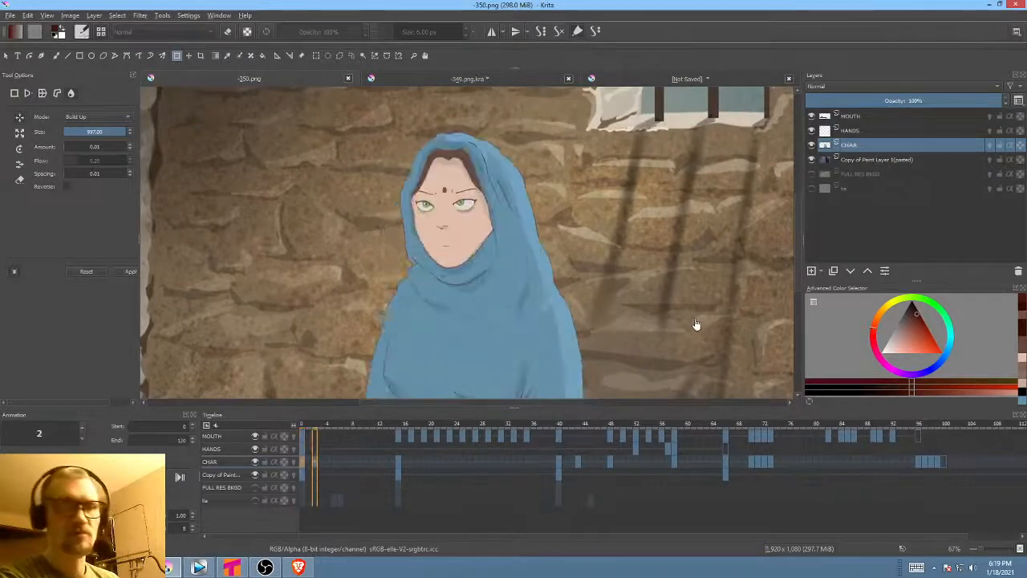
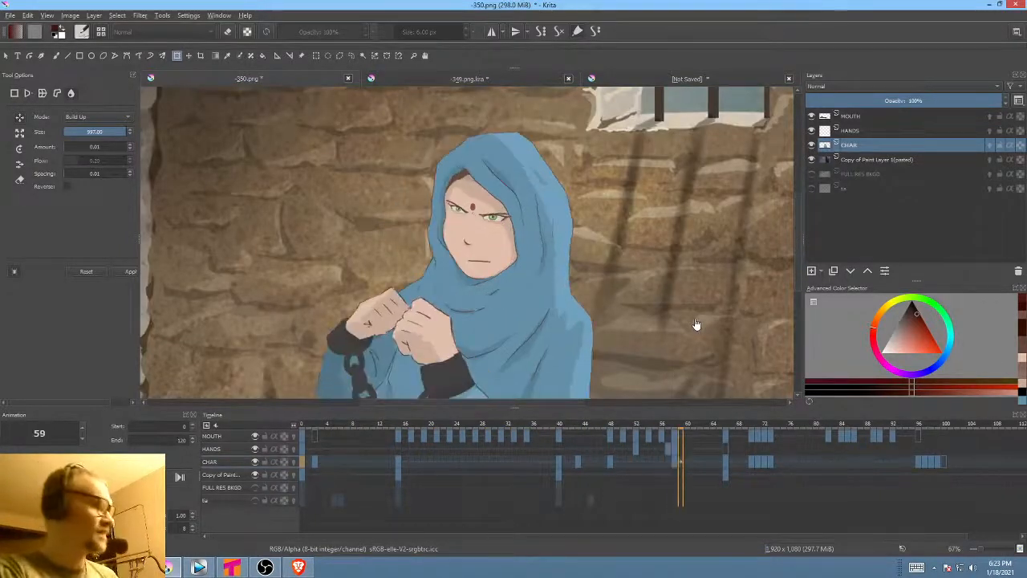
# - Play and scrub through the scene -350 animation to review the woman's and man's drawings across frames 0 to 99
pyautogui.press('space')
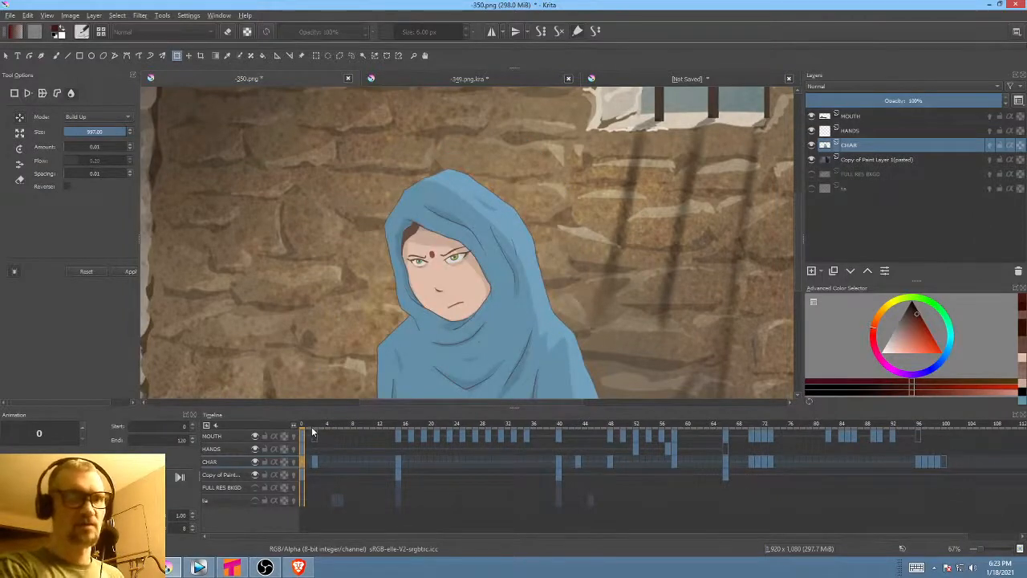
pyautogui.moveTo(312, 426); pyautogui.dragTo(912, 456)
pyautogui.moveTo(805, 458); pyautogui.dragTo(613, 456)
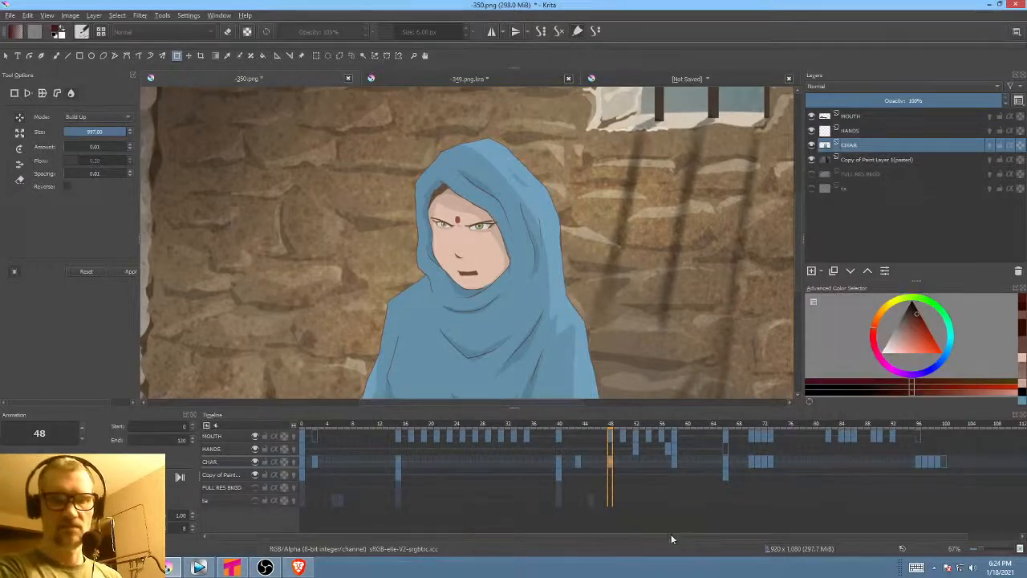
pyautogui.hscroll(2, 669, 537)
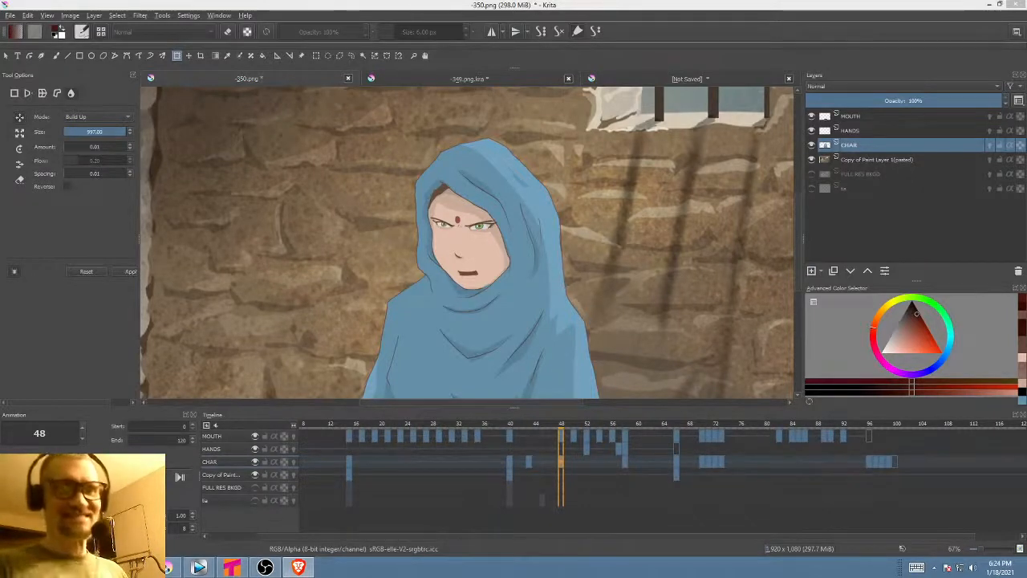
pyautogui.click(579, 461)
pyautogui.press('space')
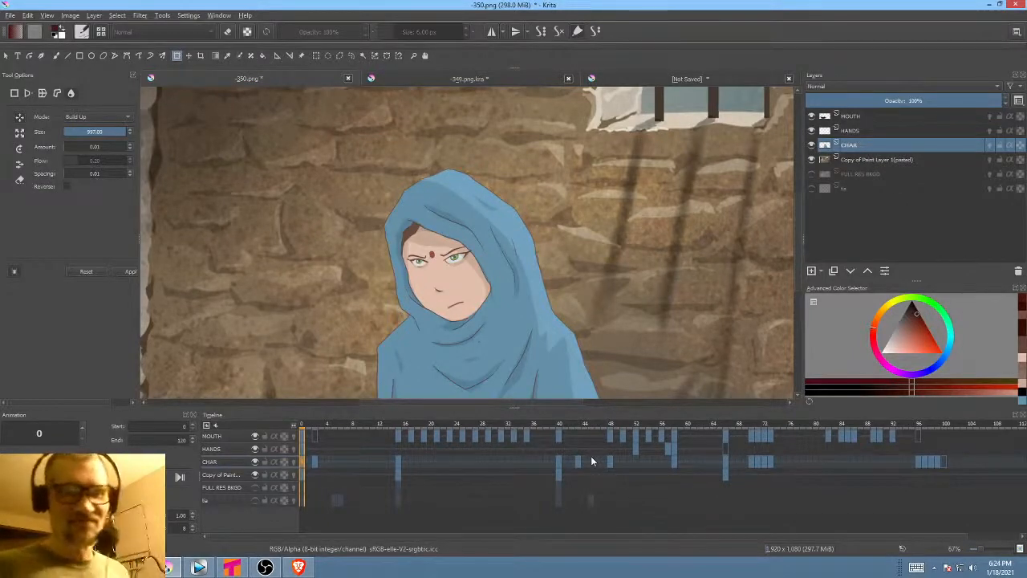
pyautogui.moveTo(613, 536); pyautogui.dragTo(722, 548)
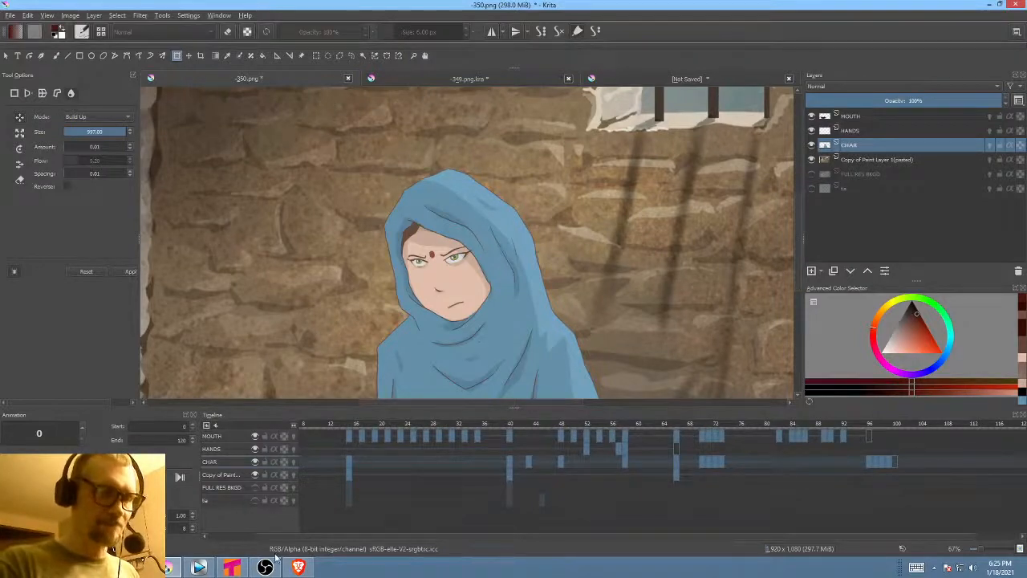
# - Switch to Vegas Pro and review the placeholder shots -350 to -353 on the video track
pyautogui.click(200, 566)
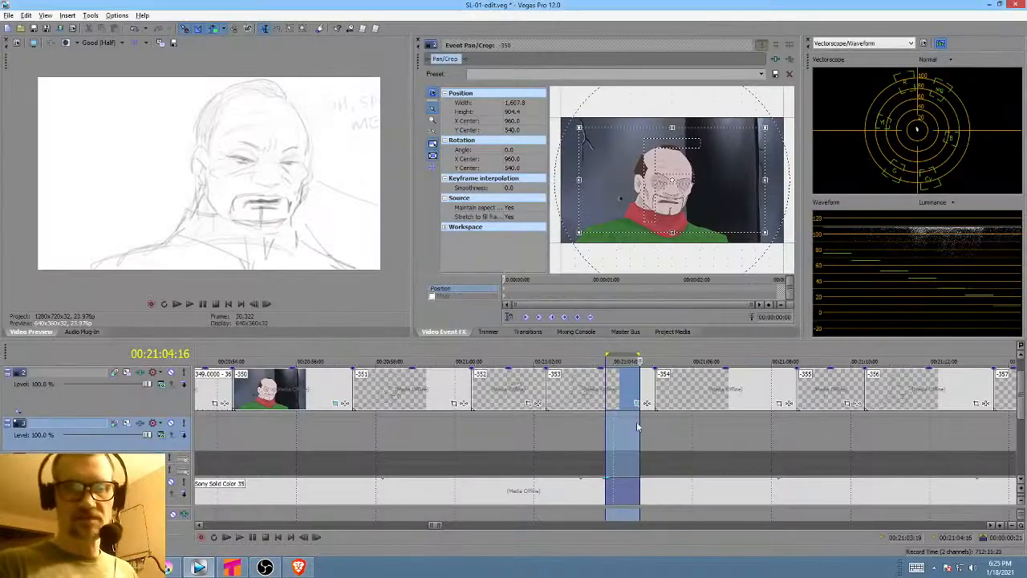
pyautogui.moveTo(374, 441); pyautogui.dragTo(575, 442)
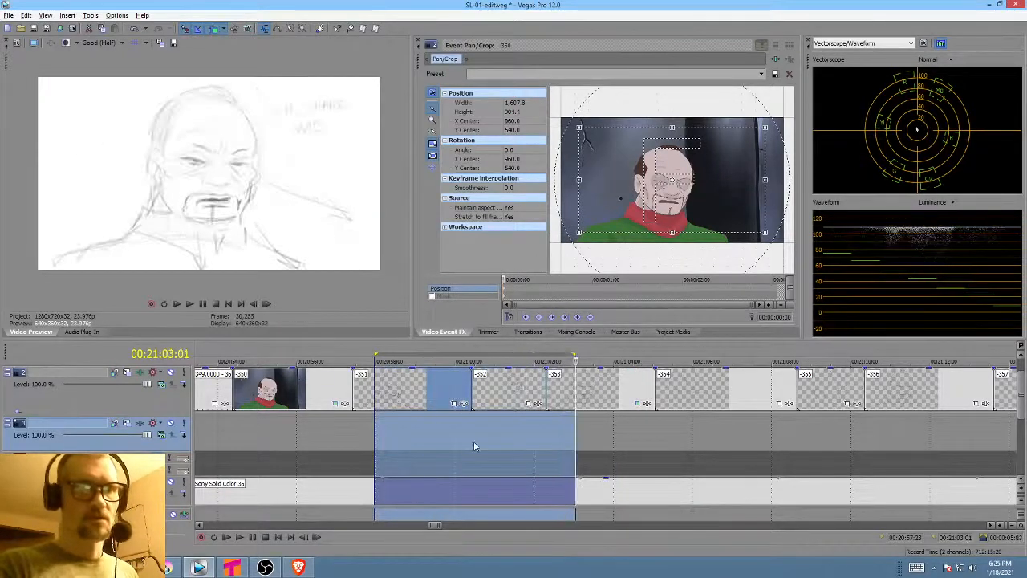
pyautogui.hscroll(-2, 453, 433)
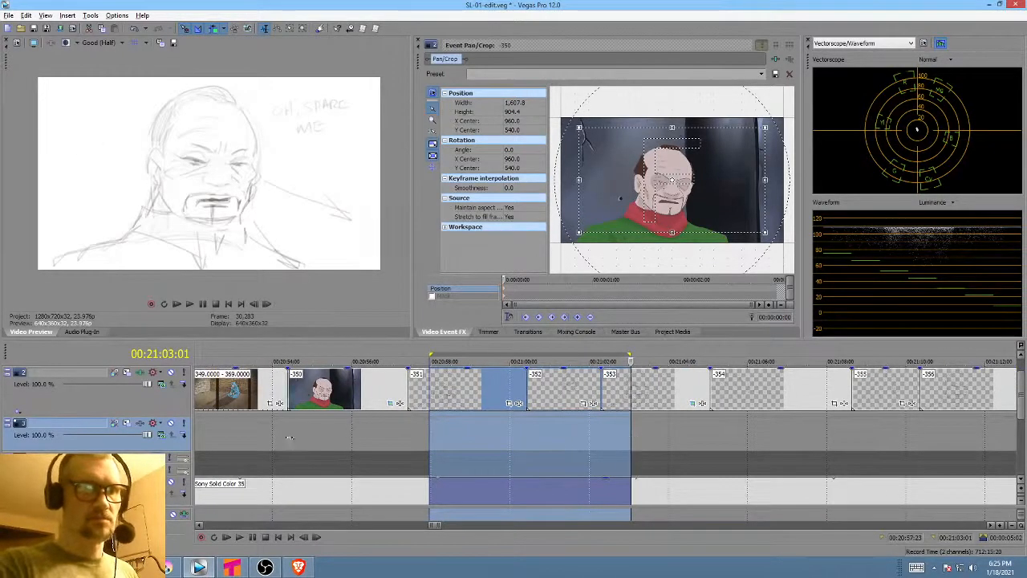
pyautogui.moveTo(290, 437); pyautogui.dragTo(730, 425)
pyautogui.hscroll(-1, 397, 435)
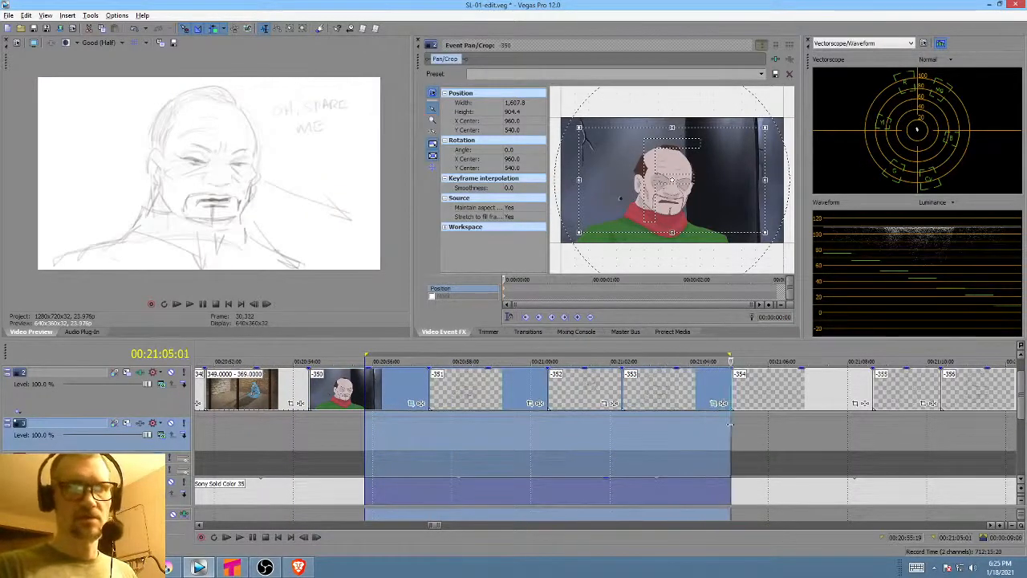
pyautogui.press('space')
# - Delete the placeholder events -350 to -353 and move event -354 and those after it to start at 00:21:01:18
pyautogui.click(372, 393)
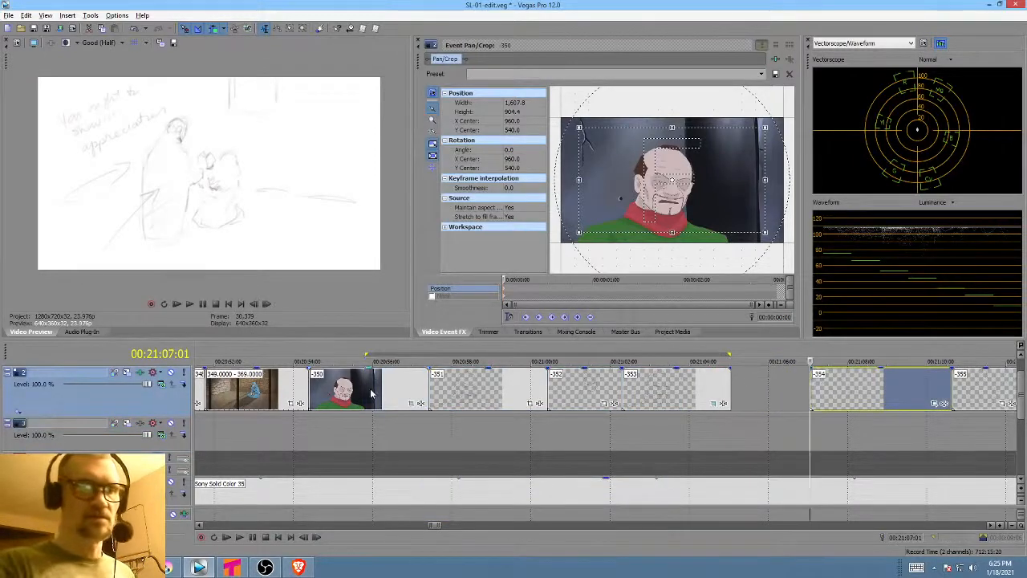
pyautogui.click(372, 393)
pyautogui.keyDown('shift'); pyautogui.click(686, 396); pyautogui.keyUp('shift')
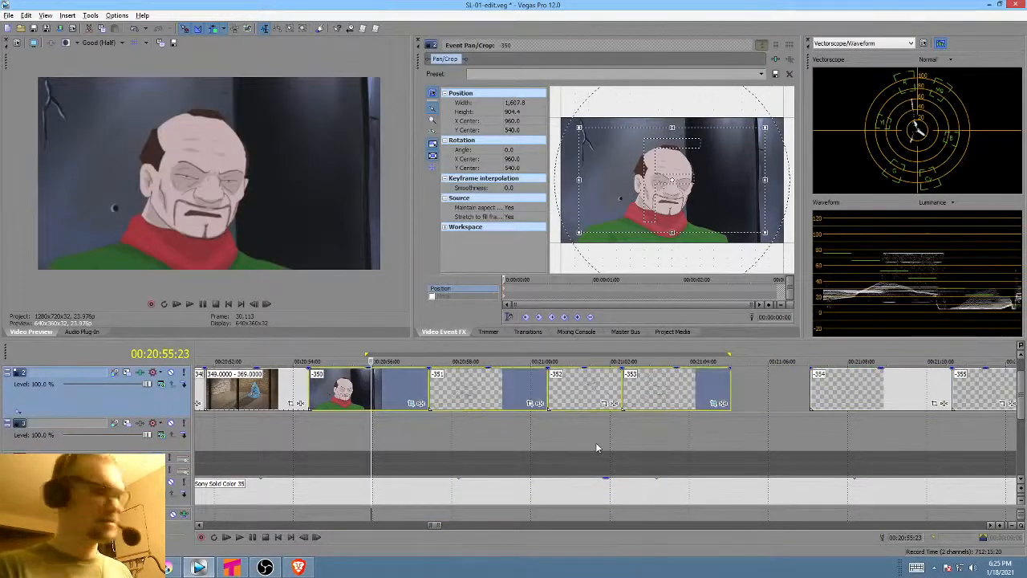
pyautogui.press('Delete')
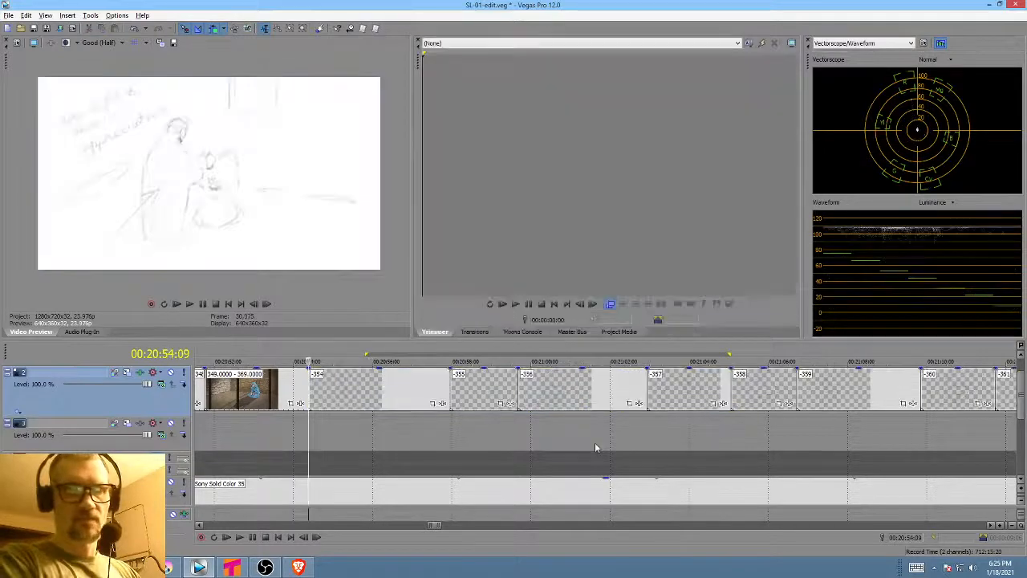
pyautogui.moveTo(380, 393); pyautogui.dragTo(664, 399)
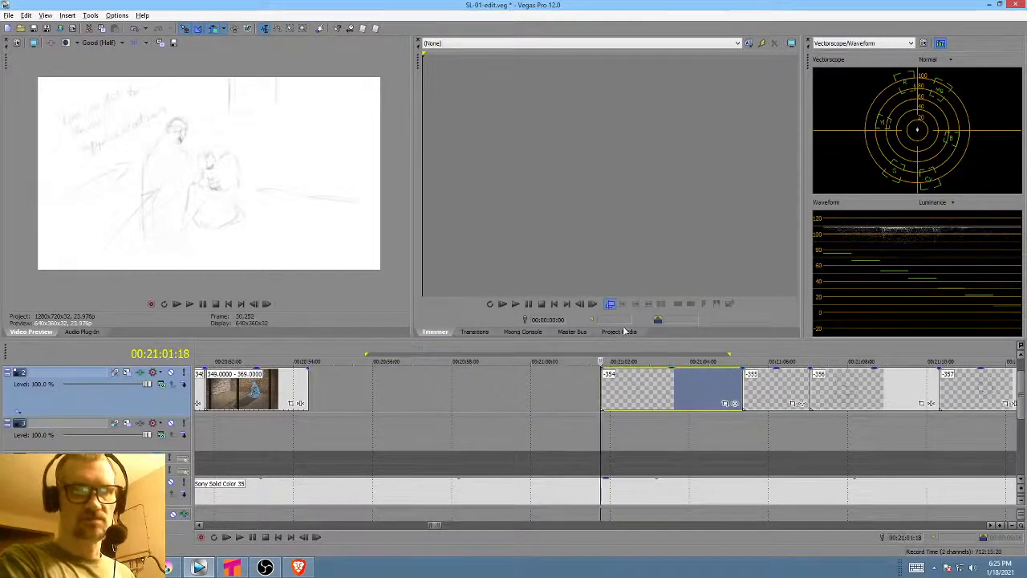
# - Clean the unused files out of the project media list
pyautogui.click(625, 331)
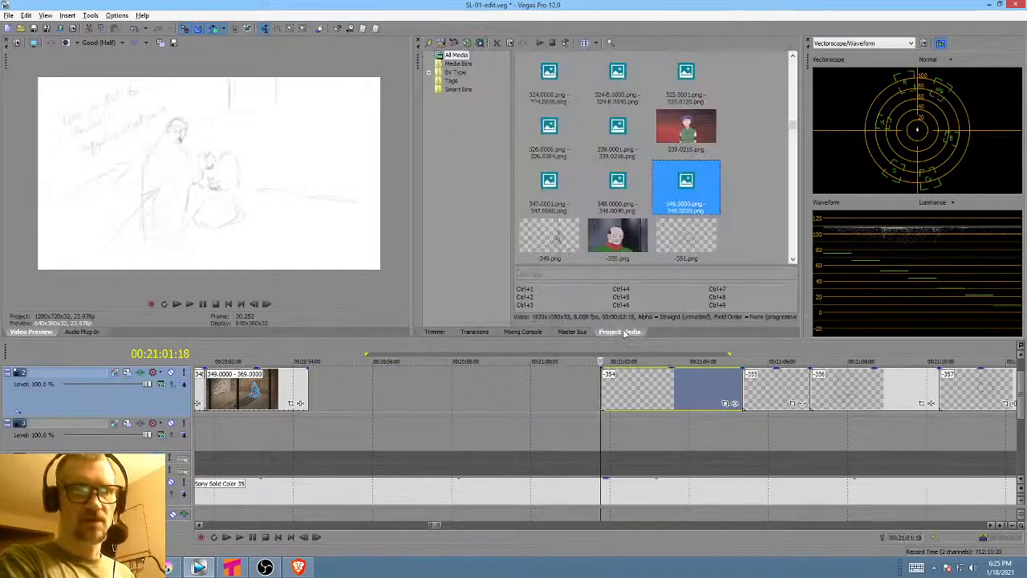
pyautogui.click(91, 15)
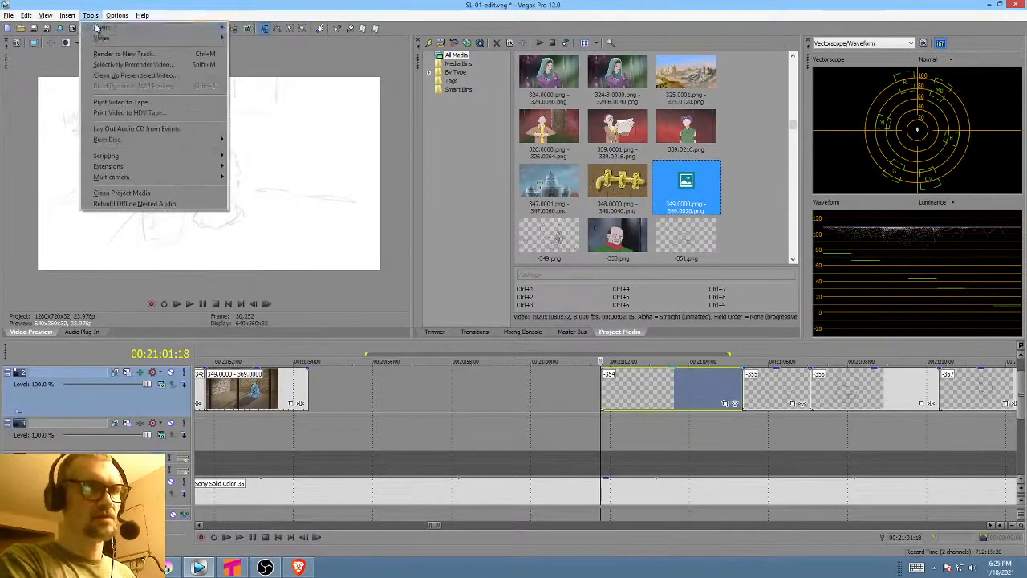
pyautogui.click(137, 193)
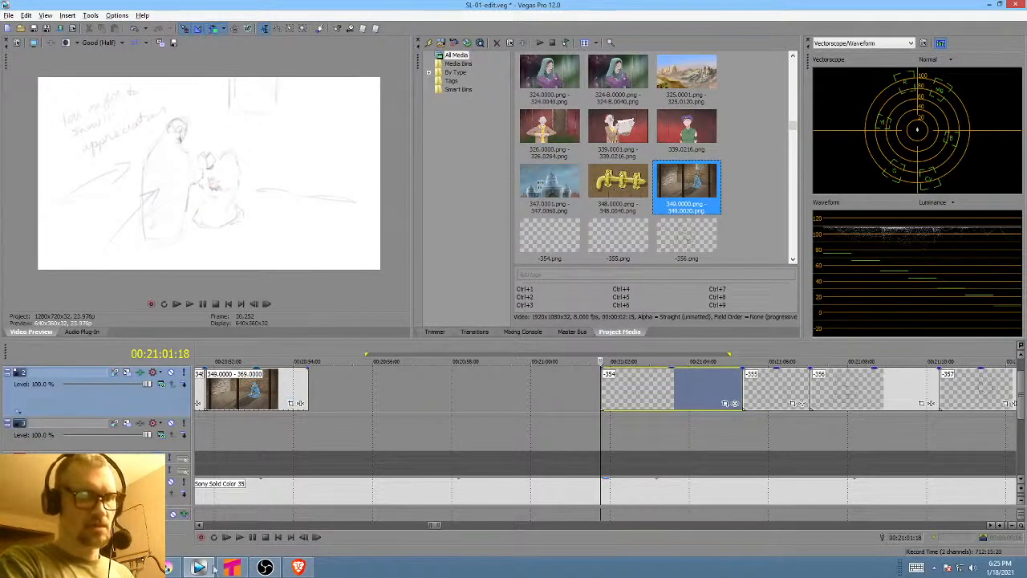
# - Switch to Krita, save -350.png with its Krita copy, and render frames 0 to 120 as a PNG sequence with base name "350."
pyautogui.click(169, 568)
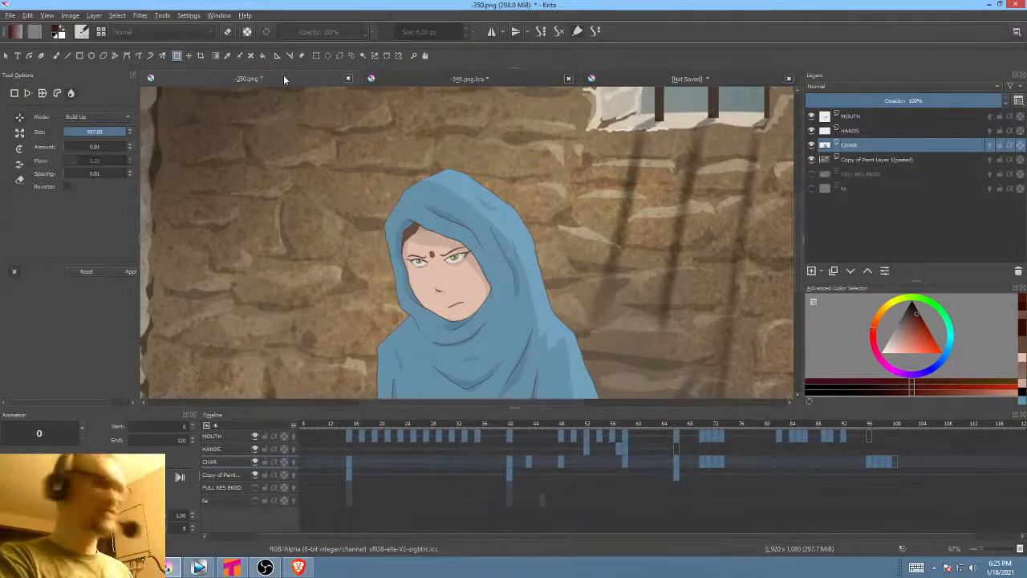
pyautogui.hotkey('ctrl', 's')
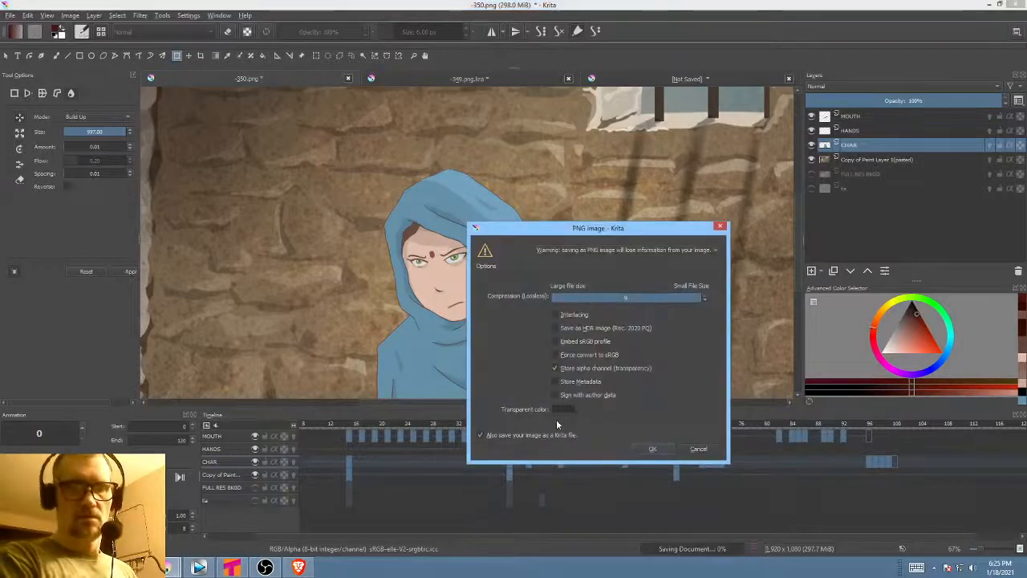
pyautogui.click(652, 449)
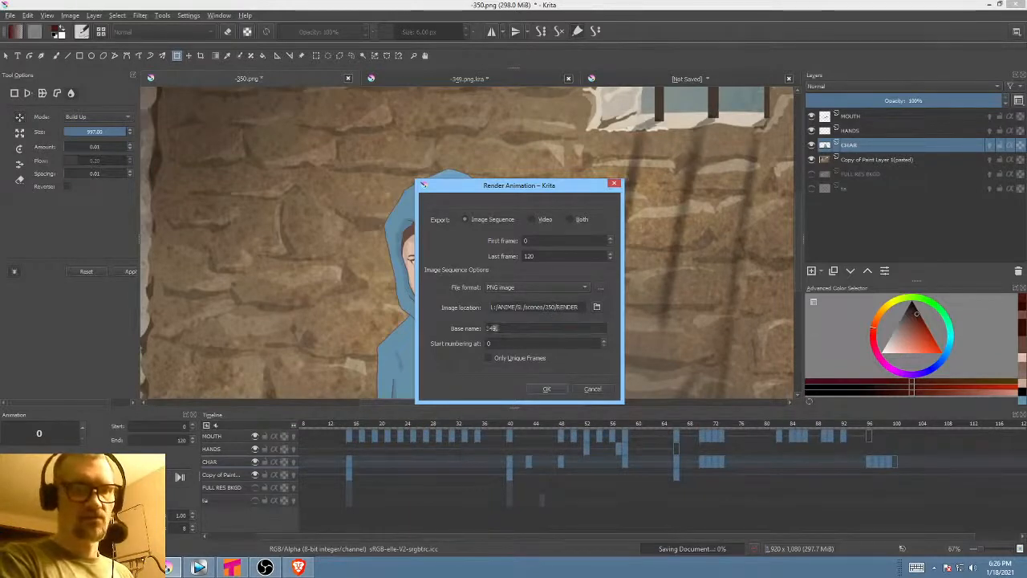
pyautogui.write('350_')
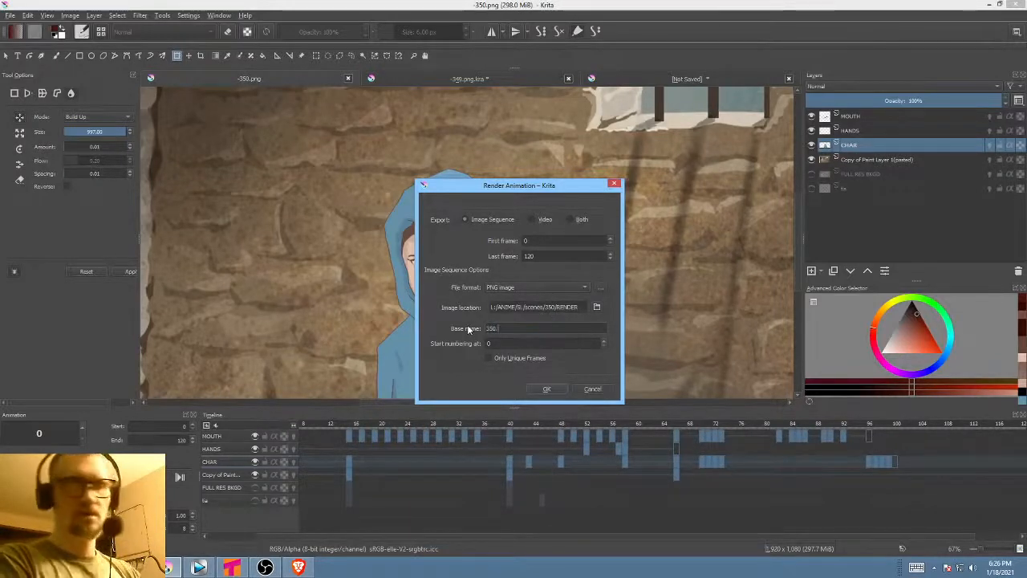
pyautogui.click(546, 389)
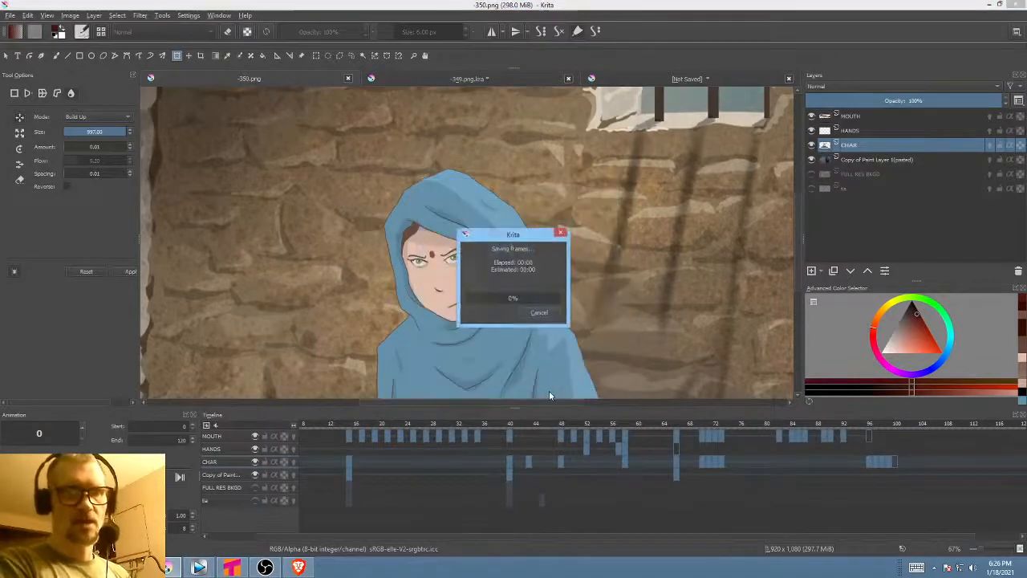
# - Switch to Vegas Pro and import the sequence 350.0000.png to 350.0120.png from scenes/350/RENDER at a frame rate of 8 fps
pyautogui.click(198, 567)
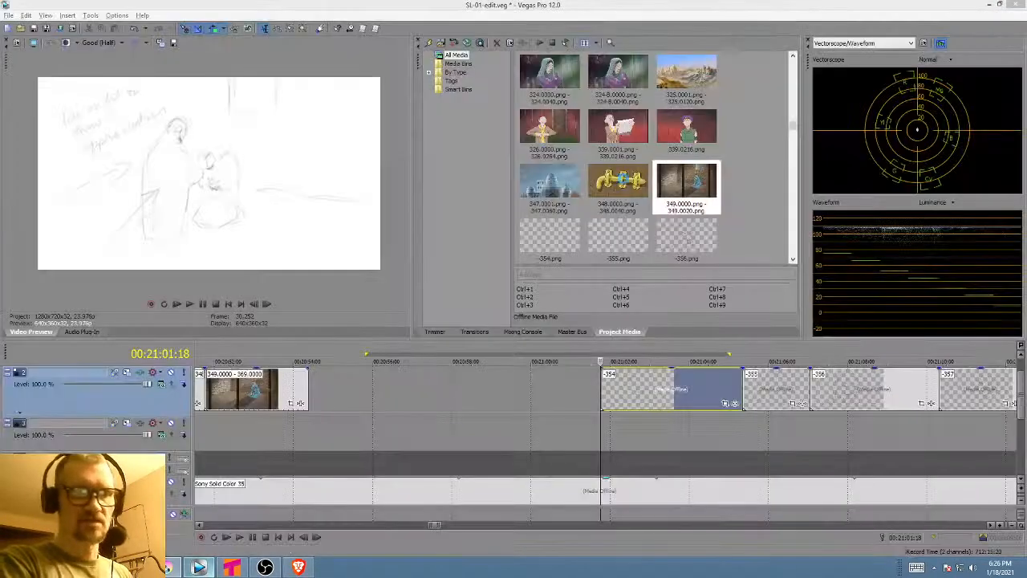
pyautogui.click(308, 401)
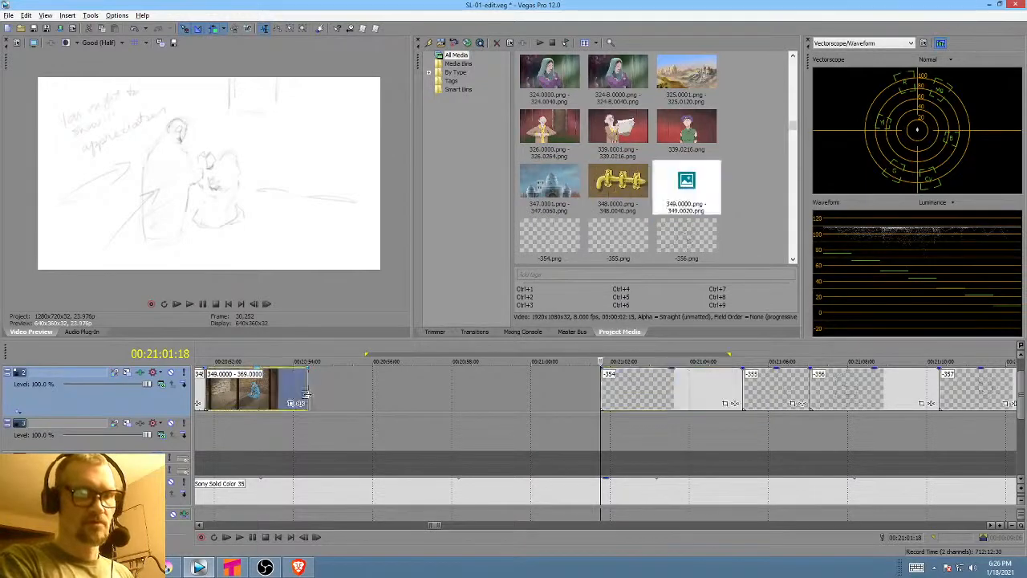
pyautogui.click(429, 43)
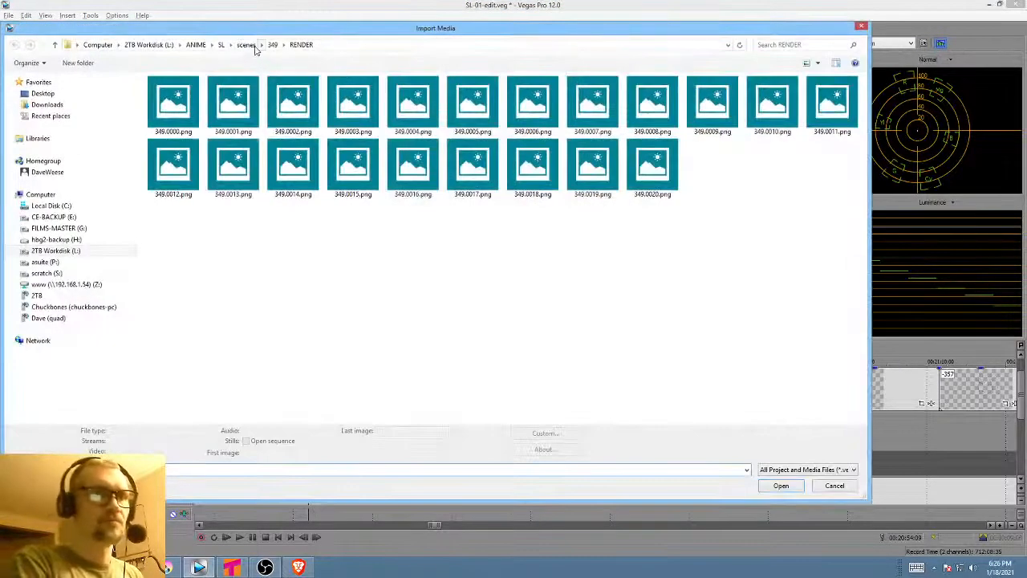
pyautogui.click(246, 44)
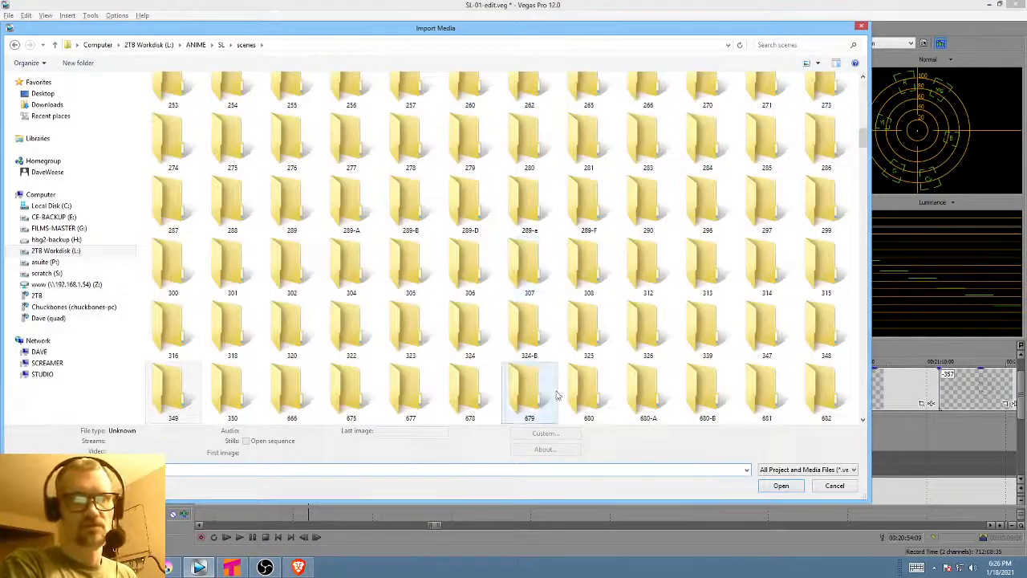
pyautogui.doubleClick(232, 374)
pyautogui.doubleClick(178, 96)
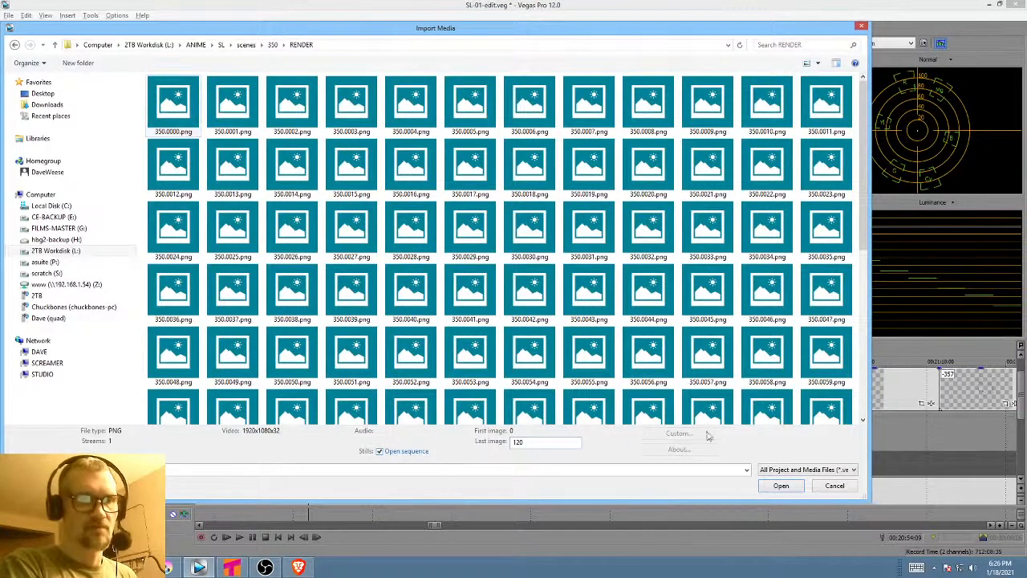
pyautogui.click(778, 487)
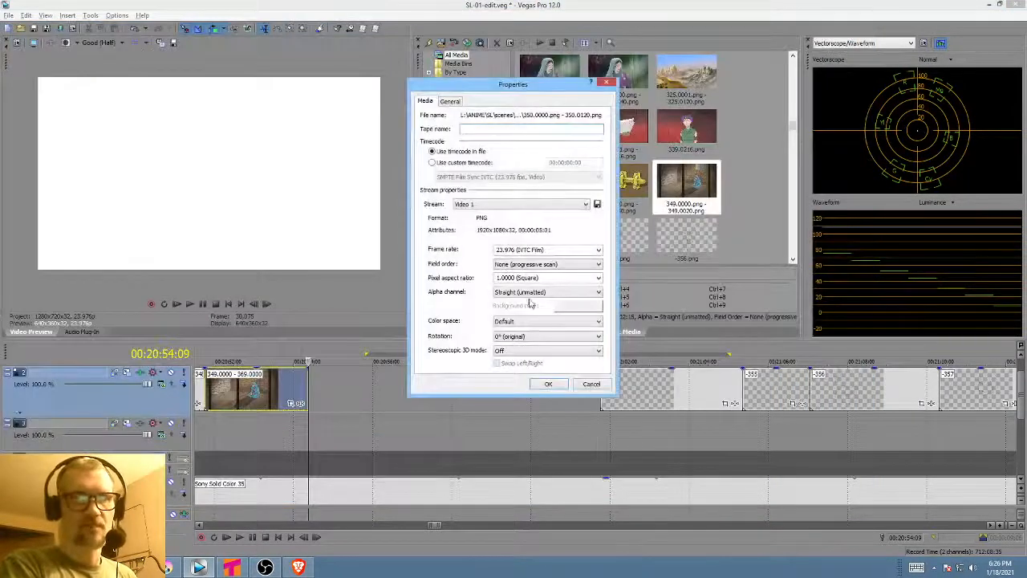
pyautogui.click(555, 250)
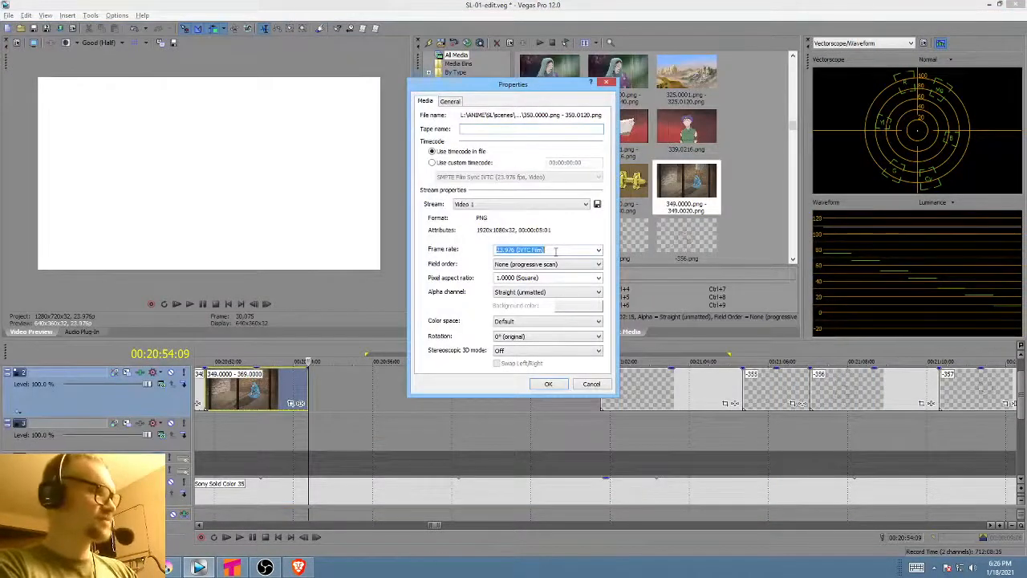
pyautogui.click(546, 385)
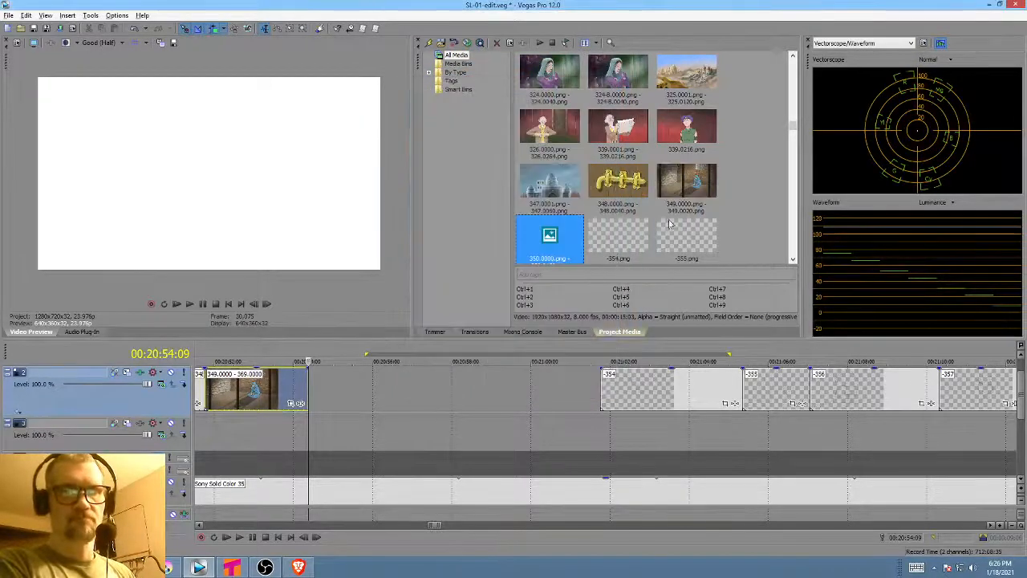
# - Place the imported 350 sequence directly after the 349 event on the video track and trim its end to 00:21:07:10
pyautogui.moveTo(565, 234); pyautogui.dragTo(391, 403)
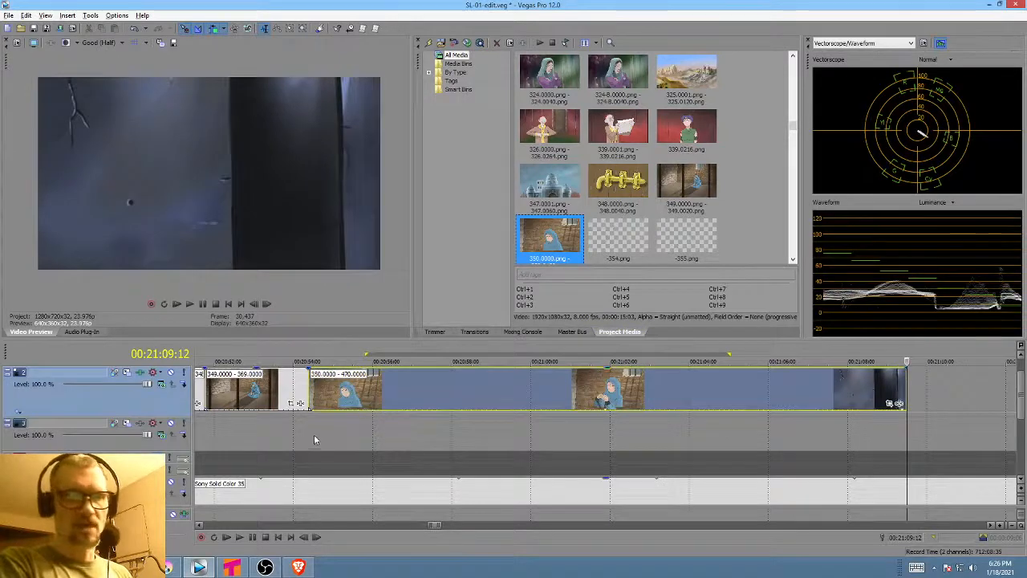
pyautogui.moveTo(314, 434); pyautogui.dragTo(825, 419)
pyautogui.moveTo(908, 389); pyautogui.dragTo(825, 389)
# - Disable resampling for the 350 sequence event
pyautogui.rightClick(714, 388)
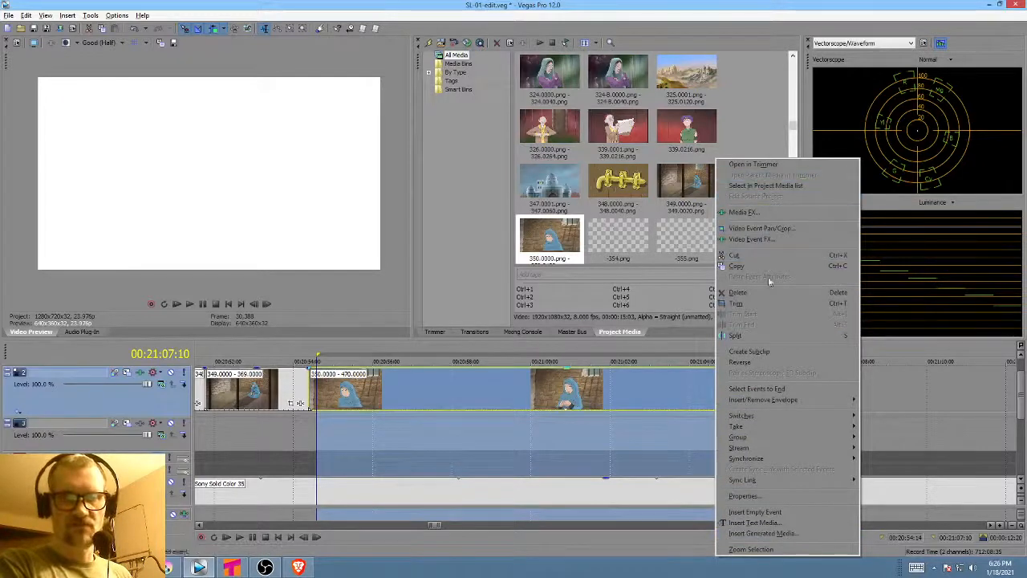
pyautogui.click(653, 372)
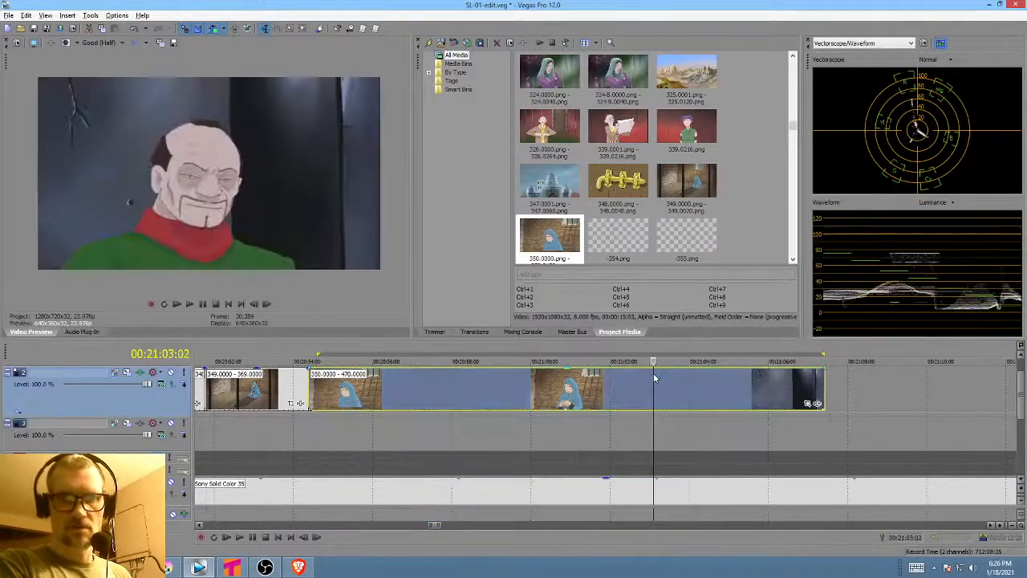
pyautogui.rightClick(653, 374)
pyautogui.click(746, 365)
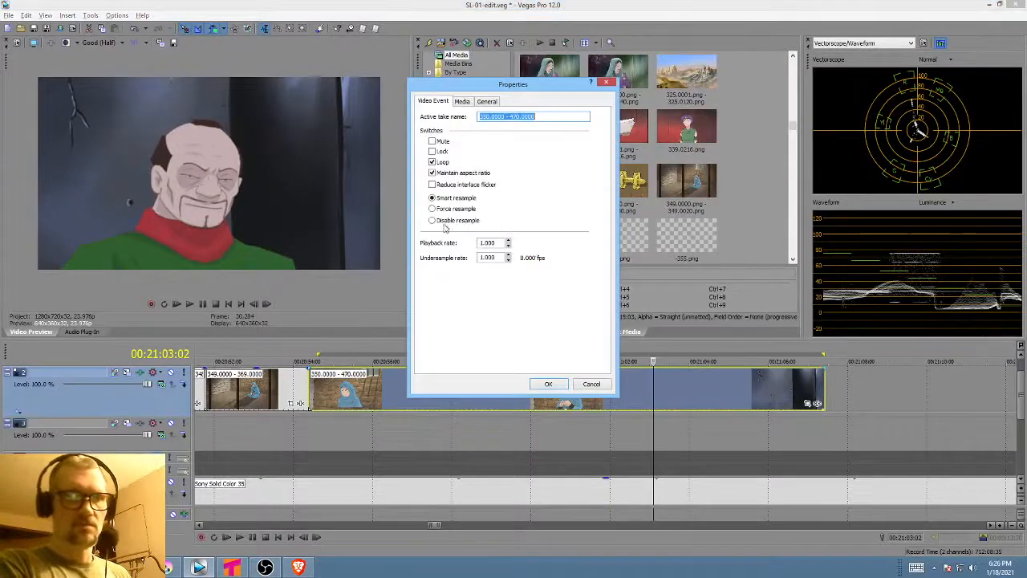
pyautogui.click(445, 221)
pyautogui.click(548, 381)
pyautogui.scroll(-2, 601, 392)
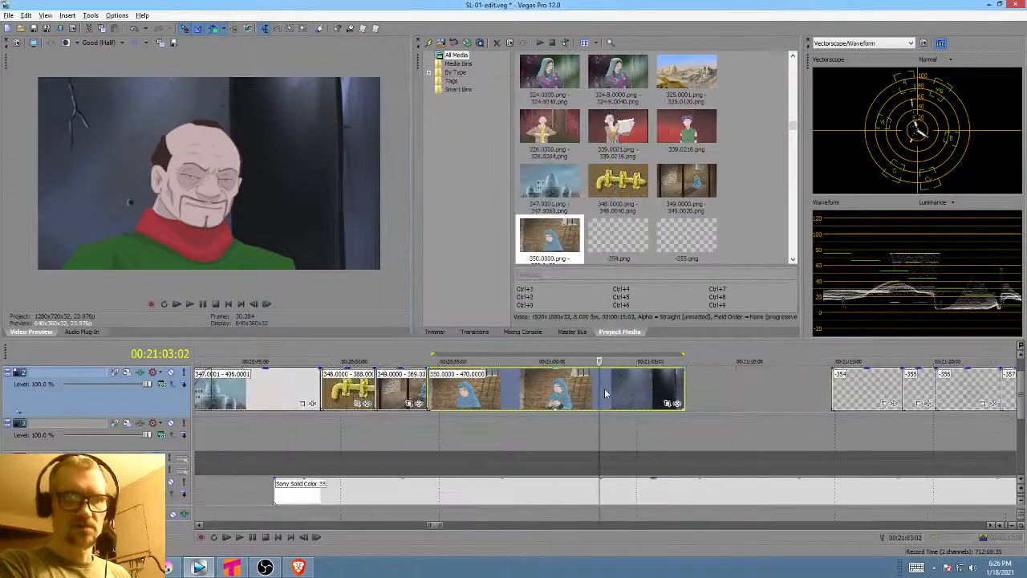
# - Move the -354 placeholder and the events after it up against the end of the 350 sequence, and play back the edit
pyautogui.moveTo(856, 393); pyautogui.dragTo(711, 392)
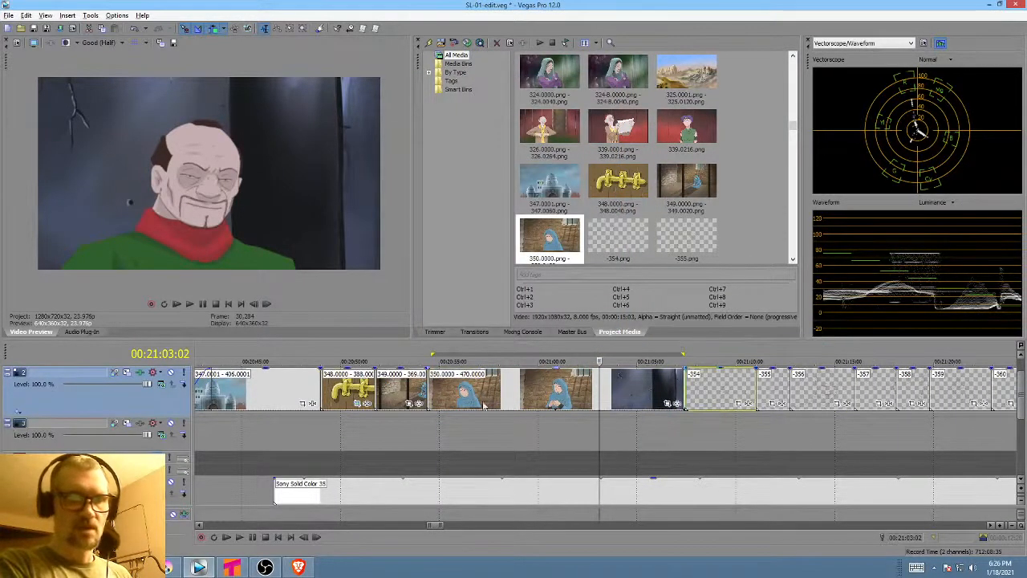
pyautogui.click(291, 427)
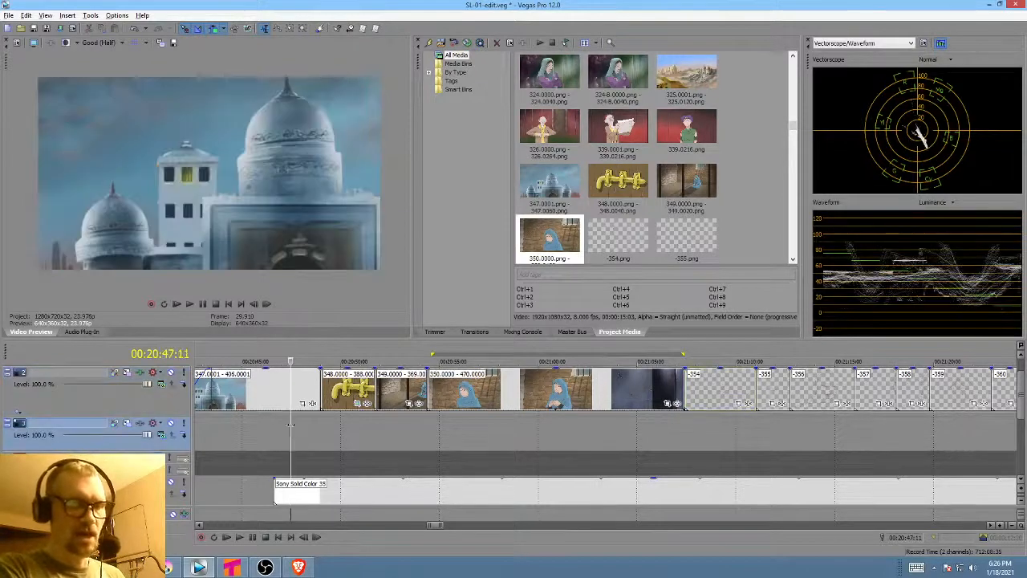
pyautogui.scroll(-2, 574, 455)
pyautogui.click(539, 430)
pyautogui.press('space')
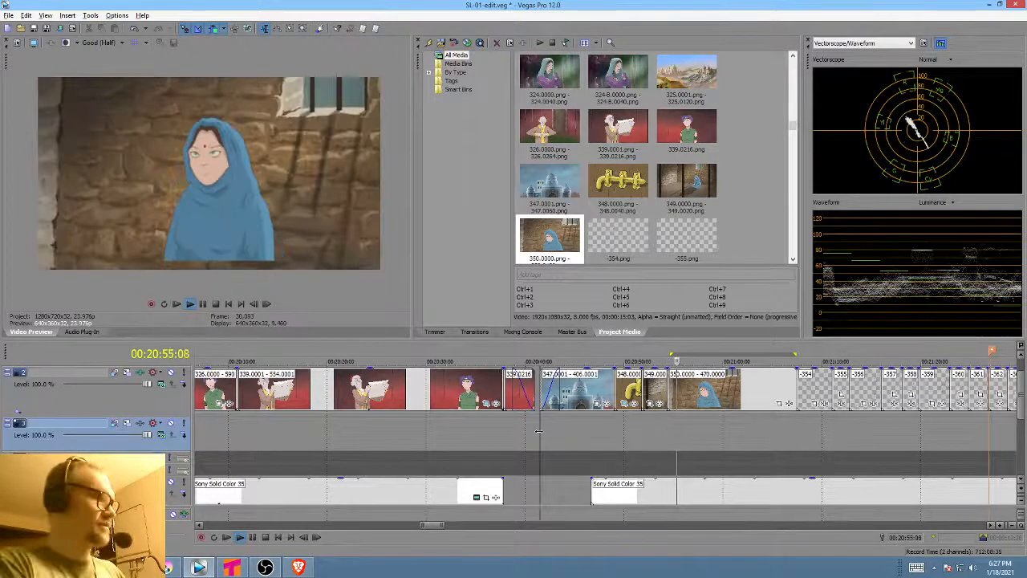
pyautogui.press('space')
pyautogui.click(652, 422)
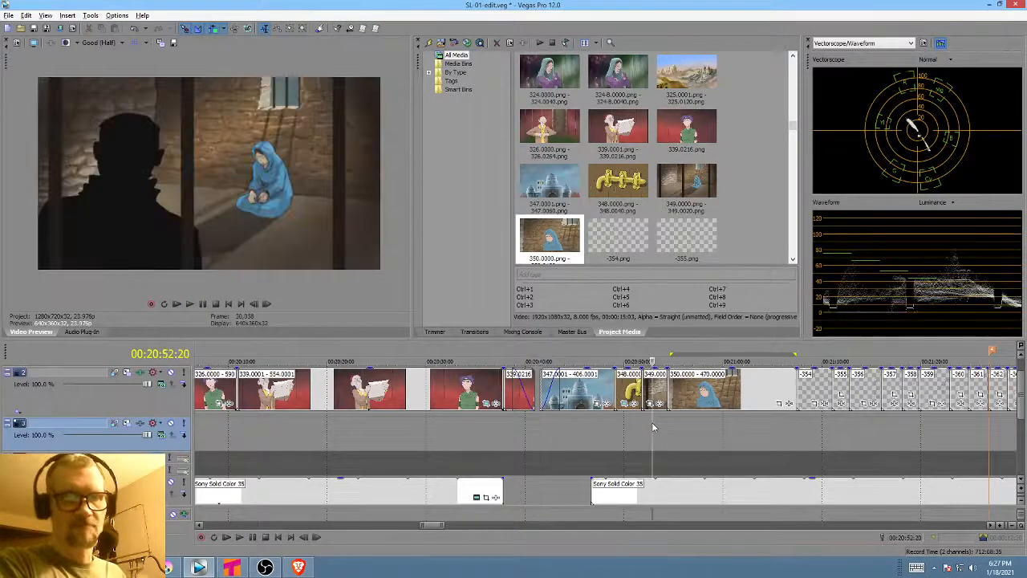
# - Shorten the end of the 349 event by about half a second, rippling the following events, and play back the cut into 350
pyautogui.scroll(4, 656, 424)
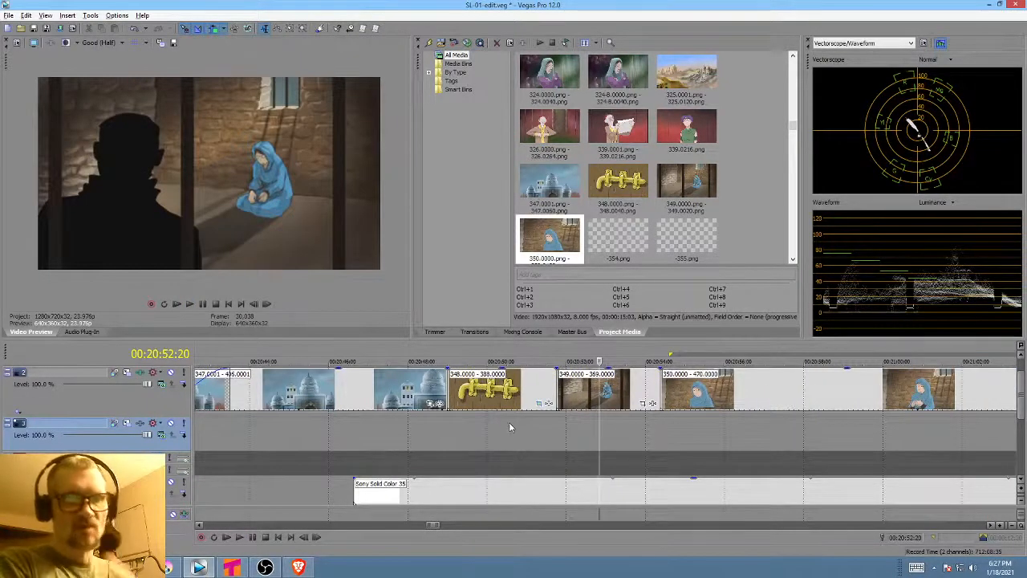
pyautogui.click(525, 423)
pyautogui.press('space')
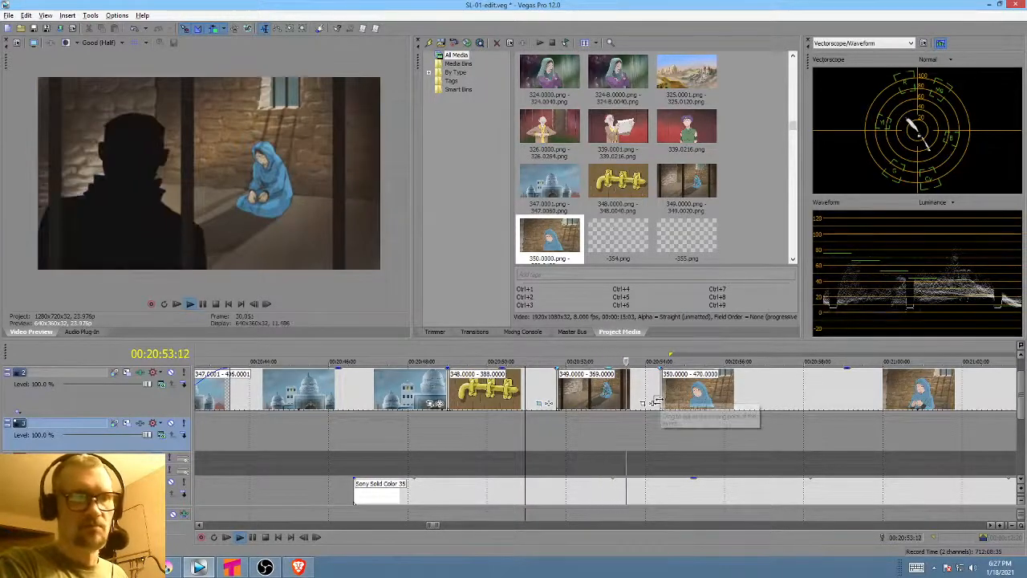
pyautogui.press('space')
pyautogui.moveTo(657, 401); pyautogui.dragTo(635, 400)
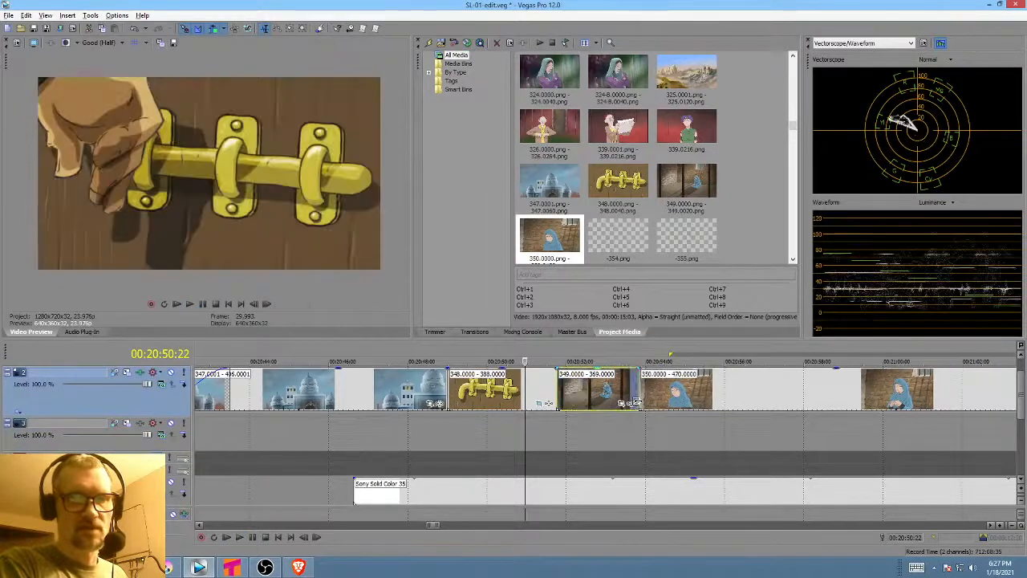
pyautogui.click(540, 425)
pyautogui.press('space')
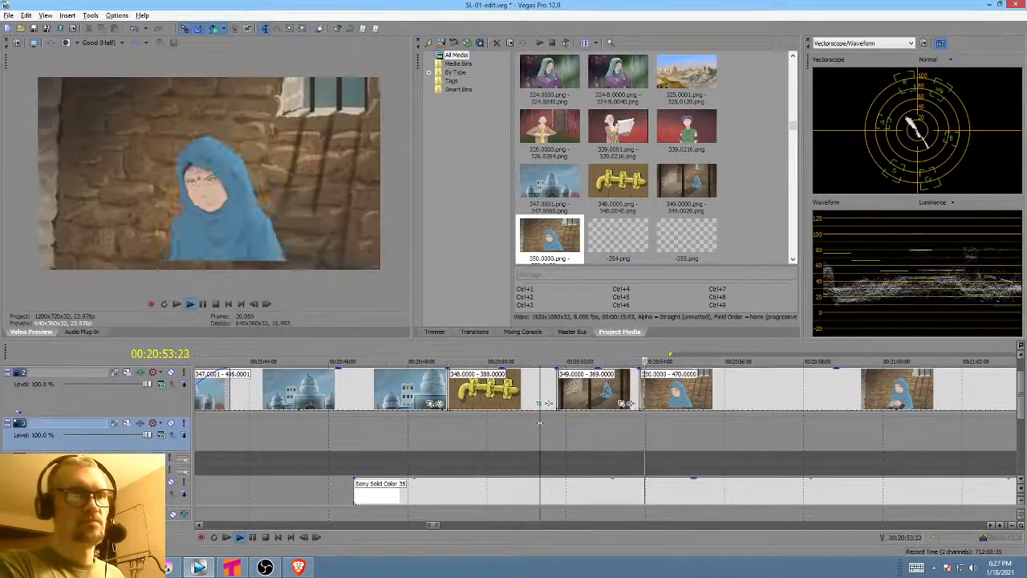
pyautogui.press('space')
# - Crop the 350 sequence event to about 1,722.8 by 969.1 around its centre, and play it back from the 349 shot
pyautogui.scroll(-3, 865, 407)
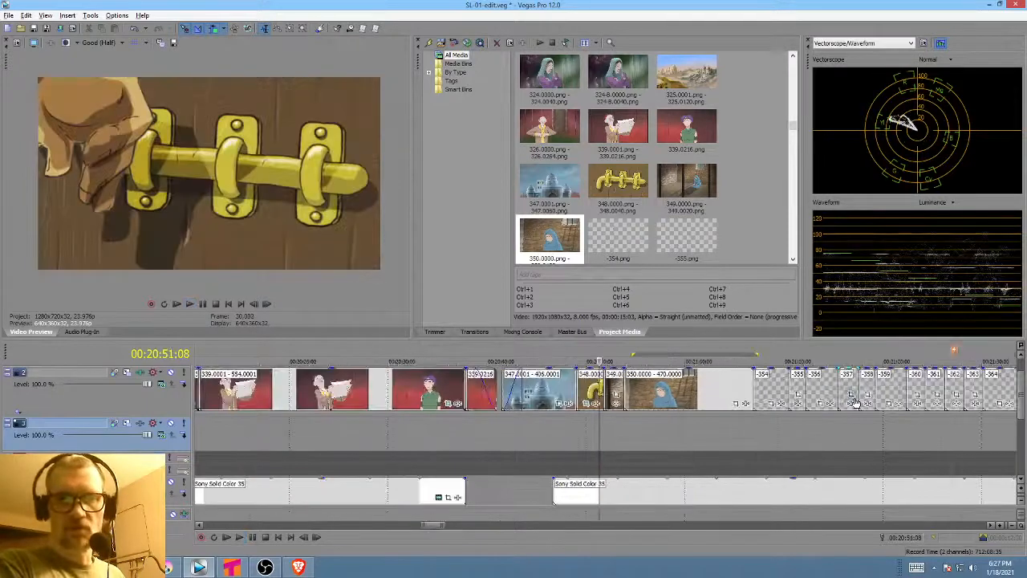
pyautogui.click(736, 403)
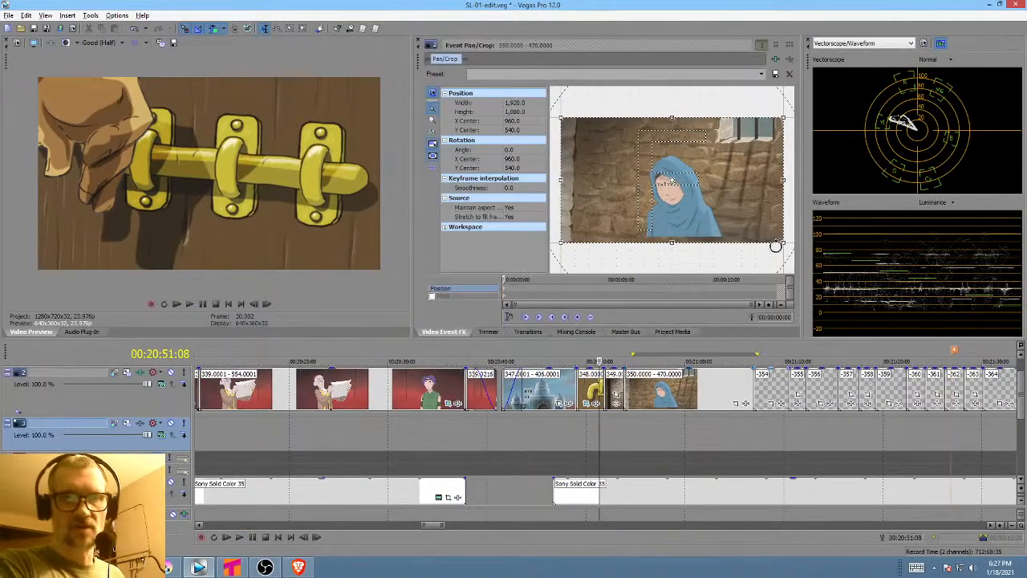
pyautogui.moveTo(780, 241); pyautogui.dragTo(774, 236)
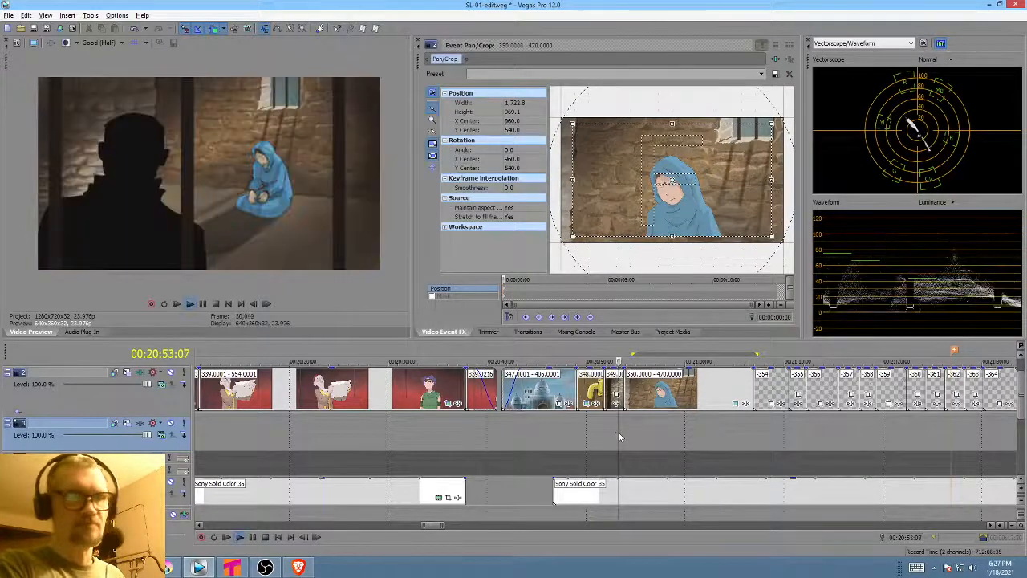
pyautogui.press('space')
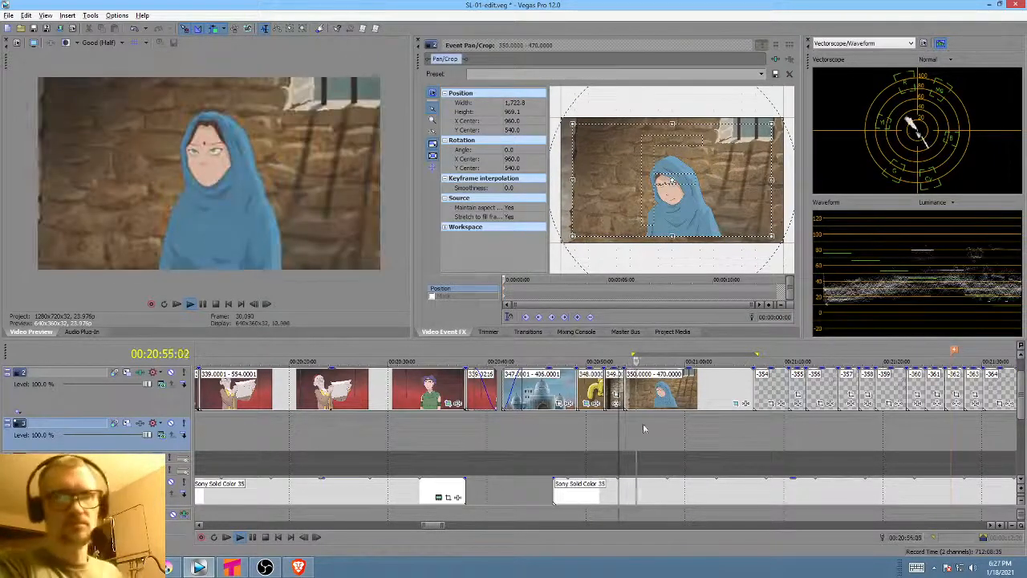
pyautogui.press('space')
pyautogui.click(656, 396)
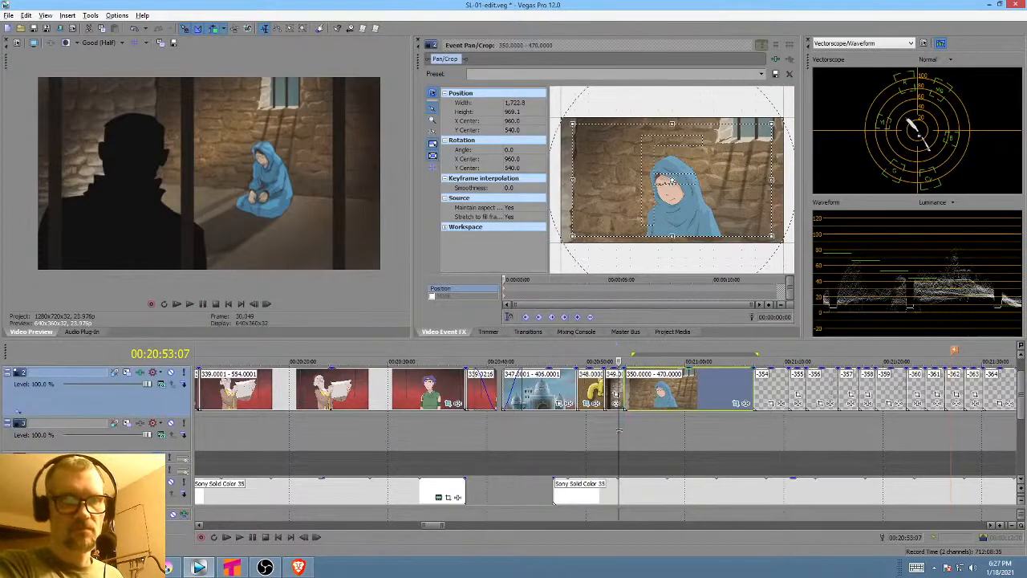
pyautogui.click(605, 426)
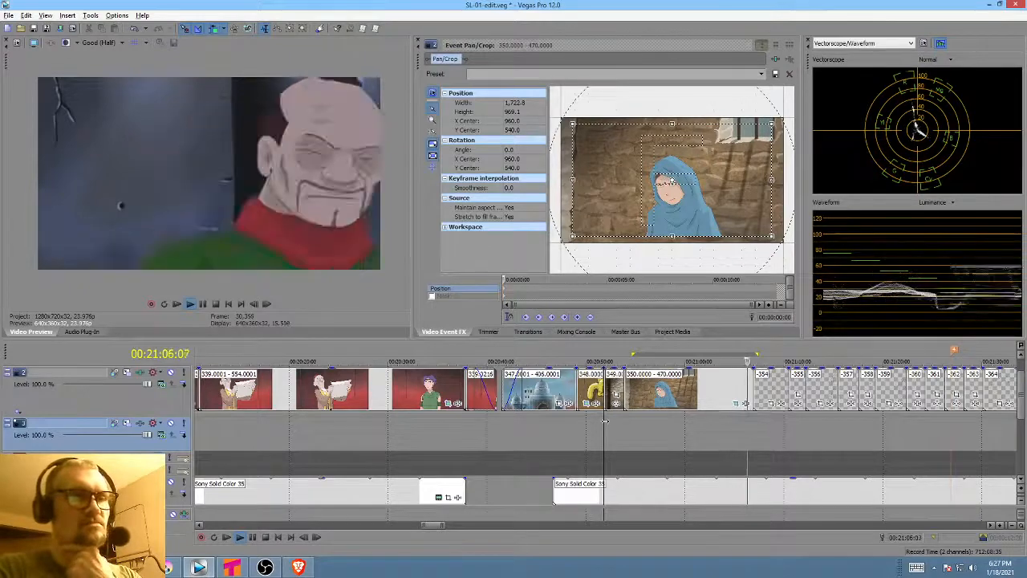
pyautogui.press('space')
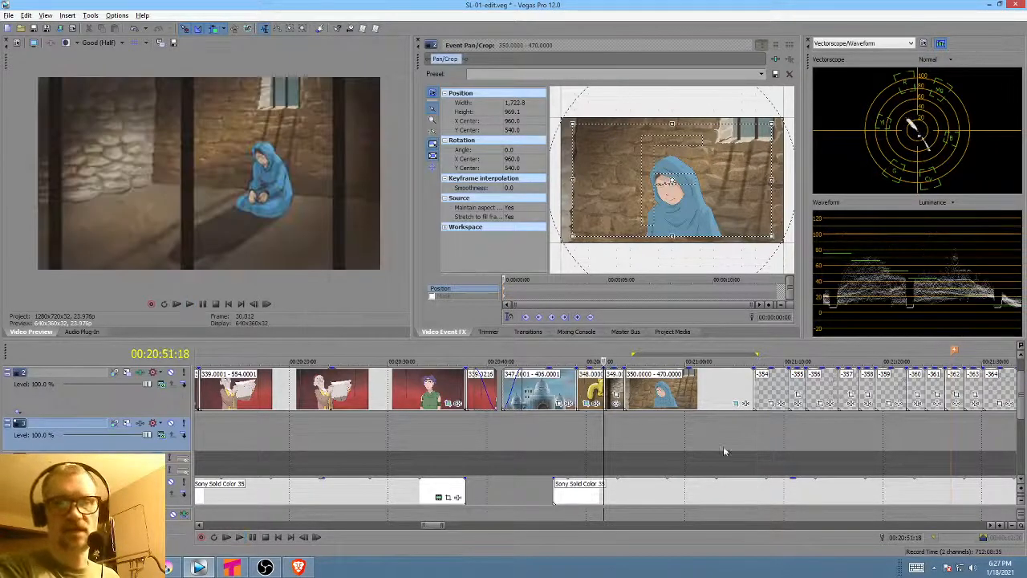
# - Compare the staging of the 349 cell shot with the -354 storyboard placeholder, and locate the start of -354
pyautogui.click(758, 428)
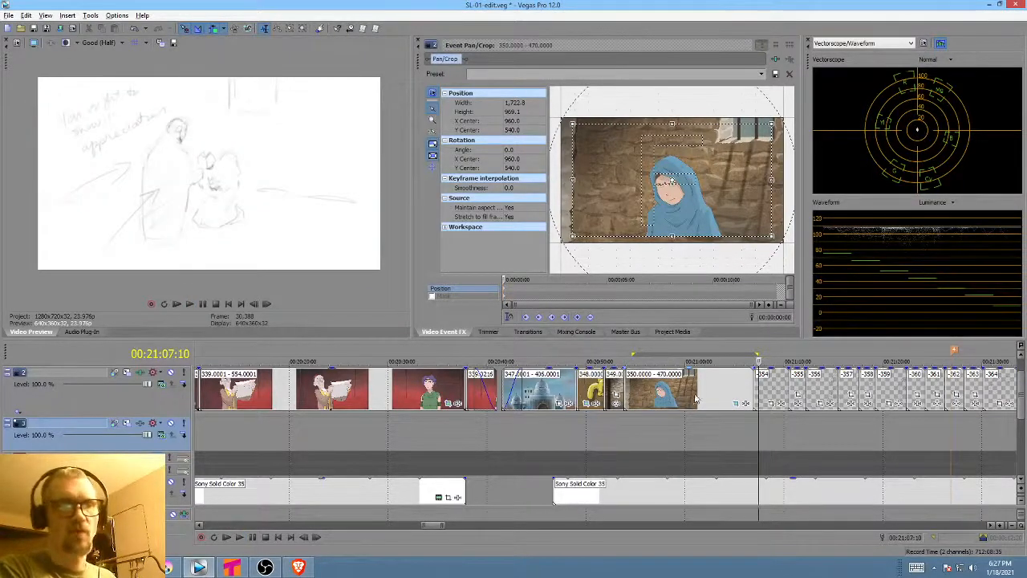
pyautogui.click(616, 416)
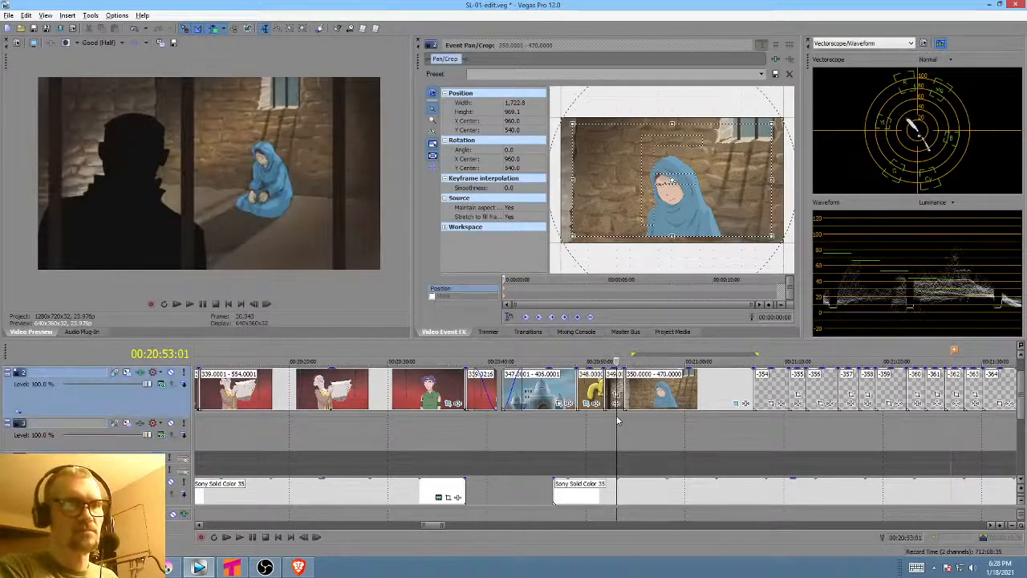
pyautogui.click(762, 428)
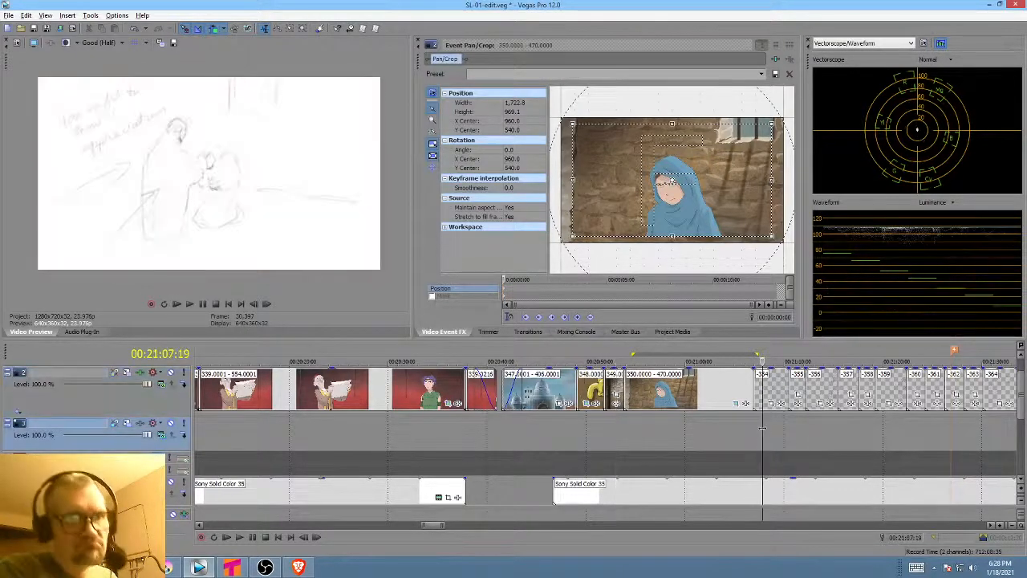
pyautogui.click(613, 419)
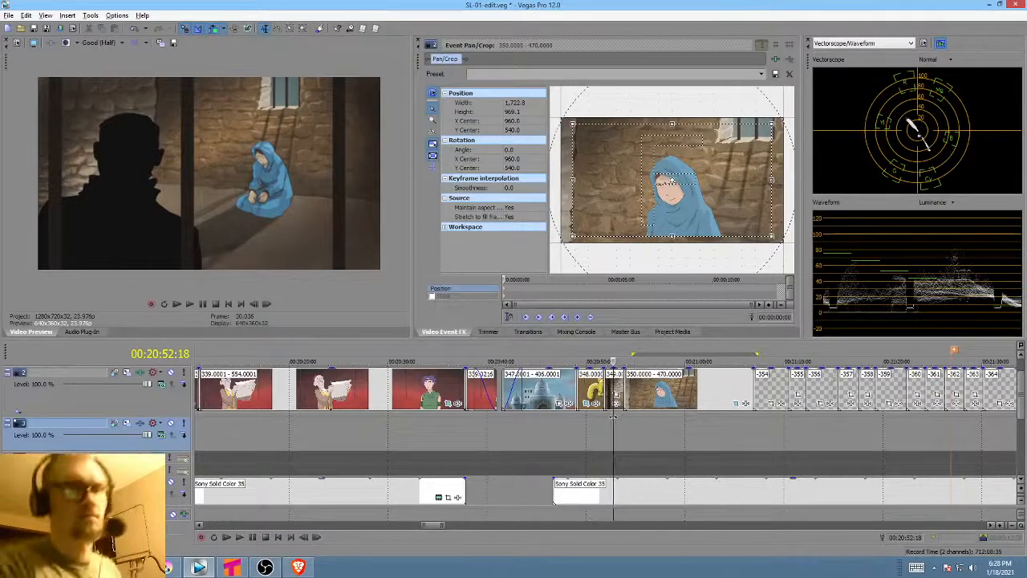
pyautogui.click(770, 418)
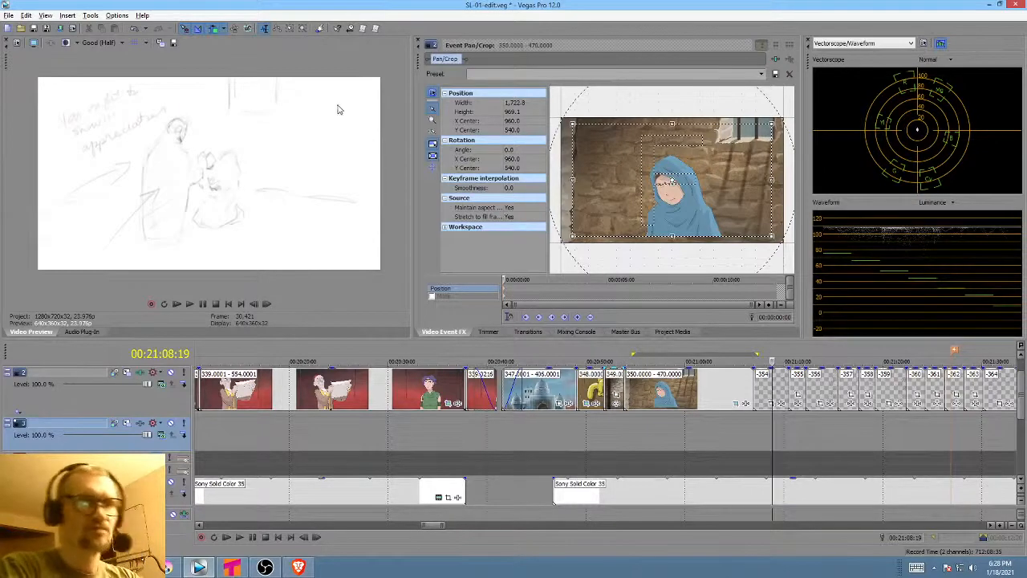
pyautogui.click(739, 430)
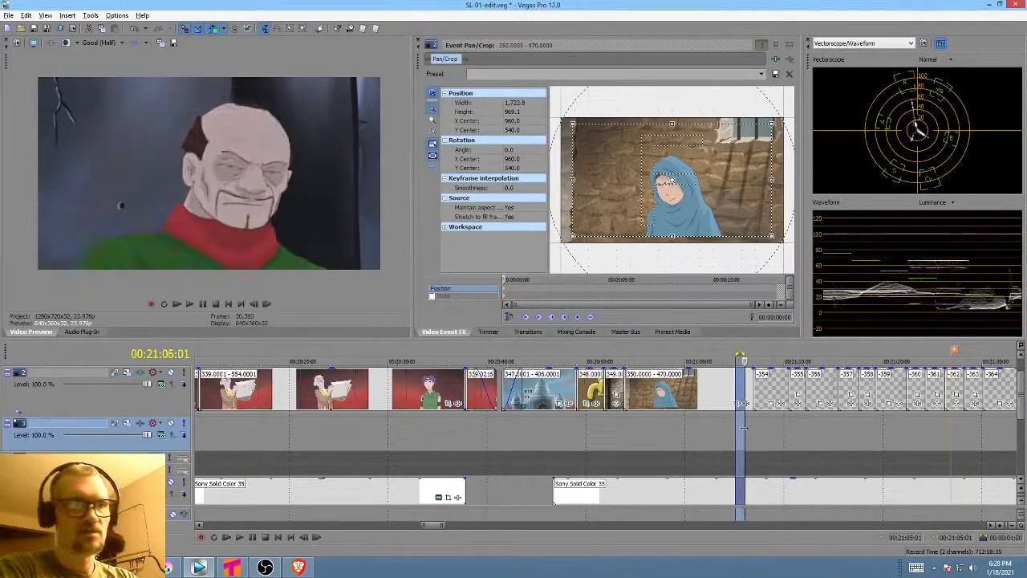
pyautogui.moveTo(738, 430); pyautogui.dragTo(764, 431)
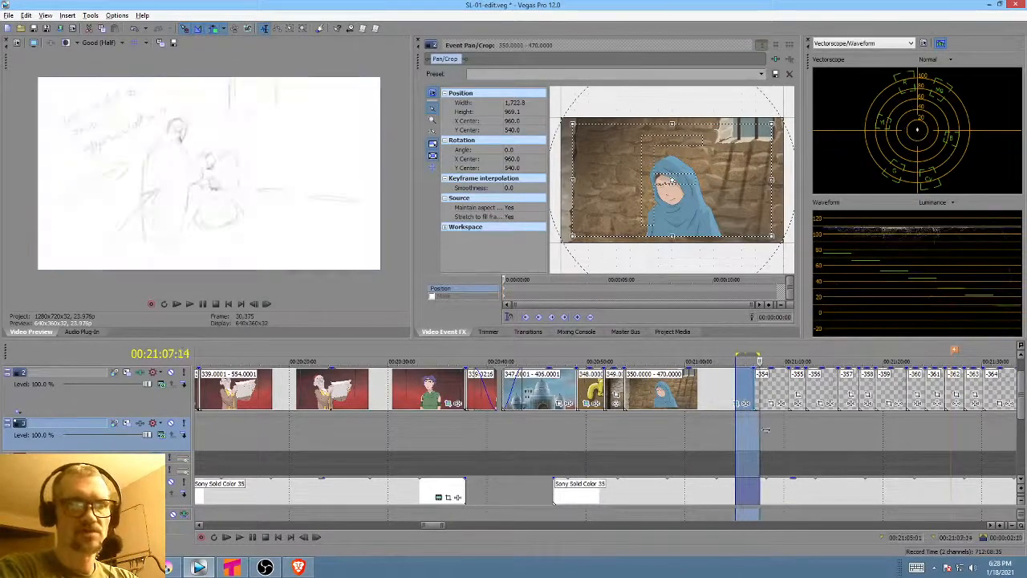
pyautogui.click(767, 430)
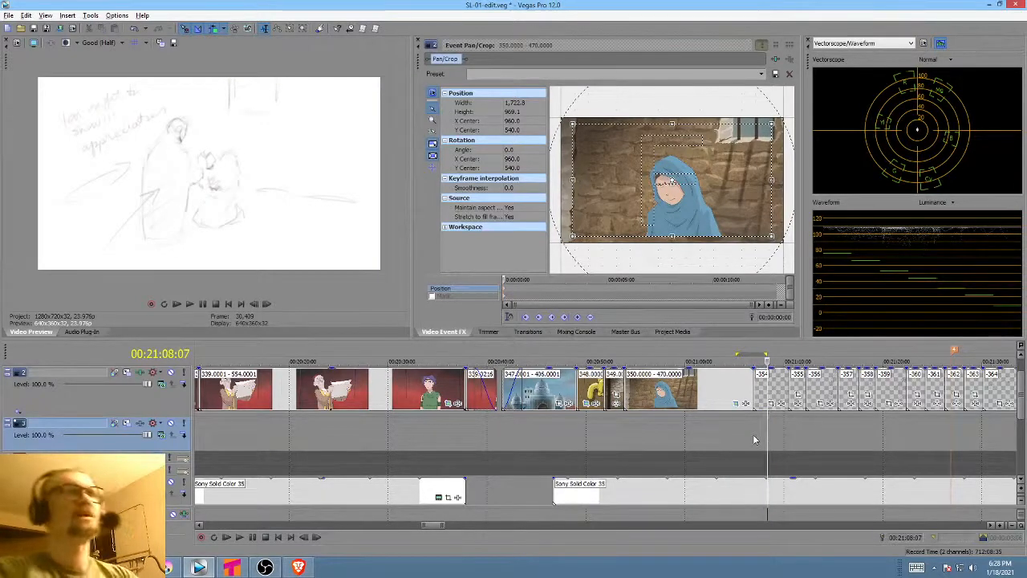
pyautogui.click(613, 427)
pyautogui.scroll(4, 614, 424)
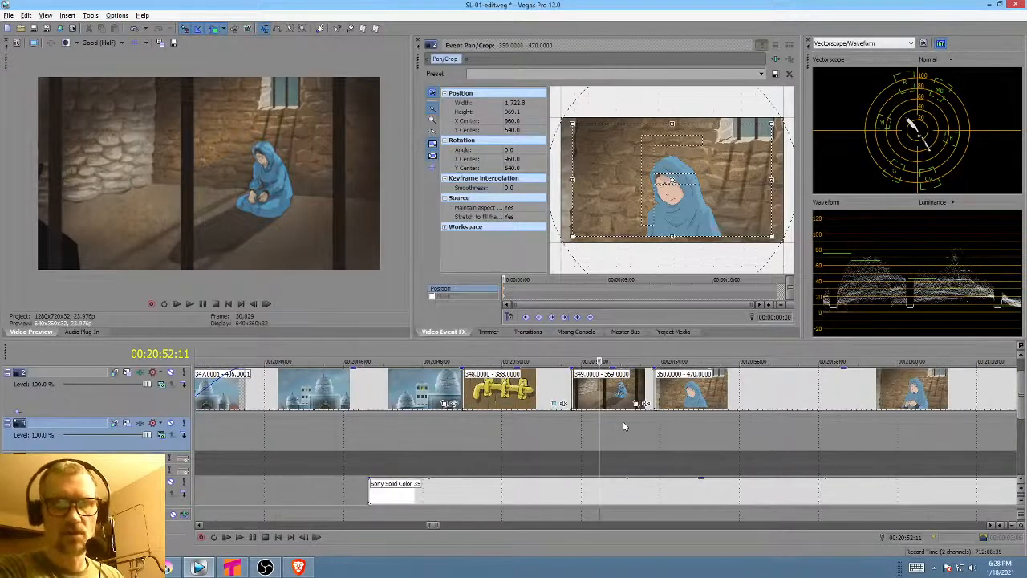
pyautogui.scroll(-4, 623, 424)
pyautogui.click(840, 426)
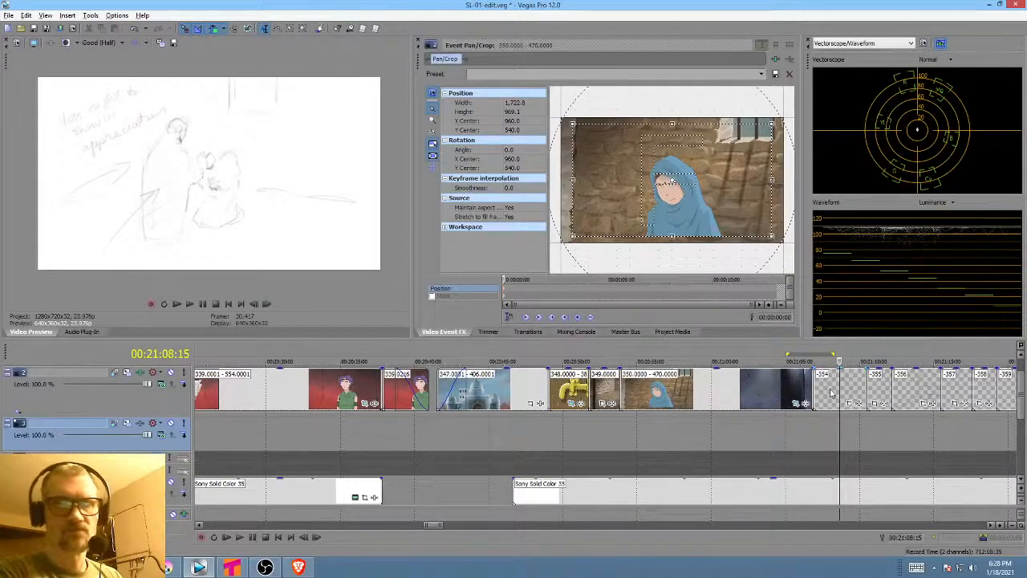
pyautogui.click(831, 392)
pyautogui.click(814, 392)
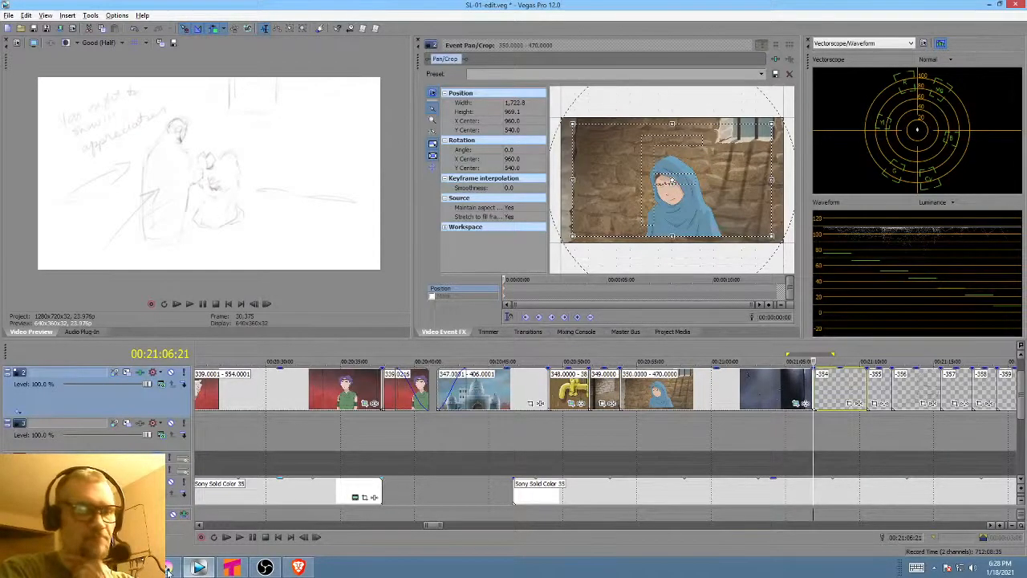
# - Switch to Krita and go to frame 58 of -350.png, the woman's pose with raised chained hands
pyautogui.click(232, 568)
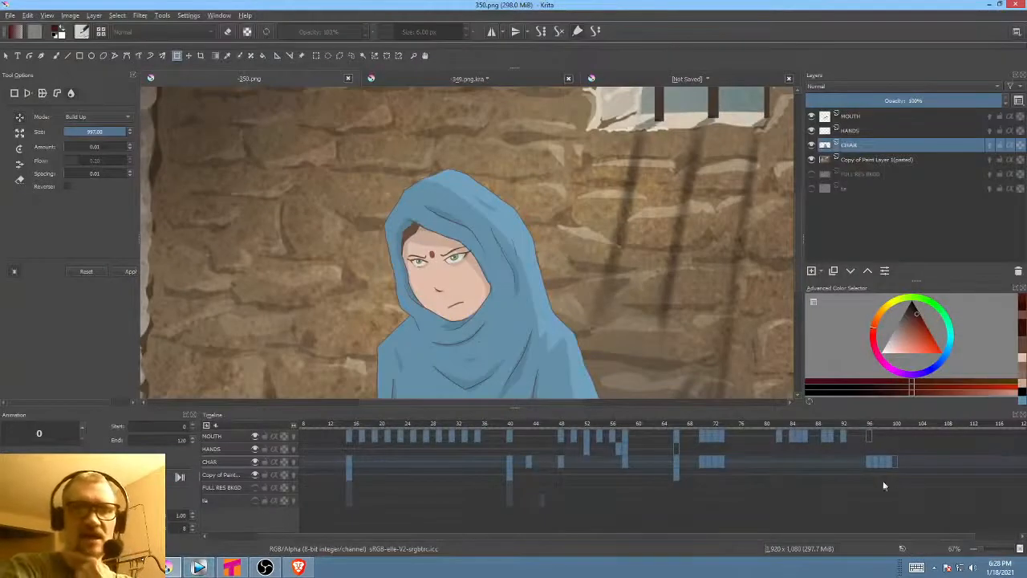
pyautogui.moveTo(862, 472)
pyautogui.mouseDown()
pyautogui.moveTo(884, 476)
pyautogui.moveTo(703, 475)
pyautogui.moveTo(723, 473)
pyautogui.moveTo(722, 462)
pyautogui.mouseUp()
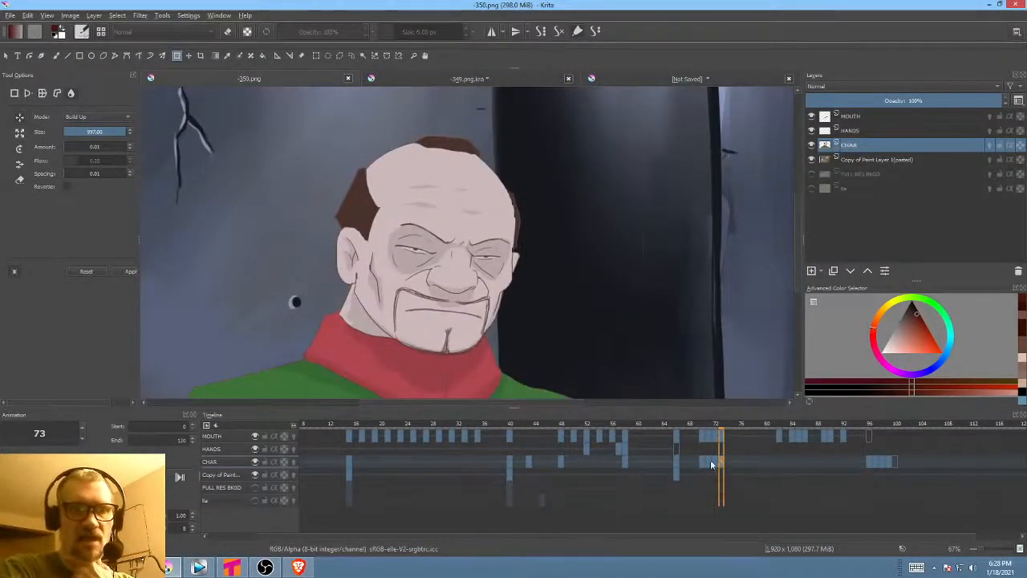
pyautogui.click(680, 463)
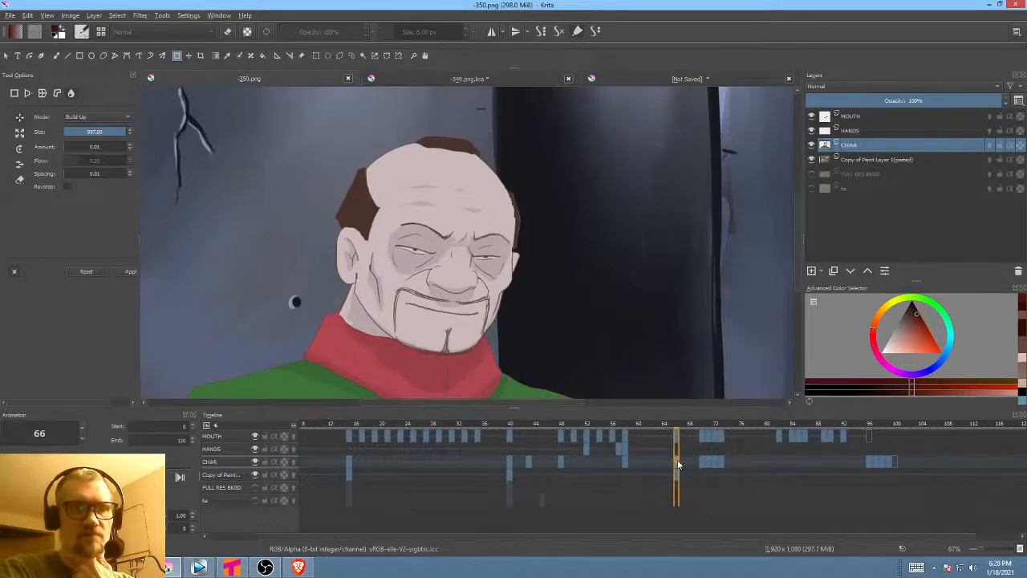
pyautogui.click(627, 463)
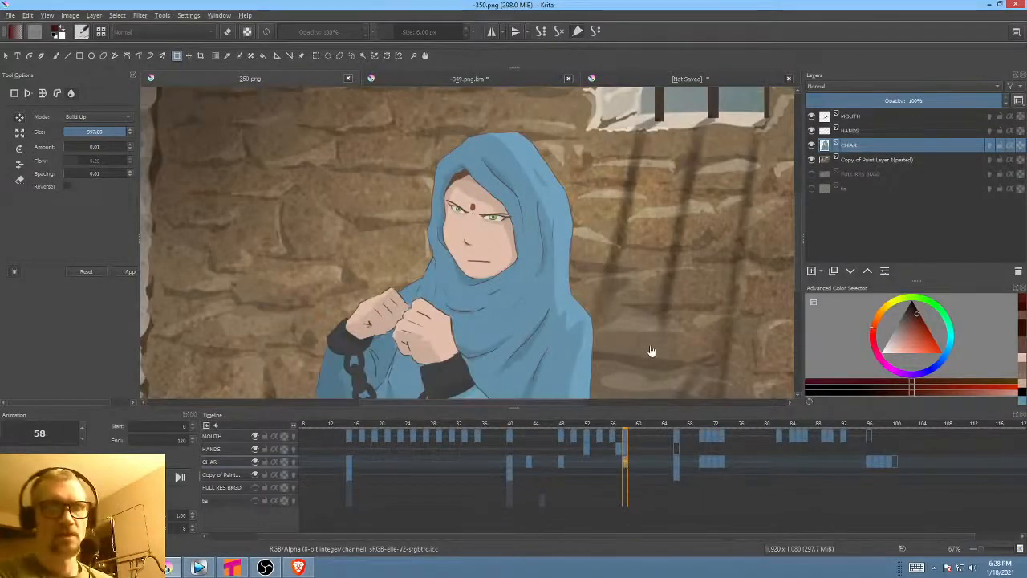
pyautogui.scroll(-2, 650, 346)
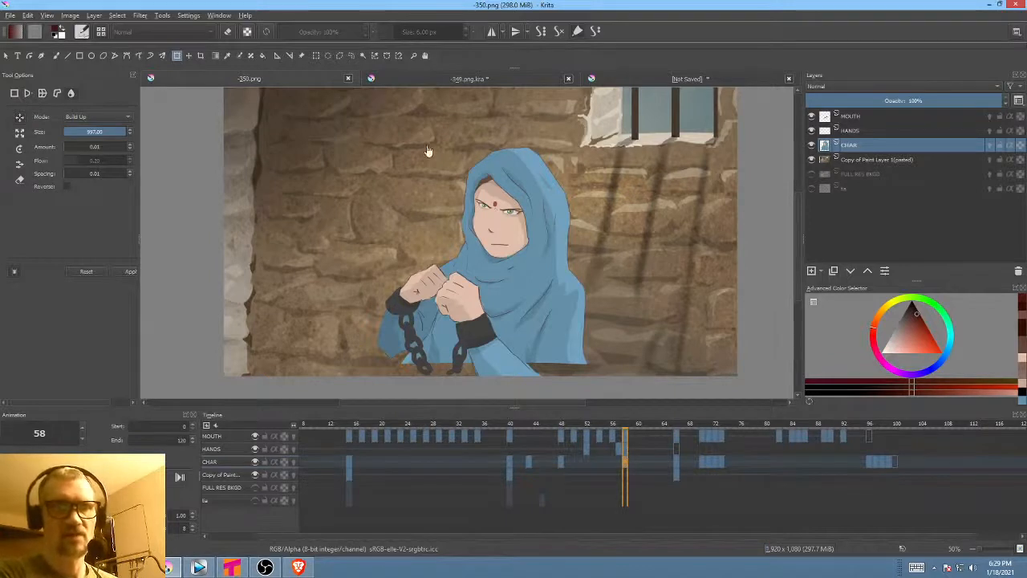
# - Delete the "Copy of Paint Layer 1(pasted)" background layer and merge the HANDS layer down into CHAR
pyautogui.click(862, 159)
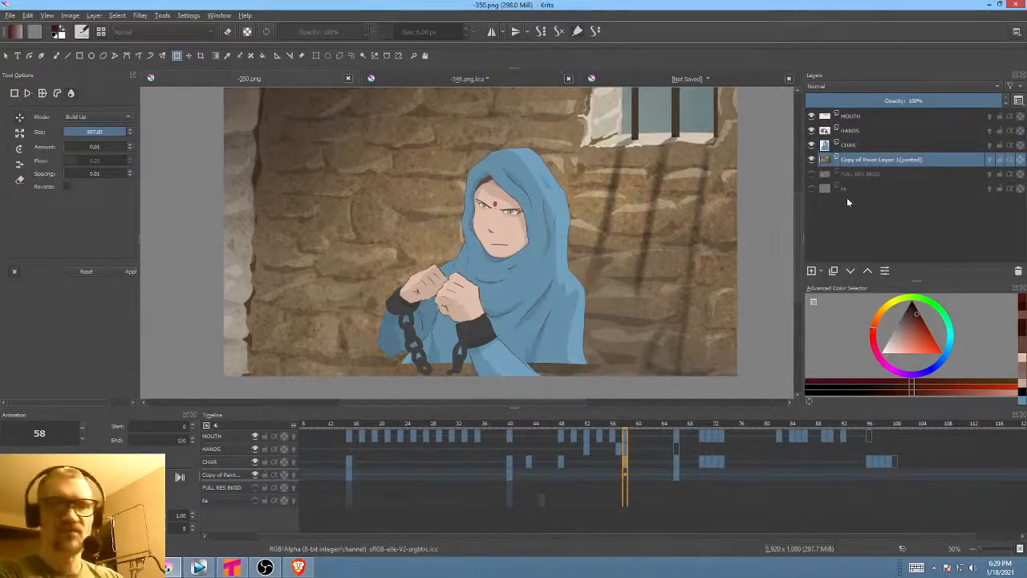
pyautogui.click(1018, 274)
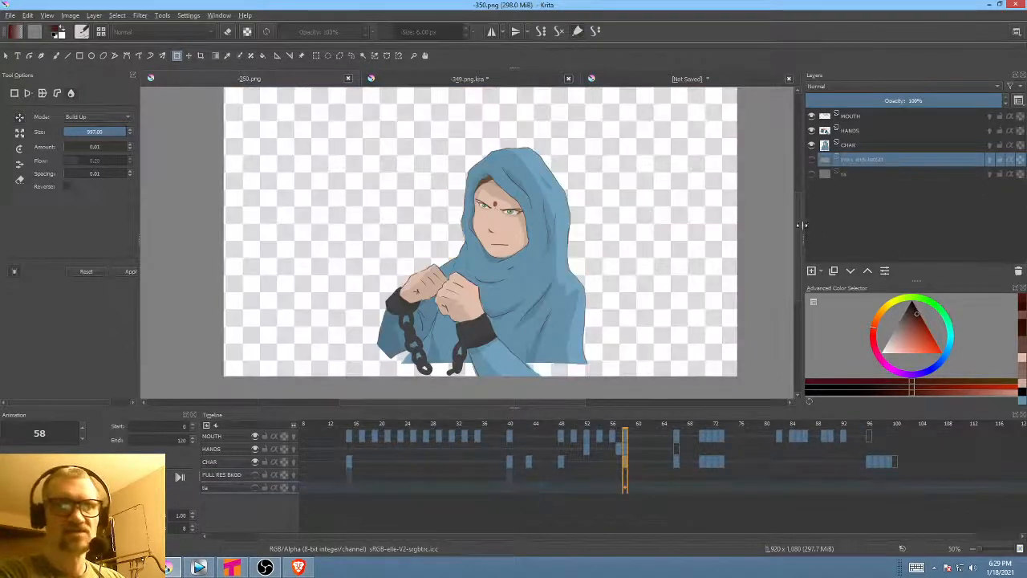
pyautogui.click(859, 129)
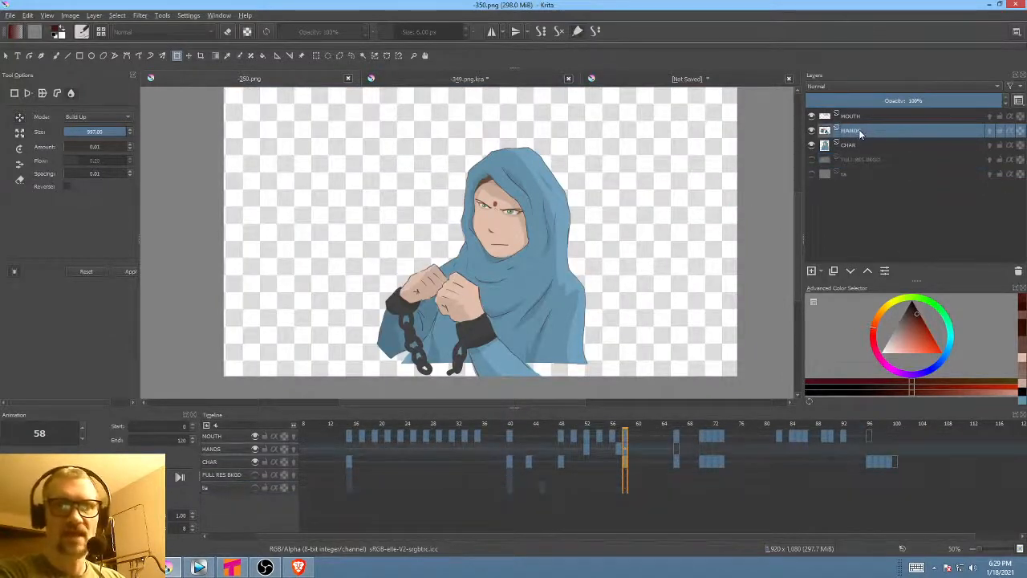
pyautogui.hotkey('shift', 'Delete')
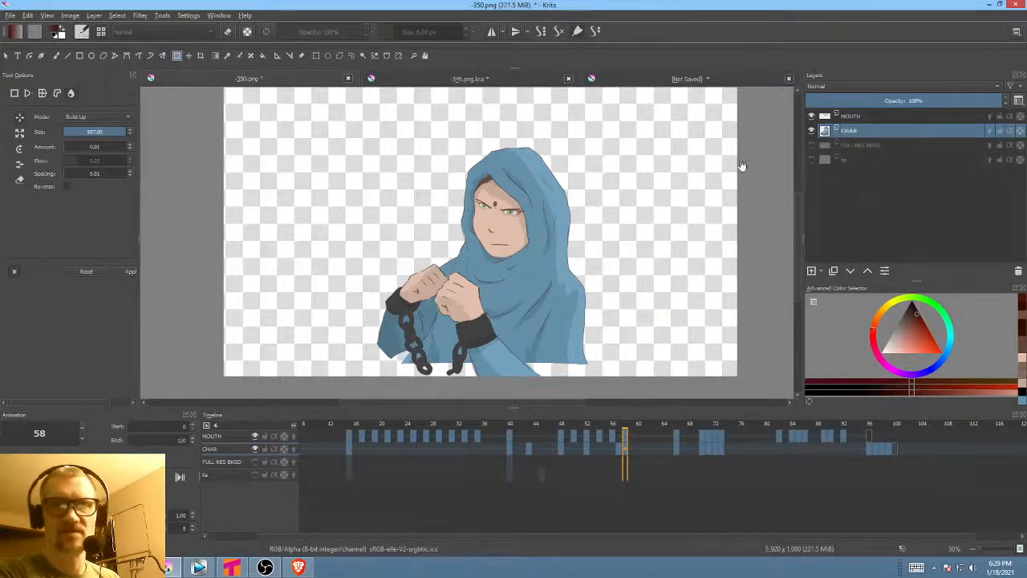
# - Merge the MOUTH layer down into CHAR and scrub the animation to frame 60
pyautogui.click(883, 117)
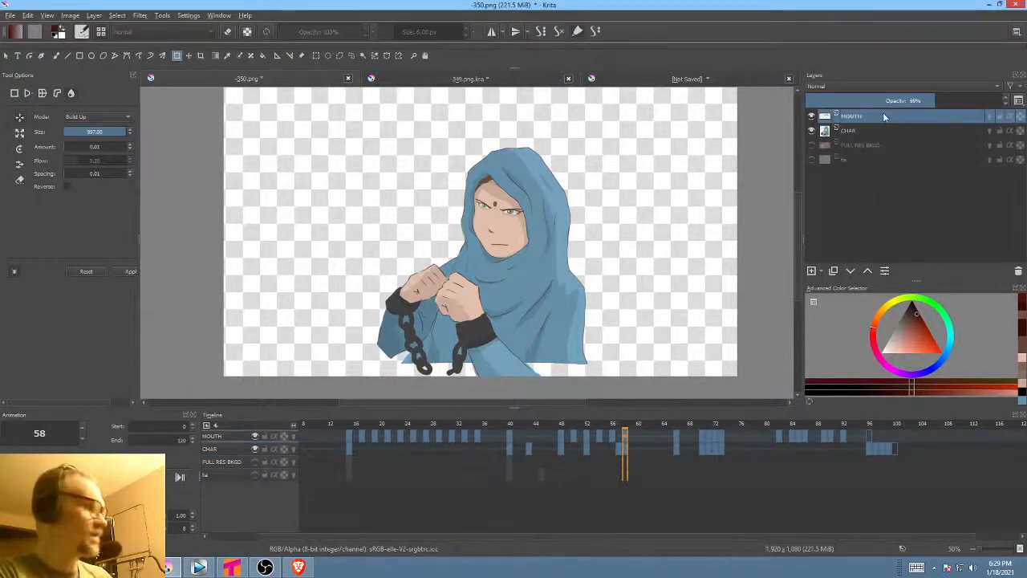
pyautogui.hotkey('shift', 'Delete')
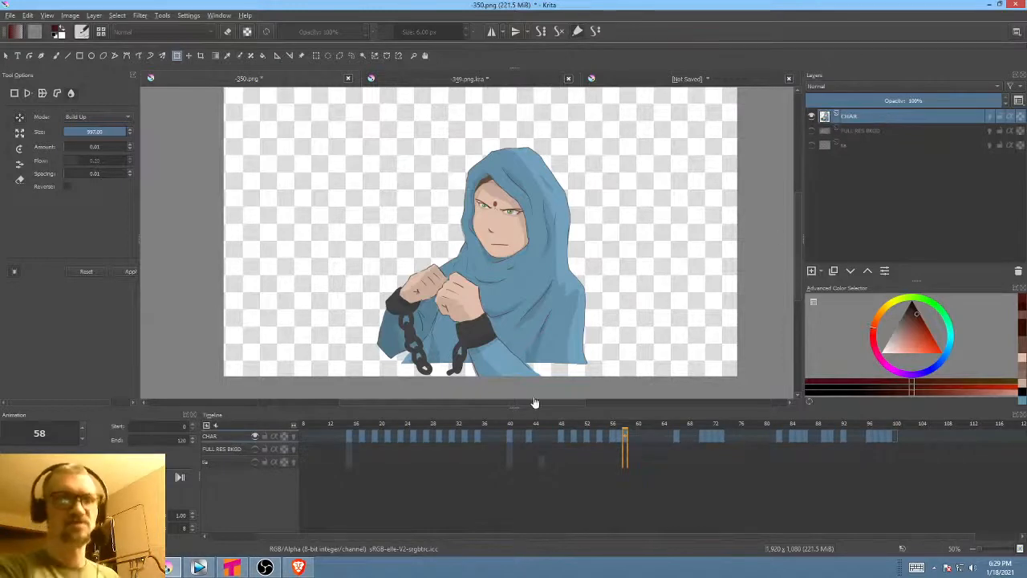
pyautogui.moveTo(463, 433); pyautogui.dragTo(637, 450)
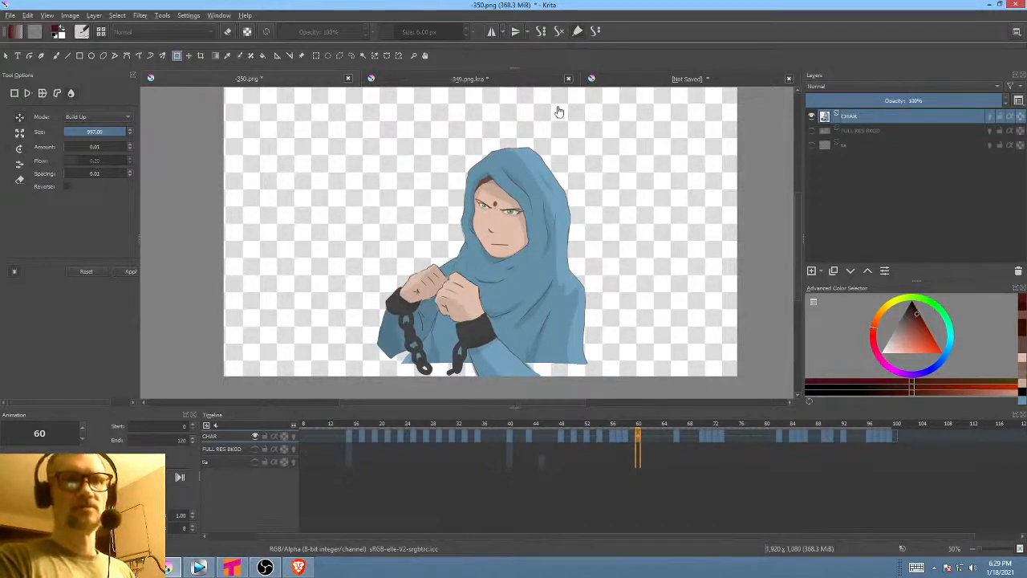
# - In -349.png.kra, undo the layer merge and make the TIA group with the seated woman visible
pyautogui.click(492, 80)
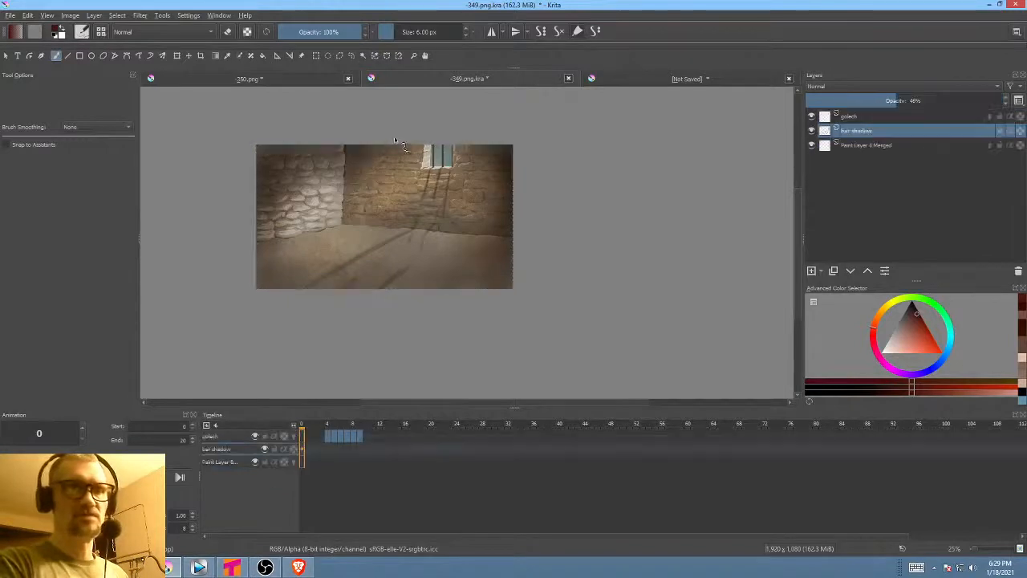
pyautogui.hotkey('ctrl', 'z')
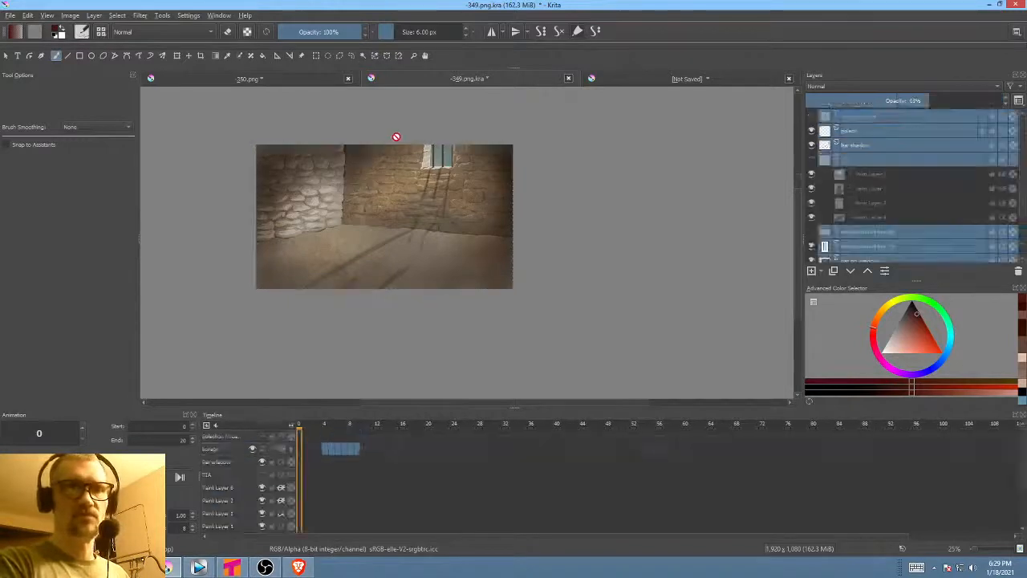
pyautogui.click(867, 189)
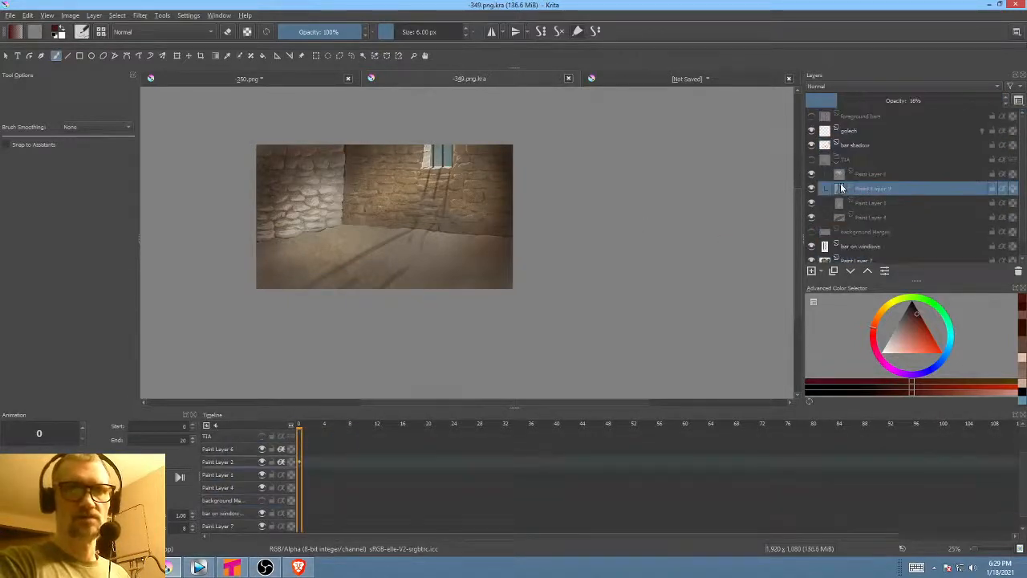
pyautogui.click(812, 159)
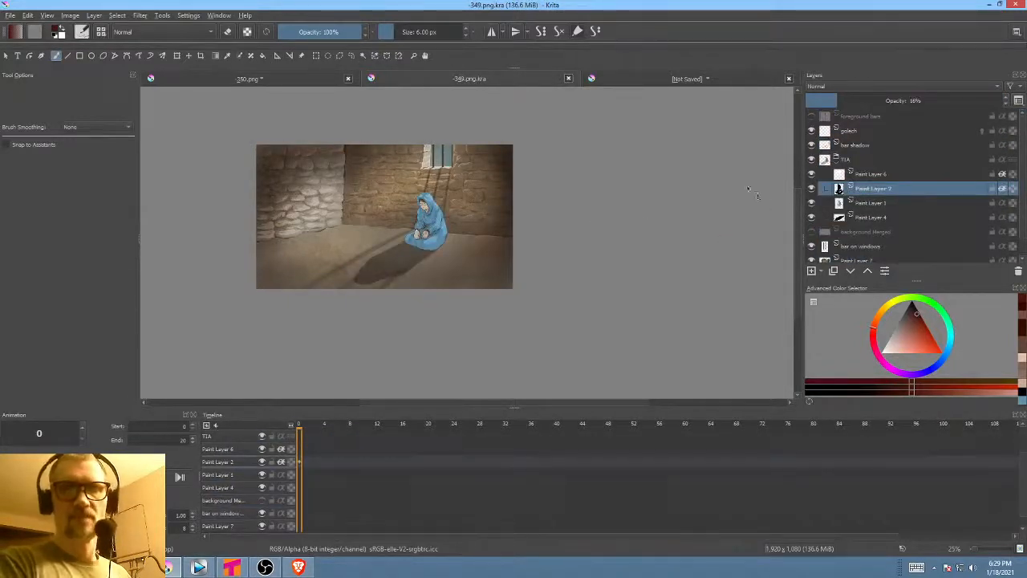
pyautogui.moveTo(677, 190); pyautogui.dragTo(693, 207)
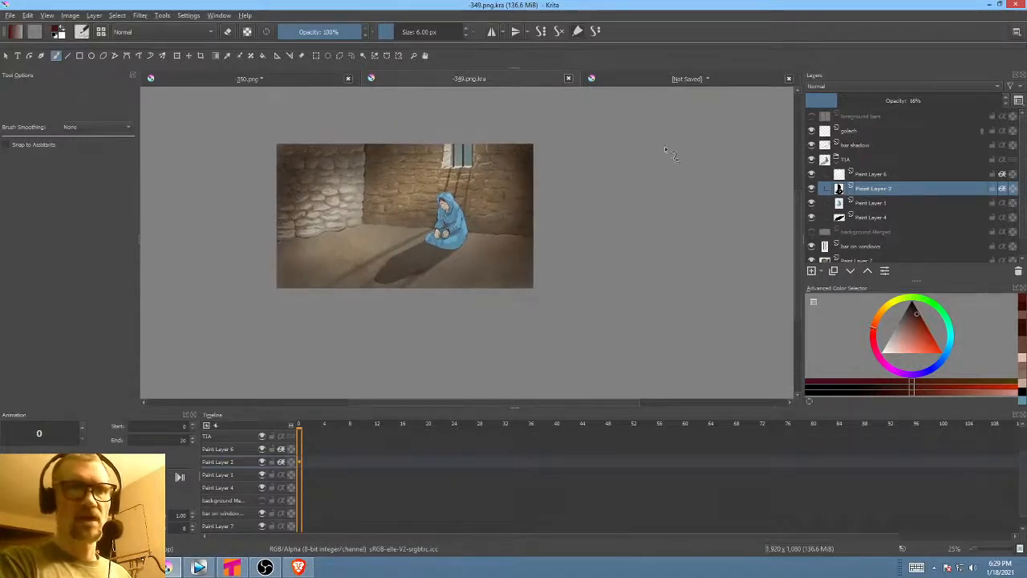
# - Check the -354 storyboard in Vegas Pro, and save the Krita cell scene as -354.PNG, replacing the existing file and keeping a Krita copy
pyautogui.click(199, 567)
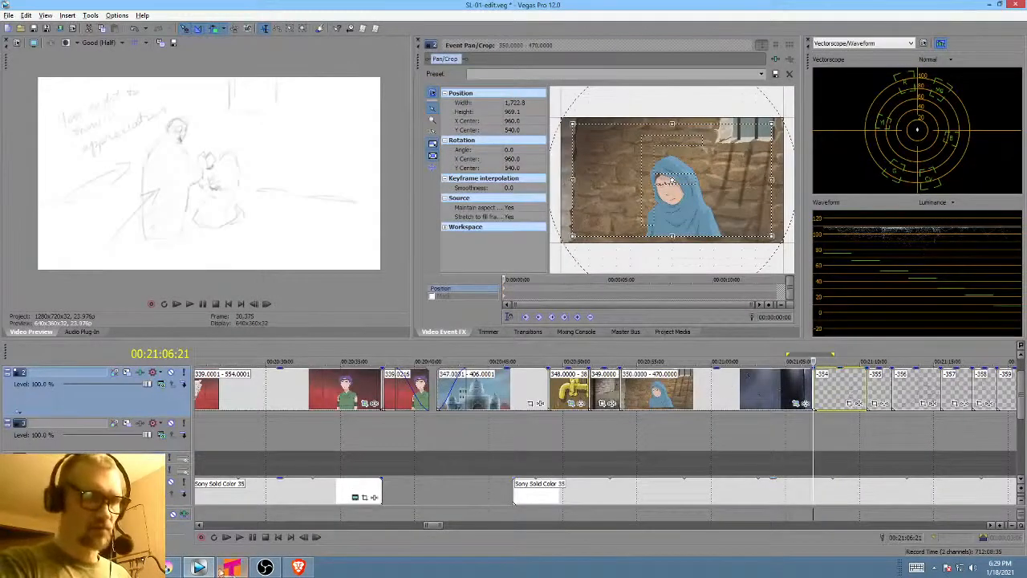
pyautogui.click(232, 568)
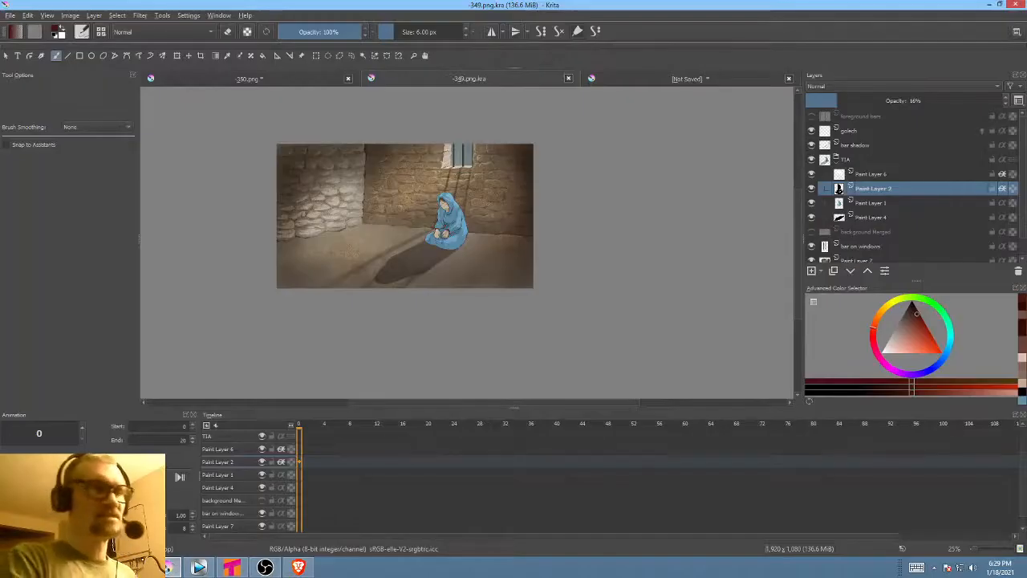
pyautogui.click(10, 16)
pyautogui.click(21, 82)
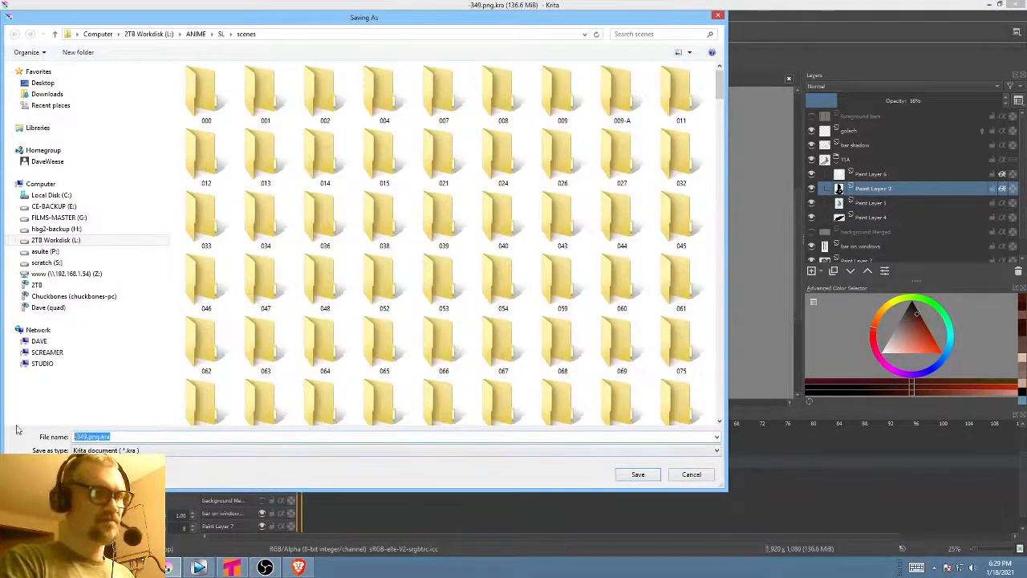
pyautogui.write('-3')
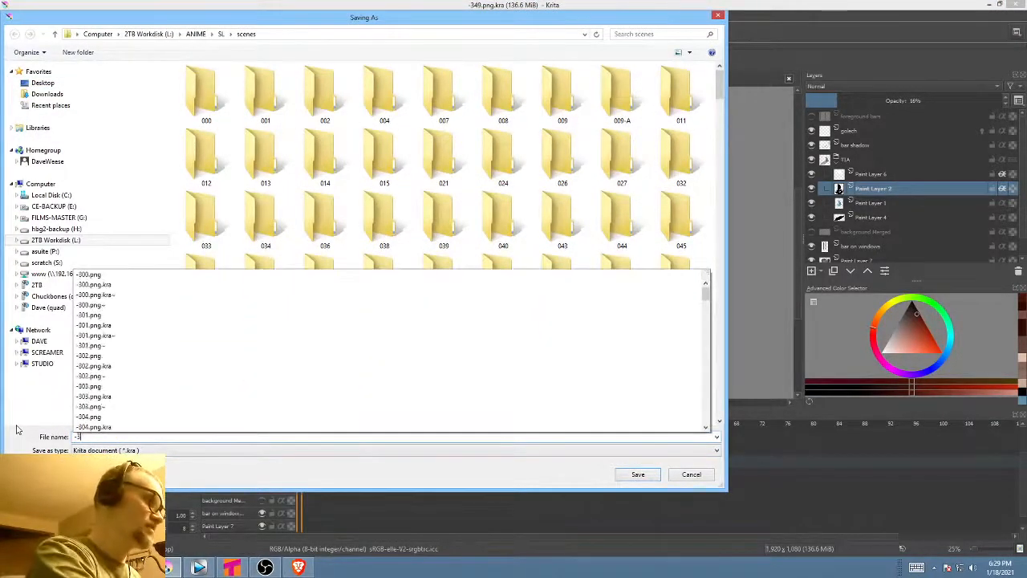
pyautogui.write('54.PNG')
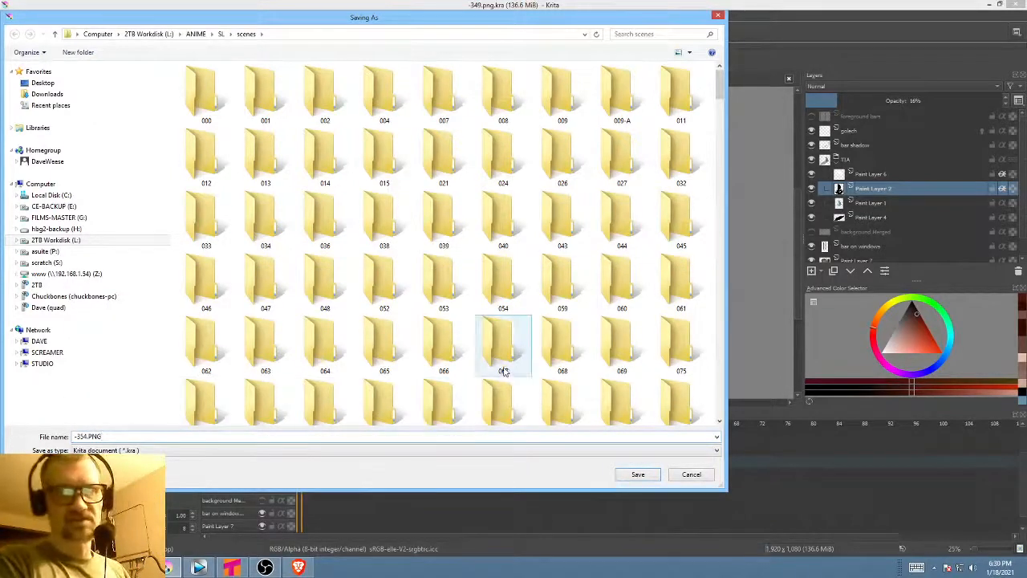
pyautogui.click(639, 474)
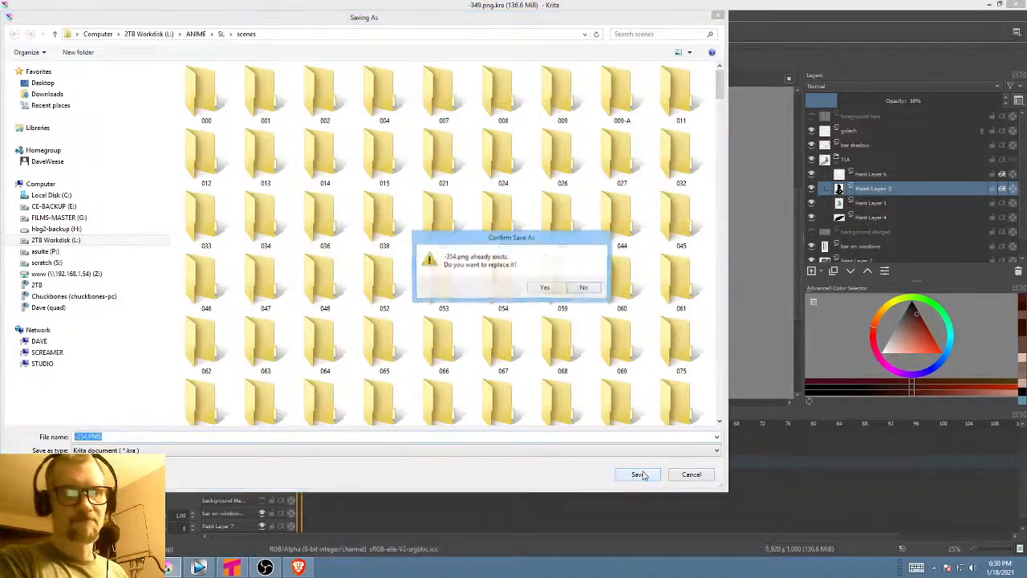
pyautogui.click(546, 287)
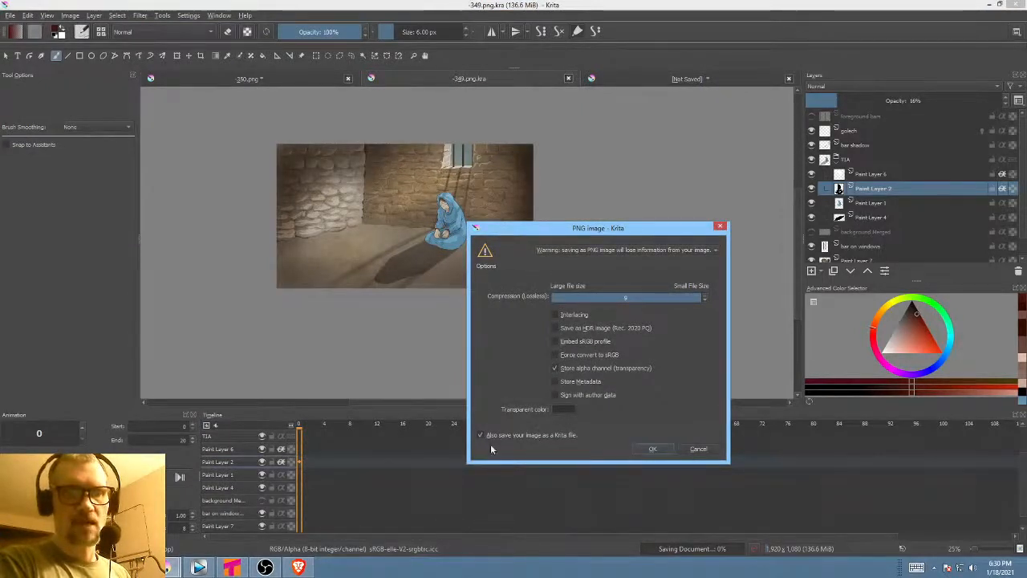
pyautogui.click(657, 448)
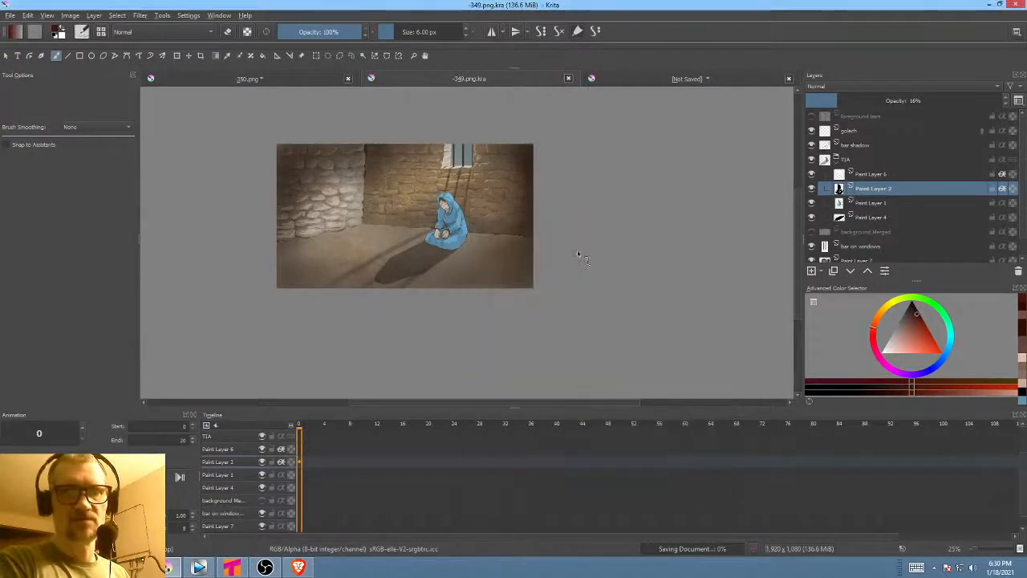
# - Scrub to frame 14 with the dark foreground silhouette and merge the TIA group into a single layer
pyautogui.click(848, 164)
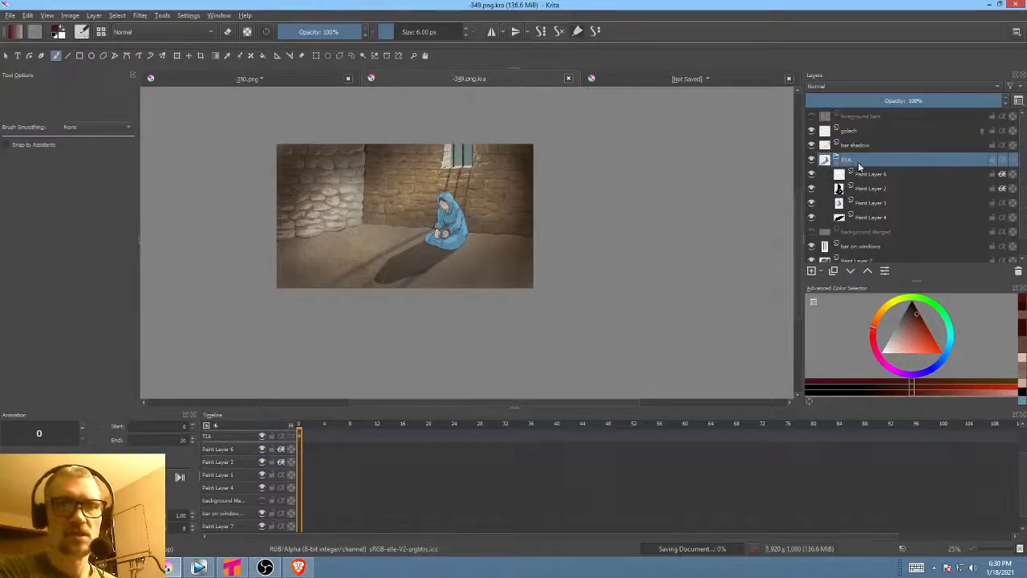
pyautogui.moveTo(312, 426); pyautogui.dragTo(388, 445)
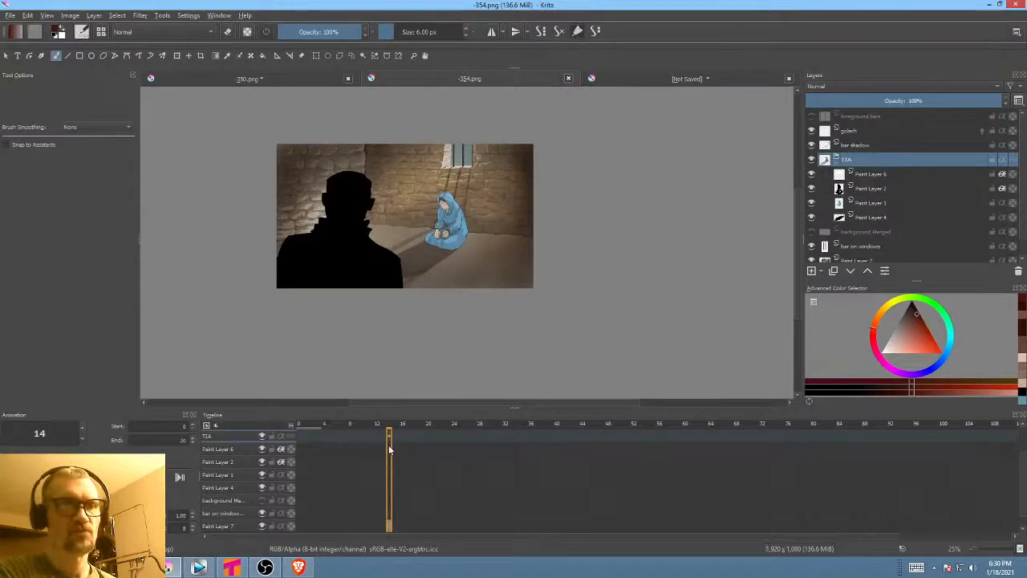
pyautogui.rightClick(861, 163)
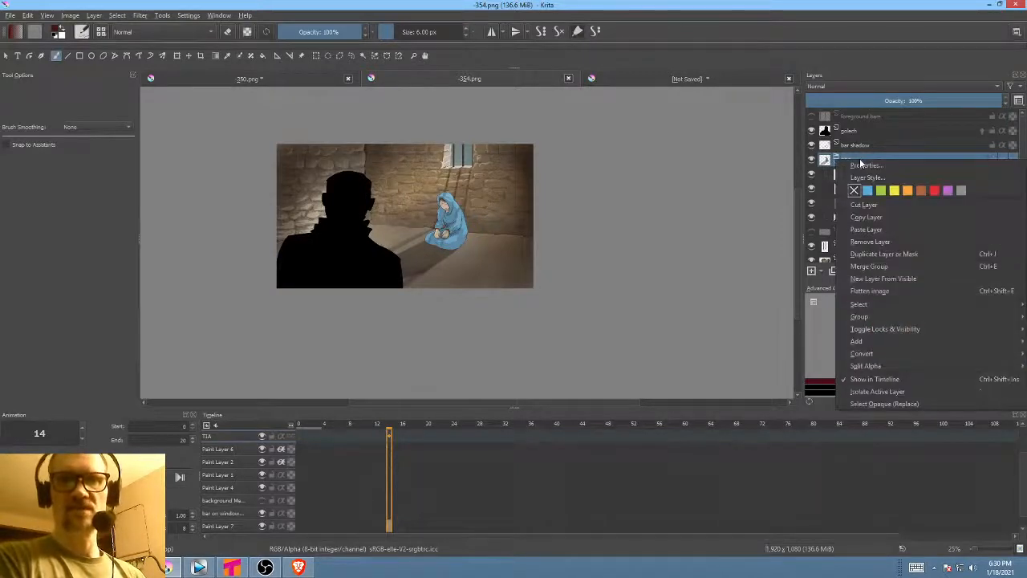
pyautogui.click(867, 266)
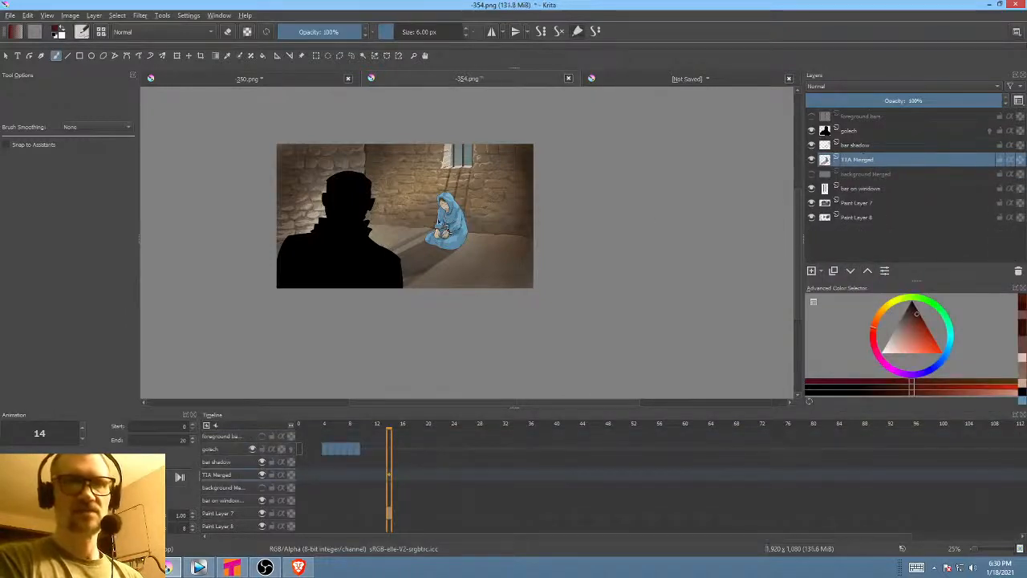
# - Check what the bar shadow layer contains and move it below TIA Merged and background Merged
pyautogui.click(864, 148)
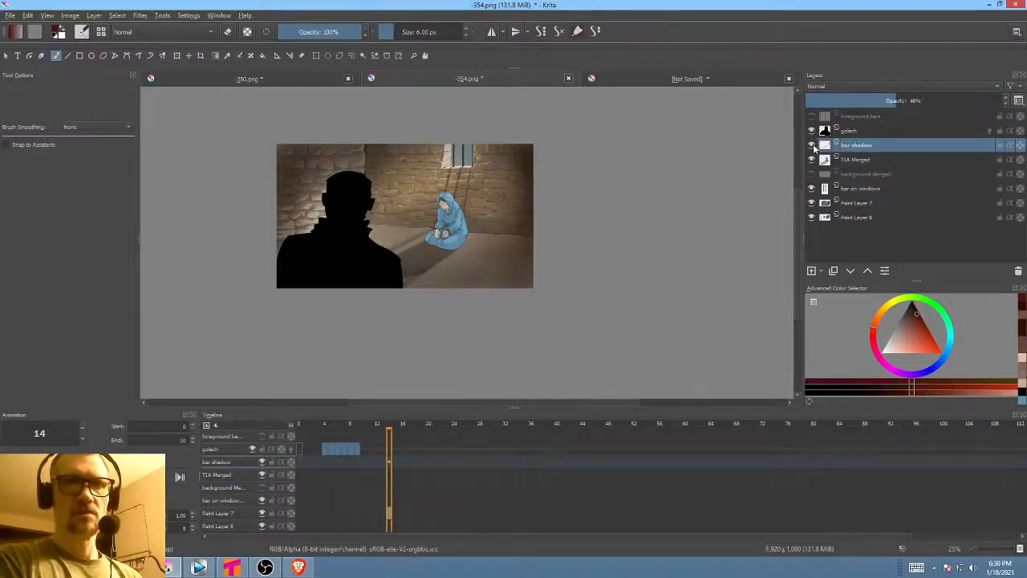
pyautogui.click(811, 145)
pyautogui.click(811, 145)
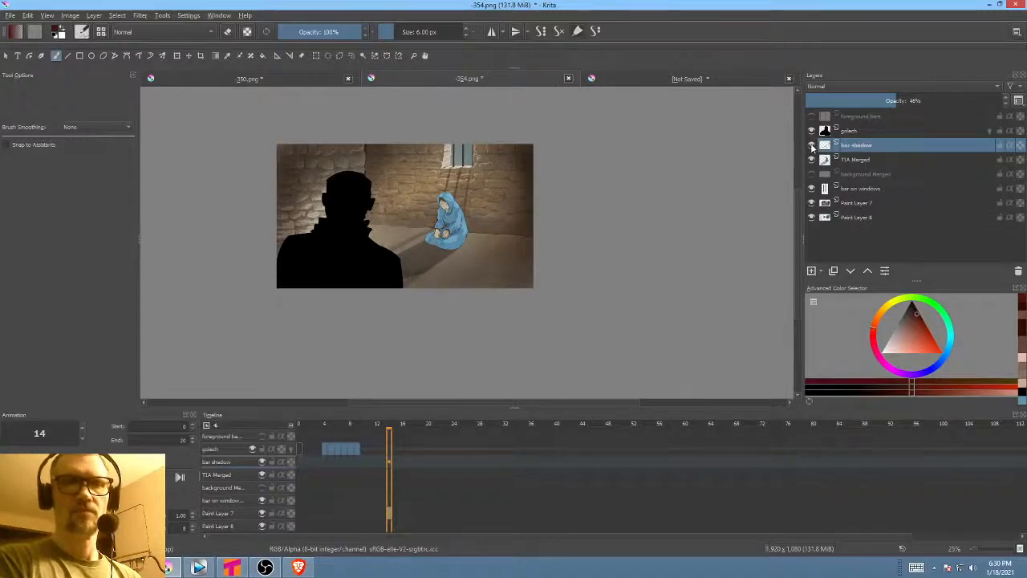
pyautogui.click(852, 272)
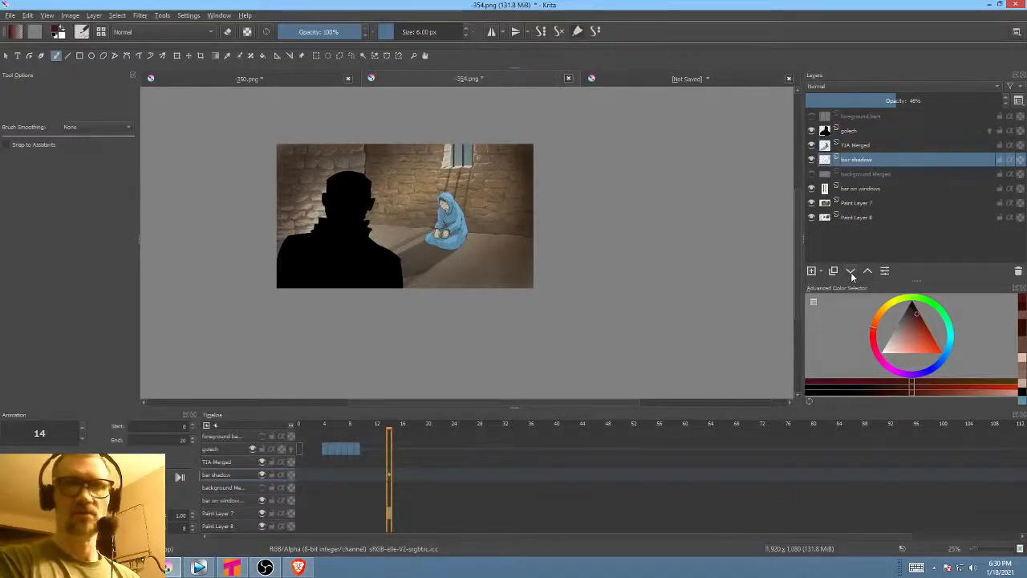
pyautogui.click(852, 272)
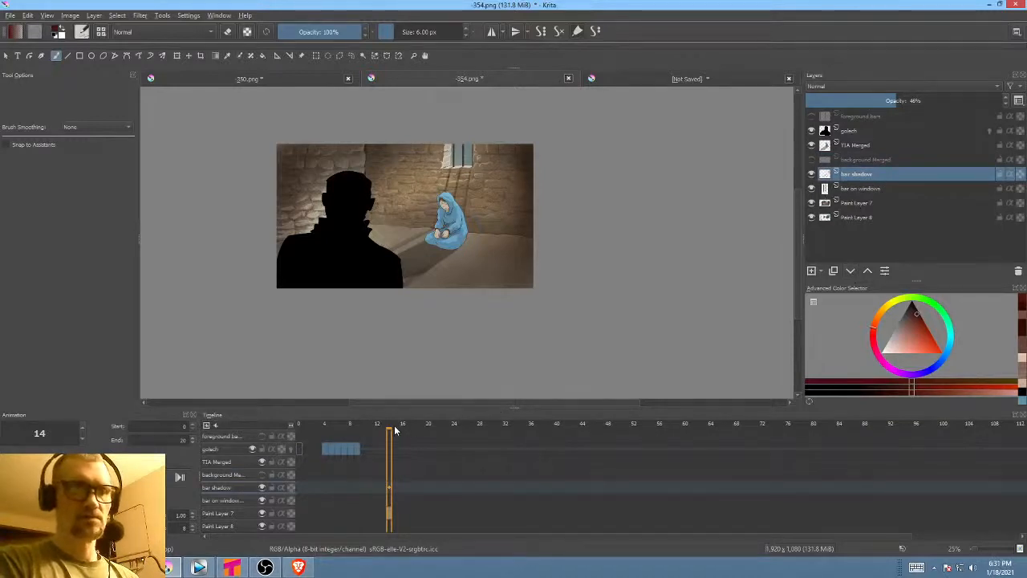
# - Scrub back to frame 1 and delete the layer holding the window bars
pyautogui.moveTo(393, 429); pyautogui.dragTo(357, 434)
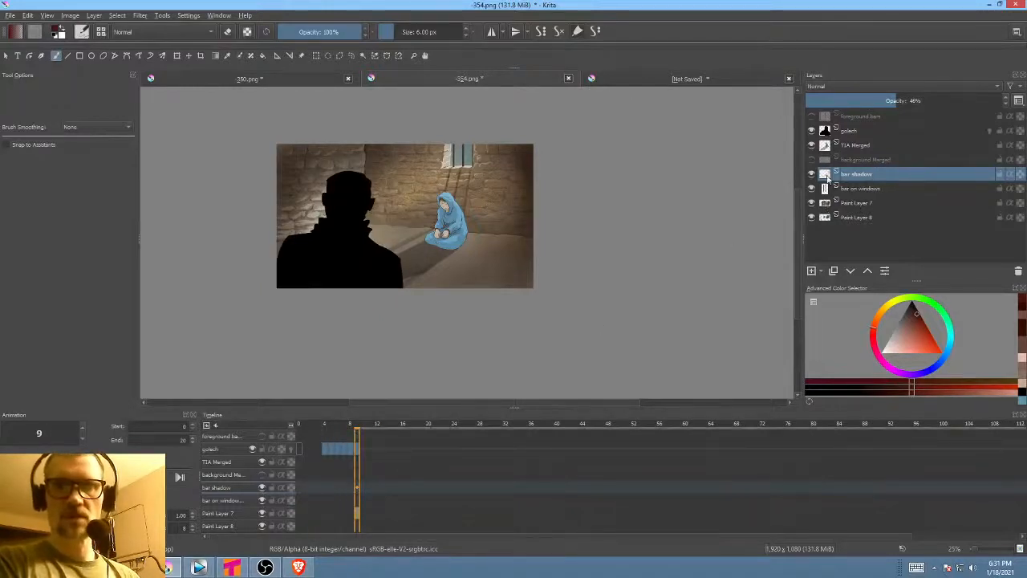
pyautogui.click(879, 188)
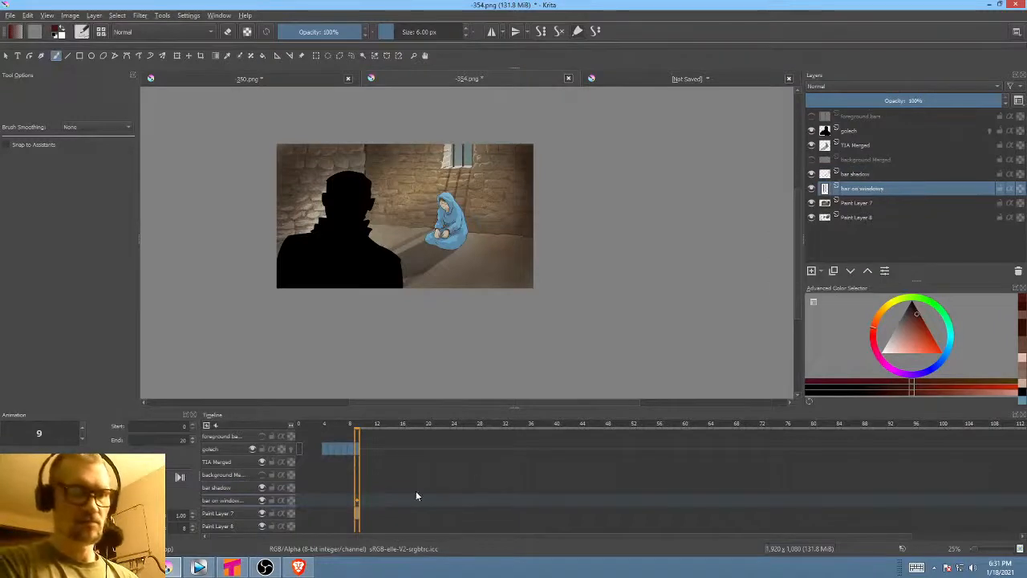
pyautogui.moveTo(357, 425); pyautogui.dragTo(306, 431)
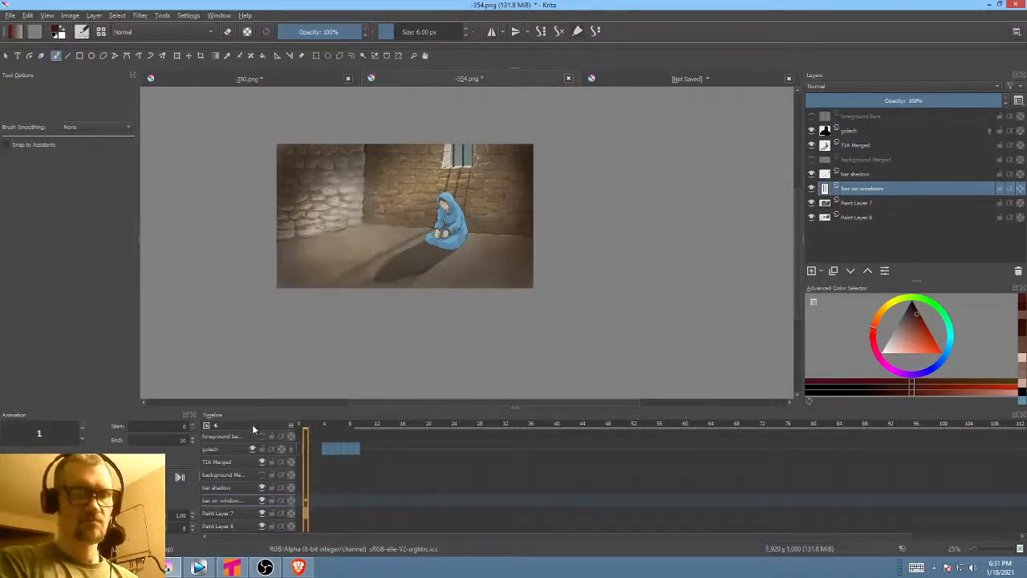
pyautogui.click(1018, 272)
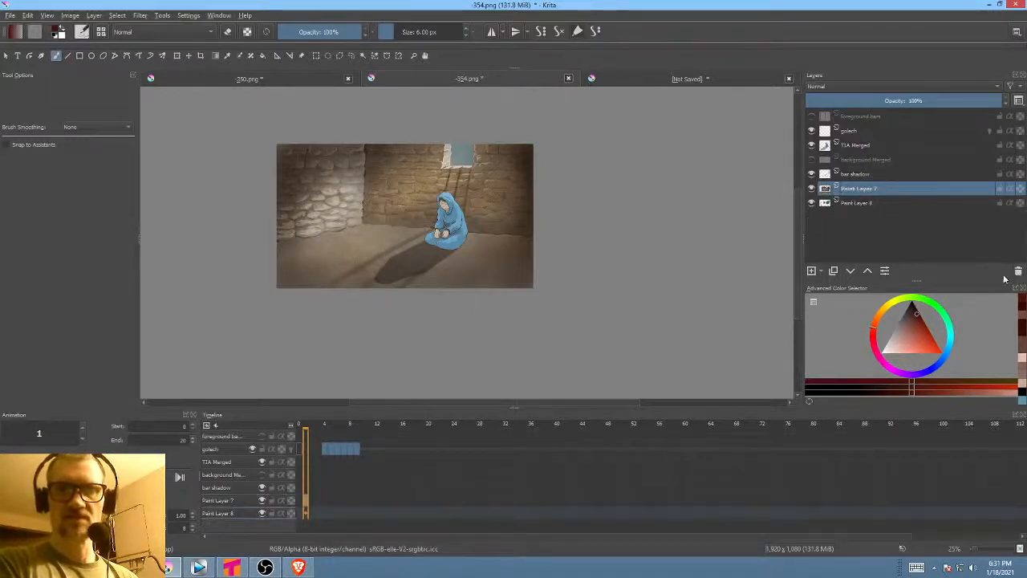
# - Check the contents of Paint Layer 7 and Paint Layer 8 by toggling their visibility, and merge Paint Layer 7 down
pyautogui.click(812, 189)
pyautogui.click(812, 189)
pyautogui.click(812, 189)
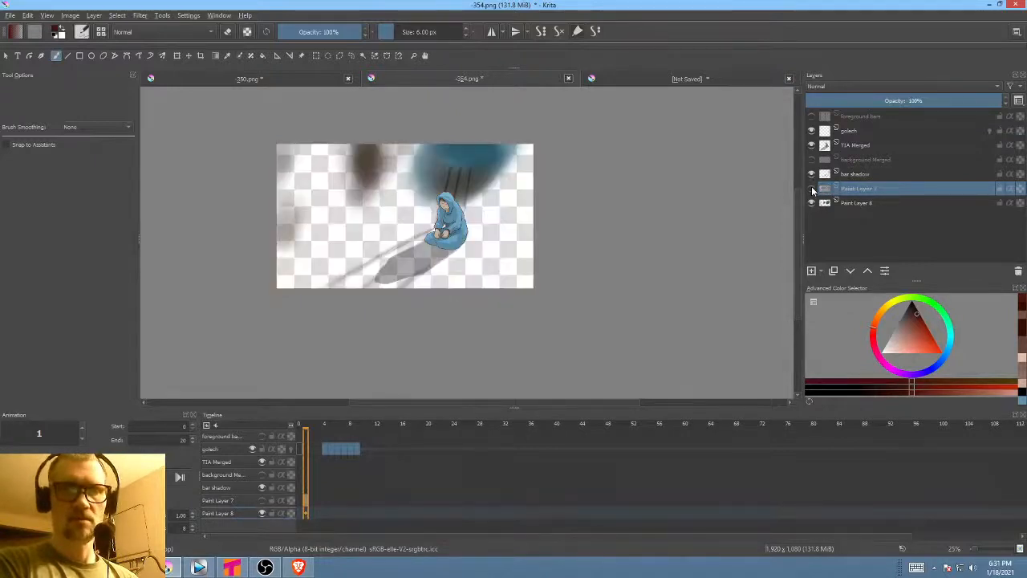
pyautogui.click(812, 190)
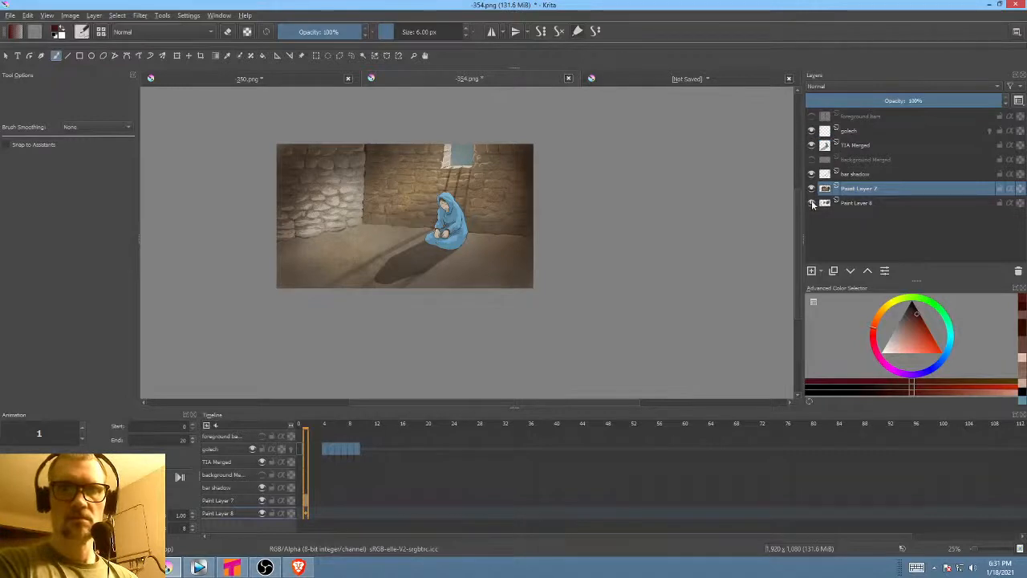
pyautogui.click(812, 203)
pyautogui.click(812, 203)
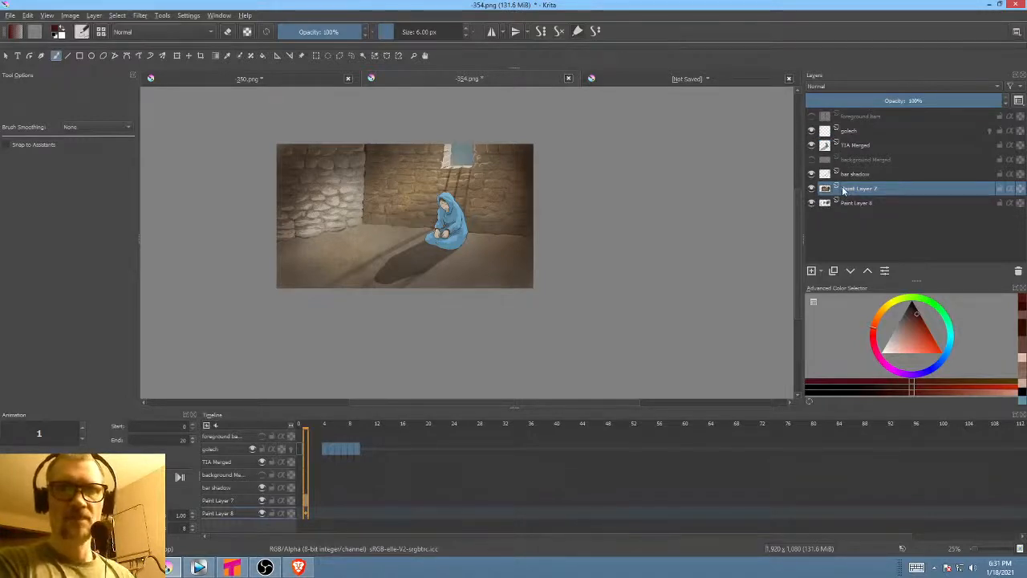
pyautogui.hotkey('ctrl', 'e')
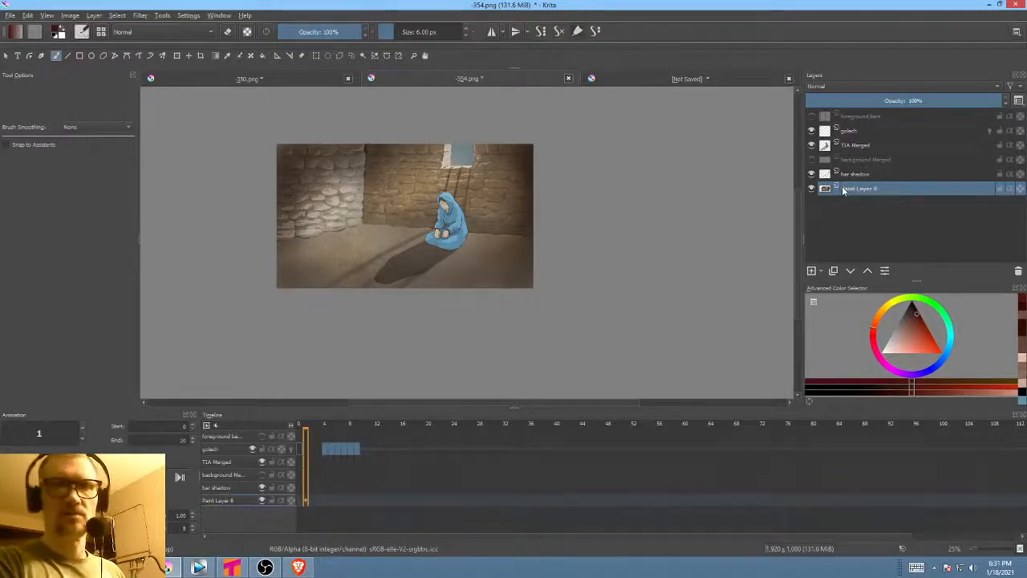
# - Save the simplified -354.png scene with the current PNG export options
pyautogui.hotkey('ctrl', 's')
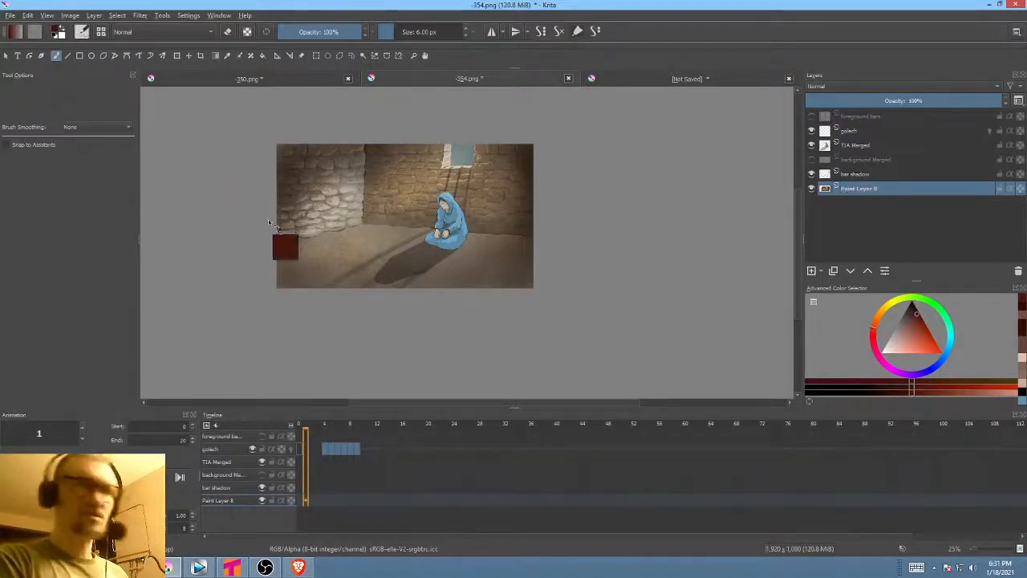
pyautogui.click(653, 449)
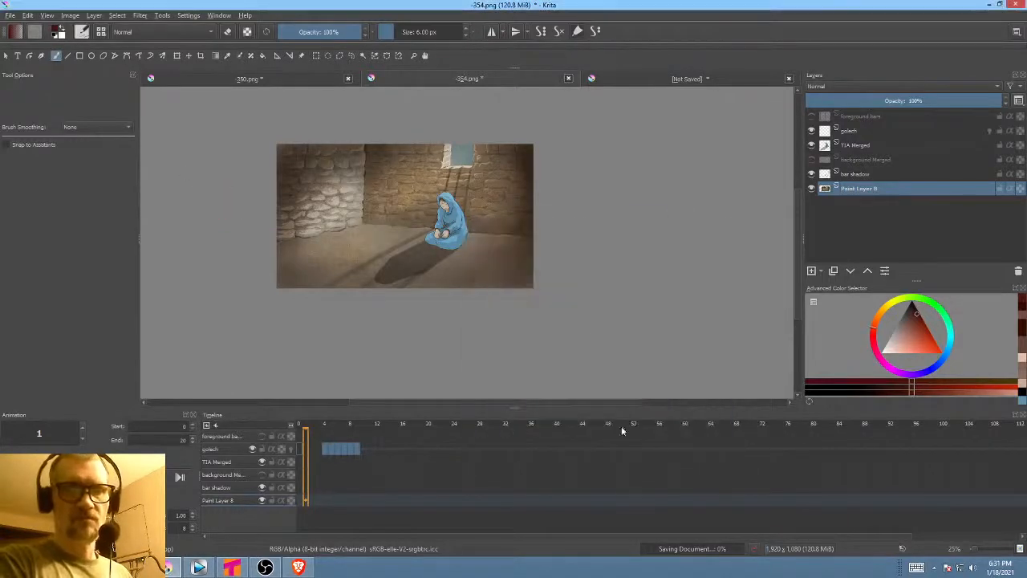
pyautogui.scroll(3, 565, 254)
pyautogui.moveTo(488, 248); pyautogui.dragTo(728, 305)
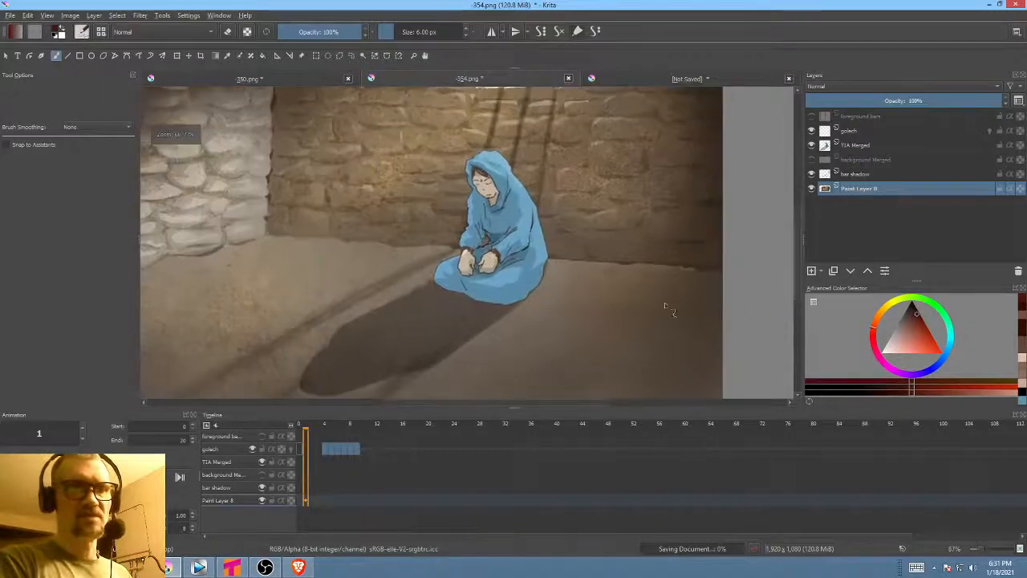
# - Delete the golech layer's later keyframes, keeping only the silhouette keyframe at frame 0
pyautogui.scroll(1, 604, 294)
pyautogui.scroll(-2, 634, 309)
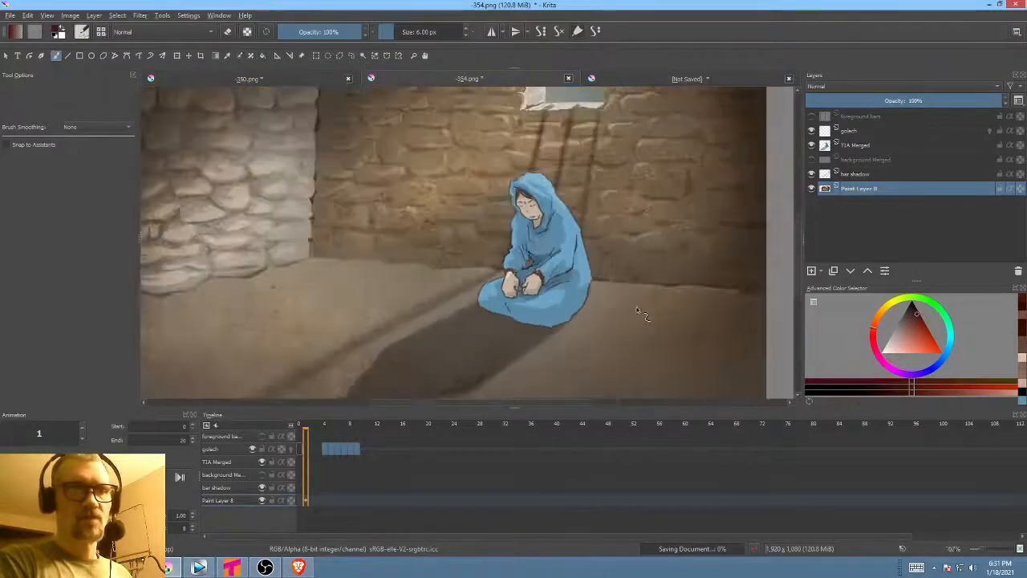
pyautogui.scroll(1, 612, 310)
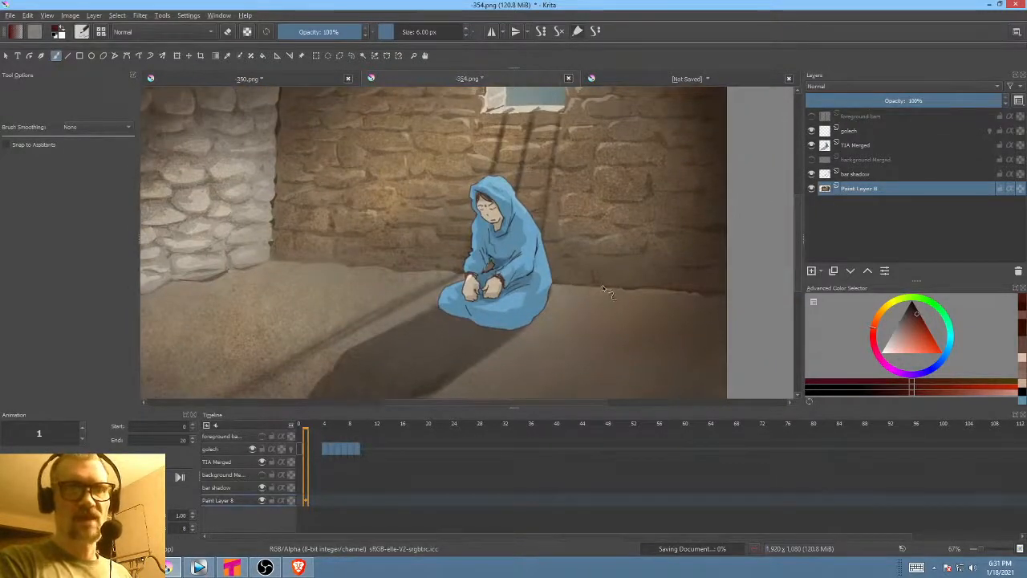
pyautogui.moveTo(591, 291); pyautogui.dragTo(642, 287)
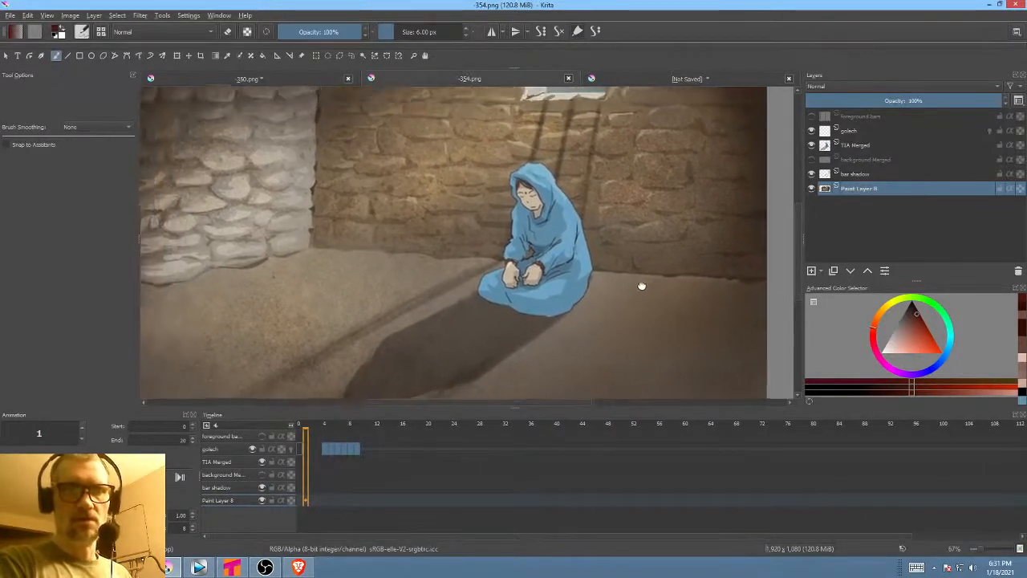
pyautogui.click(852, 131)
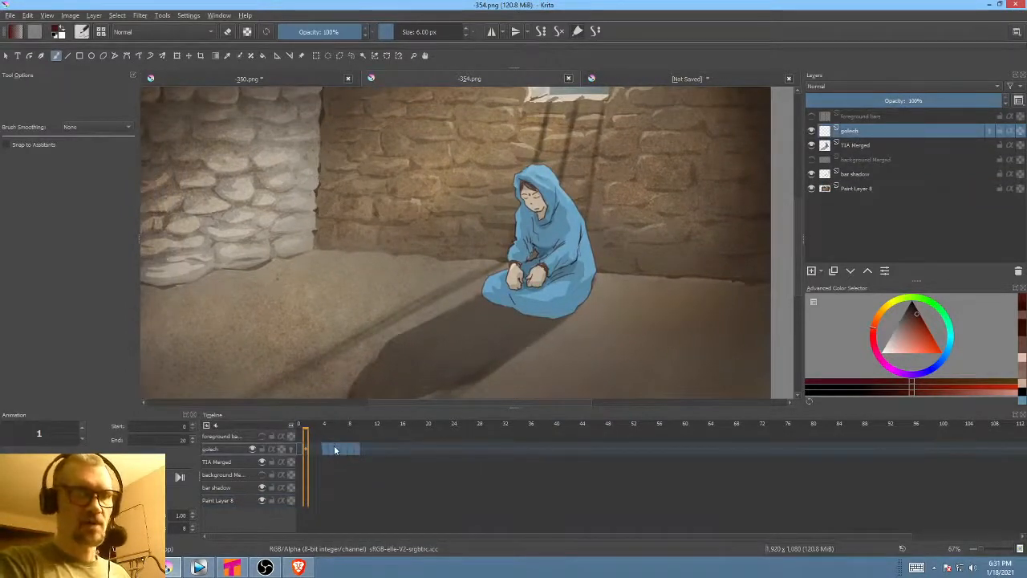
pyautogui.moveTo(357, 447)
pyautogui.mouseDown()
pyautogui.moveTo(351, 460)
pyautogui.moveTo(302, 449)
pyautogui.moveTo(358, 449)
pyautogui.mouseUp()
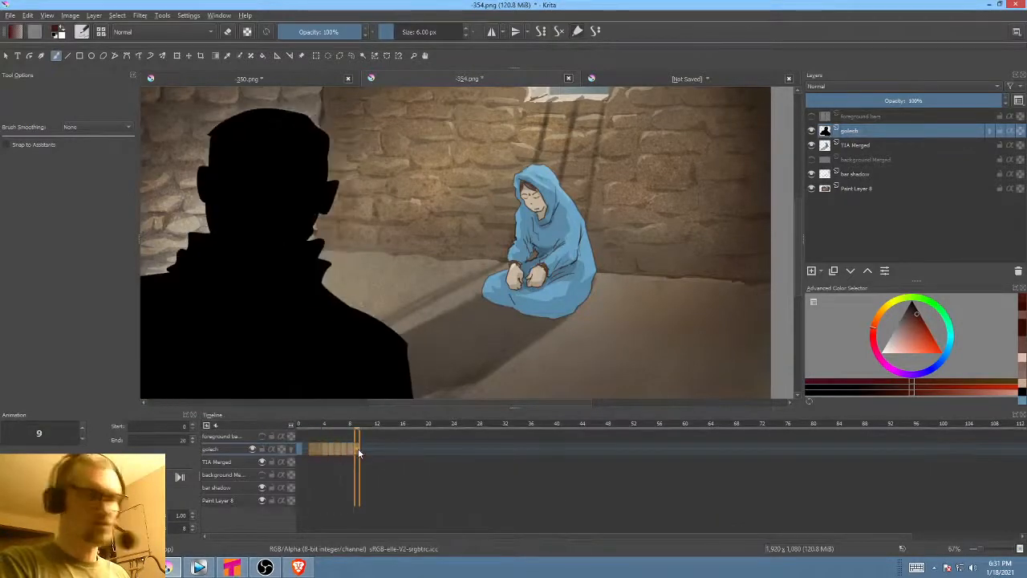
pyautogui.click(299, 448)
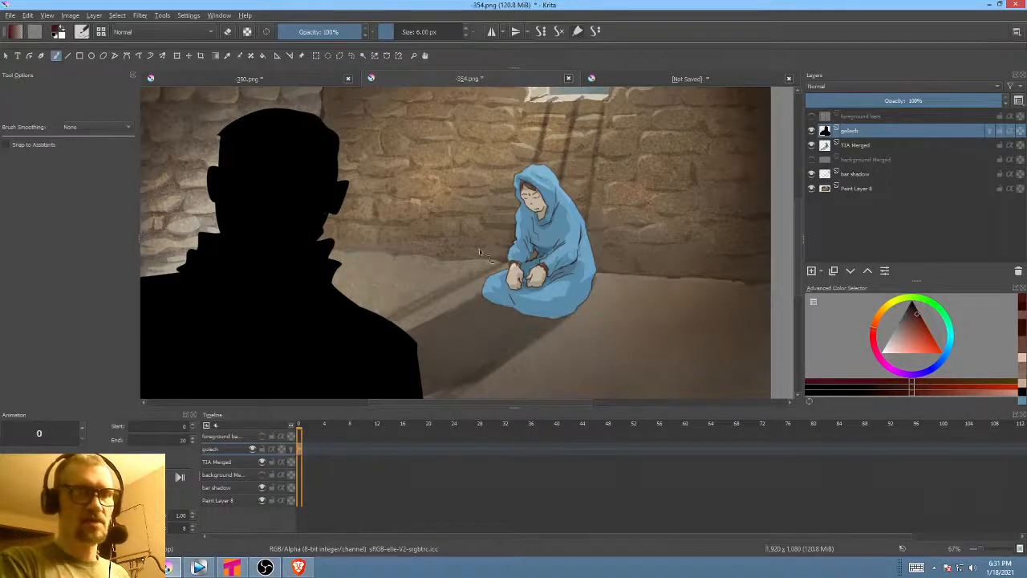
pyautogui.scroll(-2, 479, 249)
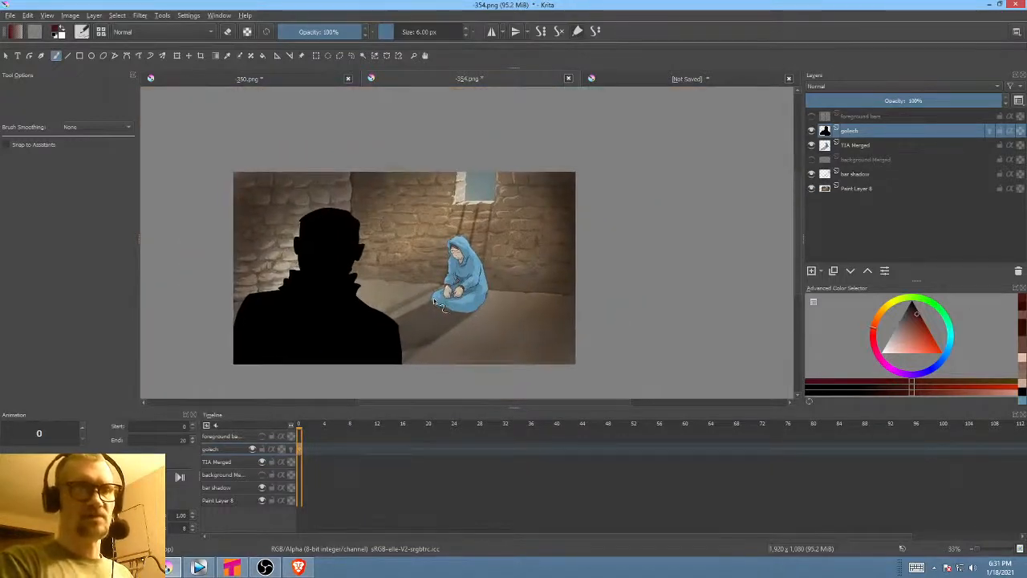
# - Go to frame 1, make TIA Merged the active layer and save -354.png with the current PNG export options
pyautogui.click(304, 449)
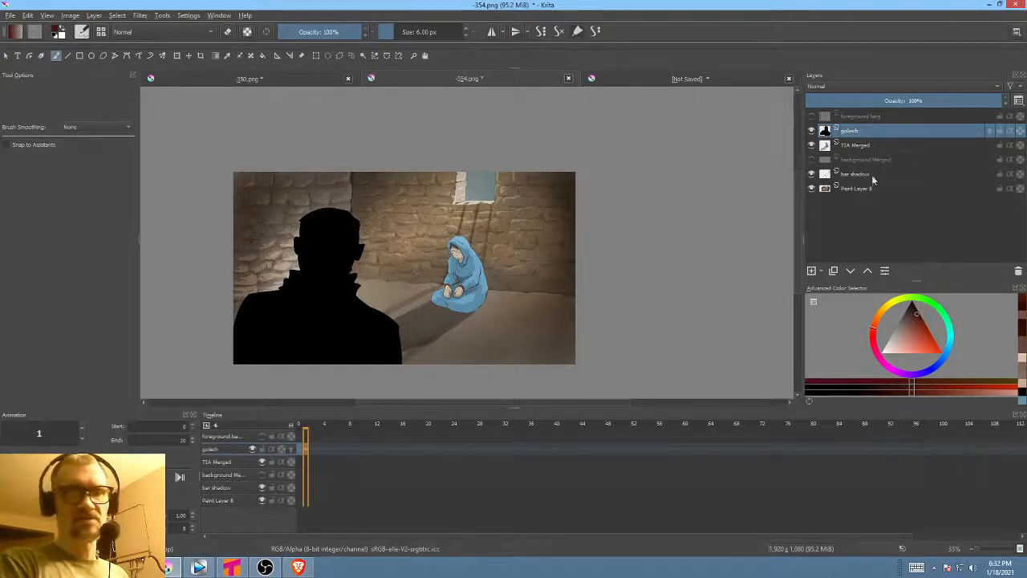
pyautogui.click(877, 146)
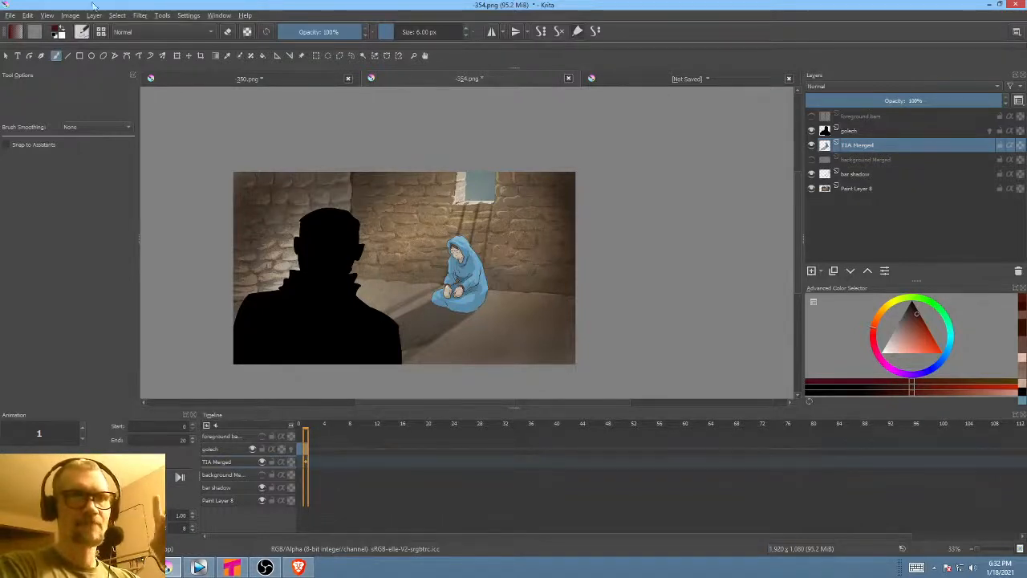
pyautogui.click(14, 16)
pyautogui.click(25, 64)
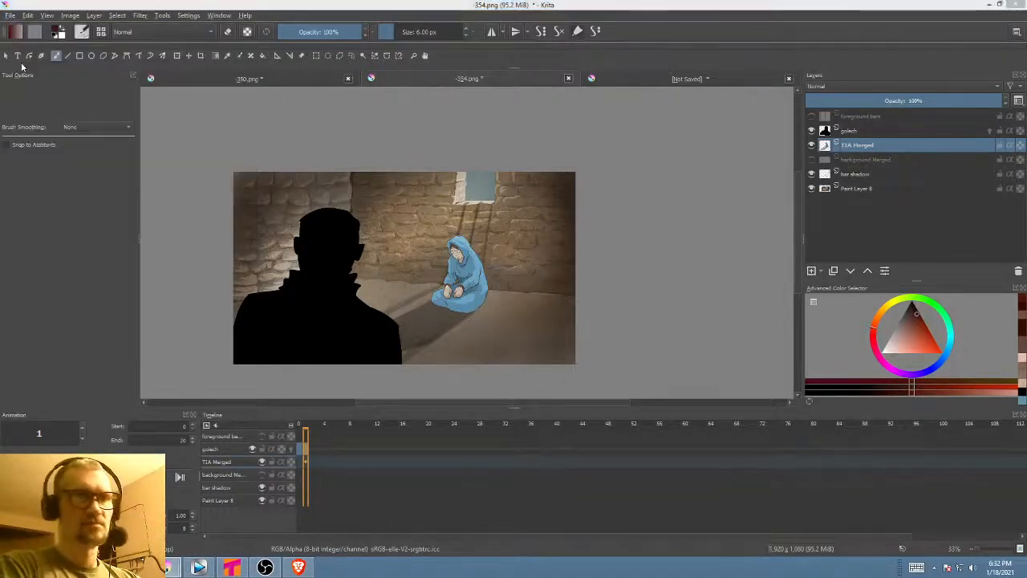
pyautogui.click(650, 446)
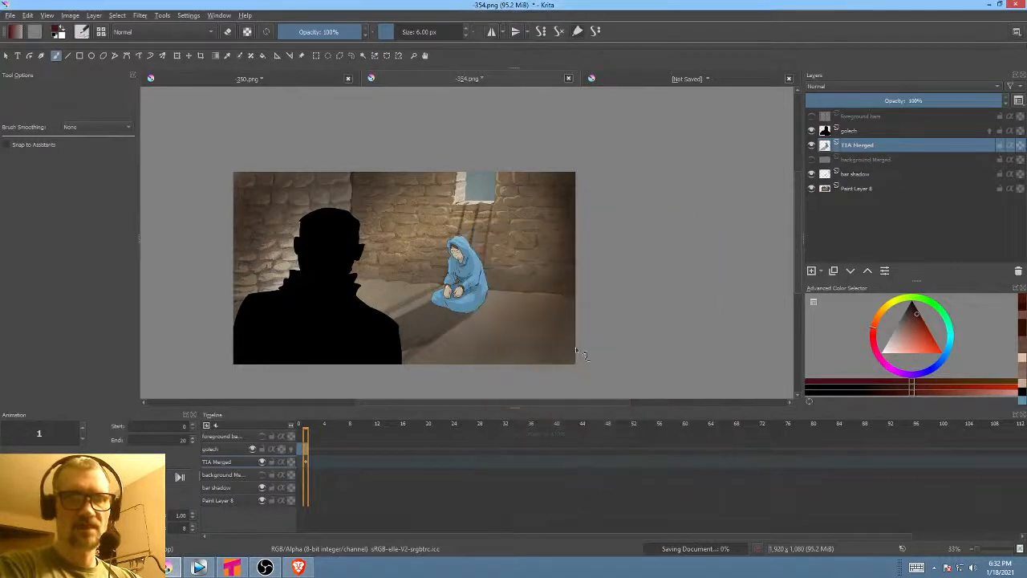
# - Close the unsaved document containing the dark blue wall background without saving it
pyautogui.click(679, 80)
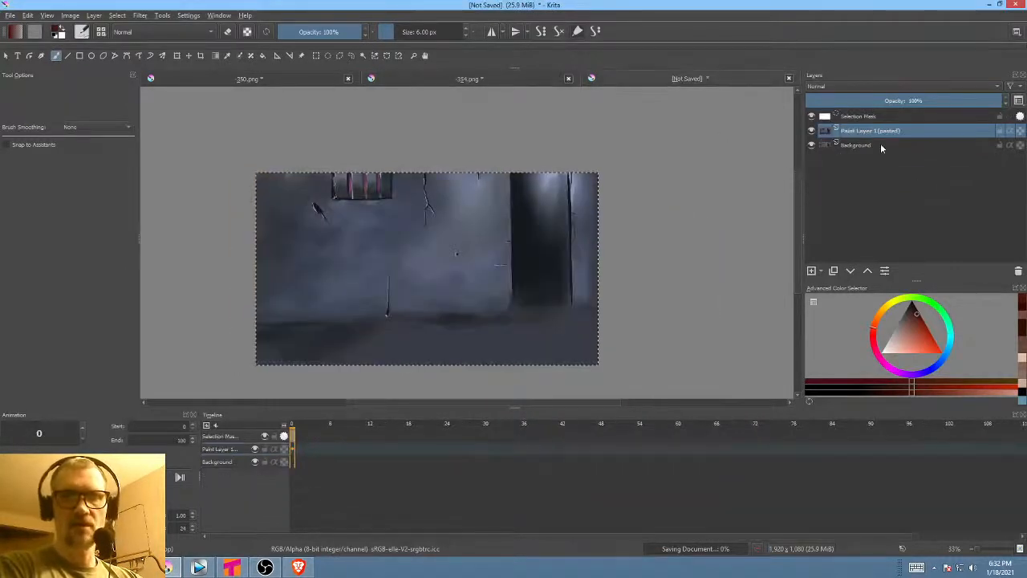
pyautogui.click(789, 78)
pyautogui.click(525, 299)
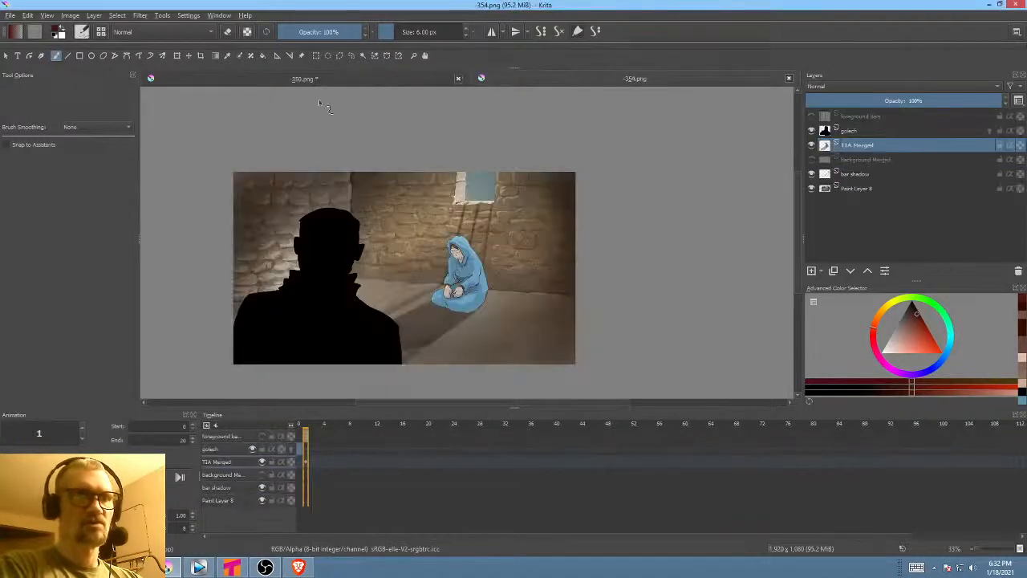
# - Look at the character artwork in -350.png, then switch to Vegas Pro and preview the updated -354 clip
pyautogui.click(299, 79)
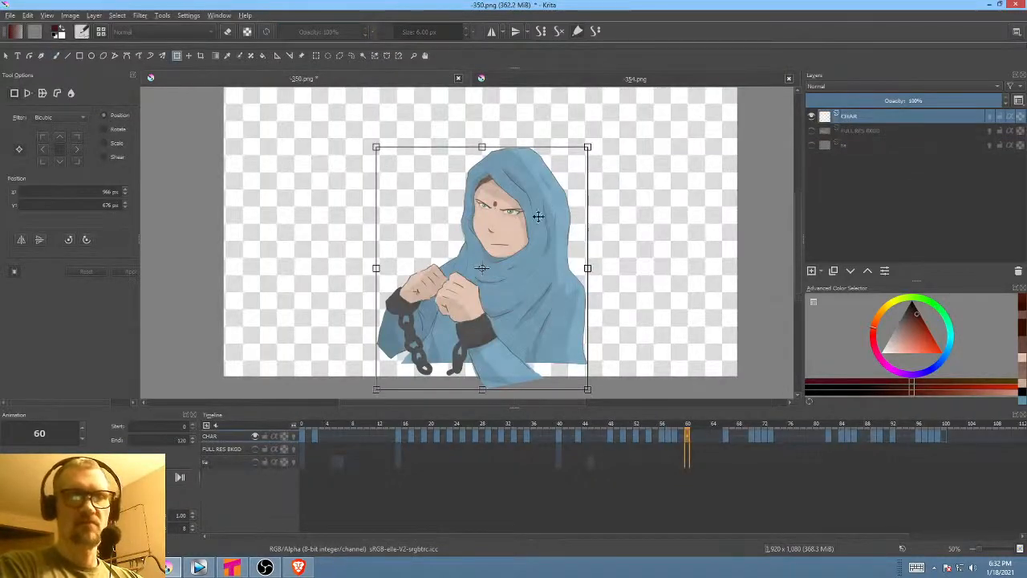
pyautogui.hotkey('alt', 'Tab')
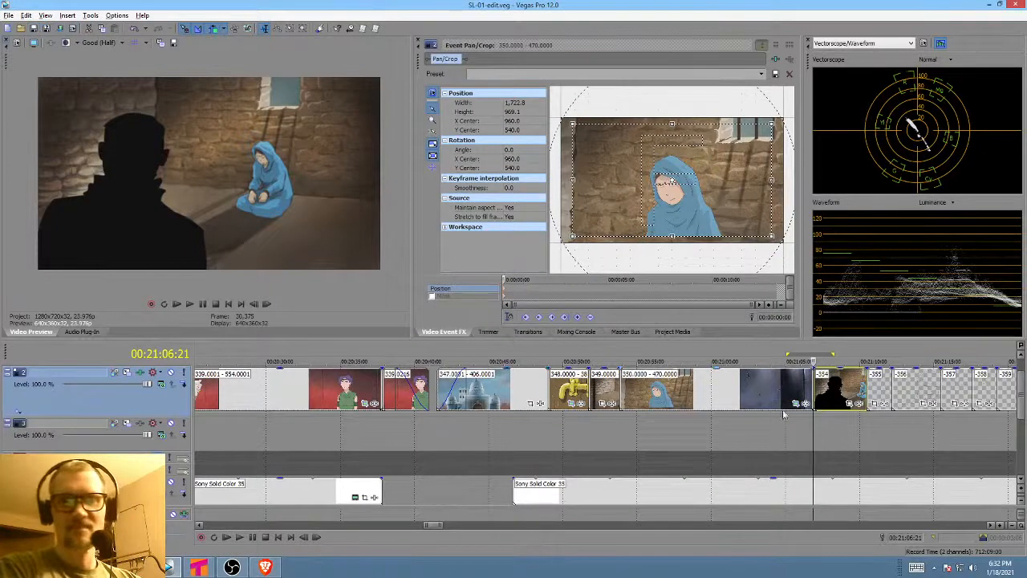
pyautogui.moveTo(820, 428); pyautogui.dragTo(840, 427)
pyautogui.click(834, 427)
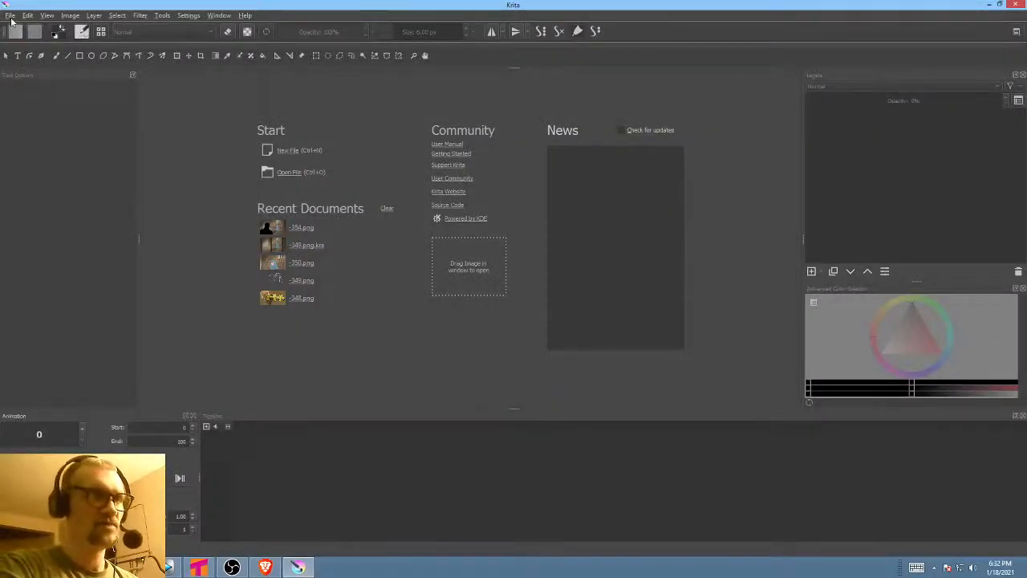
# - Switch to Krita, open -354.png.kra from the scenes folder and show a longer frame range in the timeline
pyautogui.click(11, 16)
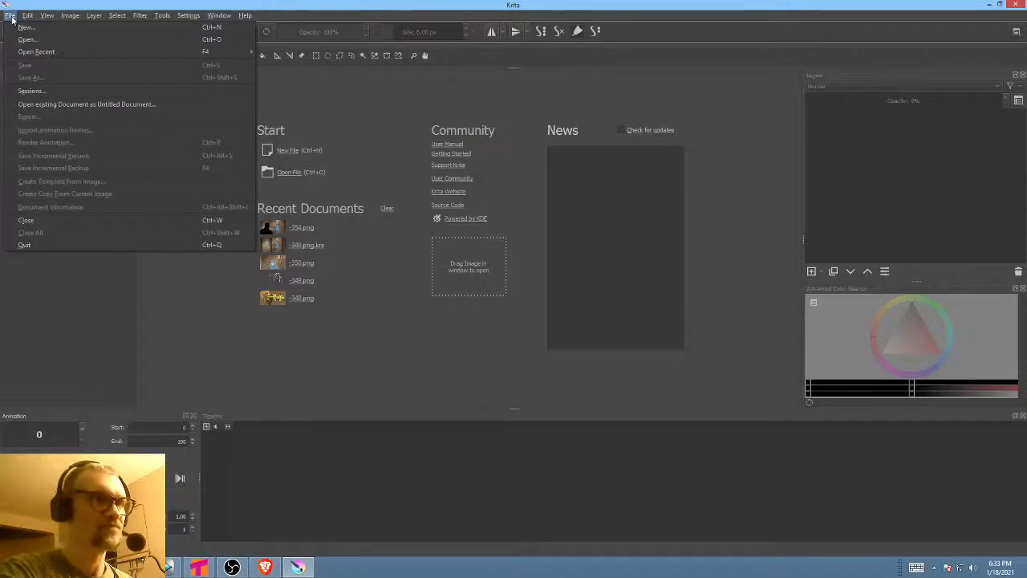
pyautogui.moveTo(33, 56)
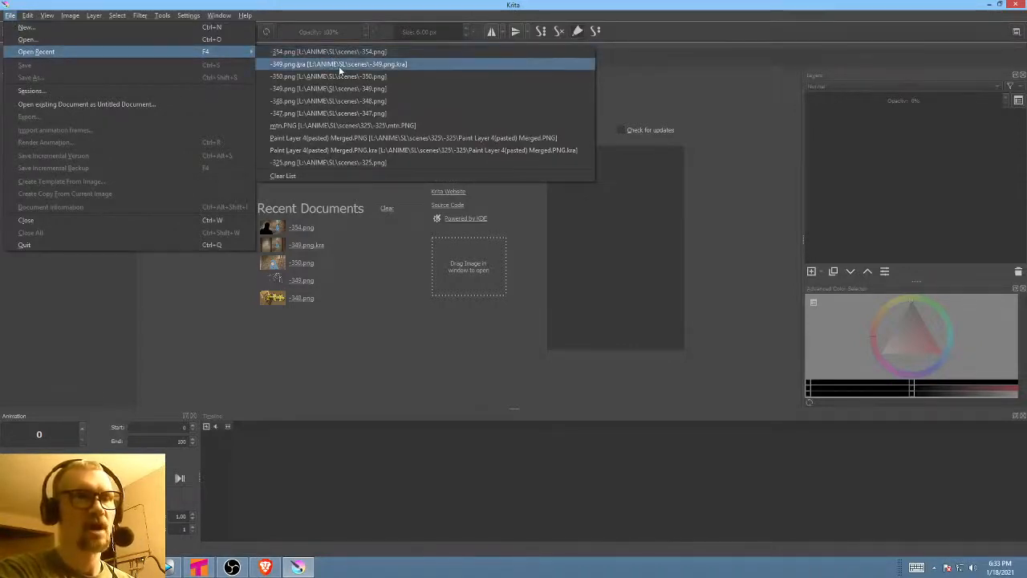
pyautogui.click(81, 41)
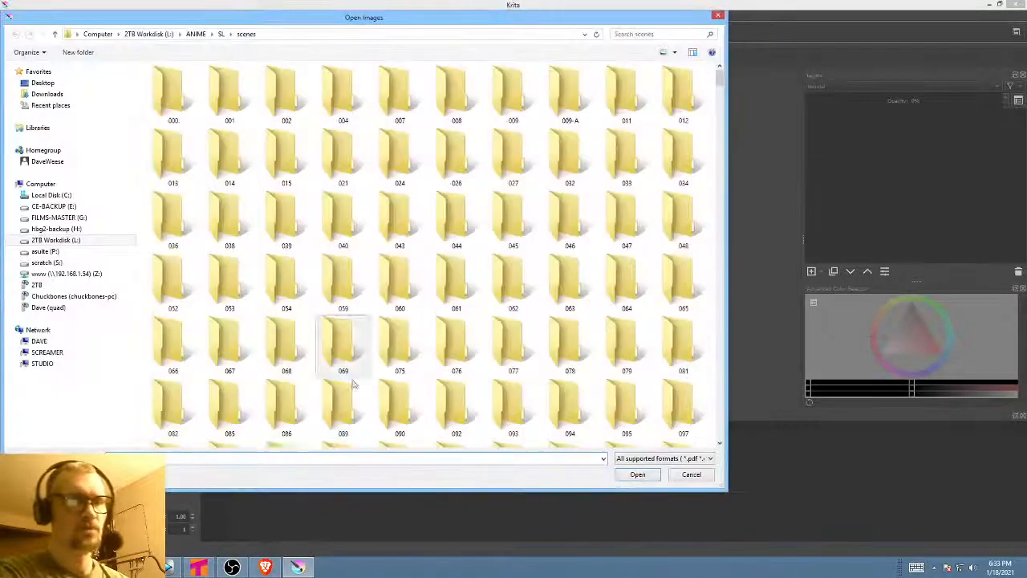
pyautogui.click(261, 457)
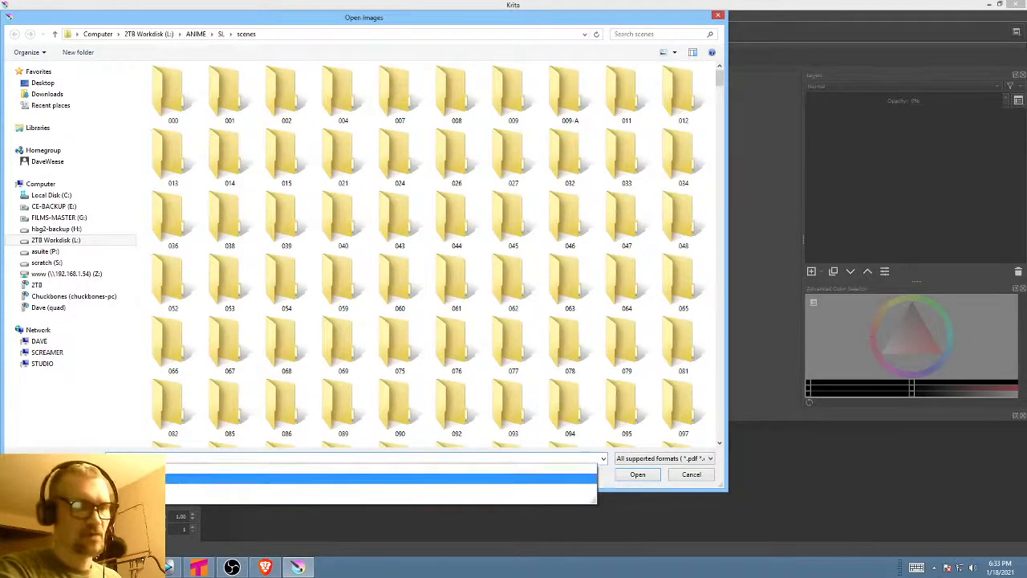
pyautogui.click(182, 478)
pyautogui.click(639, 475)
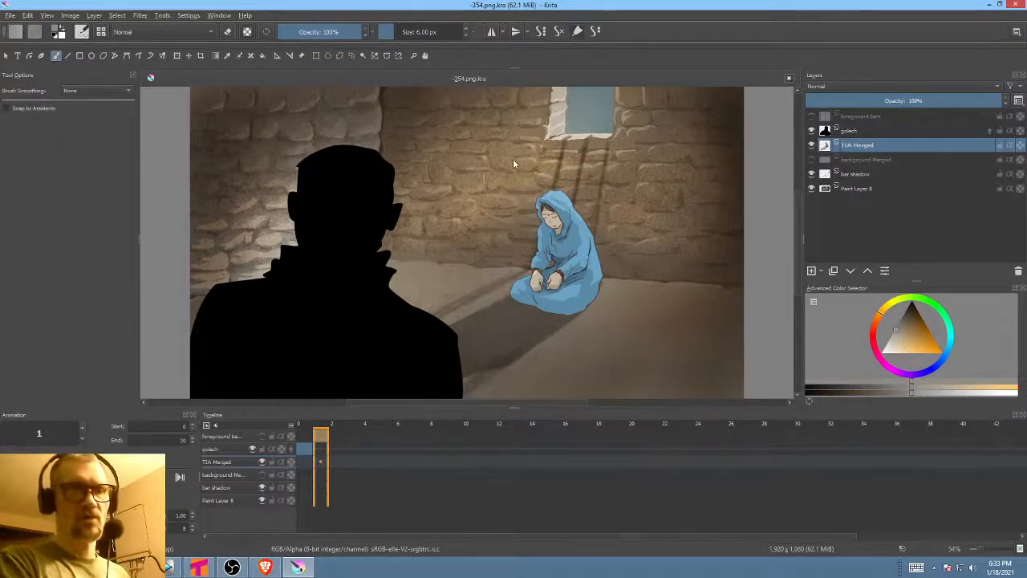
pyautogui.moveTo(291, 423); pyautogui.dragTo(272, 423)
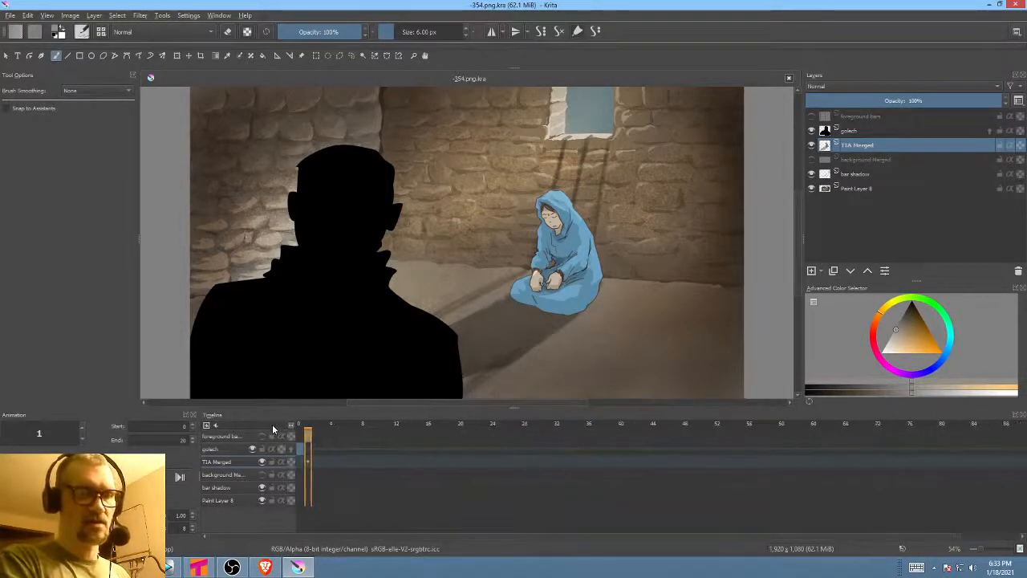
# - Switch to Vegas Pro and compare the -354 clip with the chained character shot from scene 350
pyautogui.click(178, 568)
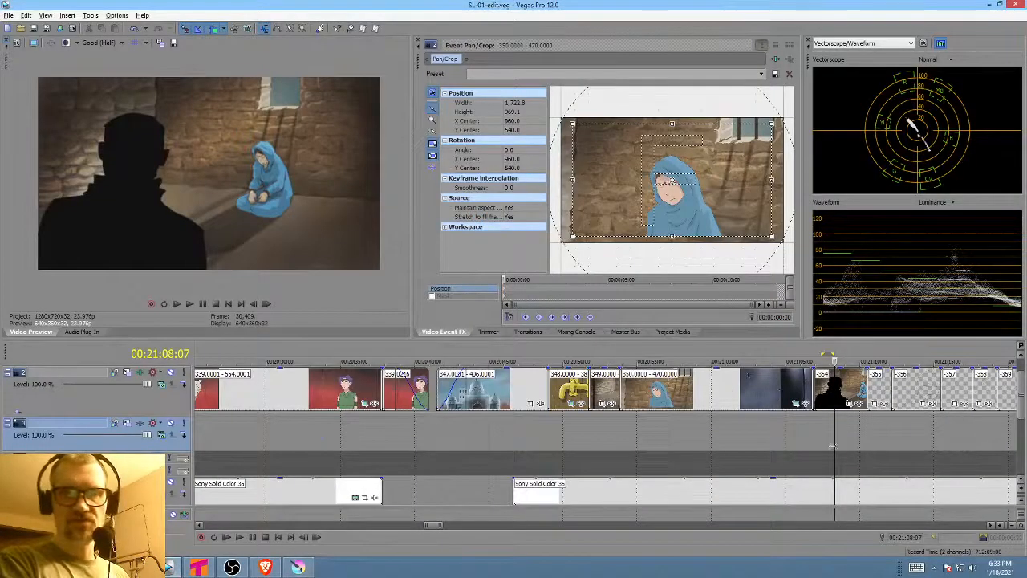
pyautogui.moveTo(835, 446)
pyautogui.mouseDown()
pyautogui.moveTo(859, 440)
pyautogui.moveTo(839, 435)
pyautogui.mouseUp()
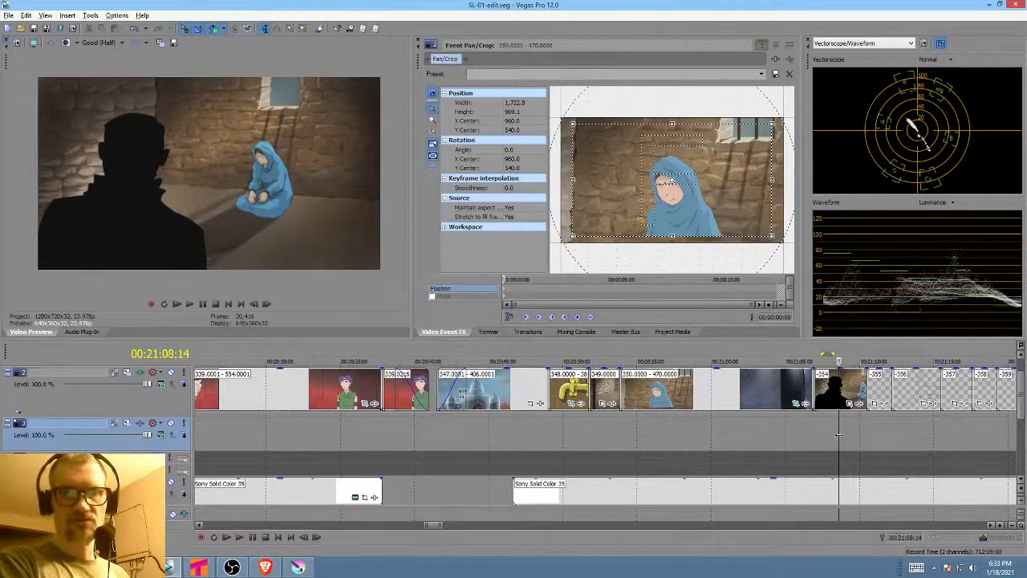
pyautogui.moveTo(712, 427); pyautogui.dragTo(734, 429)
pyautogui.click(734, 430)
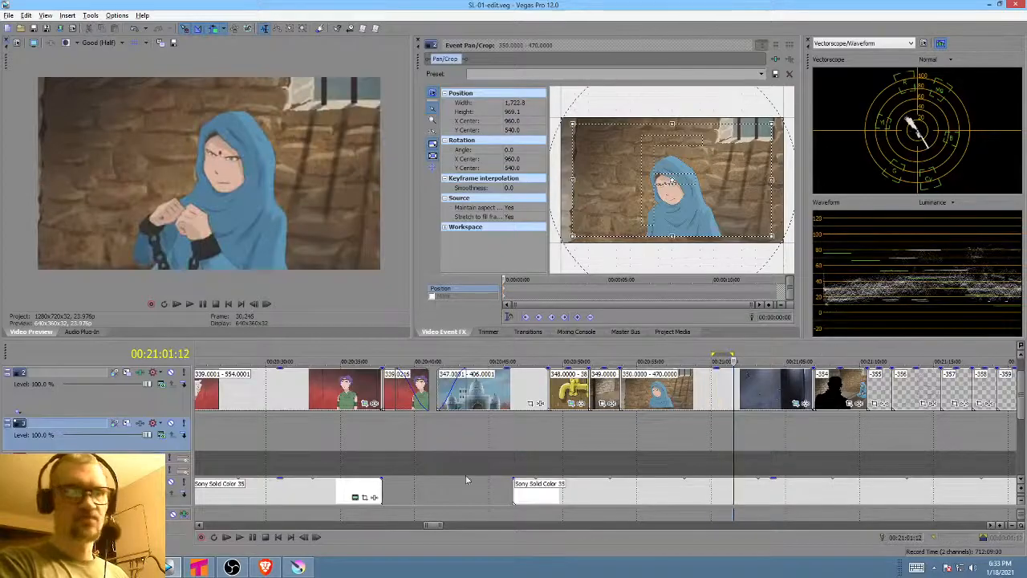
# - Switch to FastStone Image Viewer and browse to the RENDER folder of scene 350
pyautogui.click(134, 568)
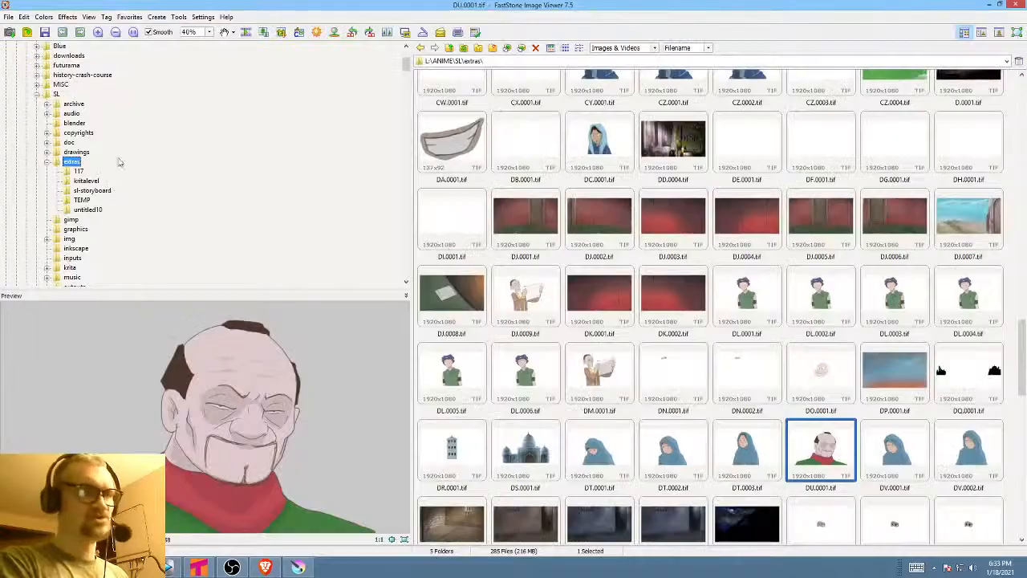
pyautogui.click(48, 162)
pyautogui.scroll(-20, 98, 187)
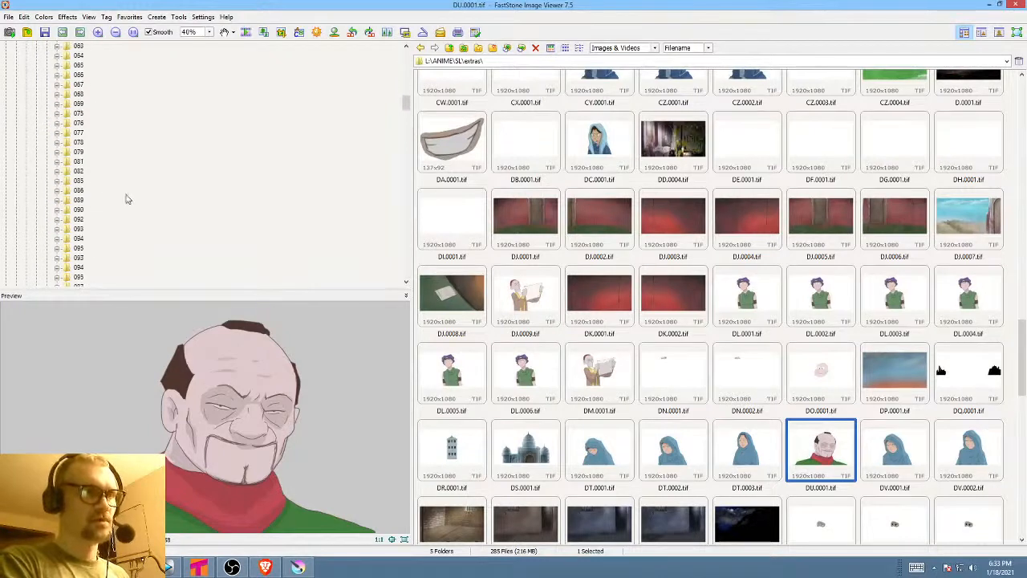
pyautogui.scroll(-20, 132, 202)
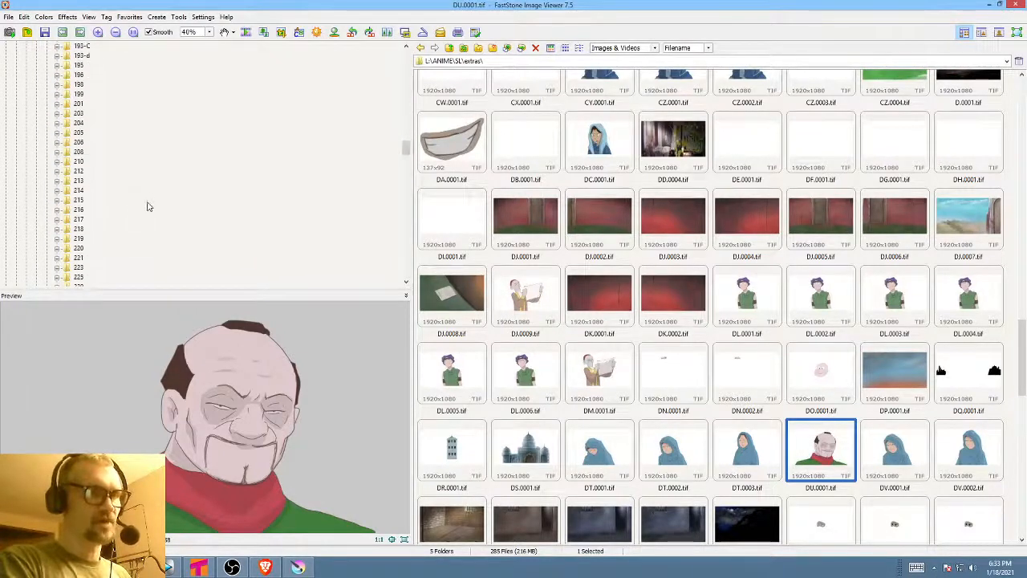
pyautogui.scroll(-15, 147, 209)
pyautogui.scroll(-7, 146, 213)
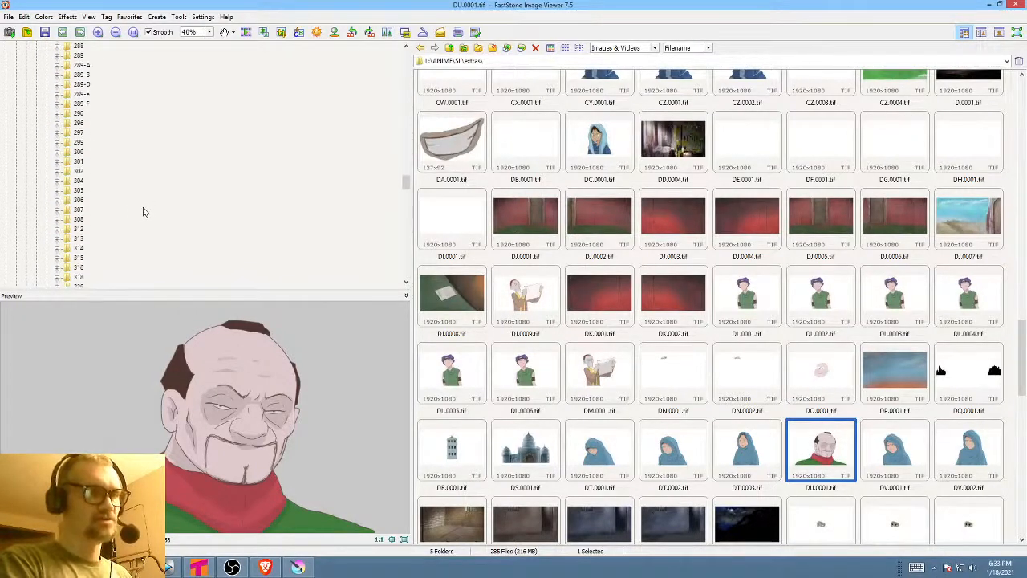
pyautogui.scroll(-7, 149, 199)
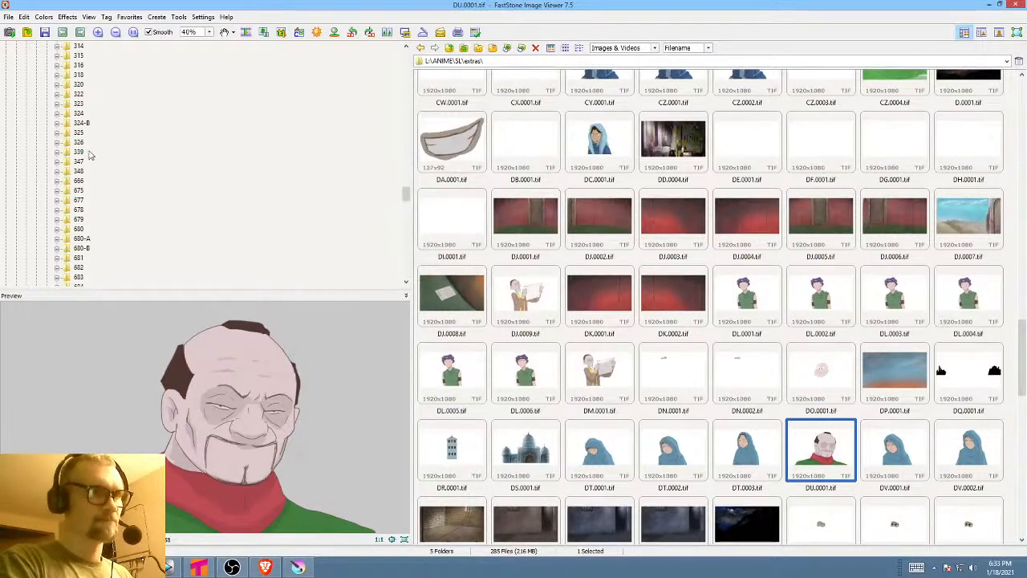
pyautogui.click(125, 193)
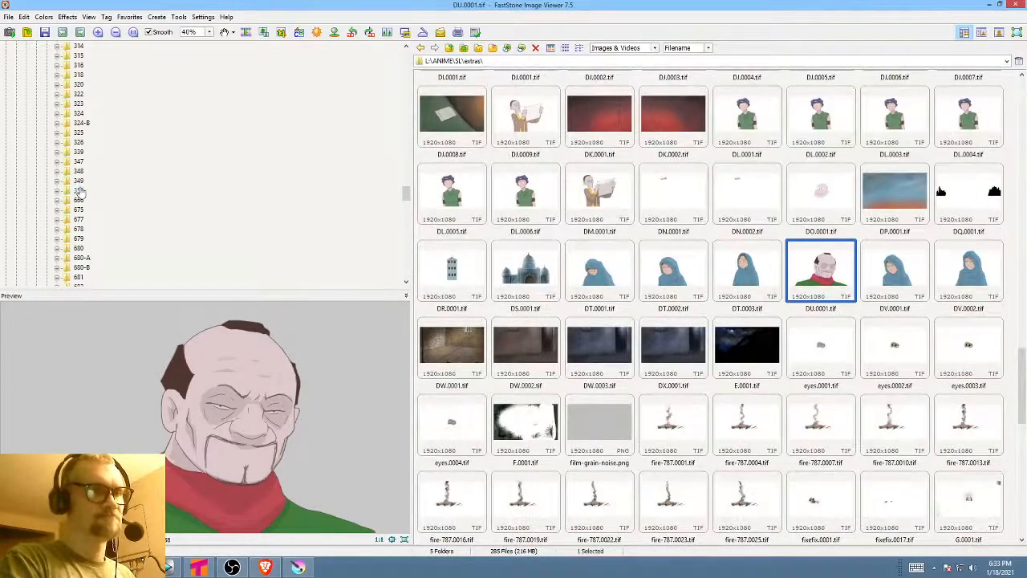
pyautogui.doubleClick(452, 106)
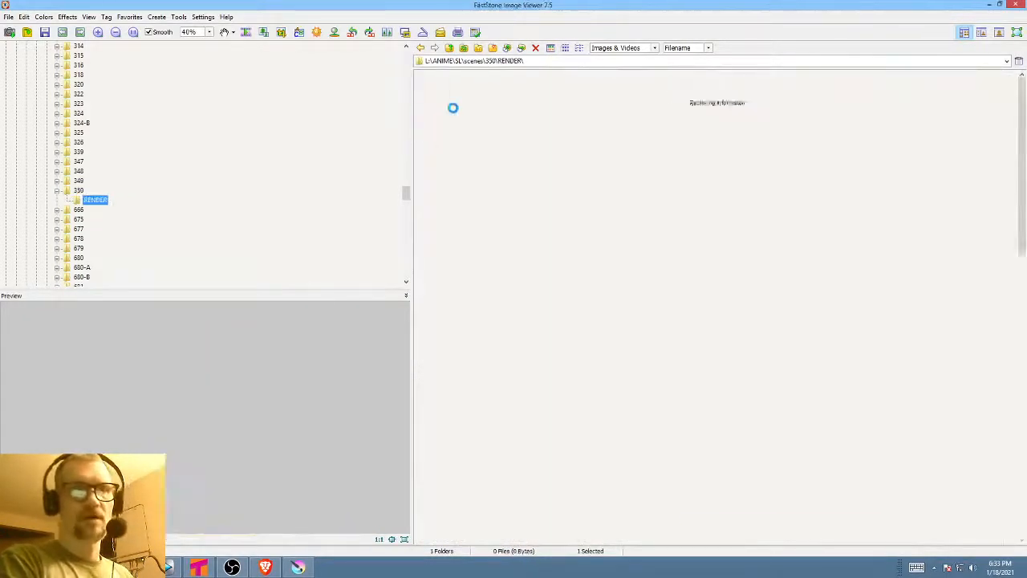
# - Browse the rendered frames of scene 350 and select 350.0065.png, showing the hooded woman with raised chained hands
pyautogui.scroll(-10, 669, 266)
pyautogui.click(443, 517)
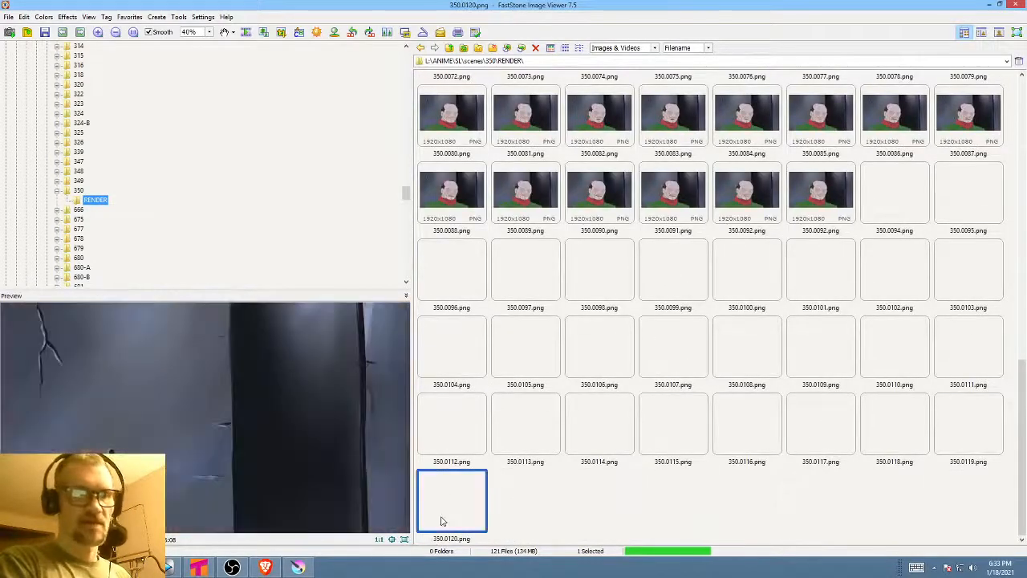
pyautogui.scroll(6, 738, 305)
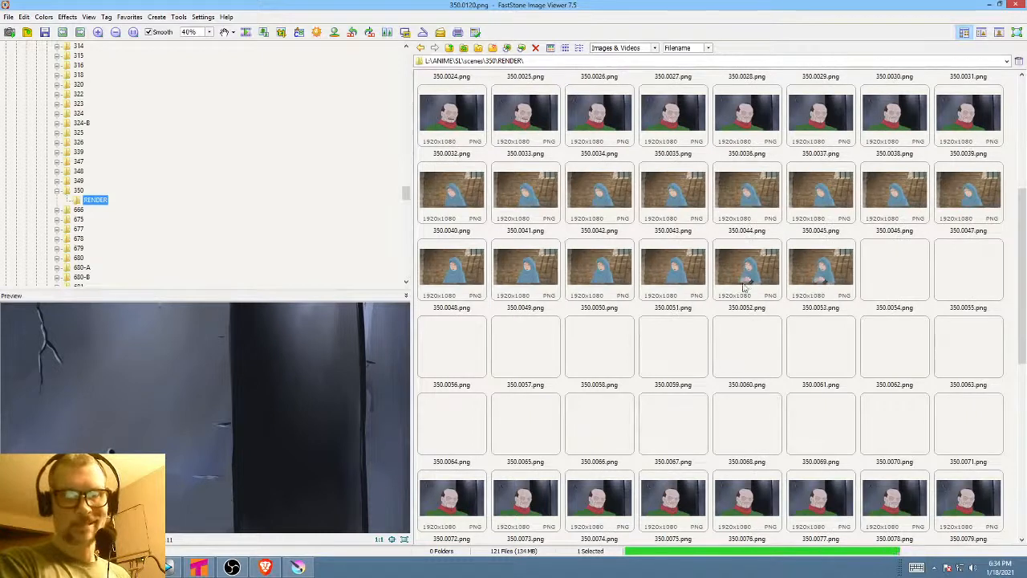
pyautogui.click(506, 419)
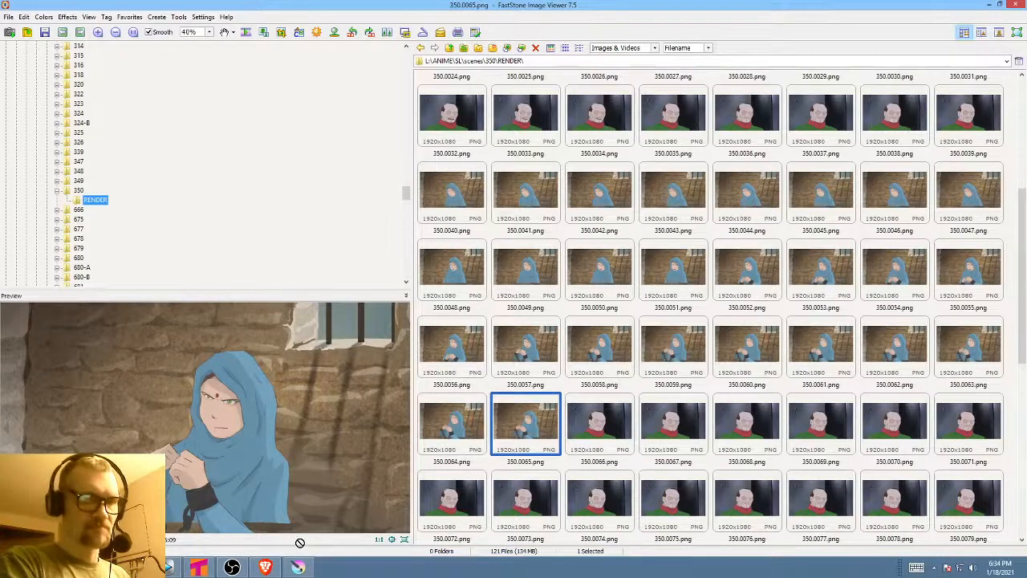
# - Bring 350.0065.png into Krita's -354.png.kra document as a new layer and save the document
pyautogui.moveTo(297, 565); pyautogui.dragTo(542, 208)
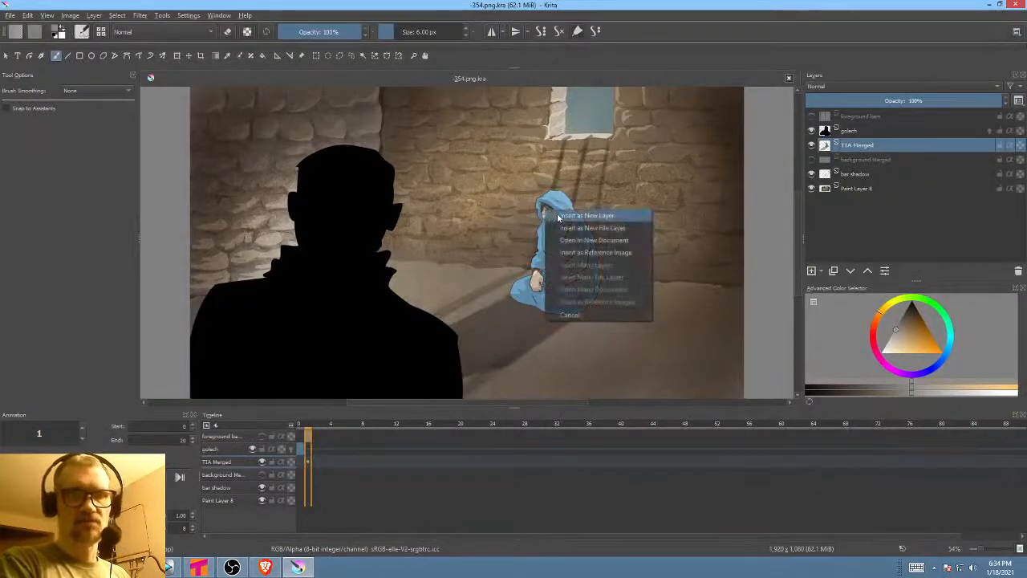
pyautogui.click(564, 218)
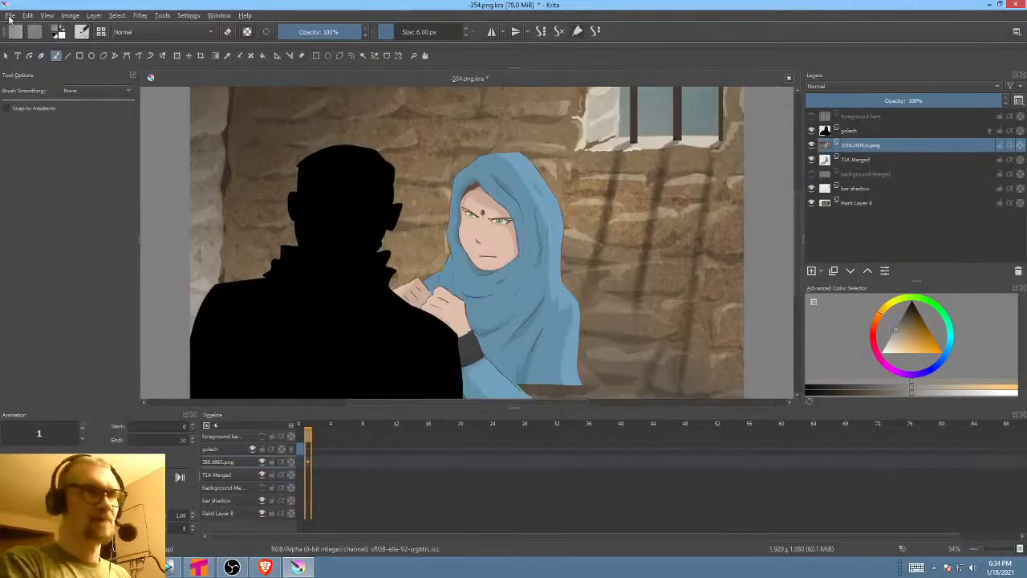
pyautogui.click(11, 15)
pyautogui.click(23, 65)
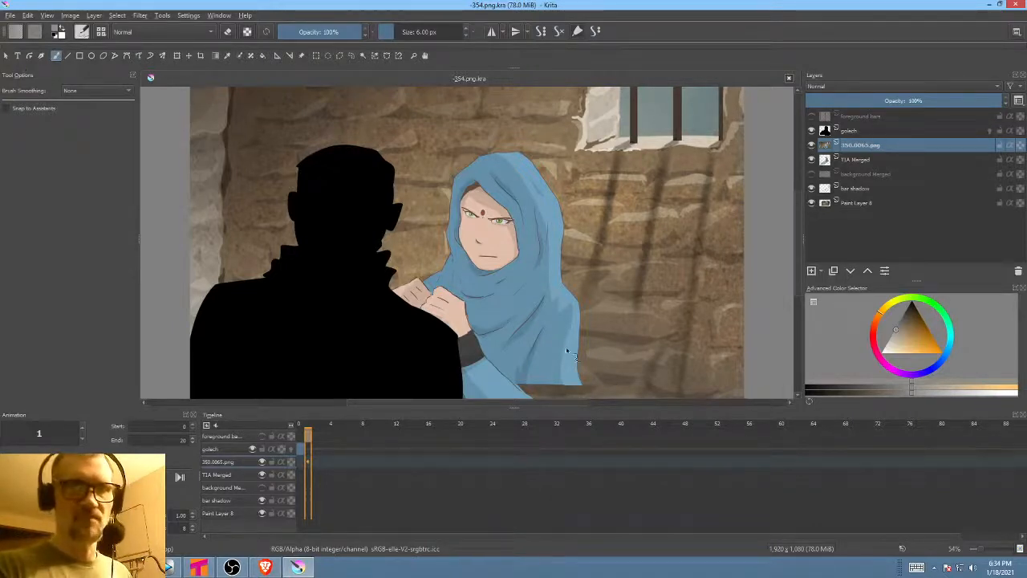
# - Move the 350.0065.png layer above the golech silhouette layer so that the whole figure is uncovered
pyautogui.moveTo(560, 247); pyautogui.dragTo(534, 270)
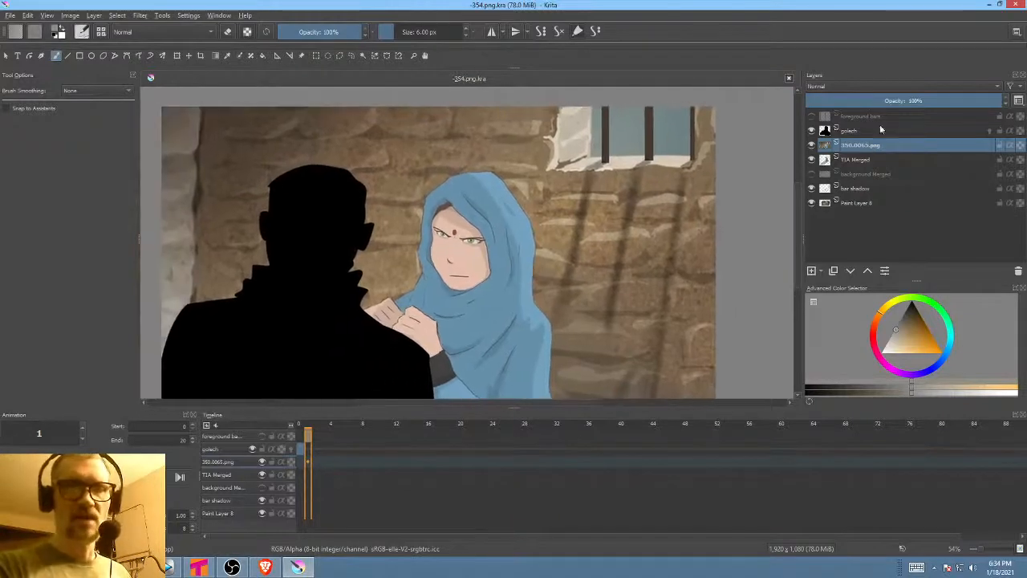
pyautogui.click(867, 272)
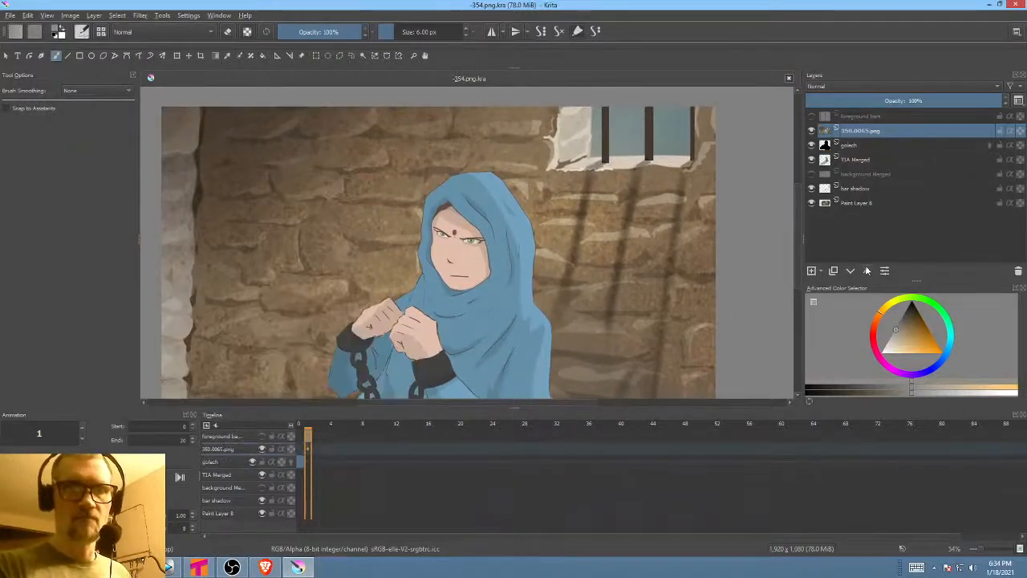
pyautogui.moveTo(556, 268)
pyautogui.mouseDown()
pyautogui.moveTo(587, 243)
pyautogui.moveTo(577, 264)
pyautogui.mouseUp()
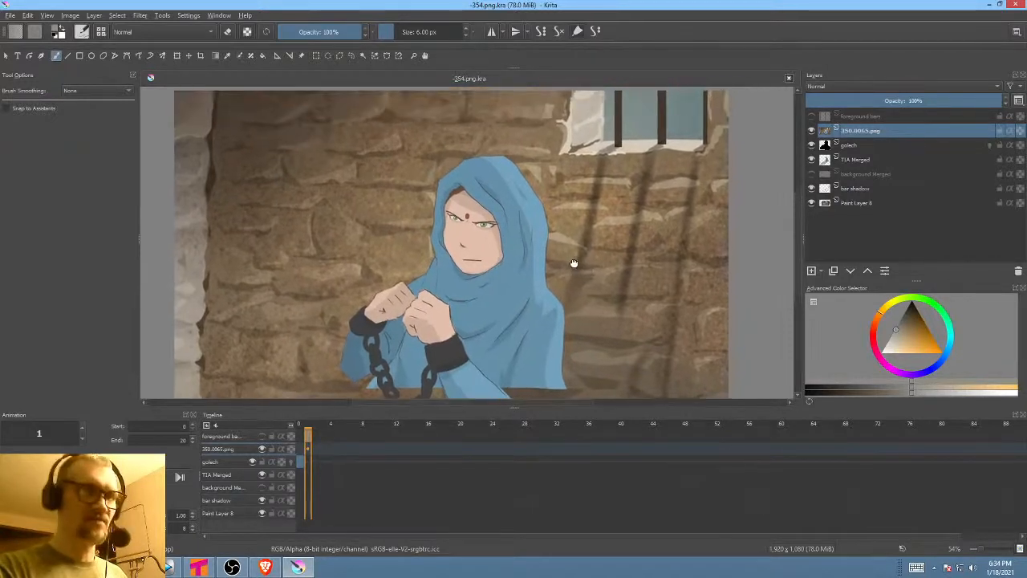
# - Trace a freehand outline selection around the hooded woman, her chained hands and upper body on the 350.0065.png layer
pyautogui.press('l')
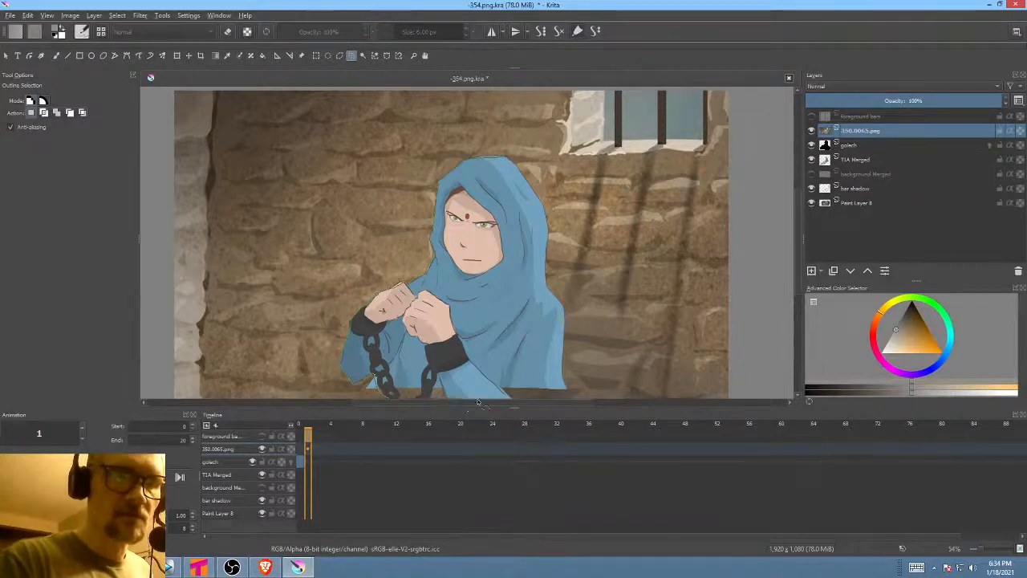
pyautogui.moveTo(538, 397); pyautogui.dragTo(568, 393)
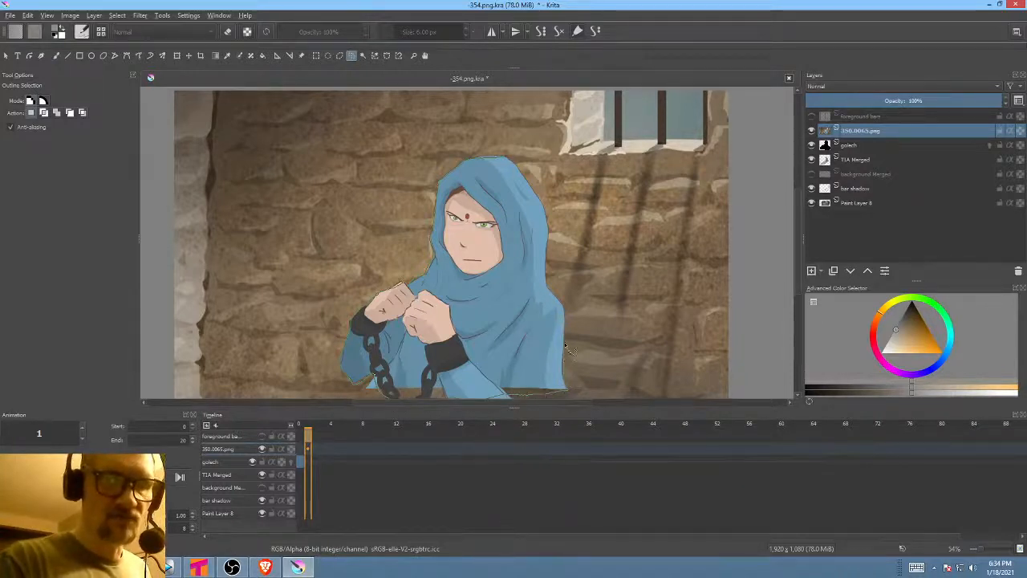
pyautogui.moveTo(567, 319); pyautogui.dragTo(559, 299)
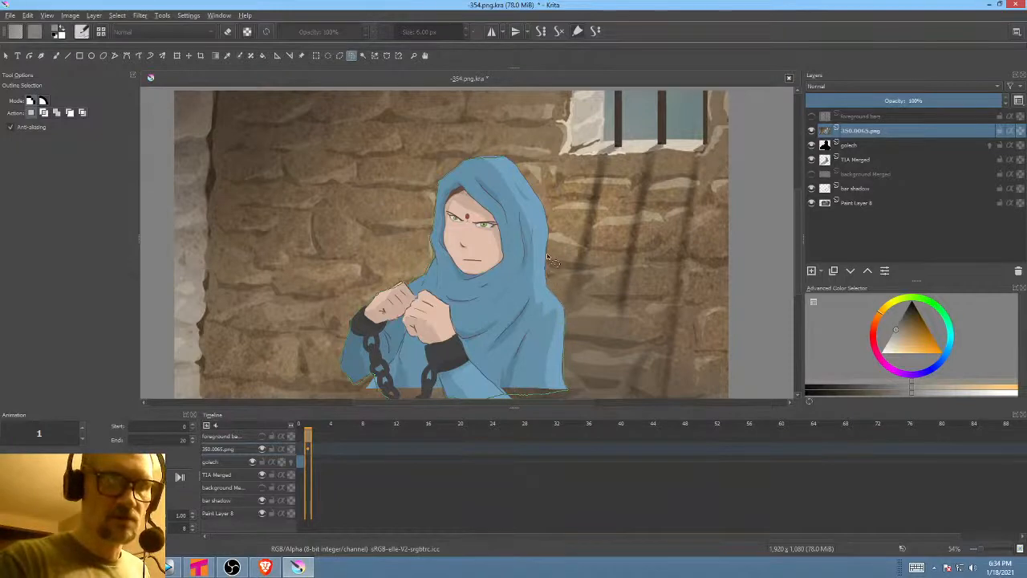
pyautogui.moveTo(548, 257); pyautogui.dragTo(550, 240)
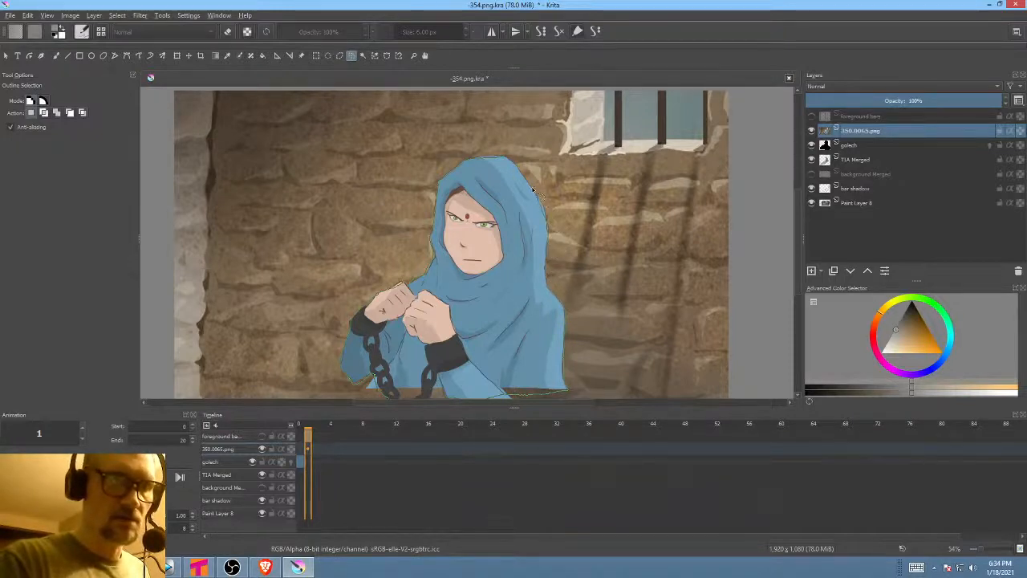
pyautogui.moveTo(507, 159); pyautogui.dragTo(511, 161)
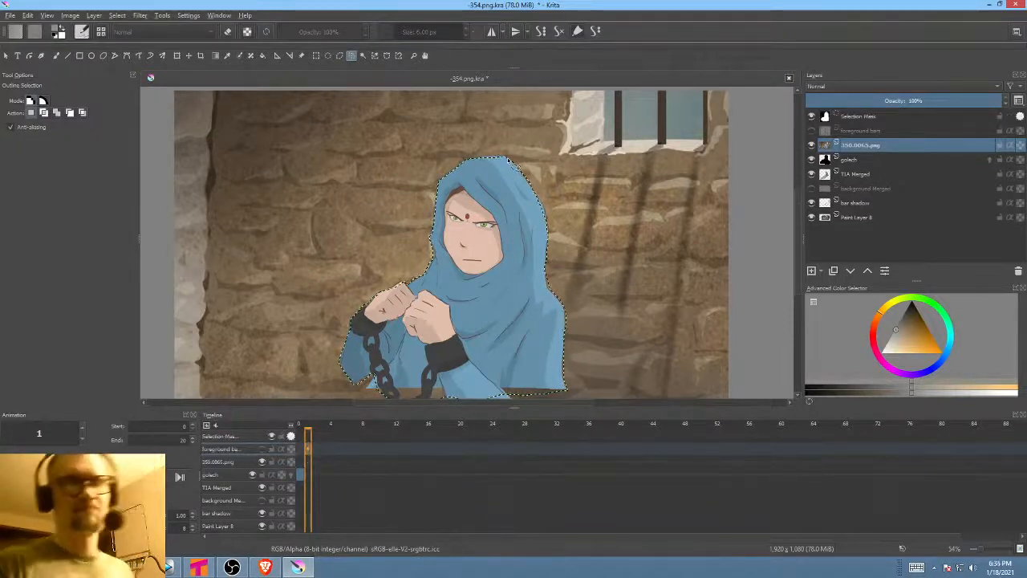
# - Invert the selection, delete the wall around the hooded woman, save the document and clear the selection
pyautogui.hotkey('ctrl', 'shift', 'i')
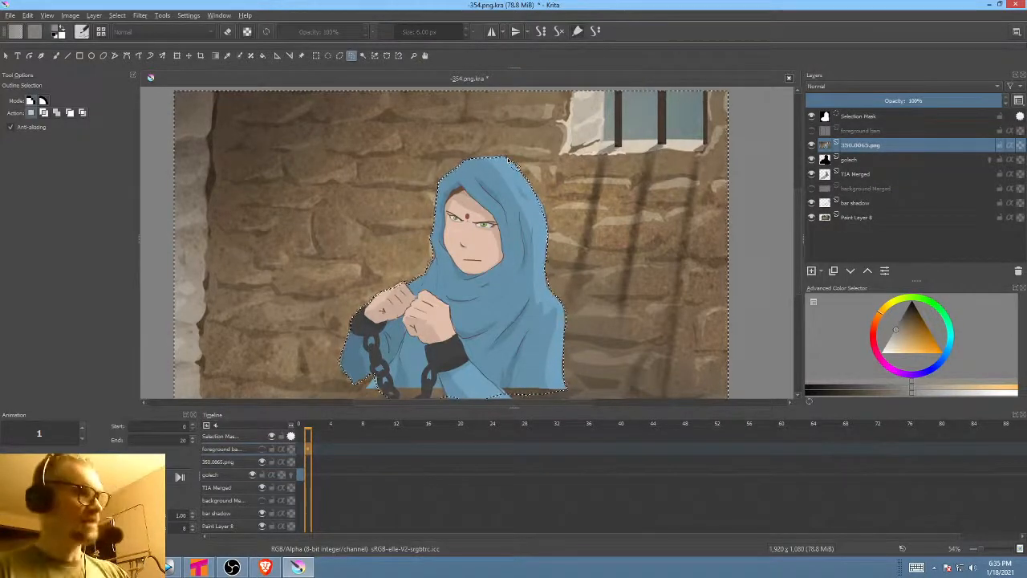
pyautogui.press('Delete')
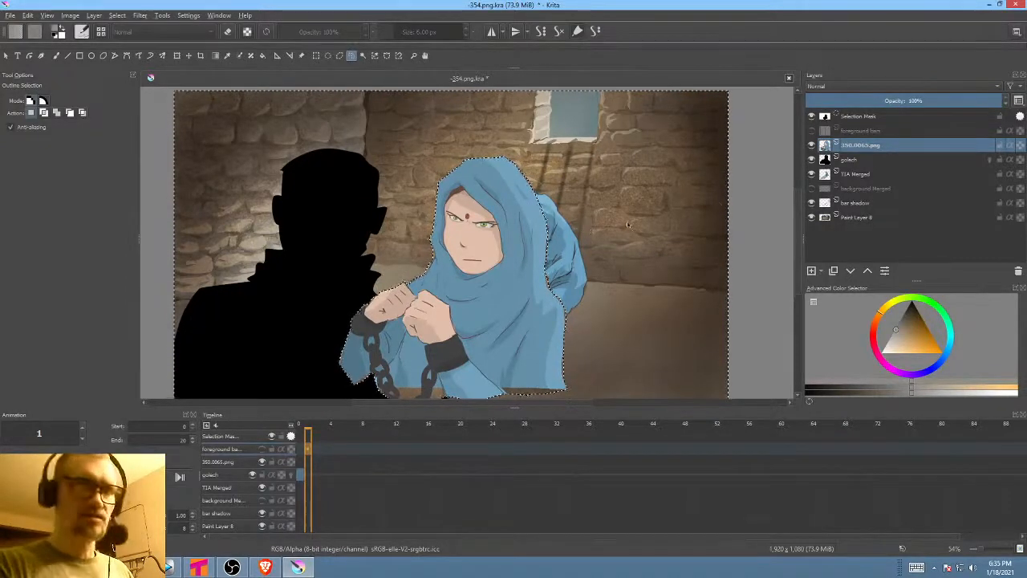
pyautogui.hotkey('ctrl', 's')
pyautogui.hotkey('ctrl', 'shift', 'a')
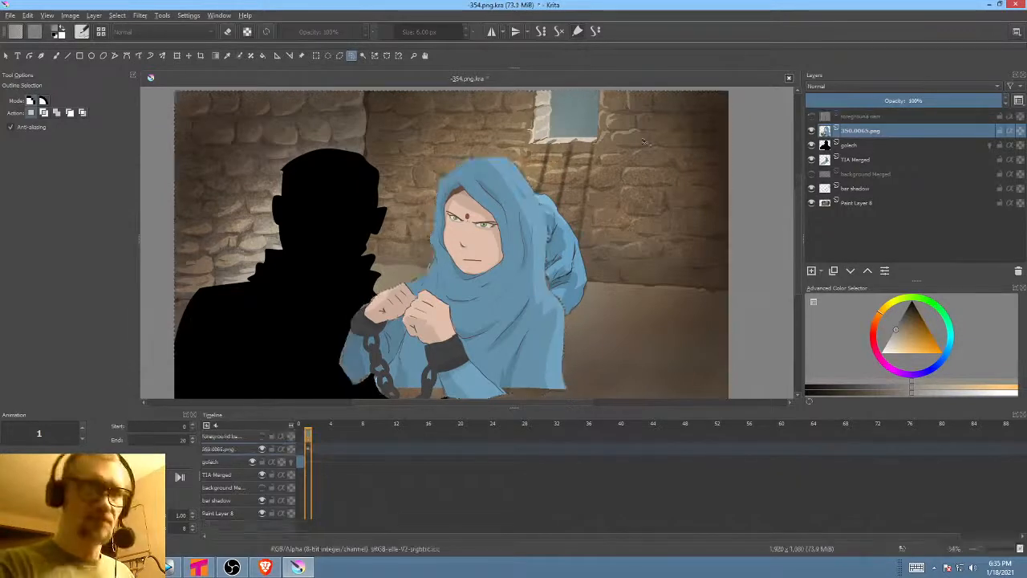
# - Shrink the cut-out upper body, tilt it slightly and place it over the seated figure's head and torso
pyautogui.hotkey('ctrl', 't')
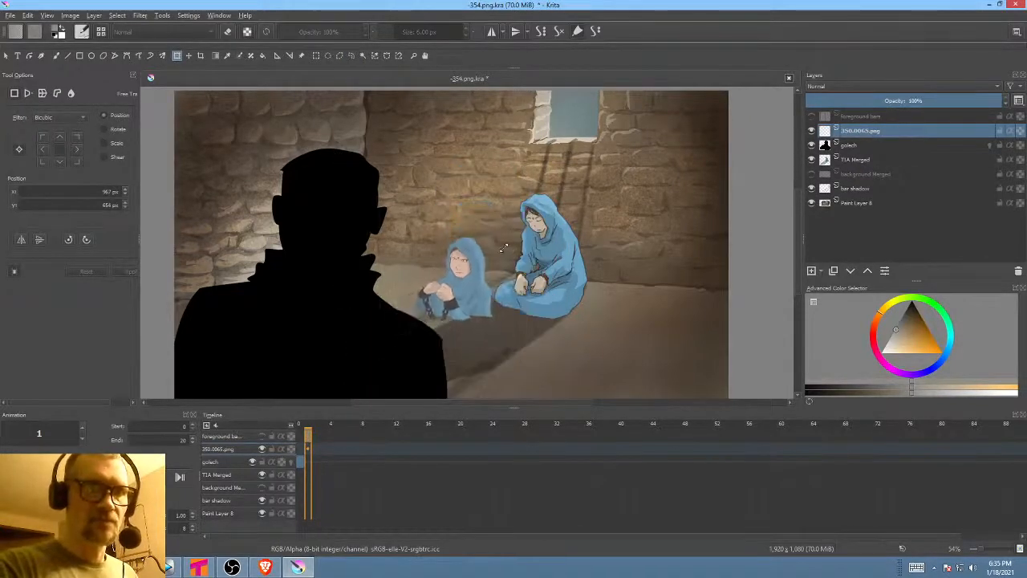
pyautogui.moveTo(471, 297); pyautogui.dragTo(571, 222)
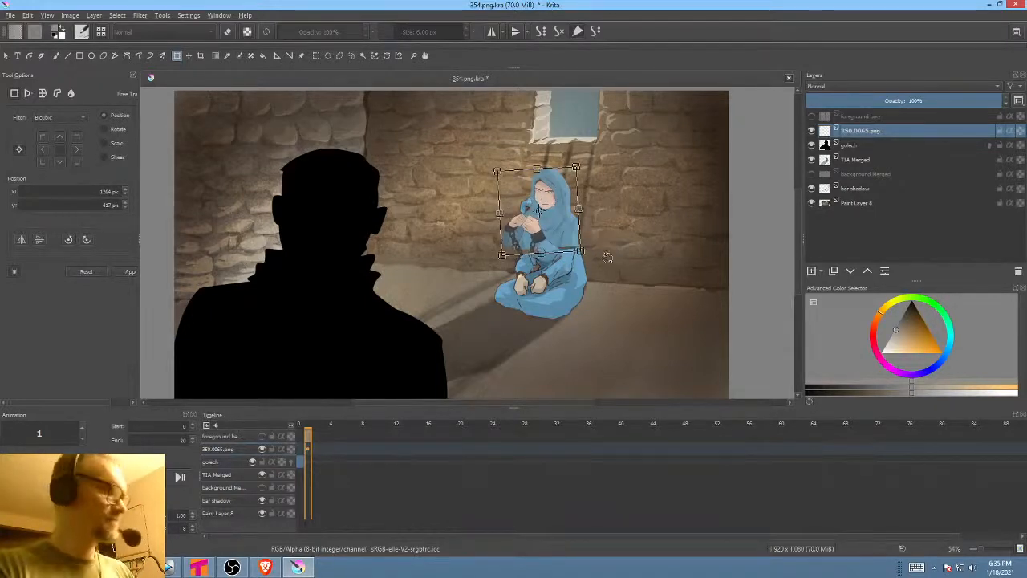
pyautogui.press('Return')
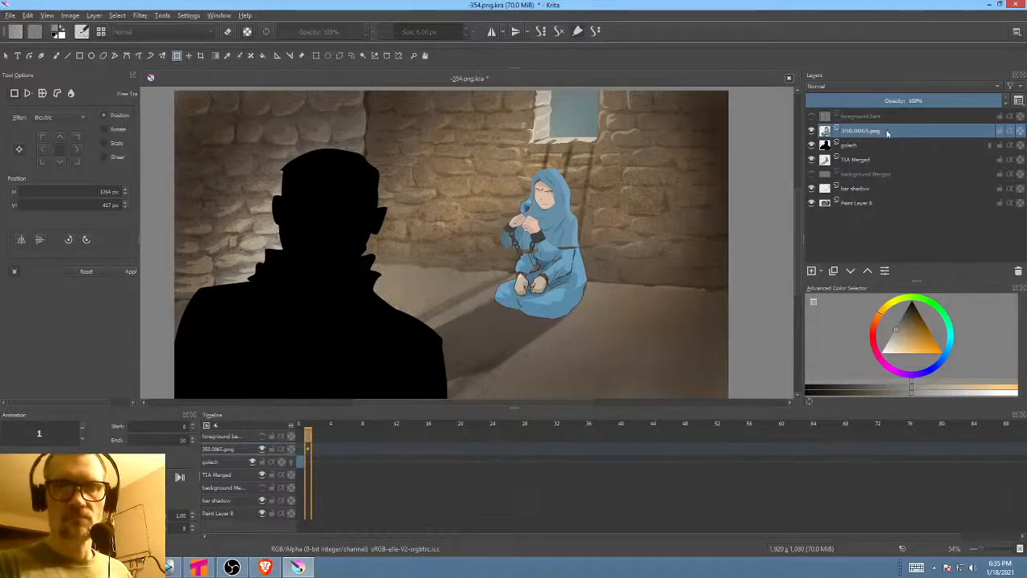
# - Move the 350.0065.png layer below golech, merge it into TIA Merged at frame 0 and toggle that layer's visibility to check it
pyautogui.click(851, 271)
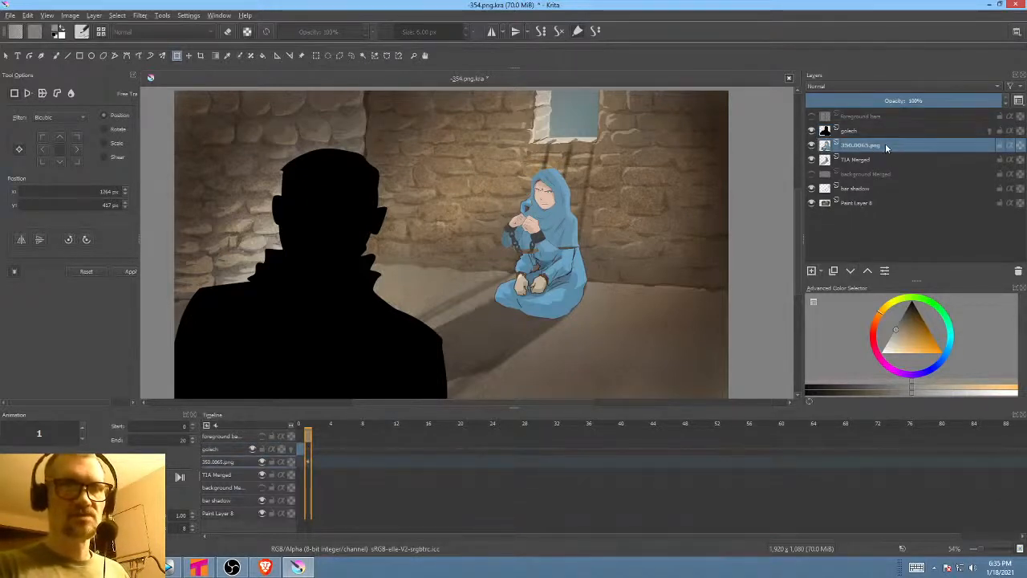
pyautogui.click(301, 477)
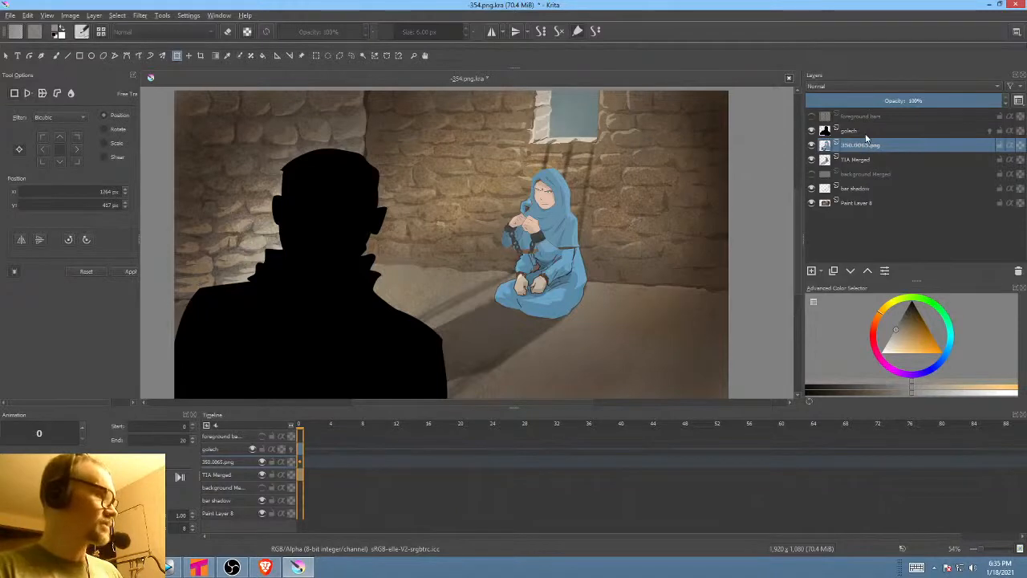
pyautogui.hotkey('ctrl', 'e')
pyautogui.click(812, 145)
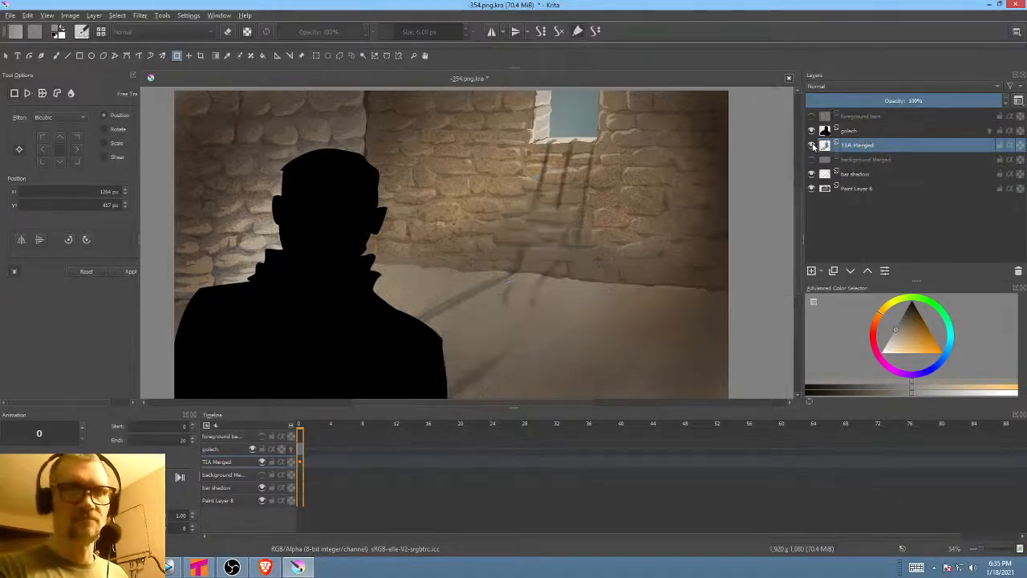
pyautogui.click(812, 145)
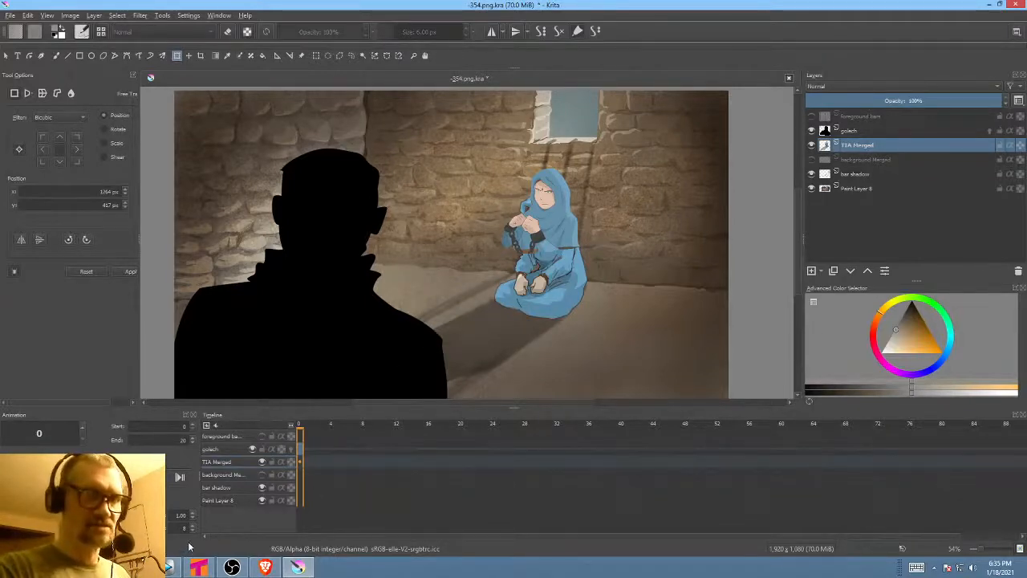
# - Erase the leftover piece of the old hood beside the pasted face on the TIA Merged layer
pyautogui.click(299, 566)
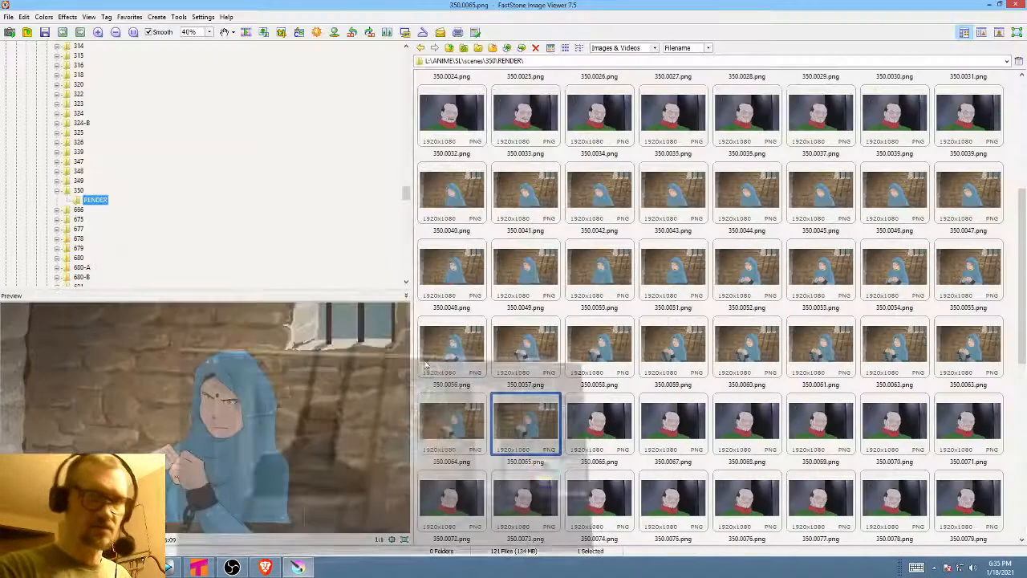
pyautogui.click(300, 567)
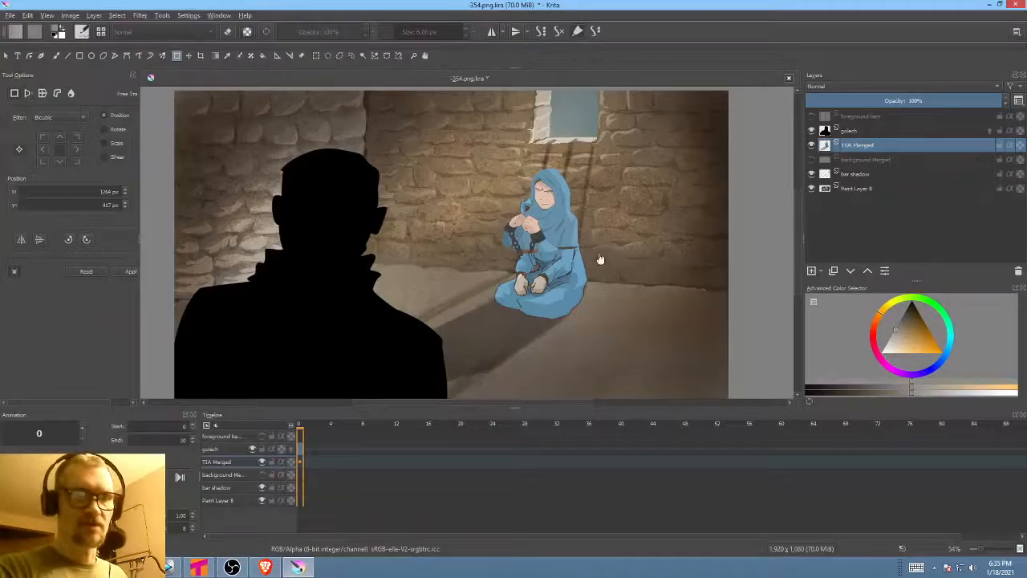
pyautogui.scroll(5, 522, 319)
pyautogui.scroll(-2, 523, 319)
pyautogui.moveTo(522, 319); pyautogui.dragTo(581, 240)
pyautogui.scroll(-2, 580, 240)
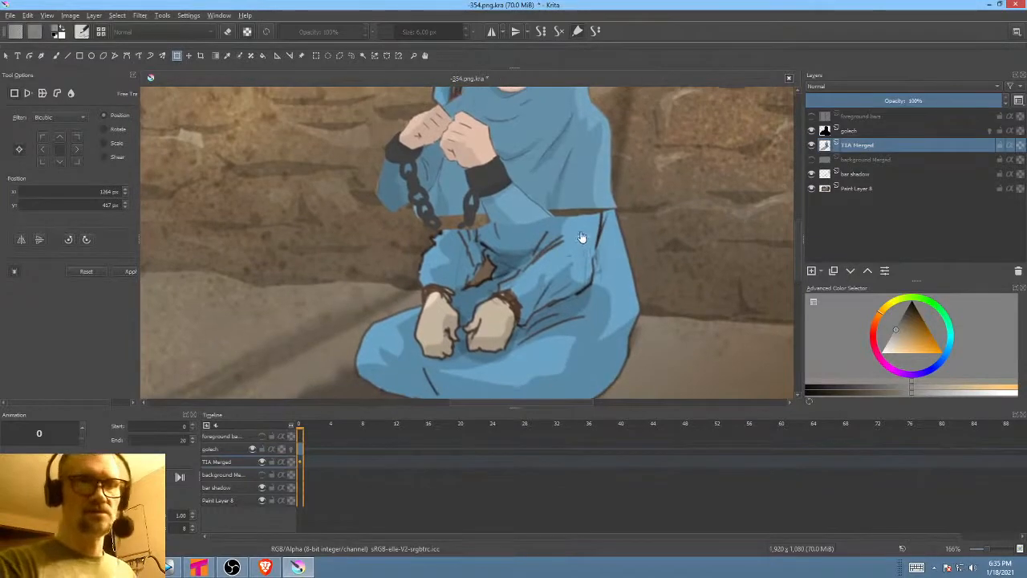
pyautogui.scroll(2, 573, 252)
pyautogui.moveTo(569, 289); pyautogui.dragTo(576, 265)
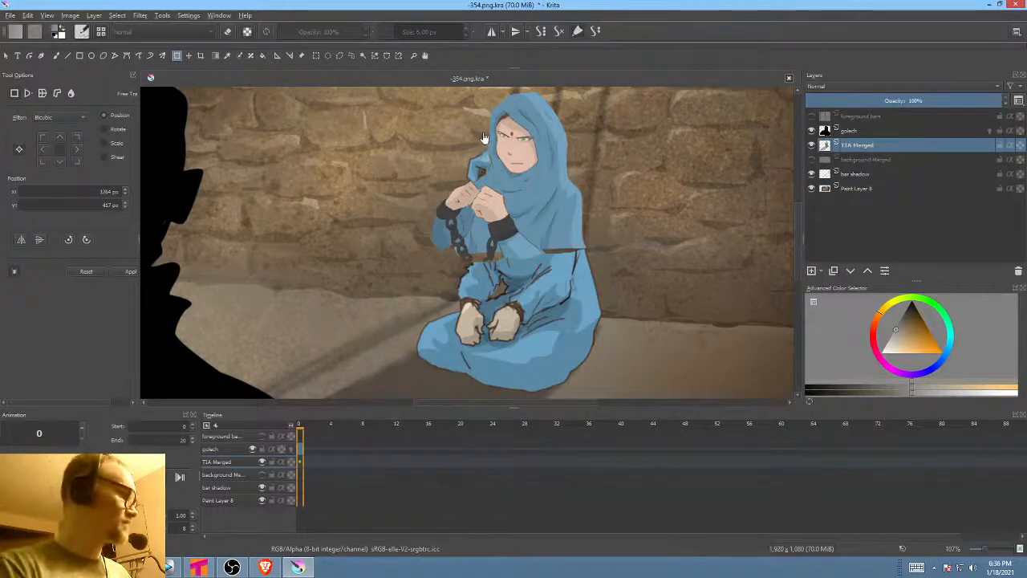
pyautogui.press('b')
pyautogui.press('e')
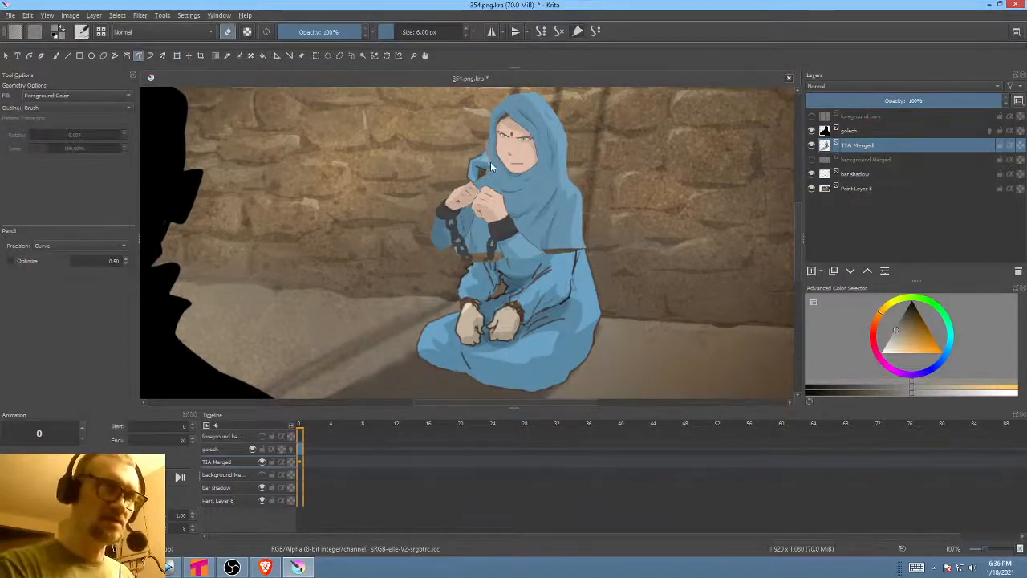
pyautogui.moveTo(612, 262); pyautogui.dragTo(589, 211)
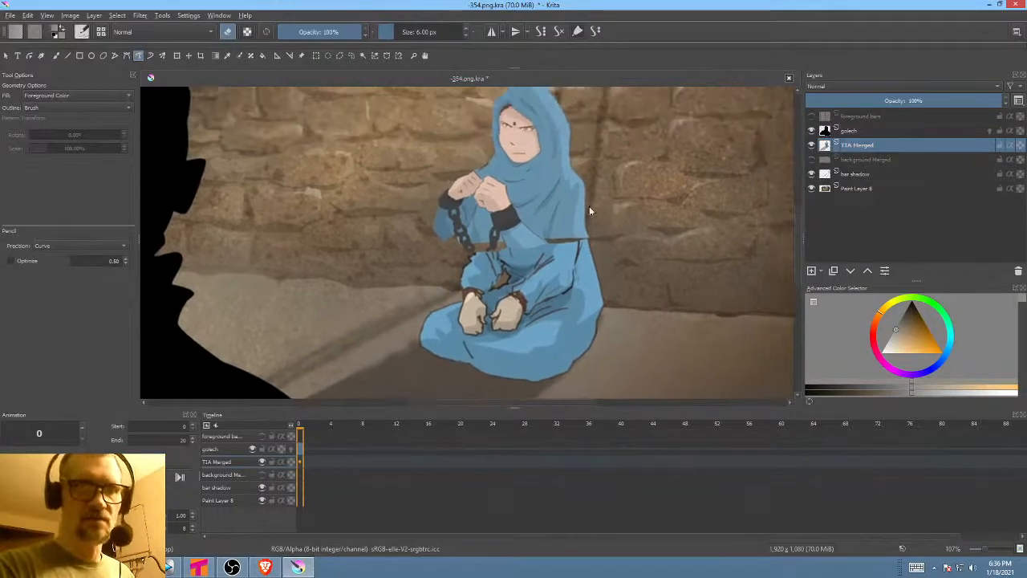
# - Sample the robe's blue and fill shapes over the seam between the pasted shawl and the seated body
pyautogui.press('e')
pyautogui.keyDown('ctrl'); pyautogui.click(587, 267); pyautogui.keyUp('ctrl')
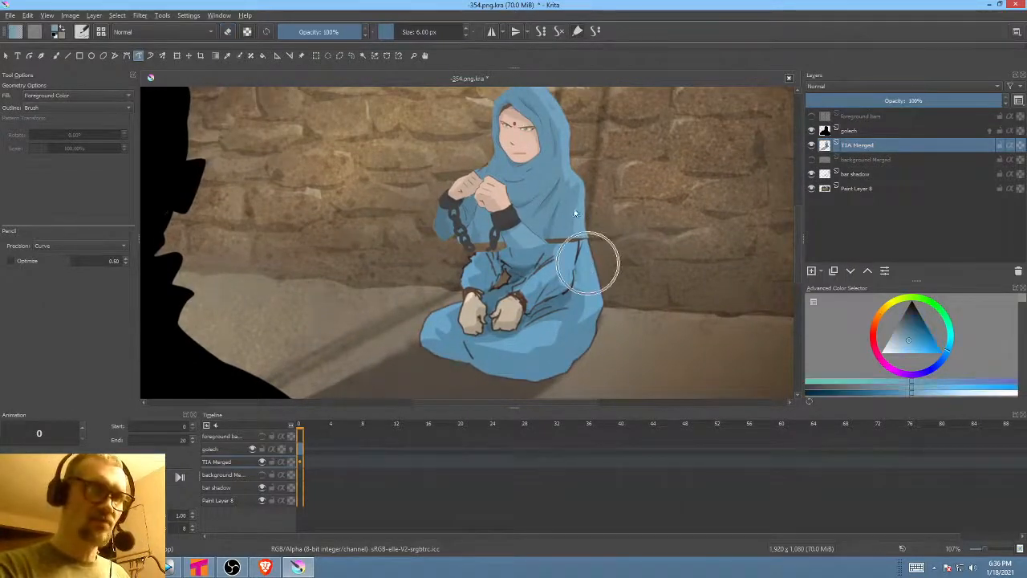
pyautogui.moveTo(584, 200)
pyautogui.mouseDown()
pyautogui.moveTo(588, 242)
pyautogui.moveTo(576, 234)
pyautogui.moveTo(583, 207)
pyautogui.mouseUp()
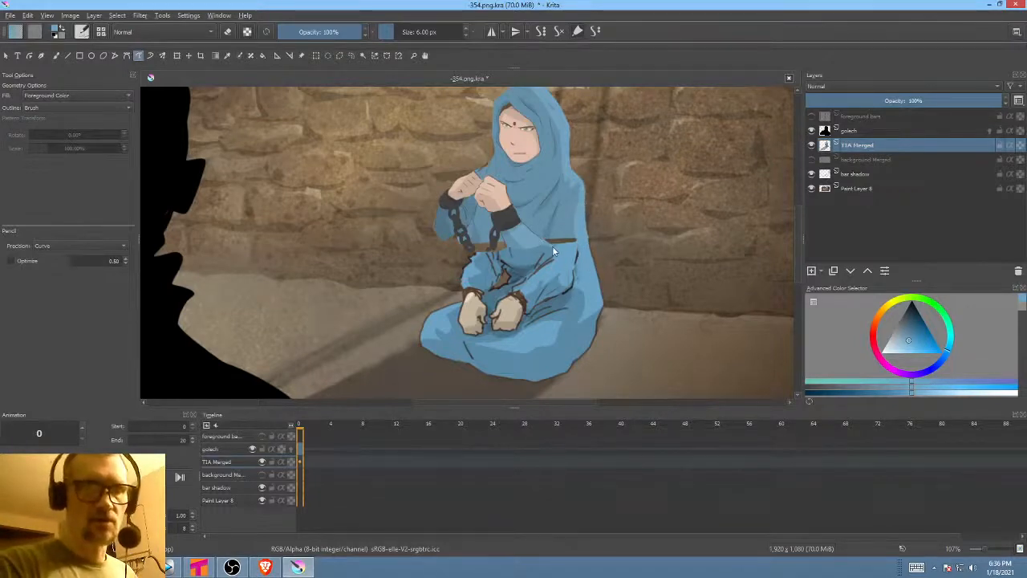
pyautogui.moveTo(552, 266)
pyautogui.mouseDown()
pyautogui.moveTo(525, 225)
pyautogui.moveTo(532, 221)
pyautogui.mouseUp()
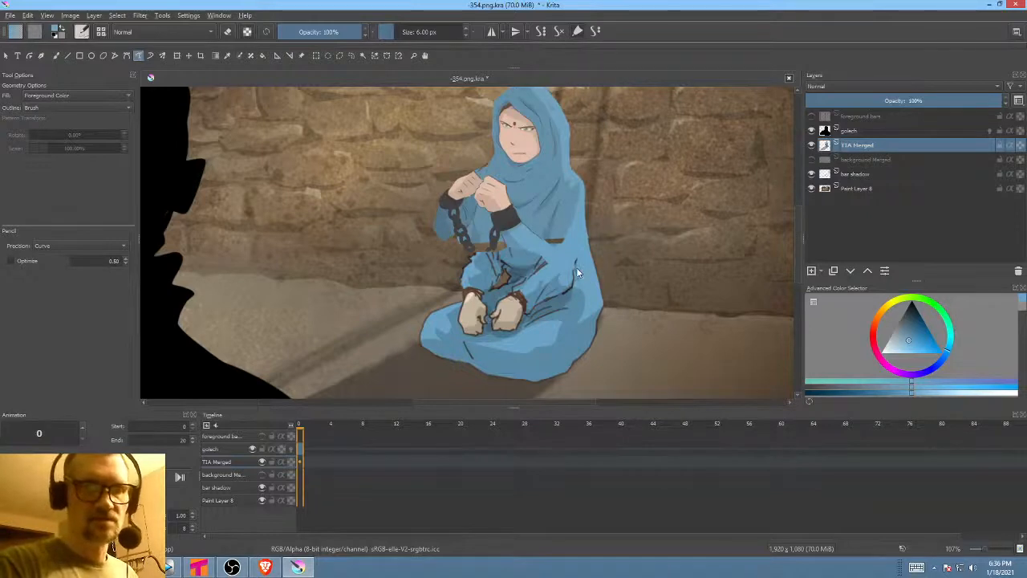
# - Cover the old hands and the dark outlines across the lap with filled shapes in the robe's sampled blues
pyautogui.moveTo(563, 272); pyautogui.dragTo(575, 264)
pyautogui.keyDown('ctrl'); pyautogui.click(579, 293); pyautogui.keyUp('ctrl')
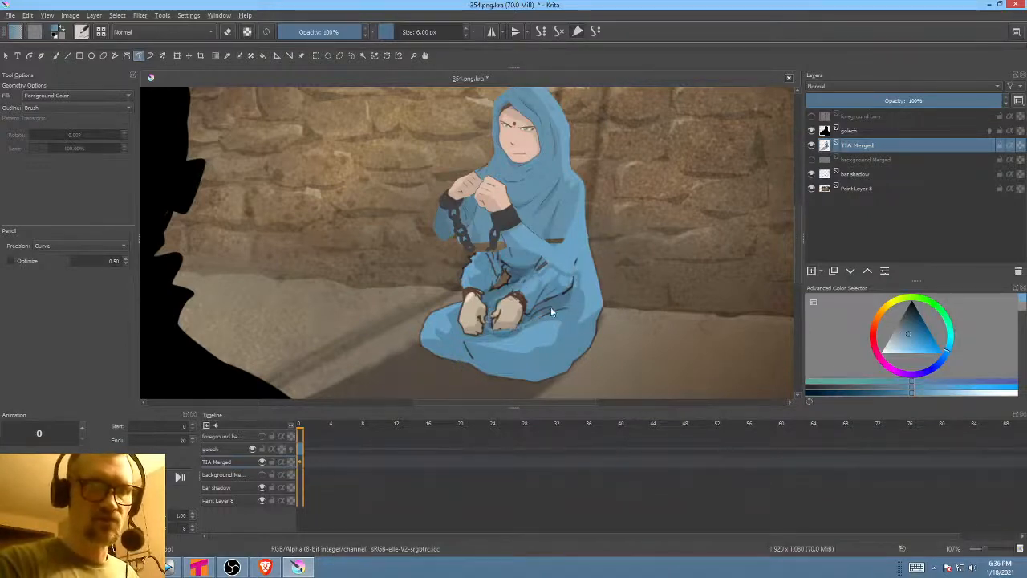
pyautogui.moveTo(551, 311); pyautogui.dragTo(571, 287)
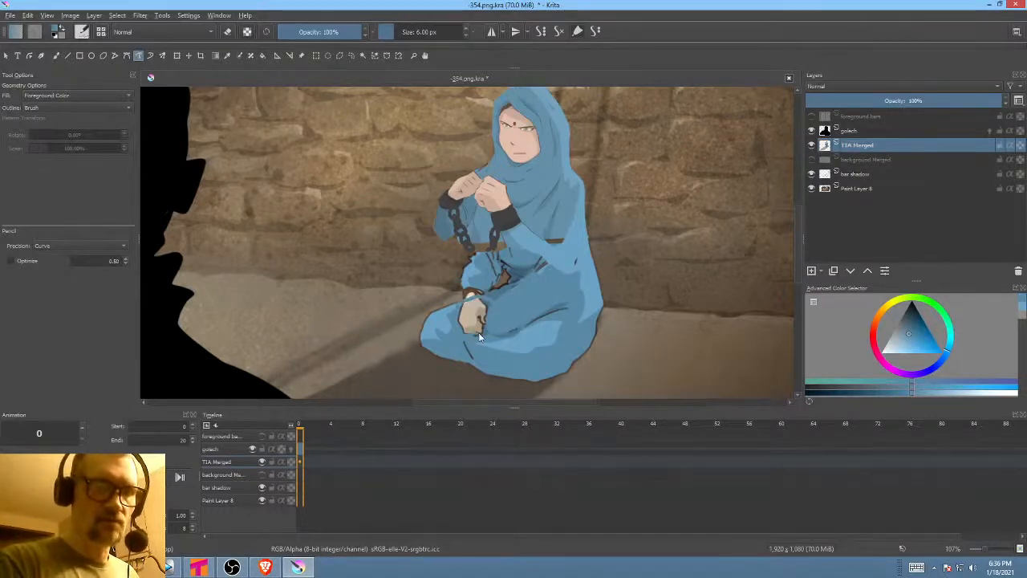
pyautogui.keyDown('ctrl'); pyautogui.click(495, 293); pyautogui.keyUp('ctrl')
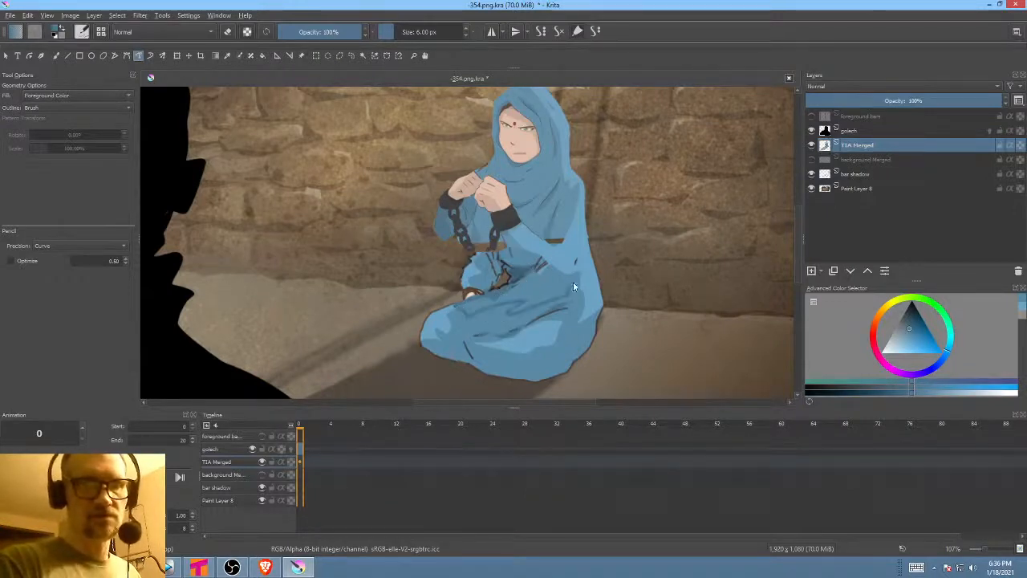
pyautogui.moveTo(526, 282); pyautogui.dragTo(497, 284)
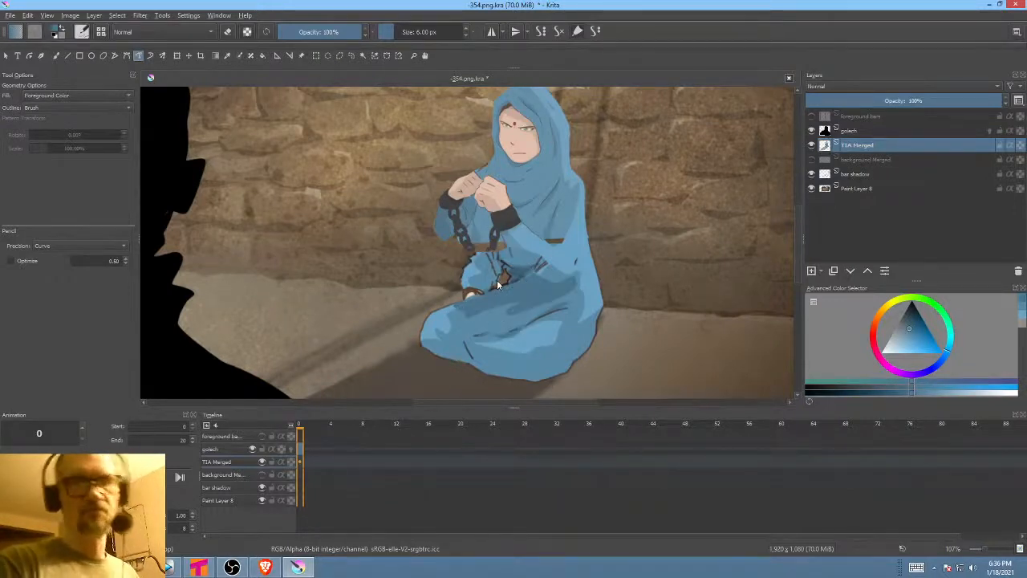
# - Fill sampled blue over the remaining dark fold marks between the near sleeve and the lap
pyautogui.moveTo(598, 271); pyautogui.dragTo(627, 292)
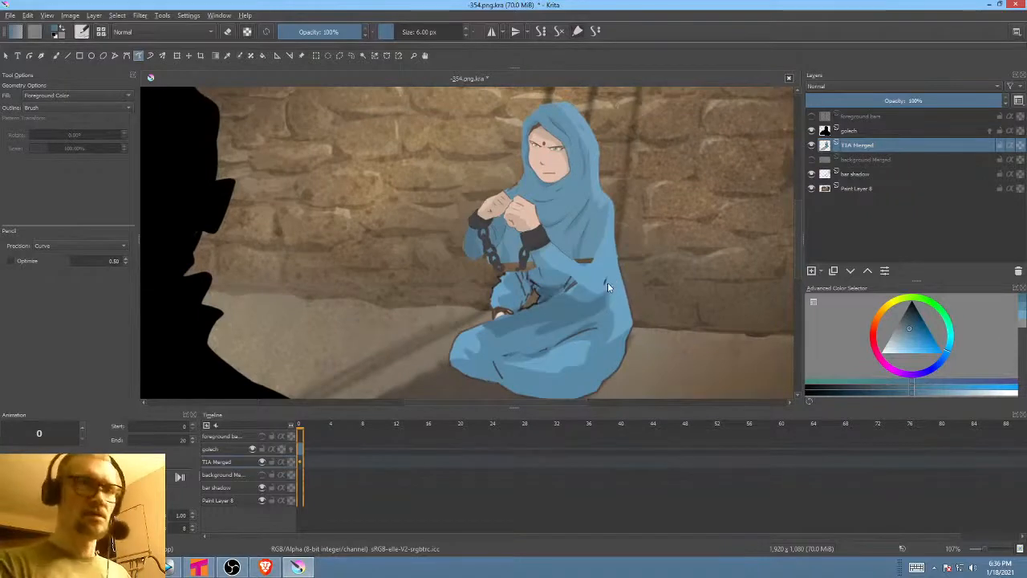
pyautogui.press('1')
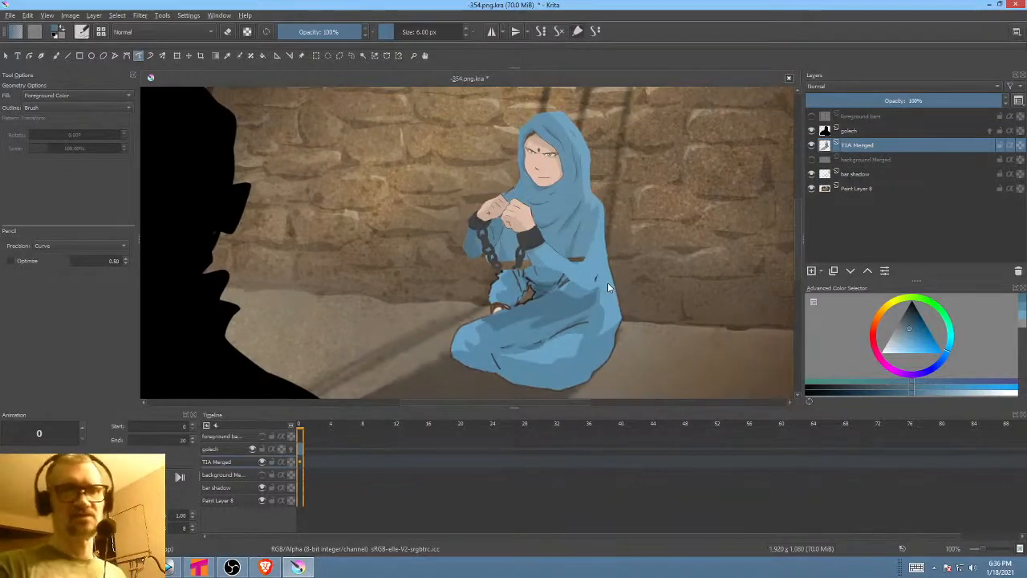
pyautogui.moveTo(567, 297); pyautogui.dragTo(553, 318)
pyautogui.keyDown('ctrl'); pyautogui.click(535, 287); pyautogui.keyUp('ctrl')
pyautogui.keyDown('ctrl'); pyautogui.click(526, 277); pyautogui.keyUp('ctrl')
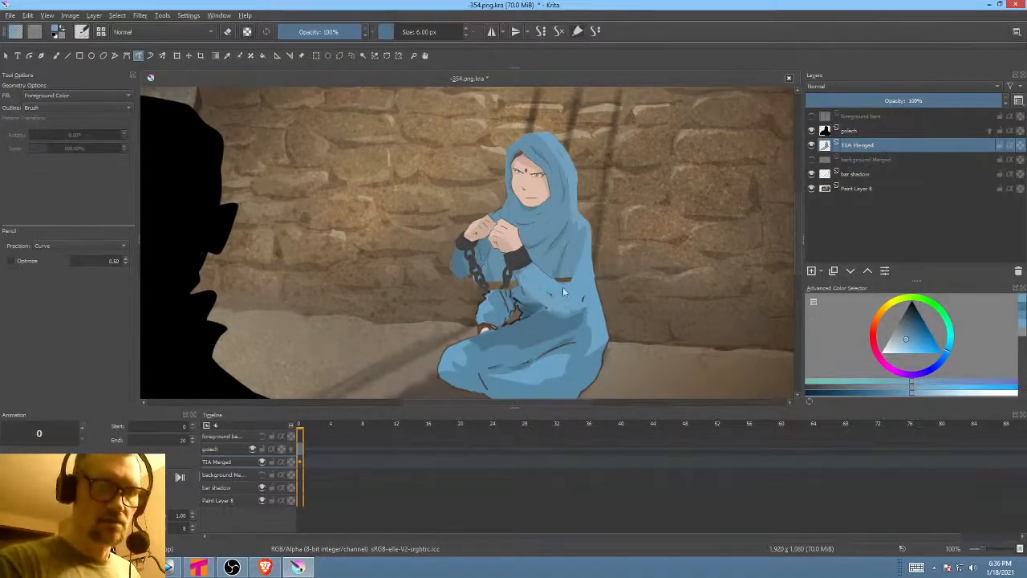
# - Patch the near sleeve and the brown gap at the shawl's hem with sampled blue, setting the pencil precision to Raw
pyautogui.keyDown('ctrl'); pyautogui.click(573, 254); pyautogui.keyUp('ctrl')
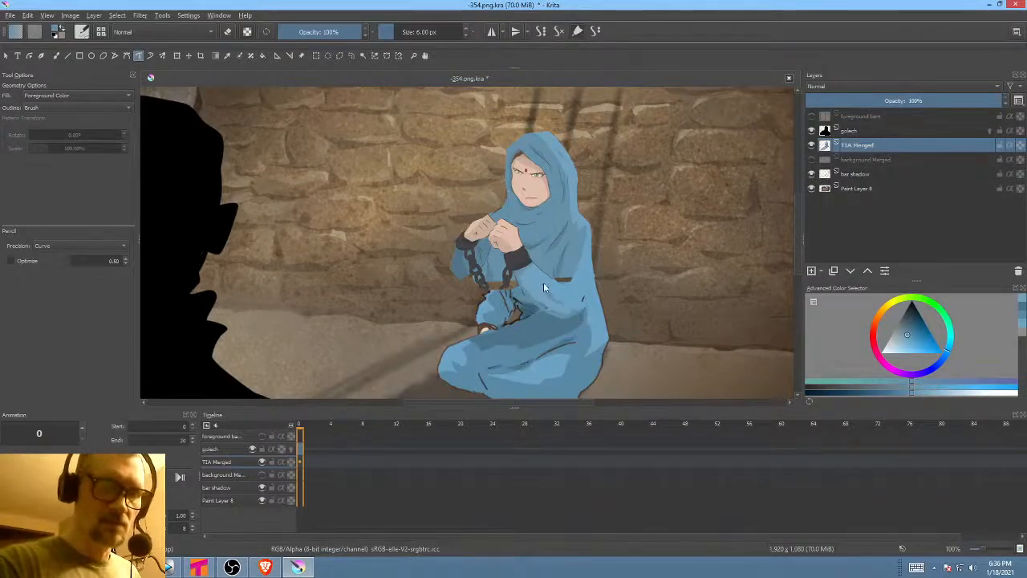
pyautogui.moveTo(543, 283); pyautogui.dragTo(531, 265)
pyautogui.moveTo(619, 278); pyautogui.dragTo(621, 259)
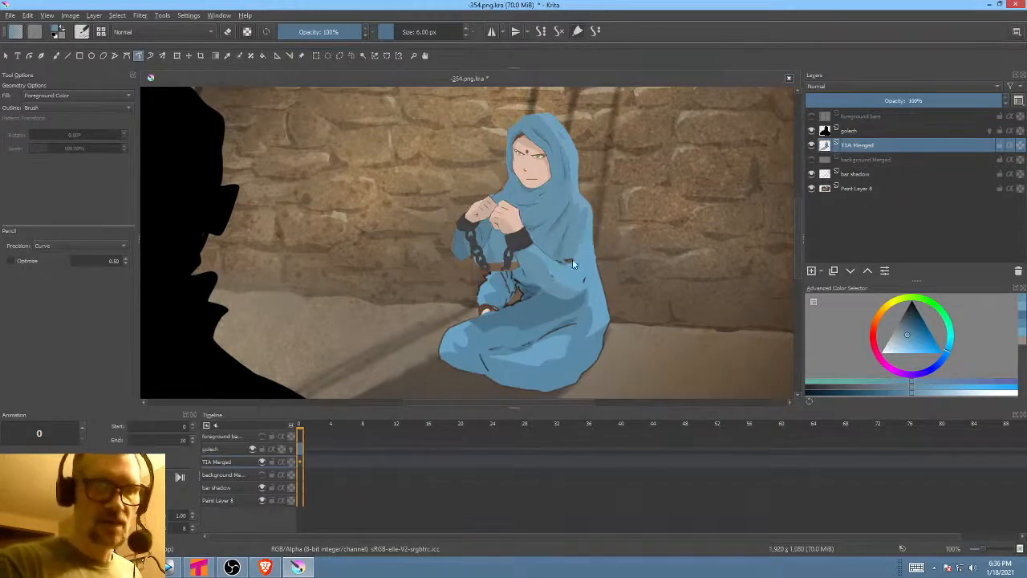
pyautogui.click(65, 245)
pyautogui.click(65, 233)
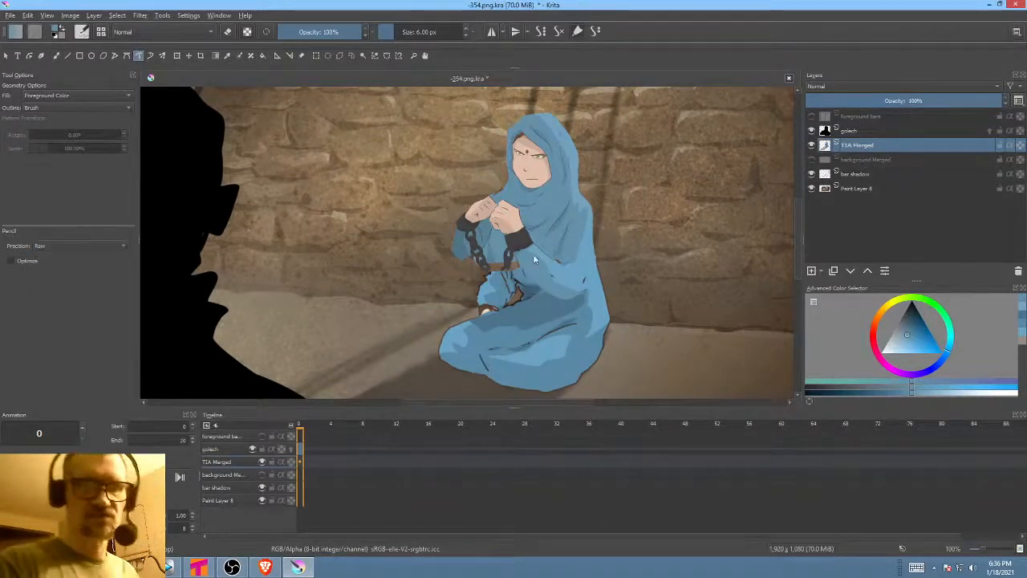
pyautogui.moveTo(535, 259); pyautogui.dragTo(574, 249)
pyautogui.keyDown('ctrl'); pyautogui.click(499, 228); pyautogui.keyUp('ctrl')
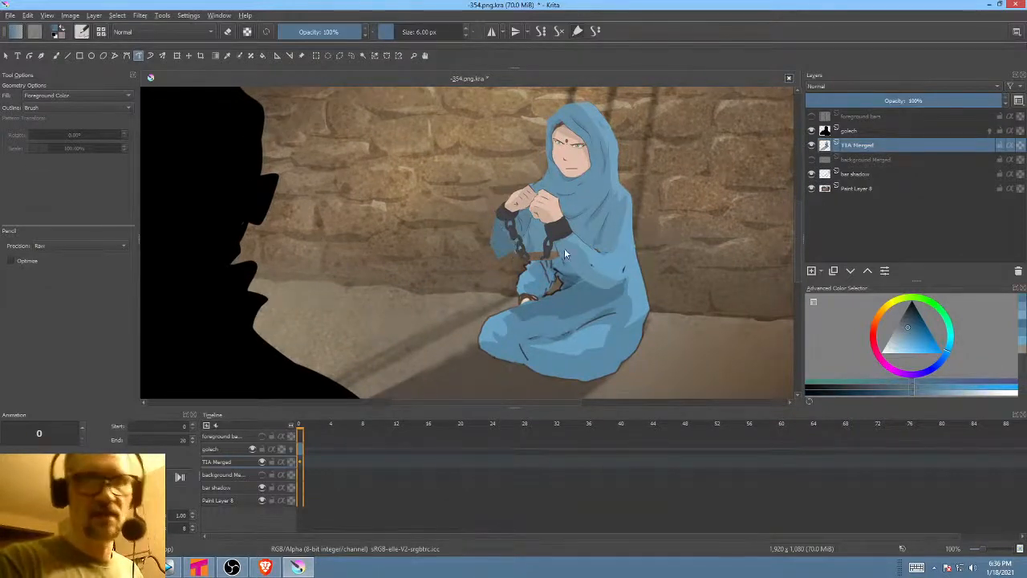
# - Erase the old sleeve, cuff and outlines left beneath the chain on the TIA Merged layer
pyautogui.moveTo(564, 253); pyautogui.dragTo(469, 265)
pyautogui.moveTo(457, 304); pyautogui.dragTo(527, 215)
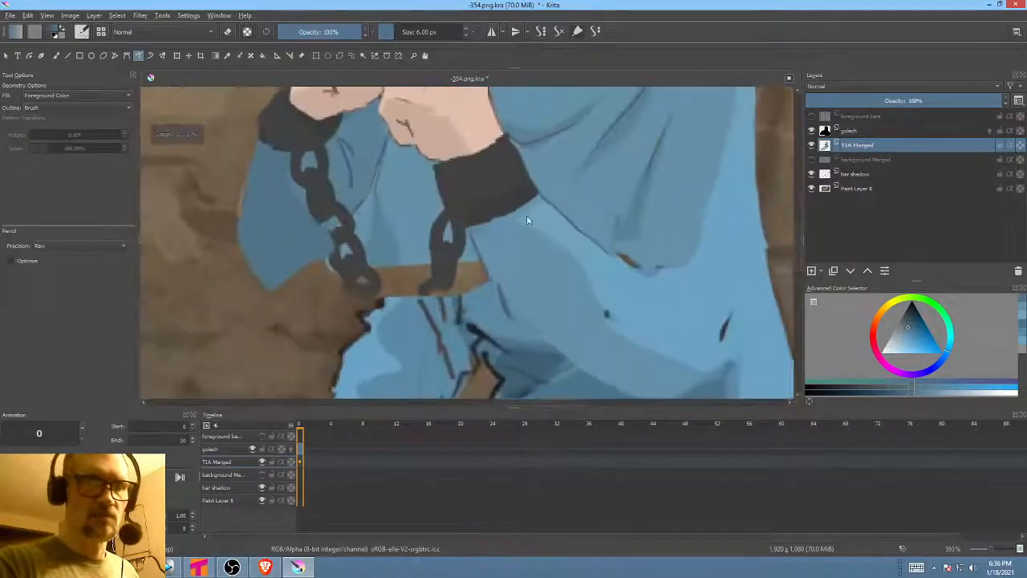
pyautogui.moveTo(472, 277); pyautogui.dragTo(520, 209)
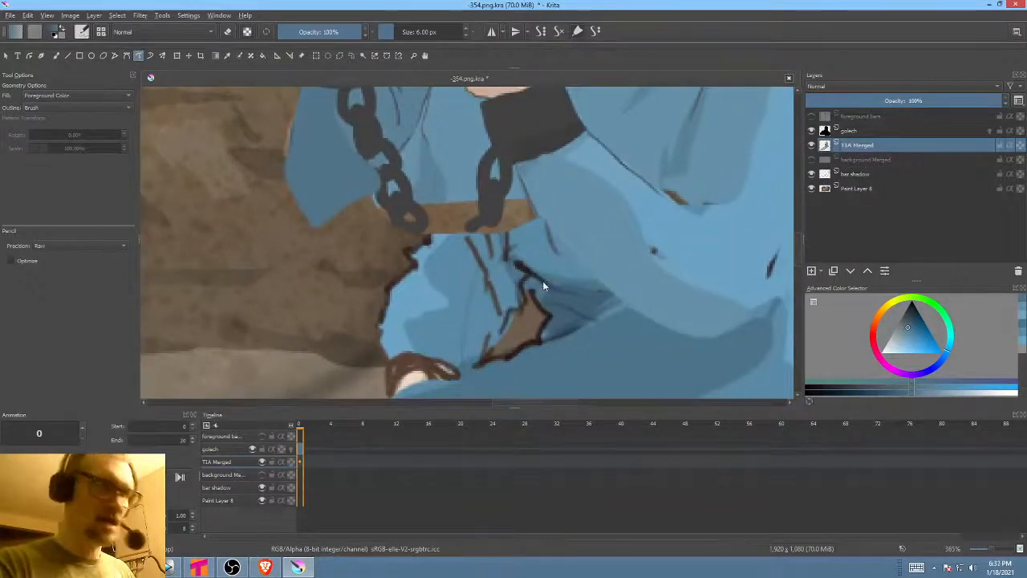
pyautogui.press('e')
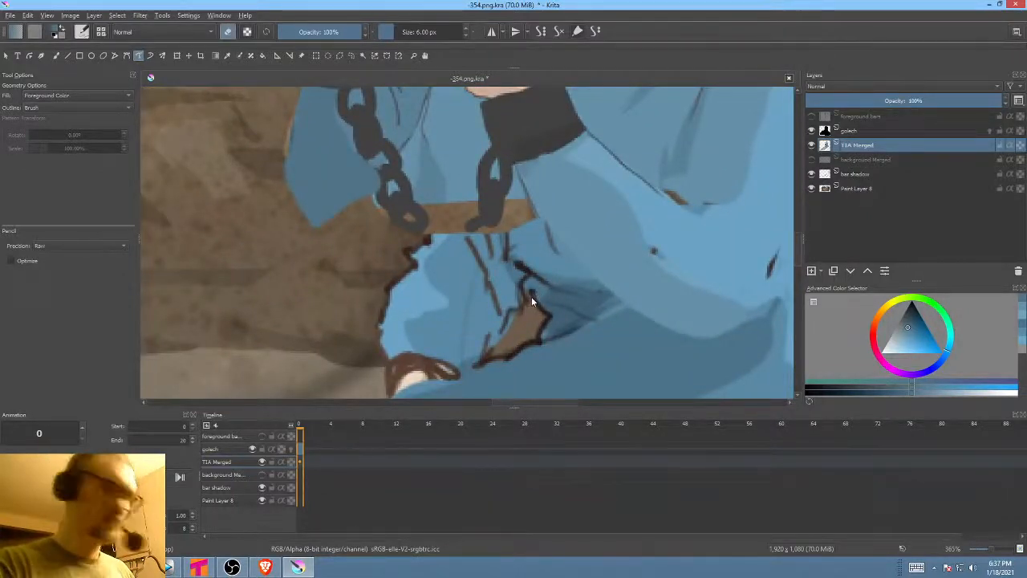
pyautogui.moveTo(532, 294); pyautogui.dragTo(544, 236)
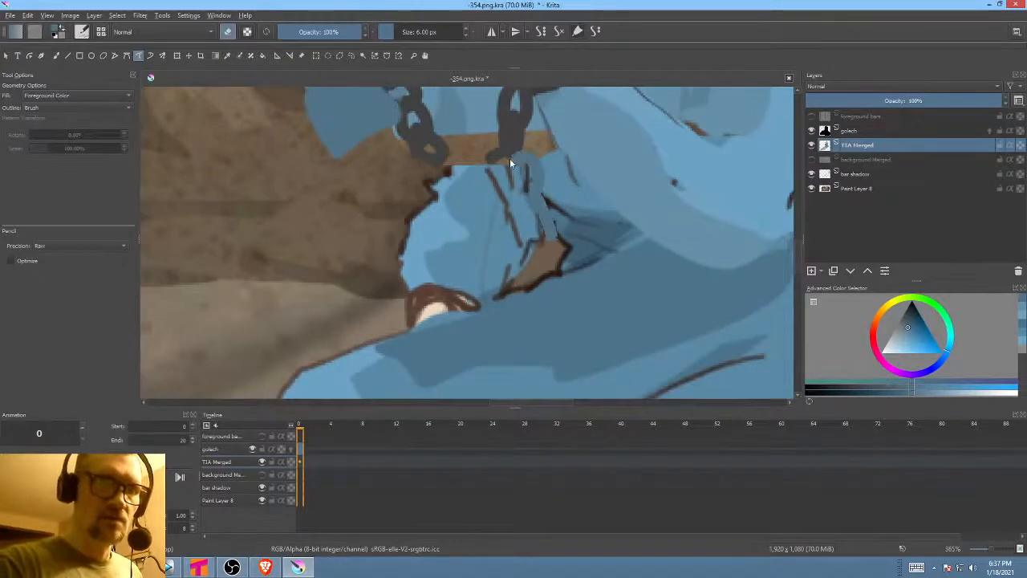
pyautogui.moveTo(511, 159)
pyautogui.mouseDown()
pyautogui.moveTo(407, 219)
pyautogui.moveTo(382, 327)
pyautogui.moveTo(451, 309)
pyautogui.moveTo(554, 247)
pyautogui.moveTo(568, 257)
pyautogui.moveTo(575, 309)
pyautogui.mouseUp()
pyautogui.moveTo(488, 278); pyautogui.dragTo(483, 268)
pyautogui.moveTo(481, 209); pyautogui.dragTo(465, 297)
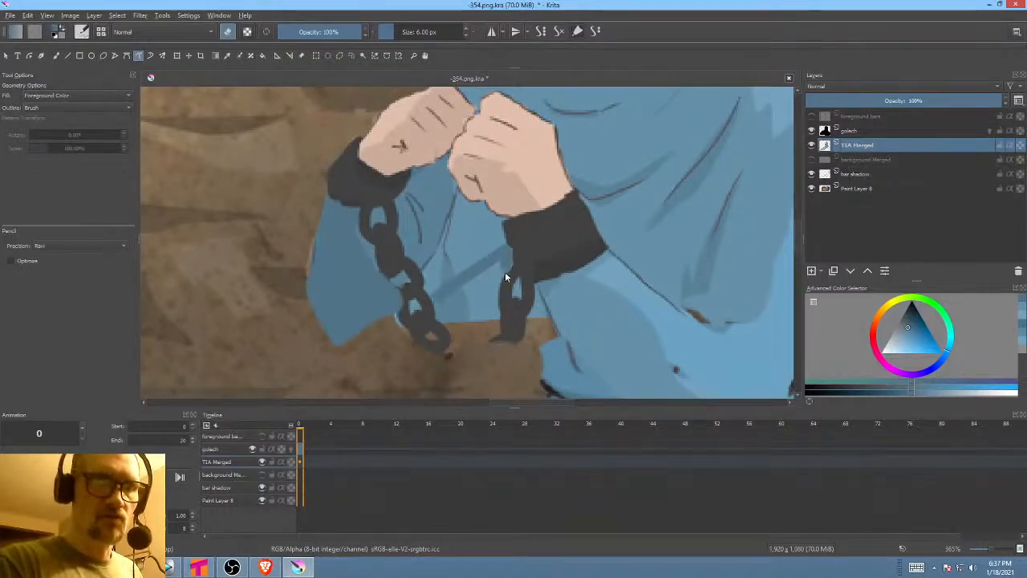
# - Erase the leftover robe pieces between the chain ends and along the inner edge of the near sleeve
pyautogui.moveTo(440, 322); pyautogui.dragTo(438, 294)
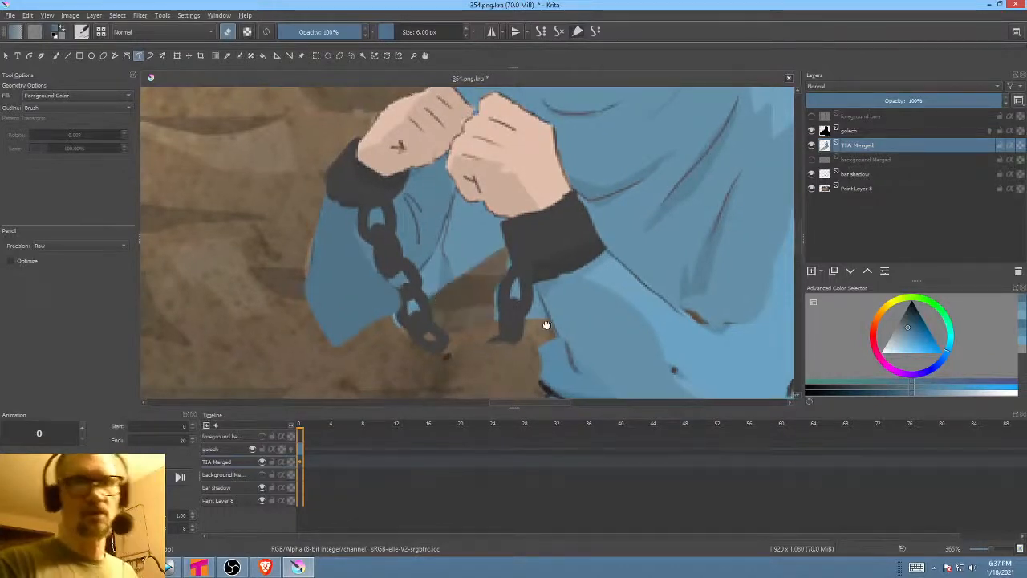
pyautogui.moveTo(534, 320); pyautogui.dragTo(592, 167)
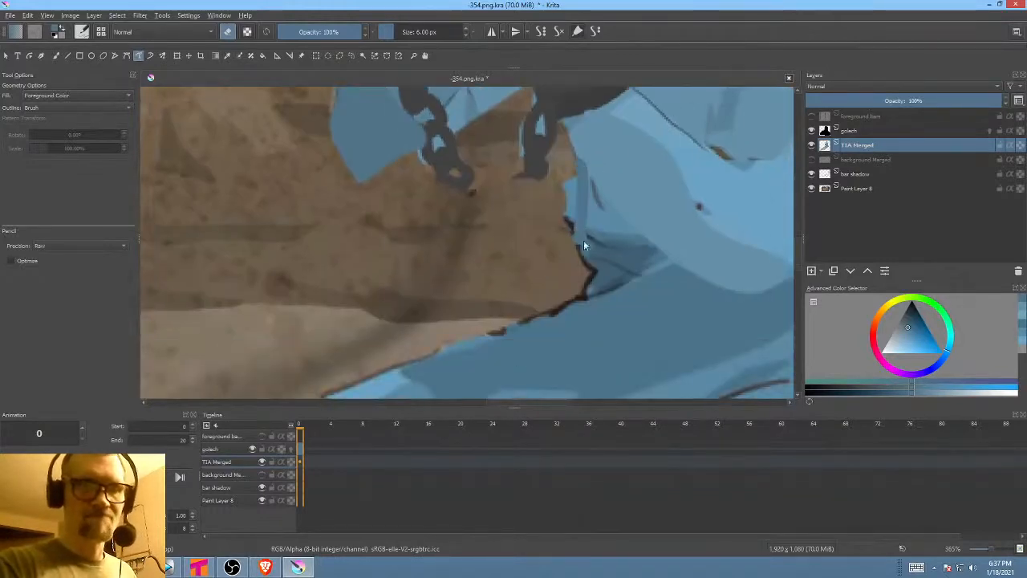
pyautogui.moveTo(583, 240)
pyautogui.mouseDown()
pyautogui.moveTo(572, 275)
pyautogui.moveTo(589, 358)
pyautogui.mouseUp()
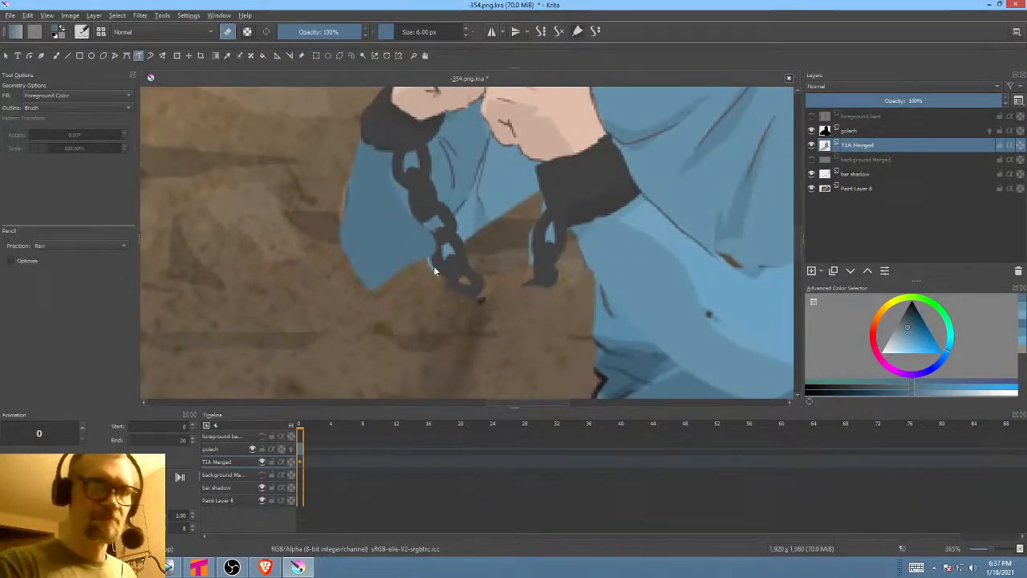
pyautogui.moveTo(462, 268); pyautogui.dragTo(430, 301)
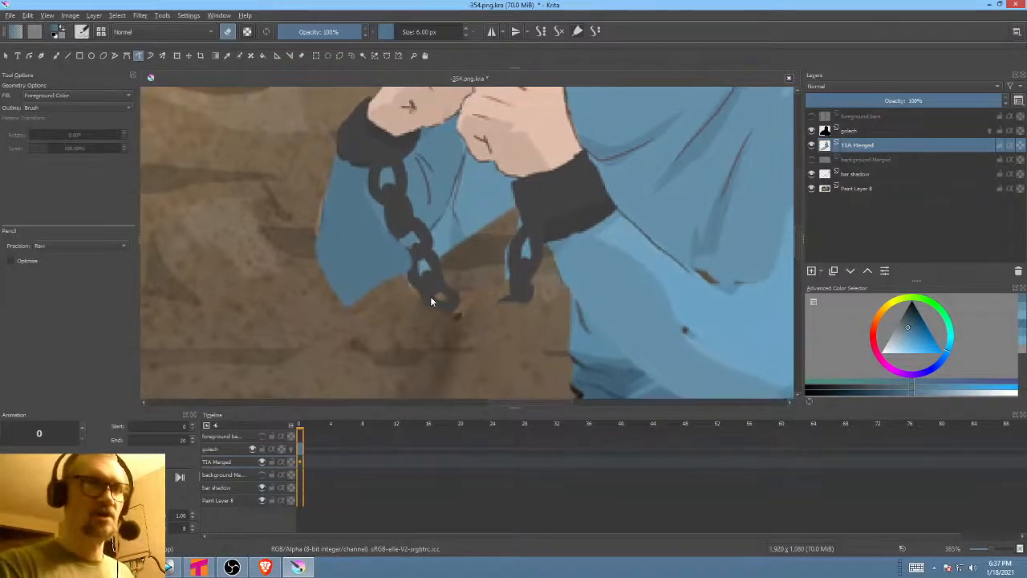
# - Sample the chain's dark gray and paint the missing links with a 7.25 px brush to join both chain ends
pyautogui.keyDown('ctrl'); pyautogui.click(401, 212); pyautogui.keyUp('ctrl')
pyautogui.press('e')
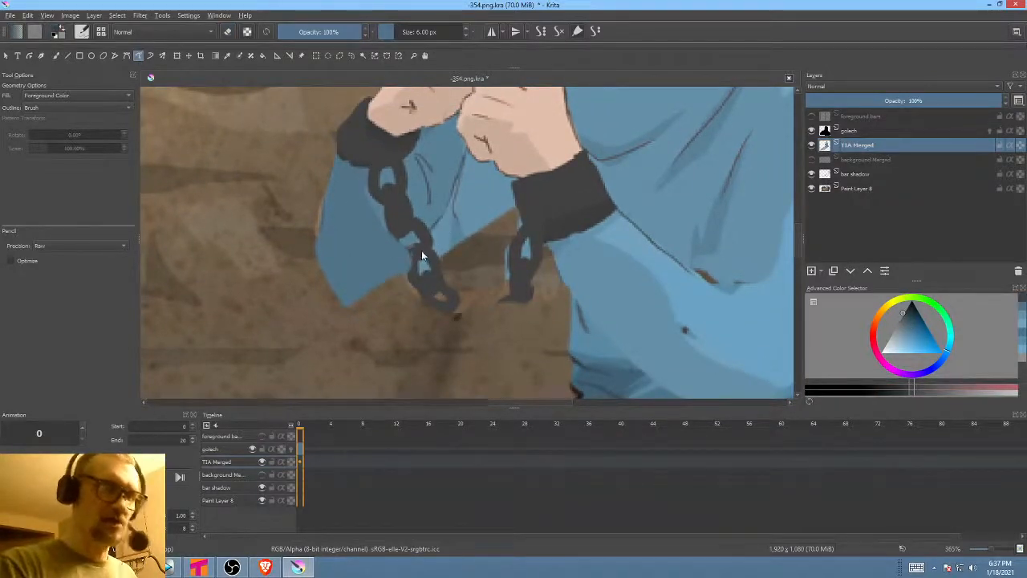
pyautogui.rightClick(493, 211)
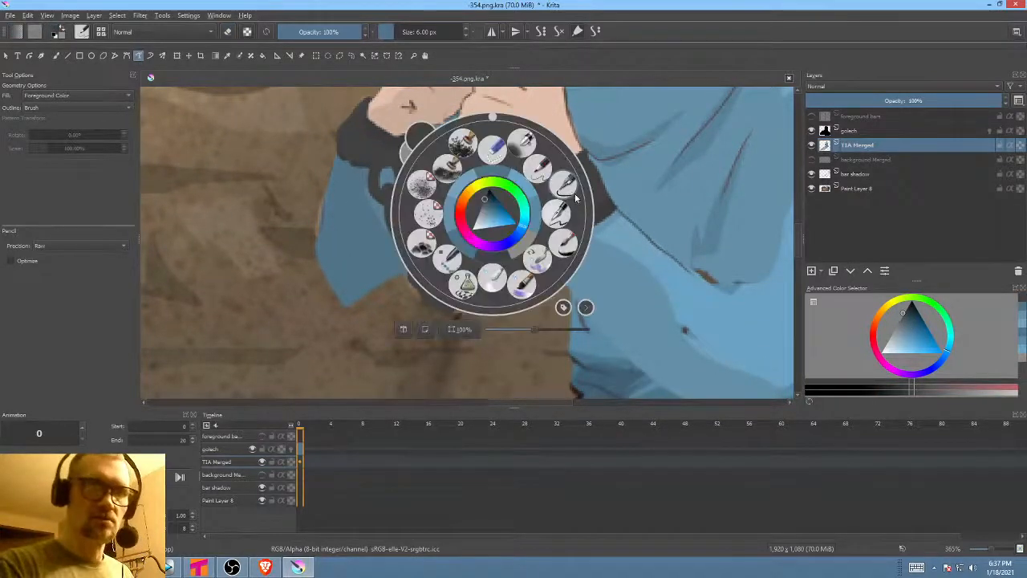
pyautogui.click(419, 242)
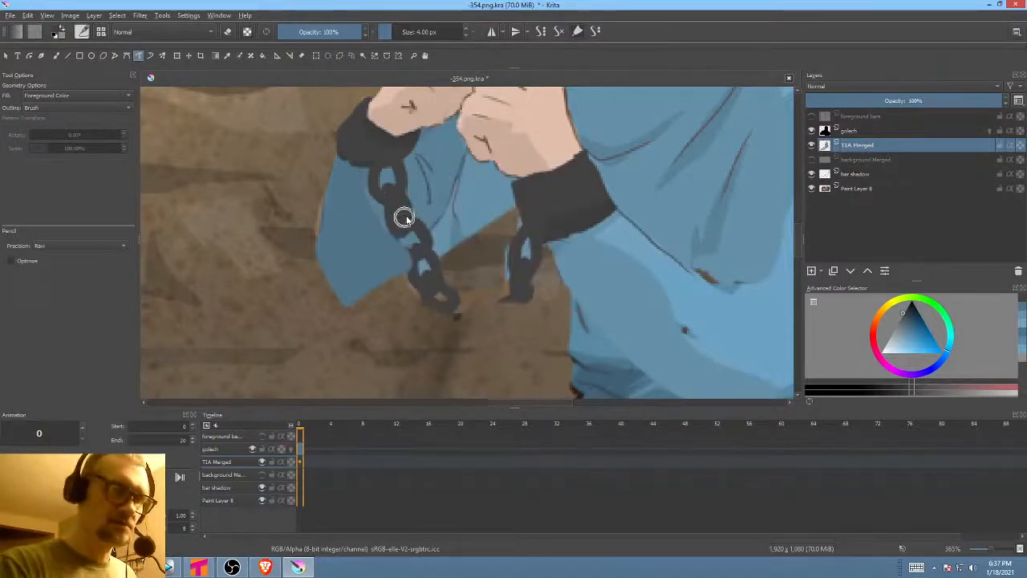
pyautogui.press('b')
pyautogui.moveTo(403, 221)
pyautogui.keyDown('shift'); pyautogui.mouseDown()
pyautogui.moveTo(425, 236)
pyautogui.moveTo(405, 235)
pyautogui.moveTo(448, 287)
pyautogui.moveTo(409, 271)
pyautogui.mouseUp(); pyautogui.keyUp('shift')
pyautogui.moveTo(451, 307)
pyautogui.mouseDown()
pyautogui.moveTo(455, 335)
pyautogui.moveTo(476, 308)
pyautogui.moveTo(453, 323)
pyautogui.moveTo(461, 311)
pyautogui.moveTo(523, 329)
pyautogui.mouseUp()
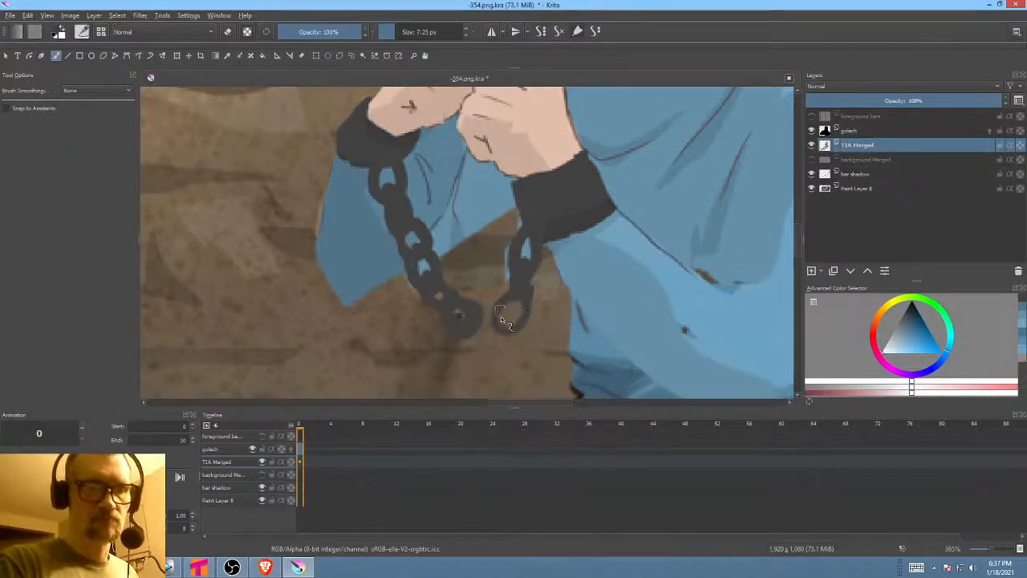
pyautogui.moveTo(519, 289)
pyautogui.mouseDown()
pyautogui.moveTo(503, 322)
pyautogui.moveTo(480, 341)
pyautogui.mouseUp()
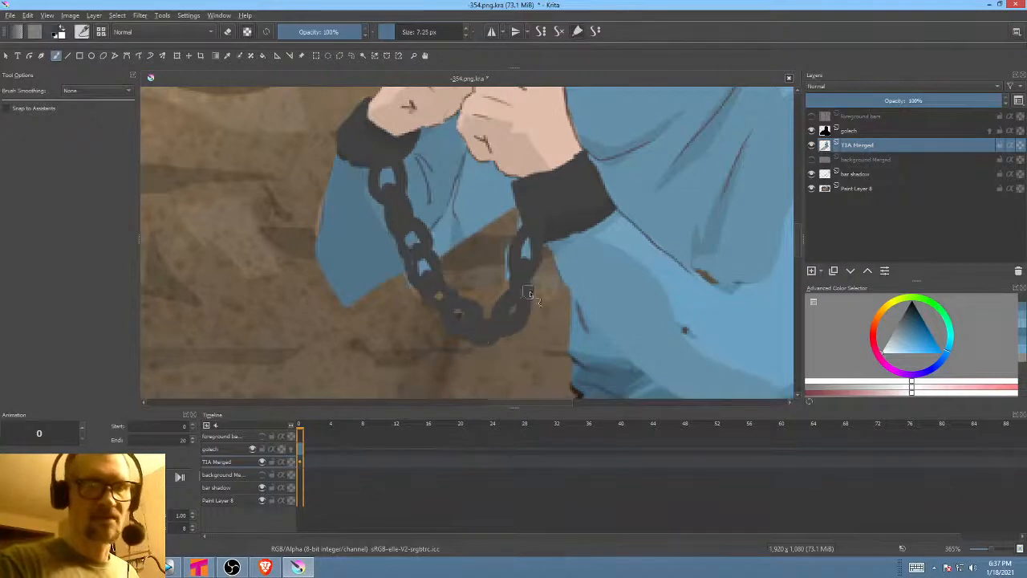
# - Erase the blue inside the chain links and clean up the lower and outer edges of the far sleeve
pyautogui.press('e')
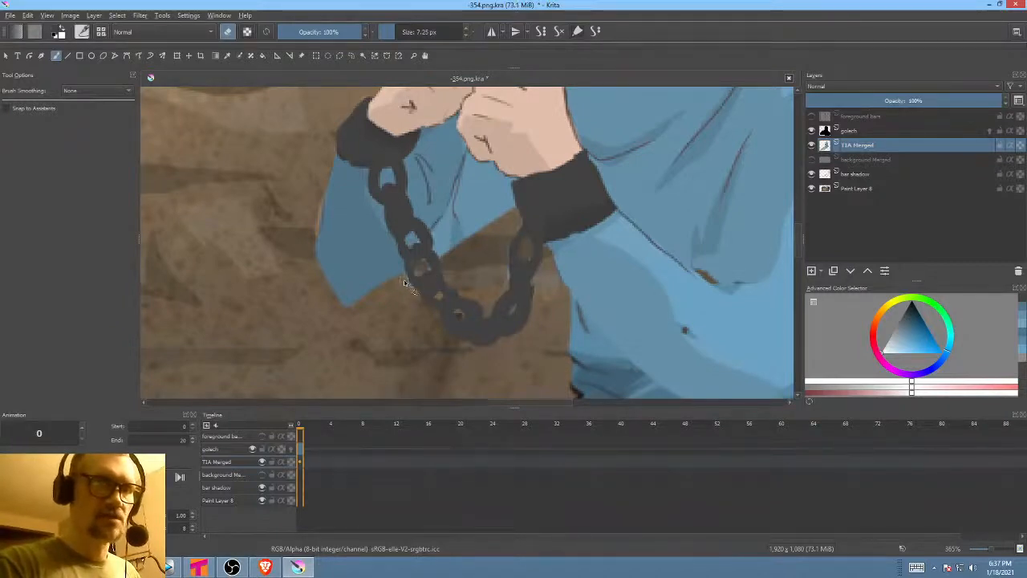
pyautogui.press('e')
pyautogui.keyDown('ctrl'); pyautogui.click(371, 271); pyautogui.keyUp('ctrl')
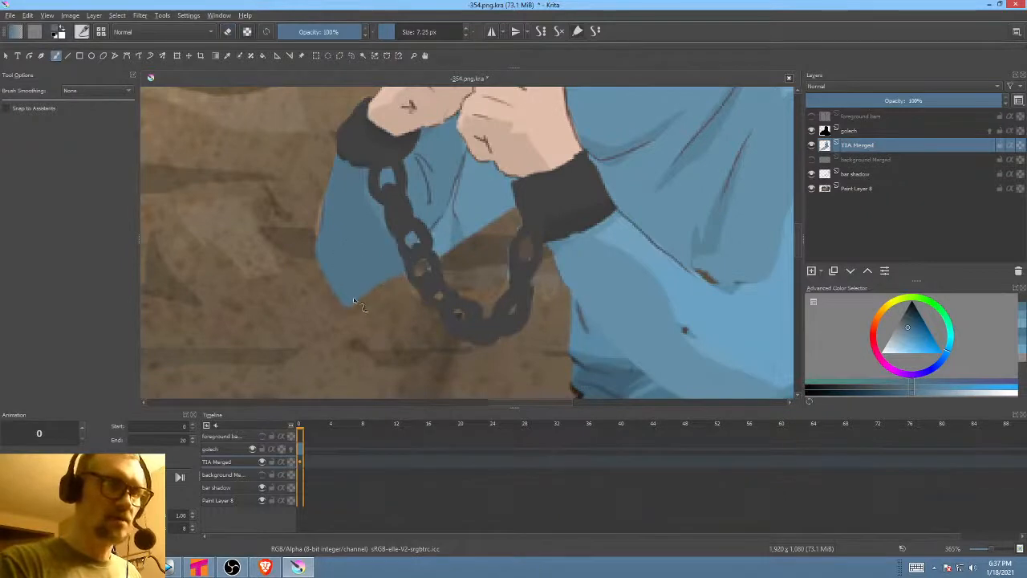
pyautogui.press('e')
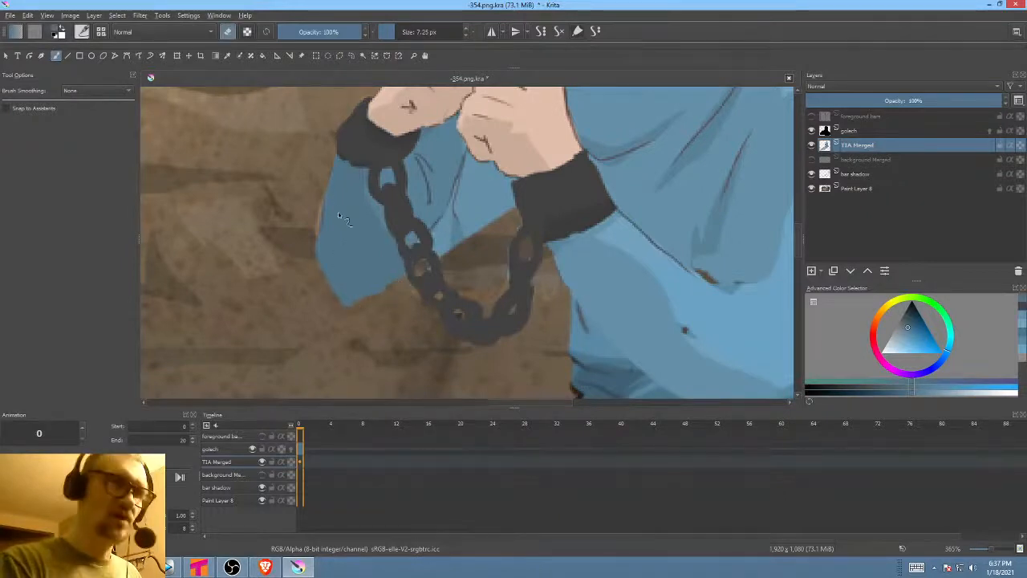
pyautogui.moveTo(320, 218); pyautogui.dragTo(315, 227)
# - Round out the near sleeve's inner edge below the cuff with the robe's blue
pyautogui.scroll(-4, 581, 238)
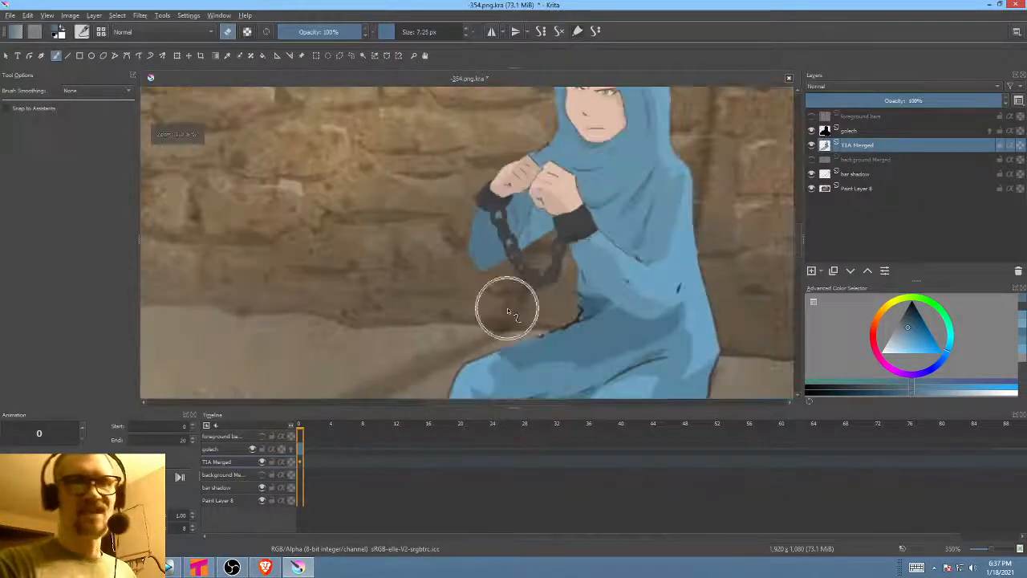
pyautogui.moveTo(507, 309); pyautogui.dragTo(429, 374)
pyautogui.moveTo(589, 302)
pyautogui.mouseDown()
pyautogui.moveTo(583, 250)
pyautogui.moveTo(576, 278)
pyautogui.mouseUp()
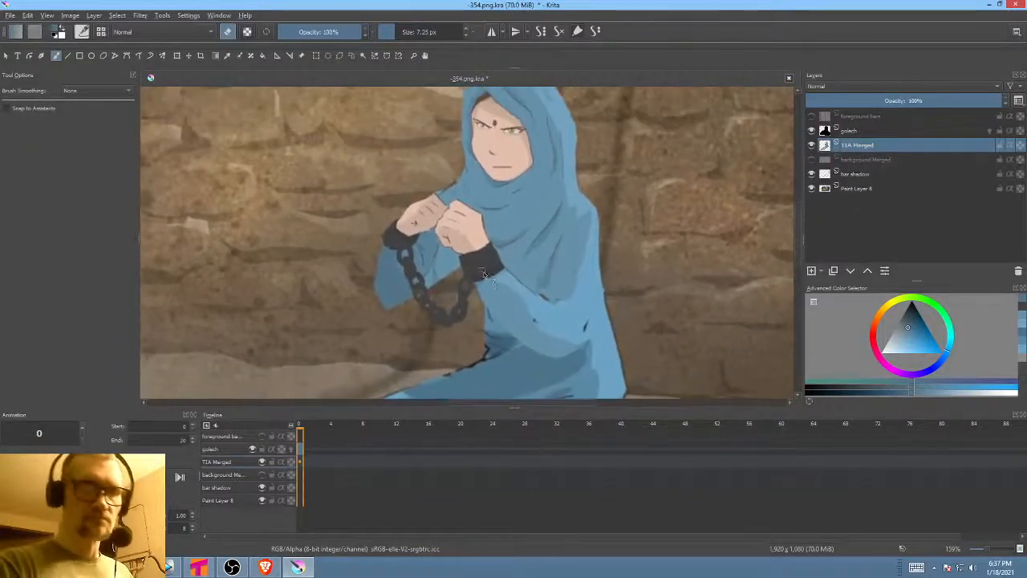
pyautogui.moveTo(493, 285); pyautogui.dragTo(468, 277)
pyautogui.scroll(4, 468, 277)
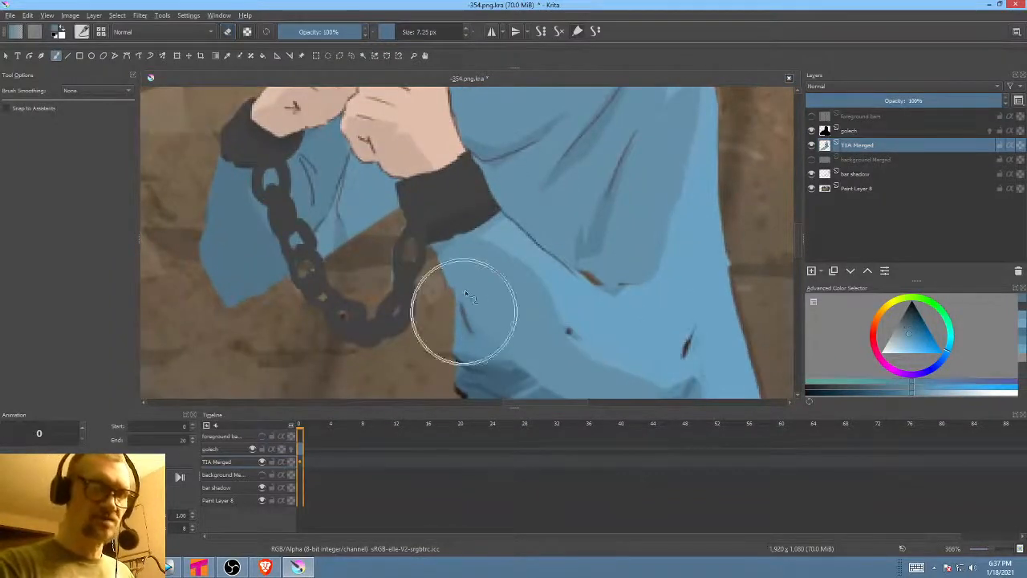
pyautogui.moveTo(440, 229); pyautogui.dragTo(451, 196)
pyautogui.scroll(-2, 474, 229)
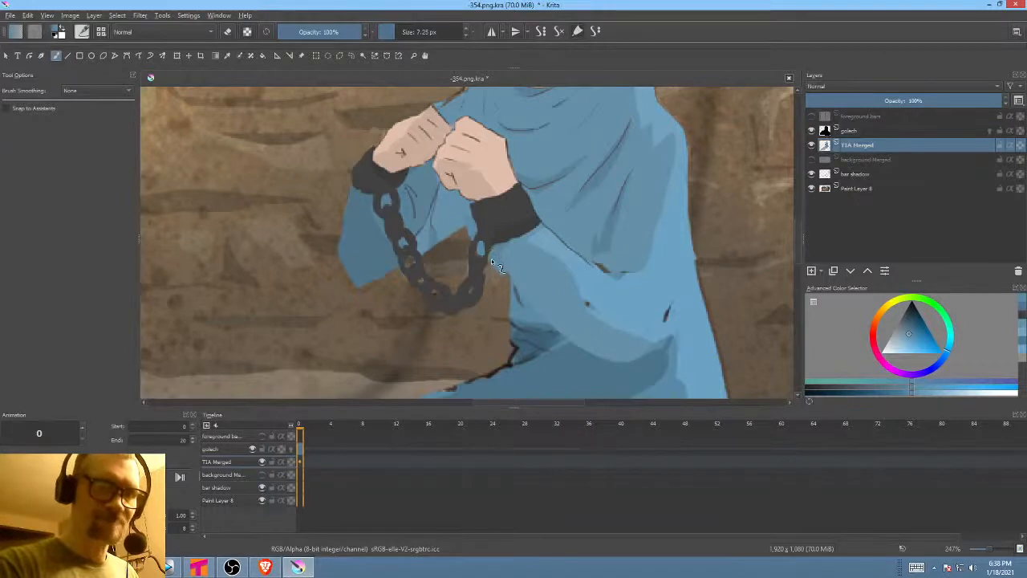
pyautogui.click(491, 260)
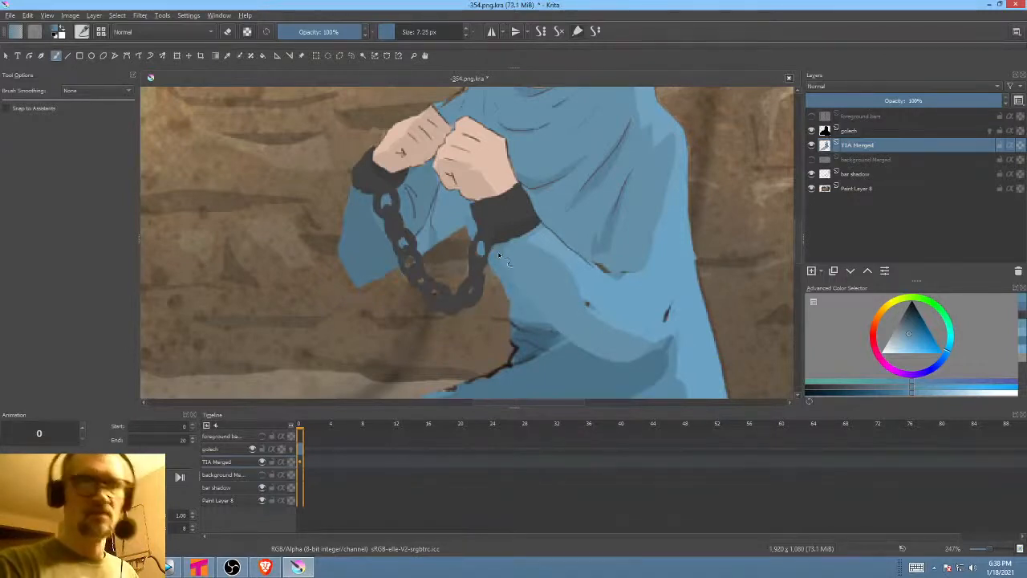
# - Paint sampled blue over the stray dark marks on the shawl's hem and robe, and sample the cuff's dark gray
pyautogui.moveTo(616, 249)
pyautogui.mouseDown()
pyautogui.moveTo(596, 230)
pyautogui.moveTo(585, 250)
pyautogui.moveTo(619, 264)
pyautogui.mouseUp()
pyautogui.keyDown('ctrl'); pyautogui.click(590, 277); pyautogui.keyUp('ctrl')
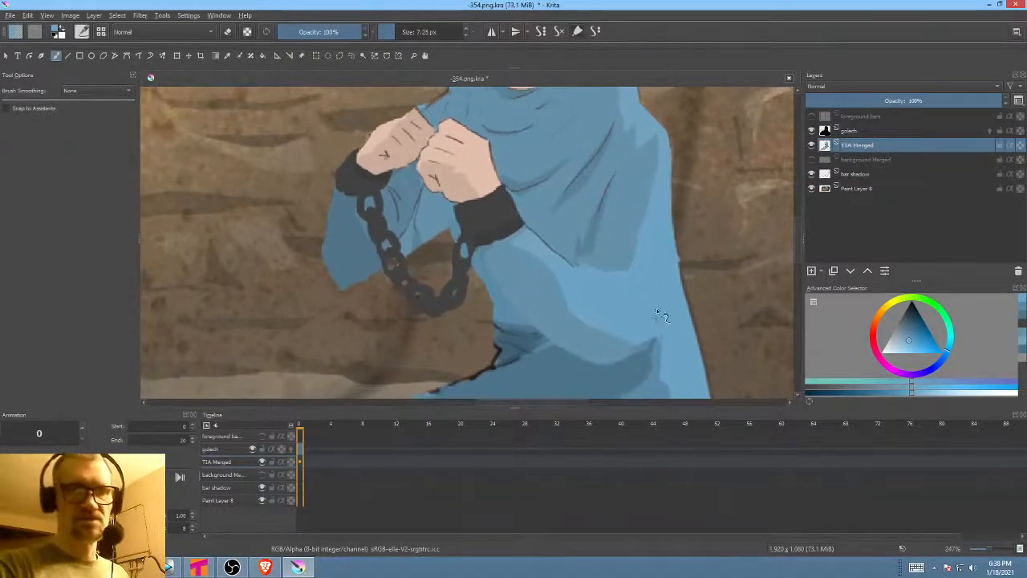
pyautogui.keyDown('ctrl'); pyautogui.click(495, 213); pyautogui.keyUp('ctrl')
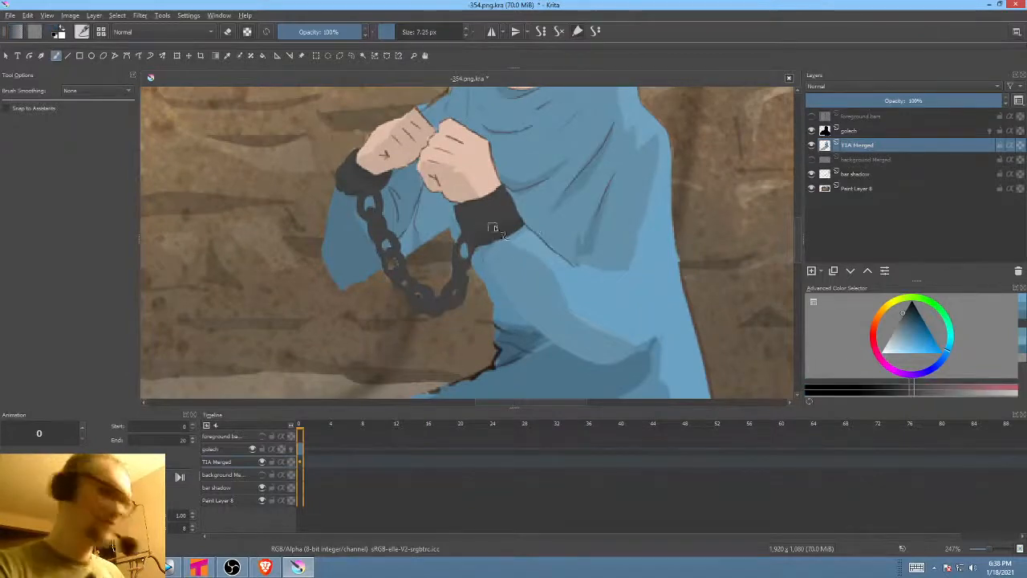
# - Draw dark outlines along the near sleeve's underside, around the elbow and at the shawl's lower fold with a 6 px brush
pyautogui.rightClick(606, 193)
pyautogui.press('[')
pyautogui.press('[')
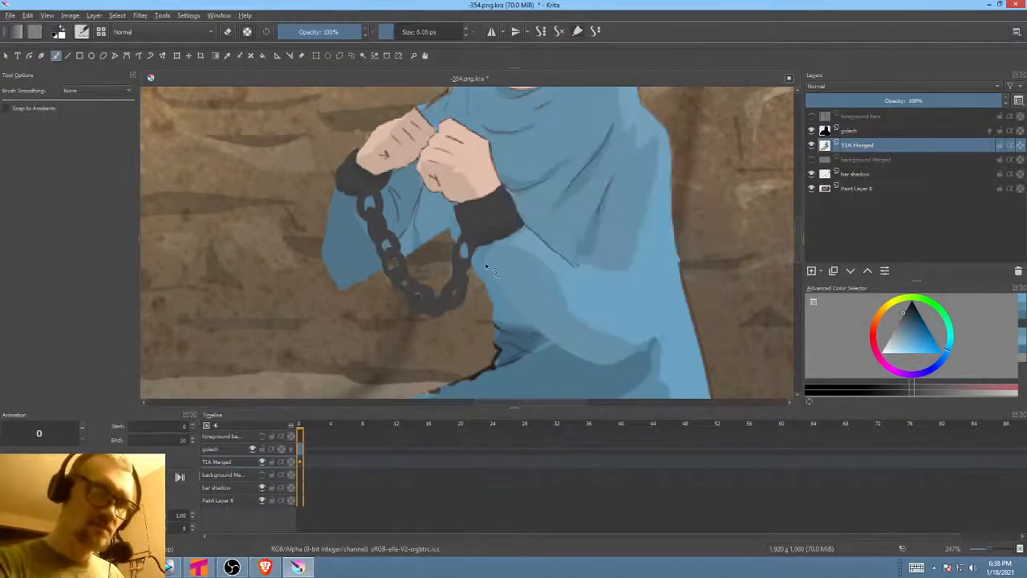
pyautogui.moveTo(516, 303); pyautogui.dragTo(474, 229)
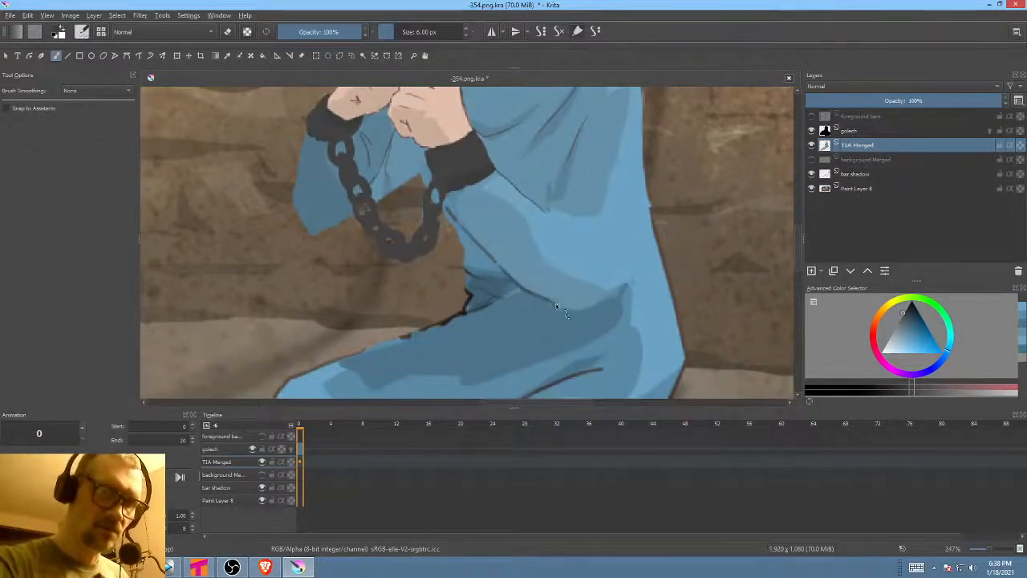
pyautogui.moveTo(577, 314); pyautogui.dragTo(538, 341)
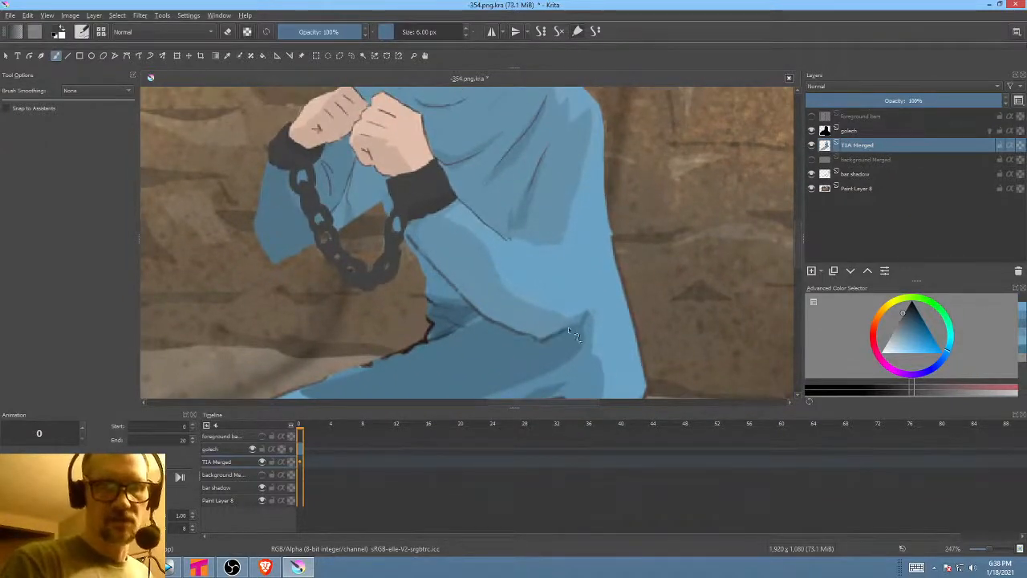
pyautogui.moveTo(595, 286); pyautogui.dragTo(593, 284)
pyautogui.moveTo(597, 248); pyautogui.dragTo(585, 311)
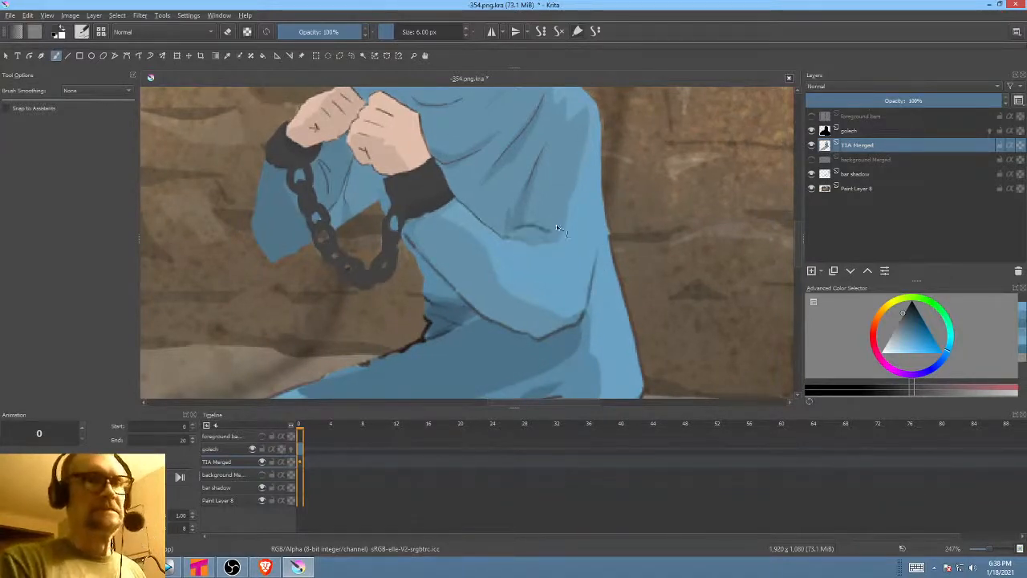
pyautogui.moveTo(558, 228)
pyautogui.mouseDown()
pyautogui.moveTo(560, 256)
pyautogui.moveTo(609, 178)
pyautogui.mouseUp()
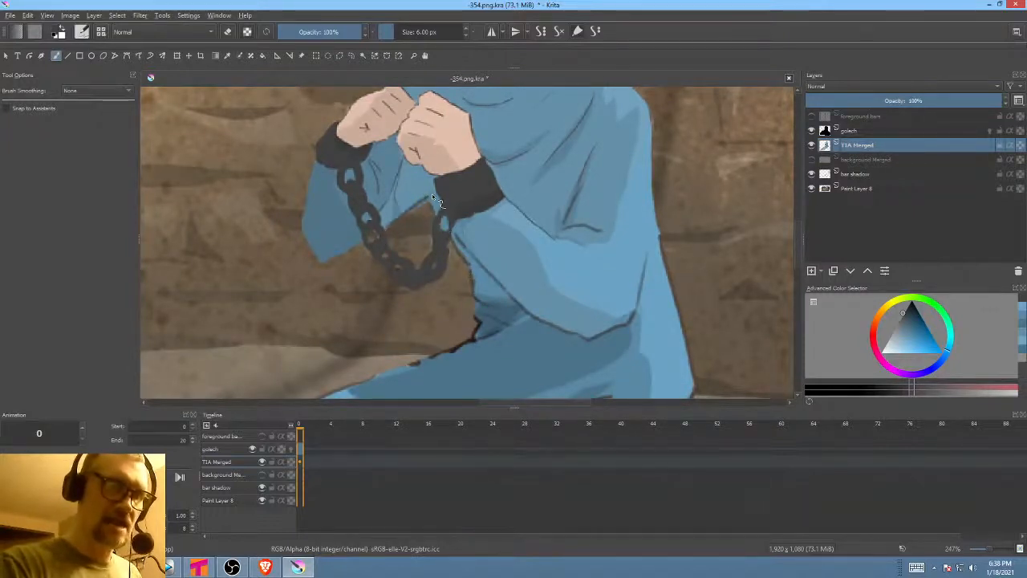
# - Undo the last stroke and outline the far sleeve's lower and outer edges in dark gray
pyautogui.hotkey('ctrl', 'z')
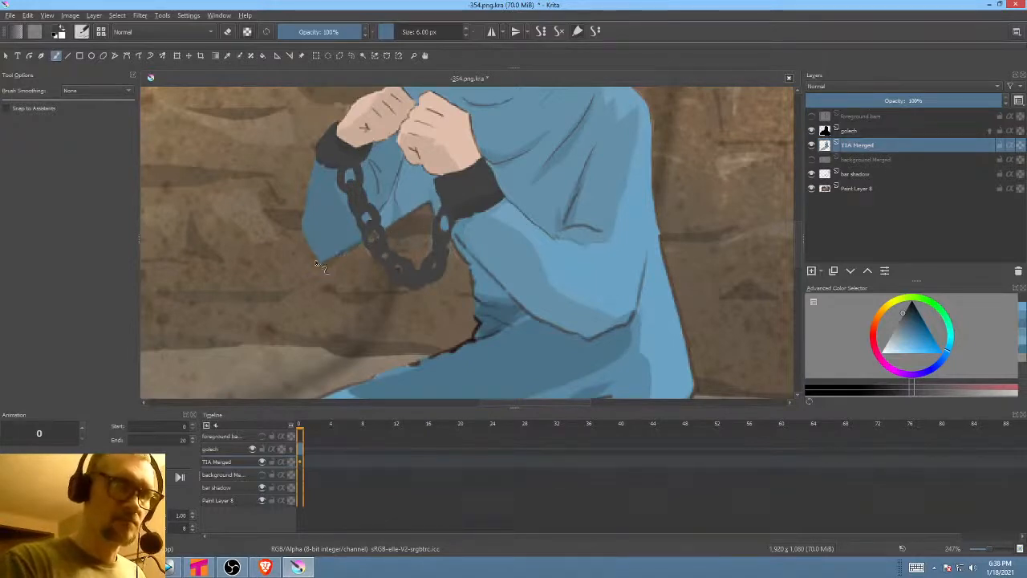
pyautogui.moveTo(304, 210); pyautogui.dragTo(316, 161)
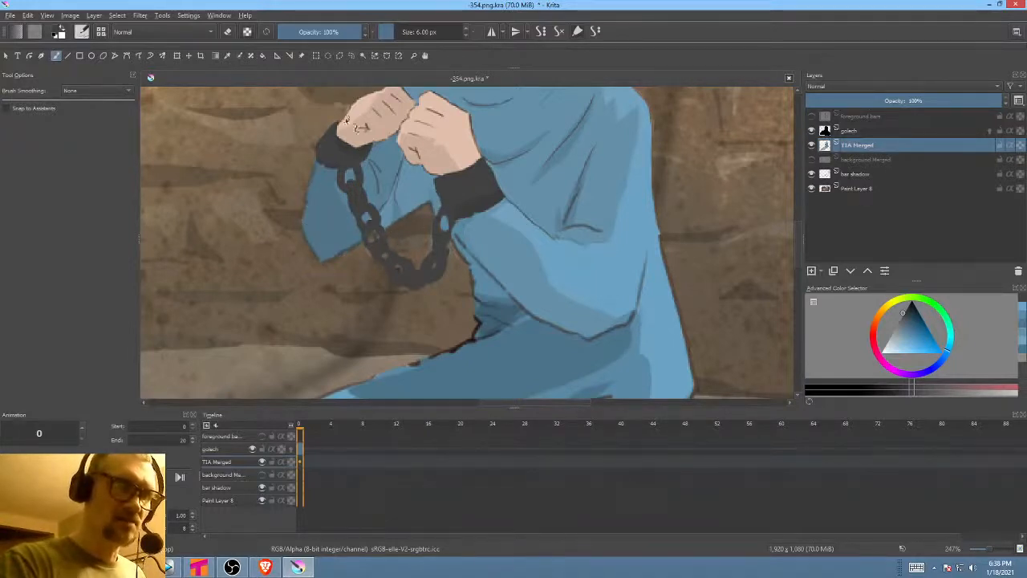
pyautogui.moveTo(360, 189); pyautogui.dragTo(355, 214)
pyautogui.moveTo(499, 240)
pyautogui.mouseDown()
pyautogui.moveTo(491, 282)
pyautogui.moveTo(544, 317)
pyautogui.moveTo(570, 318)
pyautogui.mouseUp()
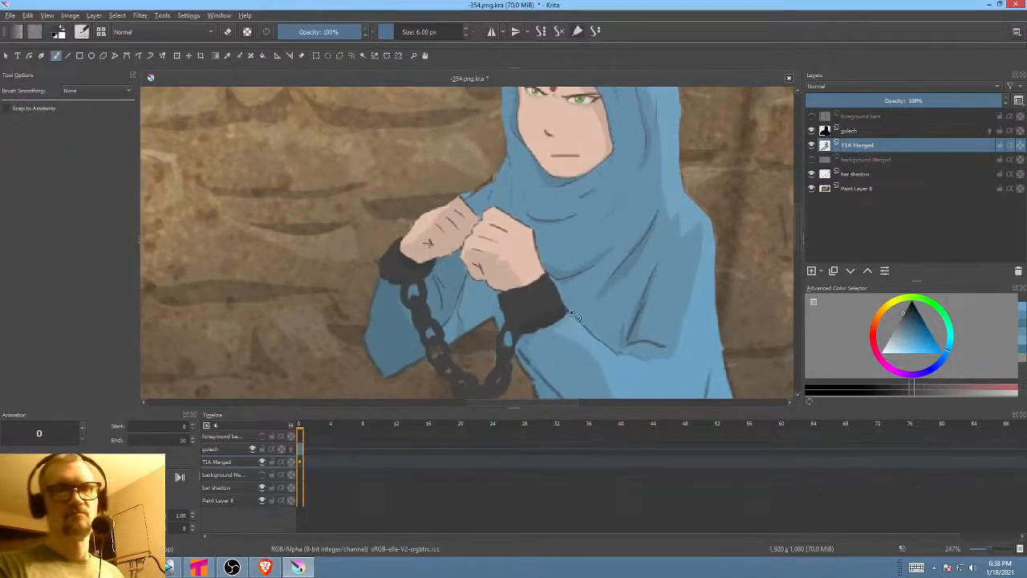
# - Sample the robe's blue and paint over the stray fold line inside the far sleeve near the cuff
pyautogui.keyDown('ctrl'); pyautogui.click(470, 289); pyautogui.keyUp('ctrl')
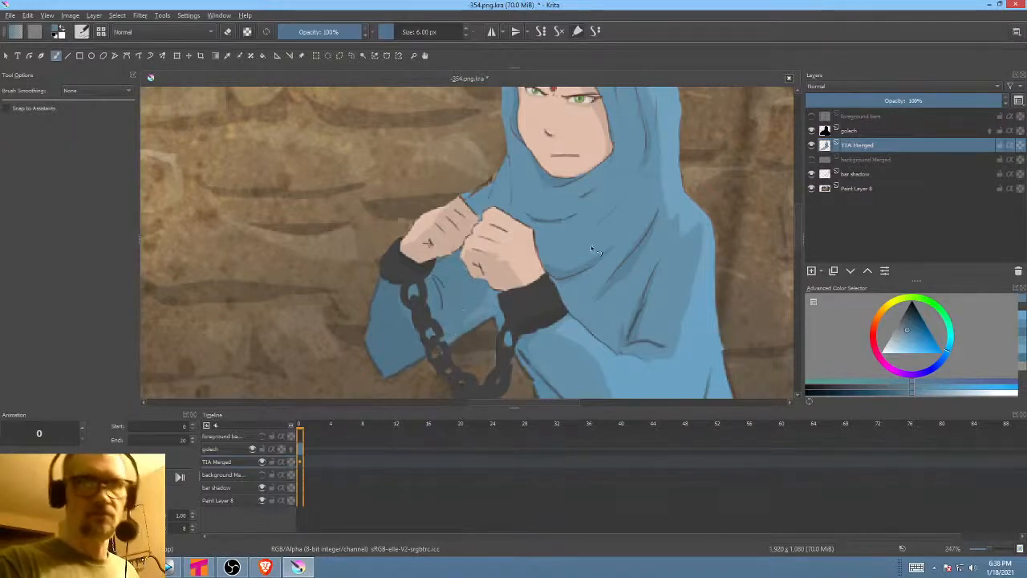
pyautogui.moveTo(590, 244); pyautogui.dragTo(601, 220)
pyautogui.keyDown('ctrl'); pyautogui.click(413, 281); pyautogui.keyUp('ctrl')
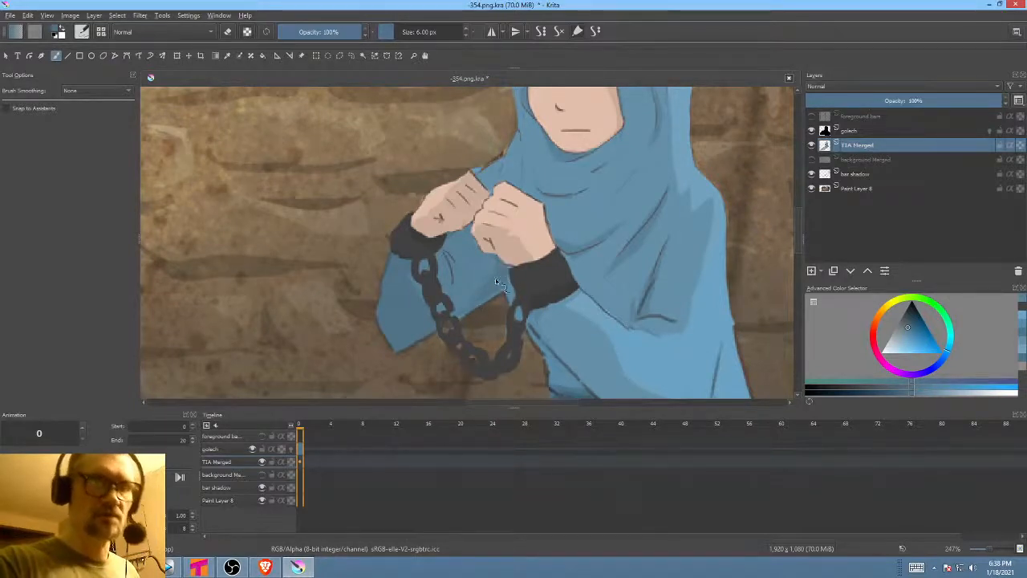
# - Sample the robe's darker blue and paint the shadow at the waist below the near sleeve with an enlarged brush
pyautogui.scroll(-7, 505, 282)
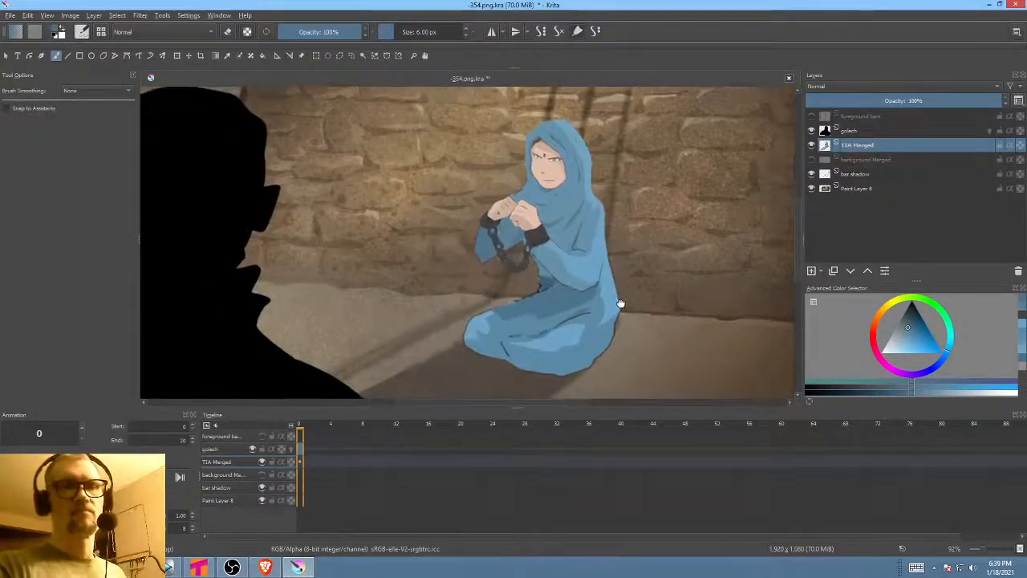
pyautogui.keyDown('ctrl'); pyautogui.click(539, 265); pyautogui.keyUp('ctrl')
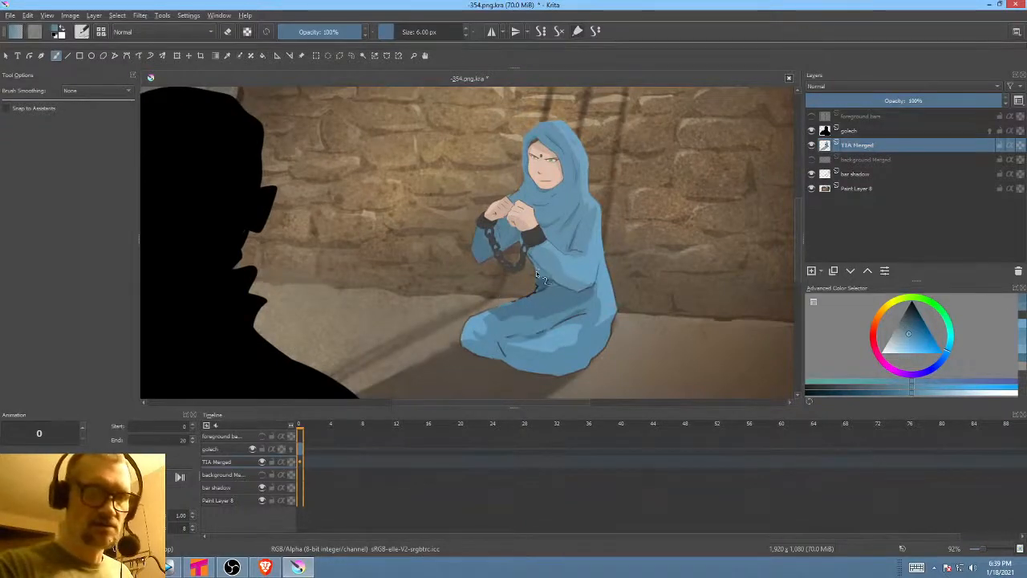
pyautogui.keyDown('ctrl'); pyautogui.click(546, 285); pyautogui.keyUp('ctrl')
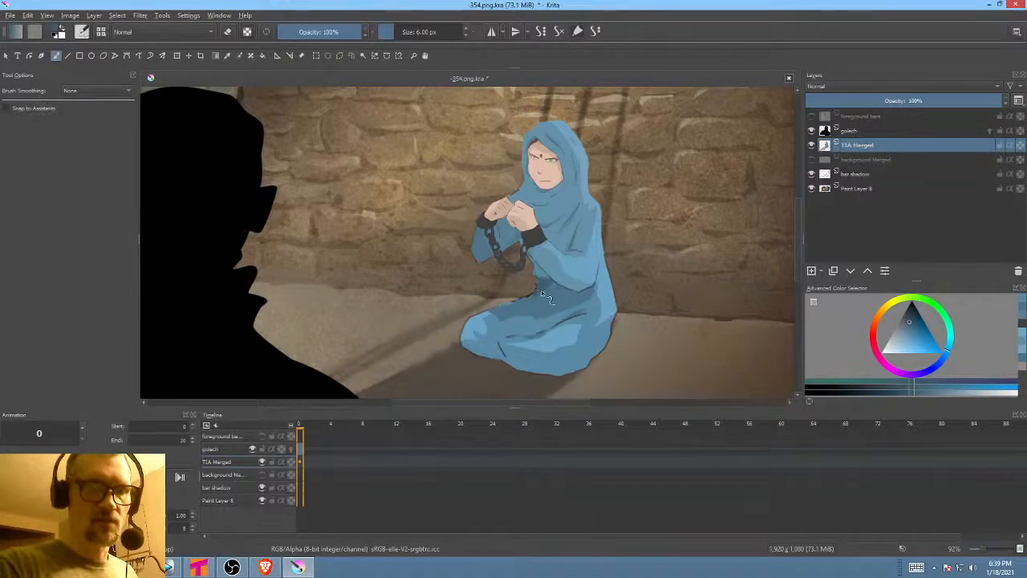
pyautogui.click(550, 285)
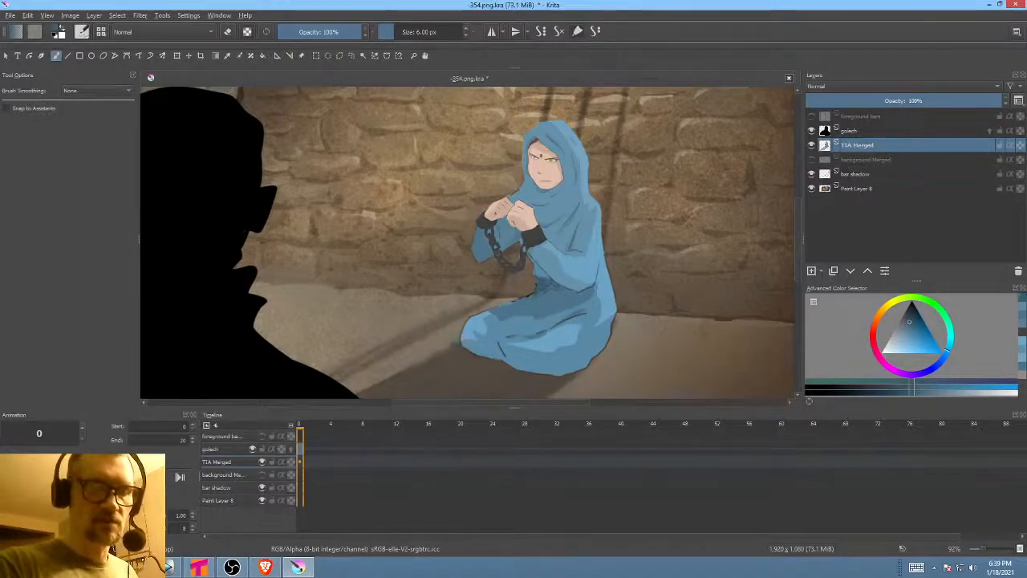
pyautogui.keyDown('shift'); pyautogui.moveTo(549, 285); pyautogui.dragTo(555, 285); pyautogui.keyUp('shift')
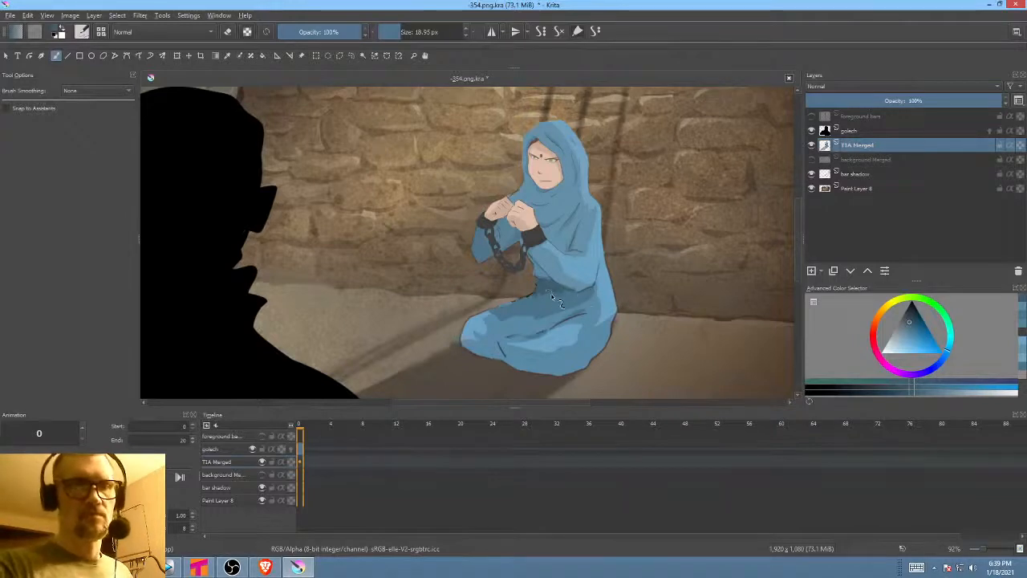
pyautogui.moveTo(645, 275); pyautogui.dragTo(578, 320)
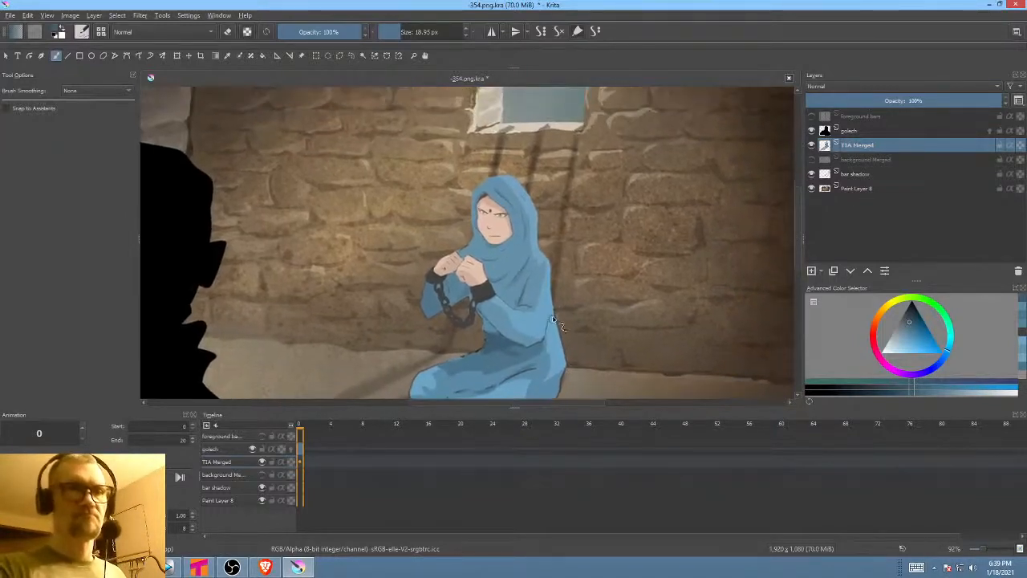
# - Shade the far sleeve beside the near cuff and the robe under the near forearm with sampled blues
pyautogui.scroll(-2, 554, 321)
pyautogui.scroll(6, 536, 331)
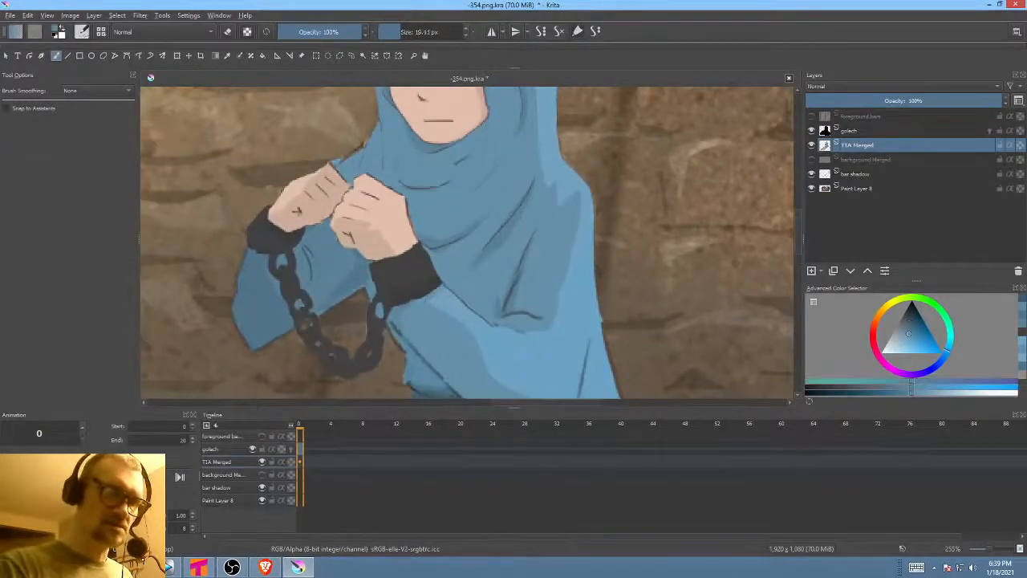
pyautogui.keyDown('ctrl'); pyautogui.click(357, 276); pyautogui.keyUp('ctrl')
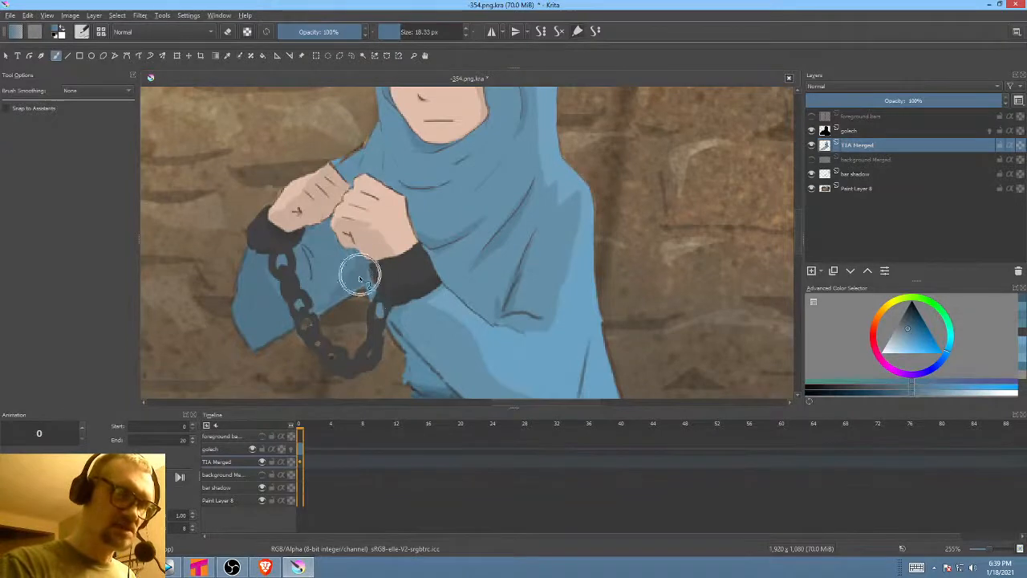
pyautogui.moveTo(356, 275)
pyautogui.mouseDown()
pyautogui.moveTo(345, 274)
pyautogui.moveTo(372, 279)
pyautogui.moveTo(356, 283)
pyautogui.mouseUp()
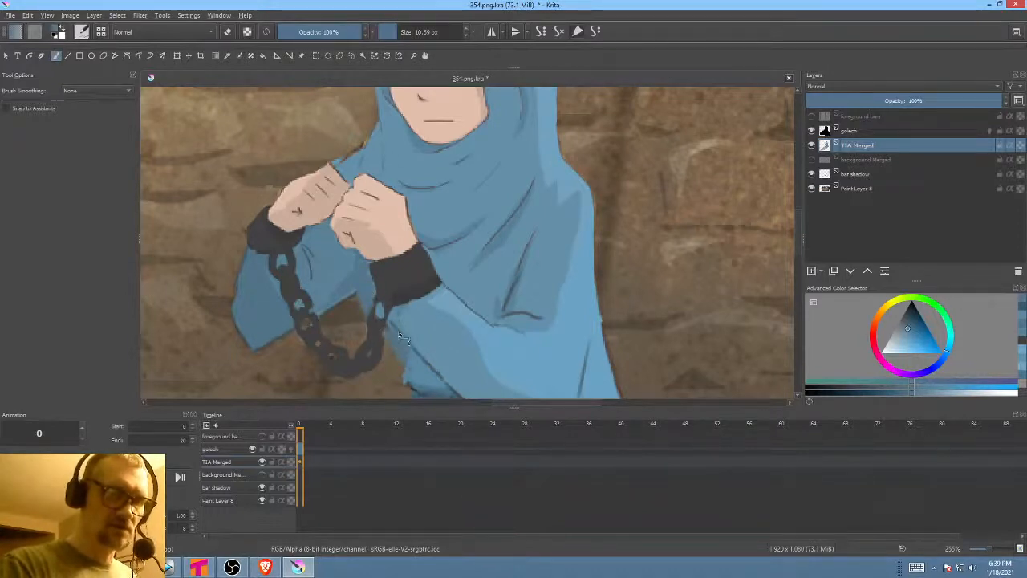
pyautogui.moveTo(451, 322); pyautogui.dragTo(456, 234)
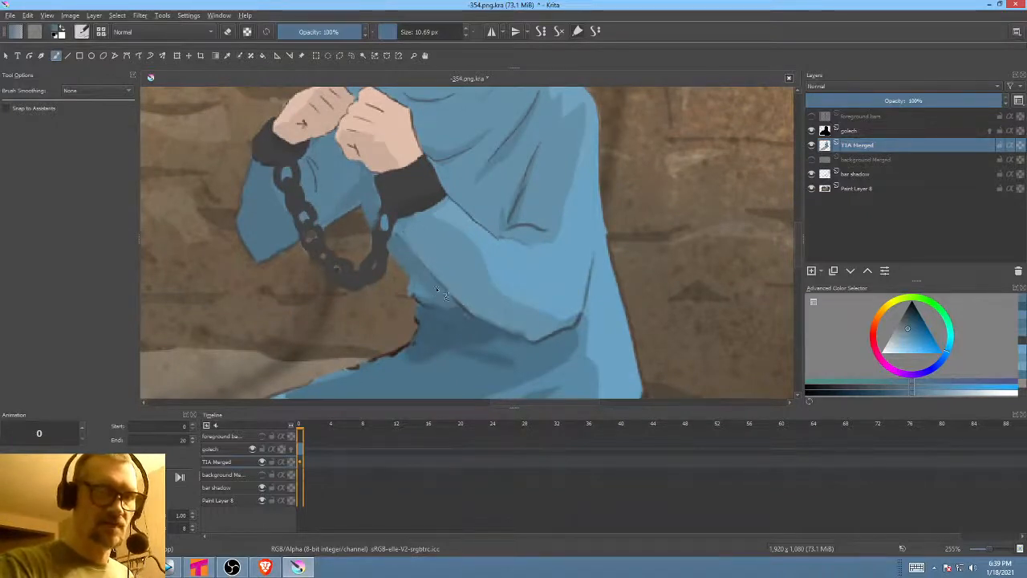
pyautogui.keyDown('ctrl'); pyautogui.click(442, 295); pyautogui.keyUp('ctrl')
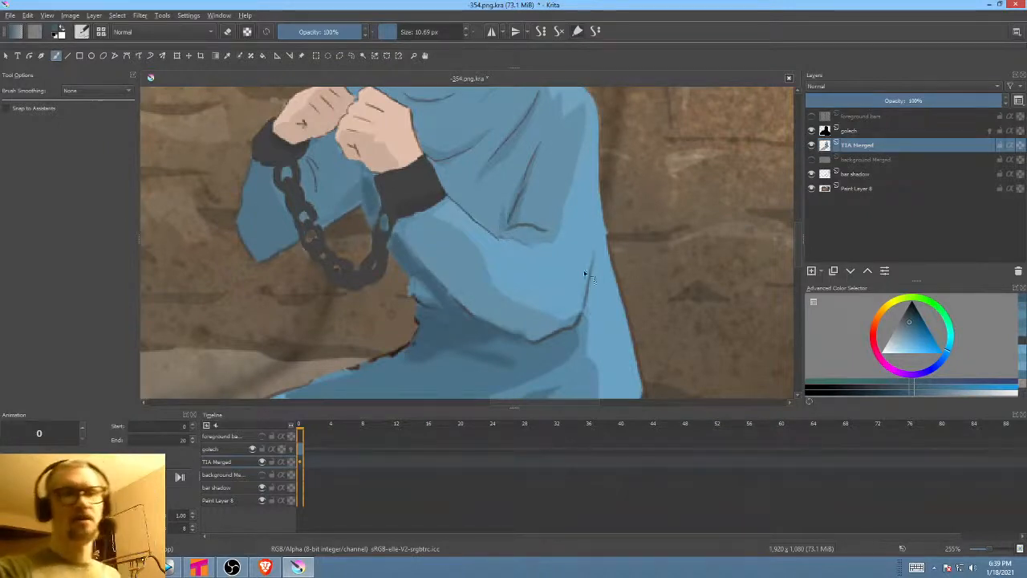
# - Check the whole composition and save the scene file
pyautogui.moveTo(570, 303); pyautogui.dragTo(505, 382)
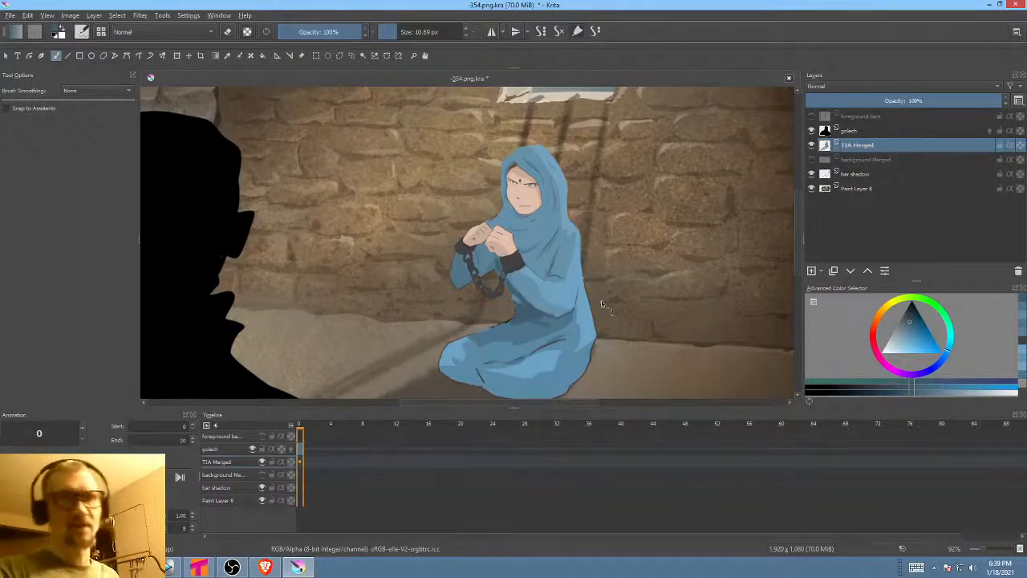
pyautogui.moveTo(604, 305); pyautogui.dragTo(592, 276)
pyautogui.scroll(-1, 531, 203)
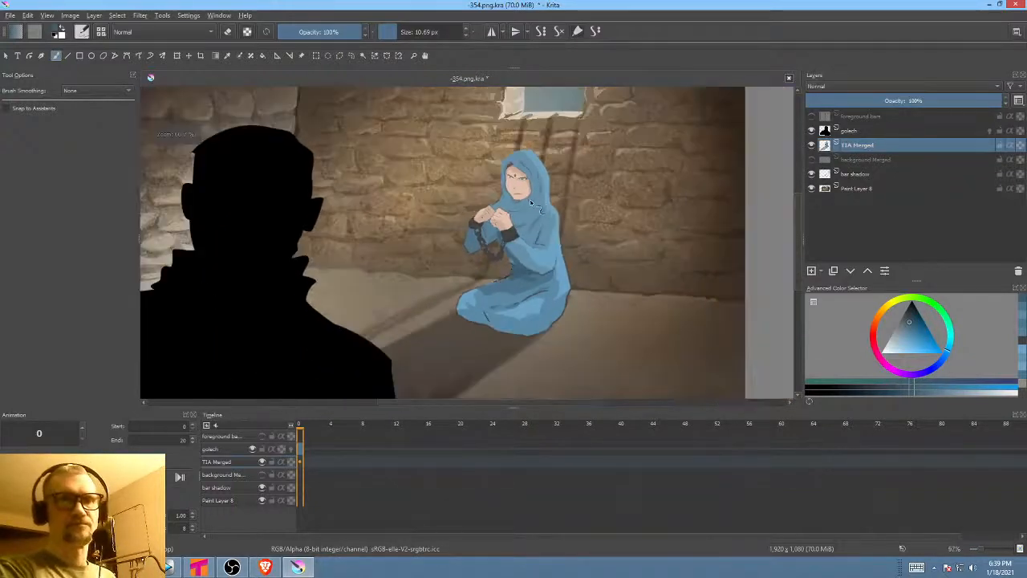
pyautogui.moveTo(547, 210)
pyautogui.mouseDown()
pyautogui.moveTo(530, 215)
pyautogui.moveTo(611, 228)
pyautogui.moveTo(552, 227)
pyautogui.mouseUp()
pyautogui.press('+')
pyautogui.scroll(-2, 592, 233)
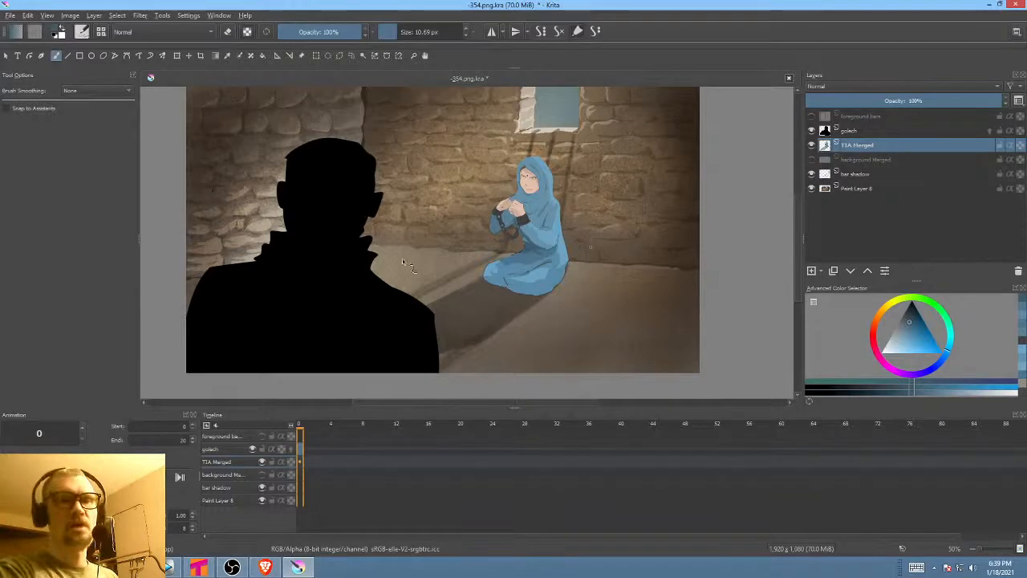
pyautogui.click(12, 16)
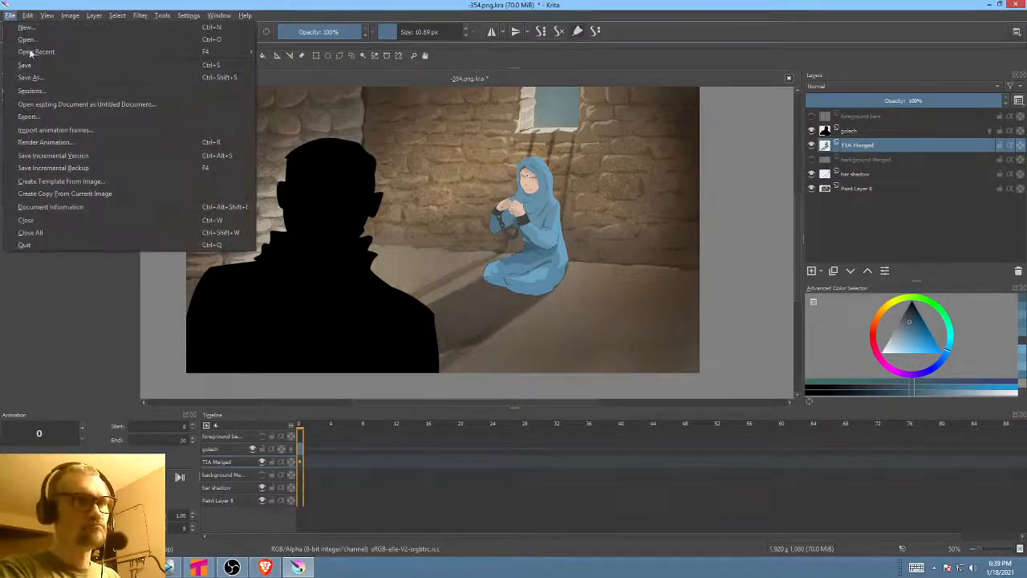
pyautogui.click(30, 66)
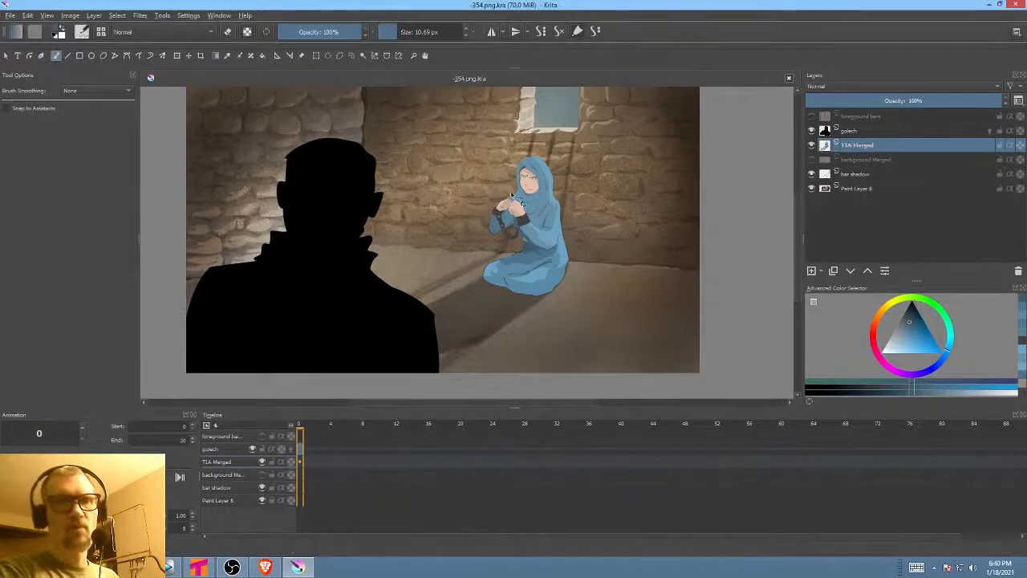
# - Sample the shawl's blue and paint over the dark marks along the shoulder edge above the far hand
pyautogui.scroll(4, 511, 192)
pyautogui.moveTo(509, 193); pyautogui.dragTo(409, 183)
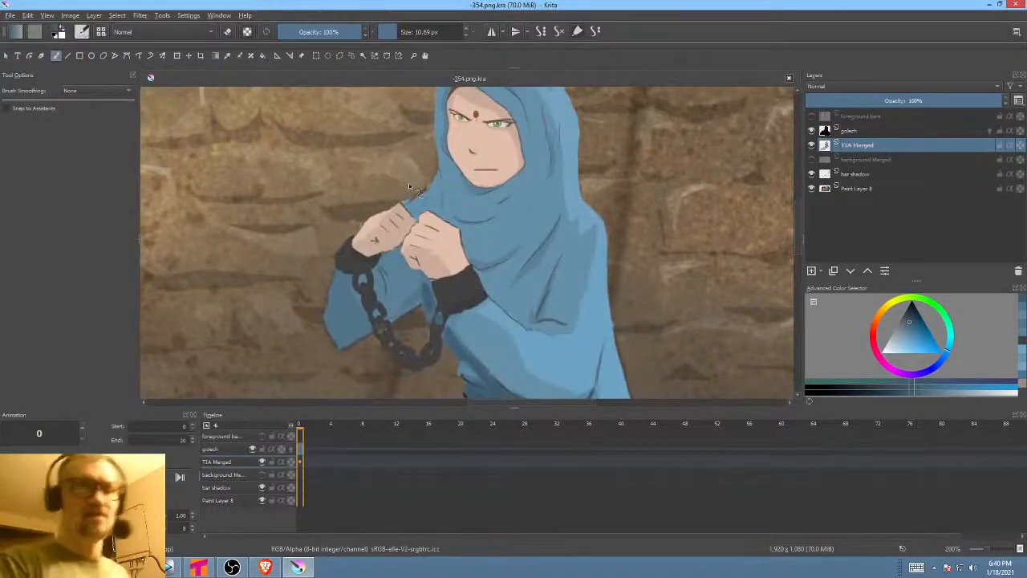
pyautogui.scroll(2, 413, 193)
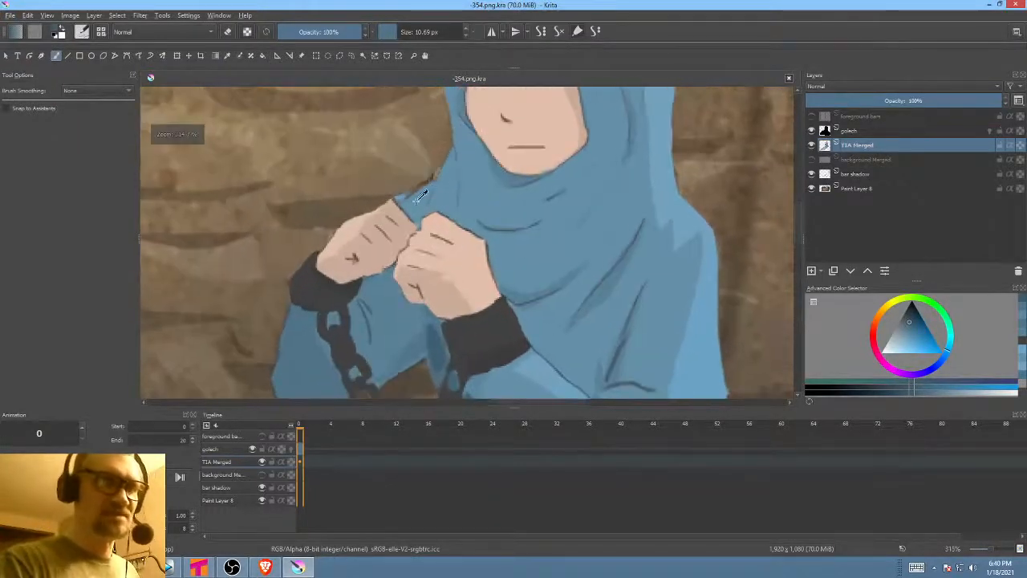
pyautogui.keyDown('ctrl'); pyautogui.click(419, 200); pyautogui.keyUp('ctrl')
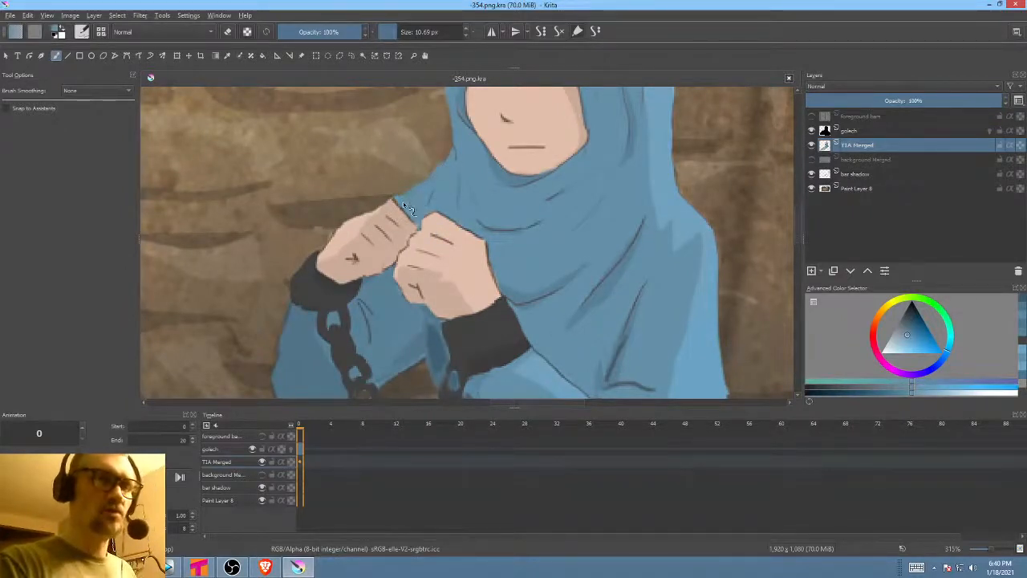
pyautogui.moveTo(404, 204); pyautogui.dragTo(440, 176)
# - Touch up the far hand's upper edge with sampled skin tone using a 4 px brush preset, and save the file
pyautogui.rightClick(477, 202)
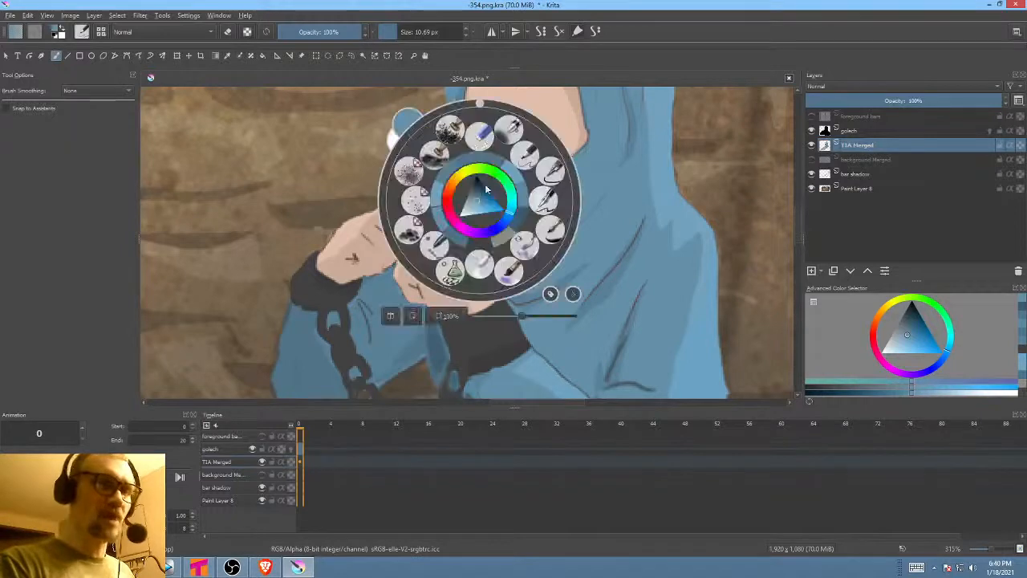
pyautogui.click(551, 171)
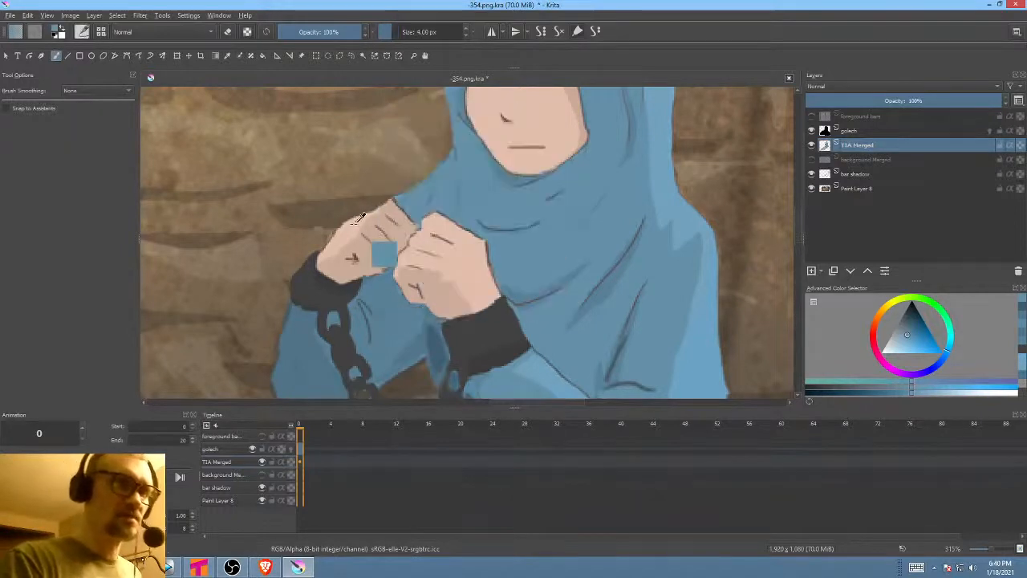
pyautogui.keyDown('ctrl'); pyautogui.click(383, 254); pyautogui.keyUp('ctrl')
pyautogui.moveTo(377, 210)
pyautogui.mouseDown()
pyautogui.moveTo(358, 219)
pyautogui.moveTo(387, 203)
pyautogui.mouseUp()
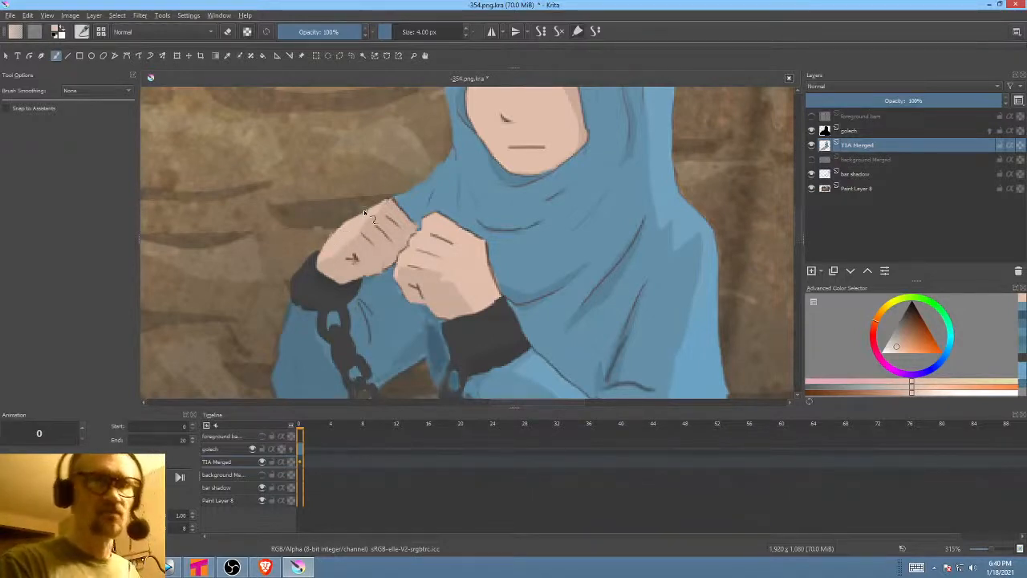
pyautogui.hotkey('ctrl', 's')
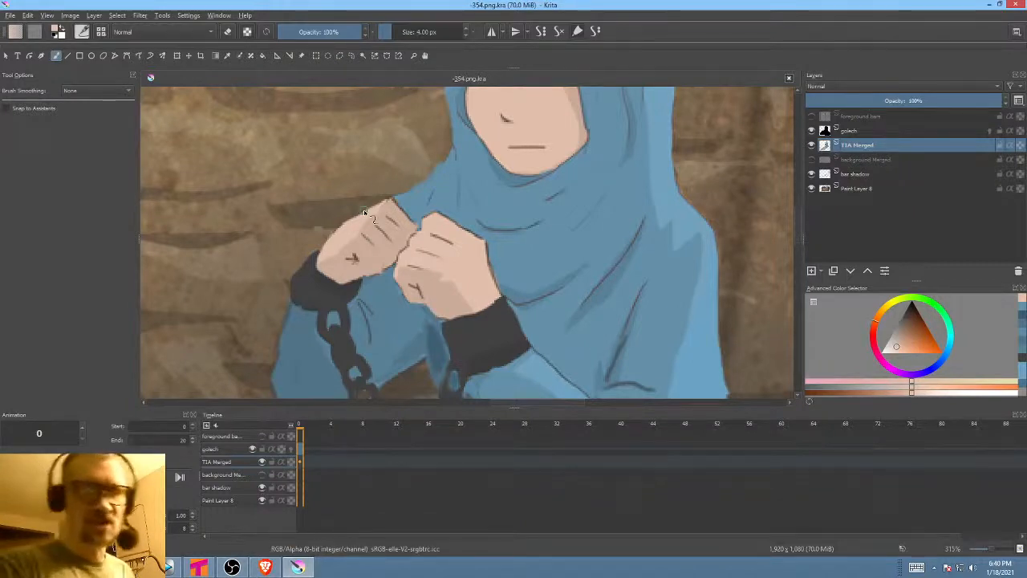
# - Try to soften the far hand's upper edge with skin tone, using a textured brush preset at 21.75 px
pyautogui.rightClick(604, 254)
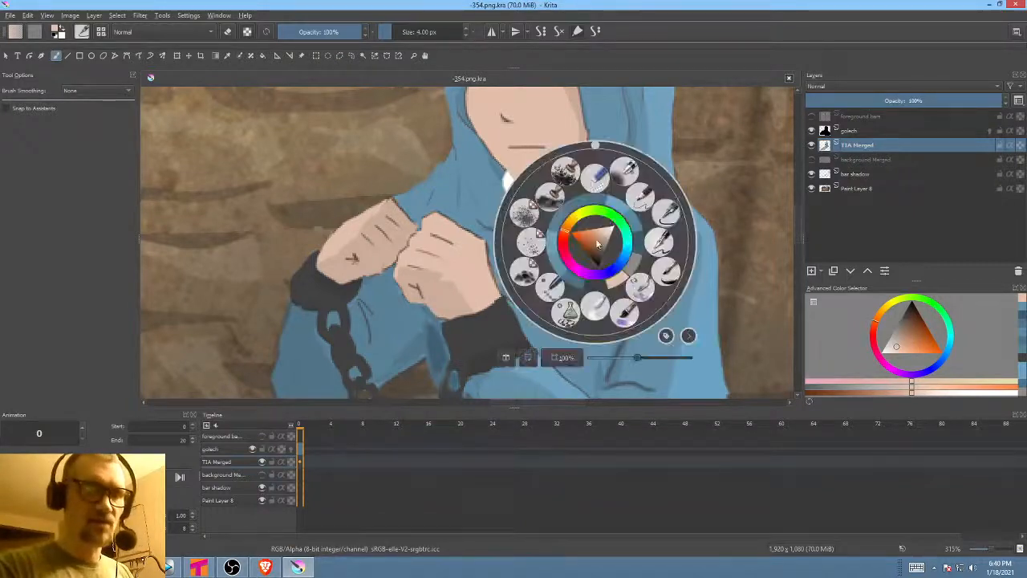
pyautogui.click(625, 313)
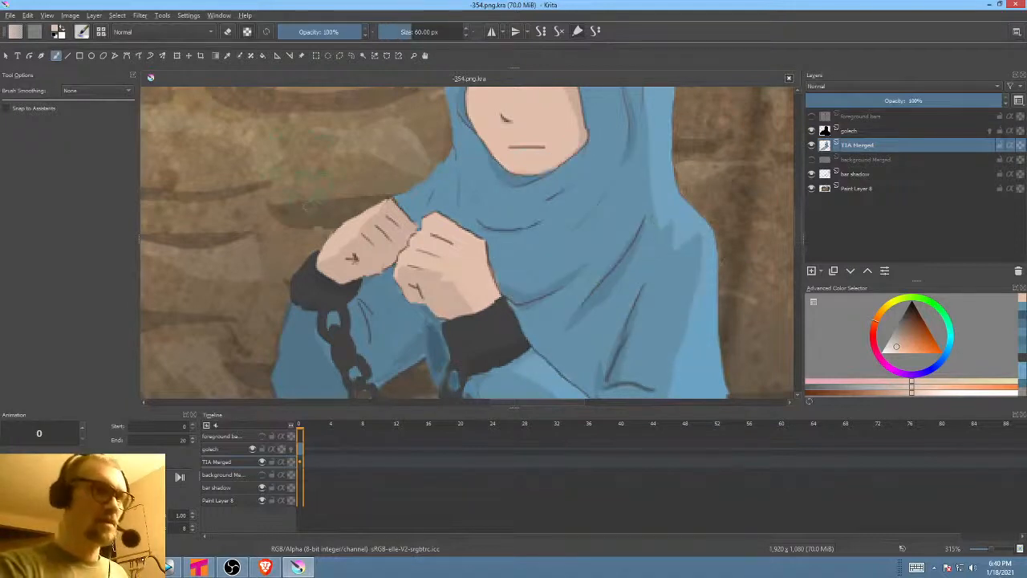
pyautogui.moveTo(298, 170); pyautogui.dragTo(247, 171)
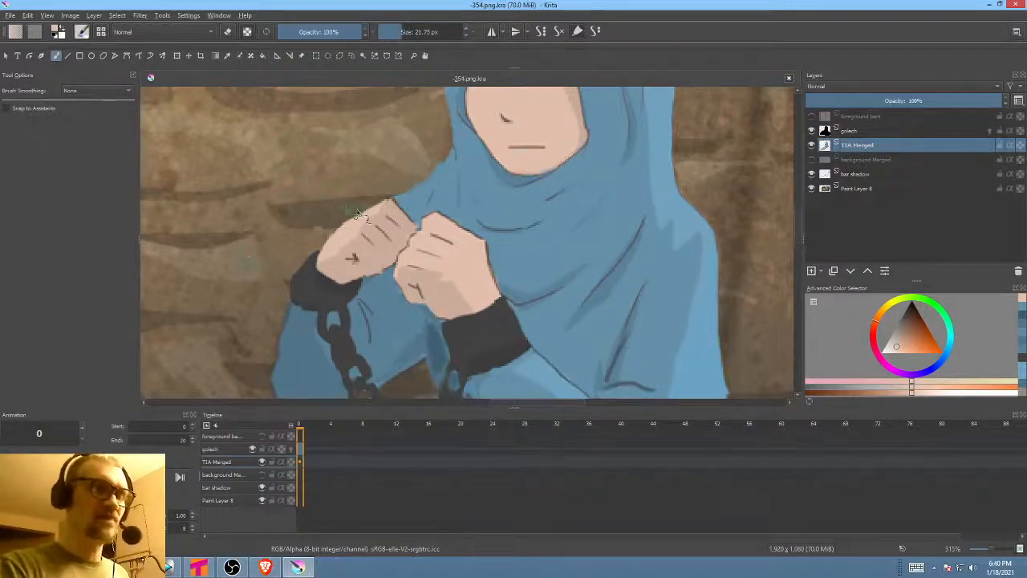
pyautogui.moveTo(358, 214)
pyautogui.mouseDown()
pyautogui.moveTo(428, 297)
pyautogui.moveTo(403, 257)
pyautogui.moveTo(369, 319)
pyautogui.moveTo(374, 277)
pyautogui.moveTo(366, 329)
pyautogui.moveTo(412, 243)
pyautogui.moveTo(393, 297)
pyautogui.mouseUp()
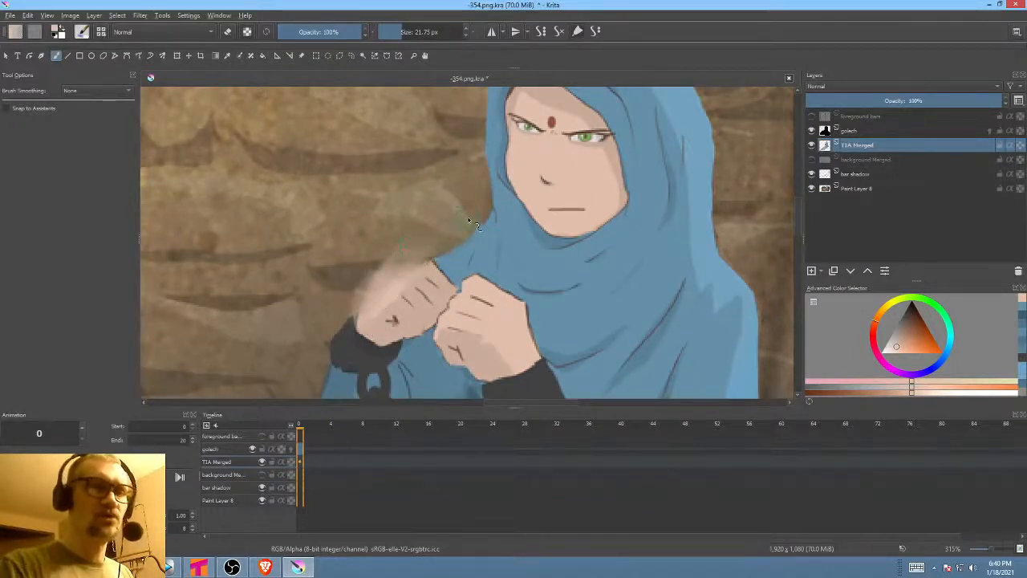
pyautogui.moveTo(409, 243); pyautogui.dragTo(416, 237)
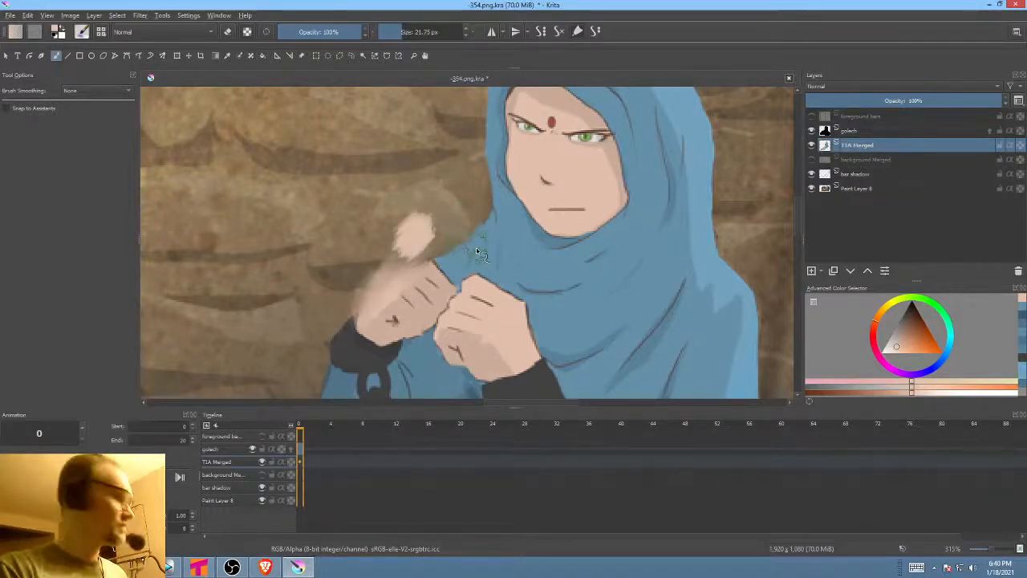
# - Undo all the trial skin-tone strokes around the far hand and on the wall above it
pyautogui.hotkey('ctrl', 'z')
pyautogui.hotkey('ctrl', 'z')
pyautogui.hotkey('ctrl', 'z')
pyautogui.hotkey('ctrl', 'z')
pyautogui.hotkey('ctrl', 'z')
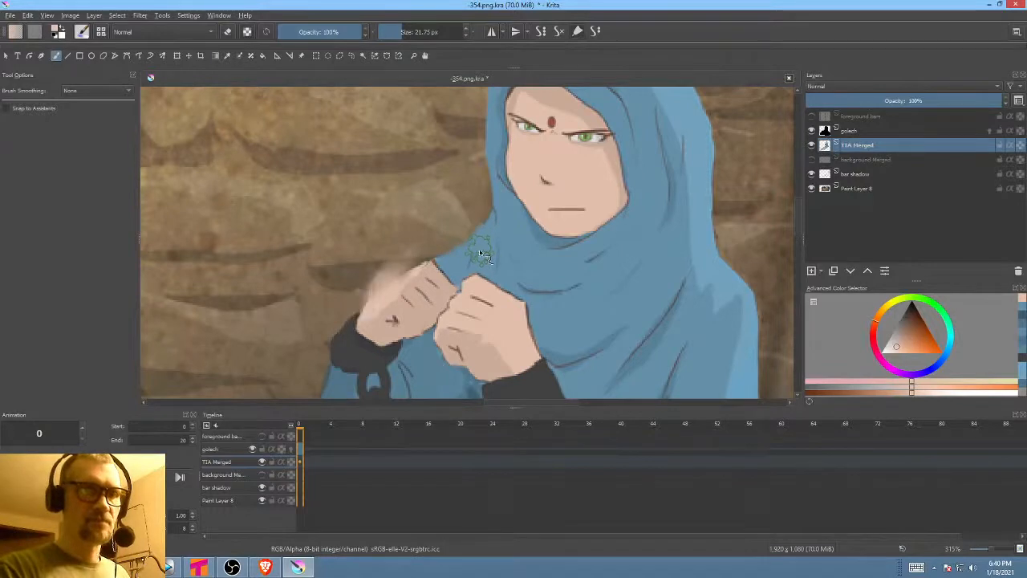
pyautogui.hotkey('ctrl', 'z')
pyautogui.hotkey('ctrl', 'z')
pyautogui.hotkey('ctrl', 'z')
pyautogui.hotkey('ctrl', 'z')
pyautogui.hotkey('ctrl', 'z')
pyautogui.hotkey('ctrl', 'z')
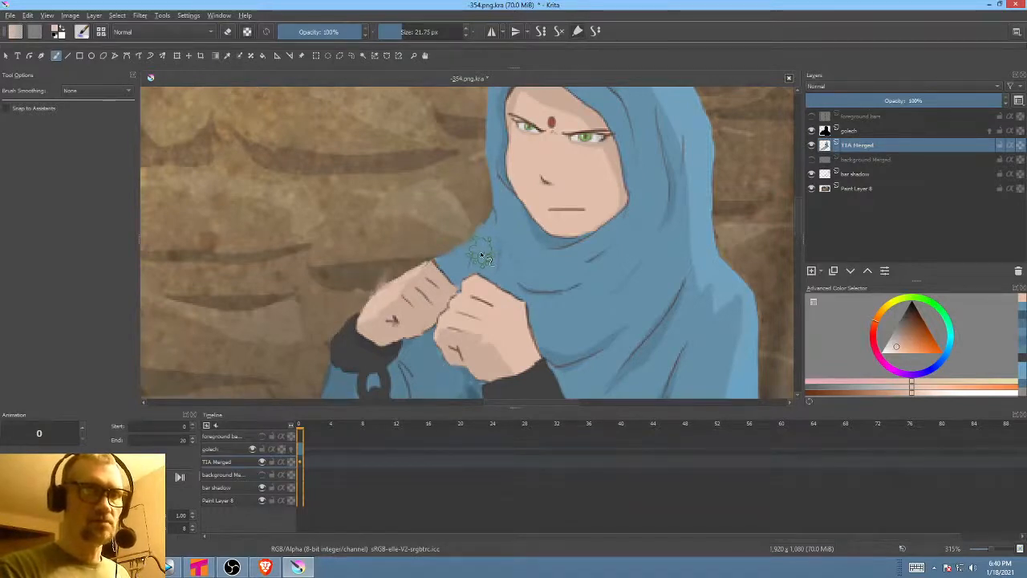
pyautogui.hotkey('ctrl', 'z')
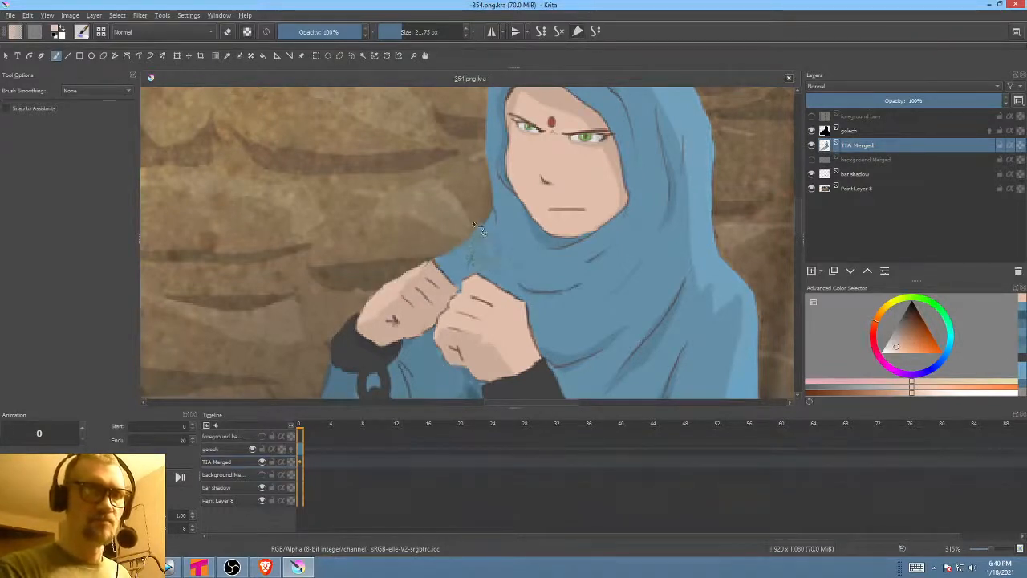
# - Try a patch of the shawl's sampled blue on the wall with a 12.28 px brush, and undo it
pyautogui.press('[')
pyautogui.press('[')
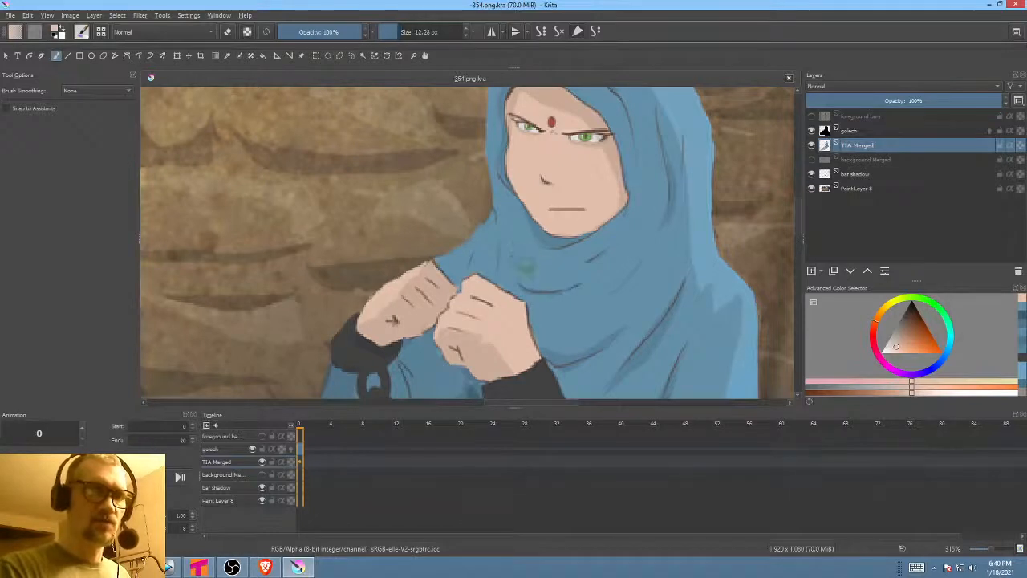
pyautogui.keyDown('ctrl'); pyautogui.click(552, 263); pyautogui.keyUp('ctrl')
pyautogui.moveTo(358, 236); pyautogui.dragTo(380, 233)
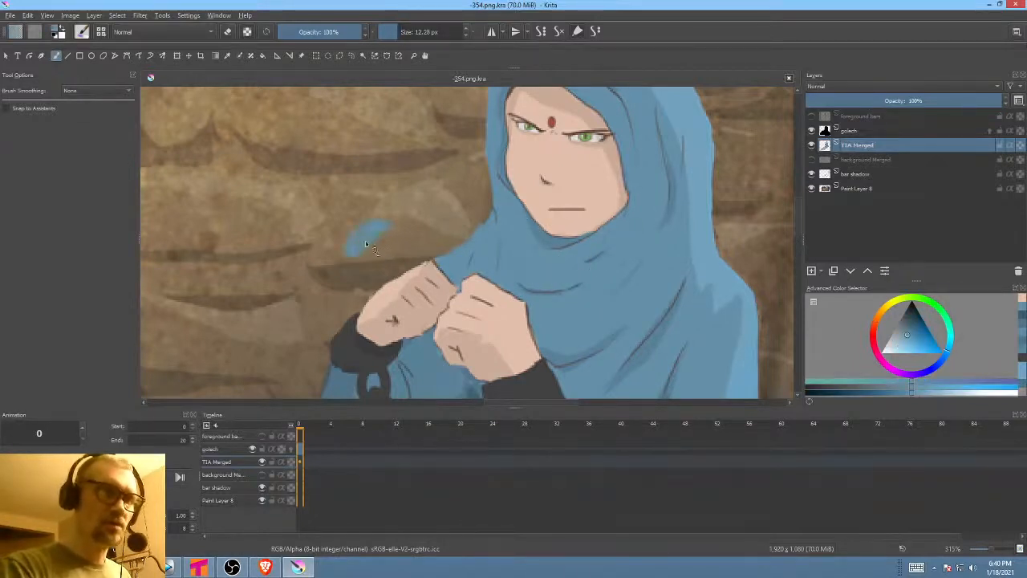
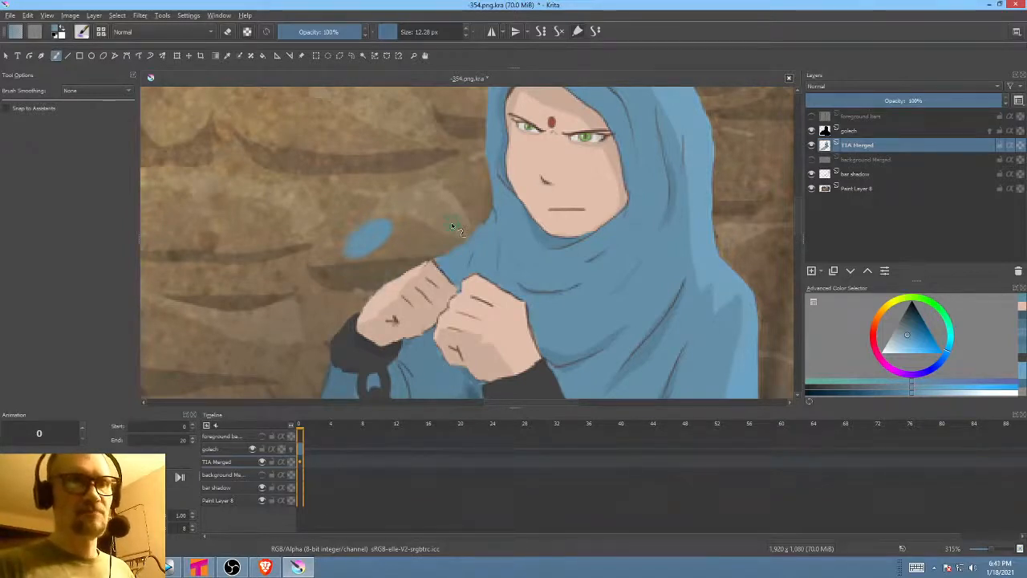
pyautogui.hotkey('ctrl', 'z')
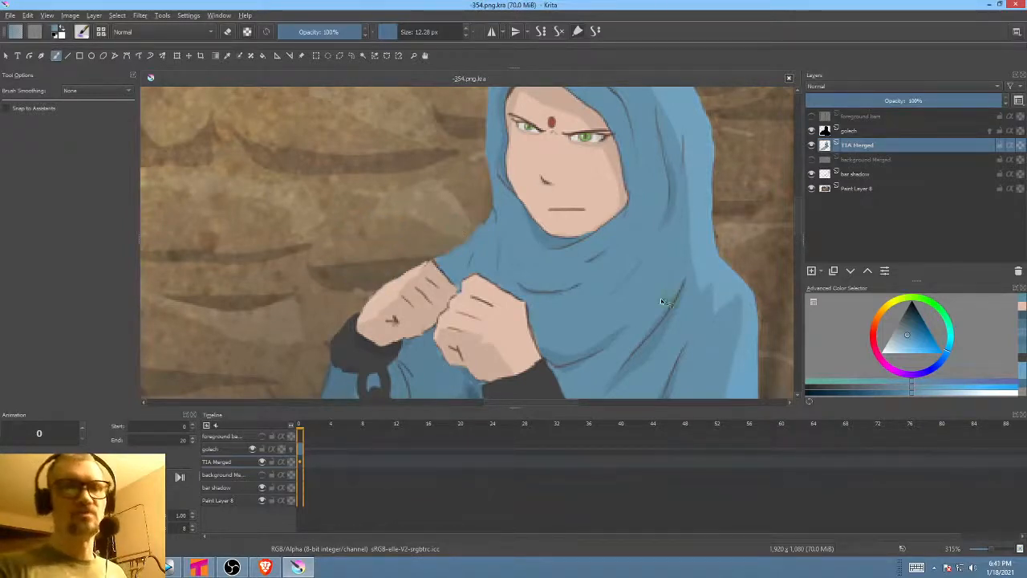
# - Brush the sampled blue over the shawl near the near shoulder, and save the scene file
pyautogui.moveTo(661, 298); pyautogui.dragTo(583, 314)
pyautogui.moveTo(631, 260); pyautogui.dragTo(616, 281)
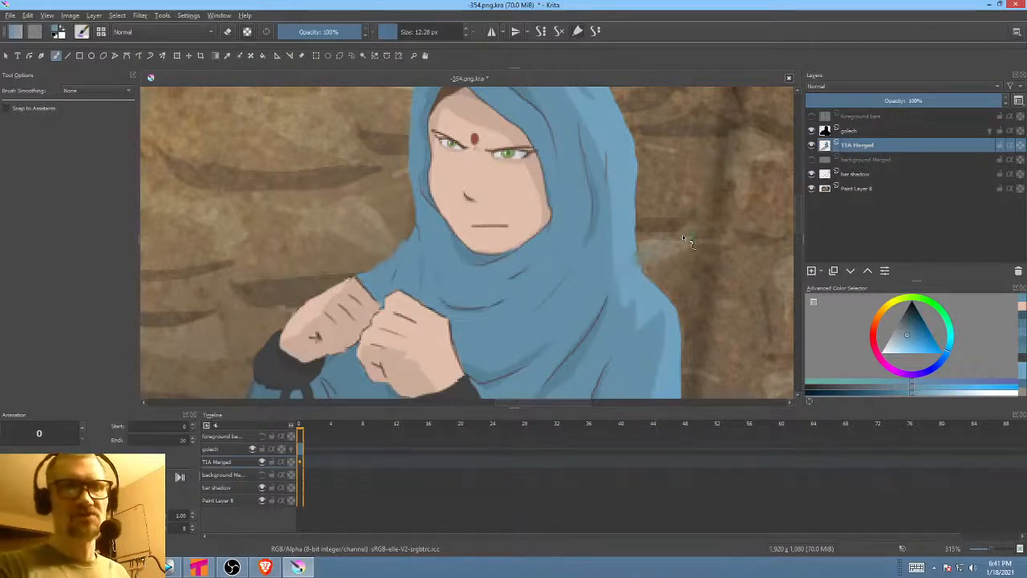
pyautogui.hotkey('ctrl', 's')
pyautogui.moveTo(660, 266); pyautogui.dragTo(631, 259)
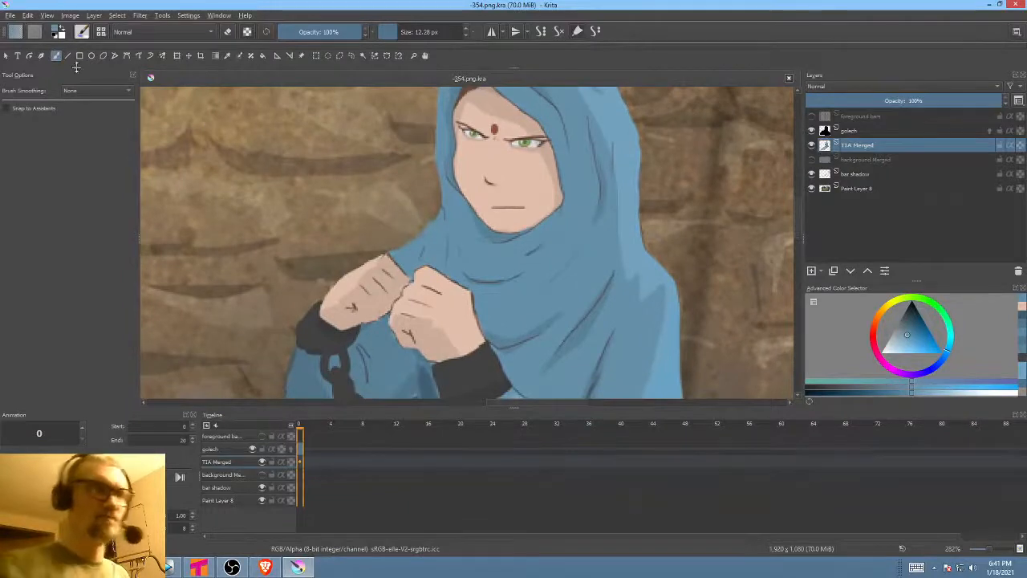
pyautogui.click(13, 16)
pyautogui.click(28, 71)
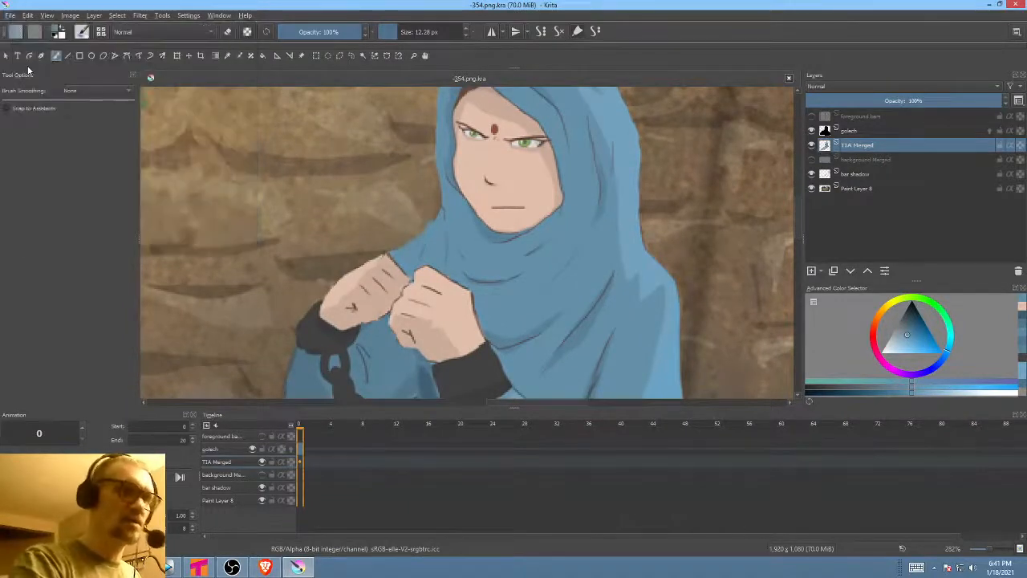
# - Examine the whole composition, and briefly hide the stone-wall paint layer to check the bar shadows below the window
pyautogui.scroll(-6, 552, 260)
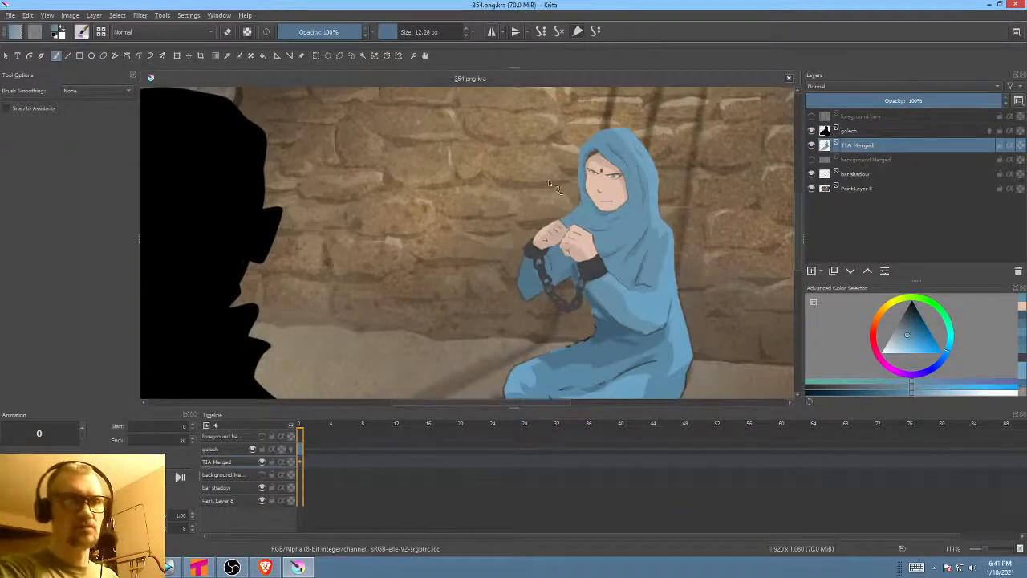
pyautogui.scroll(-2, 424, 246)
pyautogui.moveTo(424, 246); pyautogui.dragTo(480, 227)
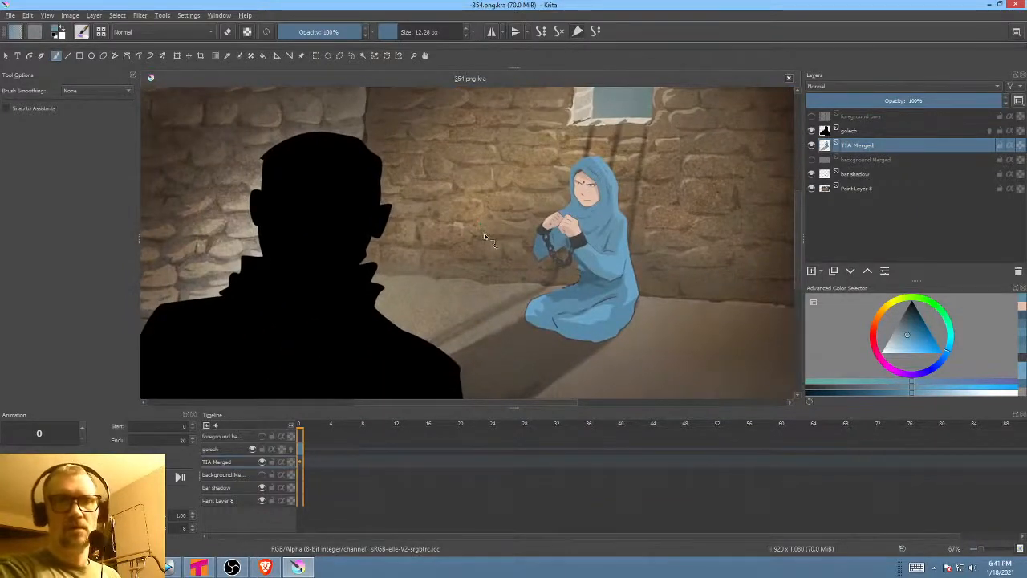
pyautogui.click(879, 132)
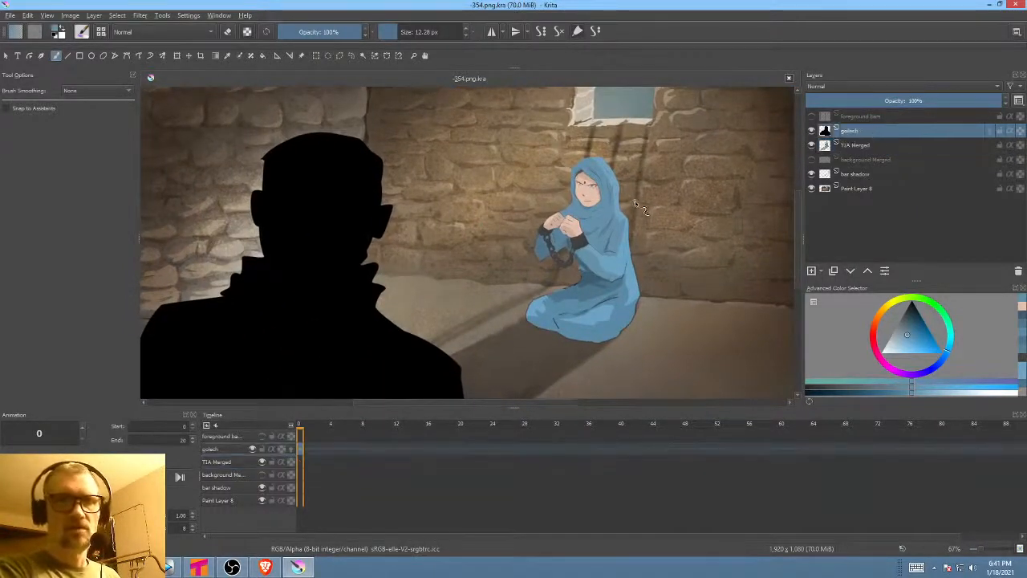
pyautogui.scroll(-3, 636, 205)
pyautogui.scroll(2, 657, 224)
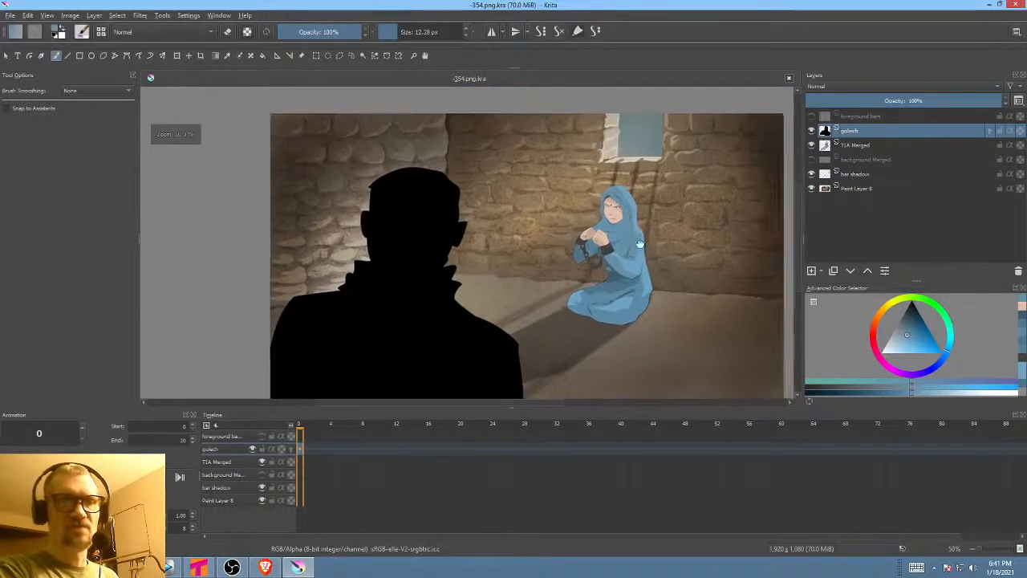
pyautogui.moveTo(640, 244); pyautogui.dragTo(603, 252)
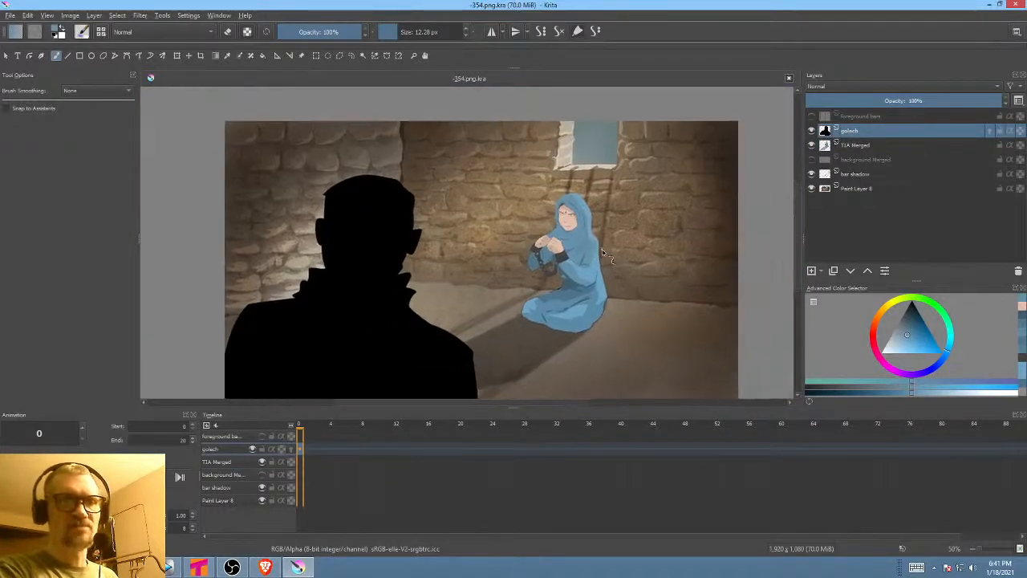
pyautogui.click(850, 189)
pyautogui.scroll(3, 618, 210)
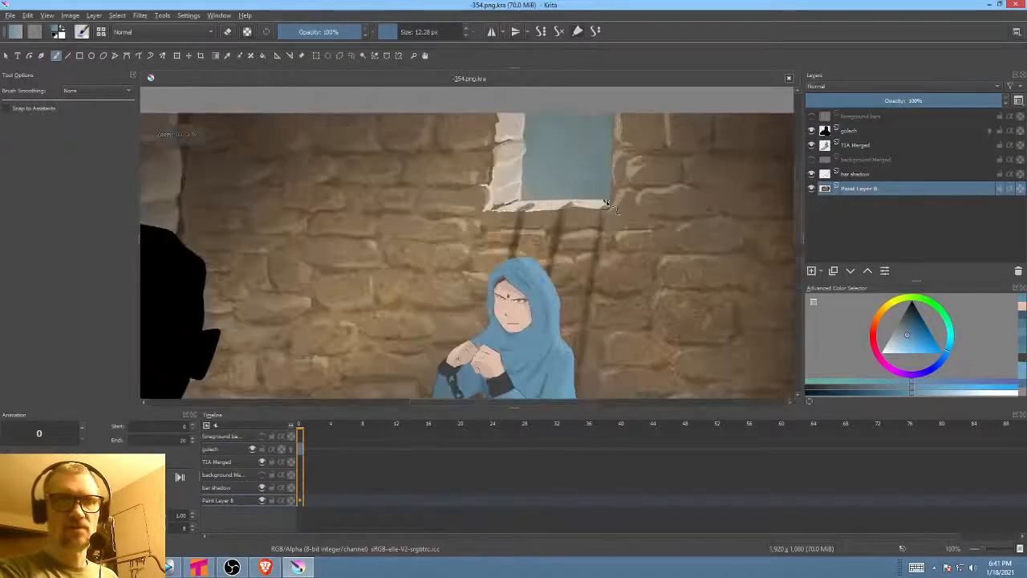
pyautogui.click(811, 189)
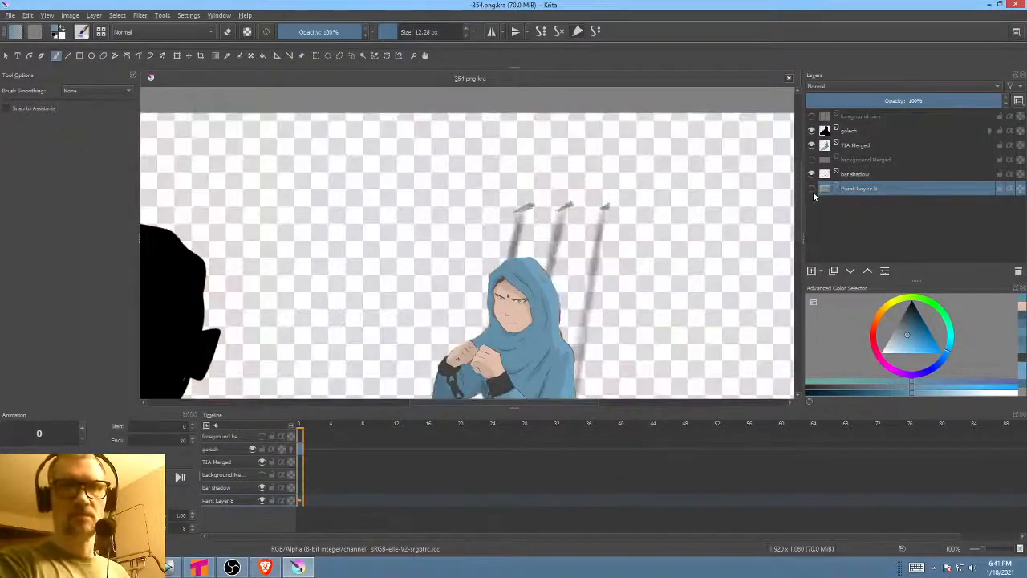
pyautogui.click(812, 190)
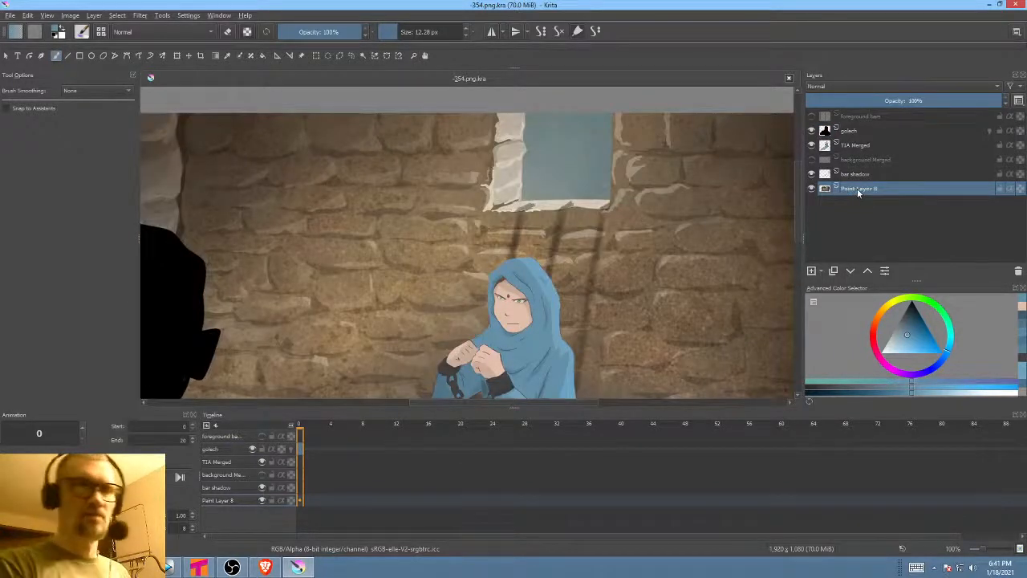
# - Start a Liquify transform on the stone-wall paint layer and push the window's left stone frame outwards
pyautogui.hotkey('ctrl', 't')
pyautogui.rightClick(520, 162)
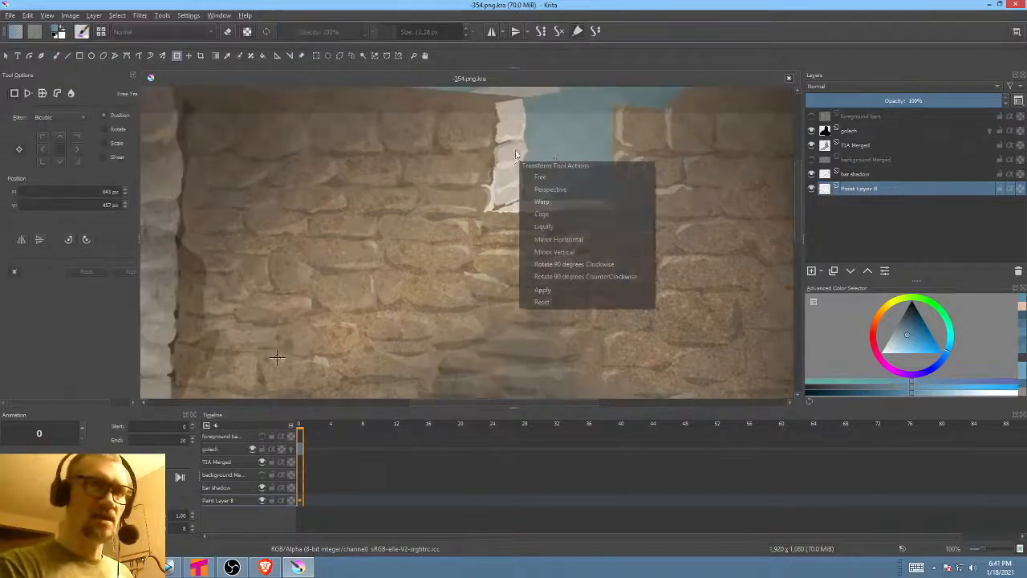
pyautogui.click(562, 230)
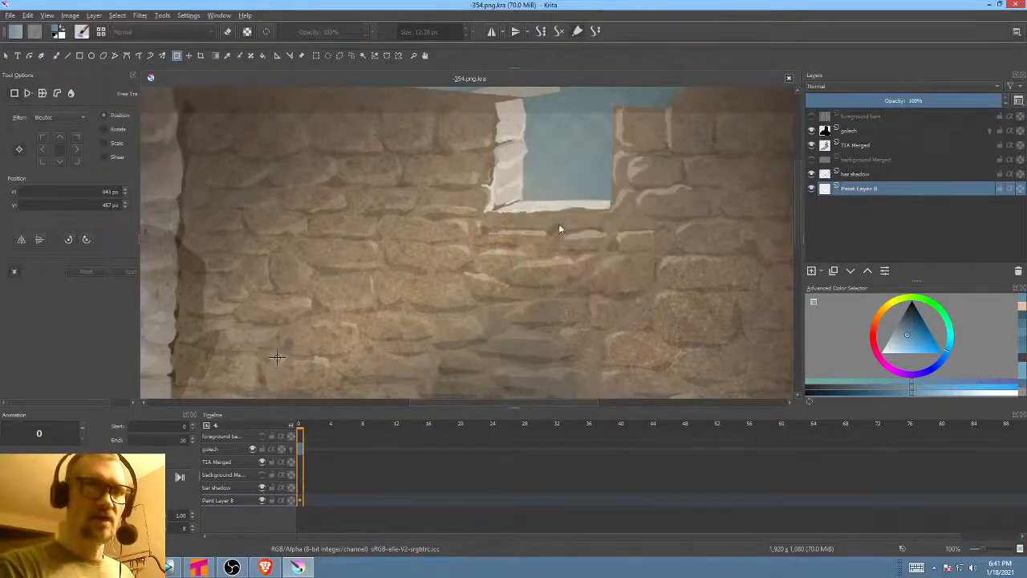
pyautogui.moveTo(523, 151); pyautogui.dragTo(174, 407)
pyautogui.moveTo(496, 204); pyautogui.dragTo(481, 276)
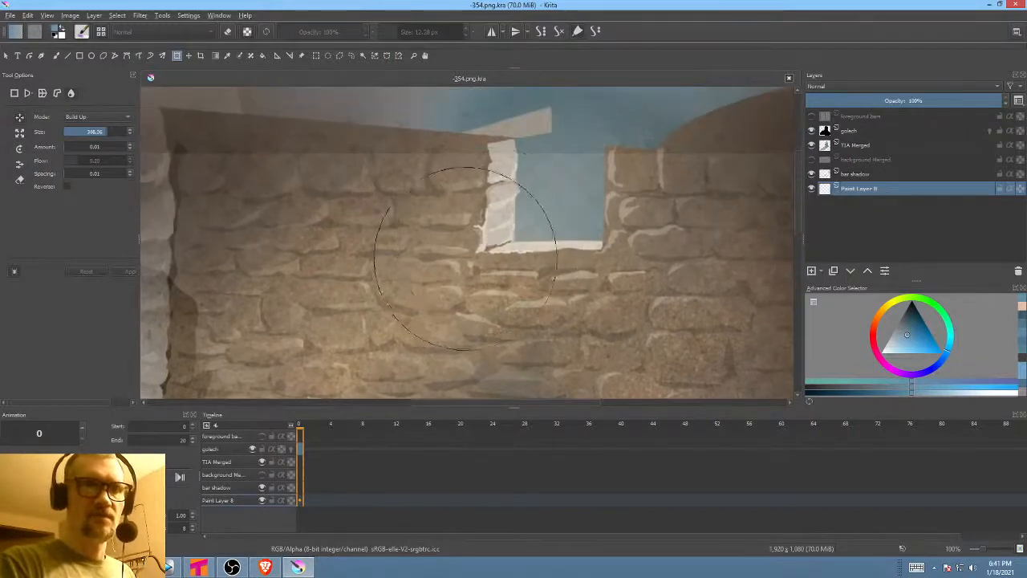
pyautogui.moveTo(508, 206)
pyautogui.mouseDown()
pyautogui.moveTo(545, 188)
pyautogui.moveTo(497, 217)
pyautogui.moveTo(562, 229)
pyautogui.moveTo(498, 228)
pyautogui.moveTo(622, 233)
pyautogui.mouseUp()
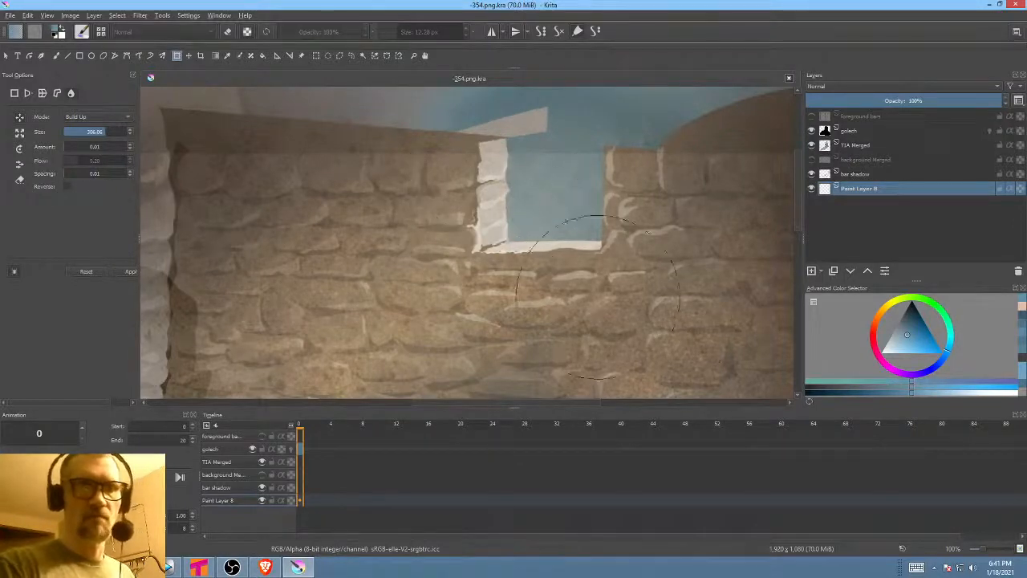
# - Refine the window sill's edges with a smaller Liquify brush, down to size 62.20, and apply the transform
pyautogui.moveTo(500, 286); pyautogui.dragTo(426, 296)
pyautogui.moveTo(488, 265); pyautogui.dragTo(488, 269)
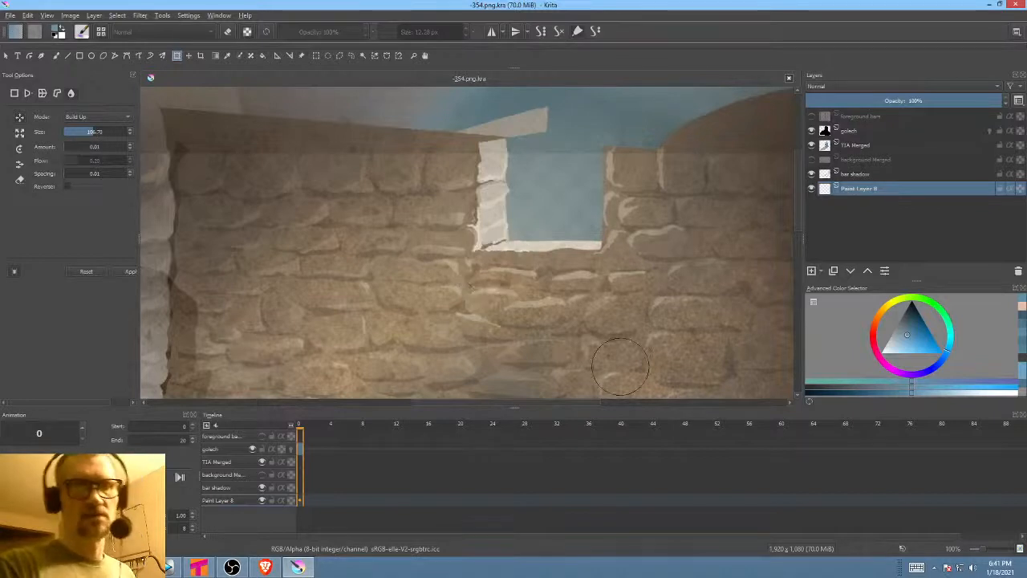
pyautogui.moveTo(568, 260); pyautogui.dragTo(553, 261)
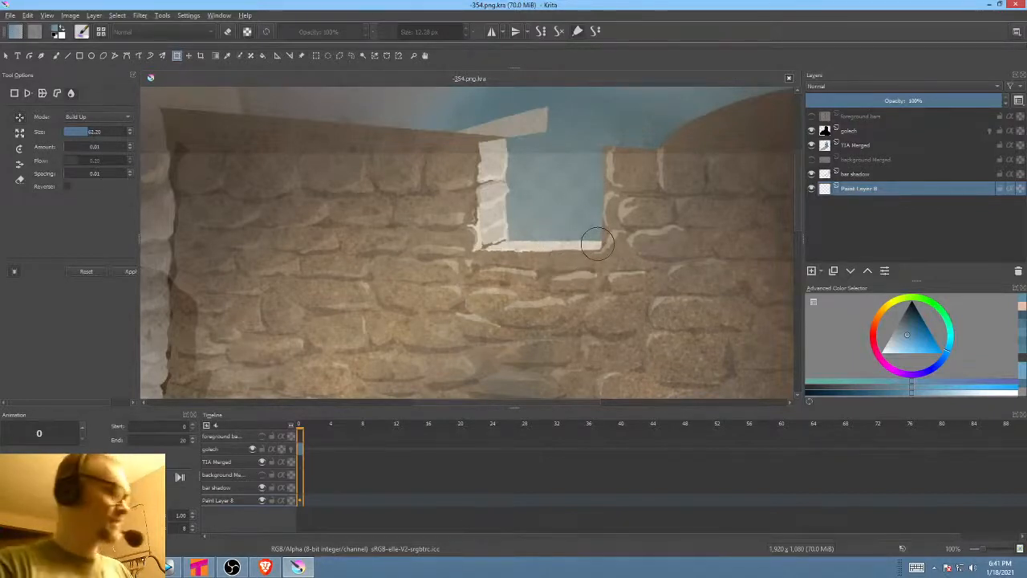
pyautogui.press('Return')
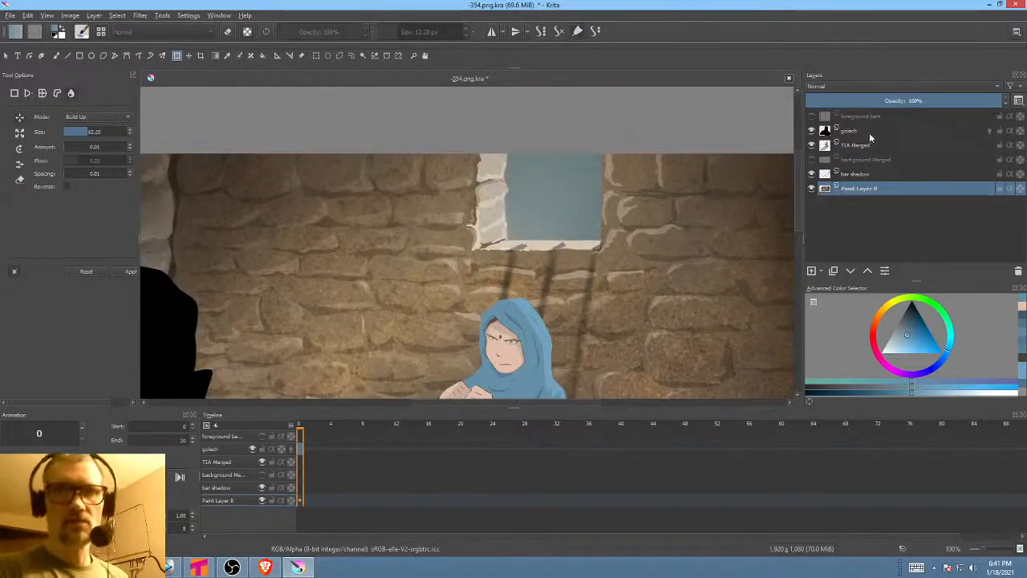
# - Merge the bar shadow layer down into the stone-wall paint layer beneath it
pyautogui.click(865, 133)
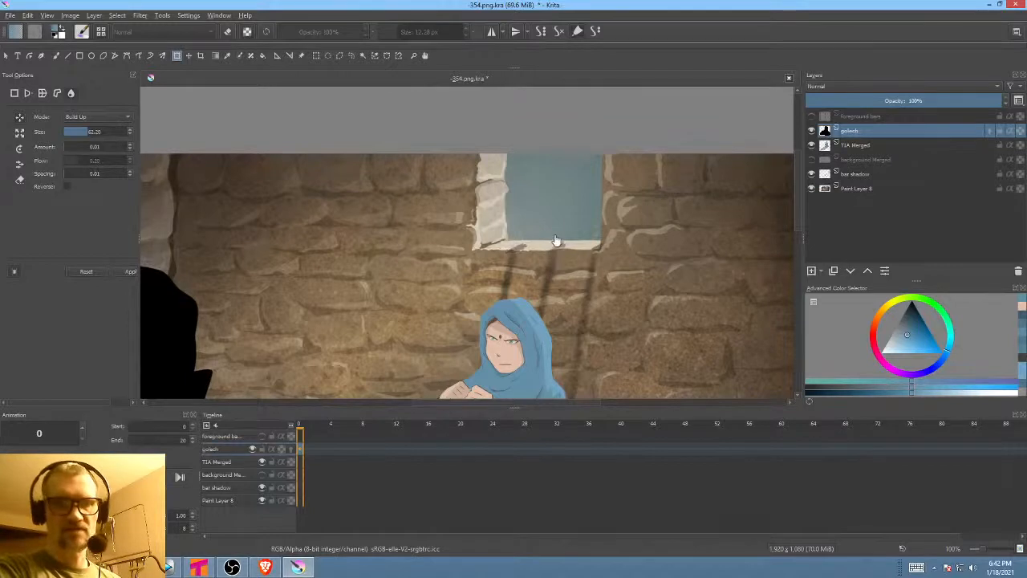
pyautogui.scroll(-1, 556, 240)
pyautogui.moveTo(611, 235); pyautogui.dragTo(629, 249)
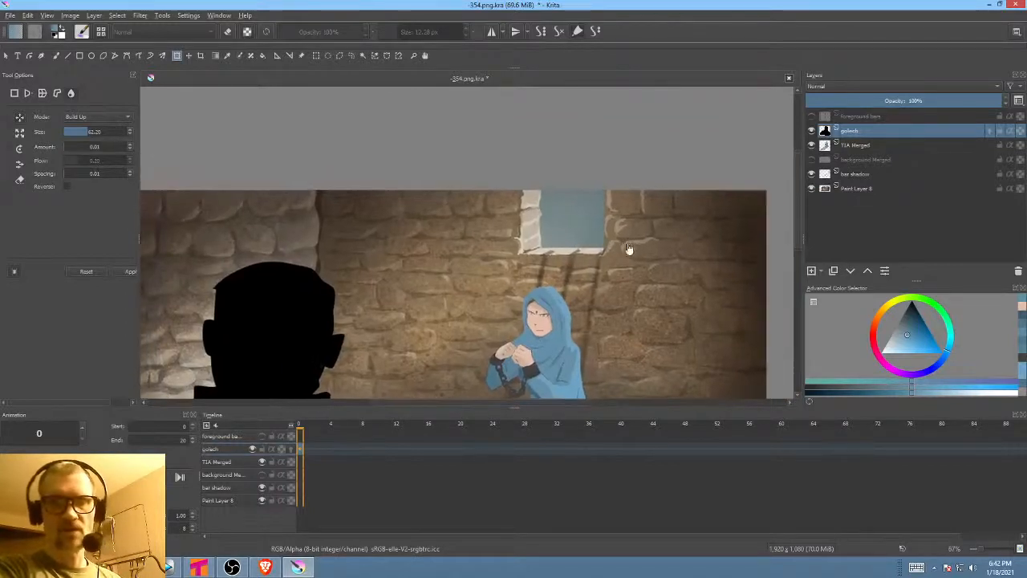
pyautogui.click(865, 180)
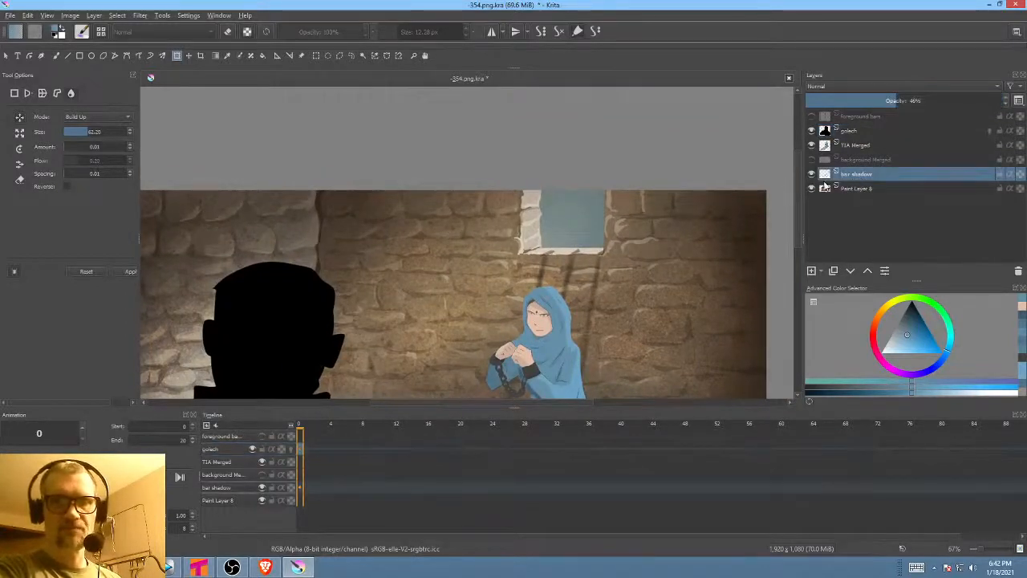
pyautogui.moveTo(647, 260); pyautogui.dragTo(632, 243)
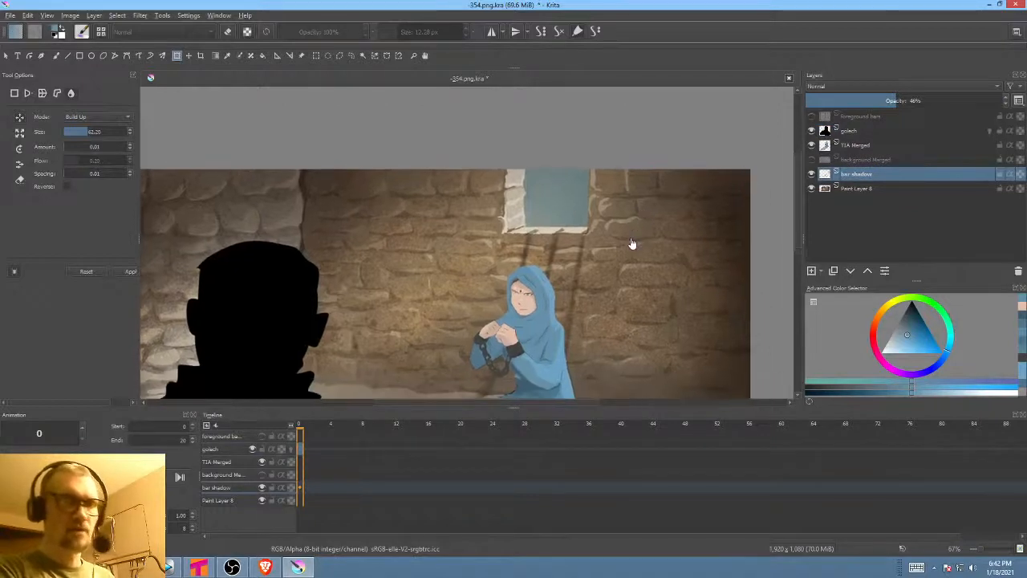
pyautogui.hotkey('shift', 'Delete')
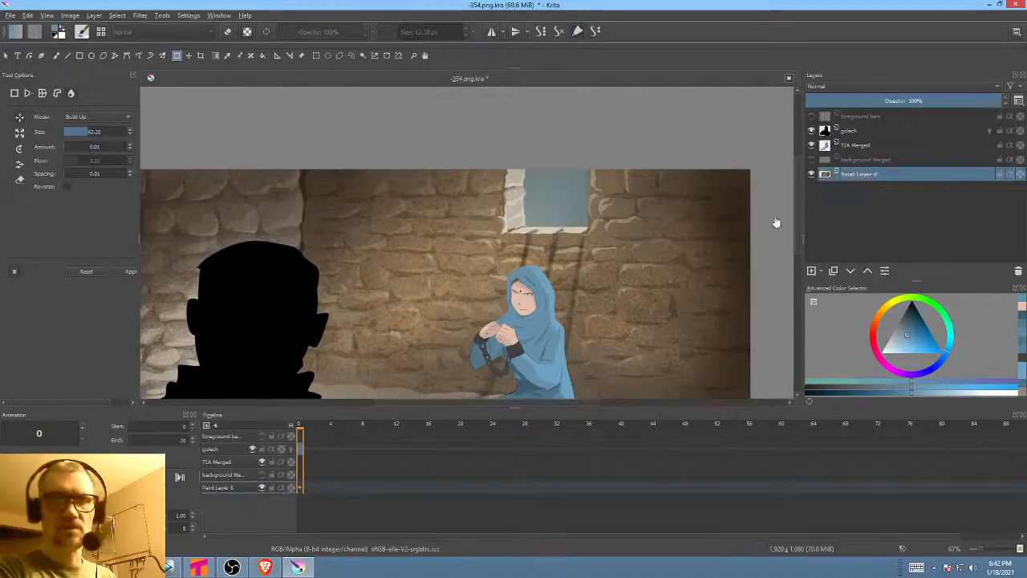
# - Sample the grey of the window sill's left bar shadow and extend that shadow on the stone-wall paint layer
pyautogui.scroll(3, 640, 232)
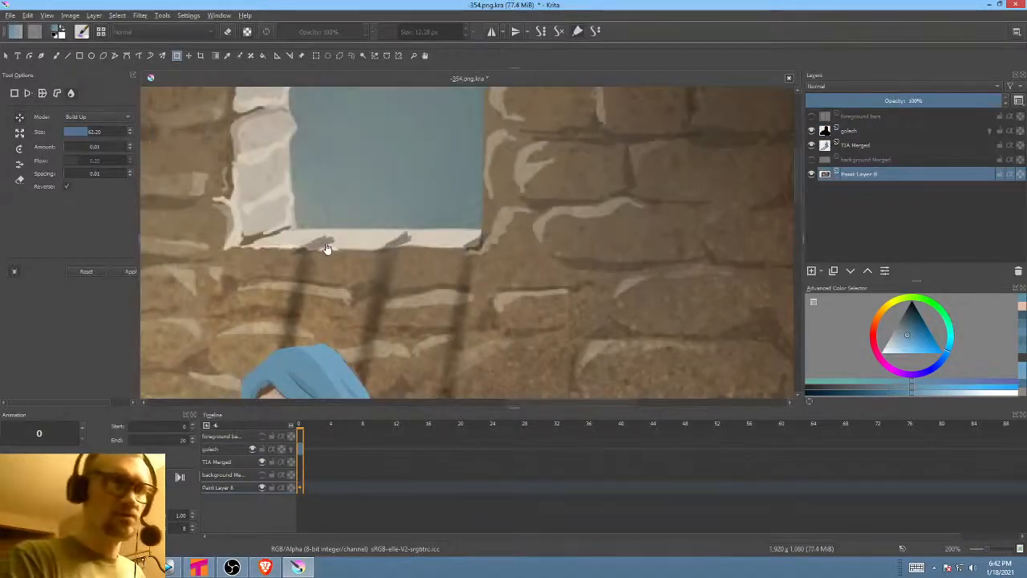
pyautogui.press('b')
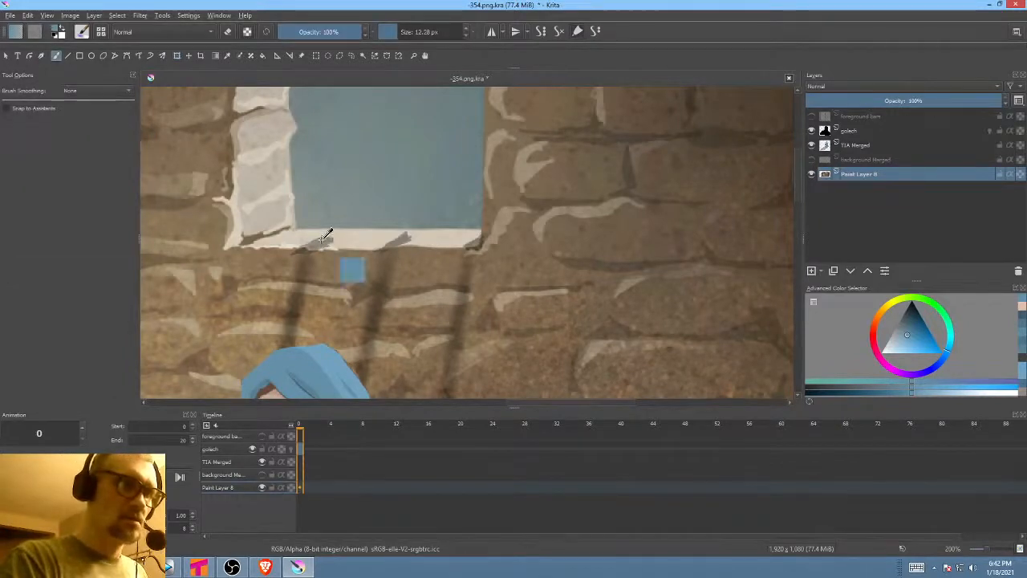
pyautogui.keyDown('ctrl'); pyautogui.click(323, 240); pyautogui.keyUp('ctrl')
pyautogui.moveTo(330, 238); pyautogui.dragTo(345, 240)
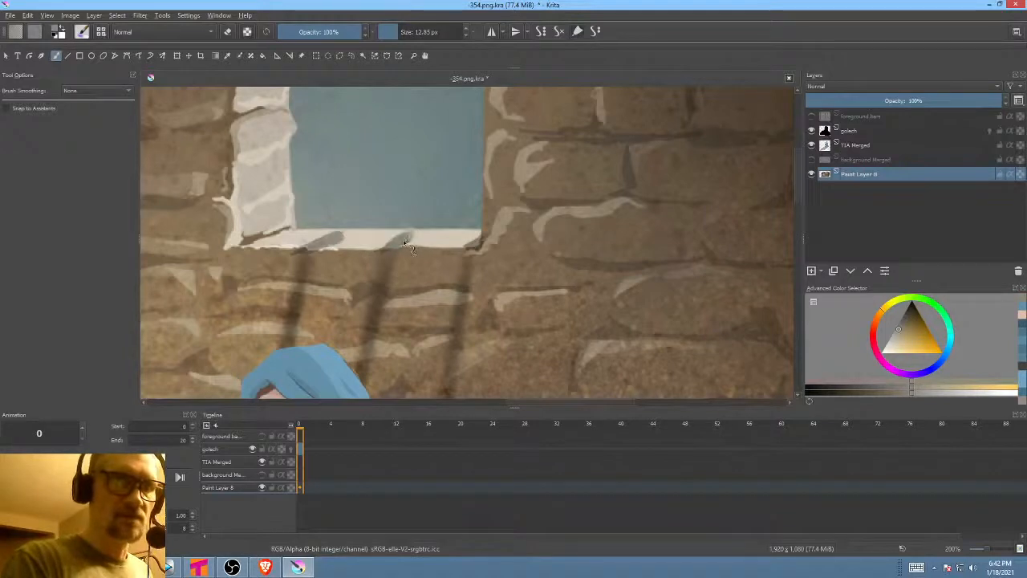
# - Paint two dark brown vertical bars across the window opening, ending at the bar shadows on the sill
pyautogui.moveTo(437, 218); pyautogui.dragTo(508, 278)
pyautogui.click(910, 319)
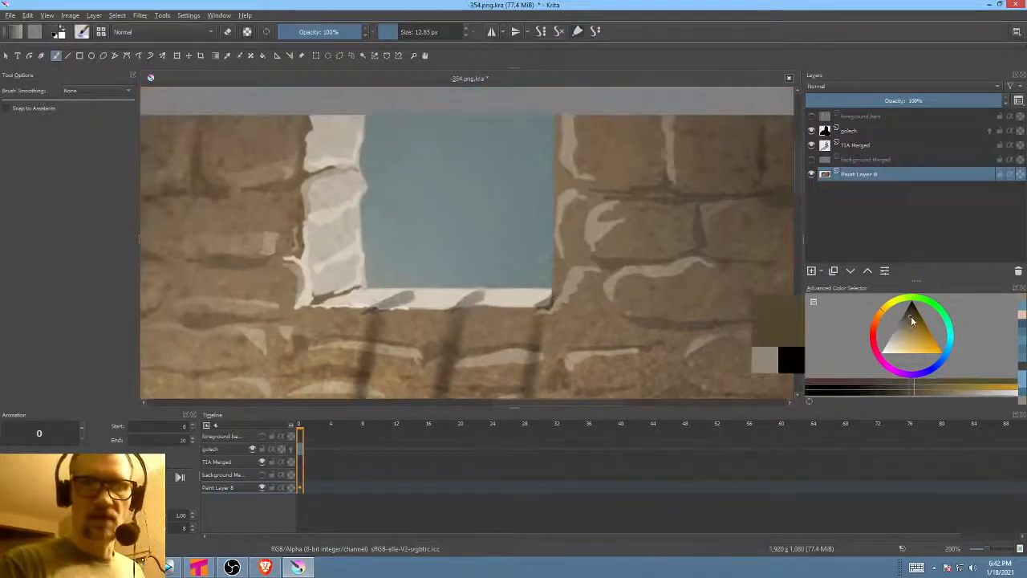
pyautogui.moveTo(460, 206); pyautogui.dragTo(474, 225)
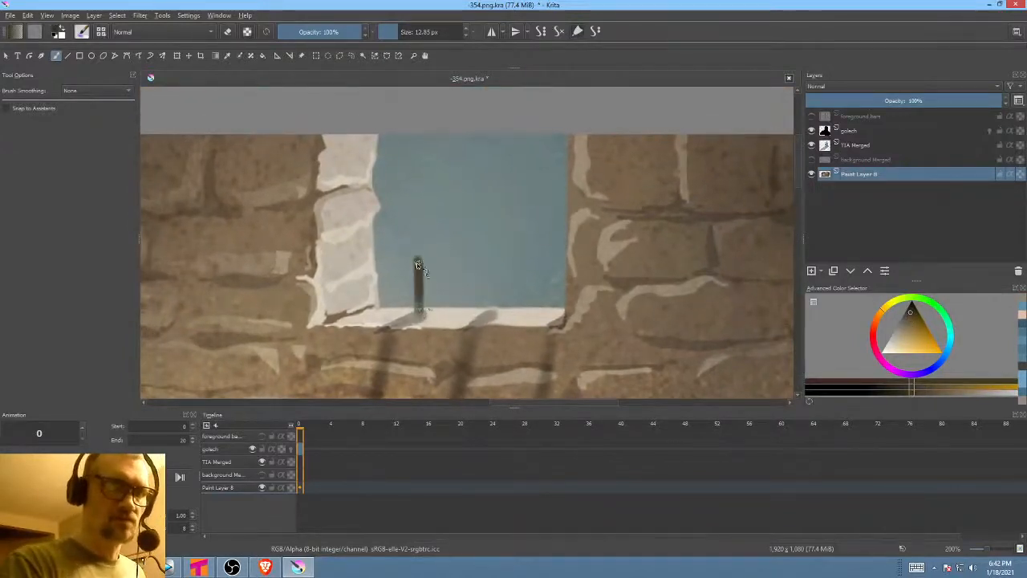
pyautogui.moveTo(416, 263)
pyautogui.mouseDown()
pyautogui.moveTo(419, 307)
pyautogui.moveTo(417, 253)
pyautogui.moveTo(418, 315)
pyautogui.moveTo(416, 118)
pyautogui.moveTo(421, 309)
pyautogui.mouseUp()
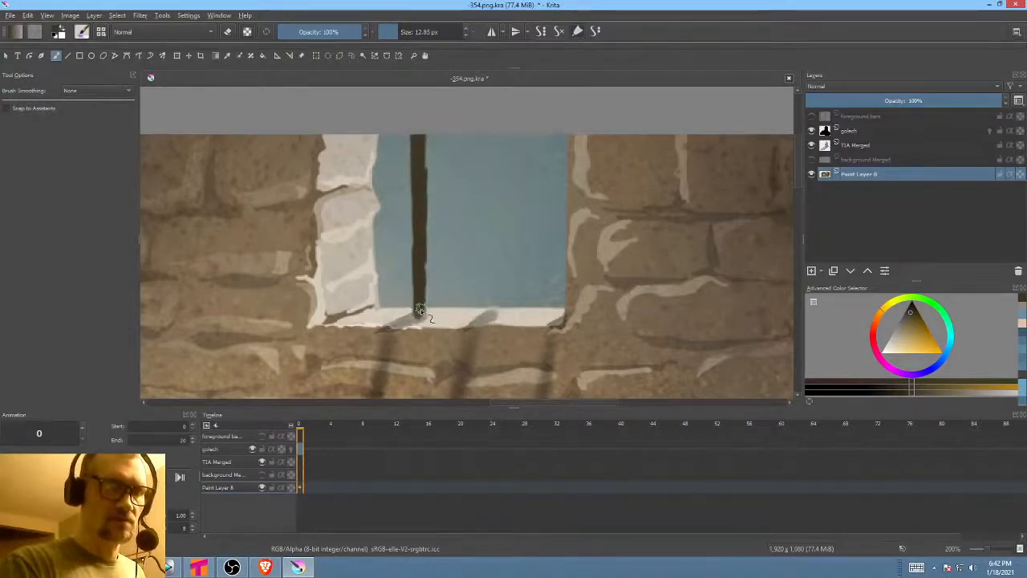
pyautogui.moveTo(498, 317)
pyautogui.mouseDown()
pyautogui.moveTo(498, 132)
pyautogui.moveTo(499, 249)
pyautogui.mouseUp()
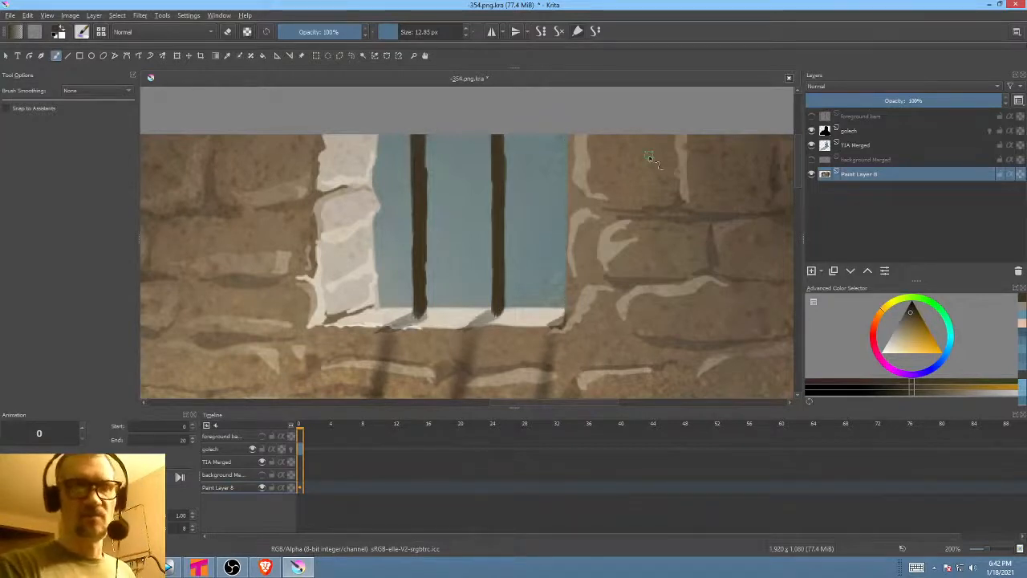
# - Paint thin light grey highlights down the right edges of both window bars with a 5.21 px brush
pyautogui.moveTo(911, 329); pyautogui.dragTo(889, 347)
pyautogui.press('[')
pyautogui.press('[')
pyautogui.press('[')
pyautogui.press('[')
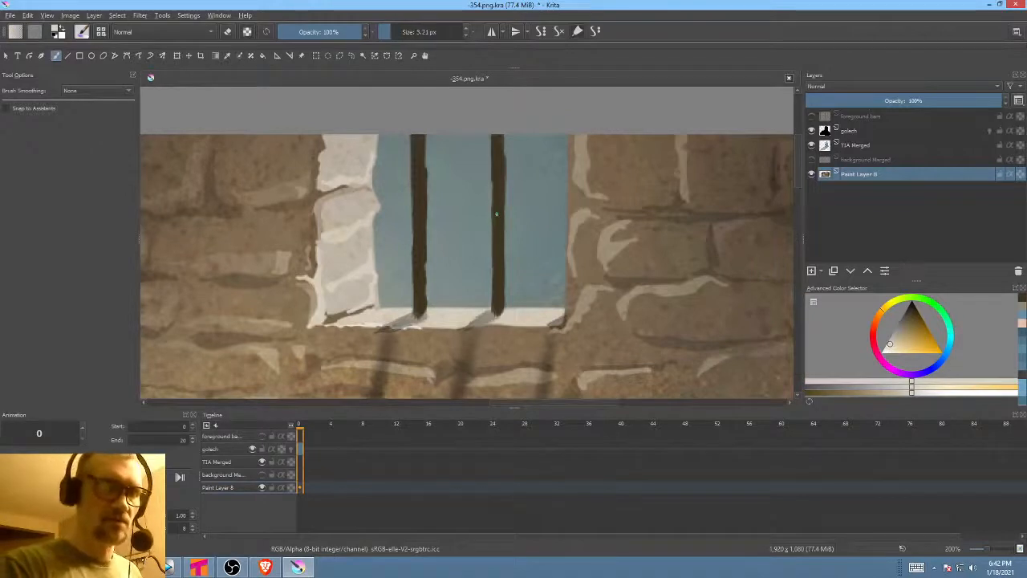
pyautogui.press(']')
pyautogui.press(']')
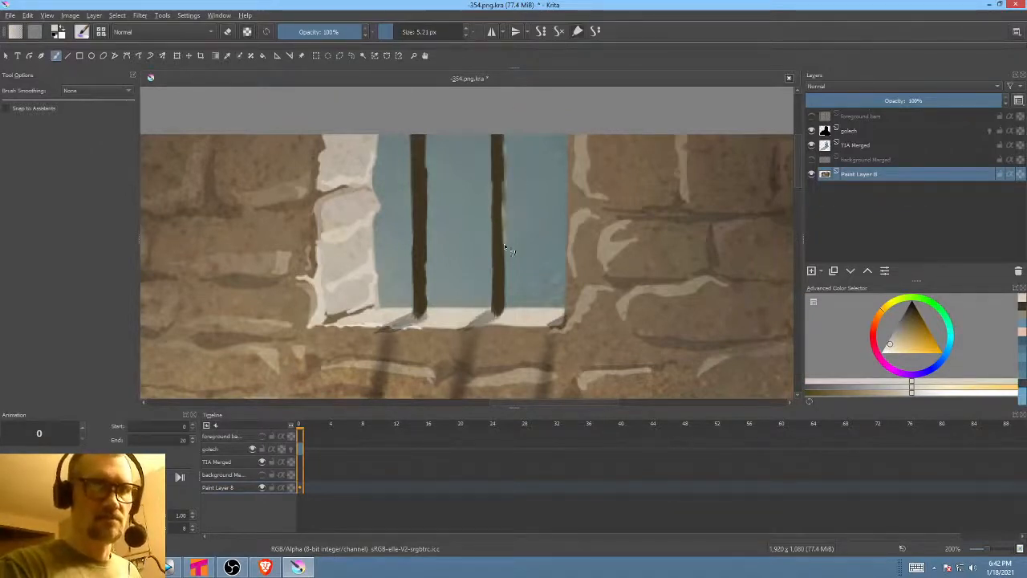
pyautogui.moveTo(425, 136); pyautogui.dragTo(427, 199)
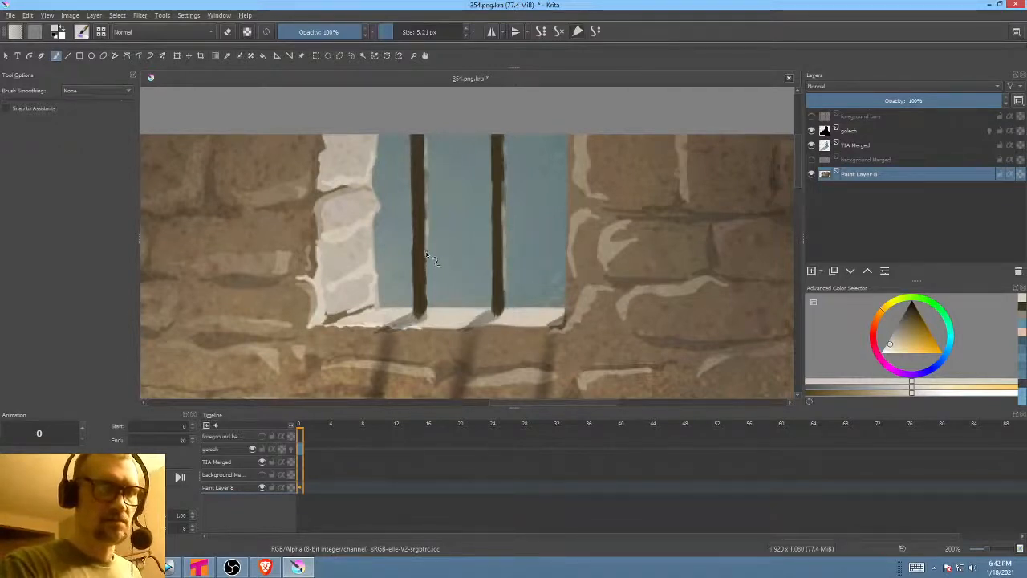
pyautogui.moveTo(426, 254); pyautogui.dragTo(426, 283)
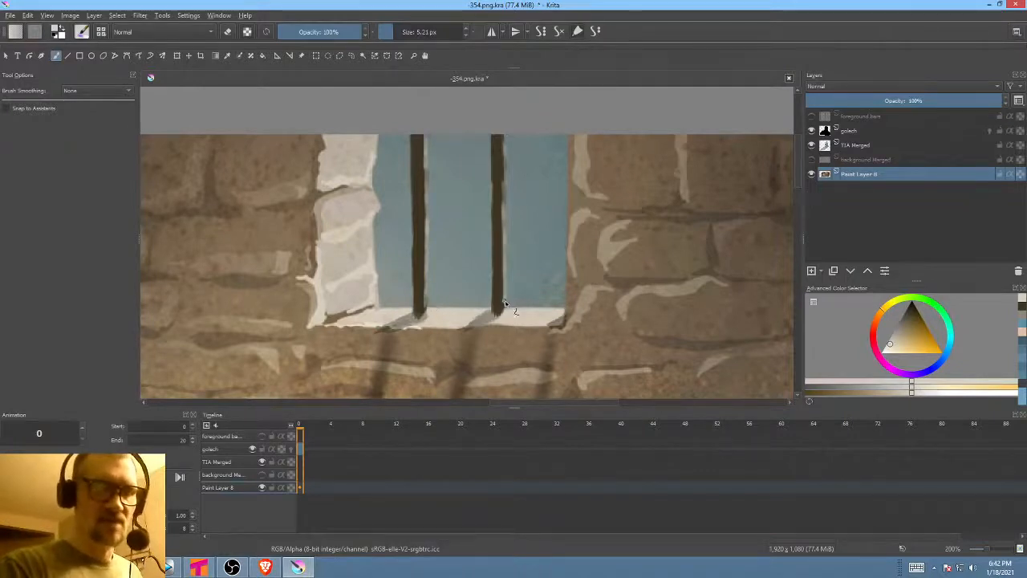
# - Check the barred window within the whole composition and save the drawing
pyautogui.scroll(-3, 506, 282)
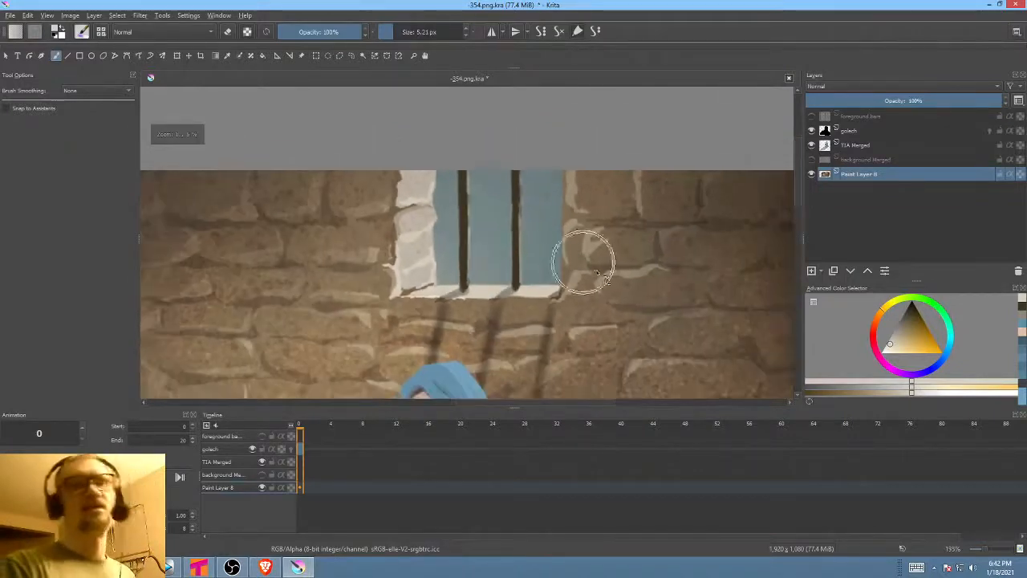
pyautogui.scroll(-4, 594, 268)
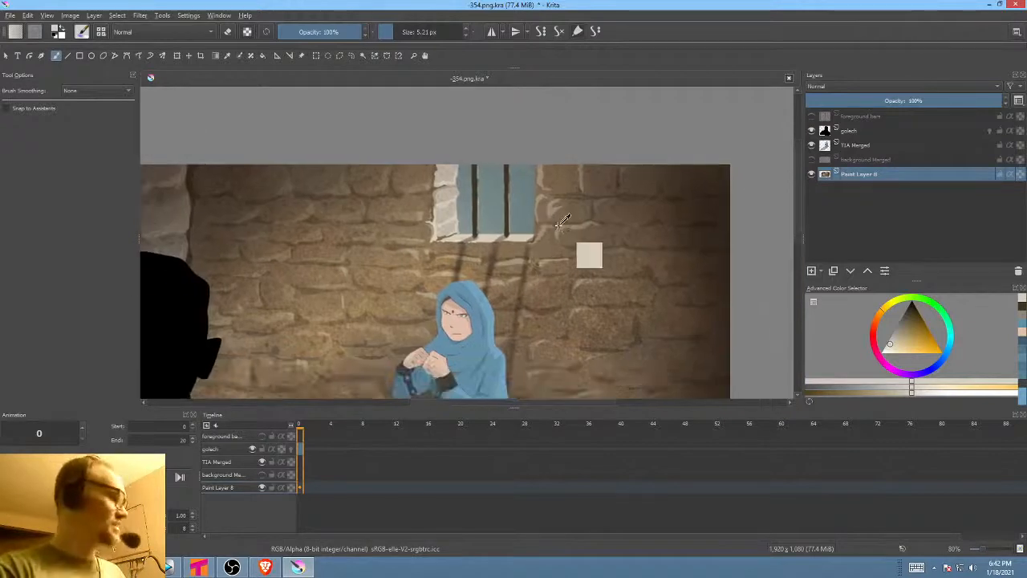
pyautogui.hotkey('ctrl', 's')
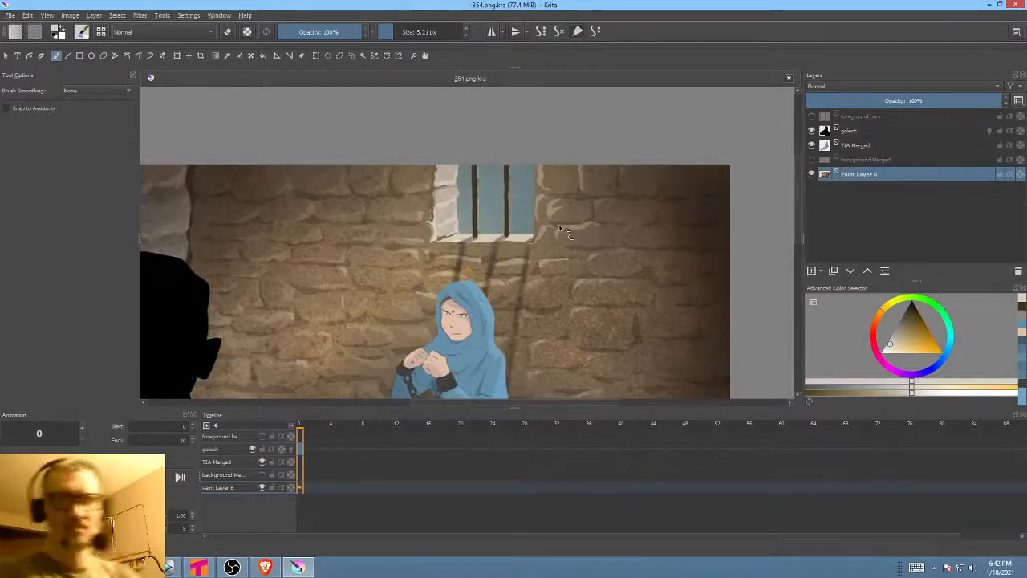
# - Copy the golech layer's keyframe from frame 0 to frame 7 on the timeline
pyautogui.moveTo(565, 233); pyautogui.dragTo(642, 137)
pyautogui.click(877, 133)
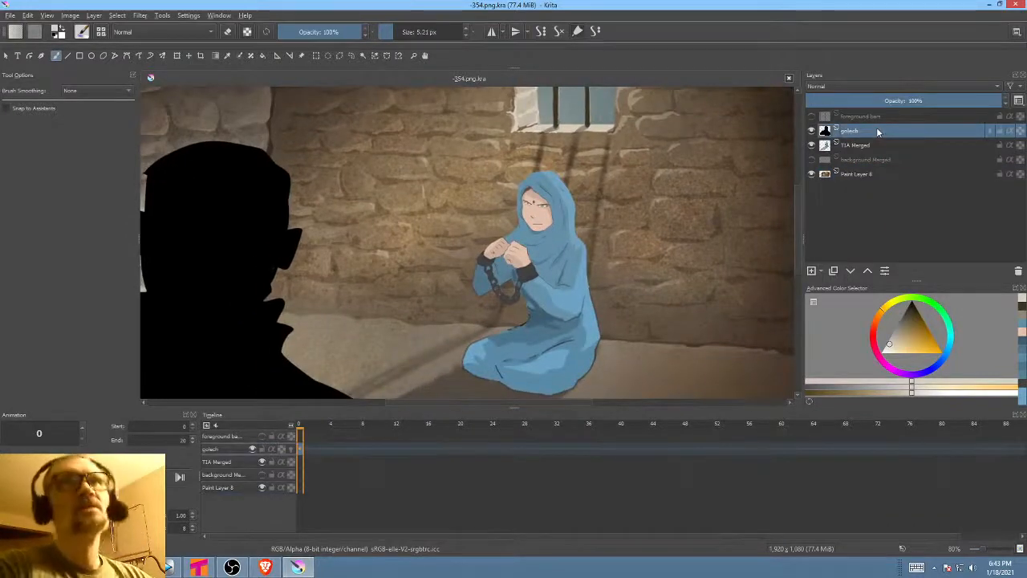
pyautogui.moveTo(878, 132)
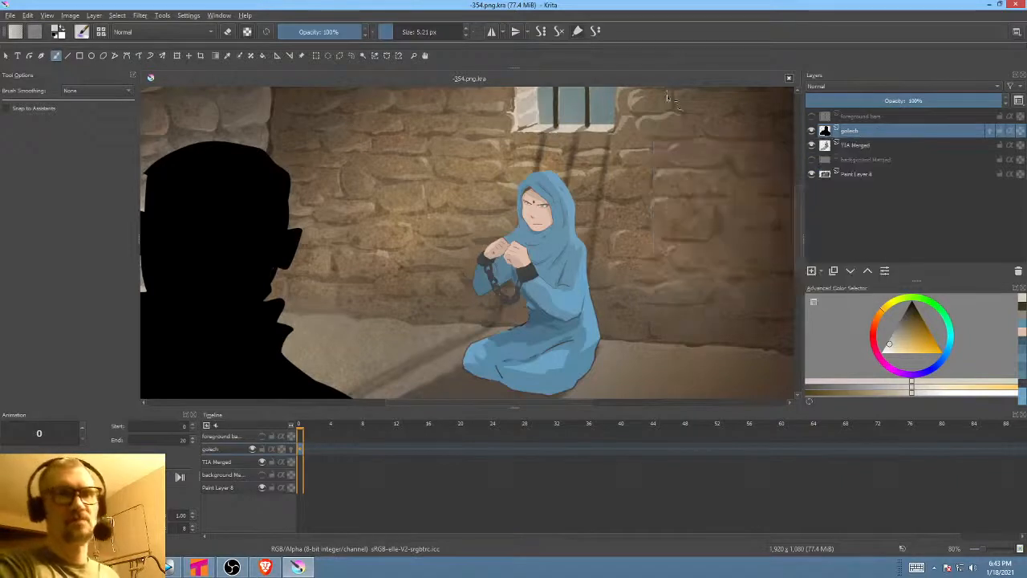
pyautogui.scroll(-1, 519, 254)
pyautogui.click(300, 450)
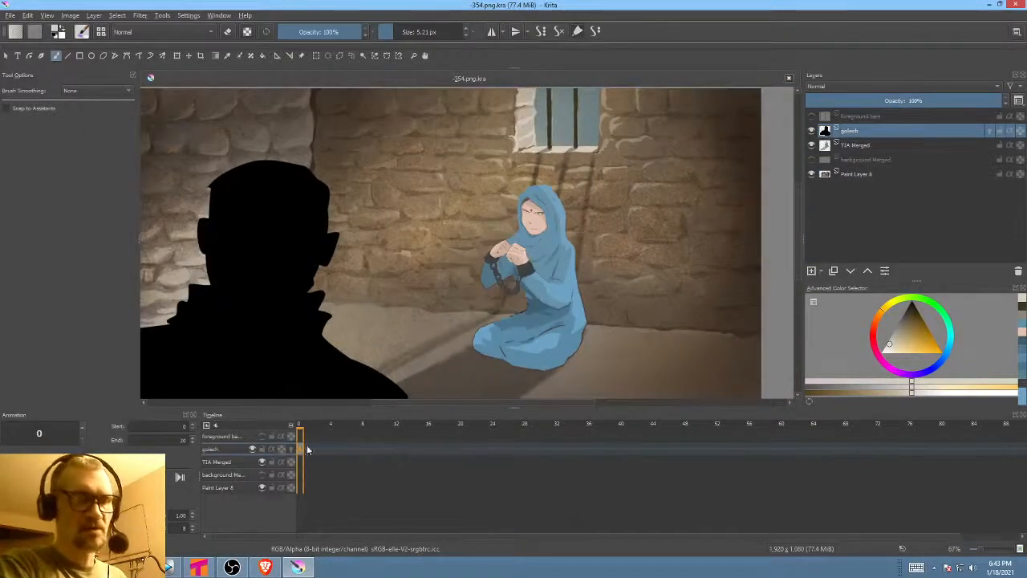
pyautogui.scroll(-4, 433, 276)
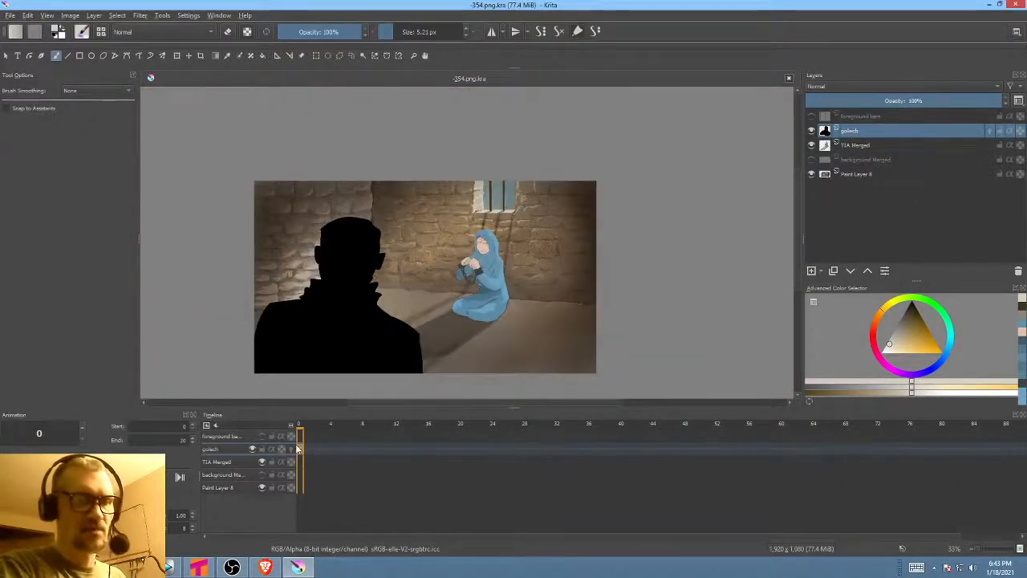
pyautogui.moveTo(299, 451); pyautogui.dragTo(360, 452)
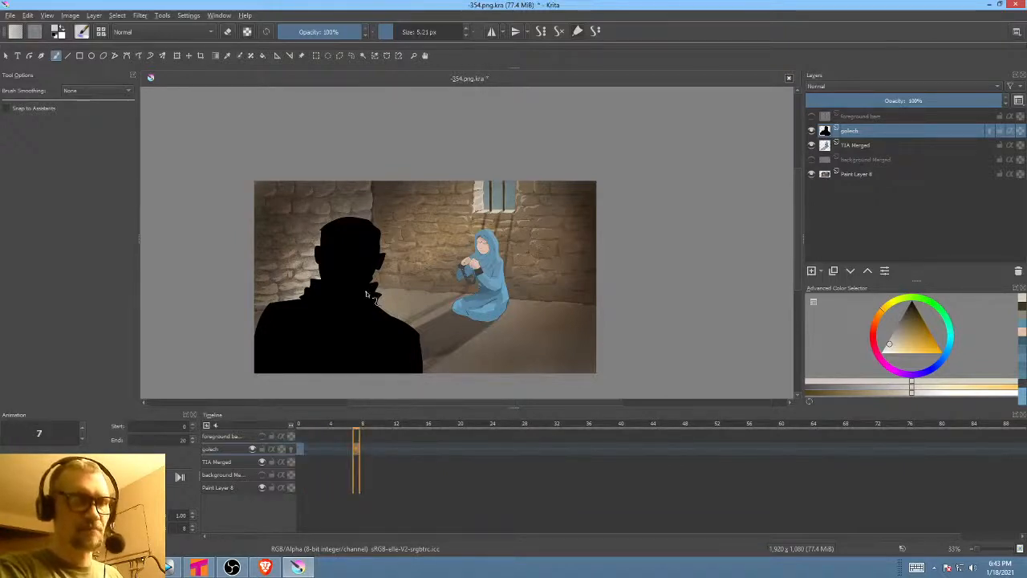
# - Scale down the golech silhouette at frame 7, move it against the back wall beside the seated figure, and apply the transform
pyautogui.hotkey('ctrl', 't')
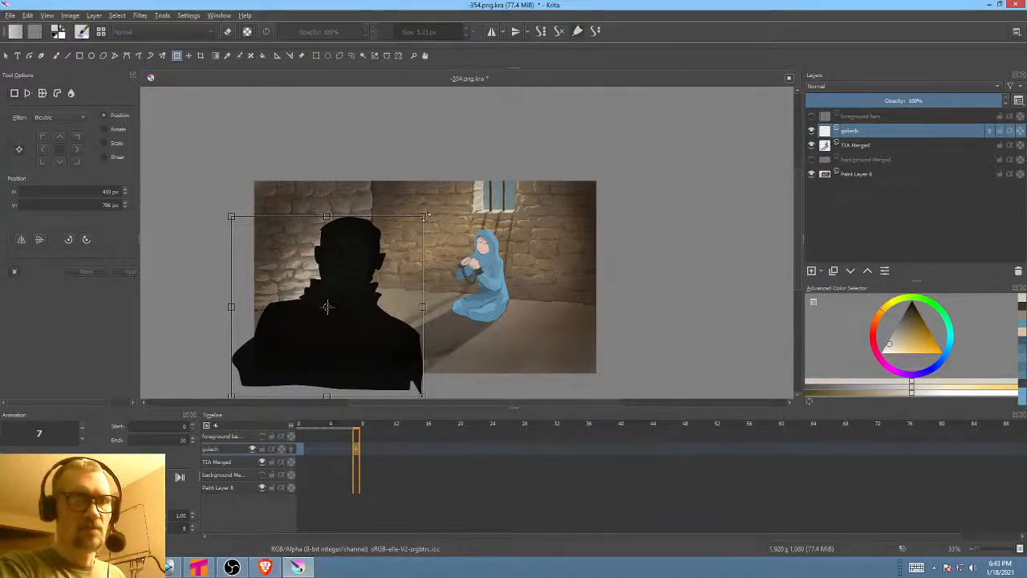
pyautogui.moveTo(426, 217); pyautogui.dragTo(380, 261)
pyautogui.moveTo(353, 320); pyautogui.dragTo(430, 263)
pyautogui.moveTo(456, 206); pyautogui.dragTo(442, 218)
pyautogui.moveTo(423, 264); pyautogui.dragTo(443, 233)
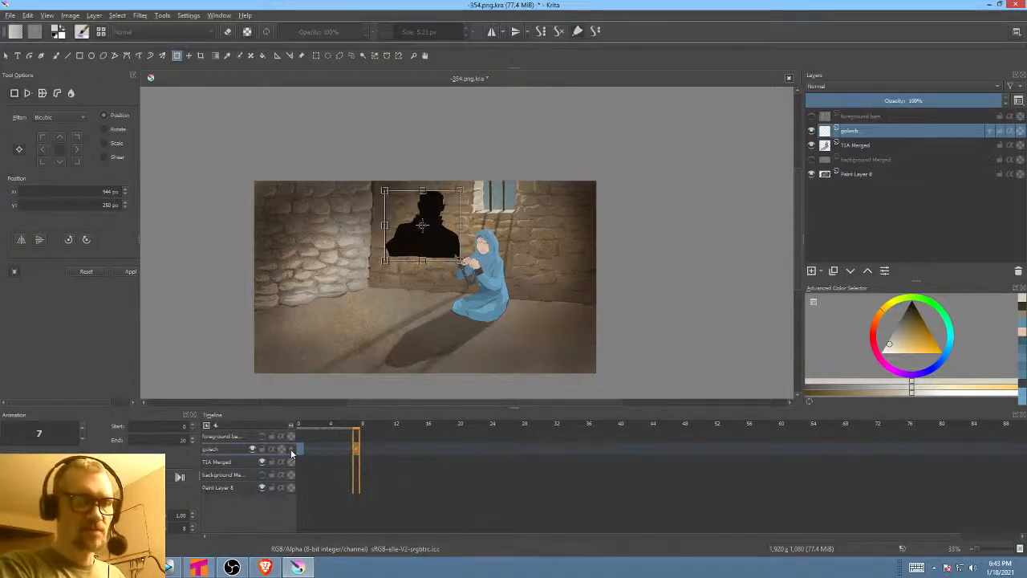
pyautogui.press('Return')
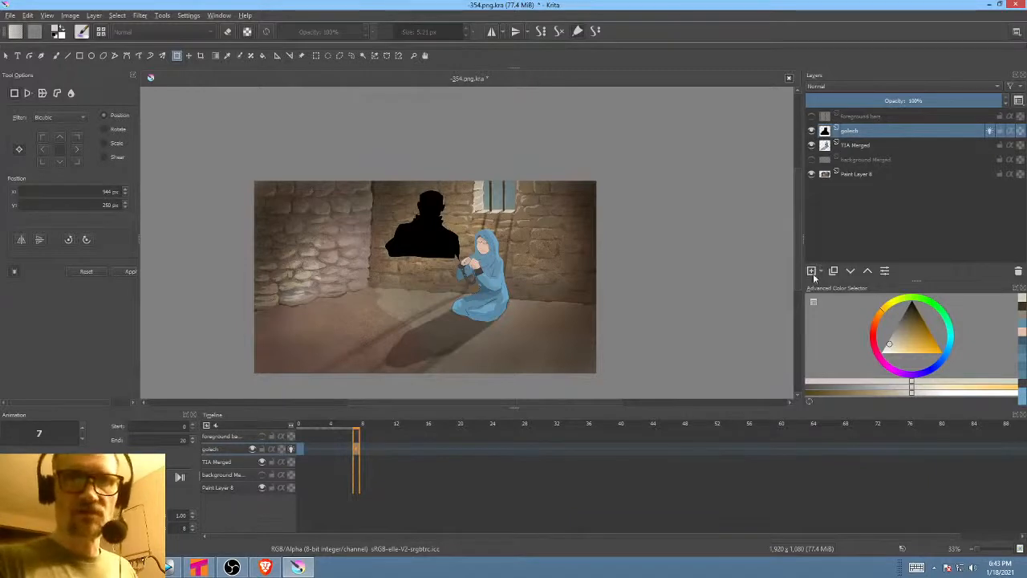
# - Add a new paint layer above golech and choose bright red with a thin brush preset for sketching guides
pyautogui.click(811, 271)
pyautogui.click(875, 327)
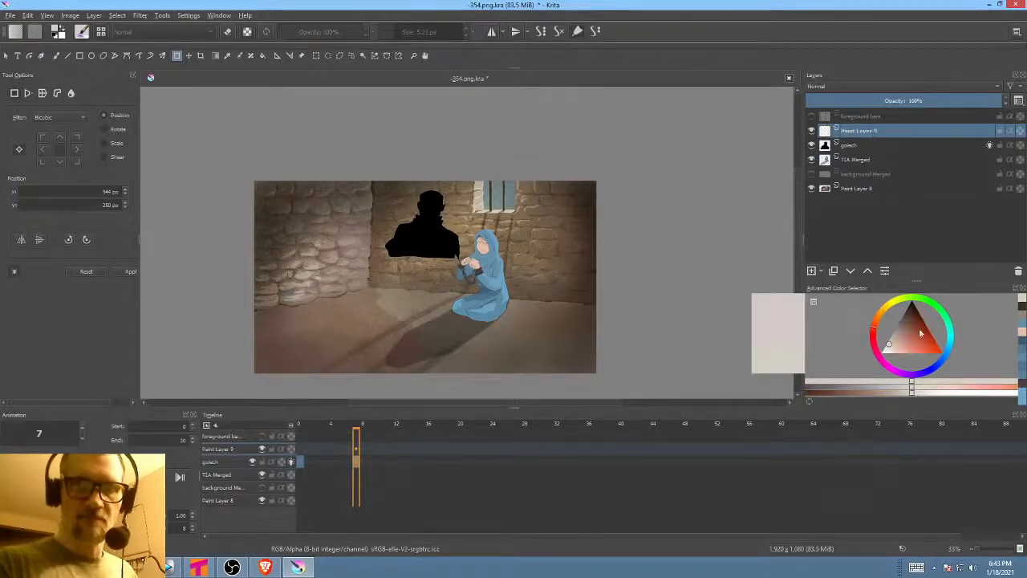
pyautogui.moveTo(924, 338); pyautogui.dragTo(949, 355)
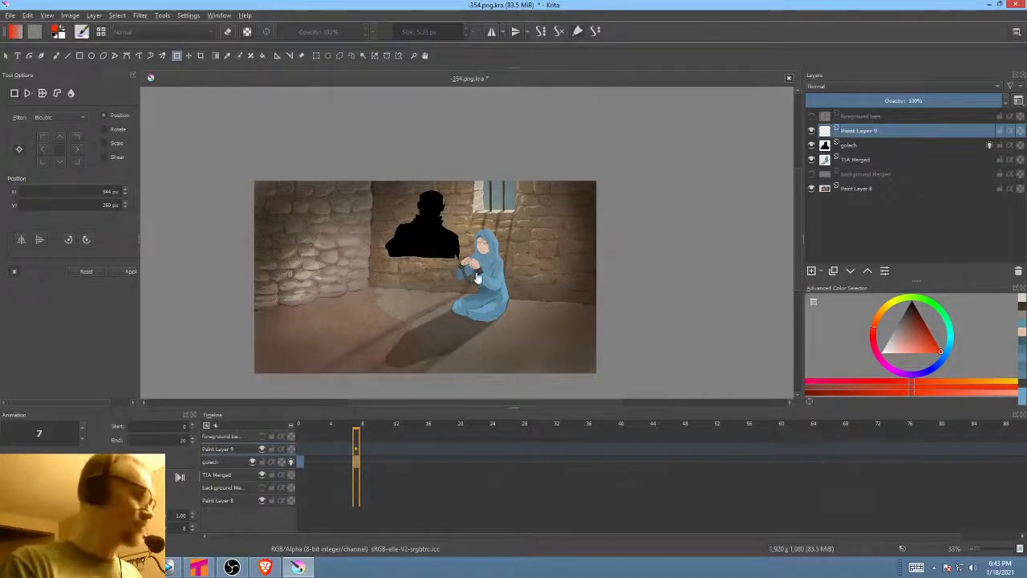
pyautogui.press('b')
pyautogui.rightClick(562, 247)
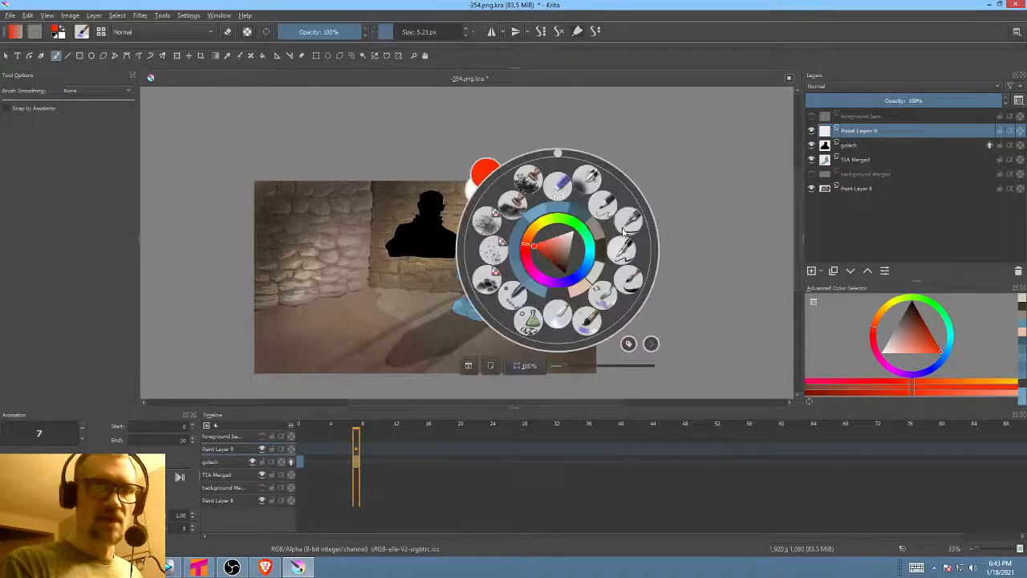
pyautogui.click(605, 210)
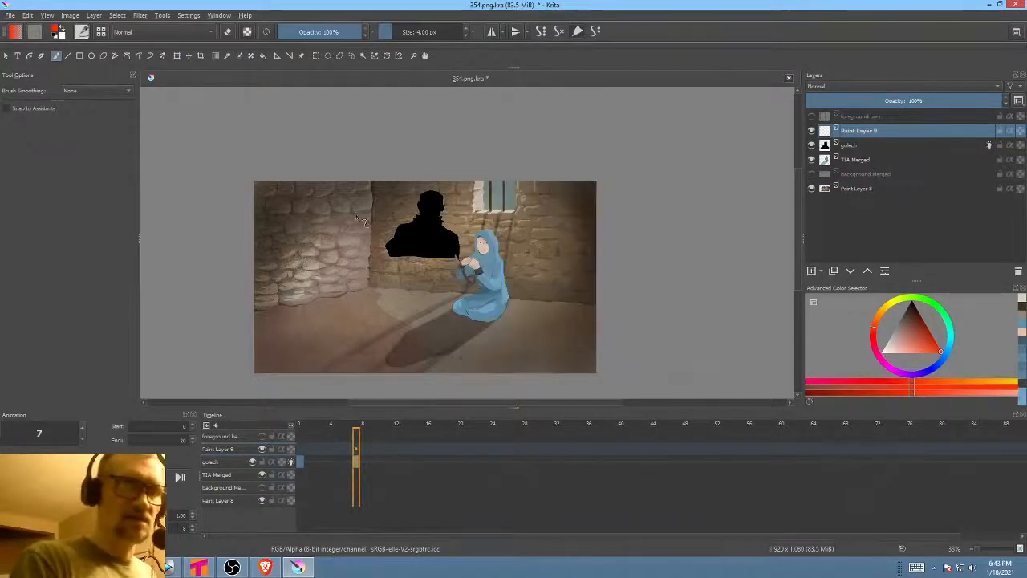
# - Sketch red guides marking the large and small silhouettes' heads and shoulders, and connect the matching points with lines
pyautogui.moveTo(326, 221)
pyautogui.mouseDown()
pyautogui.moveTo(438, 196)
pyautogui.moveTo(429, 215)
pyautogui.moveTo(315, 257)
pyautogui.moveTo(374, 235)
pyautogui.mouseUp()
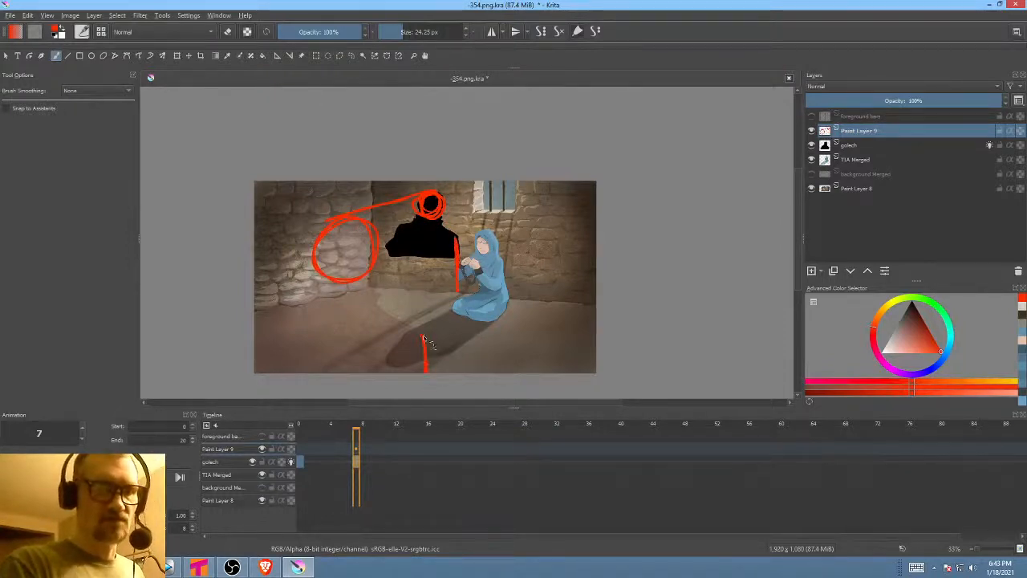
pyautogui.moveTo(321, 279); pyautogui.dragTo(265, 317)
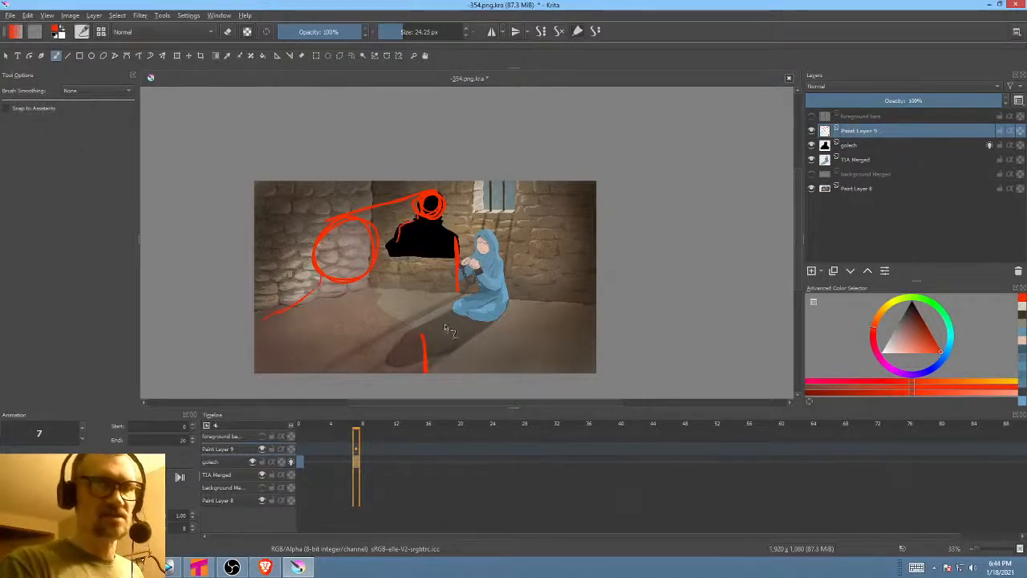
pyautogui.moveTo(420, 352); pyautogui.dragTo(407, 365)
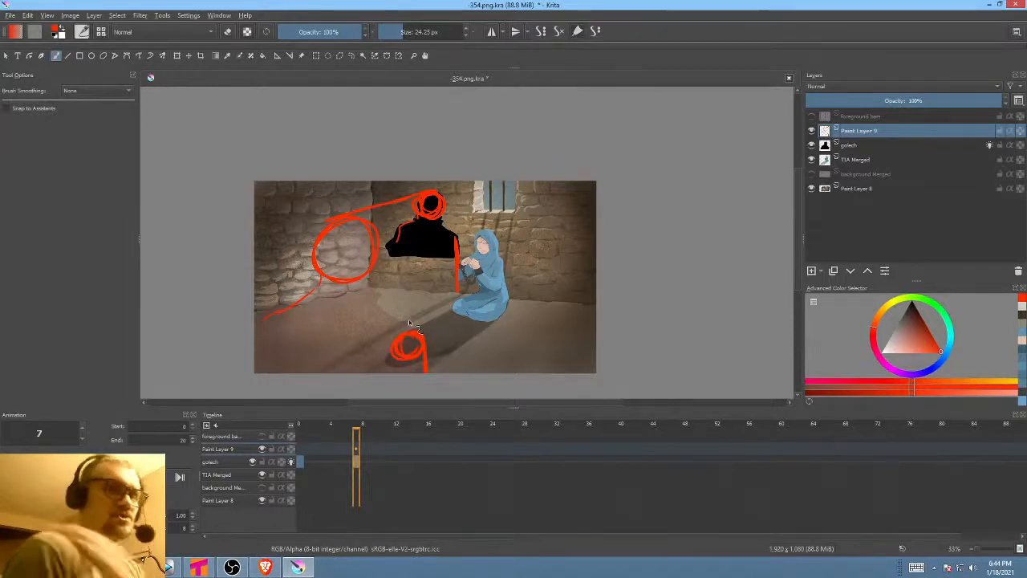
pyautogui.moveTo(448, 241); pyautogui.dragTo(457, 251)
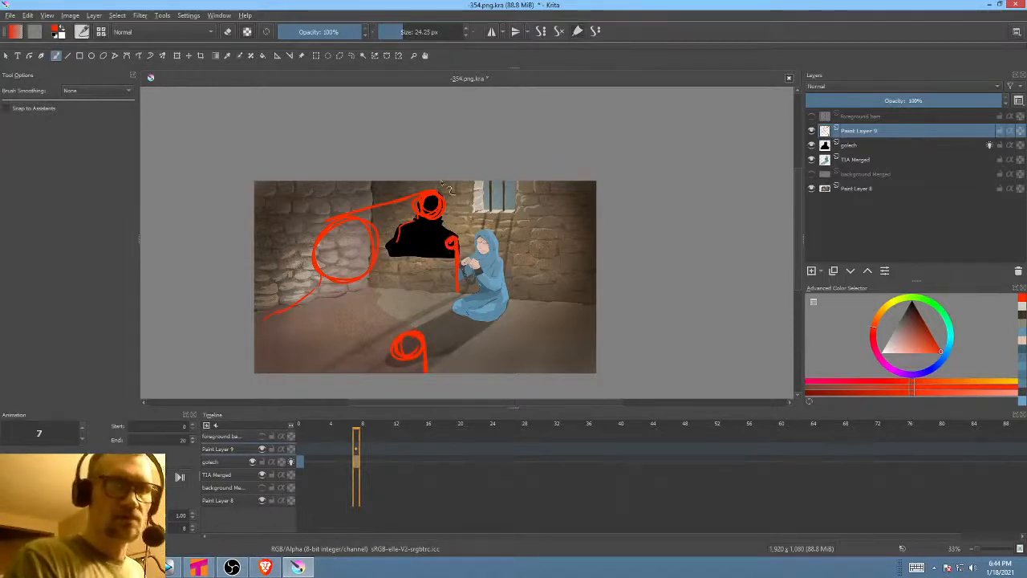
pyautogui.moveTo(387, 255)
pyautogui.mouseDown()
pyautogui.moveTo(442, 219)
pyautogui.moveTo(404, 334)
pyautogui.mouseUp()
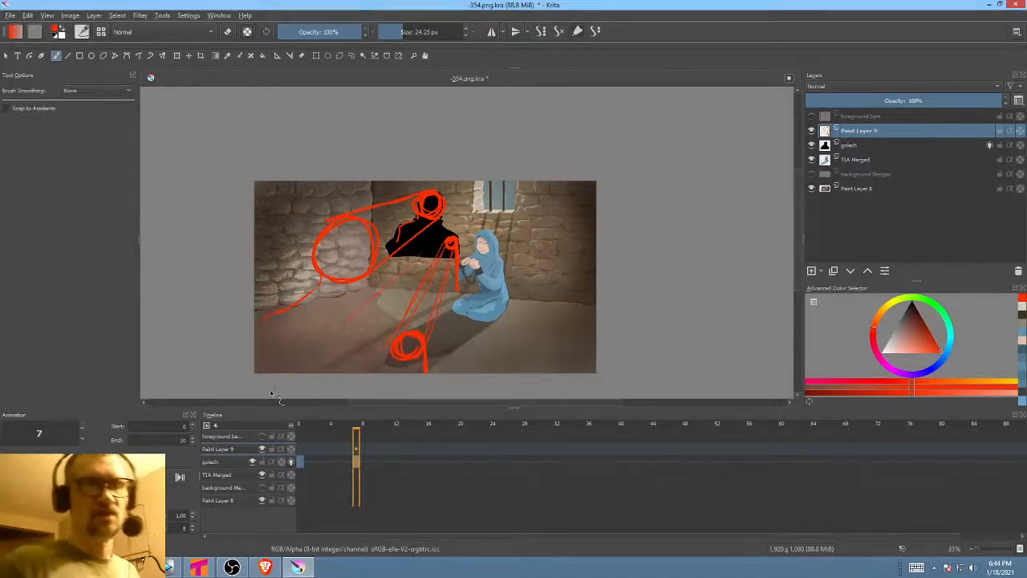
# - Compare the golech silhouette at frames 0, 1 and 7 against the red guides, finishing on the golech layer's frame 1
pyautogui.click(300, 449)
pyautogui.moveTo(315, 427)
pyautogui.mouseDown()
pyautogui.moveTo(368, 436)
pyautogui.moveTo(295, 436)
pyautogui.moveTo(388, 437)
pyautogui.moveTo(307, 437)
pyautogui.mouseUp()
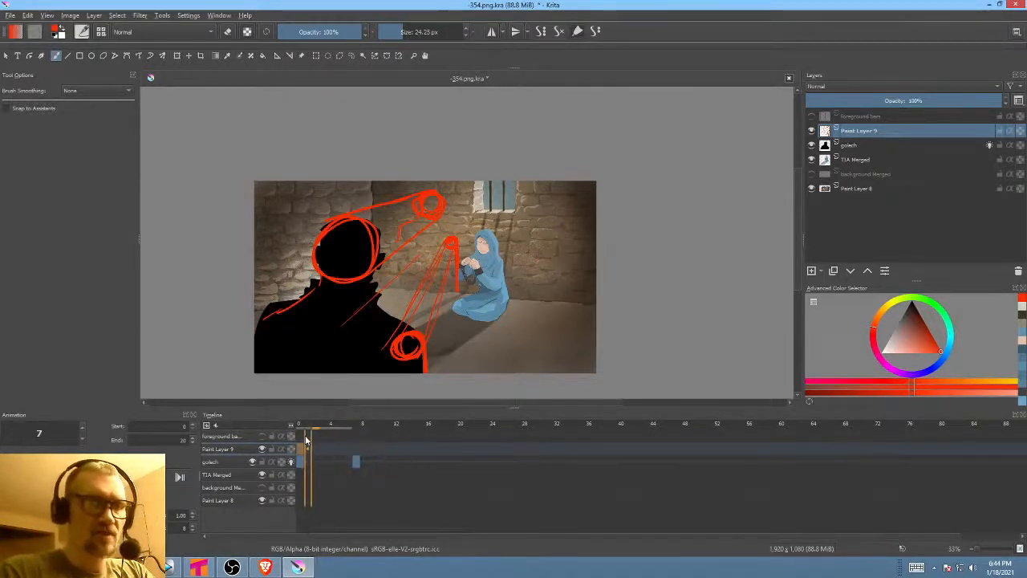
pyautogui.click(308, 464)
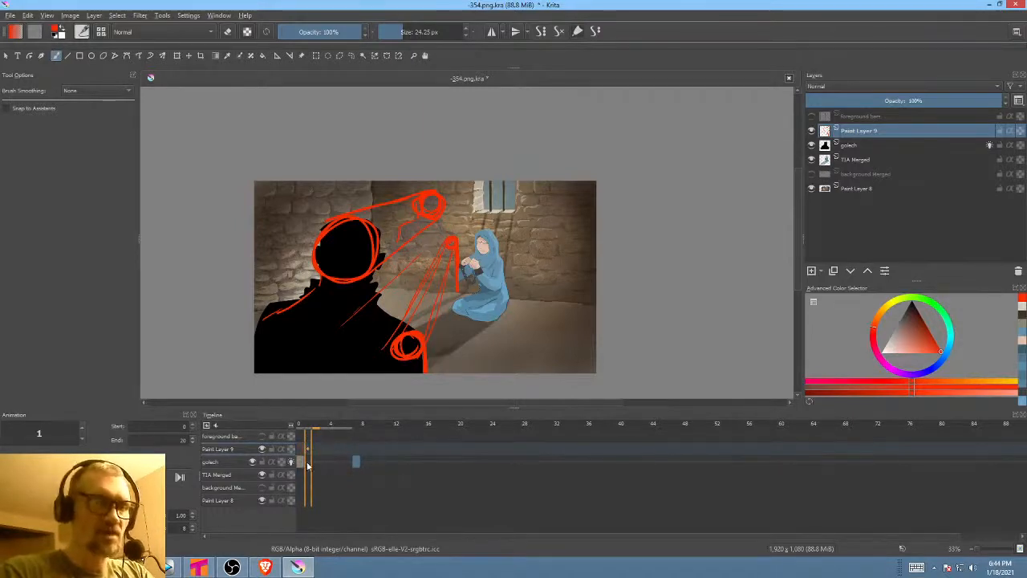
pyautogui.click(355, 463)
pyautogui.click(300, 464)
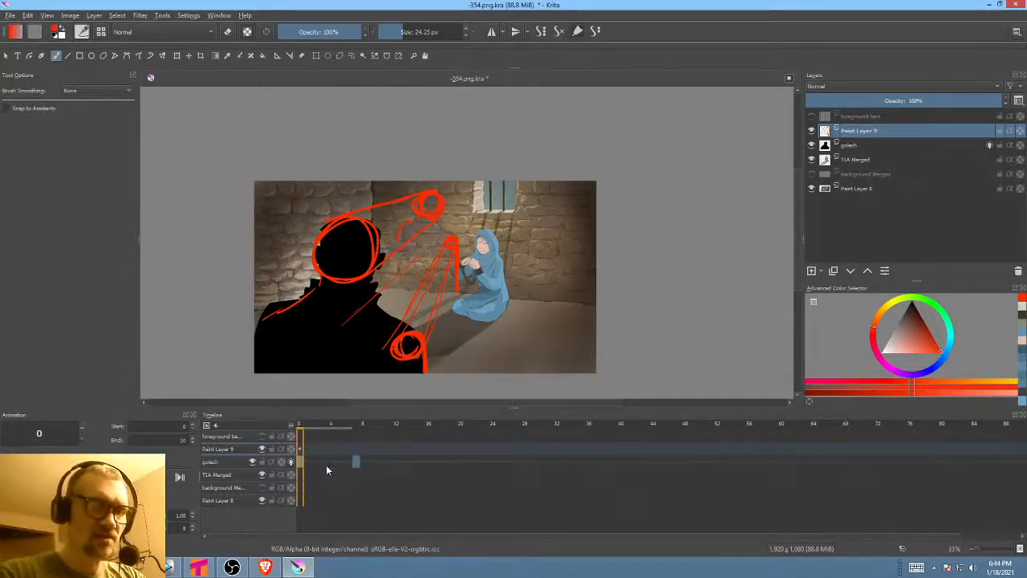
pyautogui.click(308, 462)
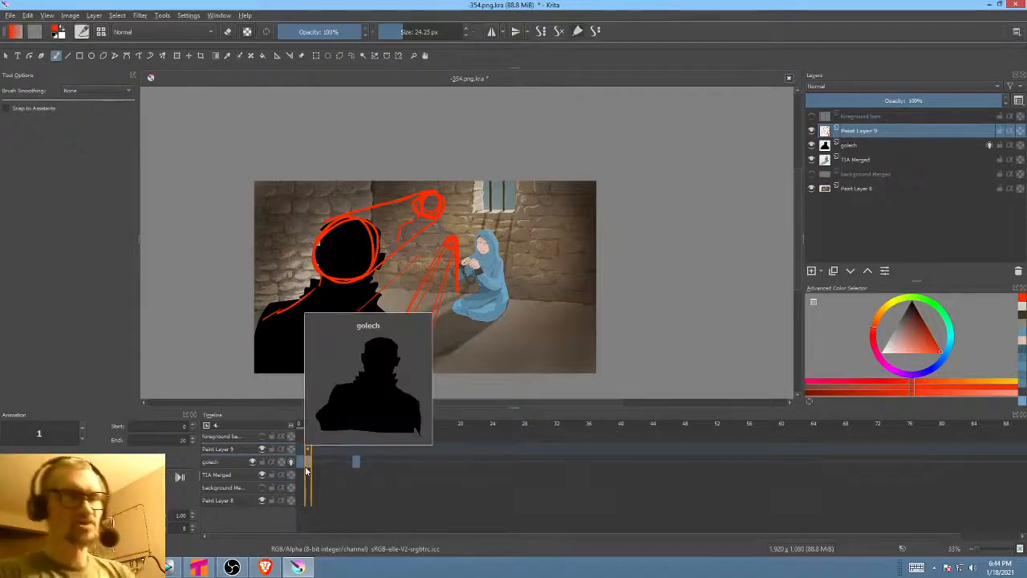
# - Switch to Vegas Pro, scrub the edit around shot -354 to check its timing, and return to Krita
pyautogui.click(331, 464)
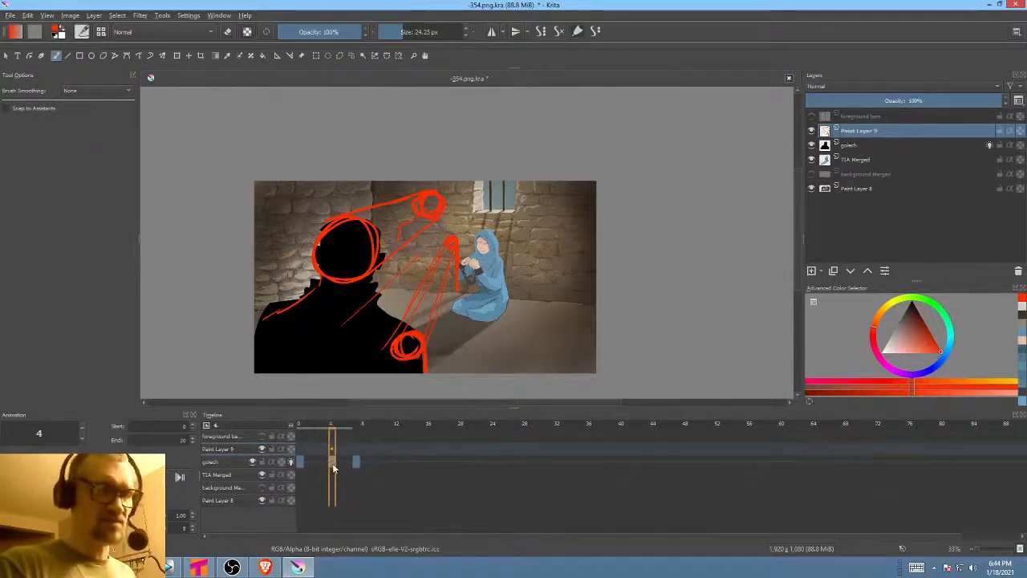
pyautogui.hotkey('ctrl', 't')
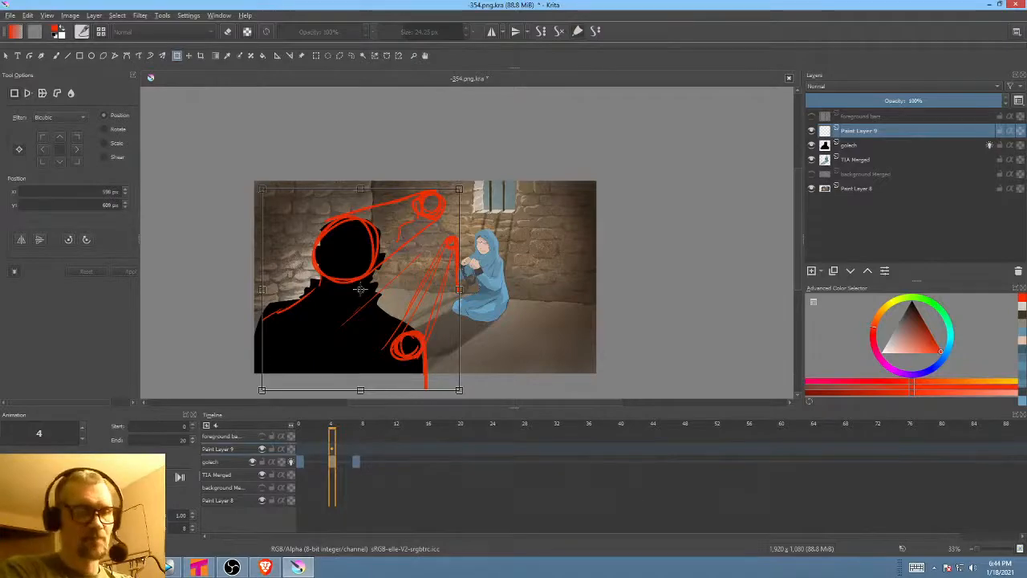
pyautogui.click(170, 567)
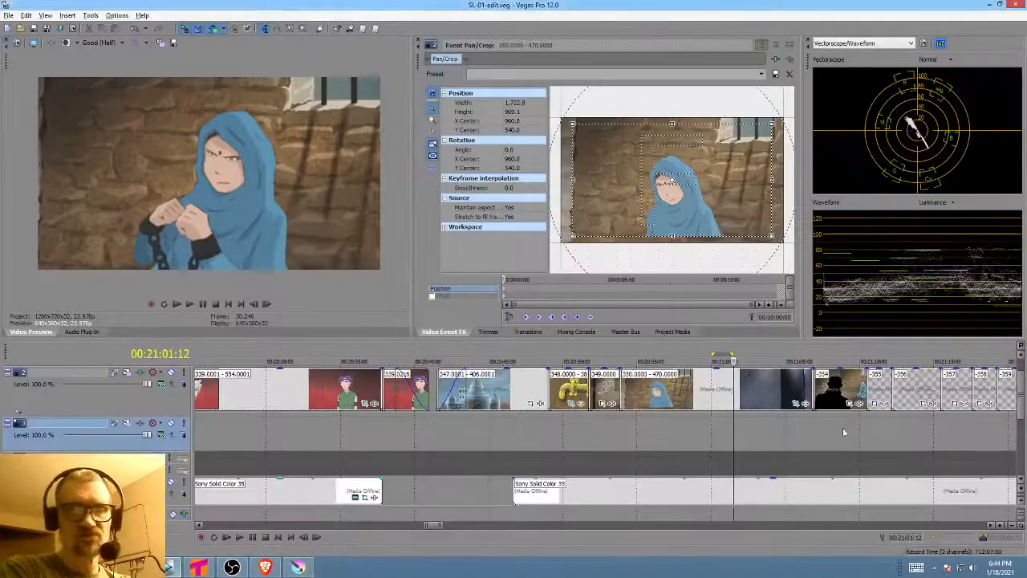
pyautogui.moveTo(767, 434); pyautogui.dragTo(834, 430)
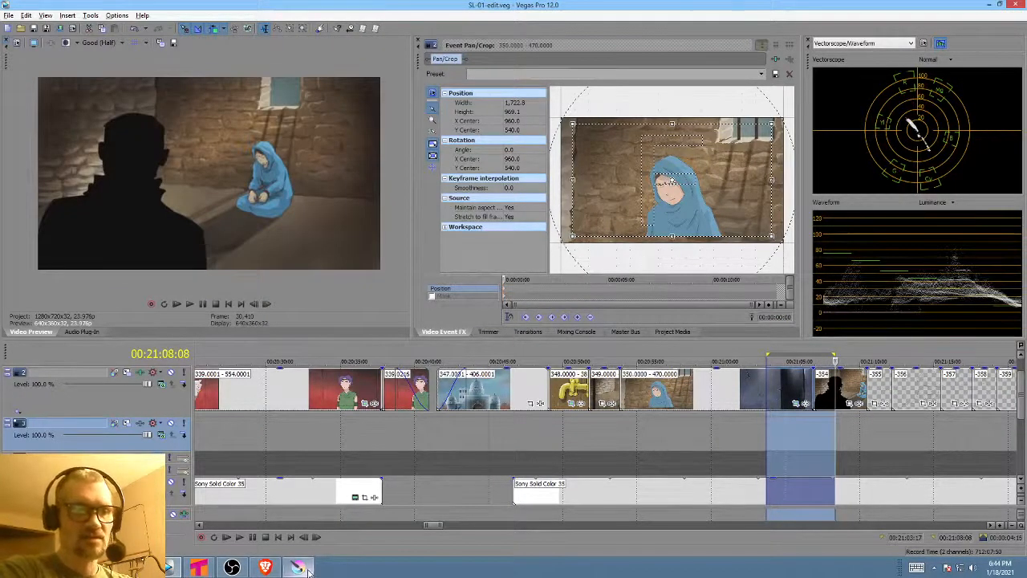
pyautogui.click(298, 566)
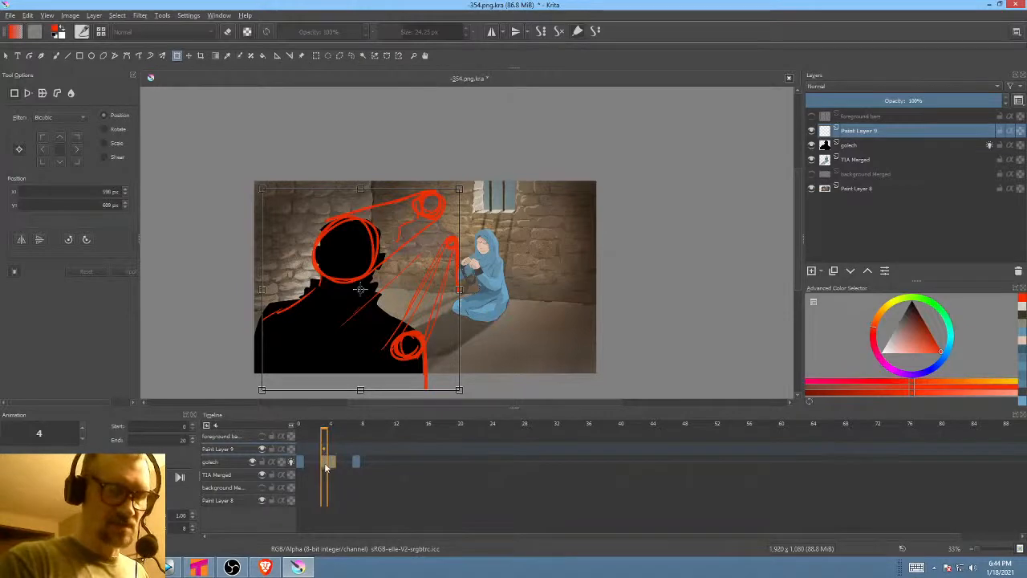
# - Move the golech layer's last keyframe from frame 7 to frame 6, and go to frame 3
pyautogui.click(358, 462)
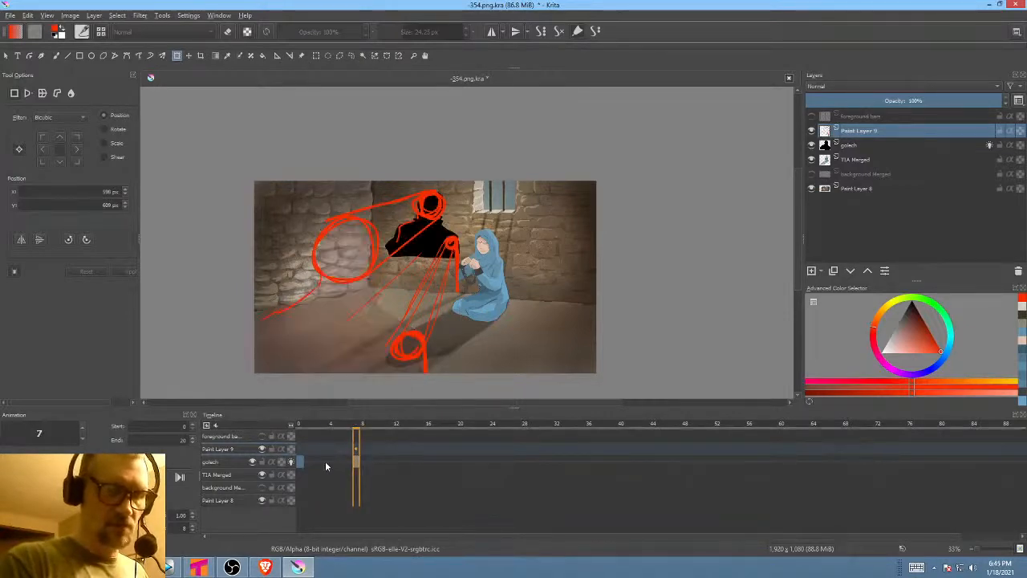
pyautogui.click(307, 462)
pyautogui.click(326, 467)
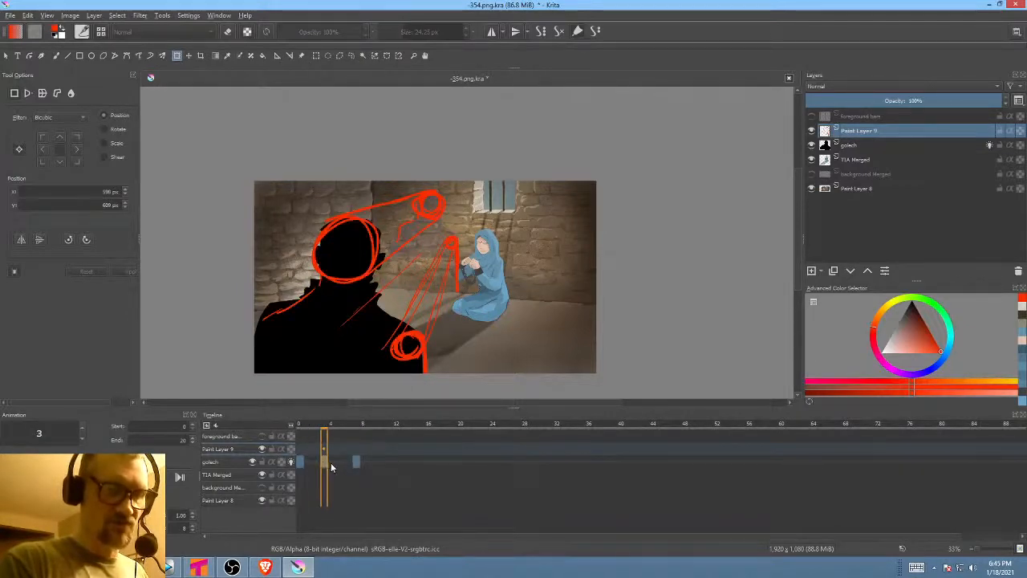
pyautogui.click(331, 467)
pyautogui.click(341, 467)
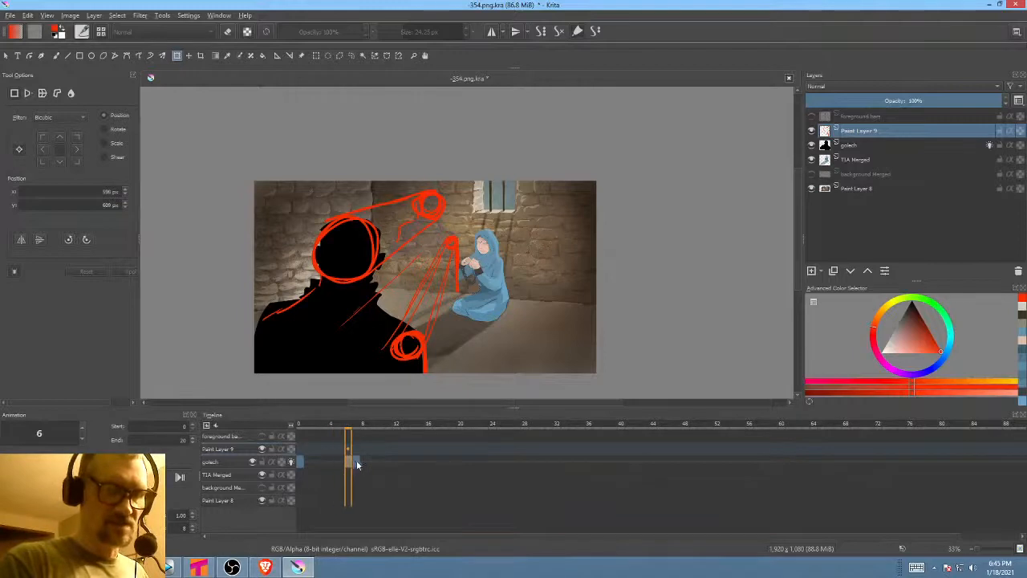
pyautogui.click(328, 464)
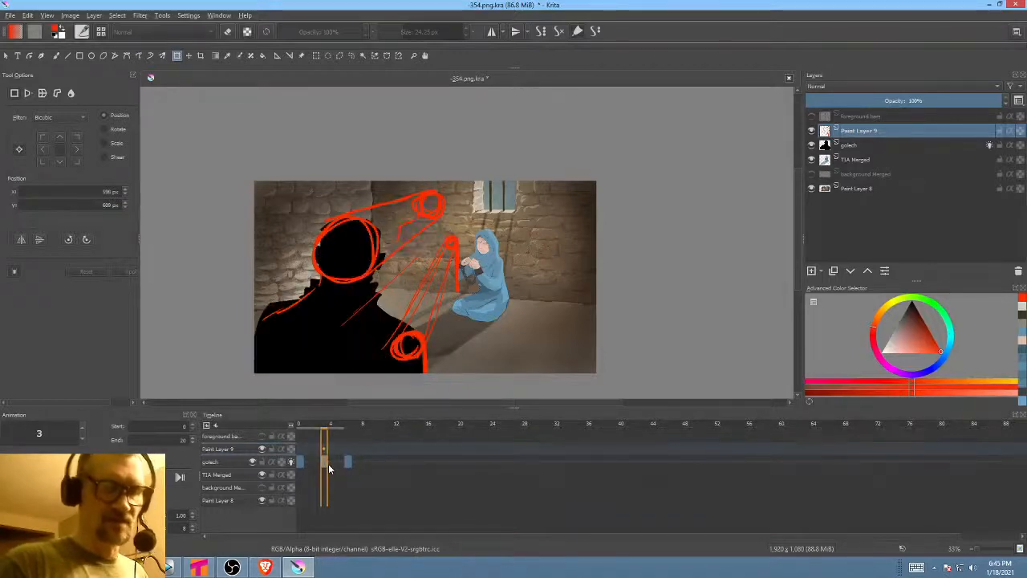
pyautogui.click(351, 330)
pyautogui.moveTo(346, 336)
pyautogui.mouseDown()
pyautogui.moveTo(382, 318)
pyautogui.moveTo(360, 331)
pyautogui.mouseUp()
pyautogui.hotkey('ctrl', 'z')
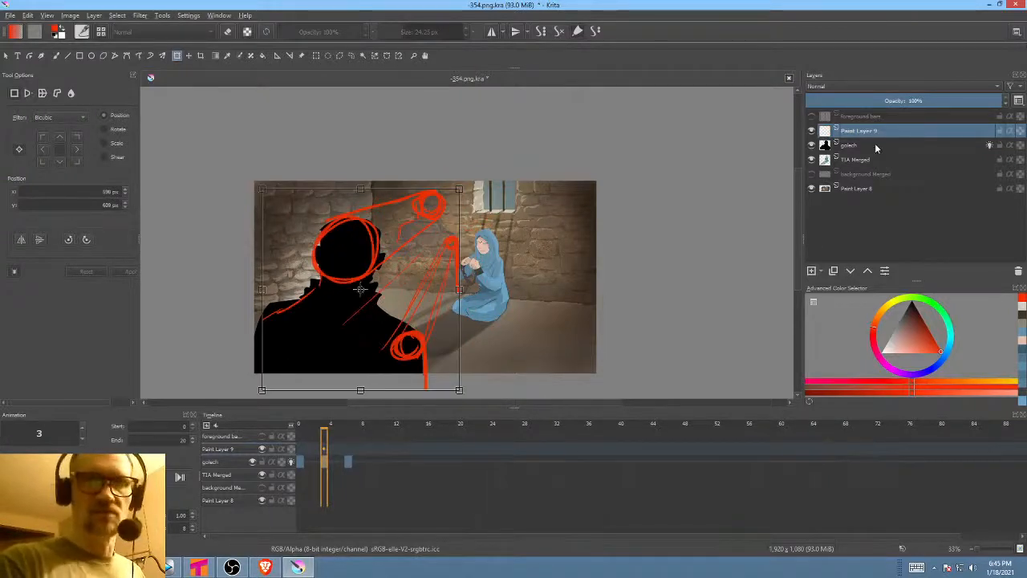
# - On the golech layer at frame 3, shrink the silhouette and move it toward the back wall, to about X 670, Y 490 px
pyautogui.click(875, 145)
pyautogui.moveTo(343, 338); pyautogui.dragTo(388, 324)
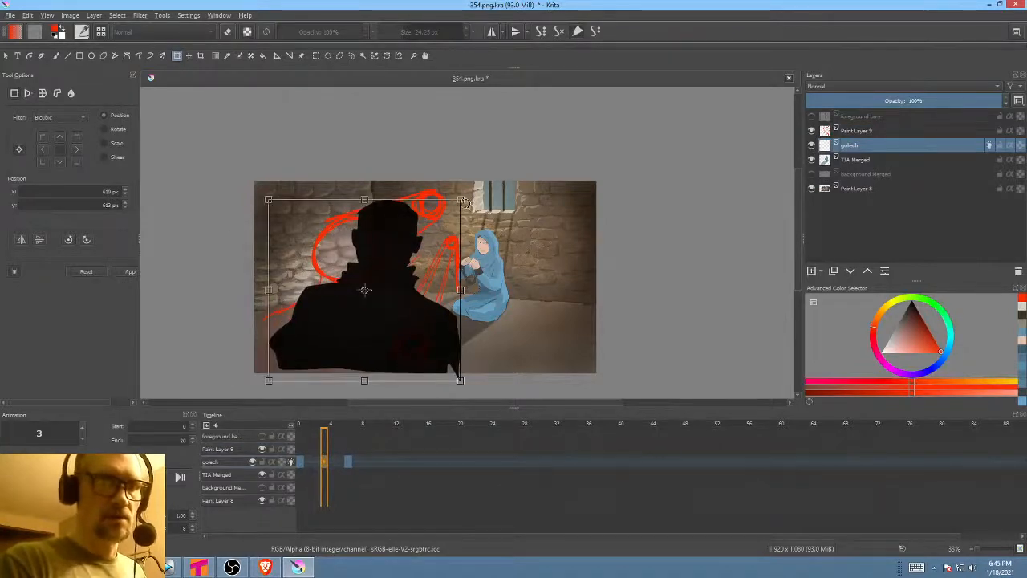
pyautogui.moveTo(462, 199); pyautogui.dragTo(452, 208)
pyautogui.moveTo(399, 310); pyautogui.dragTo(402, 305)
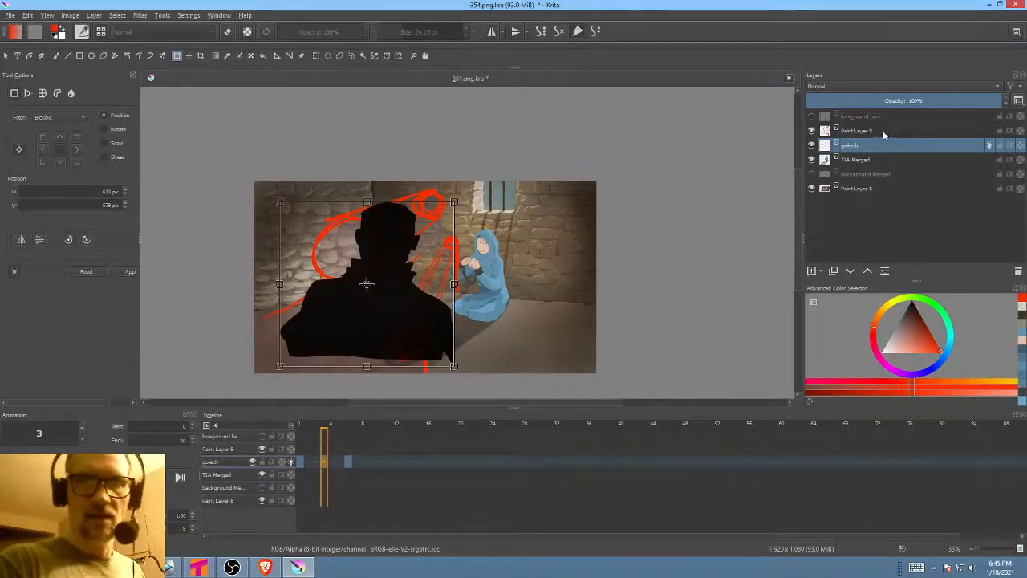
pyautogui.moveTo(455, 206); pyautogui.dragTo(448, 209)
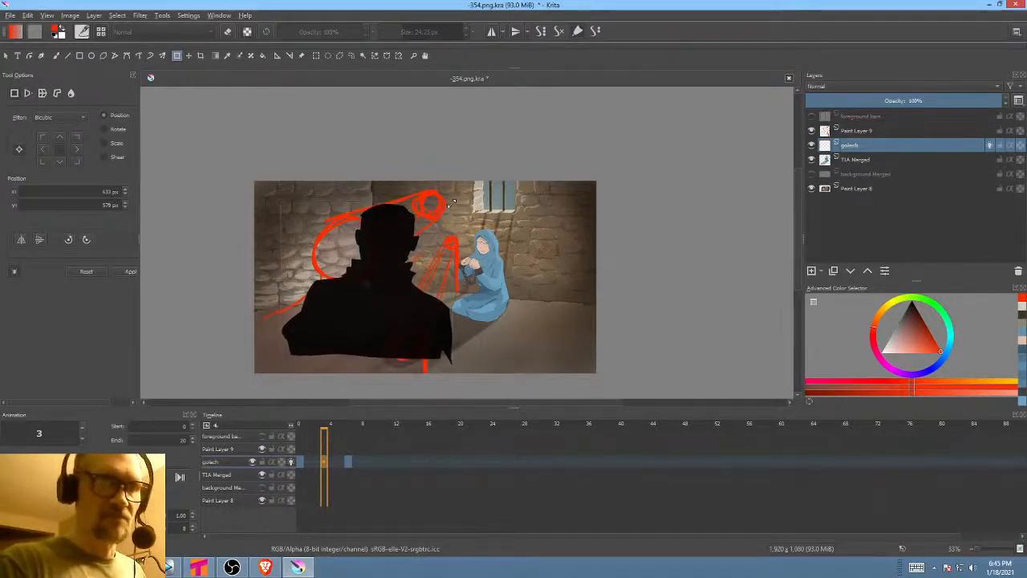
pyautogui.moveTo(423, 339); pyautogui.dragTo(445, 345)
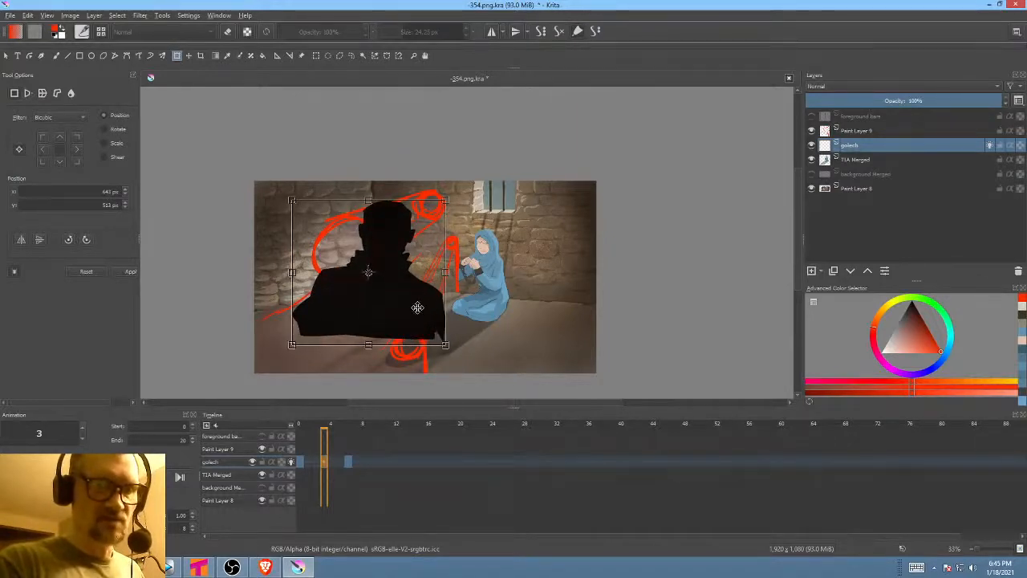
pyautogui.moveTo(416, 306); pyautogui.dragTo(423, 304)
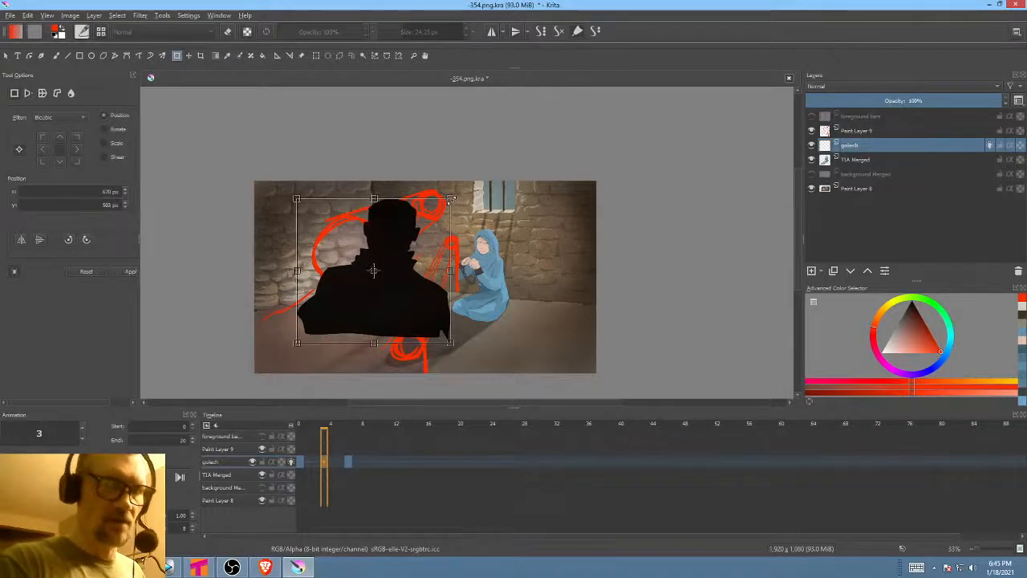
pyautogui.moveTo(451, 199); pyautogui.dragTo(443, 206)
pyautogui.moveTo(416, 318); pyautogui.dragTo(420, 311)
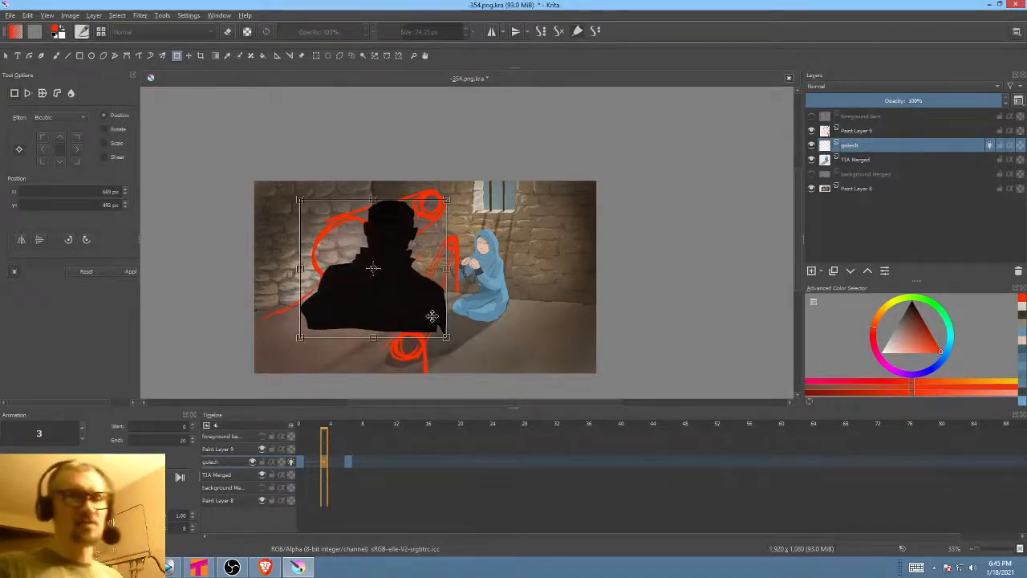
pyautogui.click(317, 462)
pyautogui.click(358, 330)
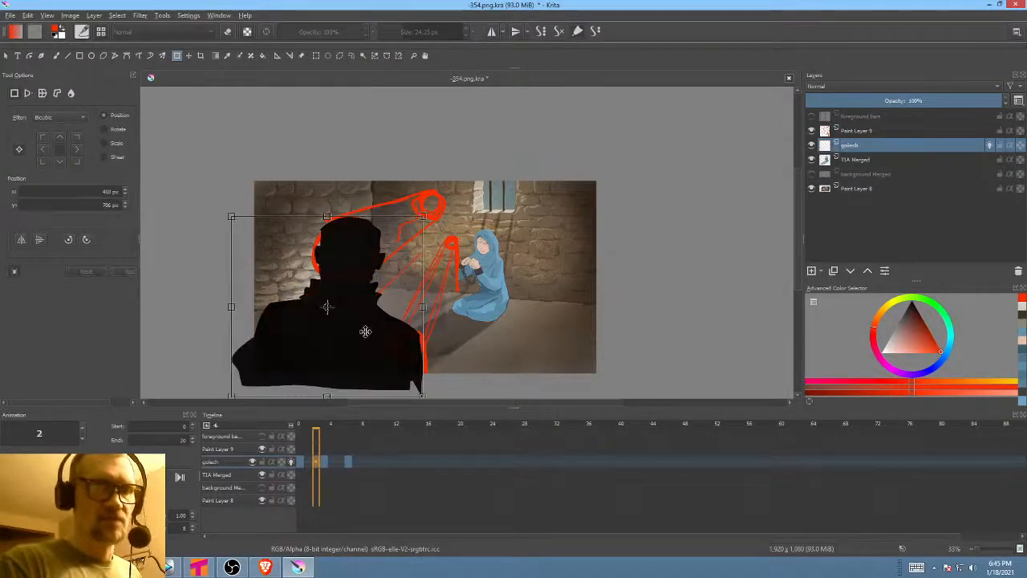
pyautogui.moveTo(367, 350); pyautogui.dragTo(378, 344)
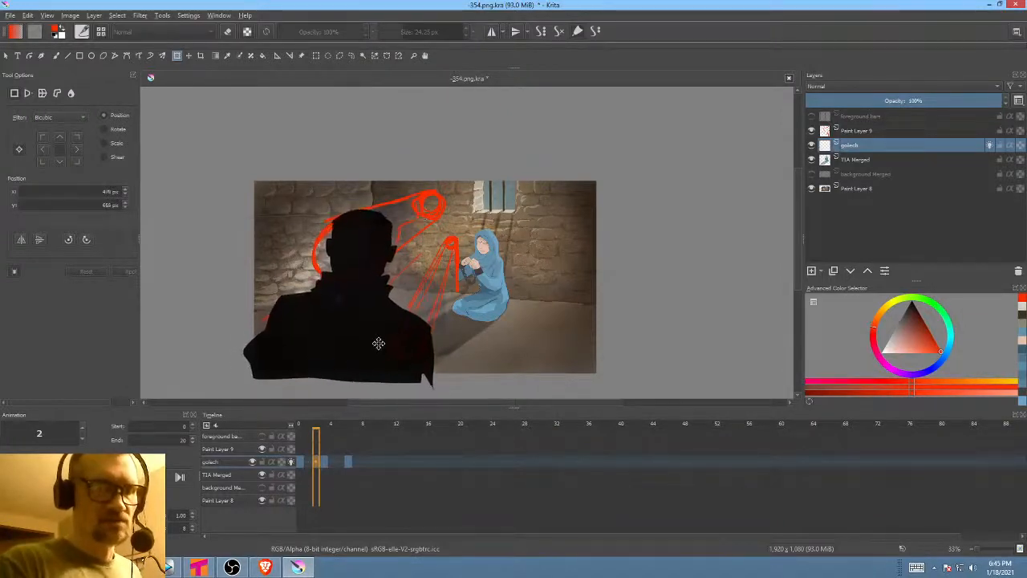
# - Hide Paint Layer 8, and at frame 1 shrink the golech silhouette slightly and shift it toward the back wall
pyautogui.click(291, 462)
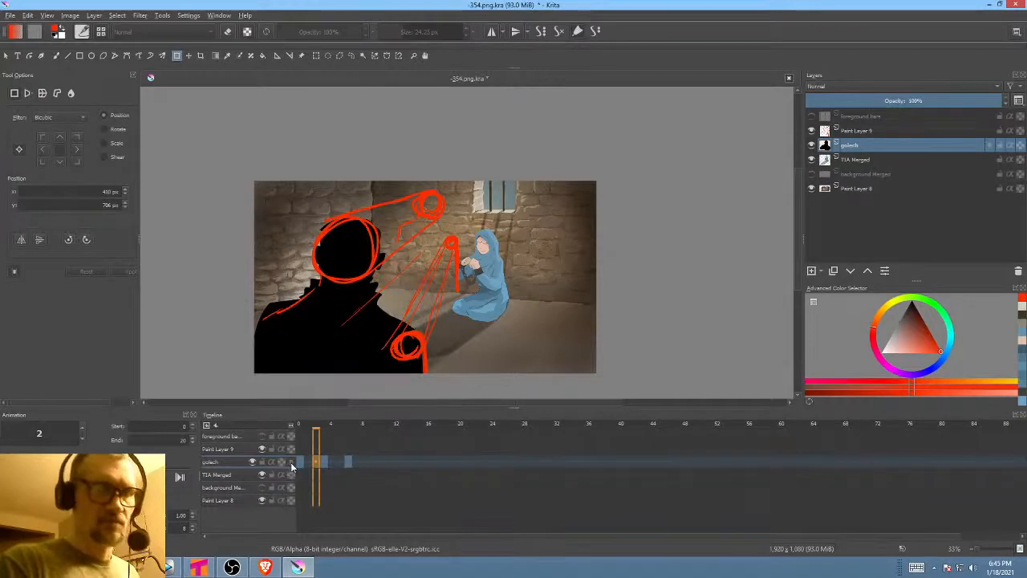
pyautogui.click(813, 188)
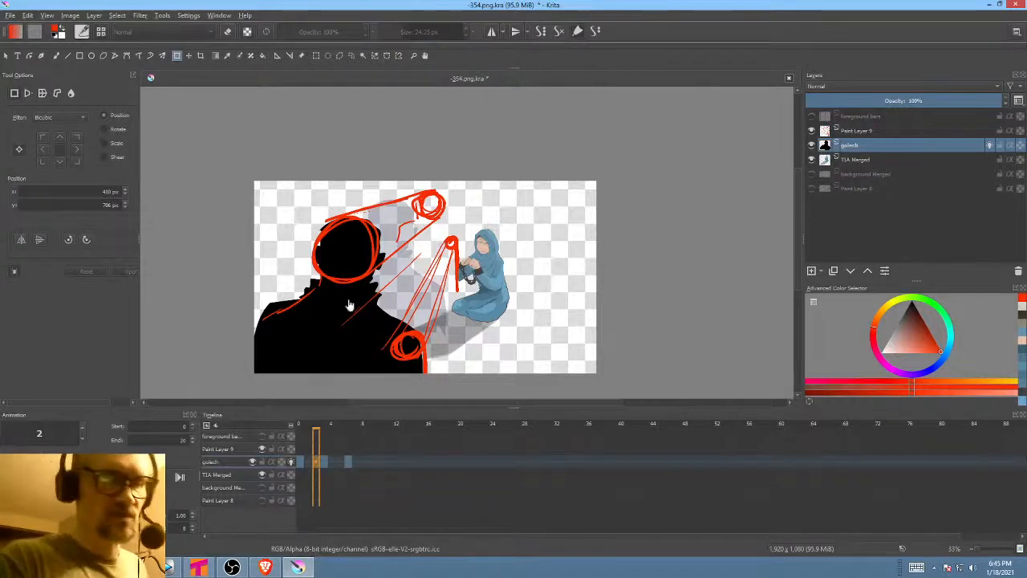
pyautogui.click(370, 340)
pyautogui.moveTo(369, 342); pyautogui.dragTo(394, 329)
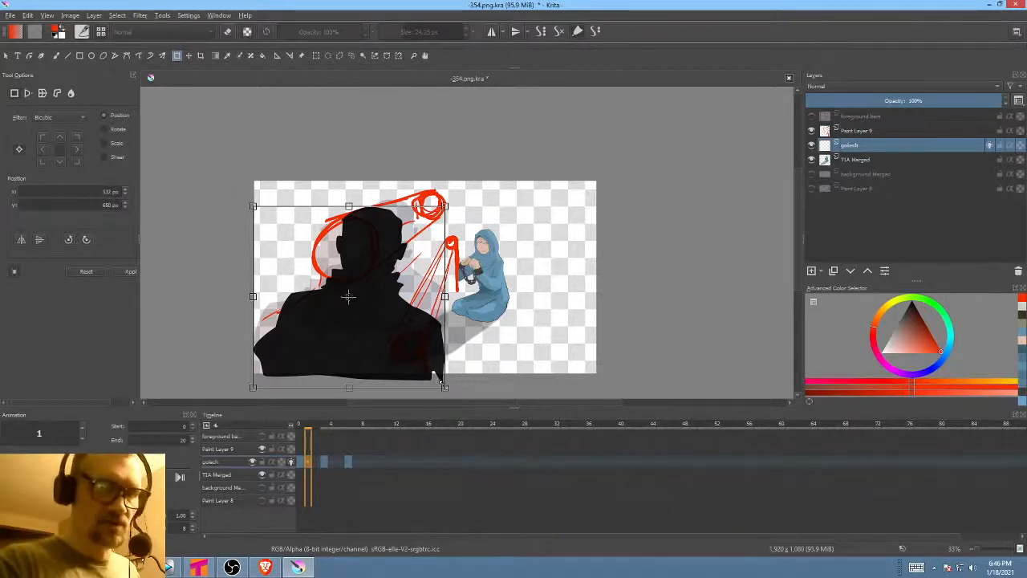
pyautogui.moveTo(445, 388); pyautogui.dragTo(438, 378)
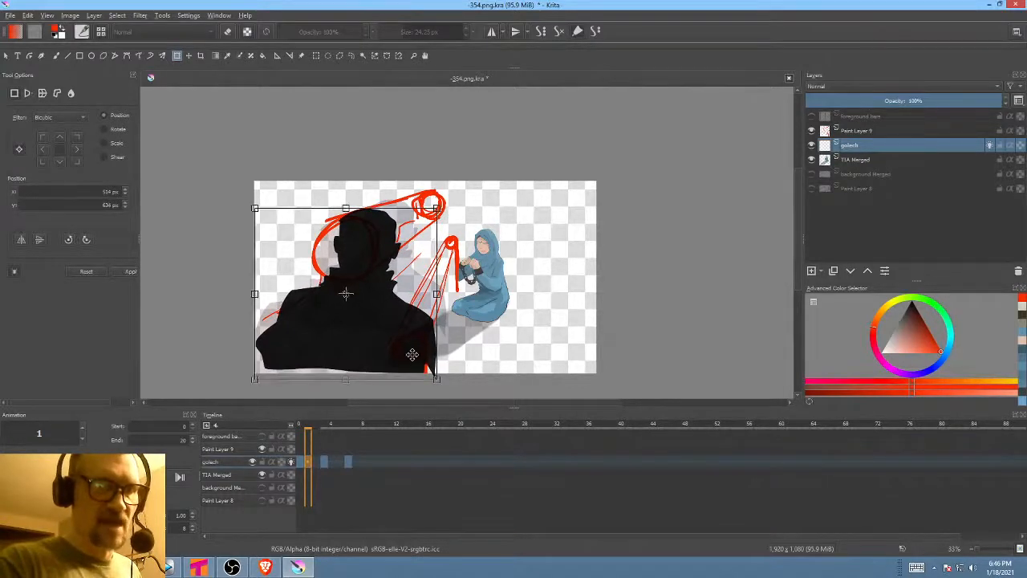
# - At frame 4, shrink the golech silhouette along the red guides to about X 760, Y 410 px, and play back the motion
pyautogui.moveTo(302, 428); pyautogui.dragTo(333, 426)
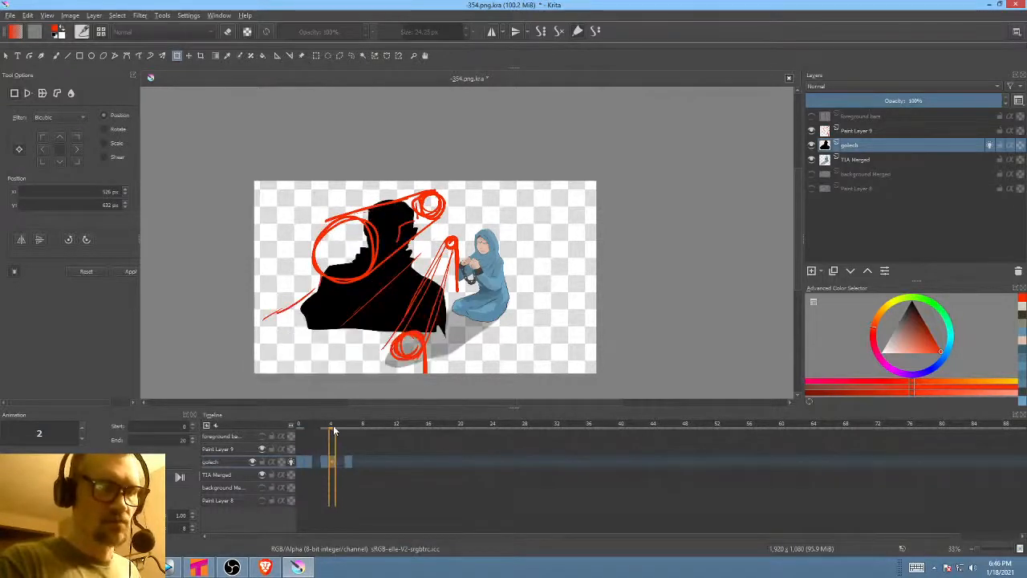
pyautogui.moveTo(405, 299); pyautogui.dragTo(426, 289)
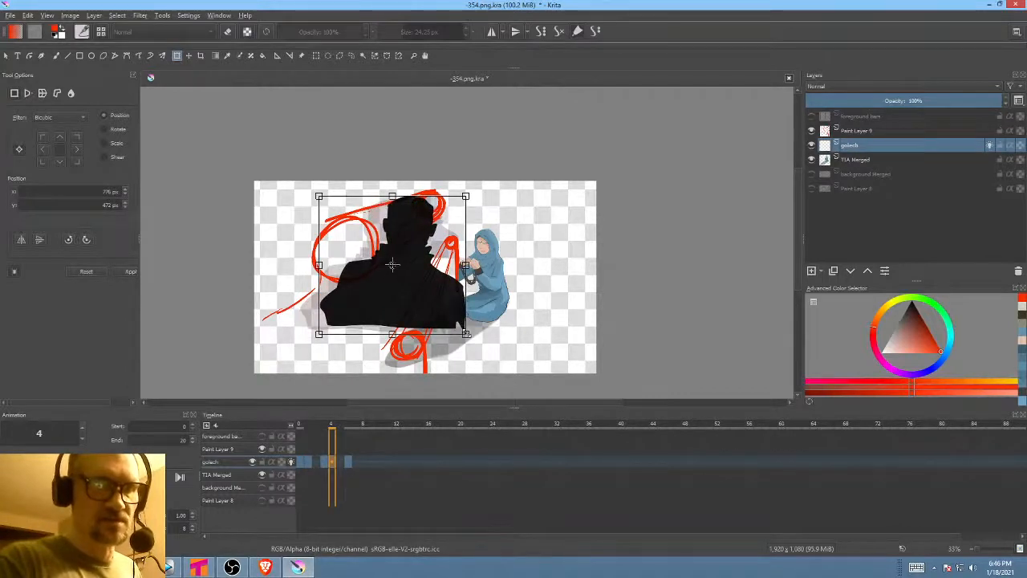
pyautogui.press('Return')
pyautogui.moveTo(464, 334); pyautogui.dragTo(444, 318)
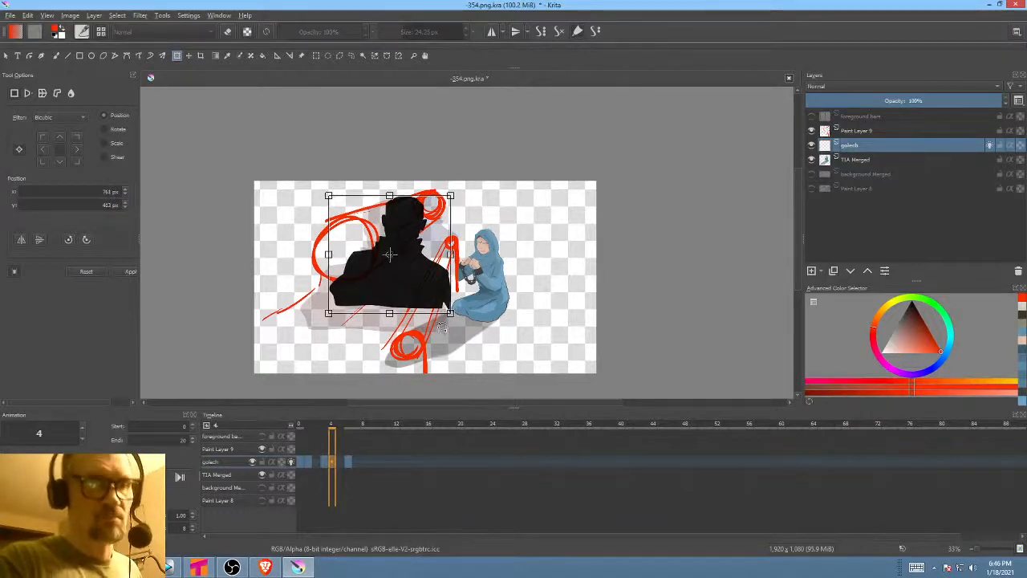
pyautogui.click(304, 463)
pyautogui.press('space')
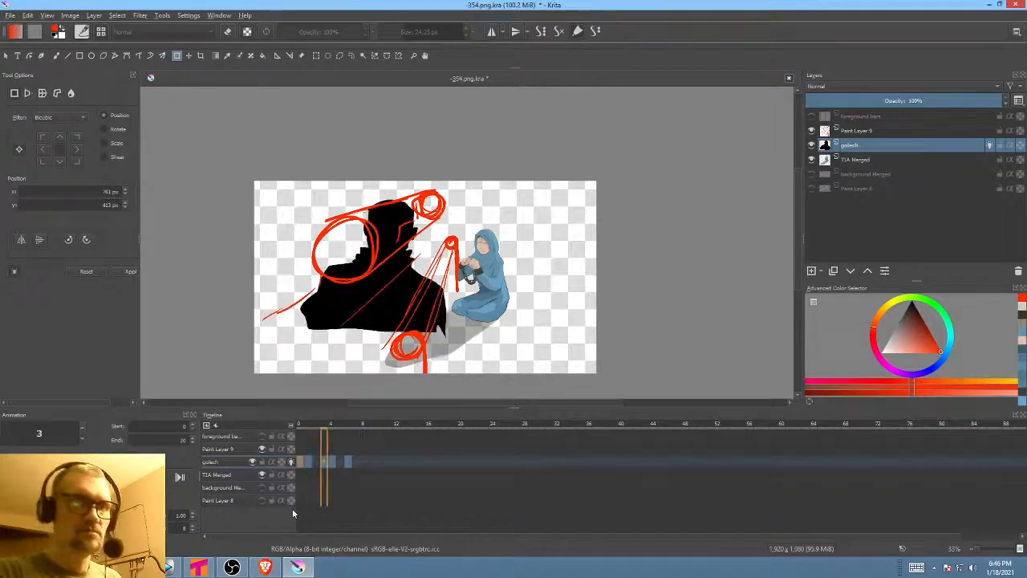
pyautogui.press('space')
# - Move the last golech keyframe to frame 7, shrink the silhouette at frame 6 to about X 840, Y 360 px, and play back the motion
pyautogui.click(355, 463)
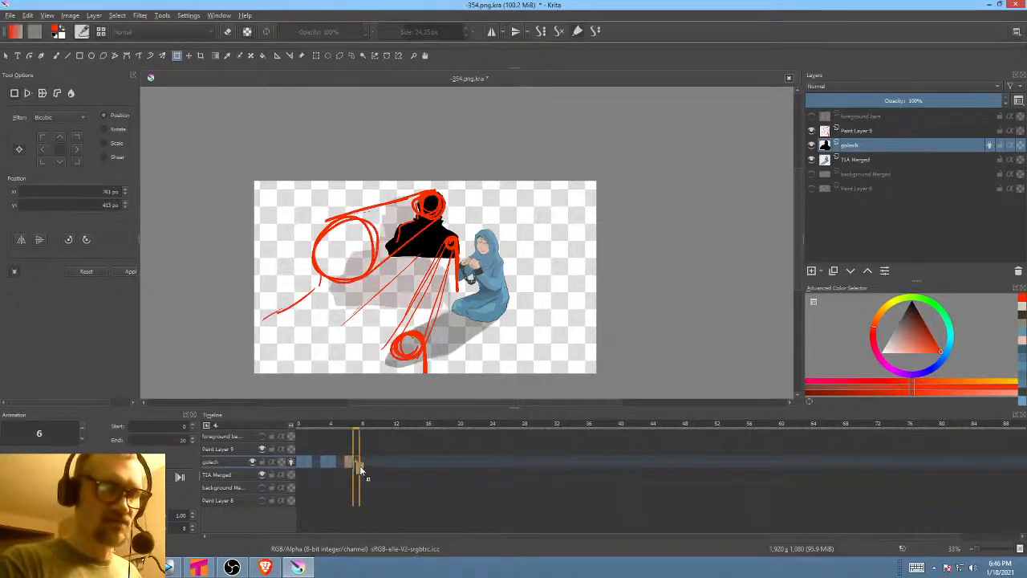
pyautogui.click(348, 461)
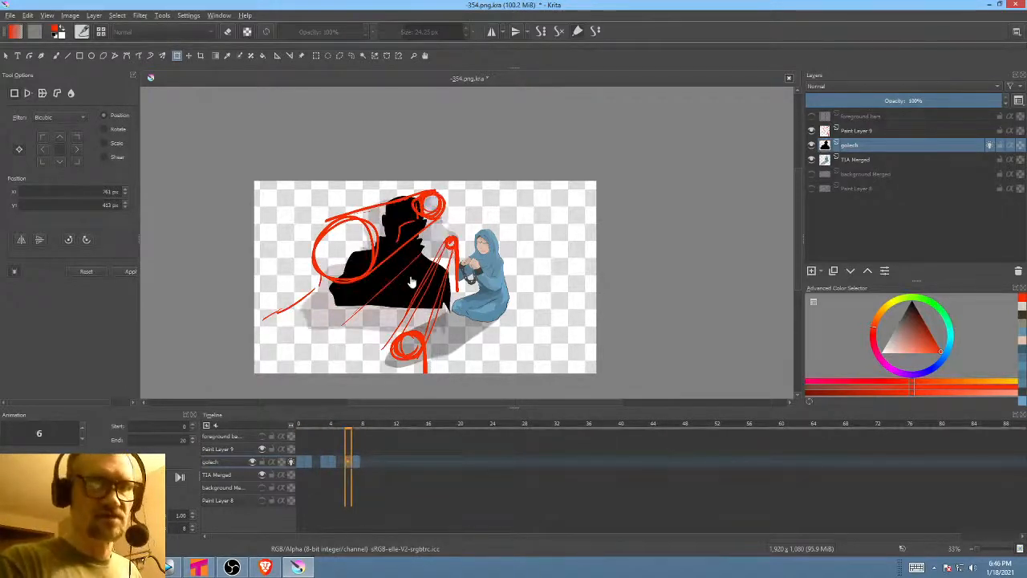
pyautogui.click(389, 254)
pyautogui.moveTo(453, 316); pyautogui.dragTo(435, 278)
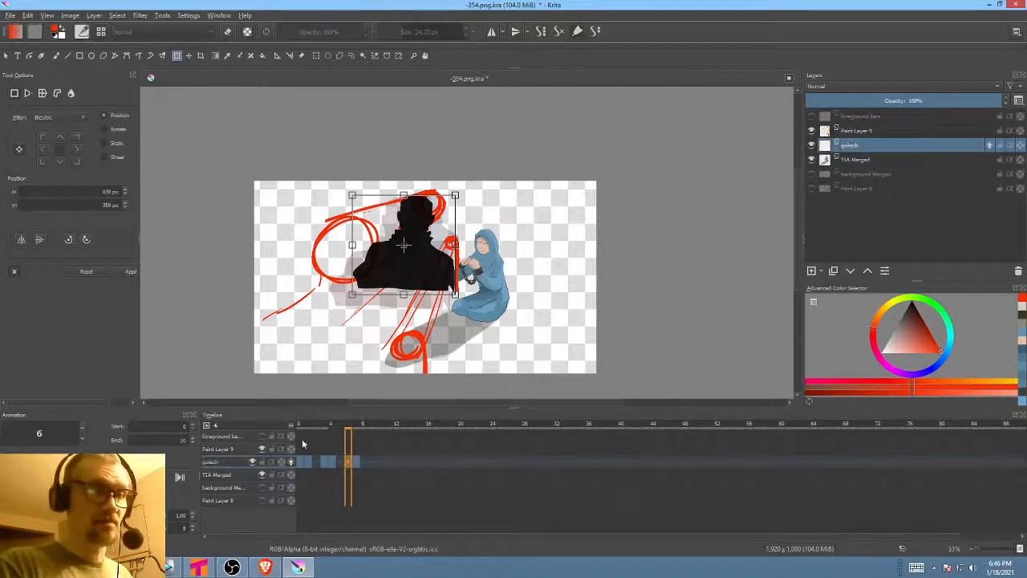
pyautogui.click(301, 463)
pyautogui.press('space')
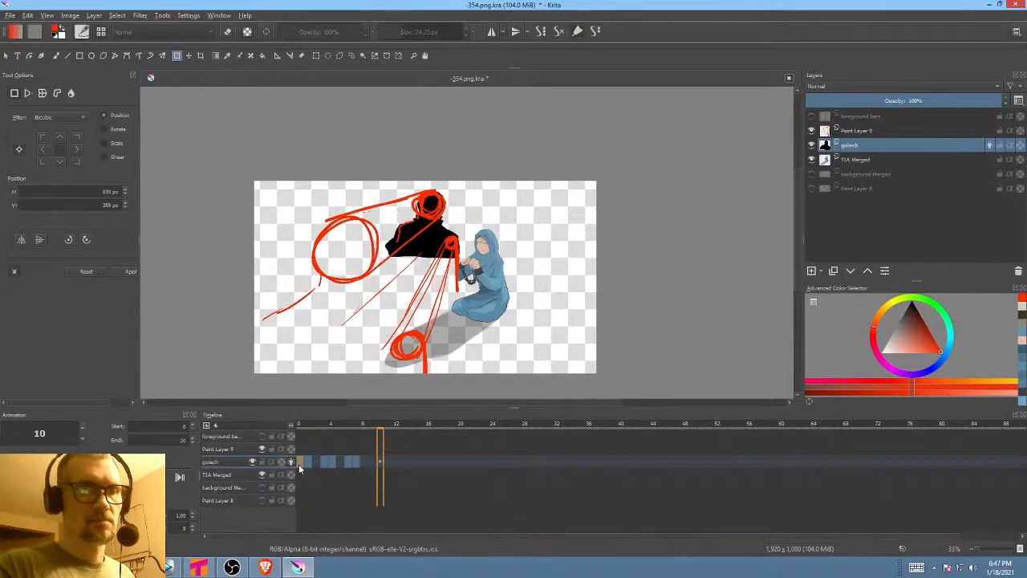
pyautogui.press('space')
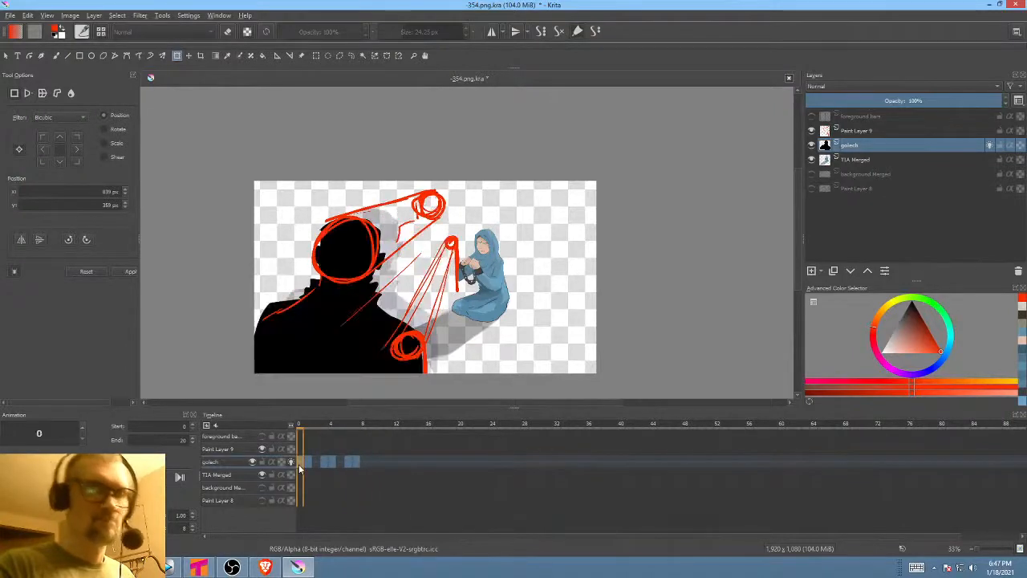
# - At frame 5, move the golech silhouette to about X 700, Y 445 px and scale it down
pyautogui.click(340, 462)
pyautogui.click(347, 464)
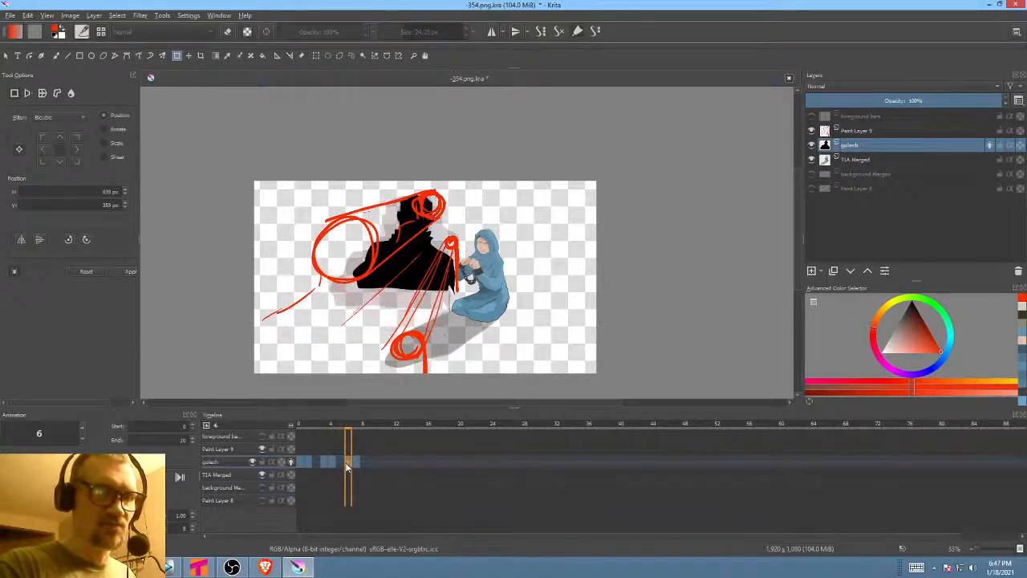
pyautogui.click(340, 463)
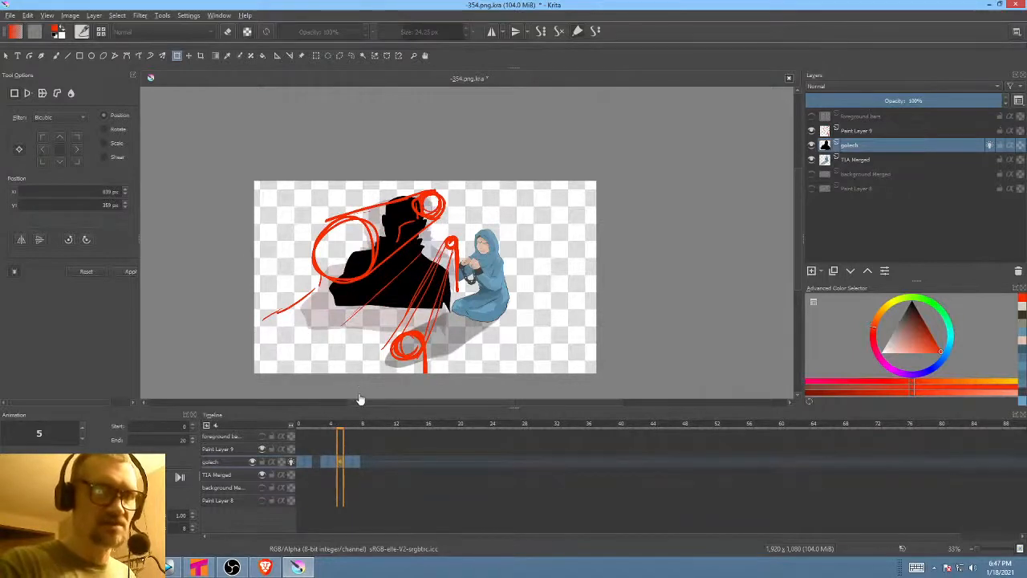
pyautogui.click(416, 290)
pyautogui.moveTo(415, 284); pyautogui.dragTo(404, 289)
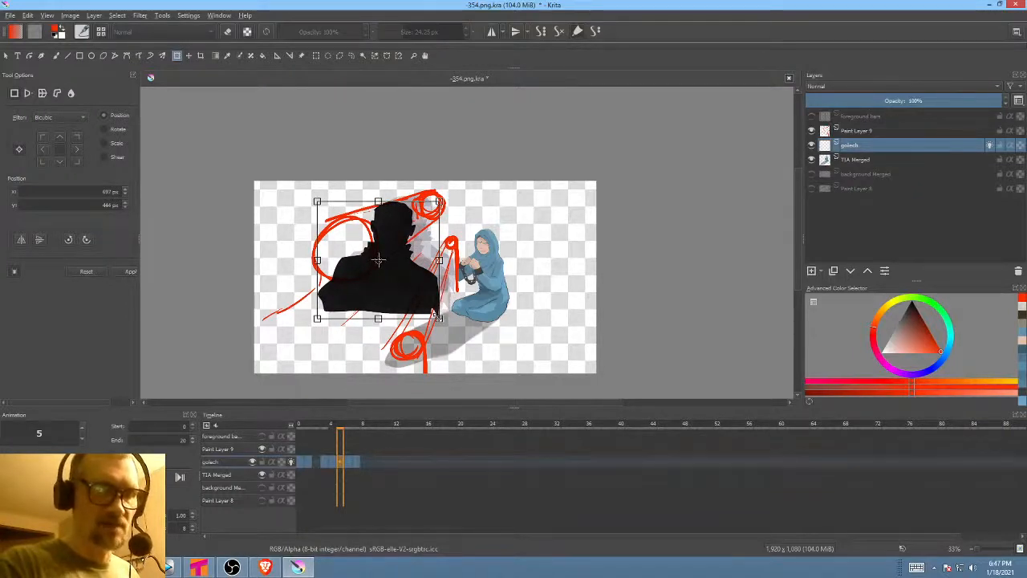
pyautogui.moveTo(439, 319); pyautogui.dragTo(419, 306)
# - At frame 2, shrink the golech silhouette and place it at about X 570, Y 588 px, and play back the motion
pyautogui.click(317, 464)
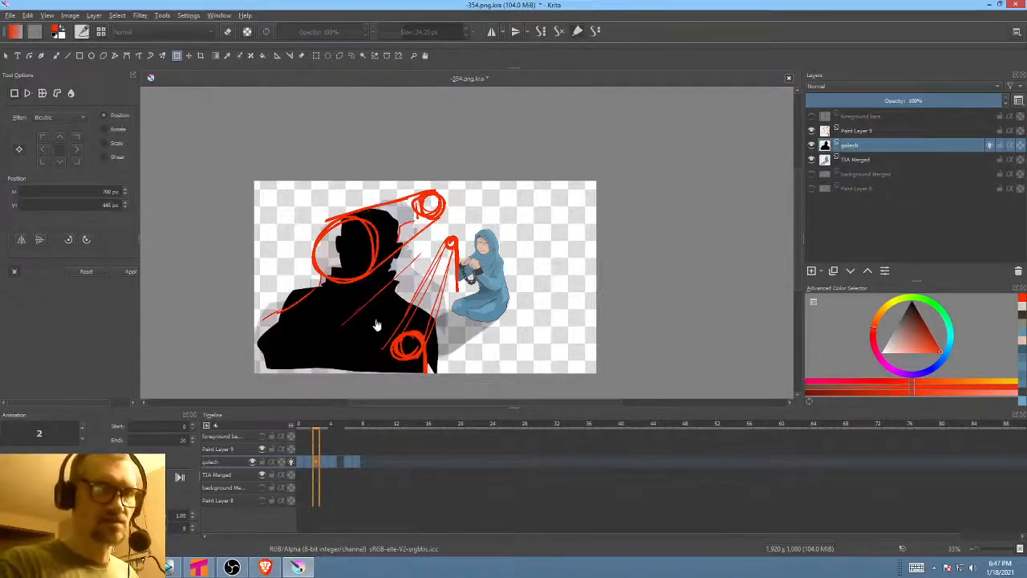
pyautogui.click(385, 340)
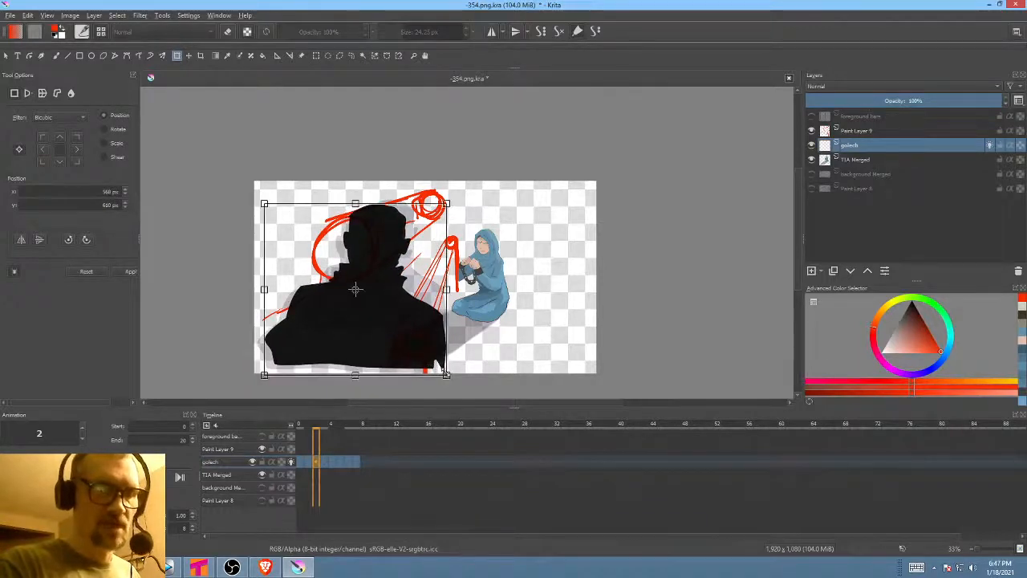
pyautogui.moveTo(446, 373); pyautogui.dragTo(409, 343)
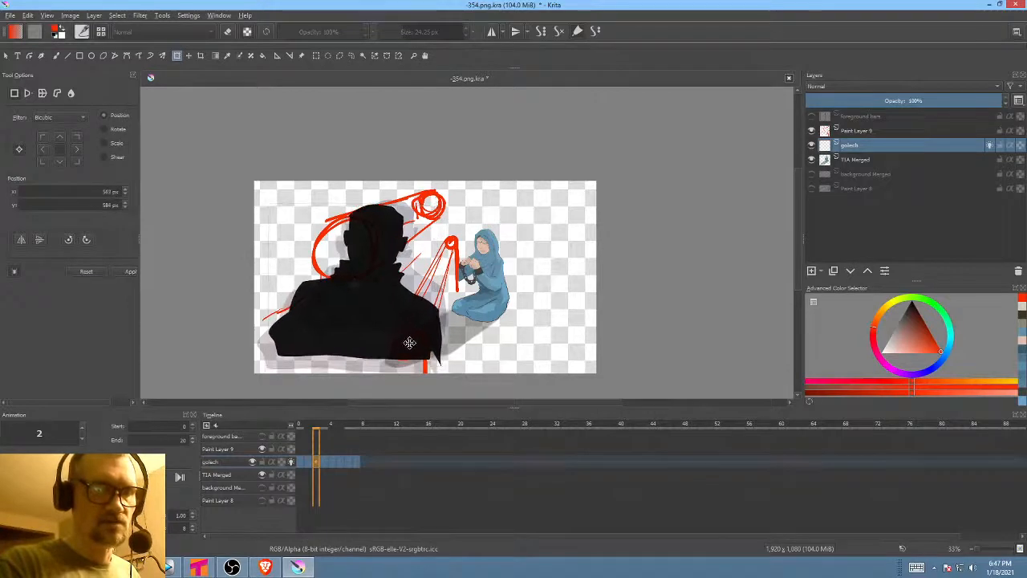
pyautogui.click(299, 471)
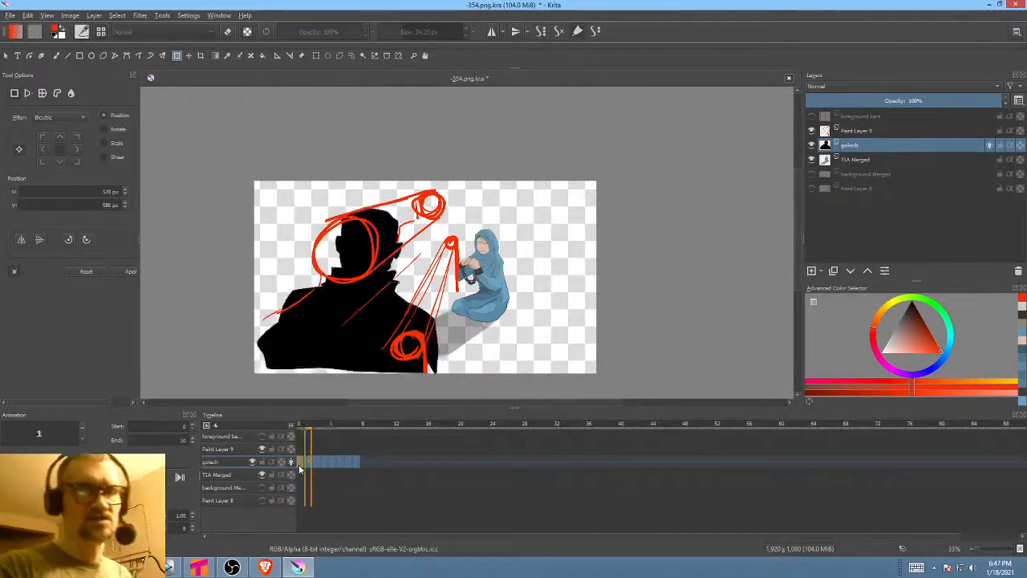
pyautogui.press('space')
pyautogui.press('space')
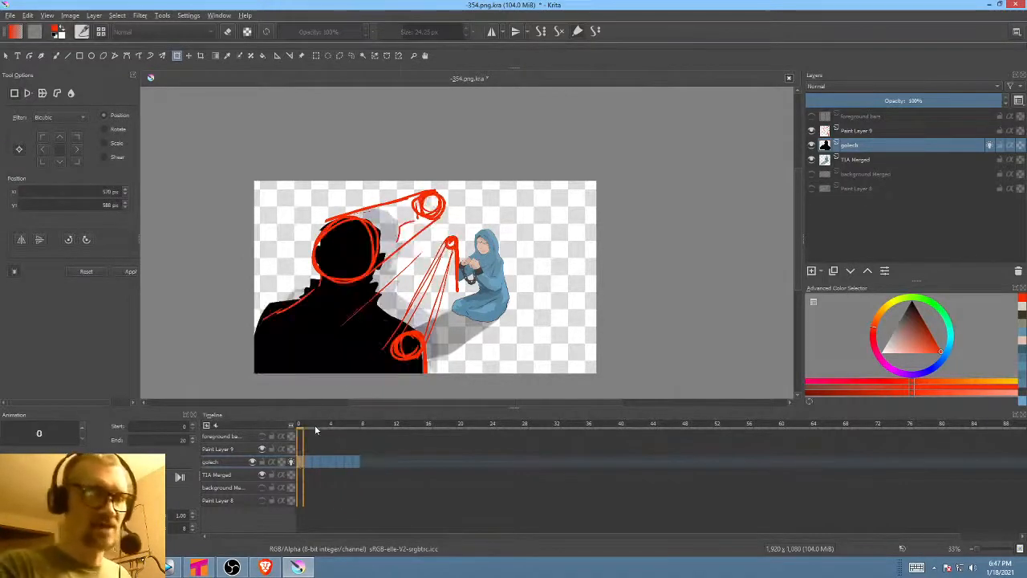
# - Check the golech silhouette around frame 5 and undo its last transformation
pyautogui.moveTo(314, 431); pyautogui.dragTo(341, 433)
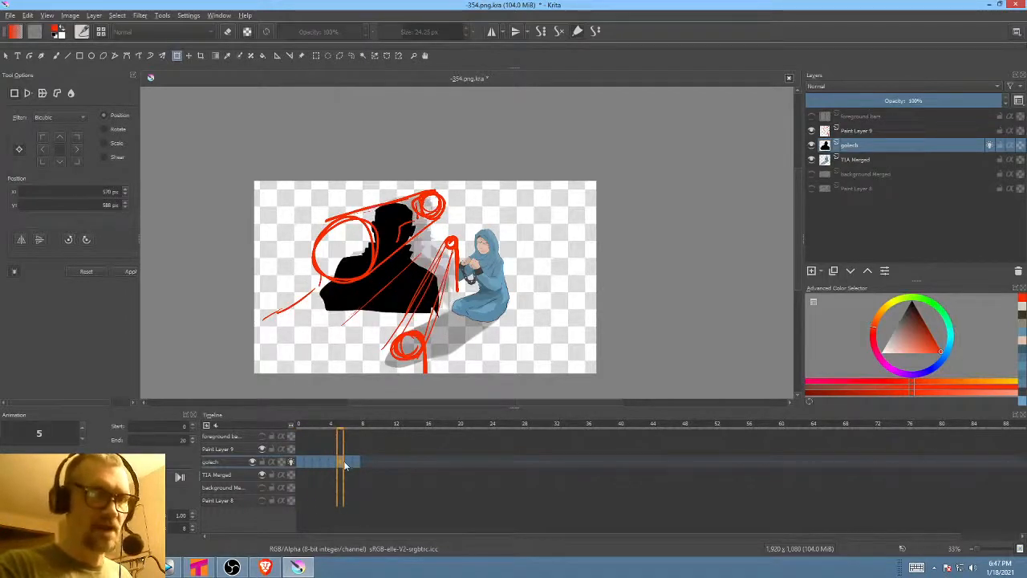
pyautogui.click(335, 461)
pyautogui.click(344, 463)
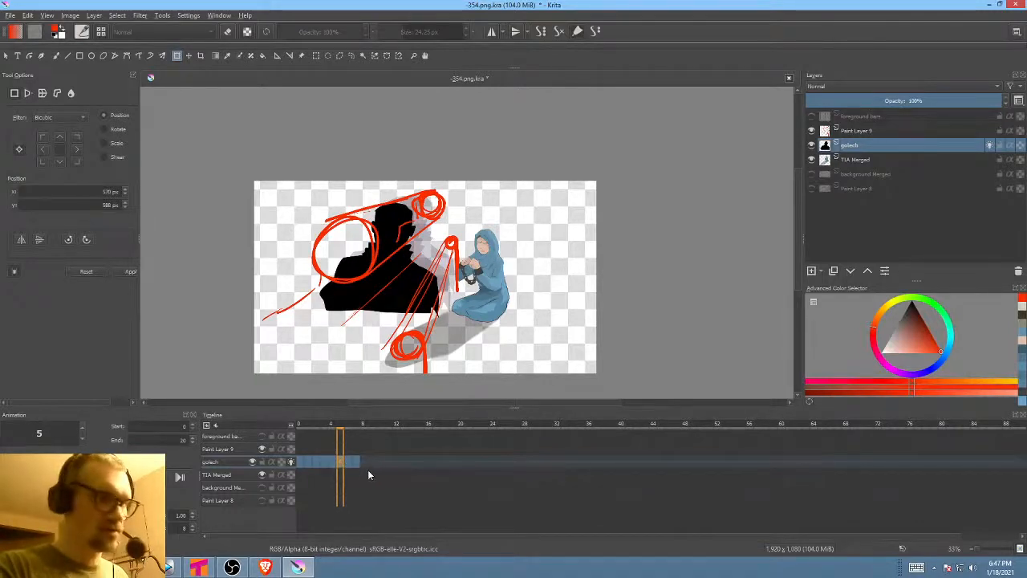
pyautogui.hotkey('ctrl', 'z')
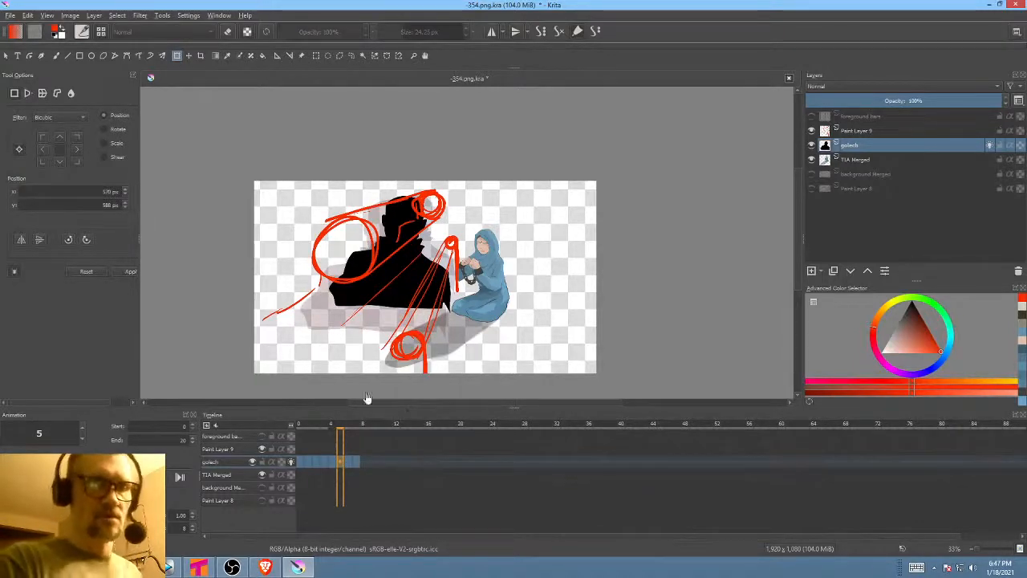
# - Compare the golech frames around frame 5, and at frame 5 move the silhouette to about X 785, Y 415 px
pyautogui.click(335, 465)
pyautogui.click(346, 465)
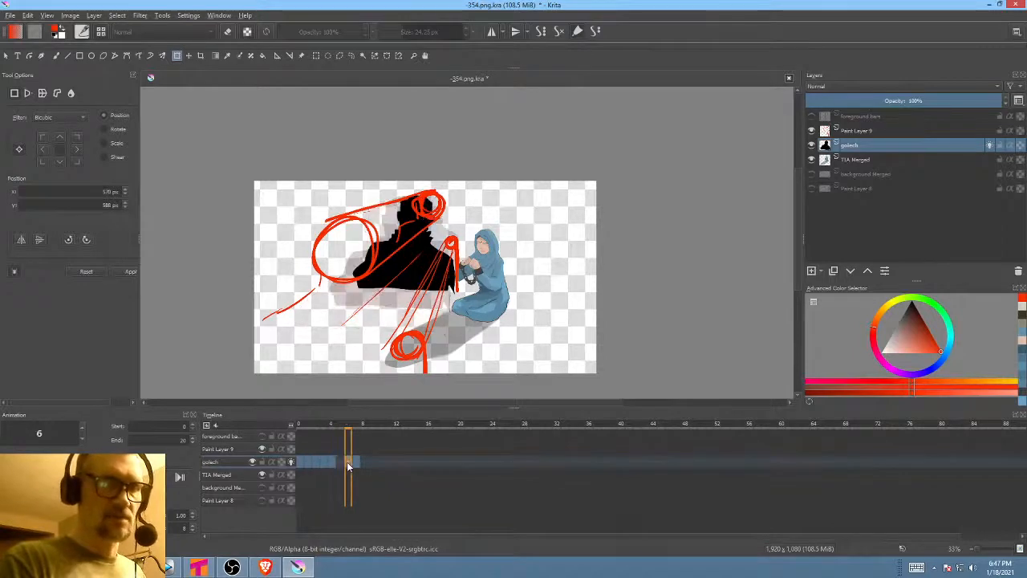
pyautogui.click(332, 462)
pyautogui.click(347, 465)
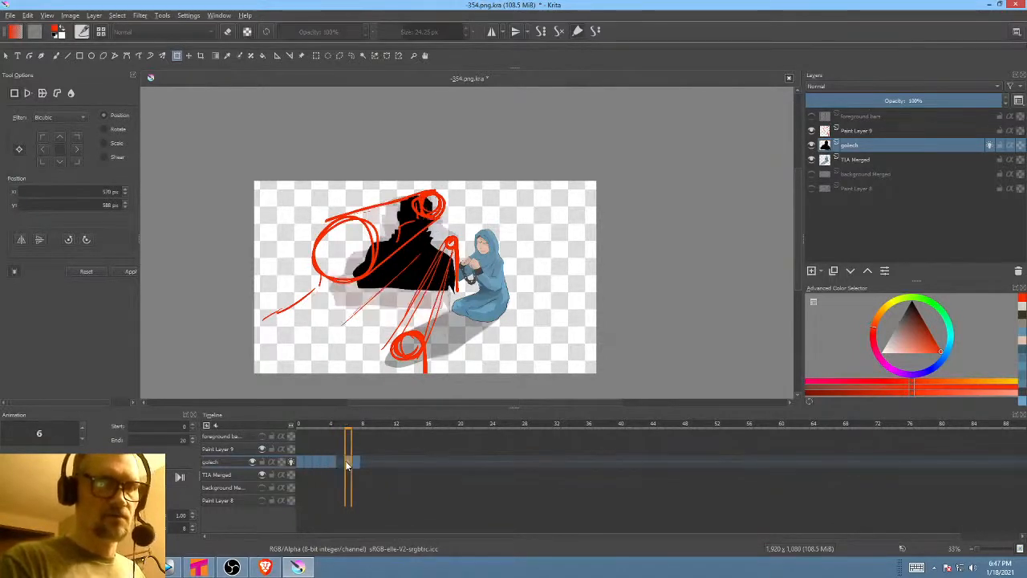
pyautogui.click(335, 465)
pyautogui.click(347, 462)
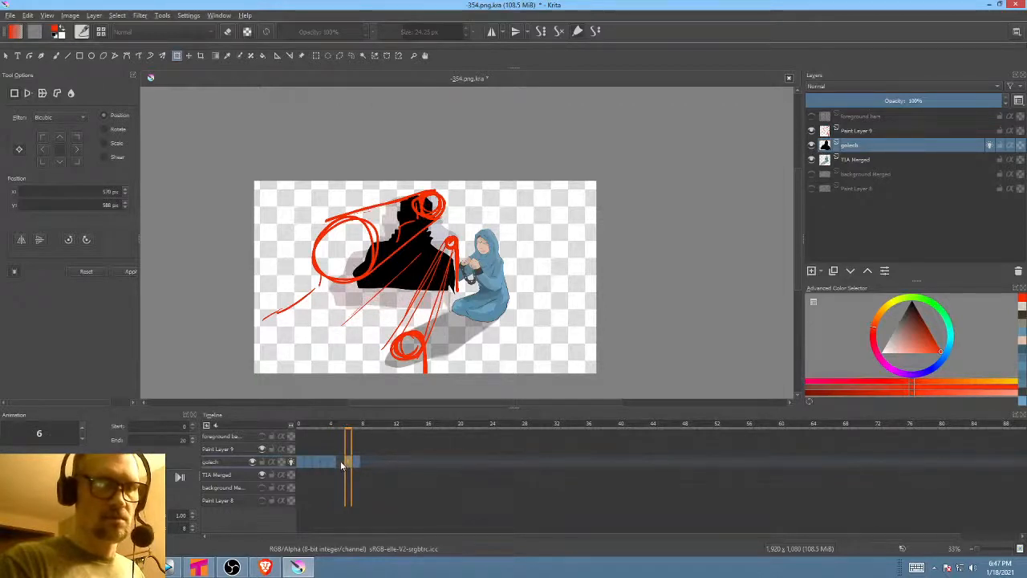
pyautogui.click(341, 464)
pyautogui.click(422, 287)
pyautogui.press('Return')
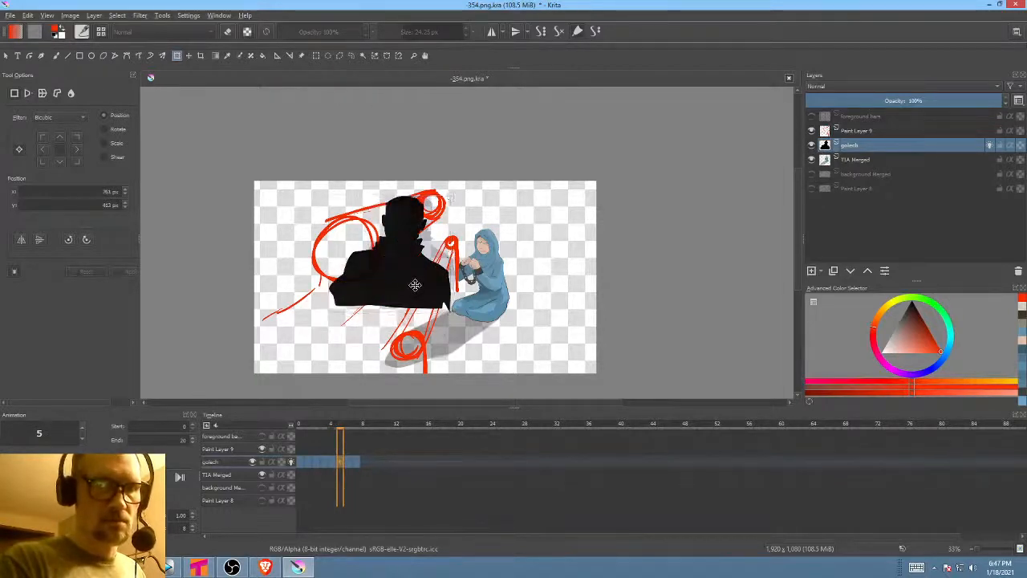
pyautogui.moveTo(415, 285); pyautogui.dragTo(419, 287)
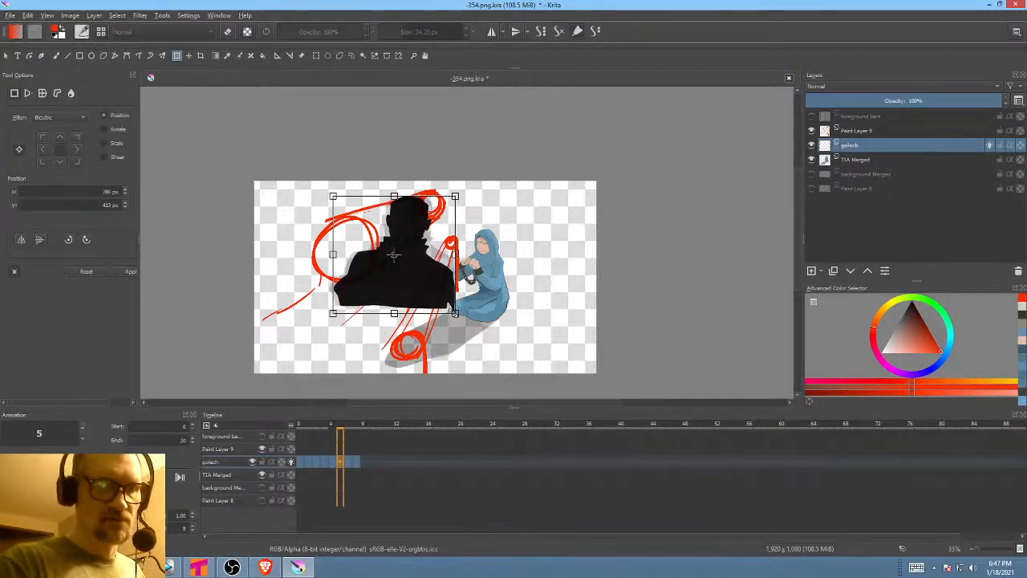
pyautogui.press('Return')
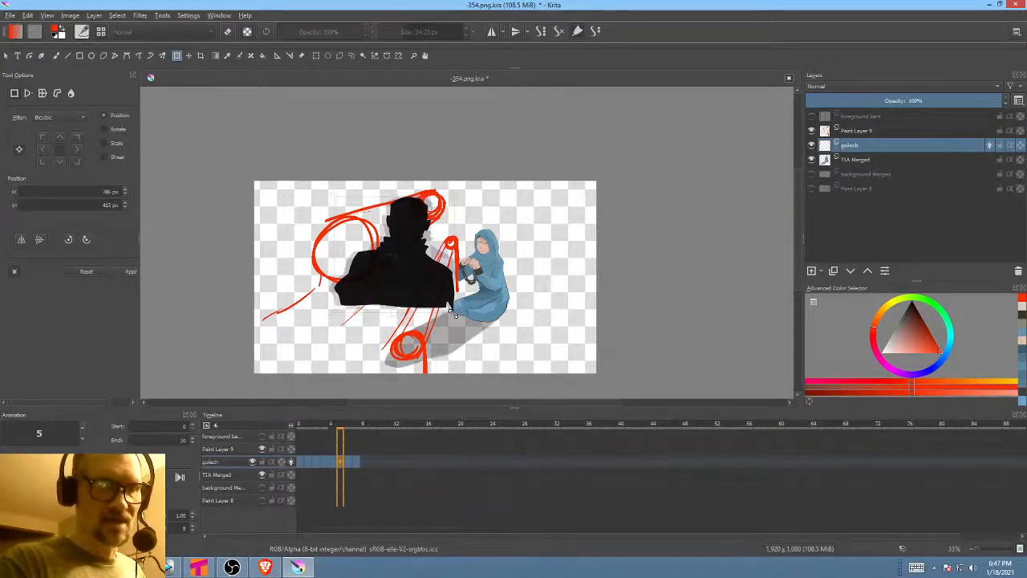
# - Scale the silhouette down slightly on frame 5 of the golech layer and play the animation from frame 0
pyautogui.moveTo(450, 312); pyautogui.dragTo(449, 310)
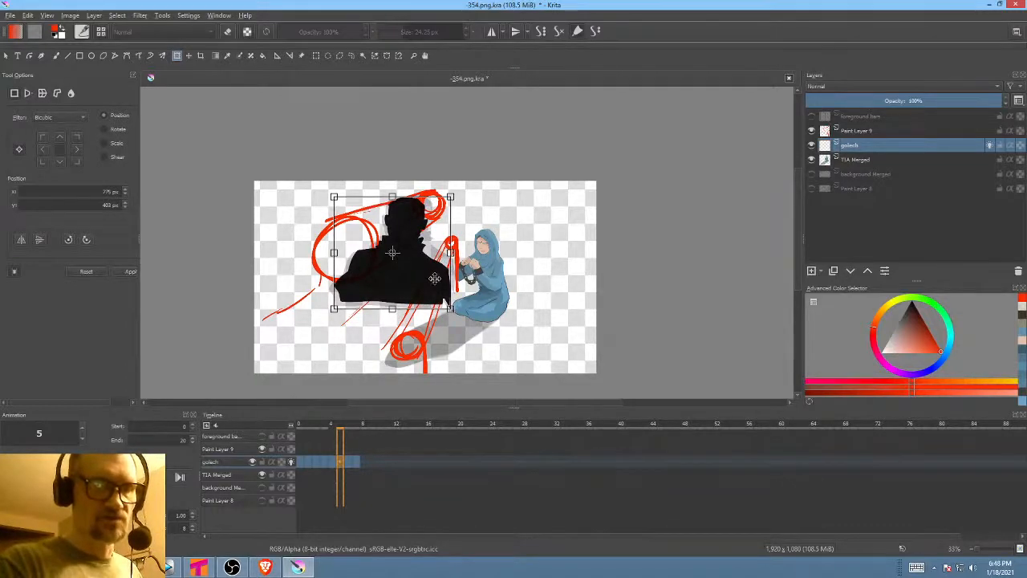
pyautogui.click(300, 459)
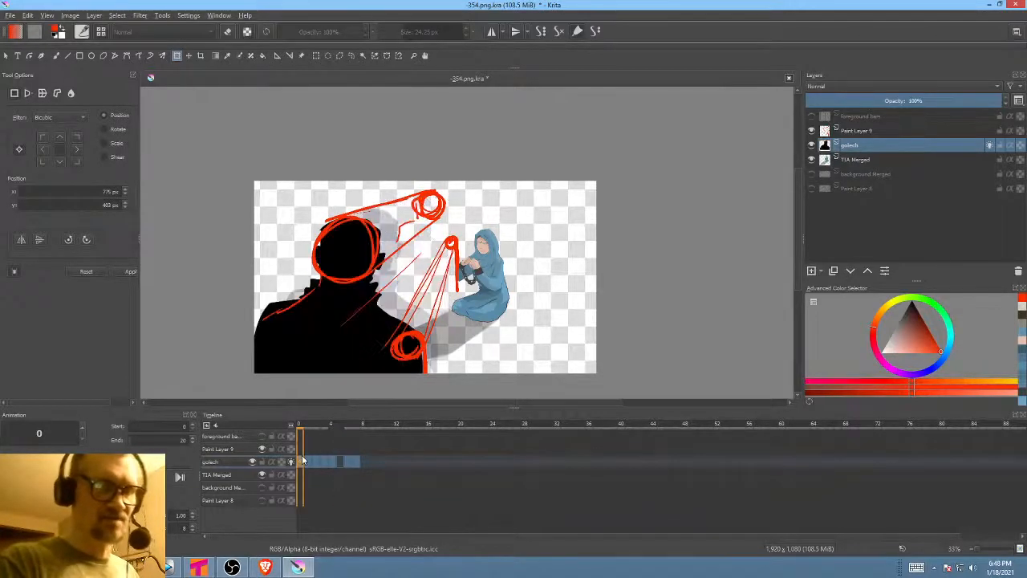
pyautogui.press('space')
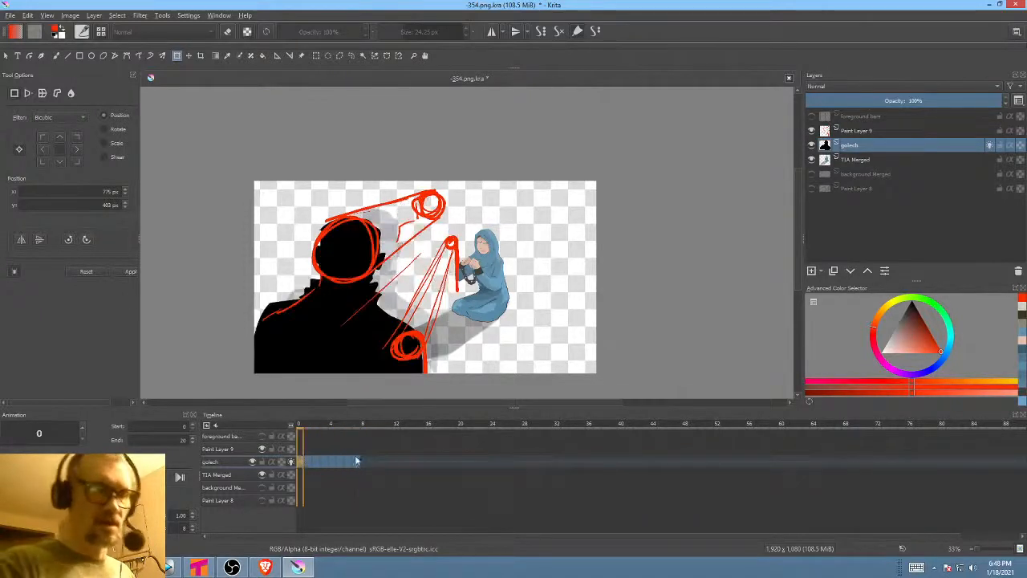
# - Insert an in-between copy of the larger silhouette at frame 7 of the golech layer, ahead of the final small pose
pyautogui.rightClick(462, 269)
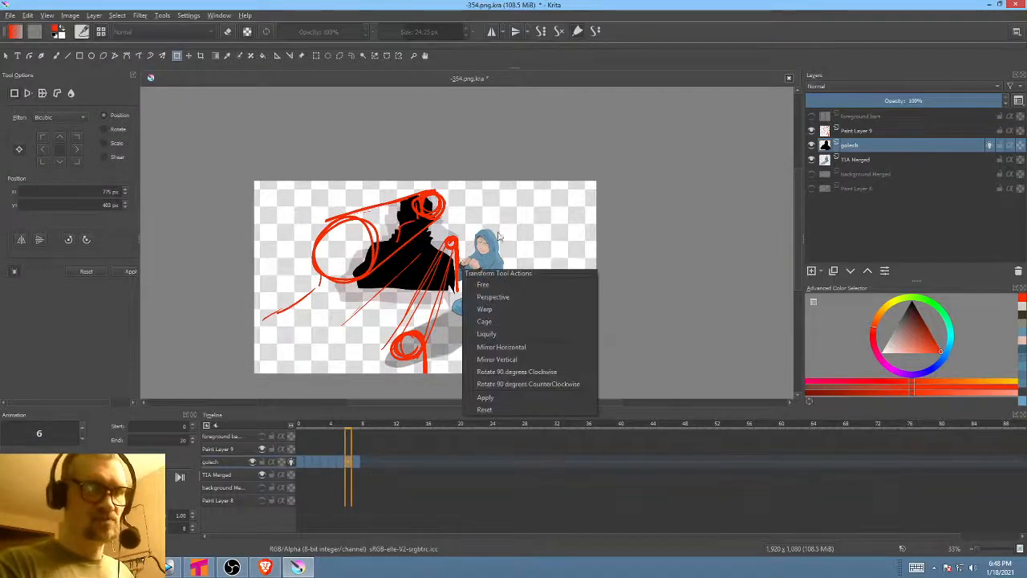
pyautogui.click(498, 242)
pyautogui.moveTo(480, 249); pyautogui.dragTo(533, 199)
pyautogui.click(360, 461)
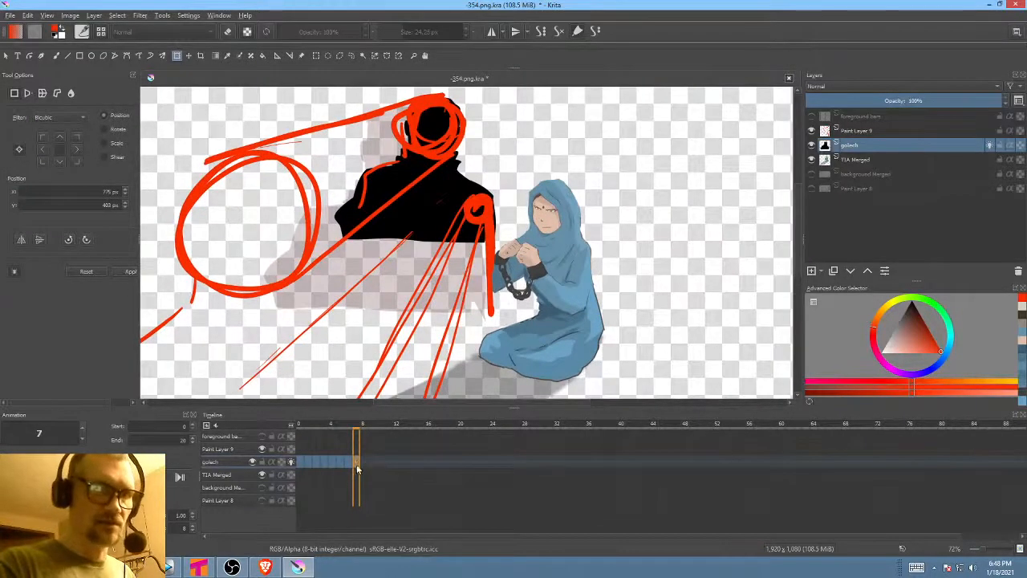
pyautogui.click(359, 464)
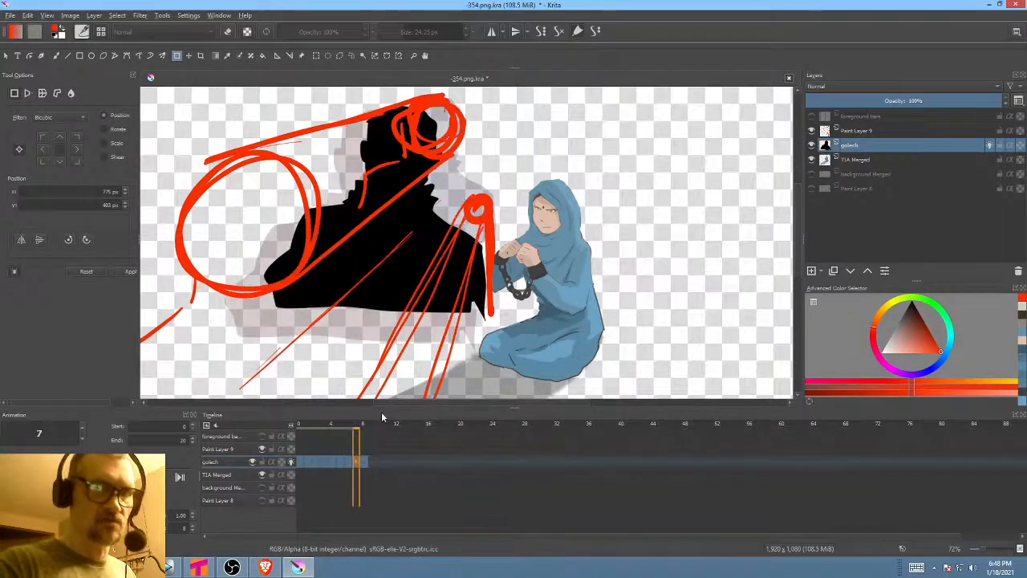
# - Move the frame 7 silhouette toward the red target circle, scale it down slightly, and play the animation from frame 0
pyautogui.click(427, 261)
pyautogui.moveTo(424, 259); pyautogui.dragTo(440, 254)
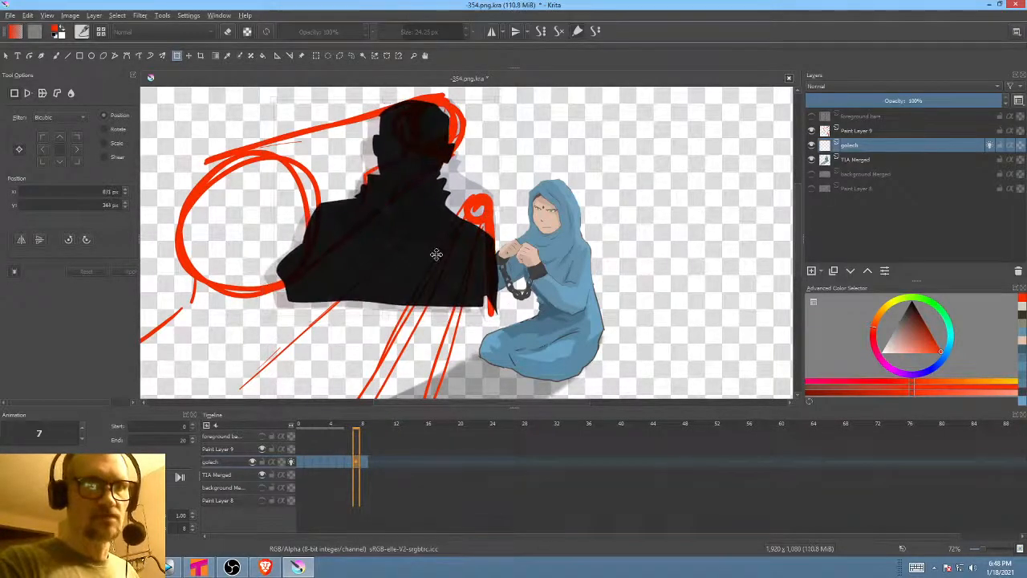
pyautogui.moveTo(498, 315); pyautogui.dragTo(466, 282)
pyautogui.click(301, 461)
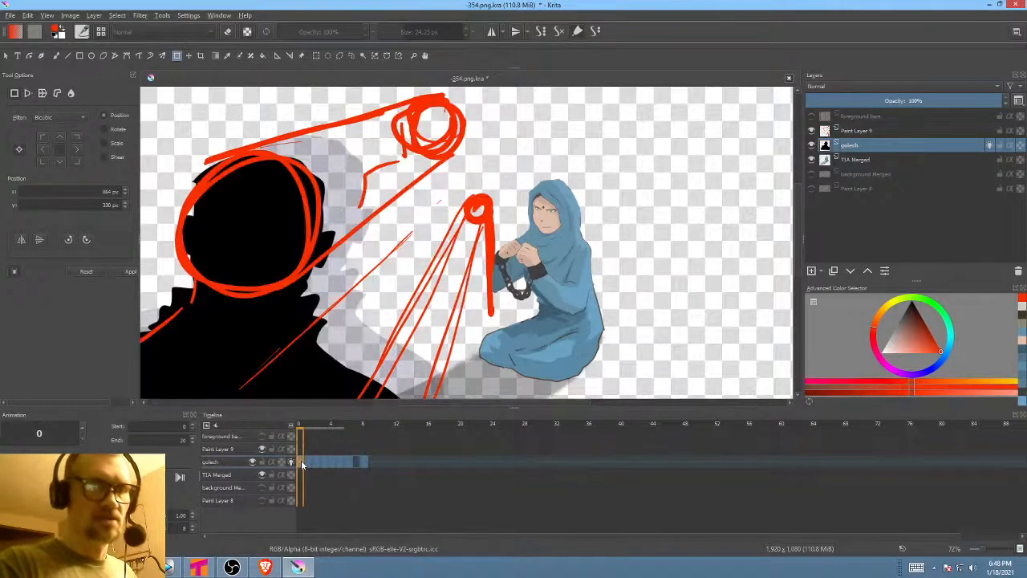
pyautogui.press('space')
pyautogui.press('space')
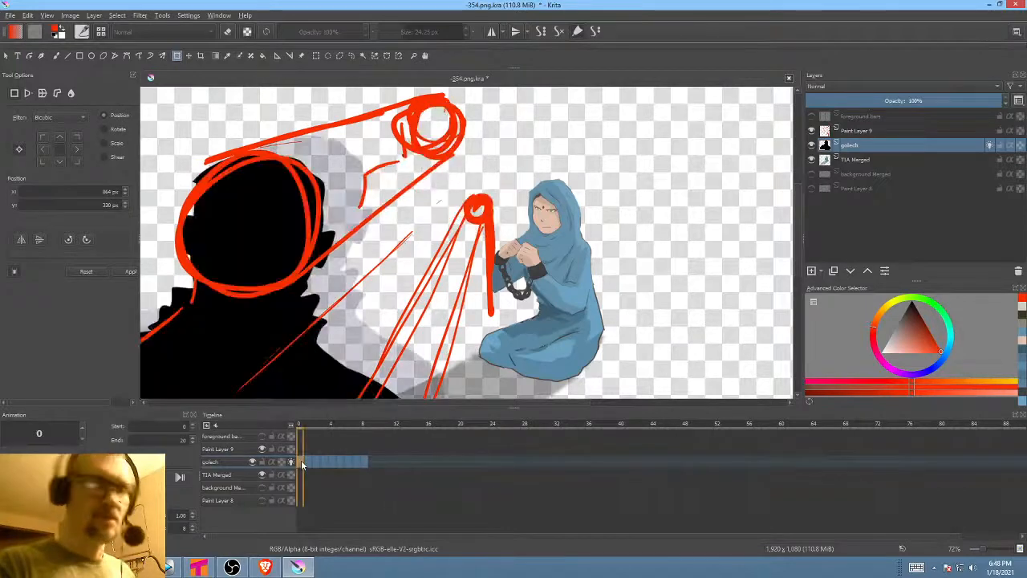
# - Add another in-between silhouette at frame 8, shift it up and right, scale it down slightly, and apply the transform
pyautogui.moveTo(365, 464)
pyautogui.mouseDown()
pyautogui.moveTo(377, 467)
pyautogui.moveTo(363, 464)
pyautogui.mouseUp()
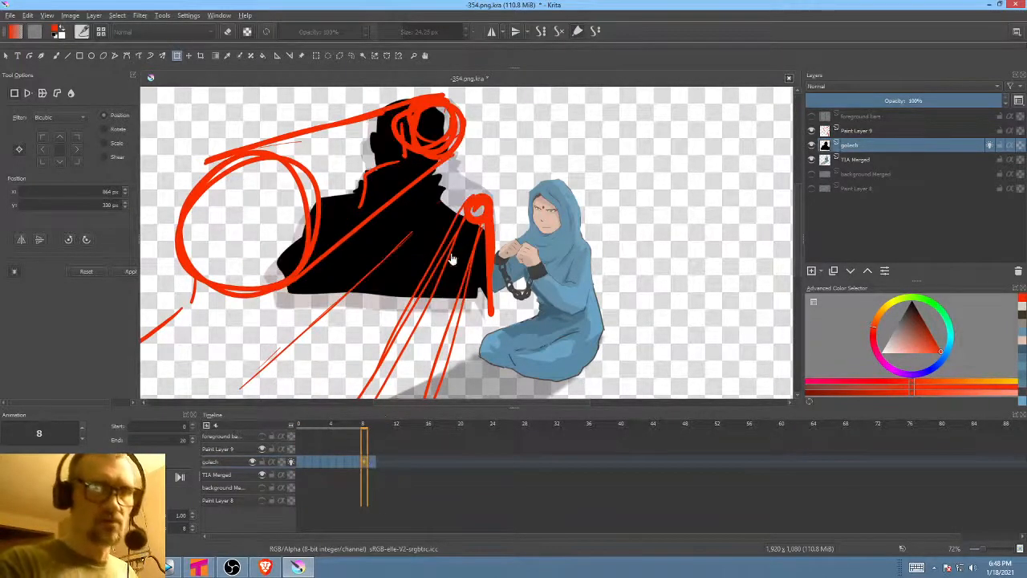
pyautogui.click(430, 239)
pyautogui.moveTo(429, 237); pyautogui.dragTo(439, 231)
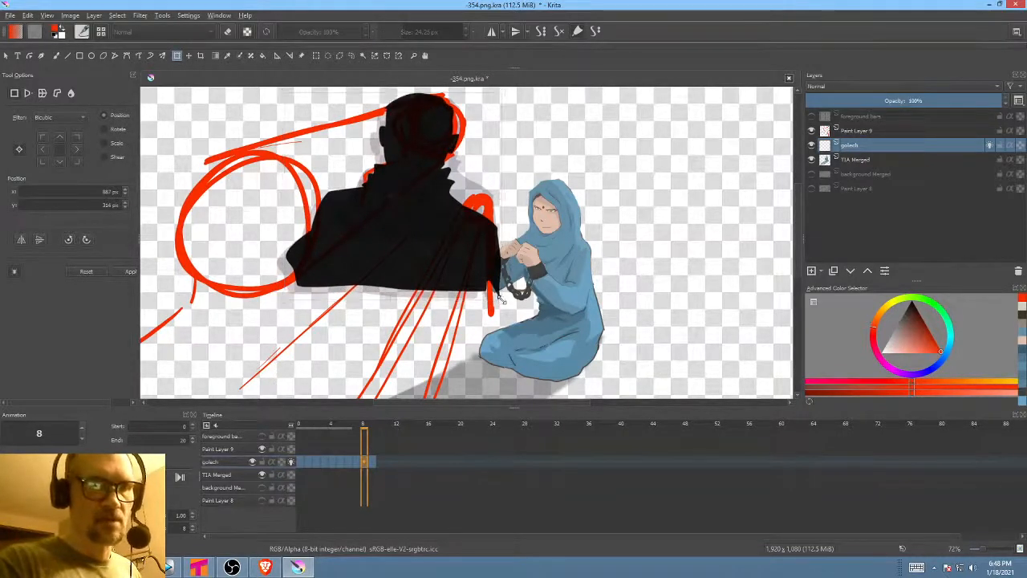
pyautogui.moveTo(503, 300); pyautogui.dragTo(471, 268)
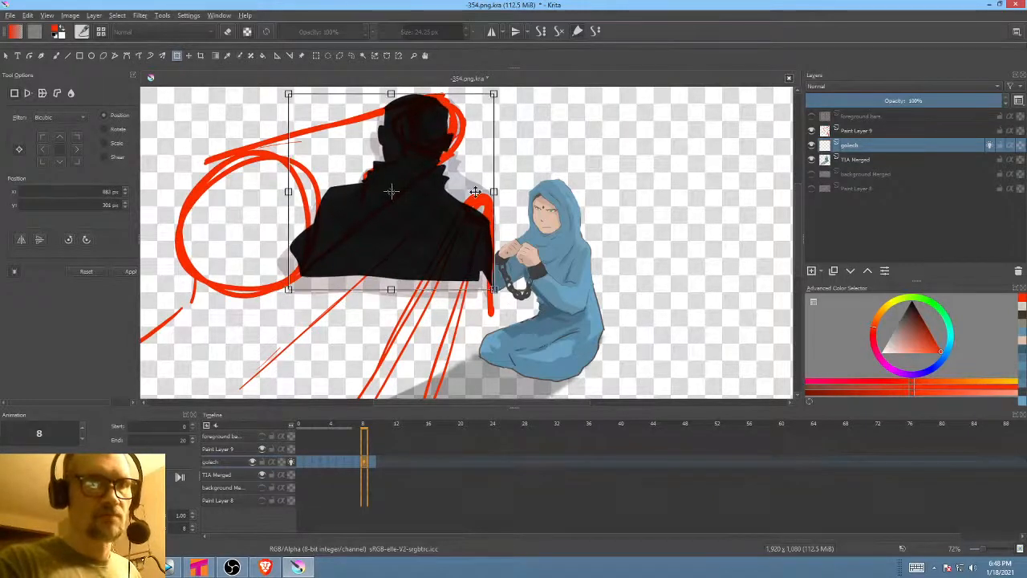
pyautogui.press('Return')
# - Shrink and nudge the frame 8 silhouette further toward the final pose and play back the animation
pyautogui.click(355, 462)
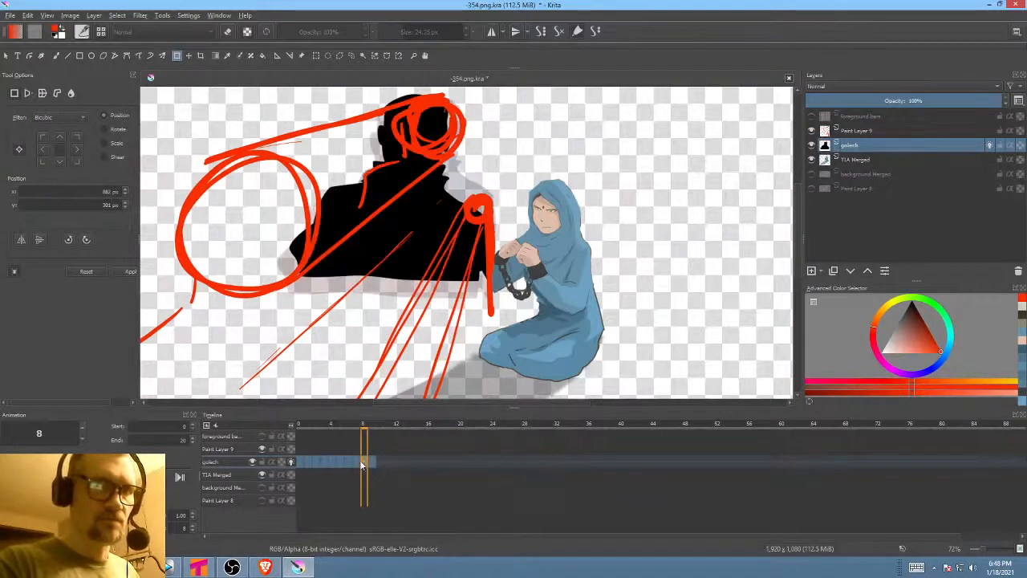
pyautogui.click(365, 463)
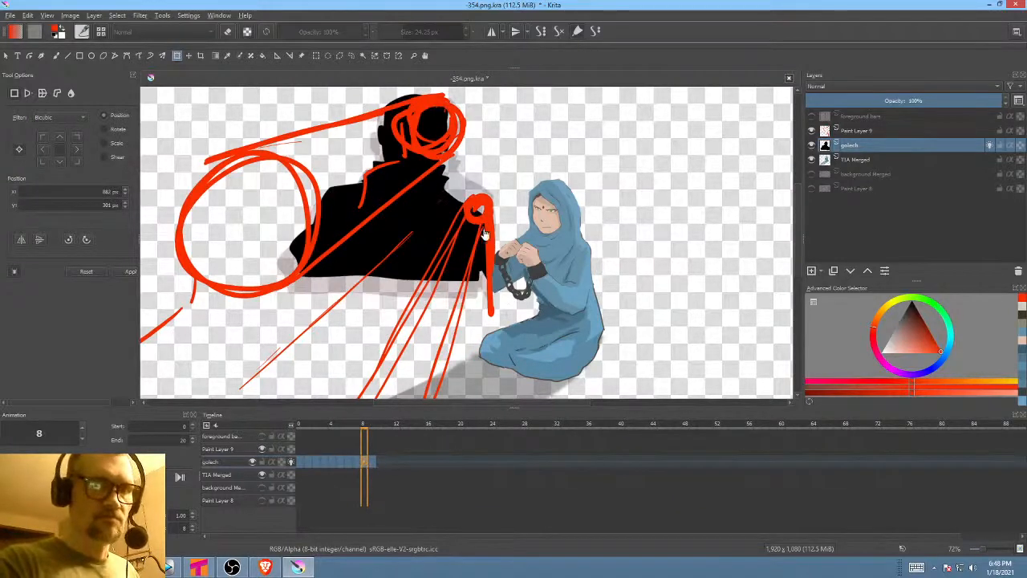
pyautogui.moveTo(474, 267); pyautogui.dragTo(472, 268)
pyautogui.moveTo(390, 191); pyautogui.dragTo(385, 187)
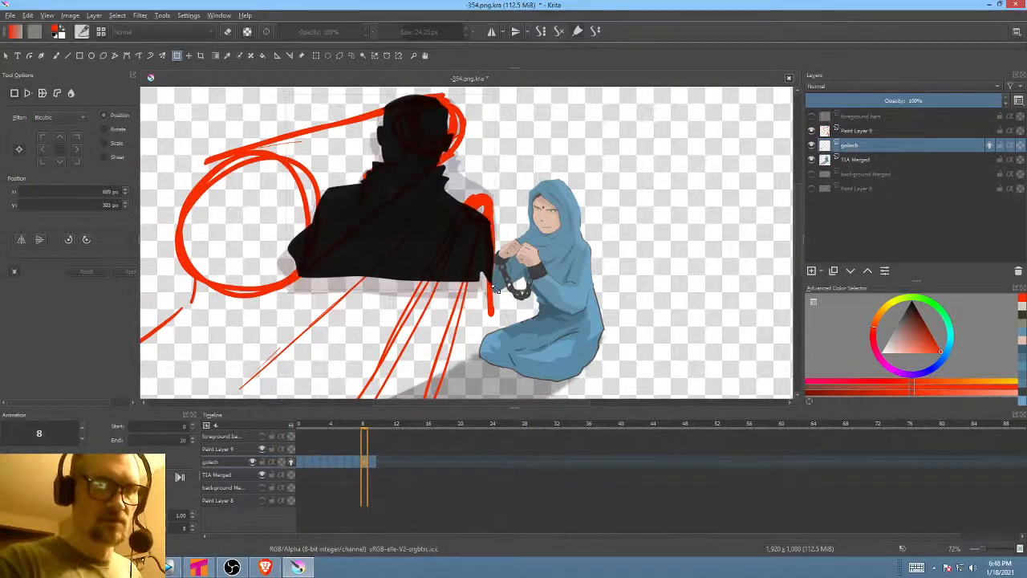
pyautogui.moveTo(459, 255); pyautogui.dragTo(470, 258)
pyautogui.press('space')
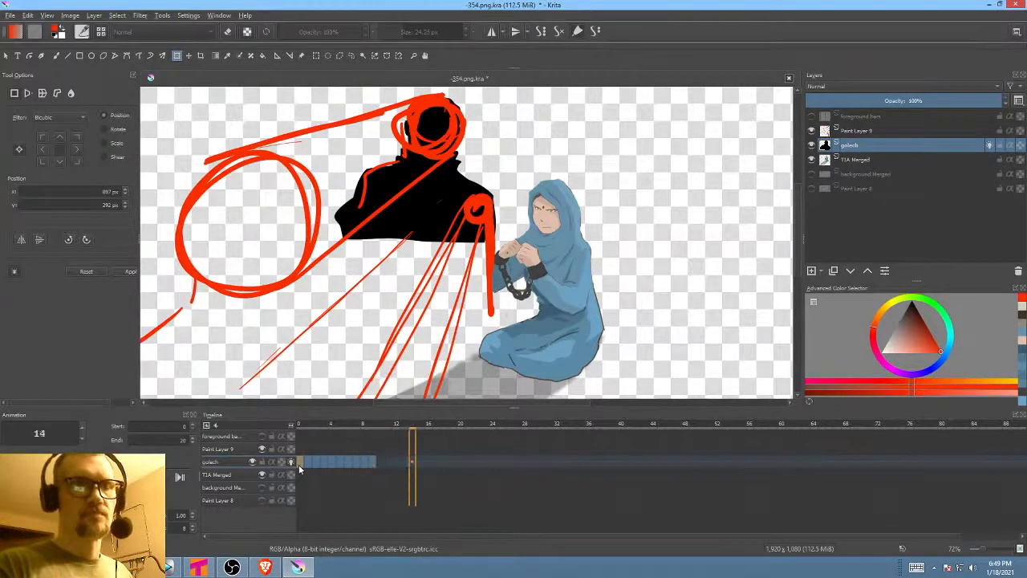
pyautogui.press('space')
# - Delete Paint Layer 9 with the red guide sketch and show the prison cell background on Paint Layer 8
pyautogui.click(898, 132)
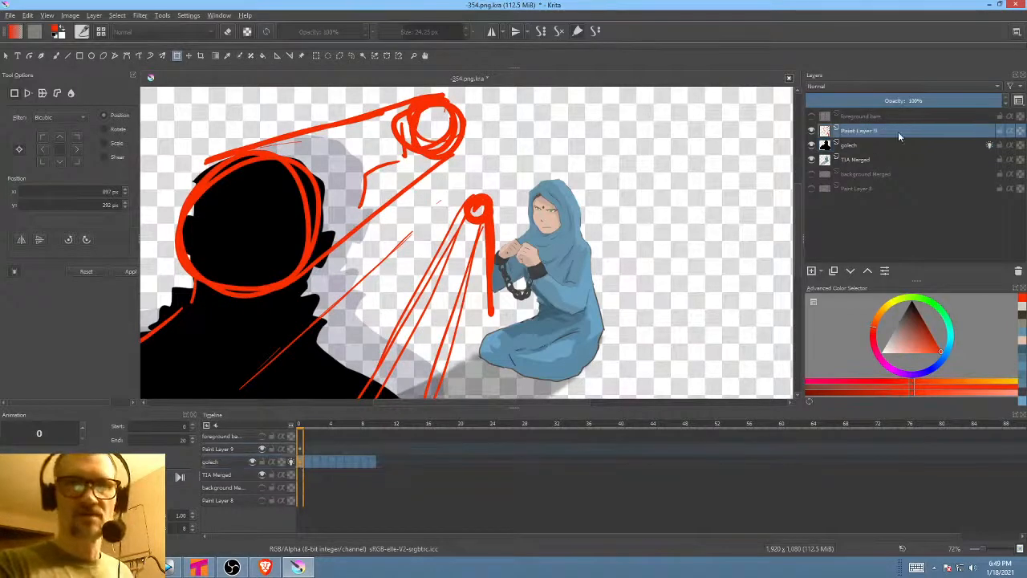
pyautogui.click(1017, 274)
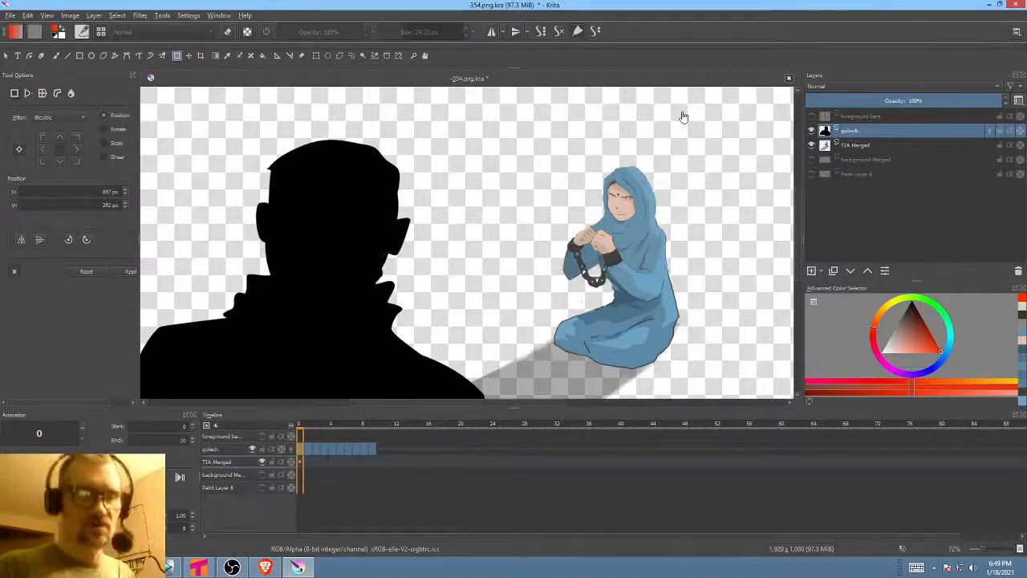
pyautogui.moveTo(564, 225); pyautogui.dragTo(590, 225)
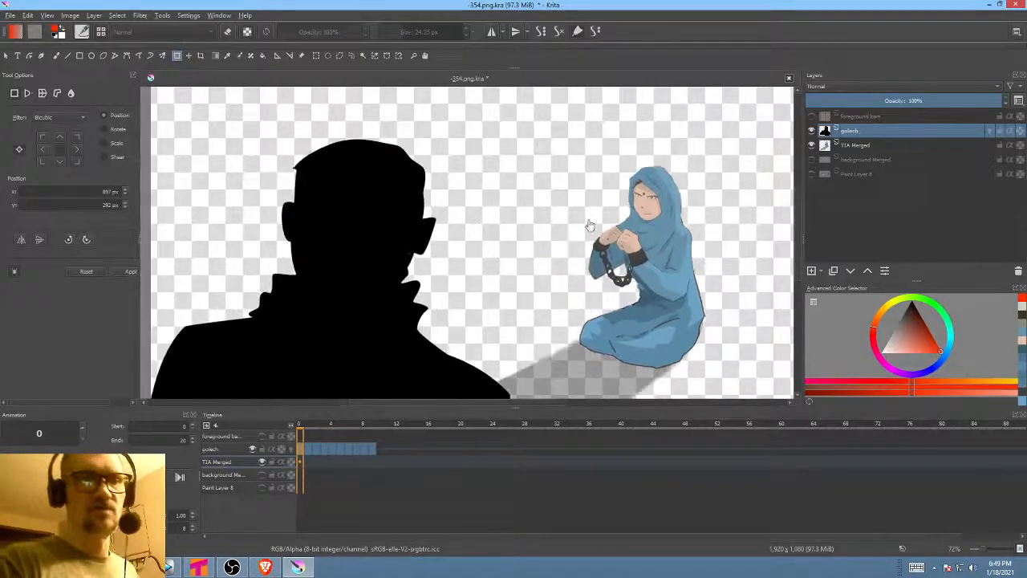
pyautogui.click(812, 173)
pyautogui.scroll(-3, 562, 276)
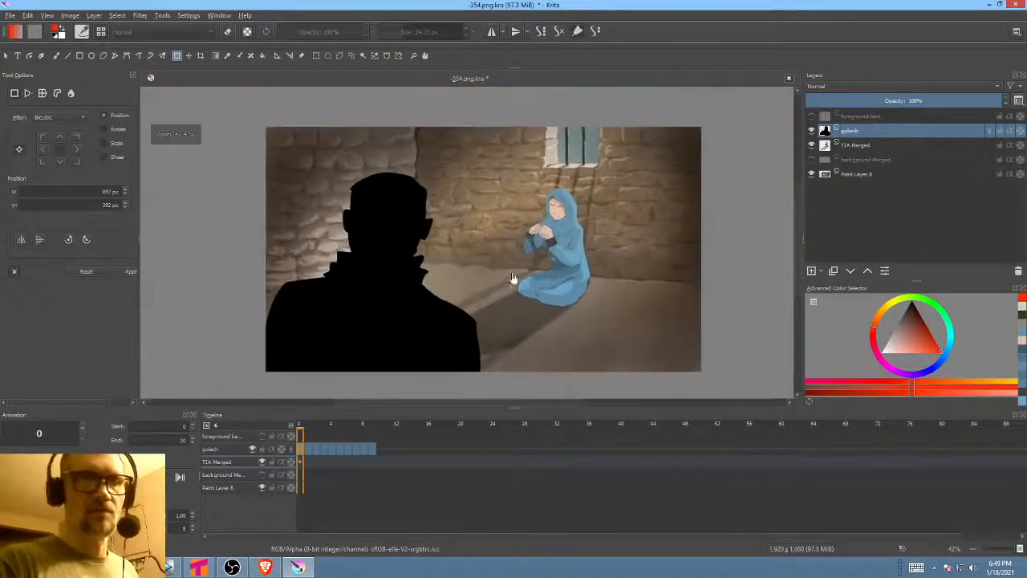
# - Play the animation repeatedly against the cell background to review the silhouette's movement and scaling
pyautogui.press('space')
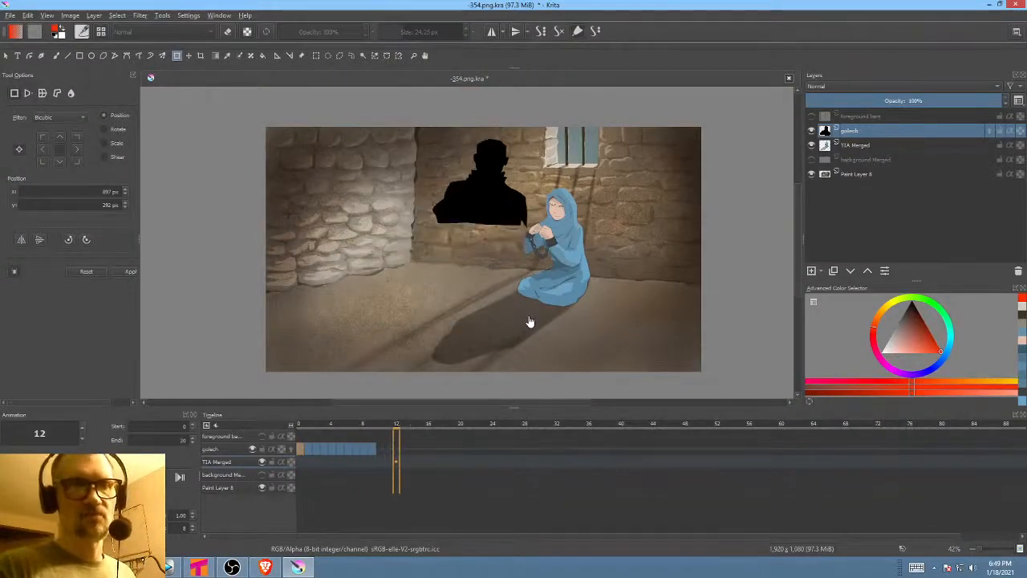
pyautogui.press('space')
pyautogui.press('space')
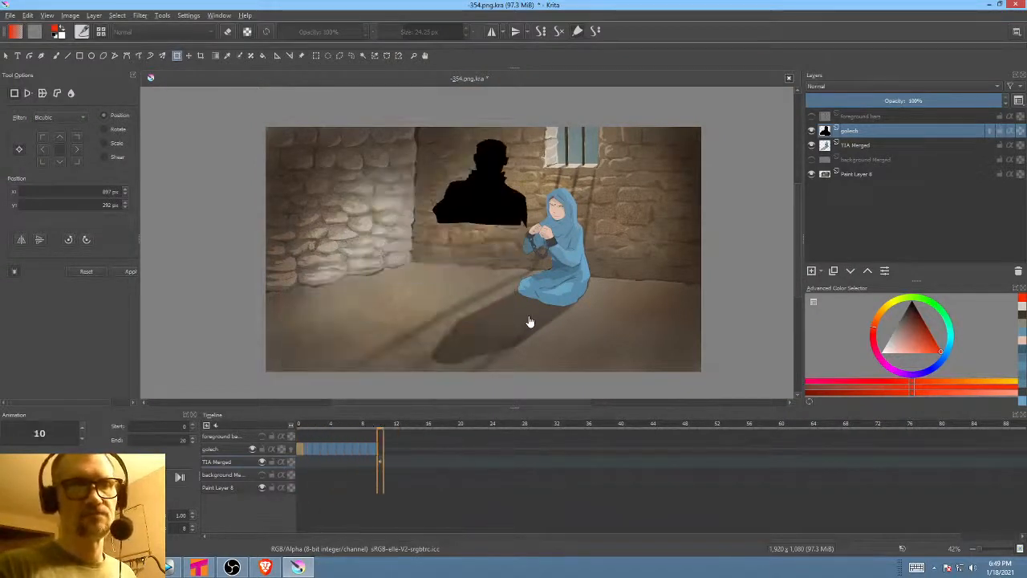
pyautogui.press('space')
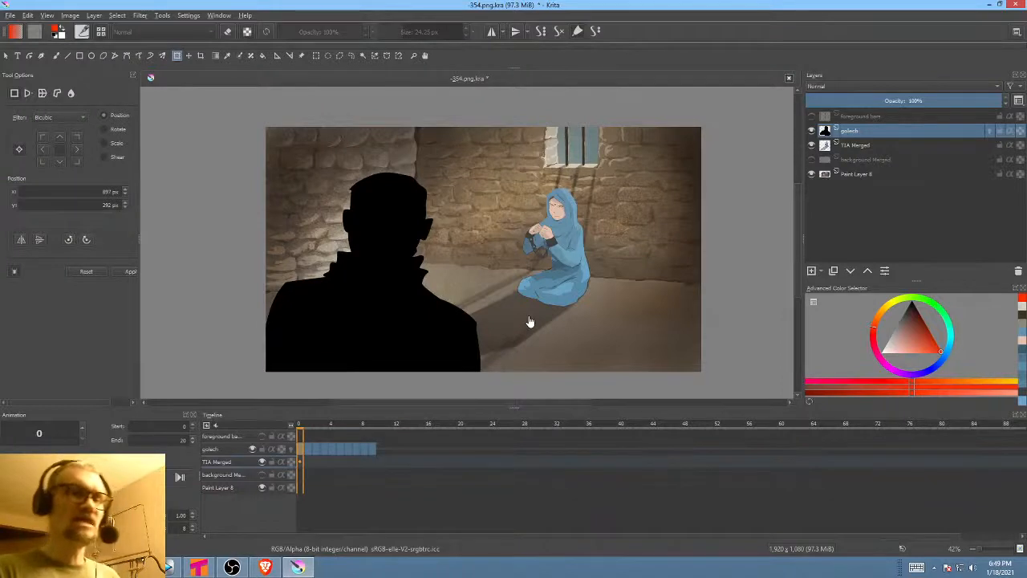
pyautogui.press('space')
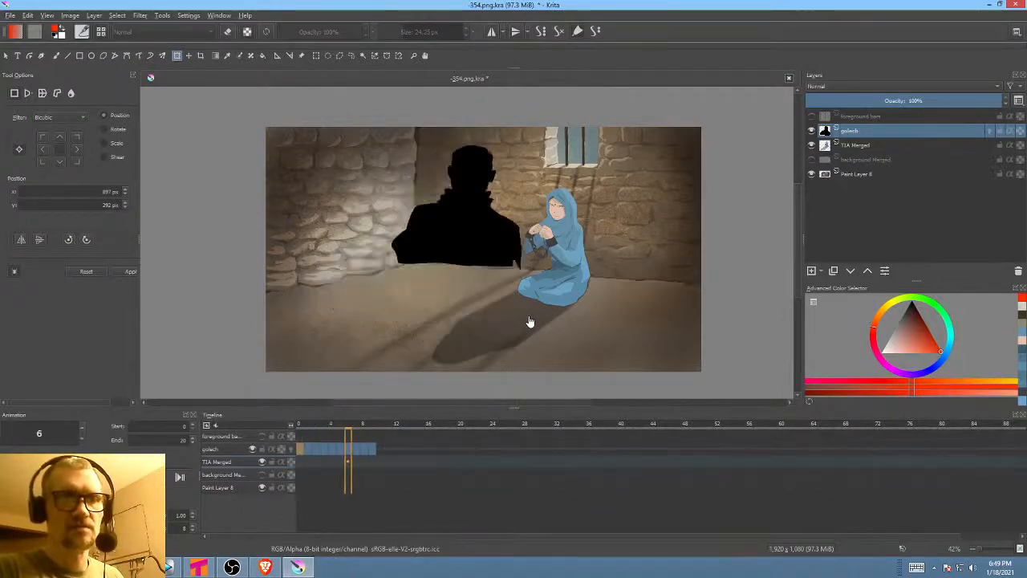
pyautogui.press('space')
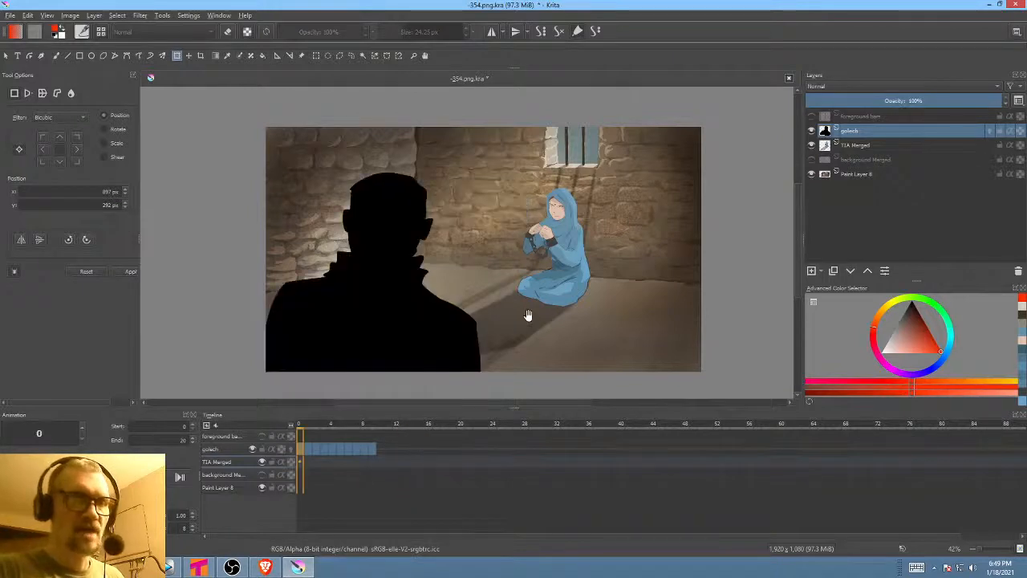
pyautogui.press('space')
pyautogui.press('space')
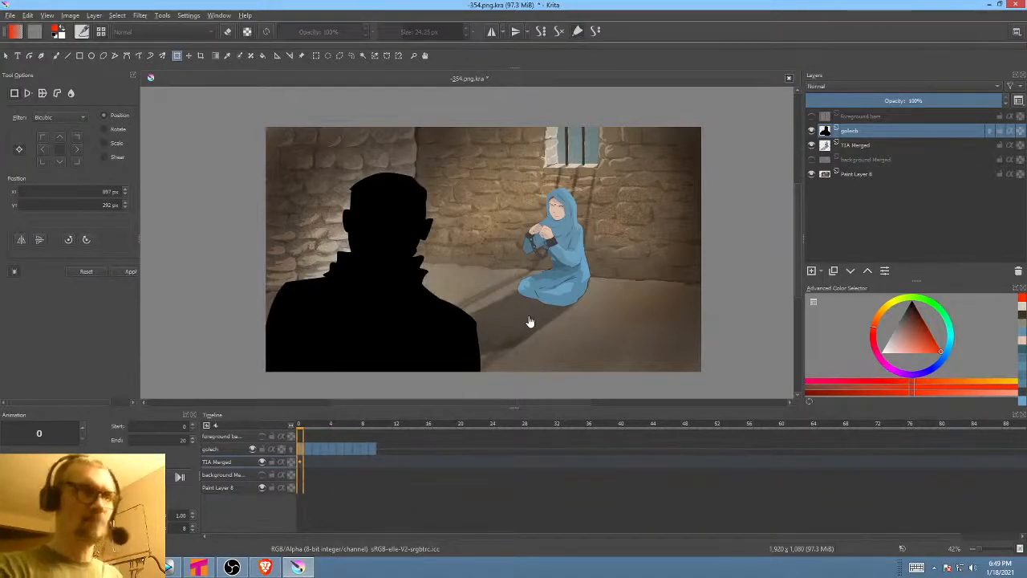
# - Erase the bulging left elbow from the silhouette on frame 1 using the Freehand Path tool in eraser mode
pyautogui.press('p')
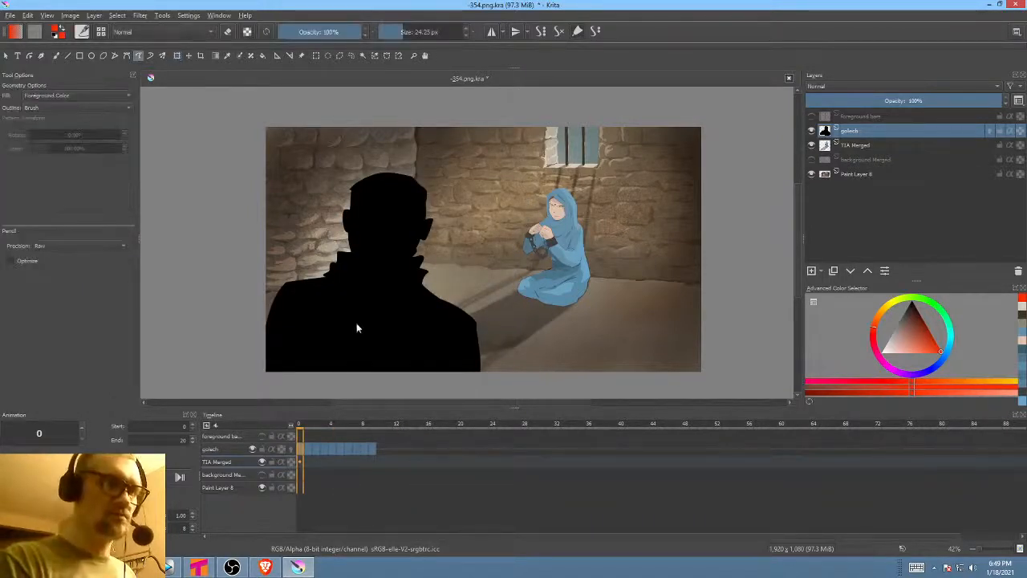
pyautogui.click(308, 448)
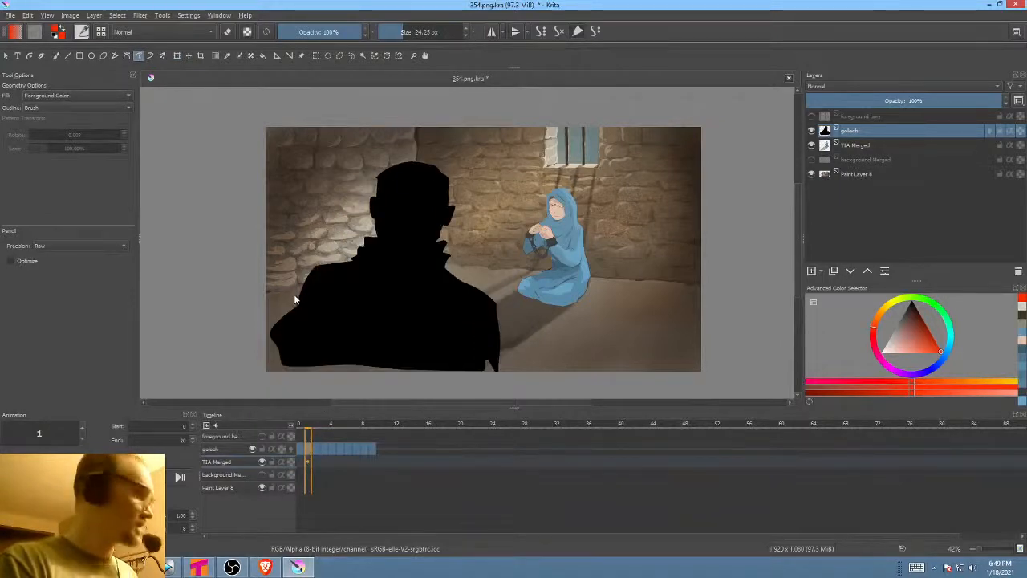
pyautogui.press('e')
pyautogui.moveTo(297, 295)
pyautogui.mouseDown()
pyautogui.moveTo(279, 374)
pyautogui.moveTo(268, 240)
pyautogui.mouseUp()
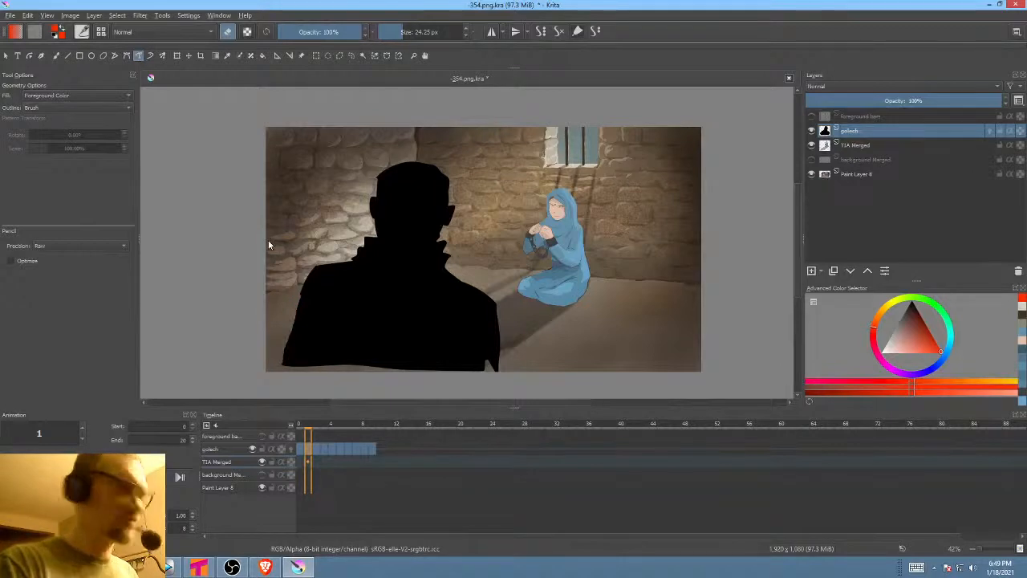
# - Erase the bulging left elbow from the silhouette frame by frame on the golech layer, from frame 2 through frame 9
pyautogui.press('Right')
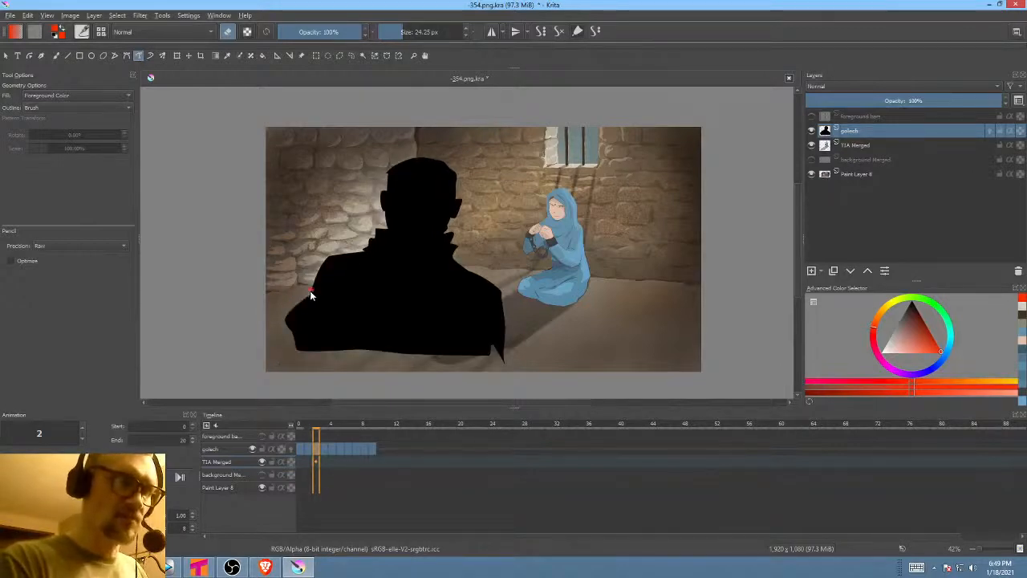
pyautogui.press('Right')
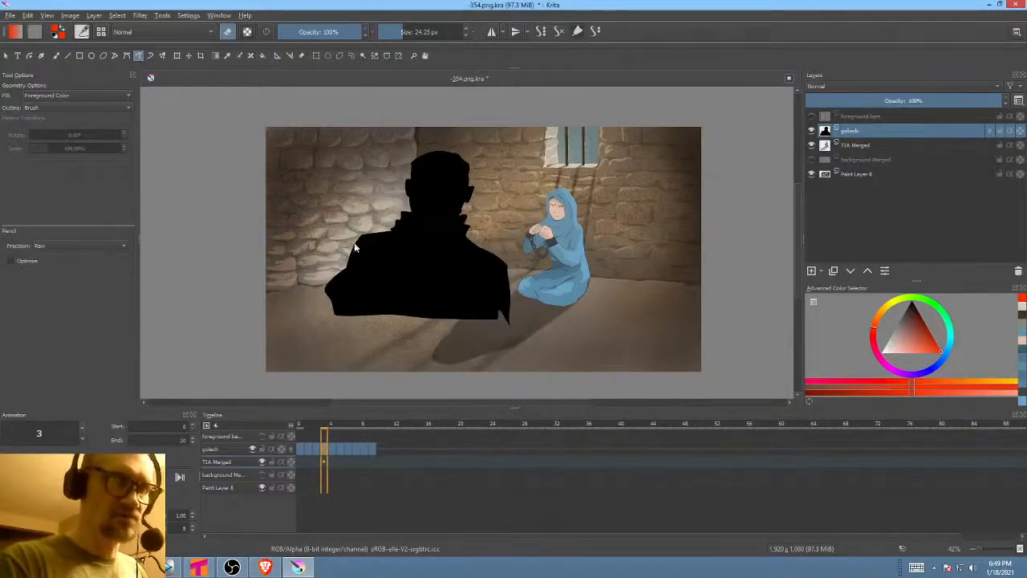
pyautogui.moveTo(344, 272)
pyautogui.mouseDown()
pyautogui.moveTo(332, 314)
pyautogui.moveTo(303, 283)
pyautogui.mouseUp()
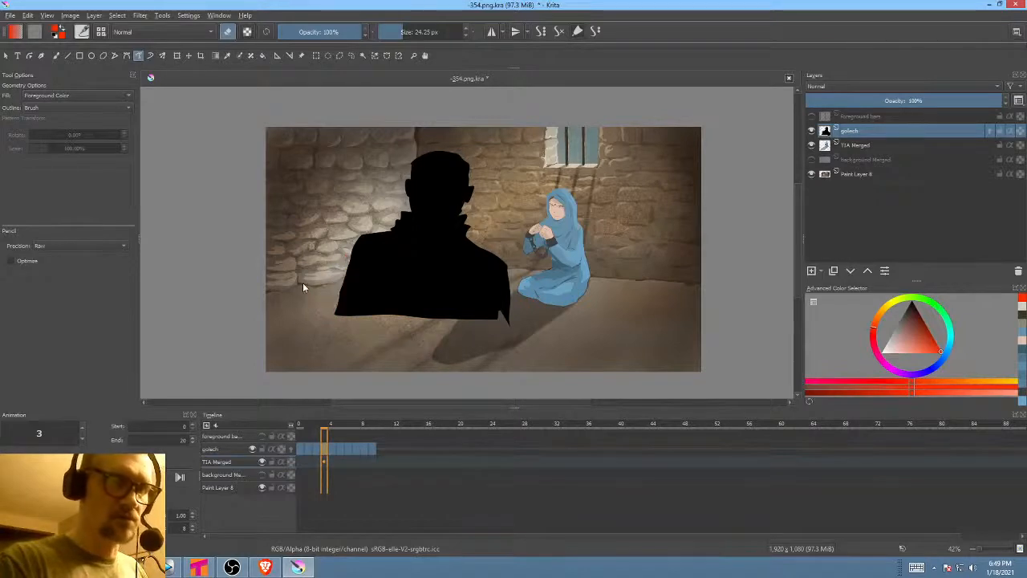
pyautogui.press('Right')
pyautogui.moveTo(378, 233)
pyautogui.mouseDown()
pyautogui.moveTo(369, 284)
pyautogui.moveTo(342, 273)
pyautogui.mouseUp()
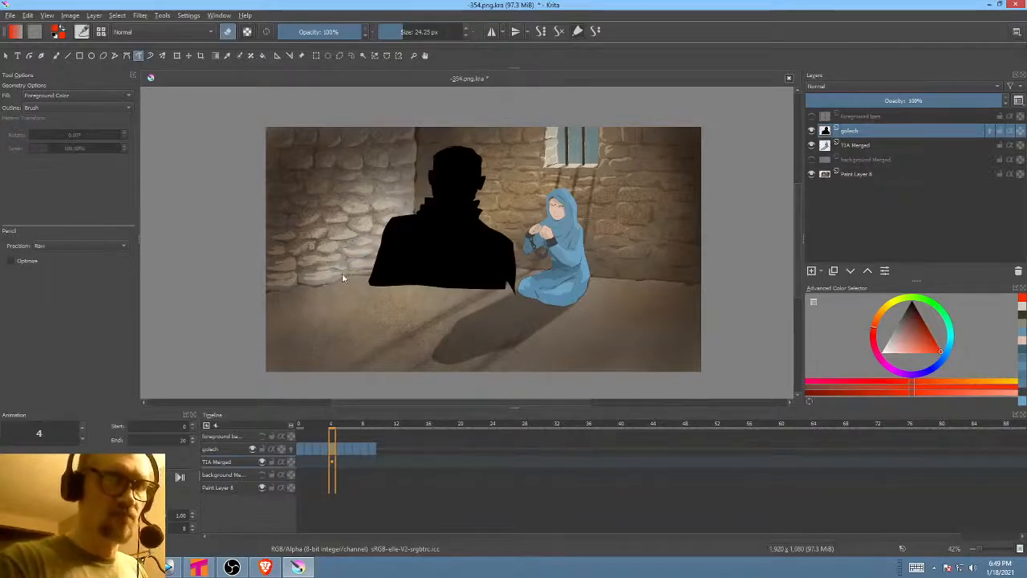
pyautogui.press('Right')
pyautogui.moveTo(387, 238)
pyautogui.mouseDown()
pyautogui.moveTo(370, 282)
pyautogui.moveTo(361, 271)
pyautogui.mouseUp()
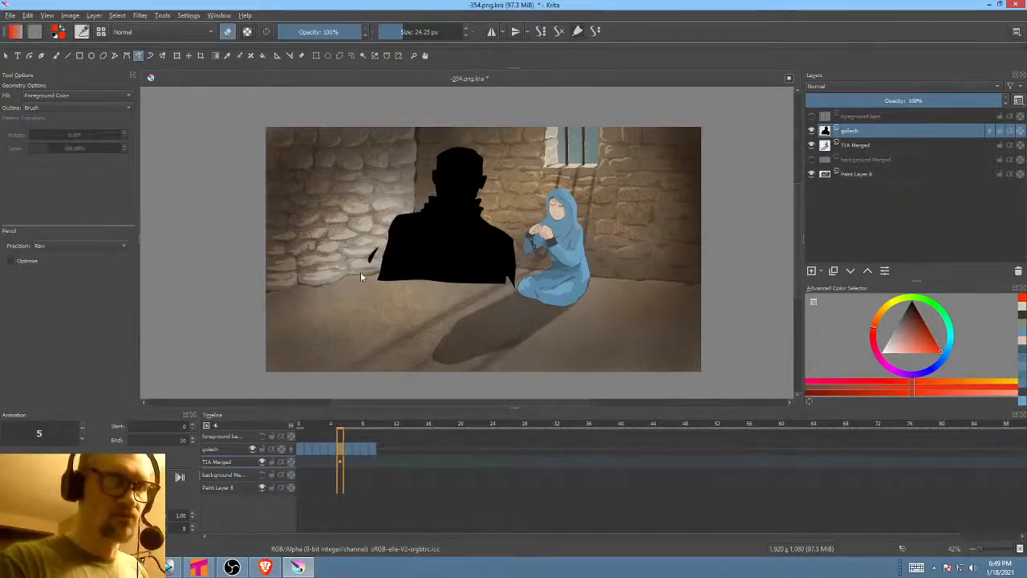
pyautogui.press('Right')
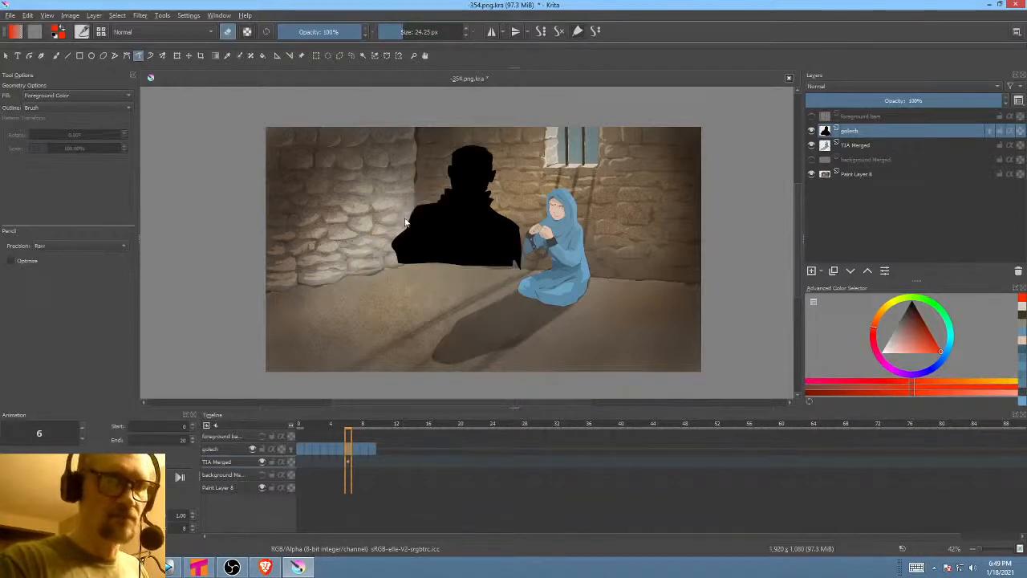
pyautogui.moveTo(408, 219)
pyautogui.mouseDown()
pyautogui.moveTo(394, 267)
pyautogui.moveTo(370, 220)
pyautogui.moveTo(412, 223)
pyautogui.moveTo(397, 257)
pyautogui.moveTo(411, 218)
pyautogui.moveTo(421, 223)
pyautogui.moveTo(401, 244)
pyautogui.moveTo(392, 203)
pyautogui.moveTo(434, 229)
pyautogui.moveTo(421, 214)
pyautogui.mouseUp()
pyautogui.press('Right')
pyautogui.press('Right')
pyautogui.press('Right')
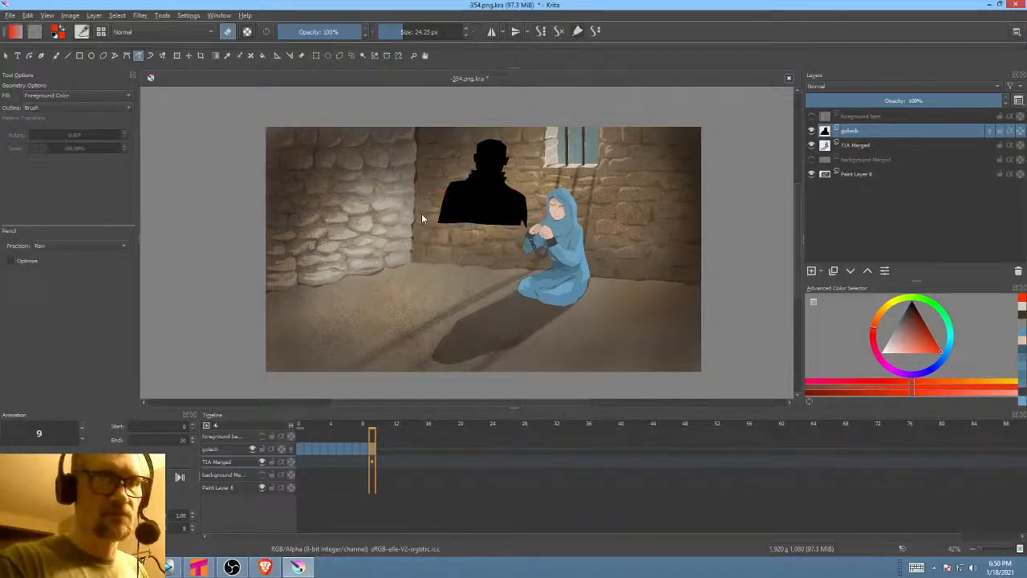
# - Play back the animation and compare the silhouette on frames 8 and 9
pyautogui.press('space')
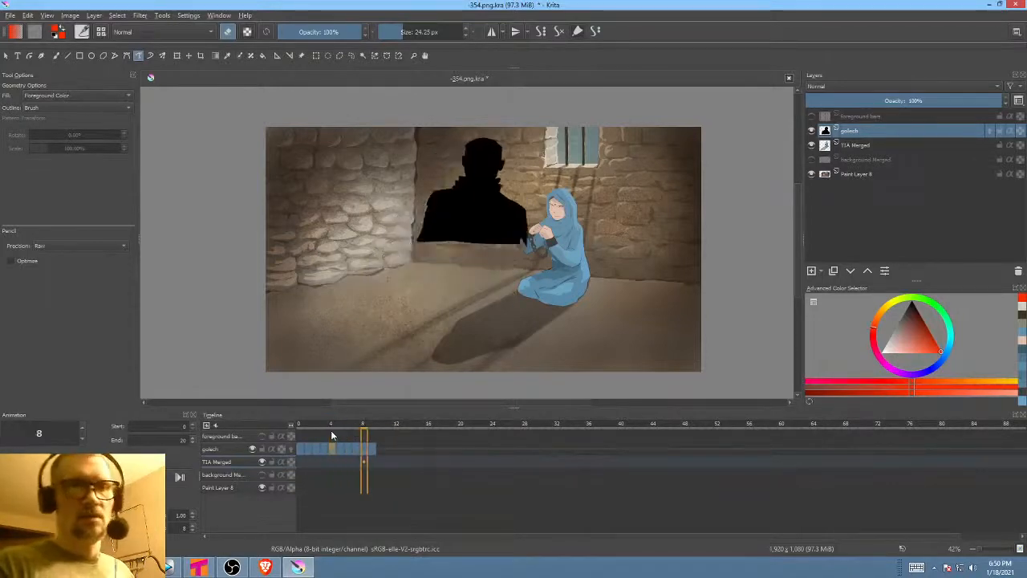
pyautogui.click(370, 451)
pyautogui.moveTo(371, 453)
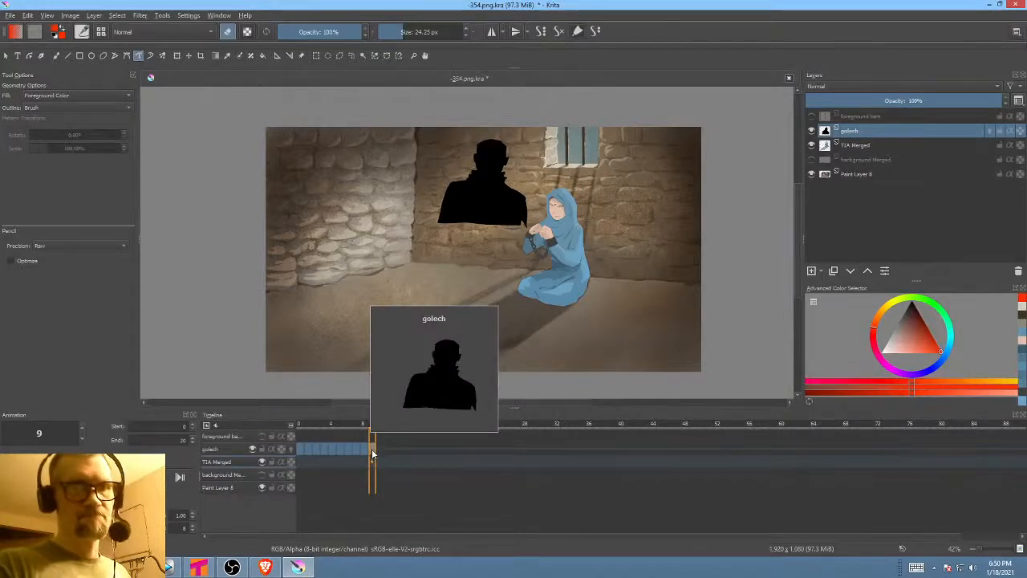
pyautogui.click(364, 450)
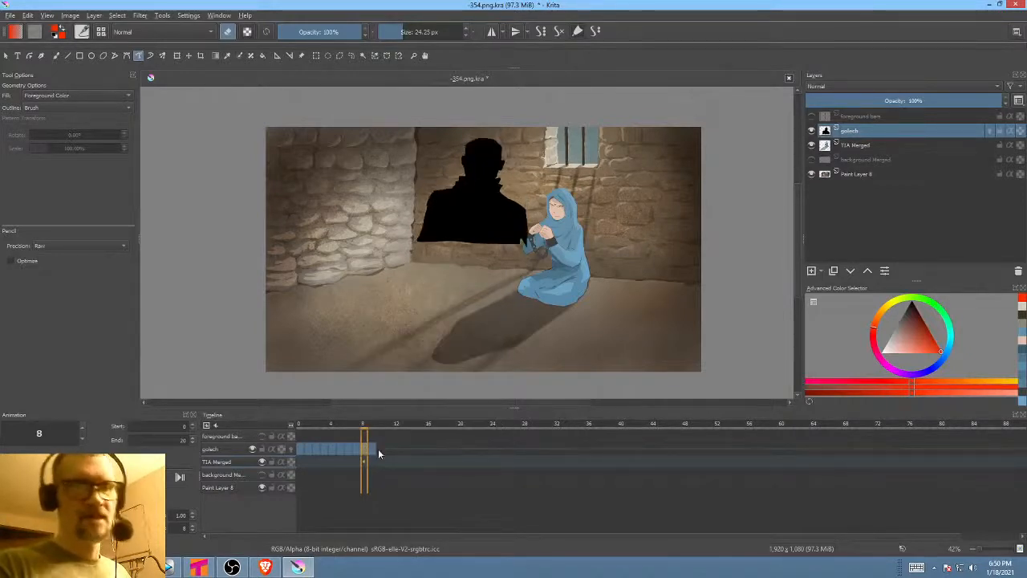
pyautogui.click(371, 451)
pyautogui.moveTo(371, 451)
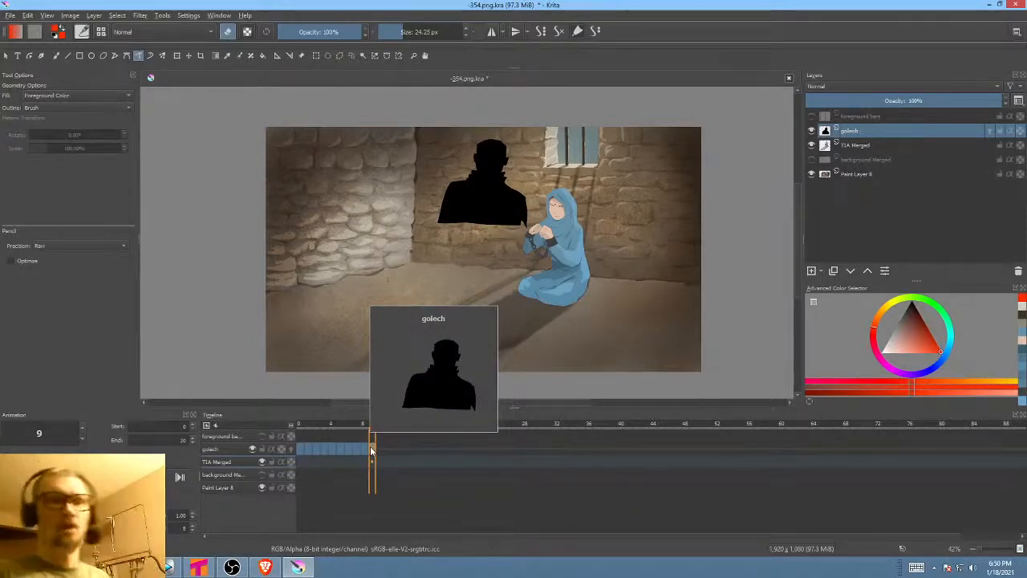
# - Save the animation document and switch to the SALT AND LIGHT script in OpenOffice Writer
pyautogui.click(10, 15)
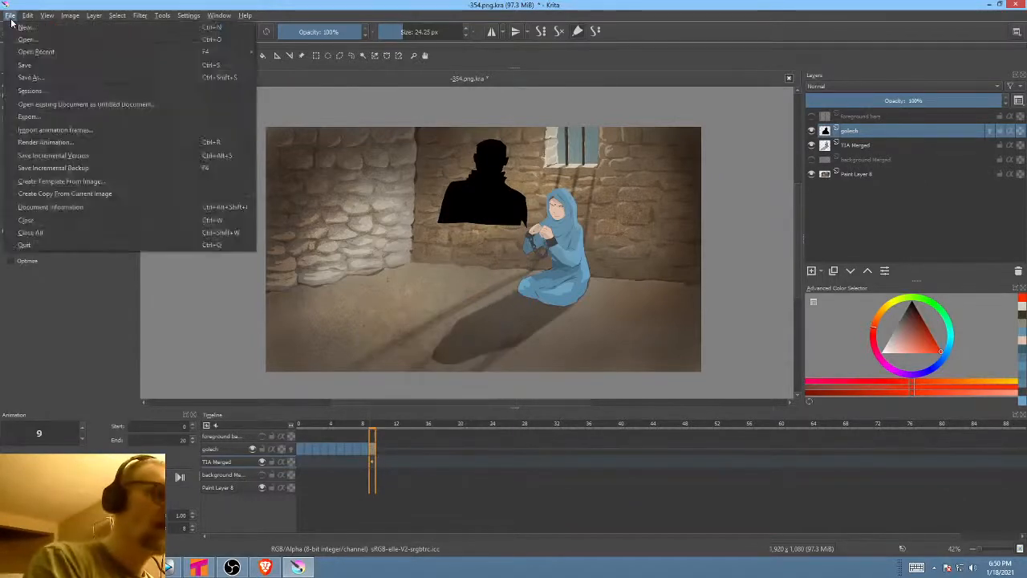
pyautogui.click(26, 66)
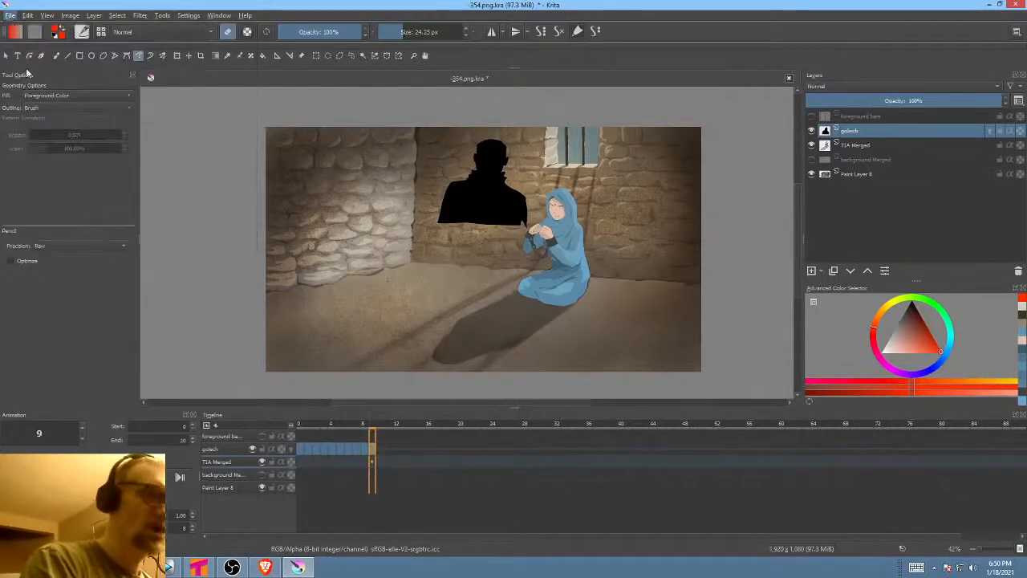
pyautogui.click(911, 325)
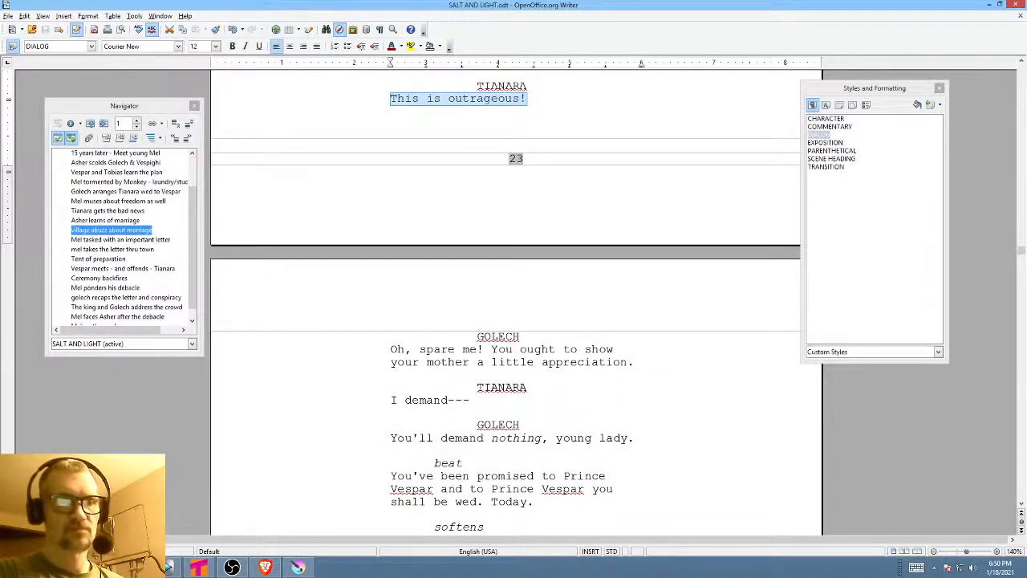
# - Split Golech's dialog after "Oh, spare me!" and insert the line "WALKS OVER TO HER" before "You ought to show"
pyautogui.click(492, 350)
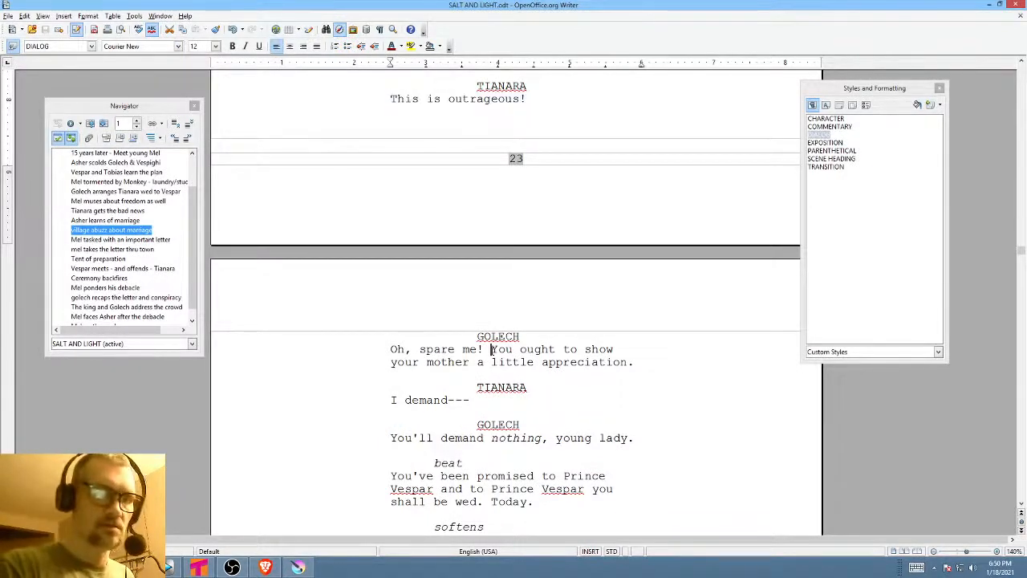
pyautogui.press('Return')
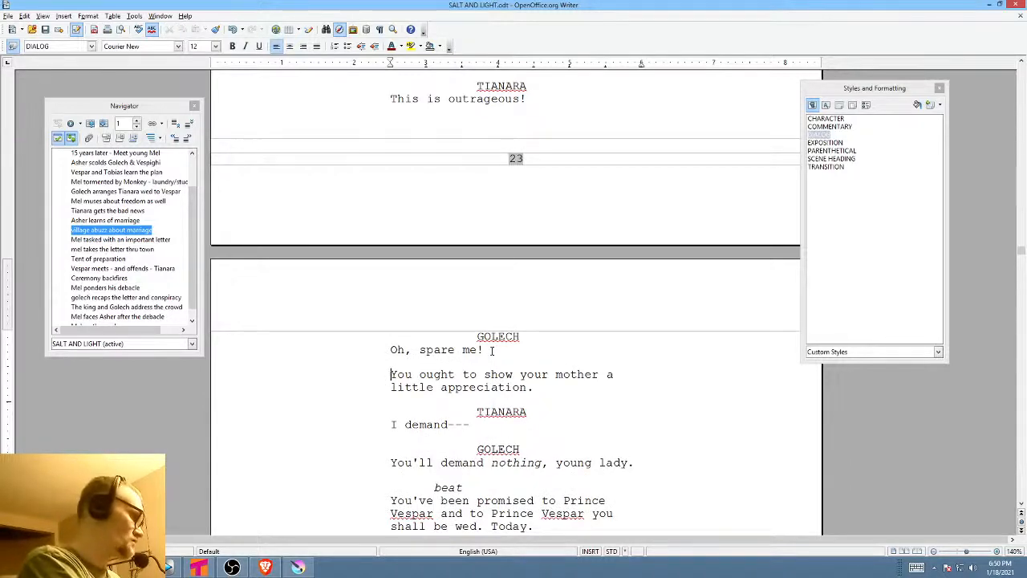
pyautogui.write('WALKS OVE')
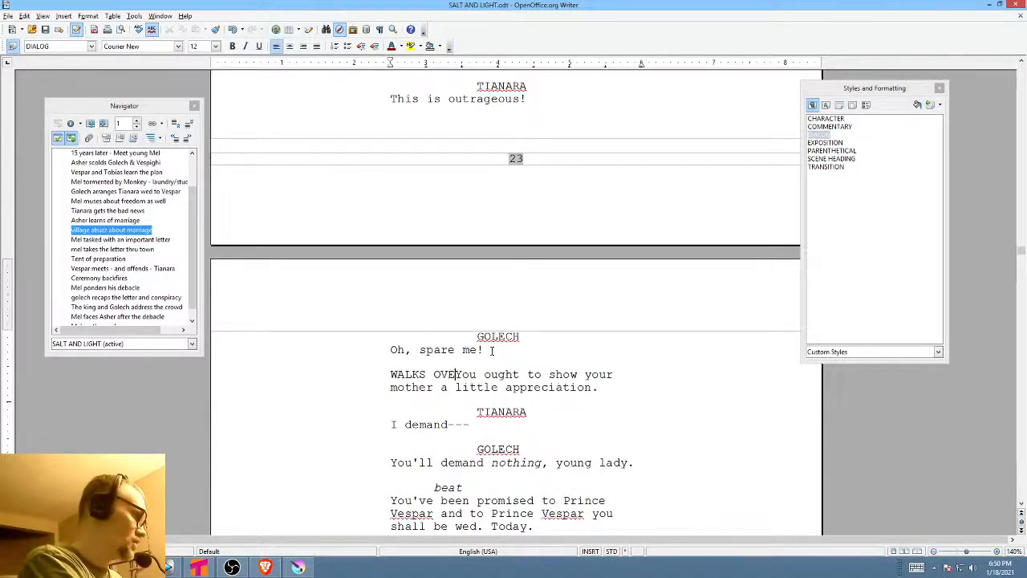
pyautogui.write('R TO HER')
pyautogui.press('Return')
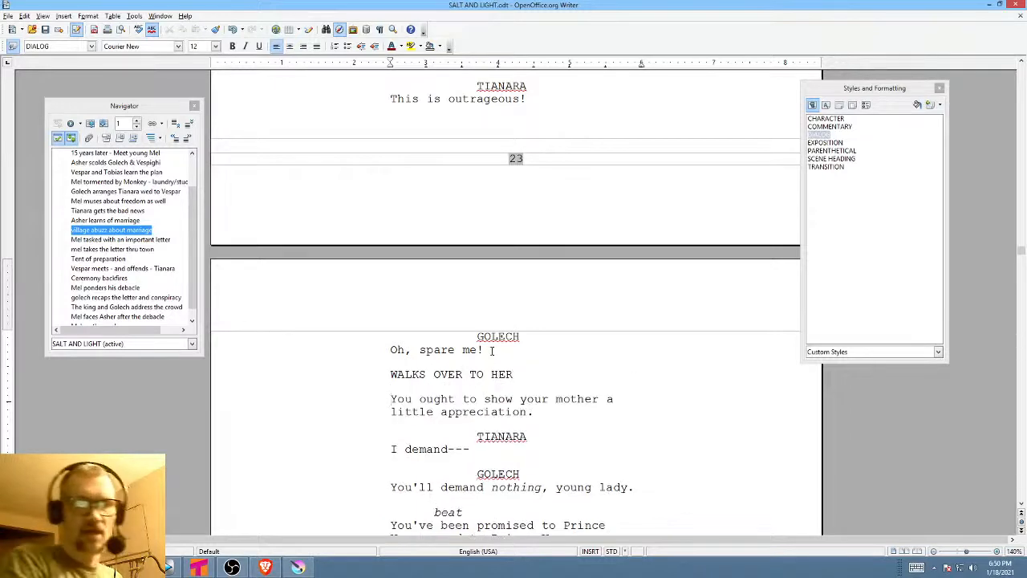
pyautogui.doubleClick(831, 150)
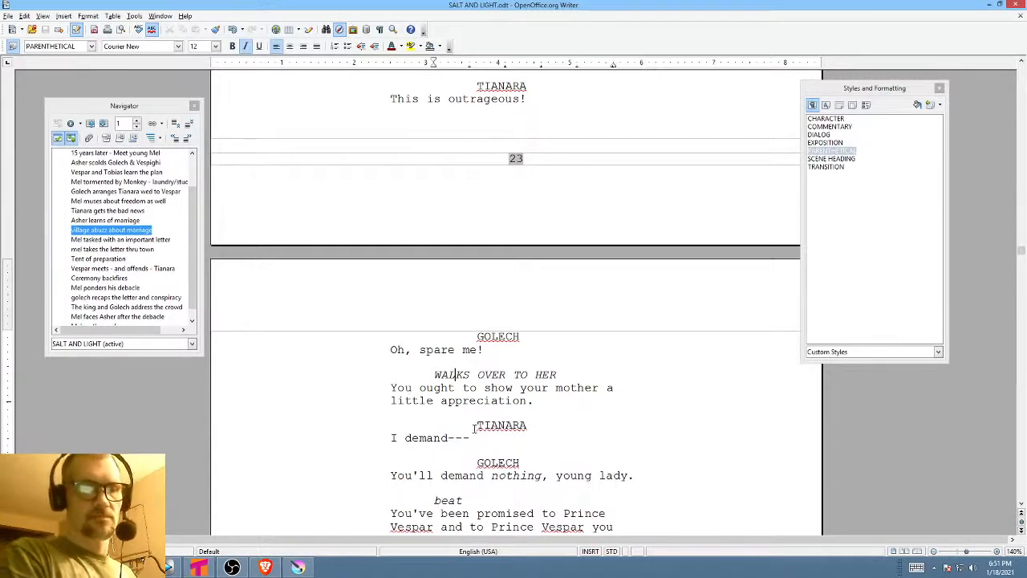
pyautogui.moveTo(297, 568)
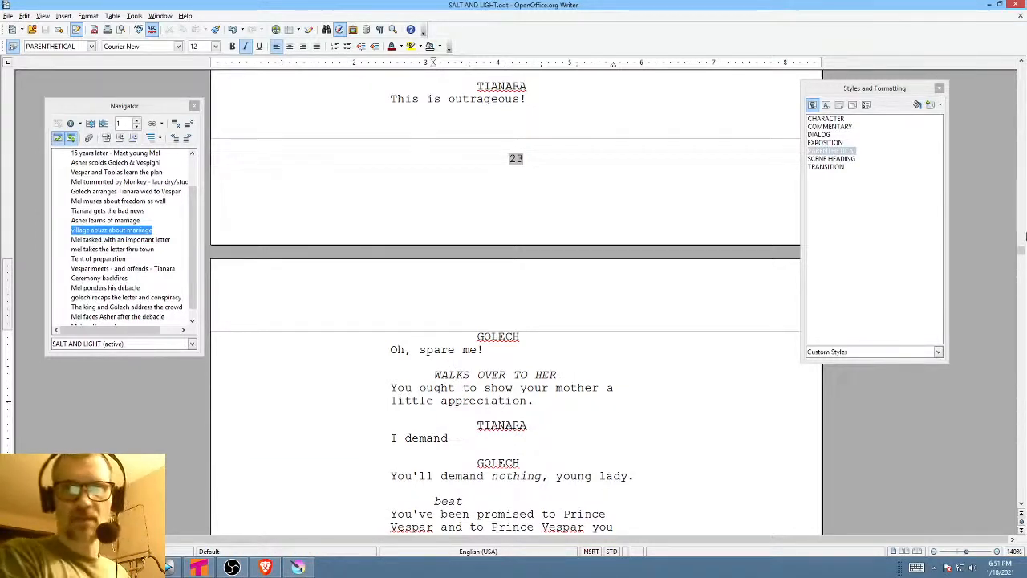
pyautogui.doubleClick(827, 143)
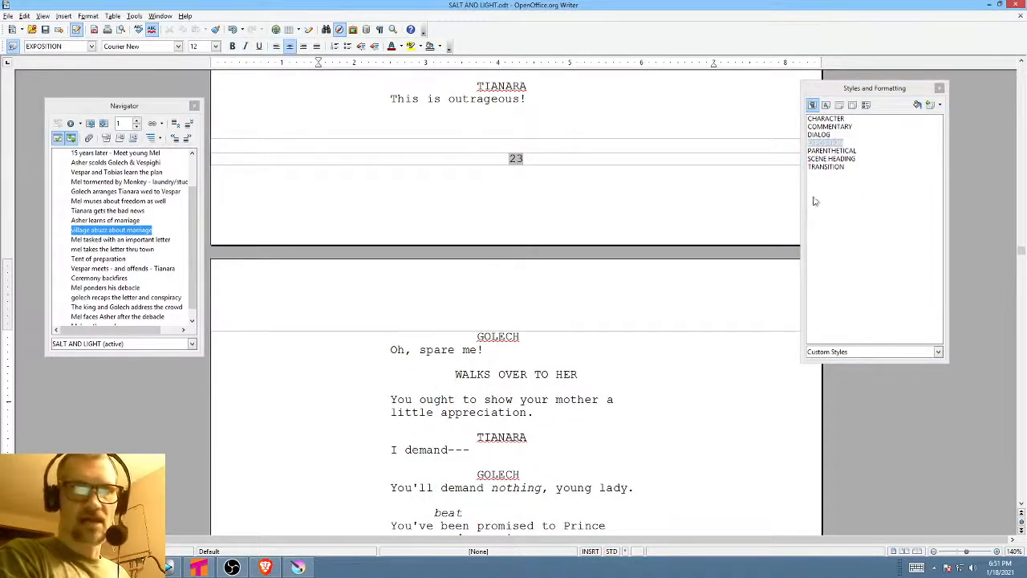
pyautogui.doubleClick(832, 144)
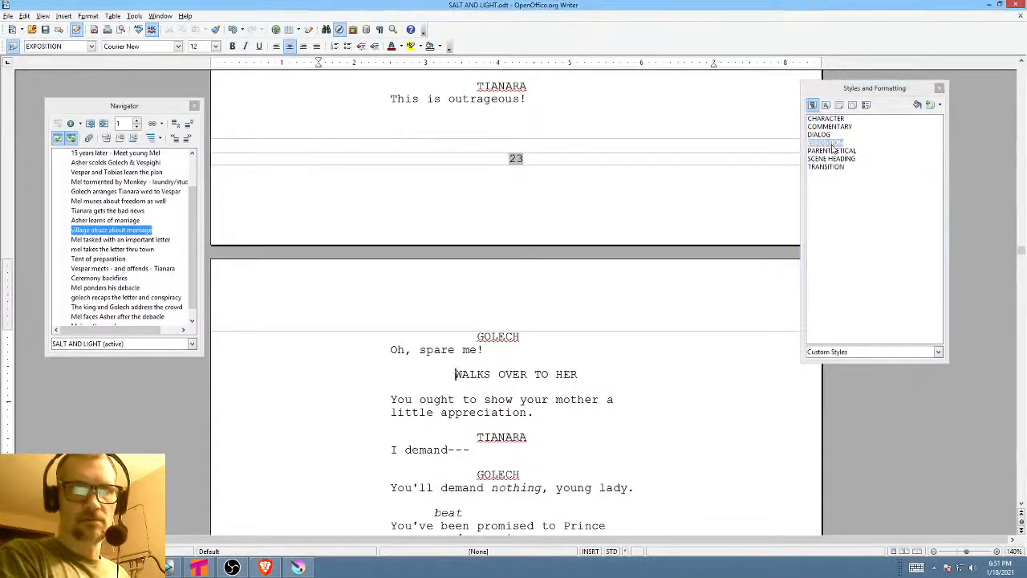
pyautogui.doubleClick(834, 119)
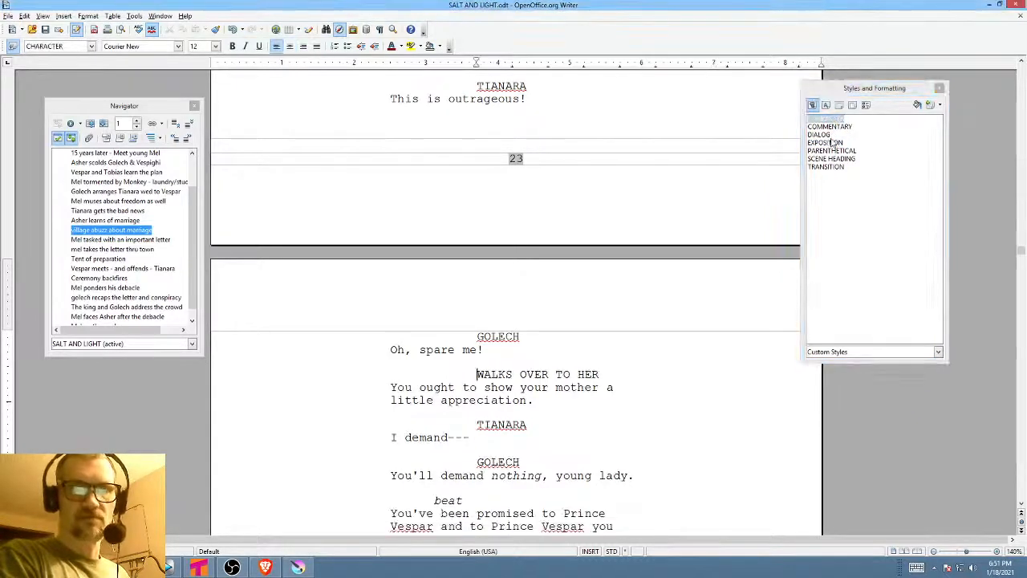
# - Format the "WALKS OVER TO HER" line with the EXPOSITION style, left-align it, and retype it as "Walks over to her"
pyautogui.doubleClick(835, 143)
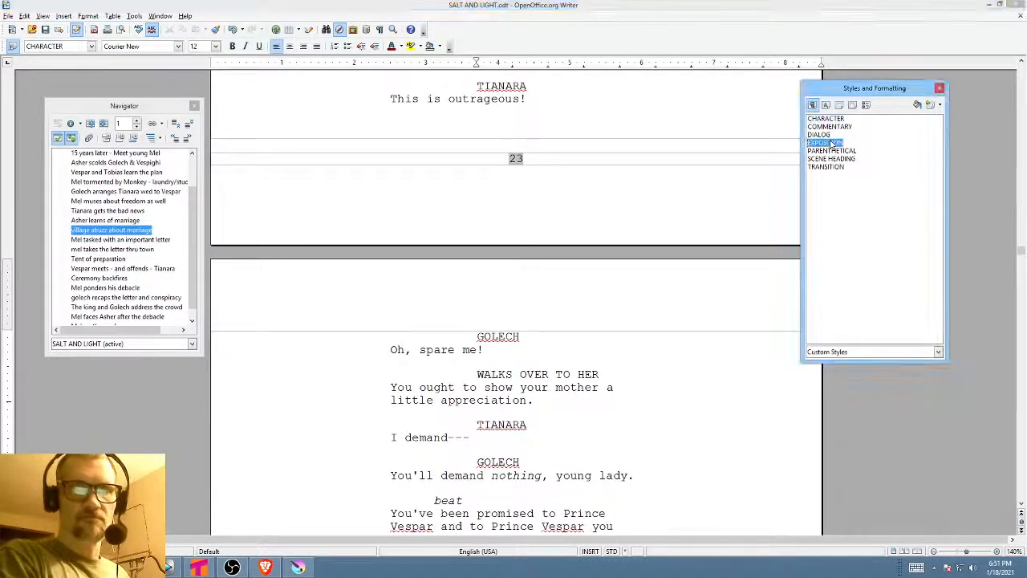
pyautogui.click(276, 46)
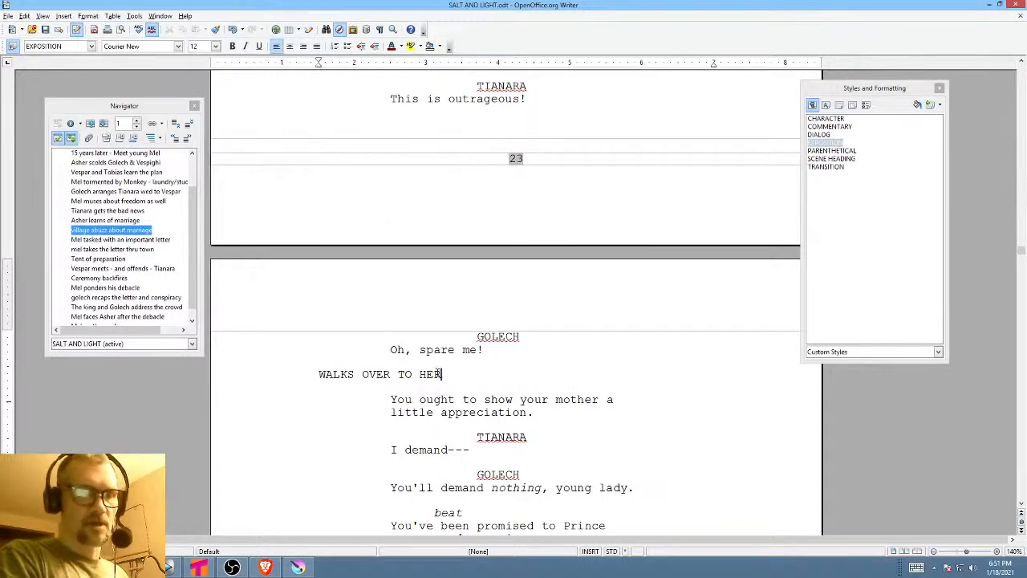
pyautogui.moveTo(440, 374); pyautogui.dragTo(319, 365)
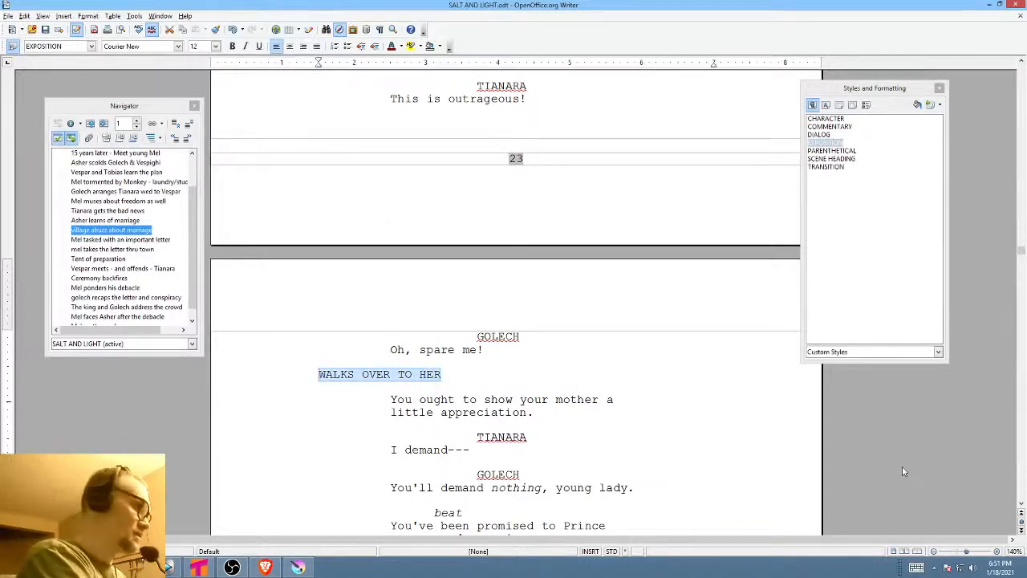
pyautogui.write('Walks over to her')
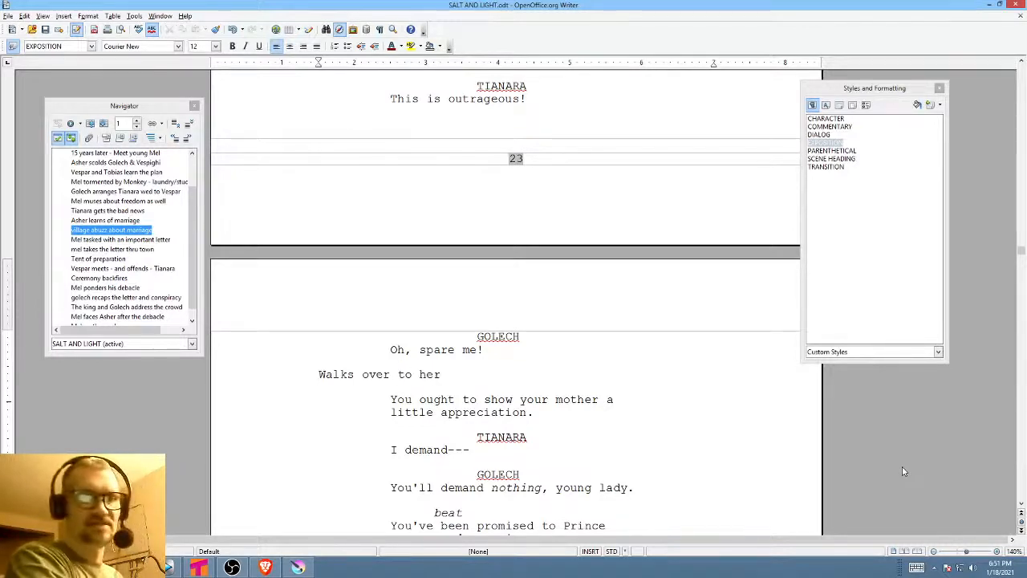
# - Add two new lines below "Walks over to her", reading "golech" and "(vo)"
pyautogui.press('Down')
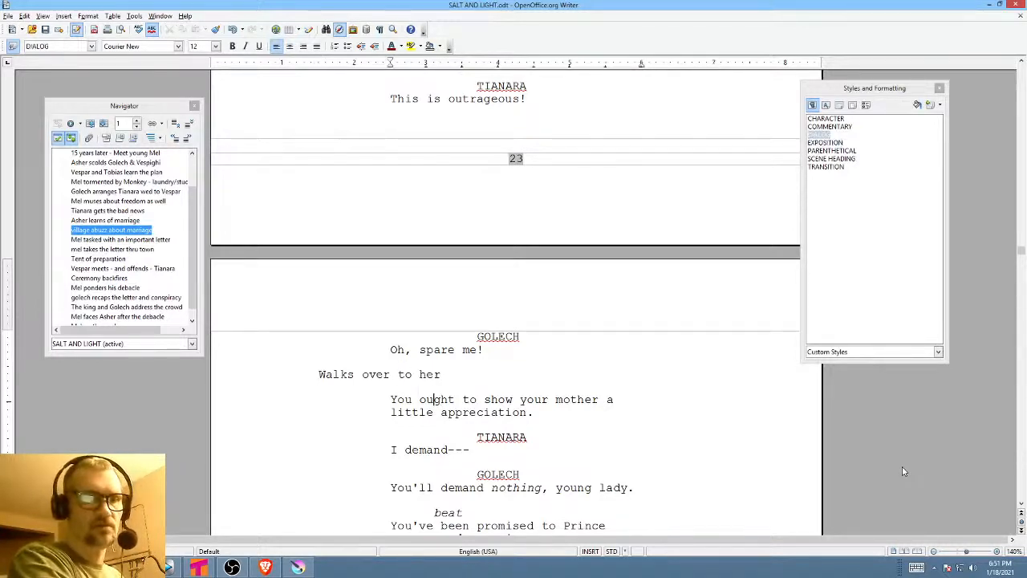
pyautogui.press('Home')
pyautogui.press('Left')
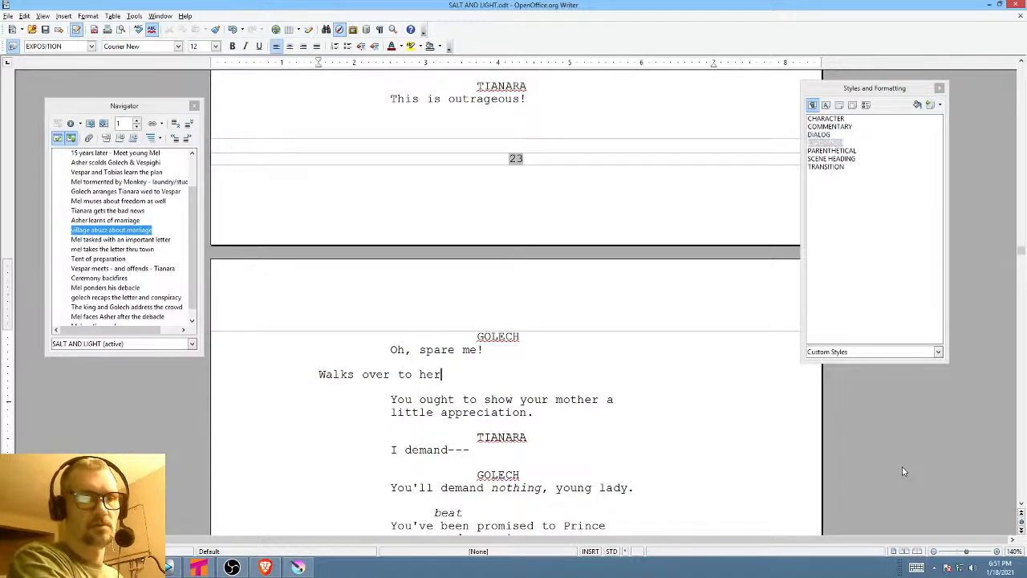
pyautogui.press('Return')
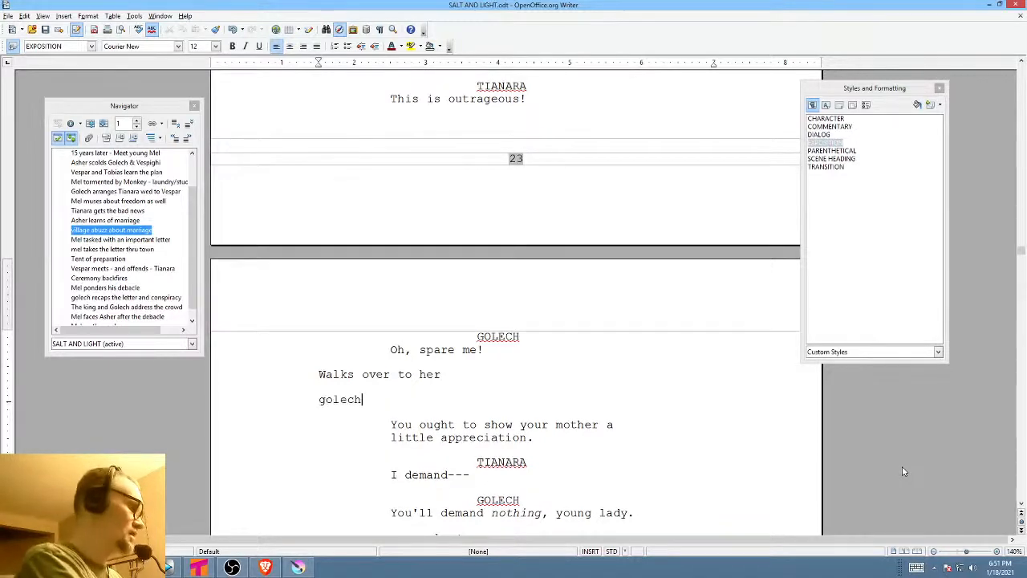
pyautogui.write('golech')
pyautogui.press('Return')
pyautogui.write('(v0')
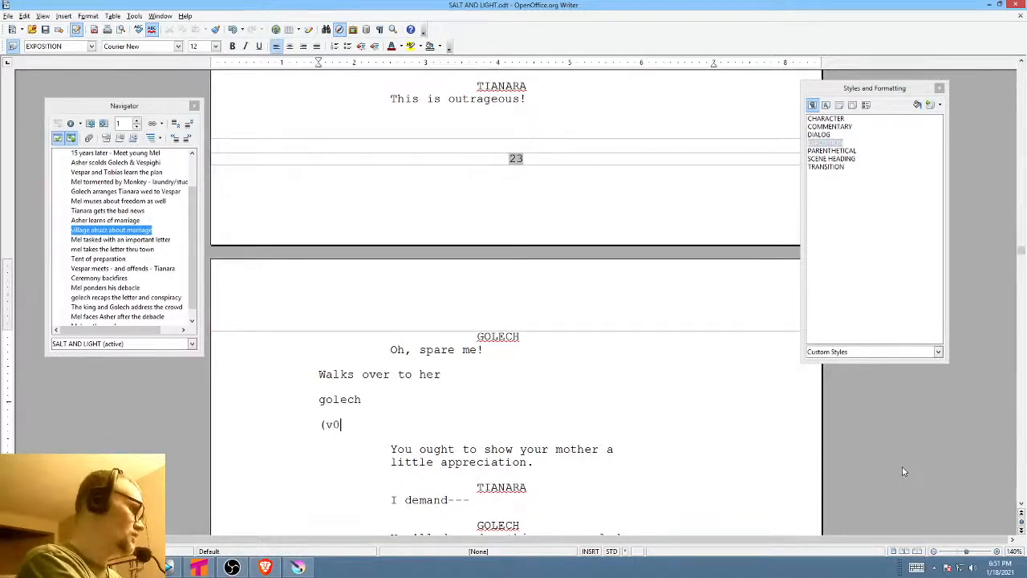
pyautogui.press('BackSpace')
pyautogui.write('o')
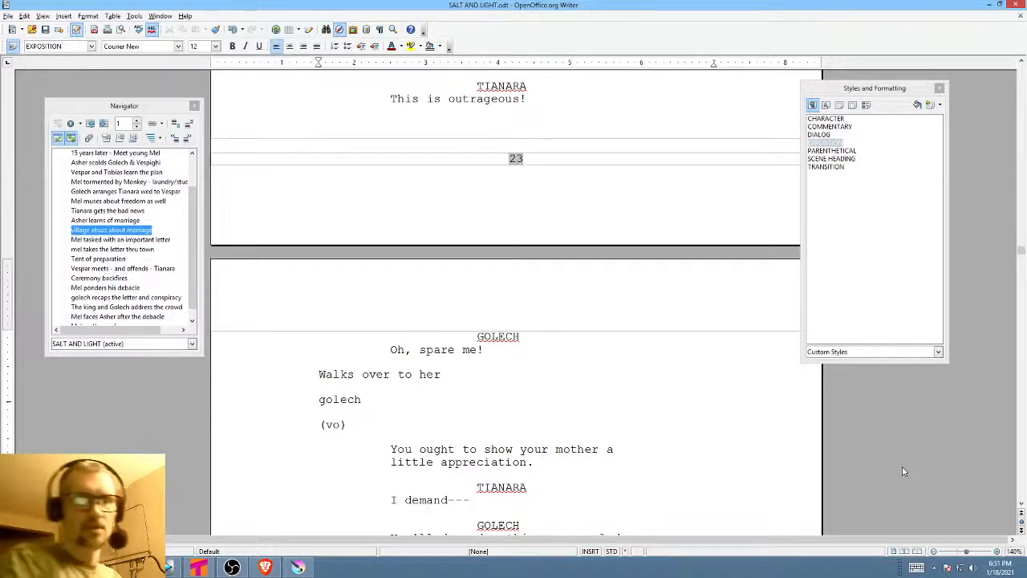
# - Apply the CHARACTER style to the "golech" line and the PARENTHETICAL style to the "(vo)" line
pyautogui.click(339, 405)
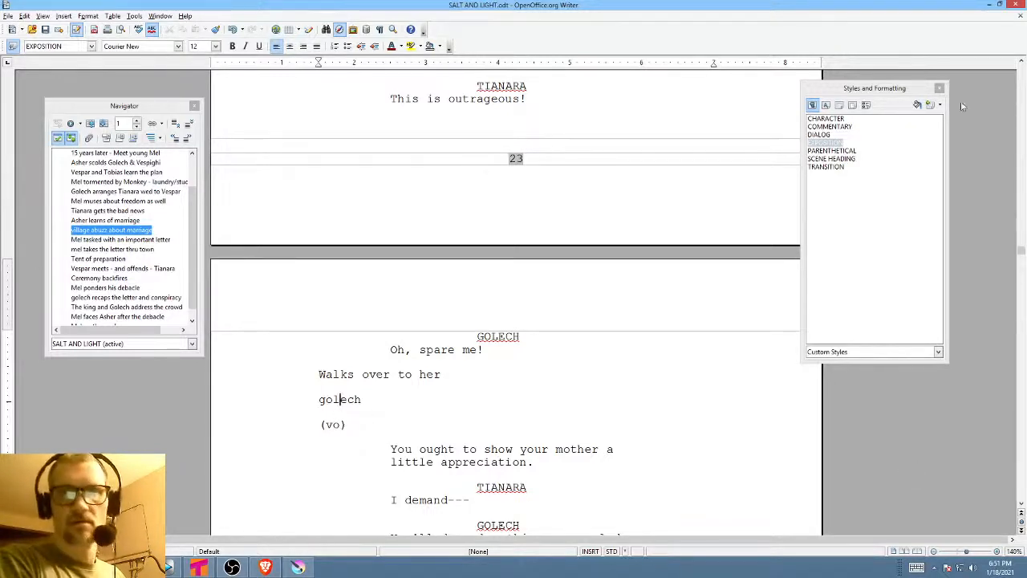
pyautogui.doubleClick(825, 118)
pyautogui.click(333, 412)
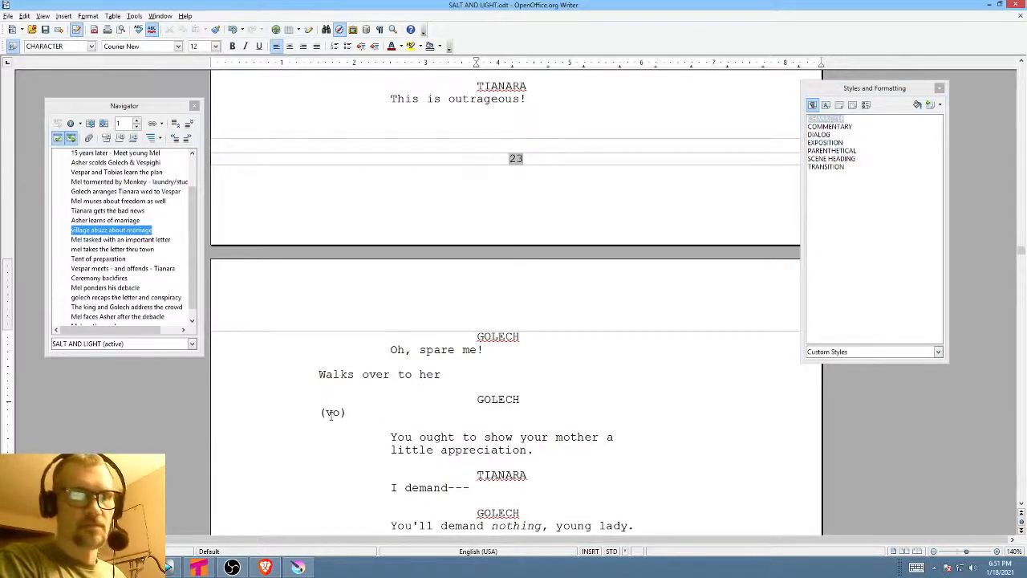
pyautogui.doubleClick(835, 150)
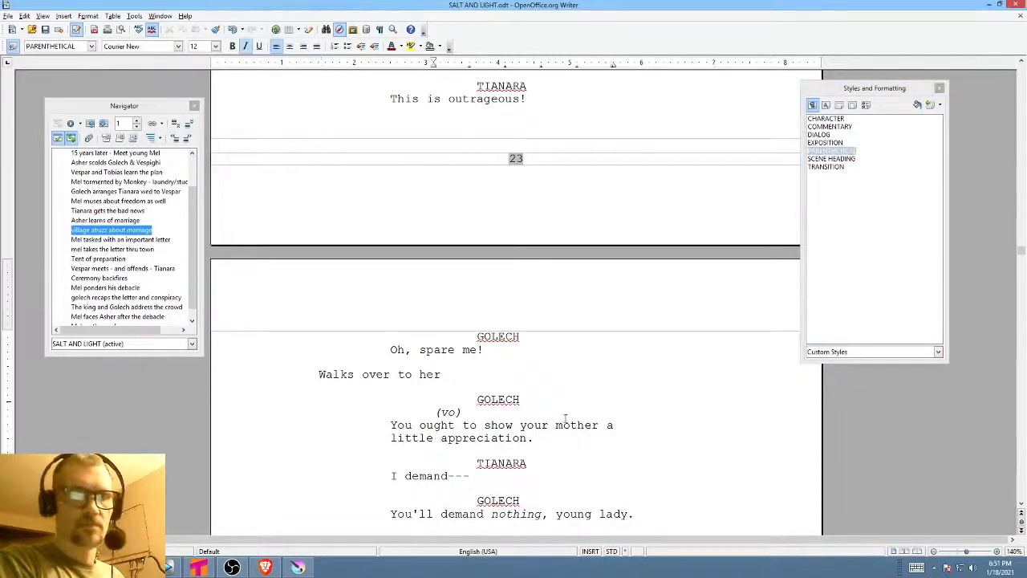
# - Add ".." to the end of the "Walks over to her" line
pyautogui.scroll(1, 562, 393)
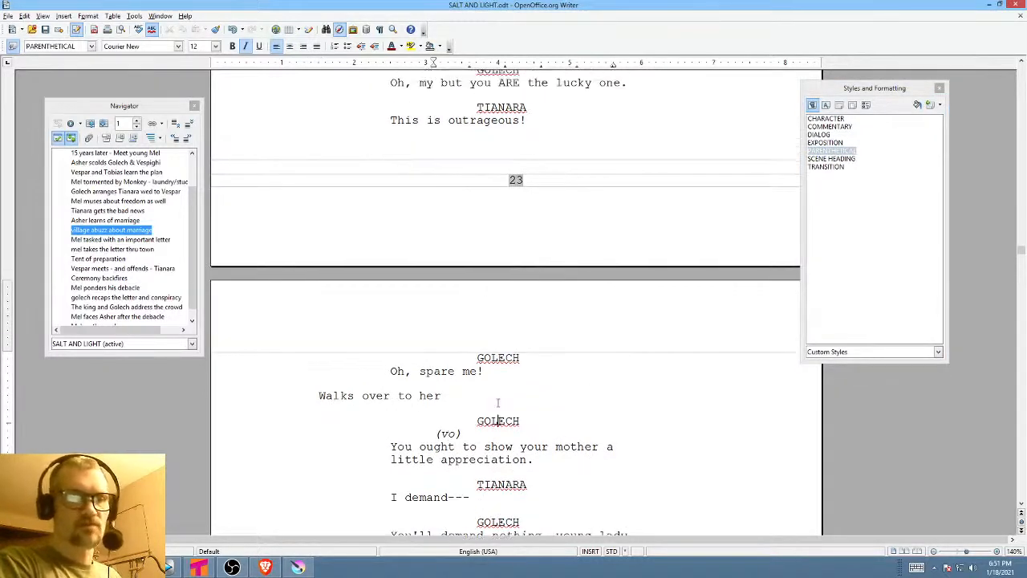
pyautogui.click(495, 397)
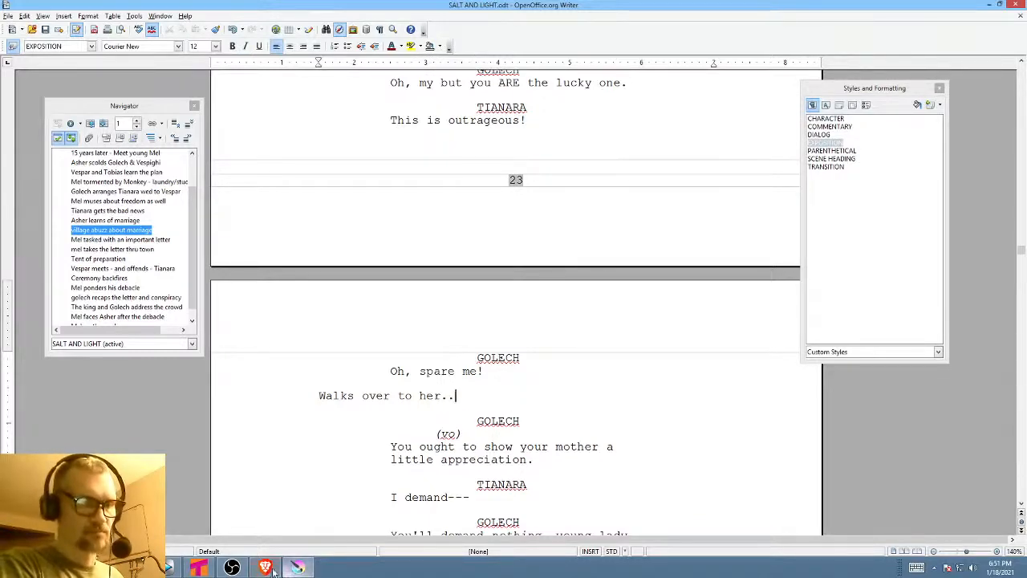
# - Switch to Vegas Pro and review the Golech close-up and its cut to the silhouette shot -354 on the timeline
pyautogui.click(173, 568)
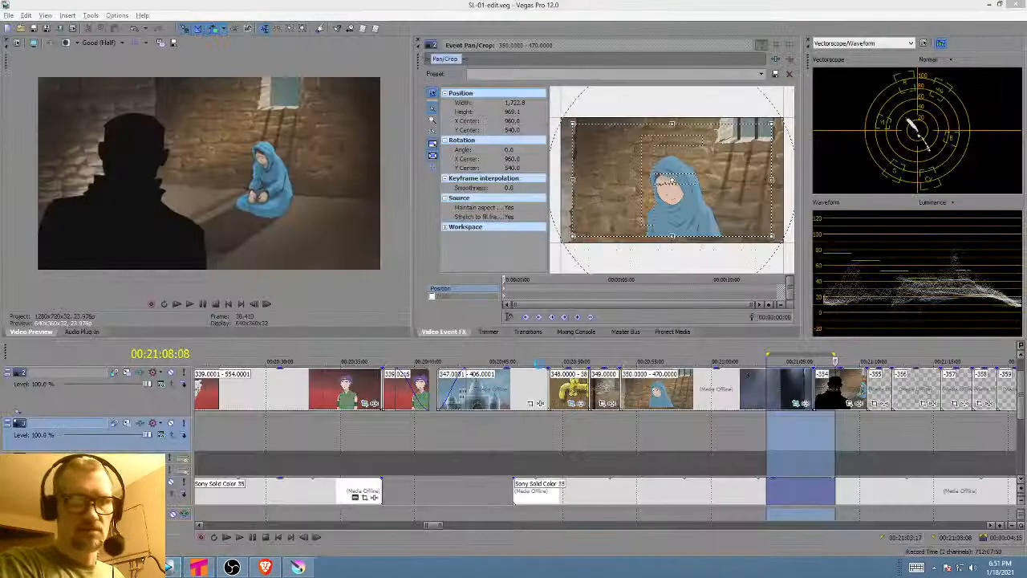
pyautogui.click(808, 429)
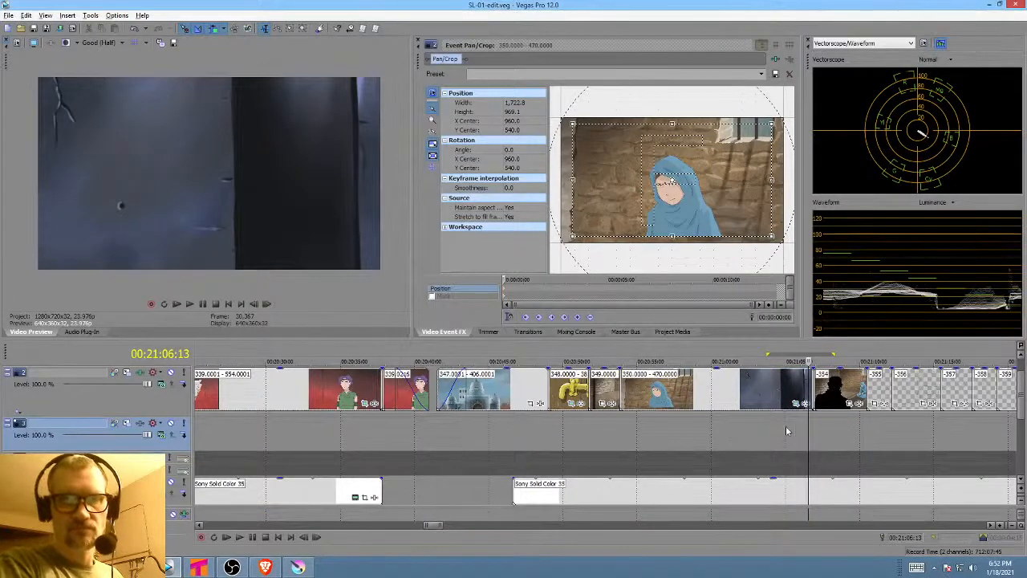
pyautogui.click(618, 426)
pyautogui.click(756, 427)
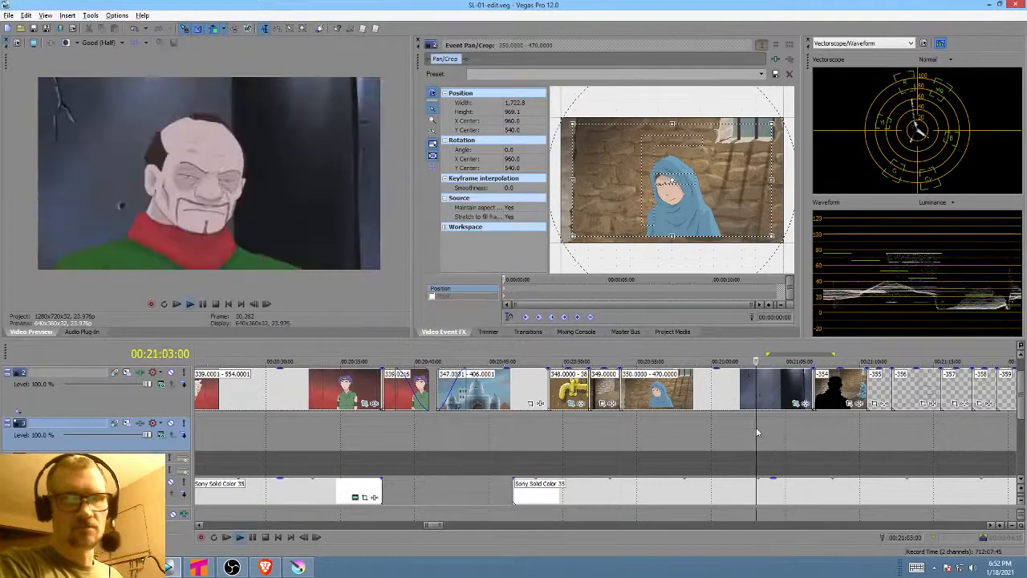
pyautogui.press('space')
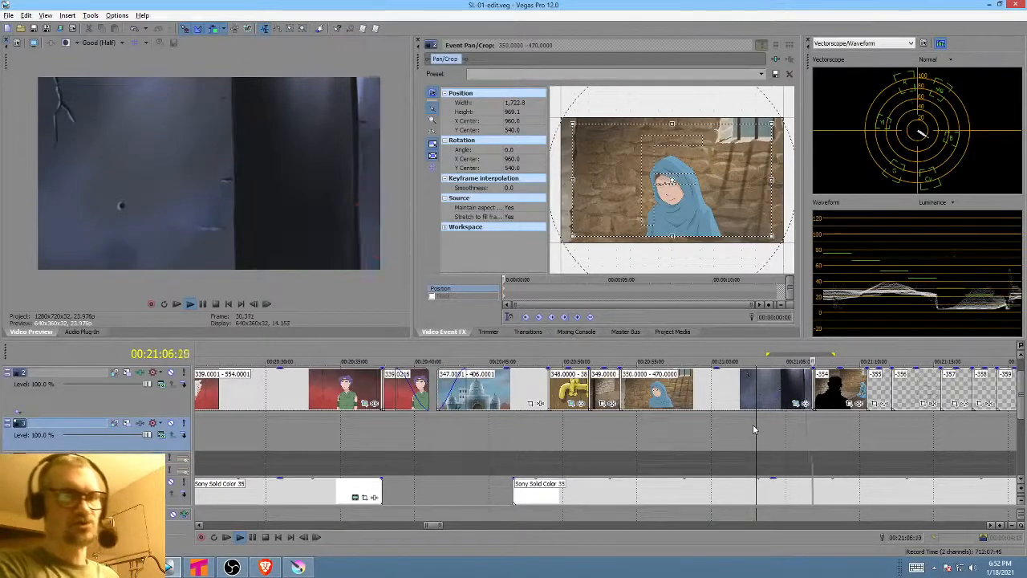
pyautogui.press('space')
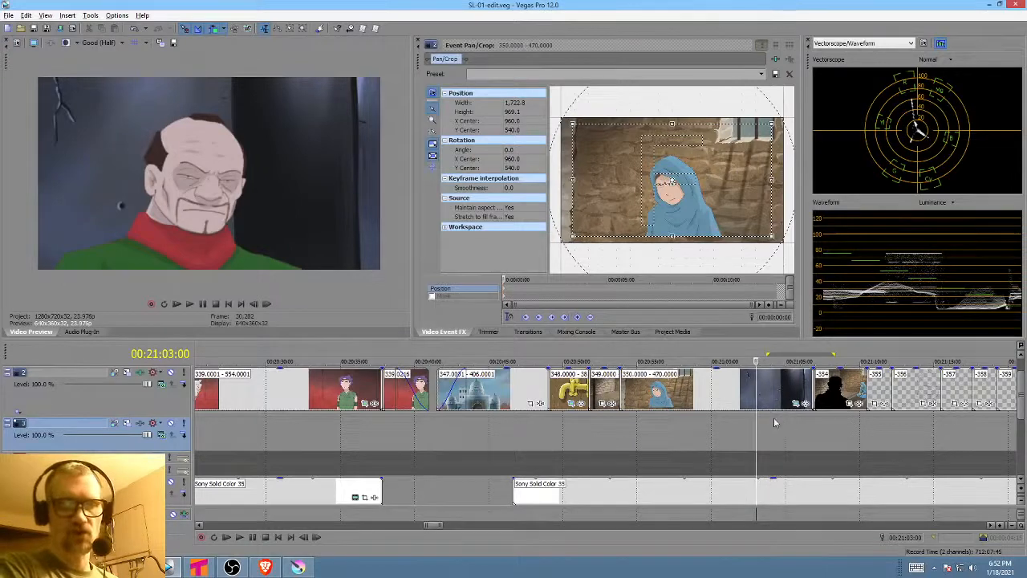
pyautogui.moveTo(784, 425); pyautogui.dragTo(848, 425)
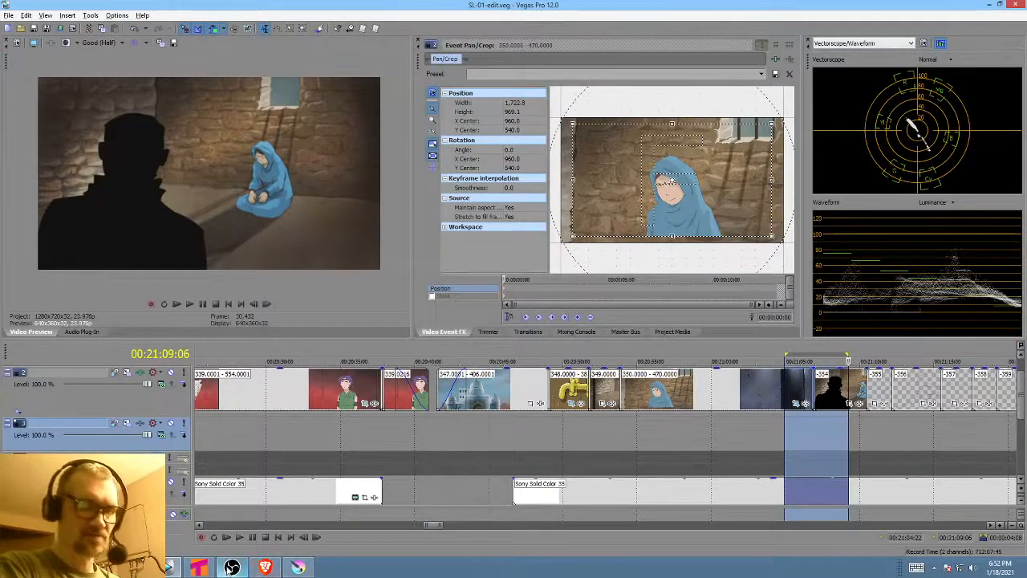
# - Switch back to Krita and save the -354.png.kra cell scene
pyautogui.click(297, 568)
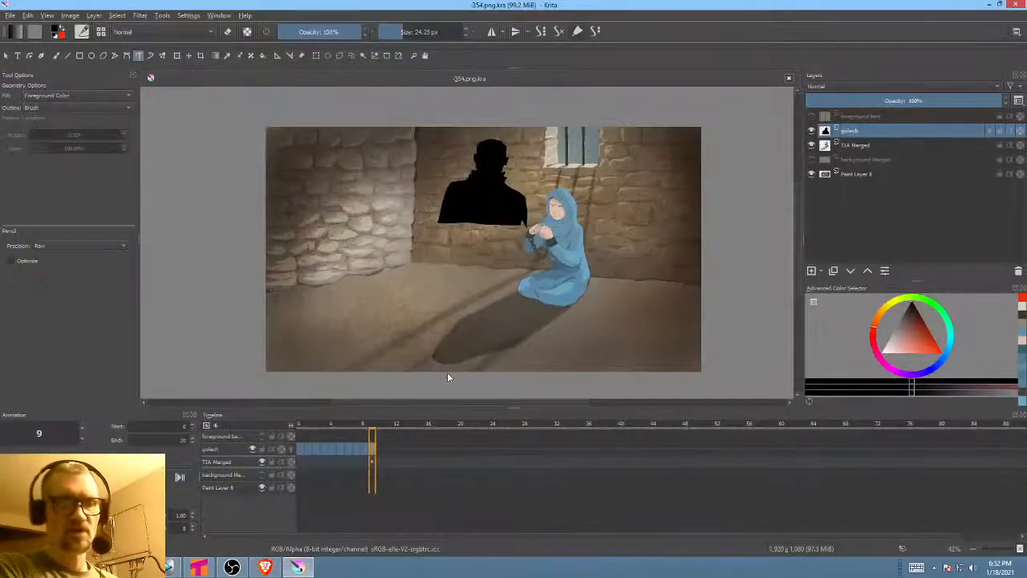
pyautogui.moveTo(348, 463)
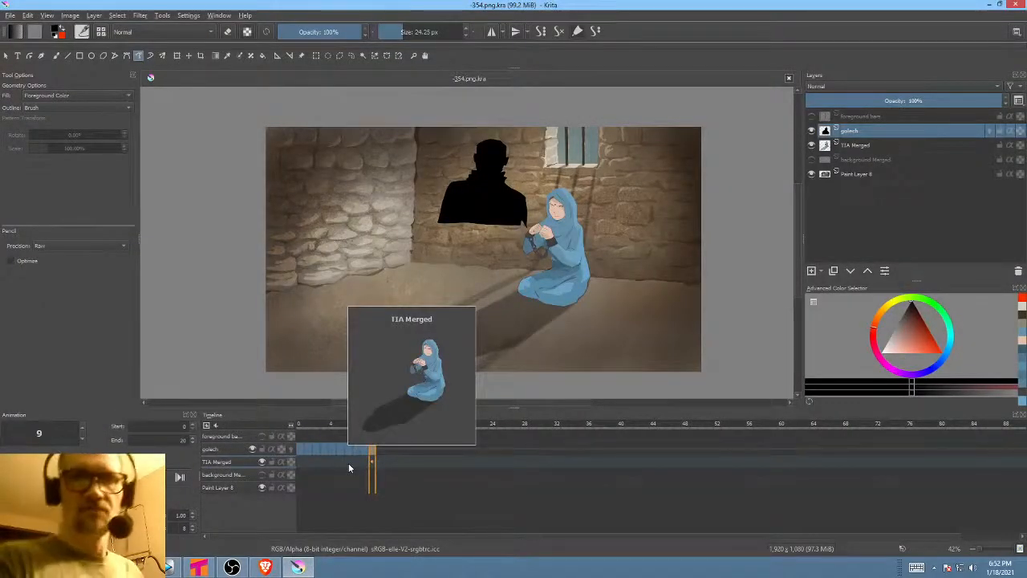
pyautogui.click(9, 16)
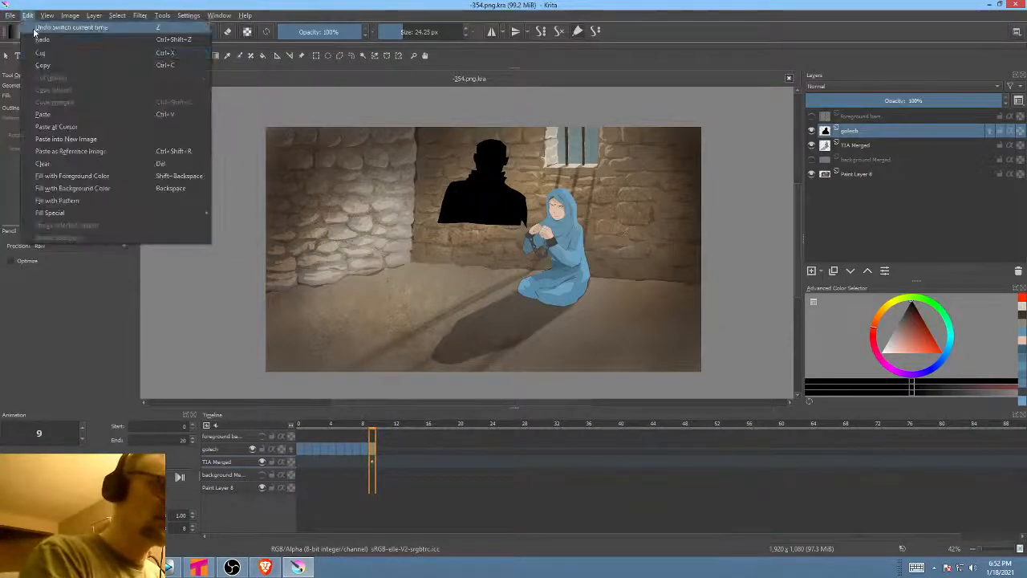
pyautogui.click(4, 15)
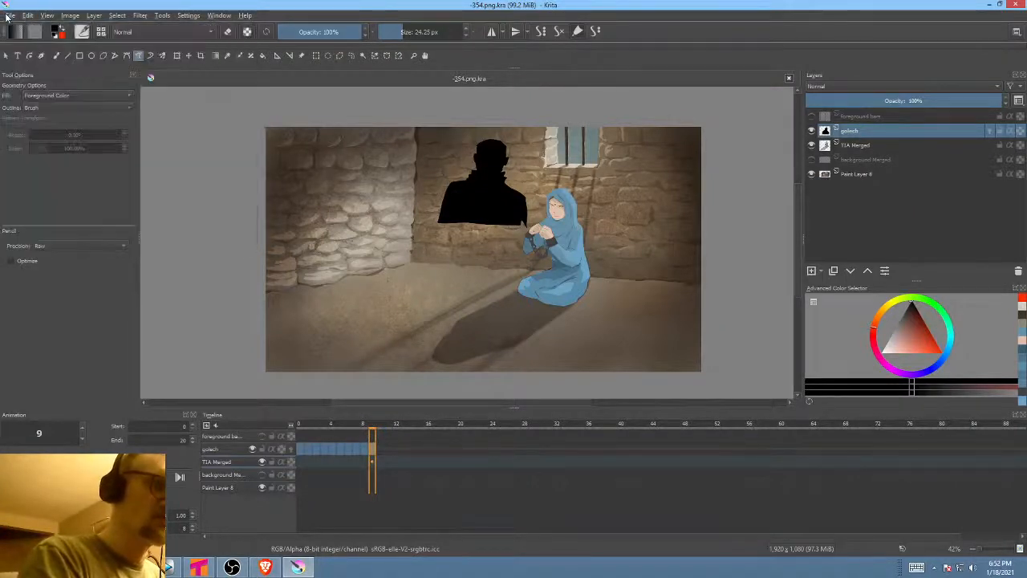
pyautogui.click(11, 17)
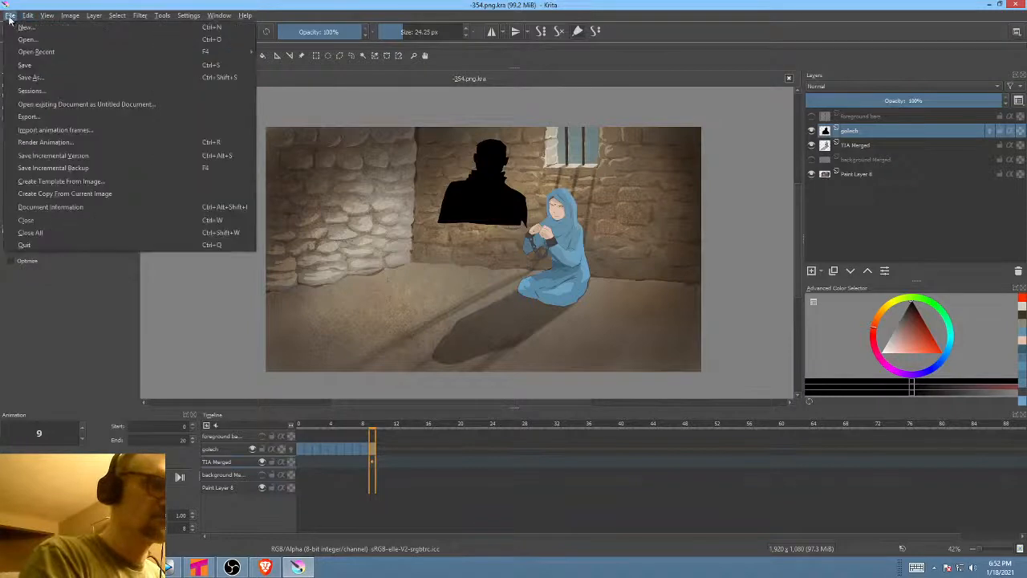
pyautogui.click(10, 16)
pyautogui.click(10, 16)
pyautogui.click(22, 71)
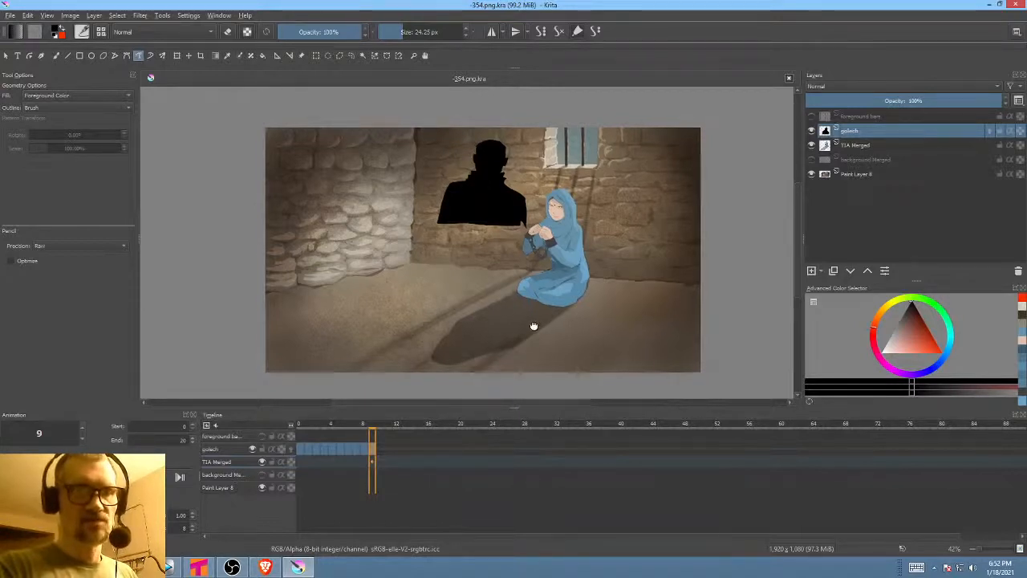
# - Enlarge the canvas area and switch to canvas-only view, framed on the black silhouette and the chained woman
pyautogui.scroll(1, 554, 313)
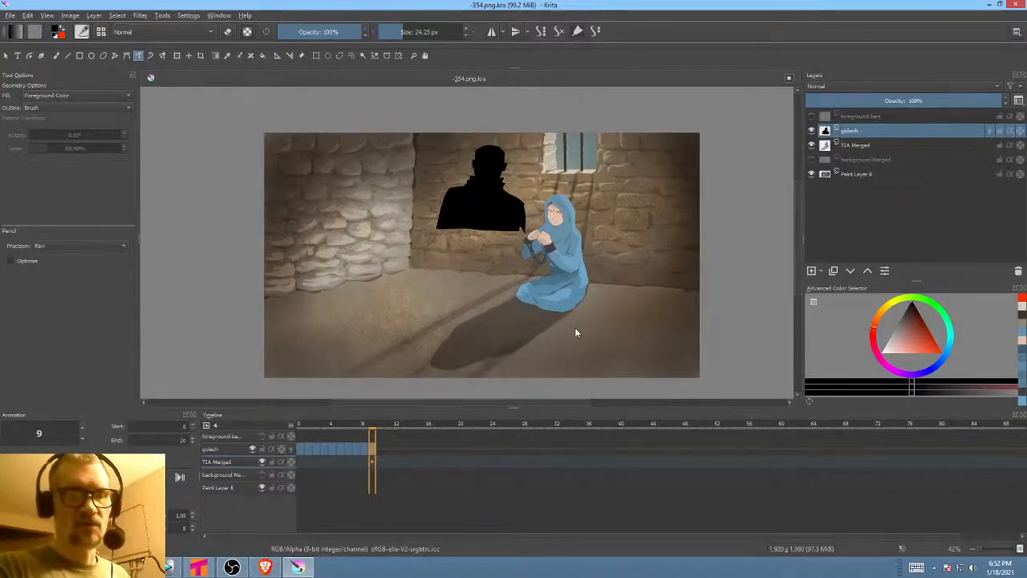
pyautogui.press('1')
pyautogui.moveTo(626, 223); pyautogui.dragTo(593, 260)
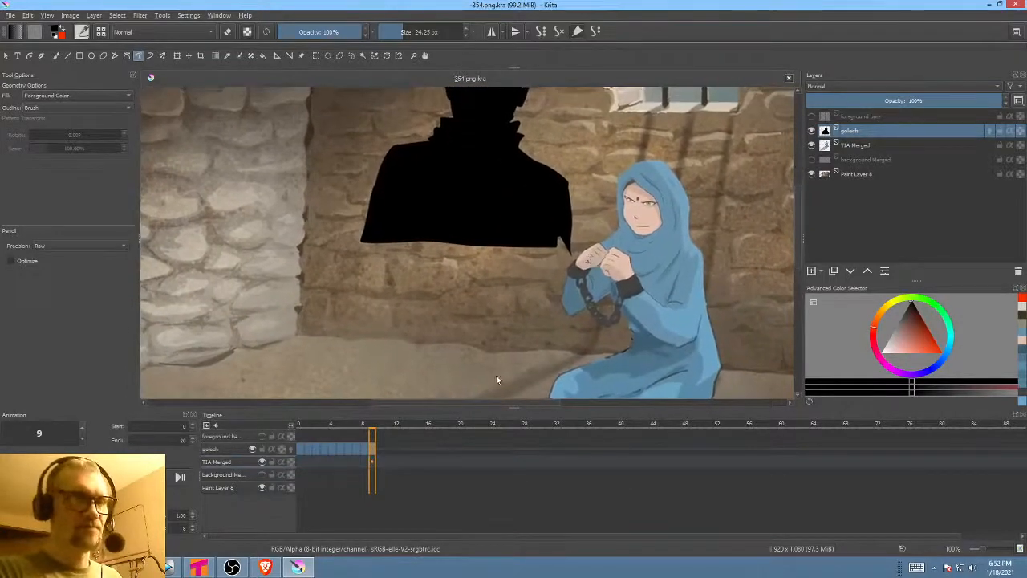
pyautogui.moveTo(482, 408); pyautogui.dragTo(481, 446)
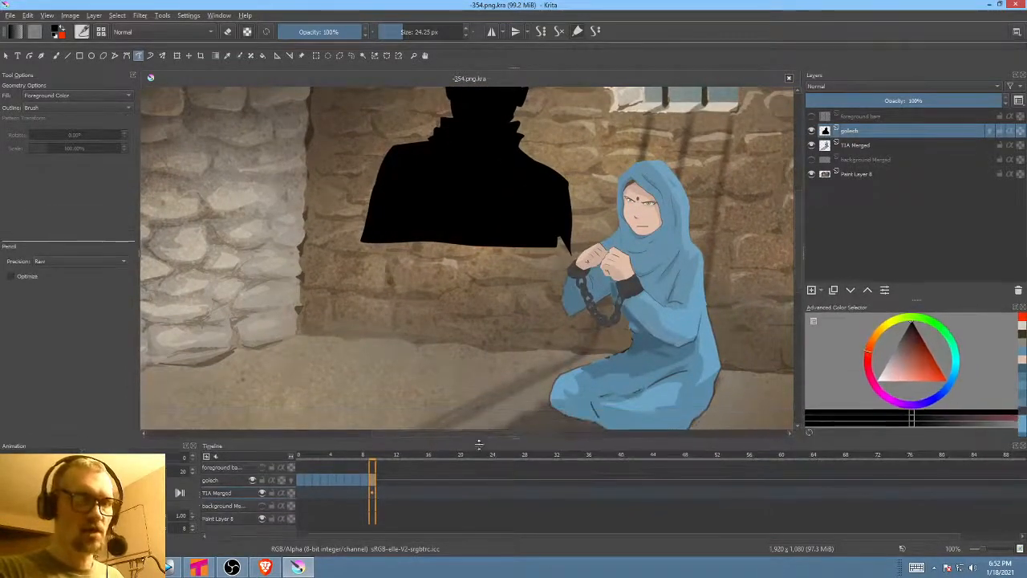
pyautogui.moveTo(641, 272); pyautogui.dragTo(632, 279)
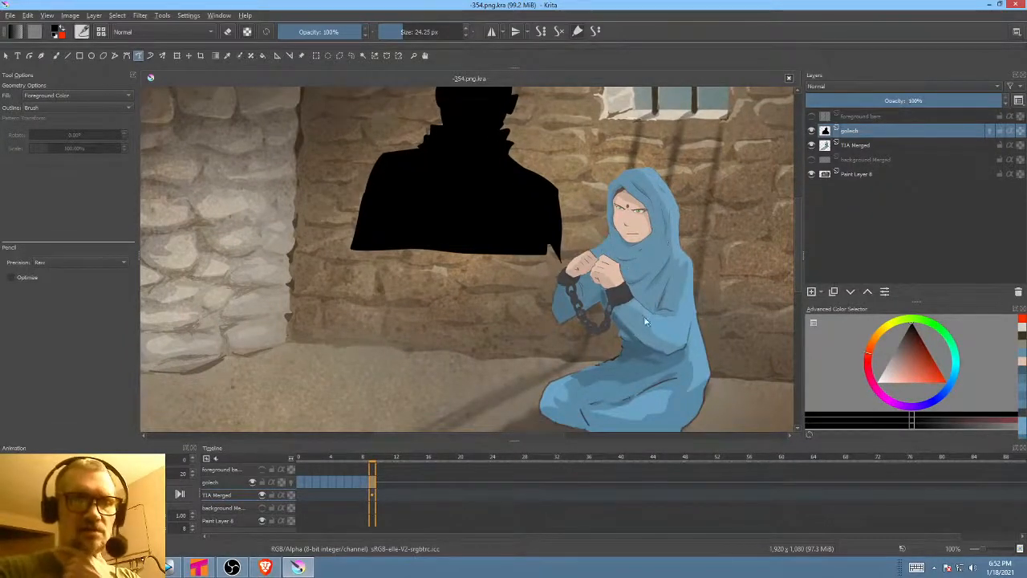
pyautogui.press('Tab')
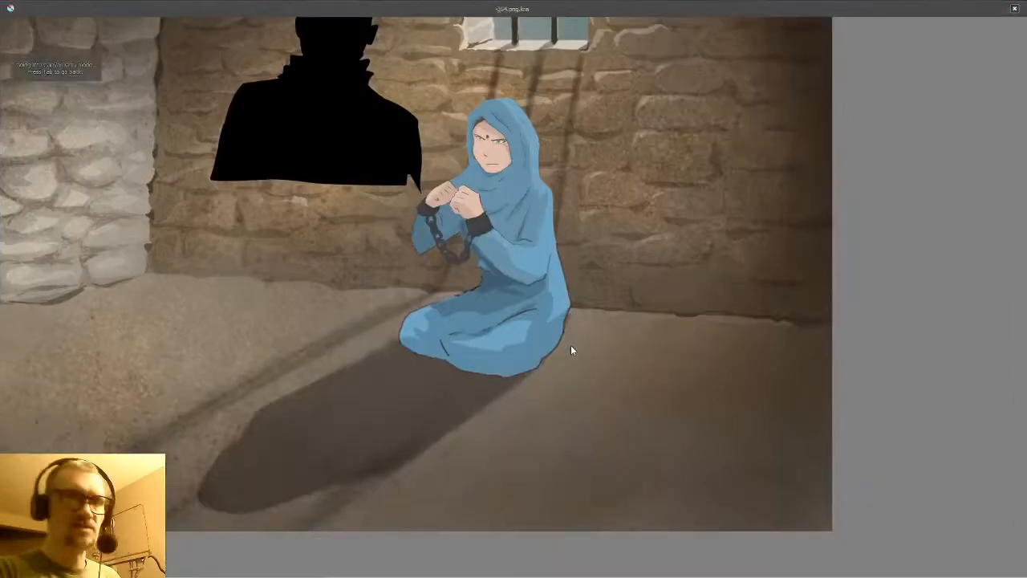
pyautogui.scroll(3, 601, 305)
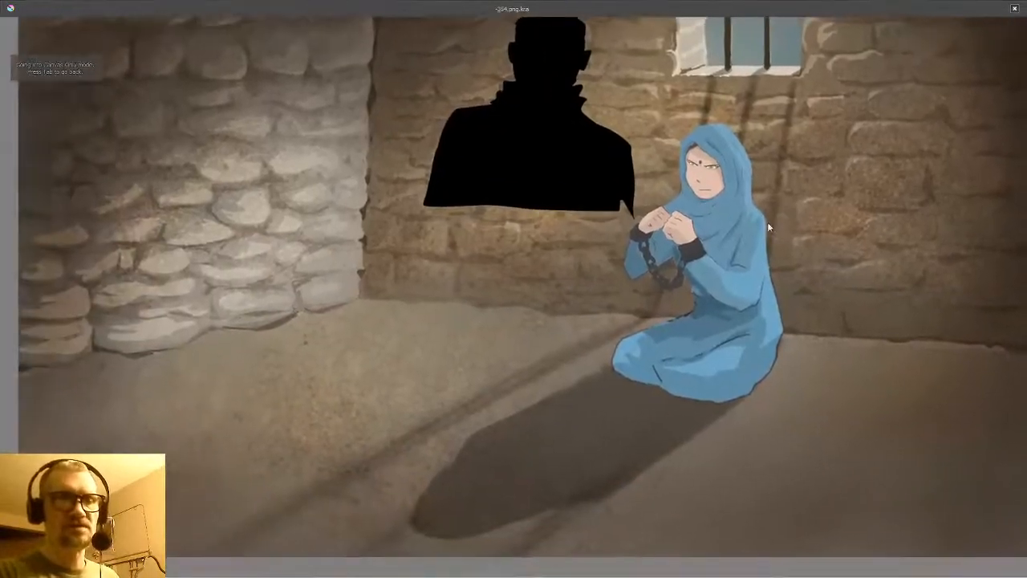
pyautogui.moveTo(718, 264)
pyautogui.mouseDown()
pyautogui.moveTo(688, 279)
pyautogui.moveTo(709, 314)
pyautogui.moveTo(687, 316)
pyautogui.moveTo(699, 301)
pyautogui.moveTo(710, 394)
pyautogui.moveTo(694, 372)
pyautogui.moveTo(693, 383)
pyautogui.moveTo(691, 363)
pyautogui.mouseUp()
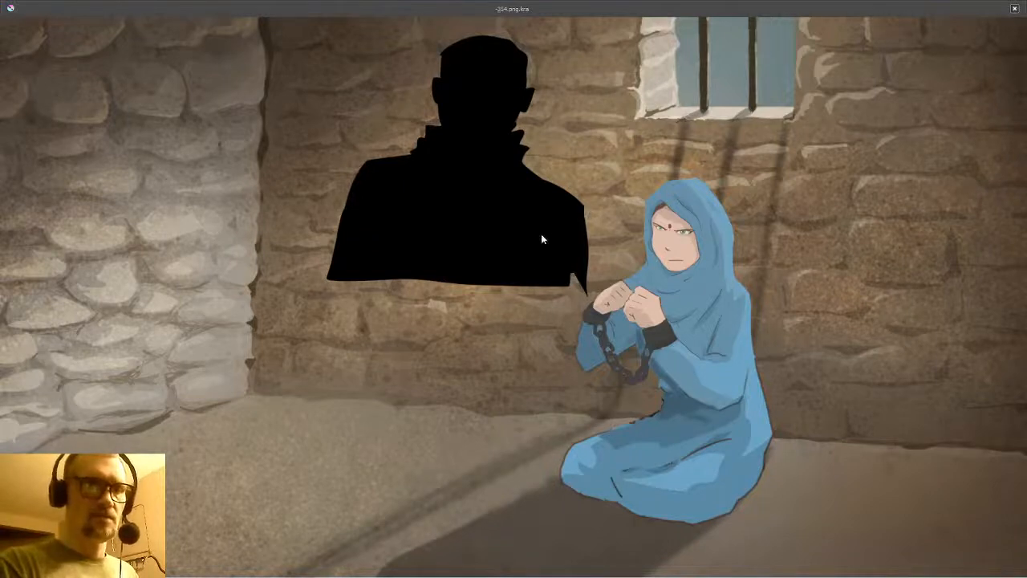
# - Paint Golech's torso in solid black beneath the silhouette's shoulders, tapering to a waist near the floor line
pyautogui.click(539, 297)
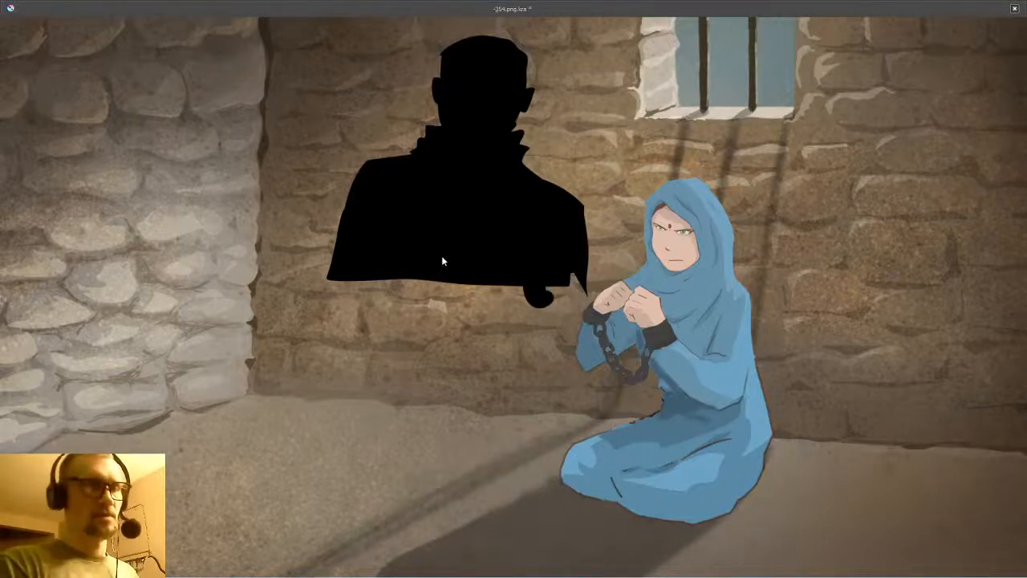
pyautogui.press('Tab')
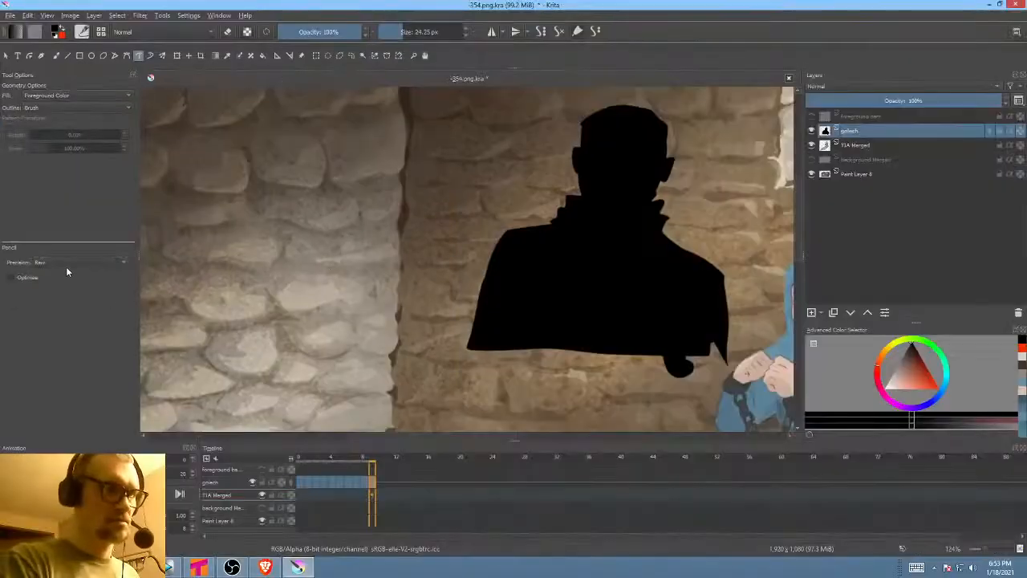
pyautogui.press('Tab')
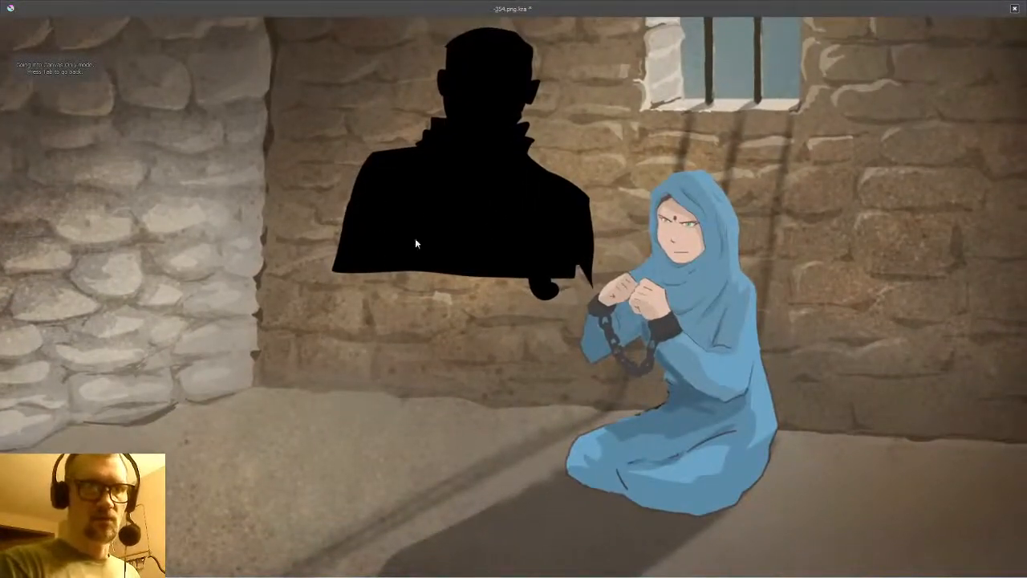
pyautogui.moveTo(381, 225); pyautogui.dragTo(400, 318)
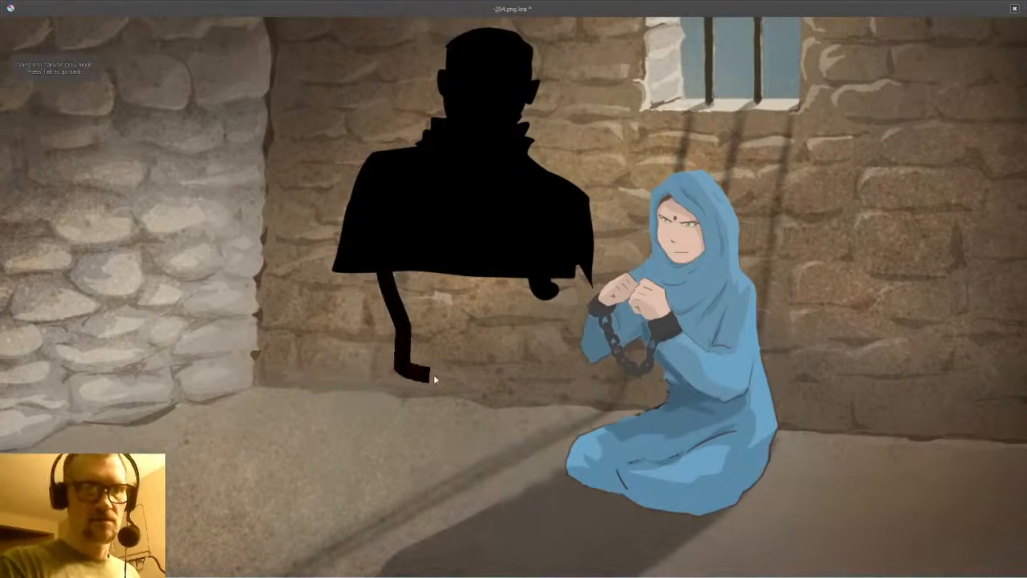
pyautogui.moveTo(434, 374)
pyautogui.mouseDown()
pyautogui.moveTo(527, 375)
pyautogui.moveTo(542, 282)
pyautogui.mouseUp()
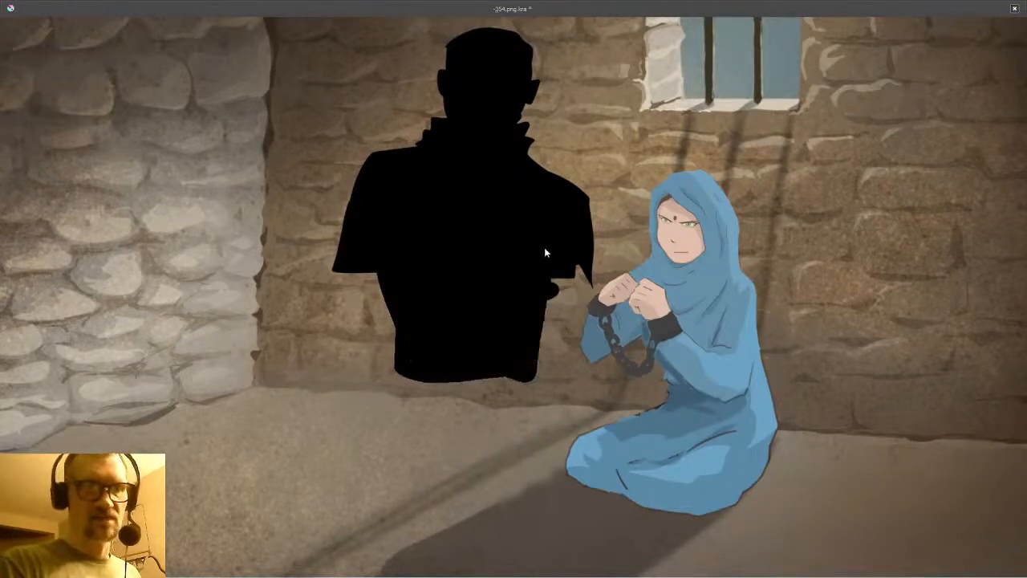
# - Paint both arms of the silhouette in black with elbows bent outward, one overlapping the woman's hands, and fill them to the waist
pyautogui.rightClick(507, 223)
pyautogui.click(573, 190)
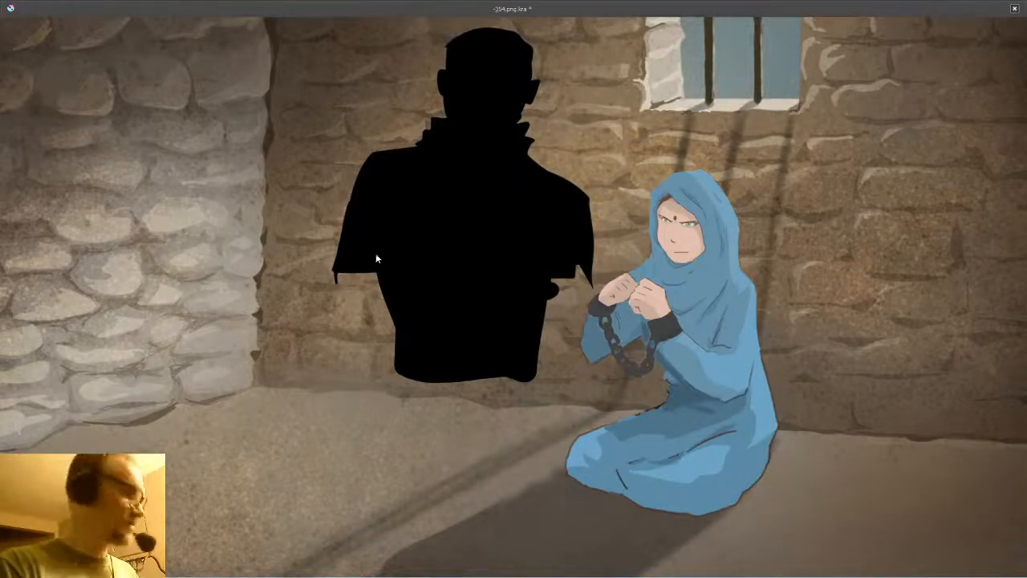
pyautogui.moveTo(362, 166); pyautogui.dragTo(314, 235)
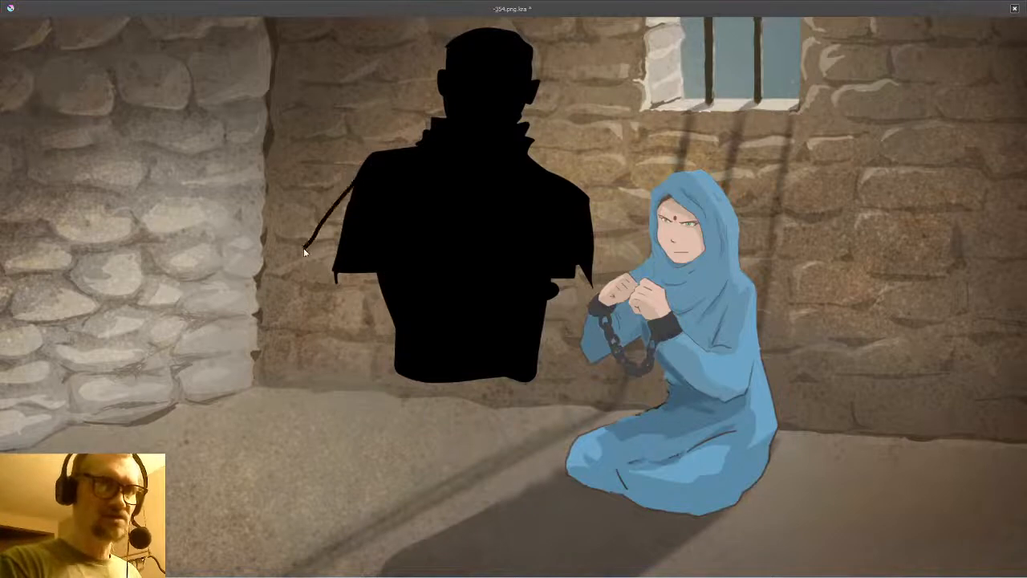
pyautogui.moveTo(315, 278); pyautogui.dragTo(378, 311)
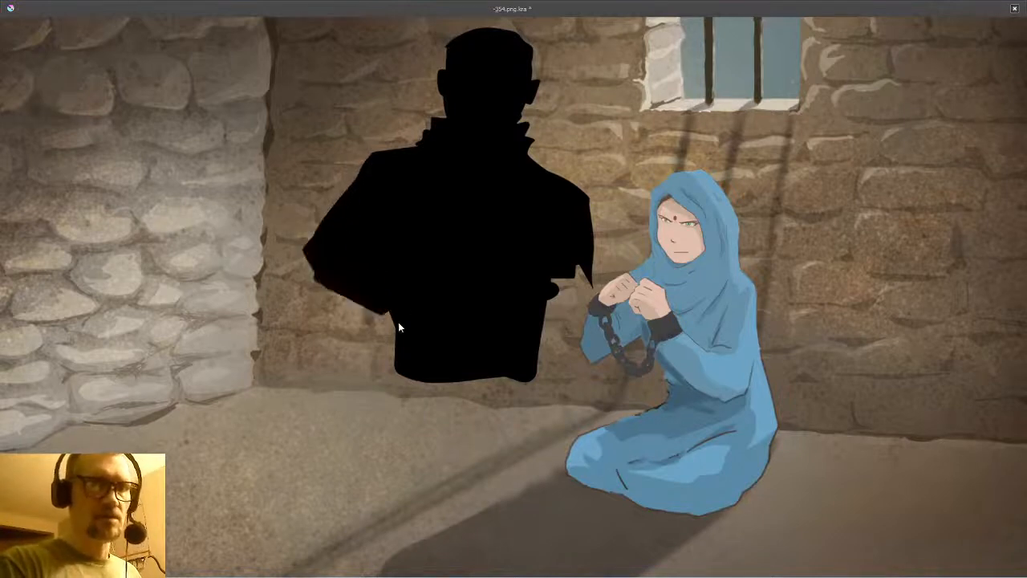
pyautogui.moveTo(594, 210)
pyautogui.mouseDown()
pyautogui.moveTo(655, 265)
pyautogui.moveTo(654, 292)
pyautogui.moveTo(553, 334)
pyautogui.mouseUp()
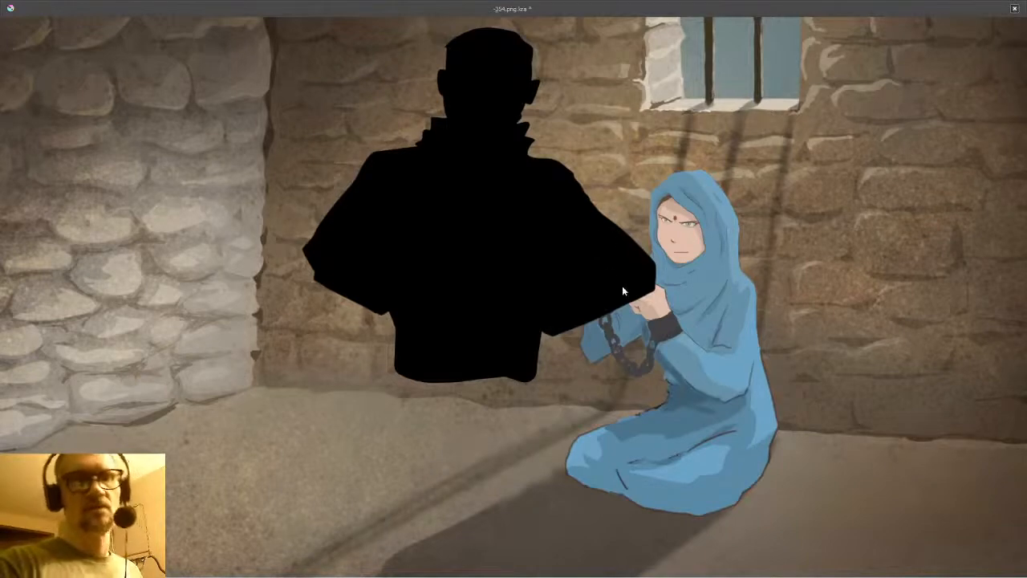
pyautogui.moveTo(553, 267); pyautogui.dragTo(545, 308)
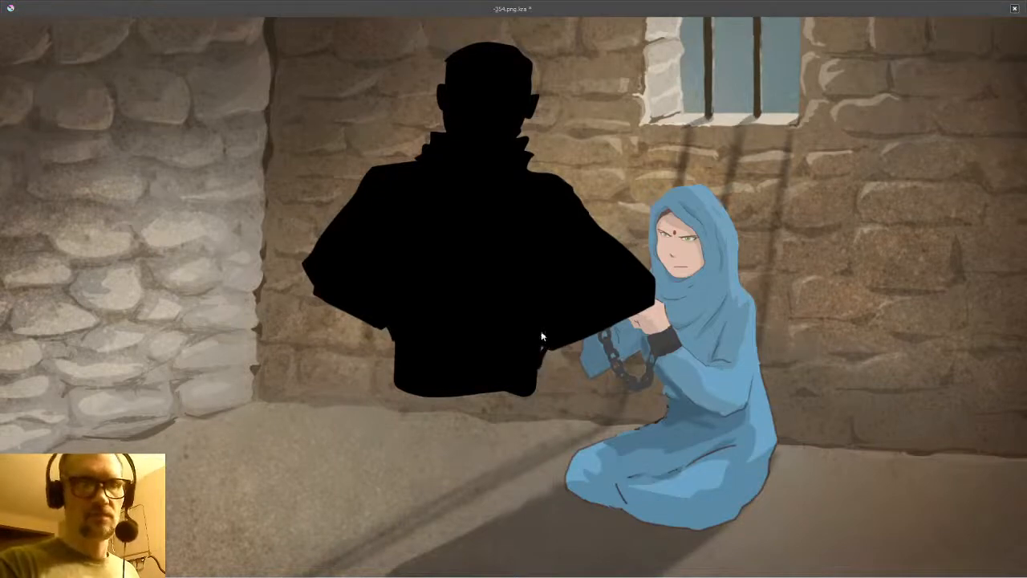
pyautogui.moveTo(552, 336)
pyautogui.mouseDown()
pyautogui.moveTo(557, 326)
pyautogui.moveTo(549, 343)
pyautogui.mouseUp()
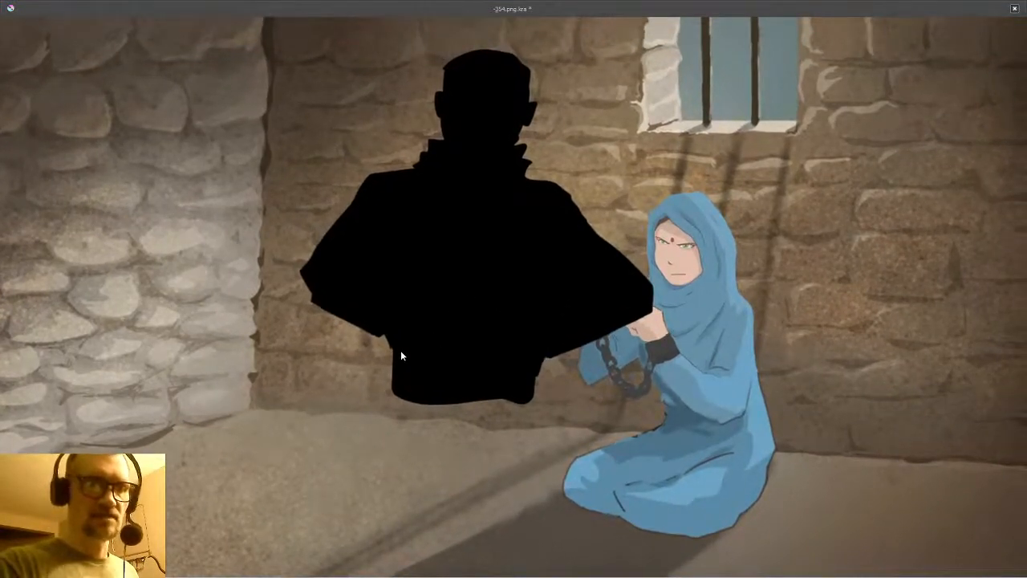
# - Extend the silhouette from the waist down with a long black robe reaching across the floor, and fill its edge gaps
pyautogui.moveTo(393, 396); pyautogui.dragTo(392, 464)
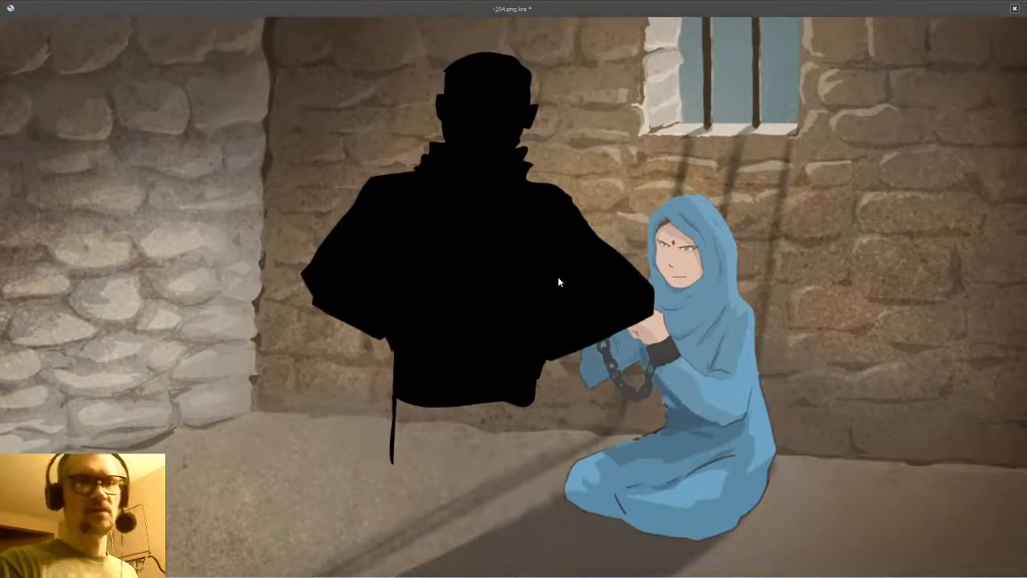
pyautogui.moveTo(556, 342)
pyautogui.mouseDown()
pyautogui.moveTo(552, 303)
pyautogui.moveTo(564, 442)
pyautogui.mouseUp()
pyautogui.moveTo(560, 485)
pyautogui.mouseDown()
pyautogui.moveTo(561, 573)
pyautogui.moveTo(426, 575)
pyautogui.moveTo(383, 561)
pyautogui.moveTo(374, 539)
pyautogui.moveTo(394, 358)
pyautogui.mouseUp()
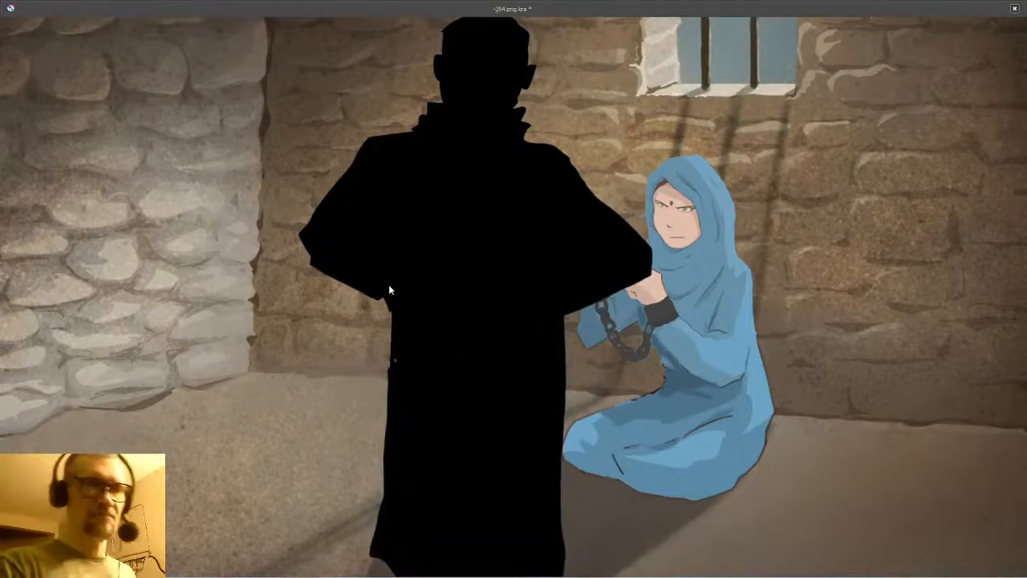
pyautogui.moveTo(399, 431); pyautogui.dragTo(429, 408)
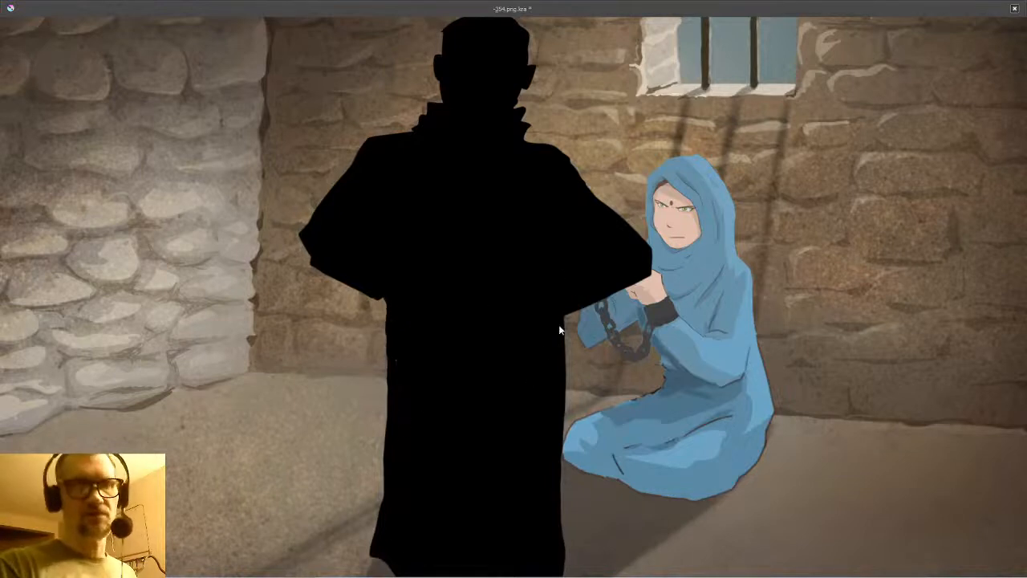
# - Widen the robe's edge facing the woman in black, and round off the silhouette's shoulder and arm on that side
pyautogui.moveTo(571, 336); pyautogui.dragTo(552, 477)
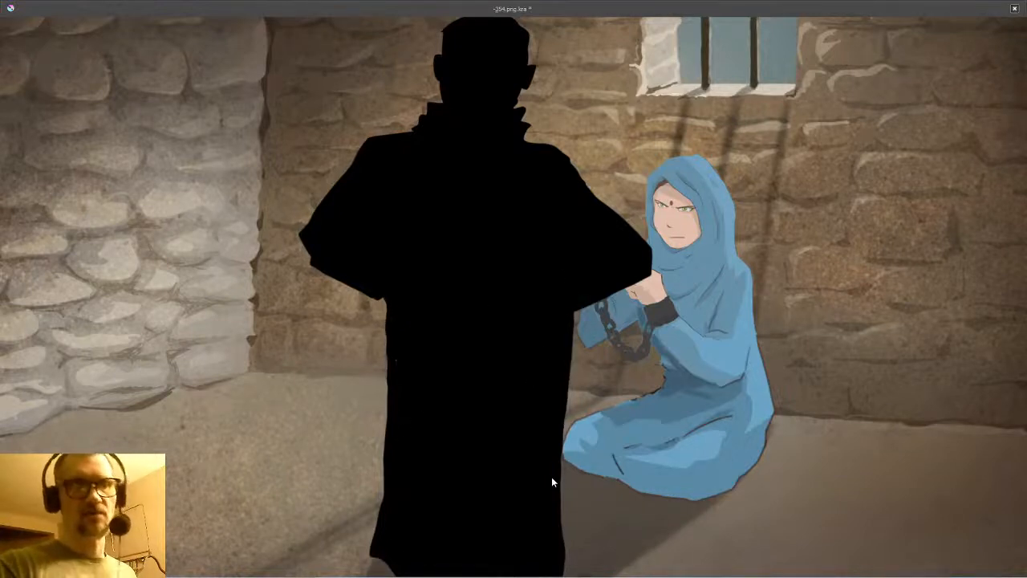
pyautogui.moveTo(514, 273); pyautogui.dragTo(500, 317)
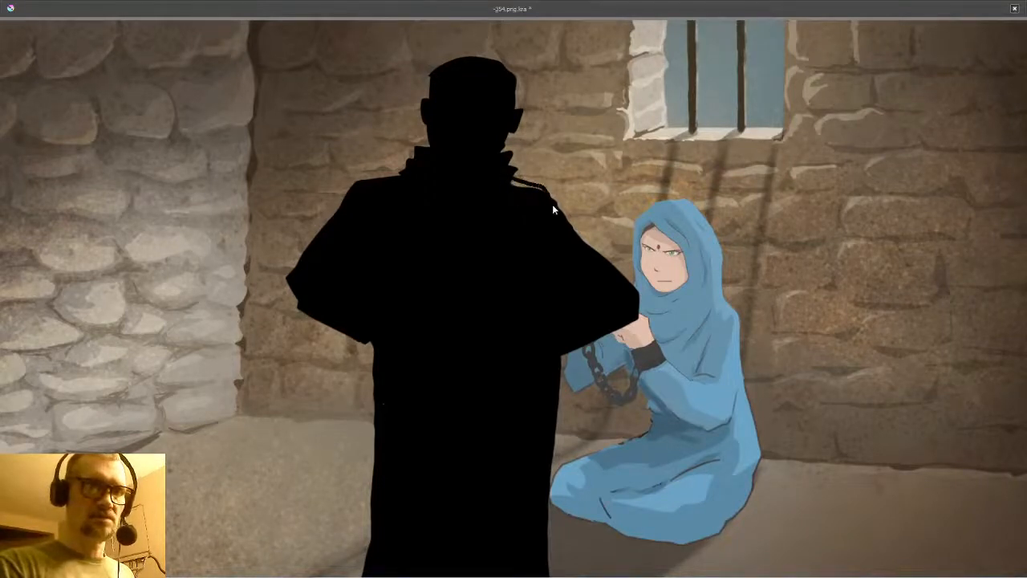
pyautogui.moveTo(552, 204); pyautogui.dragTo(590, 242)
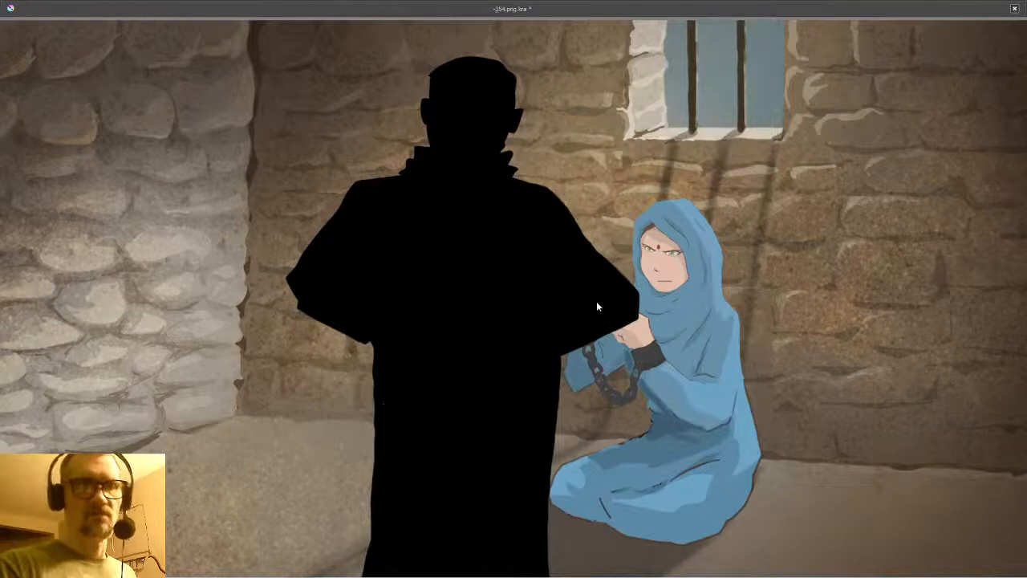
pyautogui.moveTo(645, 316); pyautogui.dragTo(669, 271)
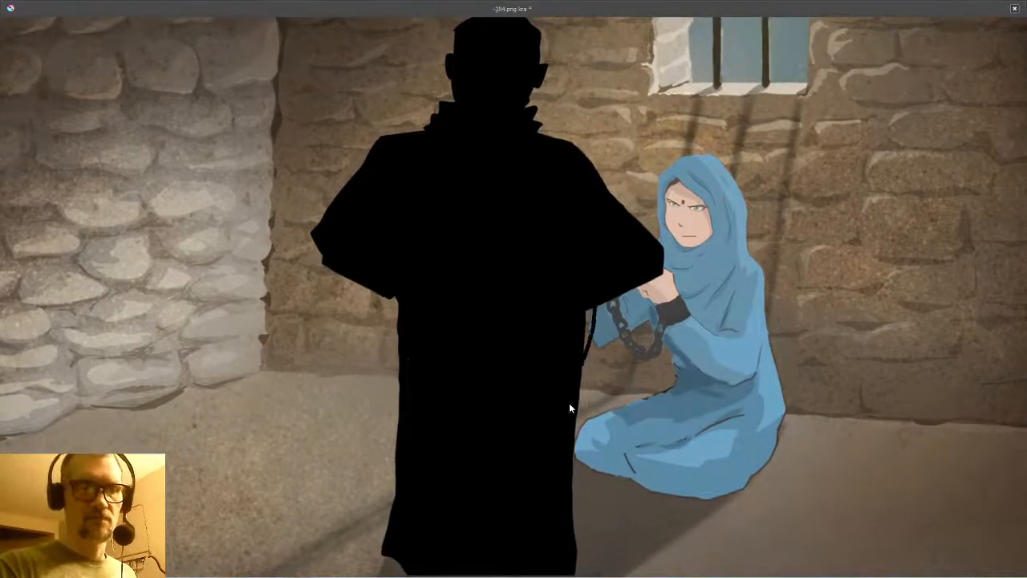
pyautogui.moveTo(590, 306)
pyautogui.mouseDown()
pyautogui.moveTo(589, 366)
pyautogui.moveTo(615, 358)
pyautogui.moveTo(596, 378)
pyautogui.mouseUp()
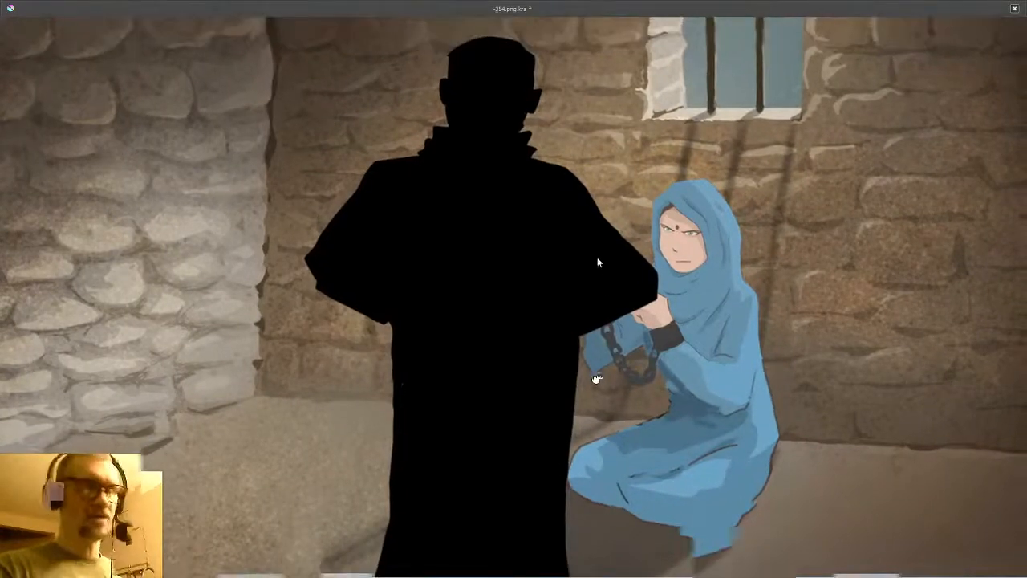
# - Exit canvas-only view with the whole scene framed, and extend the black robe's hem slightly further down over the floor shadow
pyautogui.scroll(-5, 597, 257)
pyautogui.scroll(1, 571, 303)
pyautogui.scroll(-1, 573, 331)
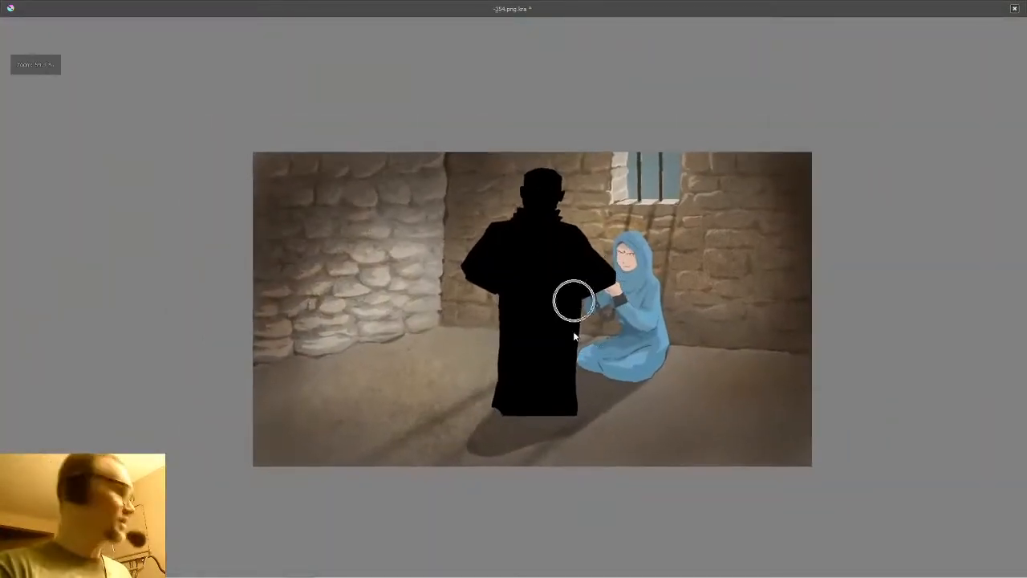
pyautogui.press('Tab')
pyautogui.scroll(-1, 665, 304)
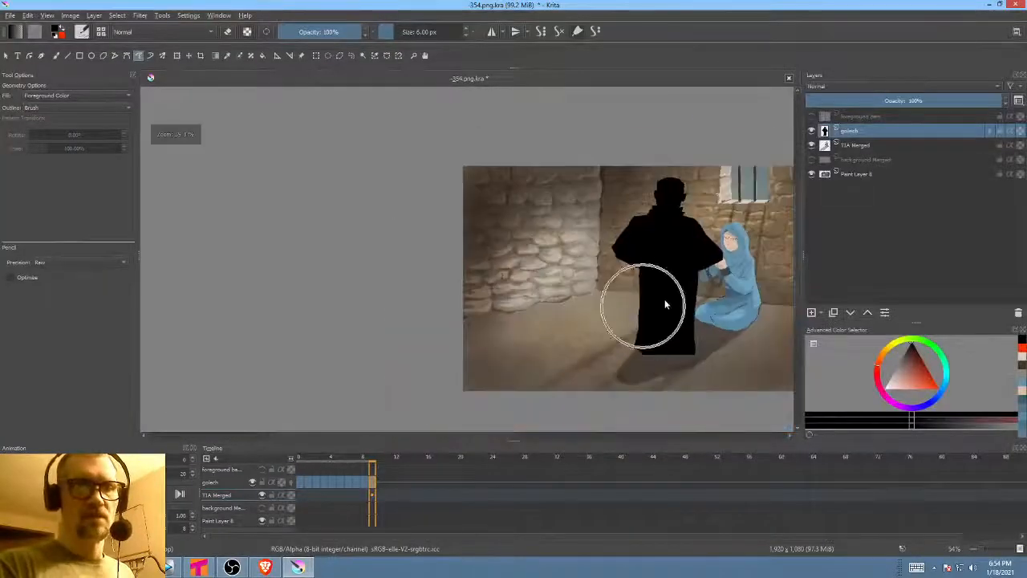
pyautogui.scroll(1, 541, 325)
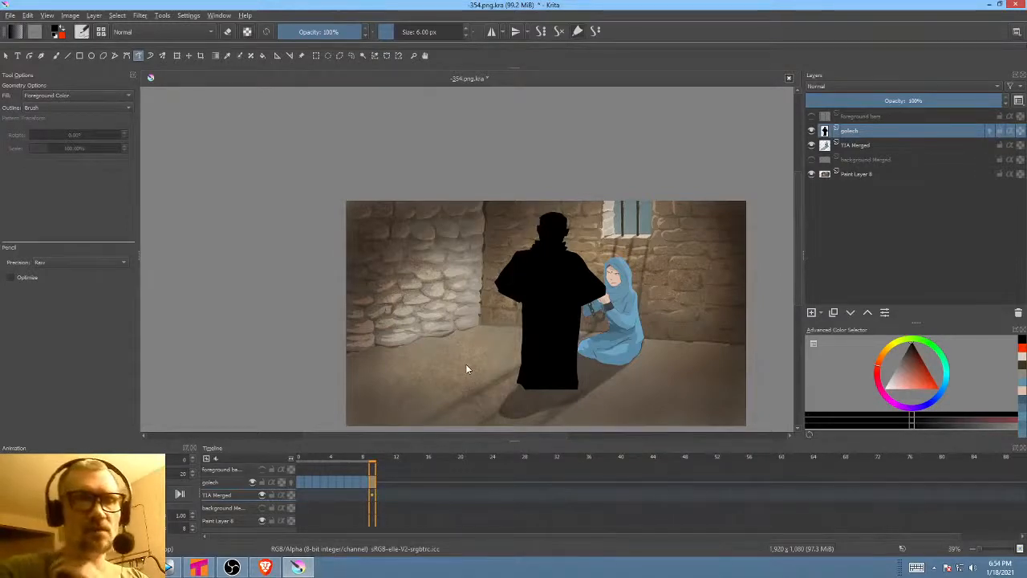
pyautogui.scroll(-1, 562, 367)
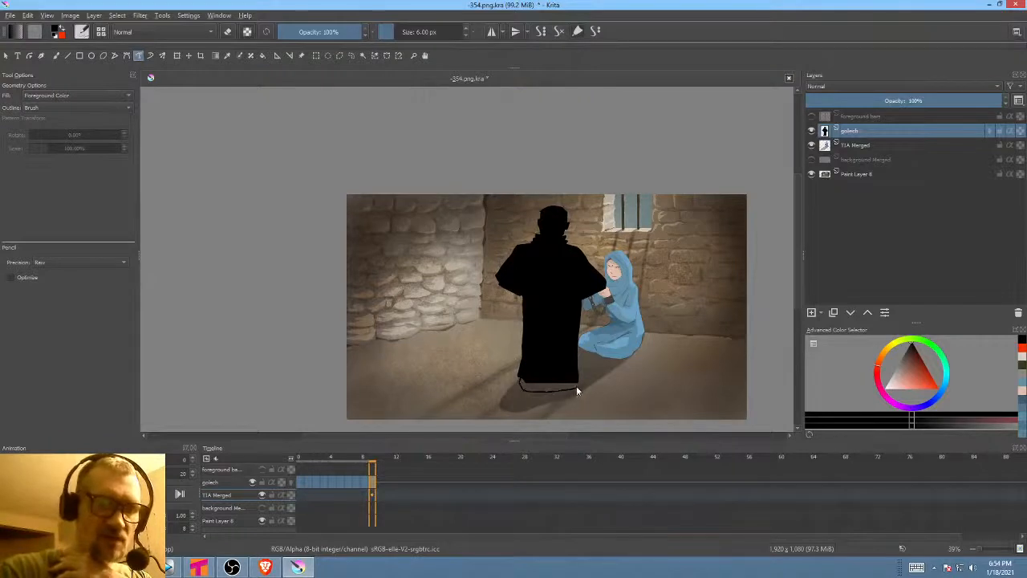
pyautogui.moveTo(577, 388); pyautogui.dragTo(574, 388)
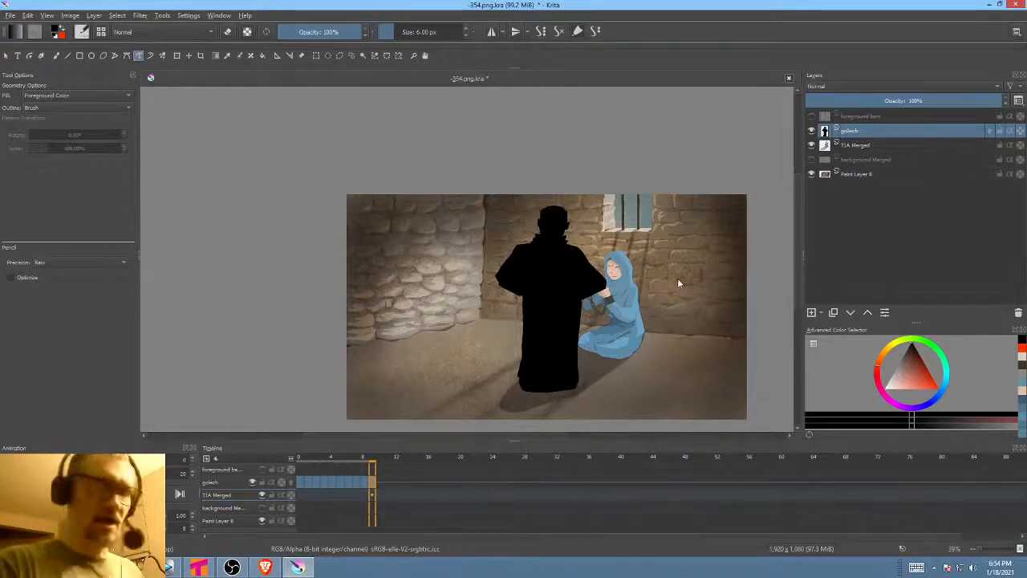
# - Mirror the canvas view and smooth the outline of the silhouette's shoulder and upper arm nearest the woman
pyautogui.press('m')
pyautogui.scroll(3, 367, 321)
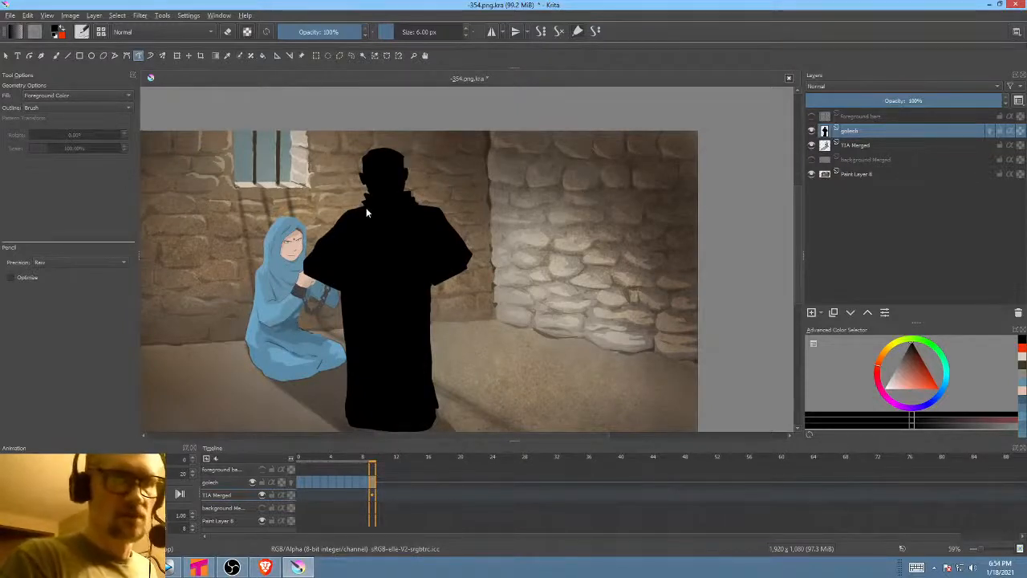
pyautogui.moveTo(350, 208); pyautogui.dragTo(322, 239)
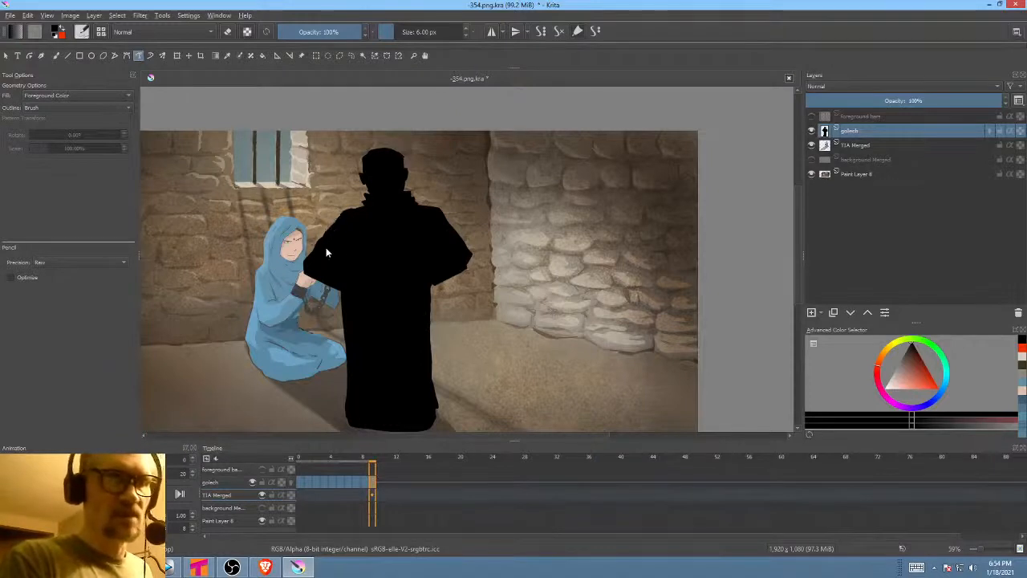
pyautogui.moveTo(486, 285); pyautogui.dragTo(509, 283)
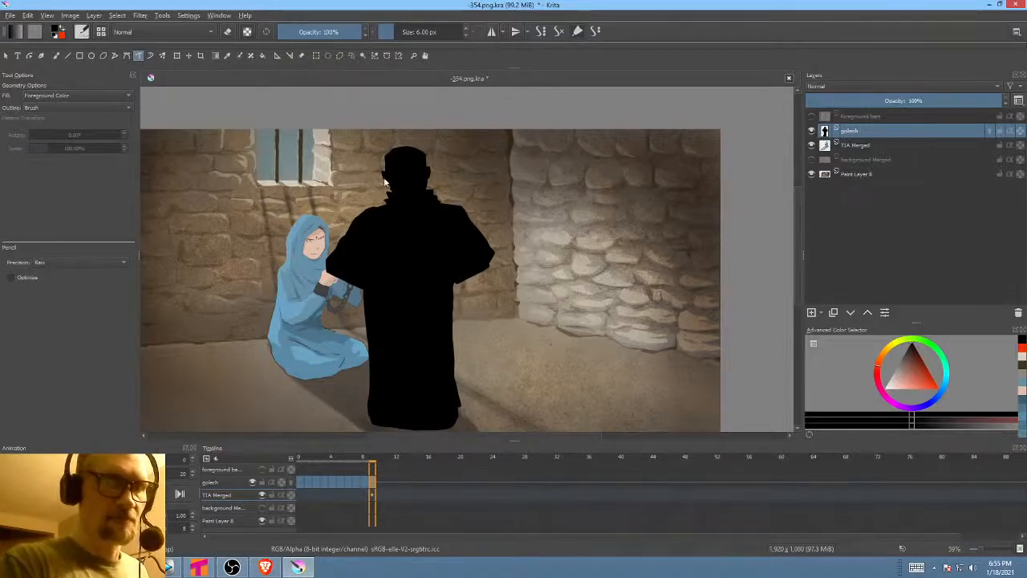
# - On frame 6 of the golech layer, paint both arms in black, spread outward from the shoulders with forearms bent down
pyautogui.click(367, 484)
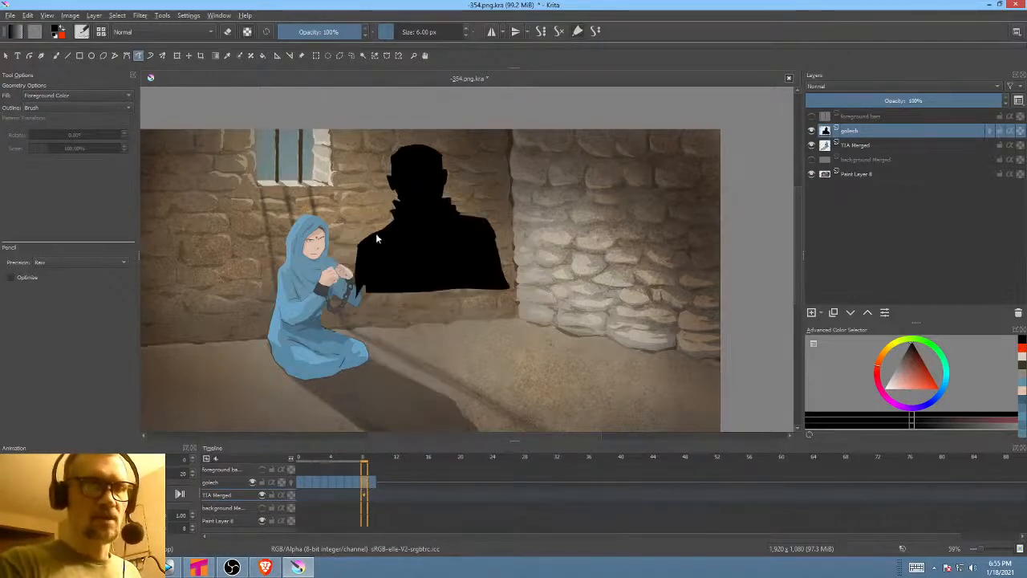
pyautogui.click(343, 484)
pyautogui.click(370, 484)
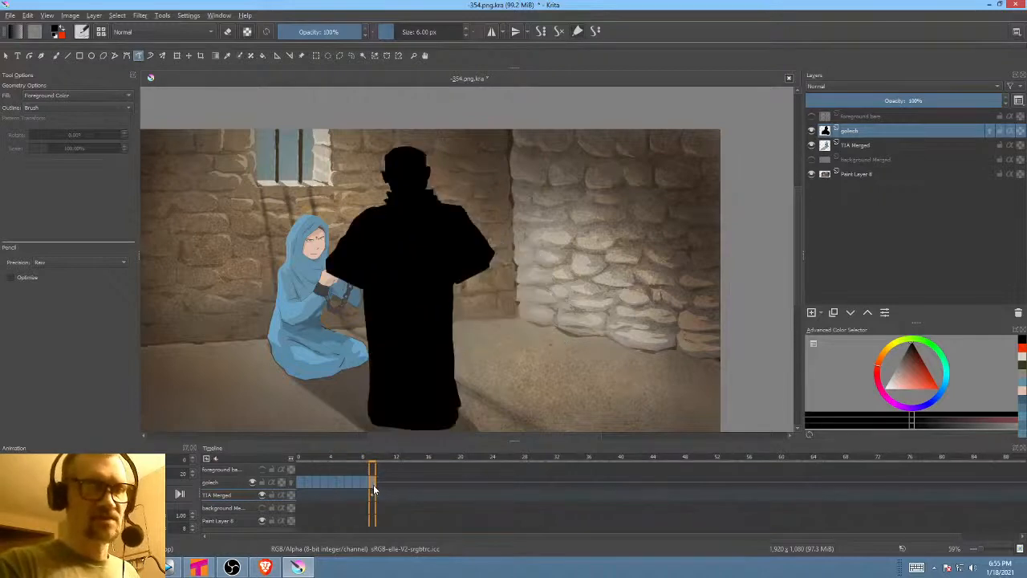
pyautogui.moveTo(373, 458); pyautogui.dragTo(356, 479)
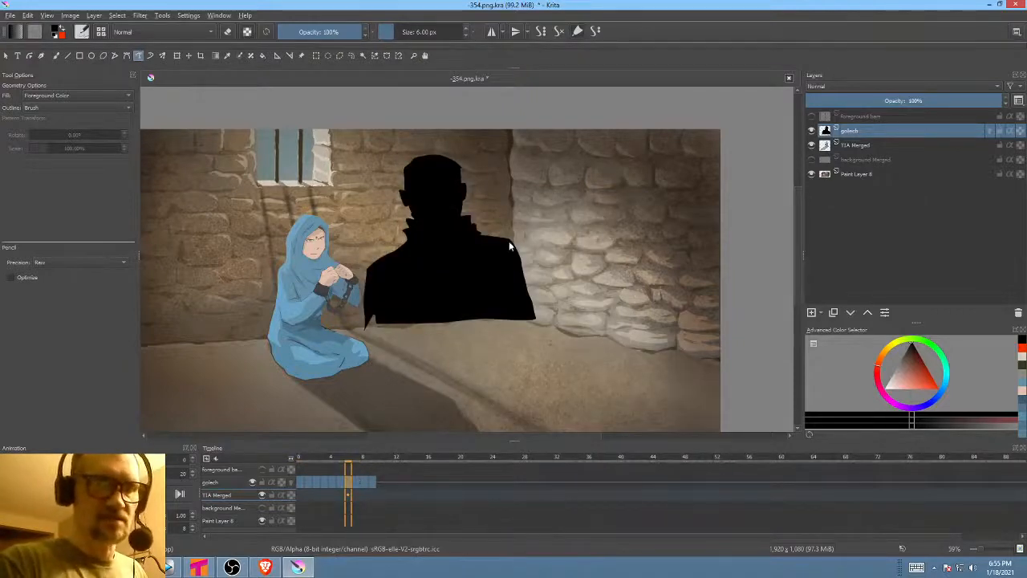
pyautogui.moveTo(524, 249)
pyautogui.mouseDown()
pyautogui.moveTo(583, 298)
pyautogui.moveTo(553, 370)
pyautogui.moveTo(531, 364)
pyautogui.moveTo(530, 303)
pyautogui.mouseUp()
pyautogui.moveTo(365, 271)
pyautogui.mouseDown()
pyautogui.moveTo(306, 329)
pyautogui.moveTo(320, 390)
pyautogui.moveTo(336, 396)
pyautogui.moveTo(358, 397)
pyautogui.moveTo(353, 281)
pyautogui.moveTo(365, 271)
pyautogui.mouseUp()
pyautogui.moveTo(422, 253); pyautogui.dragTo(442, 212)
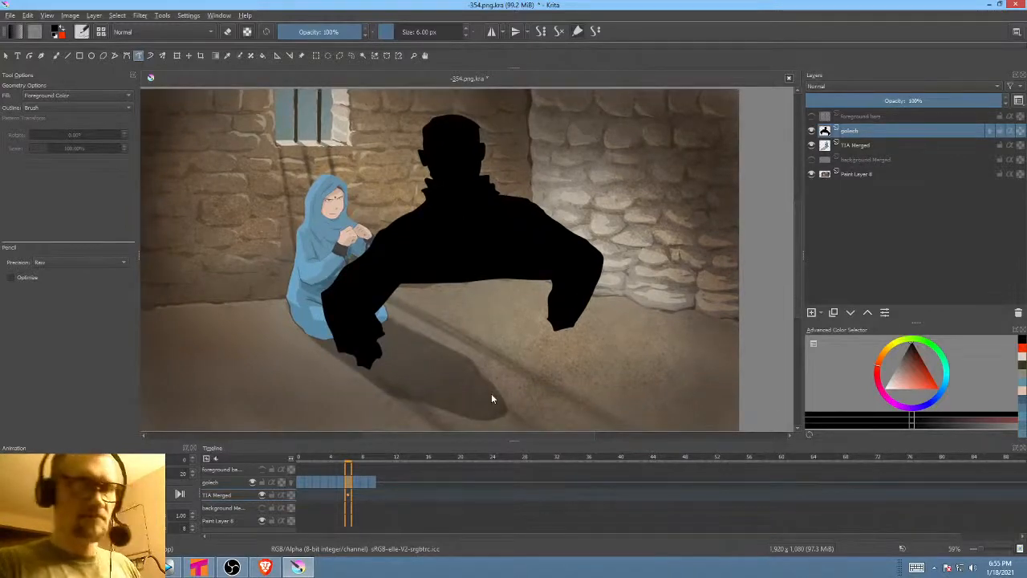
# - Compare the neighbouring frames, and on frame 7 paint the arm away from the woman, raised outward with the forearm hanging down
pyautogui.press('Right')
pyautogui.press('Right')
pyautogui.press('Right')
pyautogui.press('Left')
pyautogui.press('Left')
pyautogui.press('Left')
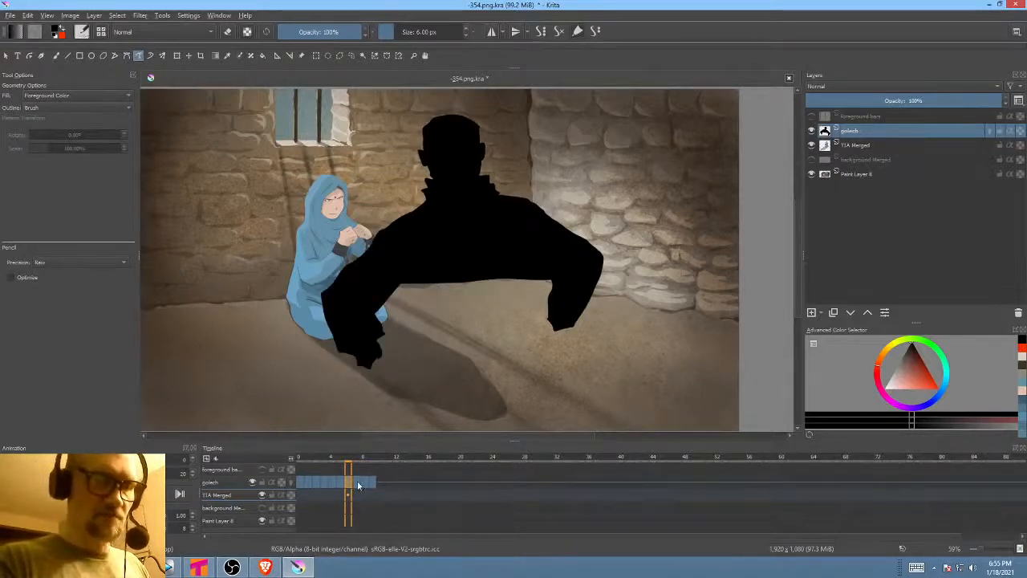
pyautogui.press('Right')
pyautogui.press('Right')
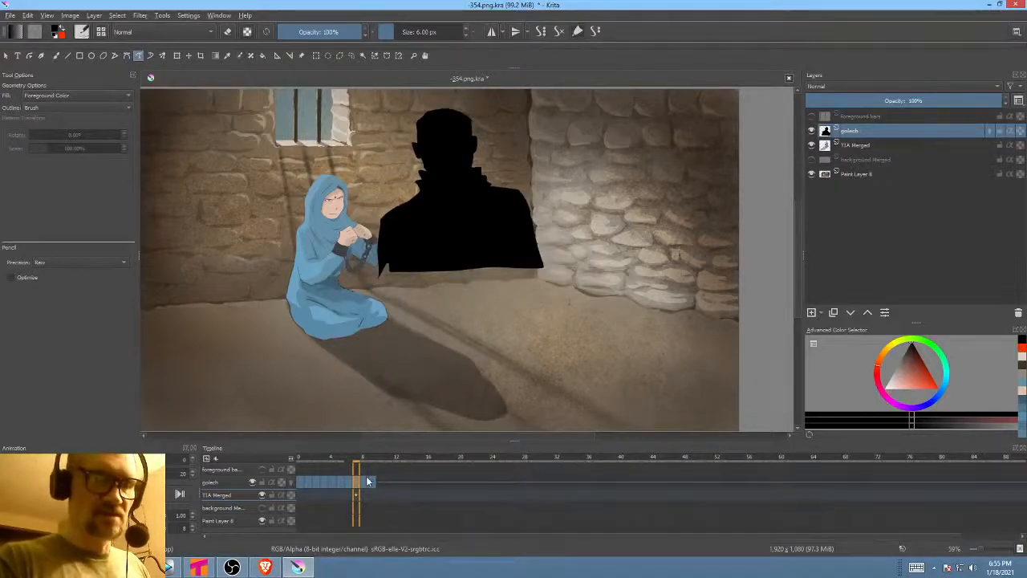
pyautogui.press('Right')
pyautogui.press('Left')
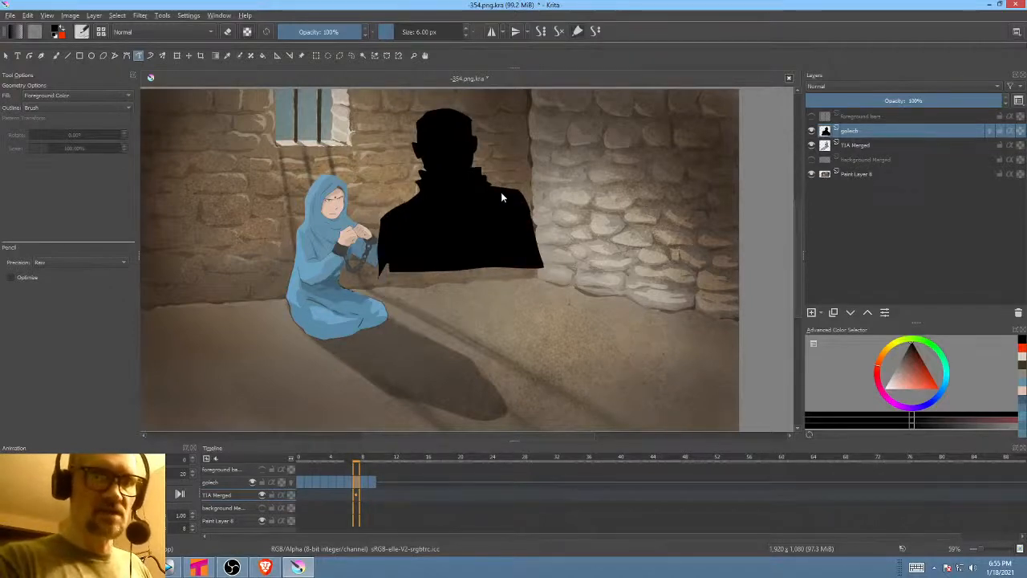
pyautogui.moveTo(511, 187)
pyautogui.mouseDown()
pyautogui.moveTo(594, 196)
pyautogui.moveTo(588, 267)
pyautogui.moveTo(563, 277)
pyautogui.moveTo(560, 239)
pyautogui.moveTo(547, 233)
pyautogui.moveTo(534, 245)
pyautogui.mouseUp()
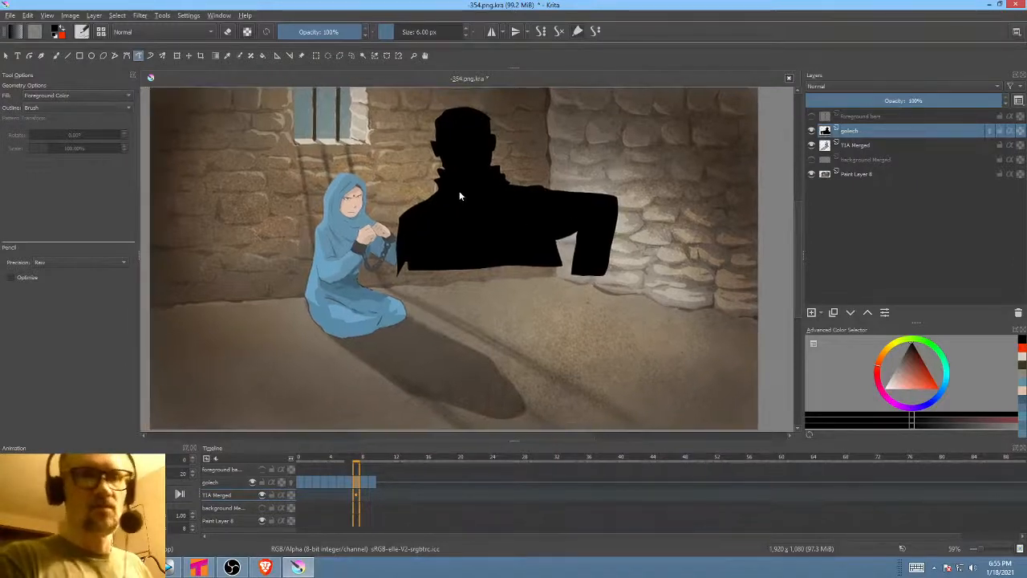
# - Paint the other arm on frame 7 in black, reaching across the woman with the elbow bent and forearm down
pyautogui.moveTo(429, 196)
pyautogui.mouseDown()
pyautogui.moveTo(332, 224)
pyautogui.moveTo(328, 239)
pyautogui.moveTo(338, 290)
pyautogui.moveTo(356, 299)
pyautogui.moveTo(368, 291)
pyautogui.moveTo(369, 257)
pyautogui.moveTo(415, 247)
pyautogui.mouseUp()
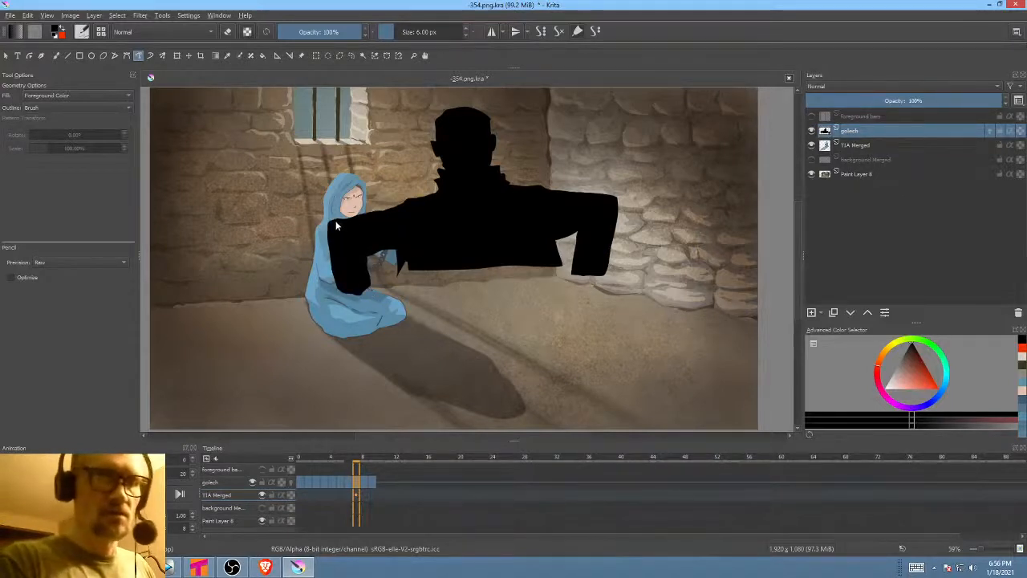
pyautogui.moveTo(343, 219)
pyautogui.mouseDown()
pyautogui.moveTo(436, 195)
pyautogui.moveTo(488, 224)
pyautogui.mouseUp()
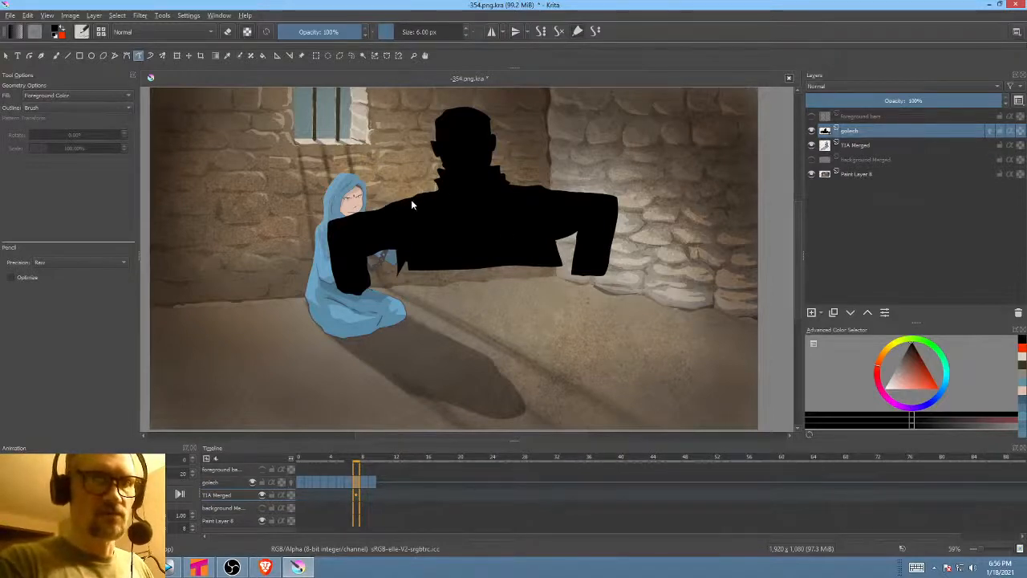
pyautogui.moveTo(593, 279); pyautogui.dragTo(597, 277)
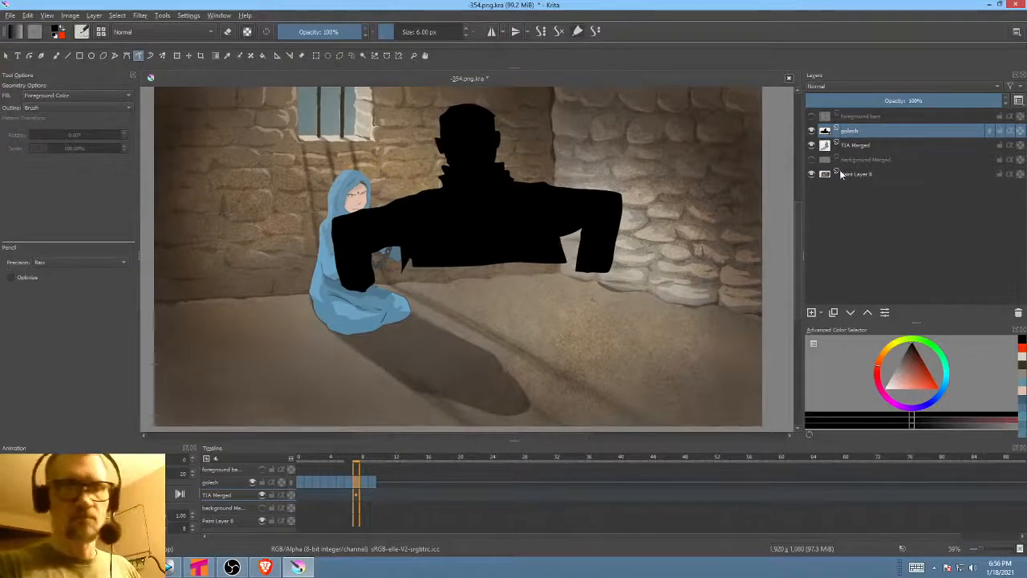
# - Duplicate the golech layer as a backup, hide the copy, and make the original golech layer active again
pyautogui.click(833, 312)
pyautogui.click(810, 130)
pyautogui.click(884, 142)
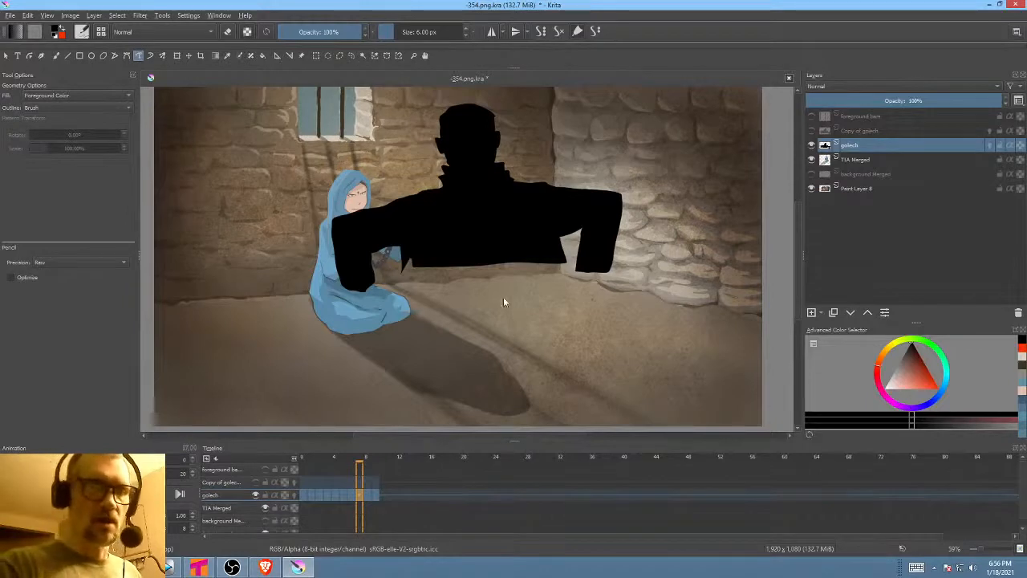
pyautogui.moveTo(543, 255)
pyautogui.mouseDown()
pyautogui.moveTo(554, 244)
pyautogui.moveTo(552, 253)
pyautogui.mouseUp()
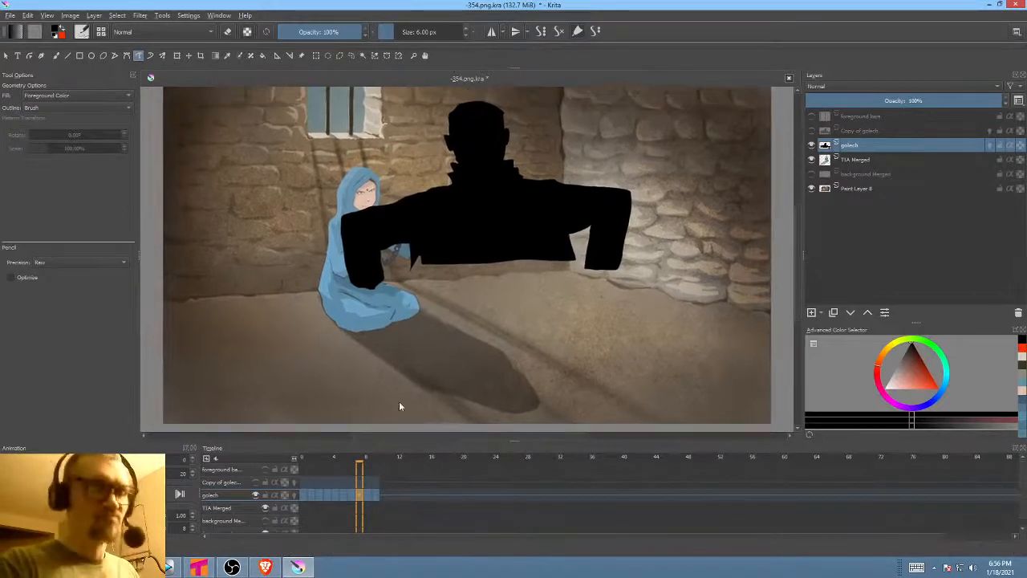
# - Compare frames 7 to 9, and on frame 8 paint the arm away from the woman with its elbow bent outward
pyautogui.click(369, 496)
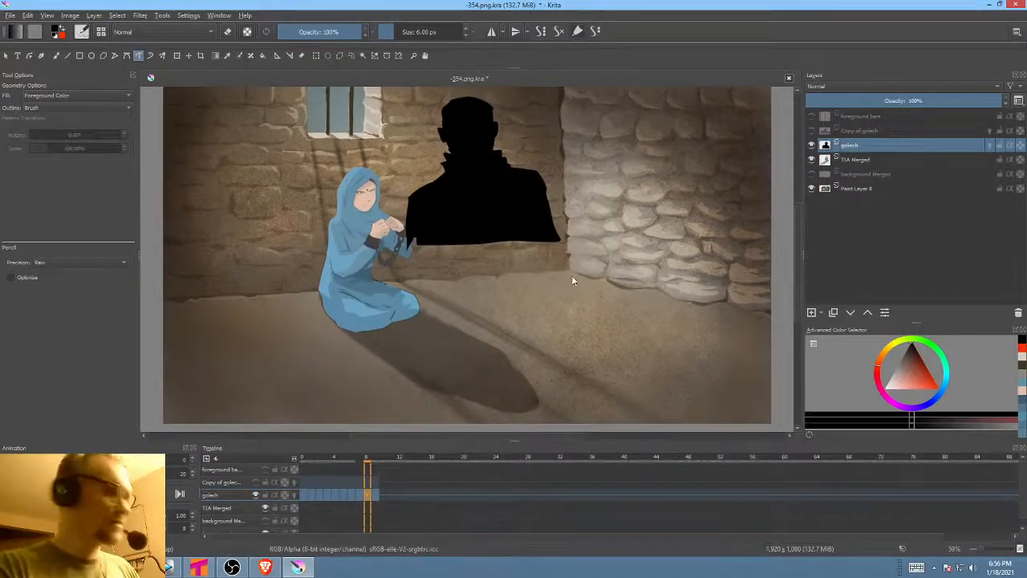
pyautogui.press('Left')
pyautogui.press('Right')
pyautogui.press('Right')
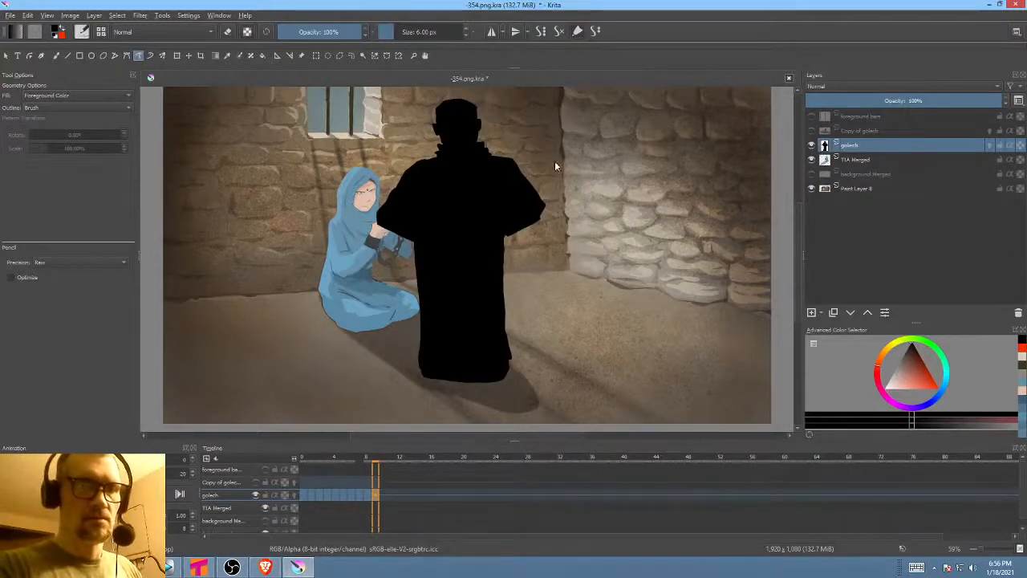
pyautogui.press('Left')
pyautogui.press('Left')
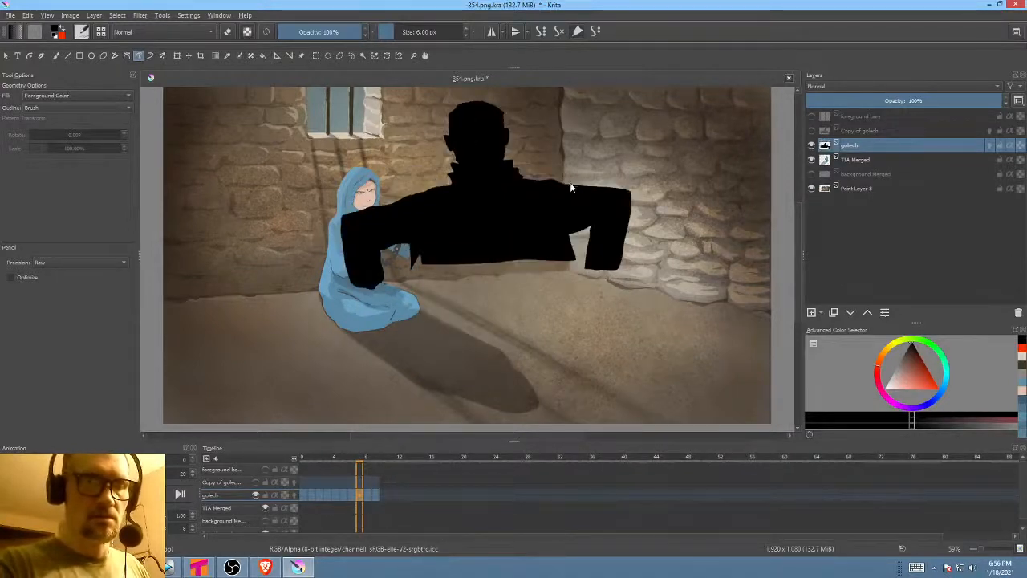
pyautogui.press('Right')
pyautogui.press('Left')
pyautogui.press('Right')
pyautogui.press('Left')
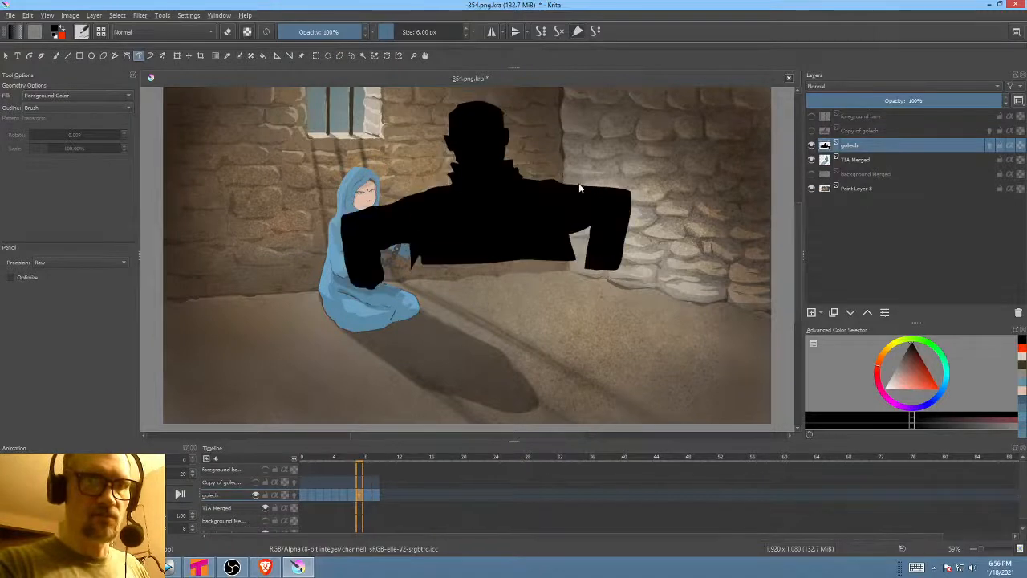
pyautogui.press('Right')
pyautogui.moveTo(536, 169)
pyautogui.mouseDown()
pyautogui.moveTo(548, 168)
pyautogui.moveTo(595, 218)
pyautogui.moveTo(557, 261)
pyautogui.moveTo(537, 265)
pyautogui.mouseUp()
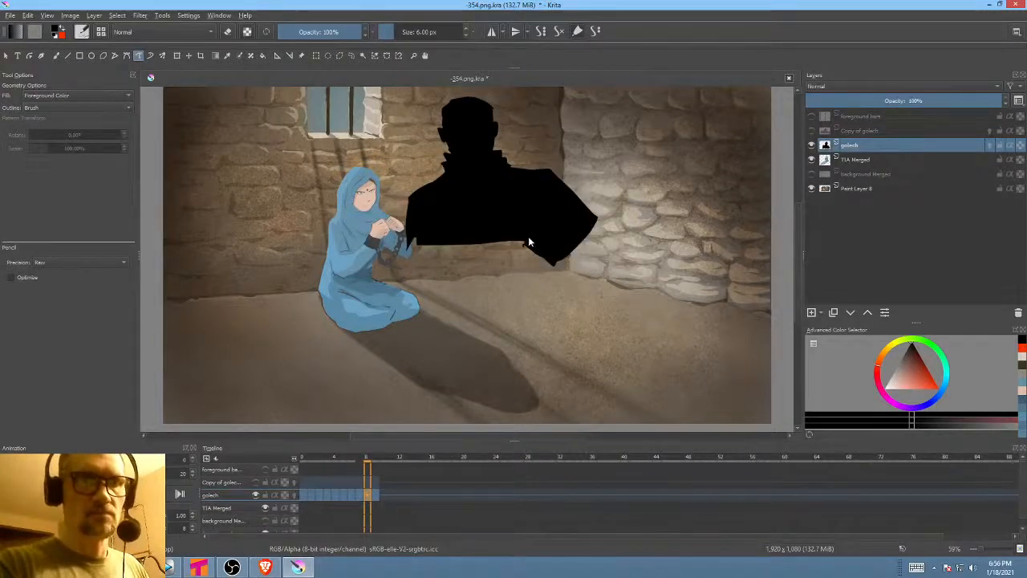
# - Check frame 8 against its neighbours and paint its other arm in black, elbow bent outward over the woman's hands
pyautogui.press('Left')
pyautogui.press('Right')
pyautogui.press('Left')
pyautogui.press('Right')
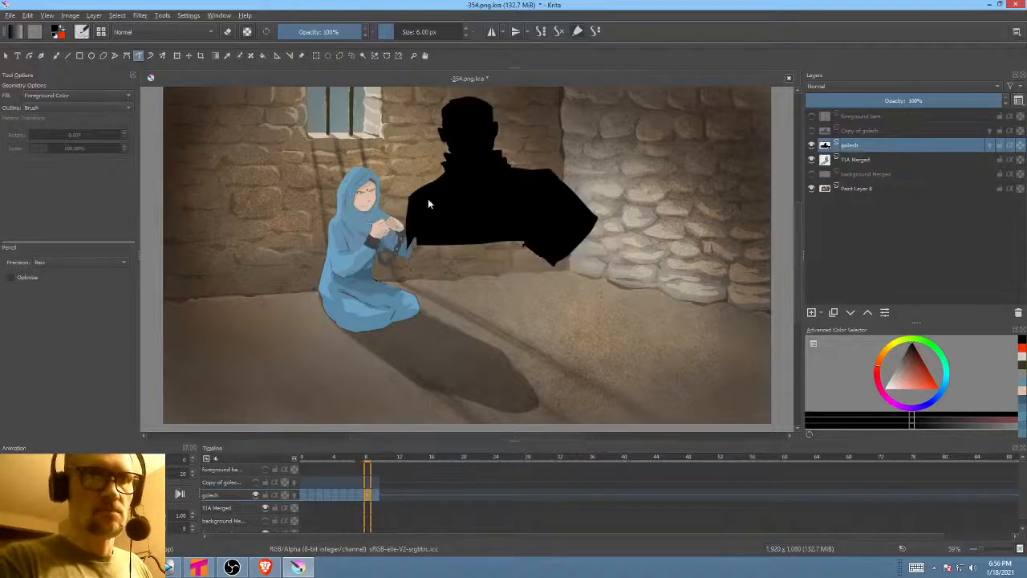
pyautogui.press('Left')
pyautogui.press('Right')
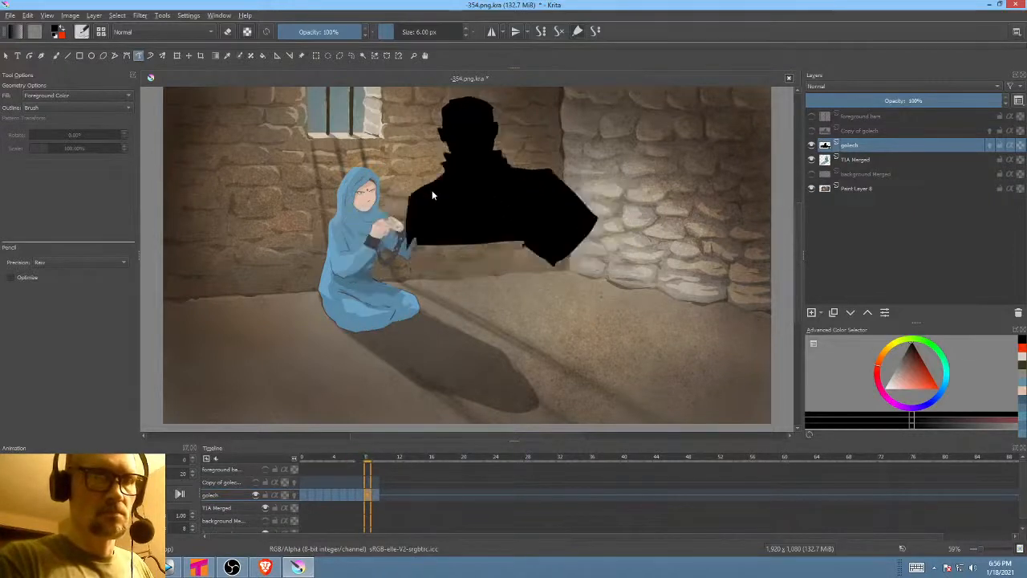
pyautogui.press('Right')
pyautogui.press('Left')
pyautogui.press('Left')
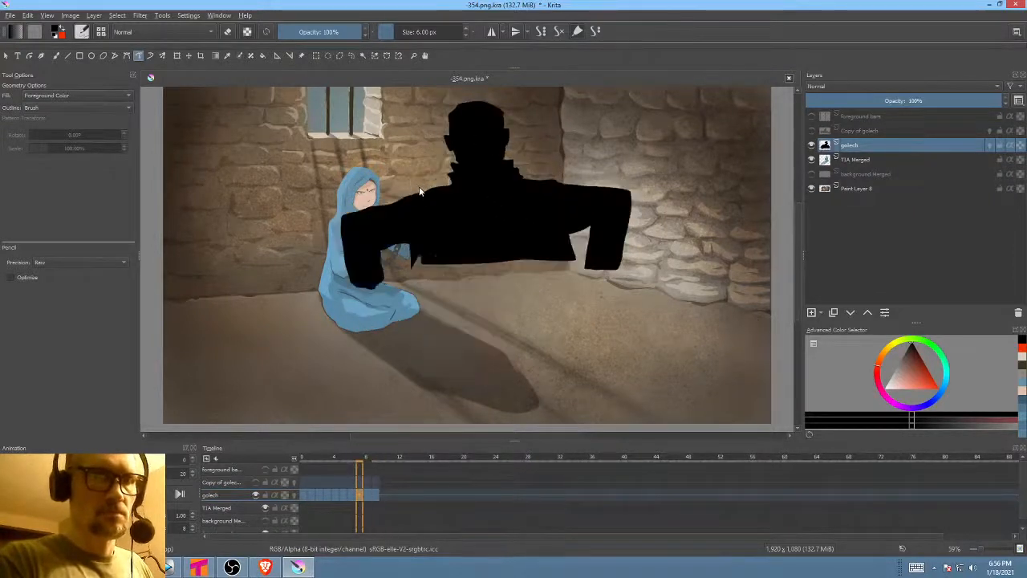
pyautogui.press('Right')
pyautogui.moveTo(415, 190)
pyautogui.mouseDown()
pyautogui.moveTo(356, 247)
pyautogui.moveTo(361, 267)
pyautogui.moveTo(409, 284)
pyautogui.moveTo(426, 244)
pyautogui.mouseUp()
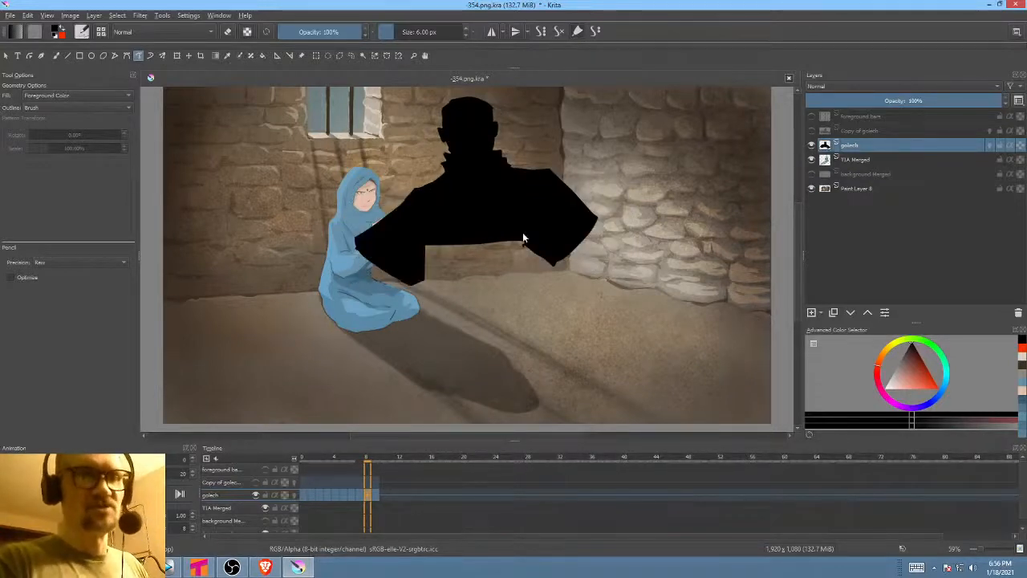
# - Flip back and forth through golech's frames 0 to 9 to examine how the silhouette's body and arms move
pyautogui.press('Left')
pyautogui.press('Right')
pyautogui.press('Left')
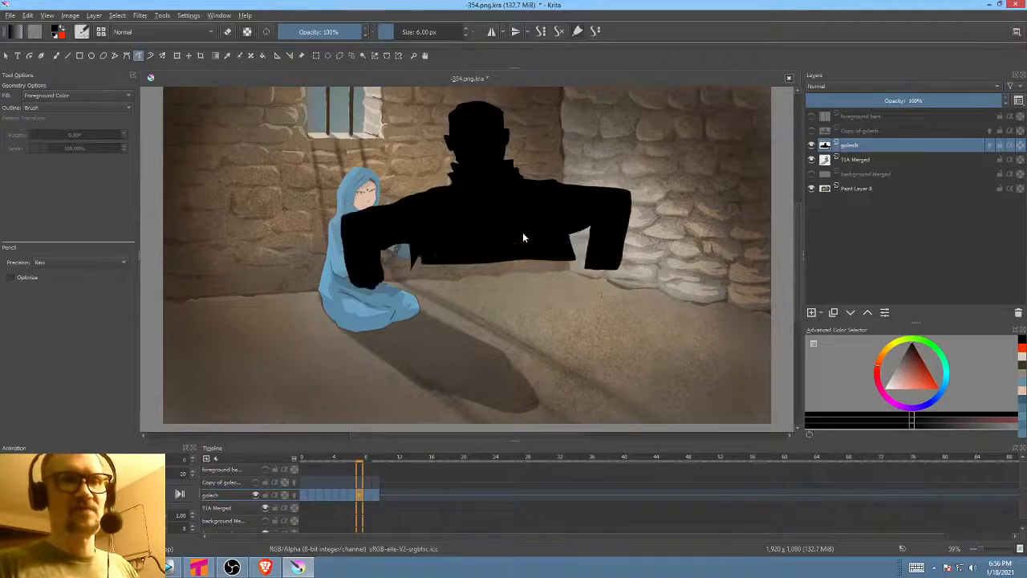
pyautogui.press('Left')
pyautogui.press('Left')
pyautogui.press('Left')
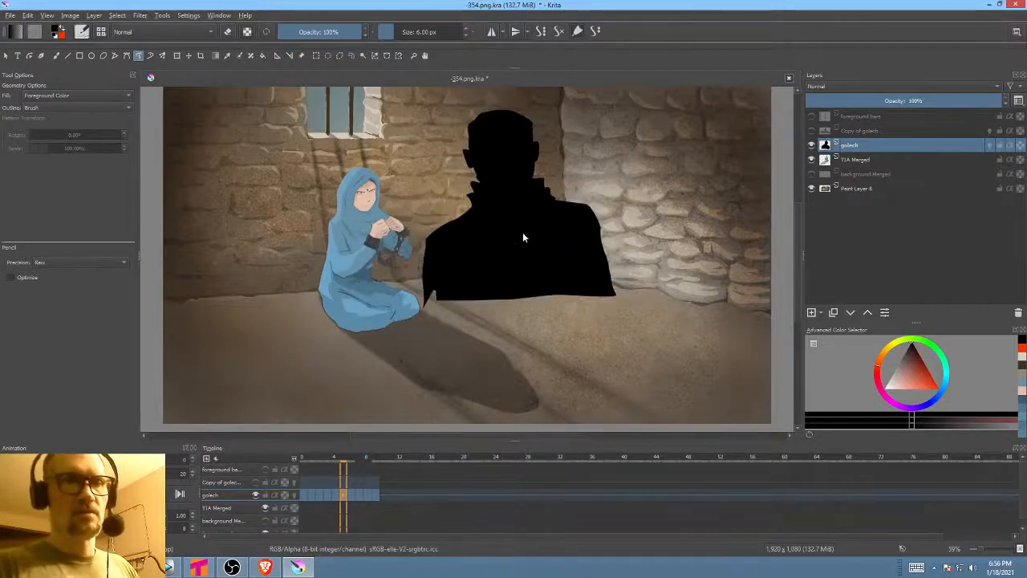
pyautogui.press('Left')
pyautogui.press('Left')
pyautogui.press('Left')
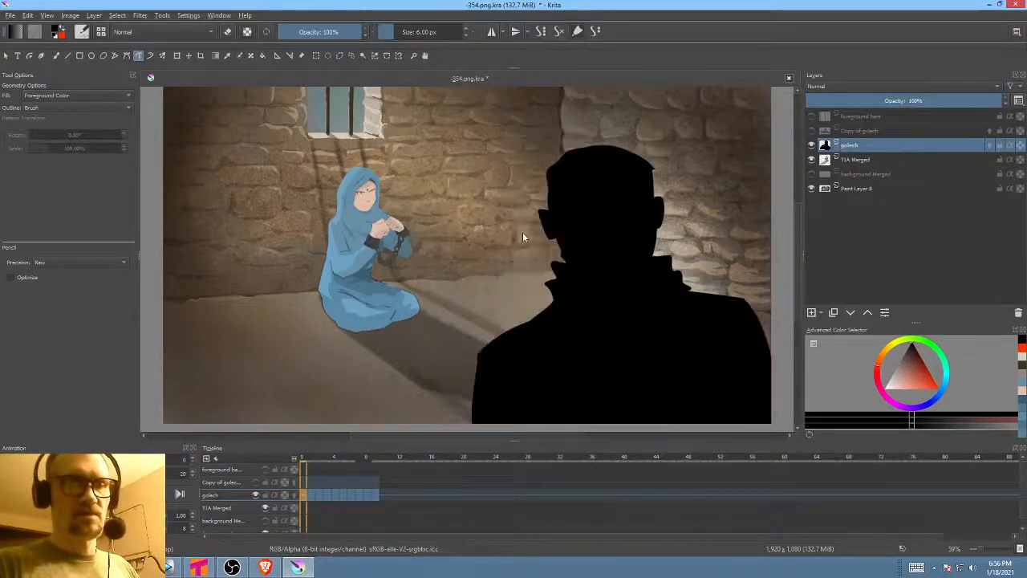
pyautogui.press('Right')
pyautogui.press('Right')
pyautogui.press('Right')
pyautogui.press('Right')
pyautogui.press('Right')
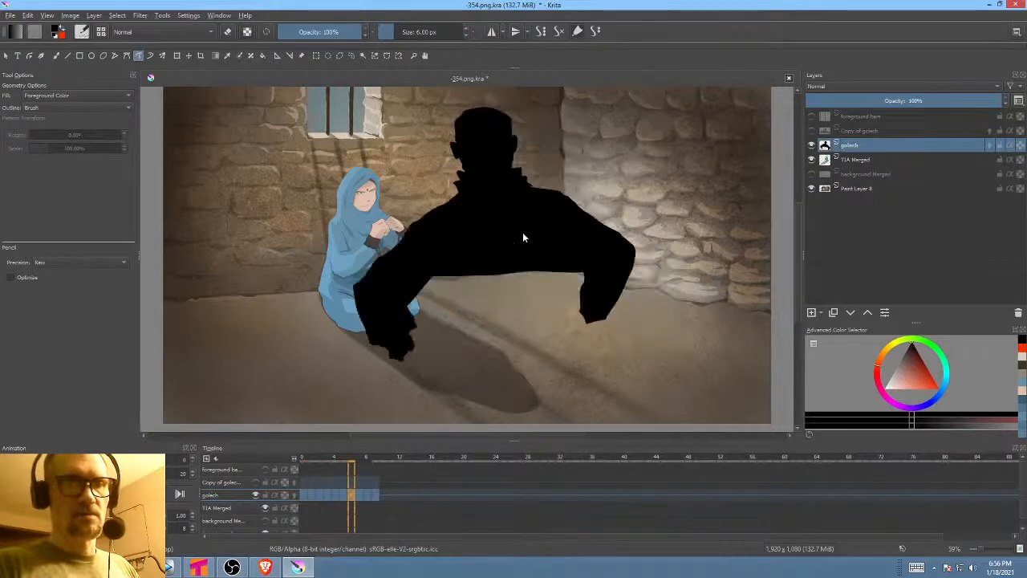
pyautogui.press('Left')
pyautogui.press('Left')
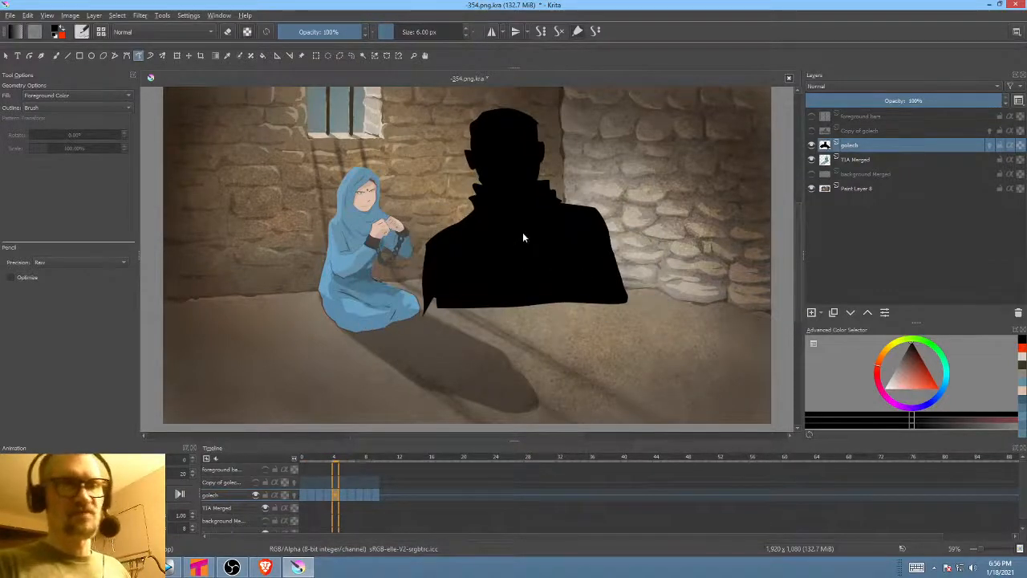
pyautogui.press('Right')
pyautogui.press('Right')
pyautogui.press('Right')
pyautogui.press('Right')
pyautogui.press('Right')
pyautogui.press('Right')
pyautogui.press('Right')
pyautogui.press('Right')
pyautogui.press('Left')
pyautogui.press('Left')
pyautogui.press('Left')
pyautogui.press('Left')
pyautogui.press('Left')
pyautogui.press('Left')
pyautogui.press('Left')
pyautogui.press('Right')
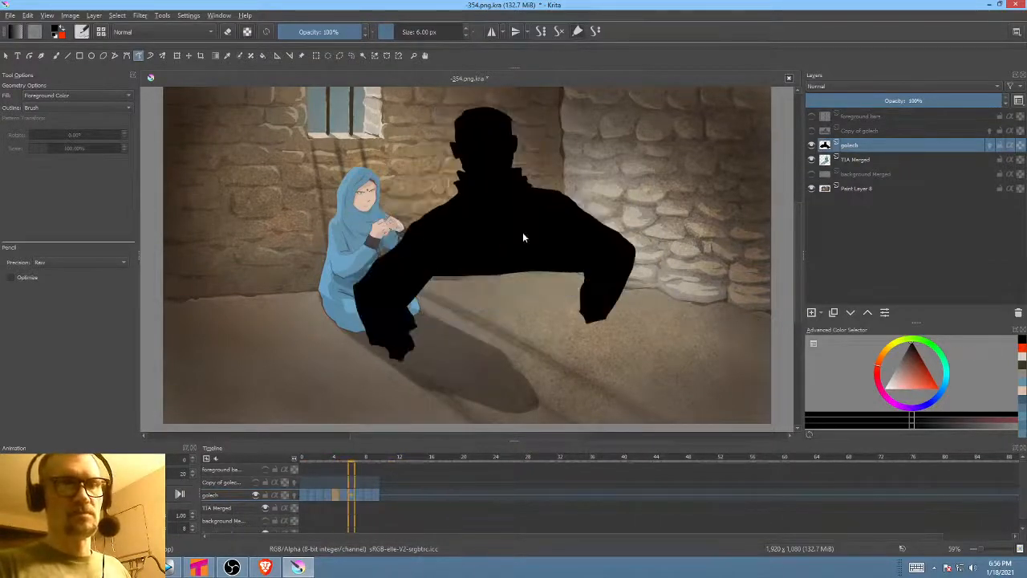
pyautogui.press('Right')
pyautogui.press('Right')
pyautogui.press('Right')
pyautogui.press('Right')
pyautogui.press('space')
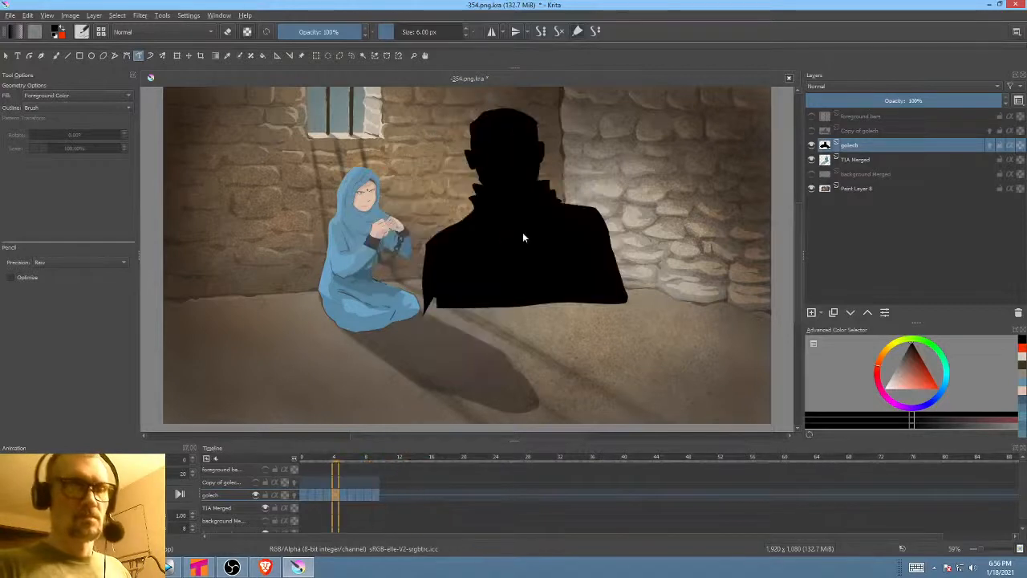
# - Compare frame 8 with its neighbours and paint the figure's lower body in black, straight down to the canvas's lower edge
pyautogui.click(369, 494)
pyautogui.scroll(-3, 522, 244)
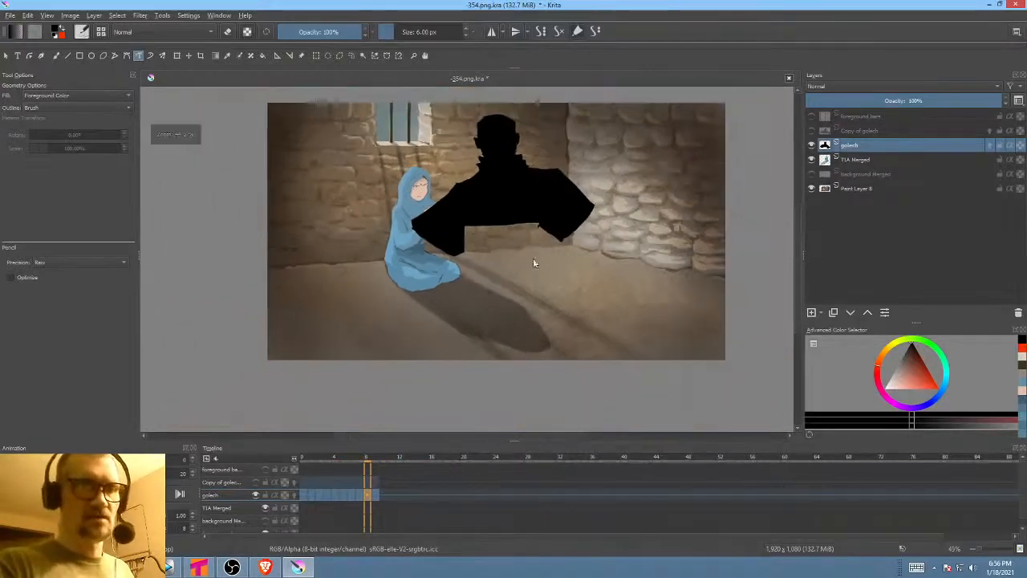
pyautogui.press('Left')
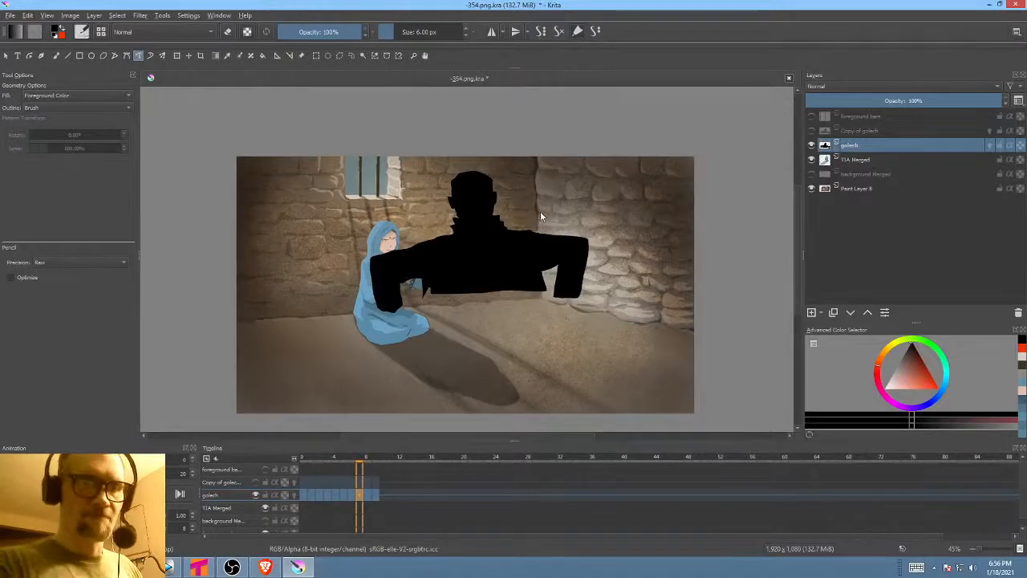
pyautogui.press('Left')
pyautogui.press('Left')
pyautogui.press('Right')
pyautogui.press('Right')
pyautogui.press('Right')
pyautogui.press('Right')
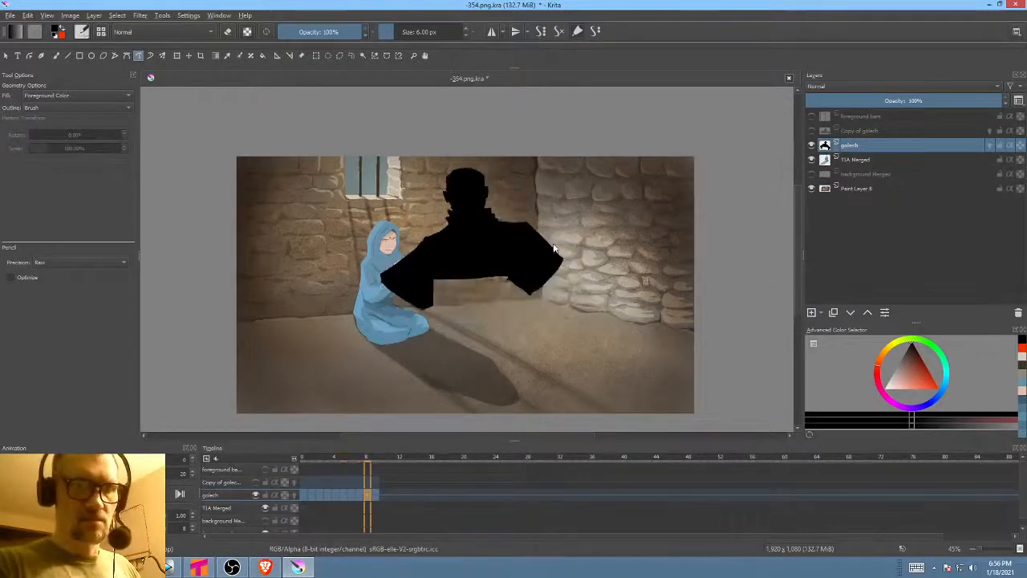
pyautogui.press('Left')
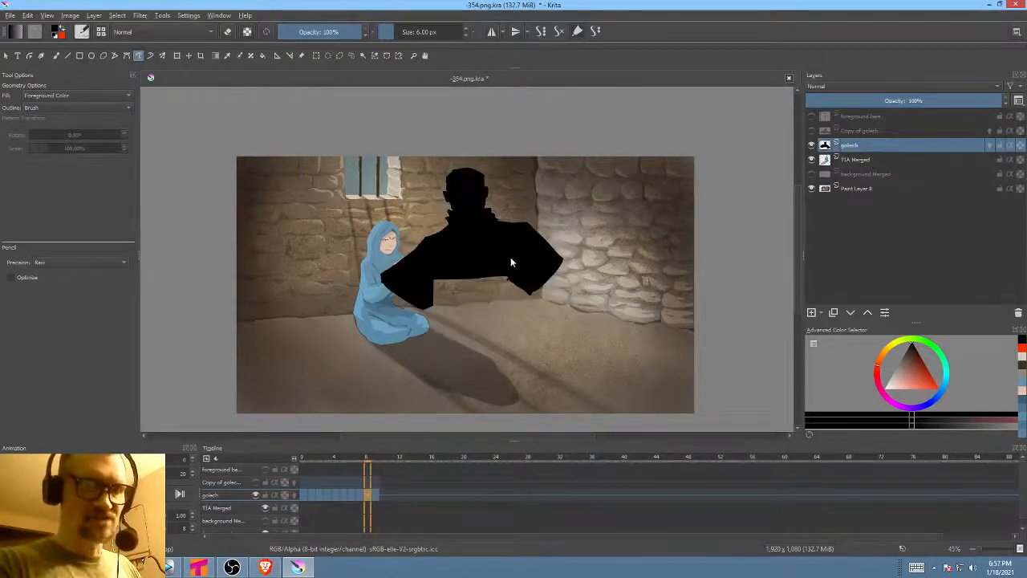
pyautogui.press('Left')
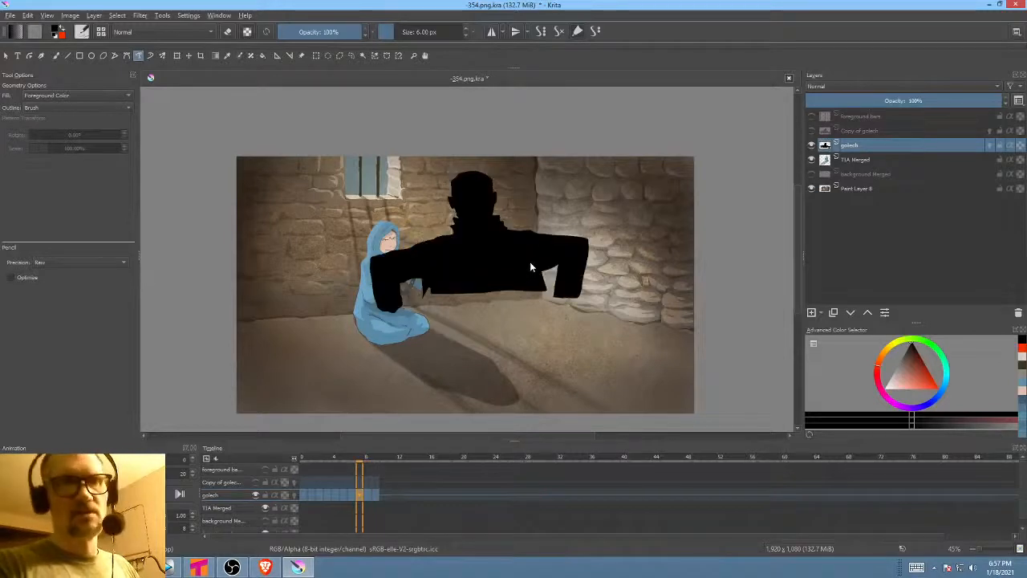
pyautogui.press('Right')
pyautogui.press('Right')
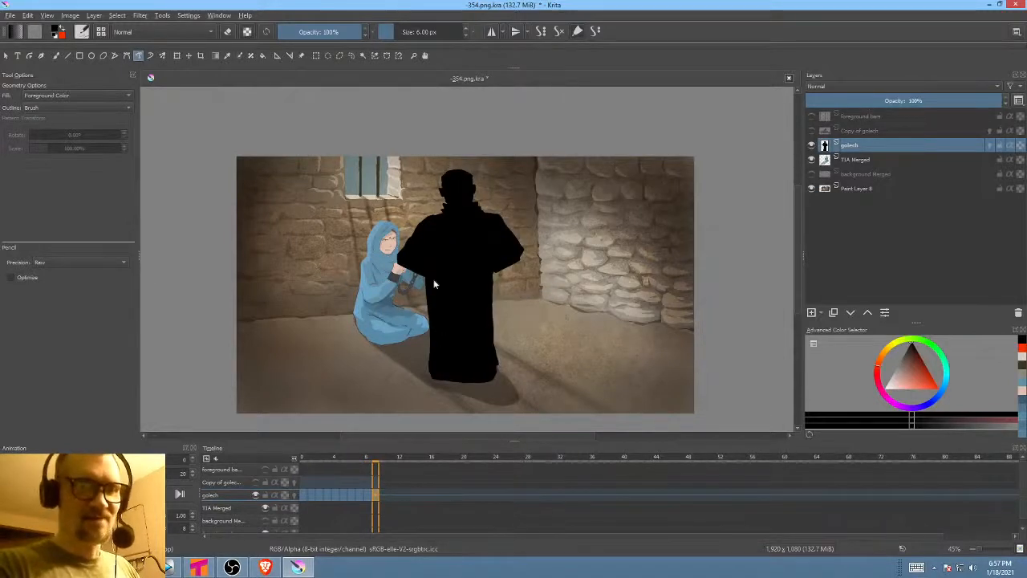
pyautogui.press('Left')
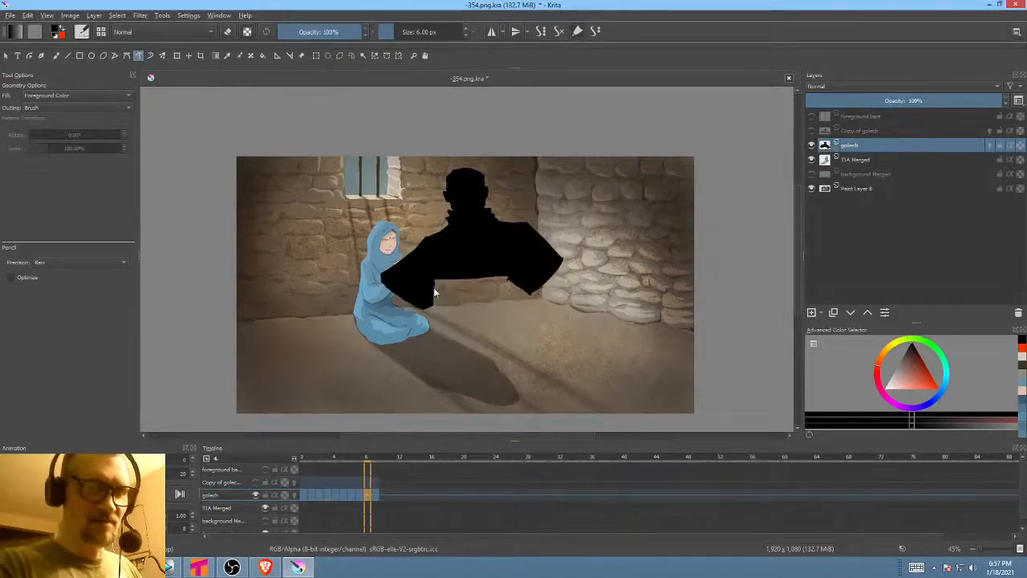
pyautogui.moveTo(434, 292); pyautogui.dragTo(433, 361)
pyautogui.moveTo(434, 416)
pyautogui.mouseDown()
pyautogui.moveTo(495, 430)
pyautogui.moveTo(507, 414)
pyautogui.moveTo(504, 260)
pyautogui.mouseUp()
# - Check frame 9 and widen frame 8's lower body with a black strip along the side away from the woman
pyautogui.press('Left')
pyautogui.press('Right')
pyautogui.press('Right')
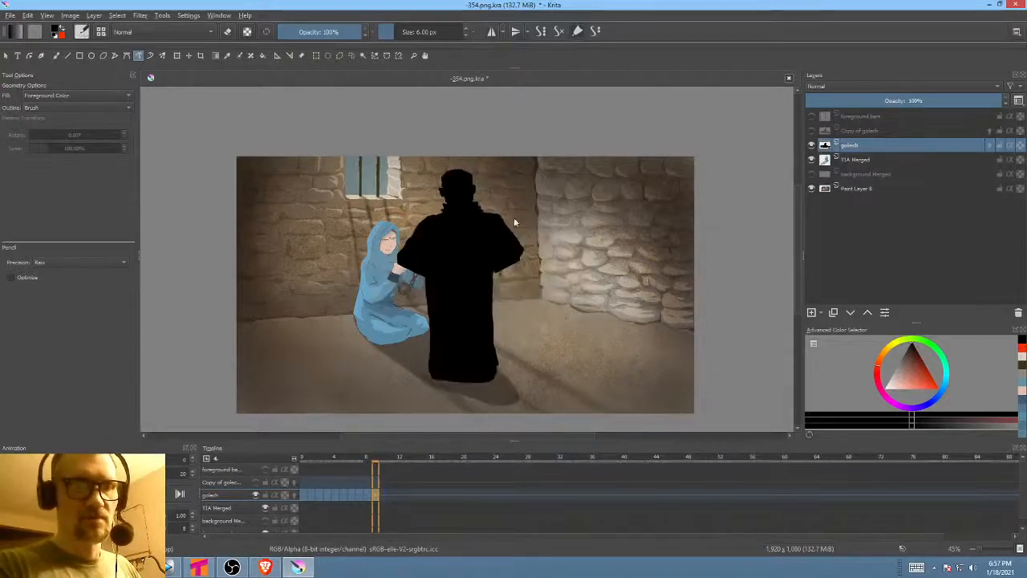
pyautogui.press('Left')
pyautogui.press('Right')
pyautogui.press('Left')
pyautogui.moveTo(515, 259); pyautogui.dragTo(516, 342)
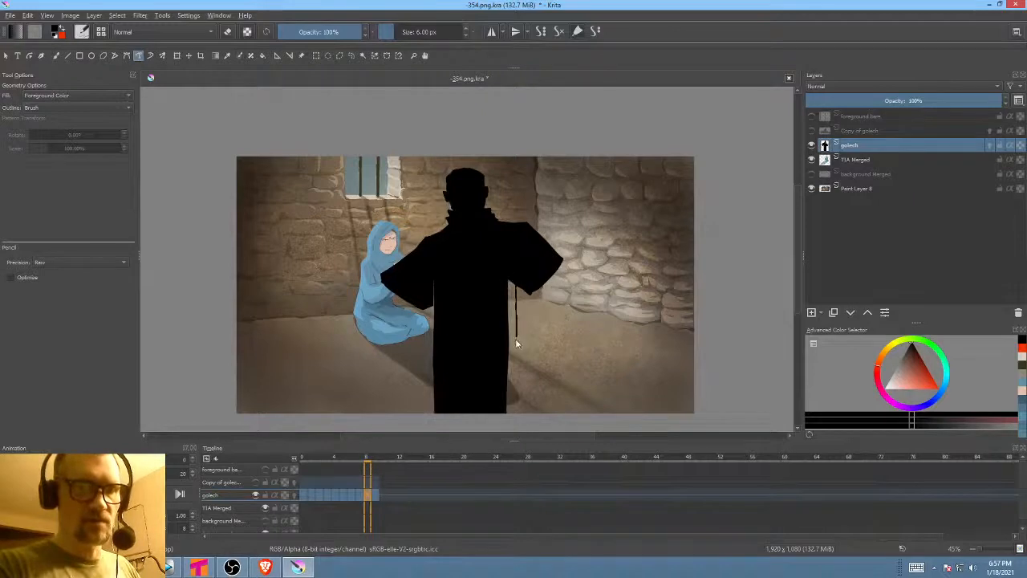
pyautogui.moveTo(516, 413); pyautogui.dragTo(491, 420)
# - Compare the widened figure on frame 8 with the silhouettes on frames 7 and 9
pyautogui.press('Left')
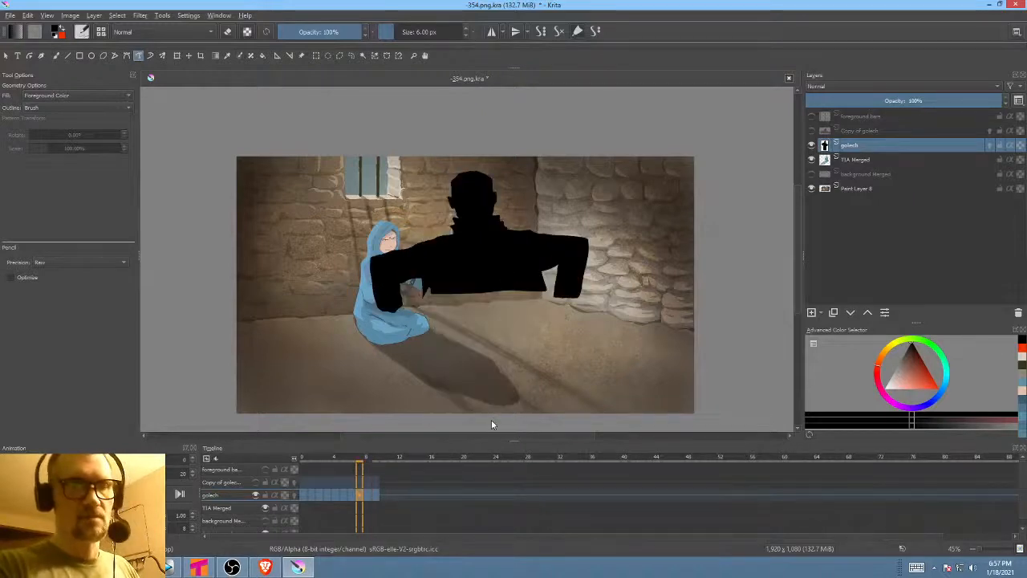
pyautogui.press('Right')
pyautogui.press('Right')
pyautogui.press('Left')
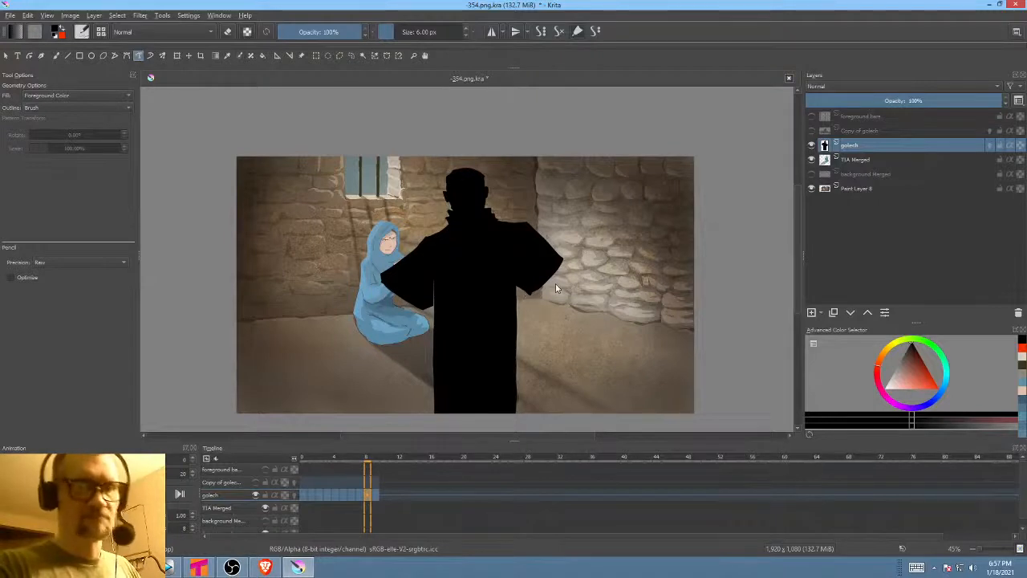
pyautogui.press('Left')
pyautogui.press('Right')
pyautogui.press('Right')
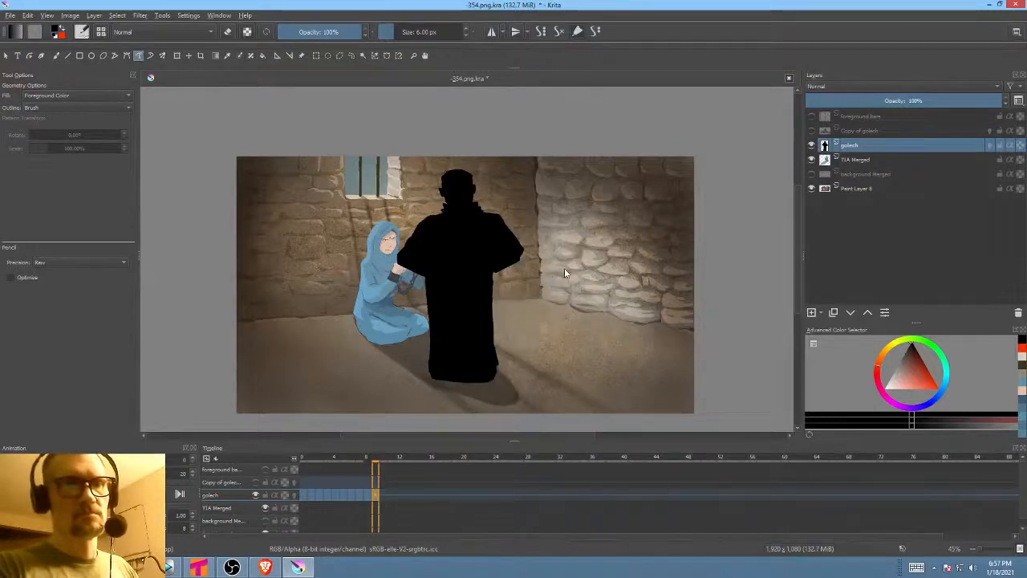
pyautogui.press('Left')
pyautogui.press('Left')
pyautogui.press('Right')
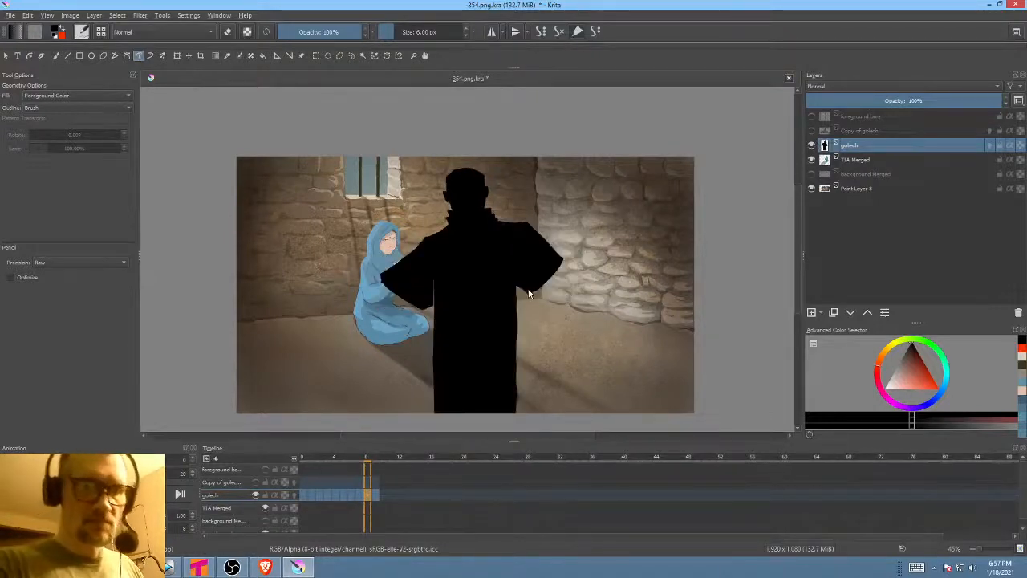
# - Fill the corners beneath both sleeves in black where they meet the body on frame 8
pyautogui.moveTo(526, 292)
pyautogui.mouseDown()
pyautogui.moveTo(517, 311)
pyautogui.moveTo(522, 300)
pyautogui.mouseUp()
pyautogui.hotkey('ctrl', 'z')
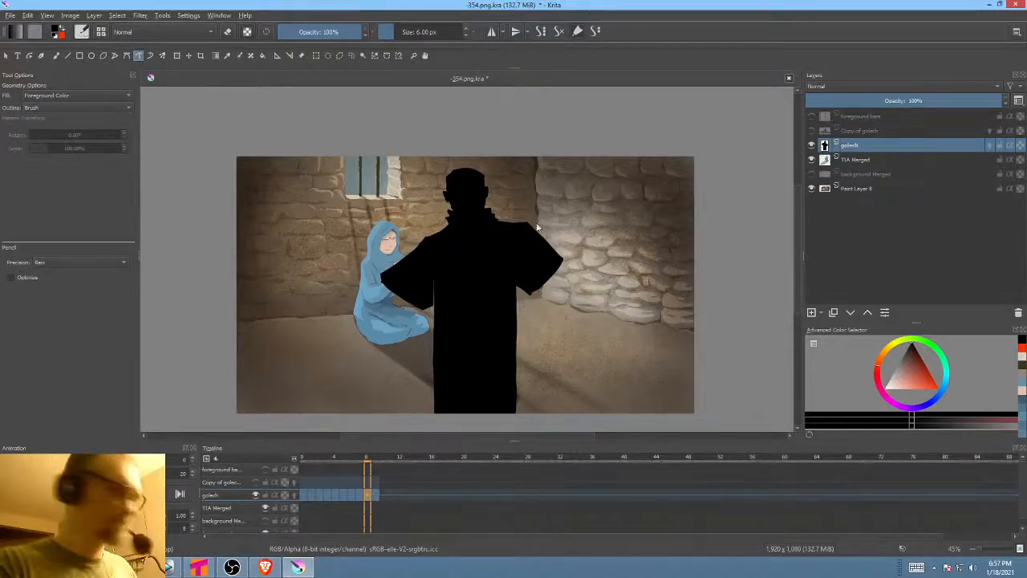
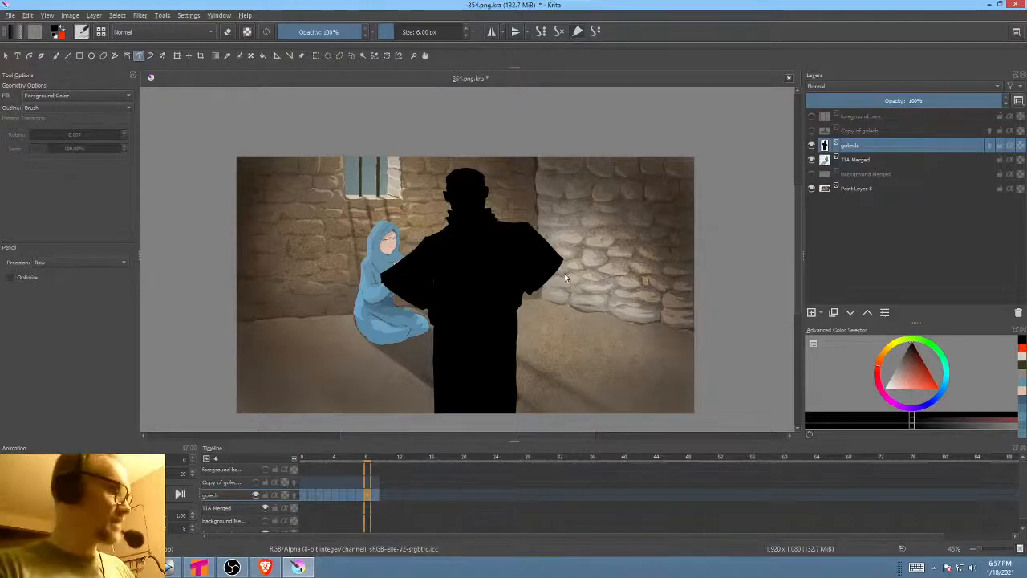
pyautogui.press('Right')
pyautogui.press('Left')
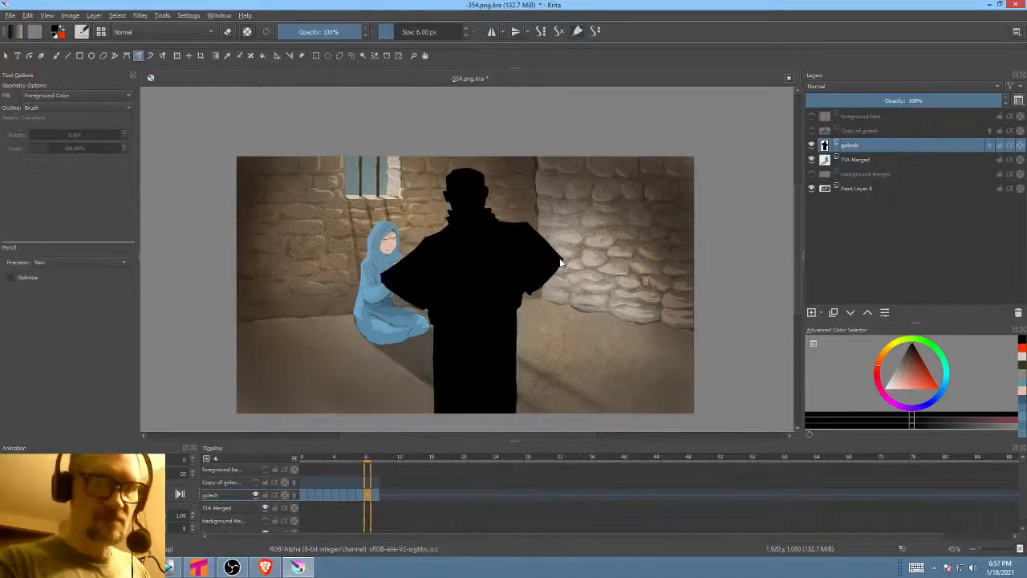
# - On frame 8, extend the elbow away from the woman slightly and fill out the upper arm nearer her in black
pyautogui.moveTo(529, 292); pyautogui.dragTo(530, 294)
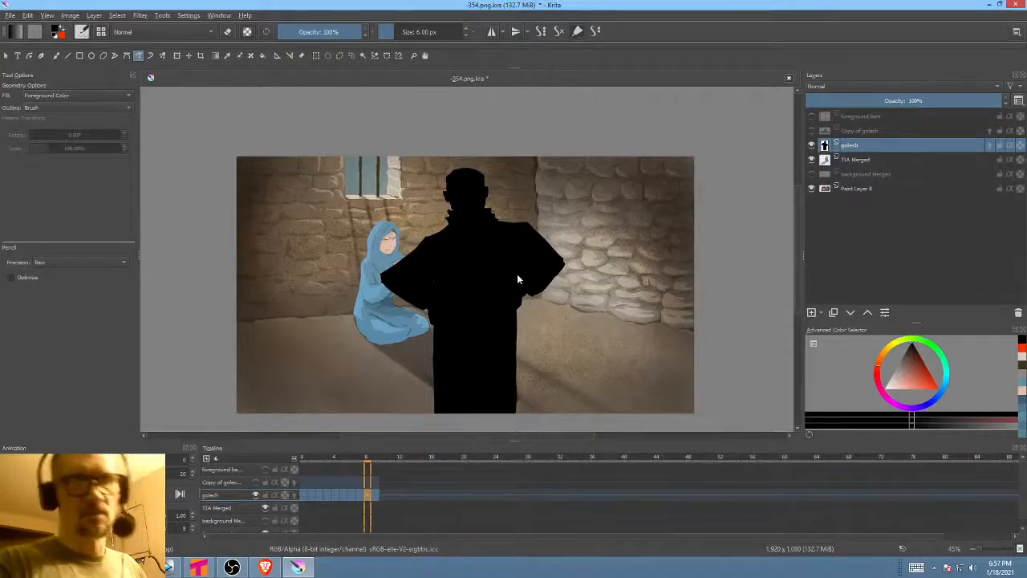
pyautogui.press('Right')
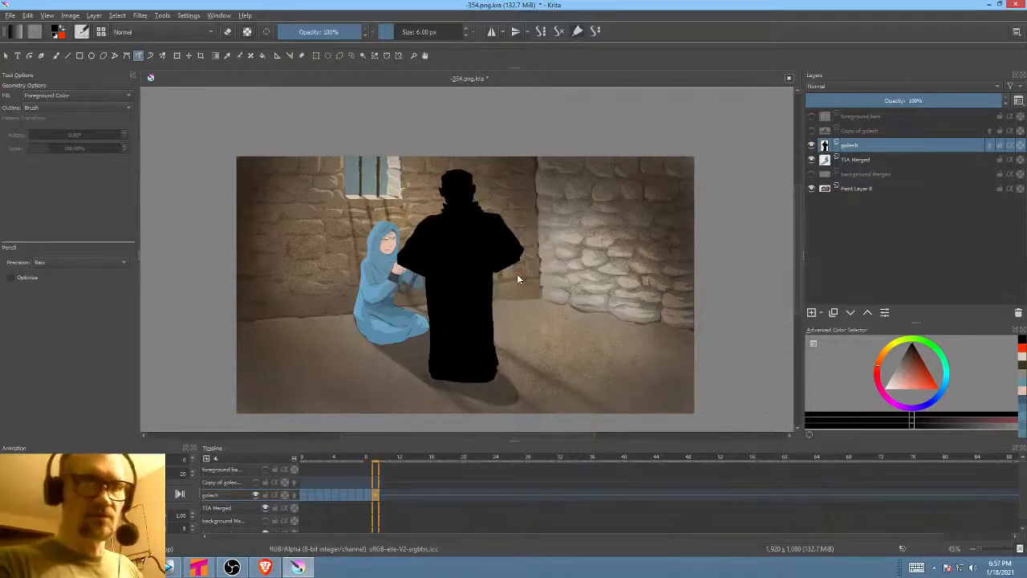
pyautogui.press('Left')
pyautogui.moveTo(451, 218)
pyautogui.mouseDown()
pyautogui.moveTo(425, 242)
pyautogui.moveTo(418, 270)
pyautogui.mouseUp()
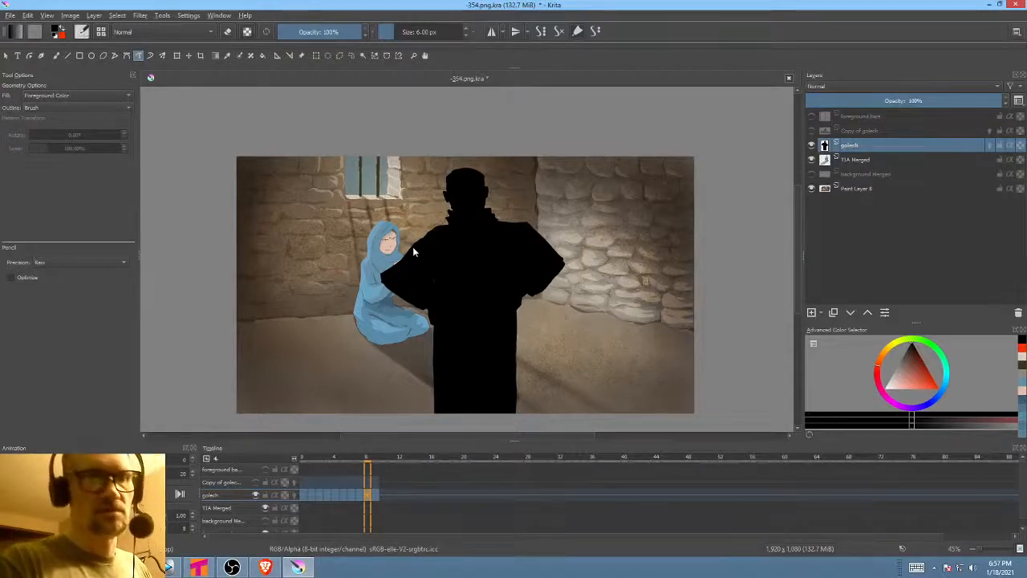
# - Flip between frames 7, 8 and 9 to examine how the reshaped arms and body on frame 8 fit the motion
pyautogui.press('Right')
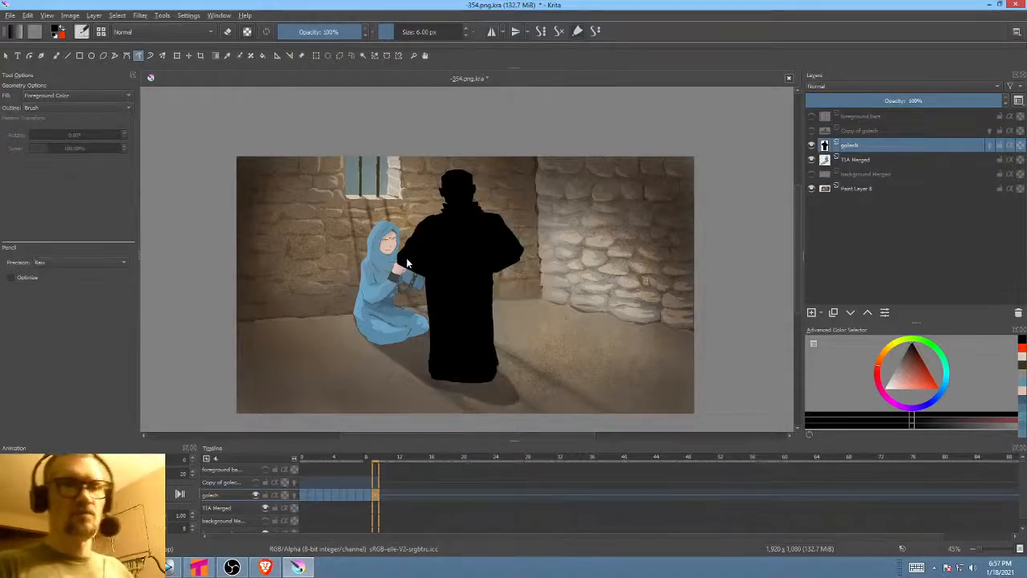
pyautogui.press('Left')
pyautogui.press('Left')
pyautogui.press('Right')
pyautogui.press('Right')
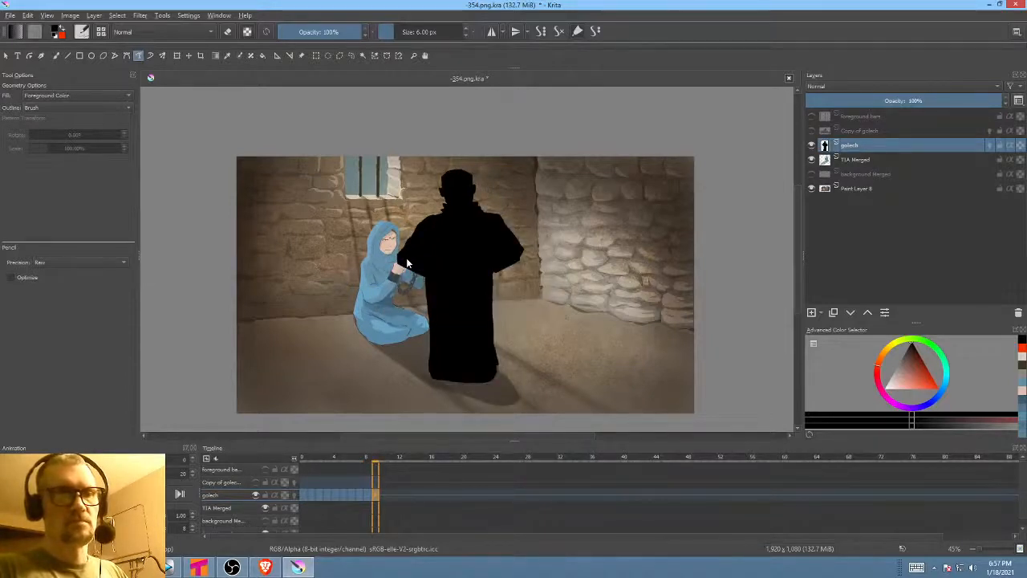
pyautogui.press('Left')
pyautogui.press('Right')
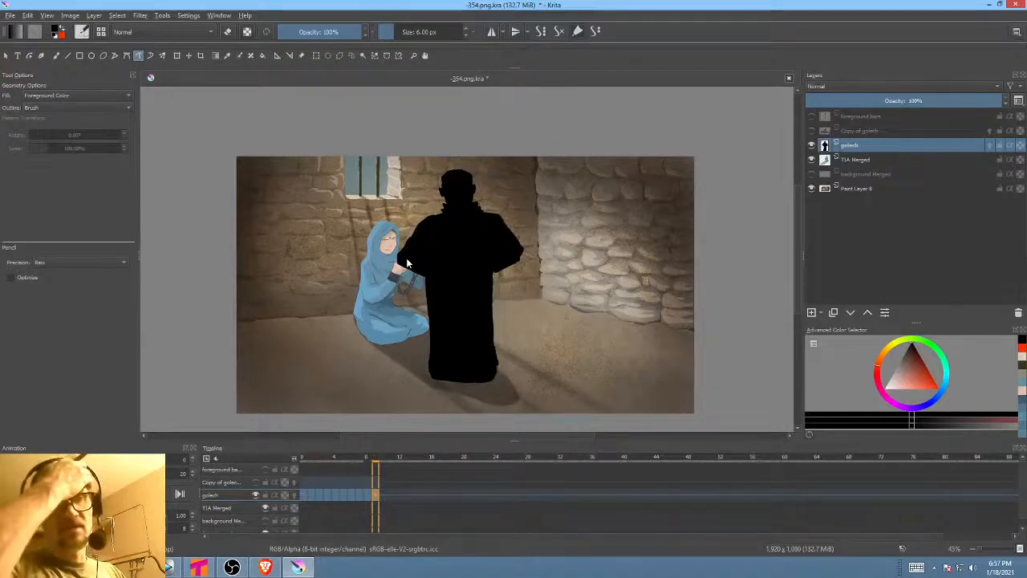
pyautogui.press('Left')
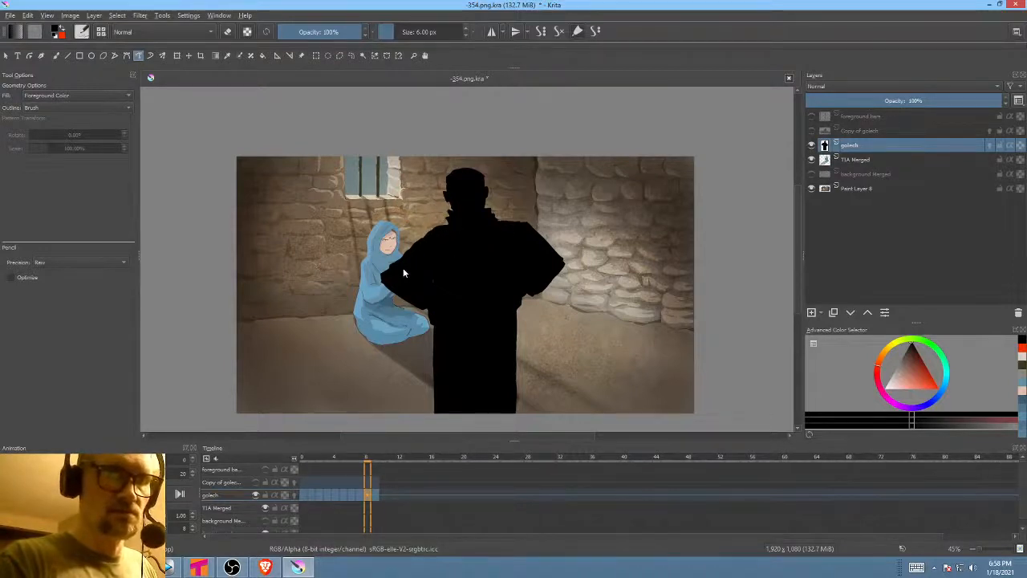
pyautogui.press('Right')
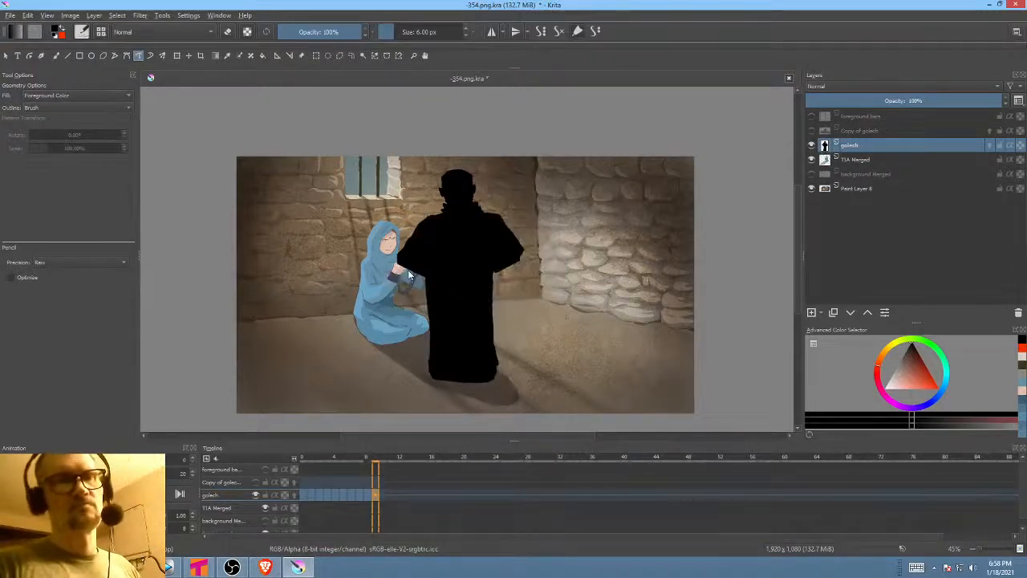
pyautogui.scroll(3, 654, 324)
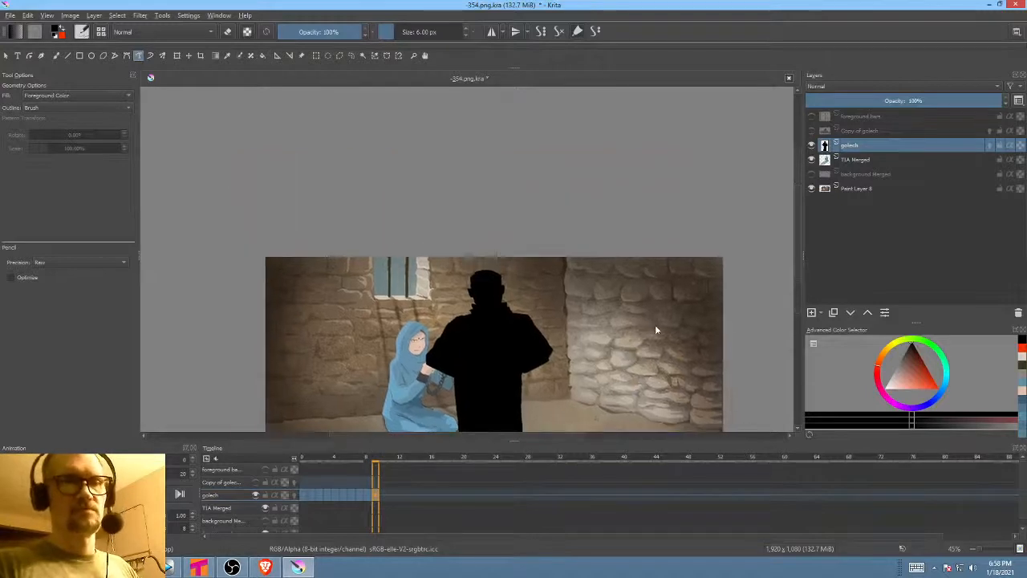
pyautogui.press('Left')
pyautogui.press('Left')
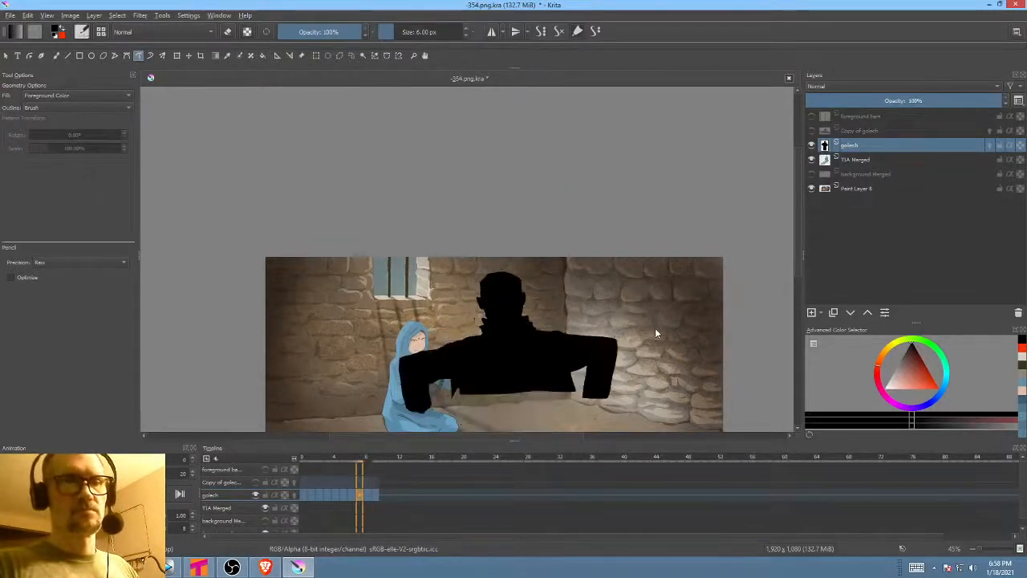
pyautogui.press('Right')
pyautogui.press('Right')
pyautogui.press('Left')
pyautogui.scroll(-3, 655, 331)
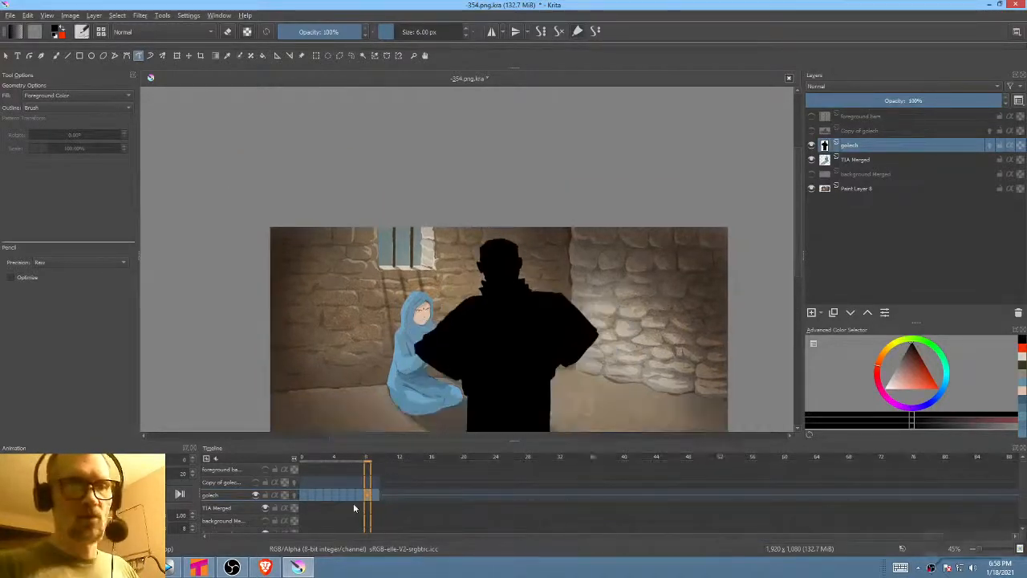
pyautogui.scroll(-3, 565, 331)
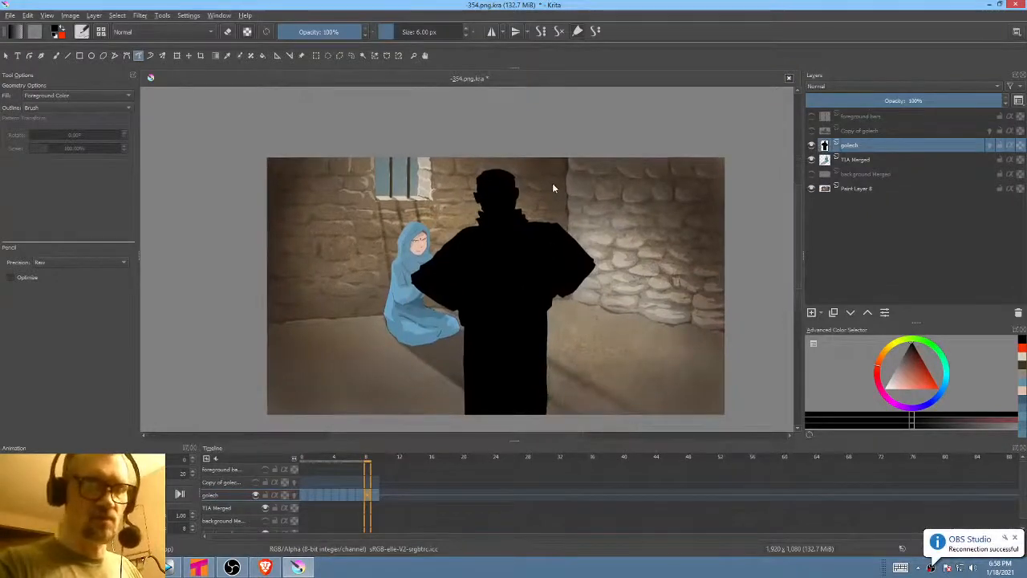
# - On frame 7, fill in the lower body in black from beneath the sleeves down to the picture's bottom edge
pyautogui.press('Left')
pyautogui.press('Right')
pyautogui.press('Left')
pyautogui.press('Right')
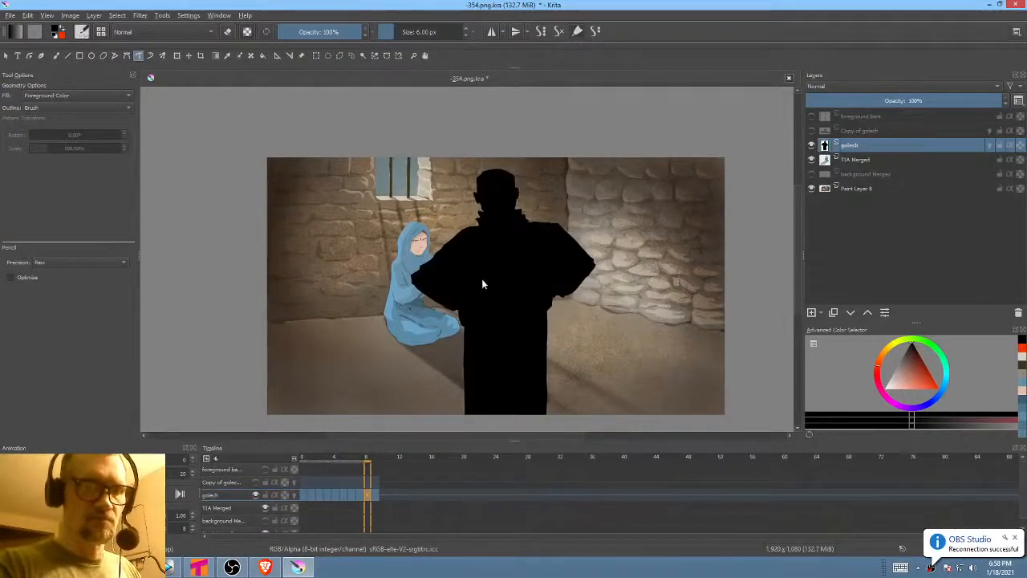
pyautogui.press('Left')
pyautogui.moveTo(474, 279); pyautogui.dragTo(470, 429)
pyautogui.moveTo(539, 433)
pyautogui.mouseDown()
pyautogui.moveTo(563, 391)
pyautogui.moveTo(564, 274)
pyautogui.mouseUp()
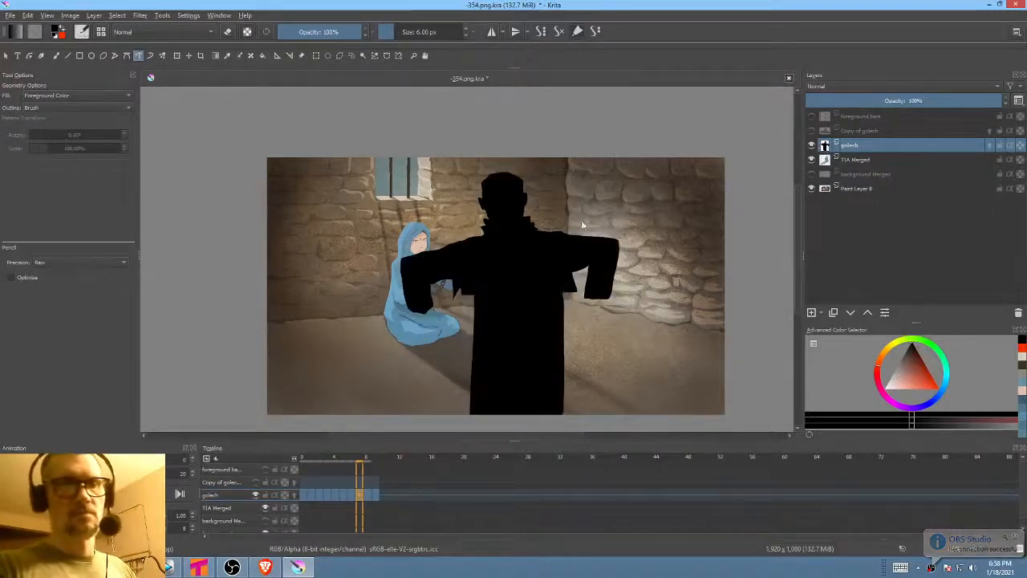
# - Widen the lower body slightly in black on the side nearer the woman on frame 7
pyautogui.press('Right')
pyautogui.press('Left')
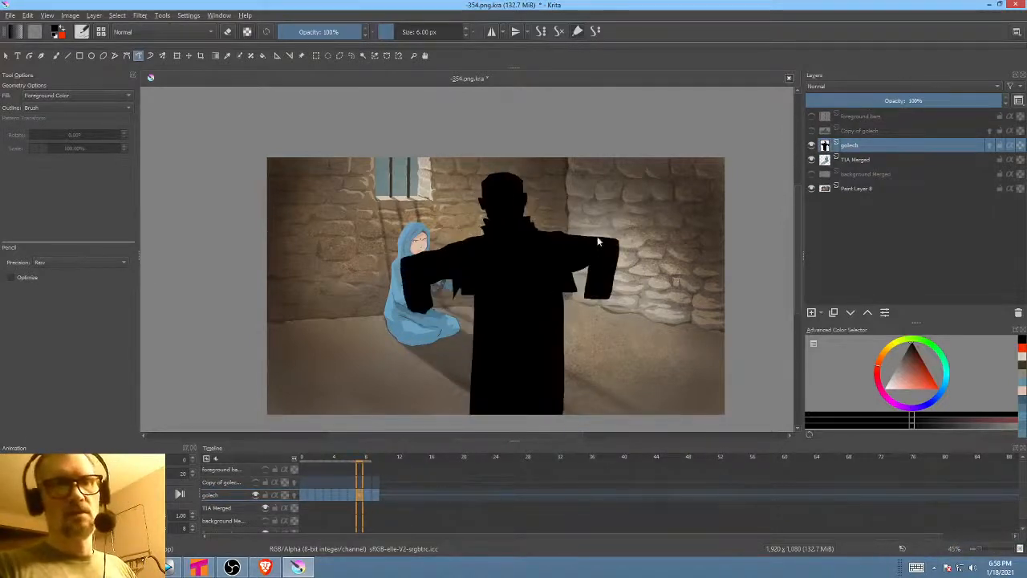
pyautogui.moveTo(465, 293); pyautogui.dragTo(478, 420)
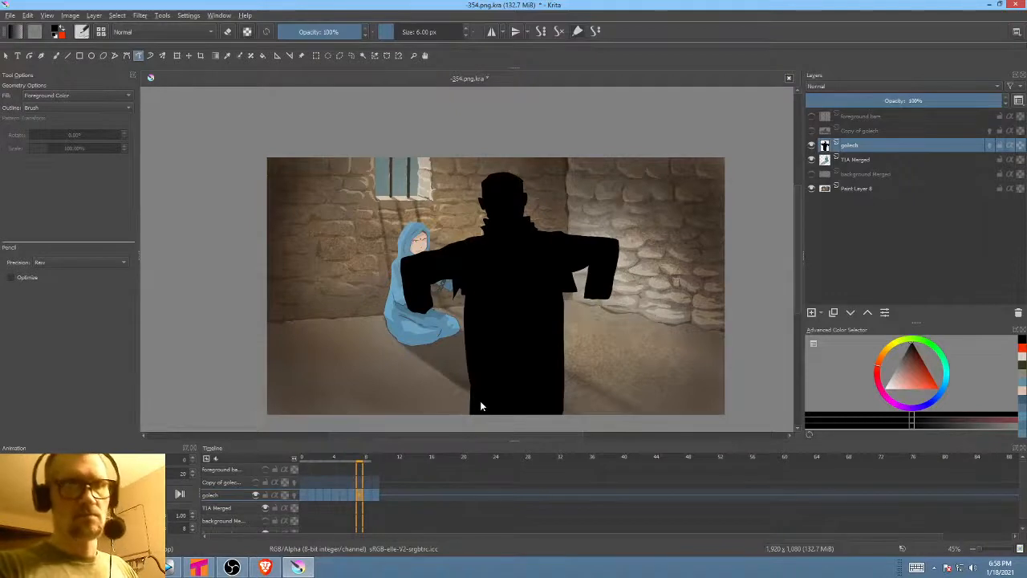
# - Flip between frames 6, 7, 8 and 9 to examine how the body width carries through the motion
pyautogui.press('Right')
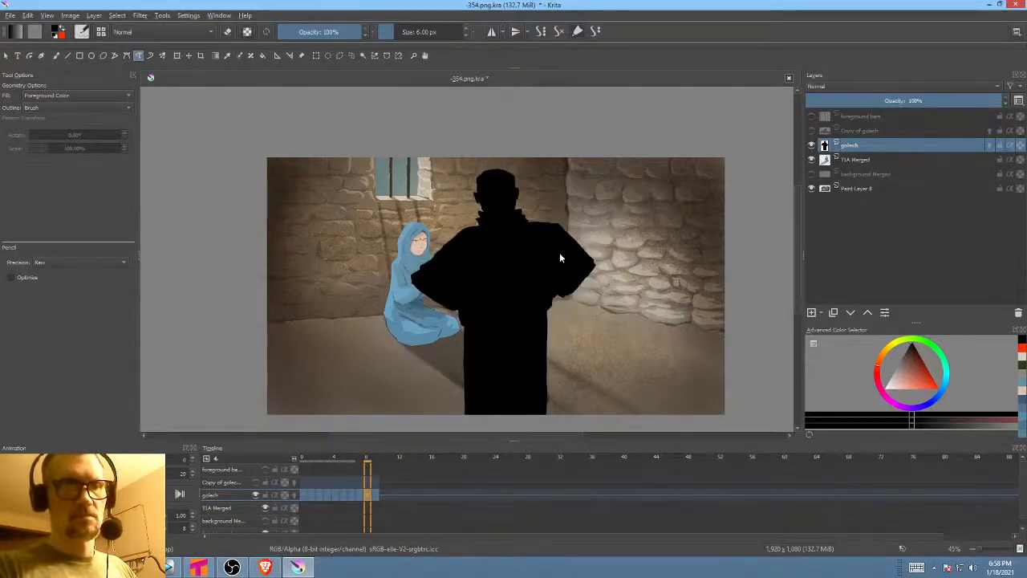
pyautogui.press('Right')
pyautogui.press('Left')
pyautogui.press('Left')
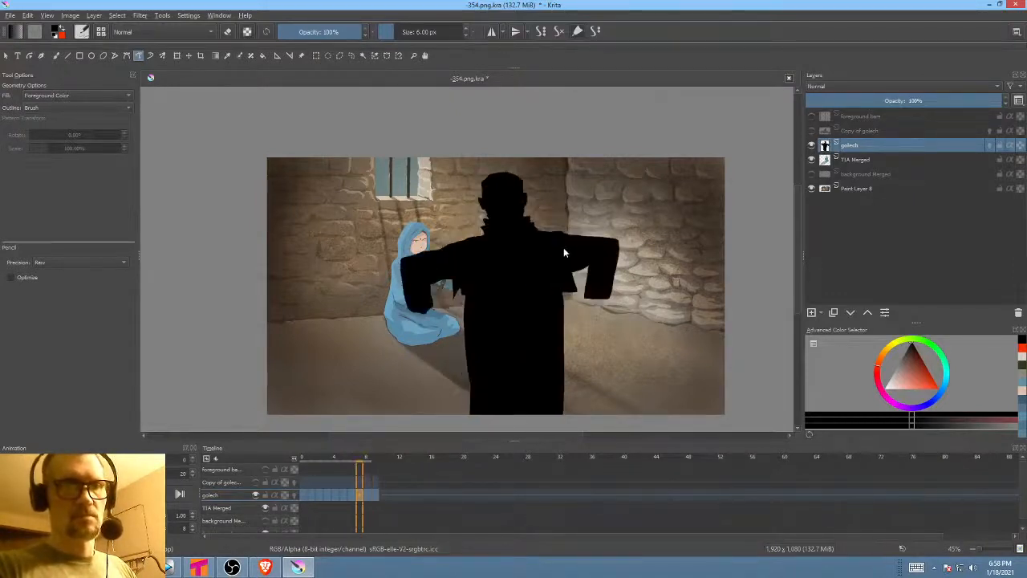
pyautogui.press('Right')
pyautogui.press('Left')
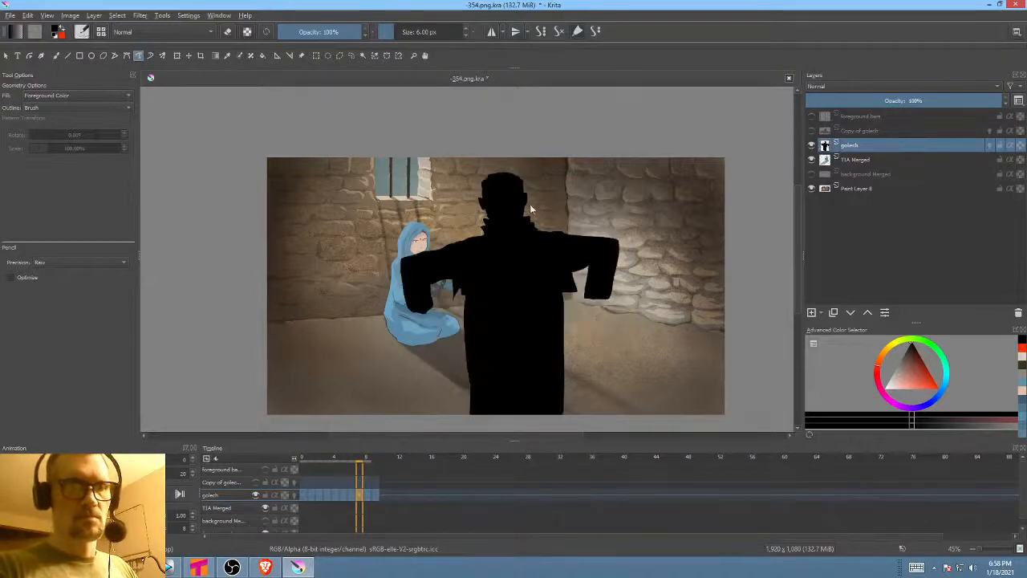
pyautogui.press('Left')
pyautogui.press('Right')
pyautogui.press('Right')
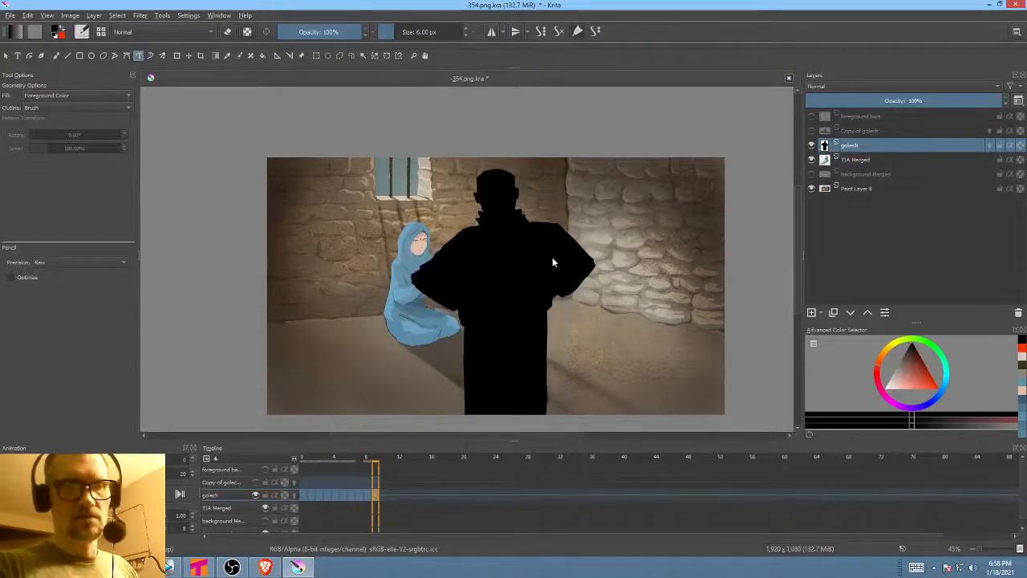
pyautogui.press('Right')
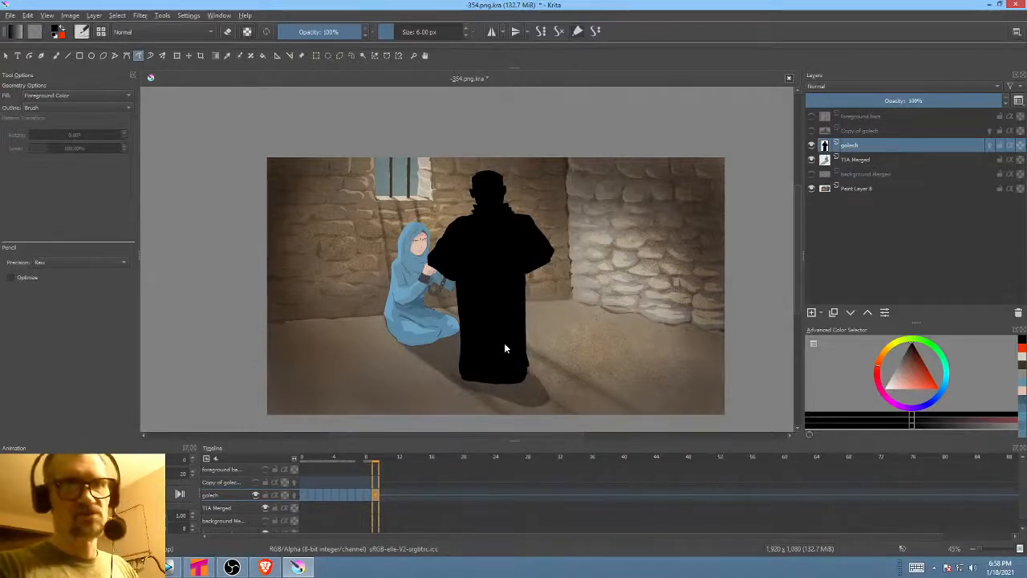
# - Widen the lower body in black on the side away from the woman on frames 8 and 7
pyautogui.press('Left')
pyautogui.moveTo(553, 288); pyautogui.dragTo(551, 411)
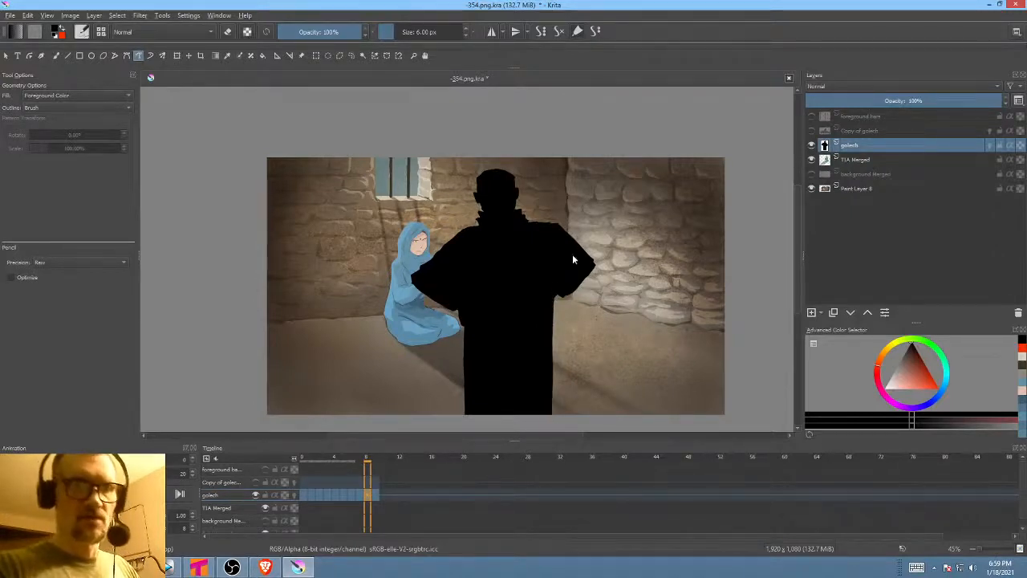
pyautogui.press('Right')
pyautogui.press('Left')
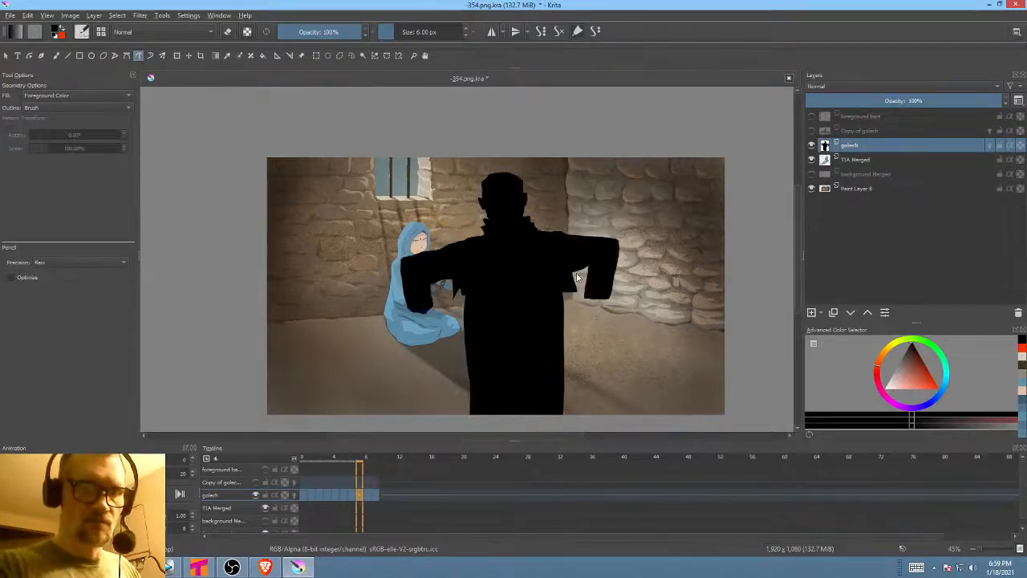
pyautogui.moveTo(569, 276); pyautogui.dragTo(566, 417)
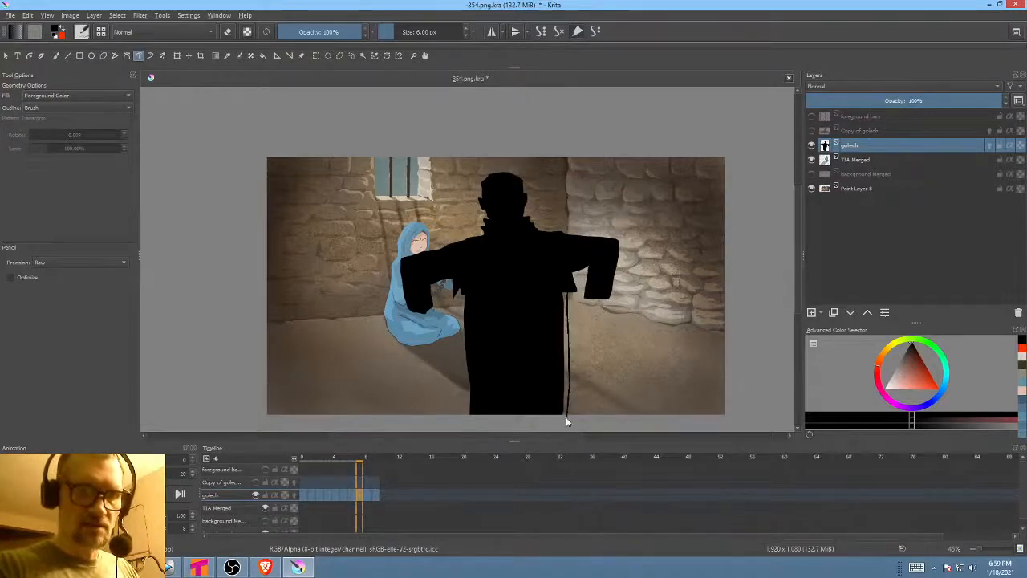
# - On frame 6, draw the lower body in black between the arms, from the torso down past the picture's bottom edge
pyautogui.press('Left')
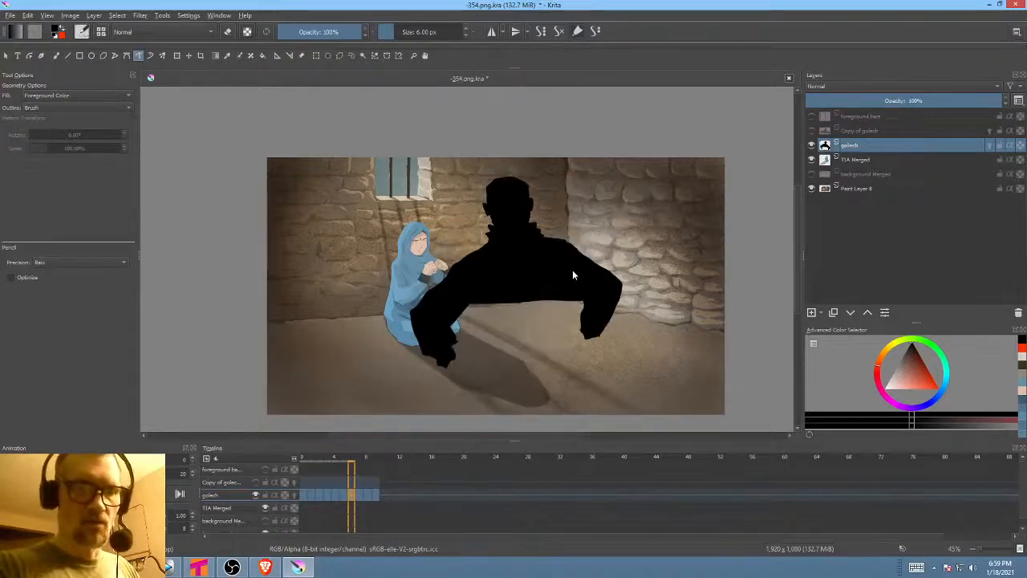
pyautogui.moveTo(572, 276)
pyautogui.mouseDown()
pyautogui.moveTo(573, 420)
pyautogui.moveTo(502, 435)
pyautogui.moveTo(473, 422)
pyautogui.mouseUp()
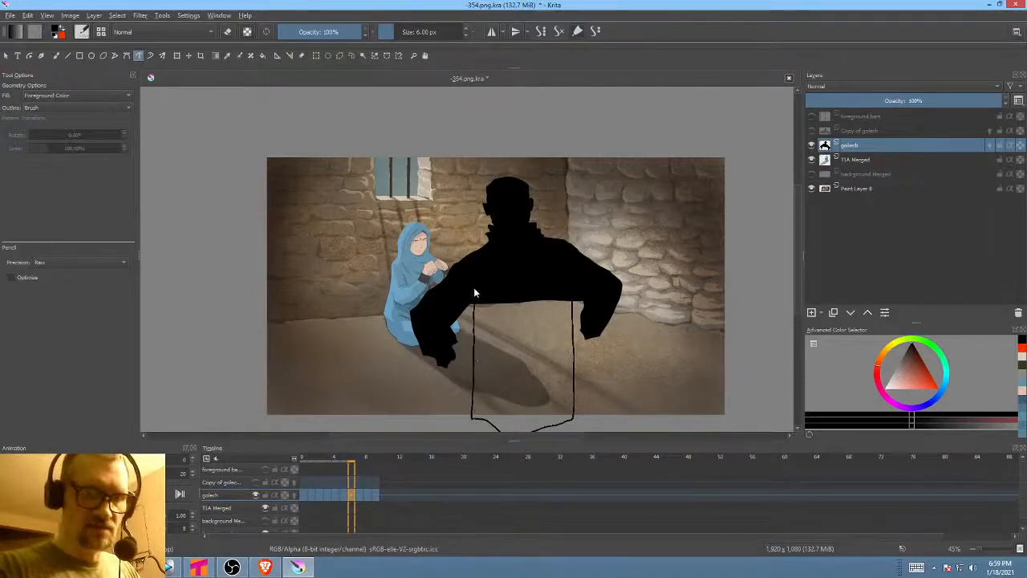
pyautogui.moveTo(473, 293); pyautogui.dragTo(477, 285)
# - Fill in the lower body in black beneath the torso on frame 5, reaching the picture's bottom edge
pyautogui.press('Left')
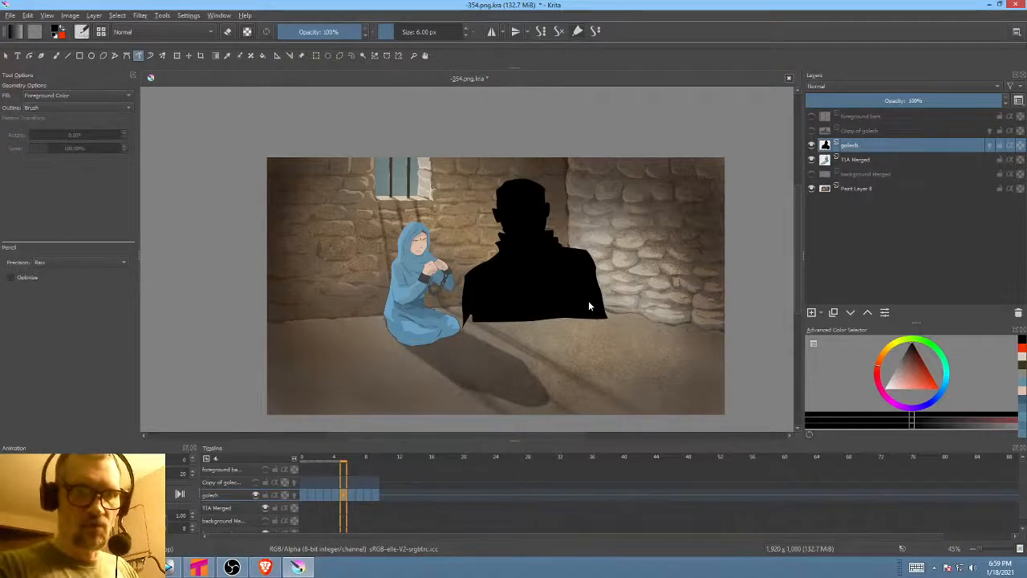
pyautogui.moveTo(588, 306); pyautogui.dragTo(590, 378)
pyautogui.moveTo(578, 419); pyautogui.dragTo(460, 422)
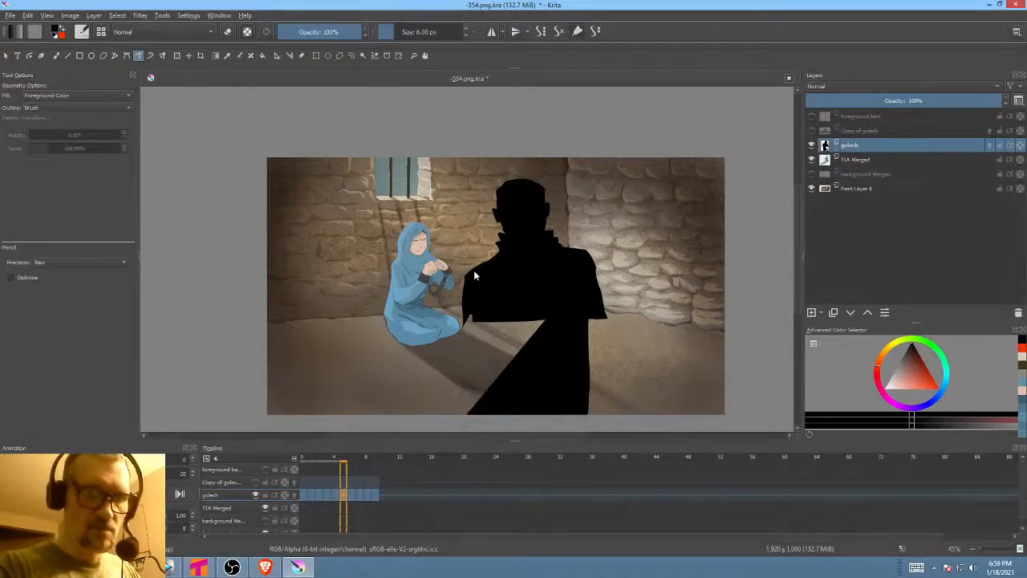
# - On frame 4, fill in the black lower body beneath the torso and round out the shoulder away from the woman
pyautogui.press('Left')
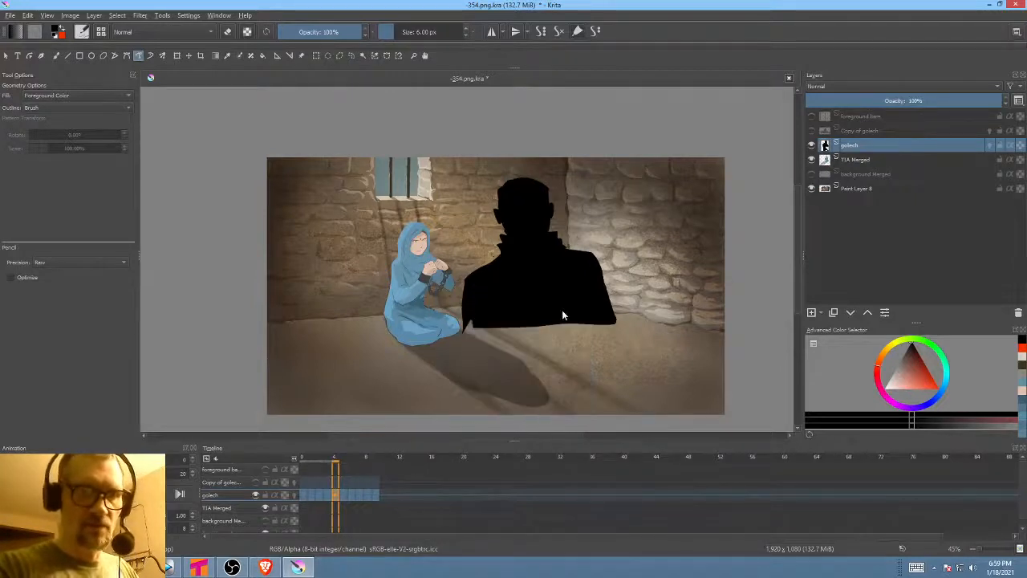
pyautogui.moveTo(478, 423); pyautogui.dragTo(550, 415)
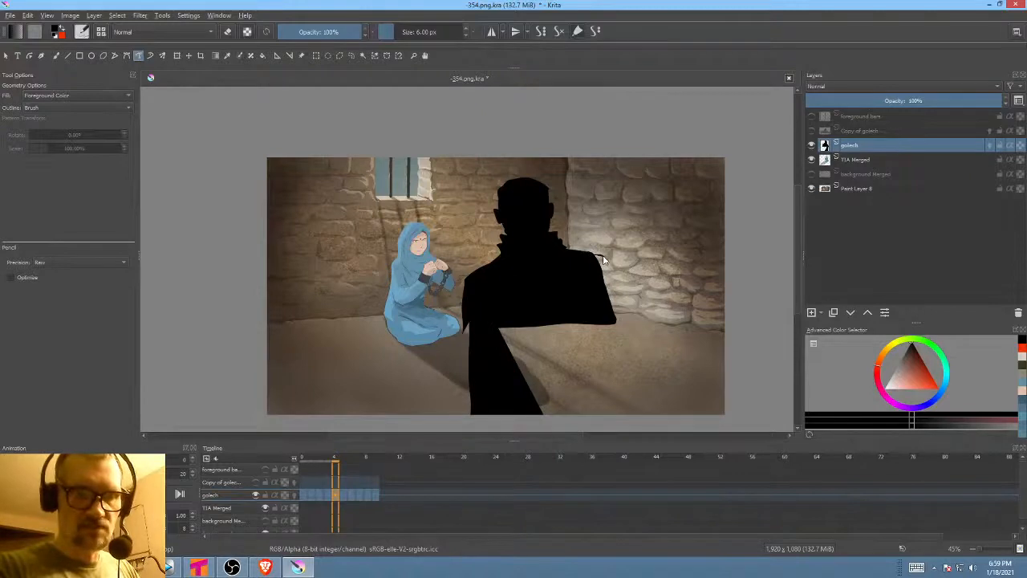
pyautogui.moveTo(602, 255); pyautogui.dragTo(612, 335)
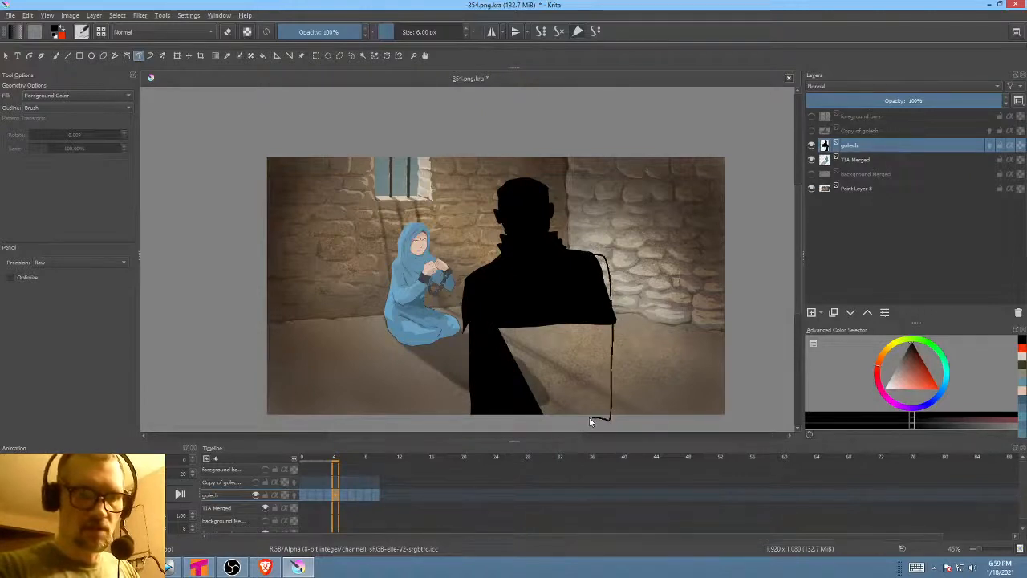
pyautogui.moveTo(589, 421)
pyautogui.mouseDown()
pyautogui.moveTo(534, 415)
pyautogui.moveTo(512, 295)
pyautogui.mouseUp()
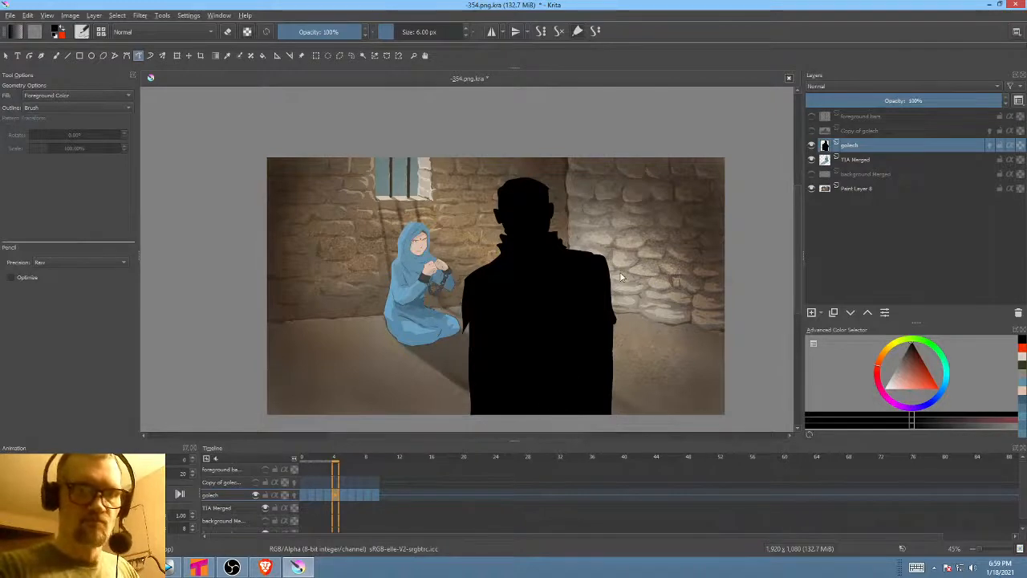
# - On frame 3, extend the black body down past the picture's bottom edge and round out the shoulder away from the woman
pyautogui.press(',')
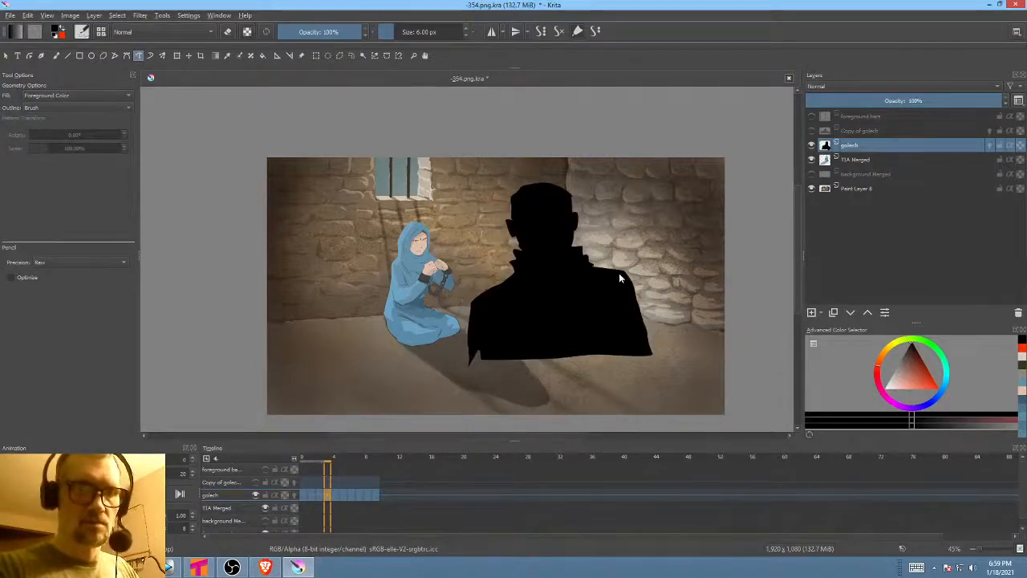
pyautogui.moveTo(619, 276)
pyautogui.mouseDown()
pyautogui.moveTo(636, 299)
pyautogui.moveTo(642, 367)
pyautogui.mouseUp()
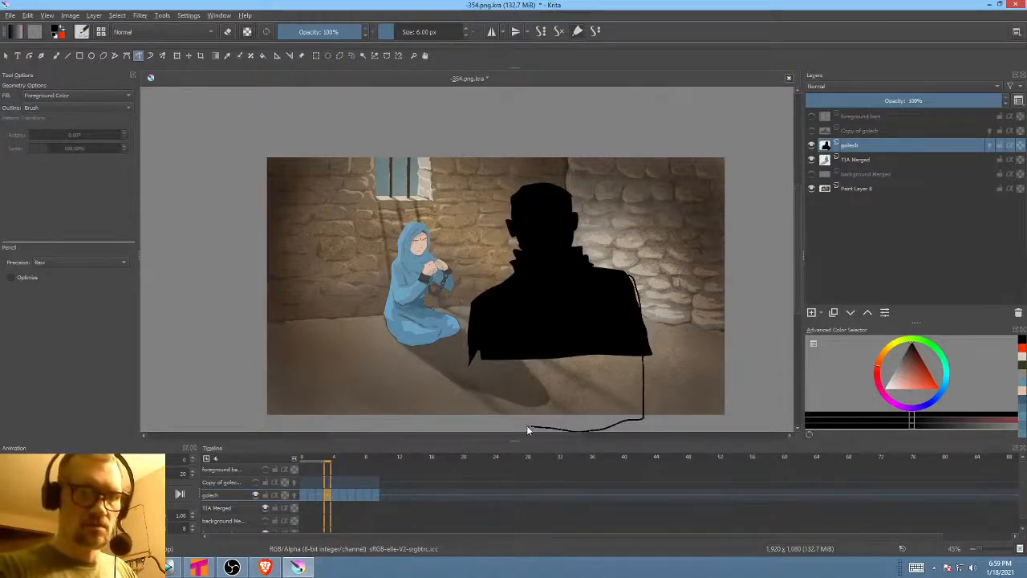
pyautogui.moveTo(526, 430)
pyautogui.mouseDown()
pyautogui.moveTo(475, 421)
pyautogui.moveTo(476, 350)
pyautogui.mouseUp()
# - Fill the gap between the coat and the picture's bottom edge in black on frames 2 and 1
pyautogui.press(',')
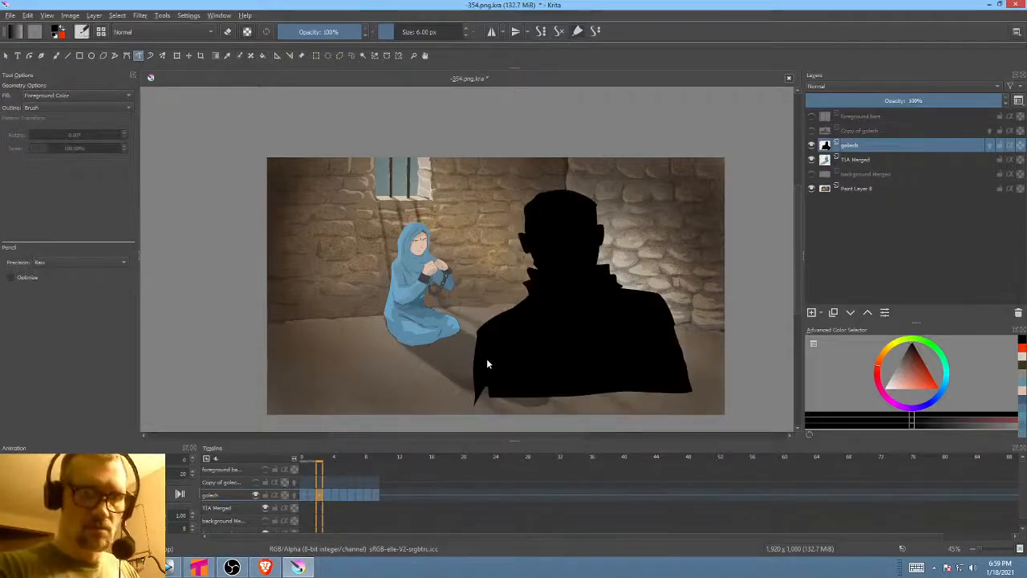
pyautogui.moveTo(481, 412)
pyautogui.mouseDown()
pyautogui.moveTo(666, 419)
pyautogui.moveTo(679, 357)
pyautogui.mouseUp()
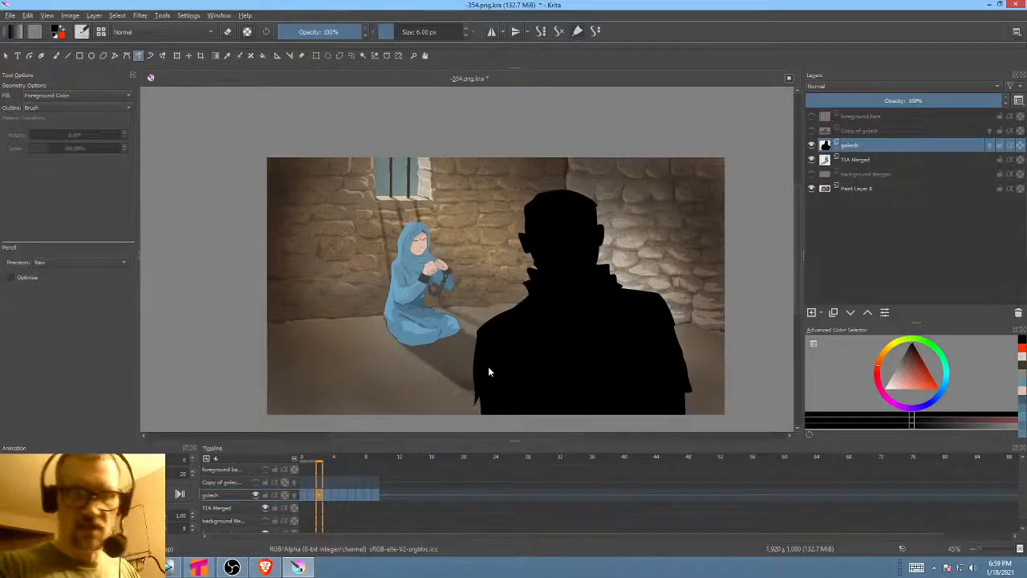
pyautogui.press('Left')
pyautogui.moveTo(568, 300); pyautogui.dragTo(555, 253)
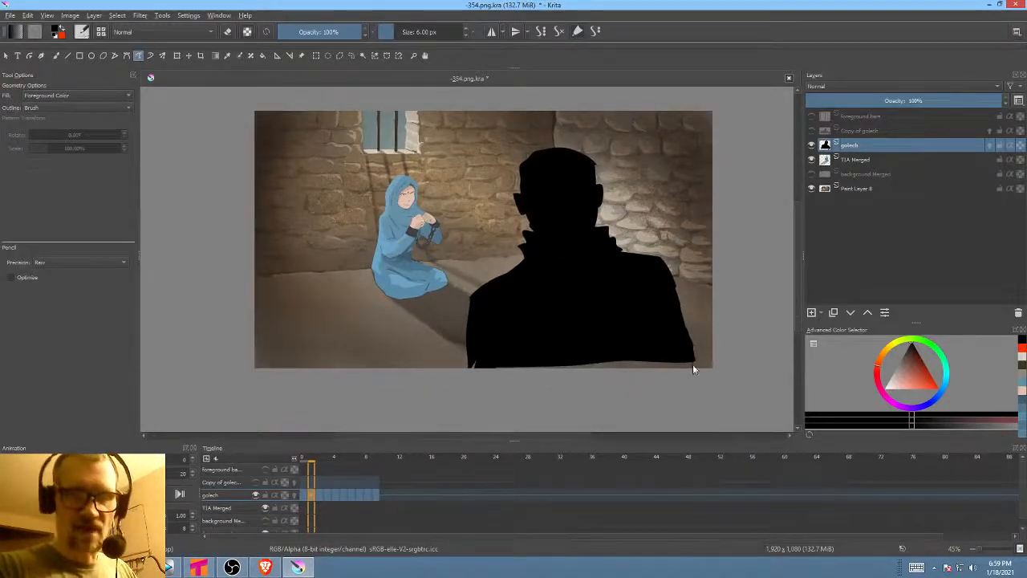
pyautogui.moveTo(693, 364)
pyautogui.mouseDown()
pyautogui.moveTo(516, 390)
pyautogui.moveTo(510, 338)
pyautogui.mouseUp()
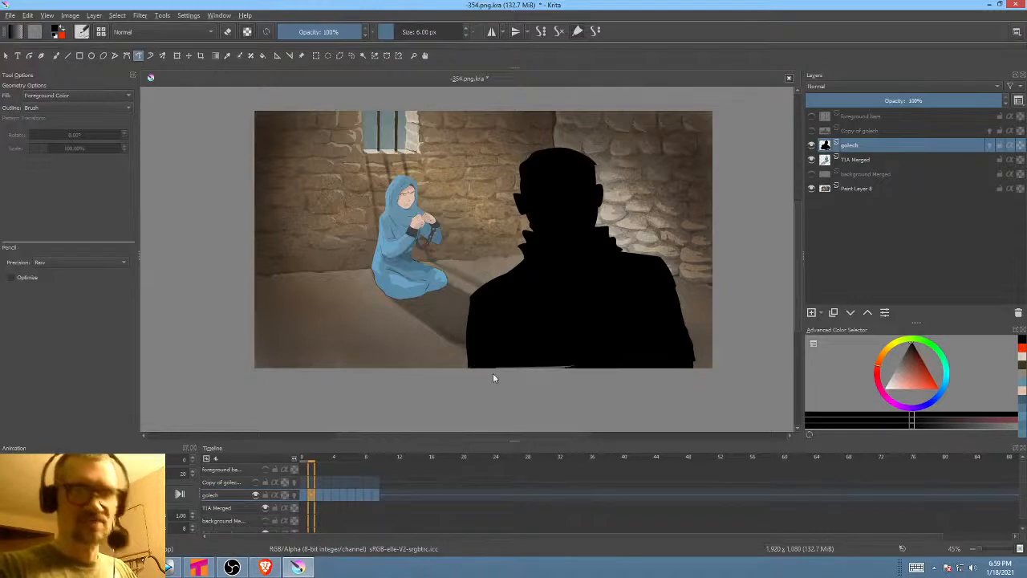
# - Flip through frames 1 to 6 to examine how the completed bodies follow one another
pyautogui.press('Right')
pyautogui.press('Right')
pyautogui.press('Right')
pyautogui.press('Right')
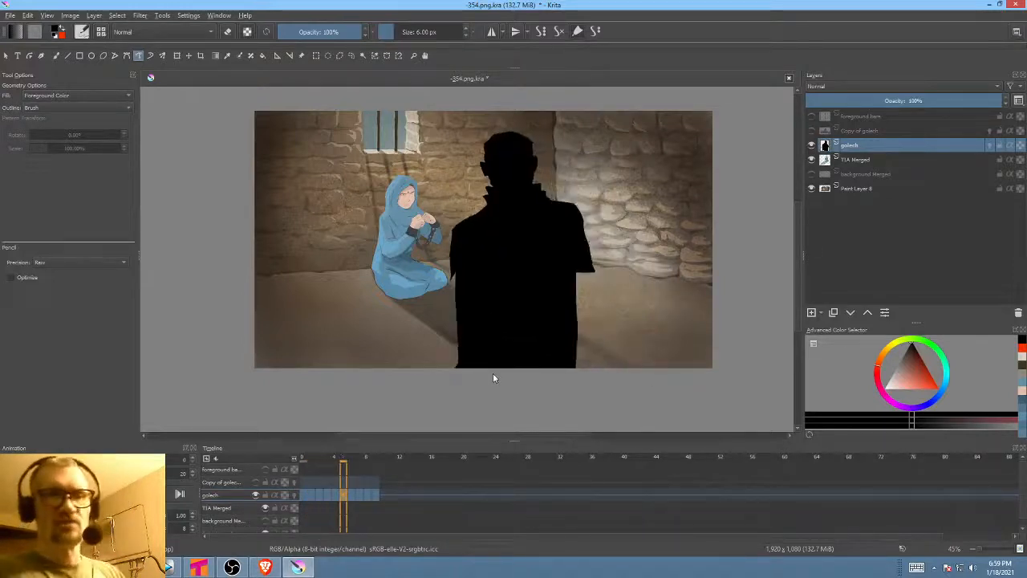
pyautogui.press('Right')
pyautogui.press('Left')
pyautogui.press('Left')
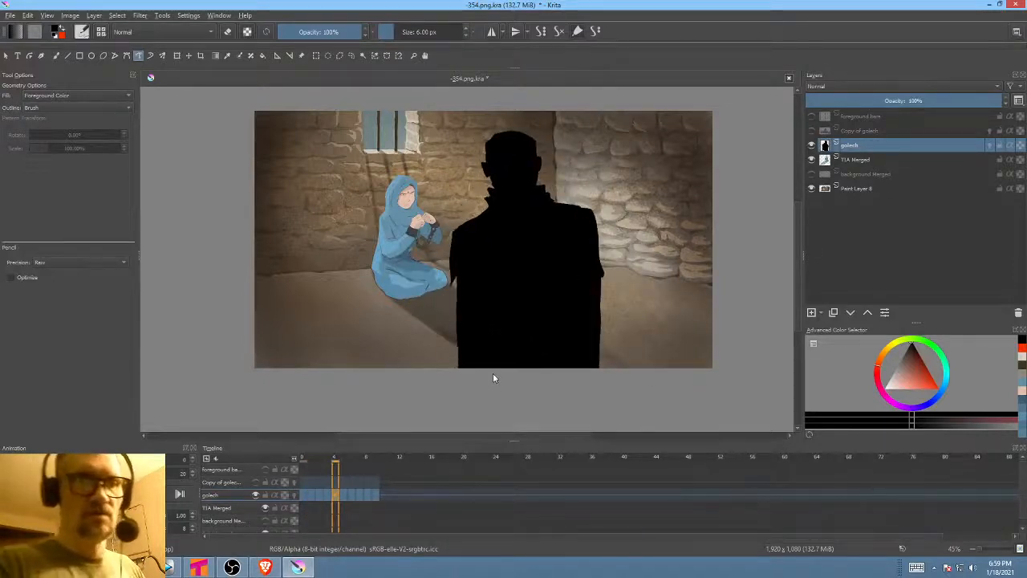
pyautogui.press('Left')
pyautogui.press('Right')
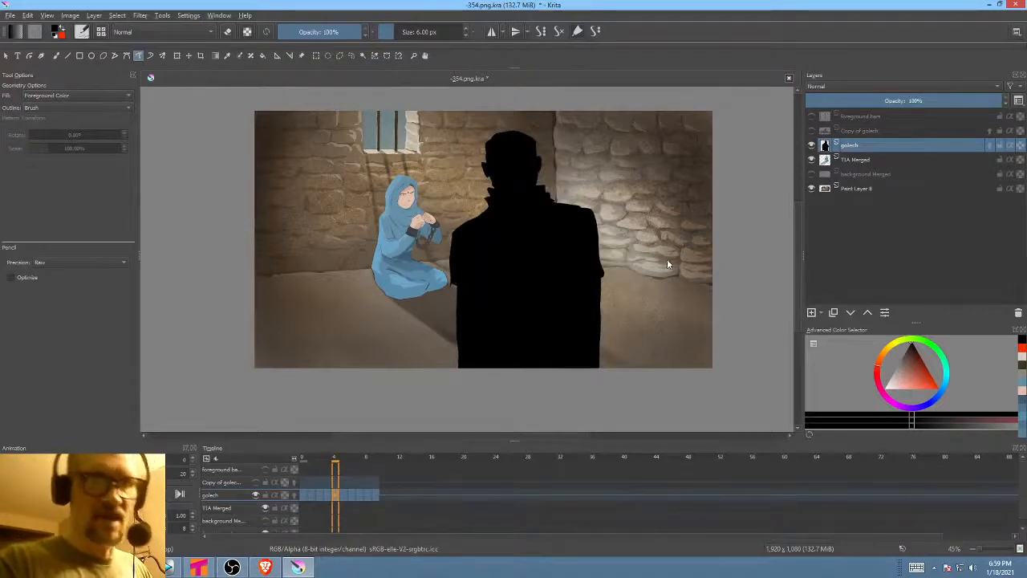
pyautogui.press('Right')
pyautogui.press('Left')
pyautogui.press('Left')
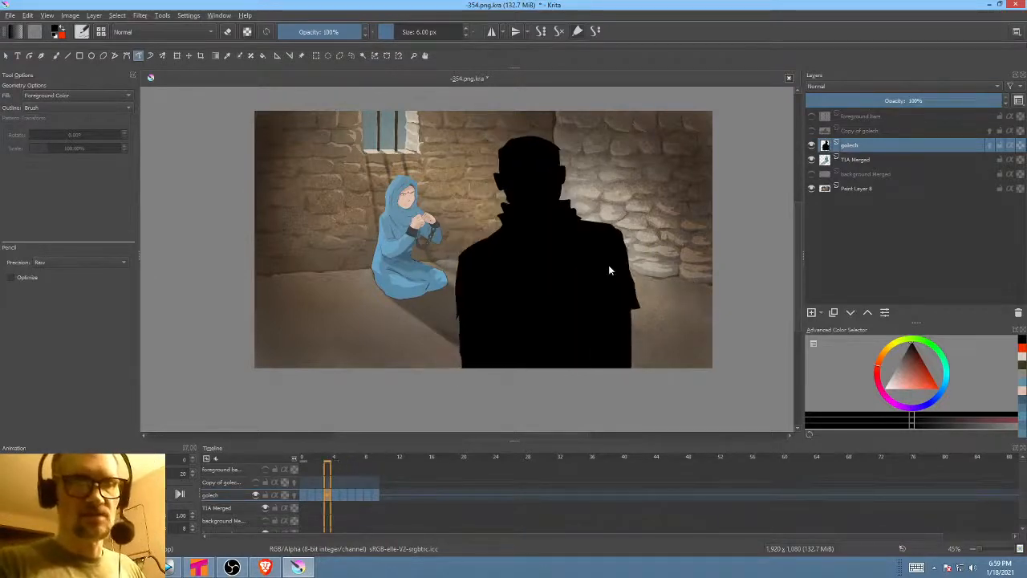
# - Fill the small notch beneath the sleeve nearer the woman in black on frames 2 and 3
pyautogui.press('Left')
pyautogui.press('Left')
pyautogui.press('Right')
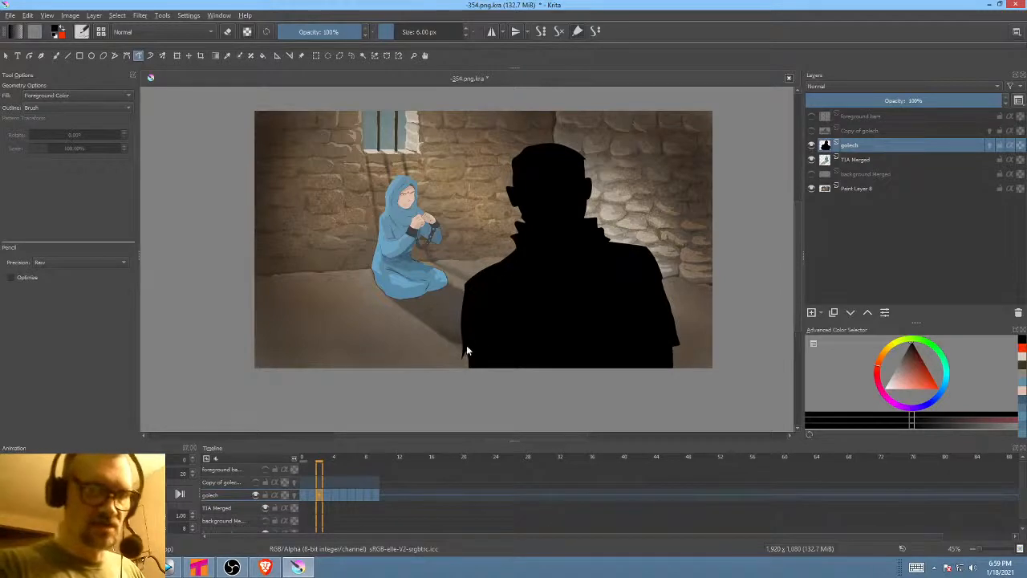
pyautogui.press('Right')
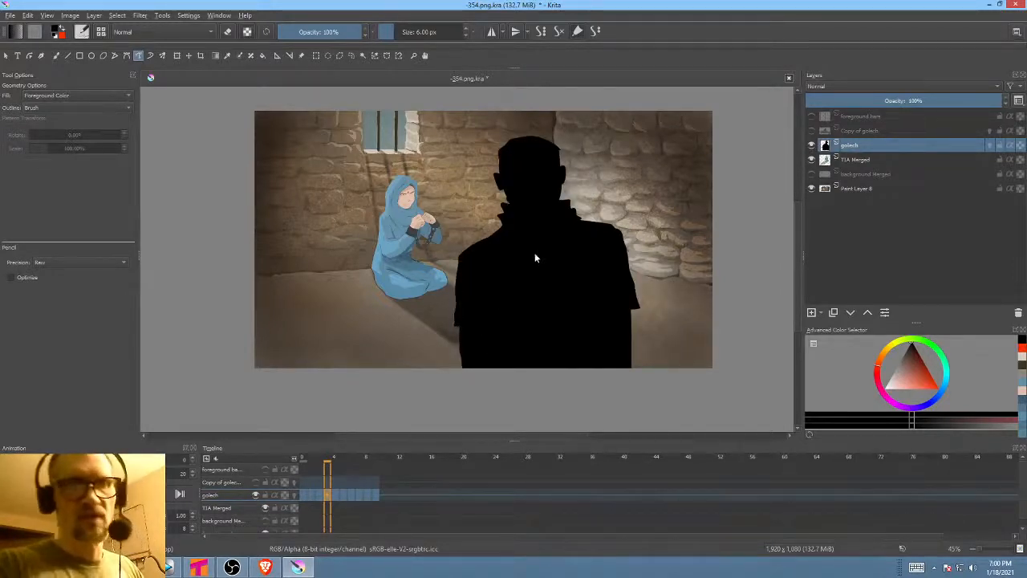
# - Run through the silhouette frames up to frame 9 and back, and play the animation to examine the motion
pyautogui.press('Right')
pyautogui.press('Right')
pyautogui.press('Right')
pyautogui.press('Right')
pyautogui.press('Right')
pyautogui.press('Right')
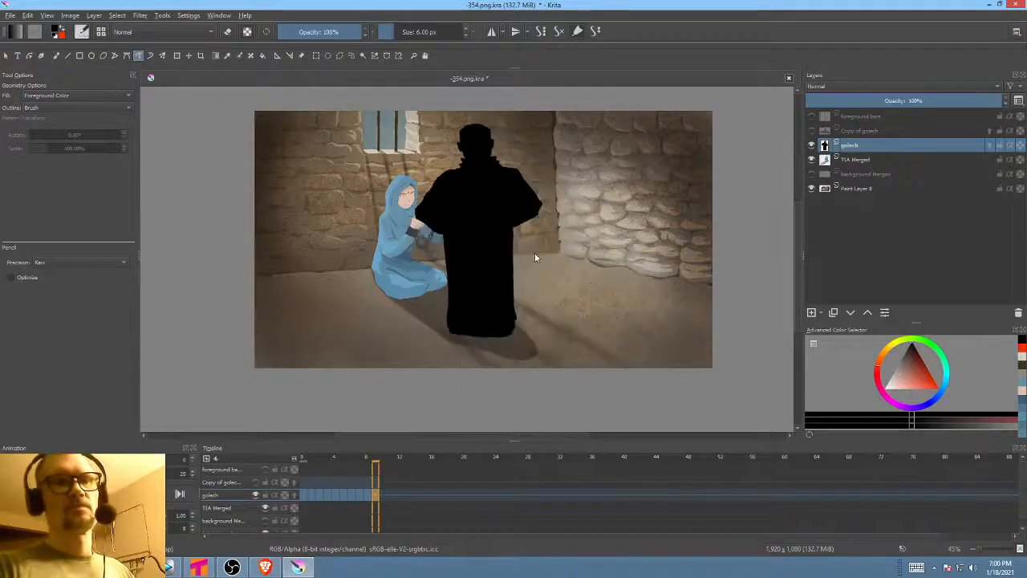
pyautogui.press('Left')
pyautogui.press('Left')
pyautogui.press('Left')
pyautogui.press('Left')
pyautogui.press('Left')
pyautogui.press('Left')
pyautogui.press('Left')
pyautogui.press('Left')
pyautogui.press('Left')
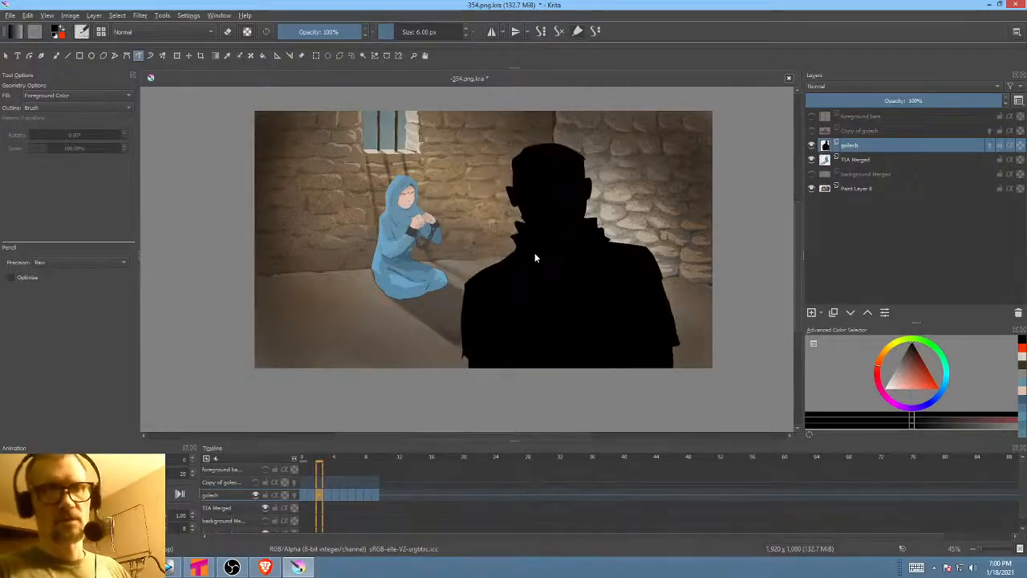
pyautogui.press('space')
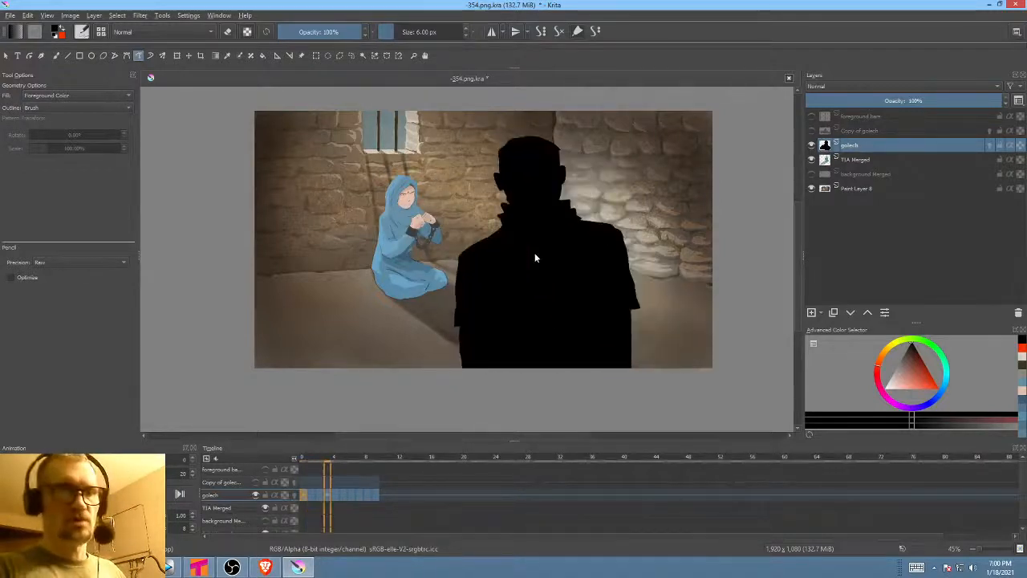
# - Play back the silhouette animation, check frames 7 to 9, and remove the golech layer's keyframe at frame 9
pyautogui.press('space')
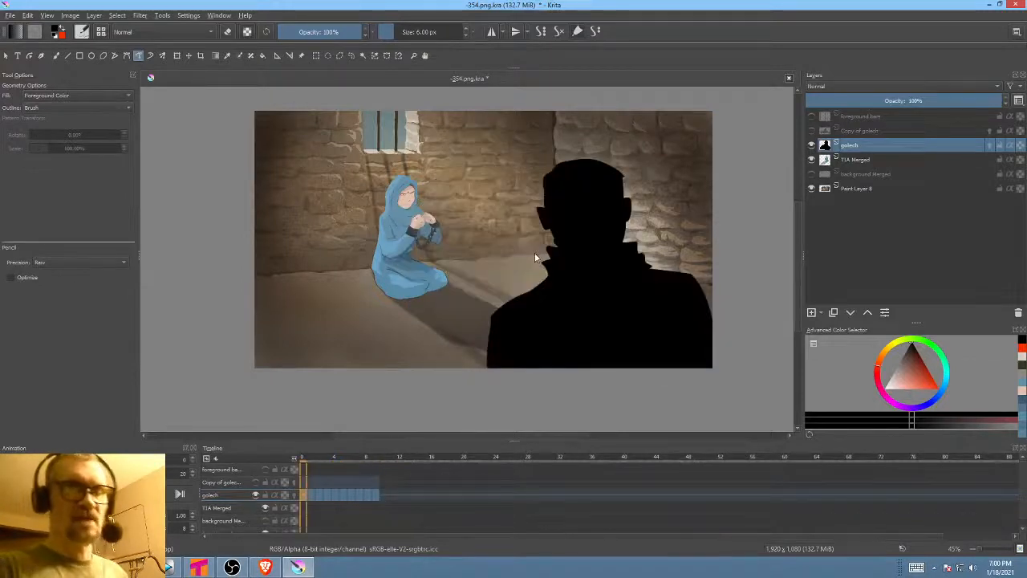
pyautogui.press('space')
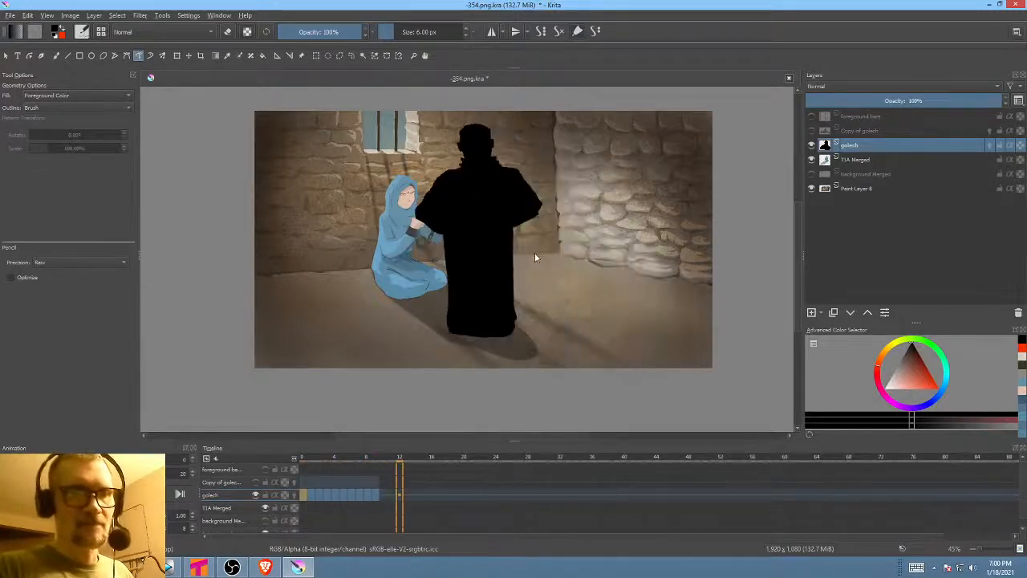
pyautogui.click(361, 493)
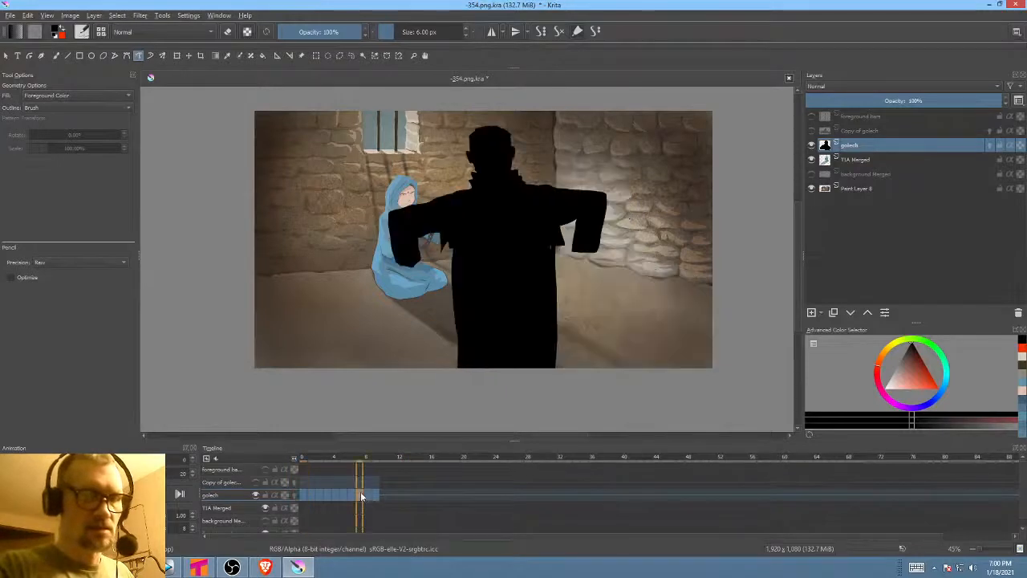
pyautogui.click(369, 495)
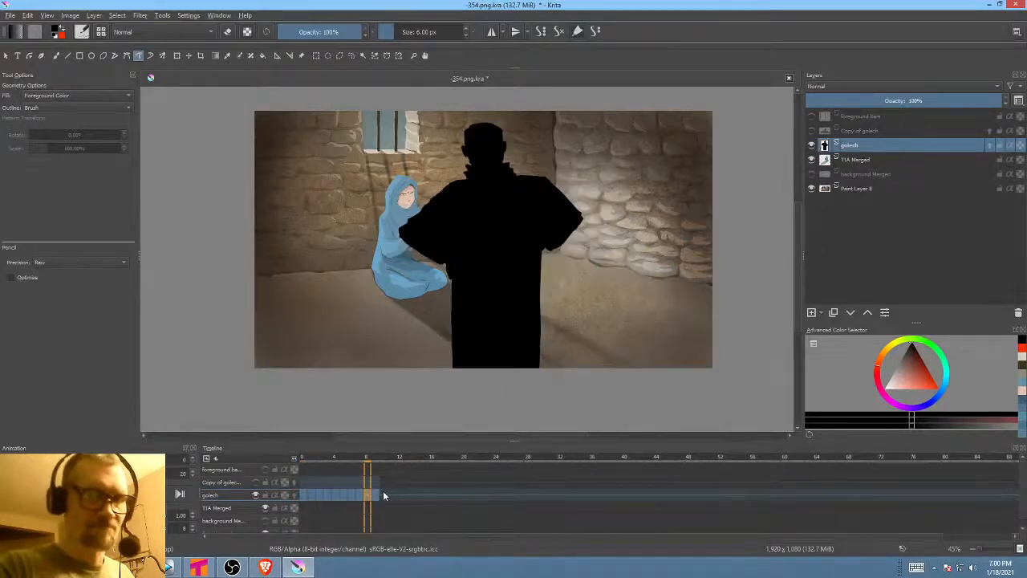
pyautogui.click(380, 497)
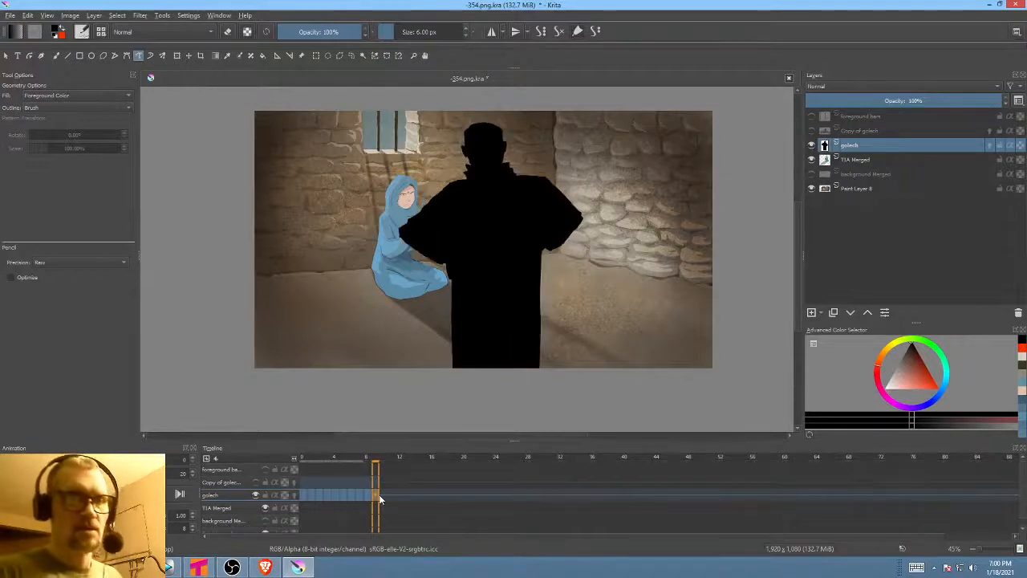
pyautogui.click(305, 497)
# - Mirror the canvas view horizontally and play the shortened animation to examine the motion from the flipped side
pyautogui.press('space')
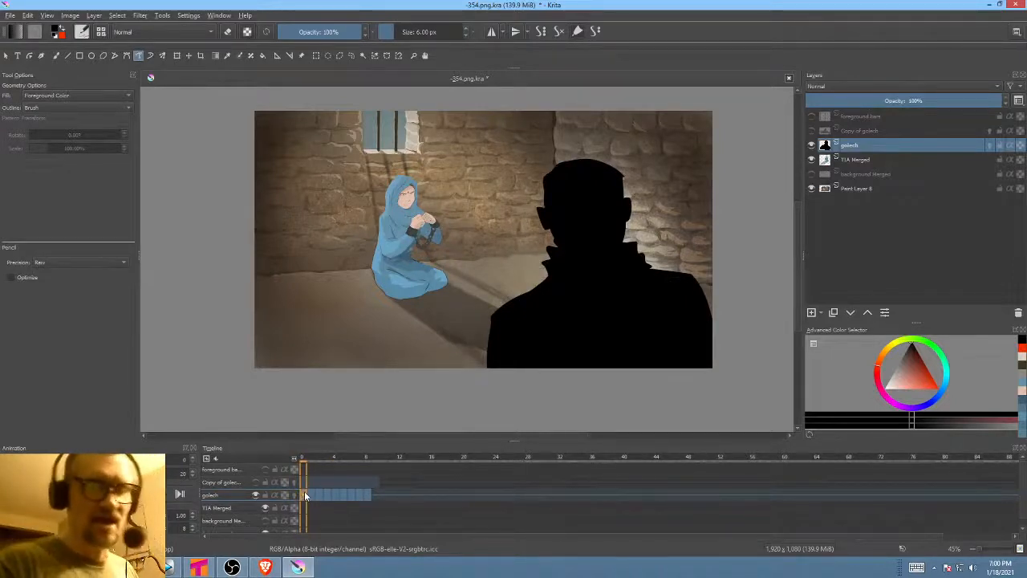
pyautogui.press('space')
pyautogui.press('space')
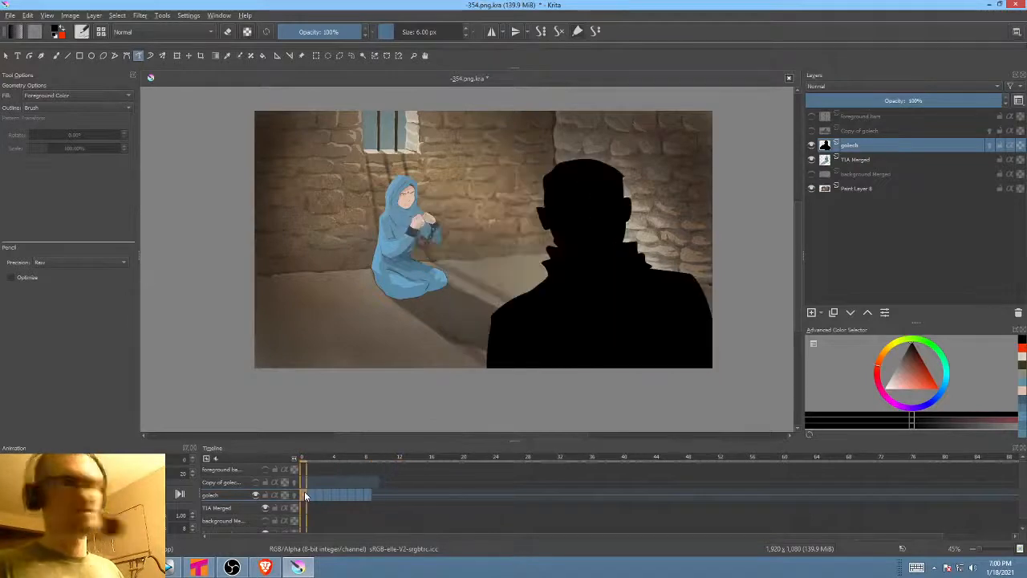
pyautogui.press('m')
pyautogui.press('space')
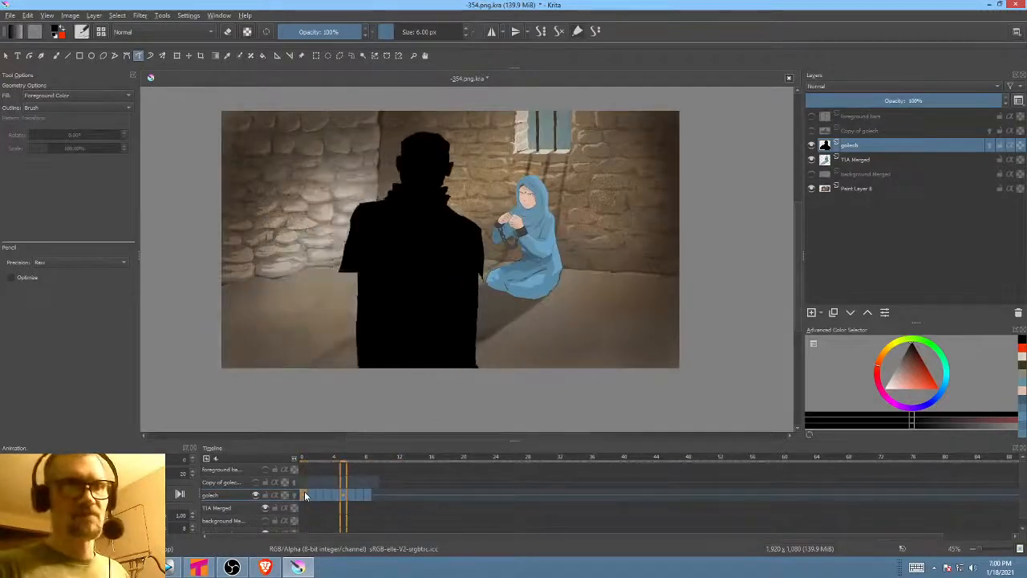
pyautogui.press('space')
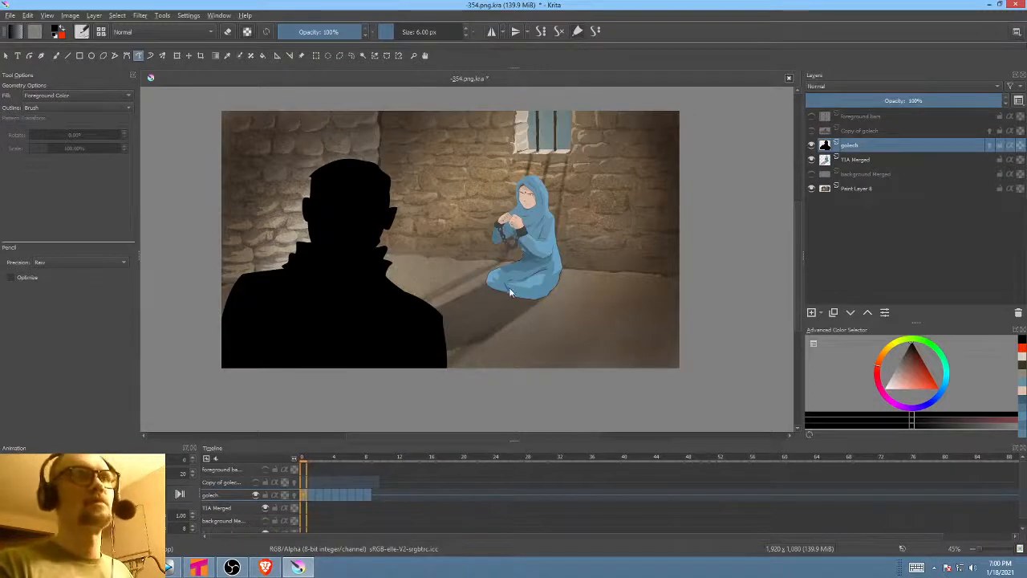
# - Flip forward through the mirrored silhouette frames up to frame 5 and back to examine the sleeves
pyautogui.moveTo(509, 291)
pyautogui.mouseDown()
pyautogui.moveTo(495, 313)
pyautogui.moveTo(504, 308)
pyautogui.mouseUp()
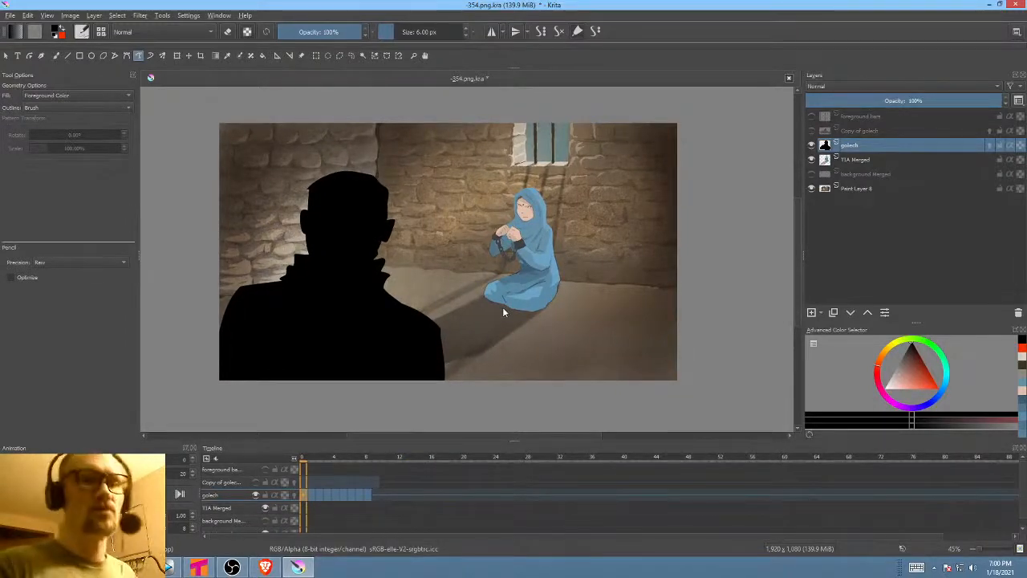
pyautogui.moveTo(503, 307); pyautogui.dragTo(560, 260)
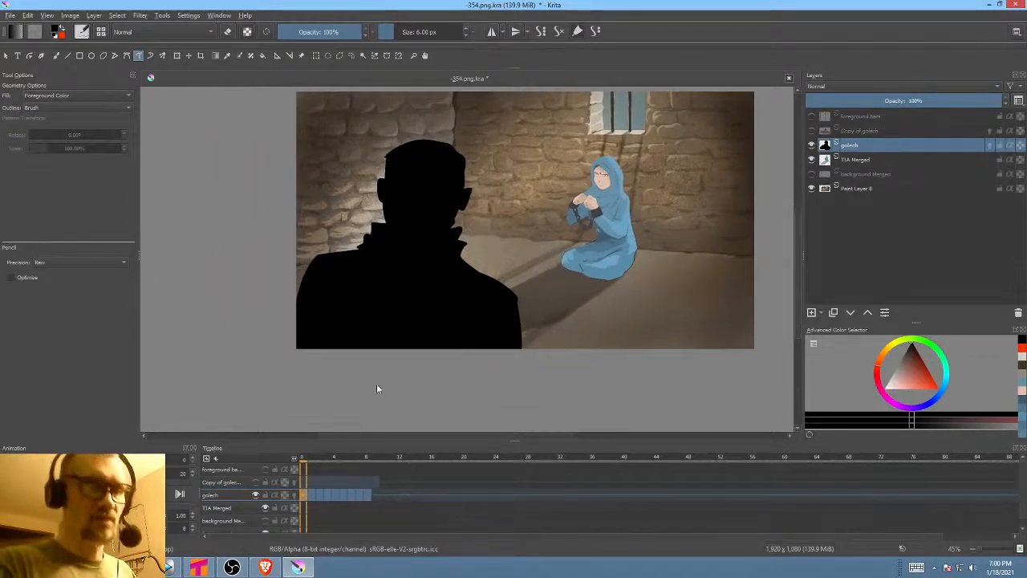
pyautogui.press('.')
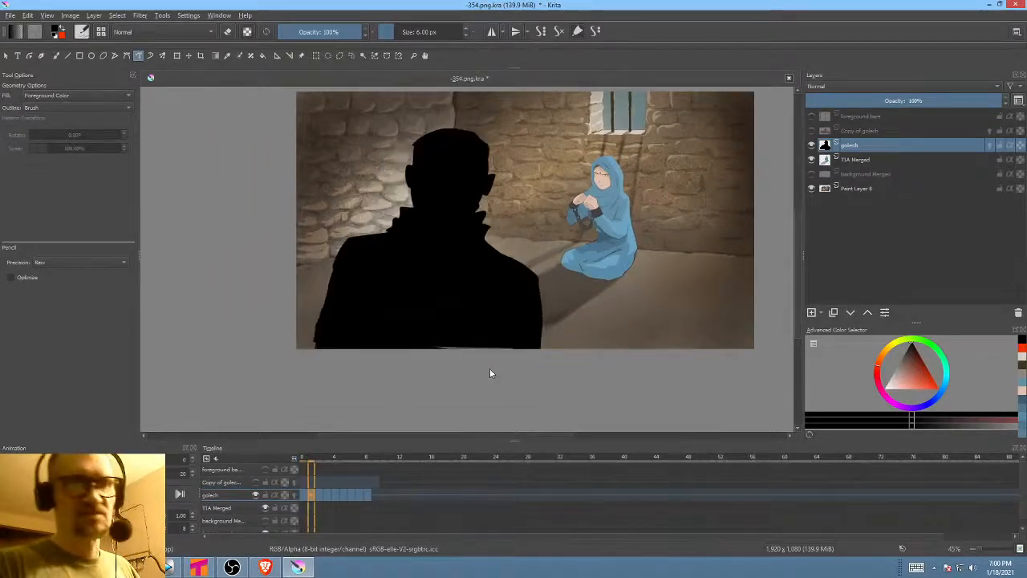
pyautogui.press('.')
pyautogui.press('.')
pyautogui.press('.')
pyautogui.press('.')
pyautogui.press('.')
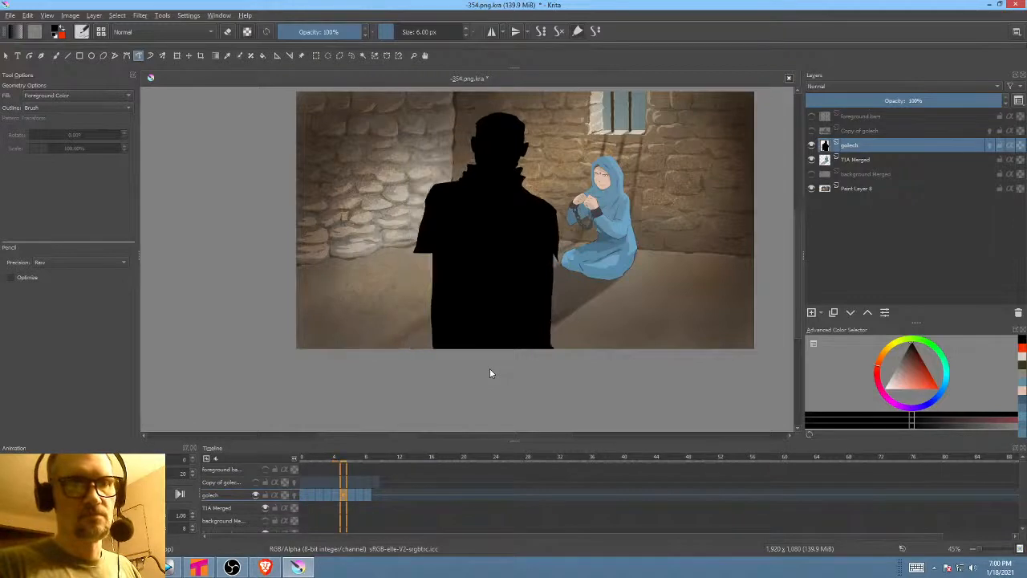
pyautogui.press(',')
pyautogui.press(',')
pyautogui.press(',')
pyautogui.press(',')
pyautogui.press(',')
pyautogui.press(',')
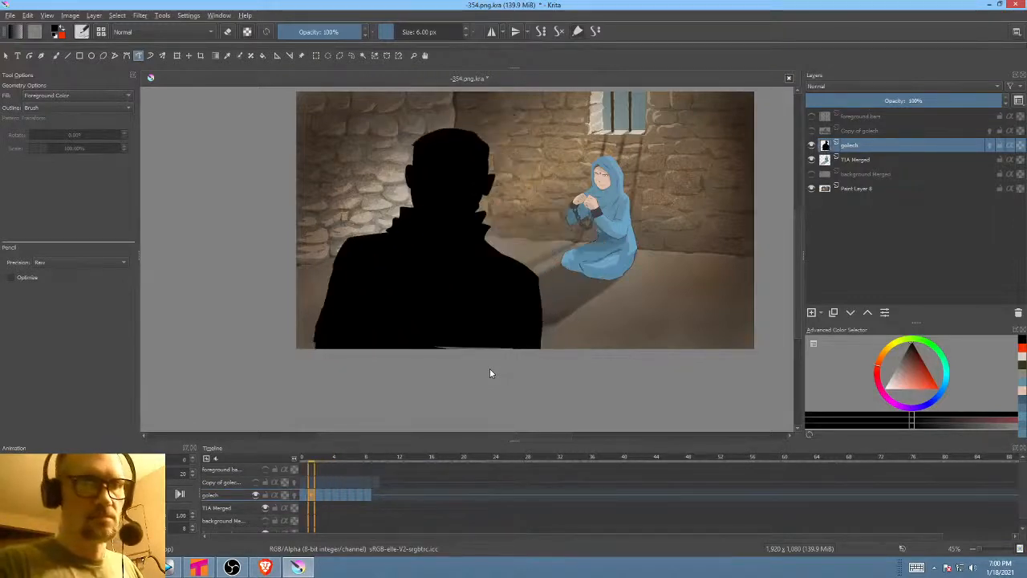
# - Extend the arm farther from the woman downward in black on frames 1 to 5
pyautogui.press('.')
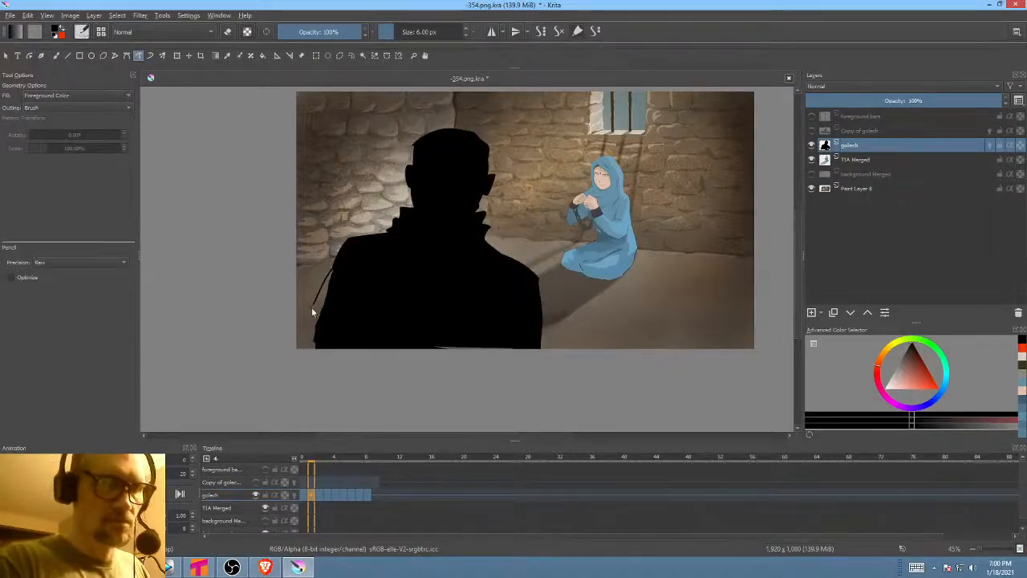
pyautogui.press('.')
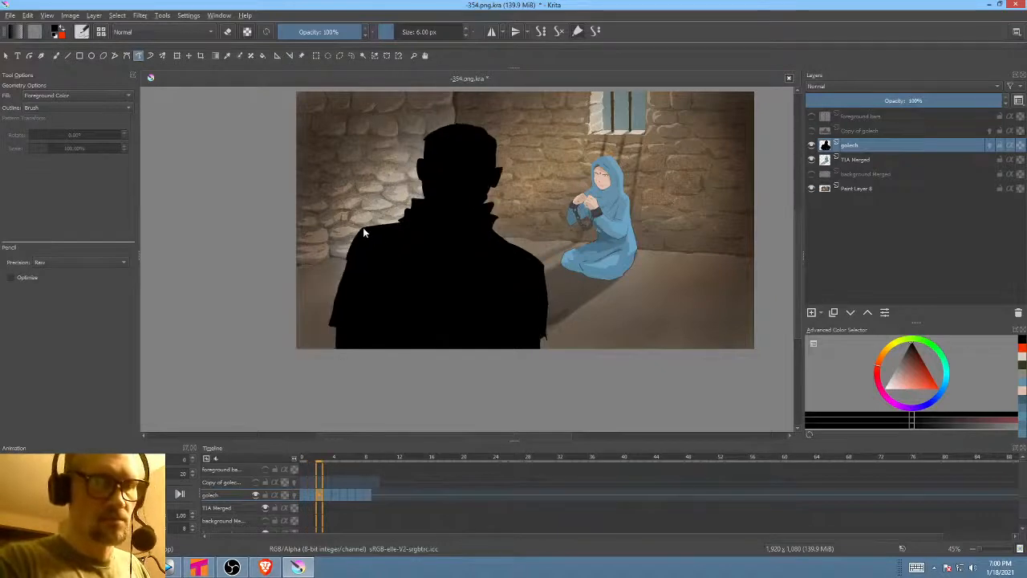
pyautogui.moveTo(363, 228)
pyautogui.mouseDown()
pyautogui.moveTo(297, 329)
pyautogui.moveTo(362, 354)
pyautogui.mouseUp()
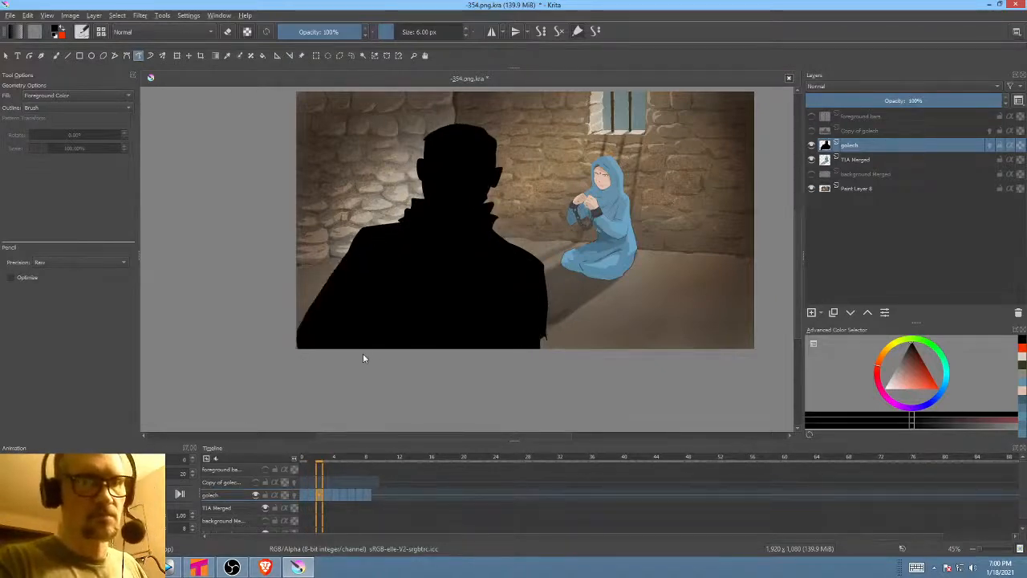
pyautogui.press('.')
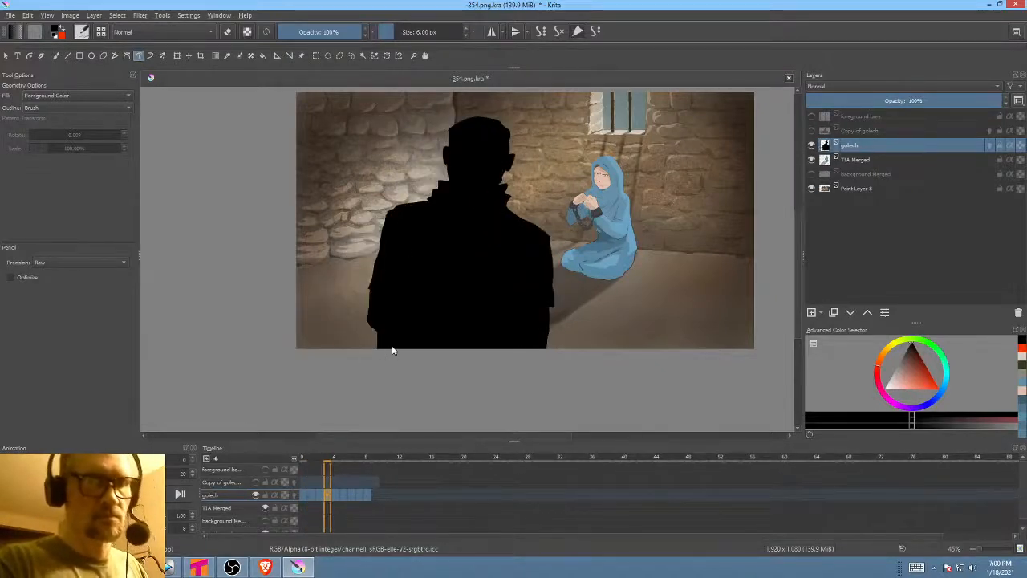
pyautogui.press('.')
pyautogui.moveTo(420, 192)
pyautogui.mouseDown()
pyautogui.moveTo(404, 291)
pyautogui.moveTo(412, 318)
pyautogui.moveTo(415, 308)
pyautogui.mouseUp()
pyautogui.press('.')
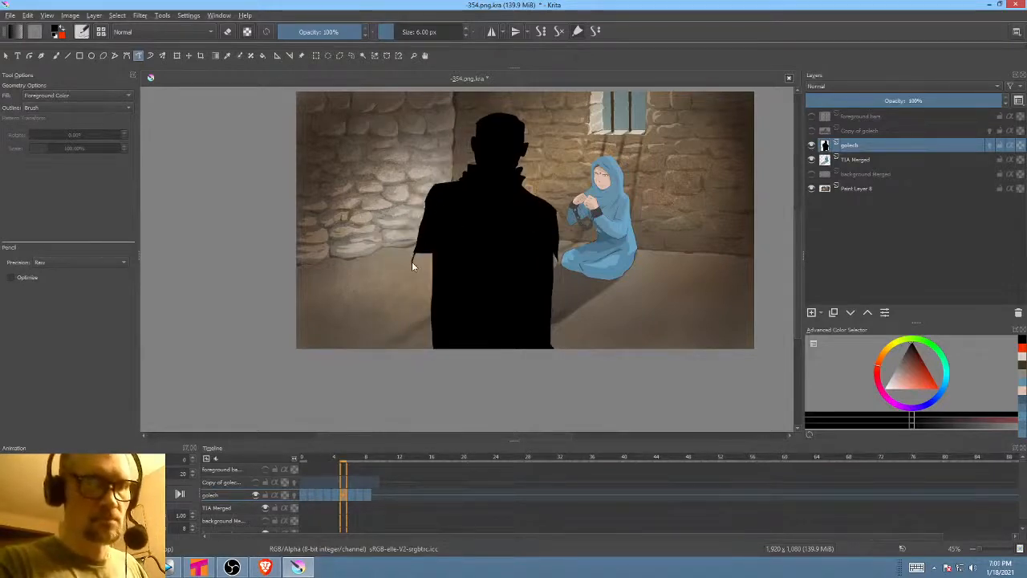
pyautogui.press('.')
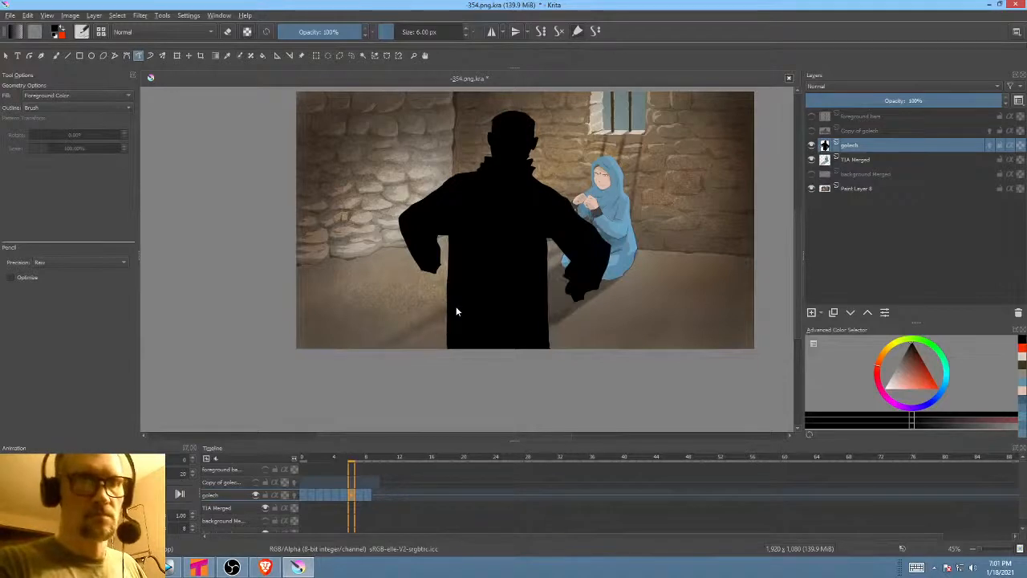
# - Compare frames 6 to 8 and fill out the upper sleeve nearer the woman in black on frame 8
pyautogui.press('Right')
pyautogui.press('Right')
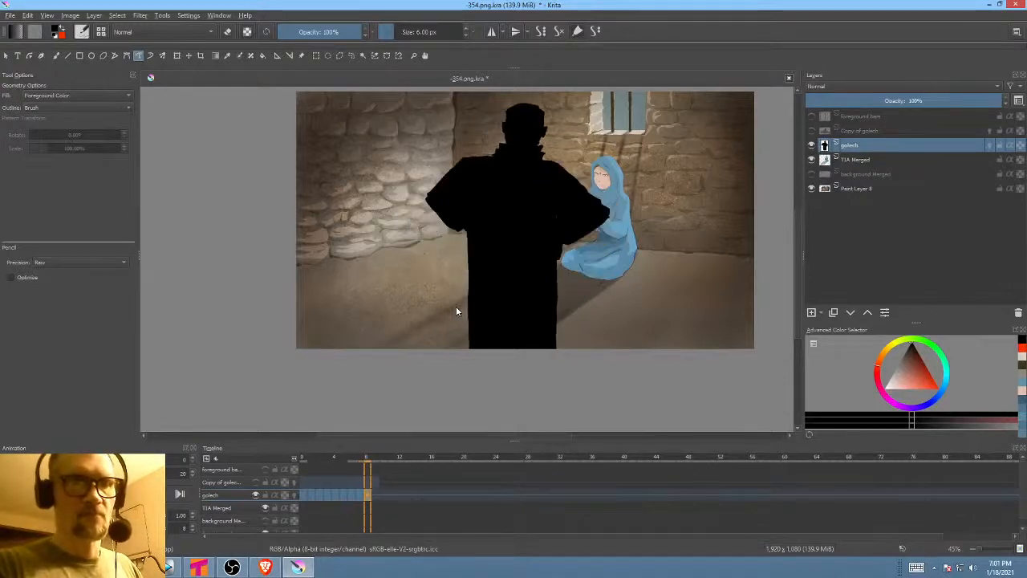
pyautogui.press('Left')
pyautogui.press('Left')
pyautogui.press('Right')
pyautogui.press('Right')
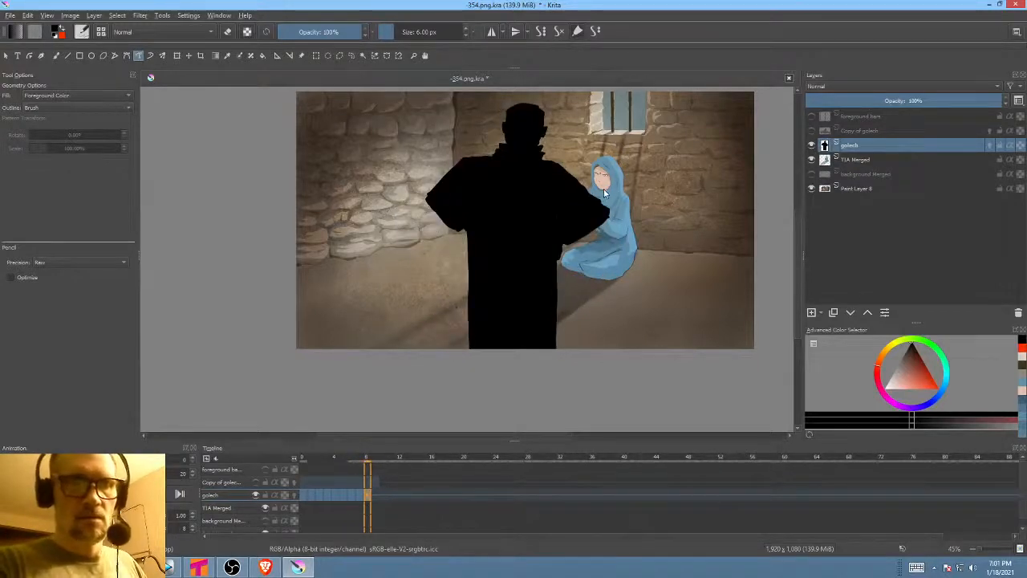
pyautogui.moveTo(583, 181)
pyautogui.mouseDown()
pyautogui.moveTo(606, 209)
pyautogui.moveTo(589, 208)
pyautogui.mouseUp()
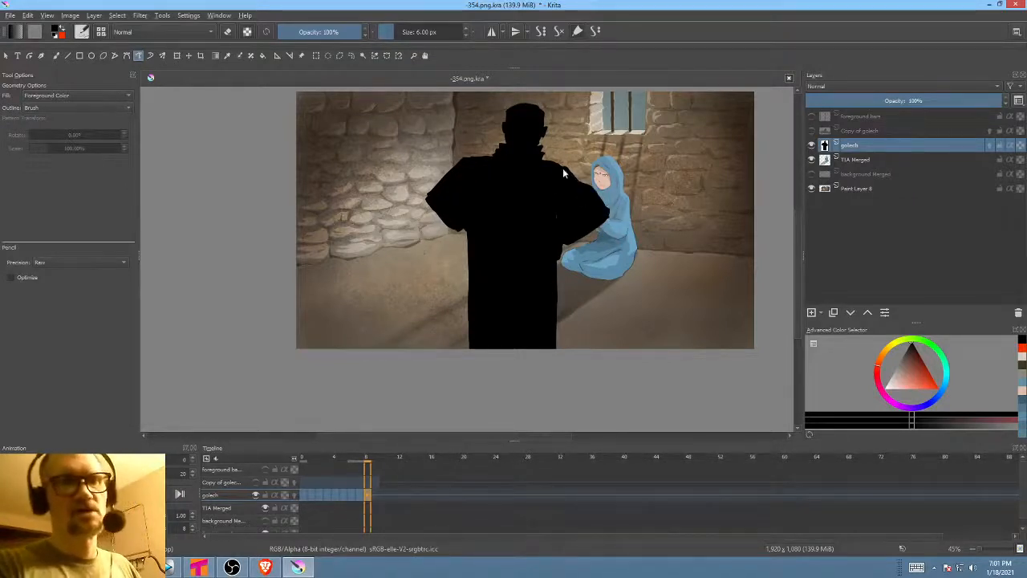
# - Step back through the silhouette frames to frame 1 and play the animation to examine the reworked arms
pyautogui.press('Left')
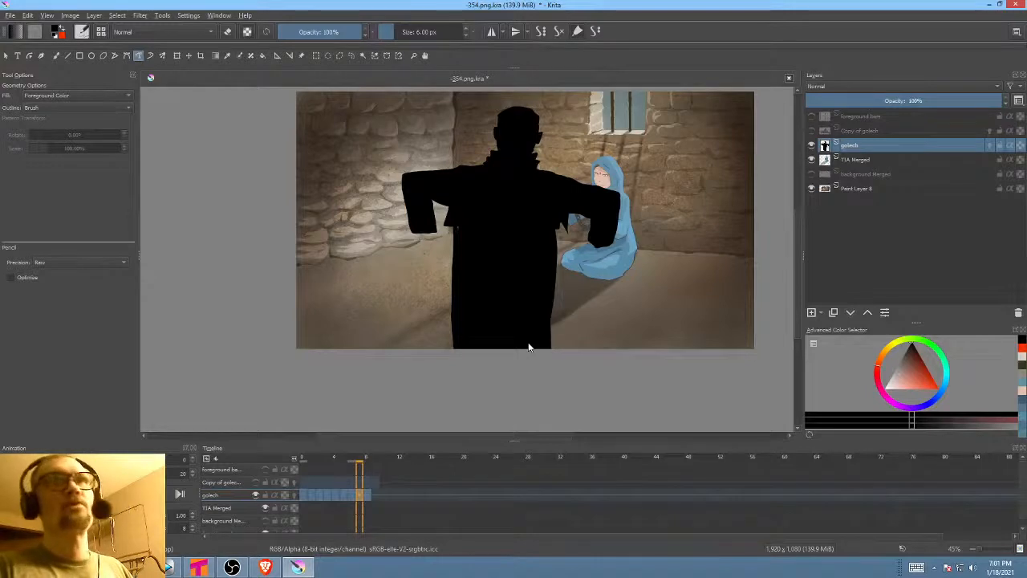
pyautogui.press('Left')
pyautogui.press('Left')
pyautogui.press('Left')
pyautogui.press('Left')
pyautogui.press('Left')
pyautogui.press('Left')
pyautogui.press('Left')
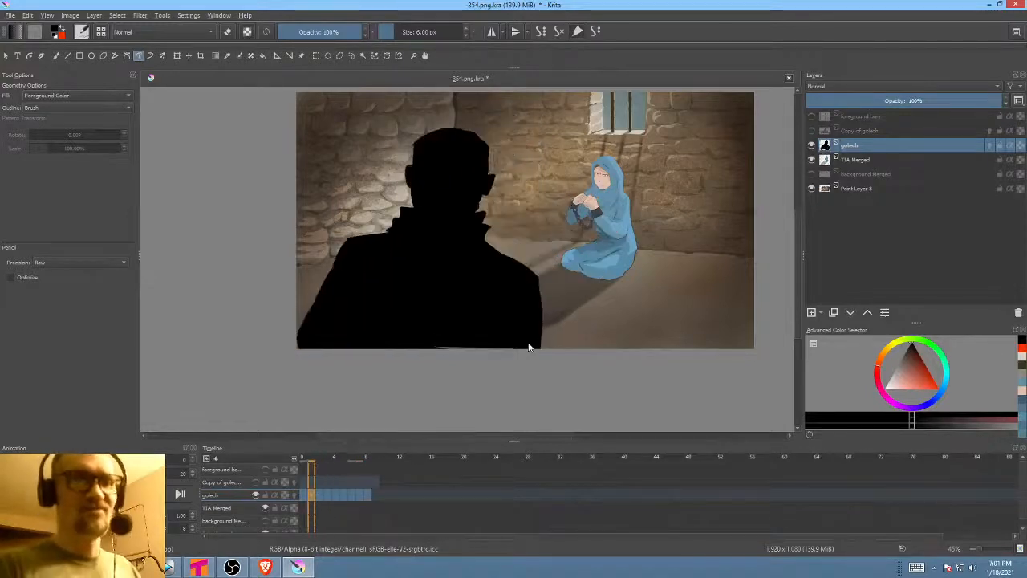
pyautogui.press('space')
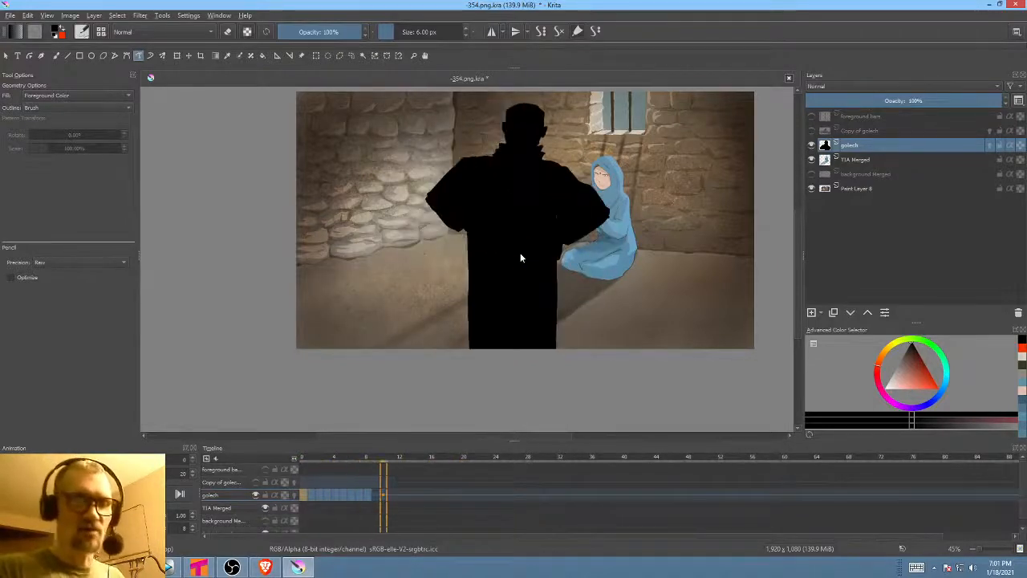
pyautogui.click(521, 258)
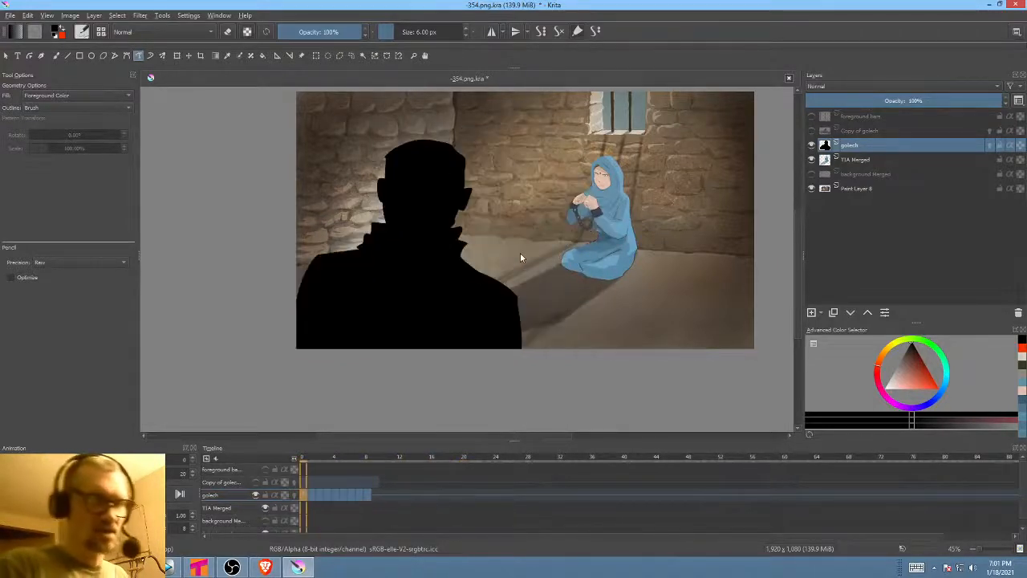
# - Set the end frame of the animation playback range to 32
pyautogui.click(192, 475)
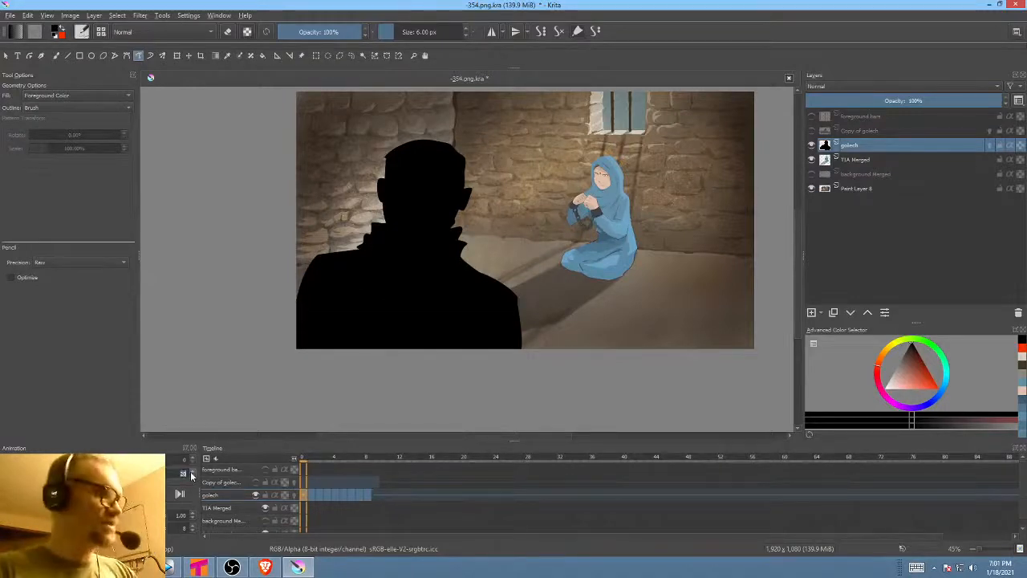
pyautogui.write('32')
pyautogui.press('Return')
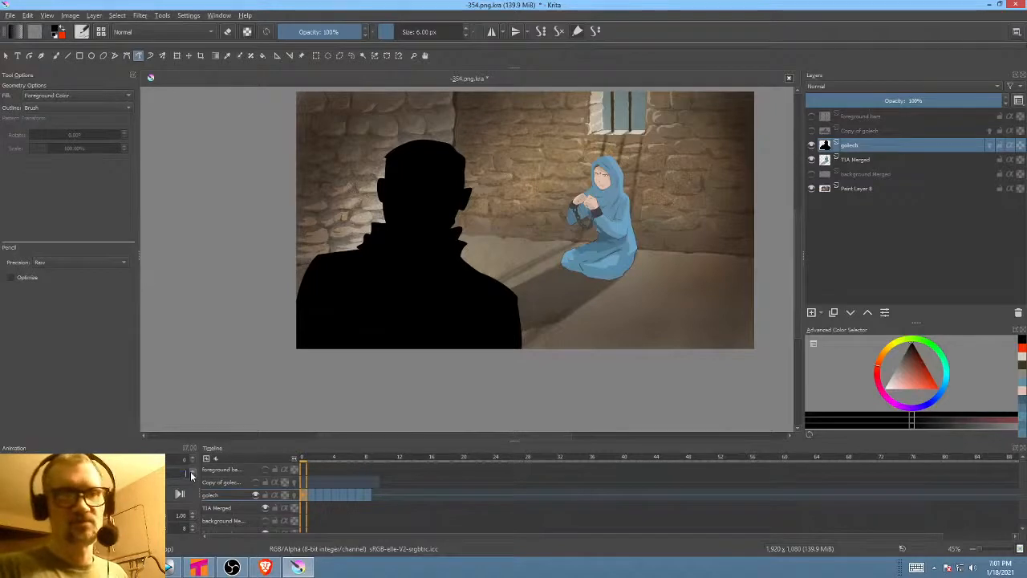
# - Extend the arm nearer the woman to the picture's bottom edge in black on frame 1
pyautogui.click(301, 493)
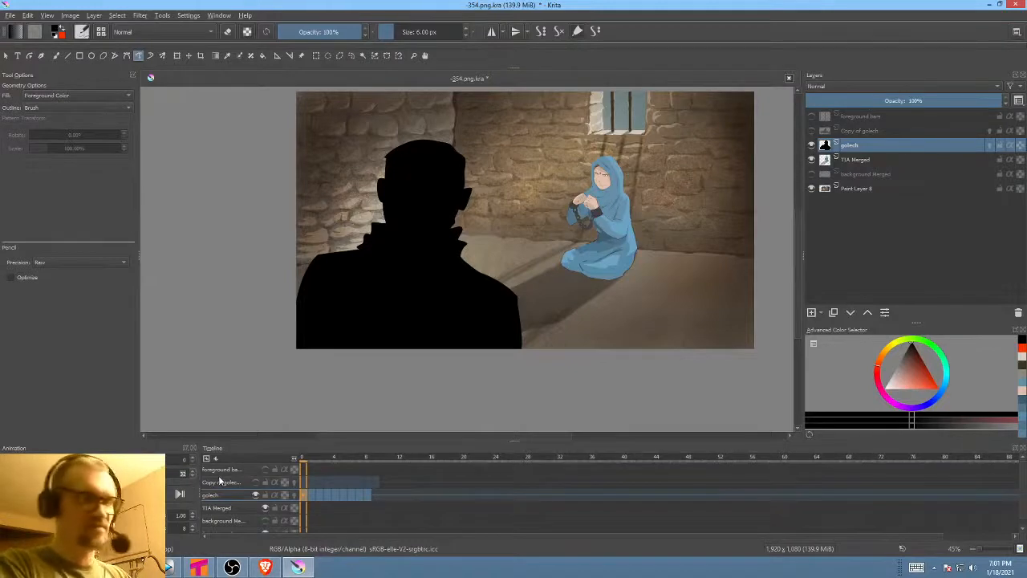
pyautogui.click(309, 495)
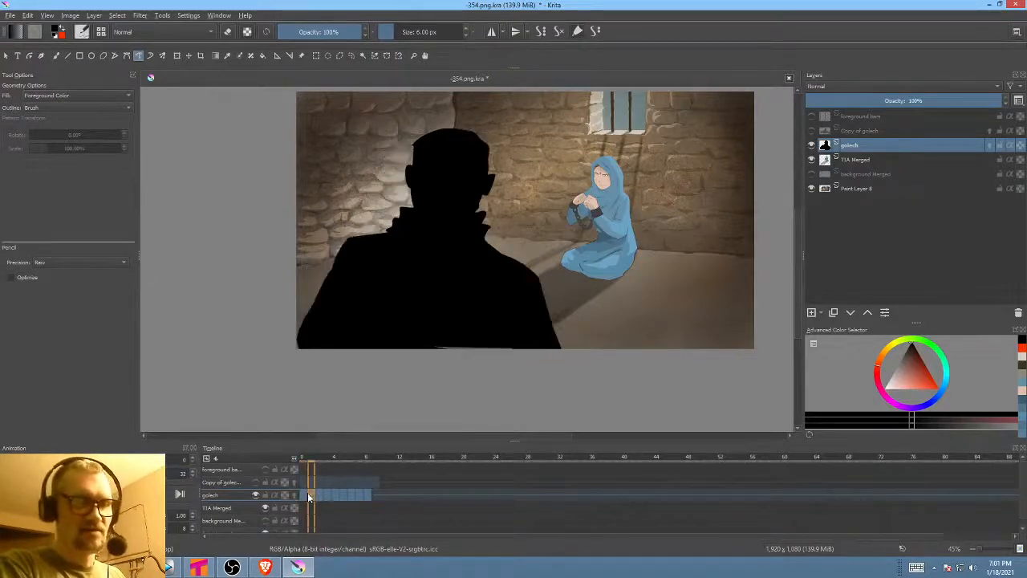
# - Draw black hands at the ends of both arms on frames 6 and 7, and go on to frame 8
pyautogui.moveTo(311, 464); pyautogui.dragTo(348, 452)
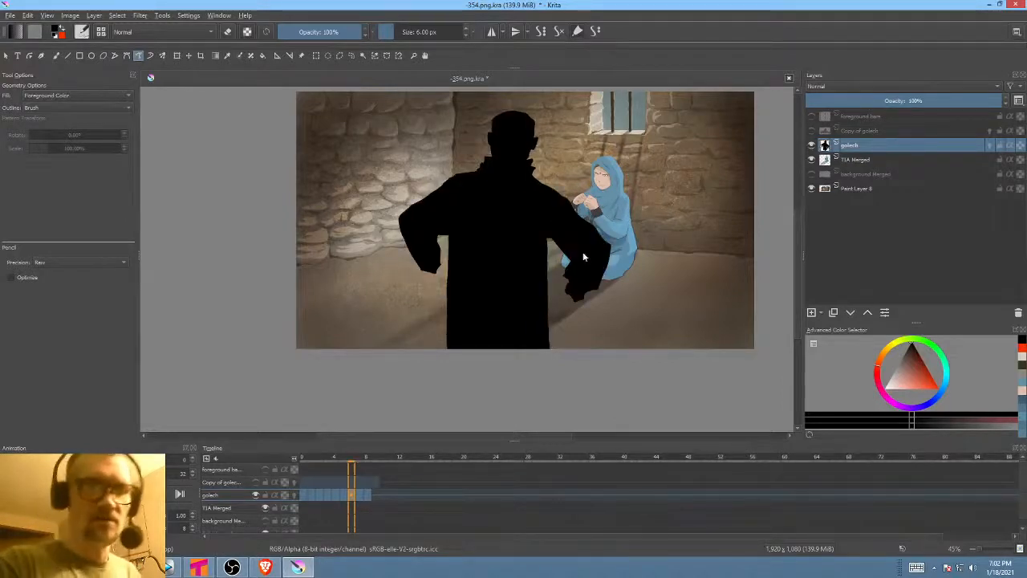
pyautogui.moveTo(573, 278)
pyautogui.mouseDown()
pyautogui.moveTo(566, 295)
pyautogui.moveTo(589, 302)
pyautogui.moveTo(595, 271)
pyautogui.mouseUp()
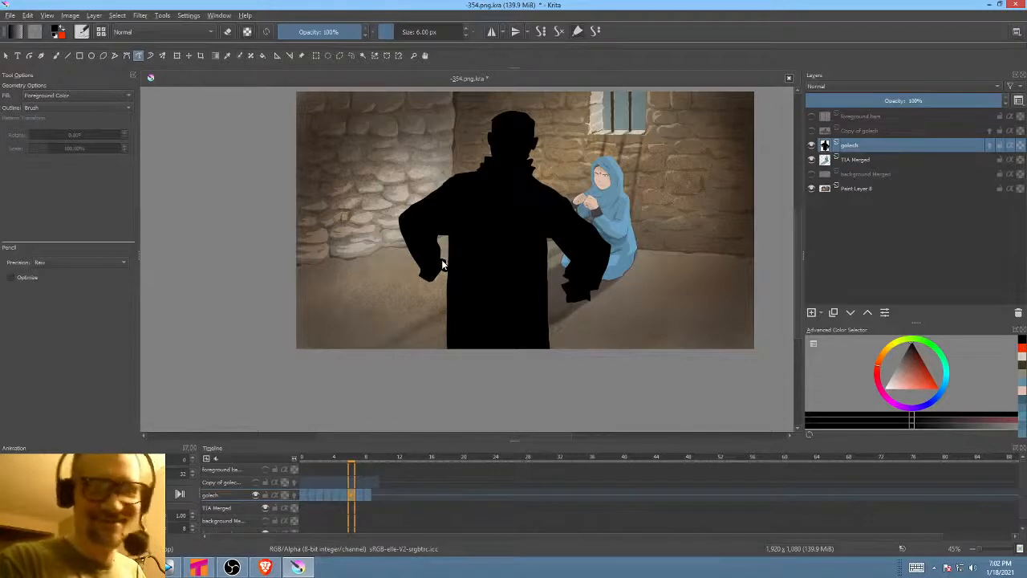
pyautogui.click(365, 480)
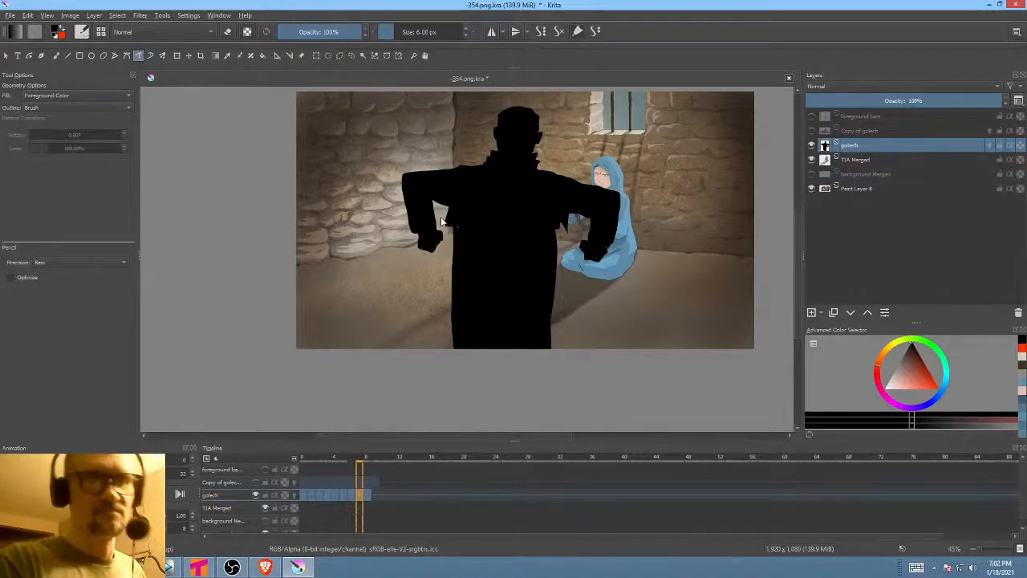
pyautogui.click(371, 495)
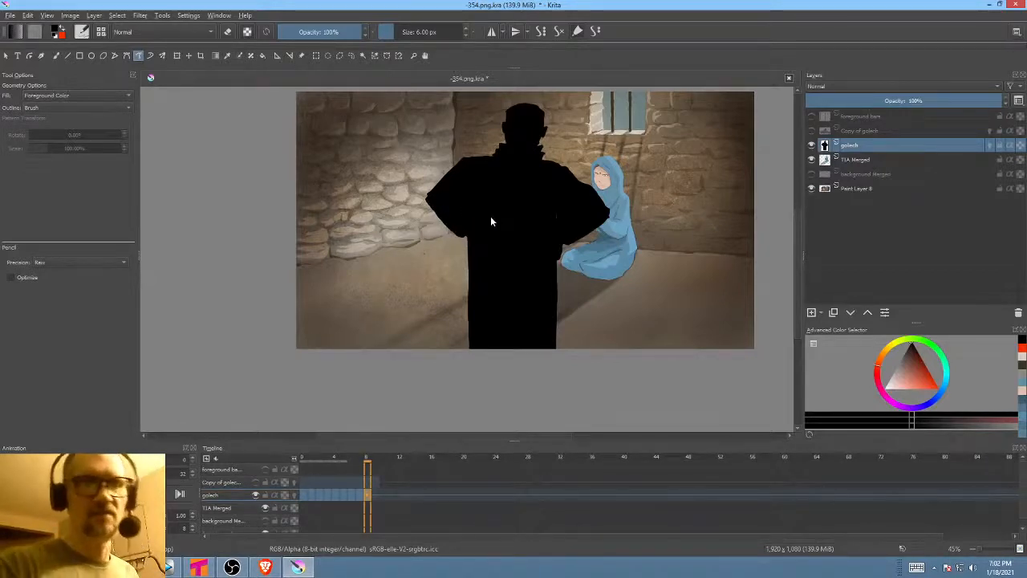
# - On the first frame, widen the silhouette's arm in black along its outer edge down to the picture's bottom, and save the file
pyautogui.click(306, 493)
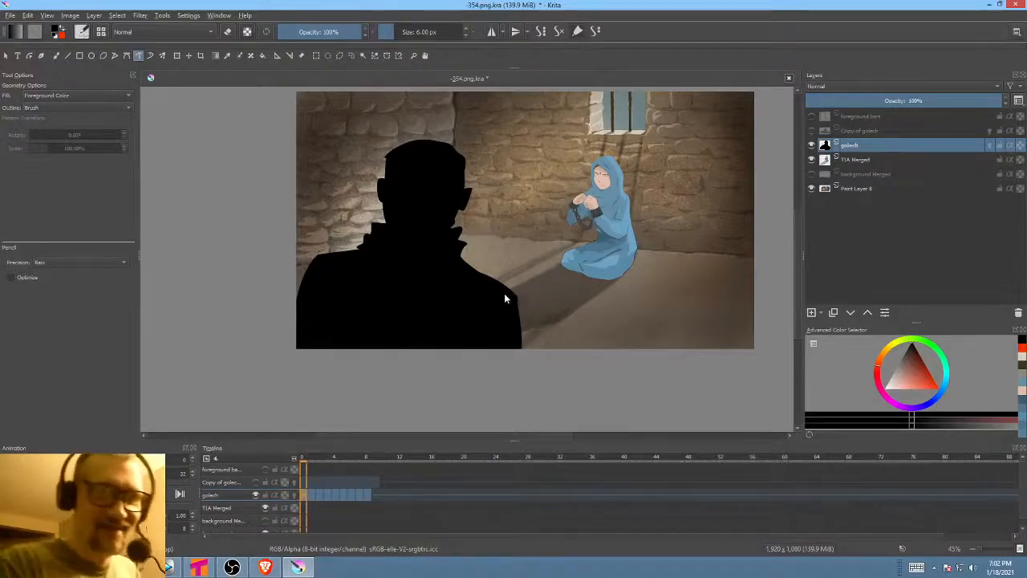
pyautogui.moveTo(521, 297); pyautogui.dragTo(526, 350)
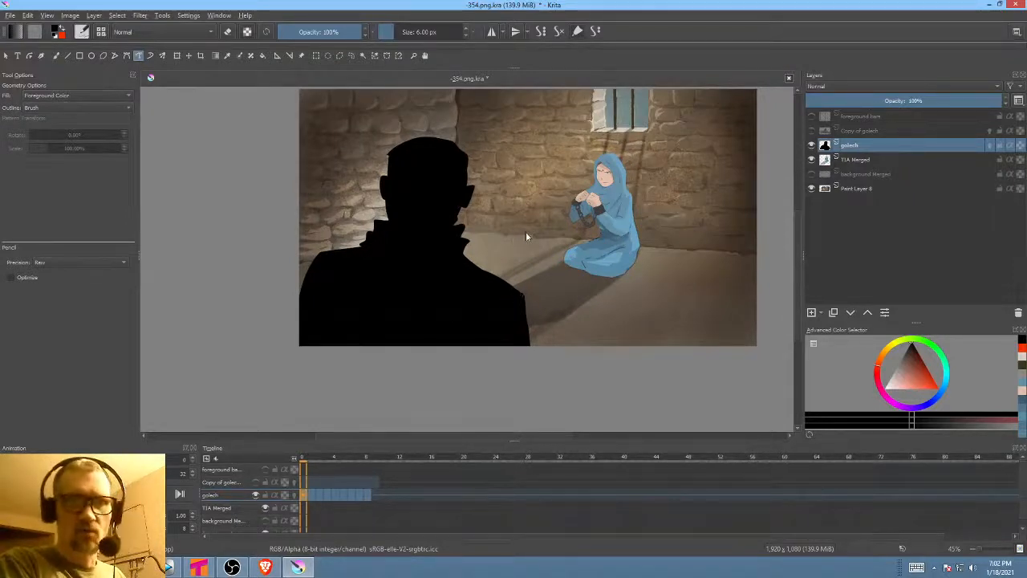
pyautogui.moveTo(526, 237); pyautogui.dragTo(507, 232)
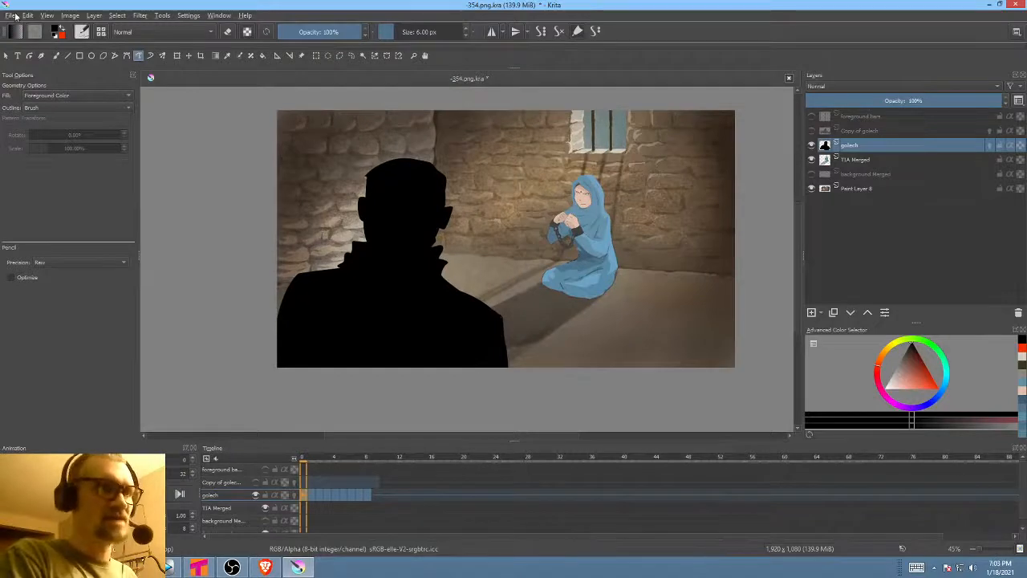
pyautogui.click(10, 15)
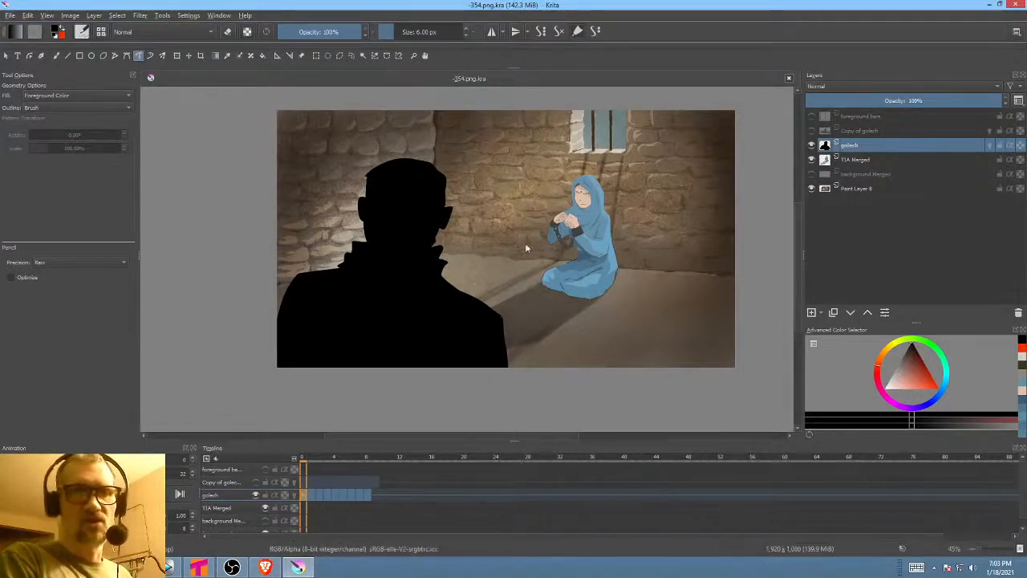
# - Render frames 0 to 32 as a PNG image sequence to L:/ANIME/SL/scenes/354/RENDER with the base name 354
pyautogui.moveTo(496, 267); pyautogui.dragTo(464, 273)
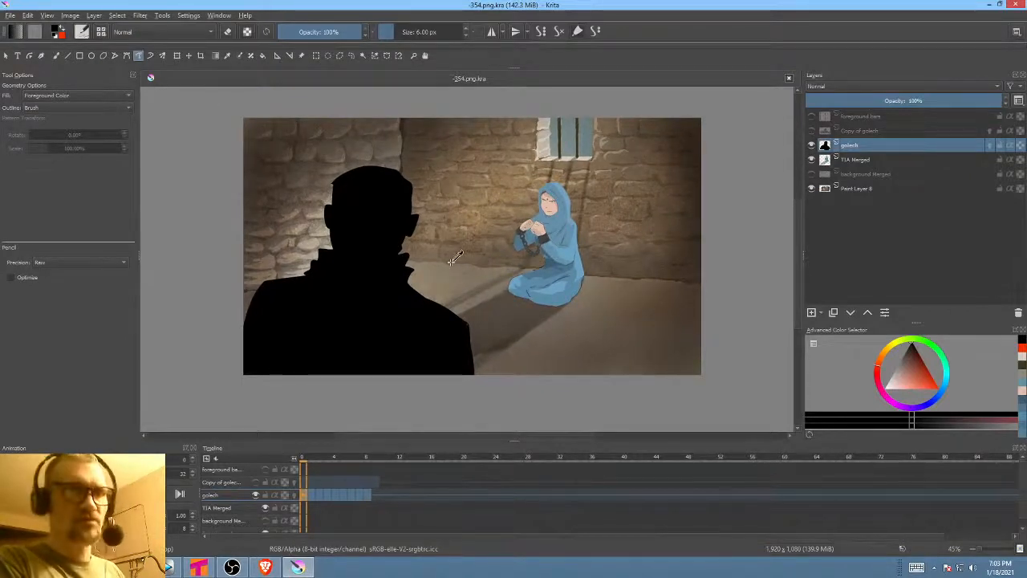
pyautogui.hotkey('ctrl', 'r')
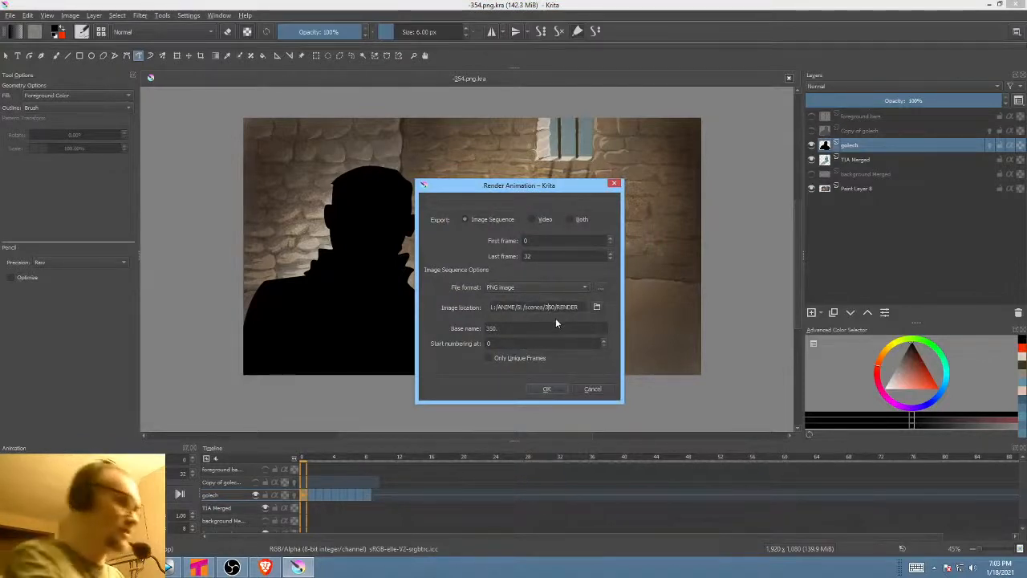
pyautogui.press('BackSpace')
pyautogui.write('4')
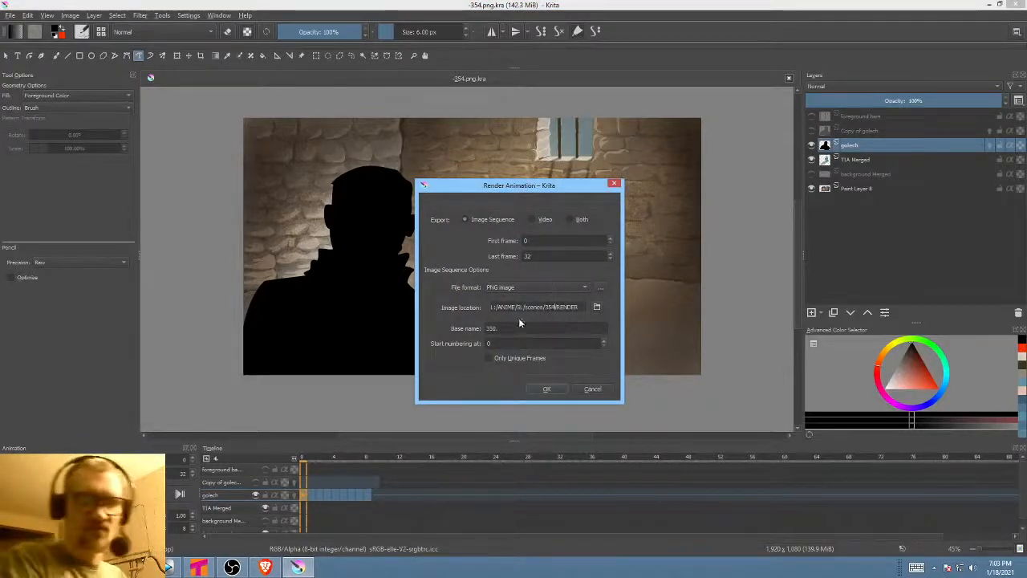
pyautogui.press('BackSpace')
pyautogui.write('4')
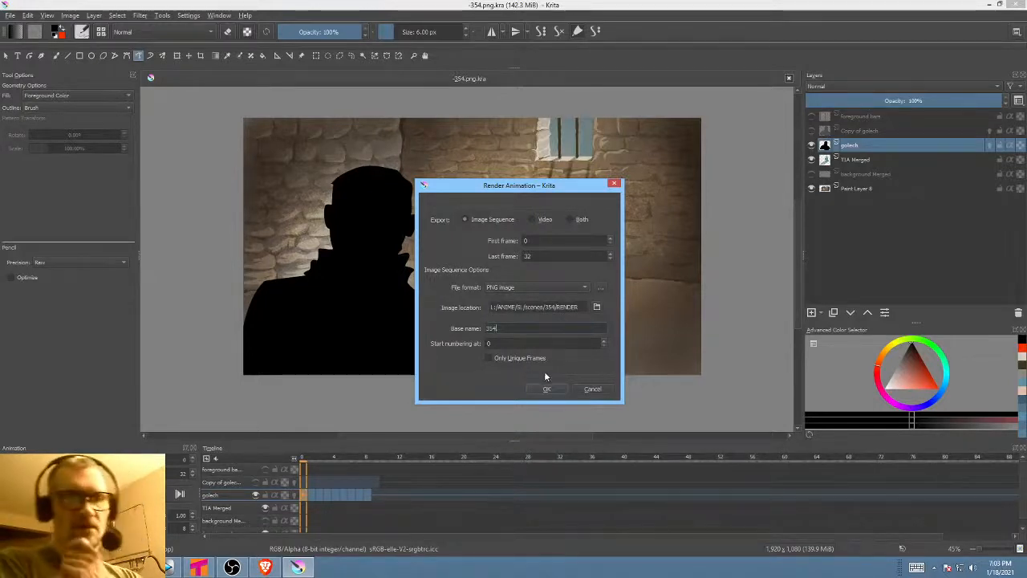
pyautogui.click(544, 389)
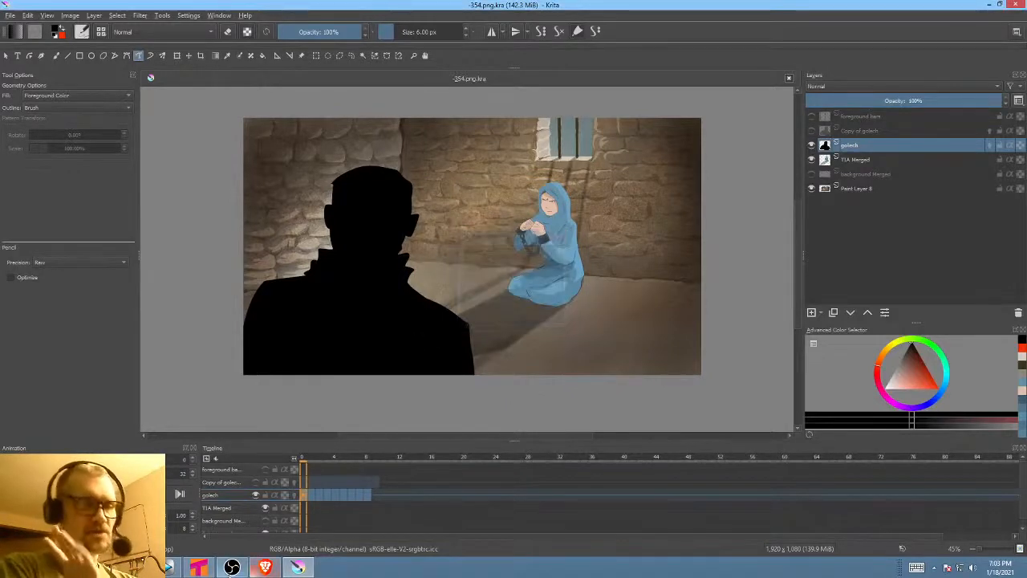
# - Switch to Vegas Pro and examine clips -354 and -355, then compare them with Golech and Tianara's dialogue in the SALT AND LIGHT script
pyautogui.click(170, 567)
pyautogui.hscroll(5, 749, 440)
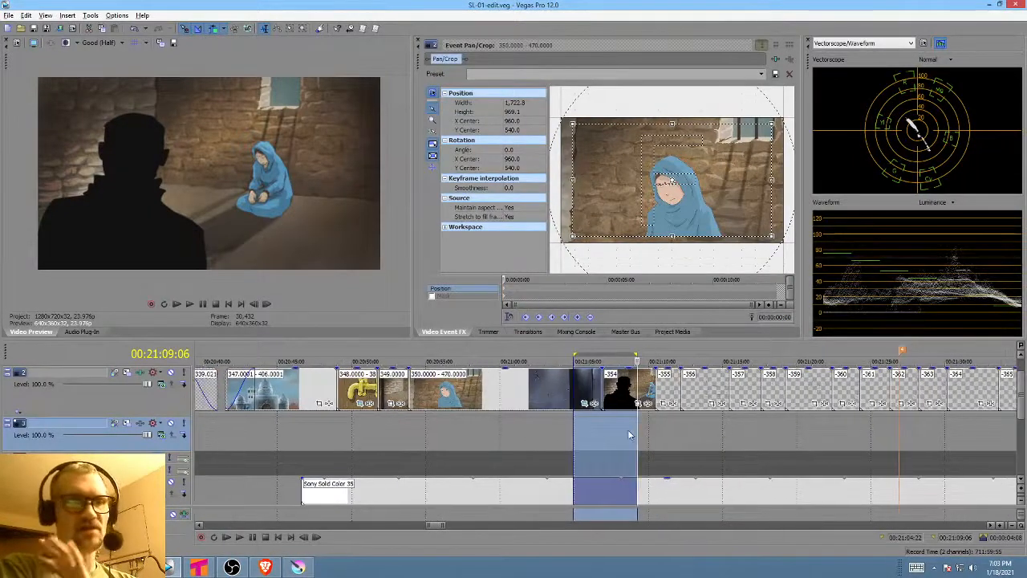
pyautogui.click(673, 417)
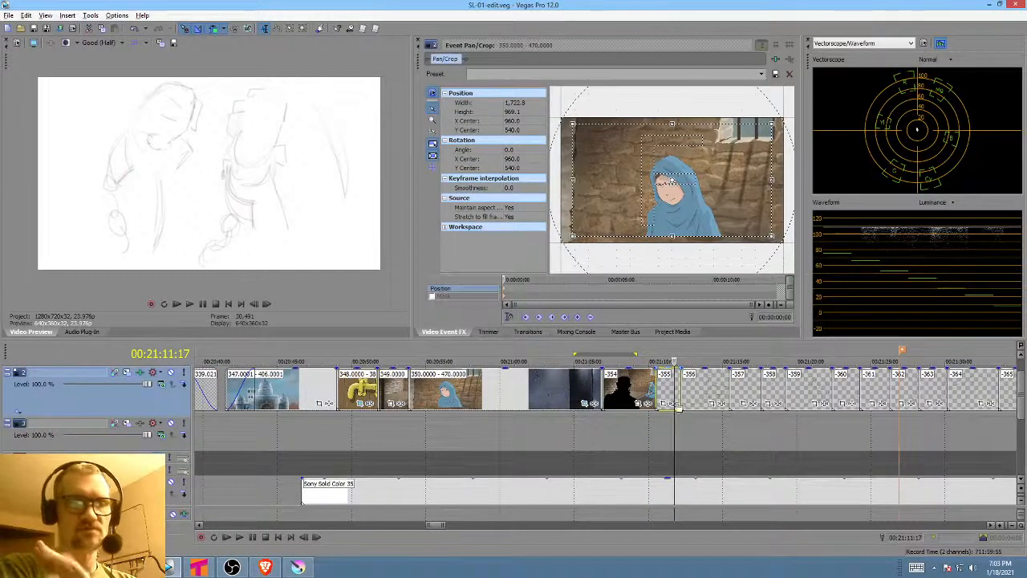
pyautogui.moveTo(656, 431); pyautogui.dragTo(672, 426)
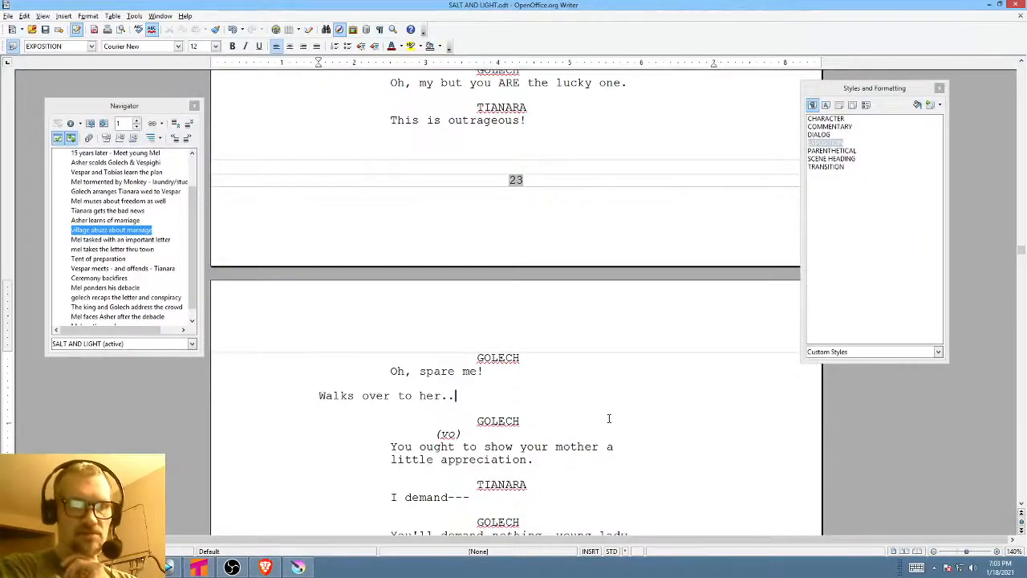
pyautogui.scroll(-2, 609, 418)
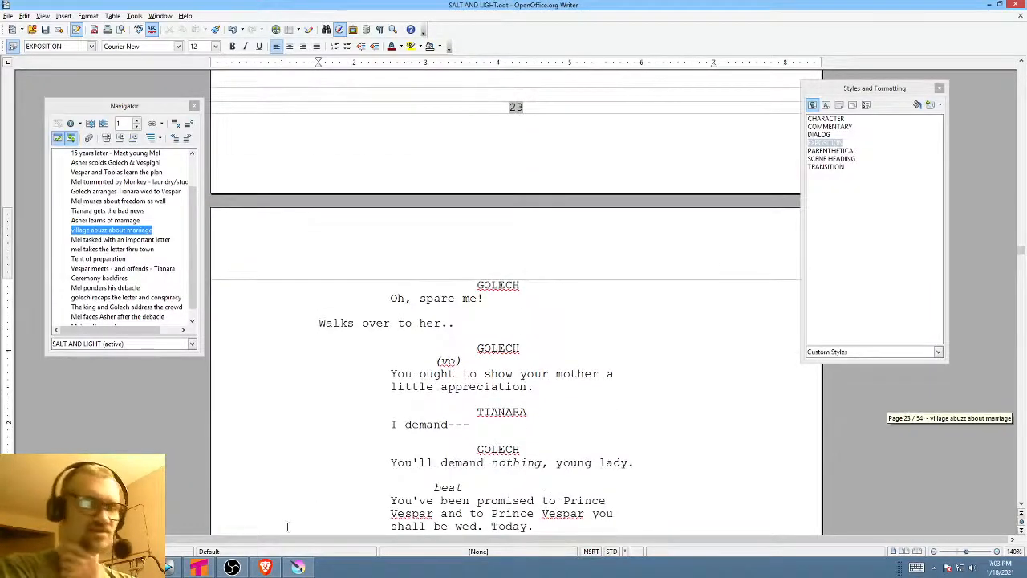
pyautogui.click(297, 567)
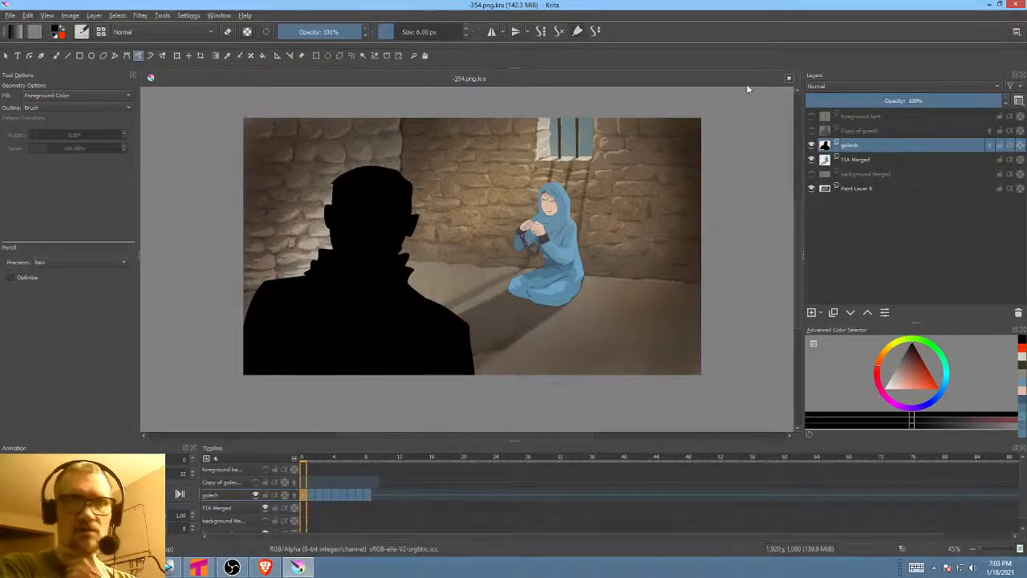
pyautogui.click(170, 567)
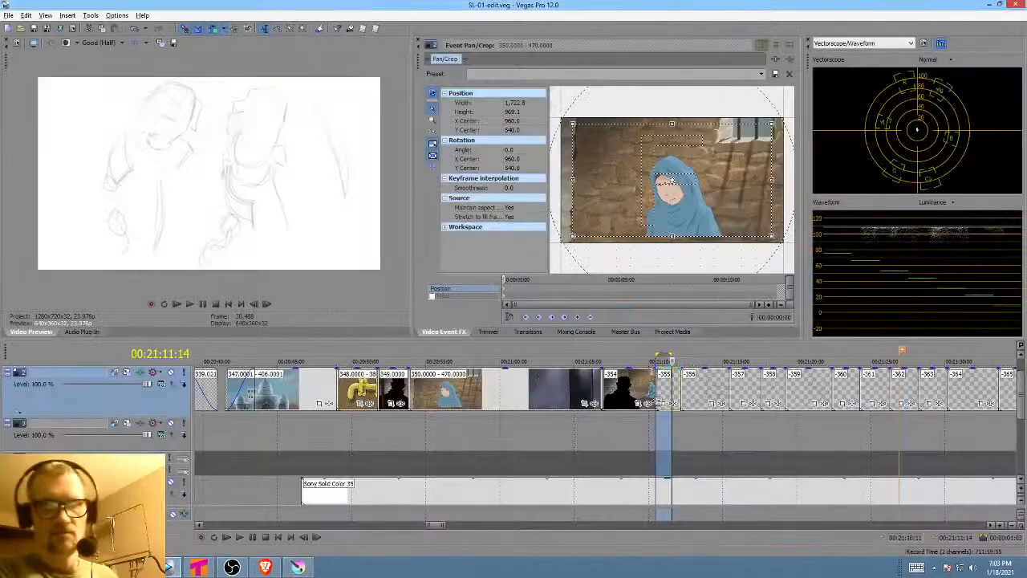
# - Shift clip -354 and the following clips later on the timeline, delete the -354 still, and clean the unused project media
pyautogui.click(660, 392)
pyautogui.scroll(3, 661, 392)
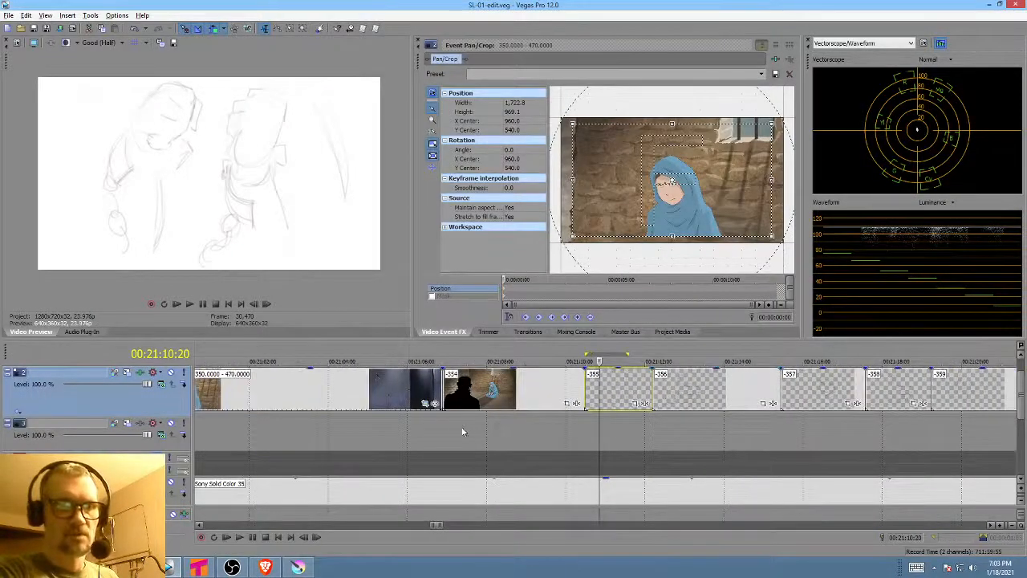
pyautogui.moveTo(456, 430); pyautogui.dragTo(703, 412)
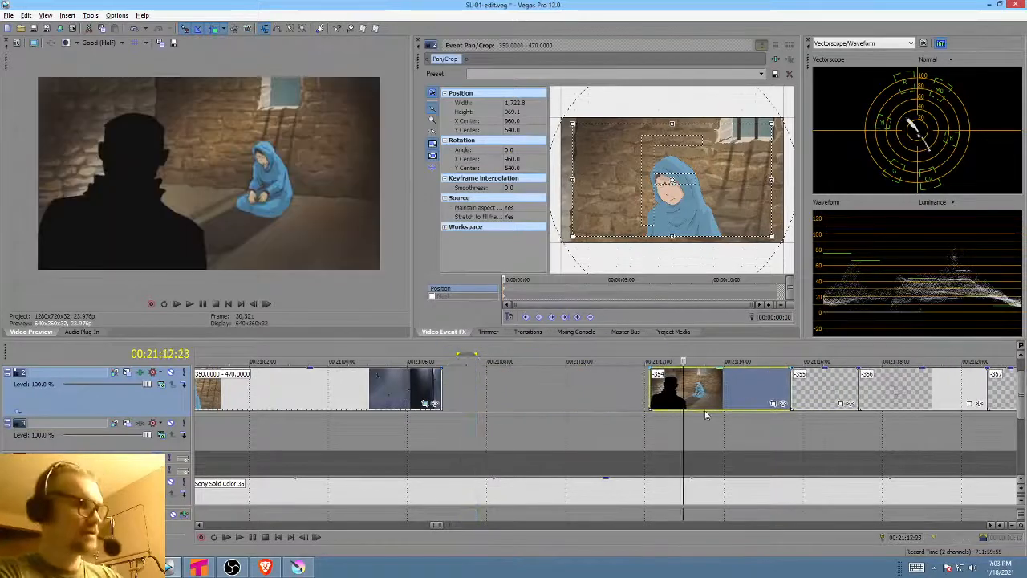
pyautogui.press('Delete')
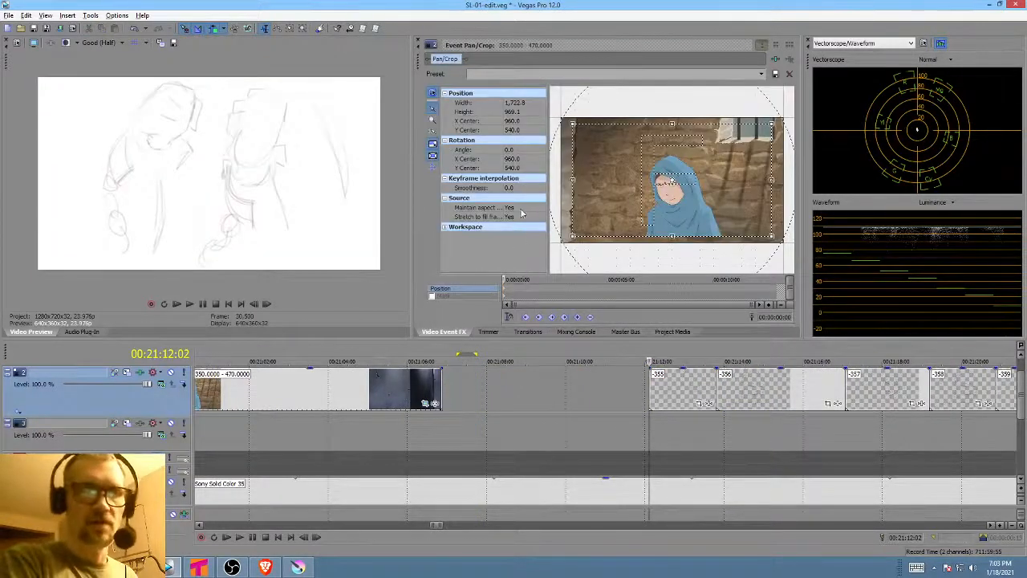
pyautogui.click(671, 332)
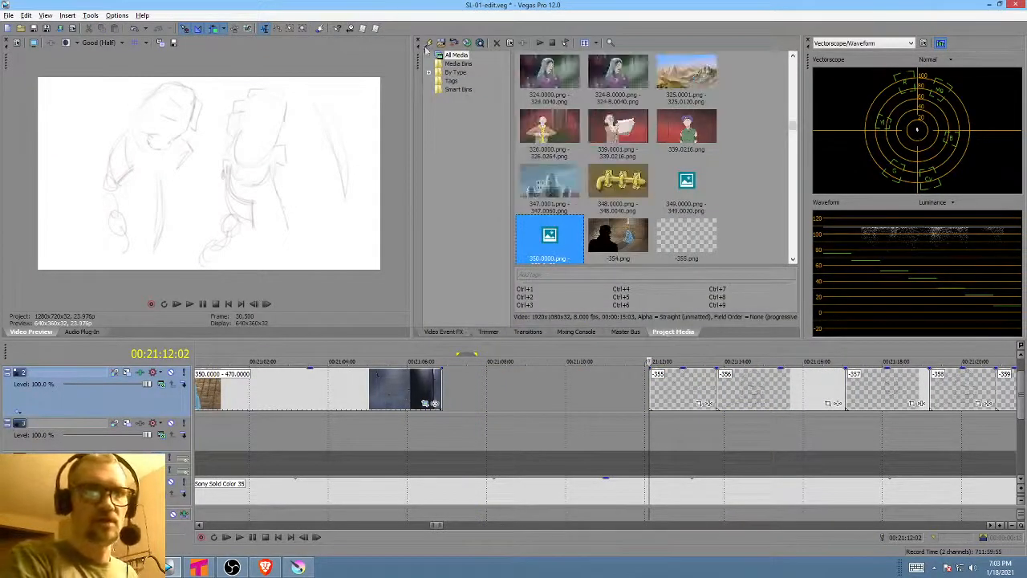
pyautogui.click(91, 15)
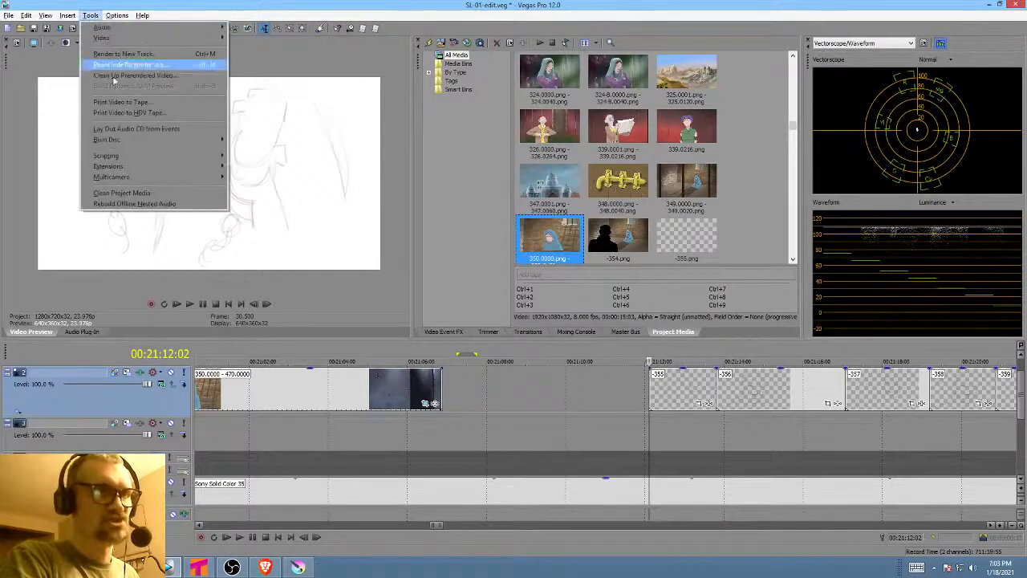
pyautogui.click(147, 194)
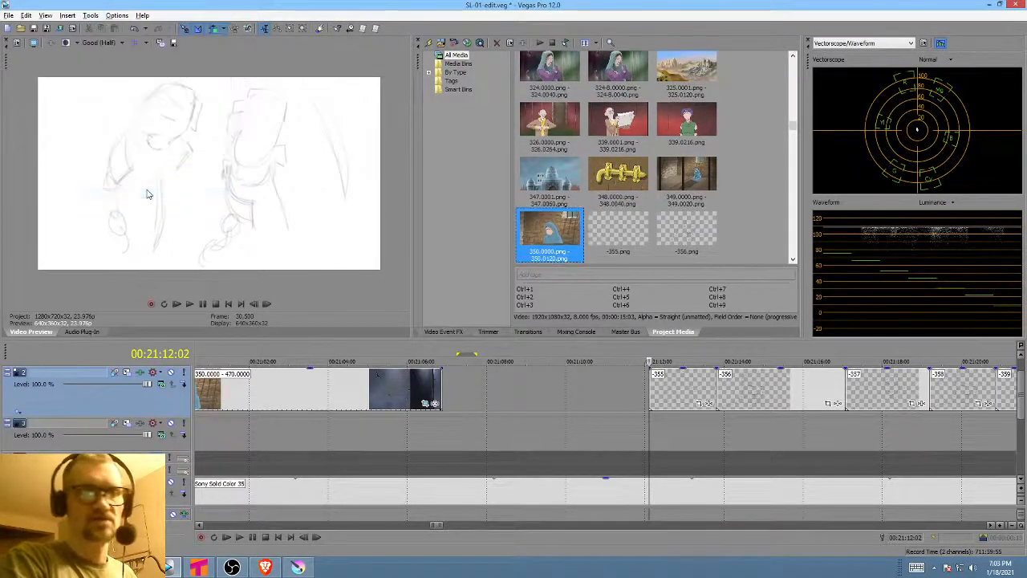
# - Import 354.0000.png to 354.0032.png from the scene 354 RENDER folder as a still sequence, with its frame rate set to 8
pyautogui.click(440, 391)
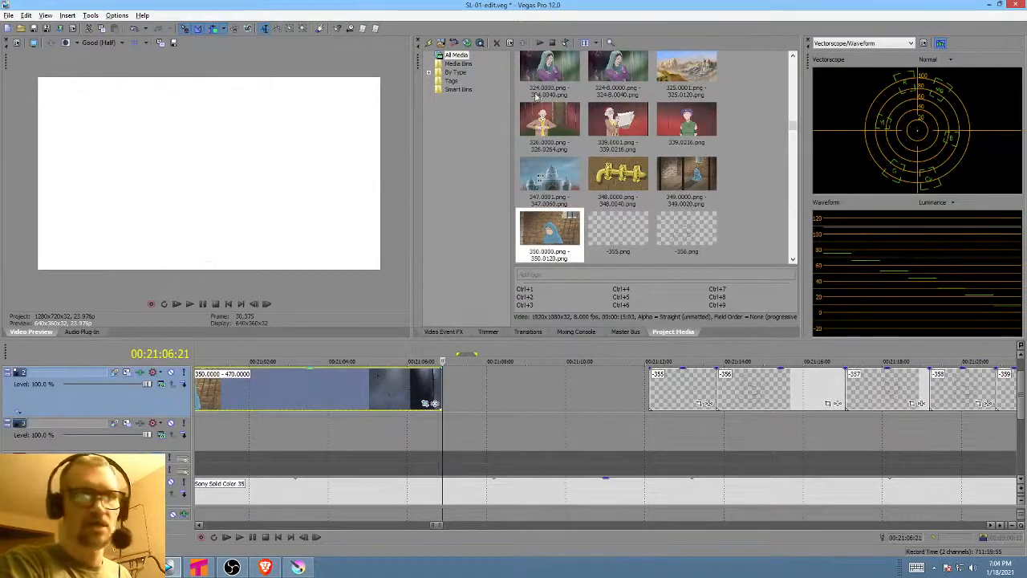
pyautogui.click(441, 44)
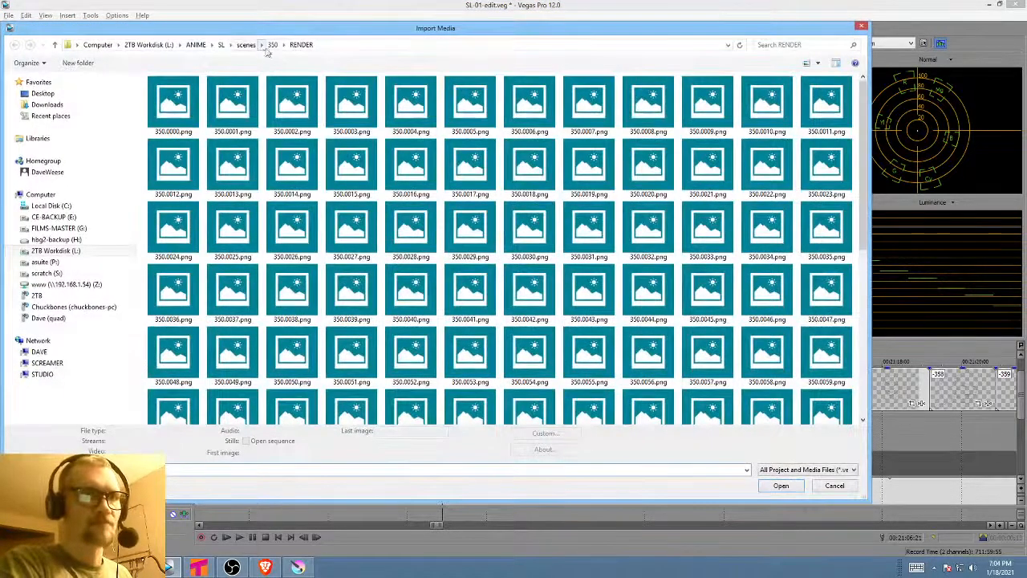
pyautogui.click(246, 45)
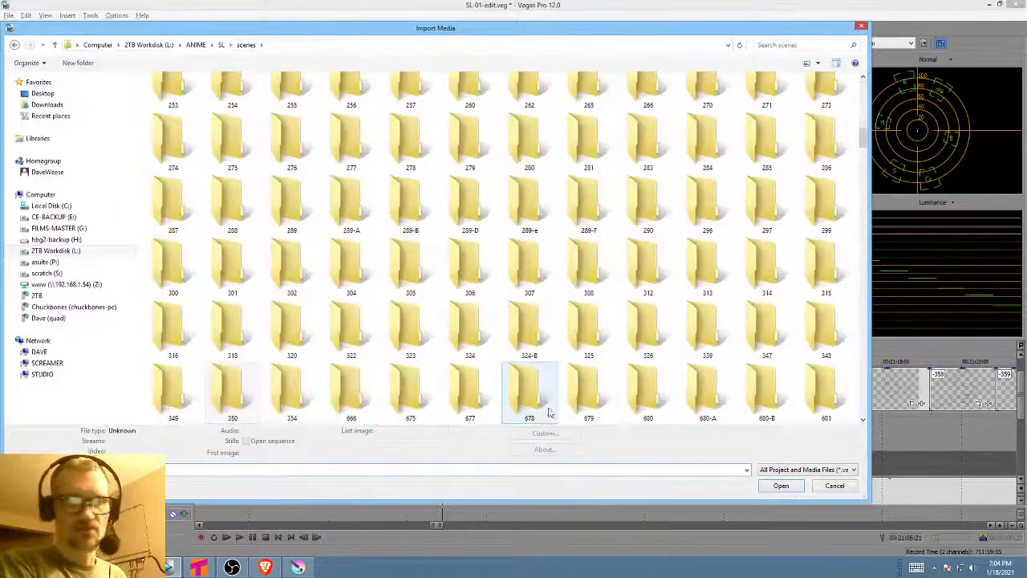
pyautogui.doubleClick(289, 399)
pyautogui.doubleClick(169, 94)
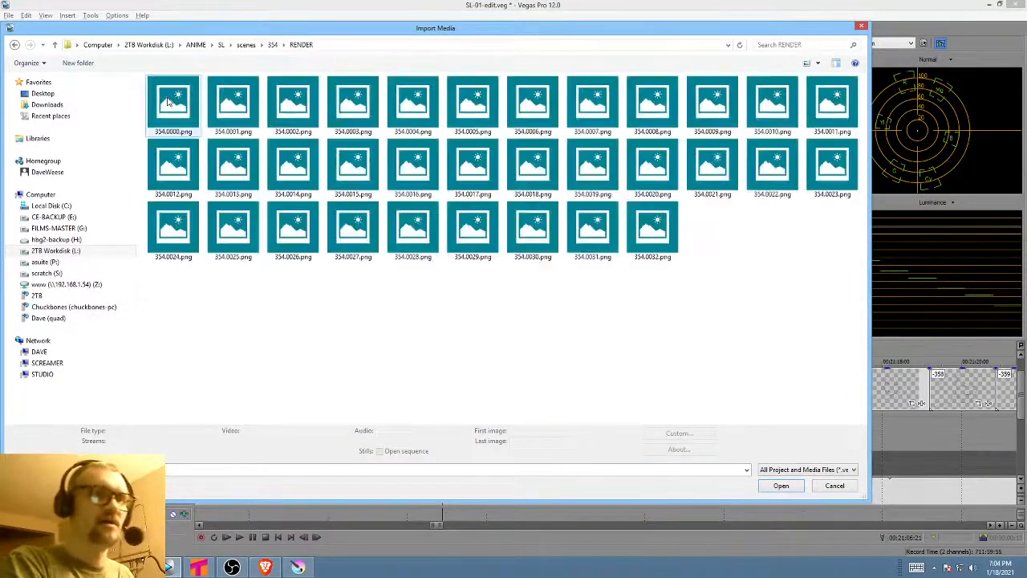
pyautogui.click(406, 452)
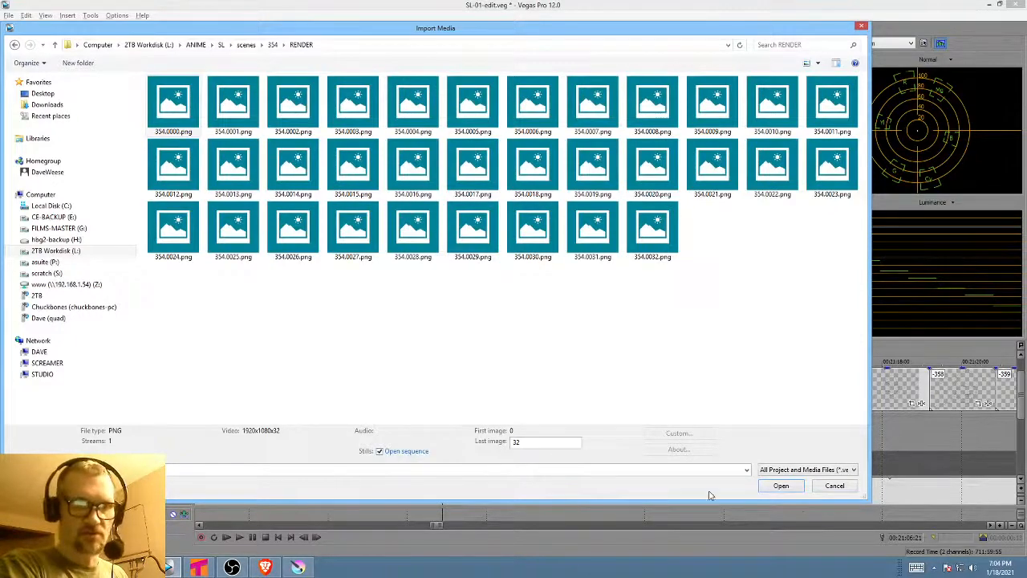
pyautogui.click(799, 487)
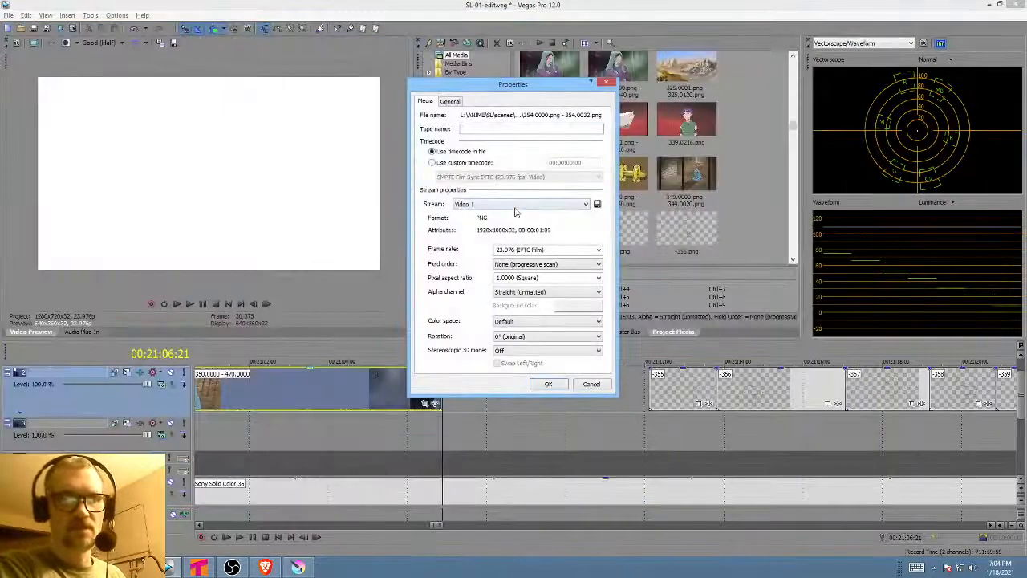
pyautogui.click(562, 248)
pyautogui.write('8')
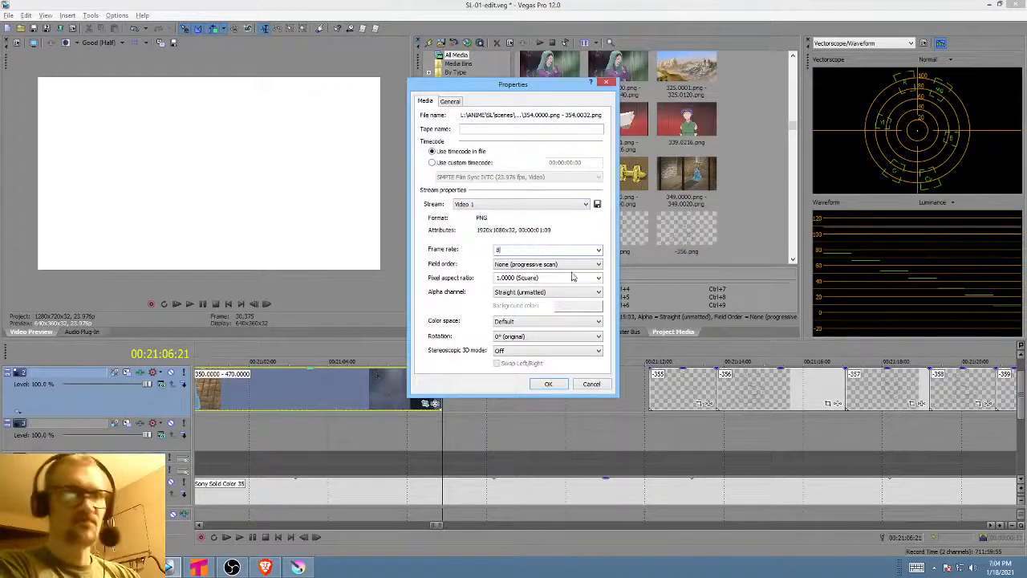
pyautogui.click(559, 390)
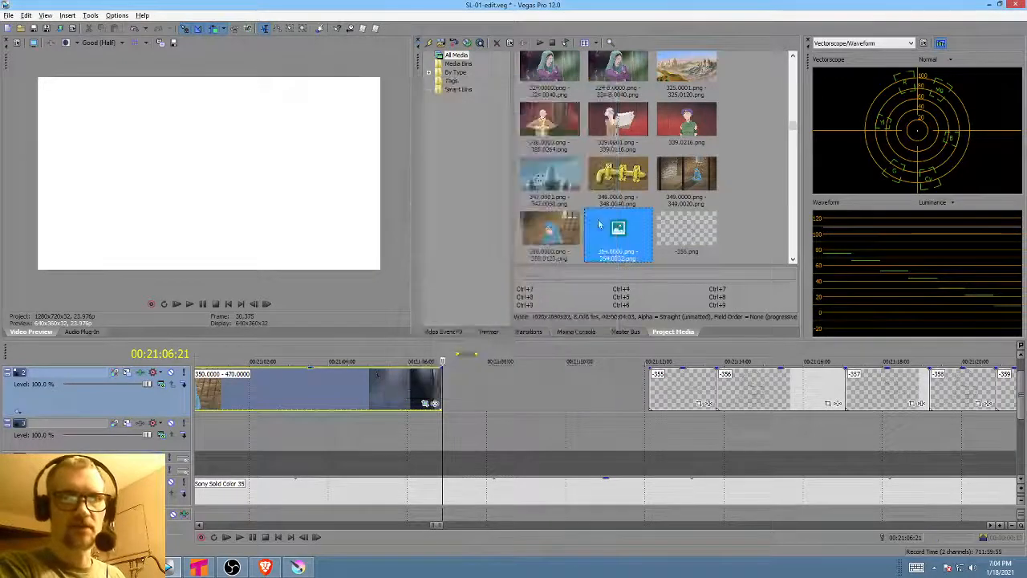
# - Place the 354 sequence directly after the 350 clip on the timeline and disable resampling for it
pyautogui.moveTo(457, 392); pyautogui.dragTo(450, 395)
pyautogui.rightClick(507, 385)
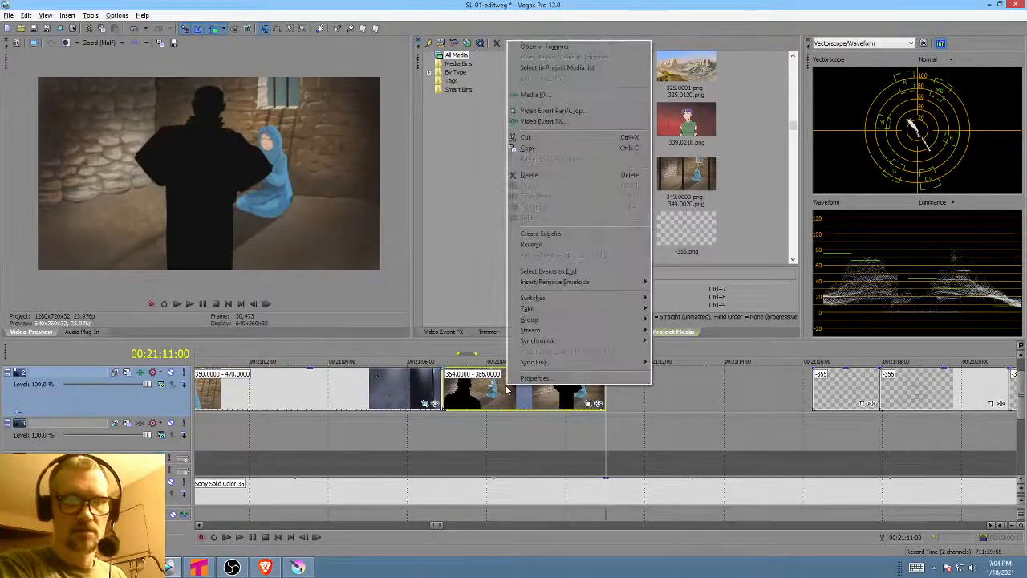
pyautogui.click(536, 378)
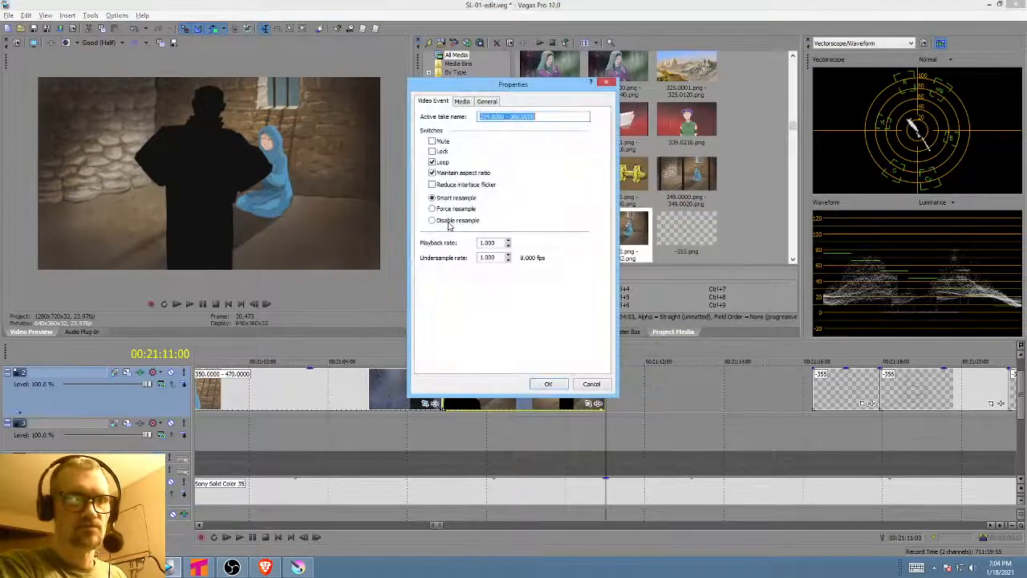
pyautogui.click(448, 223)
pyautogui.click(553, 384)
# - Move clip -355 and the following clips earlier to close the gap after the 354 sequence, and check the cut between them
pyautogui.moveTo(836, 390); pyautogui.dragTo(681, 392)
pyautogui.click(769, 392)
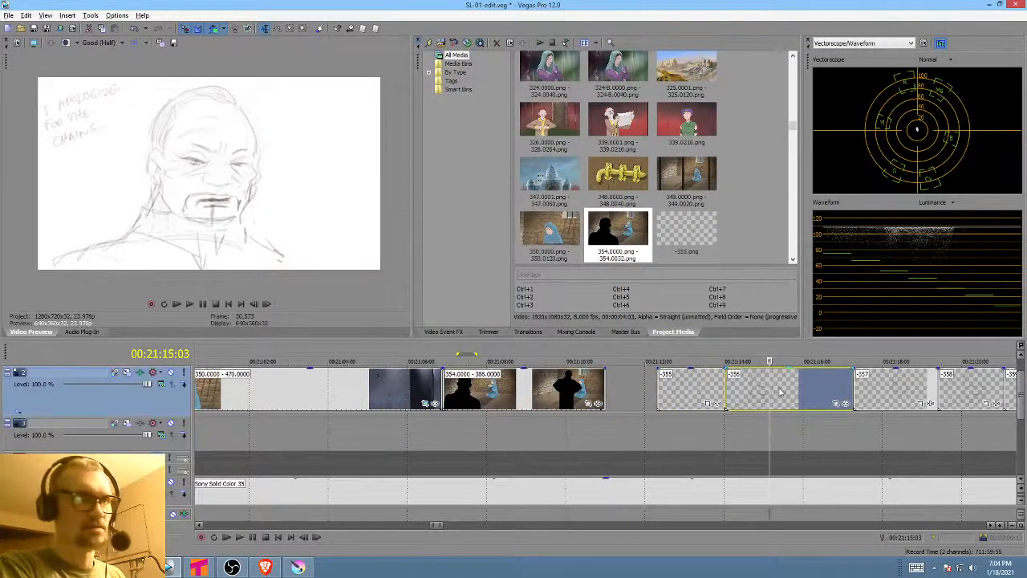
pyautogui.moveTo(677, 385); pyautogui.dragTo(624, 387)
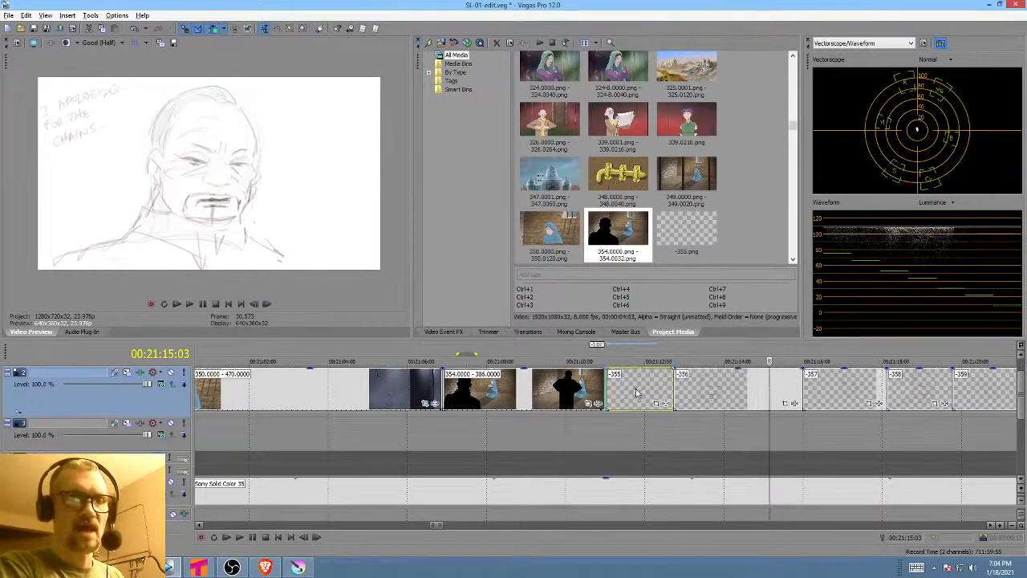
pyautogui.click(571, 423)
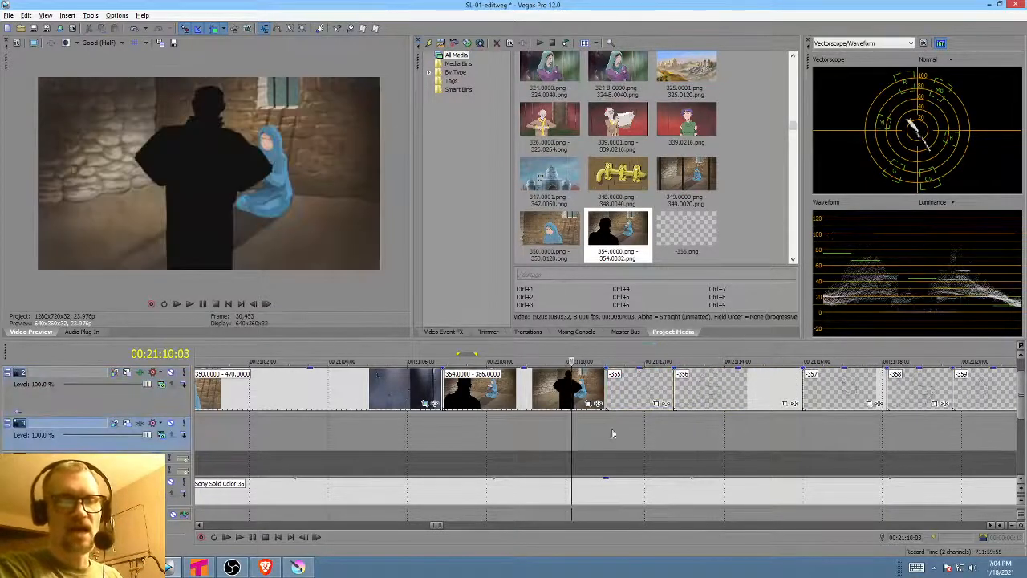
pyautogui.click(641, 399)
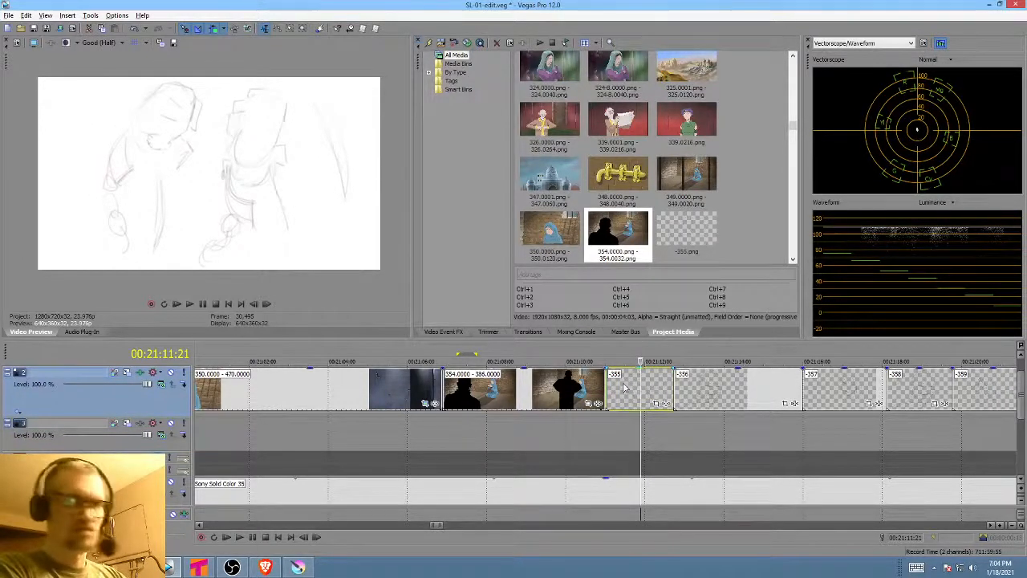
# - Preview the storyboard stills -357 and -358 on the timeline
pyautogui.click(835, 417)
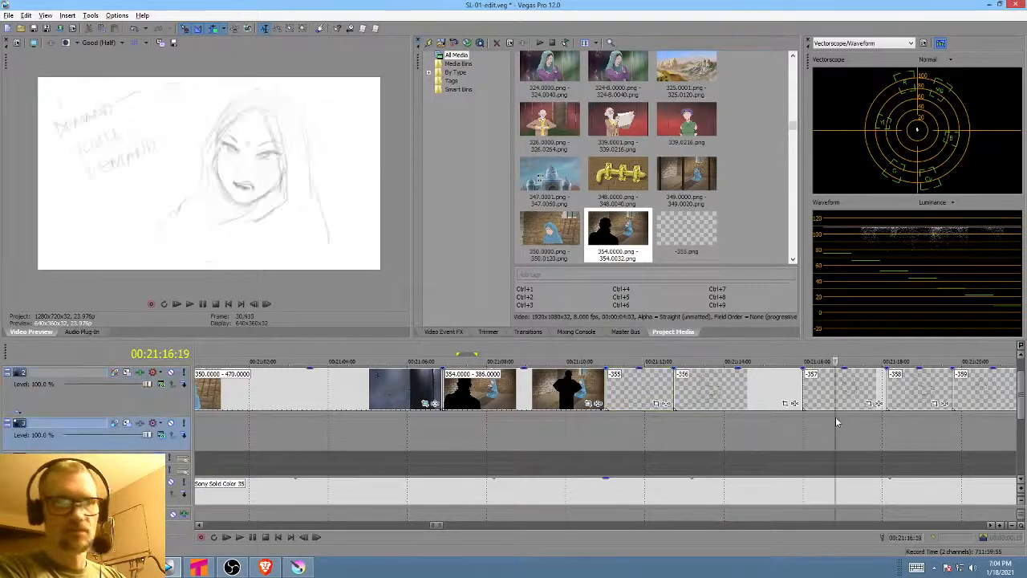
pyautogui.click(914, 420)
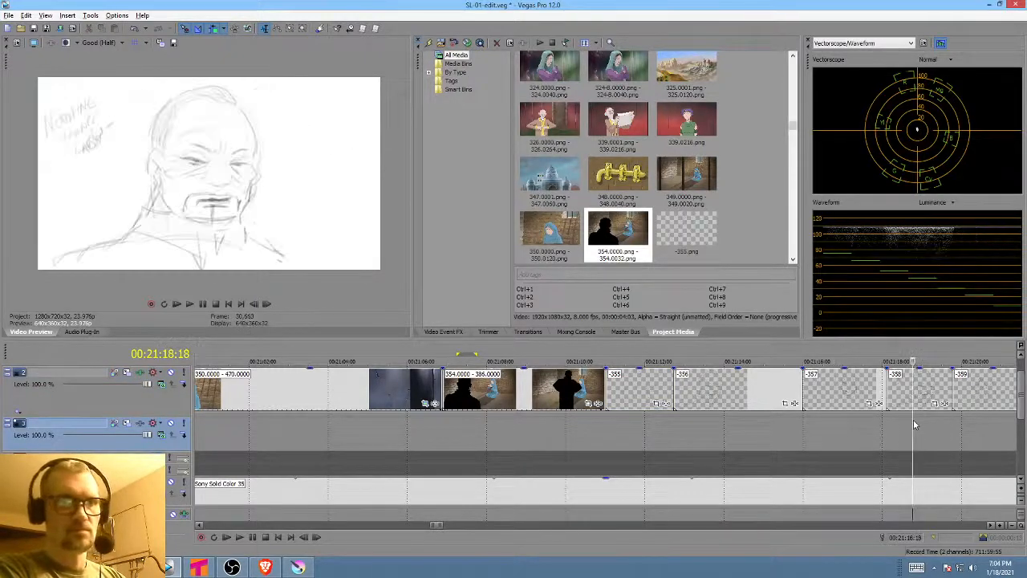
pyautogui.click(853, 401)
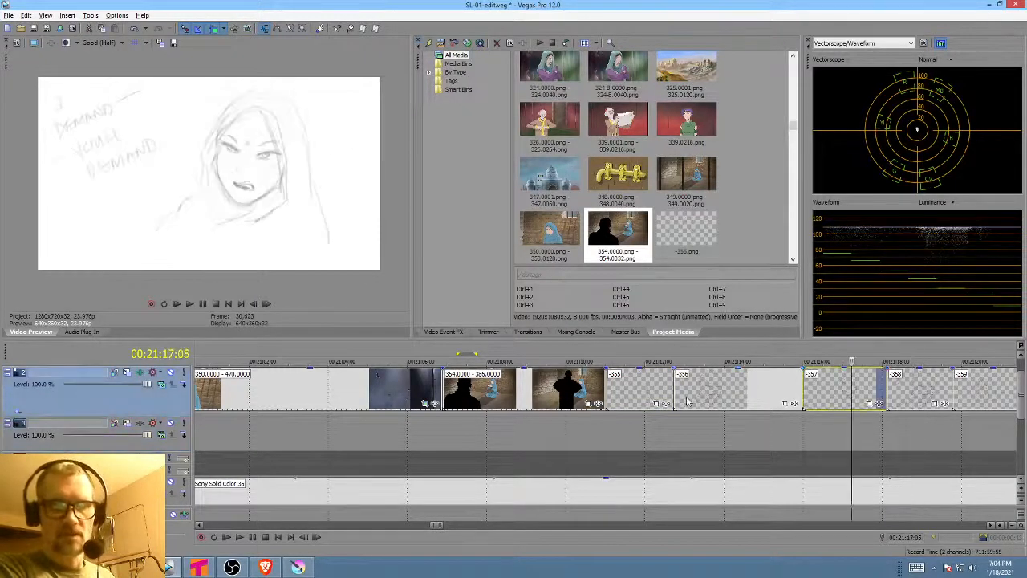
# - Remove the -355 still between the 354 sequence and clip -356 on the timeline
pyautogui.click(649, 393)
pyautogui.moveTo(701, 391); pyautogui.dragTo(779, 392)
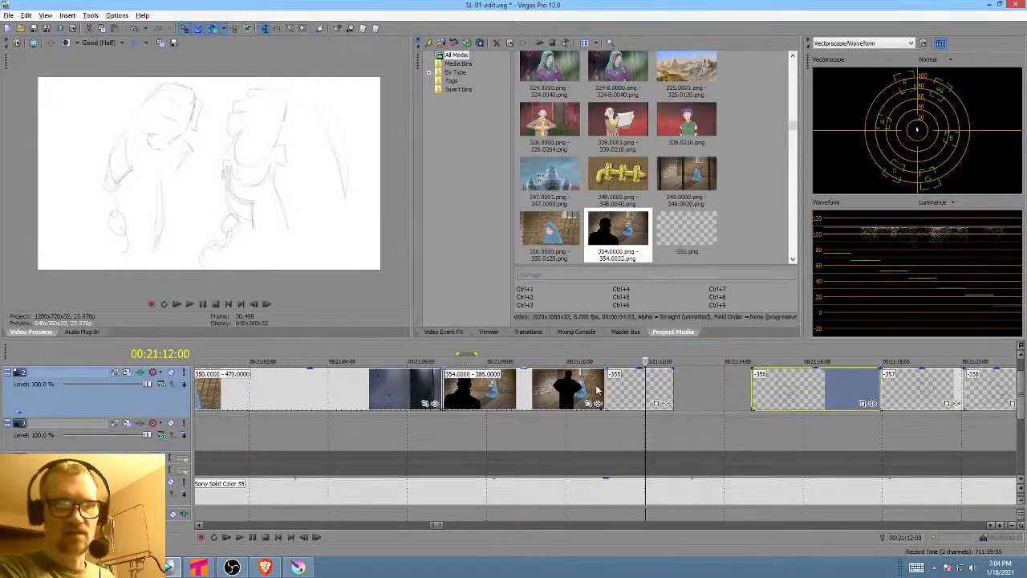
pyautogui.moveTo(622, 392); pyautogui.dragTo(689, 398)
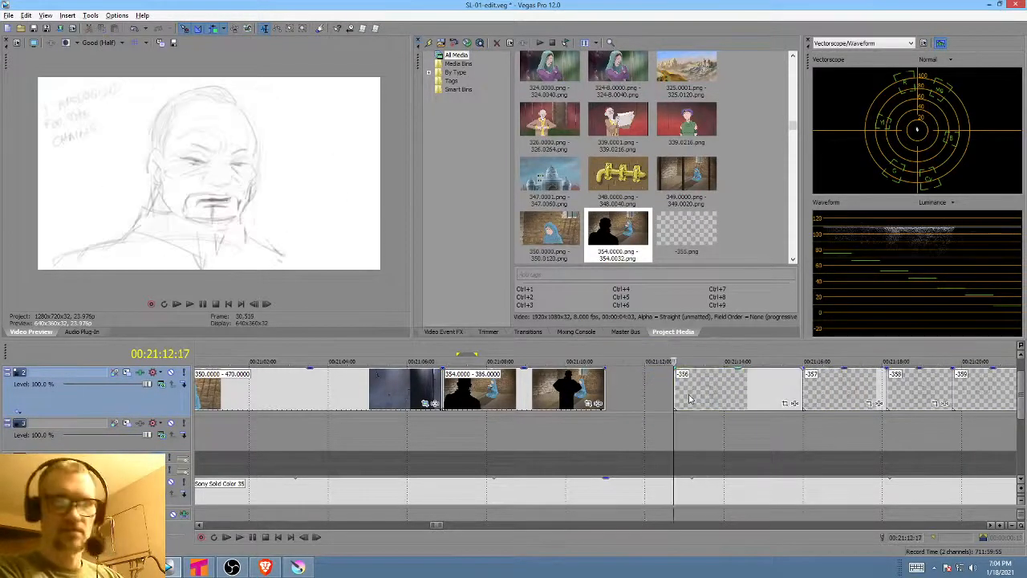
# - Place a copy of the -357 still directly after the 354 sequence and move -356 and the following clips earlier to meet it
pyautogui.click(831, 396)
pyautogui.moveTo(841, 397); pyautogui.dragTo(839, 425)
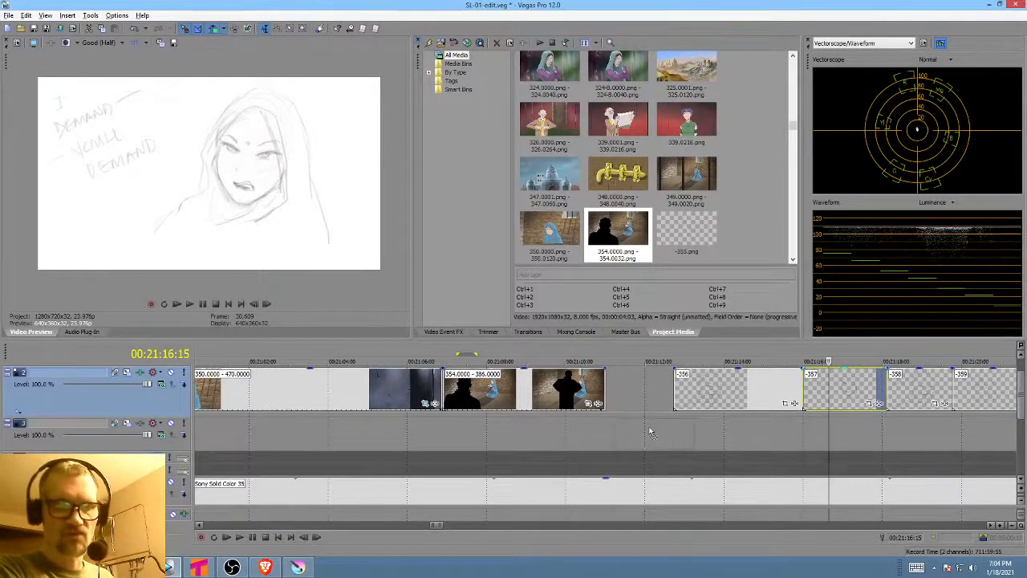
pyautogui.moveTo(650, 432); pyautogui.dragTo(658, 399)
pyautogui.click(731, 392)
pyautogui.moveTo(732, 393); pyautogui.dragTo(715, 392)
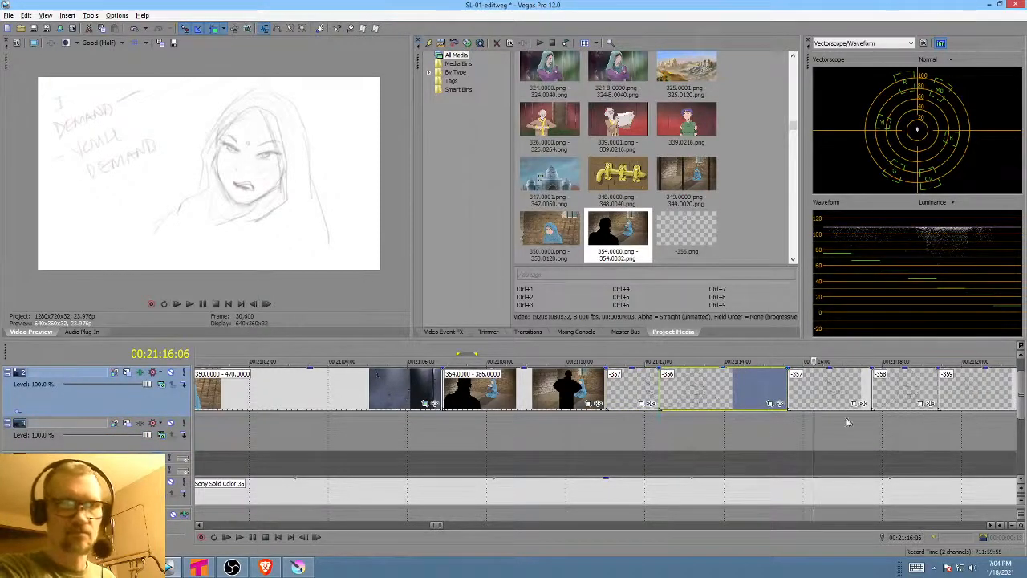
# - Play back the edit from the end of the 350 clip through the 354 sequence
pyautogui.scroll(-2, 771, 430)
pyautogui.moveTo(761, 424)
pyautogui.mouseDown()
pyautogui.moveTo(894, 418)
pyautogui.moveTo(500, 418)
pyautogui.mouseUp()
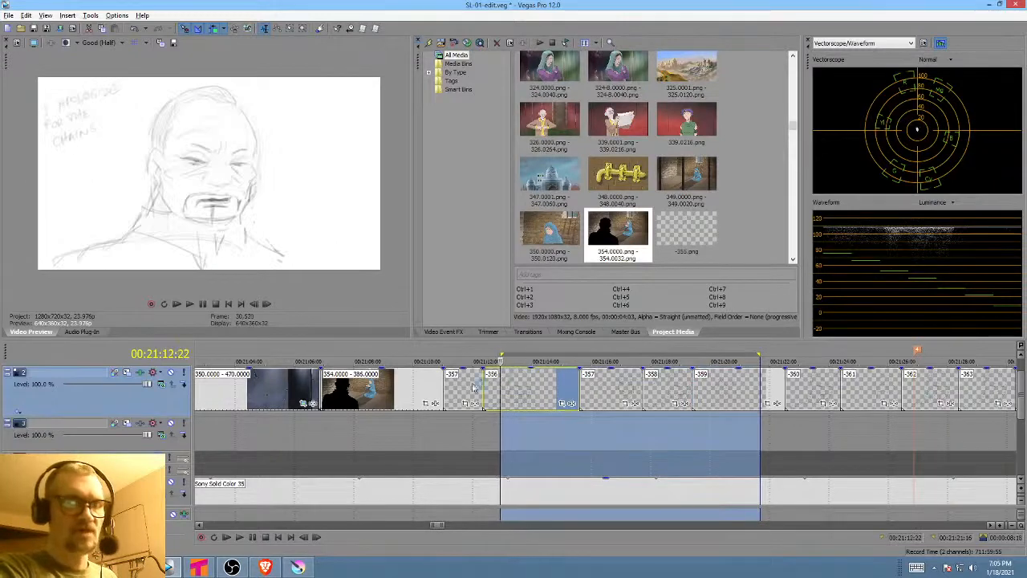
pyautogui.click(318, 424)
pyautogui.scroll(-3, 408, 425)
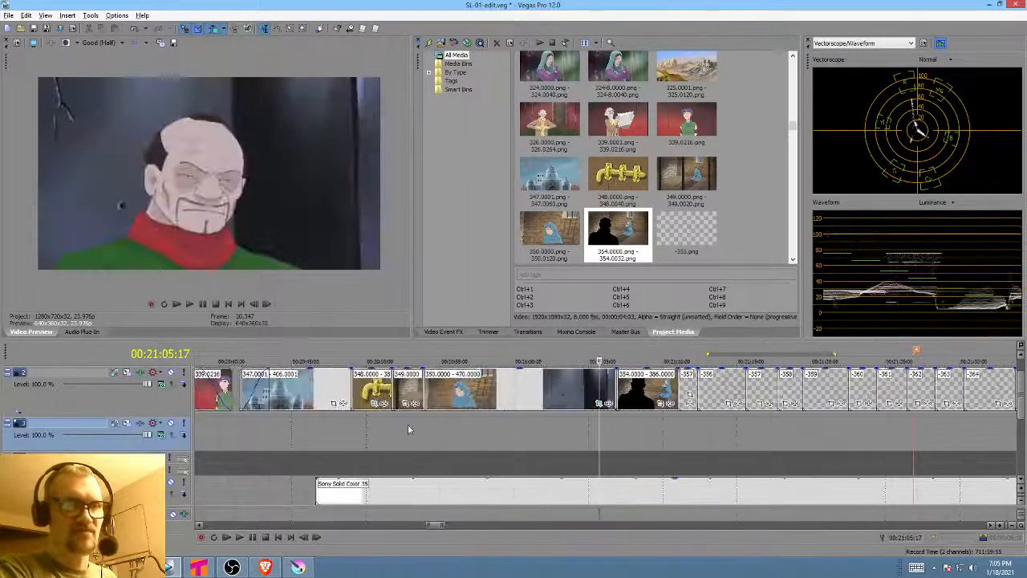
pyautogui.click(589, 421)
pyautogui.press('space')
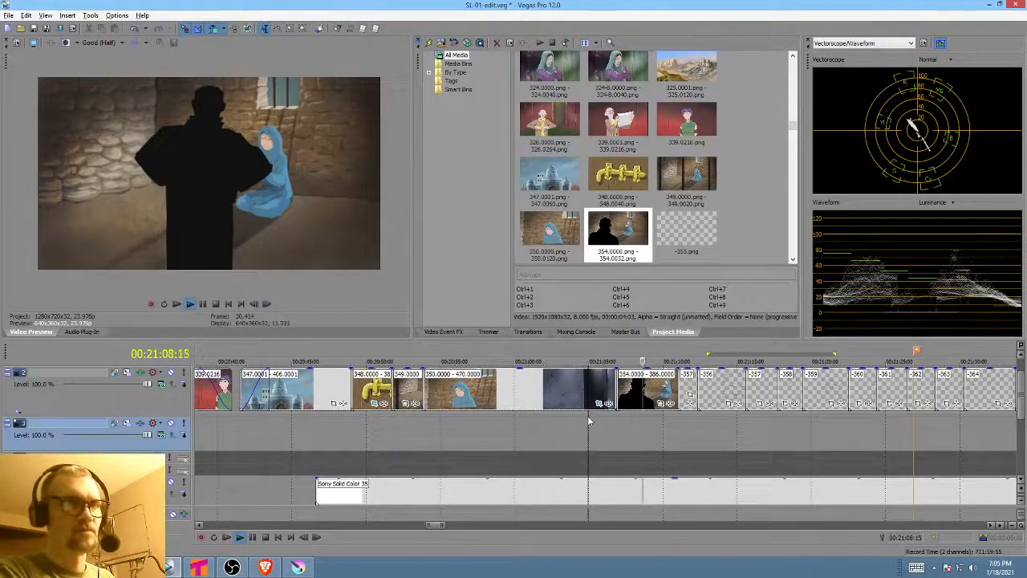
pyautogui.press('space')
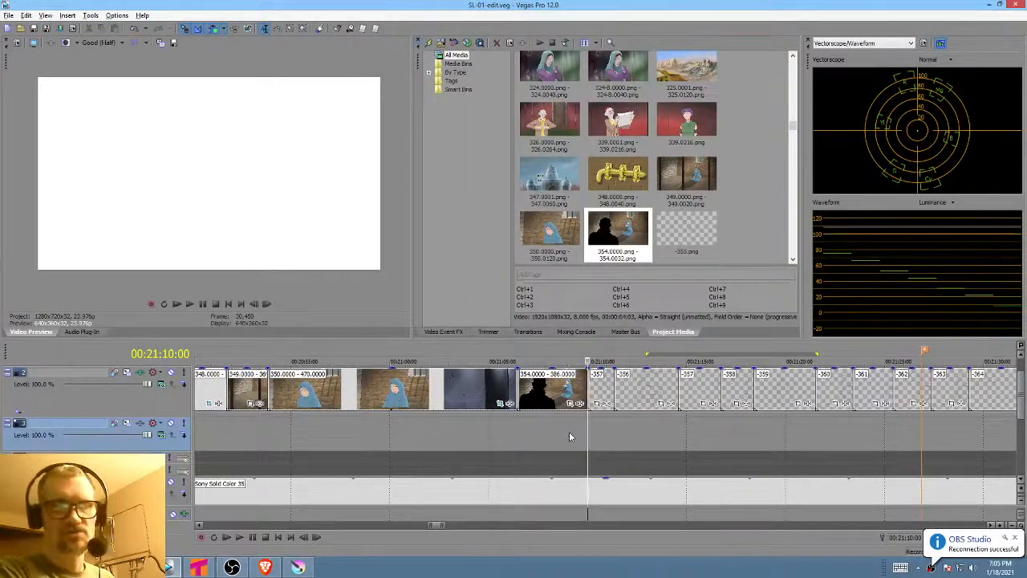
# - Play the cut out of the 354 sequence and trim the end of the -357 copy shorter, with the following clips moving up
pyautogui.scroll(4, 574, 428)
pyautogui.moveTo(578, 428); pyautogui.dragTo(671, 429)
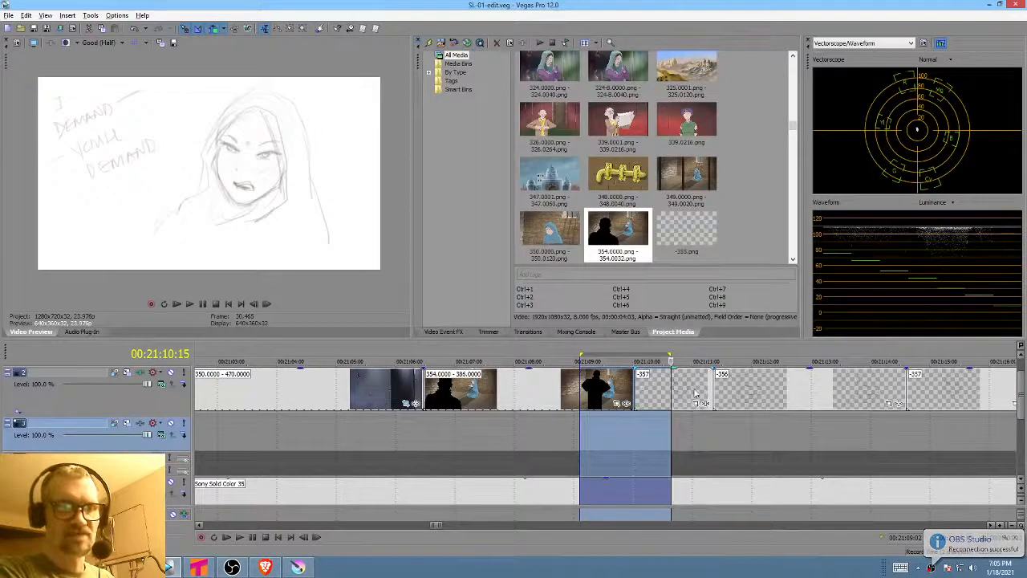
pyautogui.click(611, 419)
pyautogui.press('space')
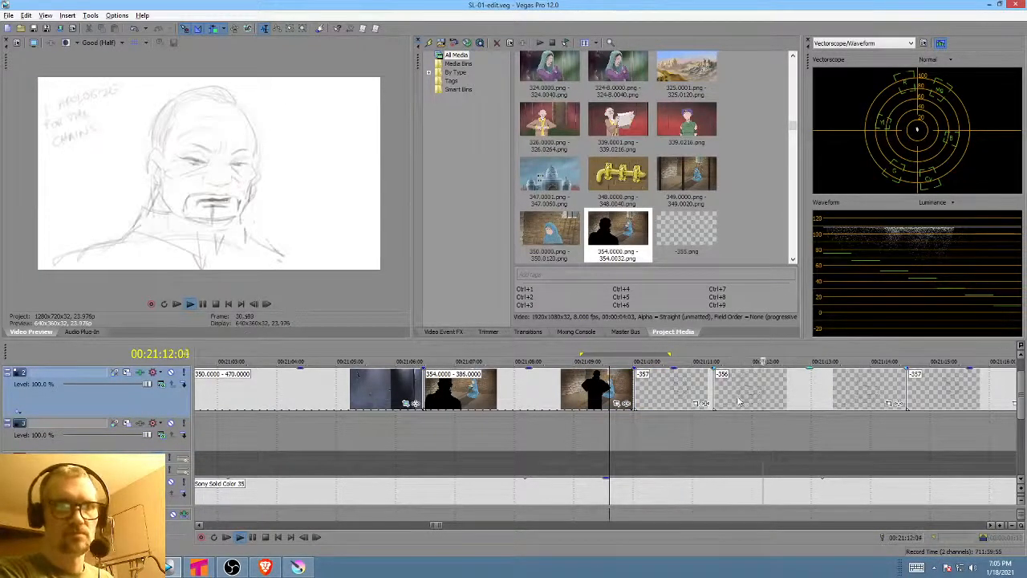
pyautogui.press('space')
pyautogui.moveTo(711, 391); pyautogui.dragTo(692, 392)
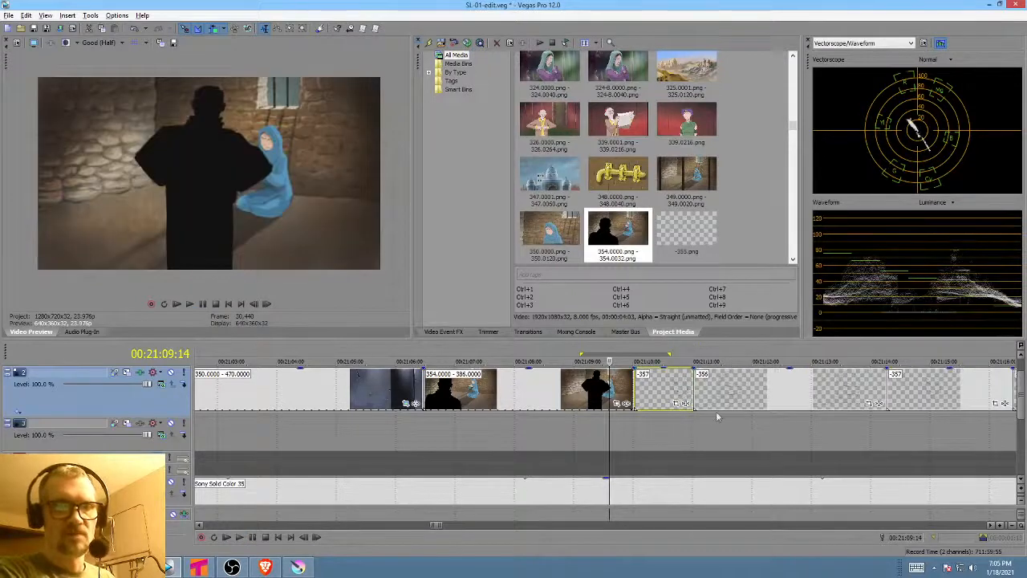
# - Check the -356 still, switch to the script in OpenOffice Writer, and add the exposition line "Tianara scowls." before Tianara's "I demand---"
pyautogui.scroll(-4, 411, 431)
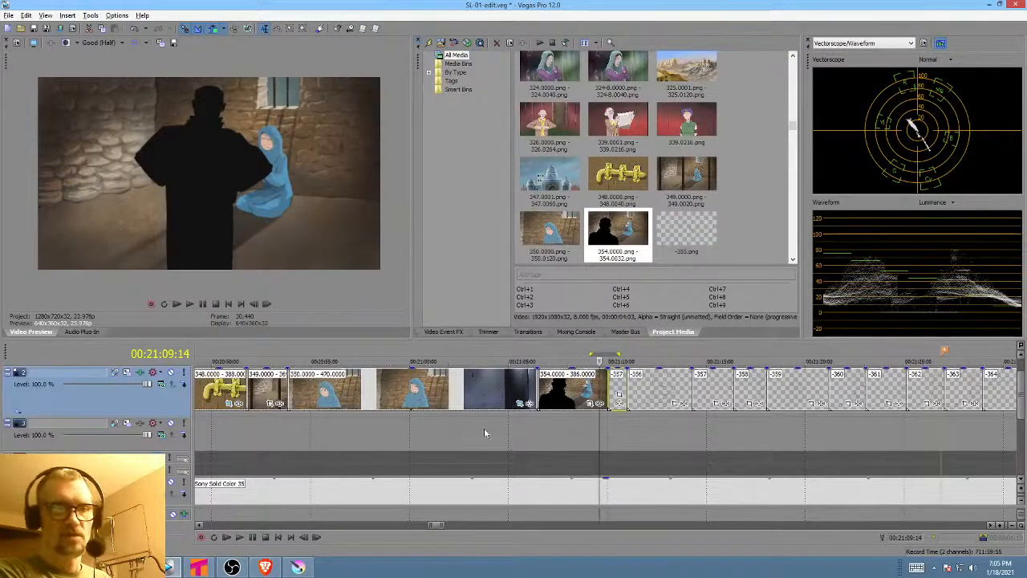
pyautogui.scroll(-1, 489, 430)
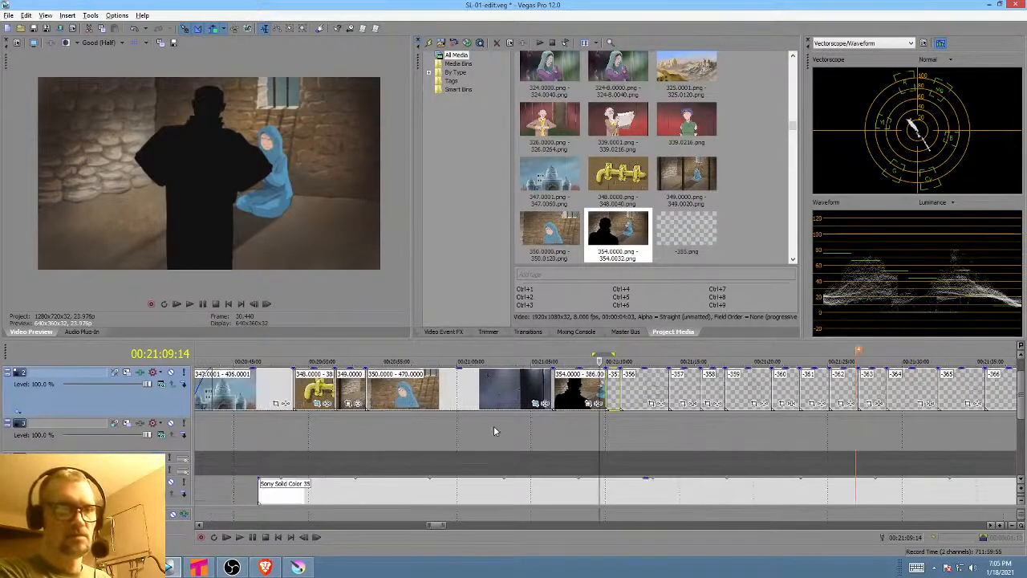
pyautogui.click(639, 420)
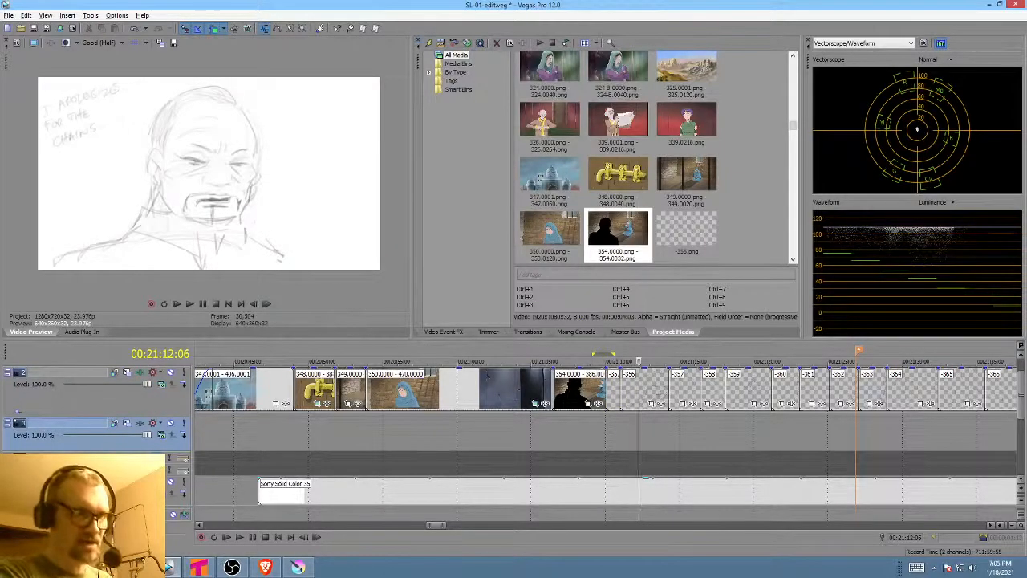
pyautogui.hotkey('alt', 'Tab')
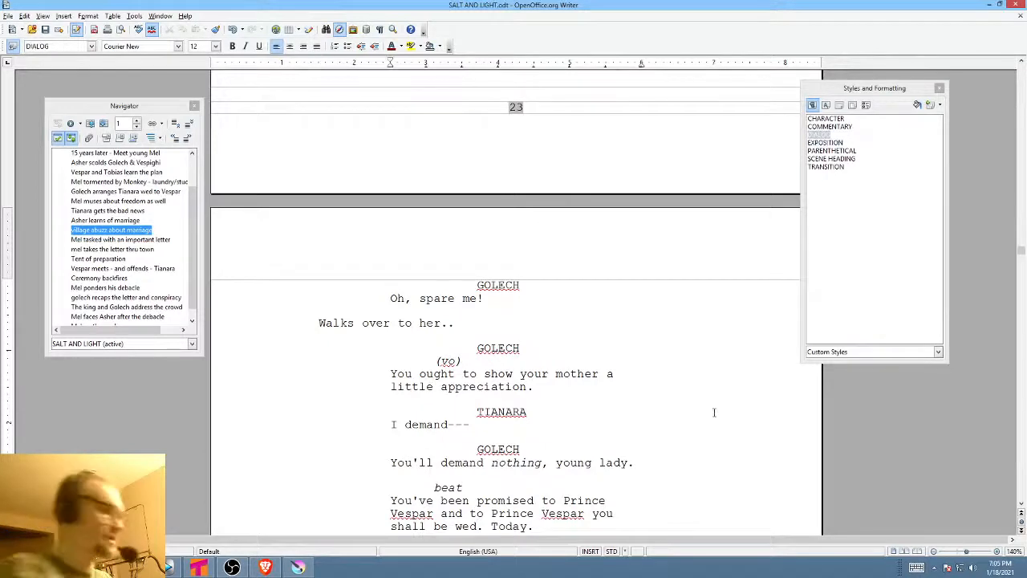
pyautogui.press('Return')
pyautogui.write('Tia')
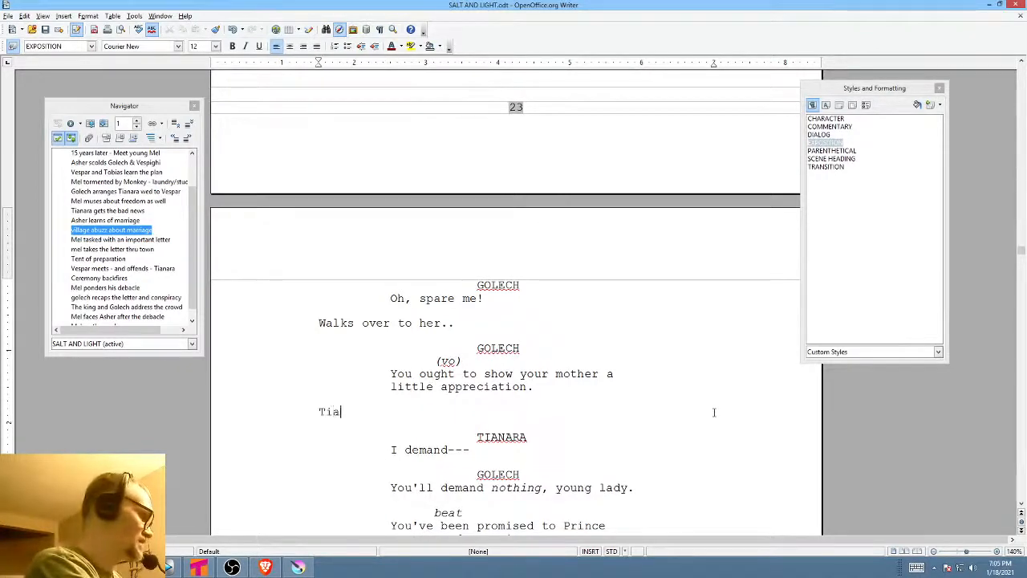
pyautogui.write('nara')
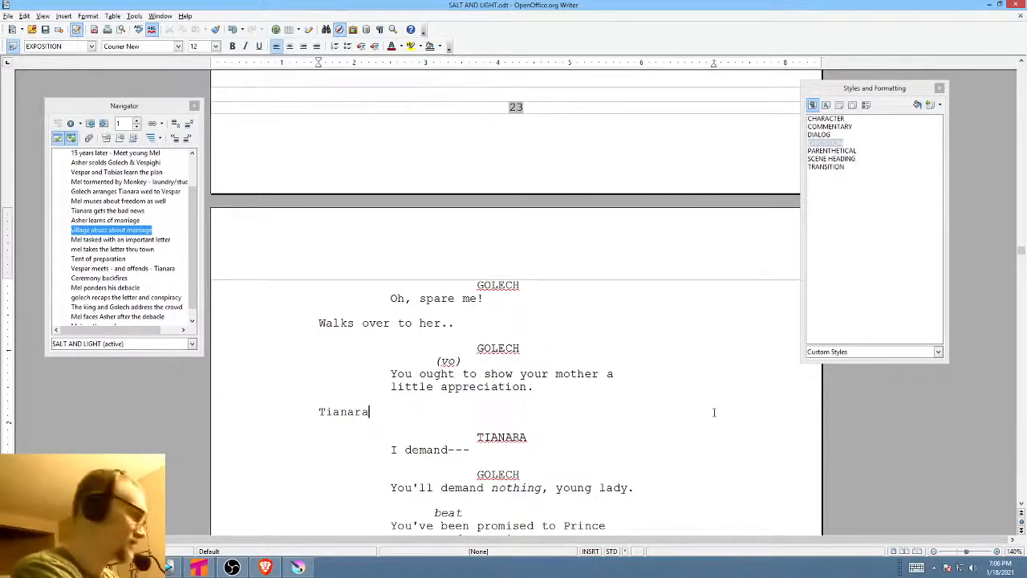
pyautogui.write('scowls')
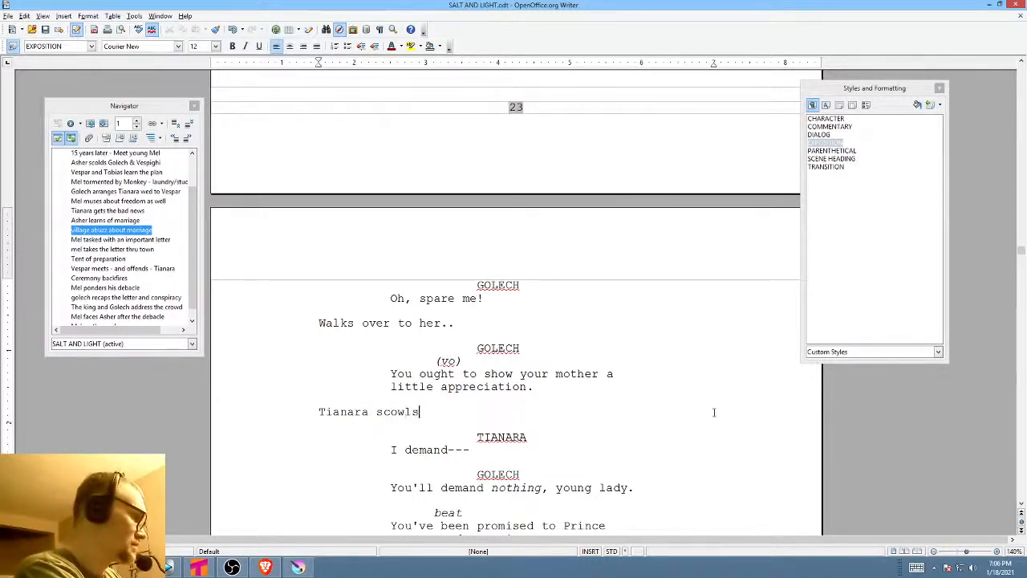
pyautogui.write('.')
pyautogui.press('Return')
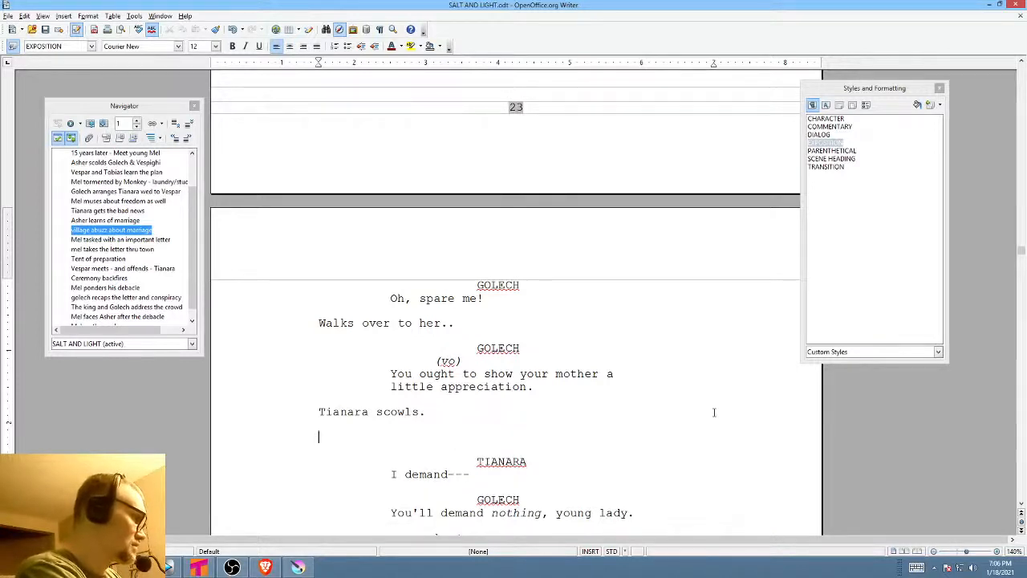
# - Add Golech's line "I apologize for the chains." using the CHARACTER and DIALOG styles, and save the script
pyautogui.write('Golech')
pyautogui.press('Return')
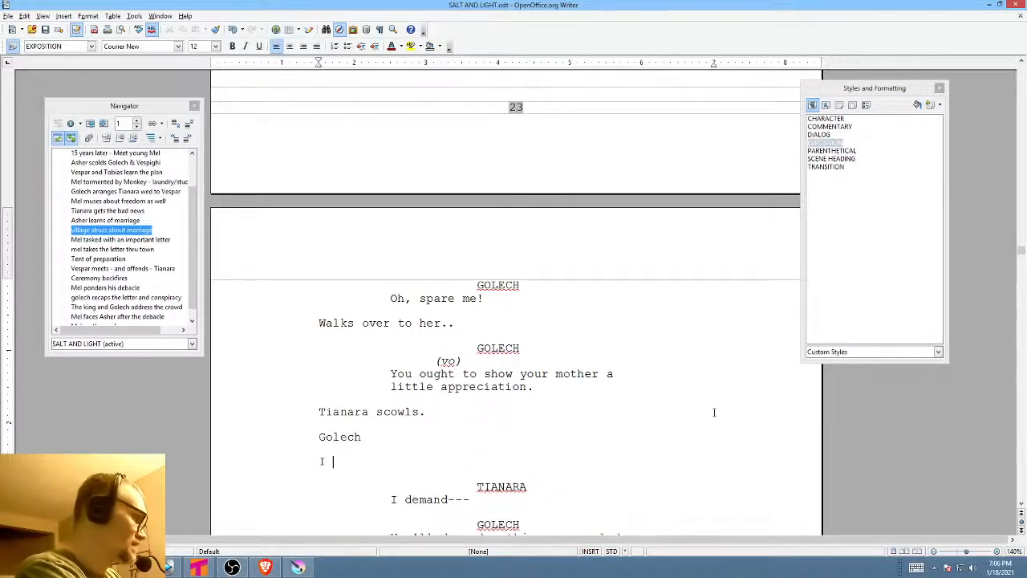
pyautogui.write('I apologize for the chains.')
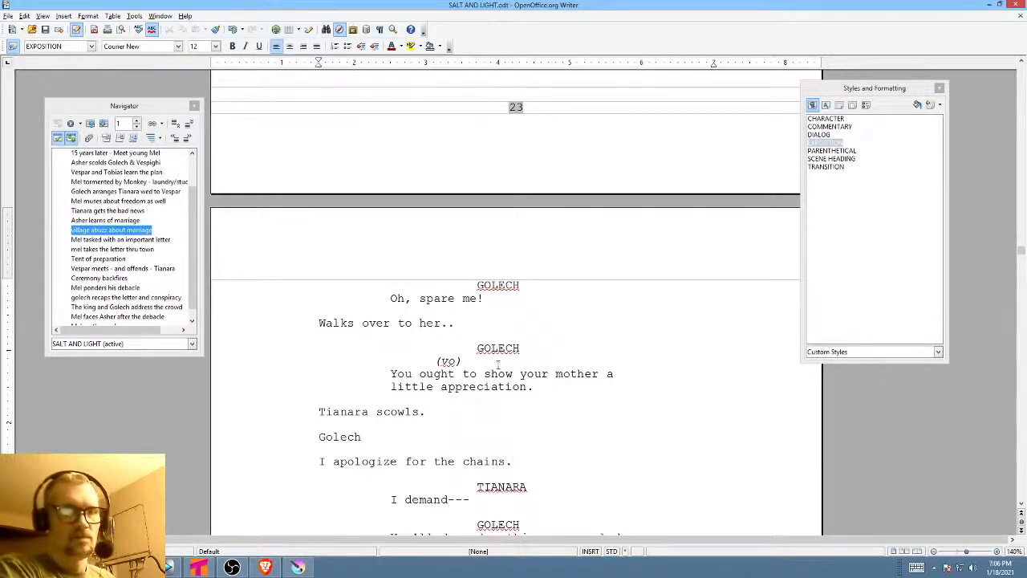
pyautogui.doubleClick(839, 120)
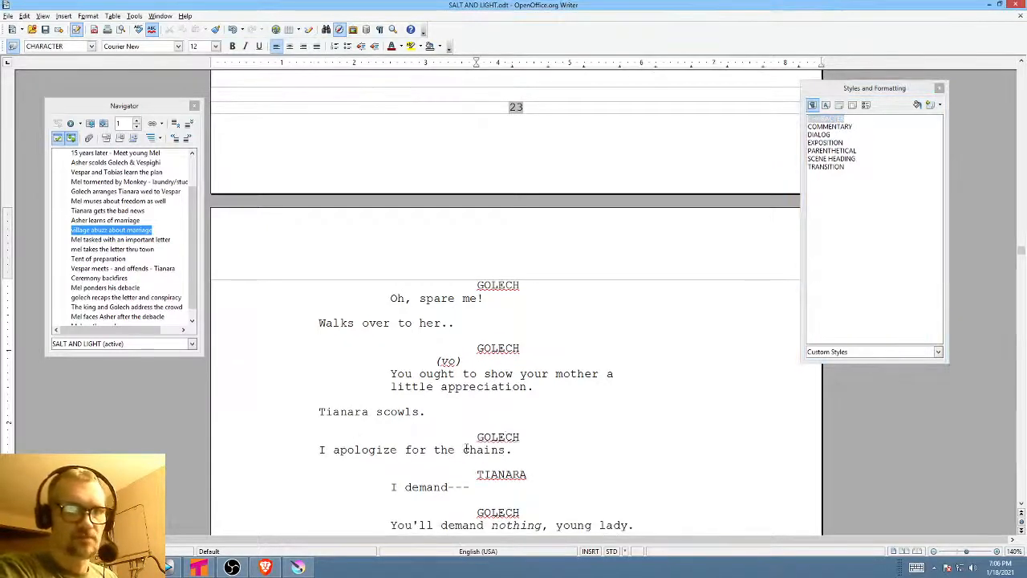
pyautogui.click(467, 450)
pyautogui.doubleClick(832, 135)
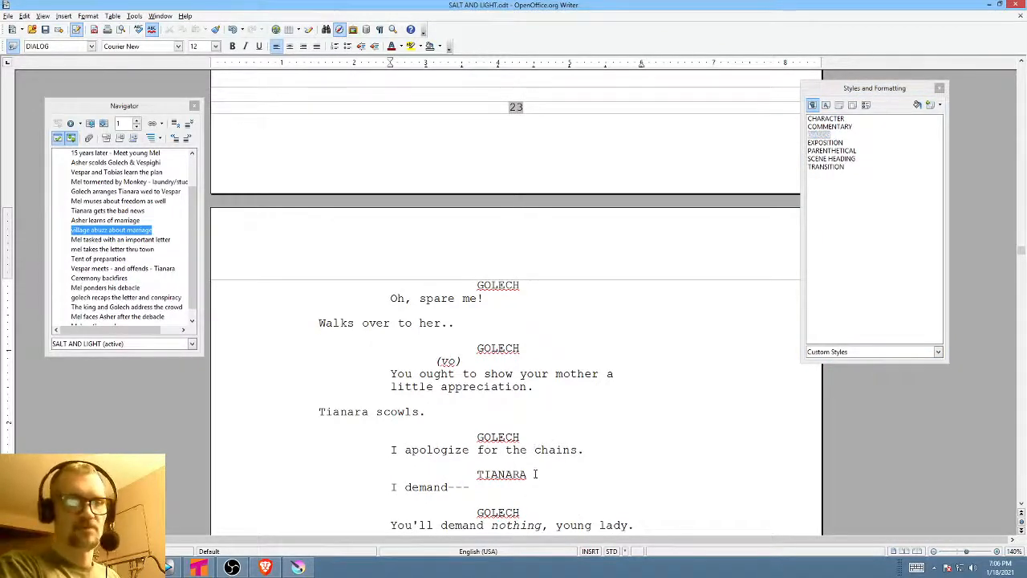
pyautogui.click(45, 29)
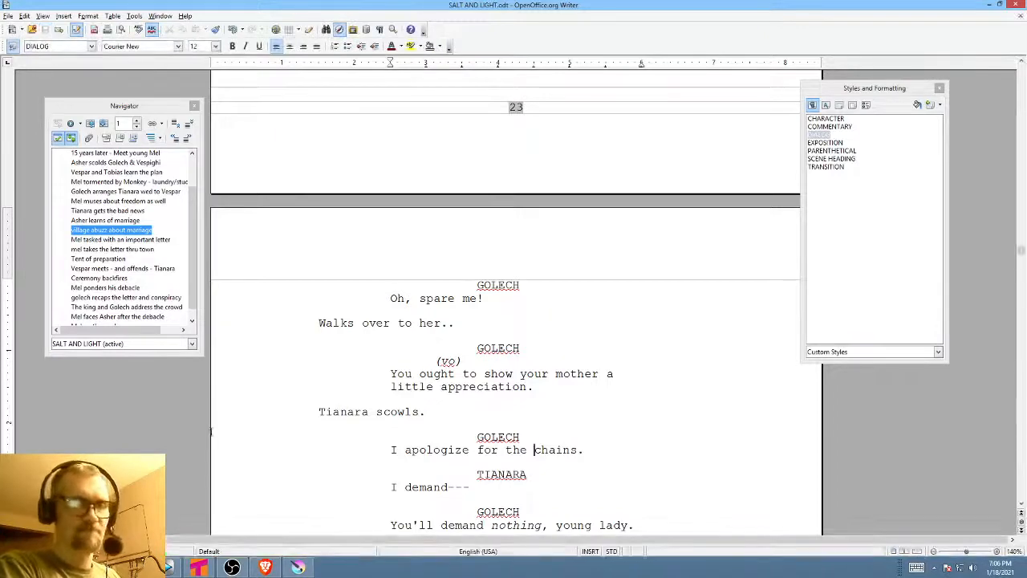
# - Switch back to Vegas and play the edit from the start of the 347 clip through still -359
pyautogui.hotkey('alt', 'Tab')
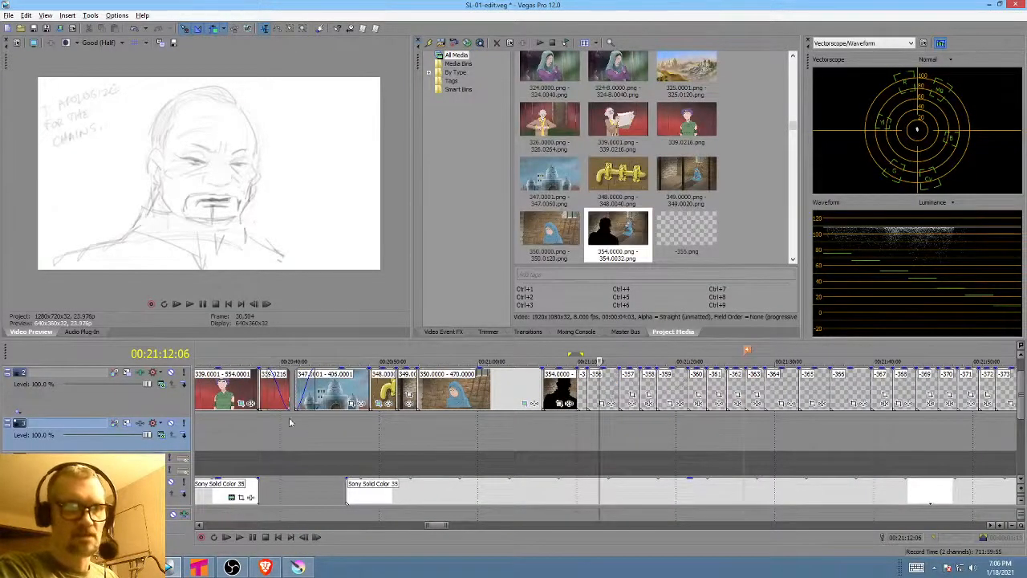
pyautogui.click(303, 416)
pyautogui.press('space')
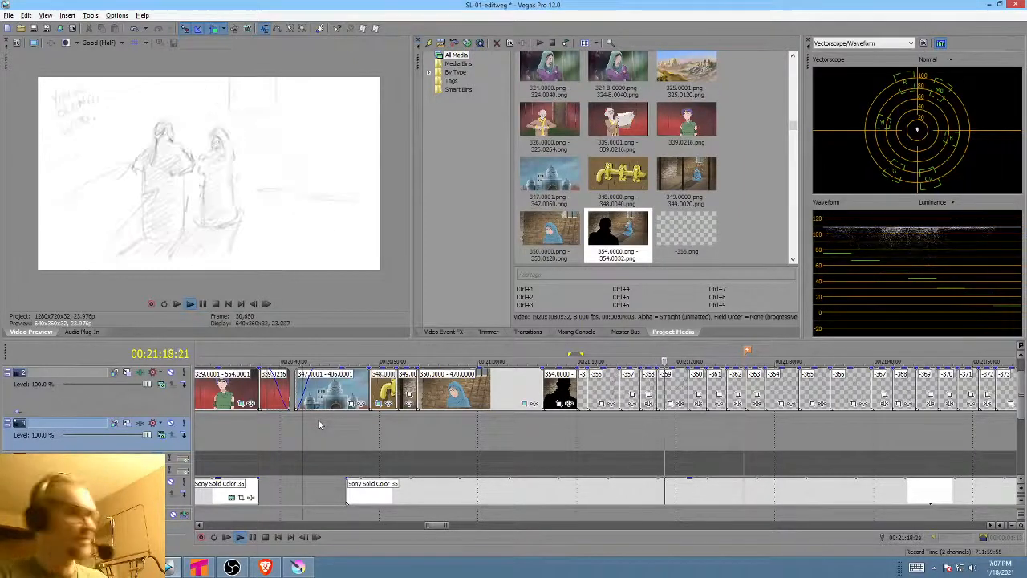
pyautogui.press('space')
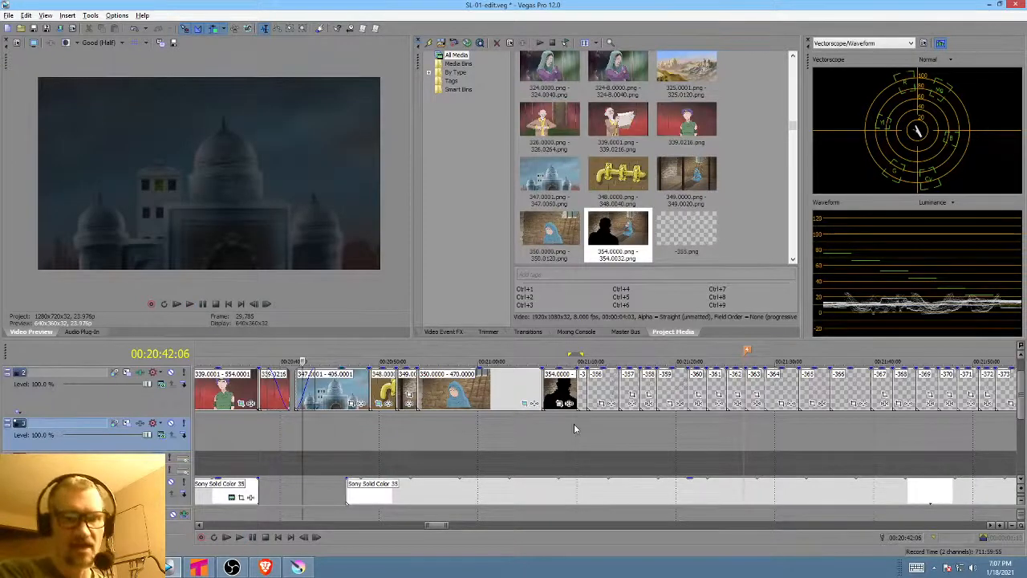
# - Compare Tianara's shot in the 350 clip with the -357 copy and the -356 still on the timeline
pyautogui.click(571, 423)
pyautogui.scroll(1, 577, 427)
pyautogui.click(612, 423)
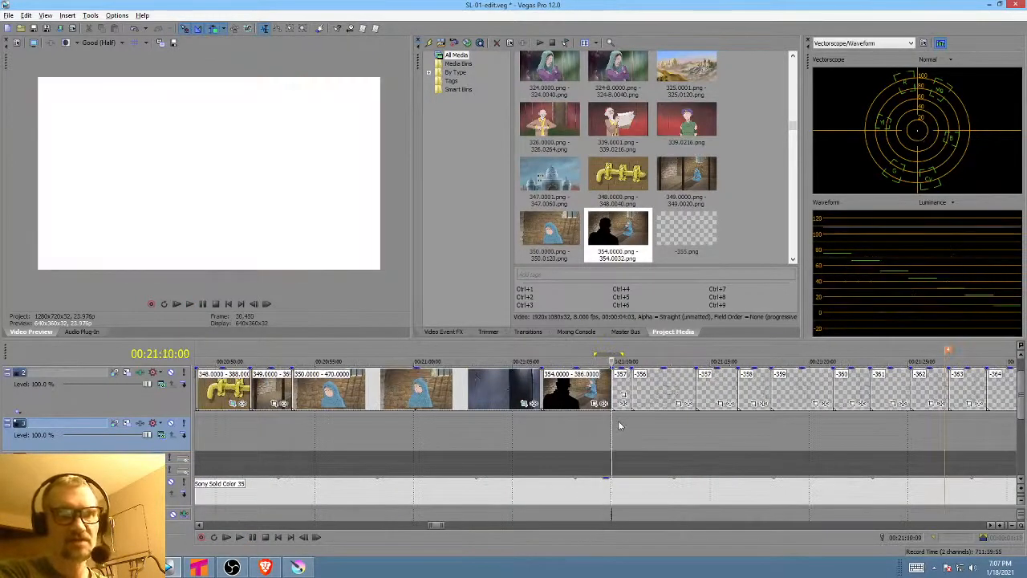
pyautogui.click(619, 425)
pyautogui.click(622, 421)
pyautogui.click(418, 426)
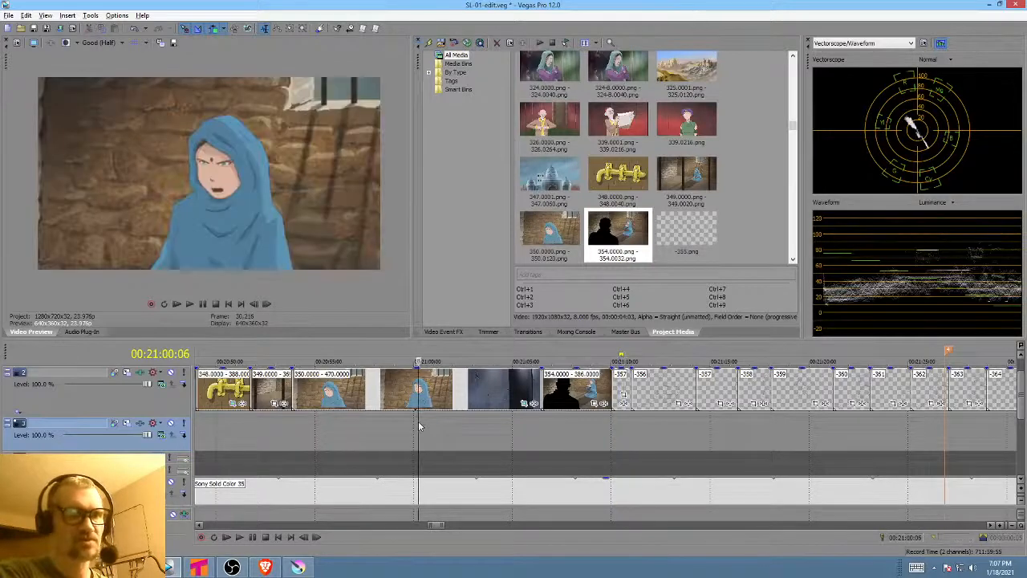
pyautogui.moveTo(398, 431); pyautogui.dragTo(426, 426)
pyautogui.press('space')
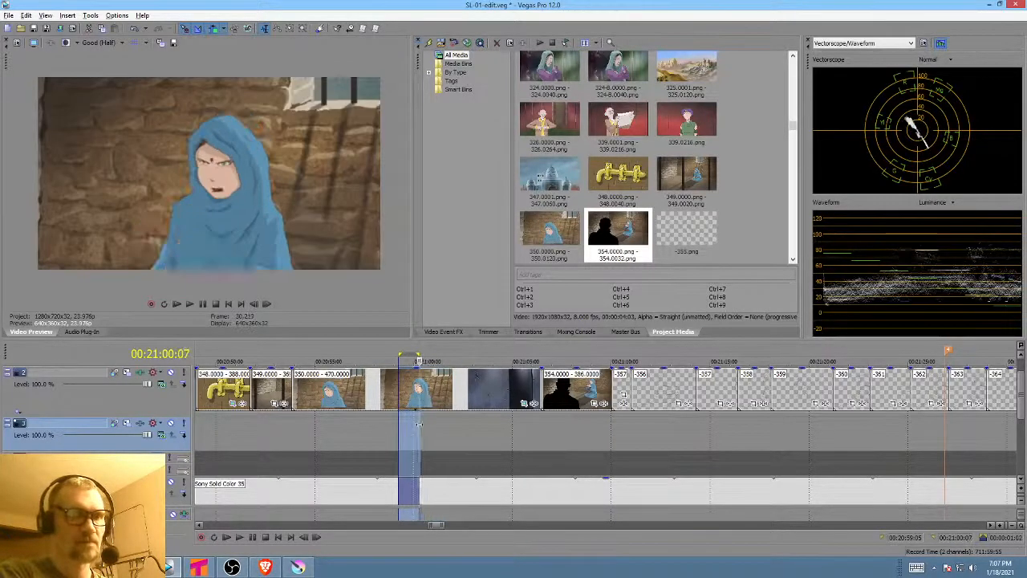
pyautogui.click(617, 434)
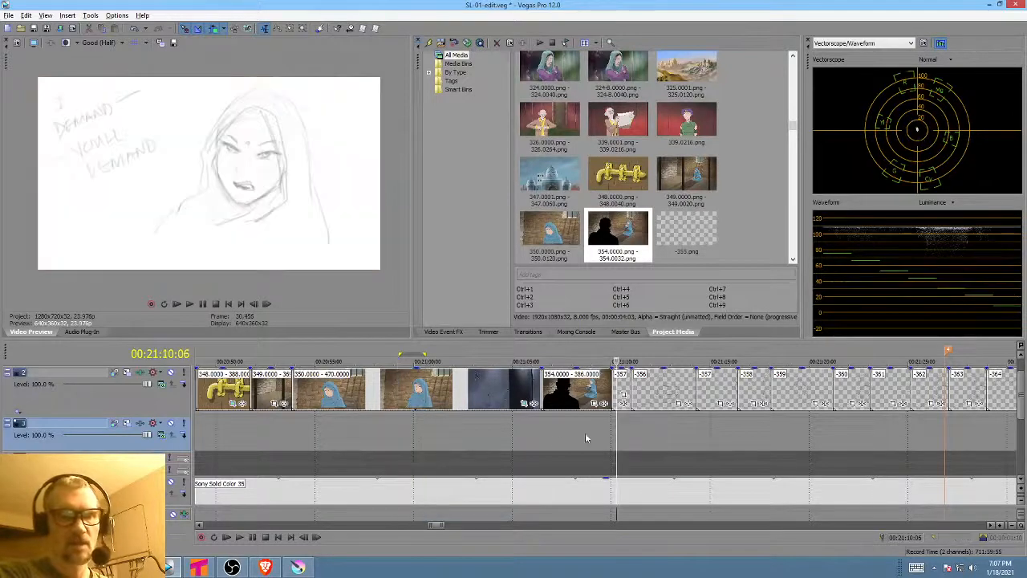
pyautogui.moveTo(655, 439); pyautogui.dragTo(678, 439)
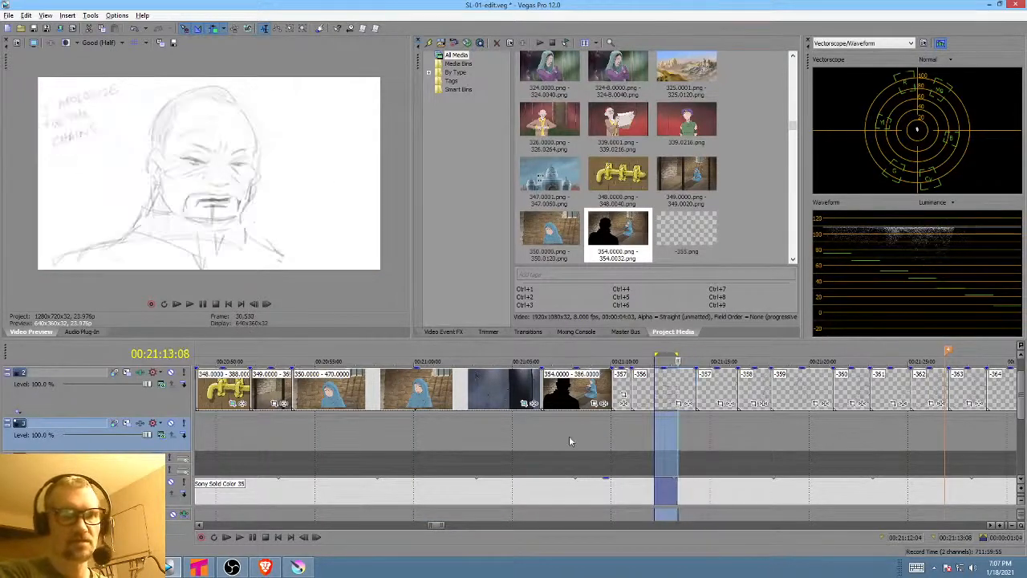
# - Compare Golech's close-up before the 354 clip with the silhouette movement inside the 354 clip on the Vegas timeline
pyautogui.click(567, 440)
pyautogui.moveTo(535, 437); pyautogui.dragTo(511, 437)
pyautogui.moveTo(572, 447); pyautogui.dragTo(580, 444)
pyautogui.moveTo(498, 440); pyautogui.dragTo(521, 439)
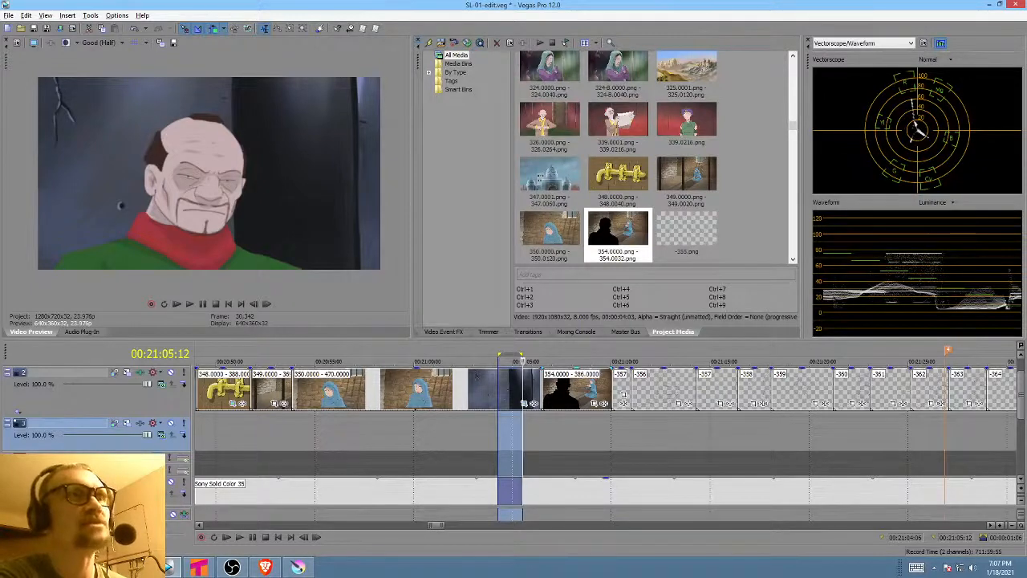
pyautogui.click(562, 444)
pyautogui.scroll(3, 565, 414)
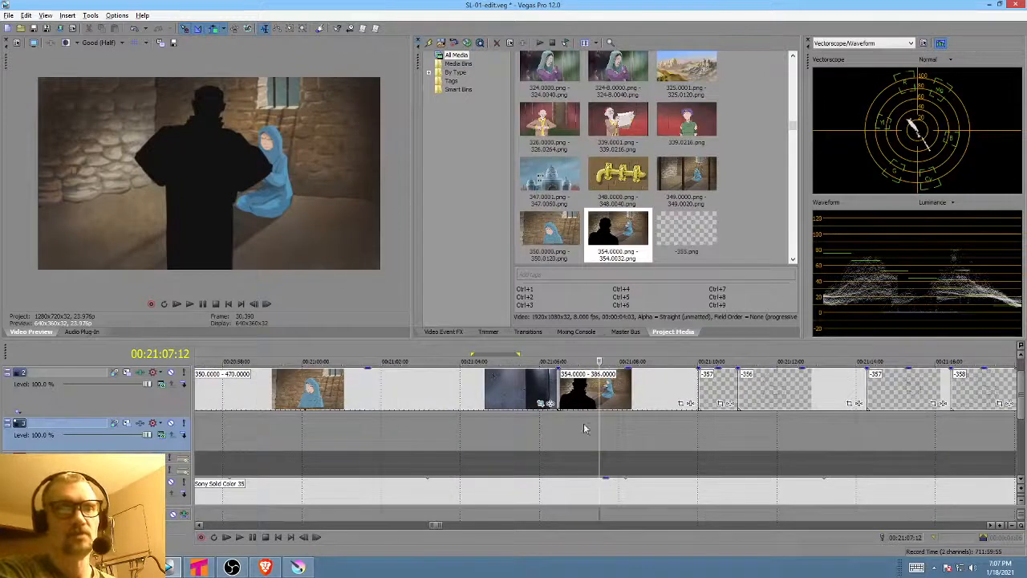
pyautogui.moveTo(584, 428)
pyautogui.mouseDown()
pyautogui.moveTo(653, 426)
pyautogui.moveTo(561, 425)
pyautogui.moveTo(779, 425)
pyautogui.moveTo(635, 426)
pyautogui.moveTo(650, 421)
pyautogui.mouseUp()
# - Switch to Krita, duplicate Golech's last silhouette pose to frame 9 of the golech layer, and check the cut after 354 in Vegas
pyautogui.click(298, 567)
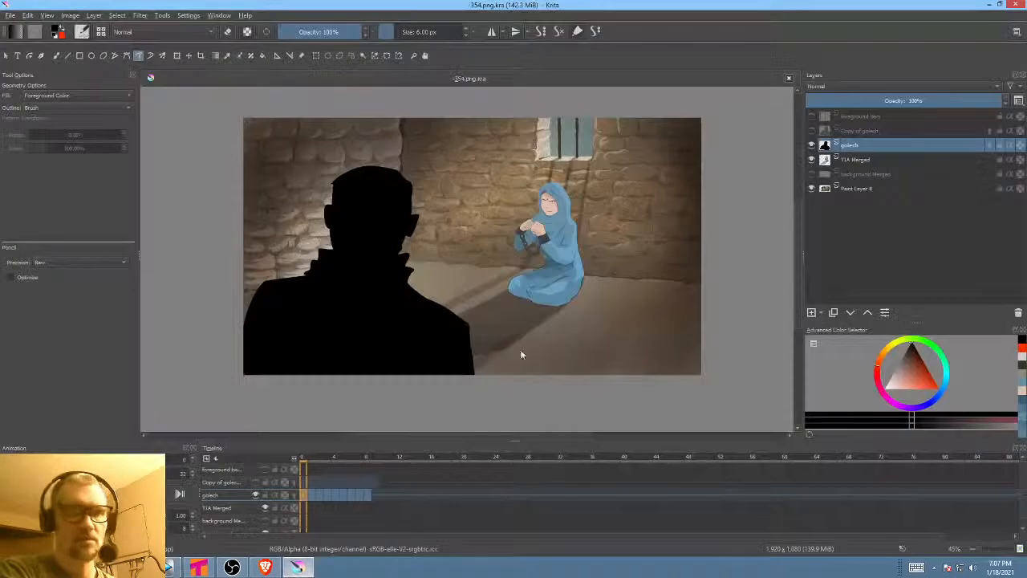
pyautogui.click(369, 494)
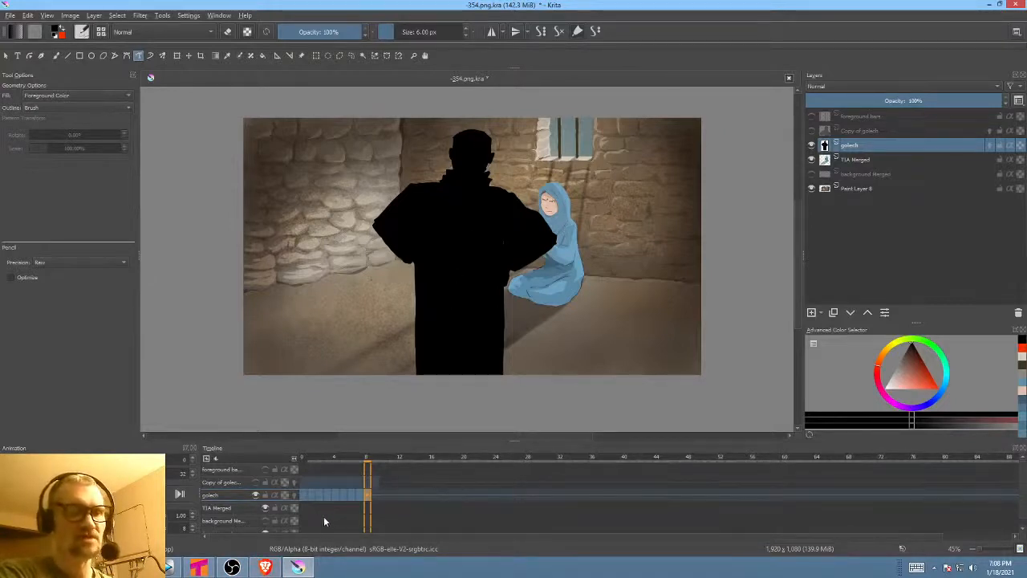
pyautogui.click(174, 568)
pyautogui.moveTo(638, 434)
pyautogui.mouseDown()
pyautogui.moveTo(719, 433)
pyautogui.moveTo(651, 426)
pyautogui.moveTo(773, 429)
pyautogui.mouseUp()
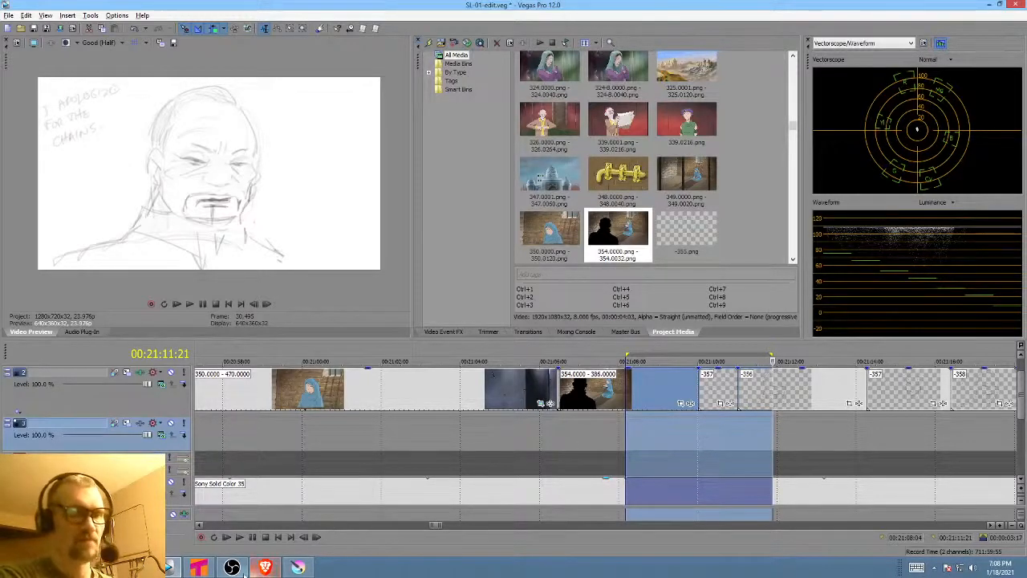
pyautogui.click(298, 567)
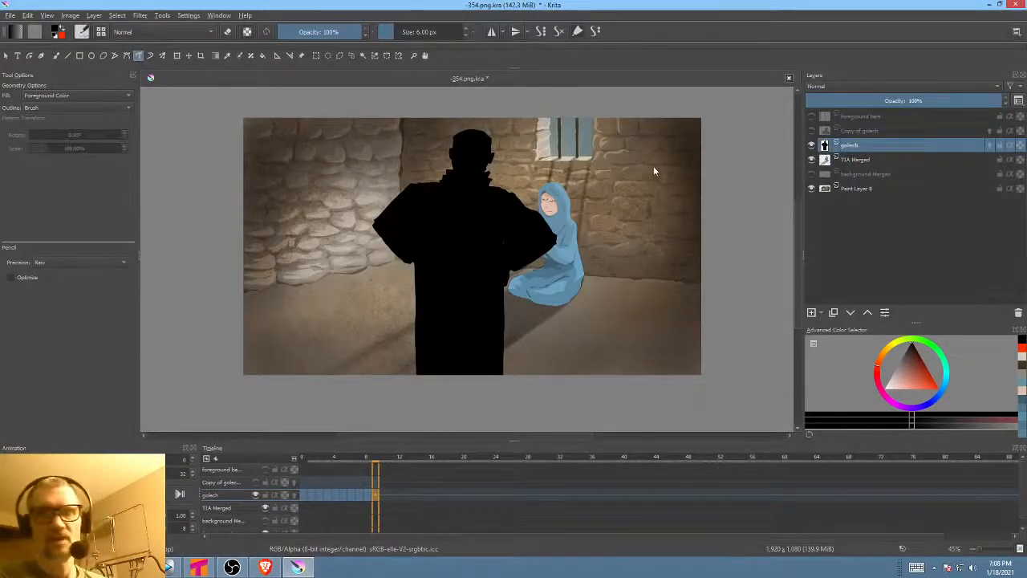
# - Liquify Golech's head and collar slightly on frame 9 with a brush size of 470.40, and apply the transform
pyautogui.moveTo(653, 166); pyautogui.dragTo(637, 211)
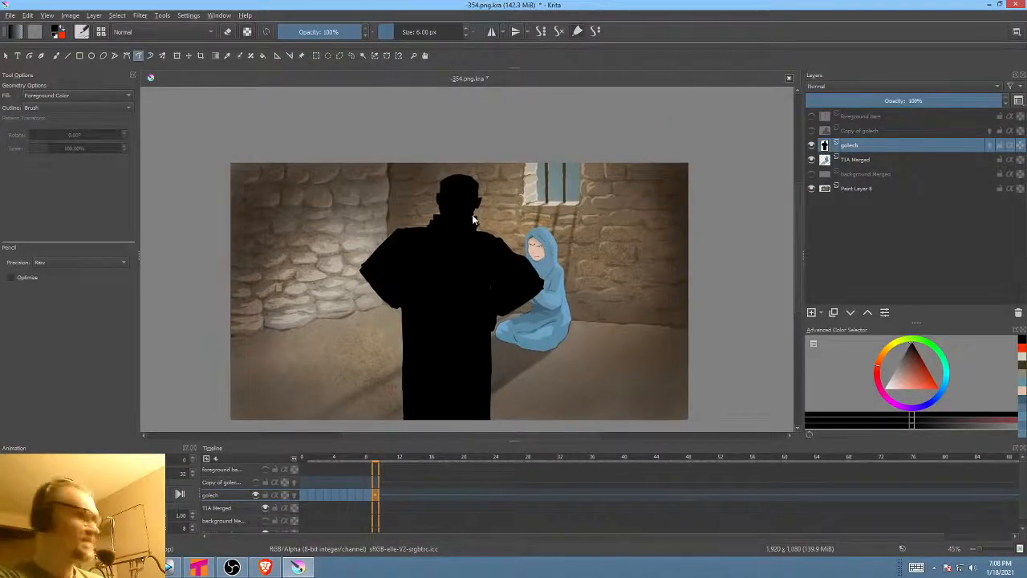
pyautogui.hotkey('ctrl', 't')
pyautogui.rightClick(446, 230)
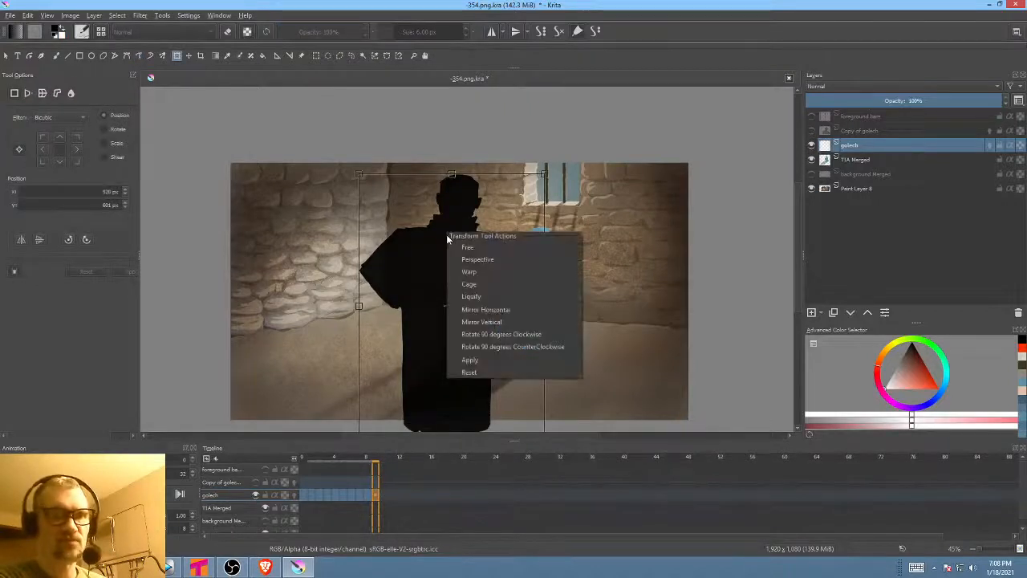
pyautogui.click(484, 298)
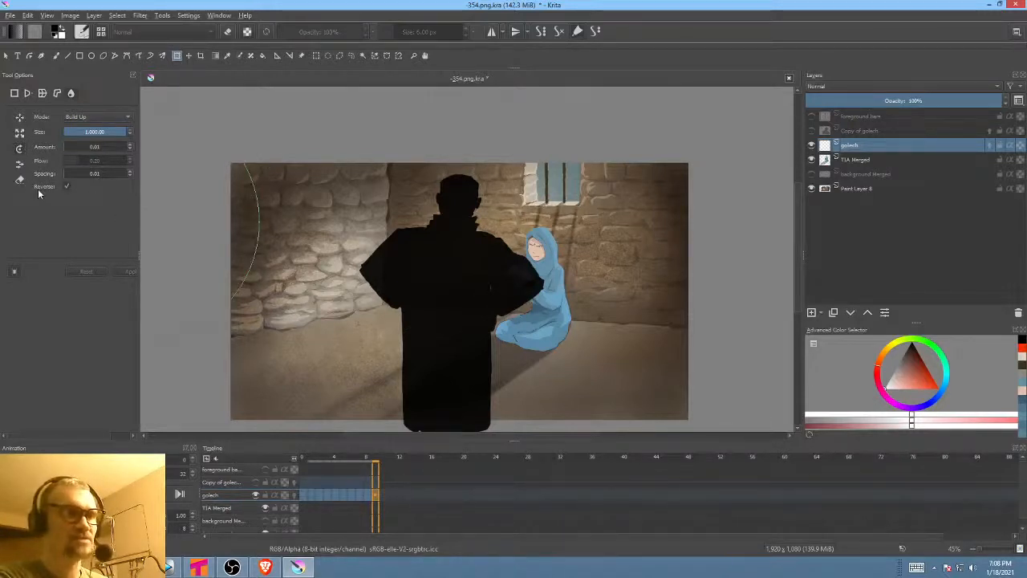
pyautogui.moveTo(475, 230); pyautogui.dragTo(459, 217)
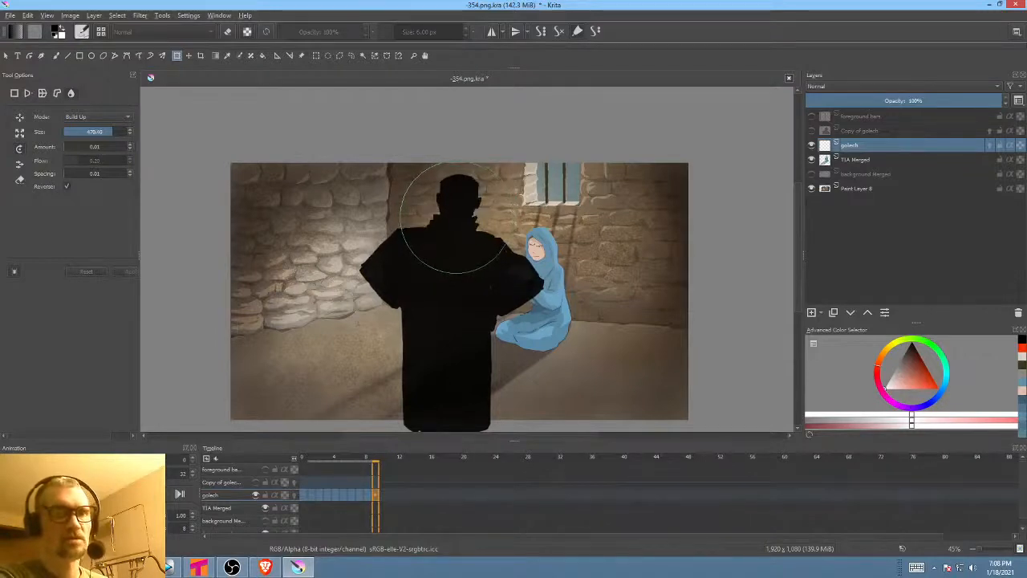
pyautogui.moveTo(456, 218); pyautogui.dragTo(458, 219)
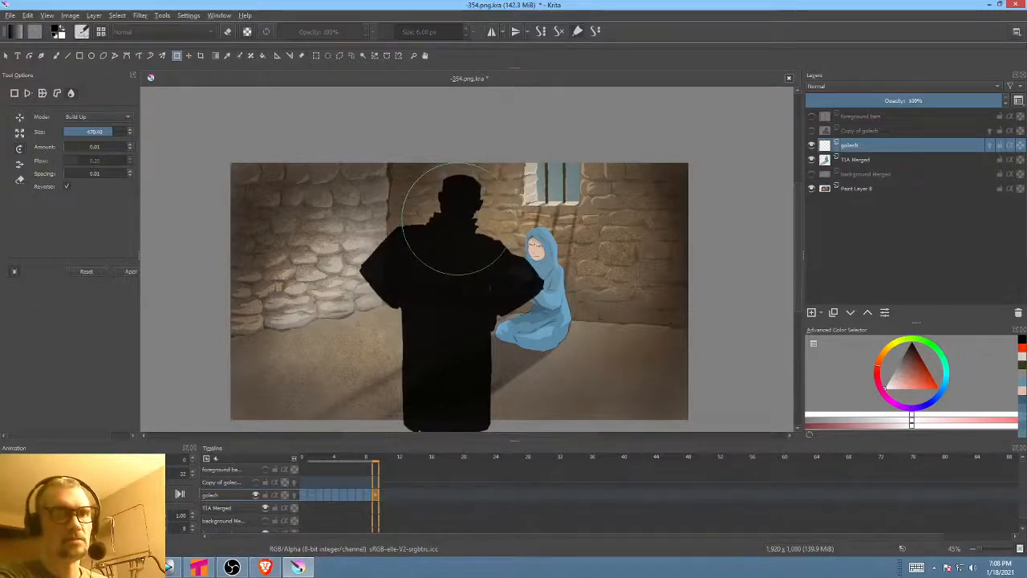
pyautogui.press('Return')
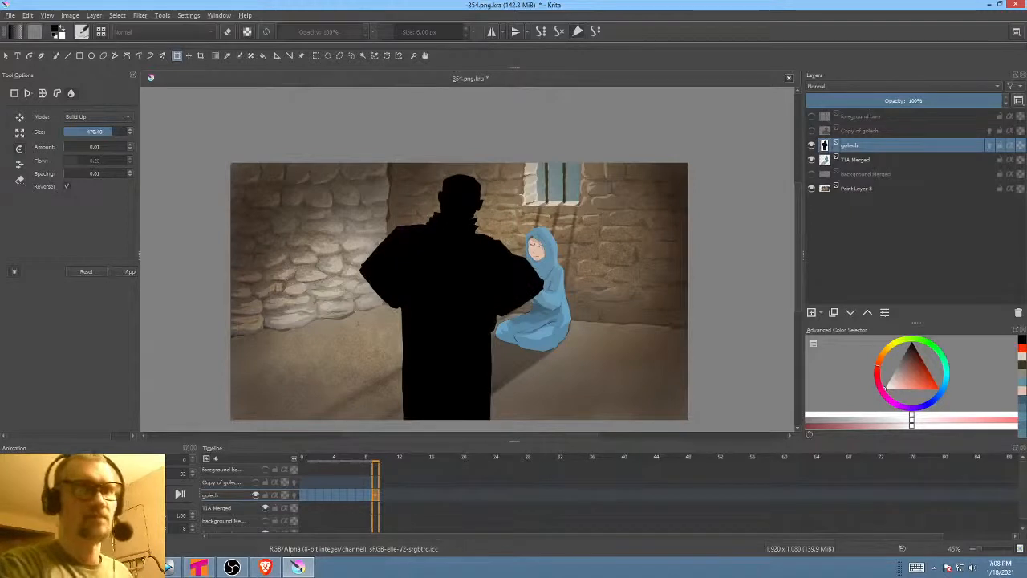
pyautogui.press('p')
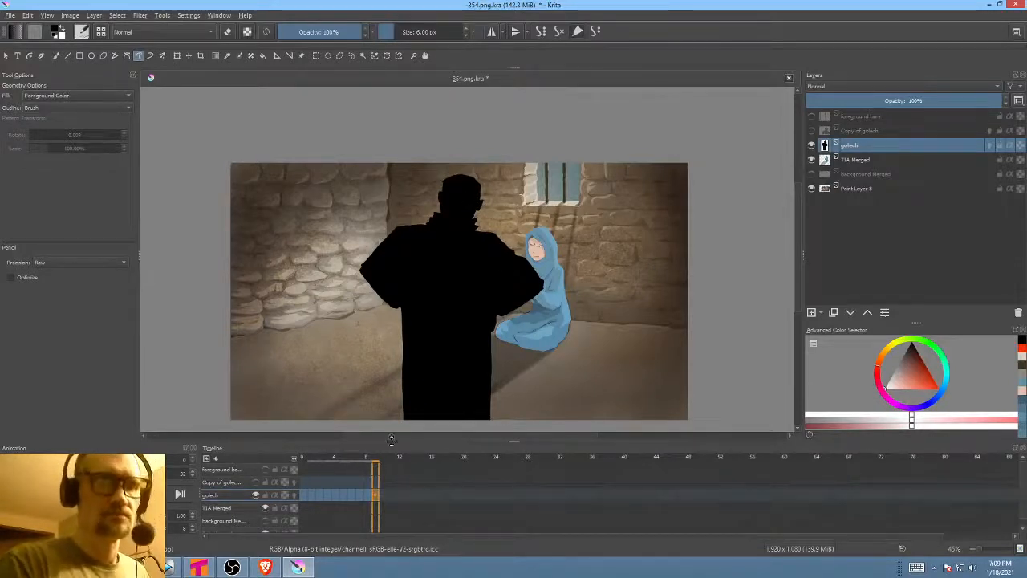
# - Try the adjusted Golech pose at frames 12, 14 and 15 of the golech layer, playing the animation to judge the timing
pyautogui.press('space')
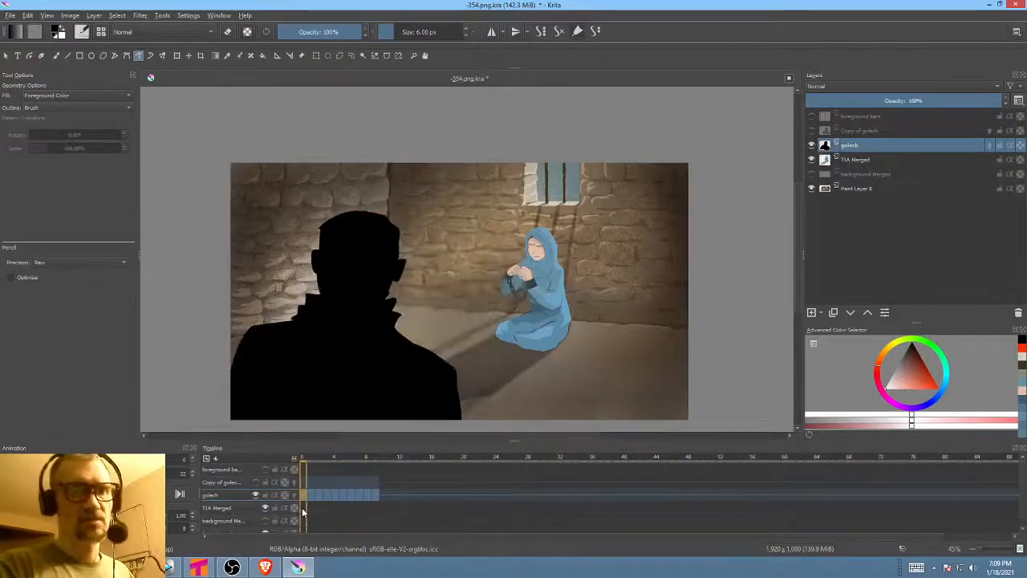
pyautogui.press('space')
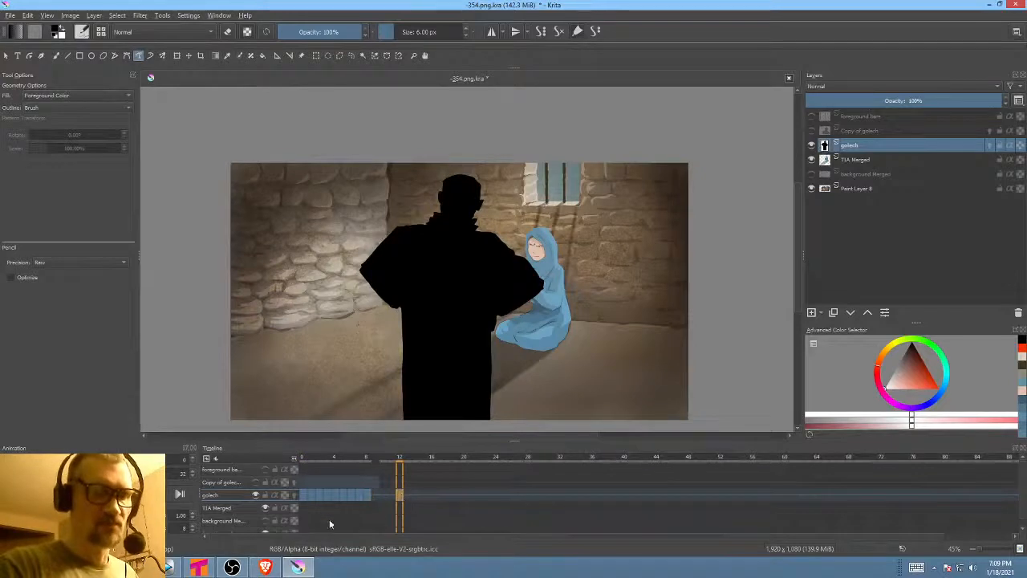
pyautogui.press('space')
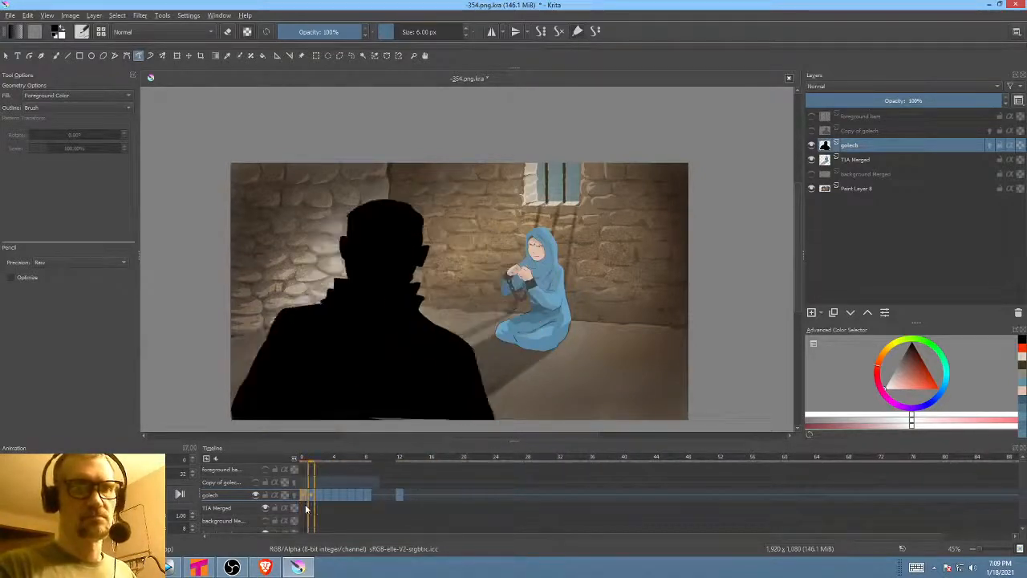
pyautogui.click(400, 495)
pyautogui.click(416, 494)
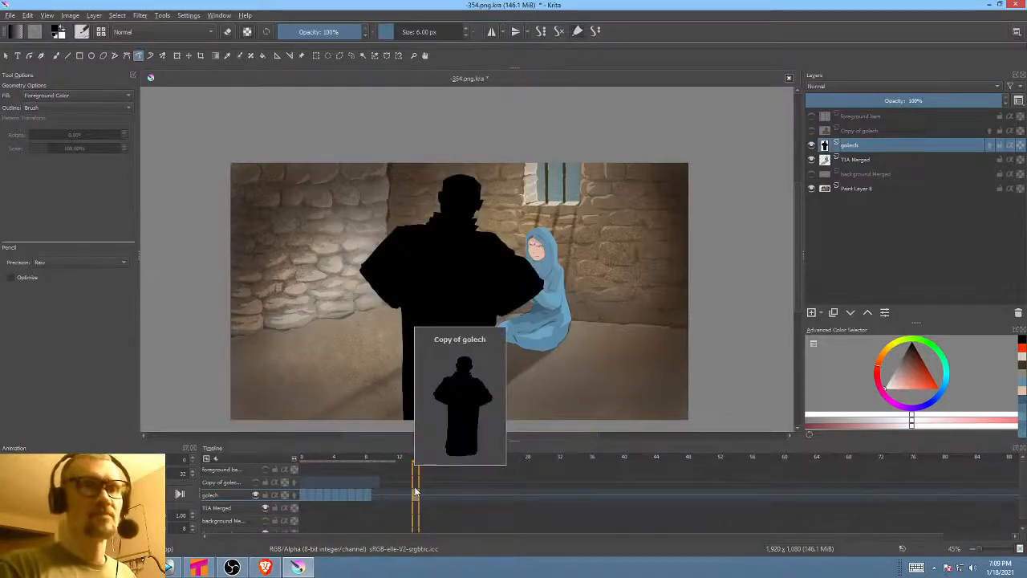
pyautogui.click(302, 491)
pyautogui.press('space')
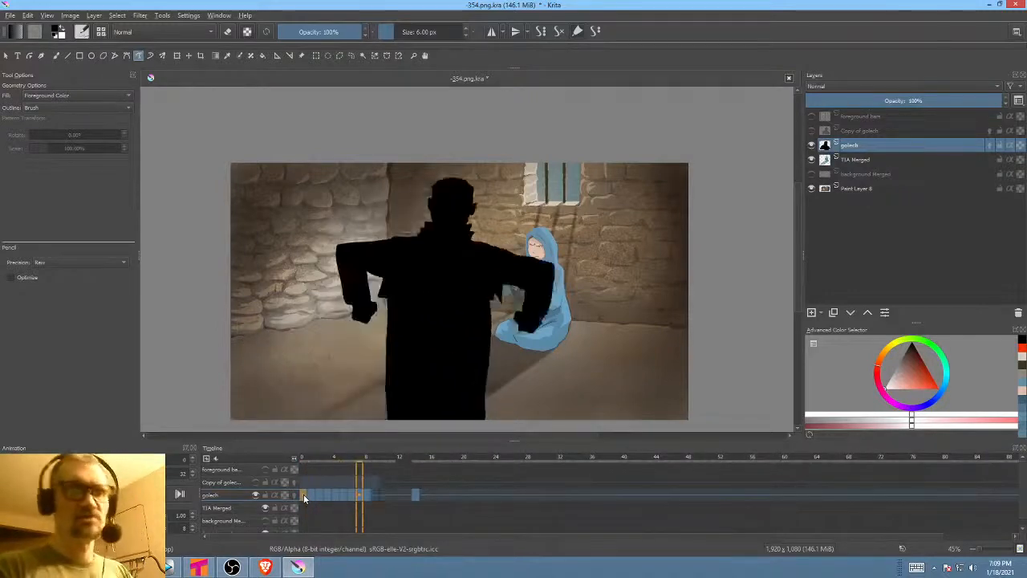
pyautogui.press('space')
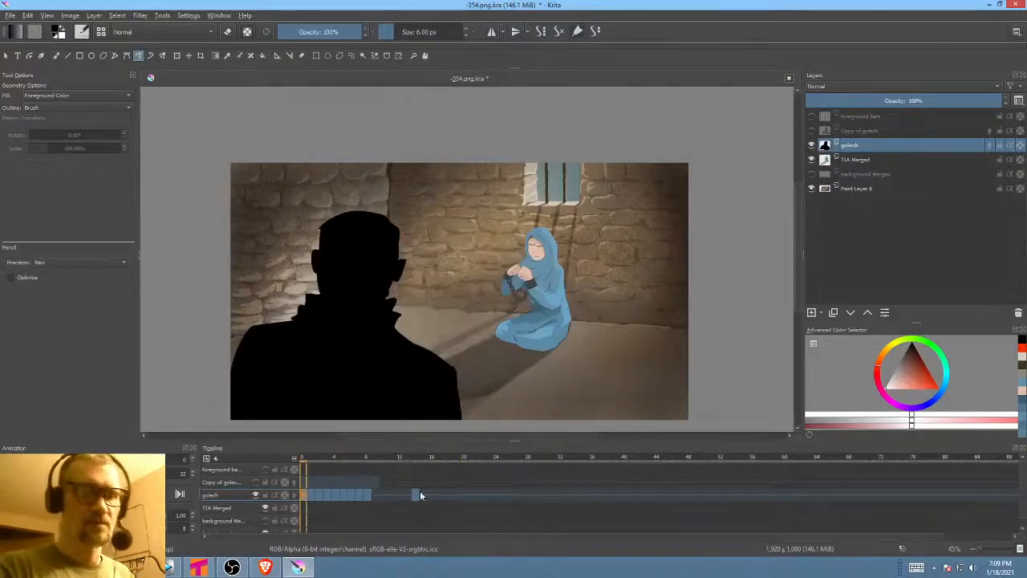
pyautogui.click(416, 495)
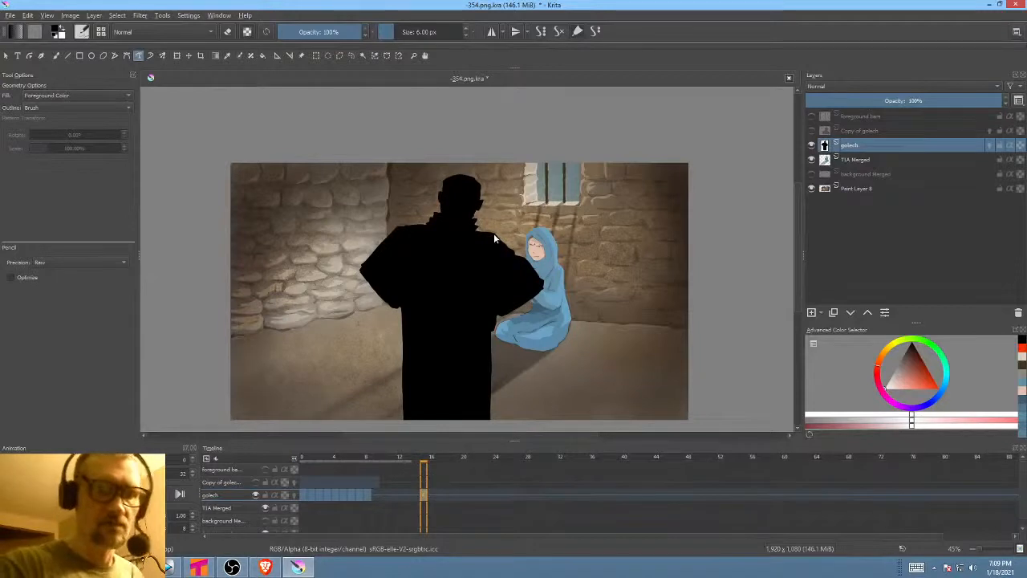
# - Fill out the silhouette's shoulder nearest Tianara on frame 15 and replay the animation from frame 0
pyautogui.moveTo(496, 232); pyautogui.dragTo(514, 246)
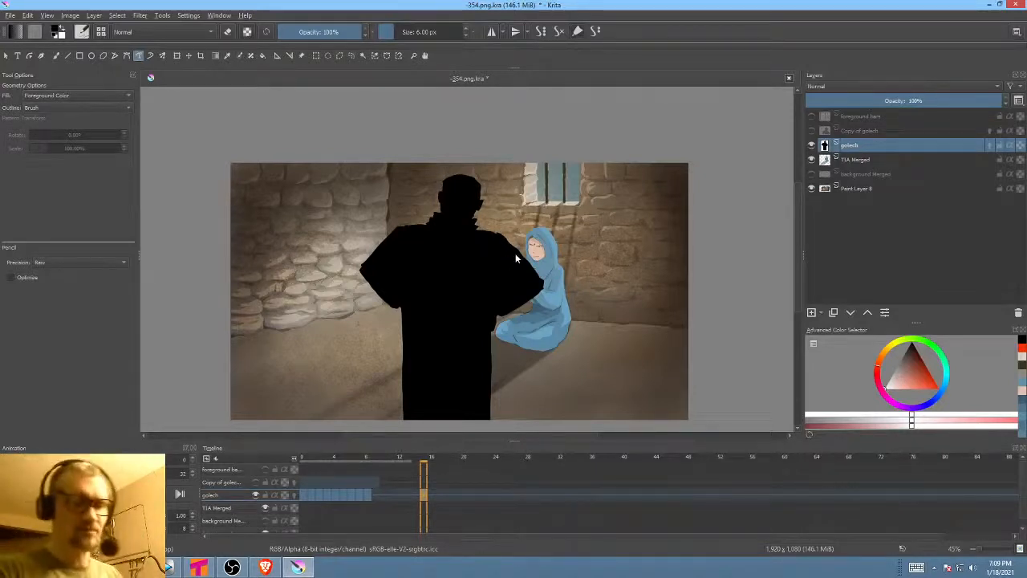
pyautogui.click(306, 494)
pyautogui.press('space')
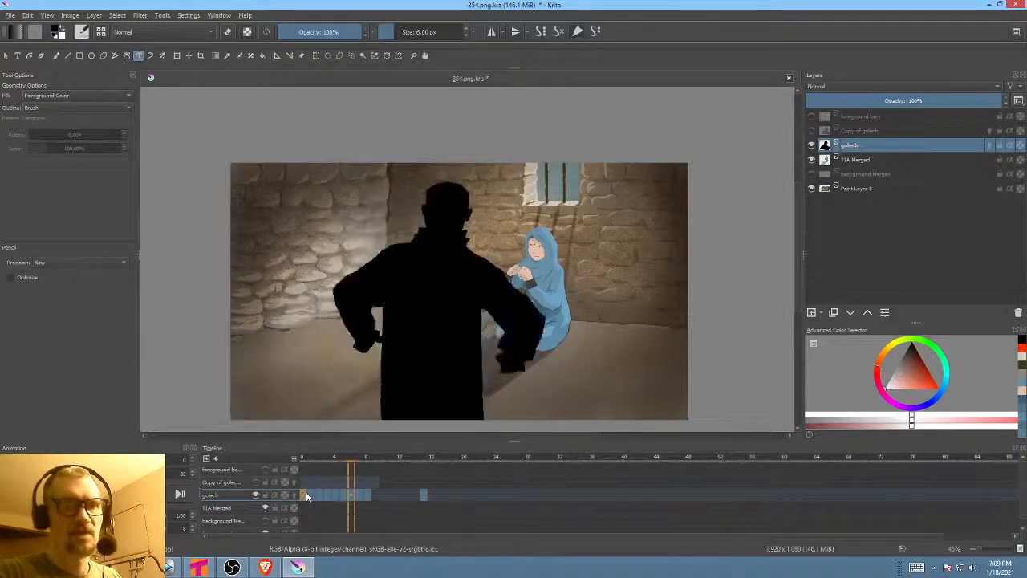
pyautogui.press('space')
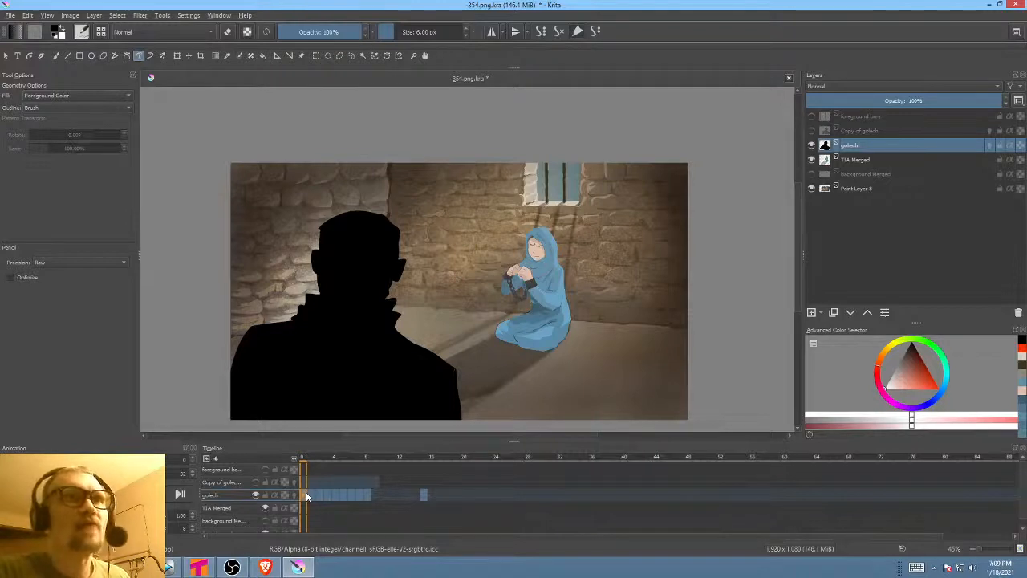
pyautogui.press('space')
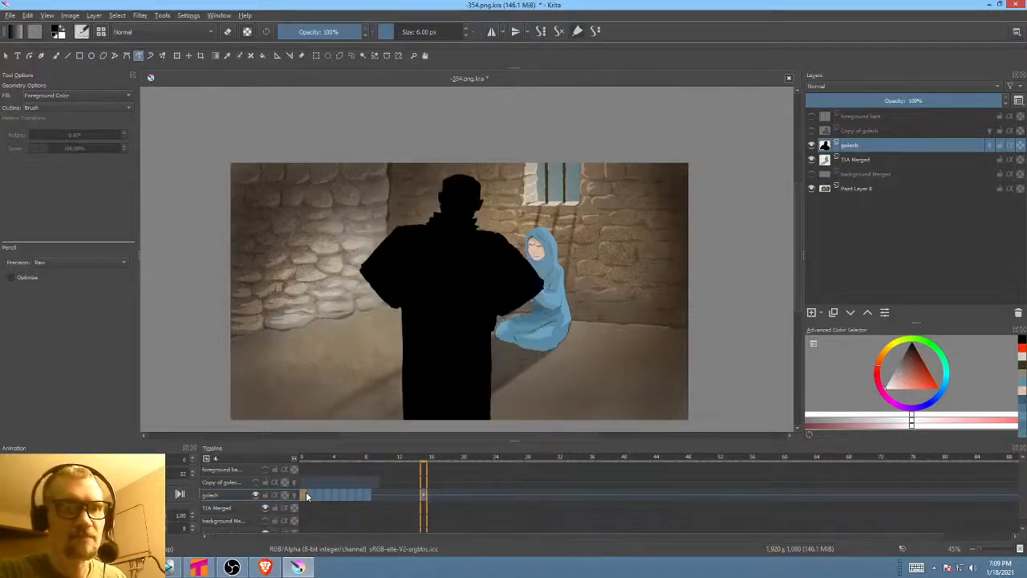
pyautogui.press('space')
# - Remove the adjusted pose at frame 15 and place a fresh copy of the frame 8 silhouette at frame 9
pyautogui.click(425, 495)
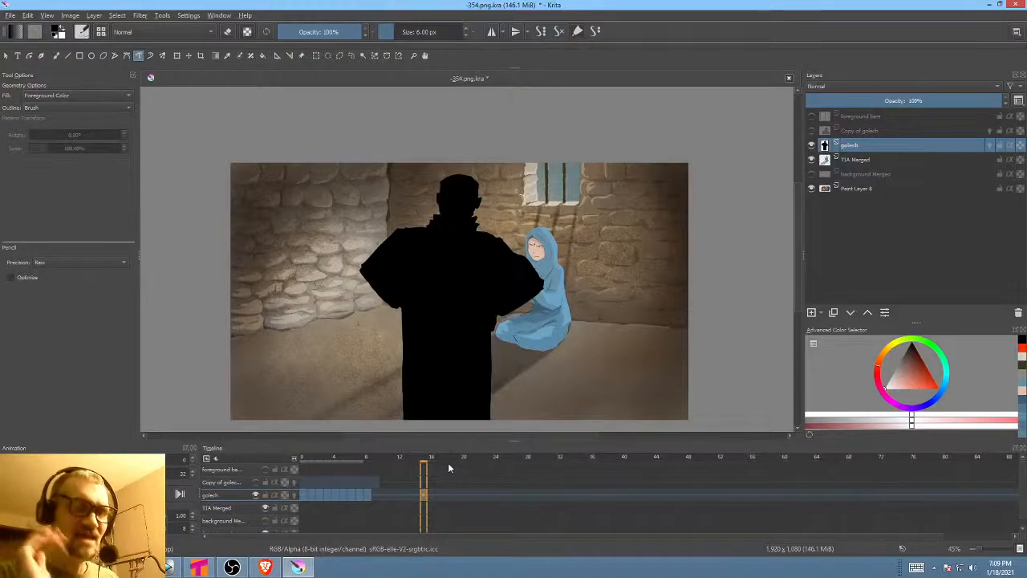
pyautogui.click(369, 495)
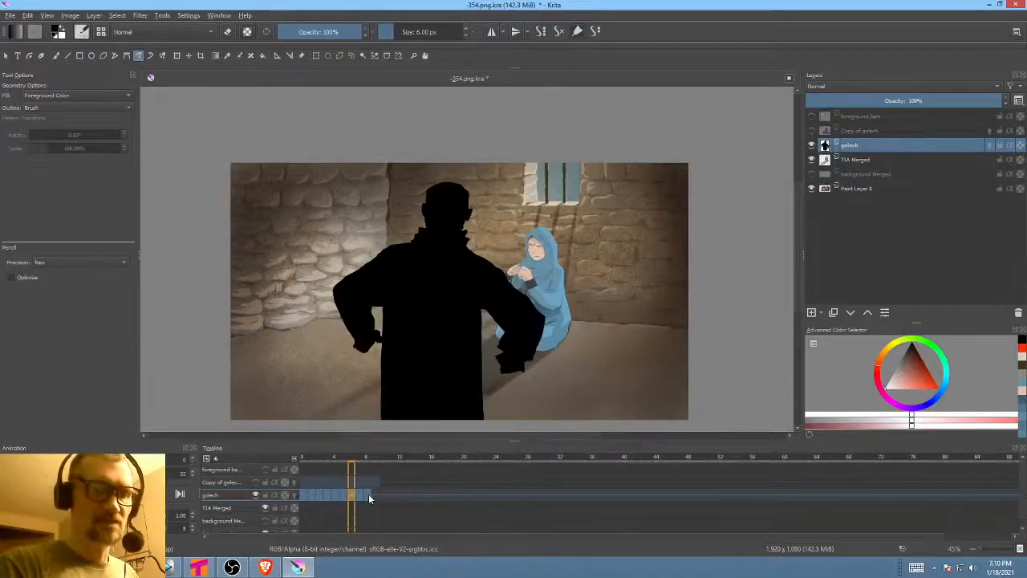
pyautogui.click(409, 495)
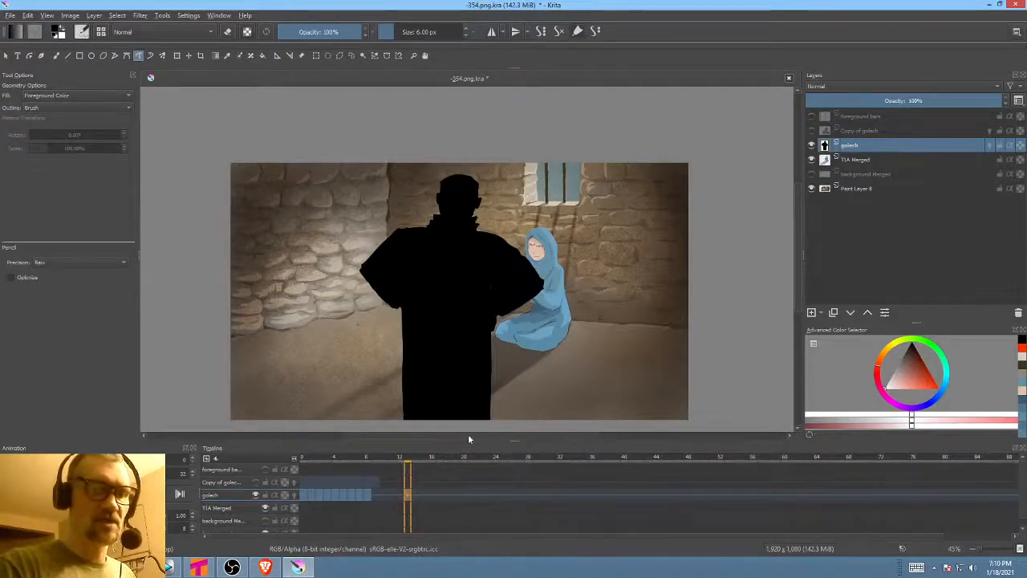
pyautogui.click(362, 495)
pyautogui.click(376, 495)
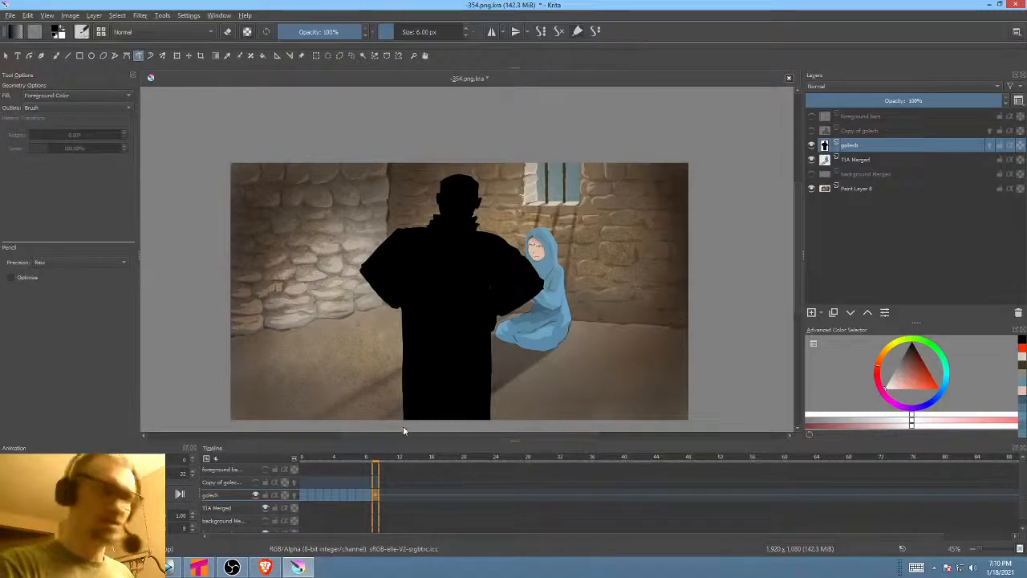
pyautogui.click(385, 495)
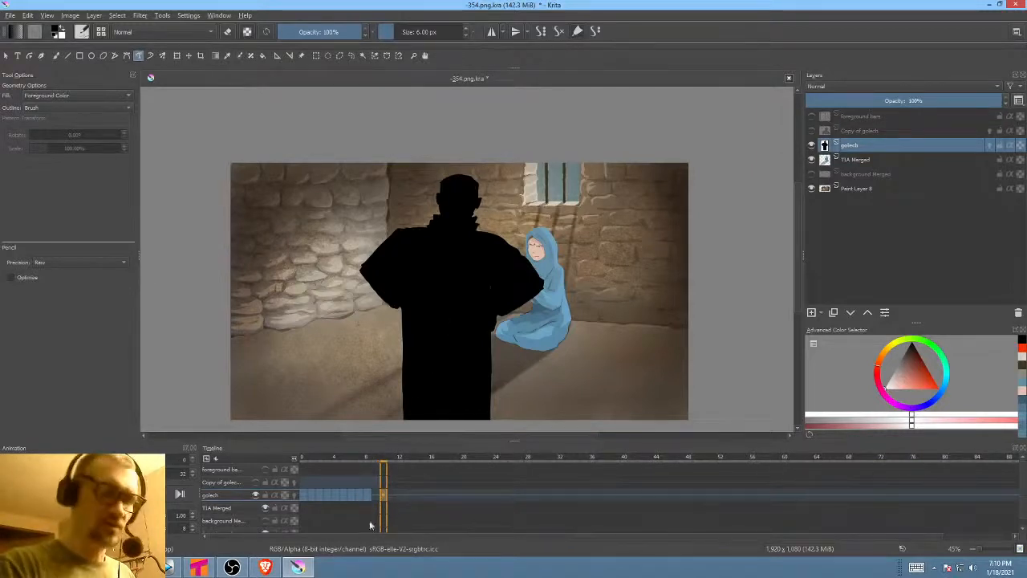
pyautogui.click(370, 496)
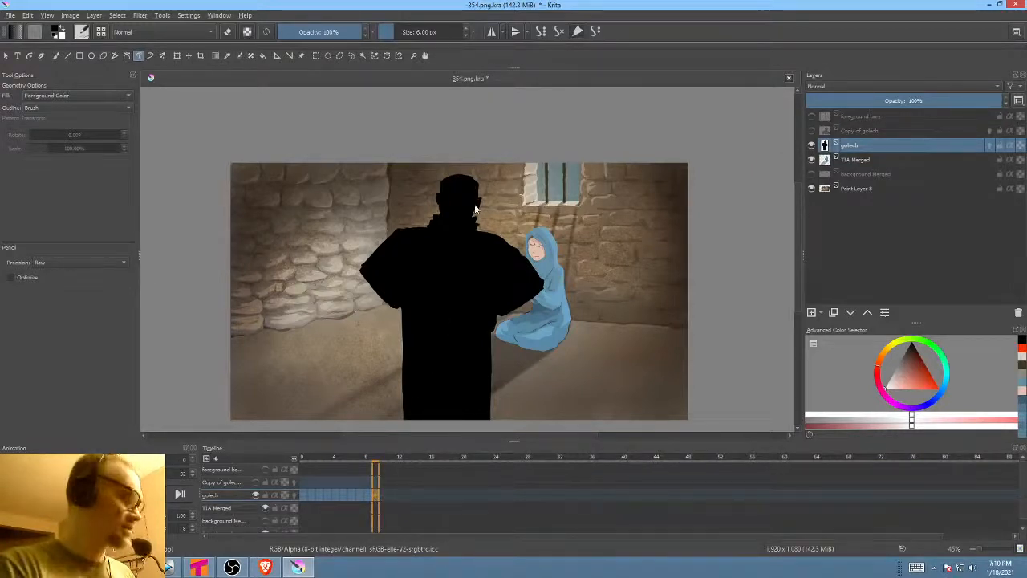
# - Try rotating Golech's lassoed head on frame 9, comparing it with the head position on frame 6
pyautogui.press('l')
pyautogui.moveTo(486, 167)
pyautogui.mouseDown()
pyautogui.moveTo(458, 161)
pyautogui.moveTo(429, 189)
pyautogui.moveTo(446, 219)
pyautogui.moveTo(531, 230)
pyautogui.moveTo(516, 263)
pyautogui.mouseUp()
pyautogui.hotkey('ctrl', 't')
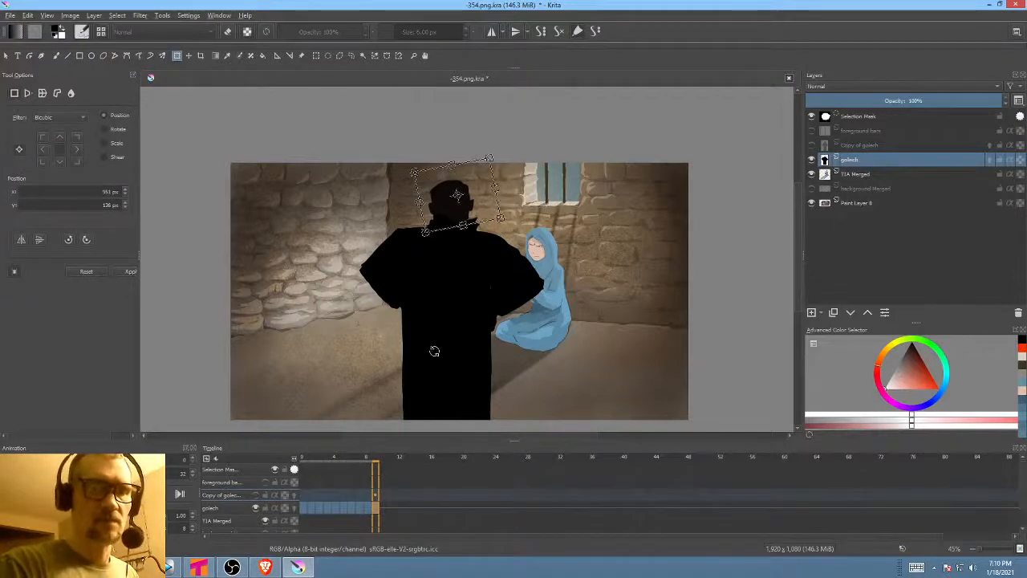
pyautogui.click(351, 506)
pyautogui.press('space')
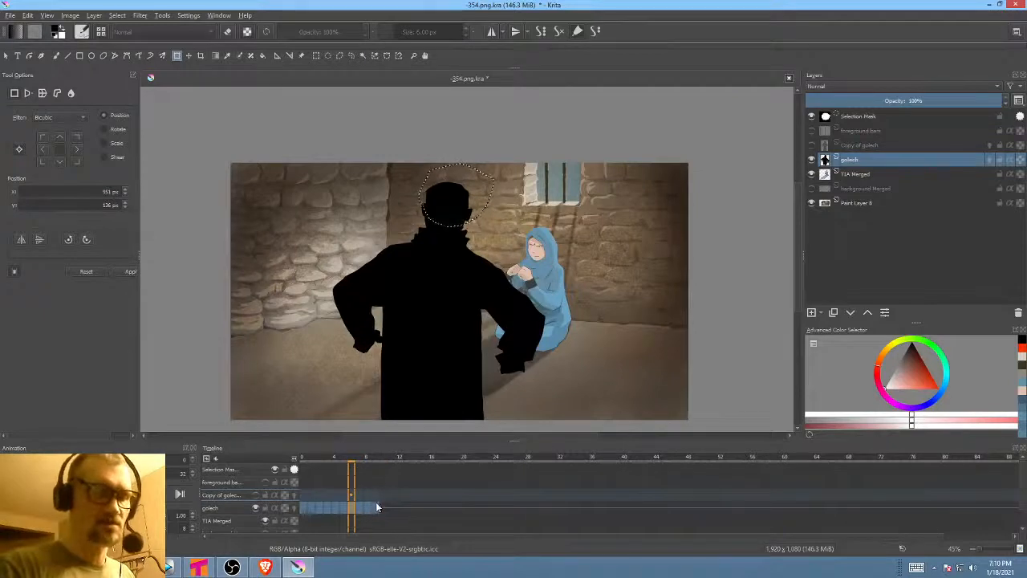
pyautogui.click(374, 523)
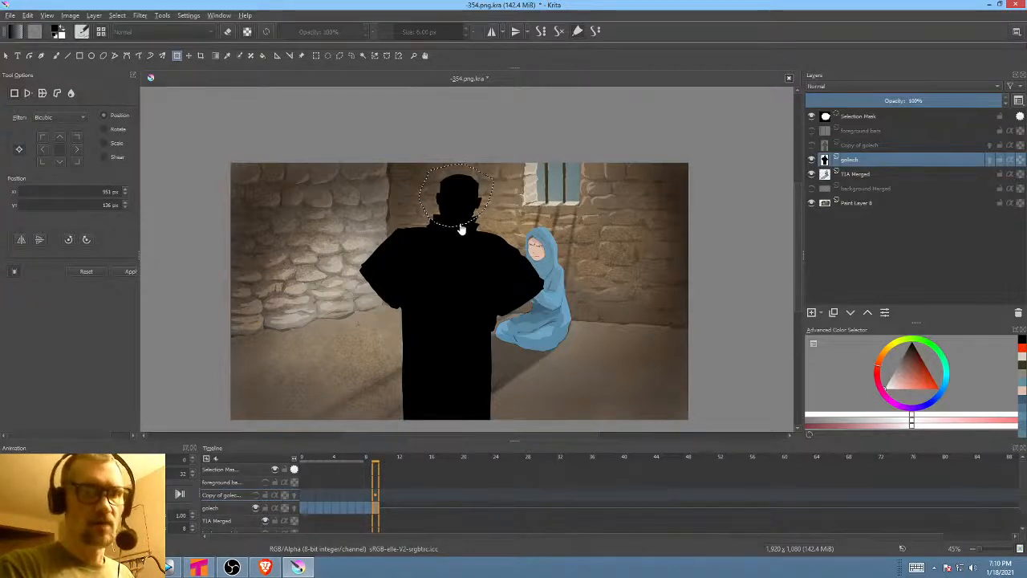
# - Clear the selection around Golech's head and set the transform on frame 9 of the golech layer to Liquify
pyautogui.hotkey('ctrl', 'shift', 'a')
pyautogui.rightClick(500, 239)
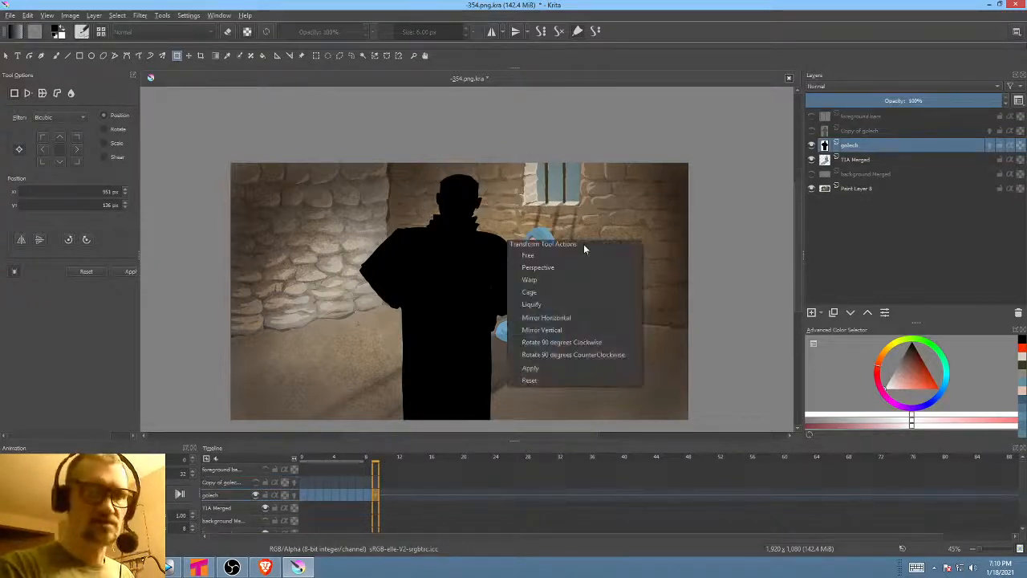
pyautogui.click(553, 300)
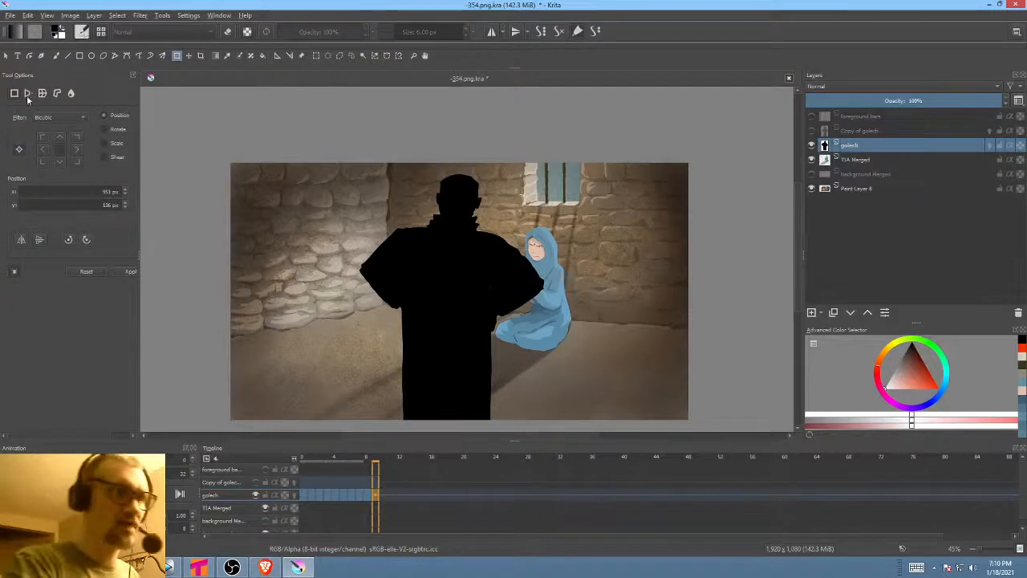
pyautogui.rightClick(608, 217)
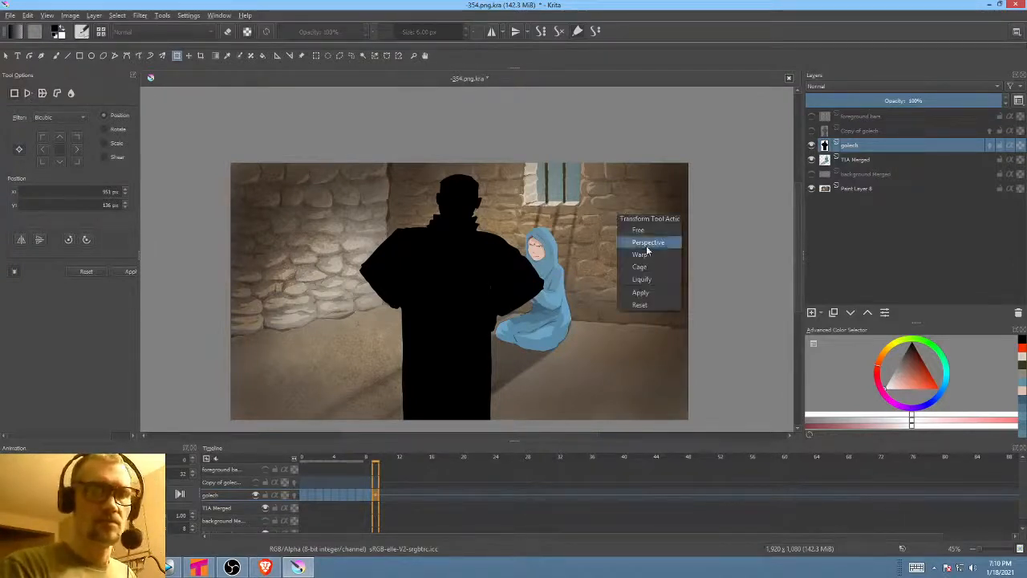
pyautogui.click(647, 284)
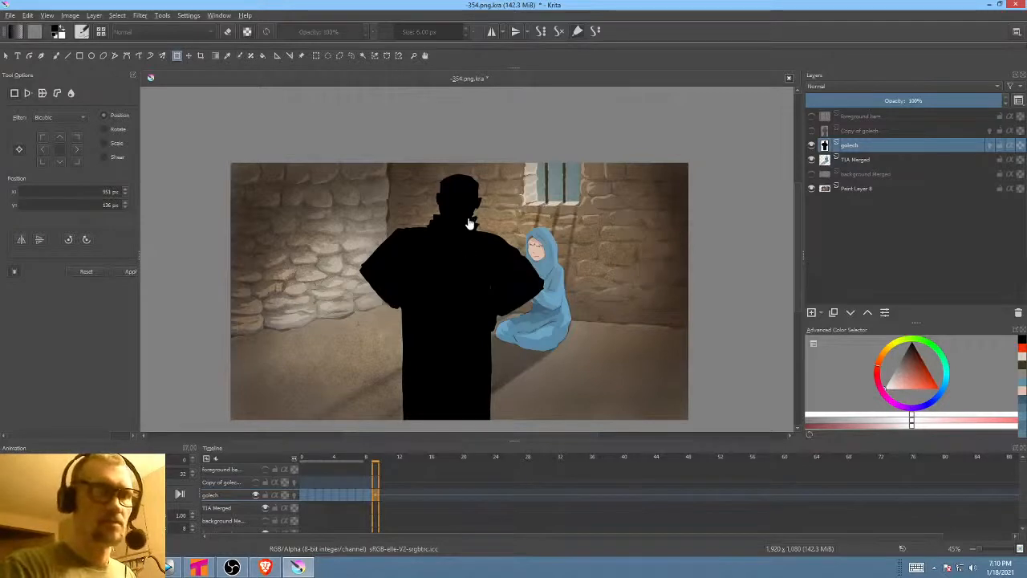
pyautogui.click(18, 118)
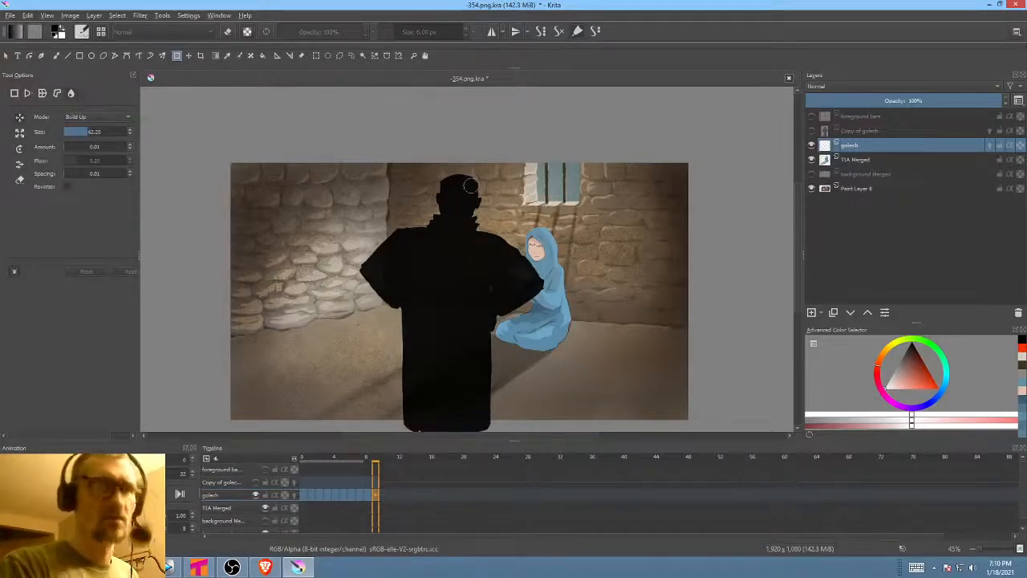
# - Reshape the sides and ears of Golech's head on frame 9 with Liquify, using brush sizes of about 226 and 42
pyautogui.moveTo(455, 205); pyautogui.dragTo(510, 204)
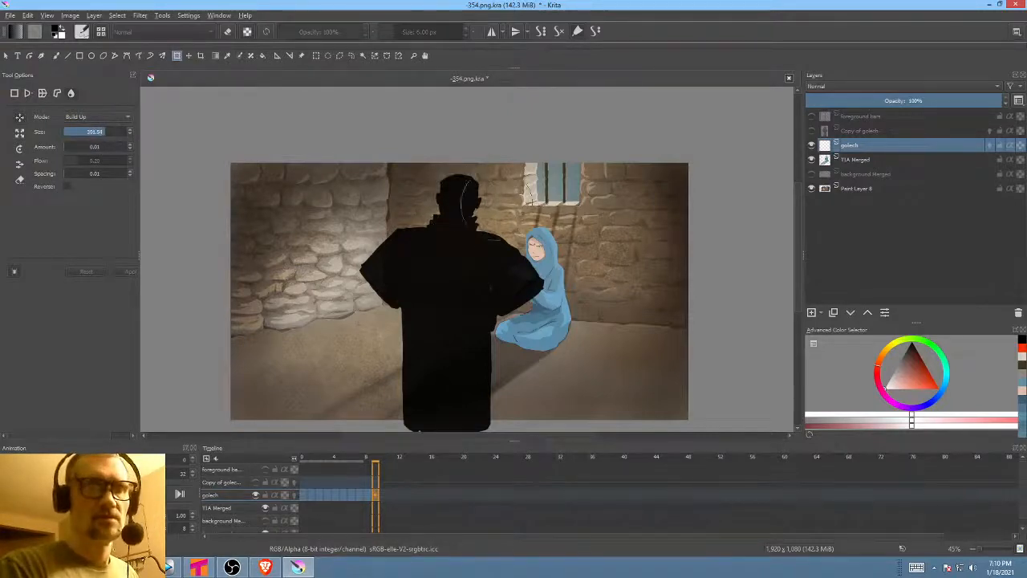
pyautogui.scroll(5, 466, 211)
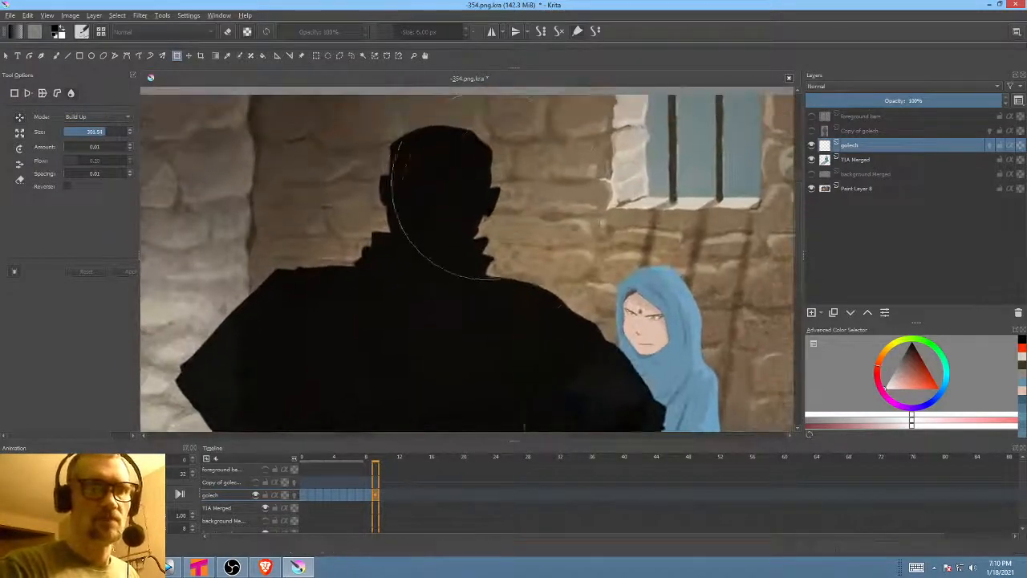
pyautogui.moveTo(477, 191); pyautogui.dragTo(431, 191)
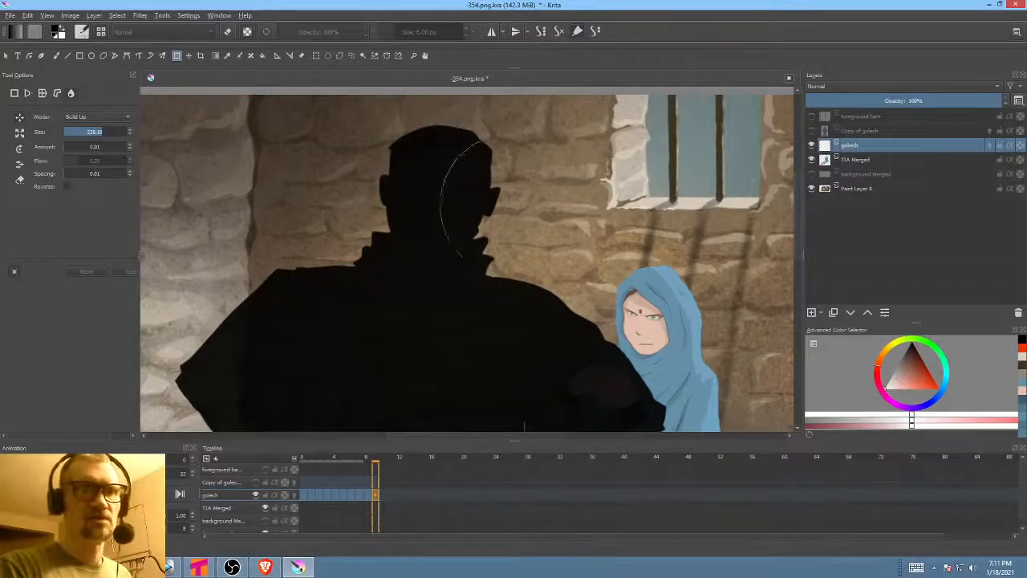
pyautogui.scroll(-3, 470, 221)
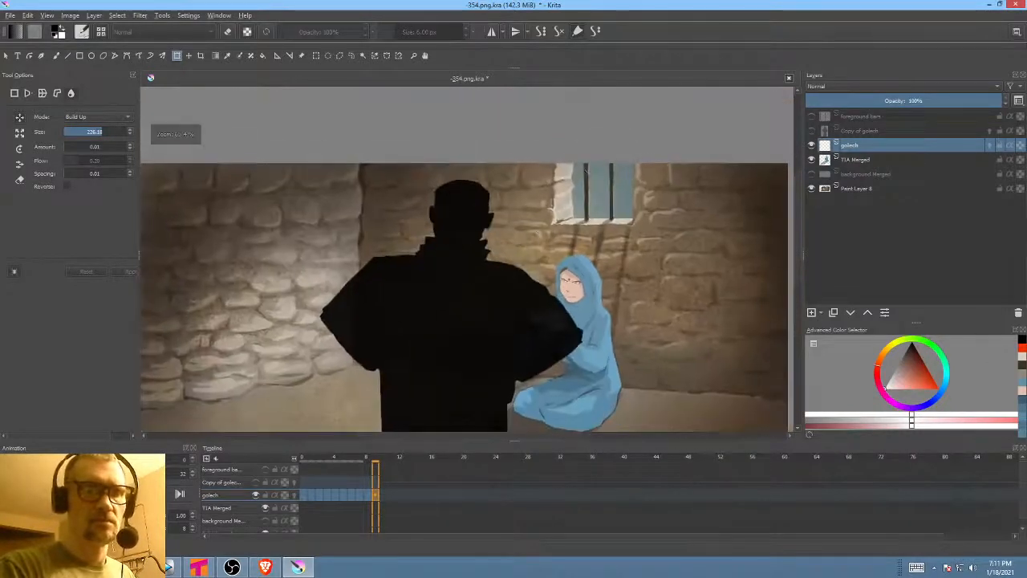
pyautogui.moveTo(511, 237); pyautogui.dragTo(504, 263)
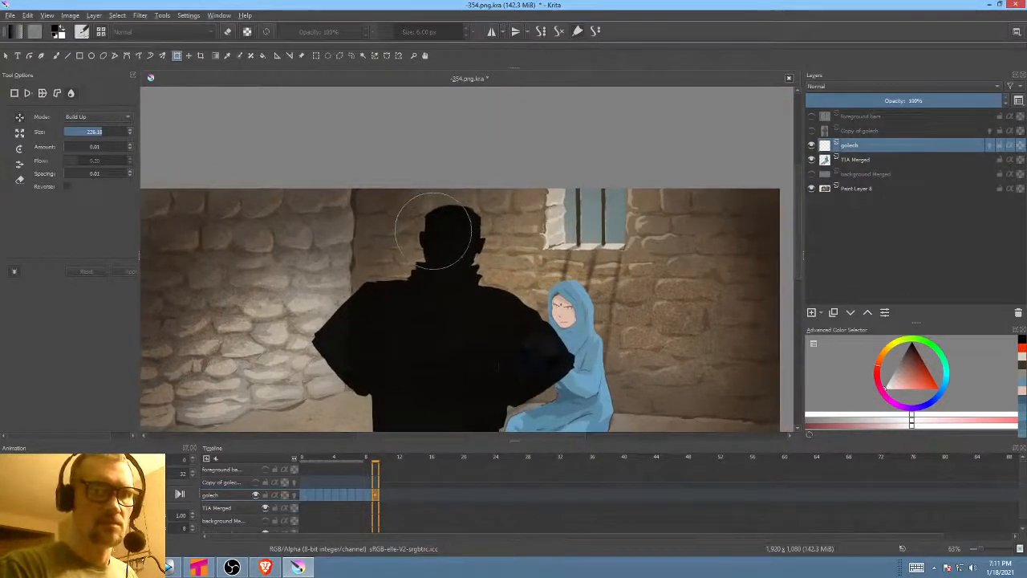
pyautogui.moveTo(434, 230); pyautogui.dragTo(482, 237)
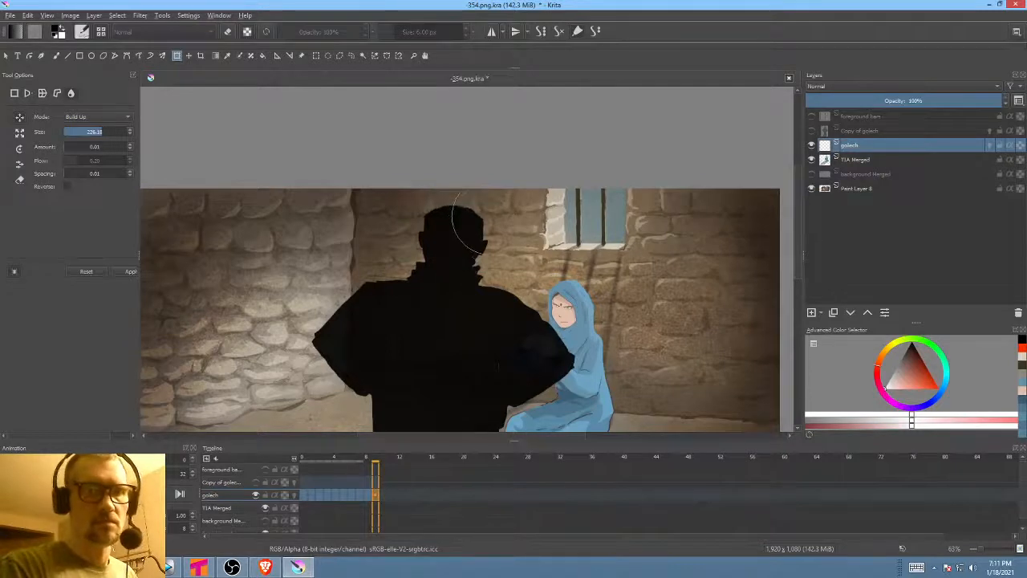
pyautogui.moveTo(100, 131); pyautogui.dragTo(84, 132)
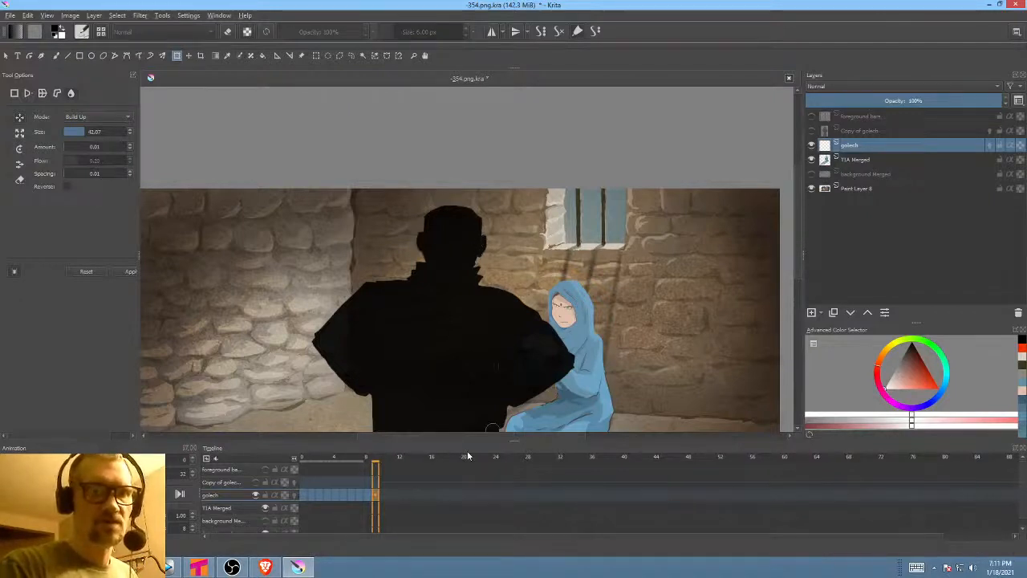
# - Play the animation from frame 0 and compare the reshaped head on frame 9 with the preceding frames
pyautogui.click(303, 496)
pyautogui.press('space')
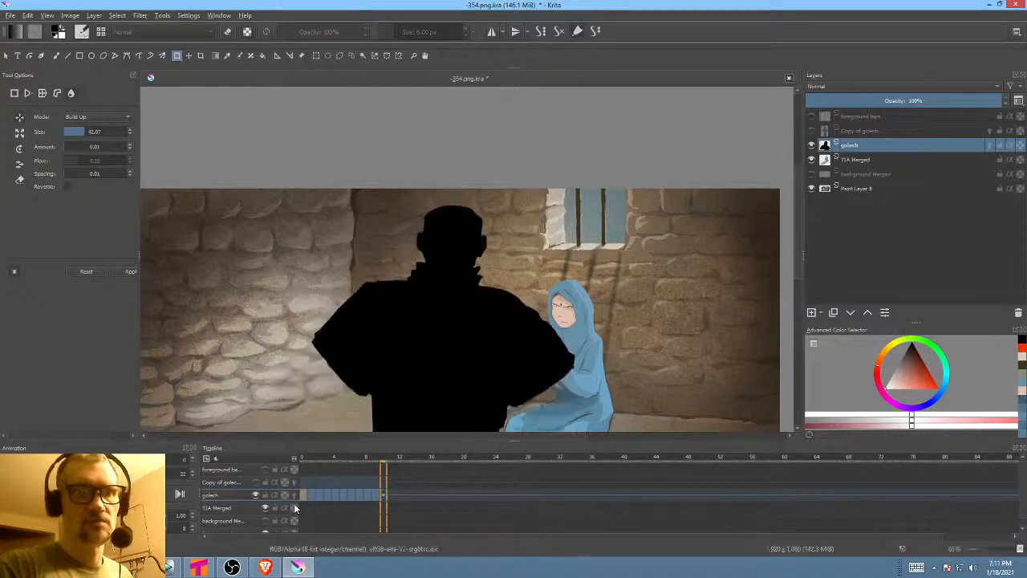
pyautogui.click(371, 496)
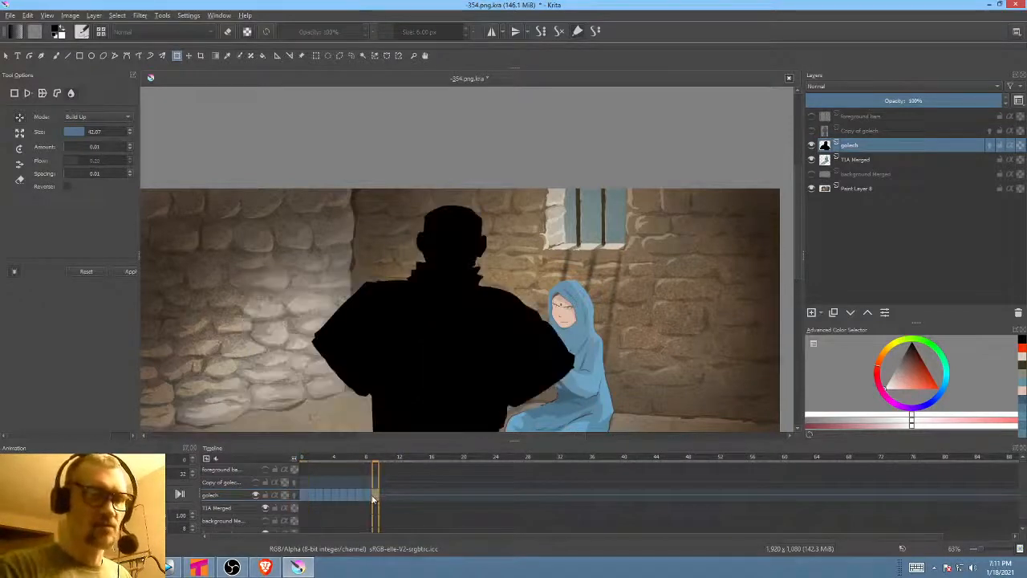
pyautogui.click(374, 496)
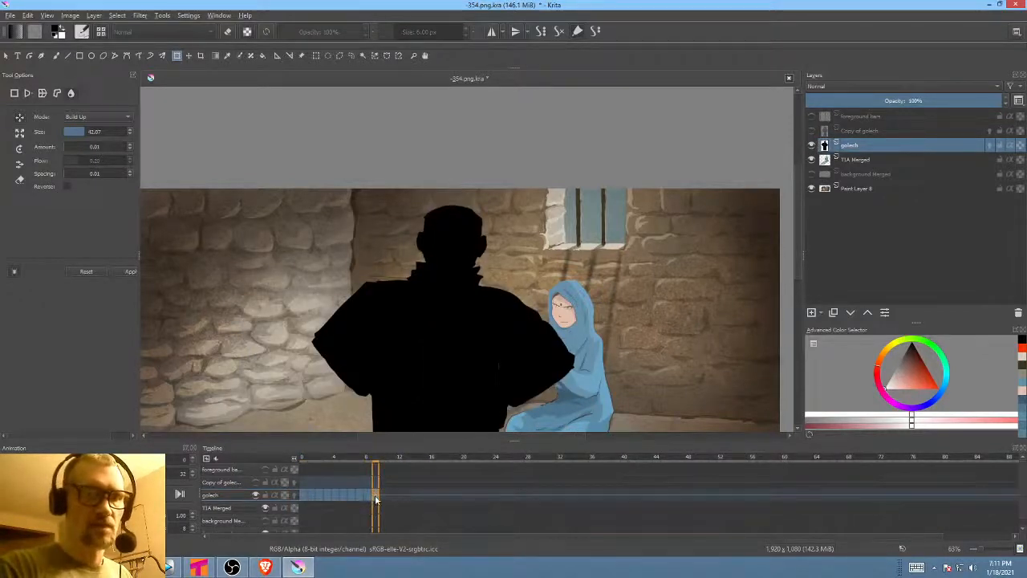
pyautogui.press('Left')
pyautogui.press('Left')
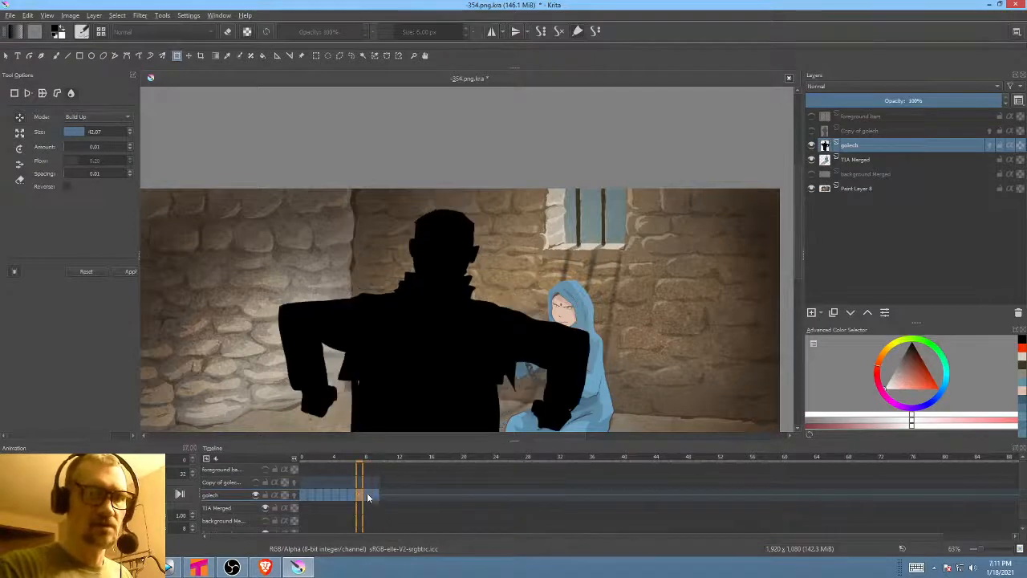
pyautogui.click(371, 493)
pyautogui.click(376, 492)
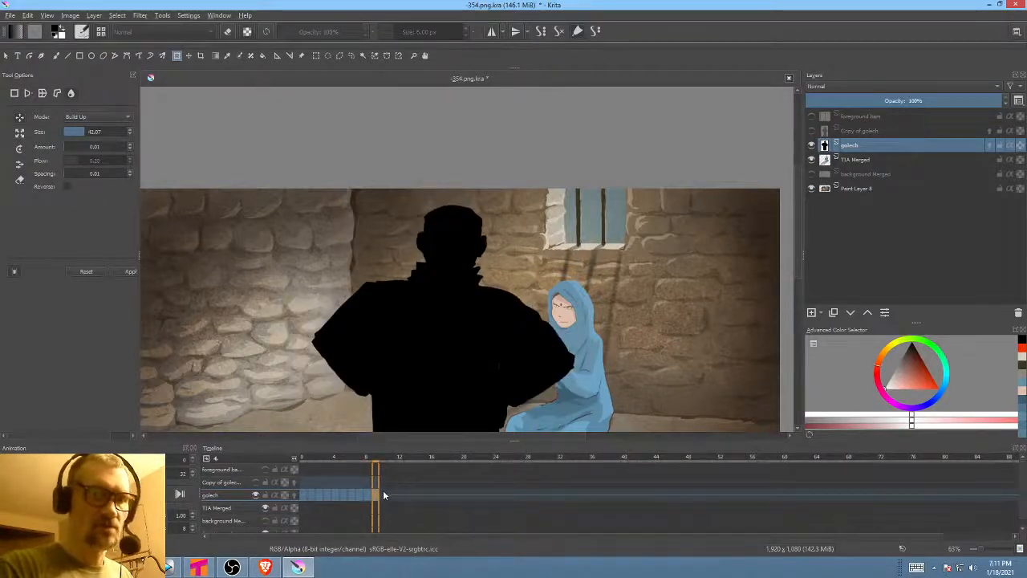
# - Push in the side of Golech's head farther from Tianara on frame 9, with a Liquify brush size of about 151
pyautogui.click(492, 218)
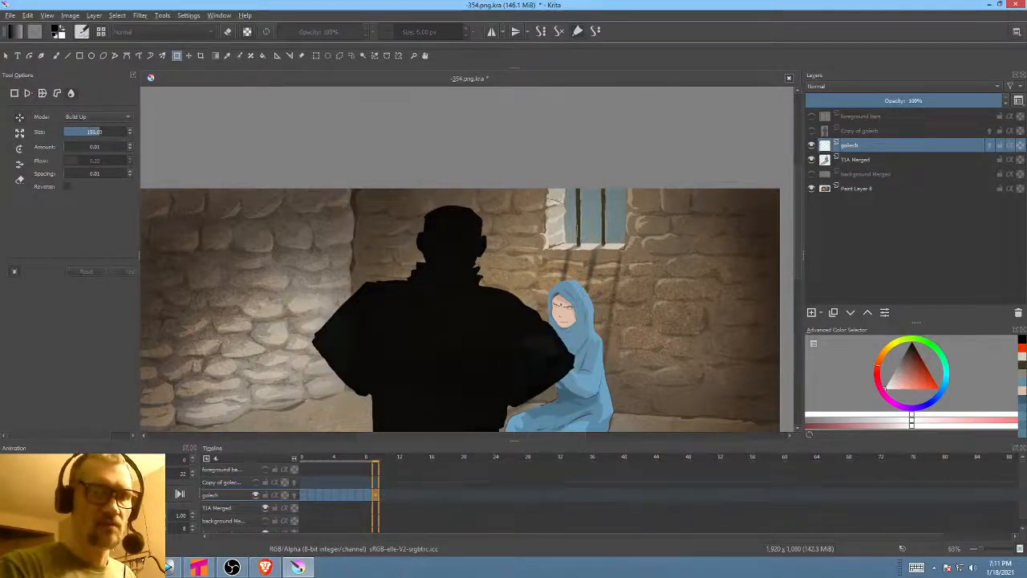
pyautogui.moveTo(514, 234); pyautogui.dragTo(500, 234)
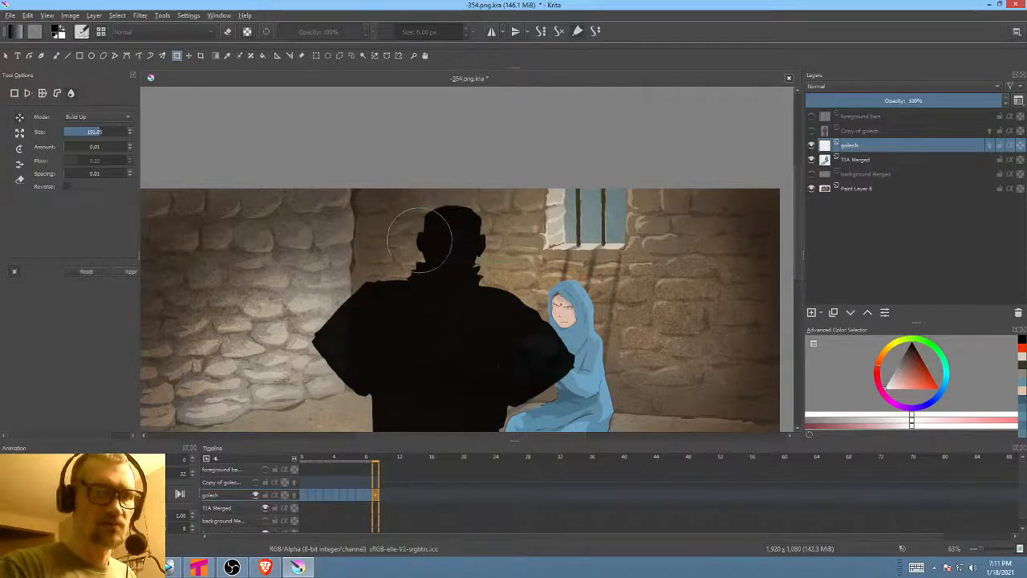
pyautogui.click(384, 495)
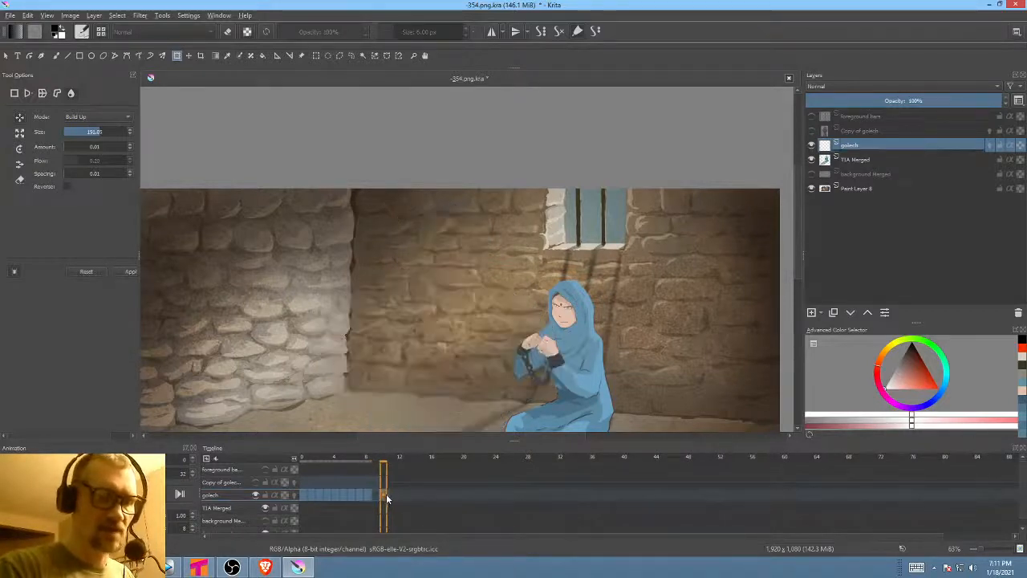
# - Move the reshaped frame 9 onto frame 8 of the golech layer and replay the animation from frame 0
pyautogui.click(378, 493)
pyautogui.click(370, 495)
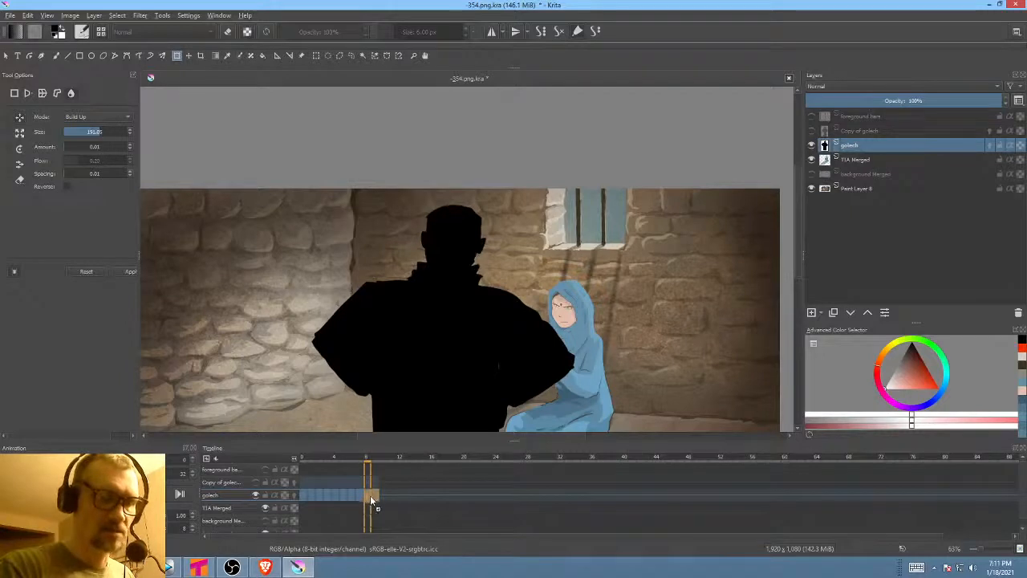
pyautogui.moveTo(370, 495); pyautogui.dragTo(369, 495)
pyautogui.click(303, 494)
pyautogui.press('space')
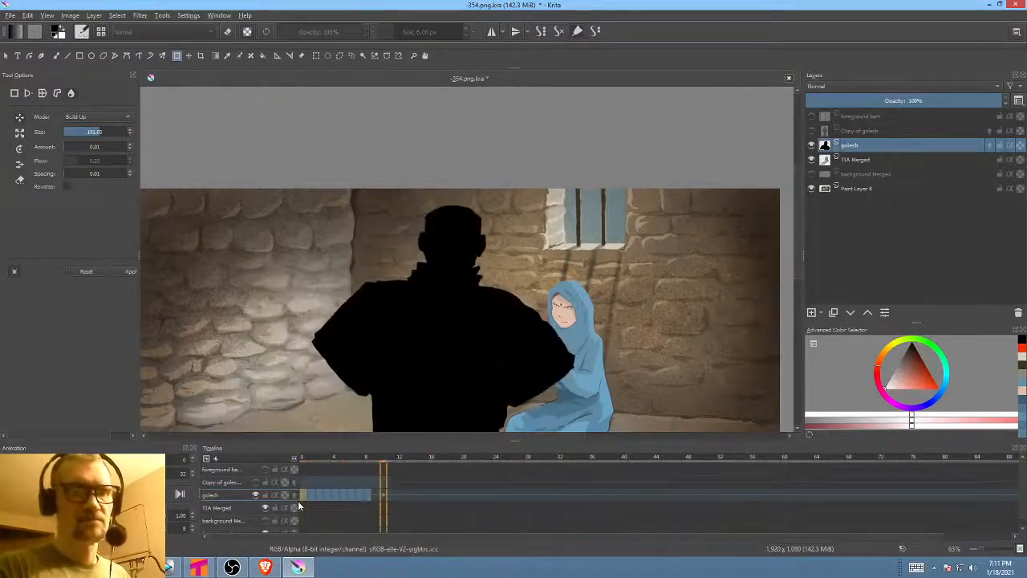
# - Erase small gaps between both arms and the torso of the silhouette on frame 8, and replay from frame 0
pyautogui.click(369, 494)
pyautogui.scroll(-1, 532, 350)
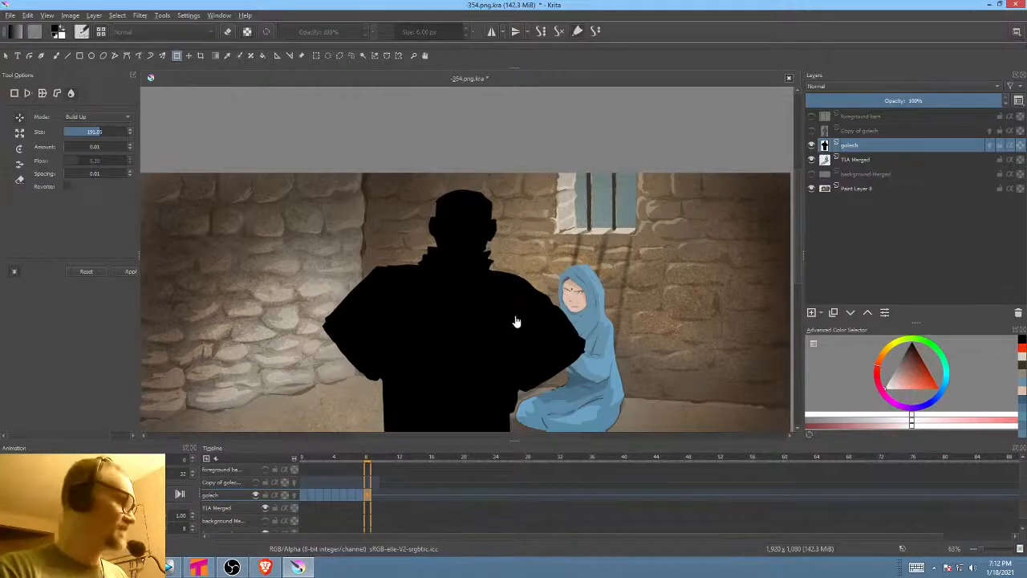
pyautogui.press('p')
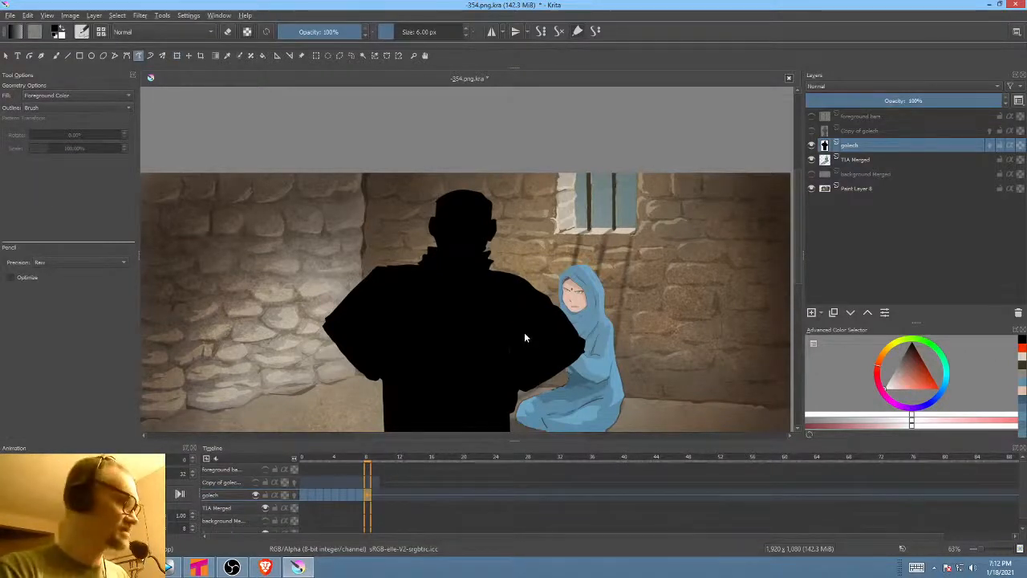
pyautogui.press('e')
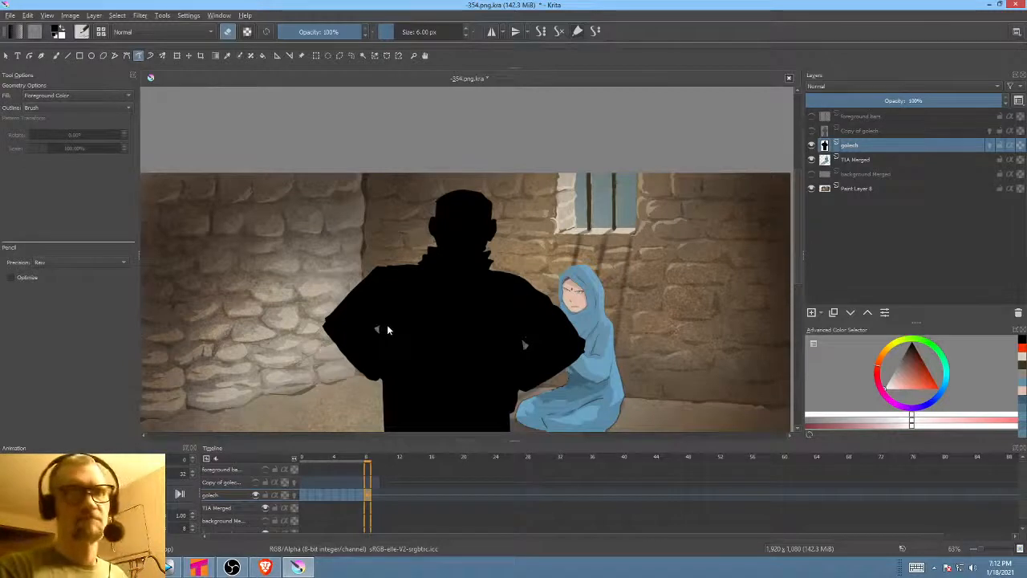
pyautogui.click(304, 496)
pyautogui.press('space')
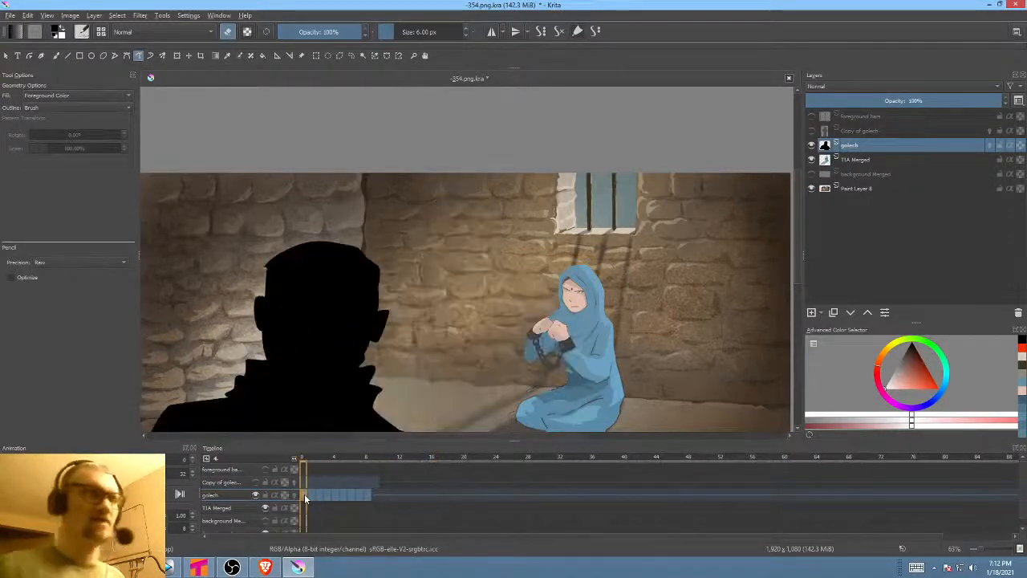
# - Save the 354 file and render frames 0 to 32 as a PNG image sequence into 354/RENDER, replacing the old frames
pyautogui.click(11, 15)
pyautogui.click(28, 64)
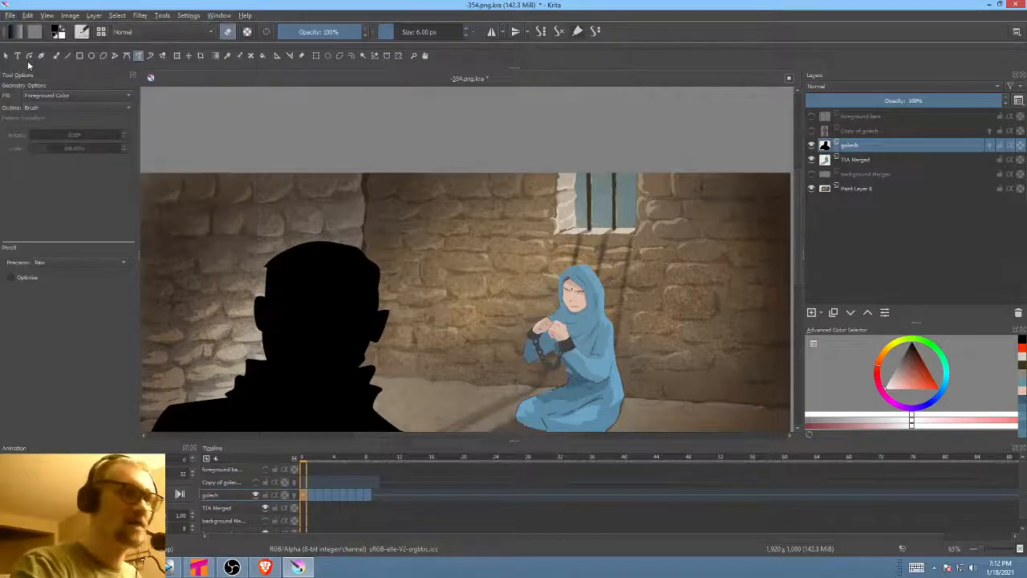
pyautogui.moveTo(504, 273)
pyautogui.mouseDown()
pyautogui.moveTo(544, 245)
pyautogui.moveTo(502, 258)
pyautogui.mouseUp()
pyautogui.scroll(-2, 546, 252)
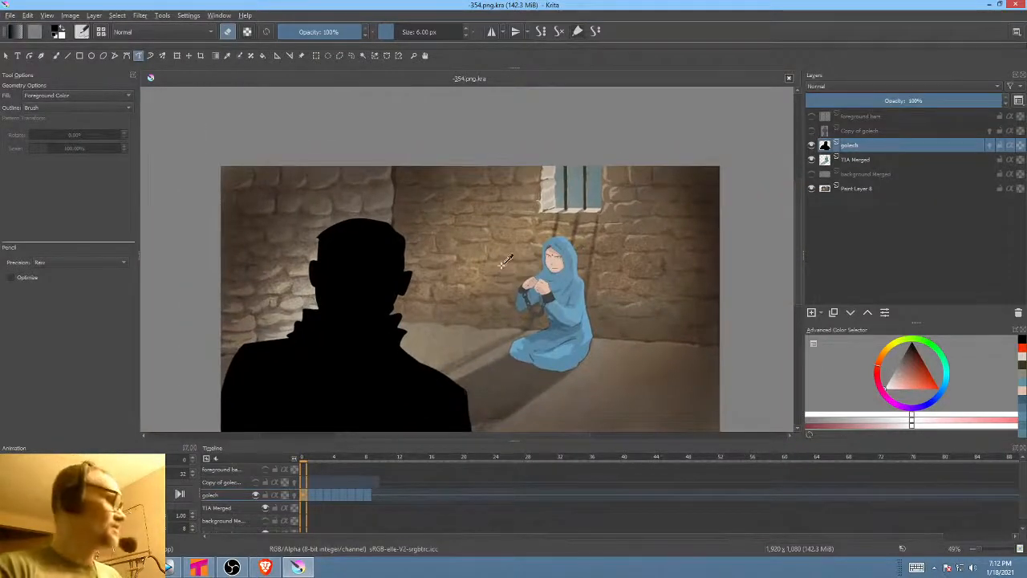
pyautogui.hotkey('ctrl', 'shift', 'r')
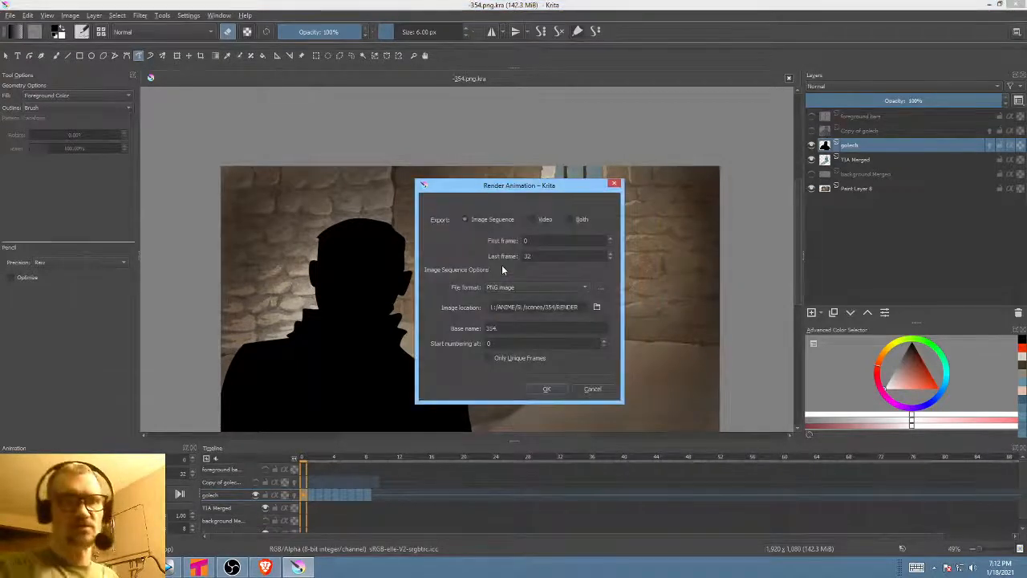
pyautogui.click(550, 392)
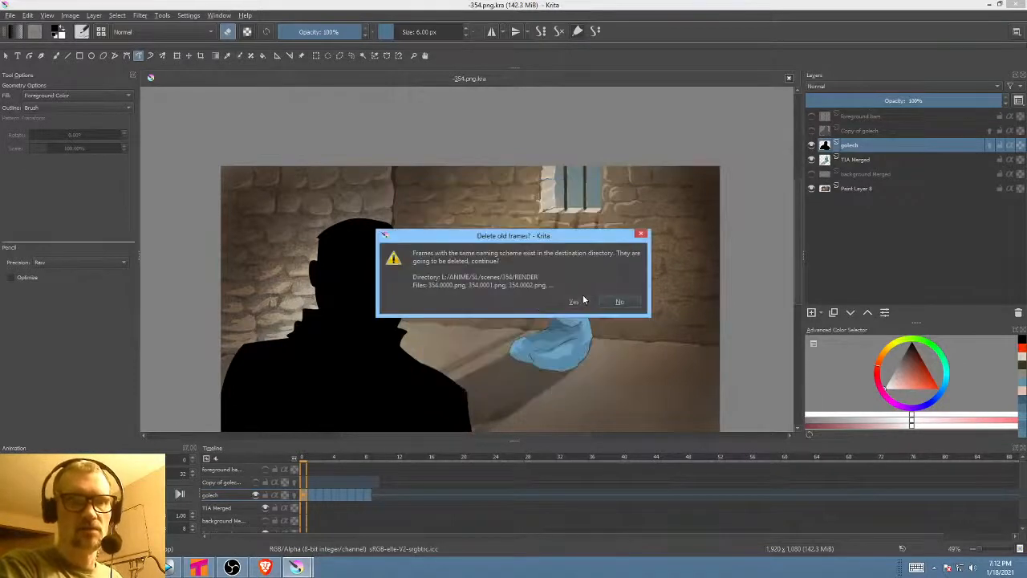
pyautogui.click(577, 299)
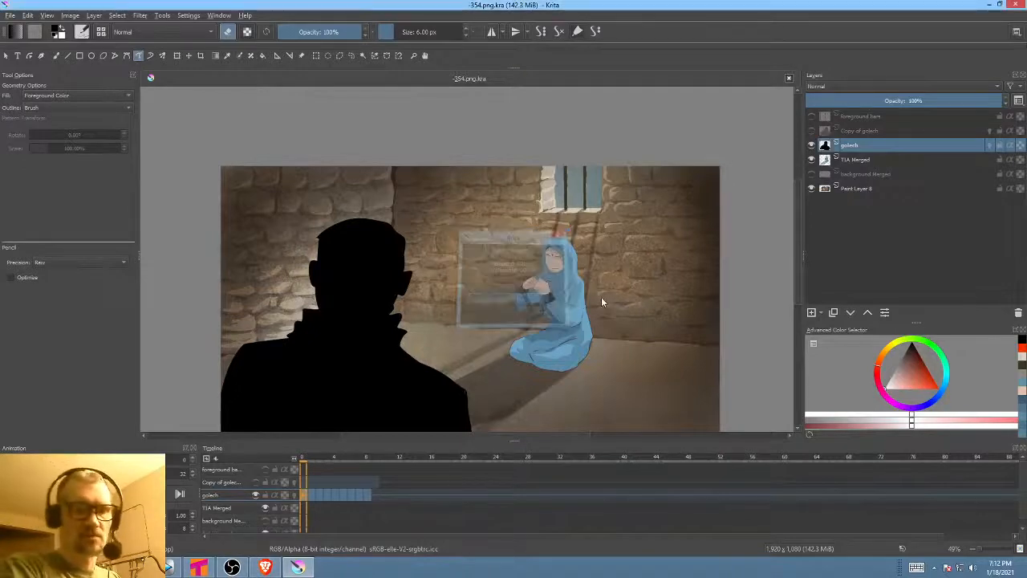
# - Switch to Vegas Pro and play the timeline from shortly before scene 354 to review the updated shot
pyautogui.click(168, 566)
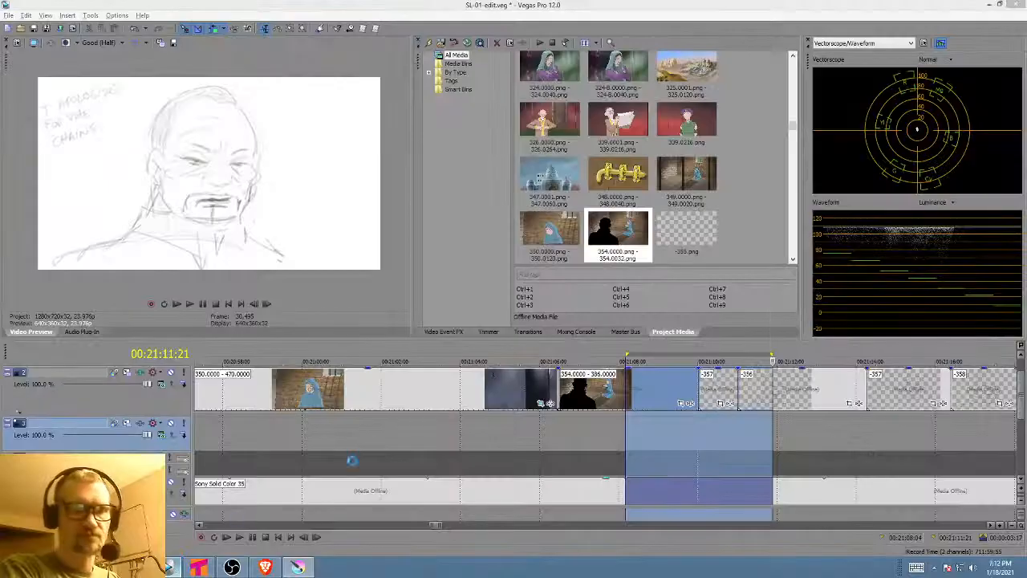
pyautogui.click(514, 423)
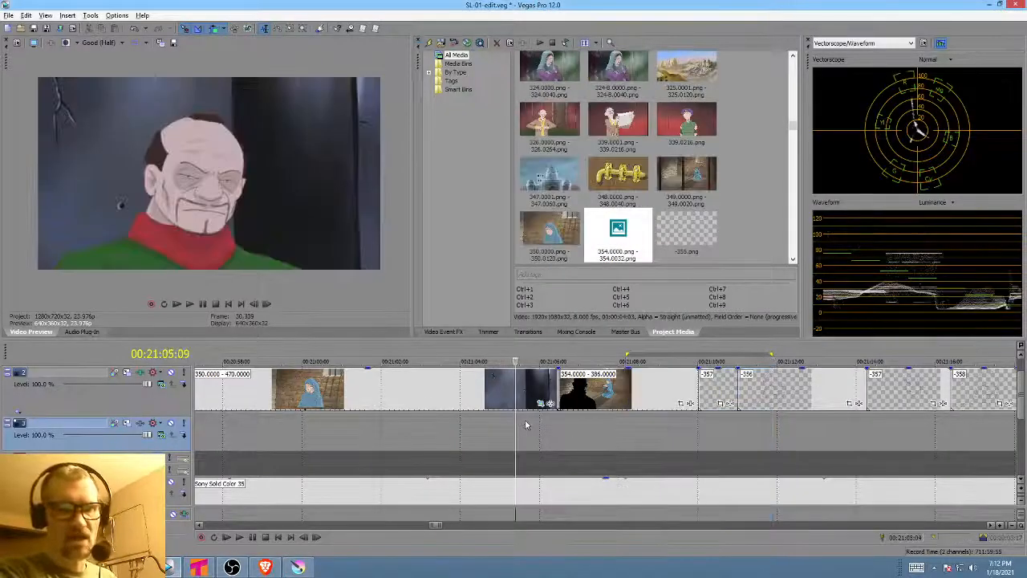
pyautogui.scroll(-2, 695, 426)
pyautogui.hscroll(3, 695, 426)
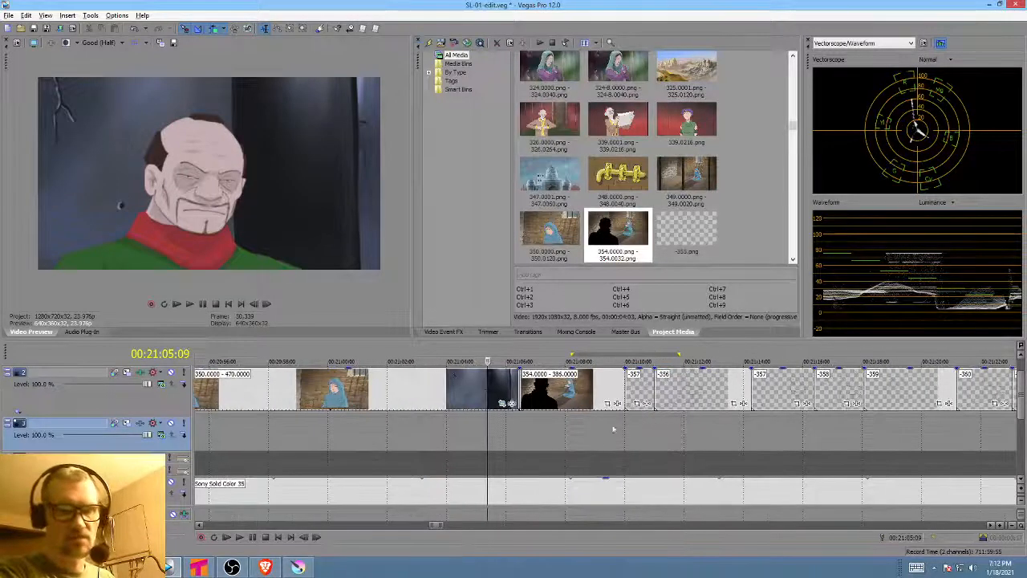
pyautogui.click(410, 425)
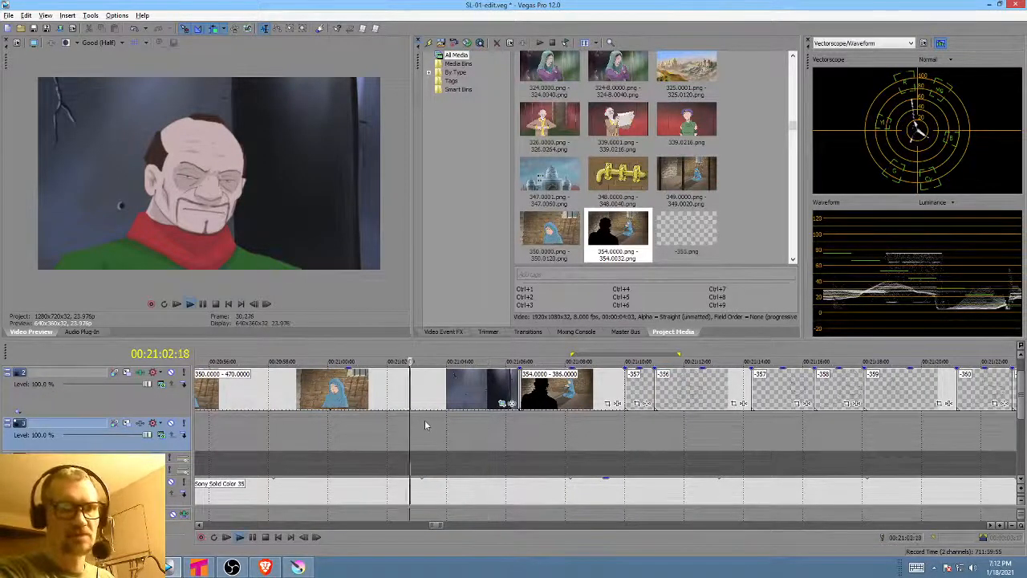
# - Play the timeline through scene 354 to review it, and place the cursor just after the end of its clip
pyautogui.press('space')
pyautogui.click(500, 424)
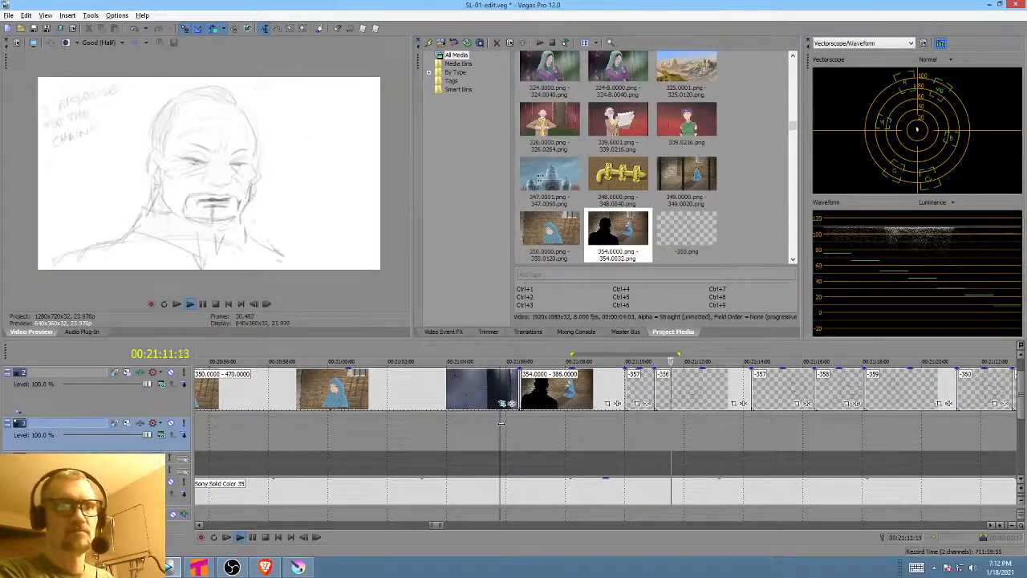
pyautogui.click(632, 432)
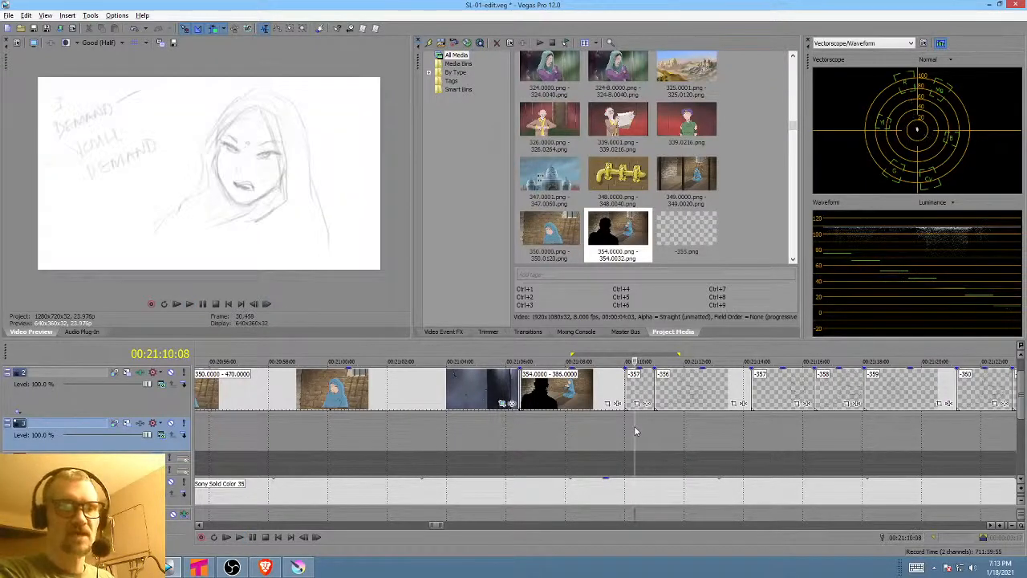
# - Check the 354 artwork in Krita, return to Vegas Pro, and select the time span from scene 349 to the end of scene 354
pyautogui.click(297, 567)
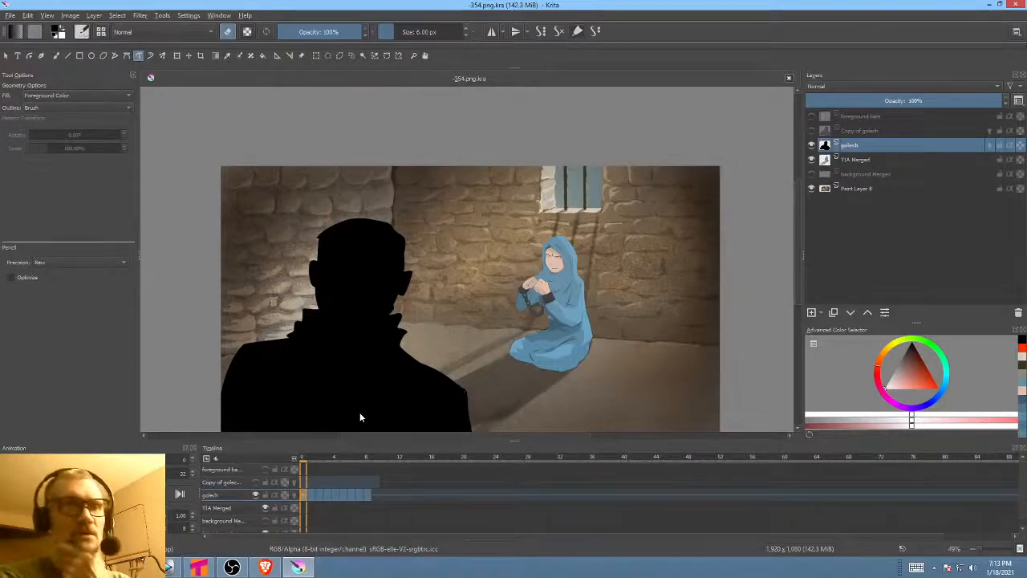
pyautogui.click(170, 568)
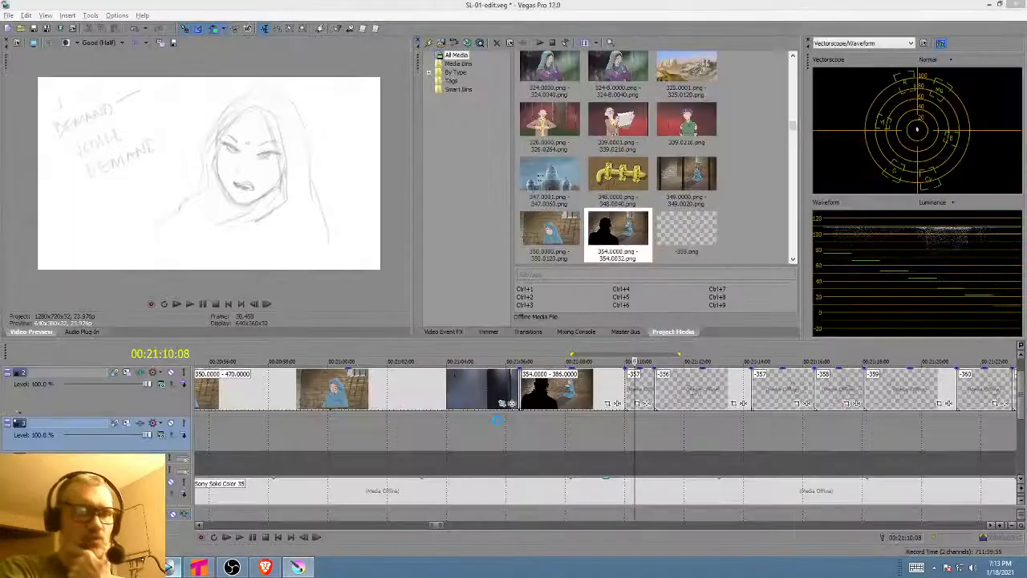
pyautogui.moveTo(627, 417); pyautogui.dragTo(428, 430)
pyautogui.scroll(-3, 619, 426)
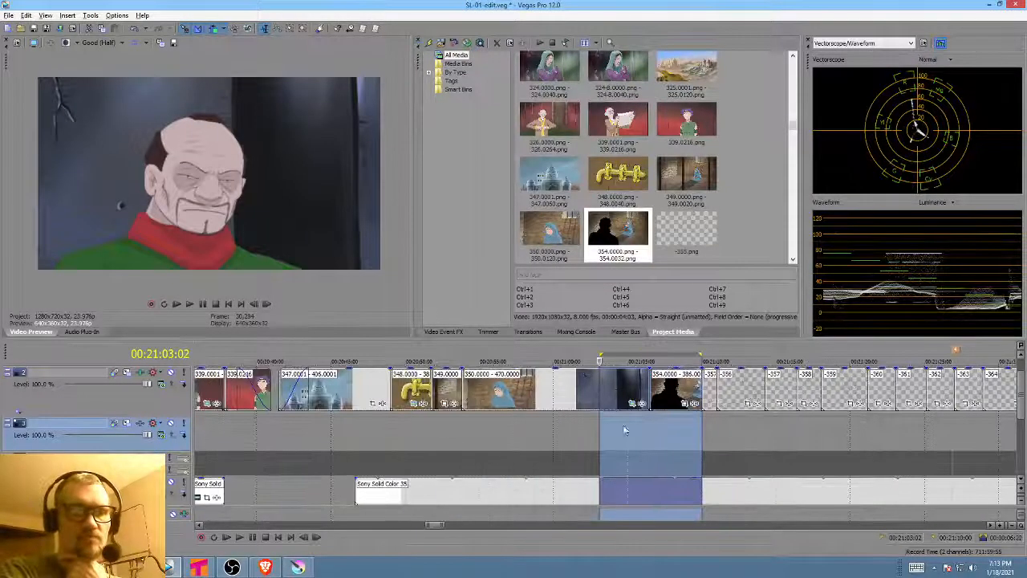
pyautogui.moveTo(608, 427); pyautogui.dragTo(435, 423)
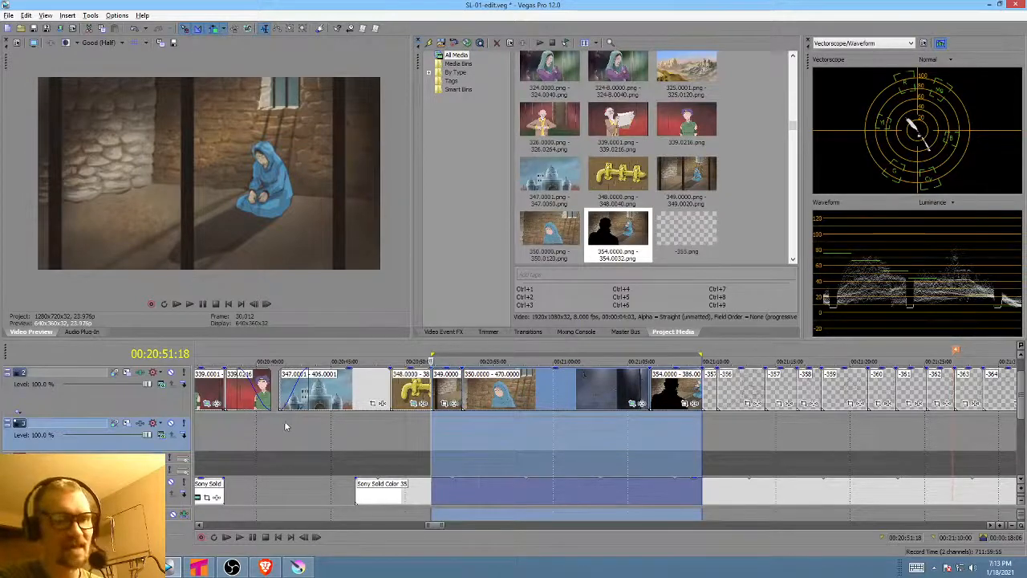
# - Select the time span of scenes 347 and 348 to check its length, and place the cursor at the start of scene 325
pyautogui.moveTo(280, 423); pyautogui.dragTo(431, 420)
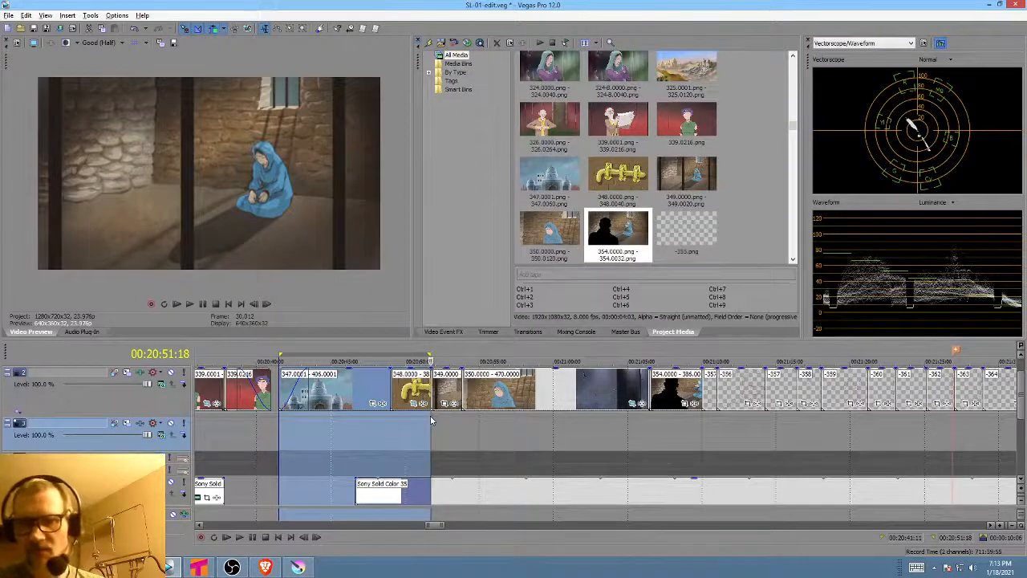
pyautogui.click(283, 419)
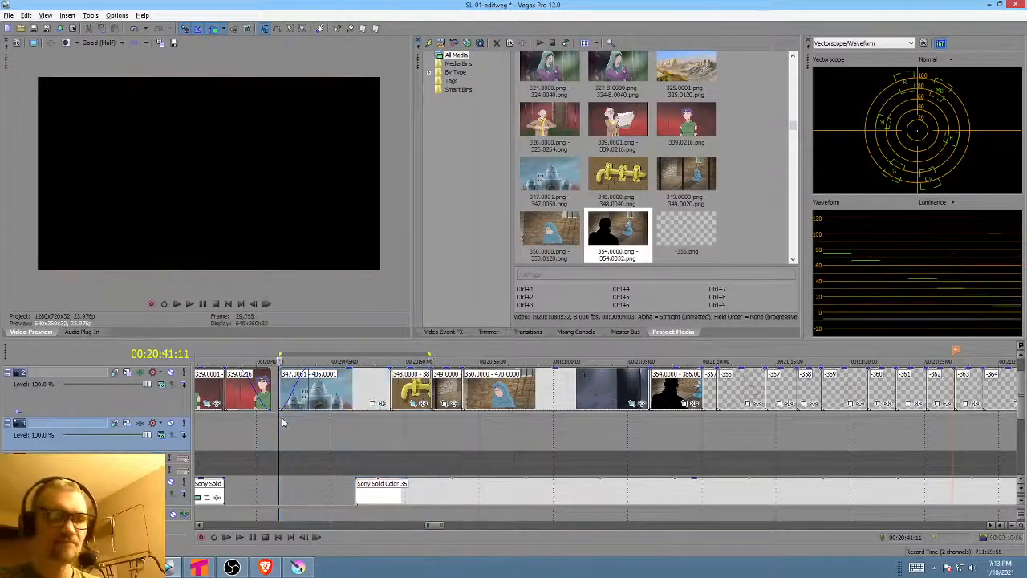
pyautogui.scroll(-2, 323, 426)
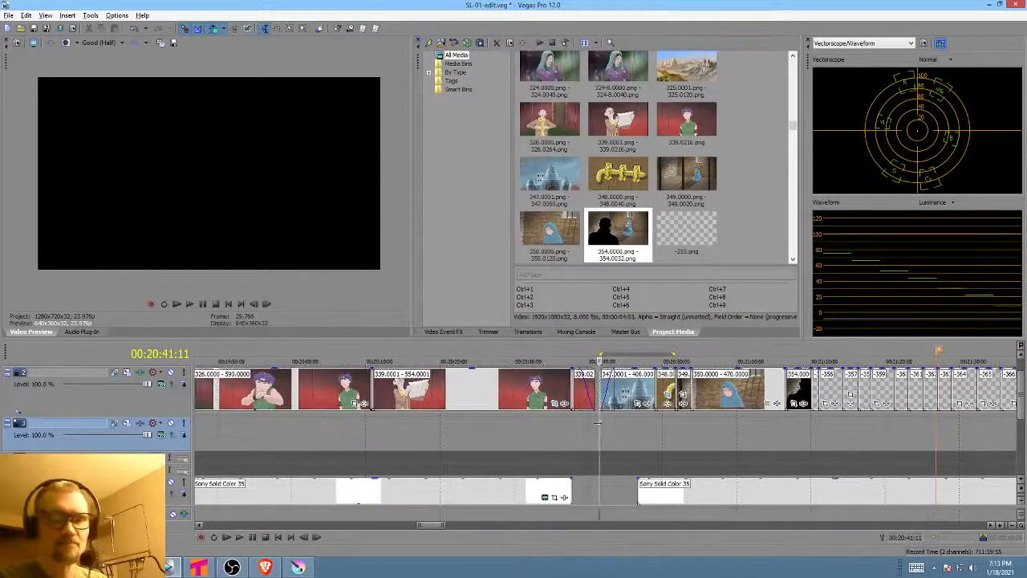
pyautogui.scroll(-1, 559, 426)
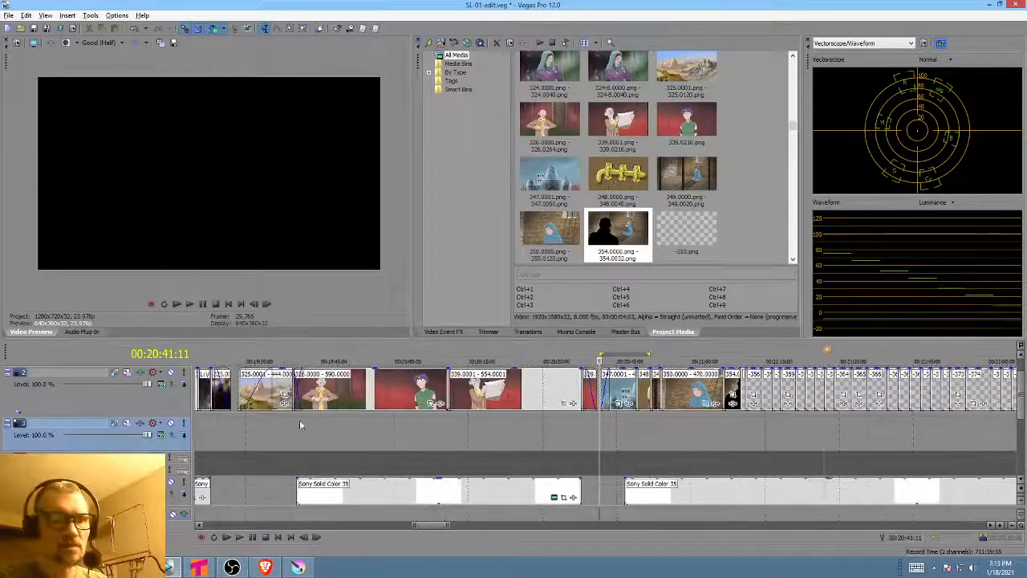
pyautogui.click(241, 423)
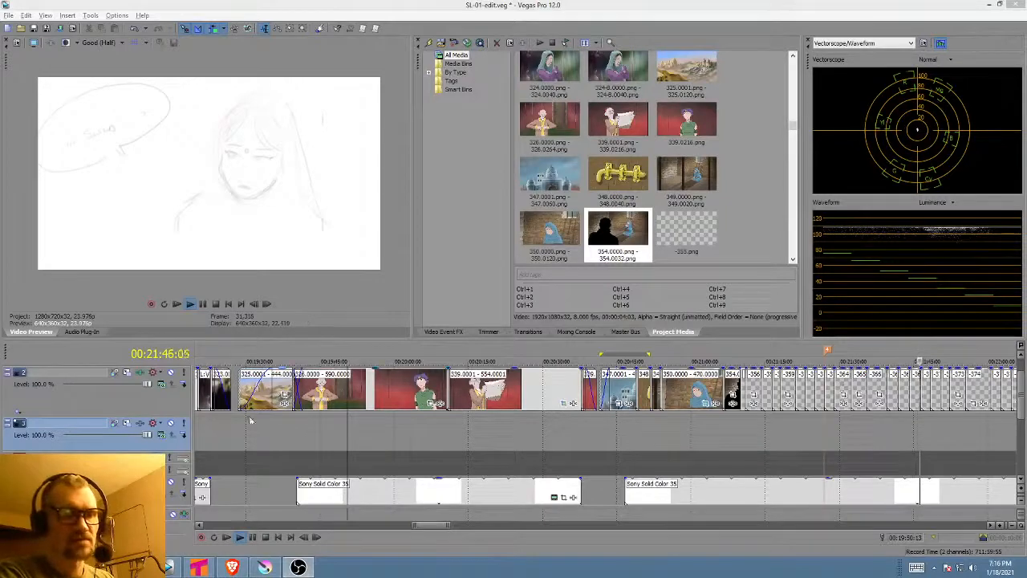
# - Select the time span from scene 325 into scene 347 to check its length, and play from within scene 347 to review the sequence
pyautogui.moveTo(250, 421); pyautogui.dragTo(616, 427)
pyautogui.click(280, 431)
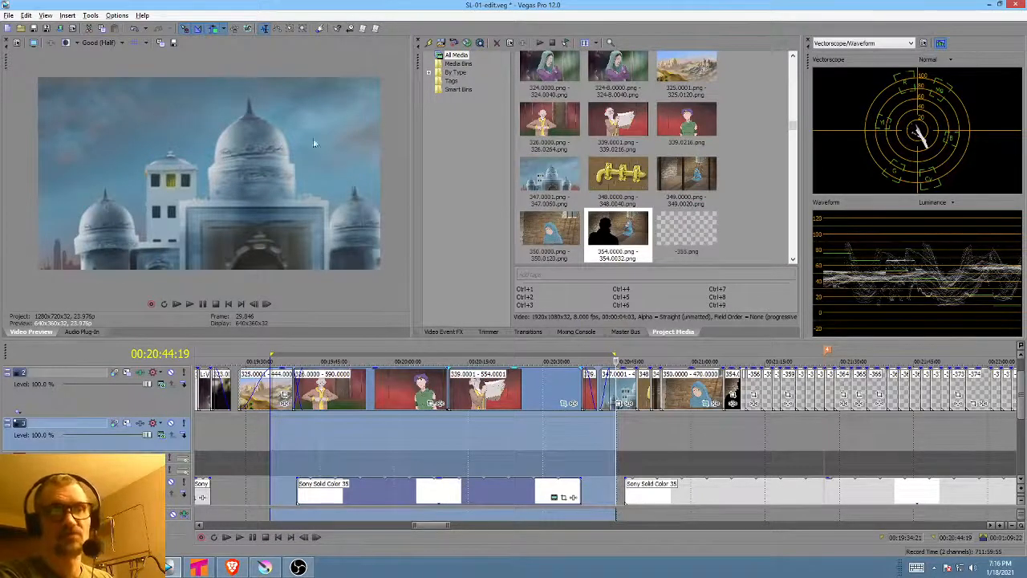
pyautogui.click(623, 434)
pyautogui.press('space')
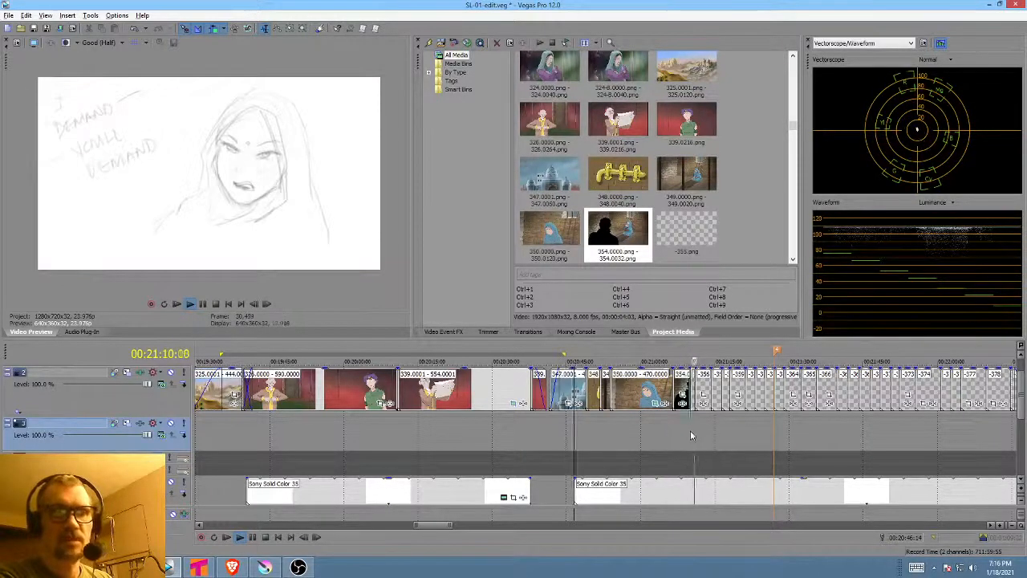
# - Place the cursor at the end of scene 354, and select the time span from 21:01:17 to the start of scene 354
pyautogui.click(690, 431)
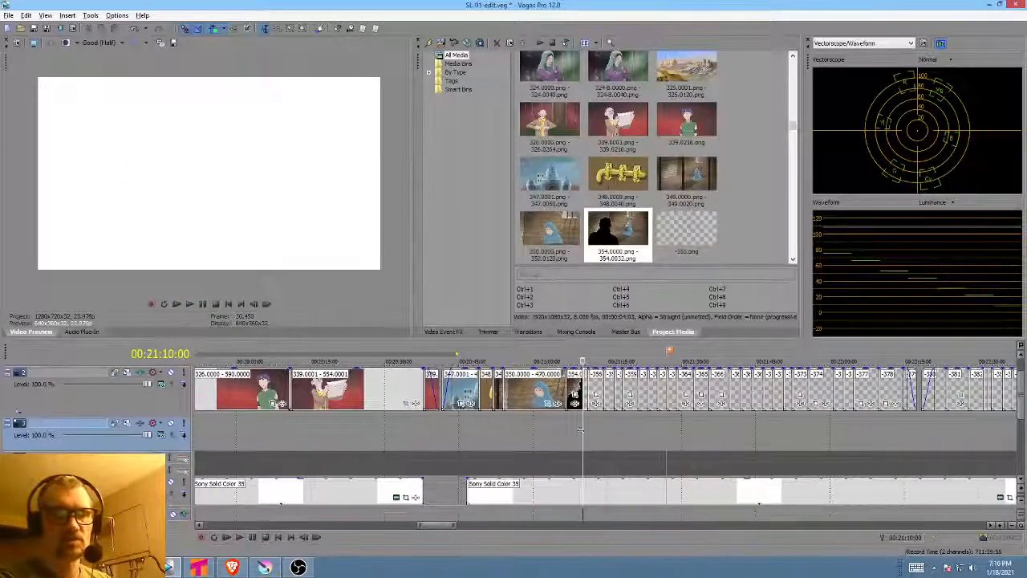
pyautogui.click(554, 431)
pyautogui.moveTo(540, 431); pyautogui.dragTo(567, 434)
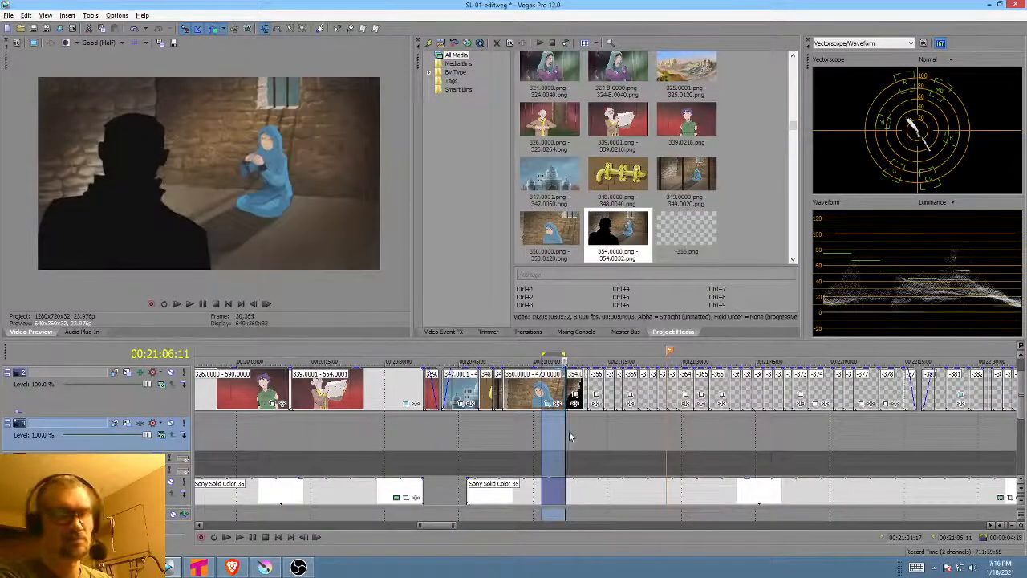